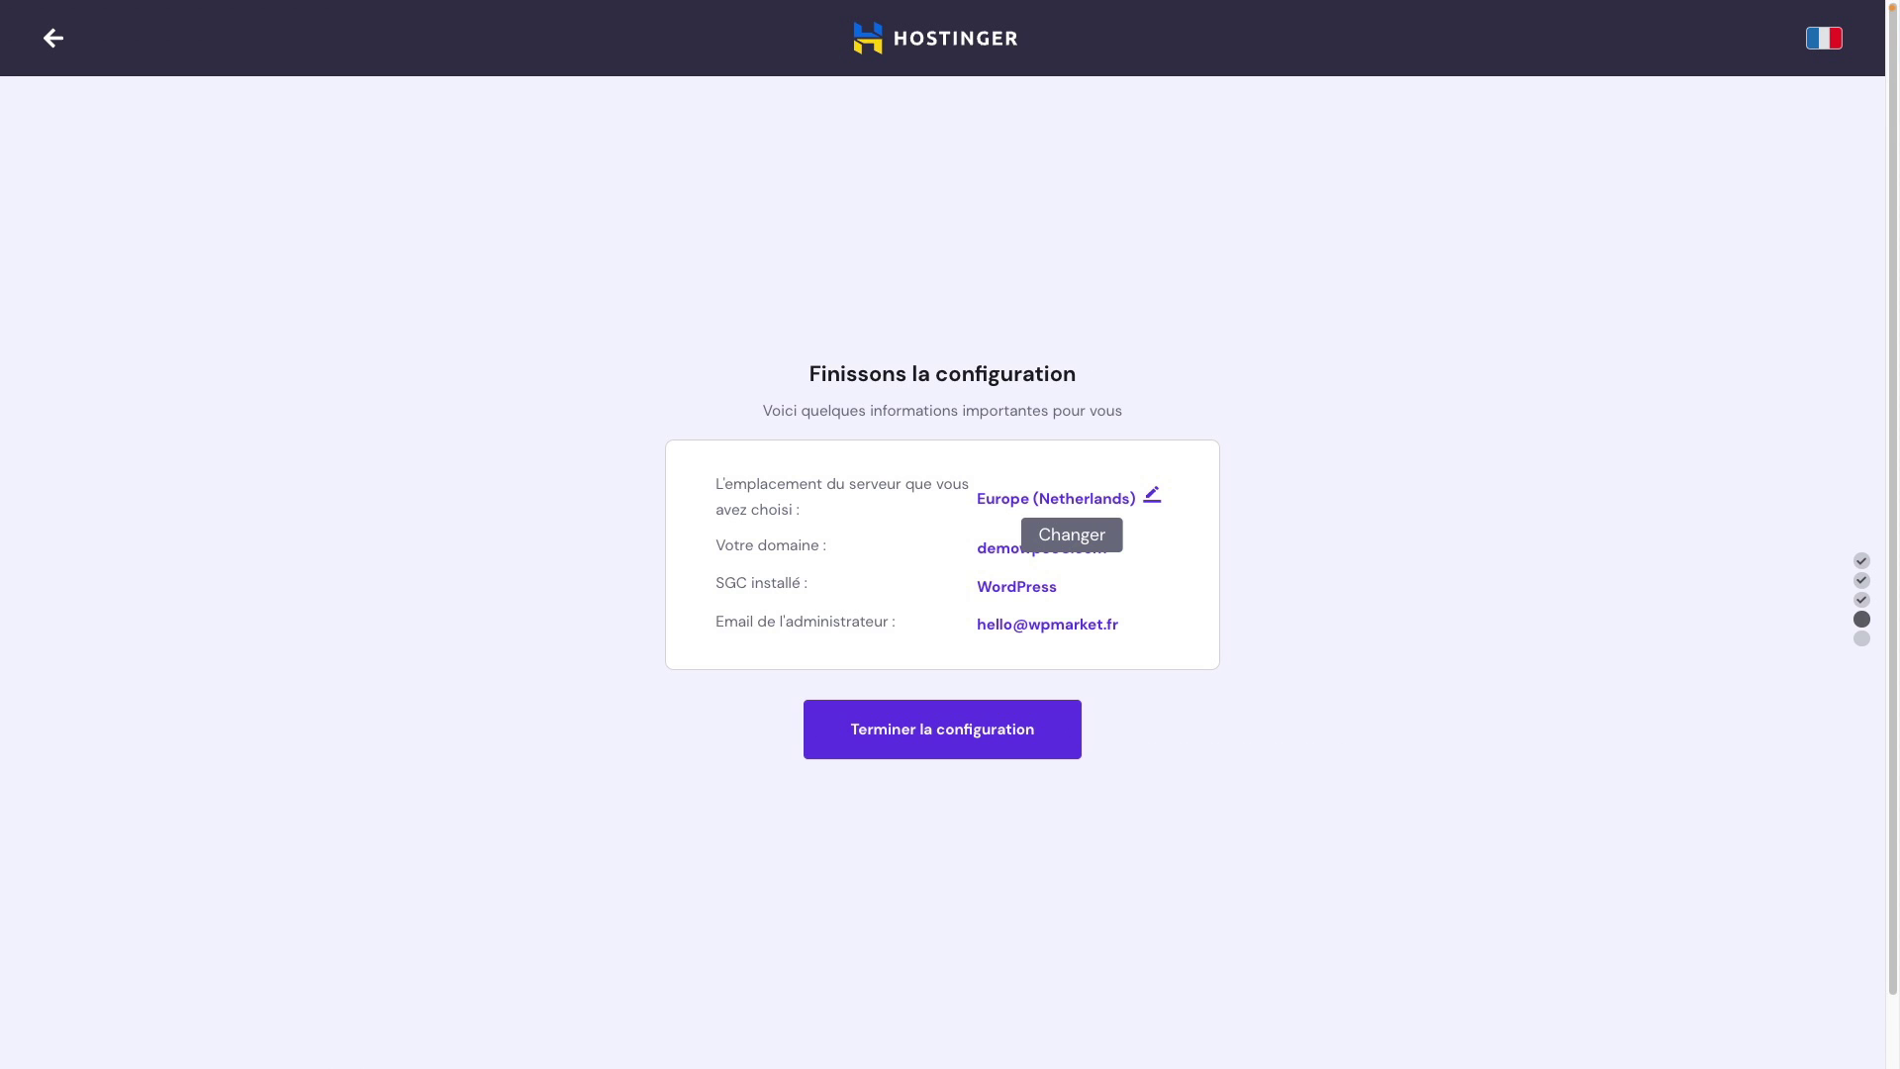
Step: Change the site's server location to Europe (France), apply it, and complete the hosting setup
click(1074, 534)
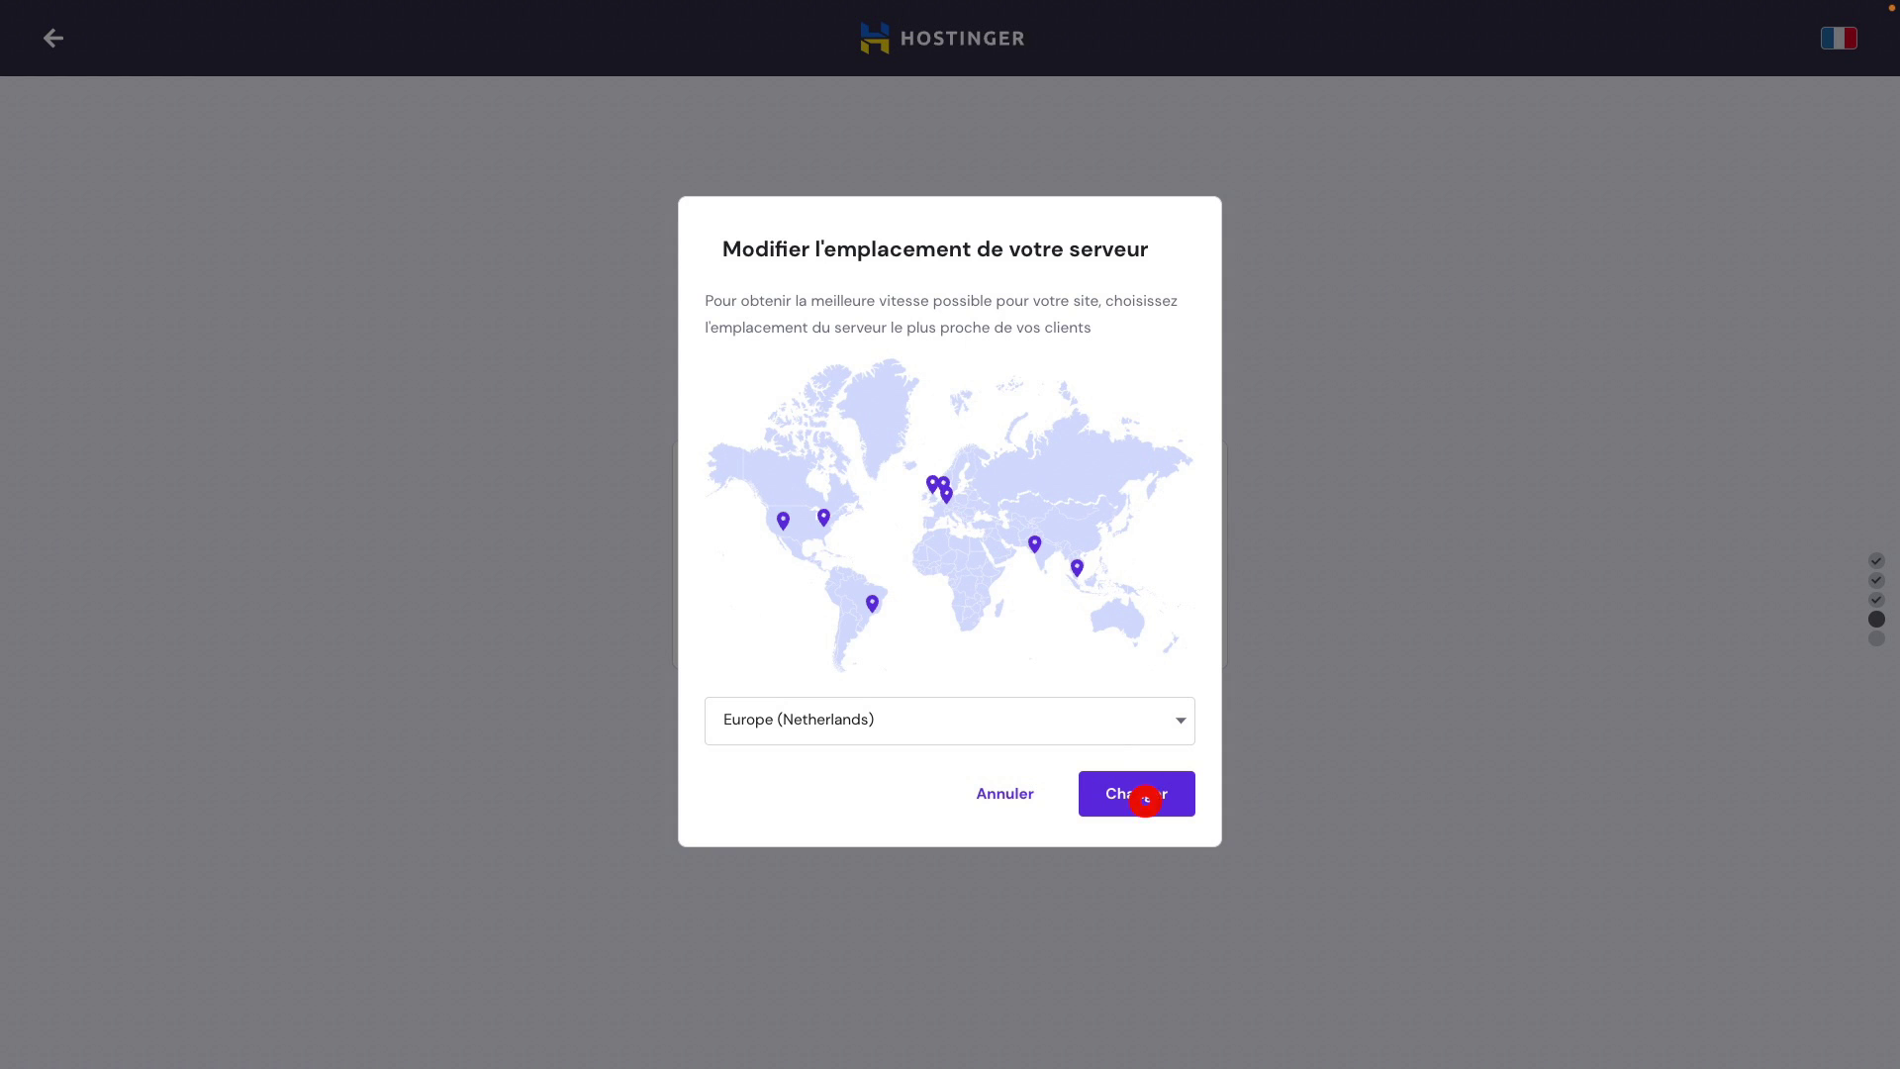
text(europ)
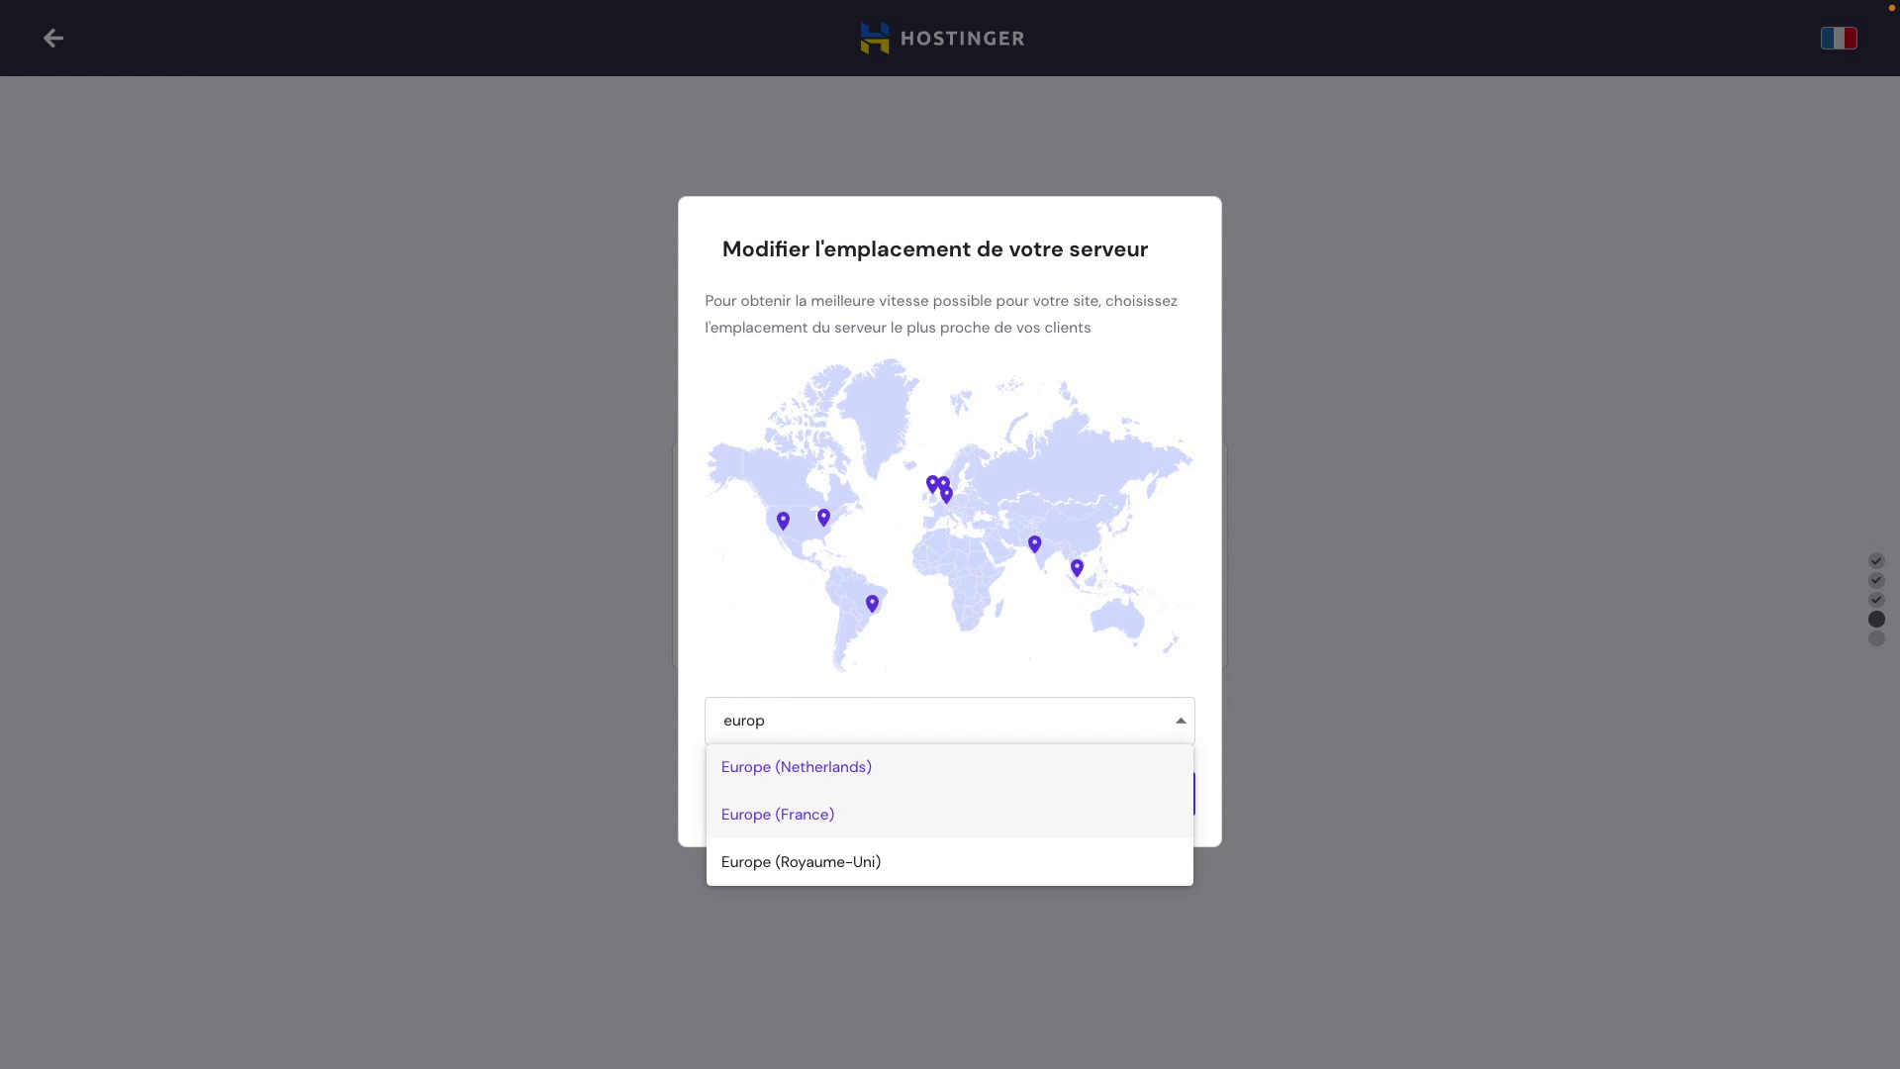
click(885, 712)
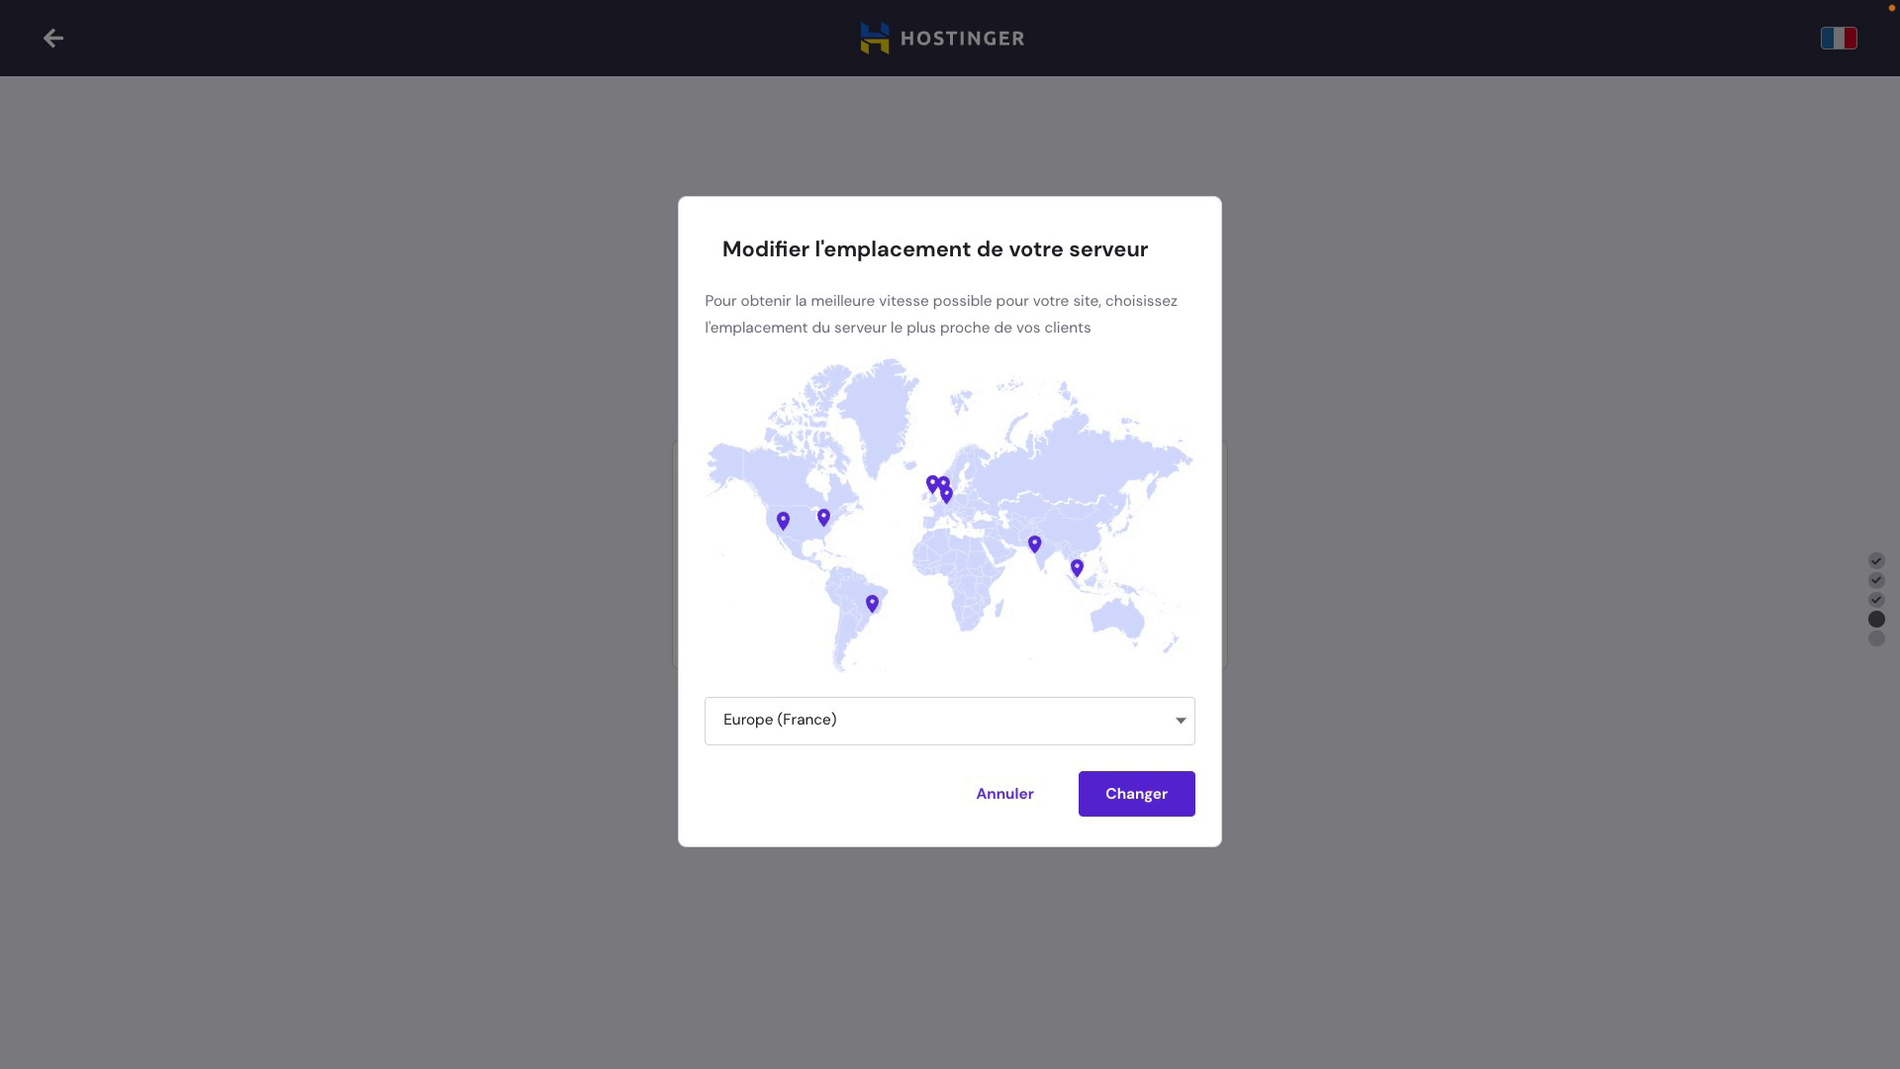
click(1136, 791)
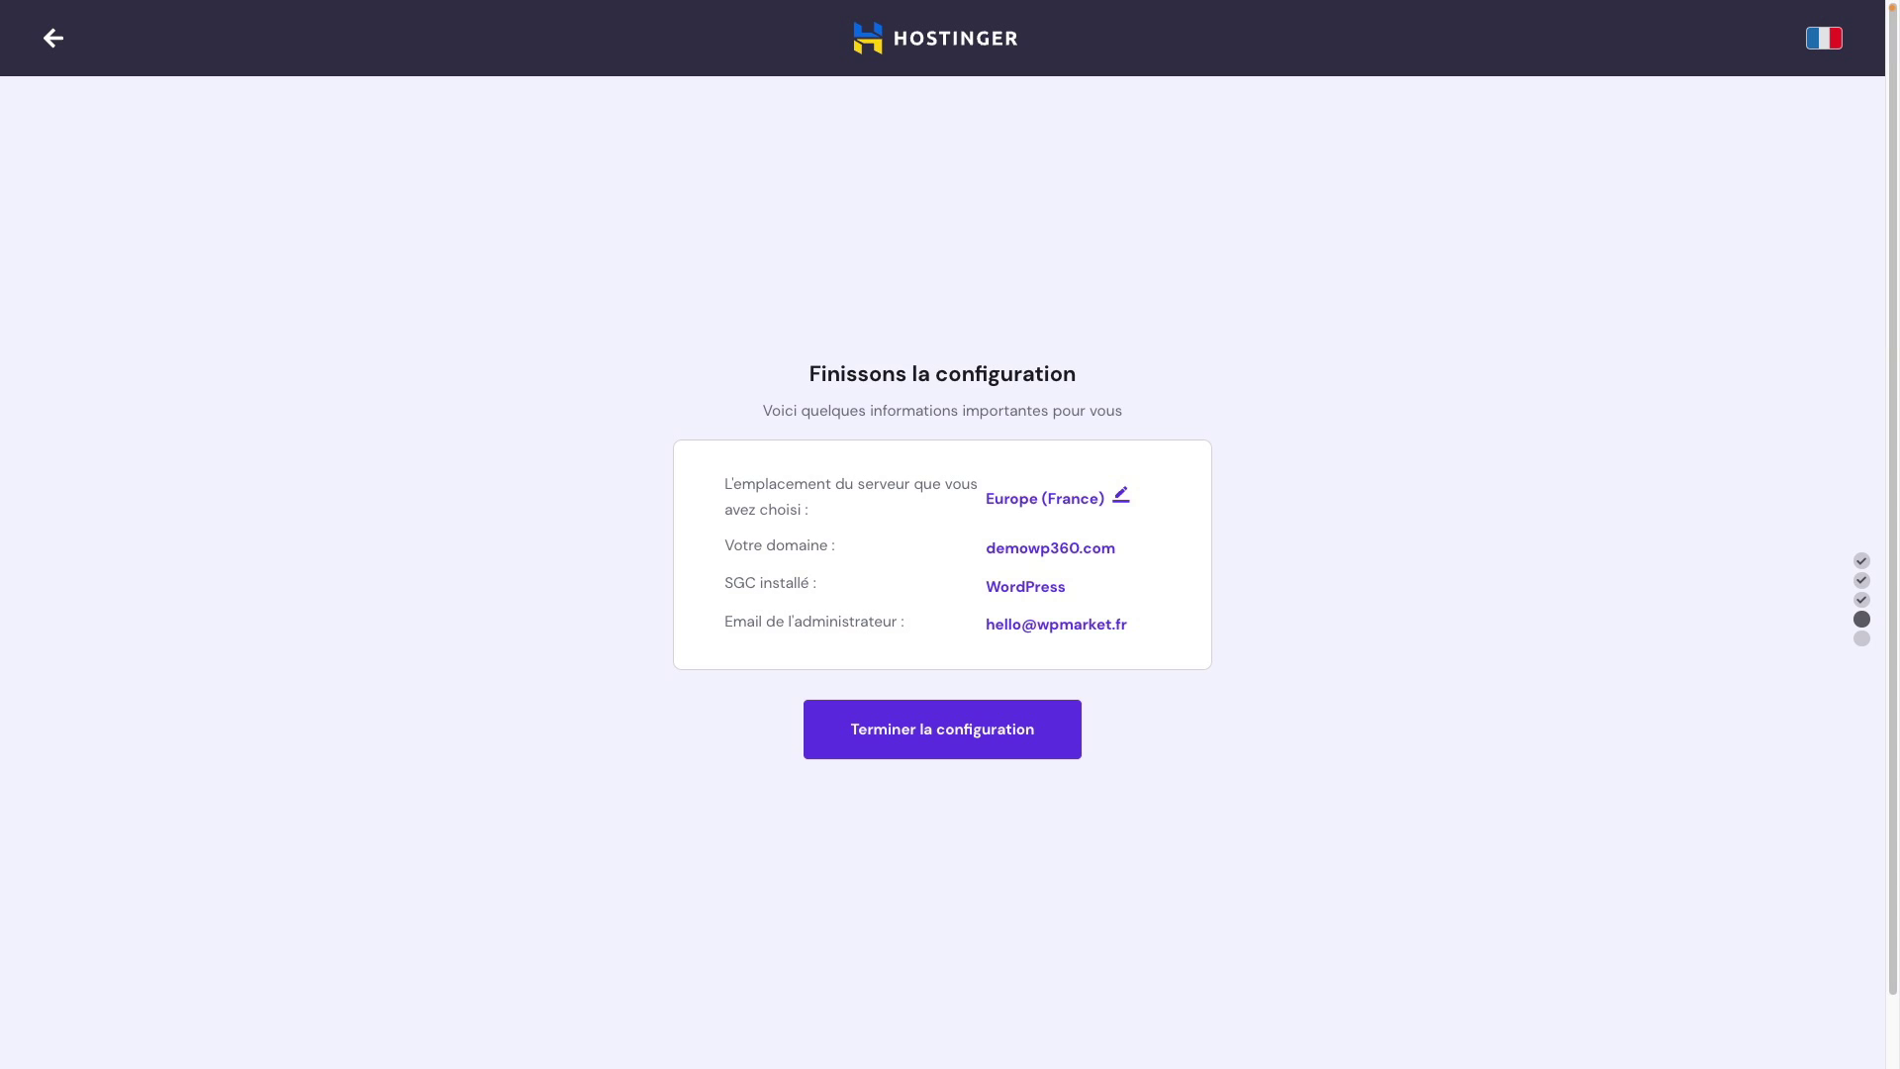
click(941, 731)
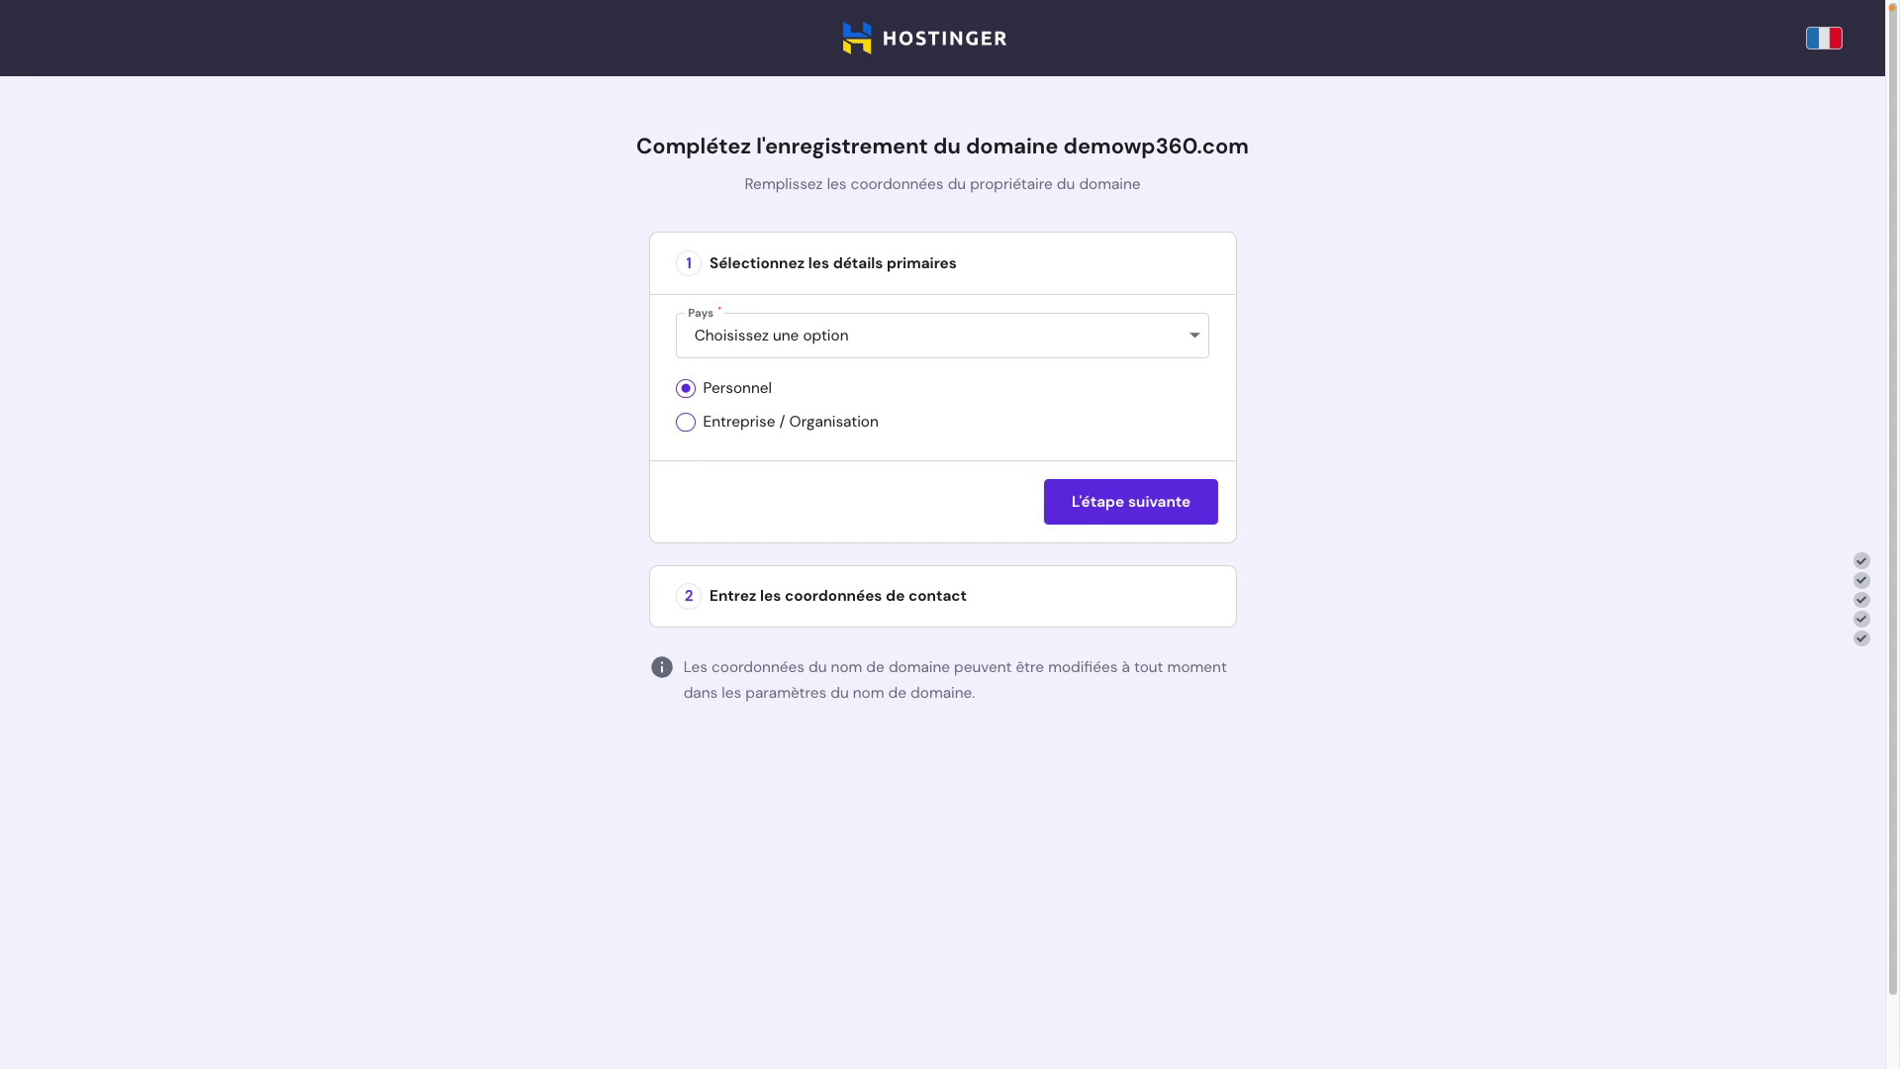
Step: Set the demowp360.com domain owner's country to France, then submit the contact details
click(721, 336)
text(fran)
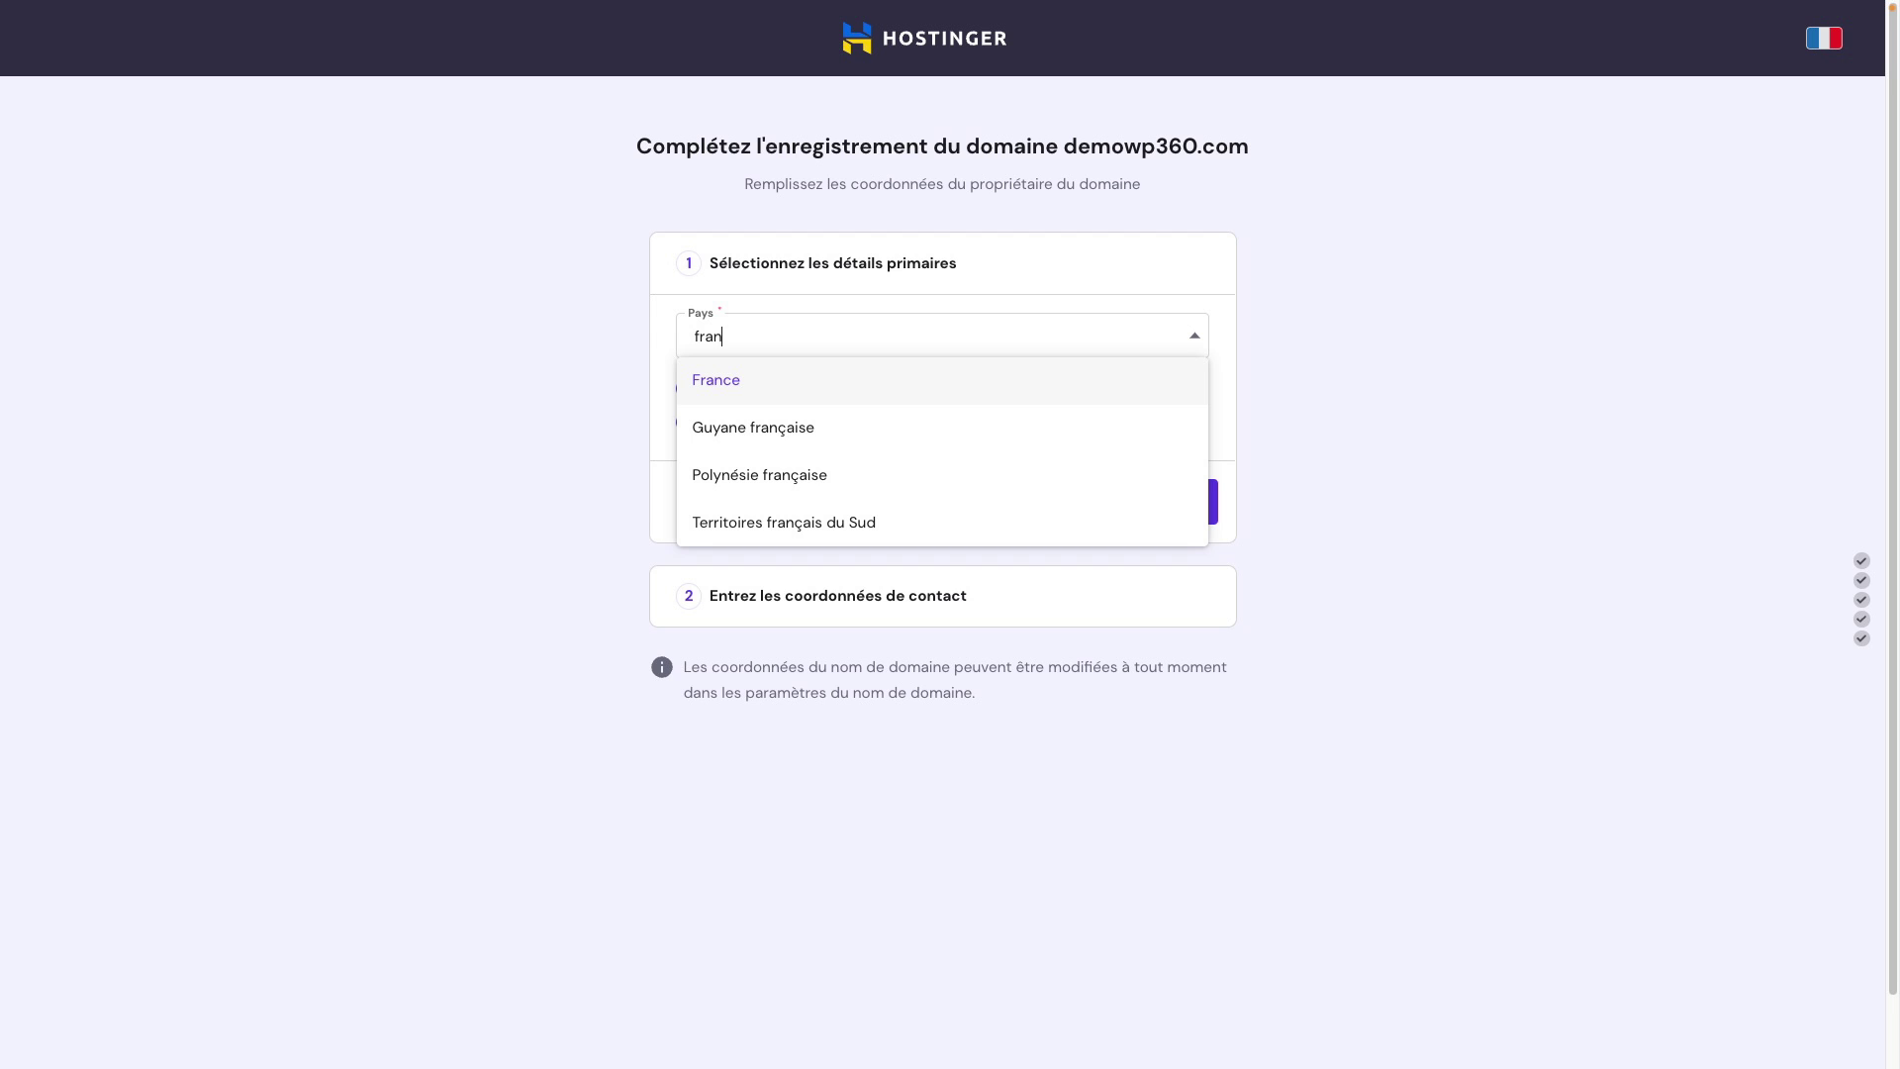
click(743, 336)
key(Return)
click(1116, 502)
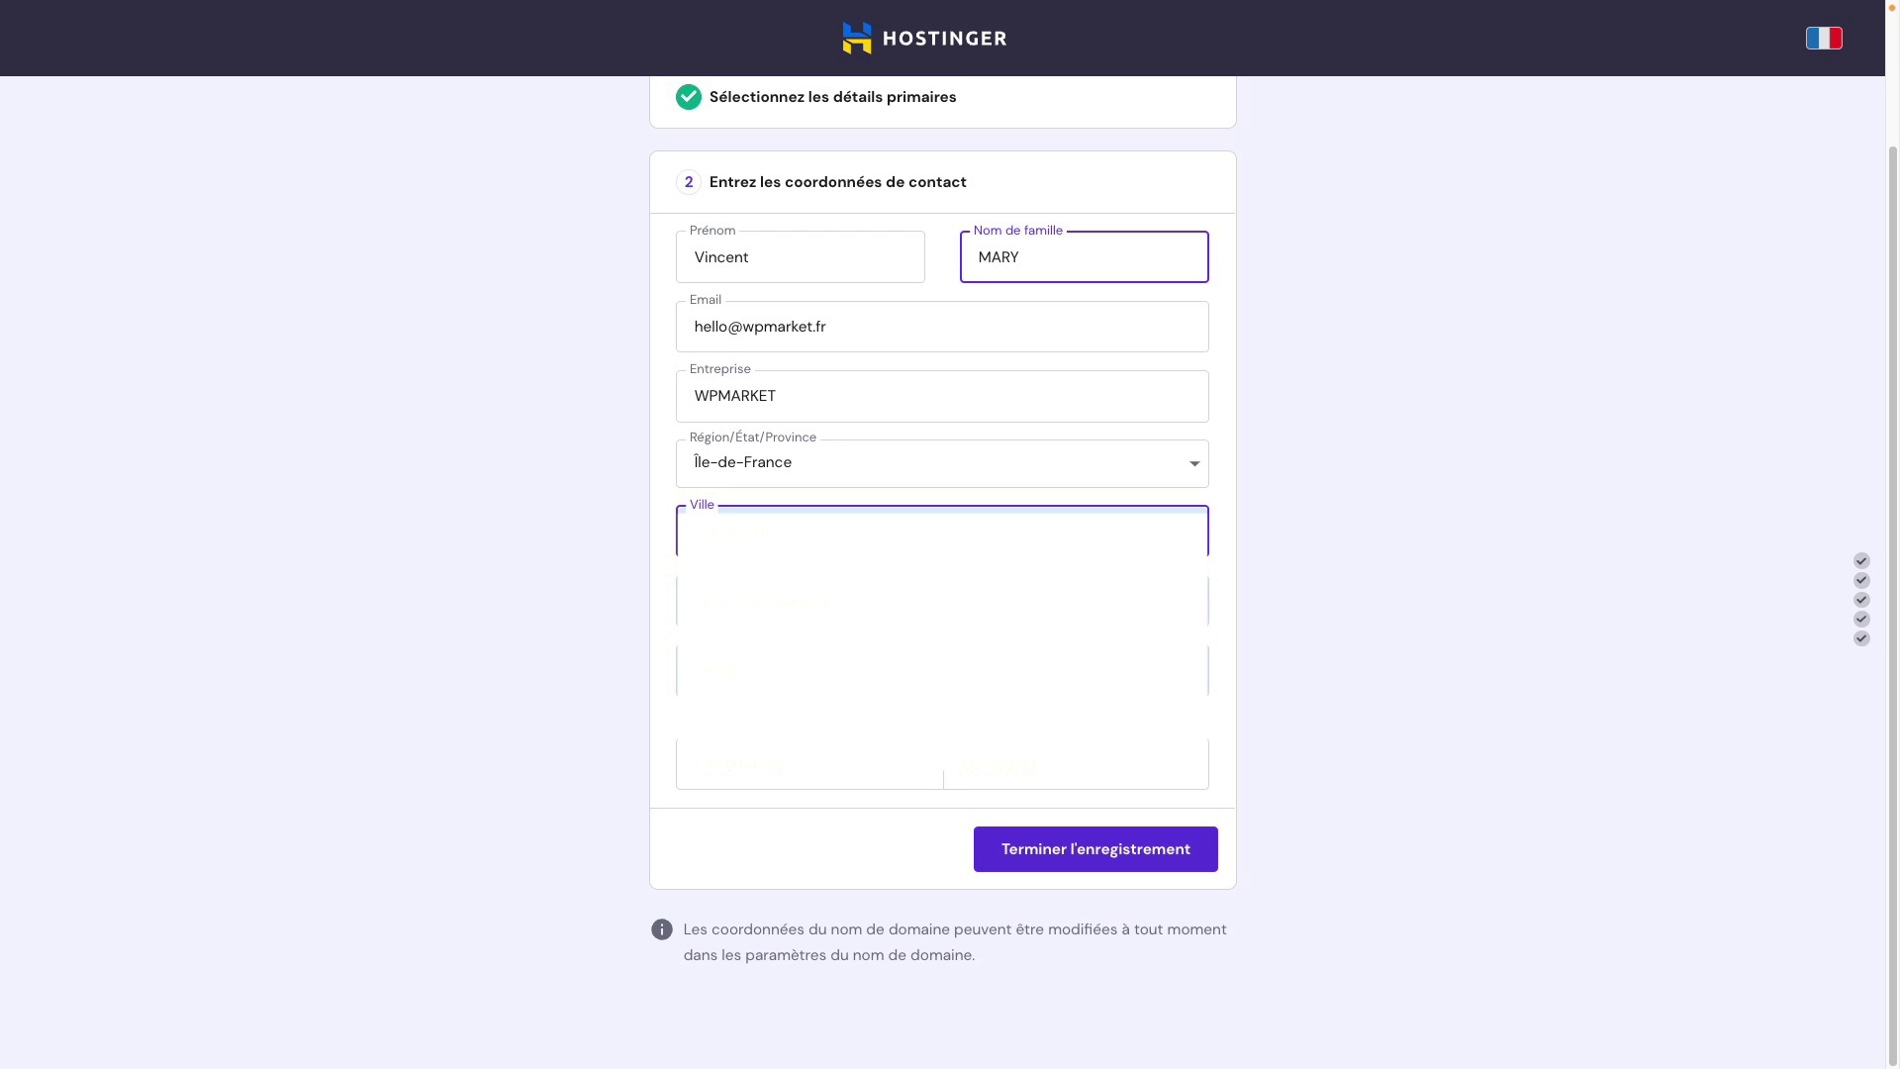
click(1088, 846)
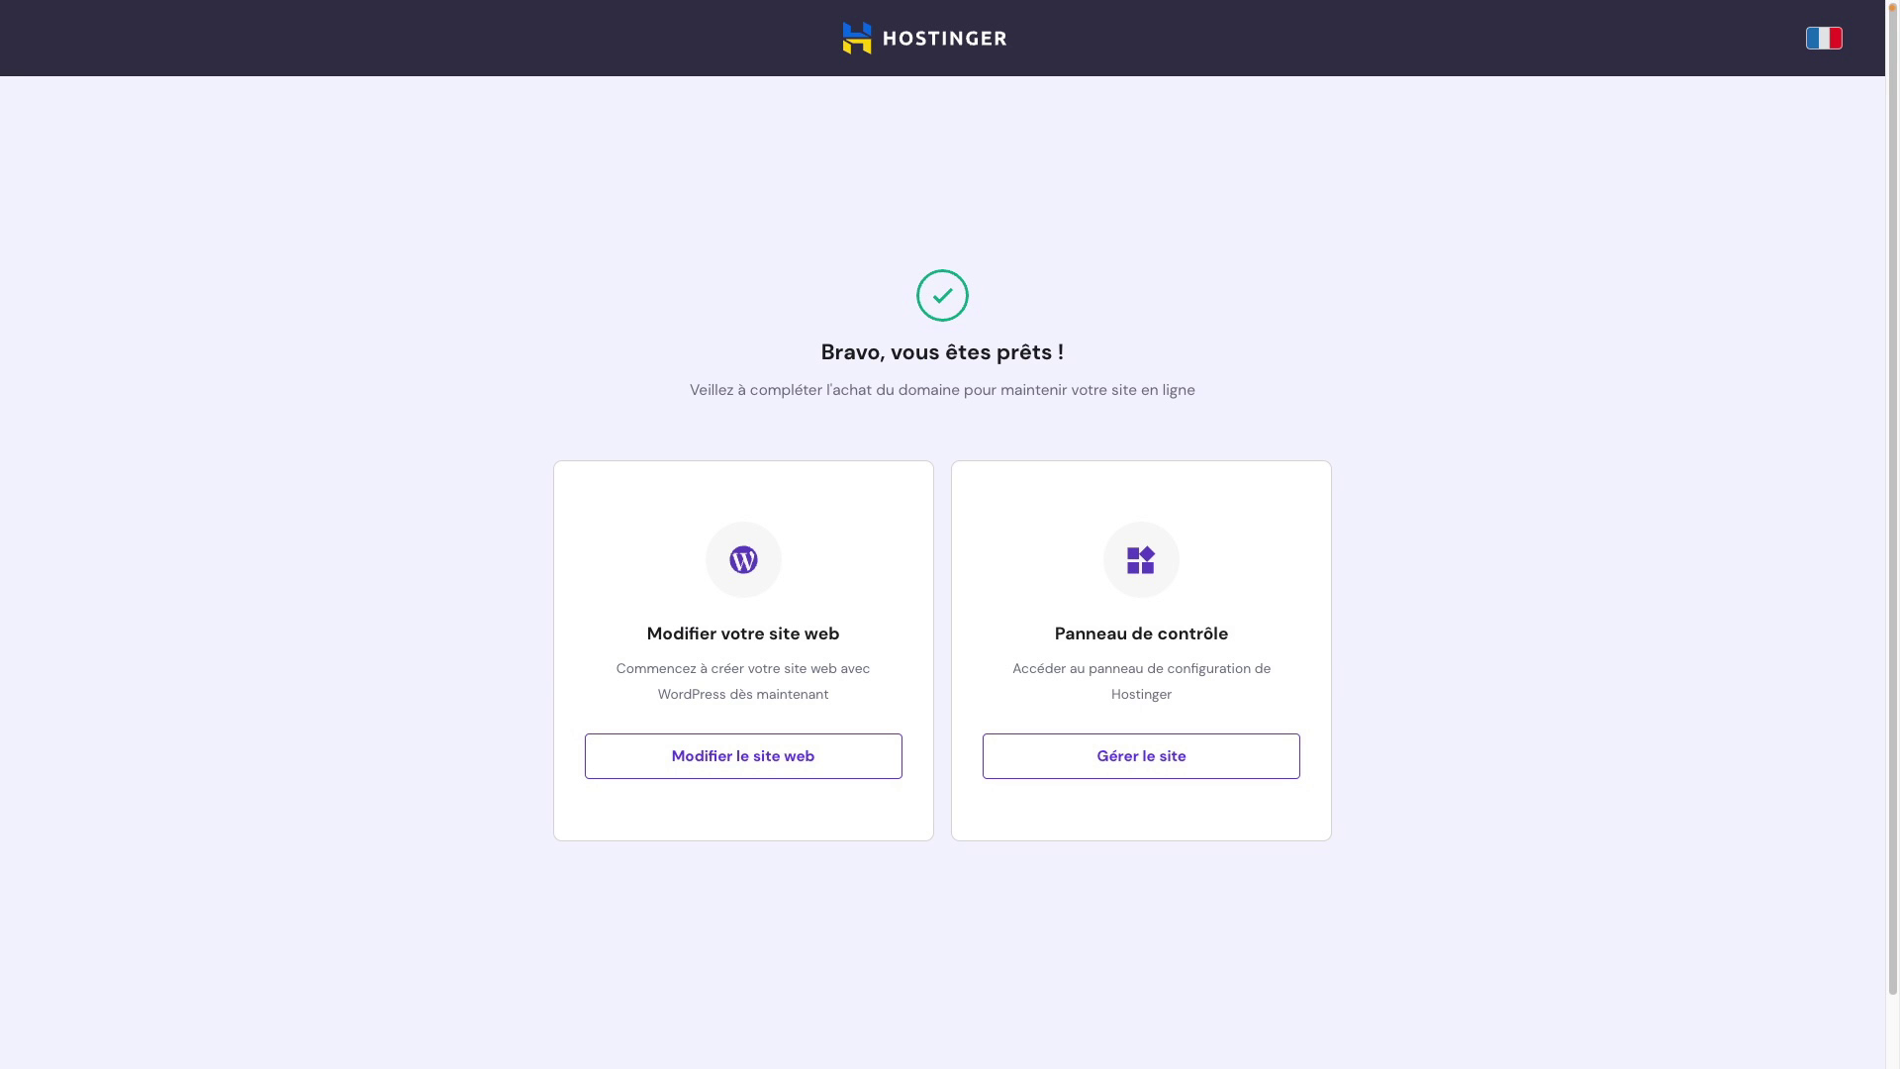
Step: Open the new site's hosting control panel, then return to the hPanel home page
click(750, 759)
click(1163, 775)
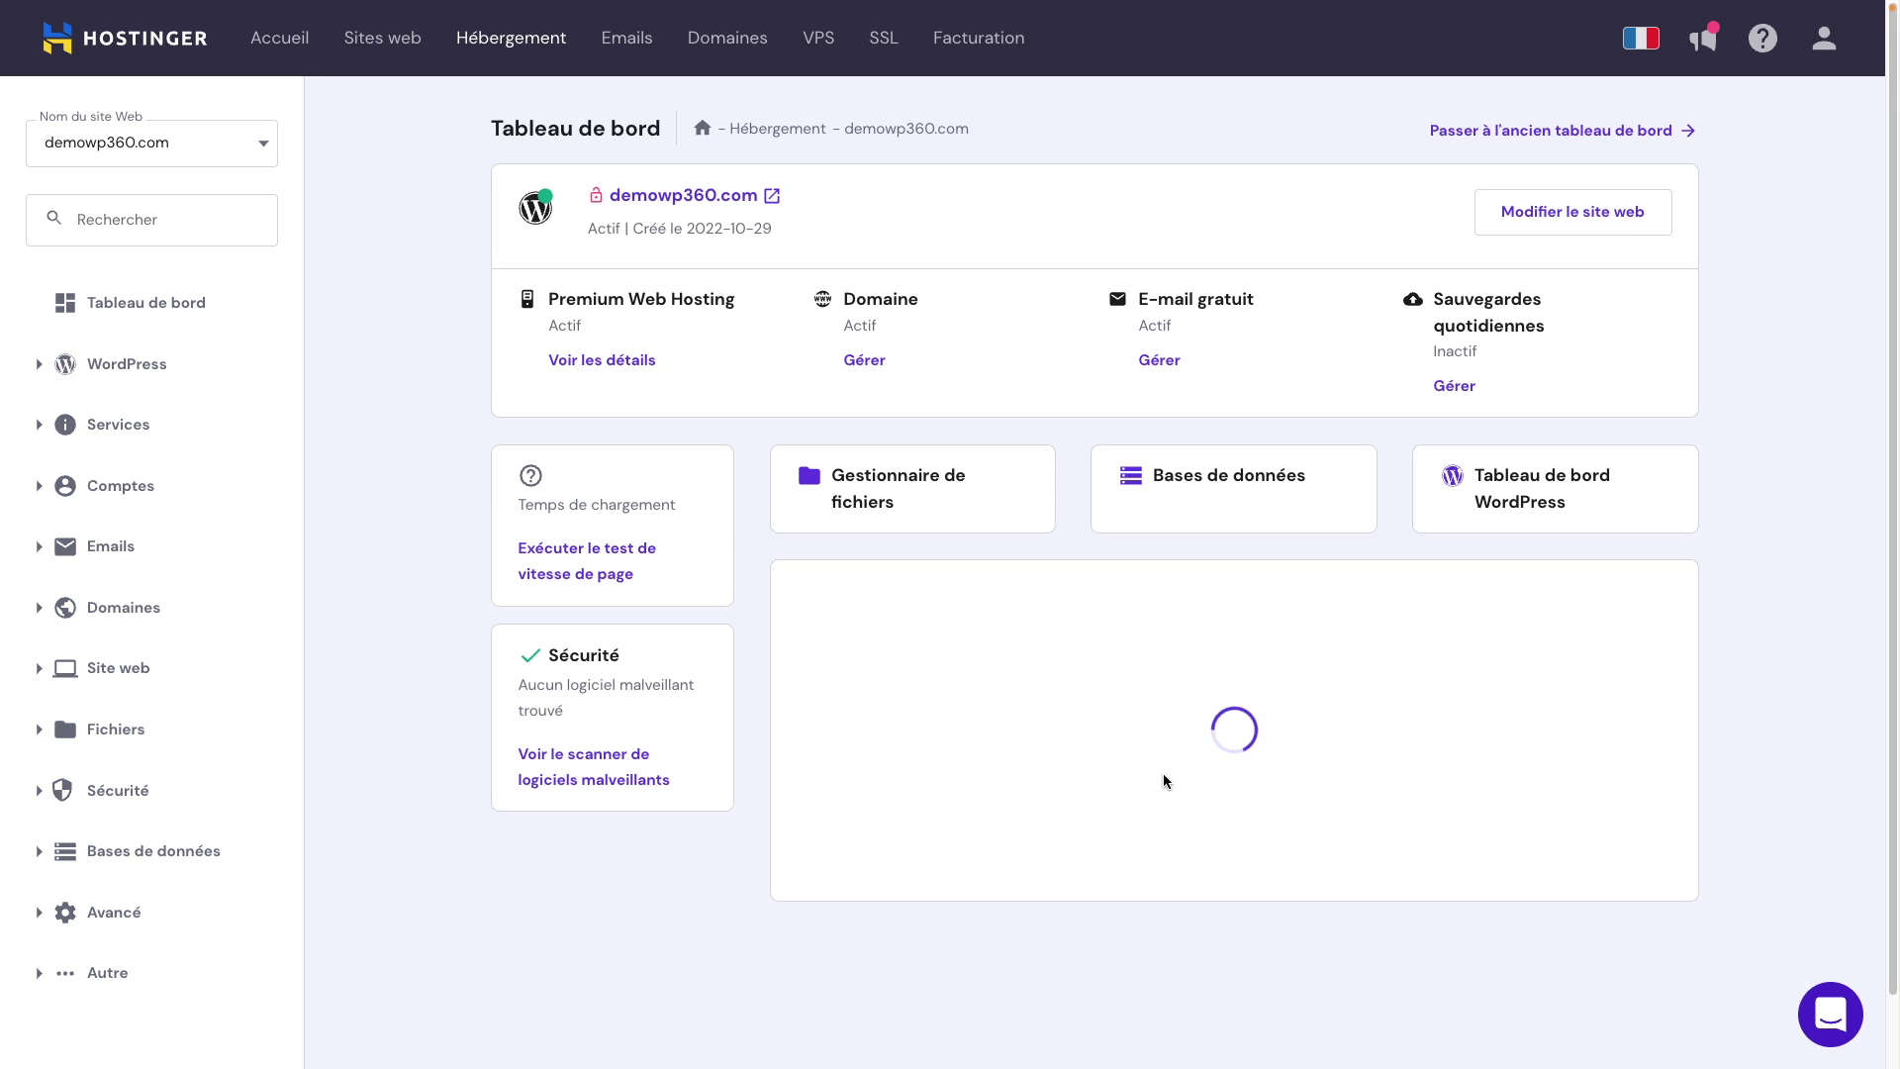
click(279, 42)
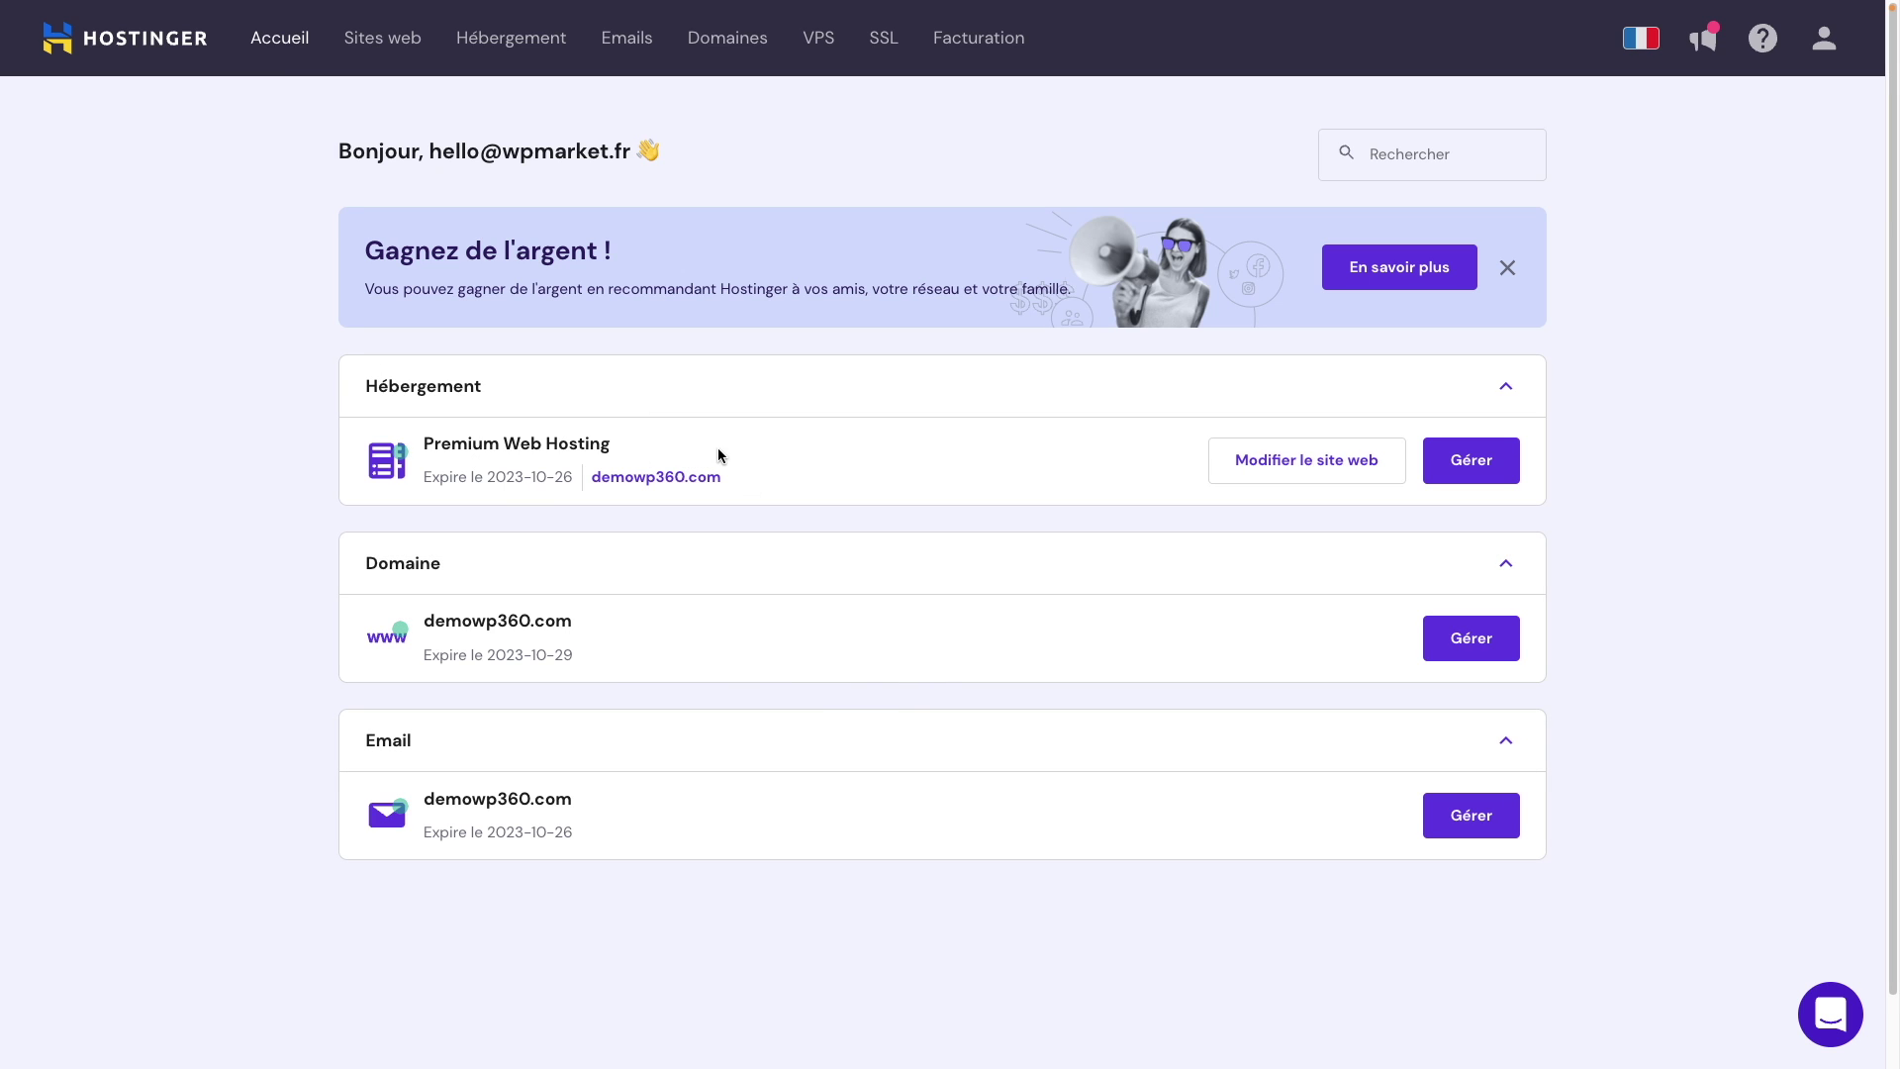
click(1503, 465)
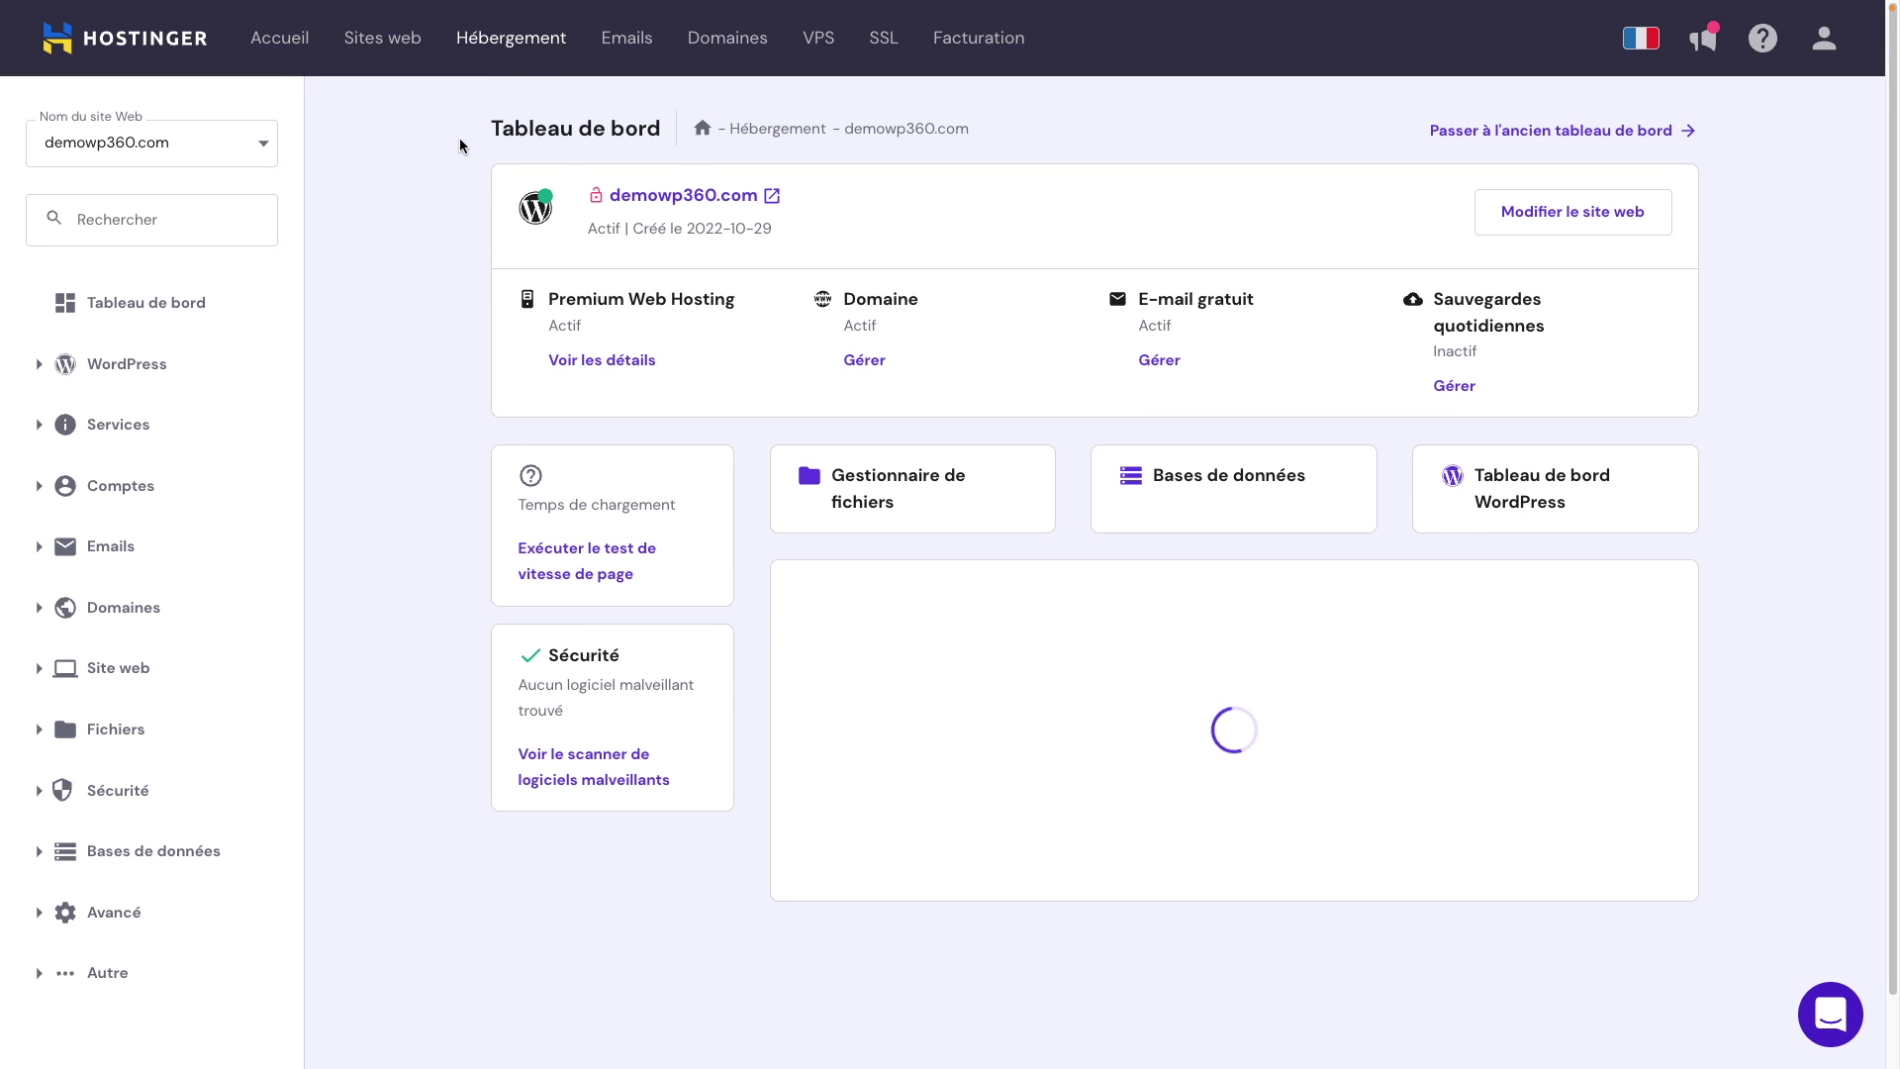
click(300, 42)
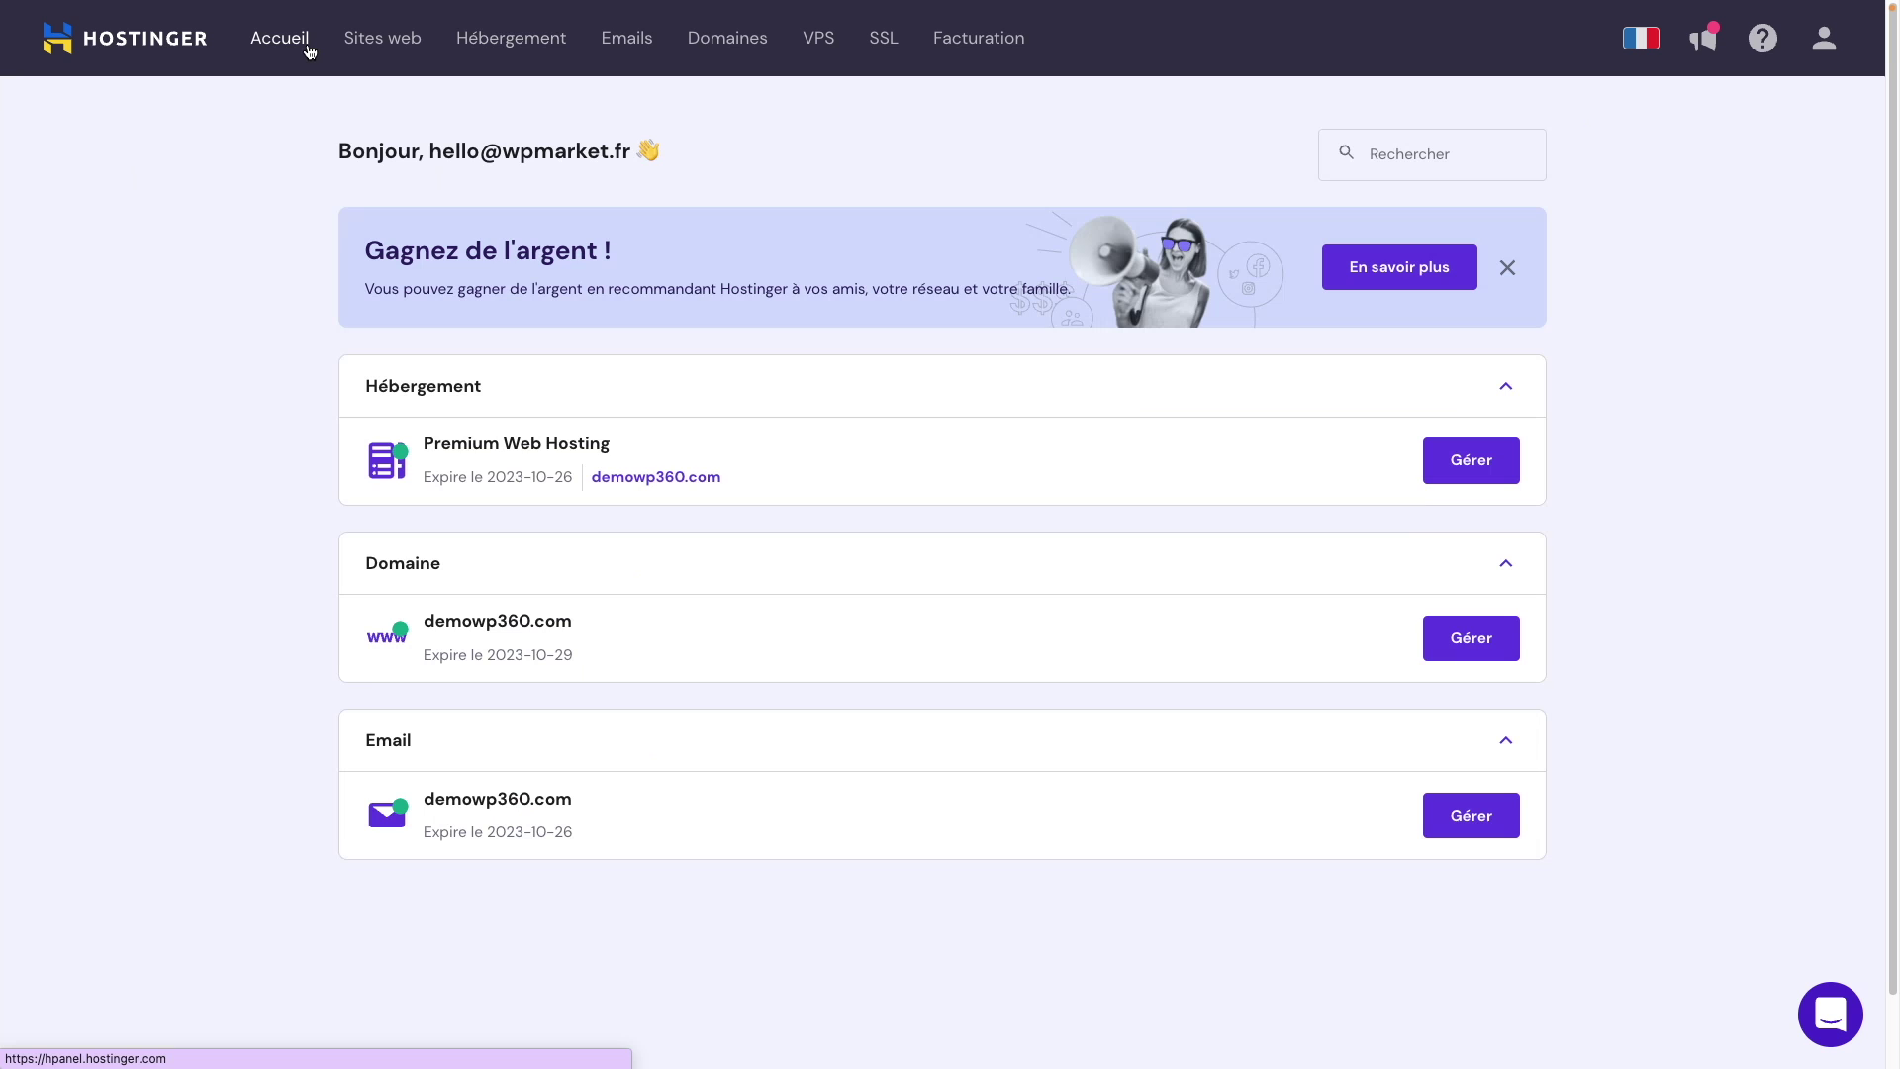
click(1484, 645)
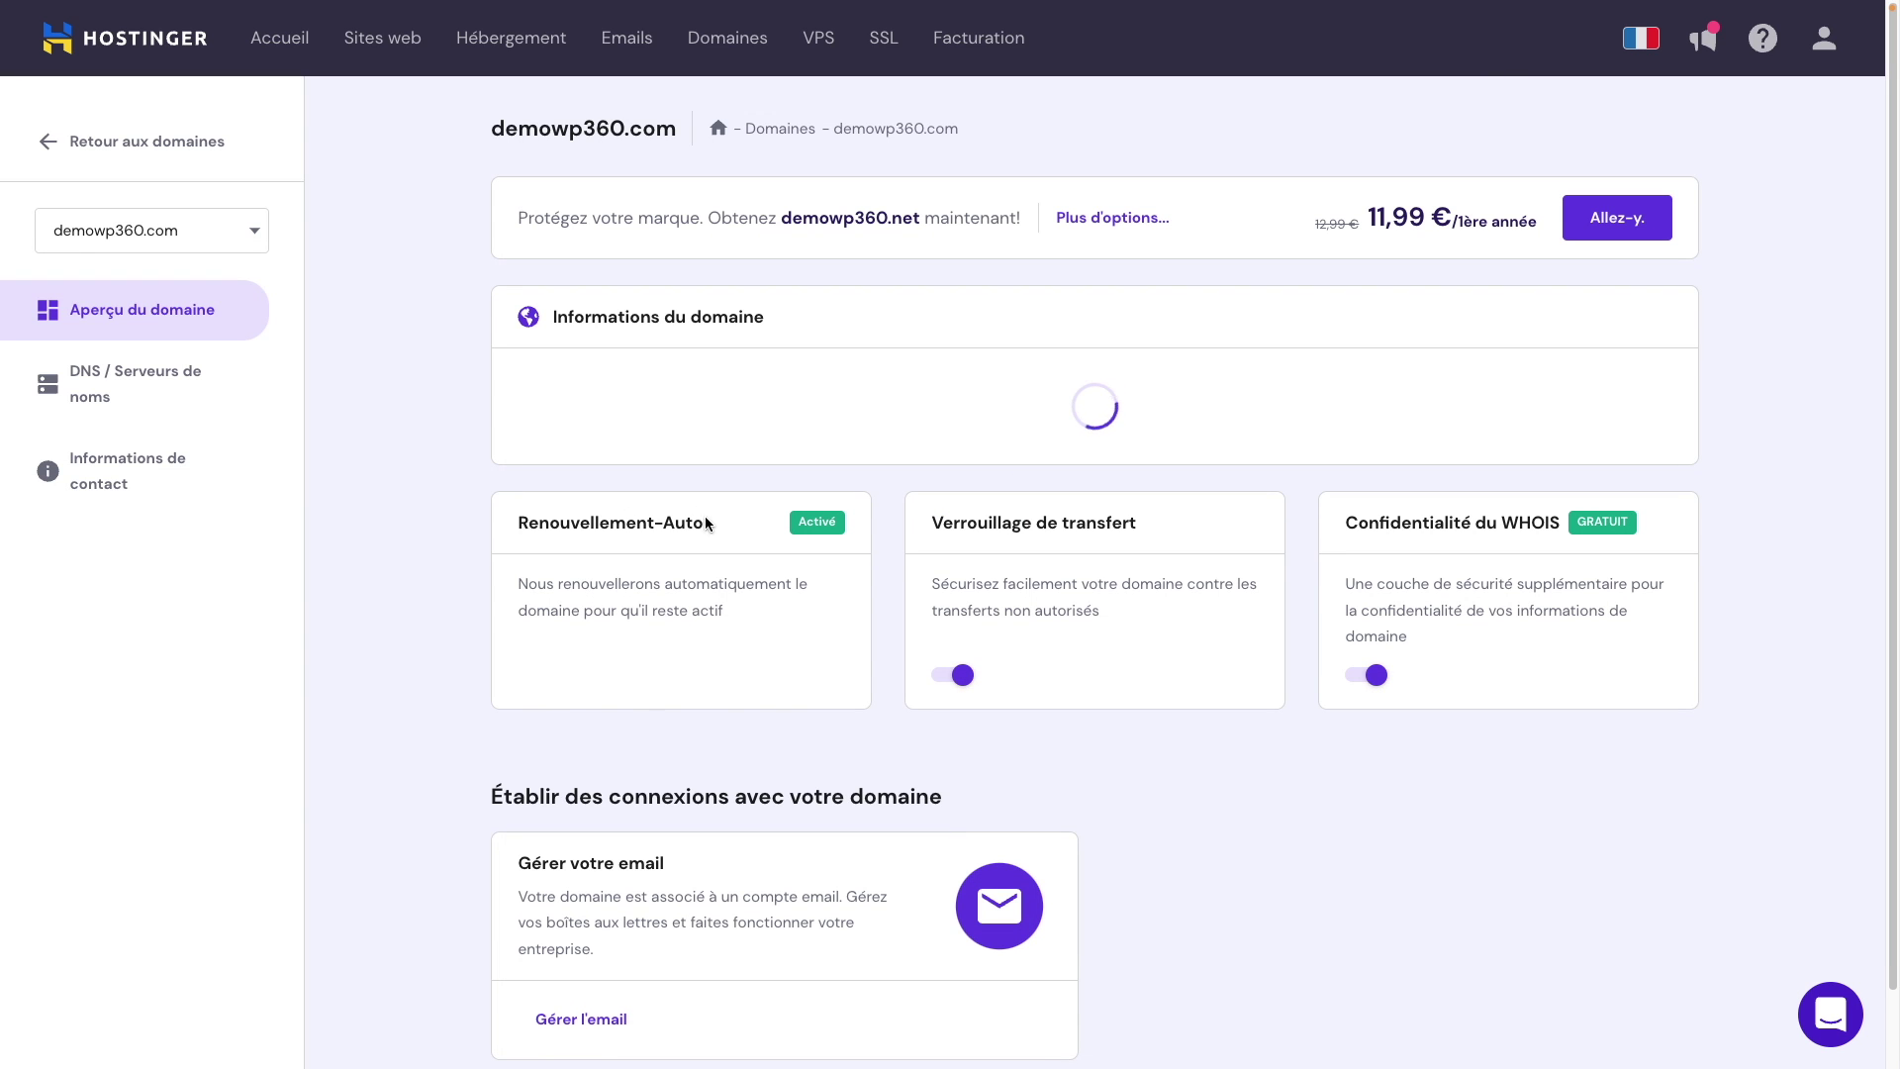
scroll(1064, 968, down, 4)
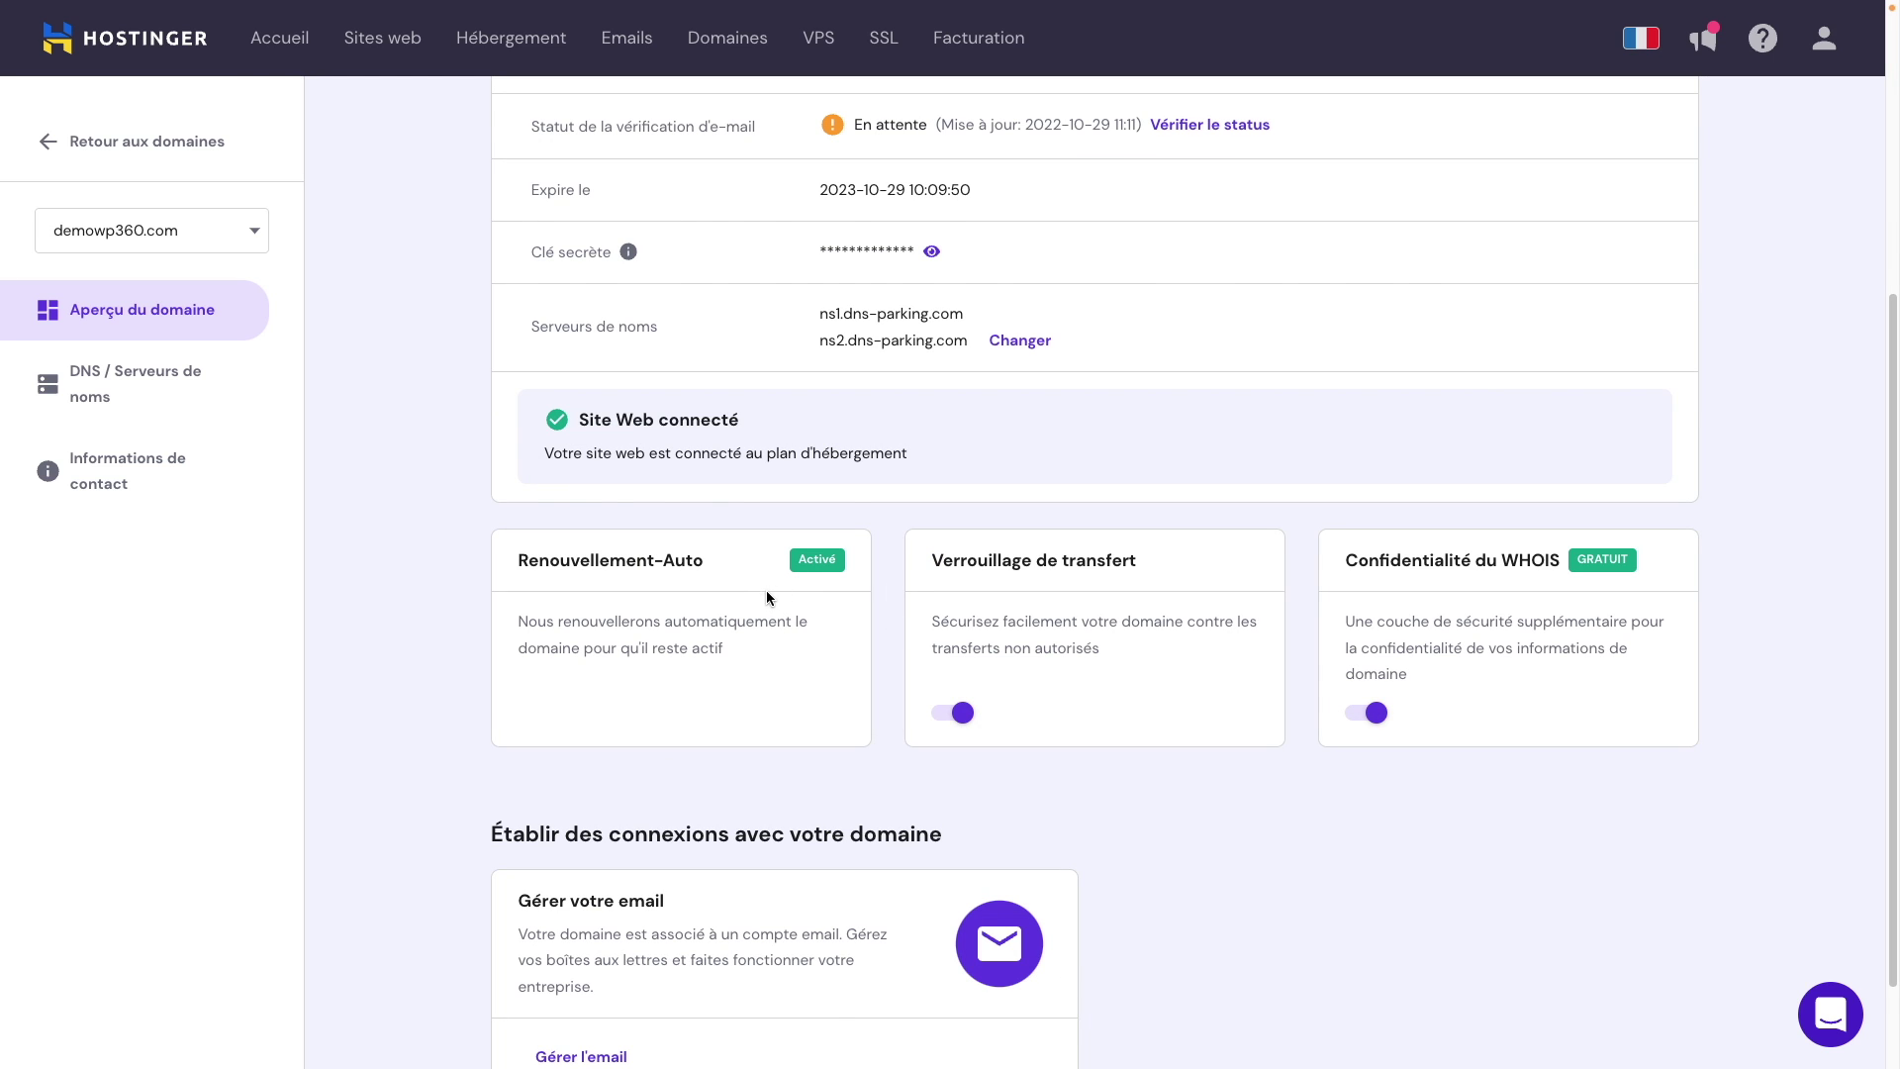
click(294, 45)
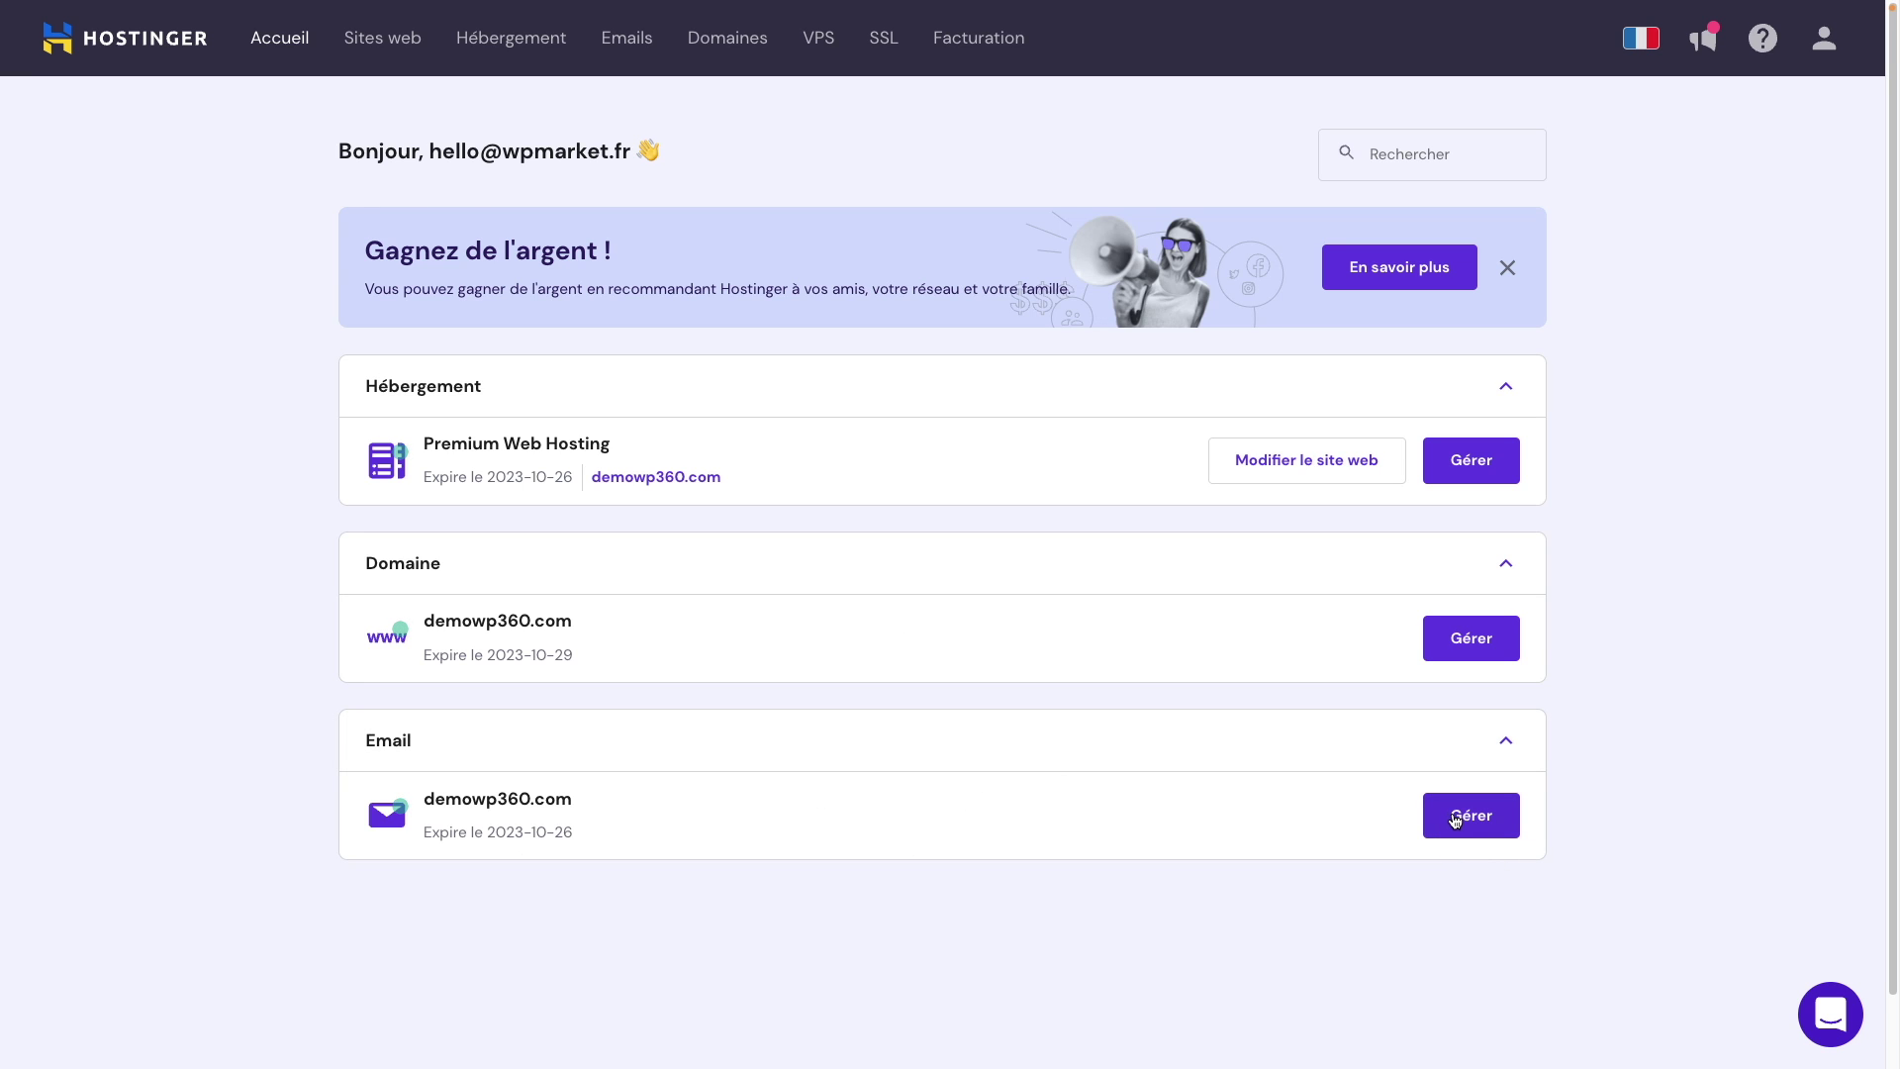
click(1455, 826)
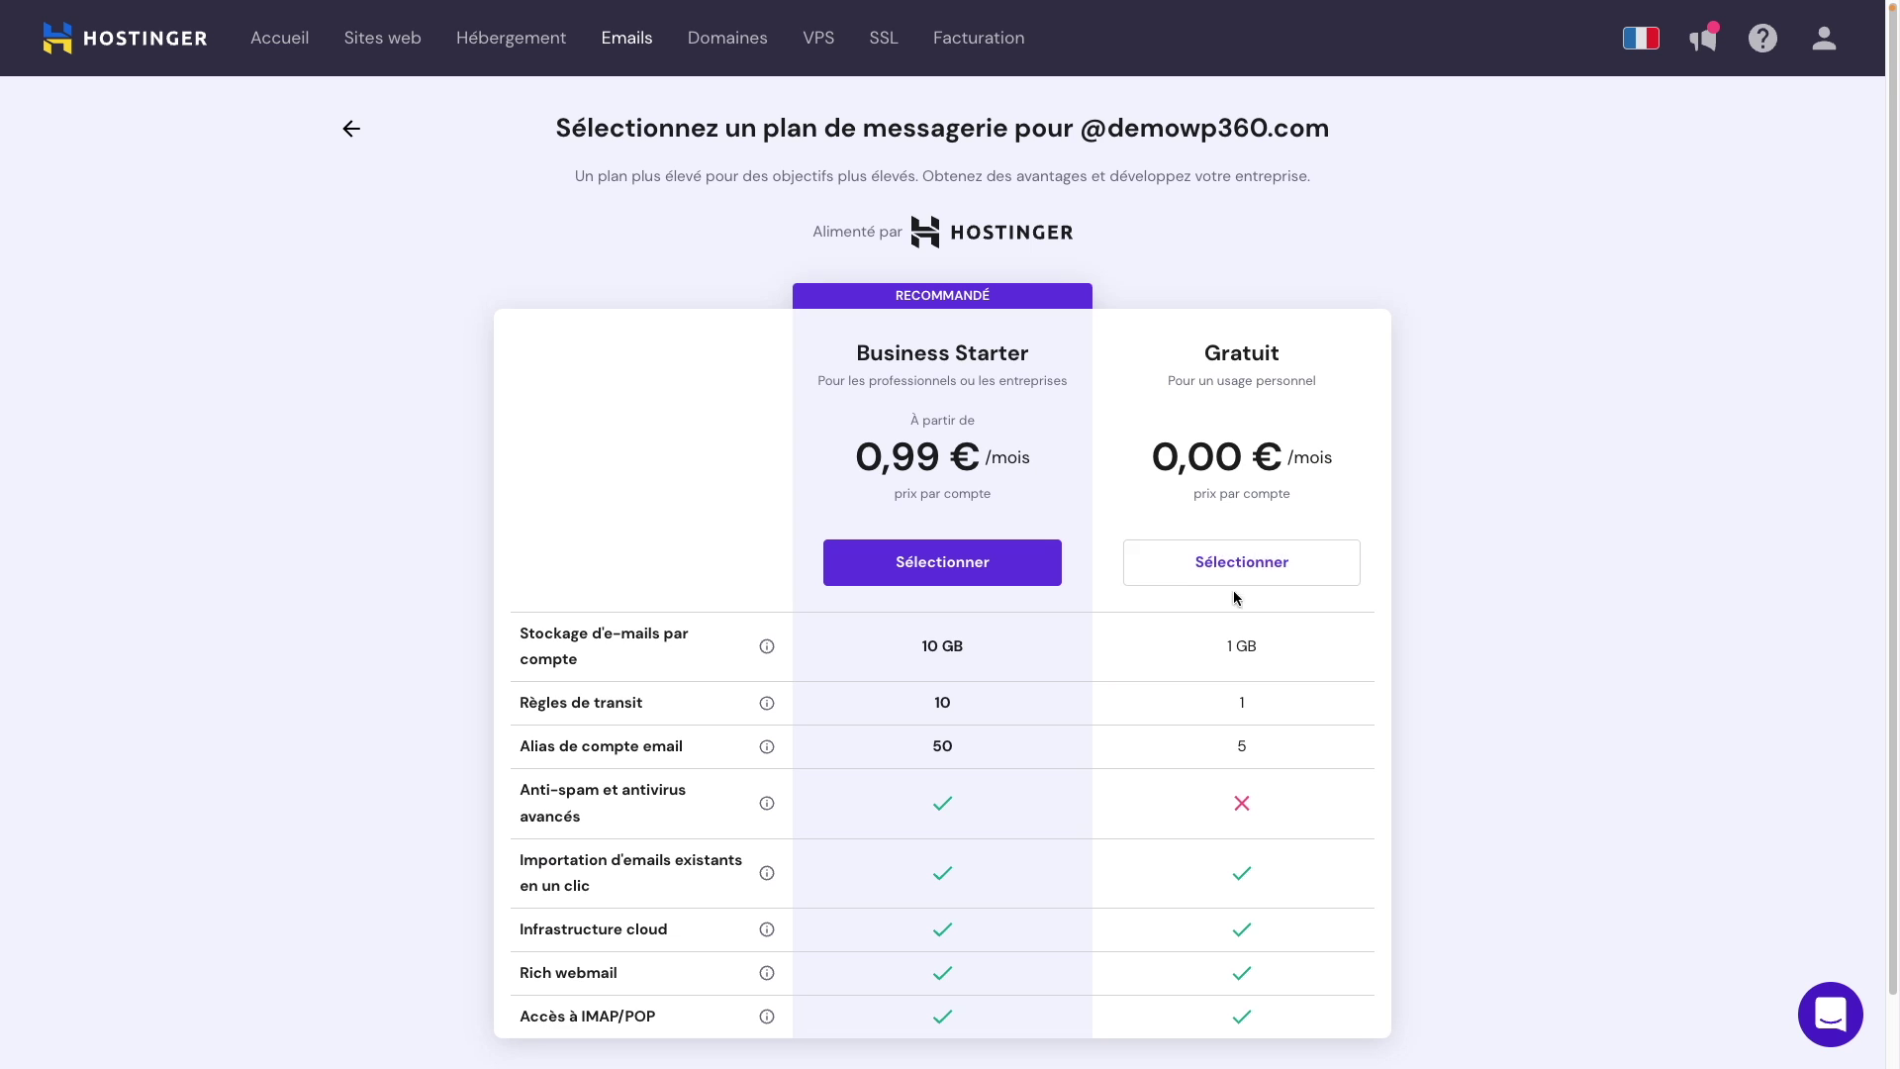
click(1259, 572)
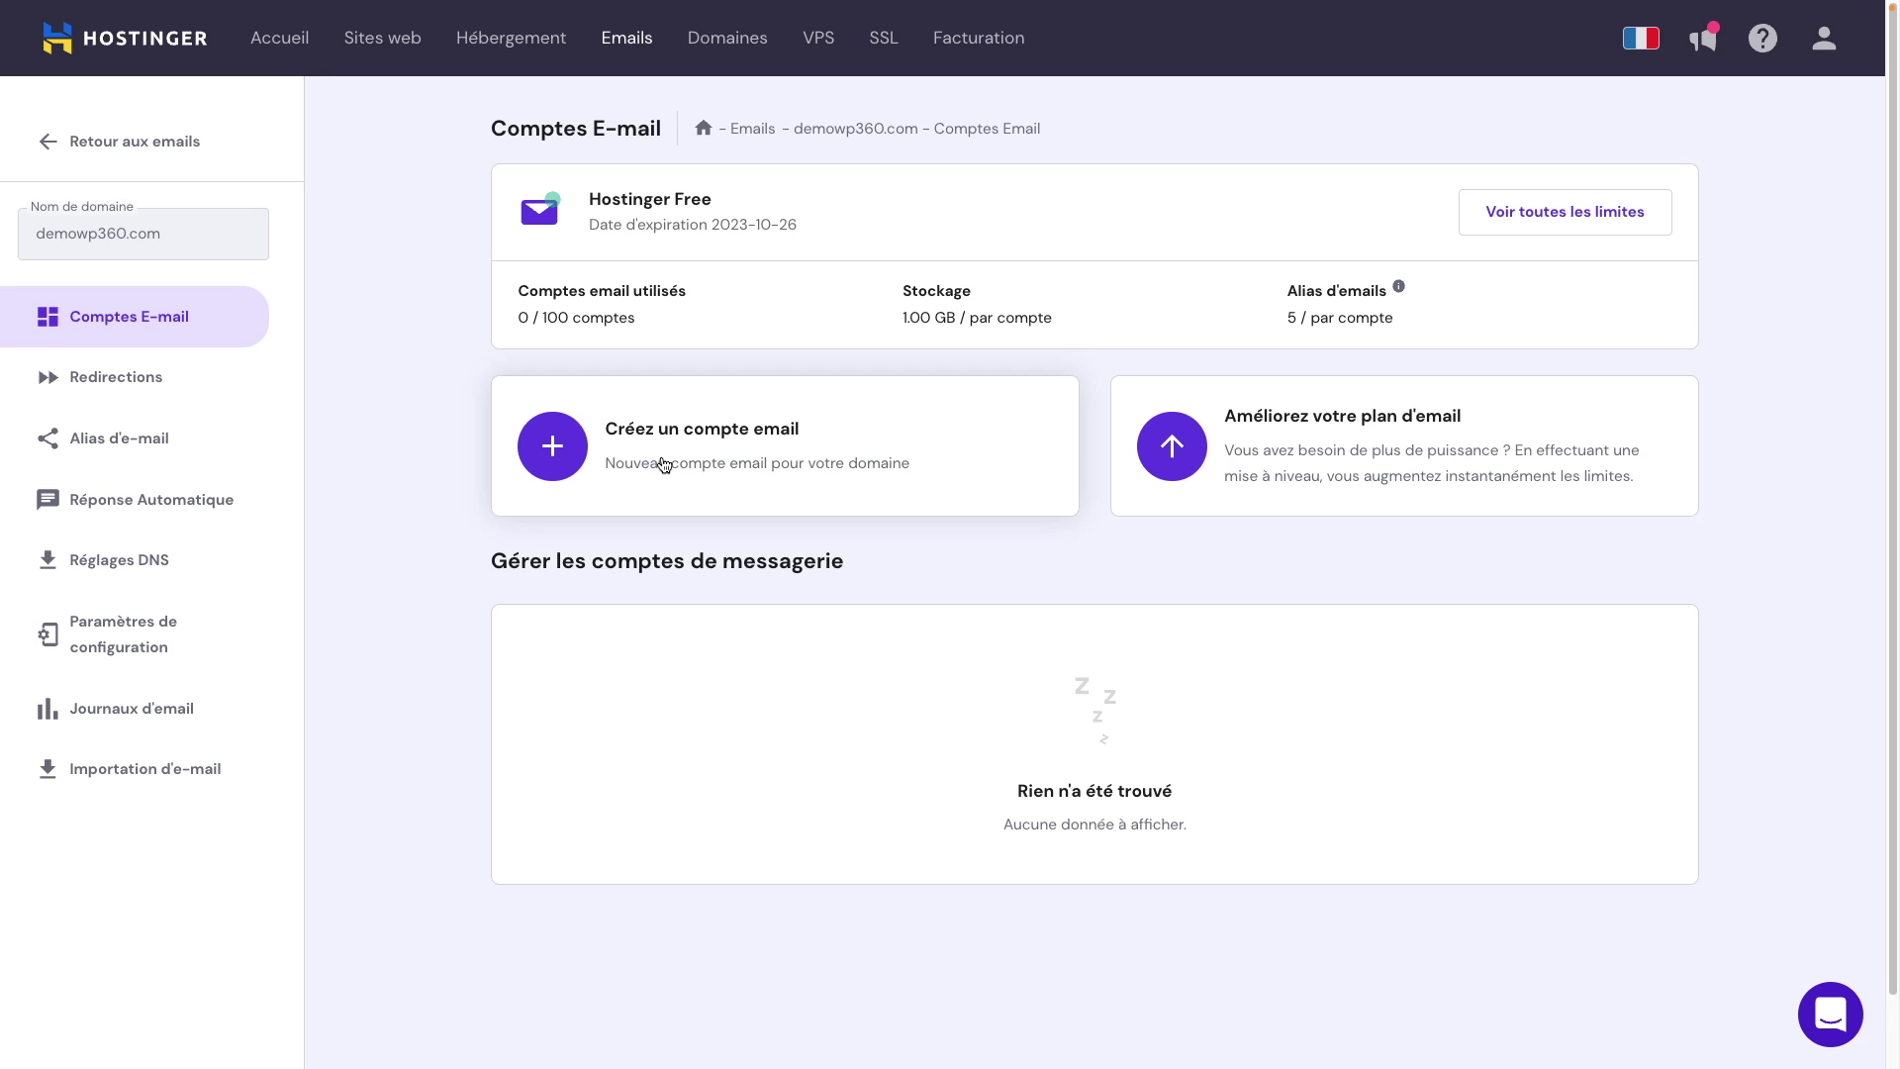
click(720, 469)
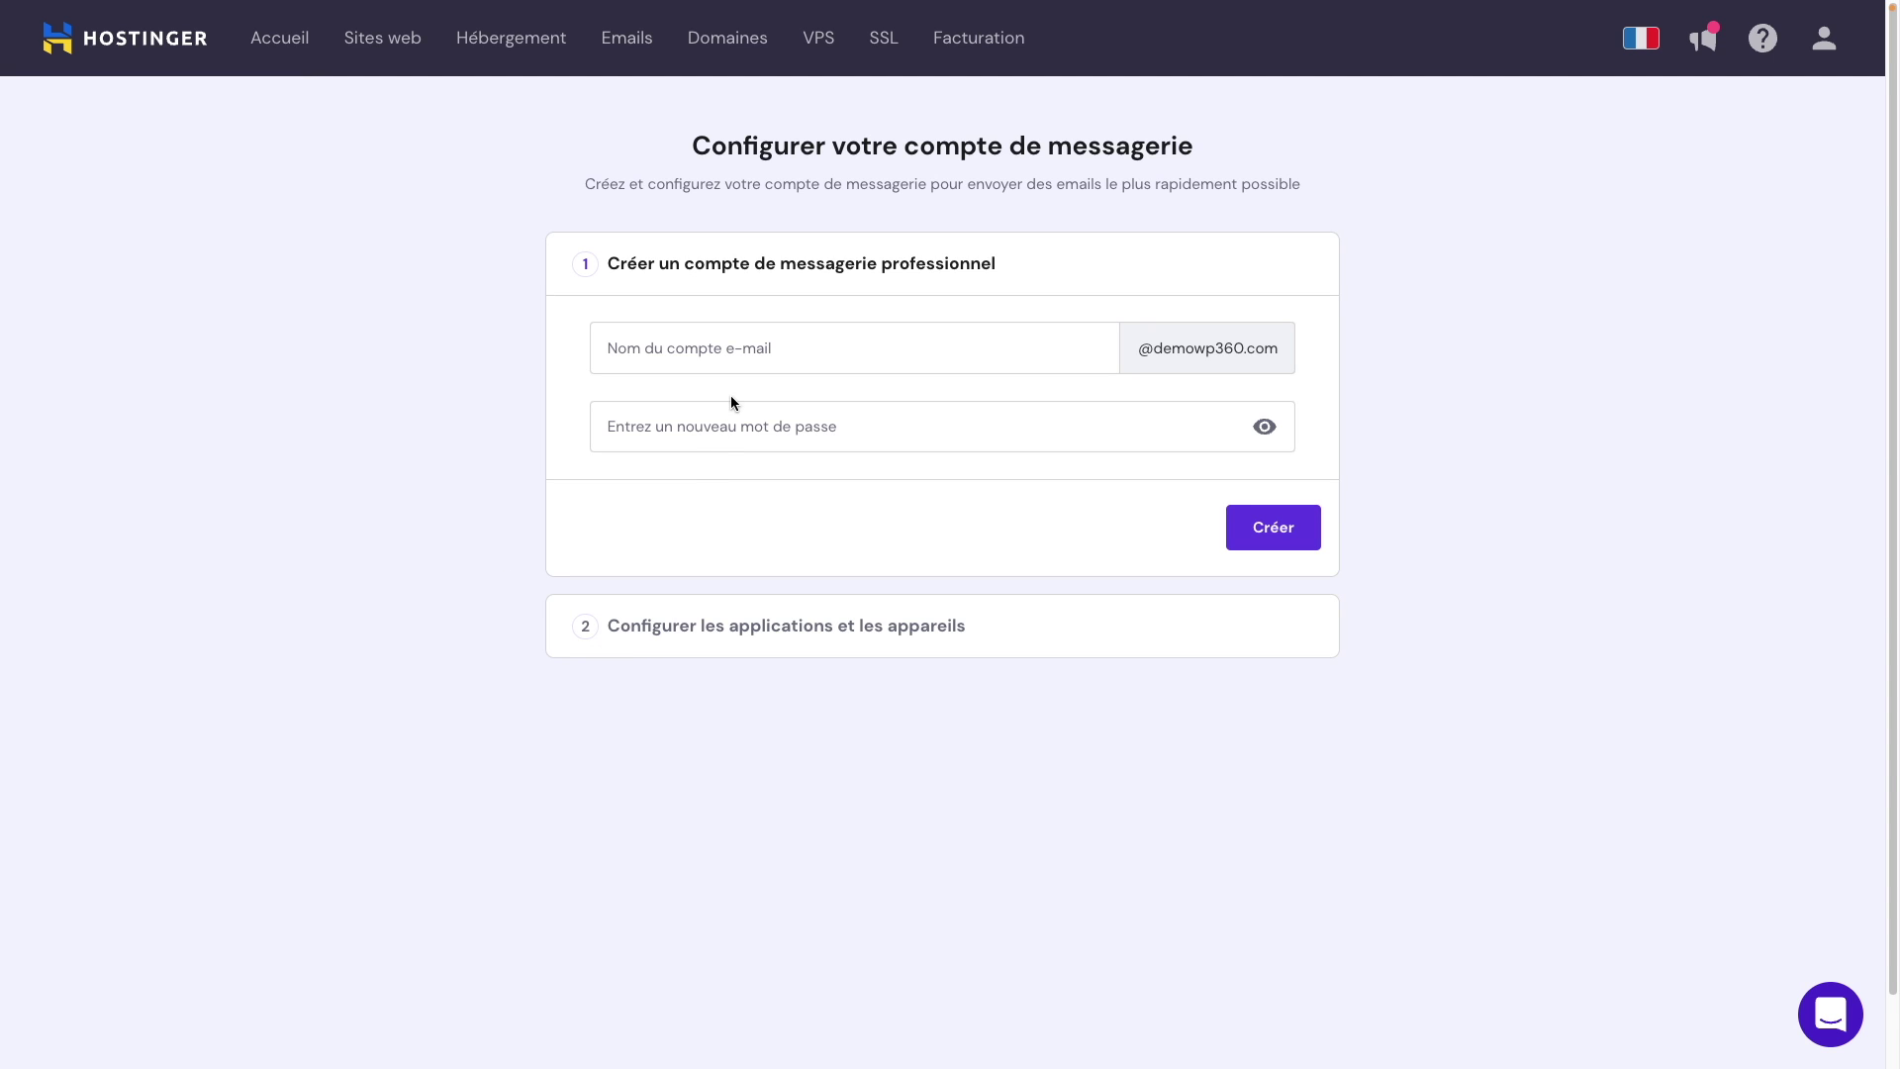
click(762, 349)
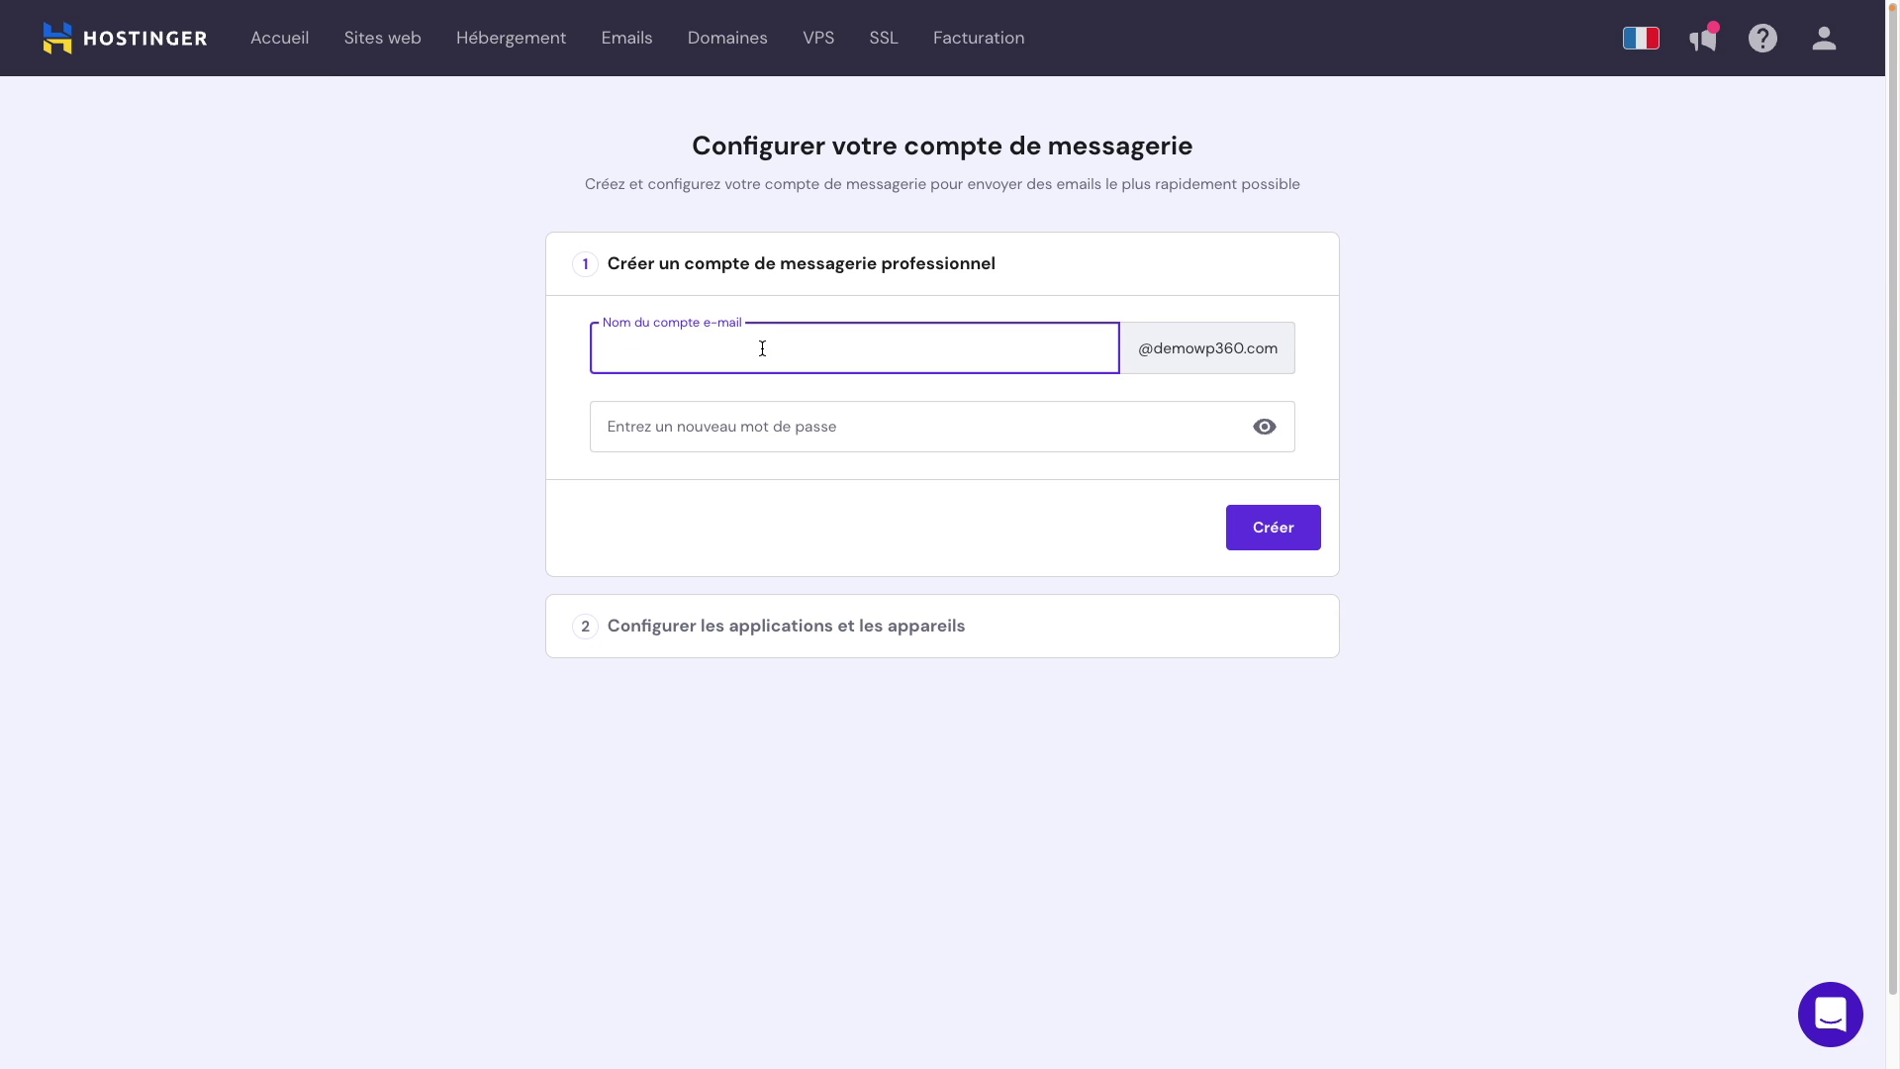
text(contact)
click(848, 426)
key(ctrl+v)
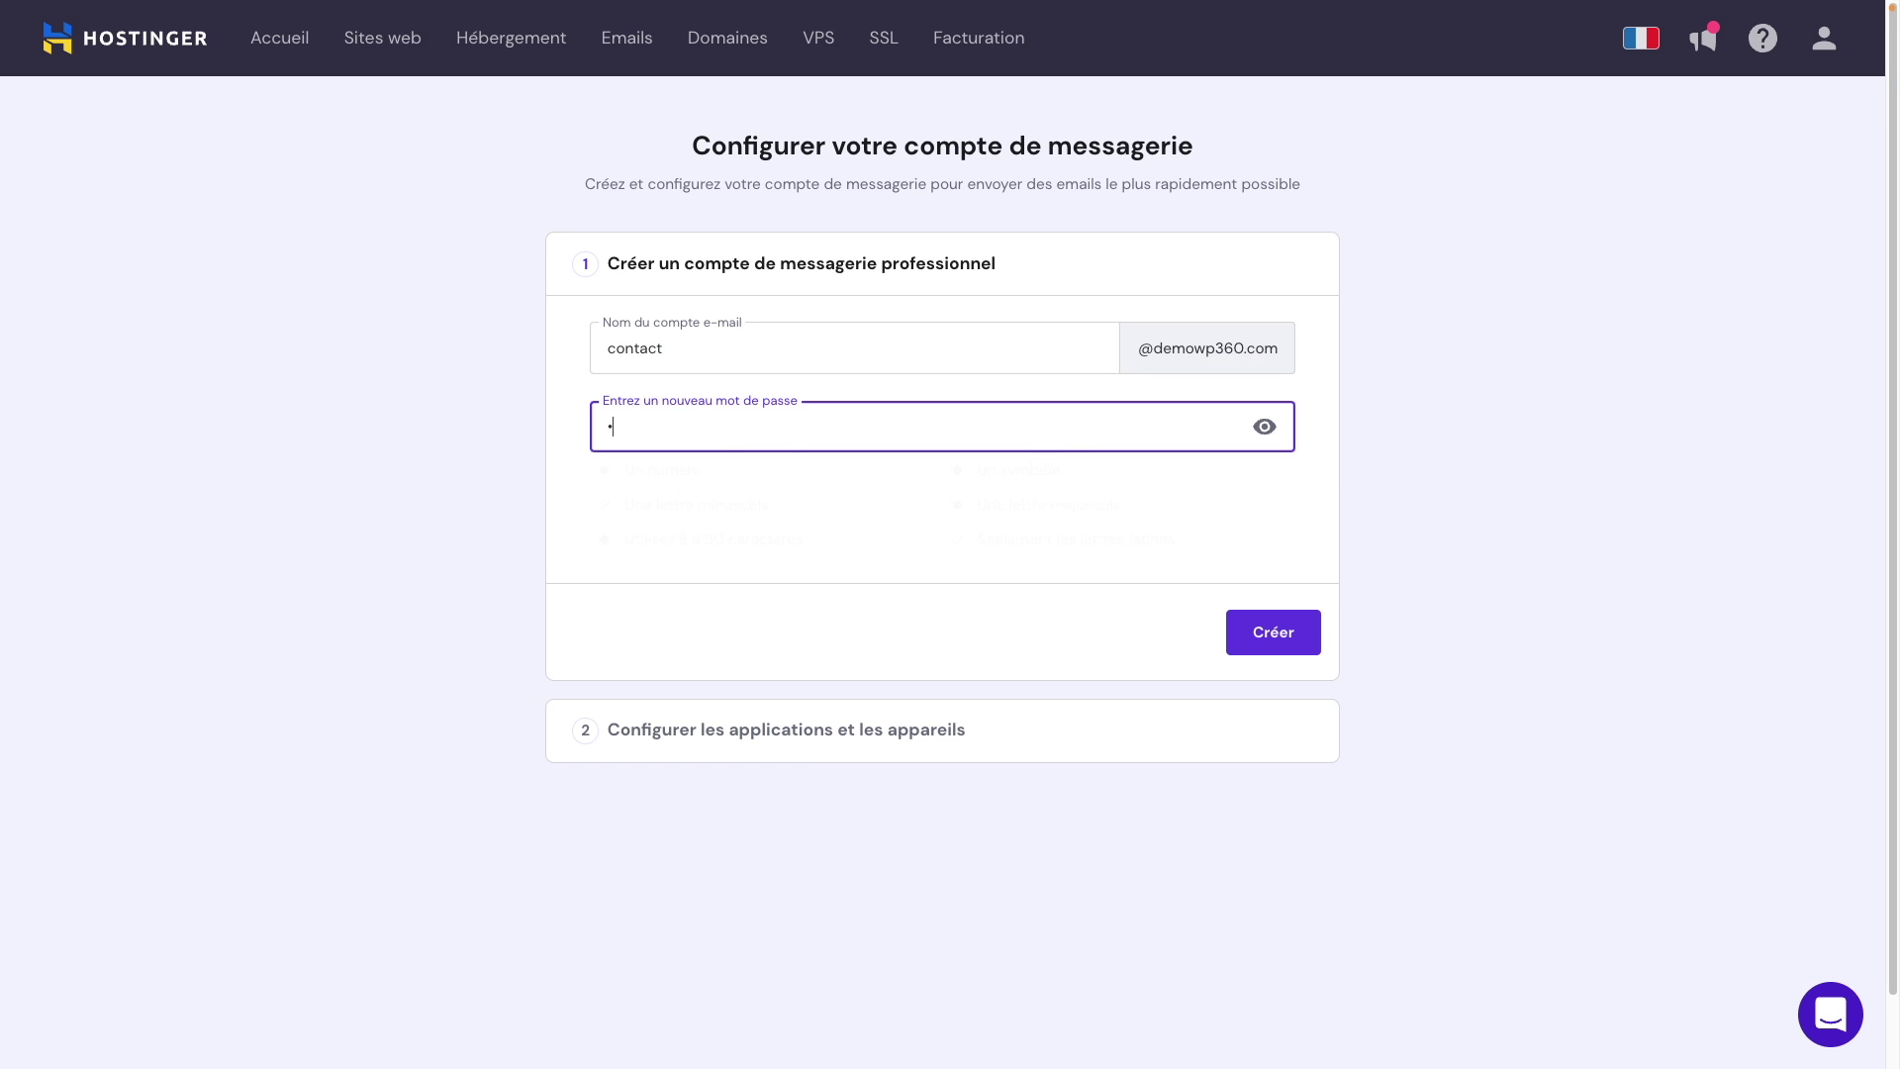
click(1271, 645)
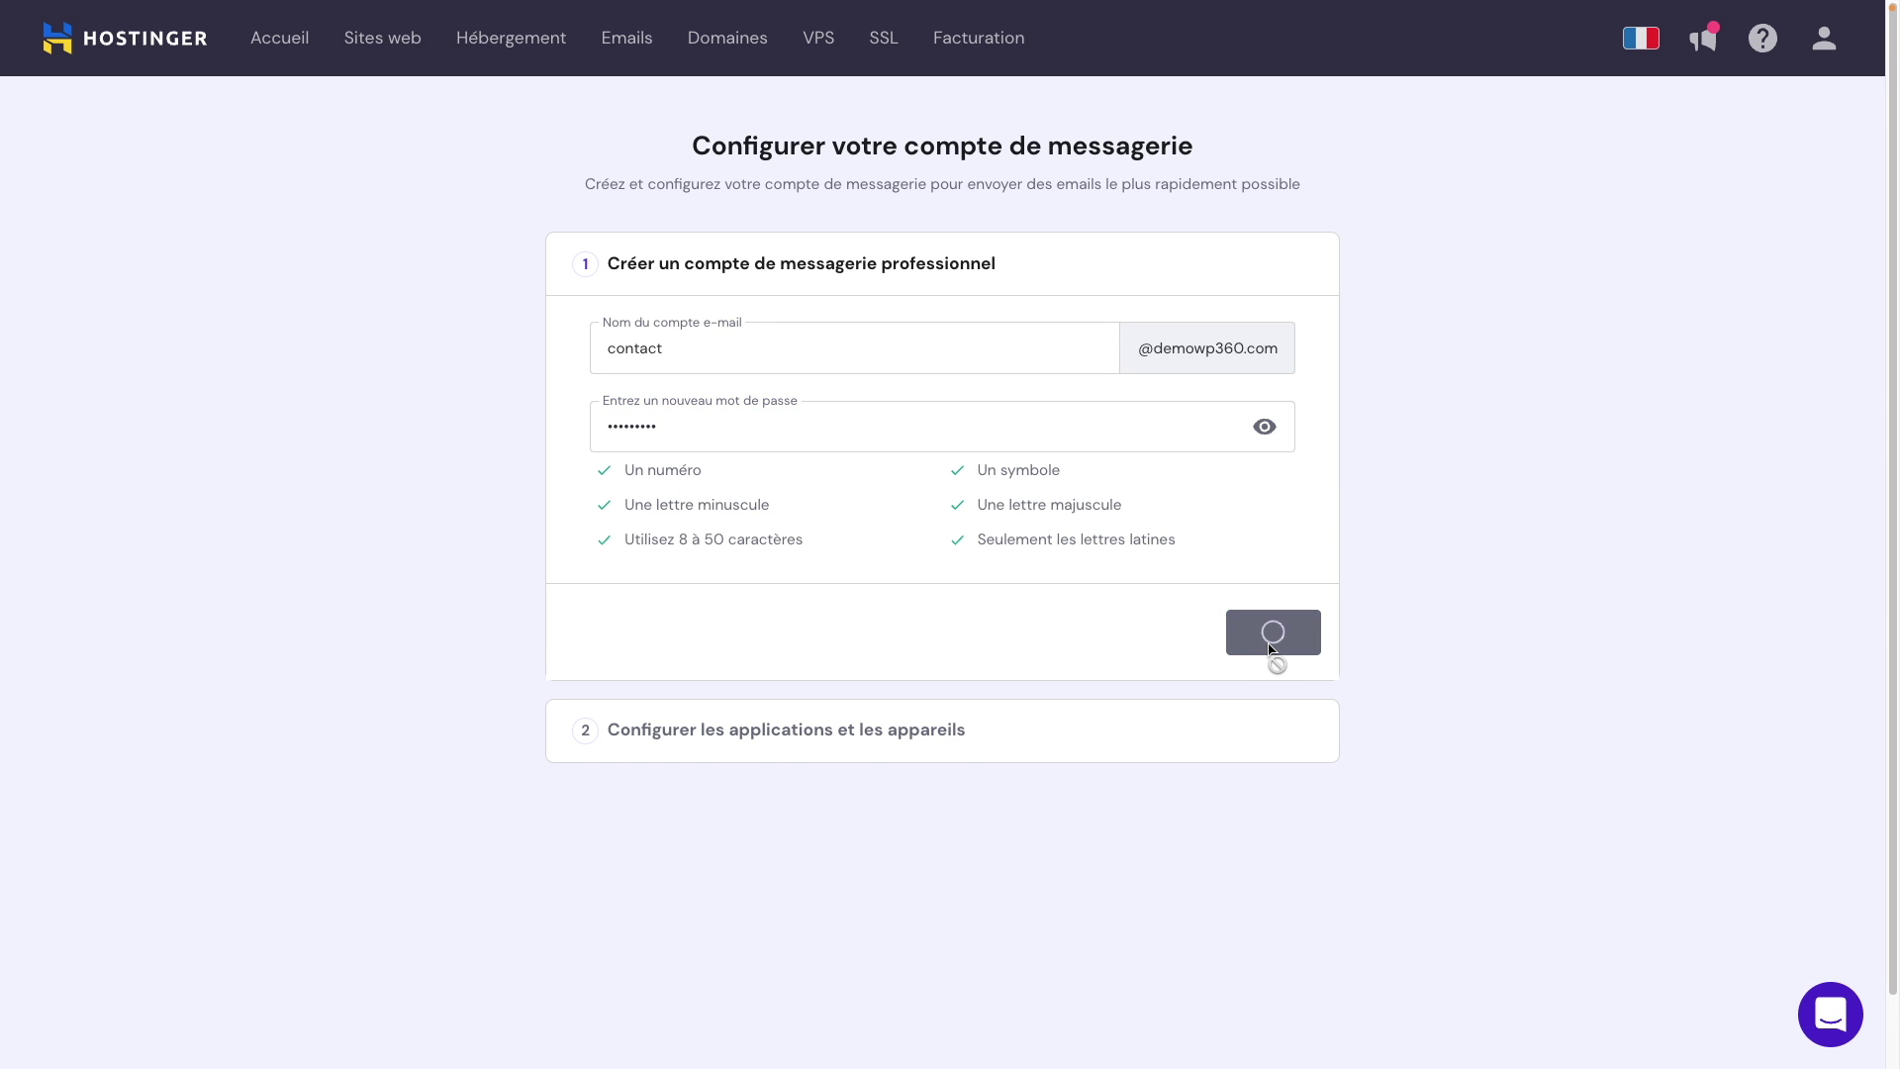
click(1253, 897)
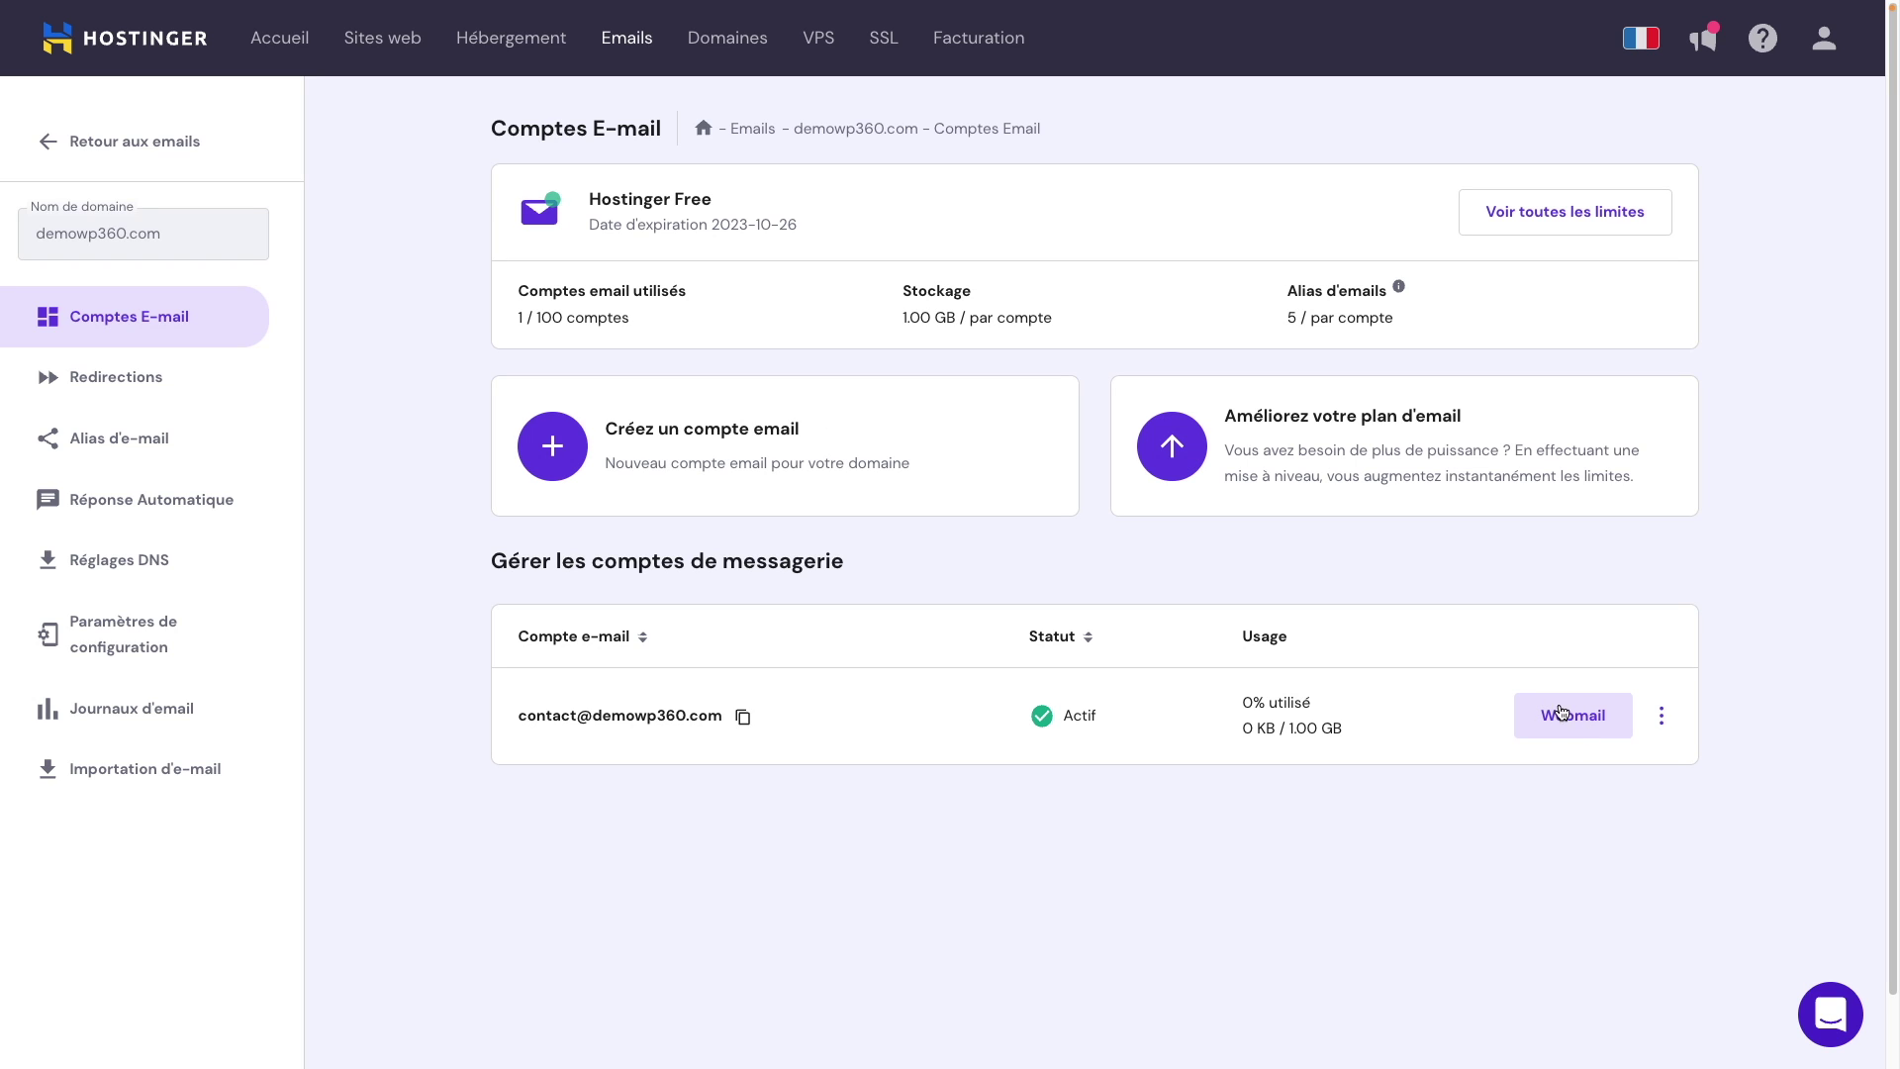
Step: Check the new mailbox's Webmail login page, then return to the Hébergement list
click(1573, 724)
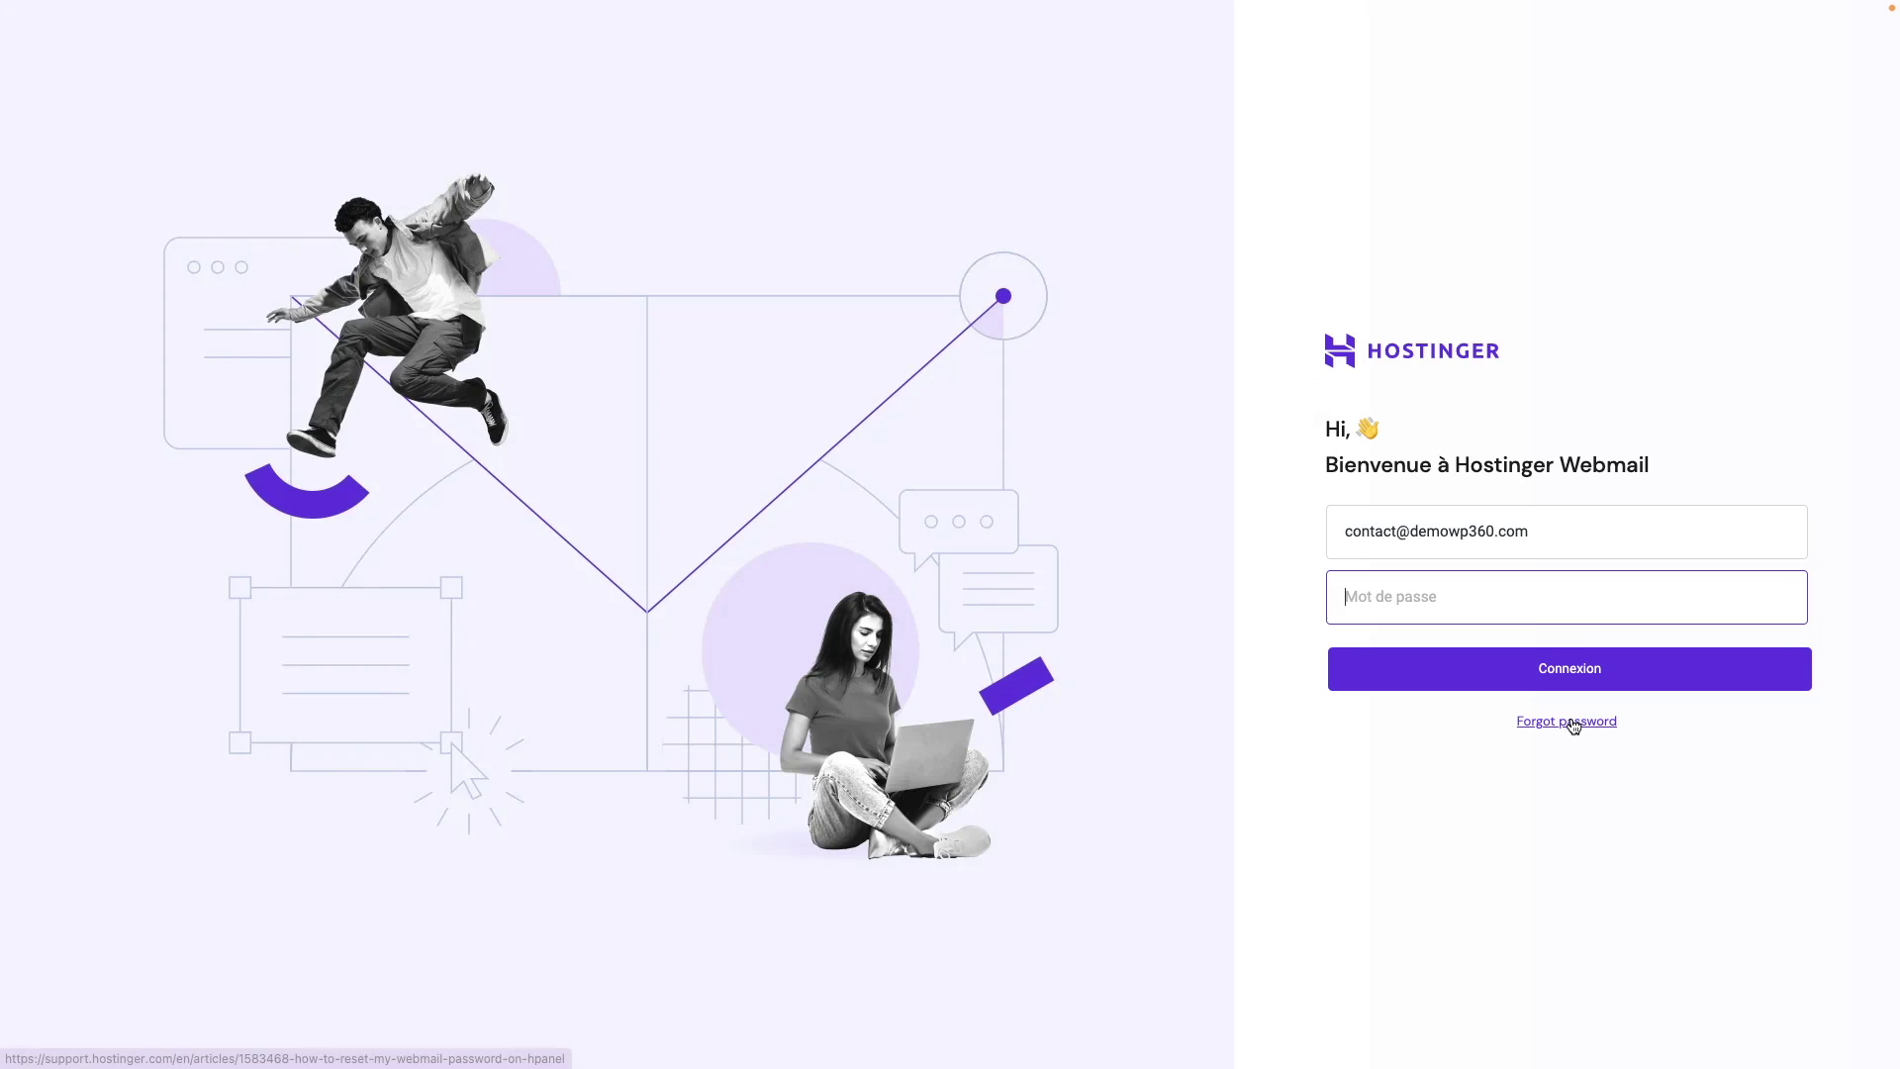
click(1206, 615)
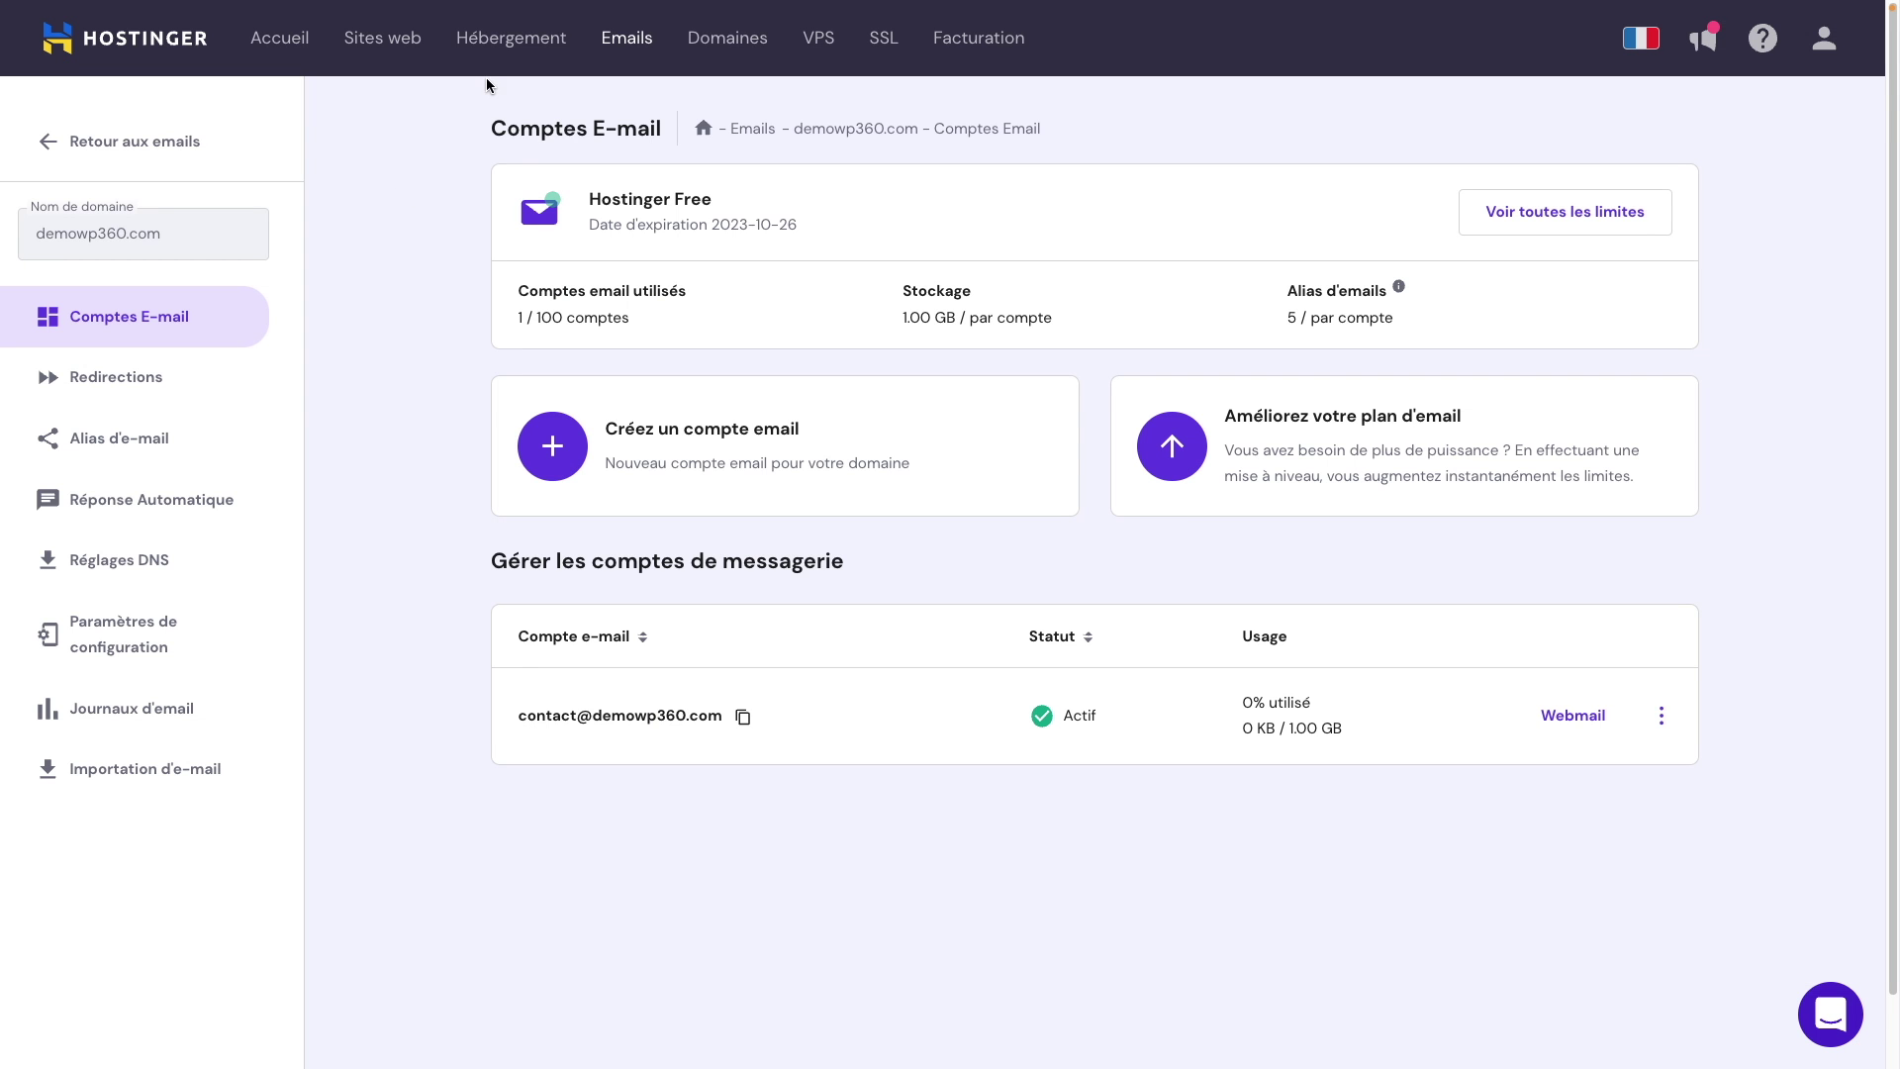
click(510, 49)
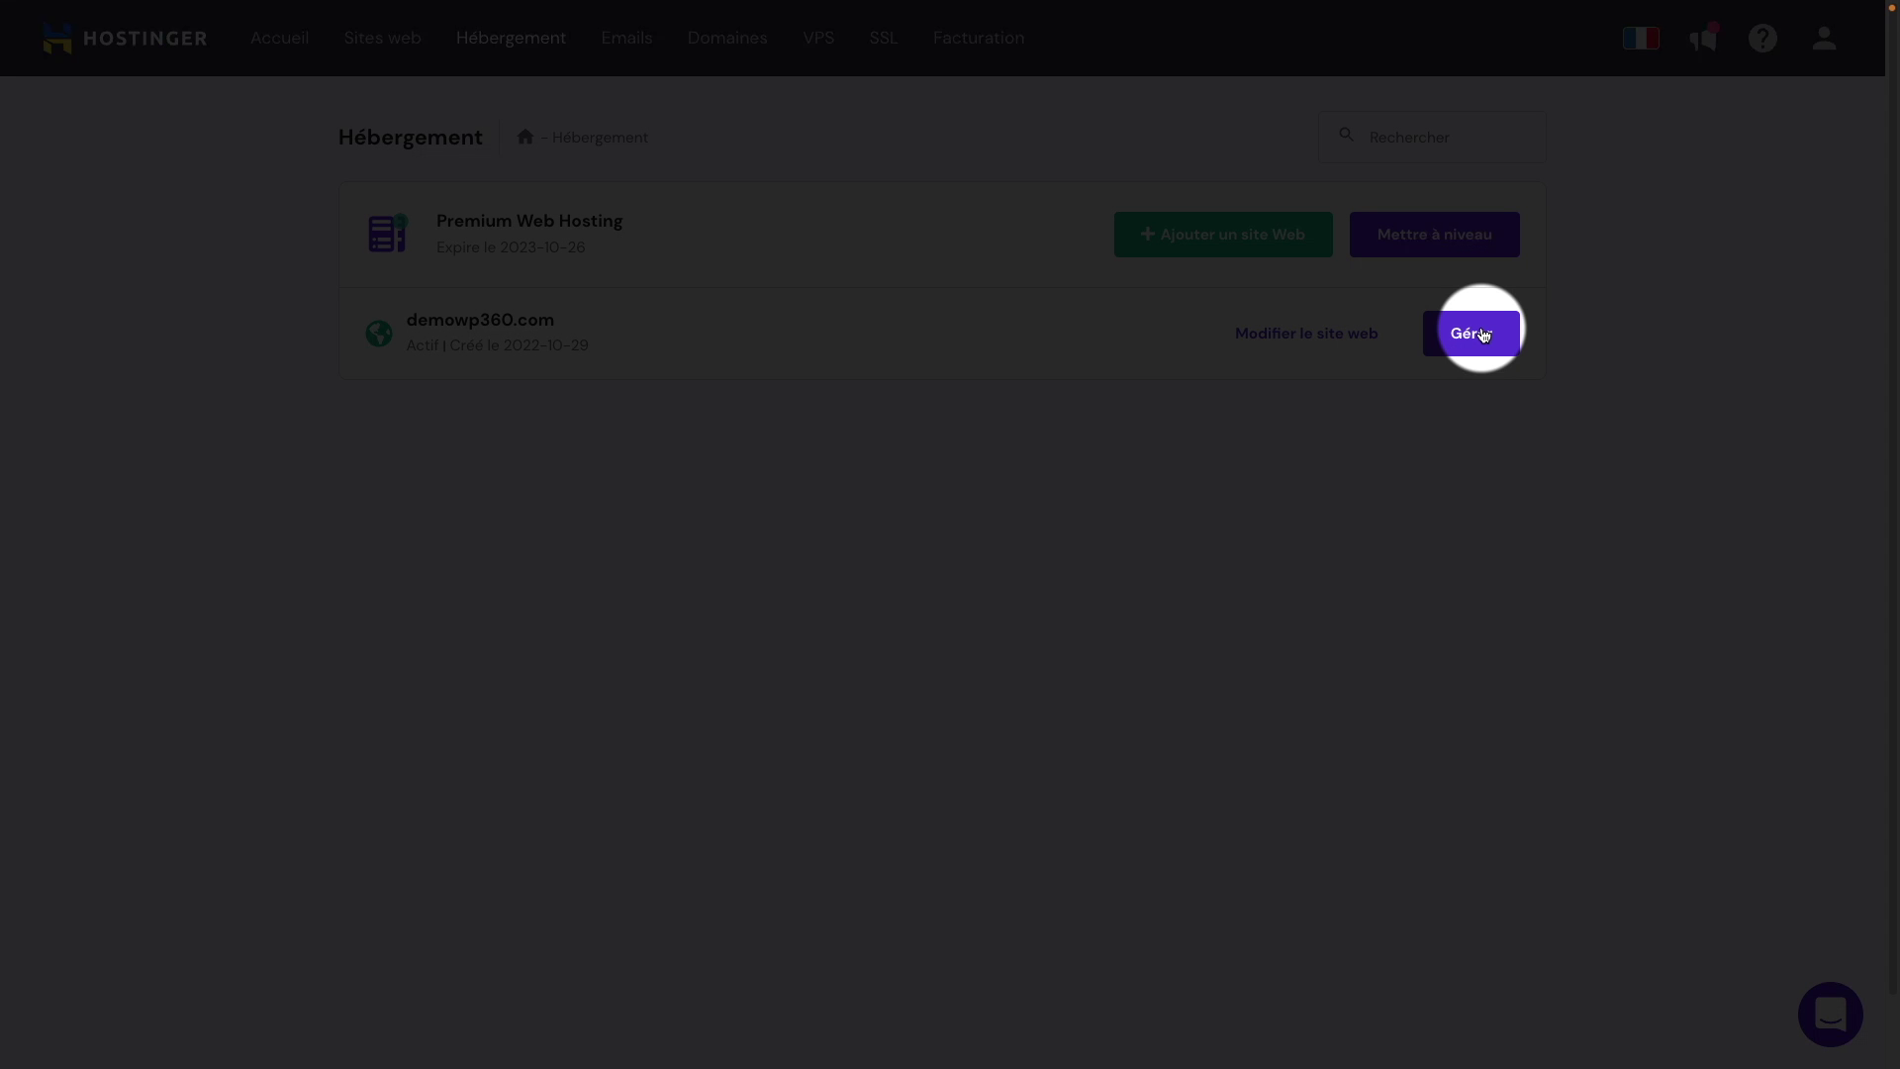
Step: Open demowp360.com's WordPress Tableau de bord and scroll to the SSL certificate options
click(1483, 334)
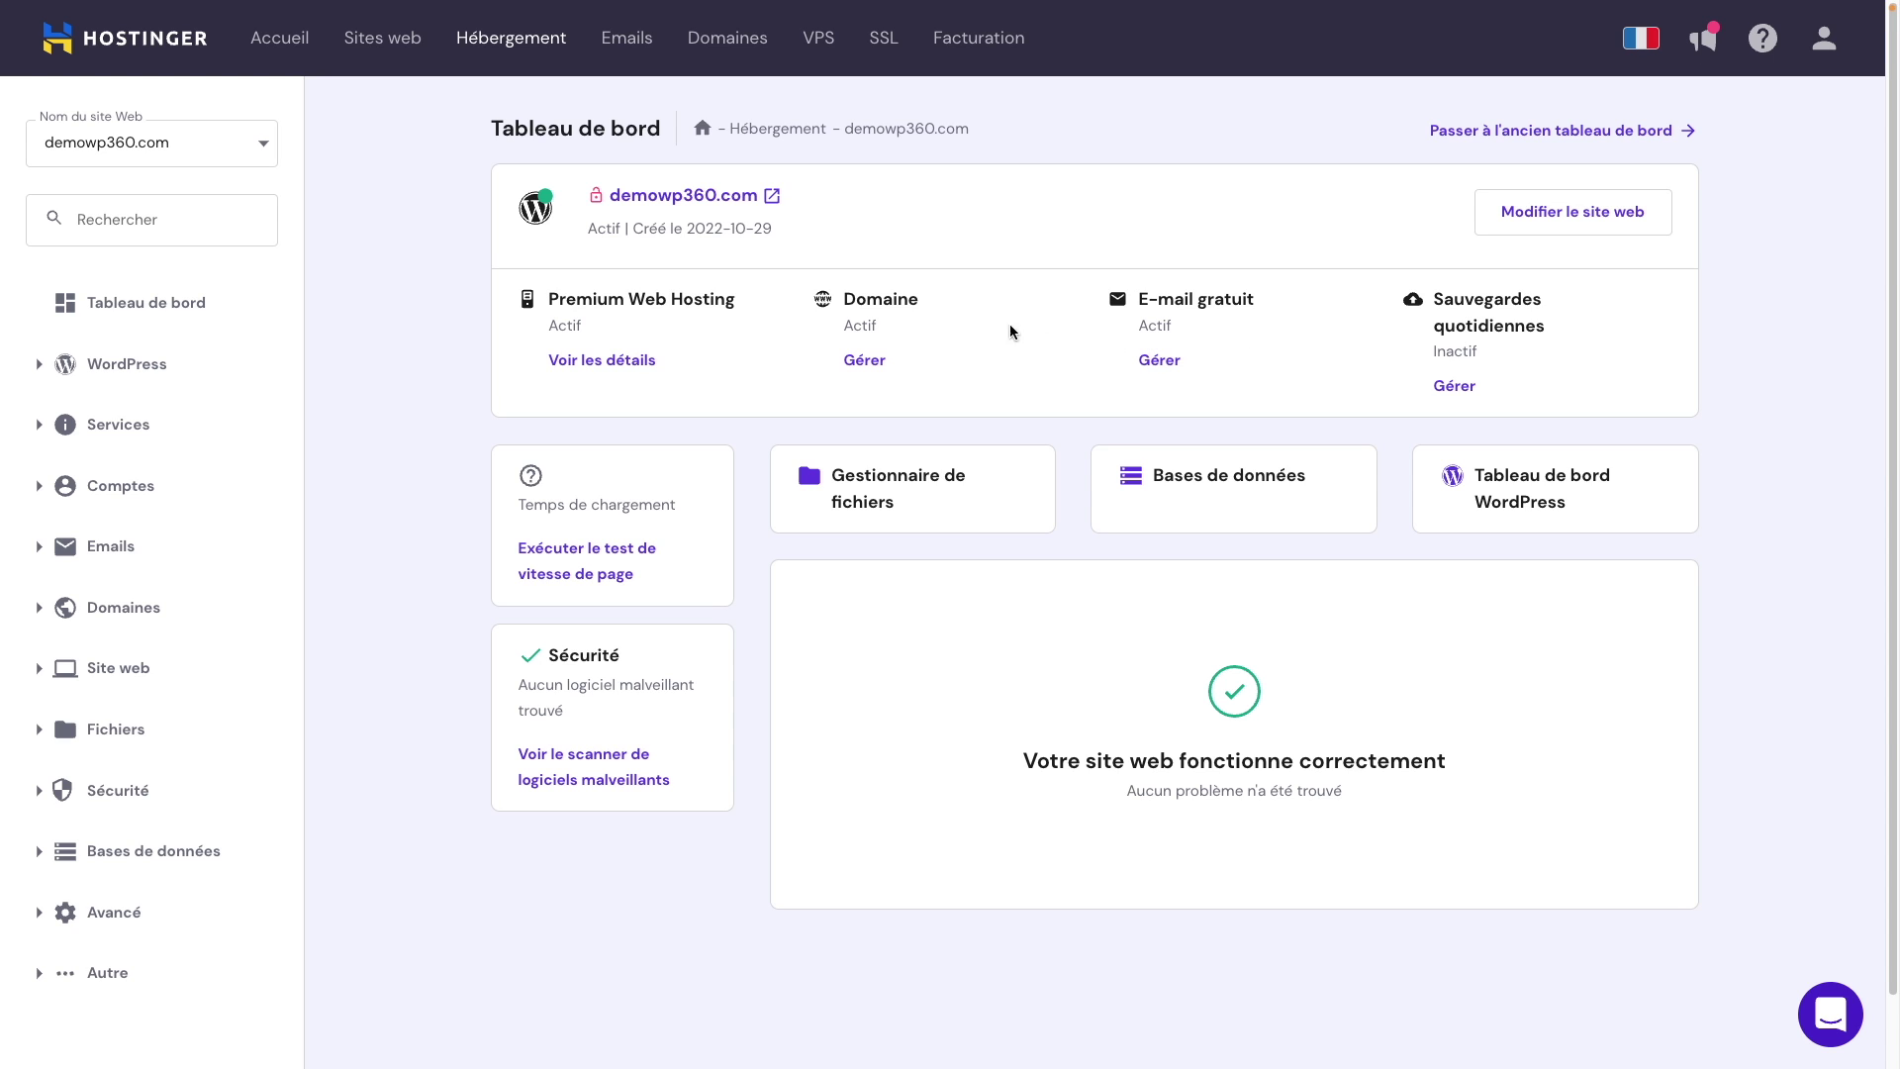
click(39, 368)
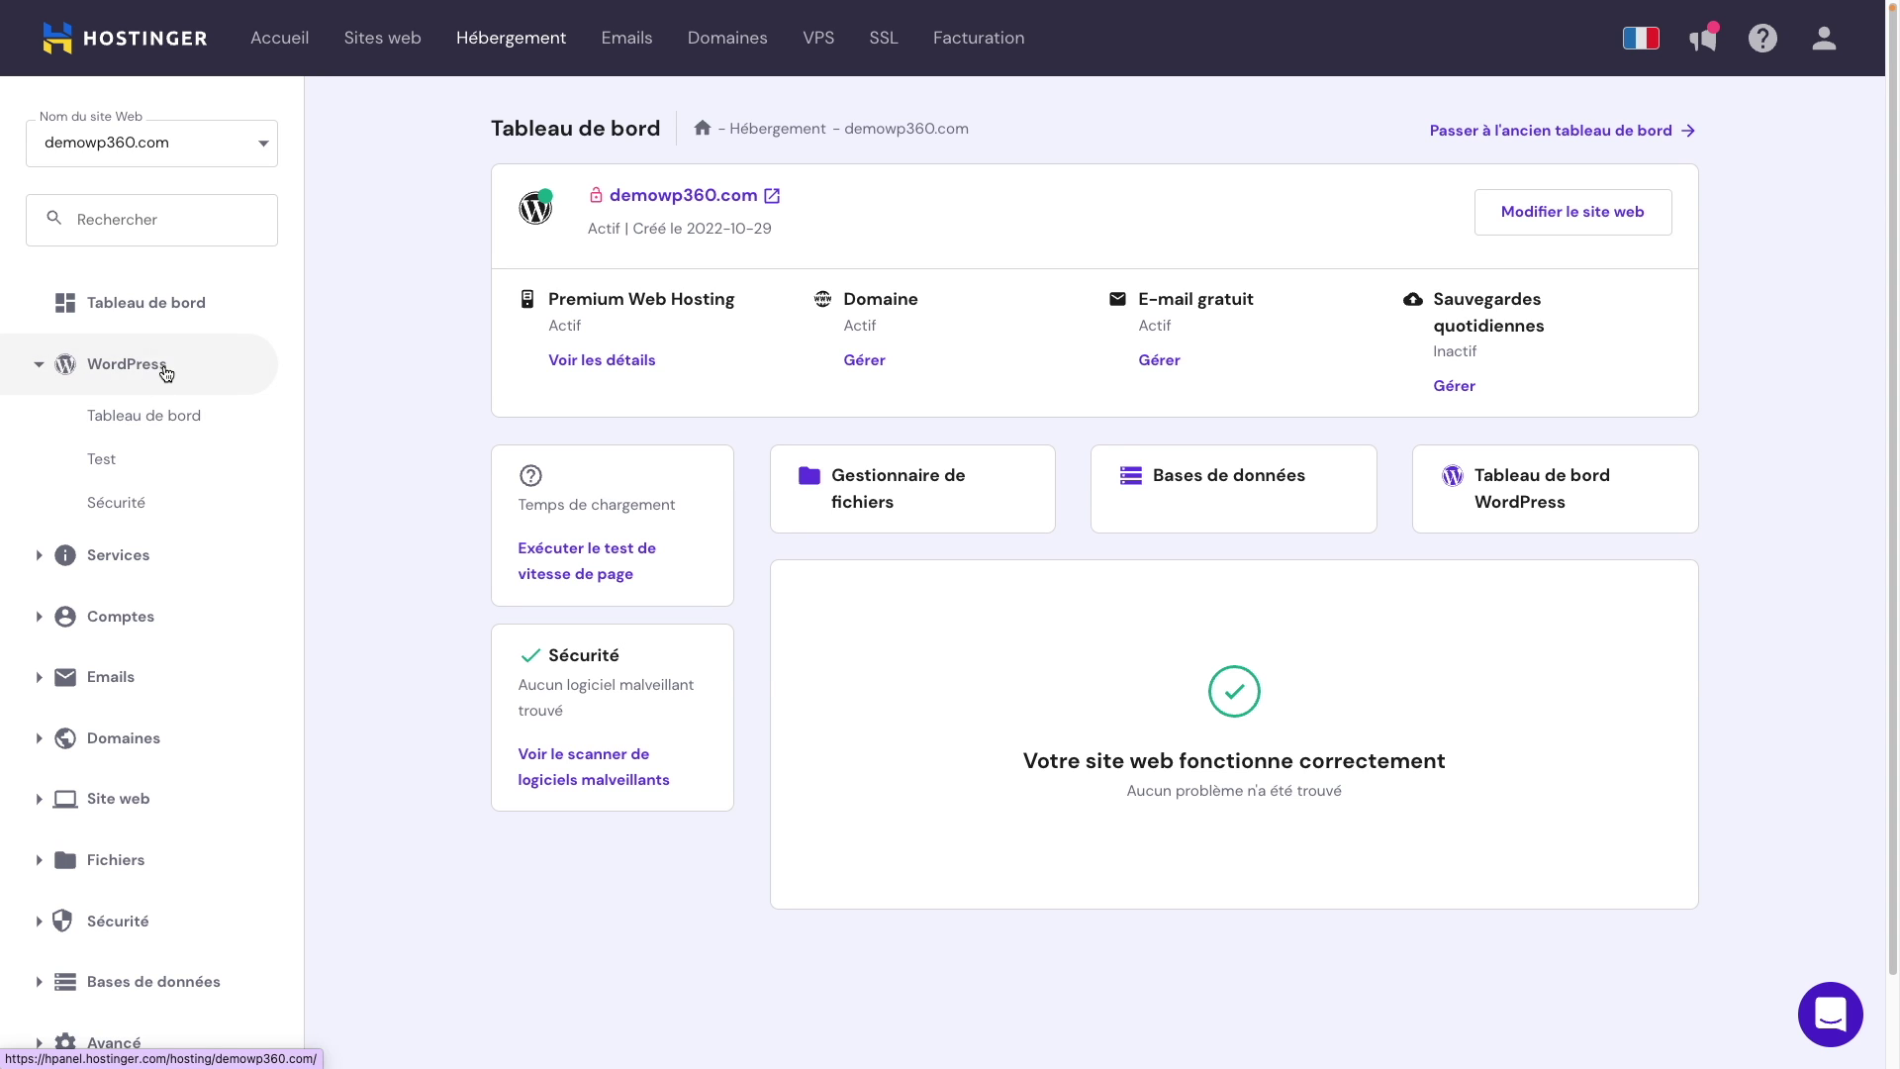
click(170, 420)
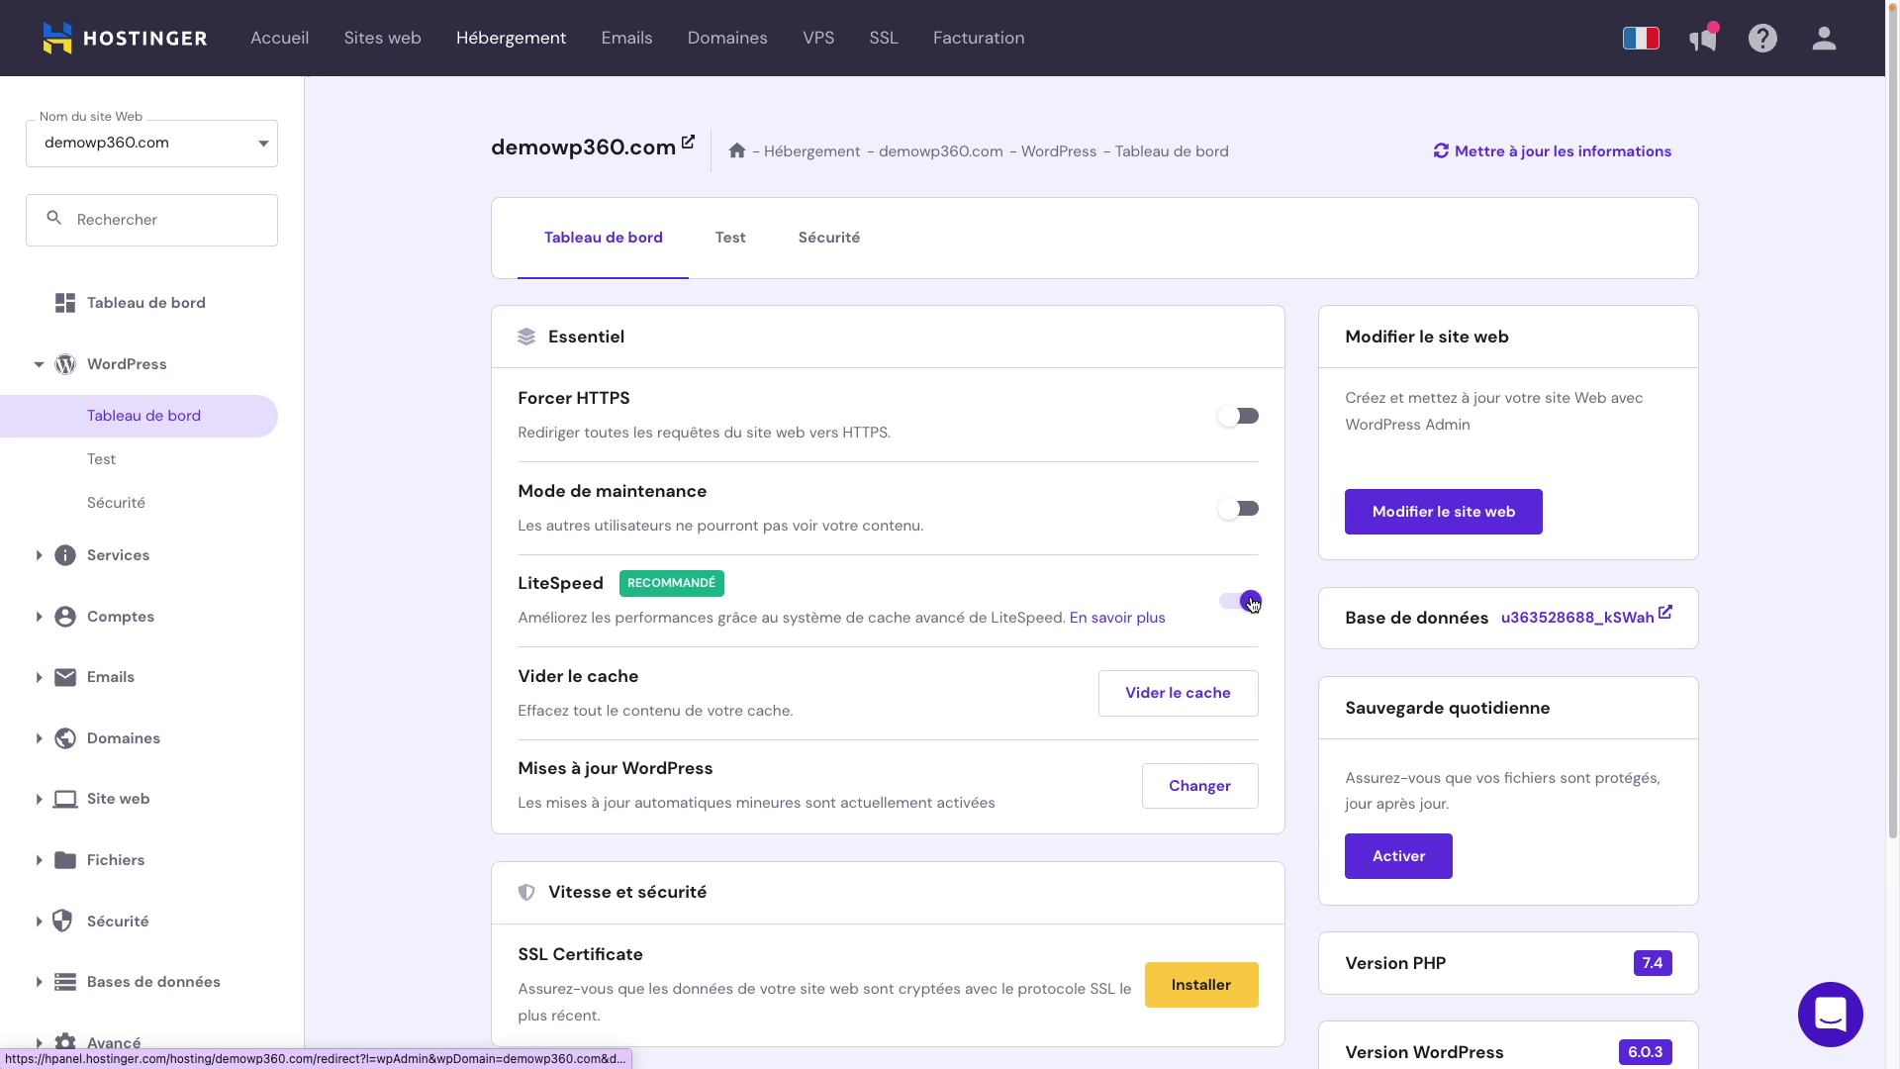
scroll(1092, 705, down, 1)
scroll(1091, 703, down, 3)
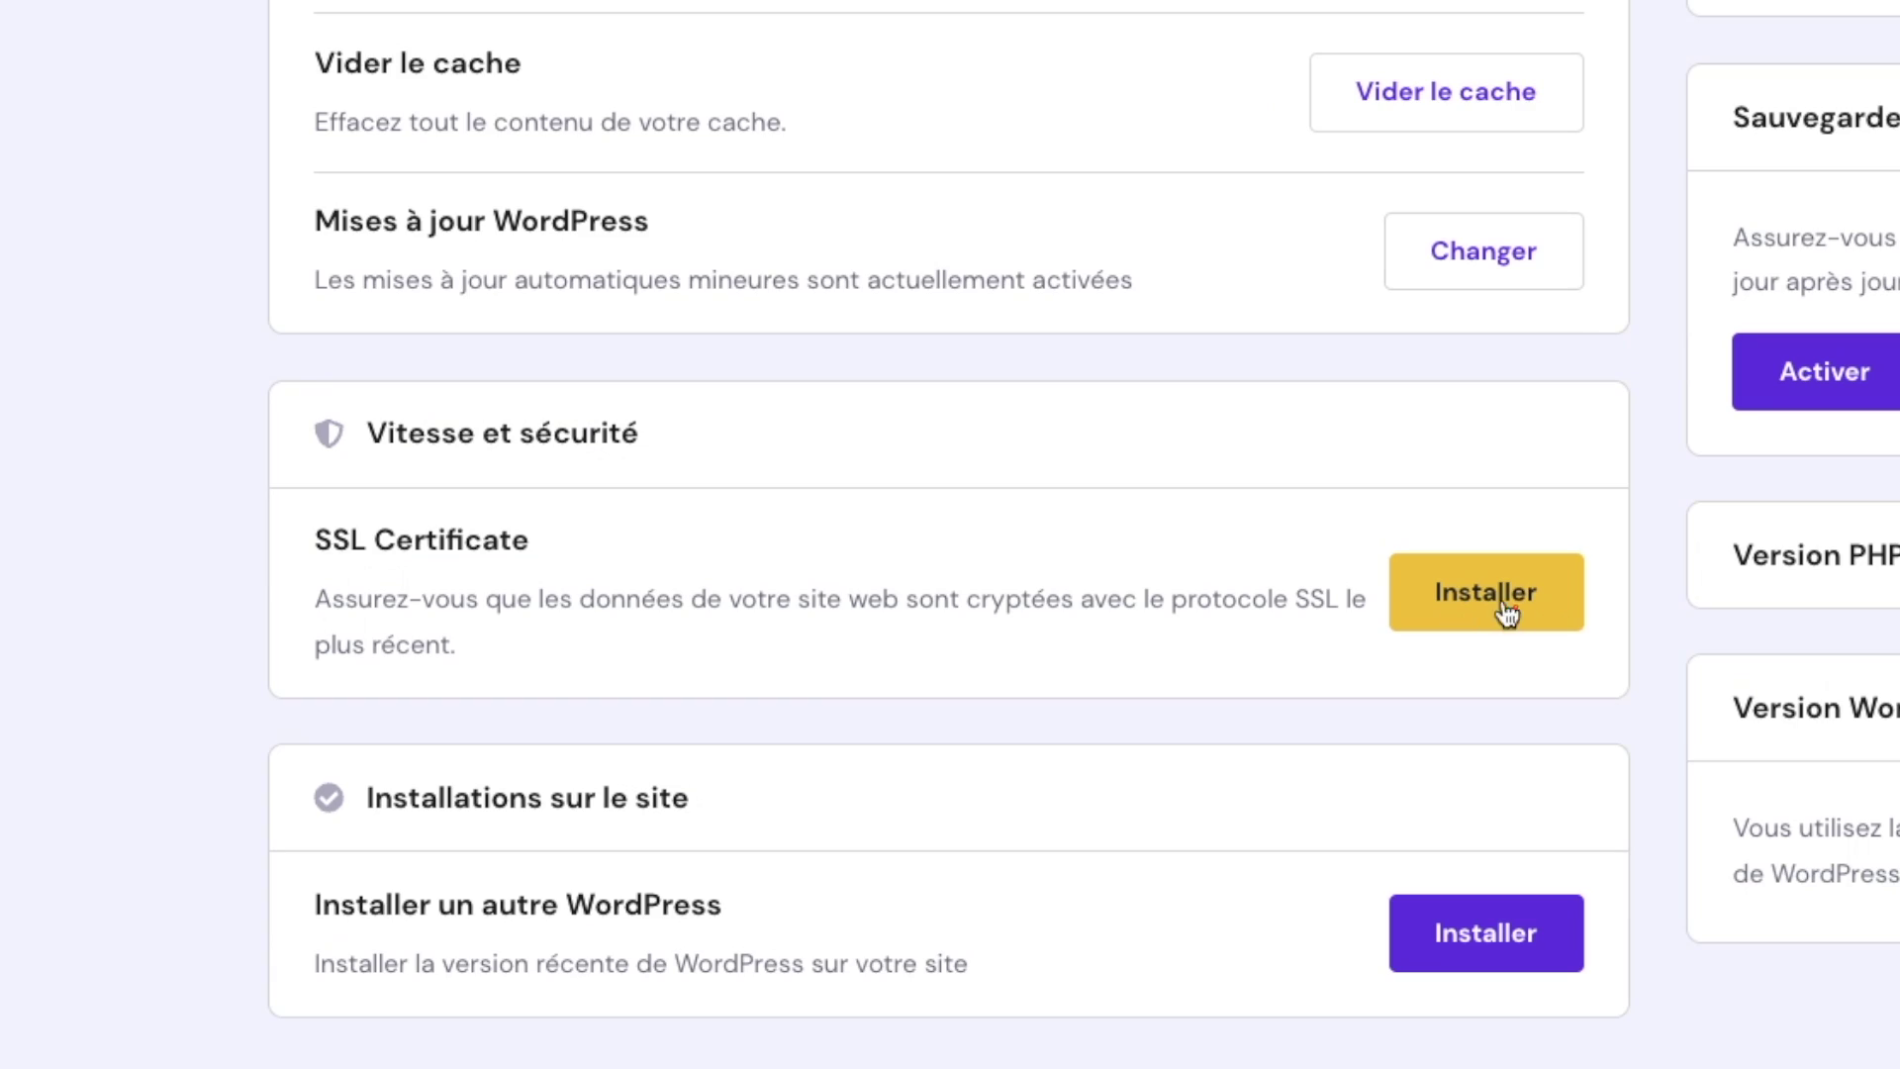
Step: Start the SSL certificate installation for demowp360.com, then turn LiteSpeed caching off
click(1515, 608)
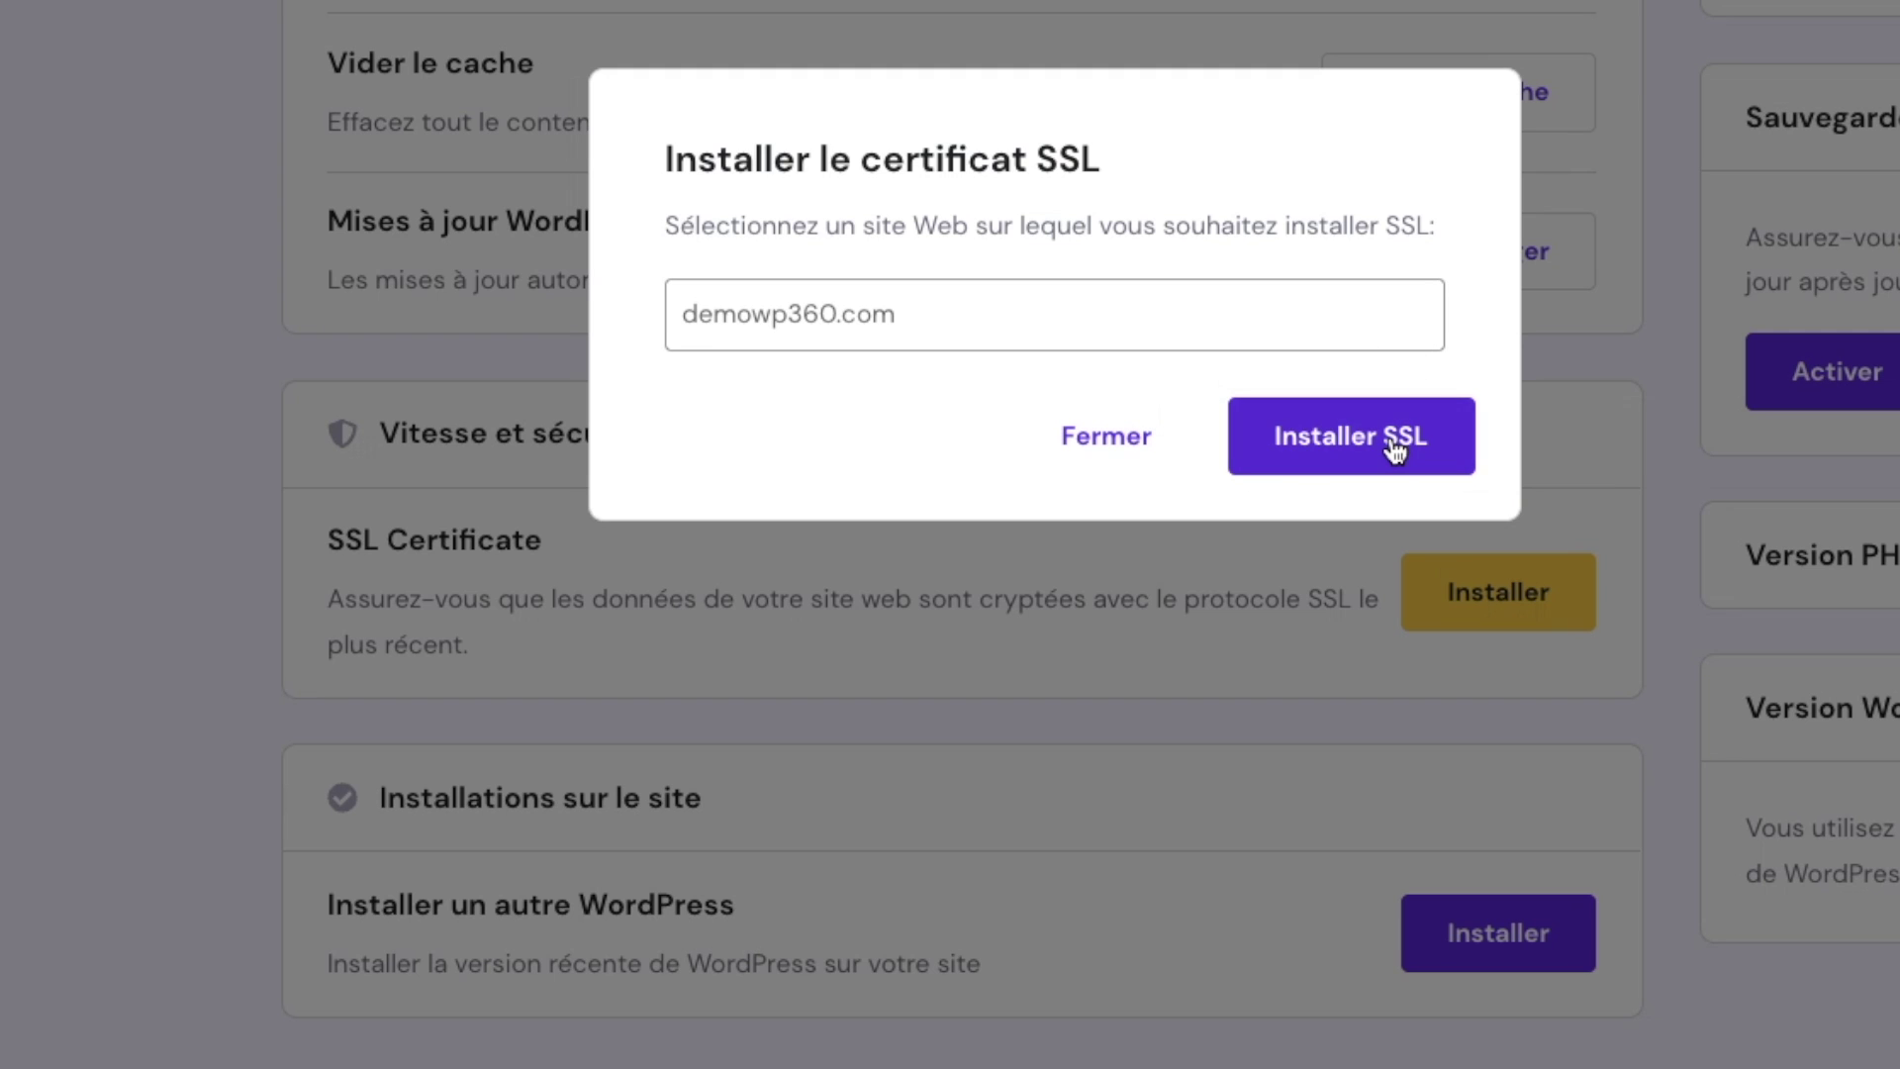
click(1395, 441)
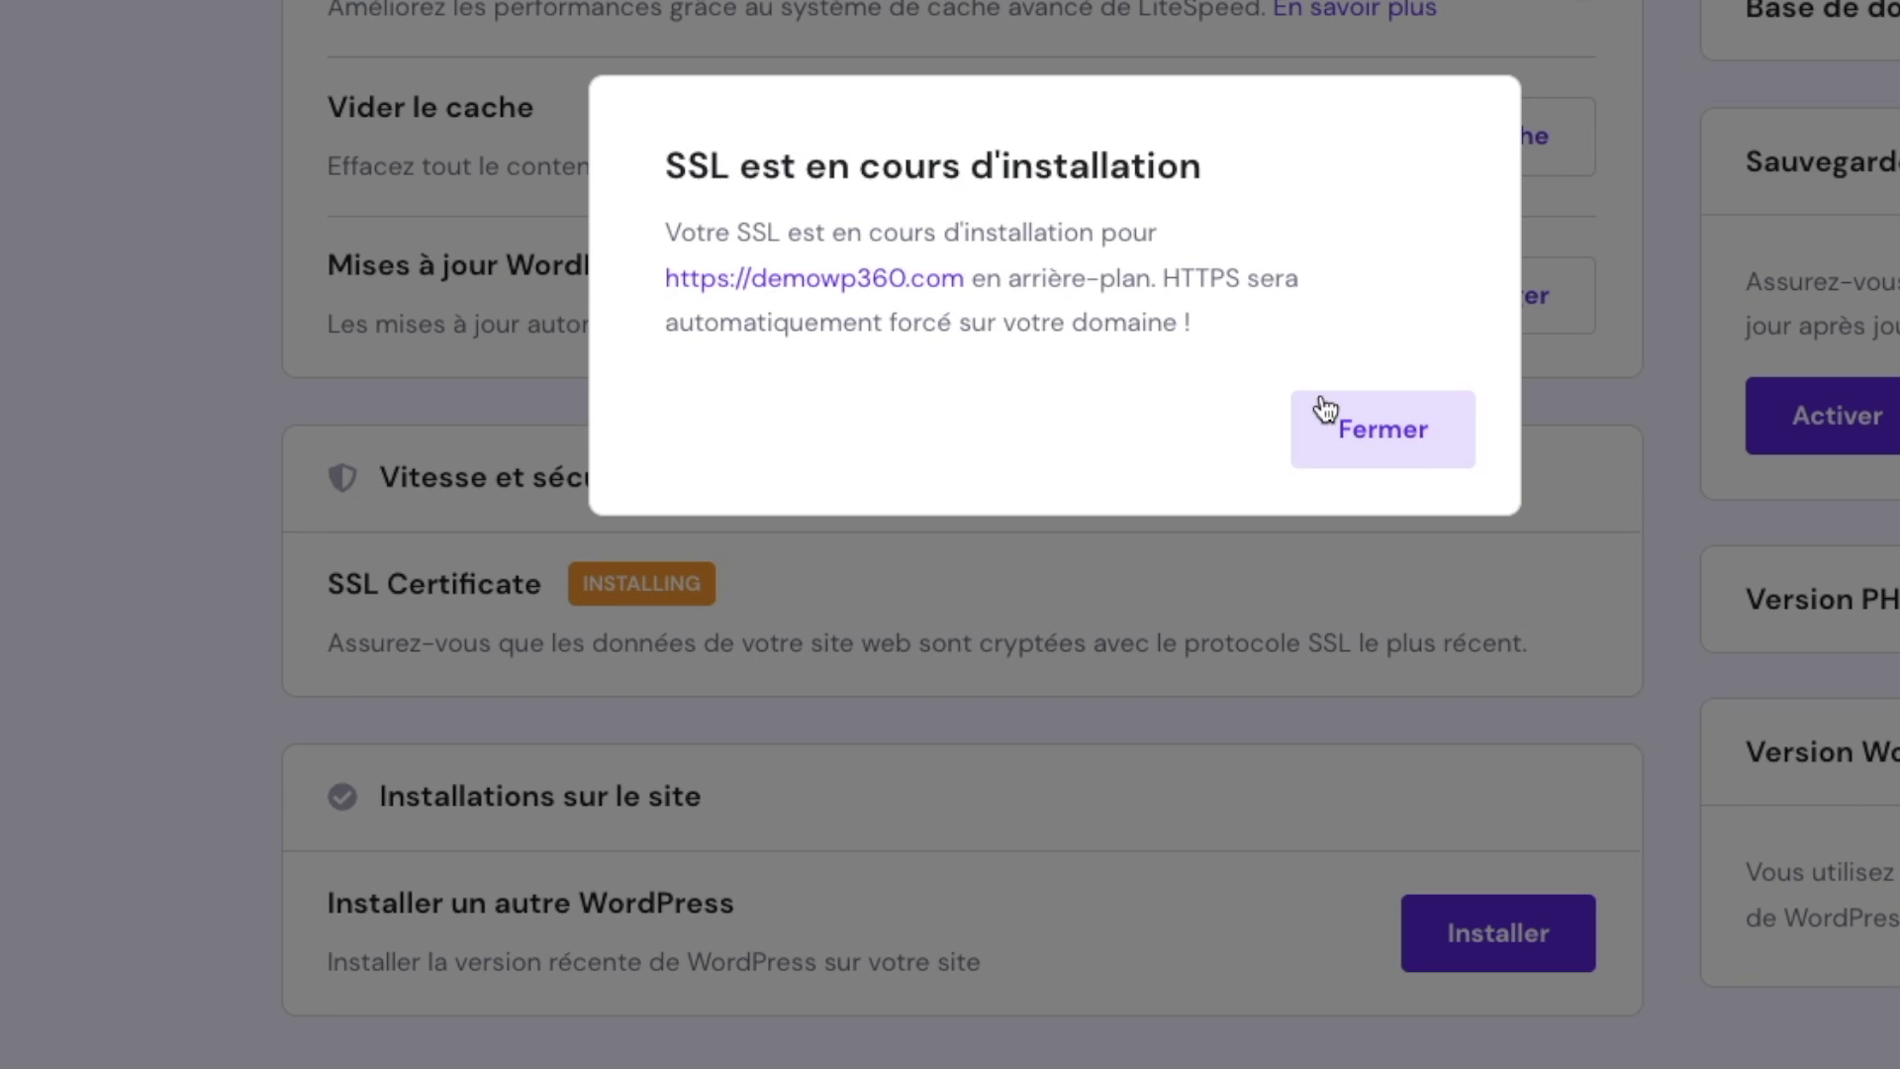
click(1396, 436)
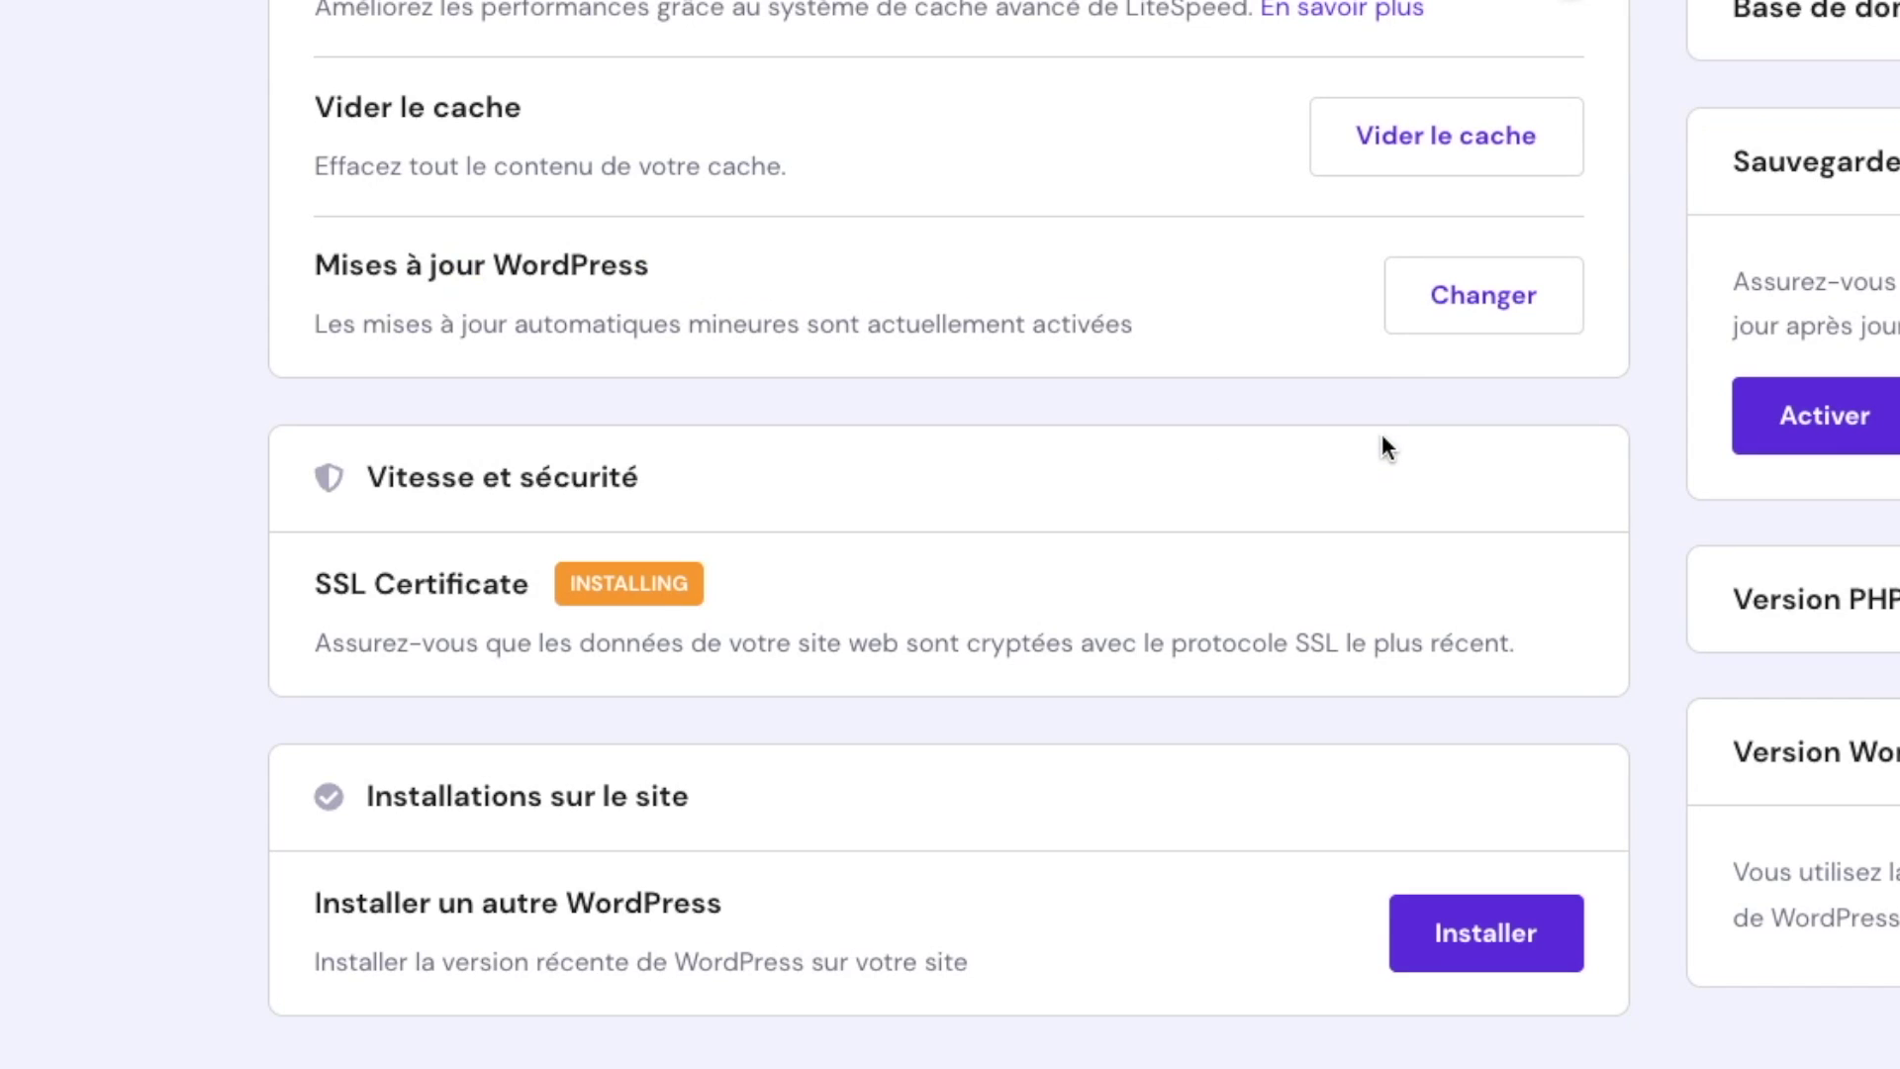
scroll(1095, 678, up, 3)
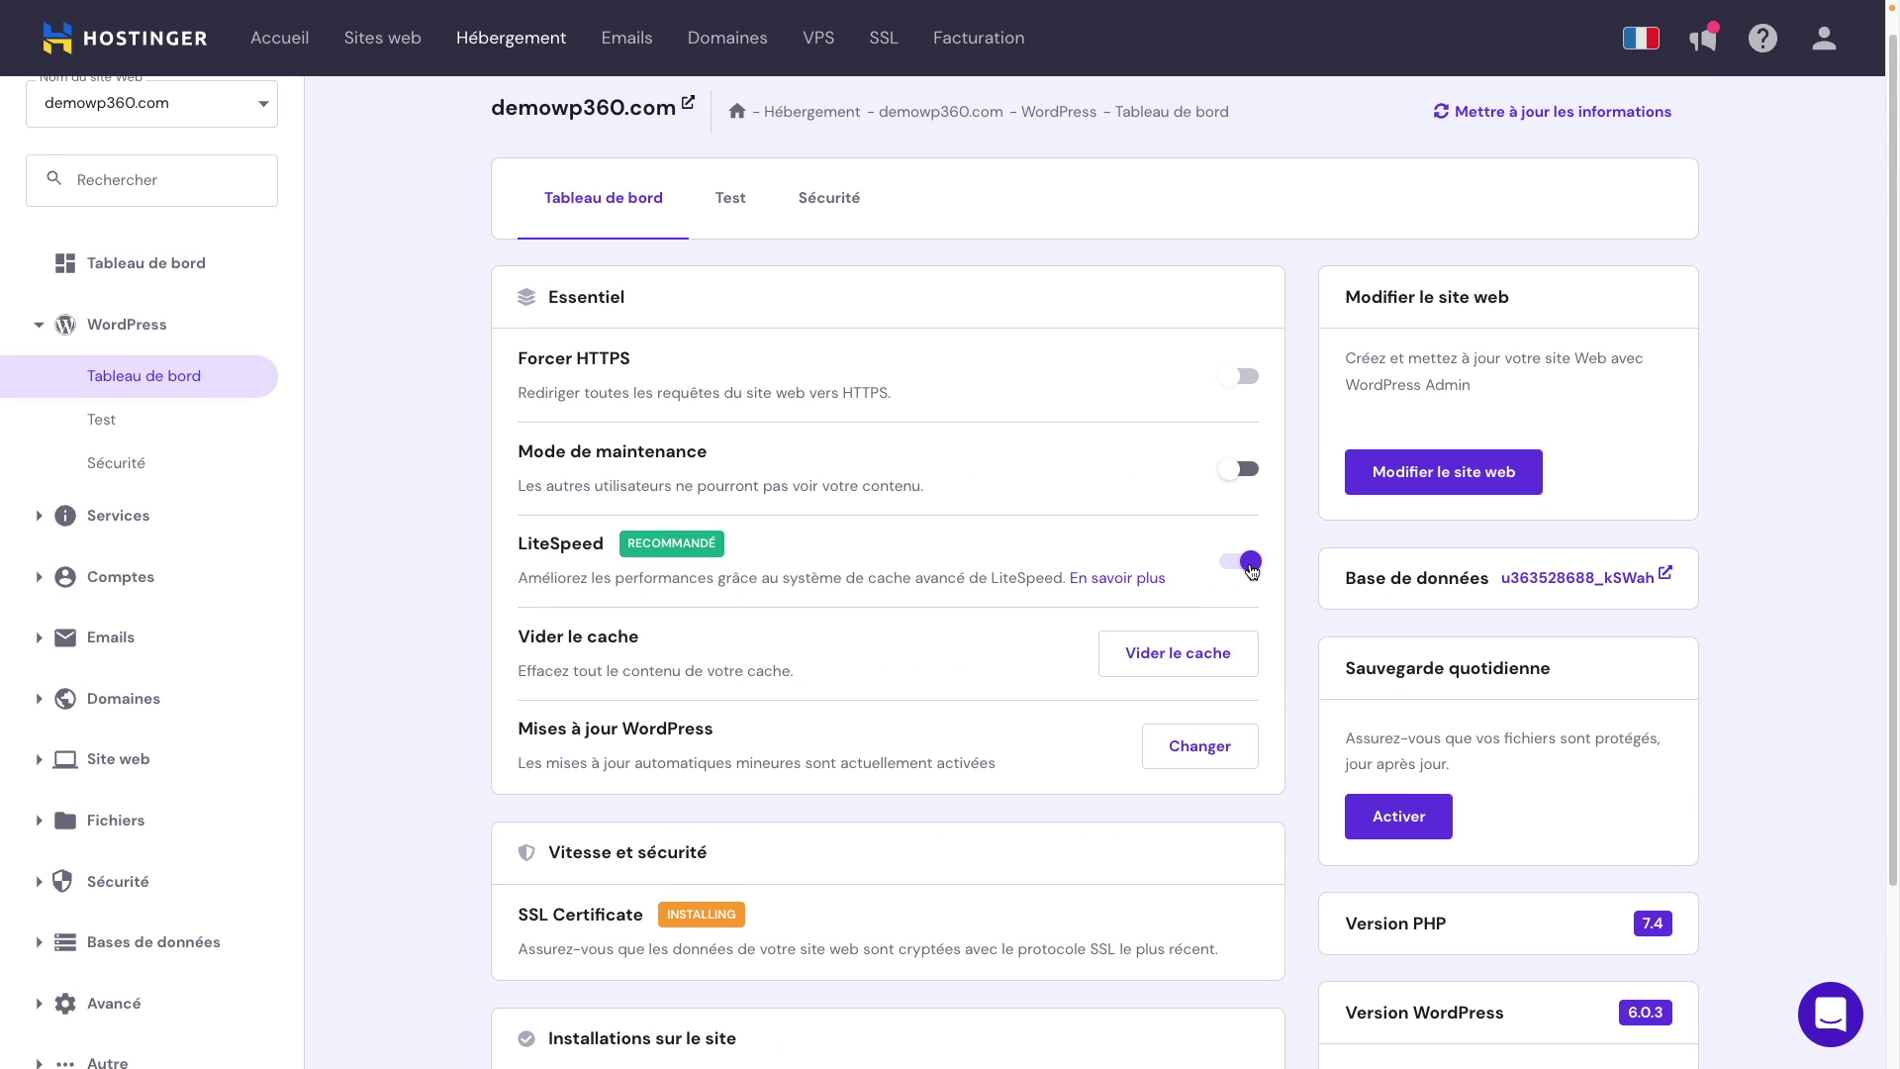
click(1248, 568)
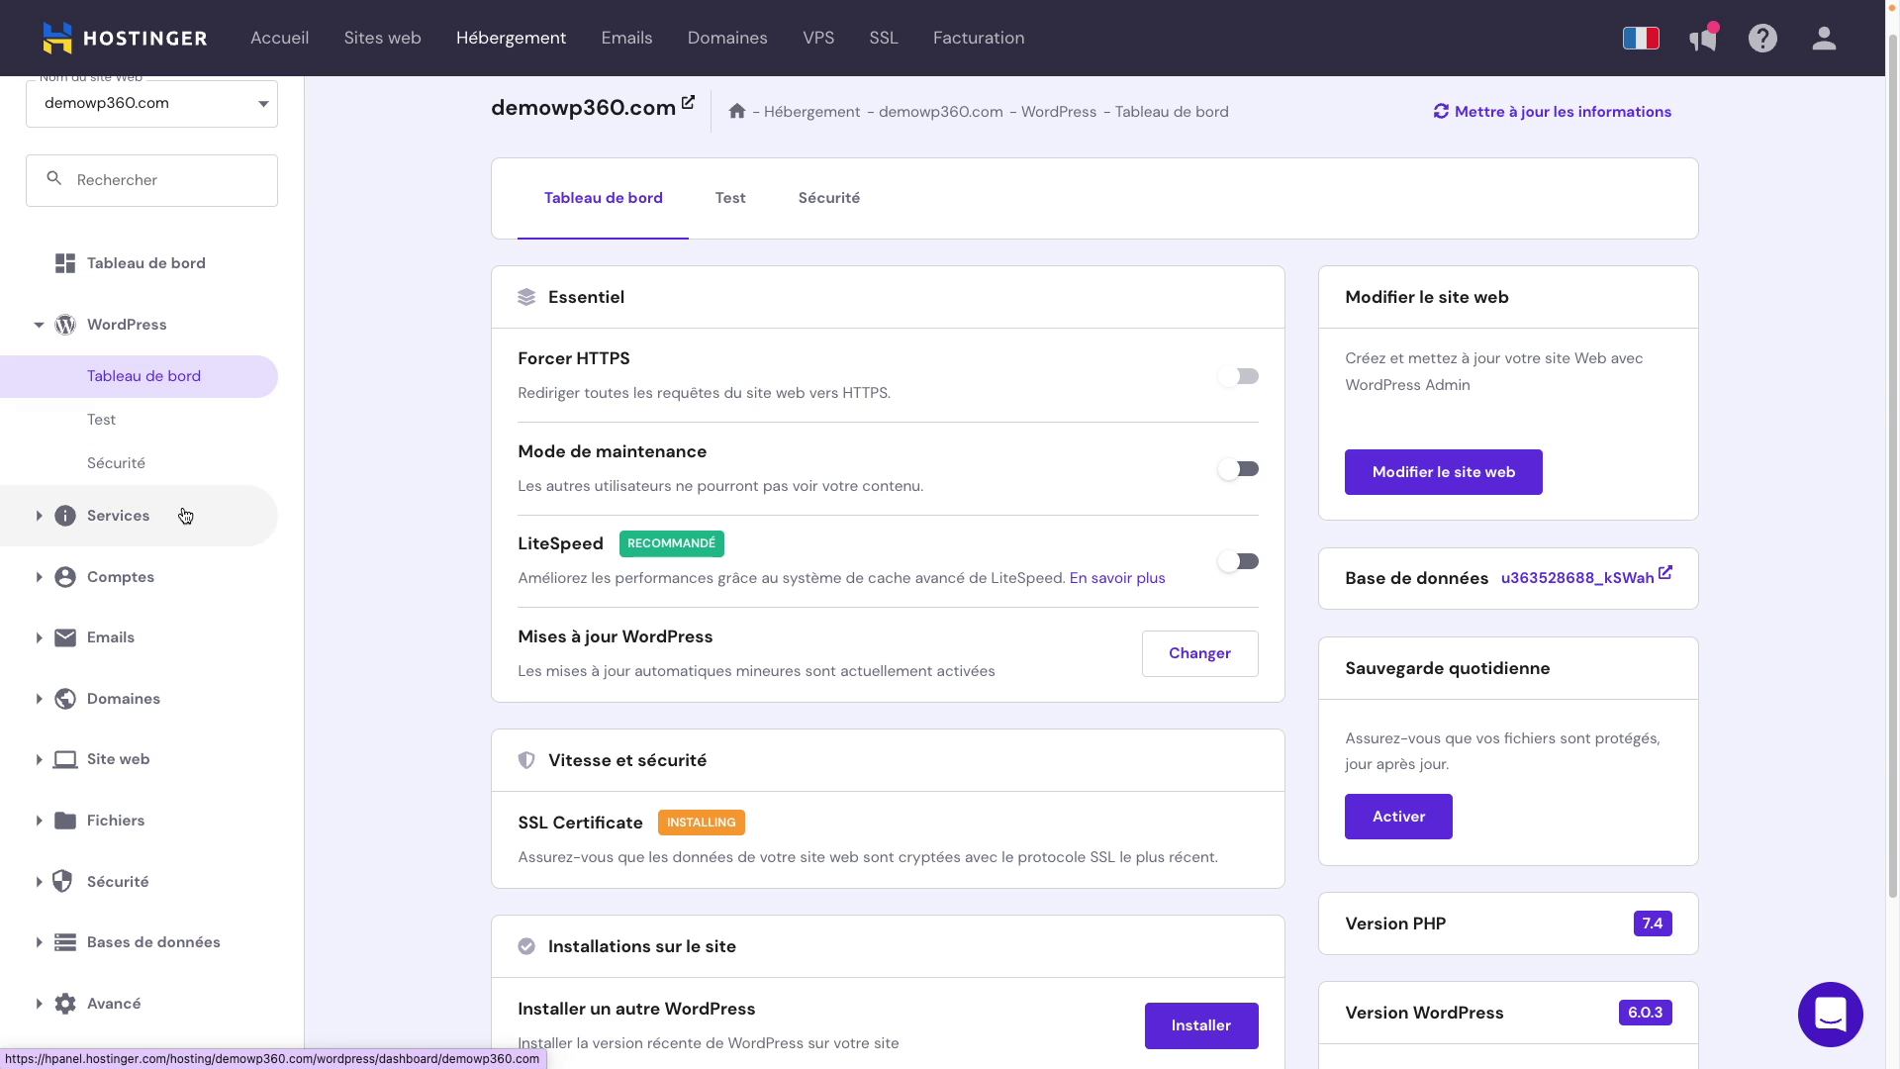
scroll(165, 649, down, 1)
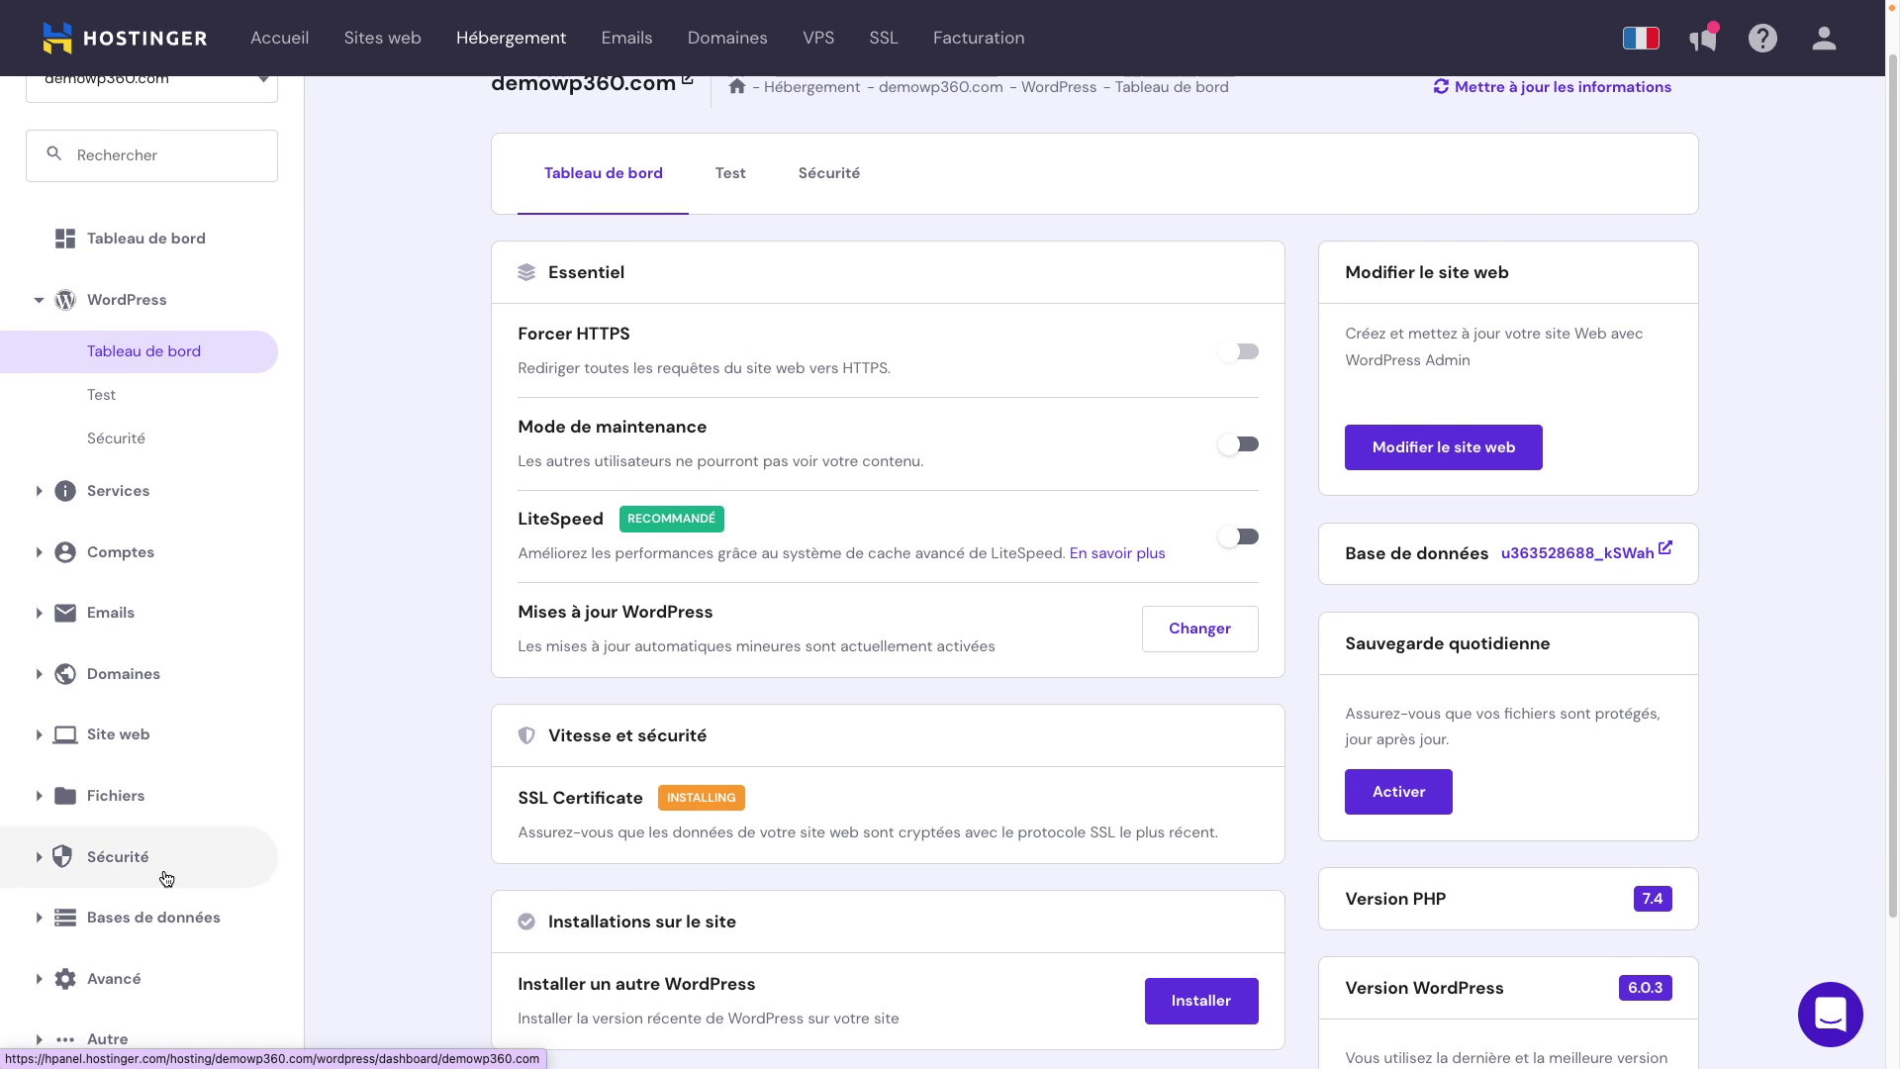
click(129, 976)
scroll(173, 946, down, 2)
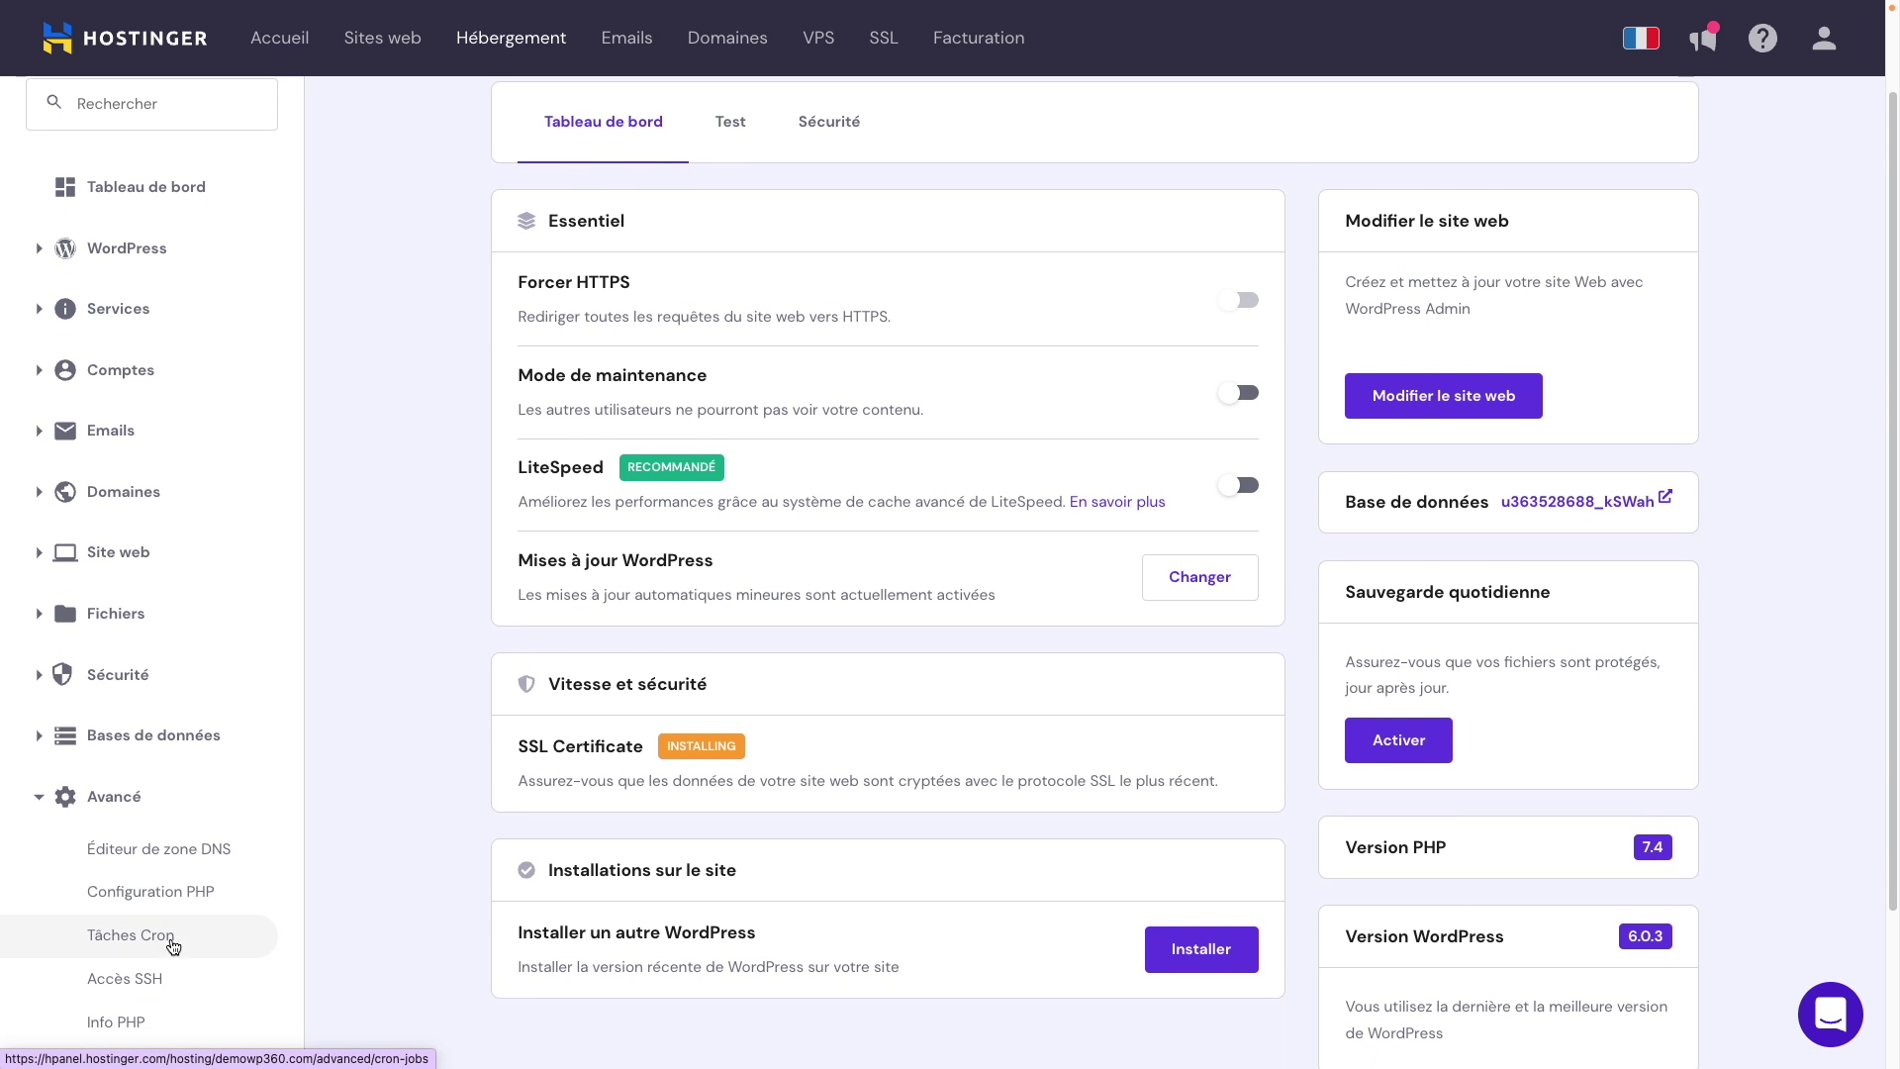
scroll(173, 946, down, 3)
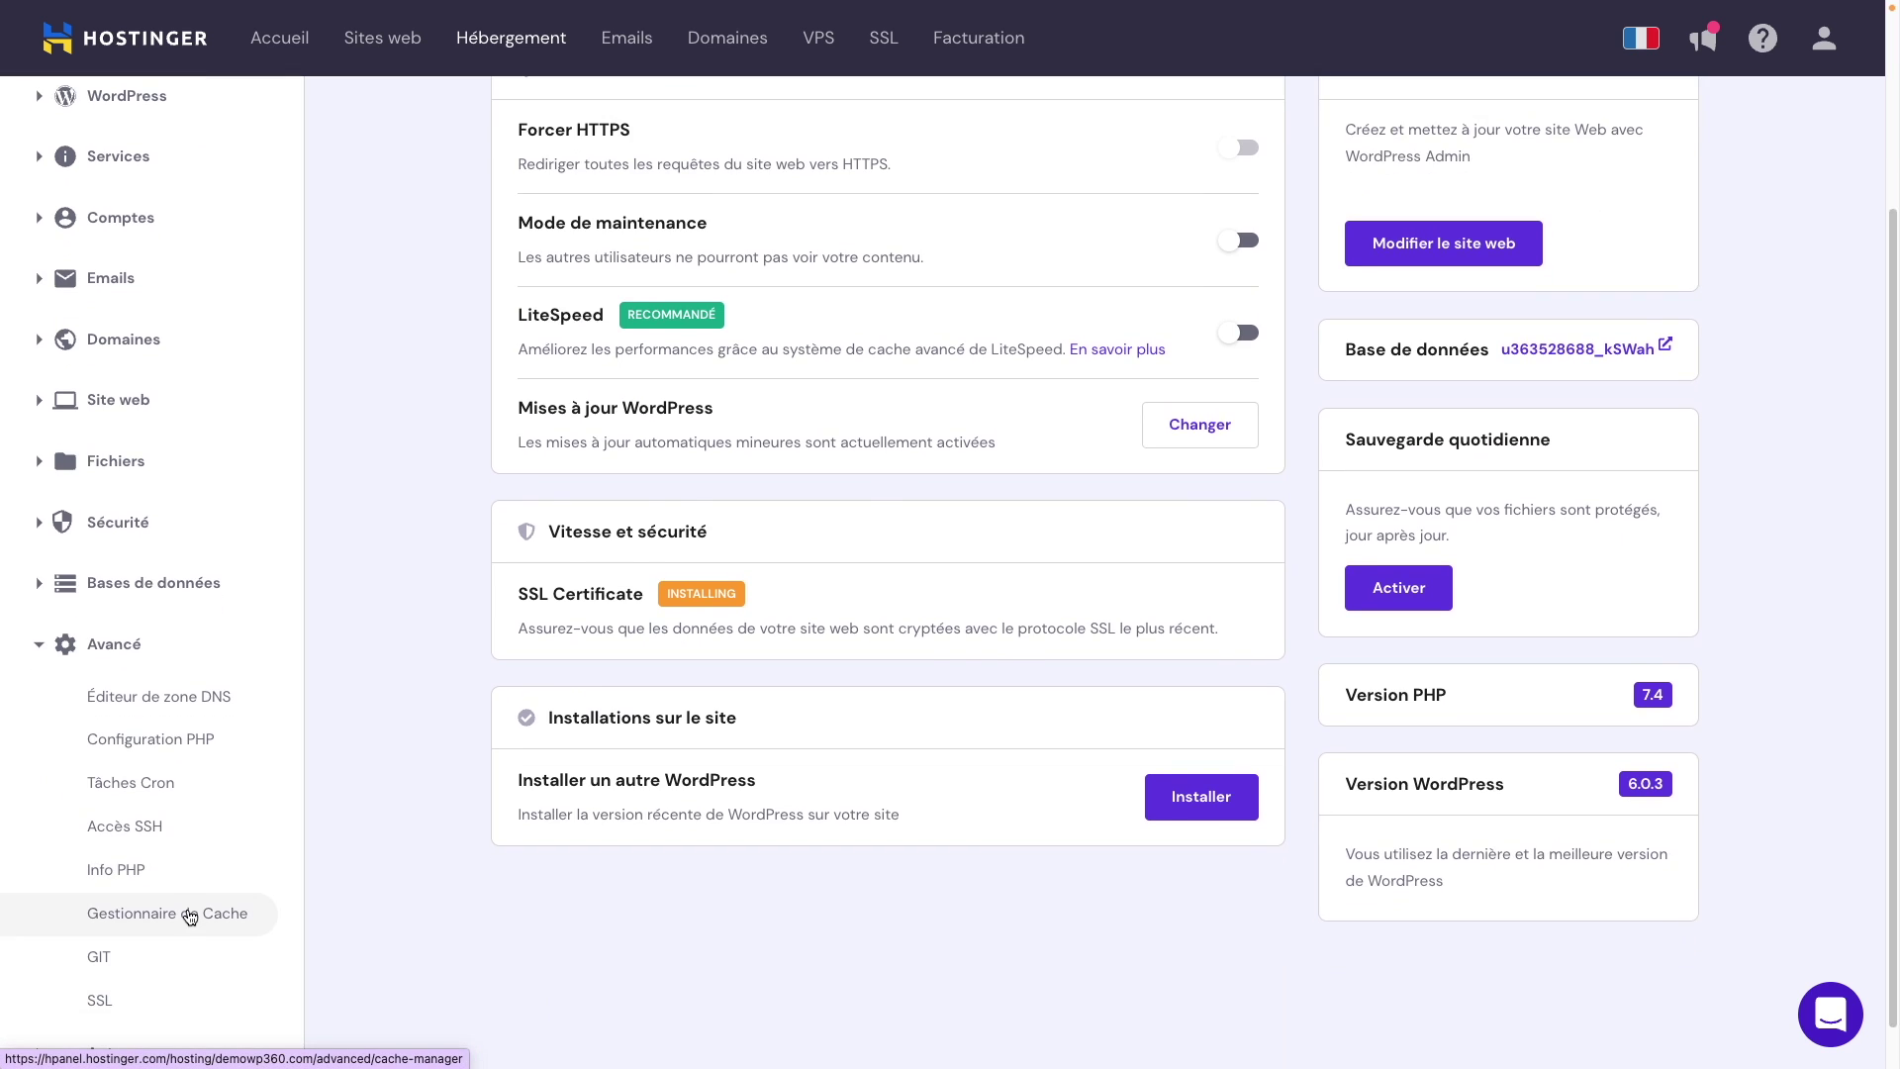
click(189, 915)
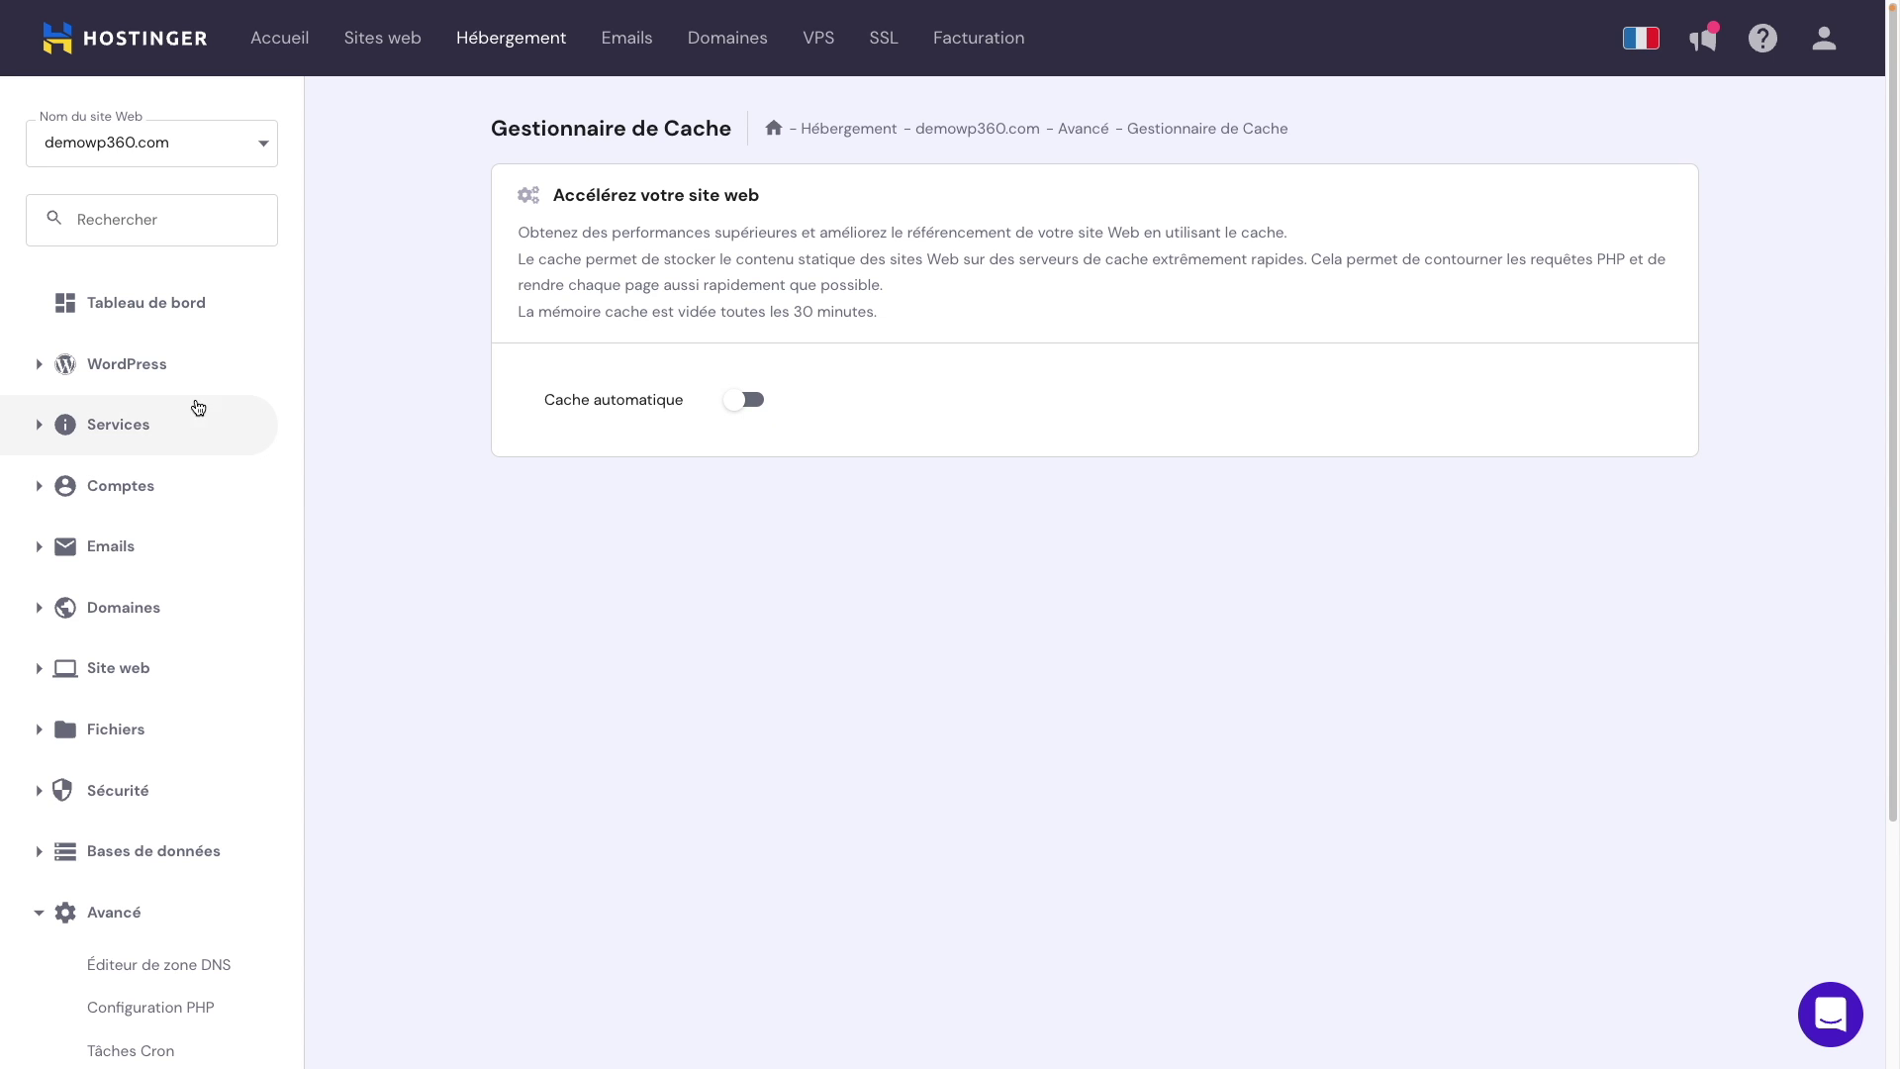
click(193, 378)
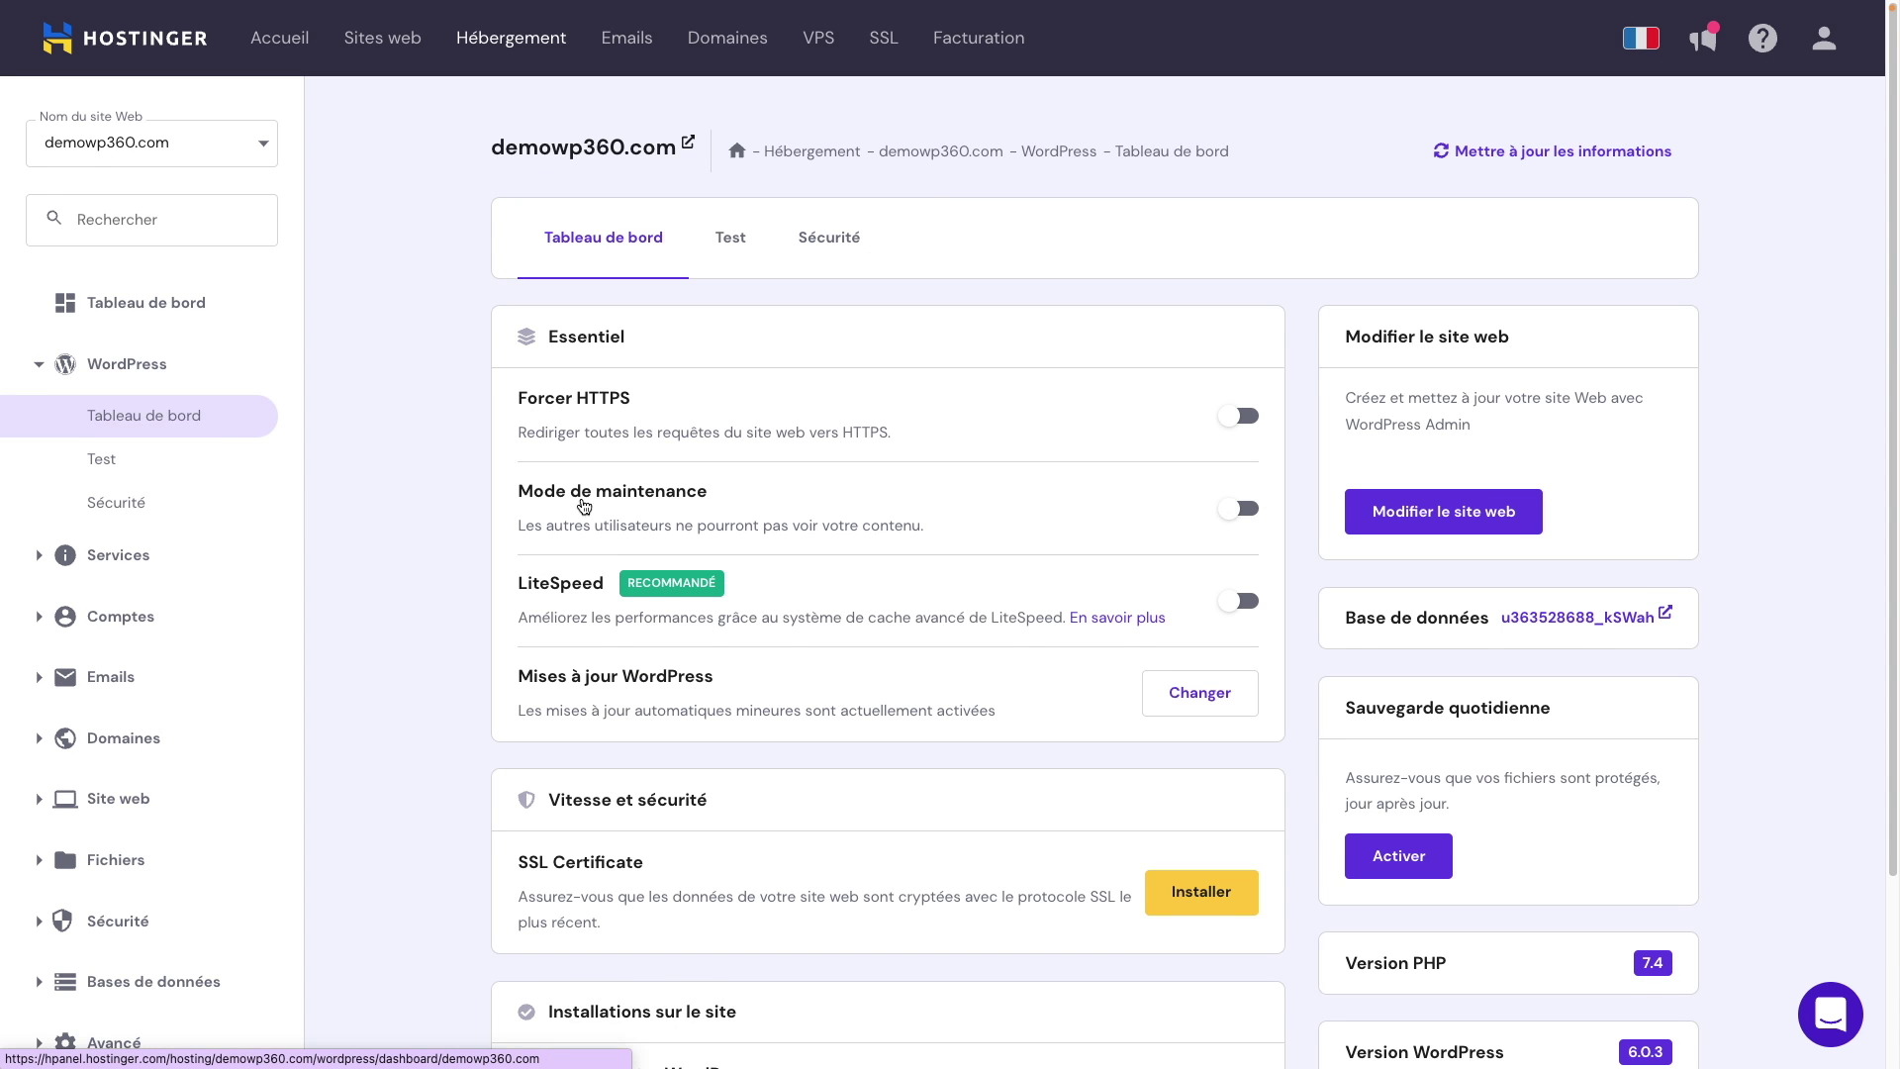
scroll(693, 504, down, 1)
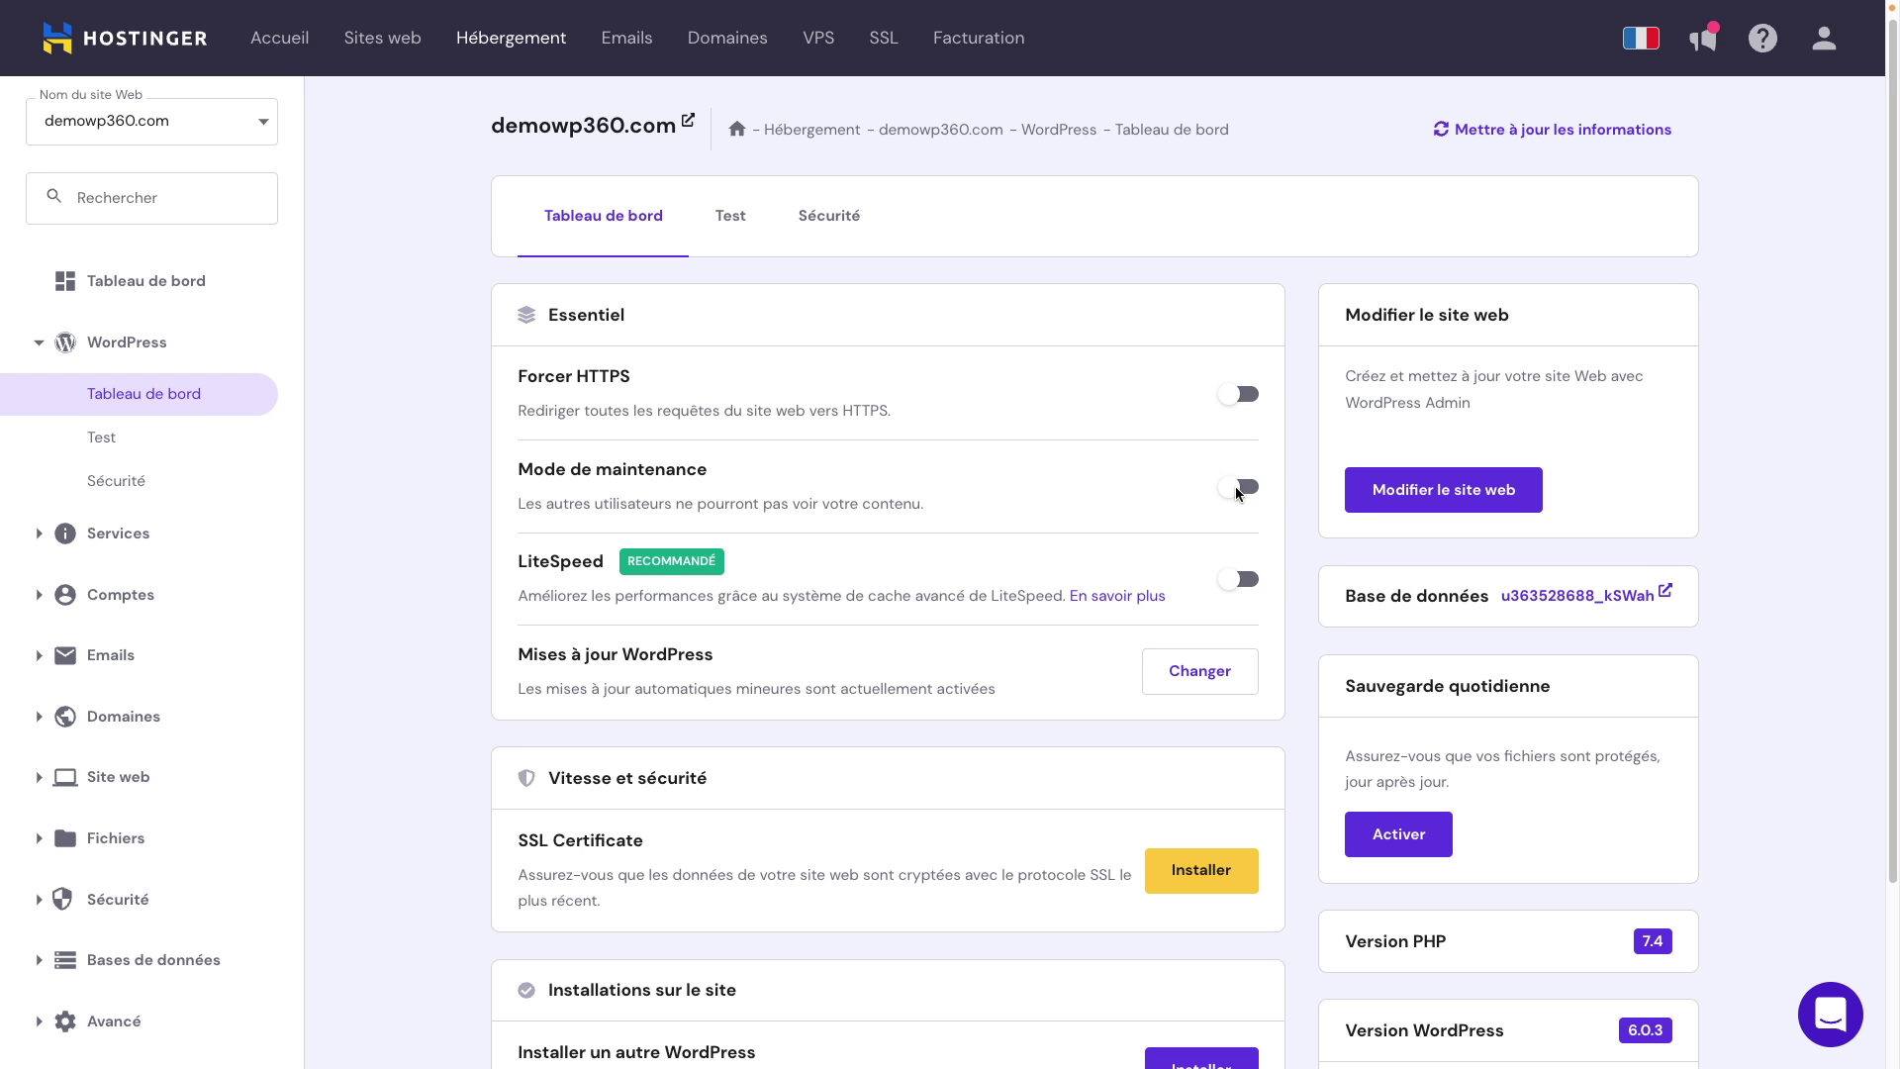
click(1237, 488)
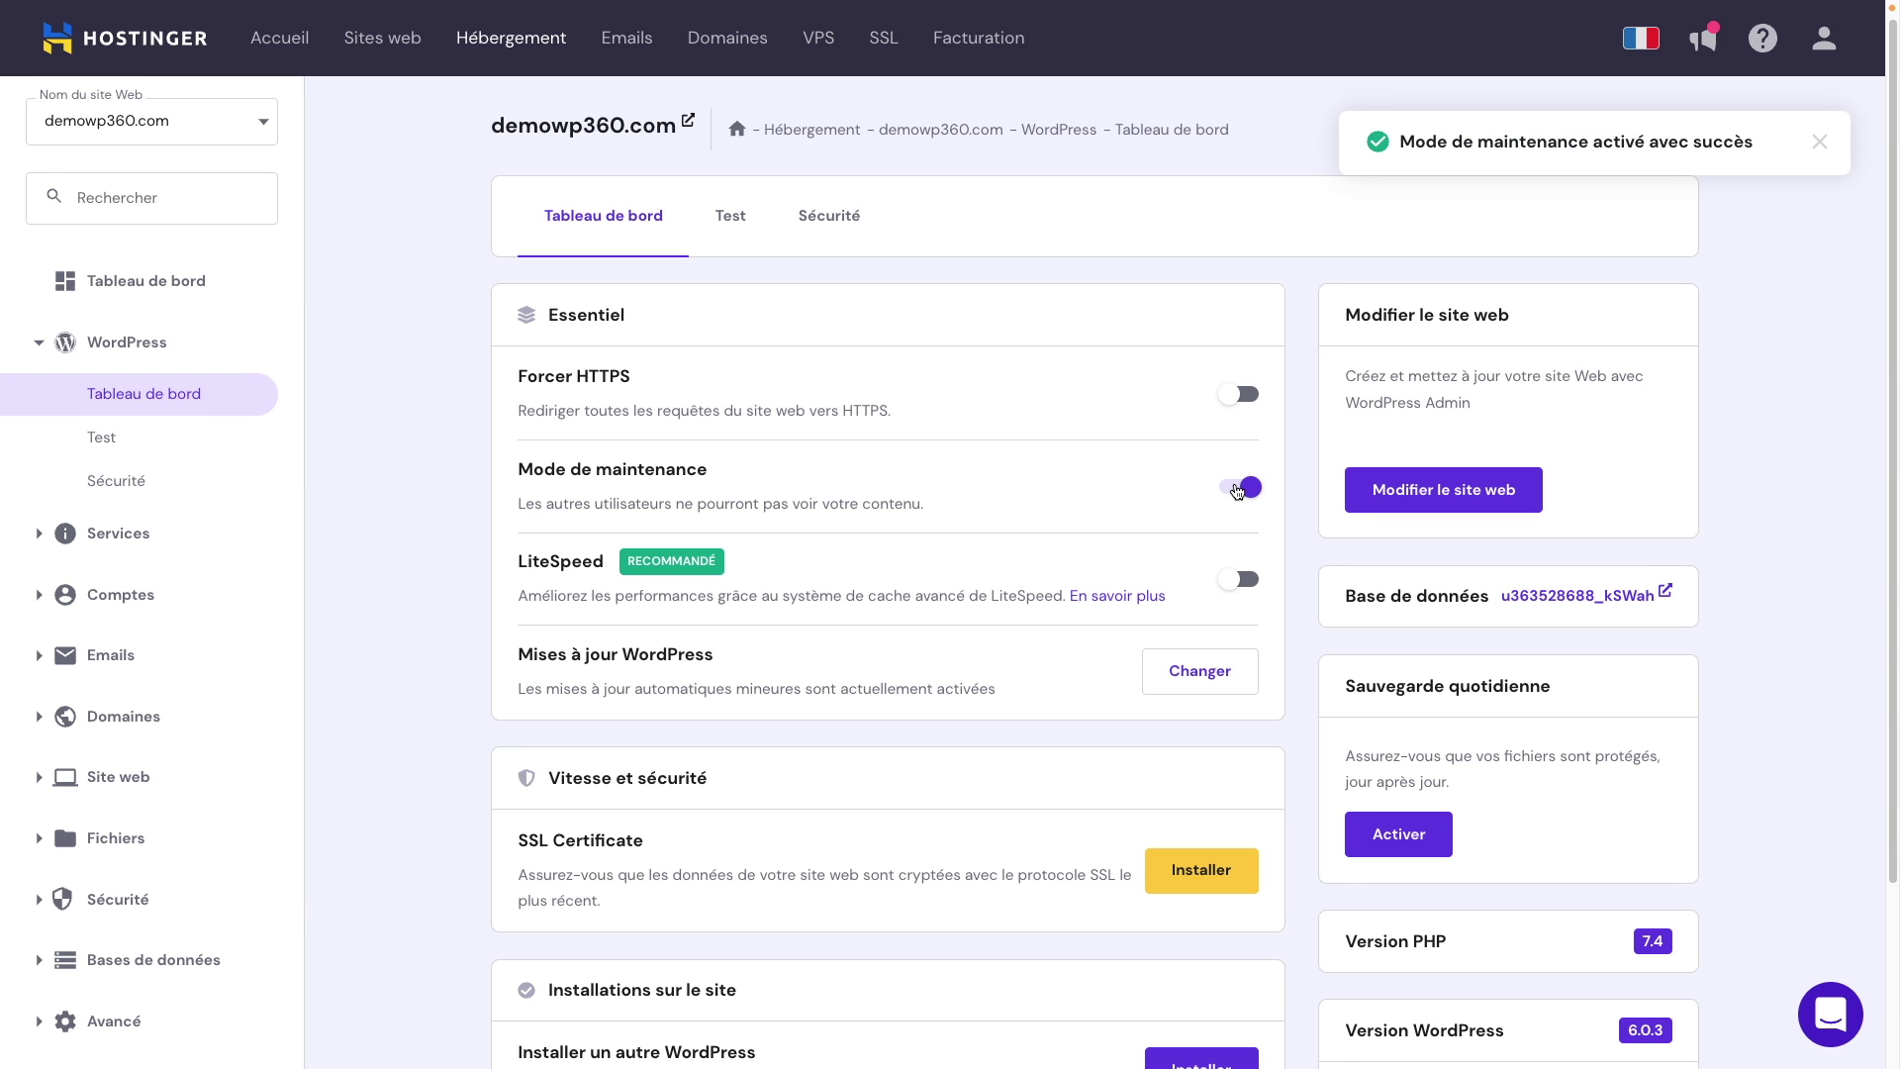
click(1237, 488)
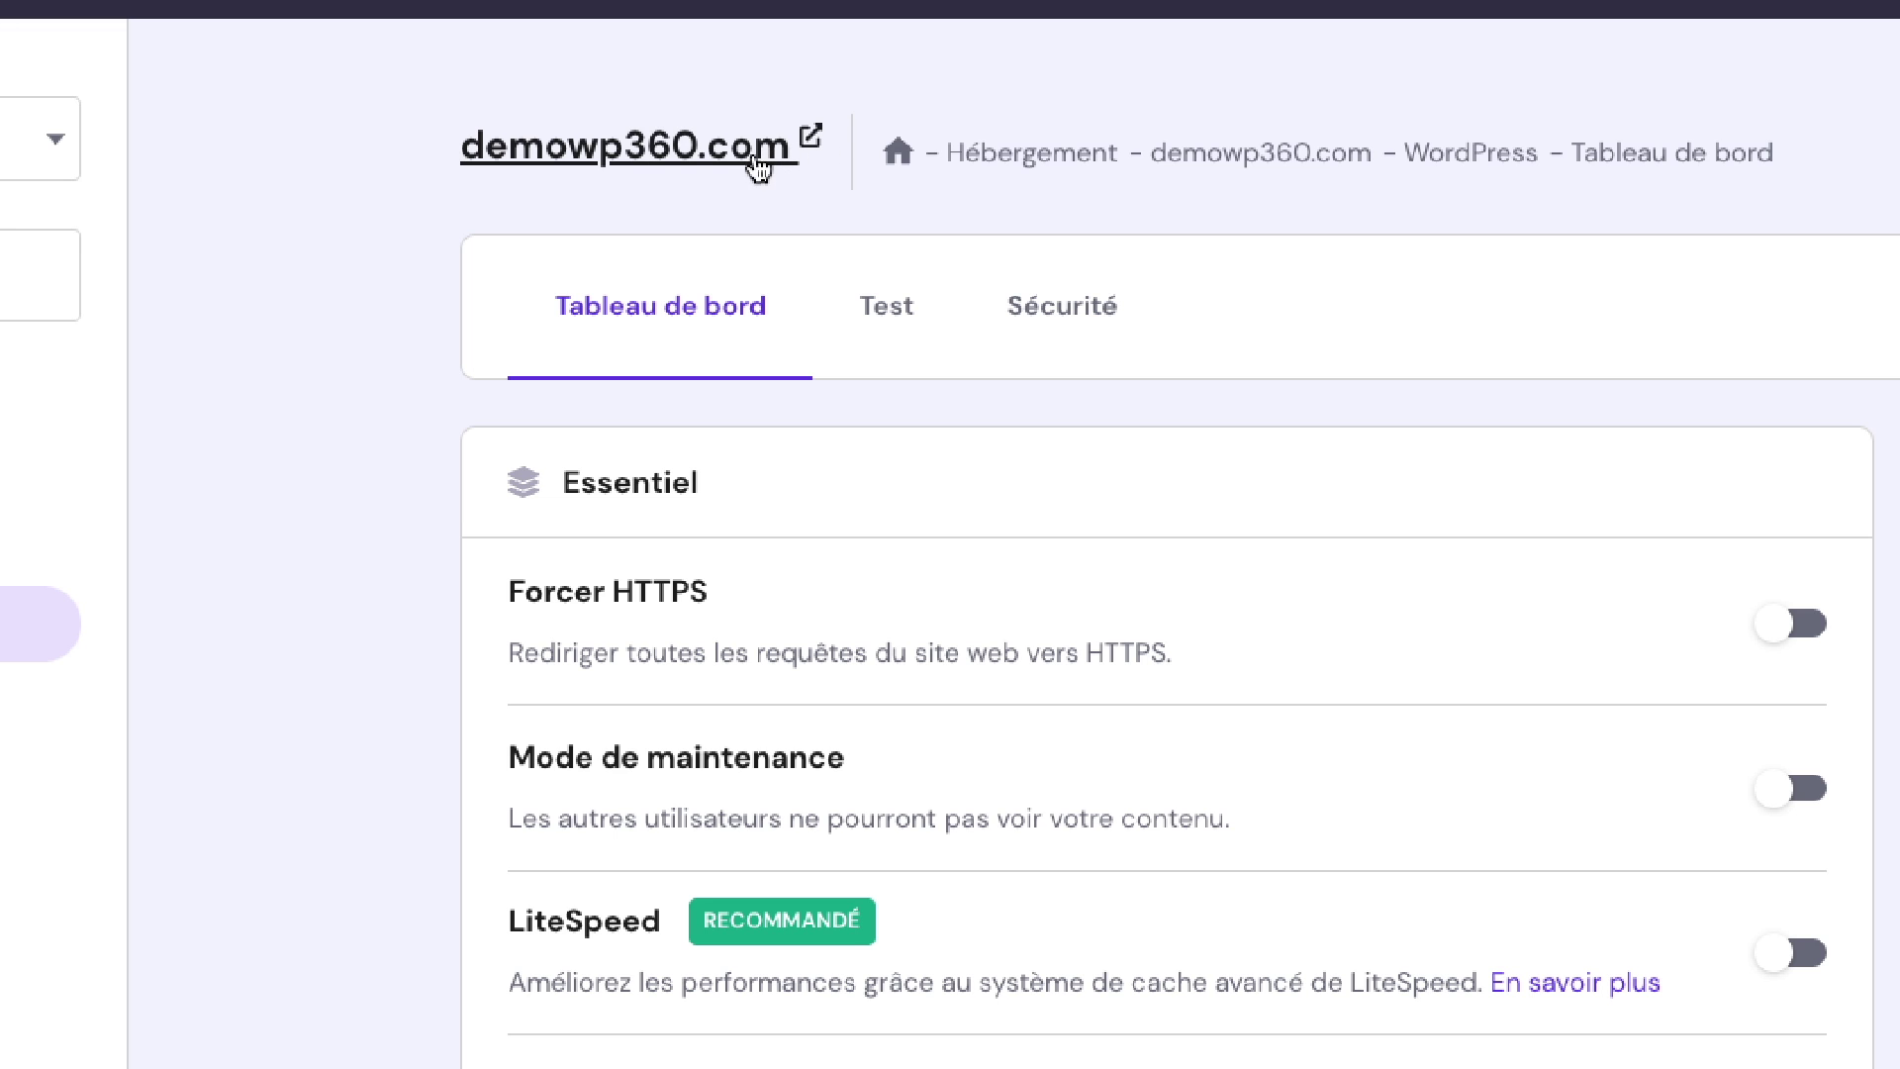
Step: Open the live demowp360.com homepage showing 'Hello world!', then exit full screen to the address bar
click(723, 155)
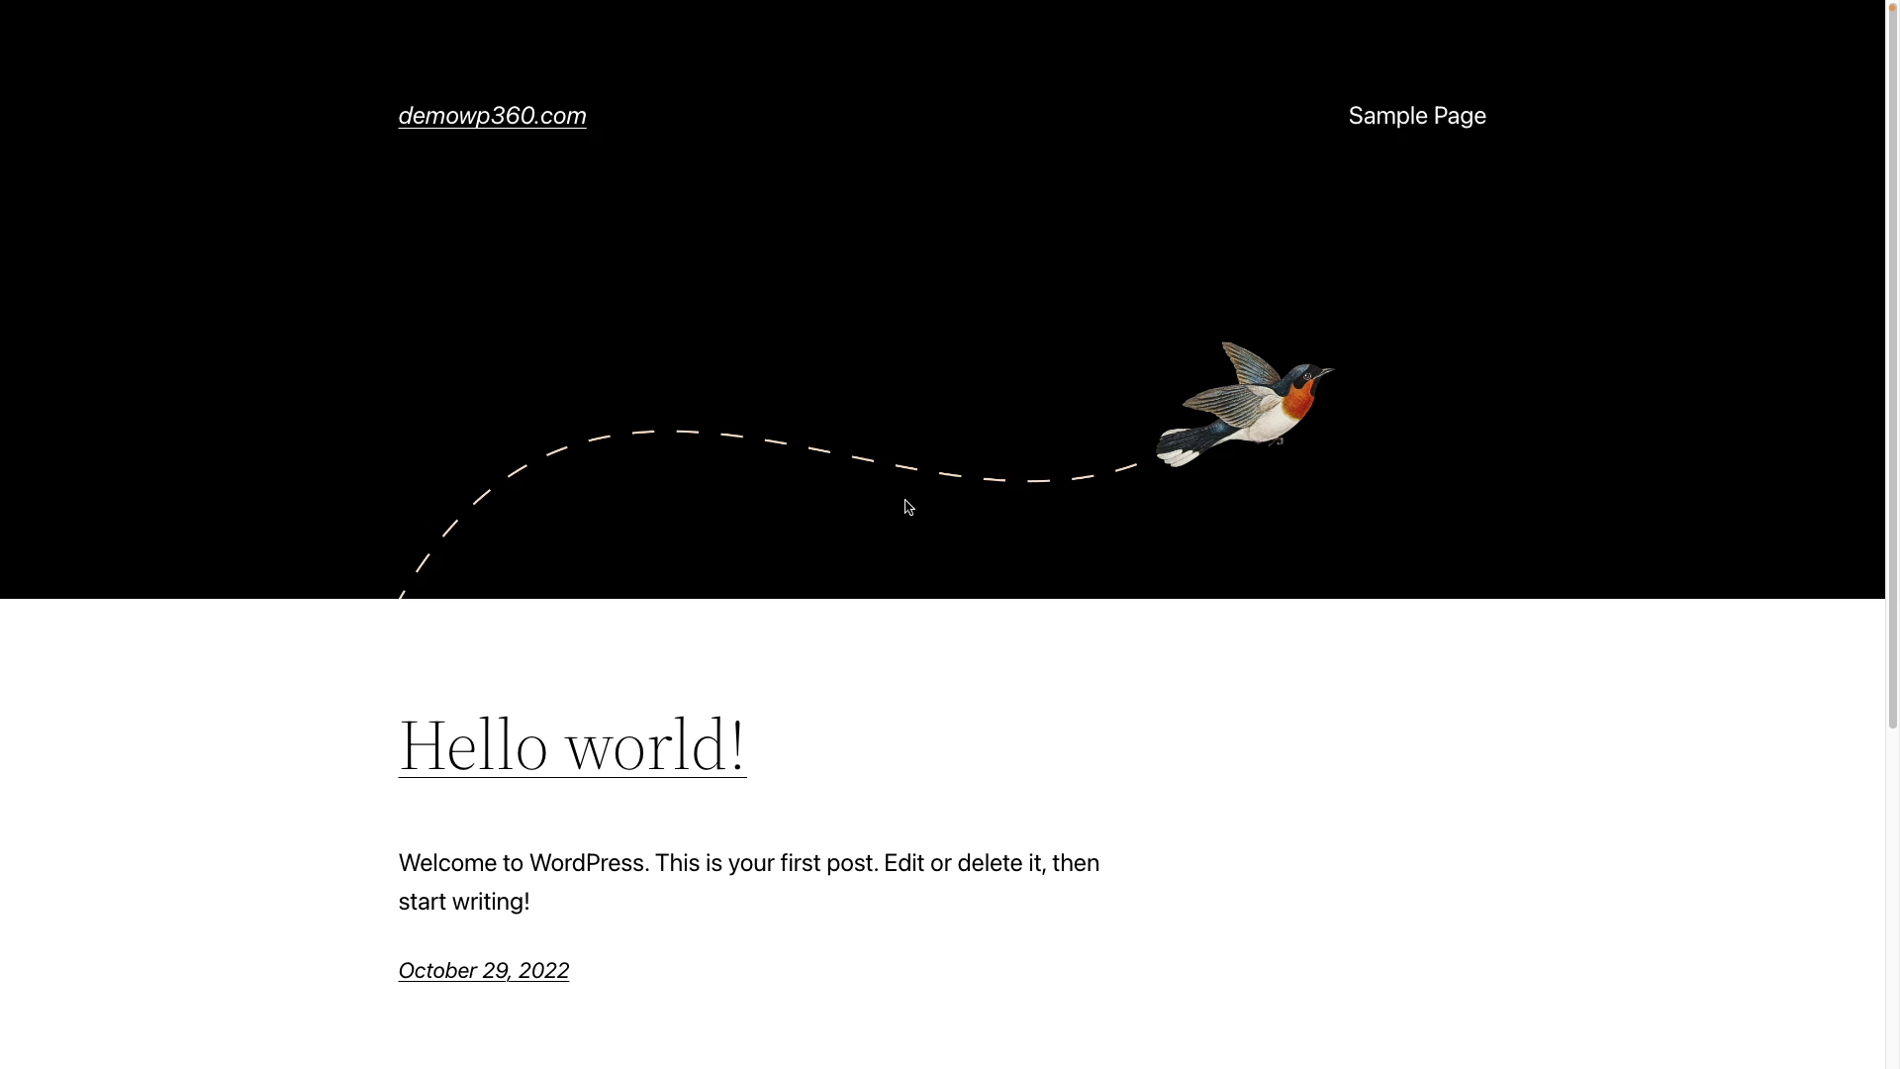
scroll(837, 584, down, 5)
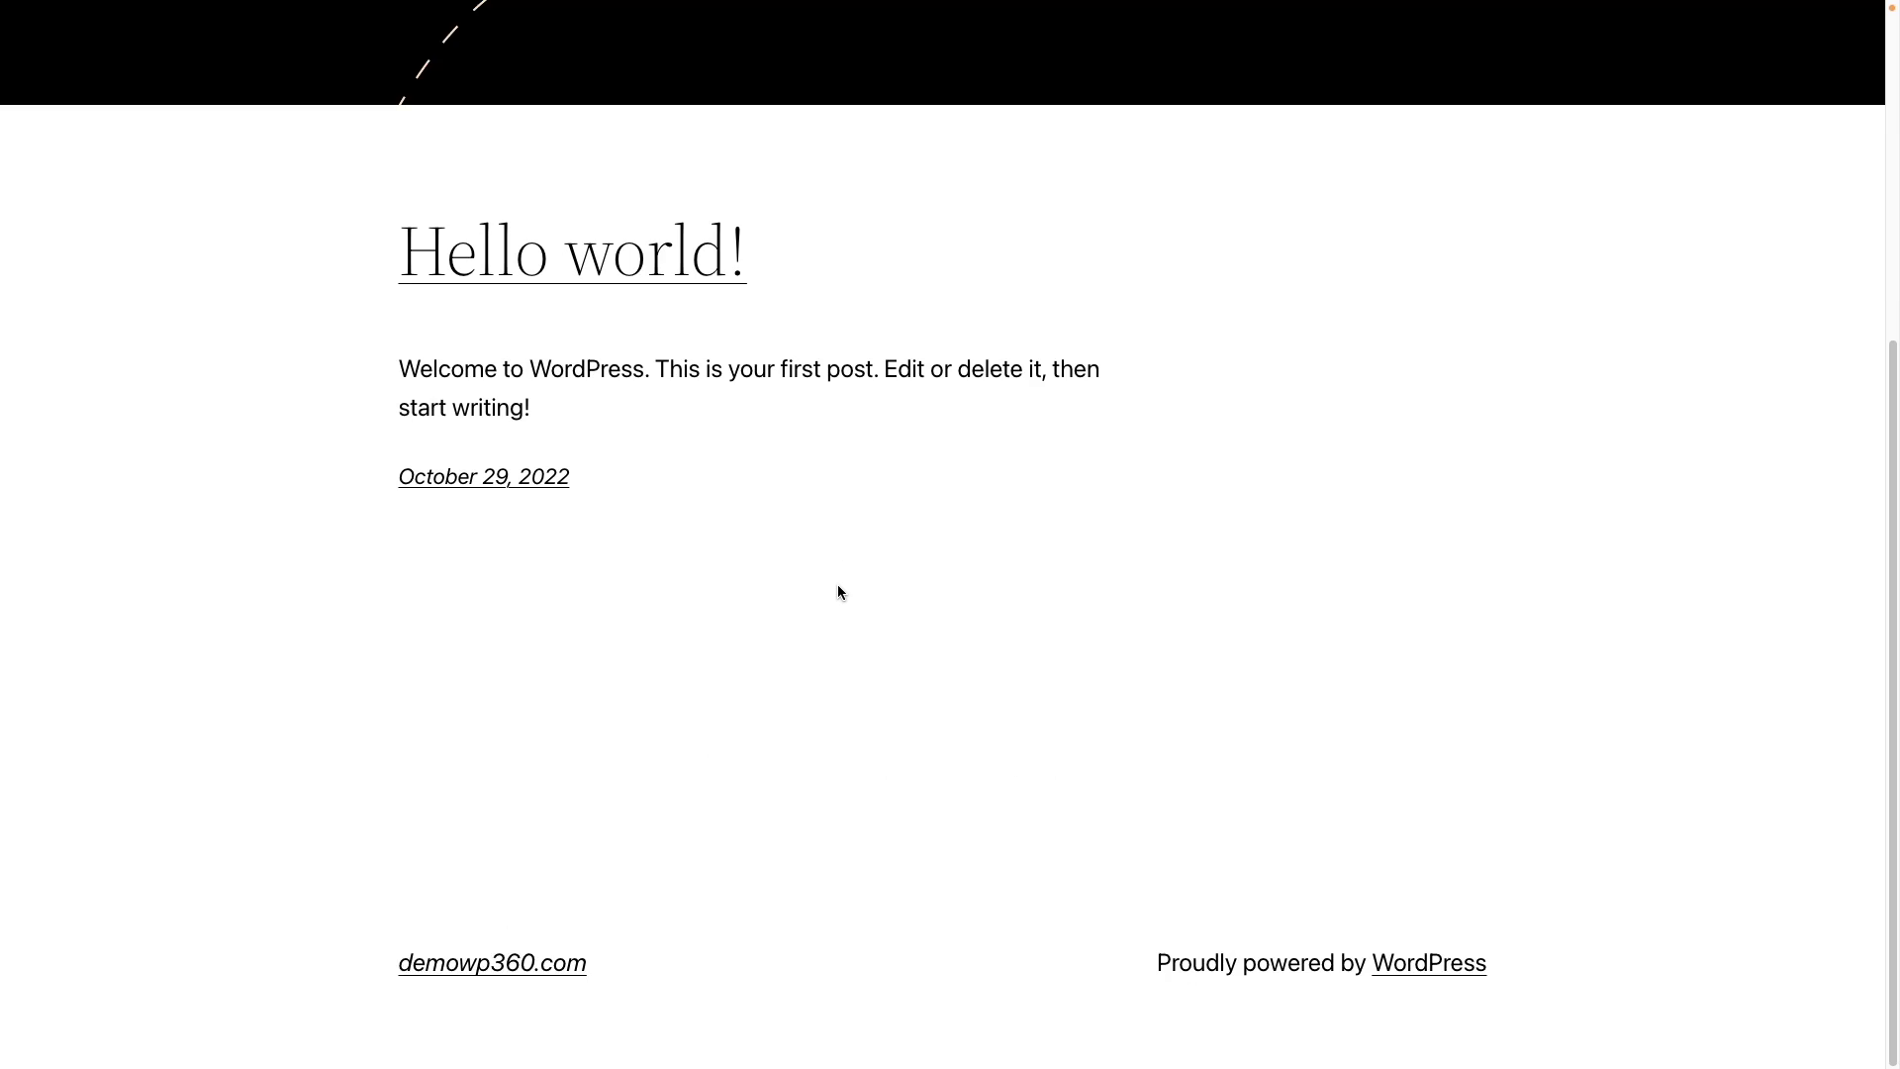
scroll(837, 584, up, 5)
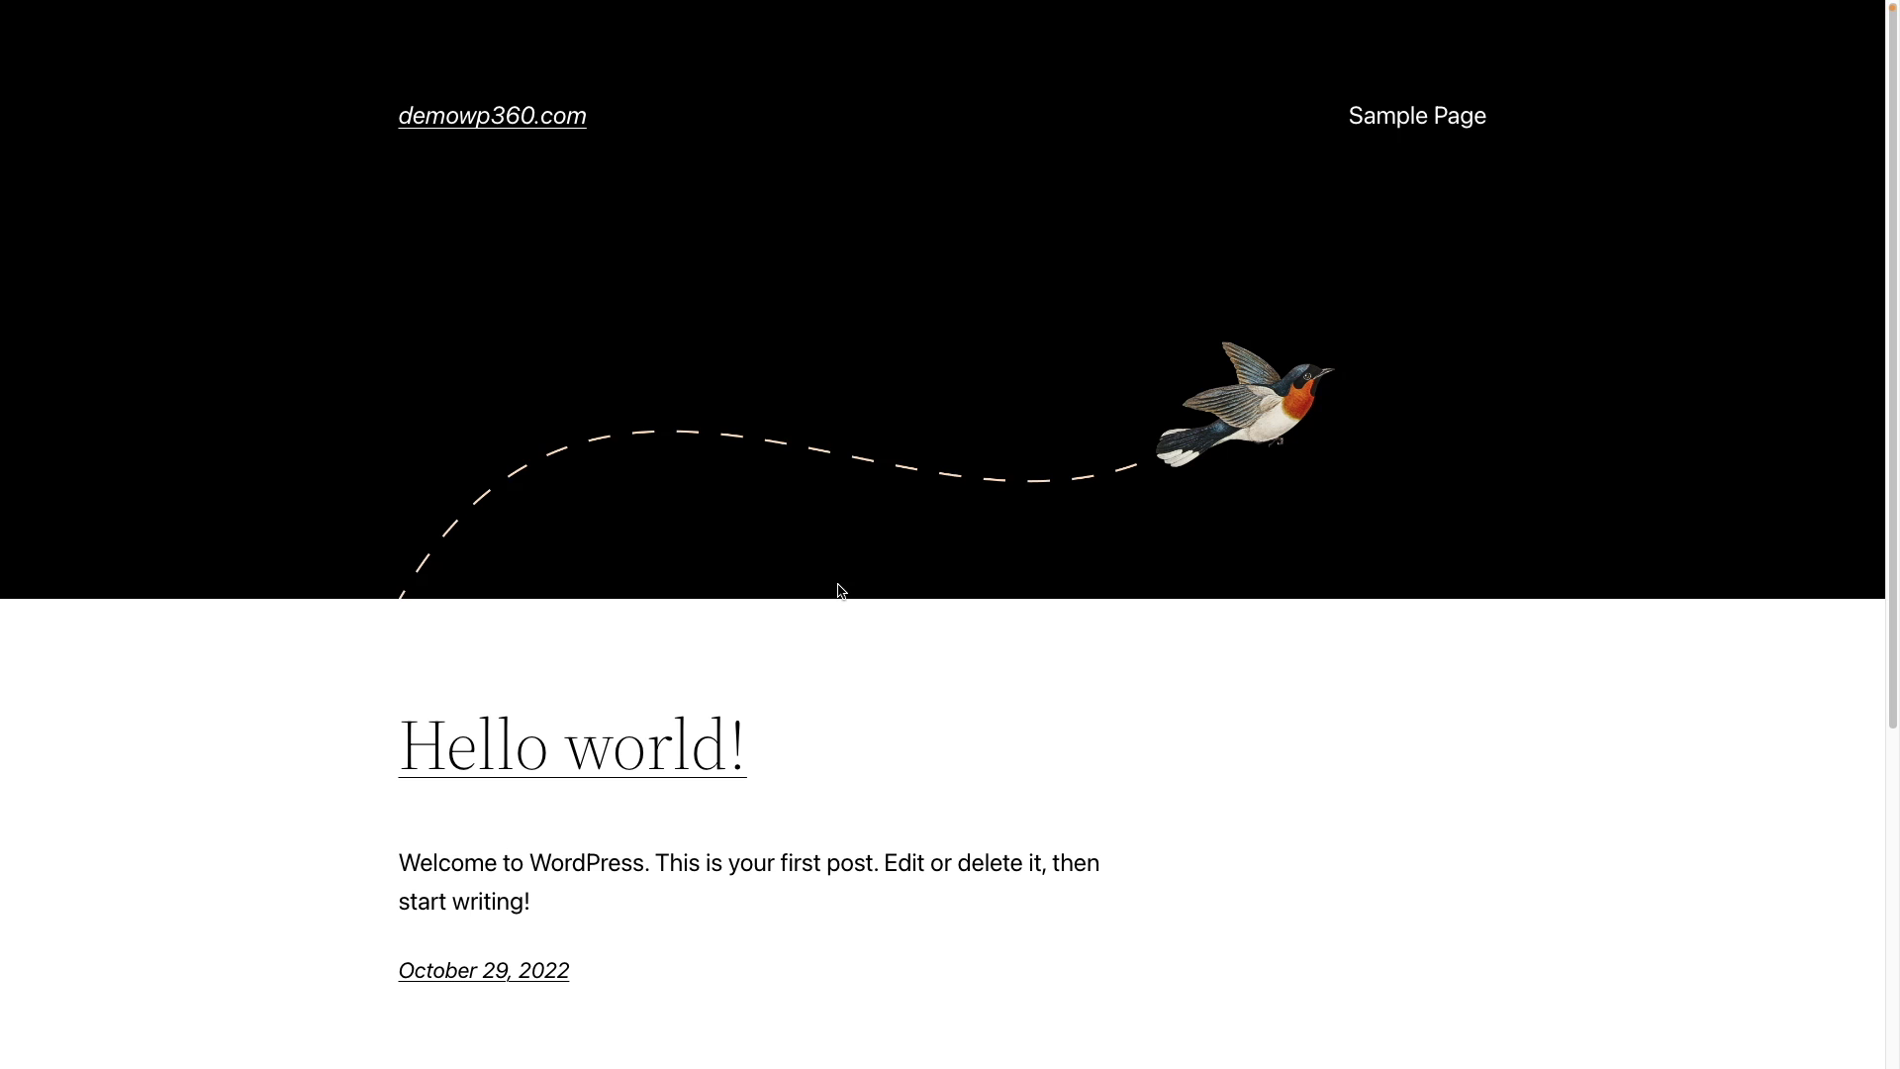
key(ctrl+super+f)
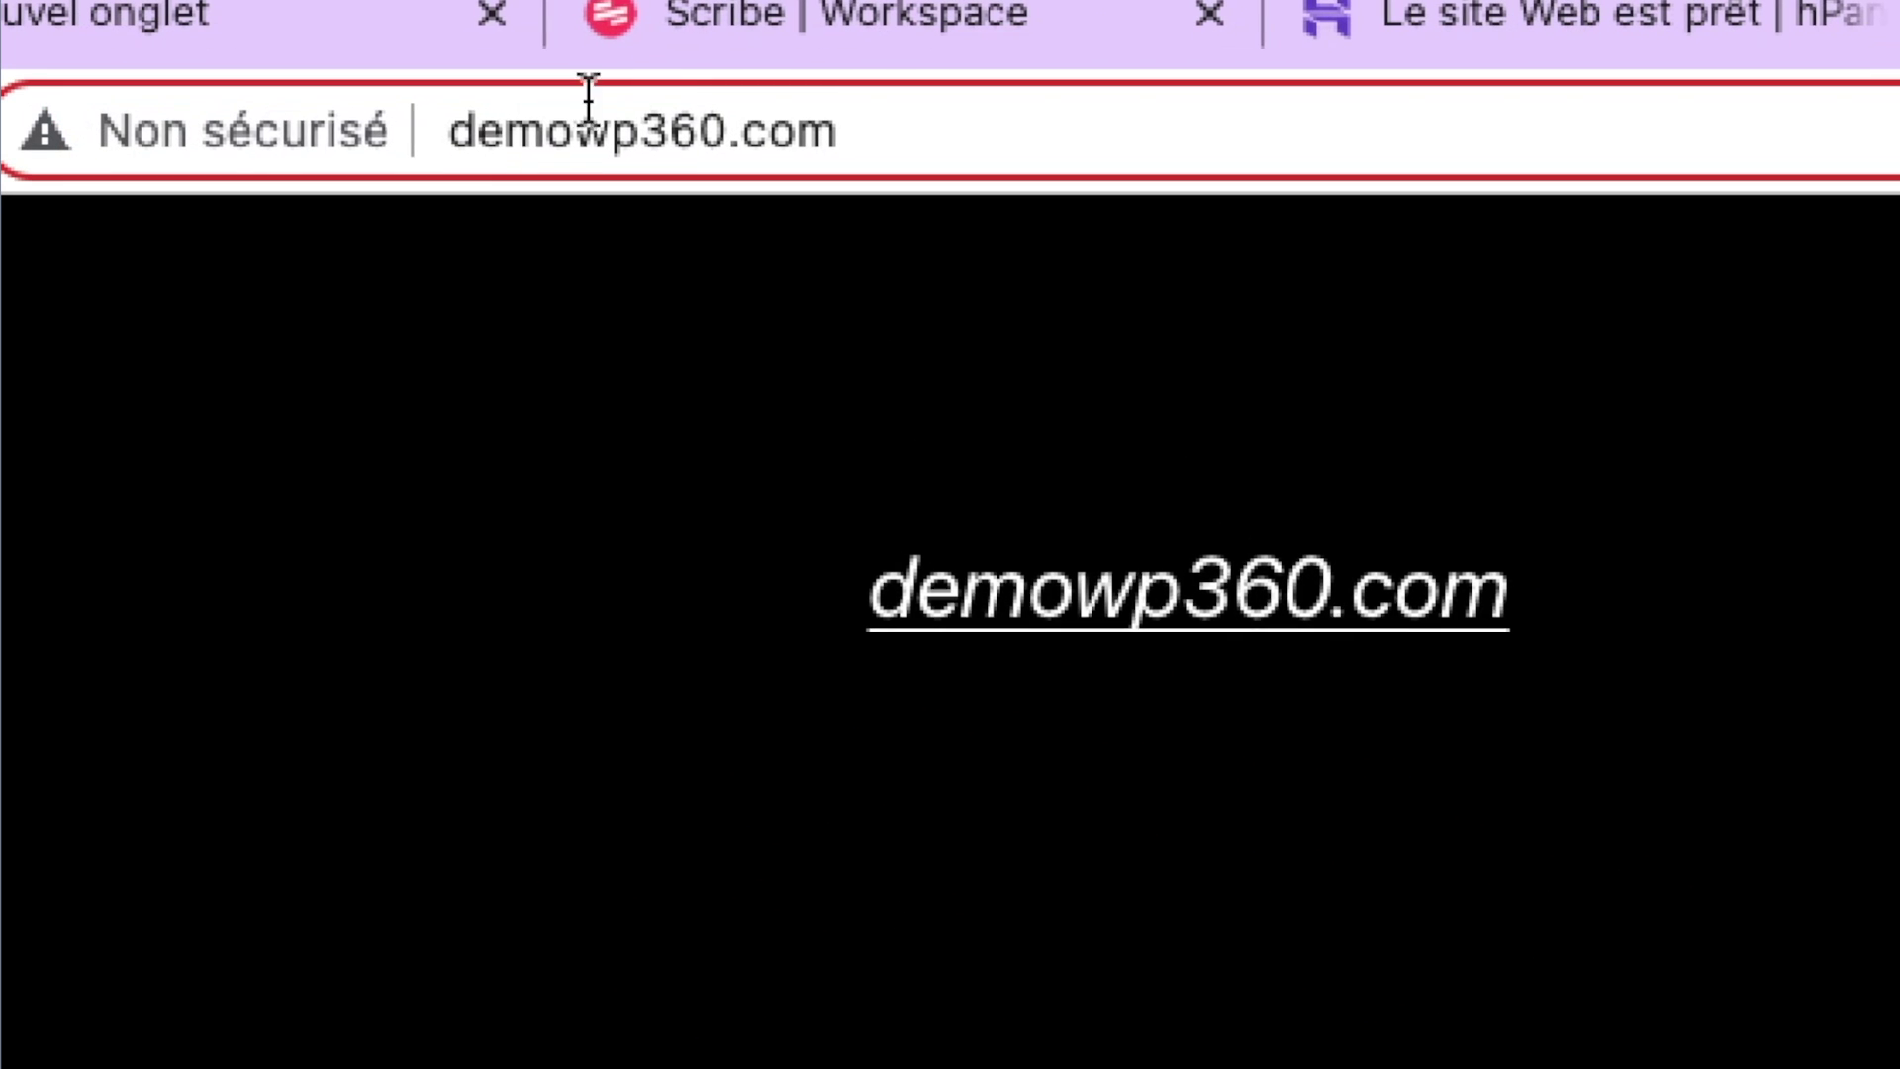
click(970, 128)
click(975, 132)
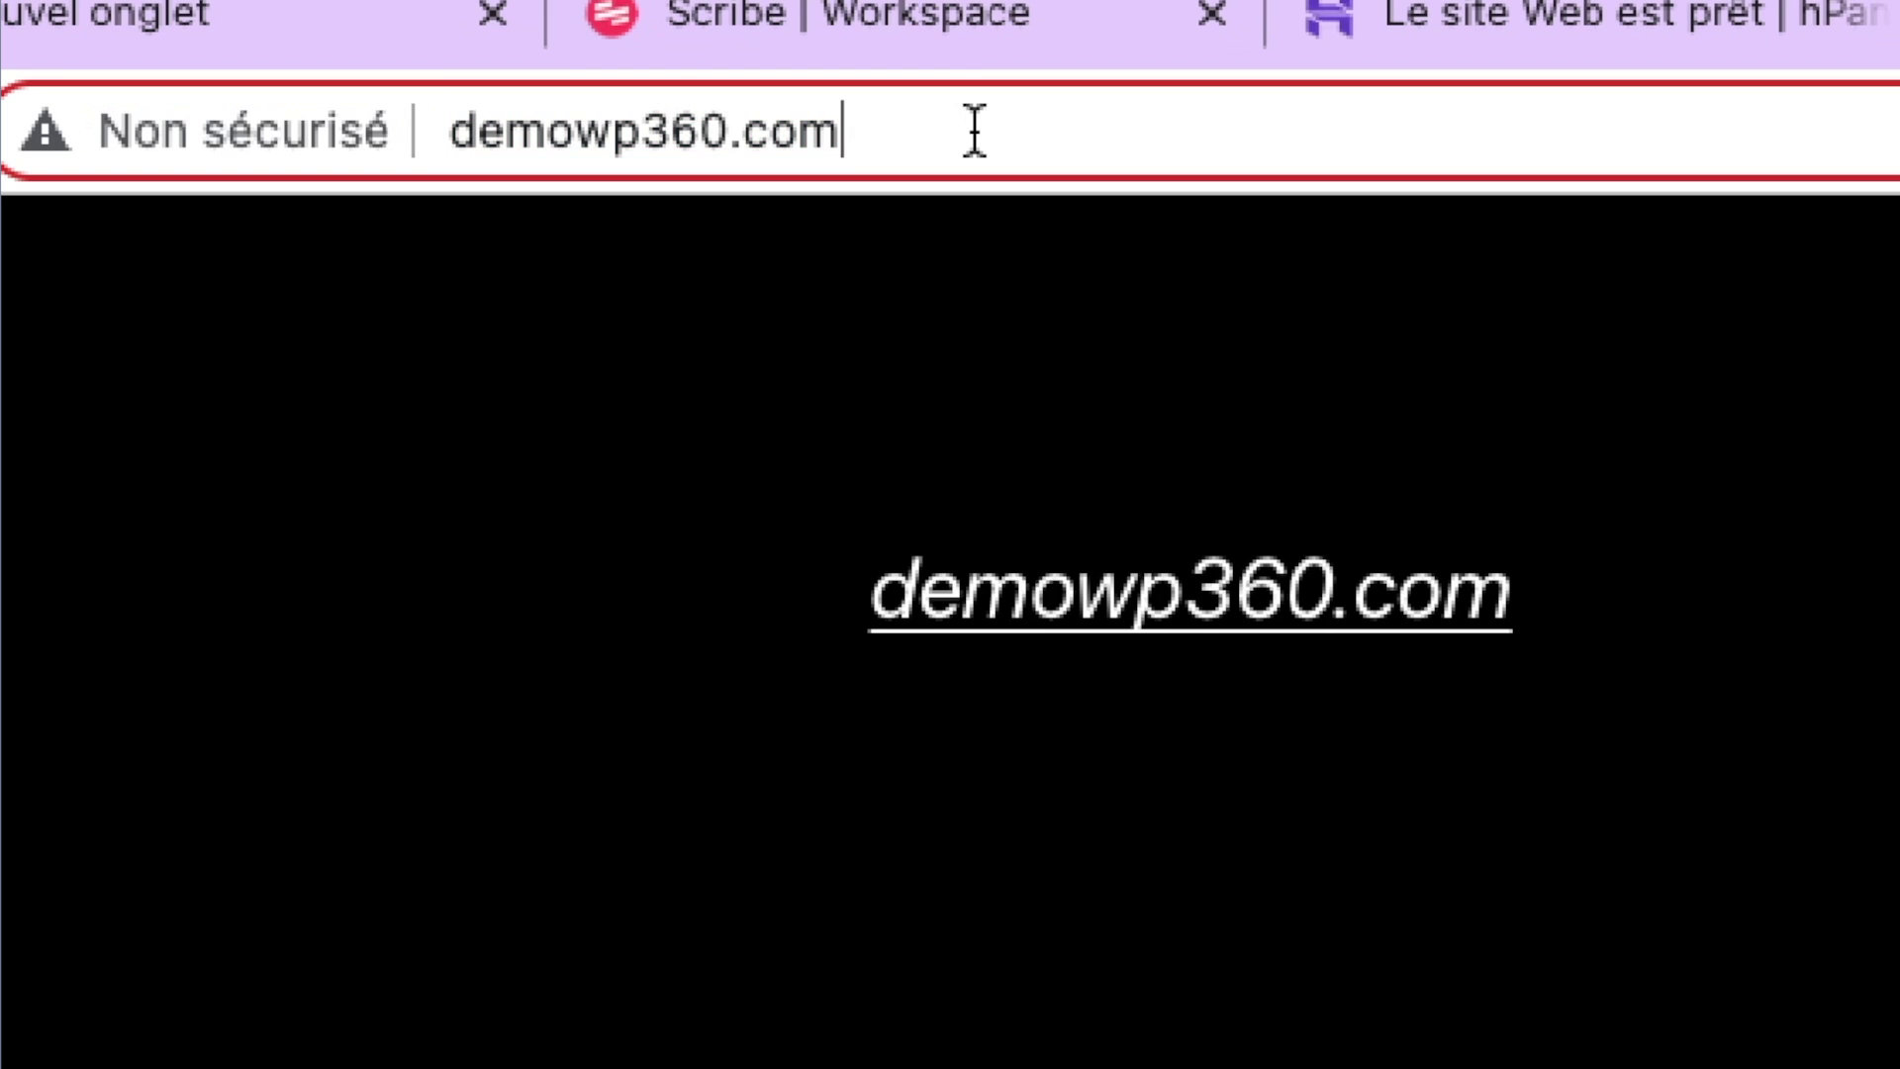
Step: Load demowp360.com/wp-admin and enter the admin username on the login page
text(/)
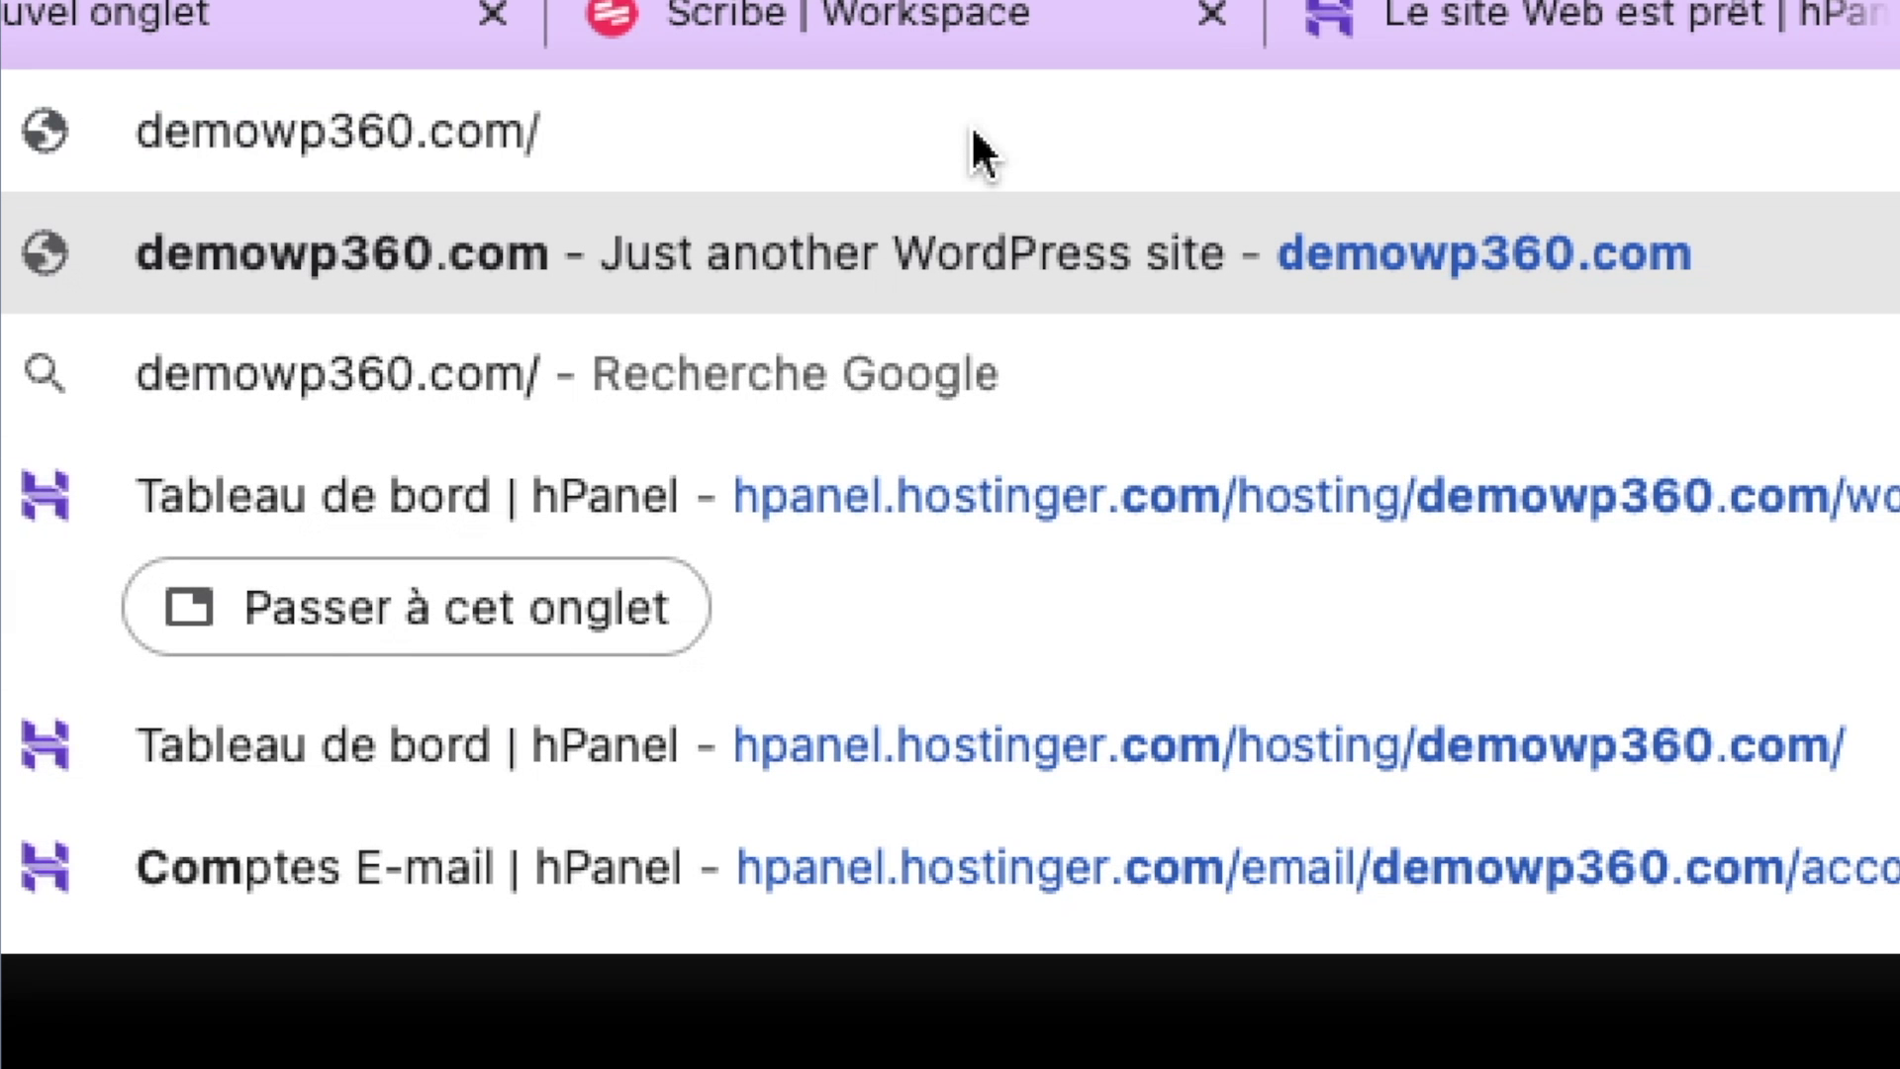
text(wp)
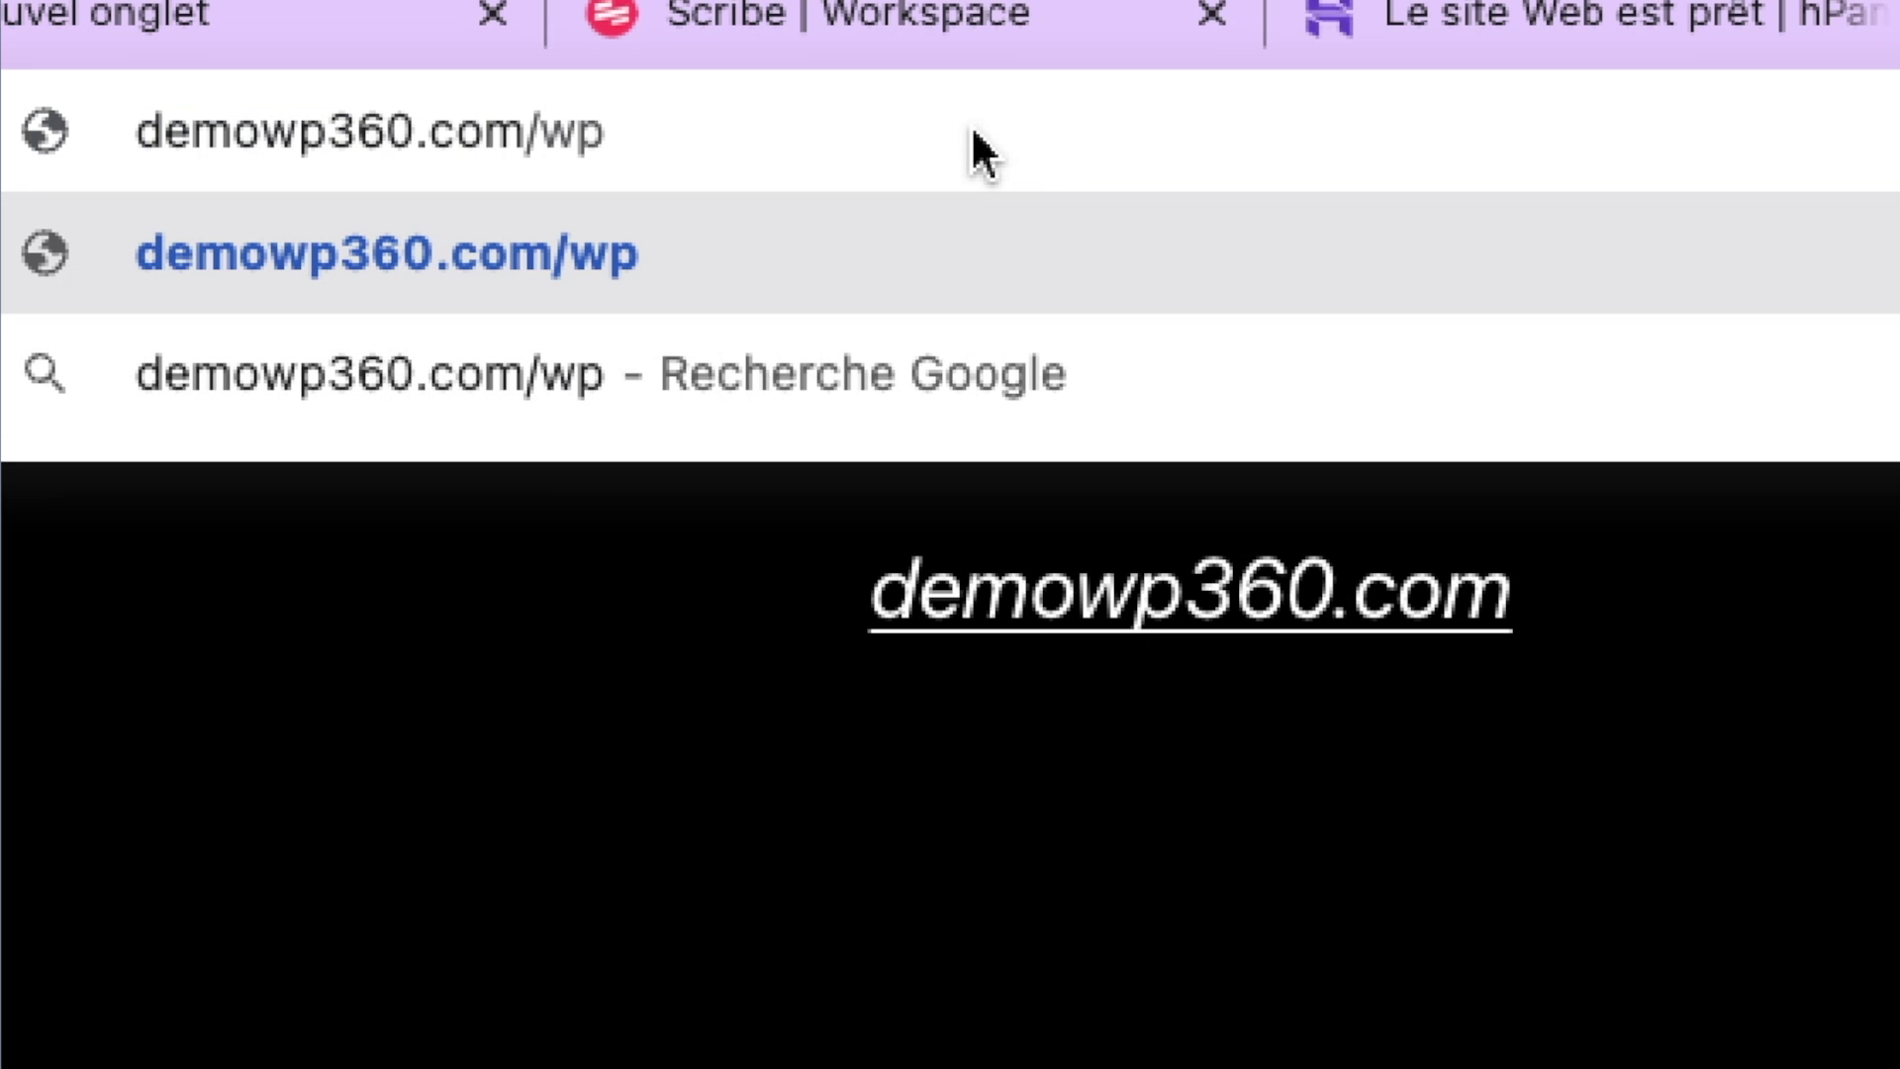
text(-admin)
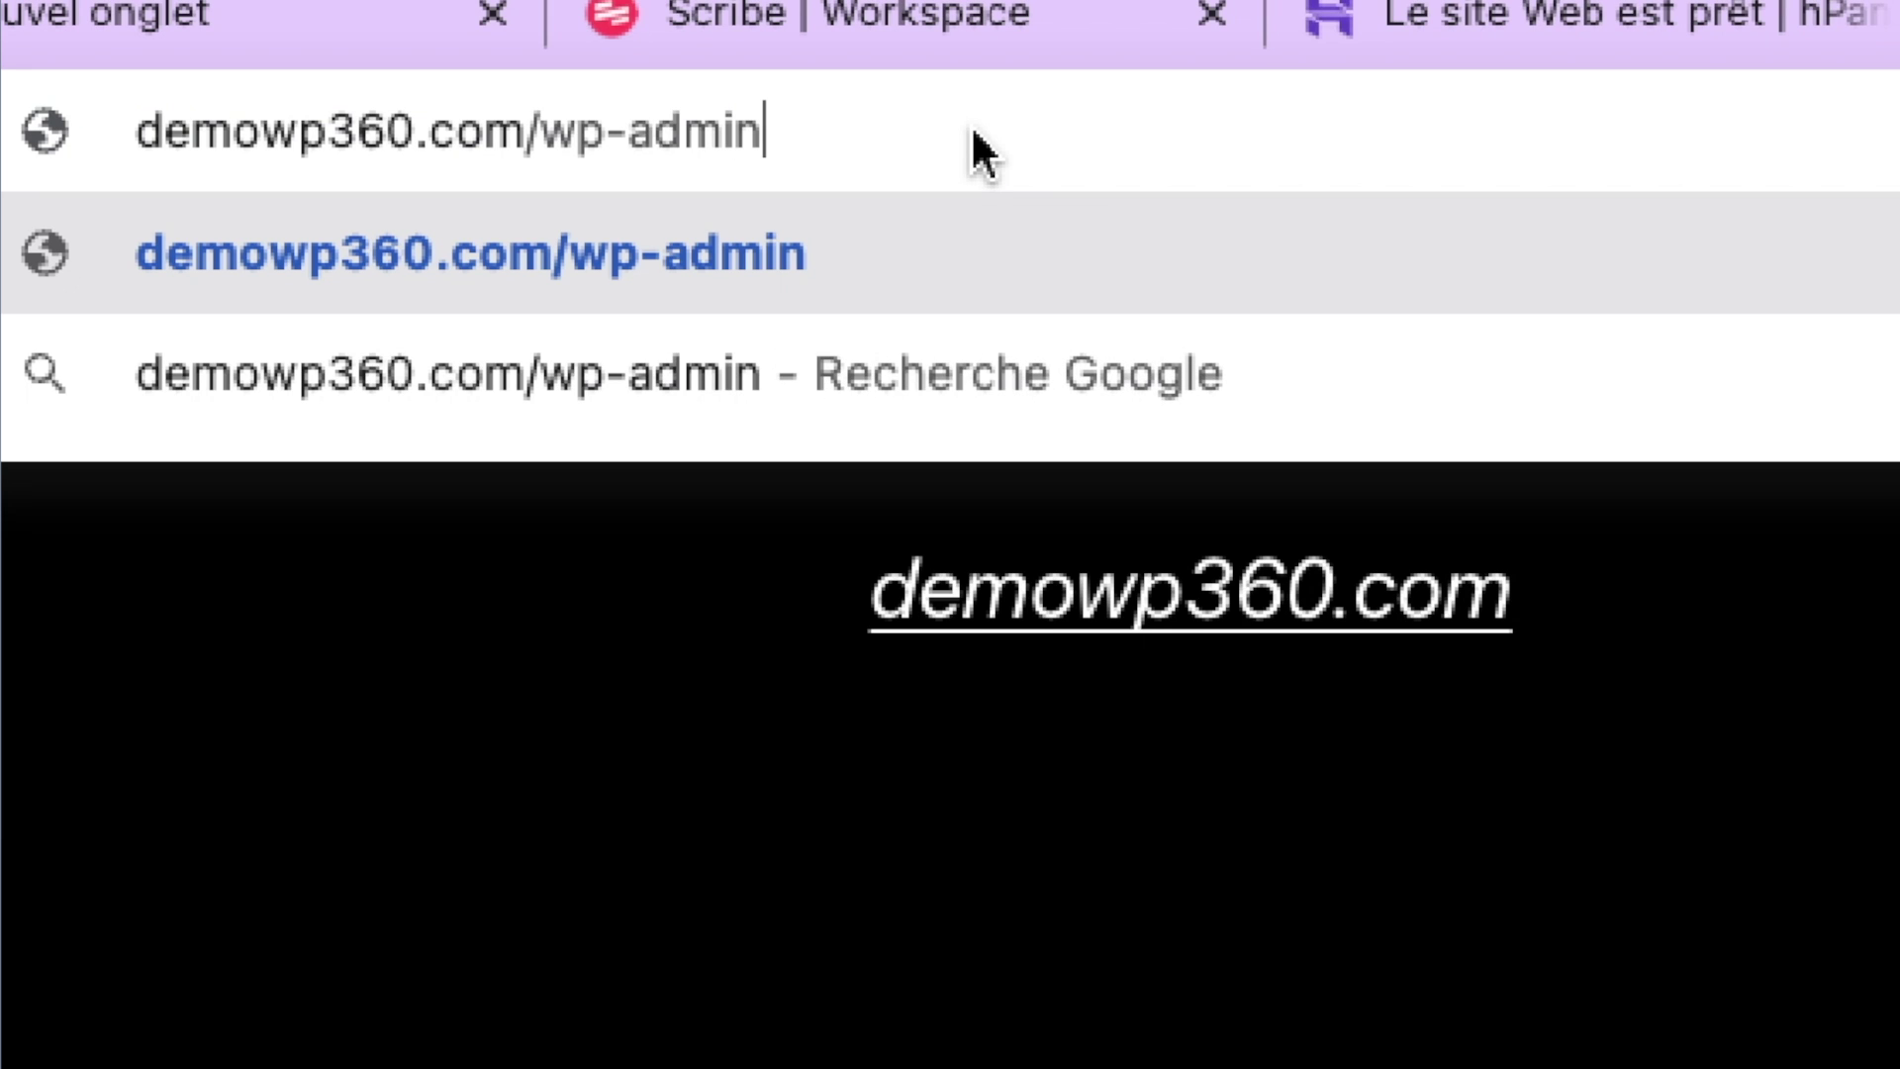
key(Return)
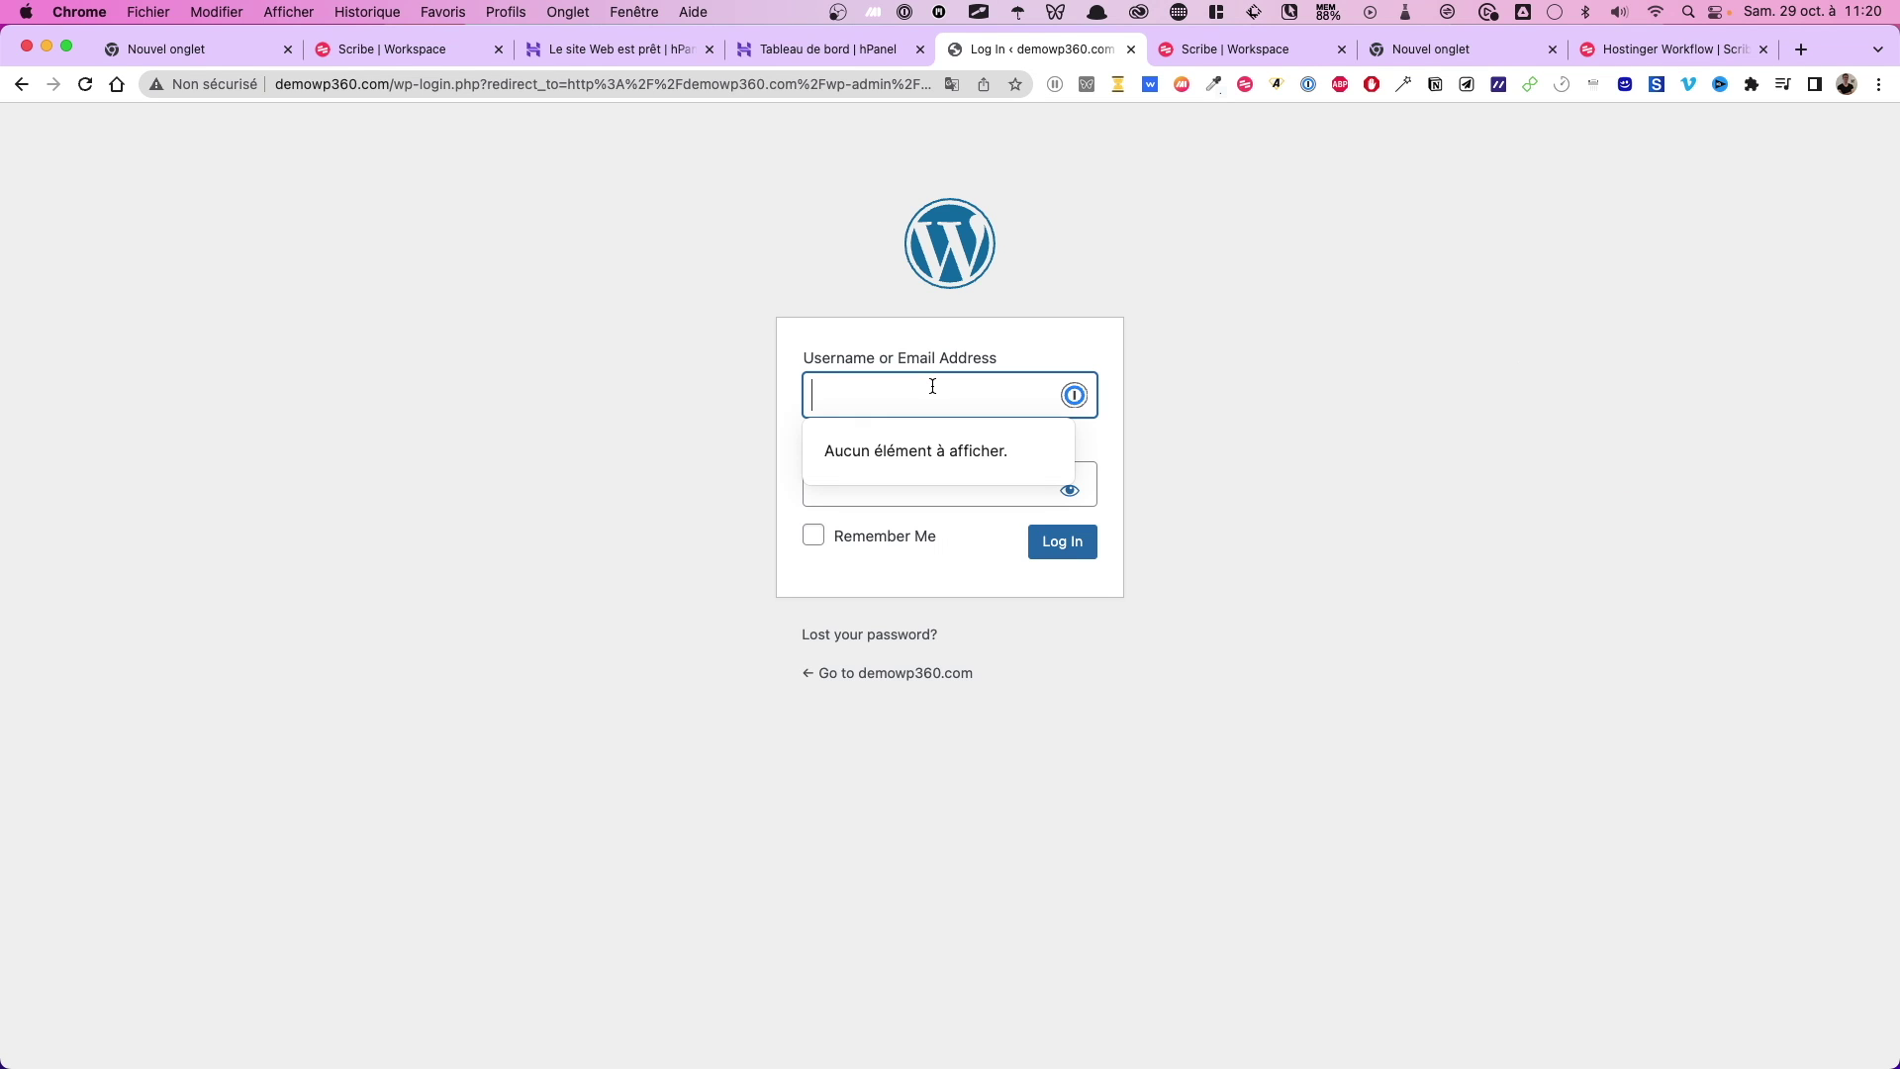
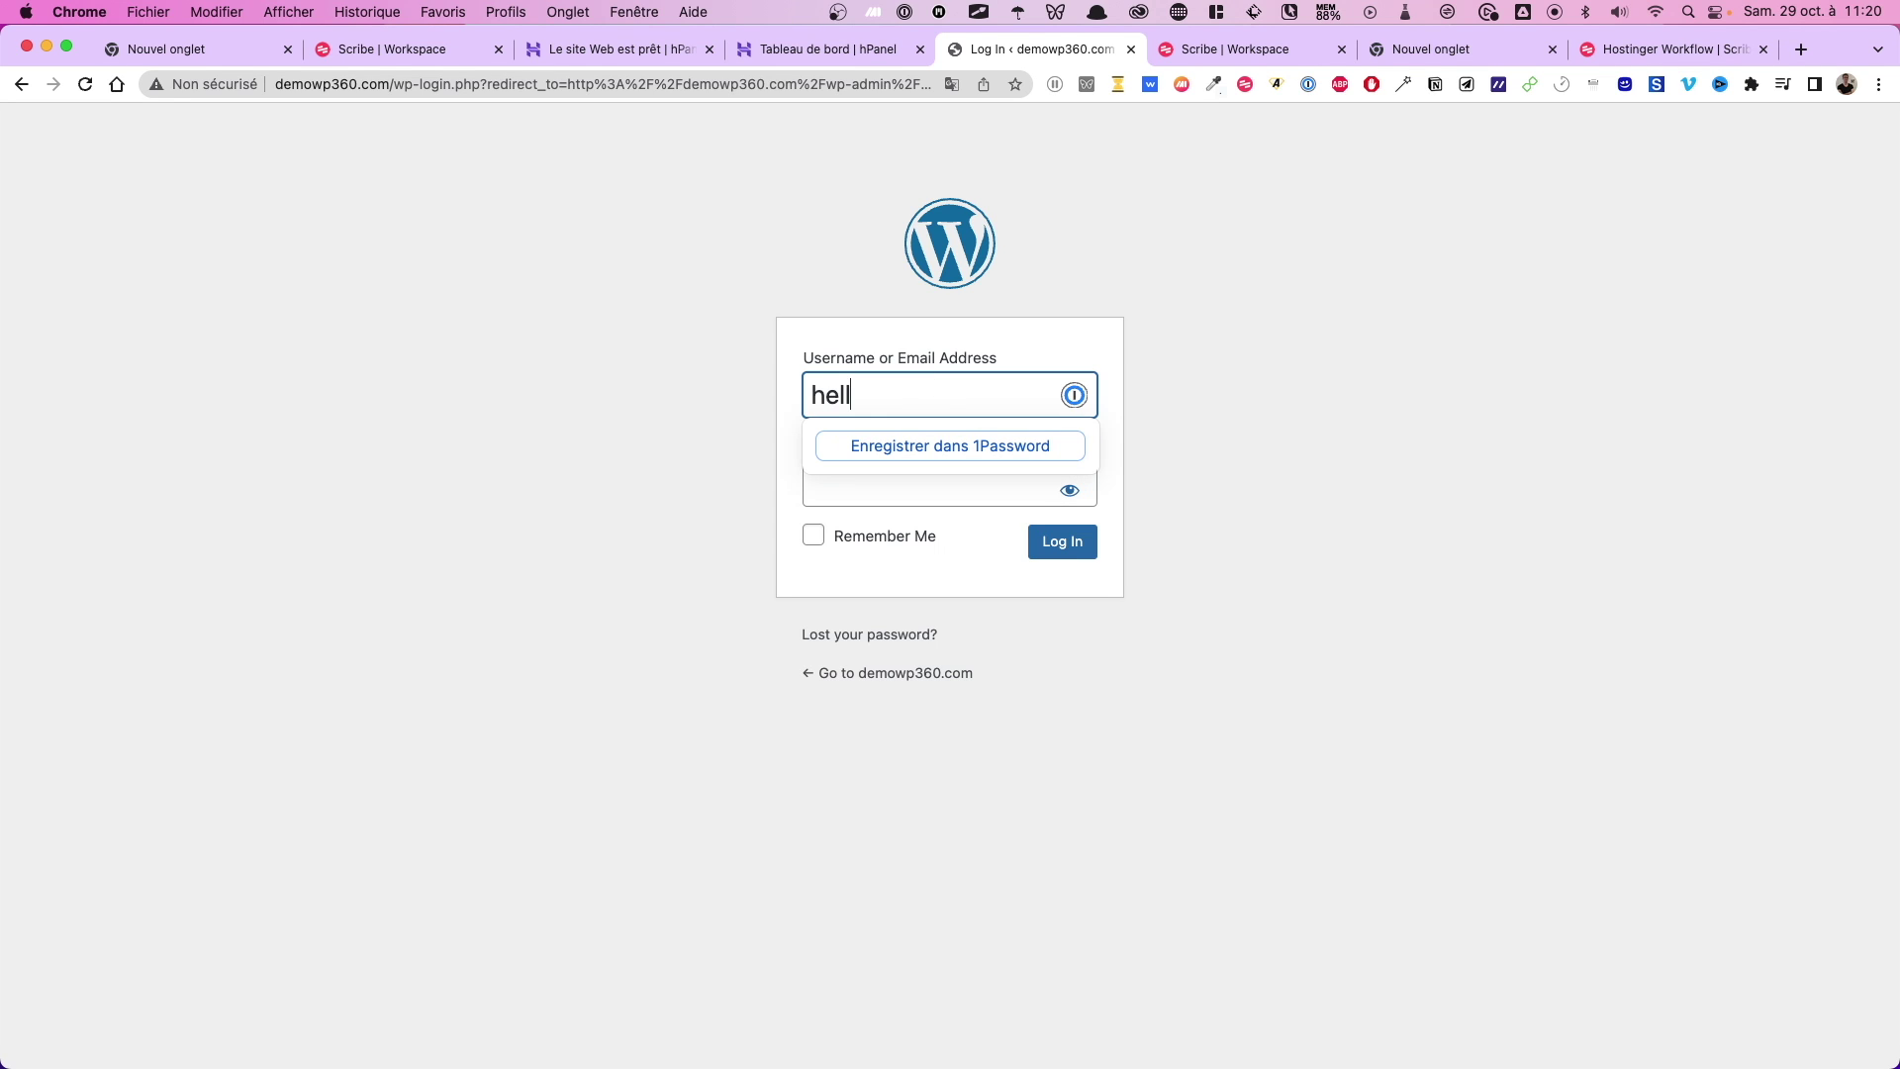
key(Tab)
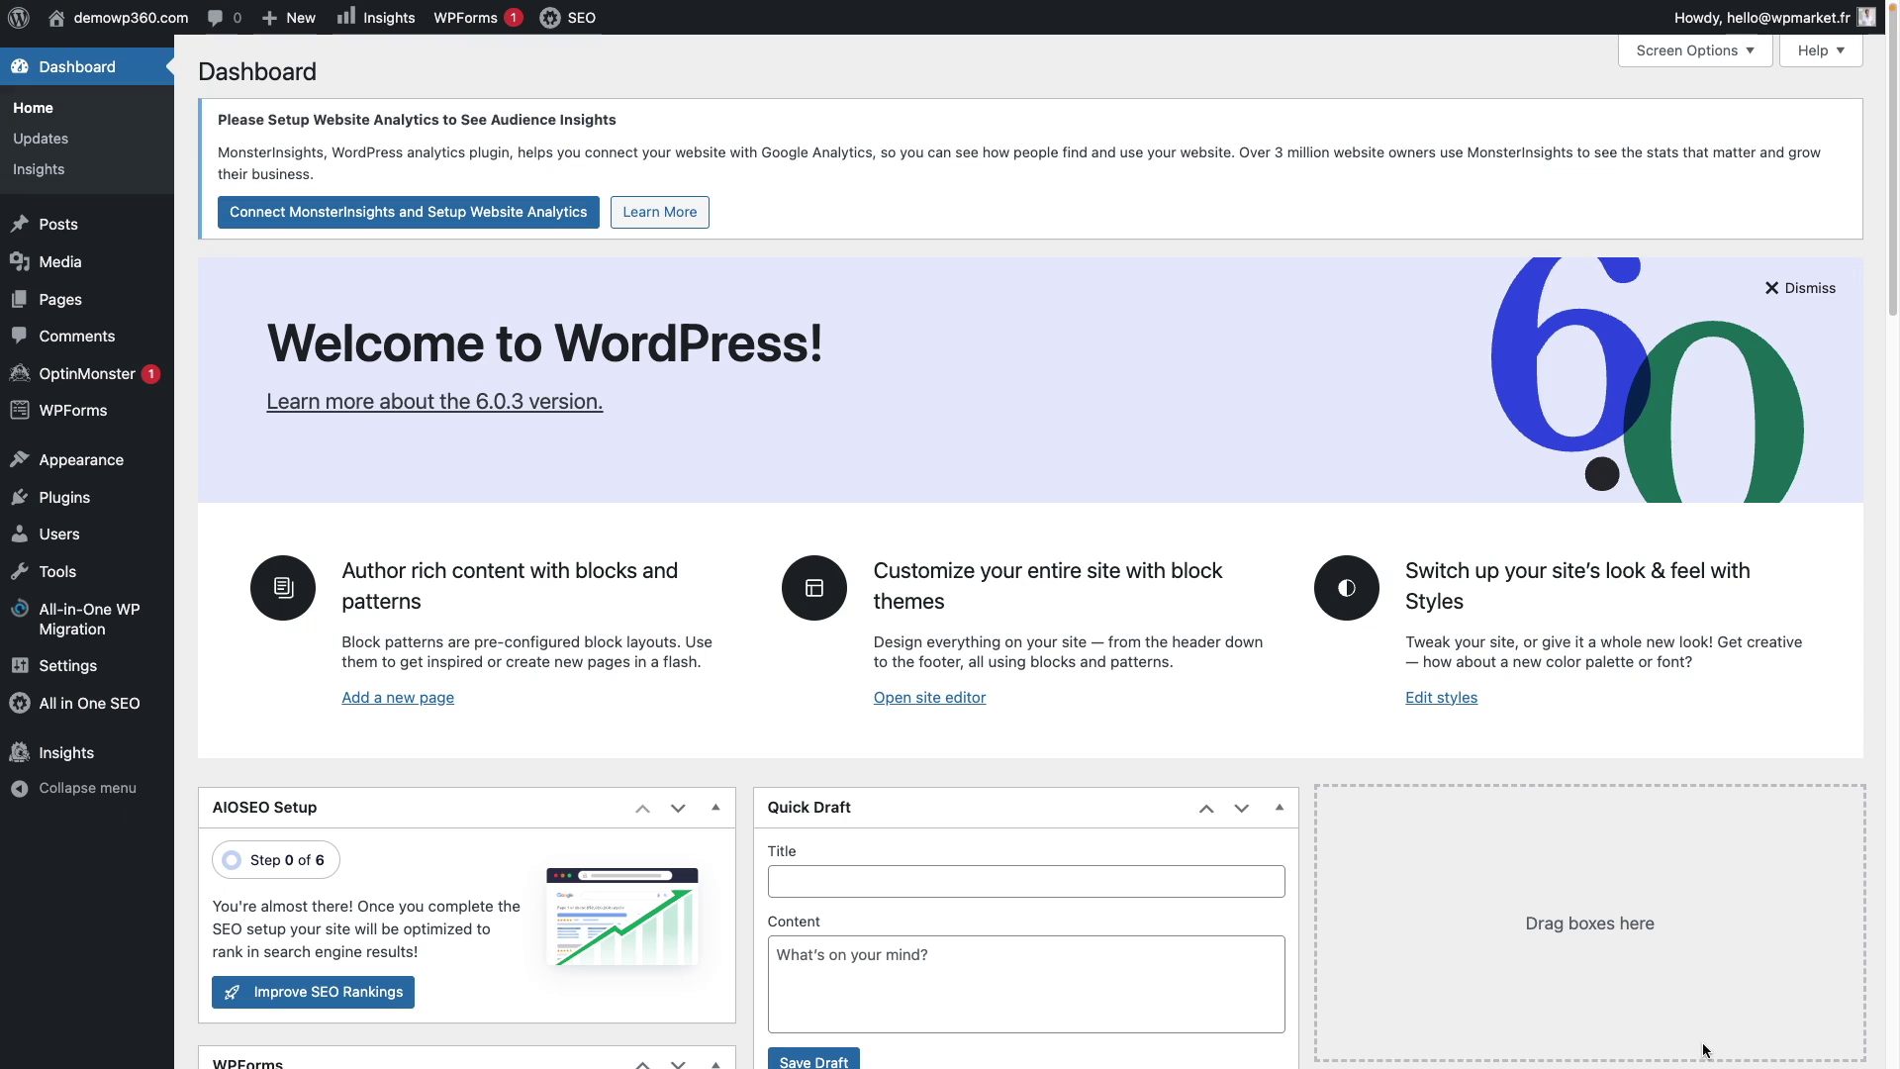
Step: Change the Site Language in General Settings to Français and save the changes
click(119, 666)
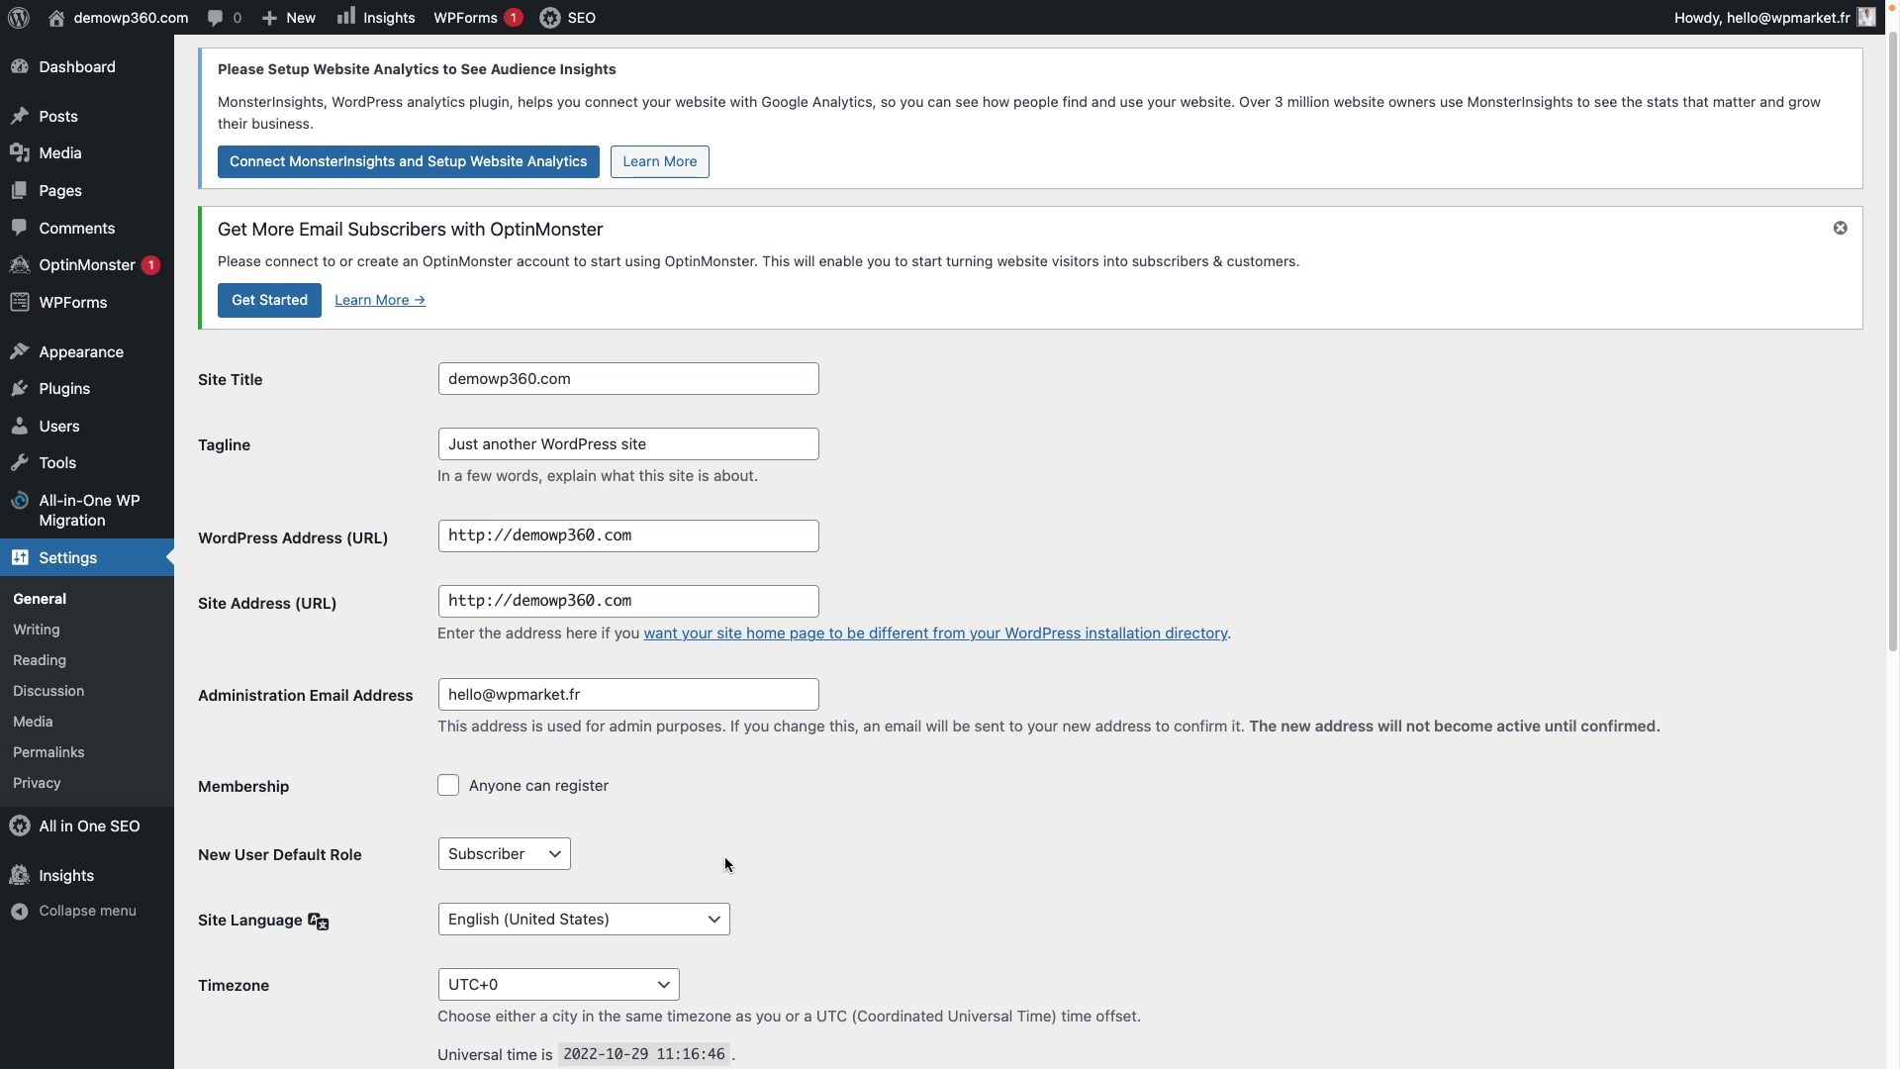
click(584, 919)
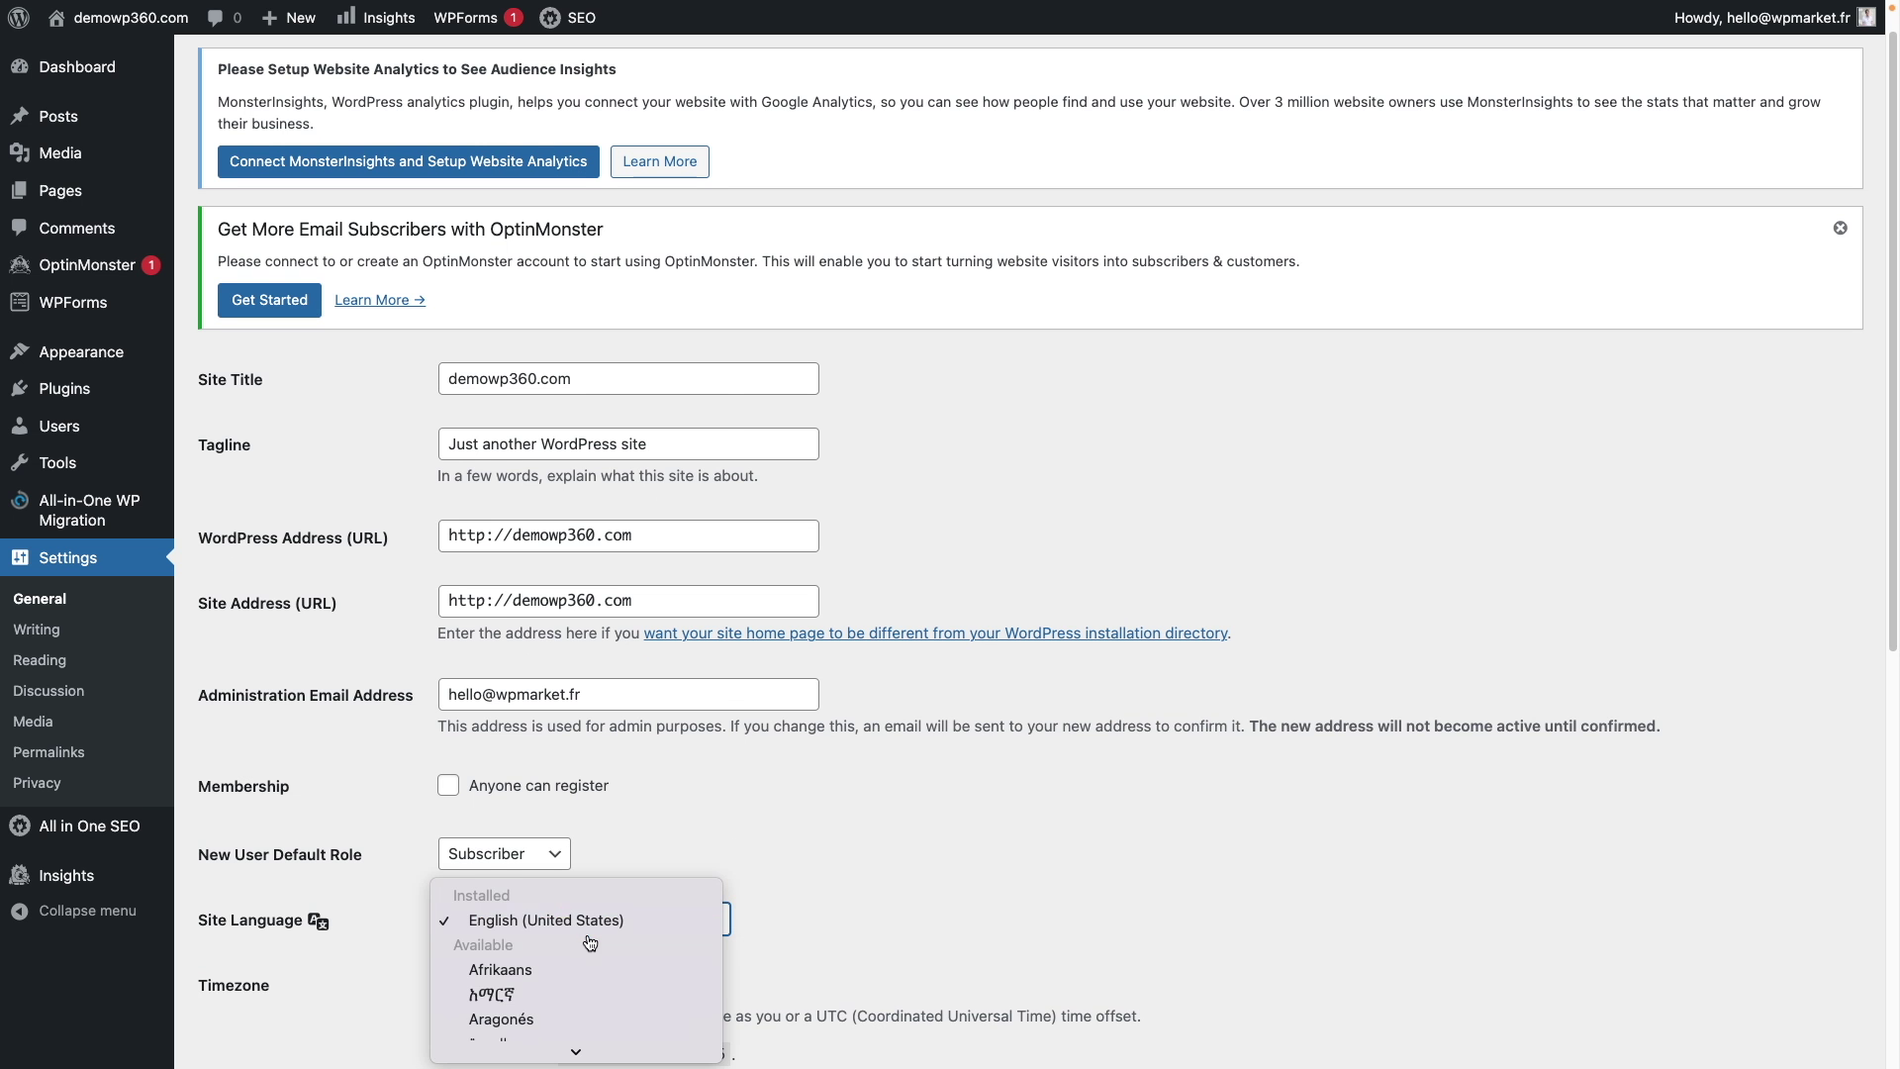
scroll(590, 940, down, 5)
scroll(591, 943, down, 5)
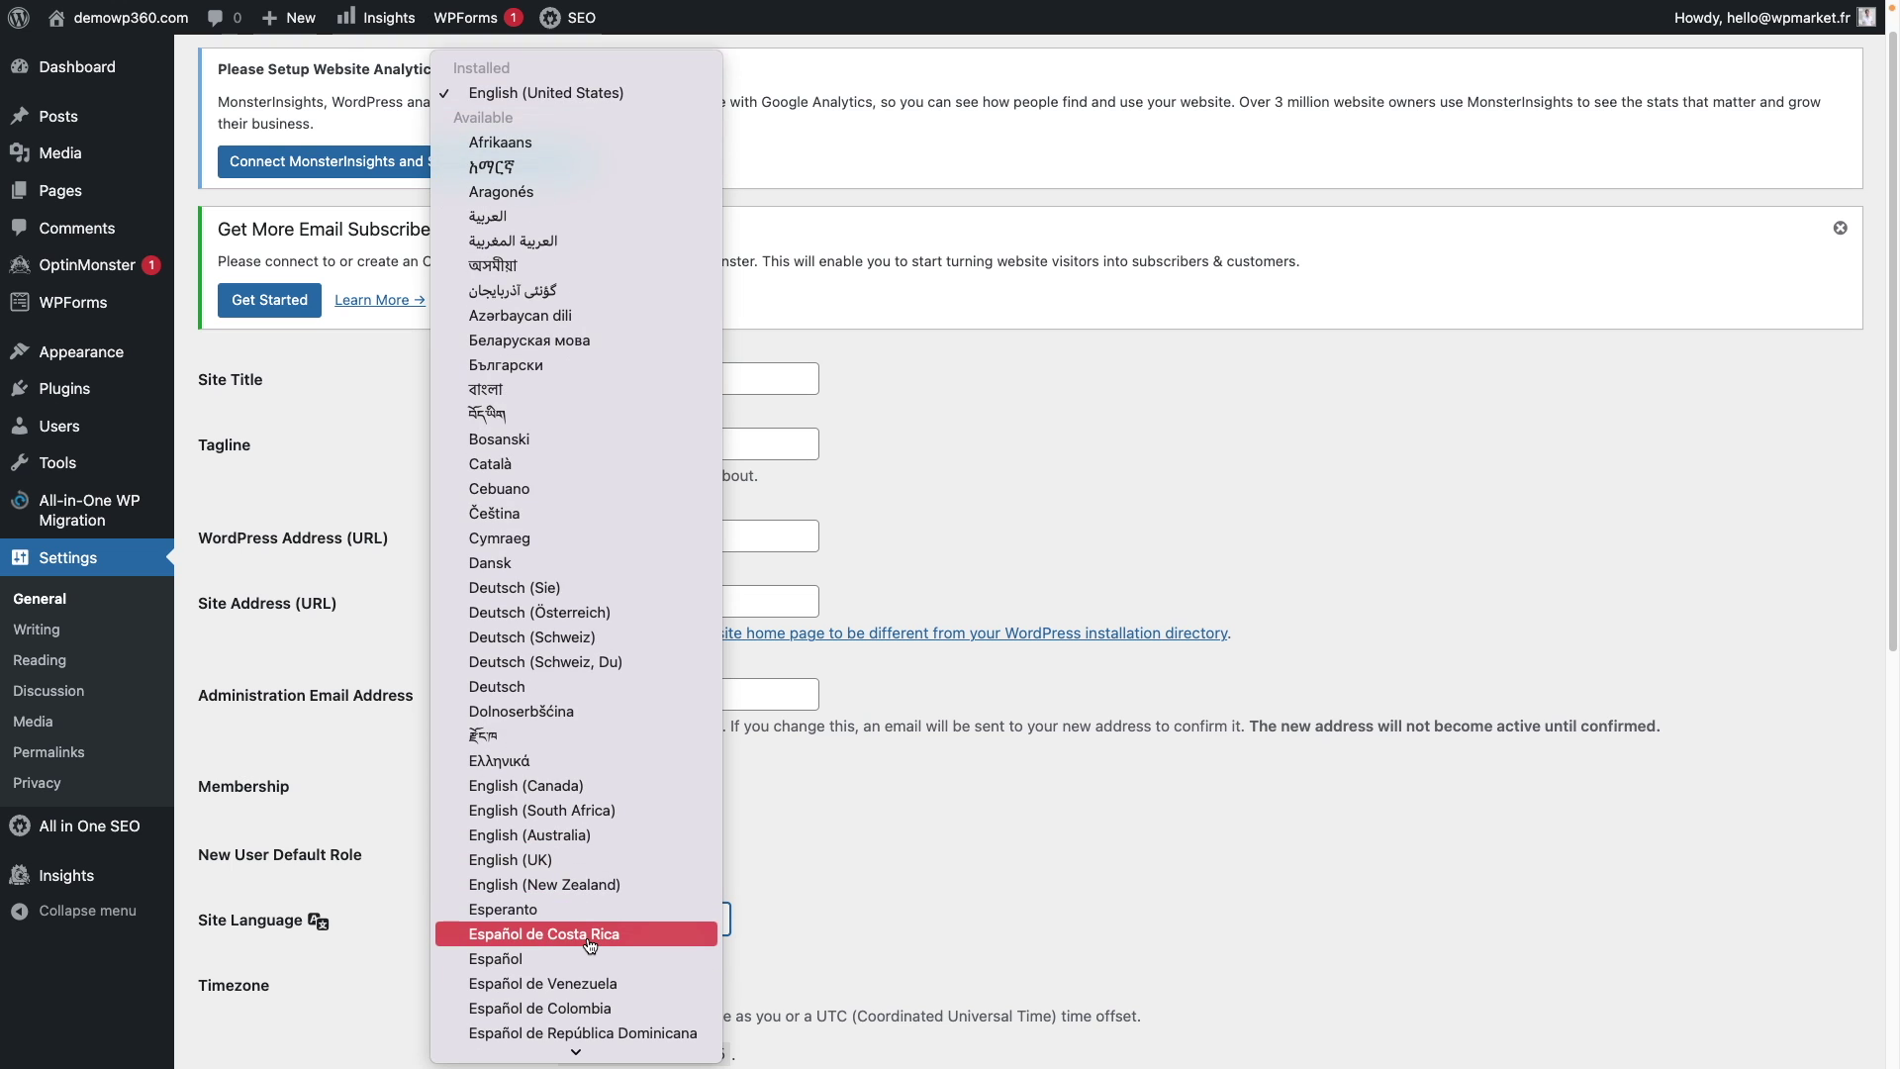
key(f)
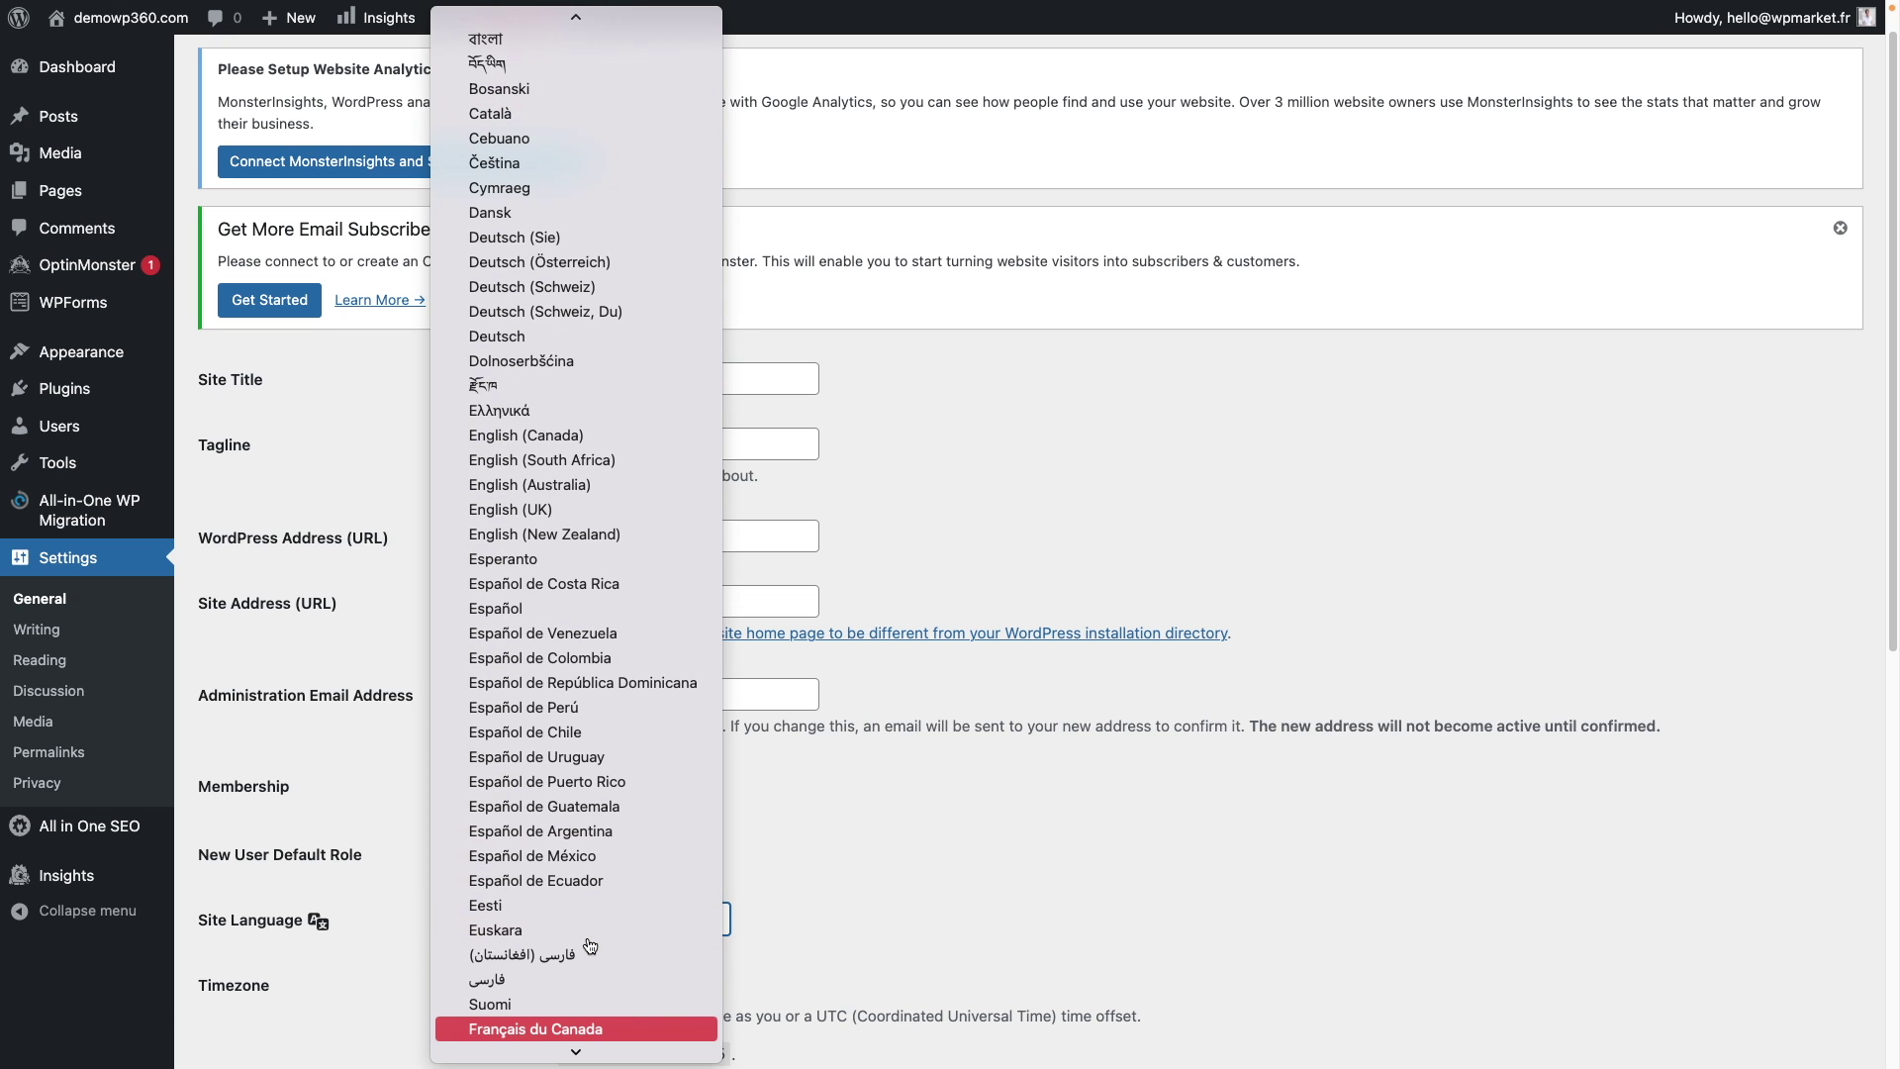
key(Down)
key(Down)
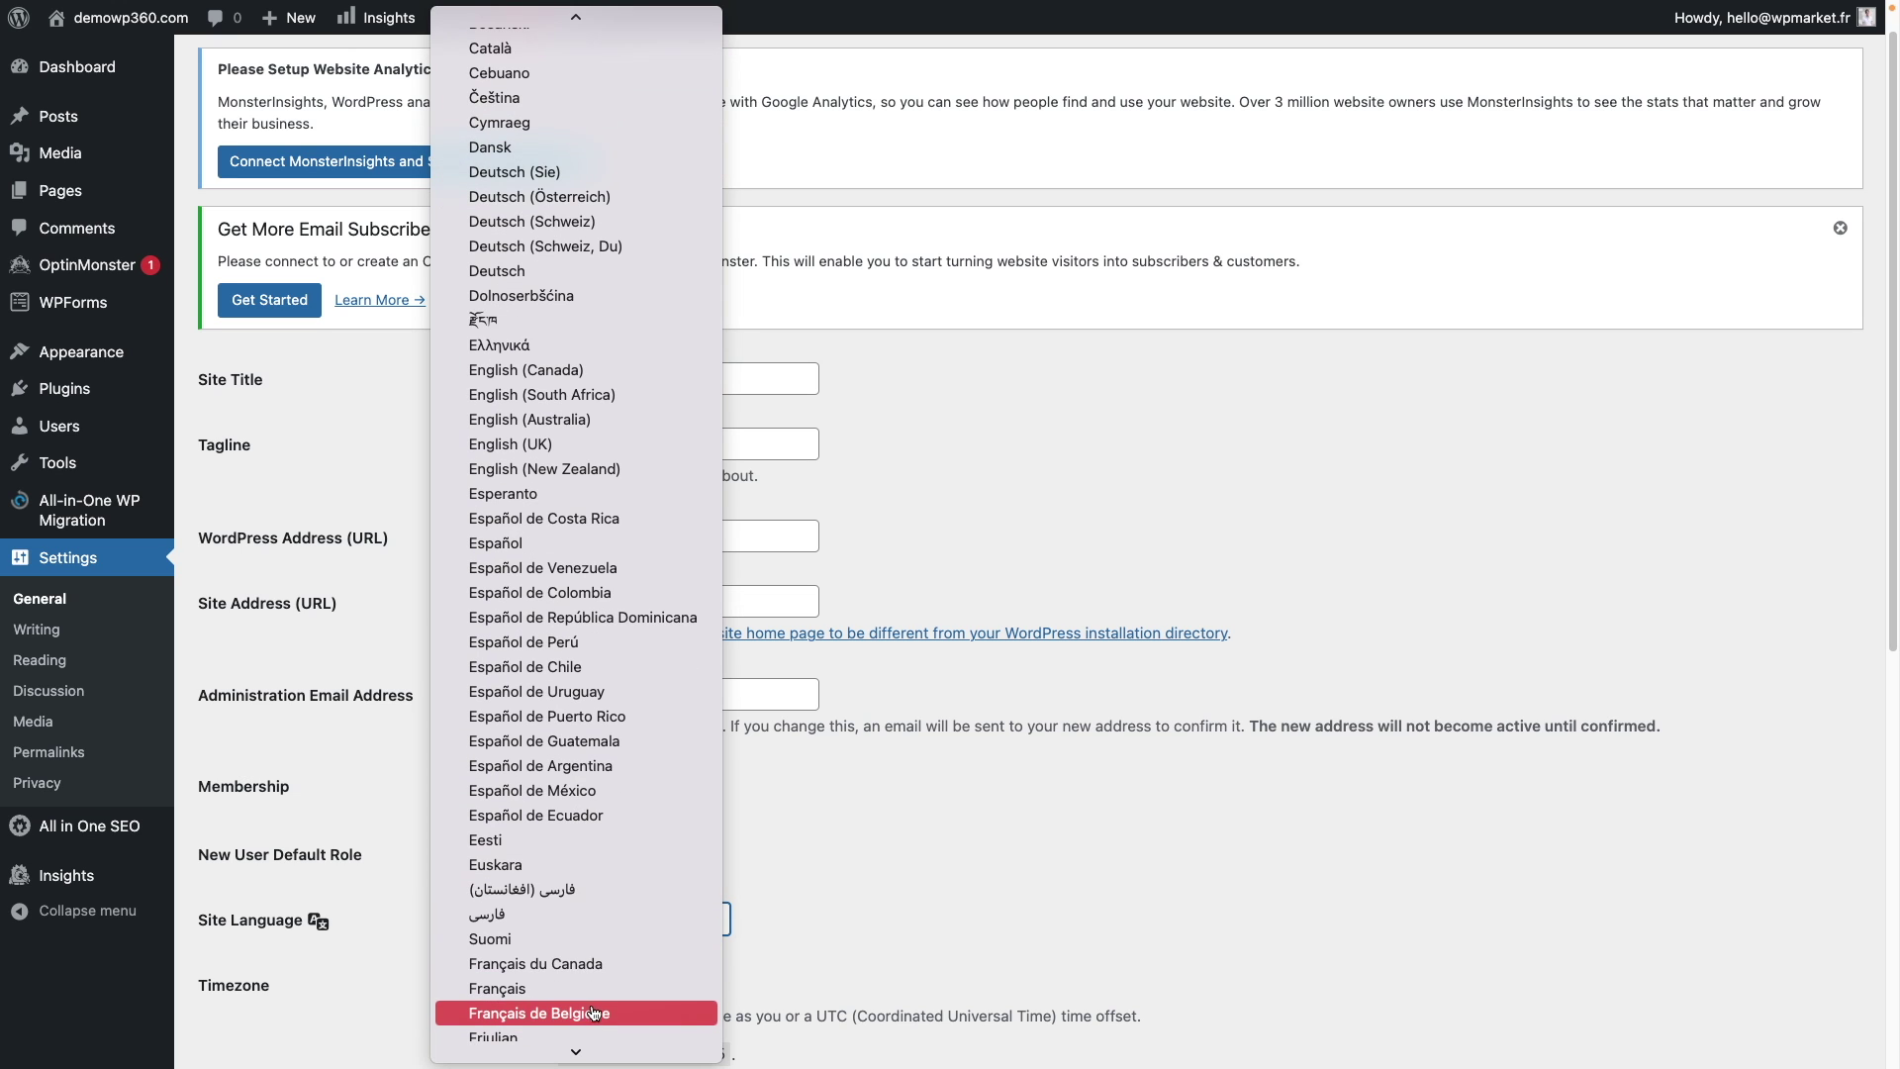
click(604, 989)
scroll(738, 936, down, 7)
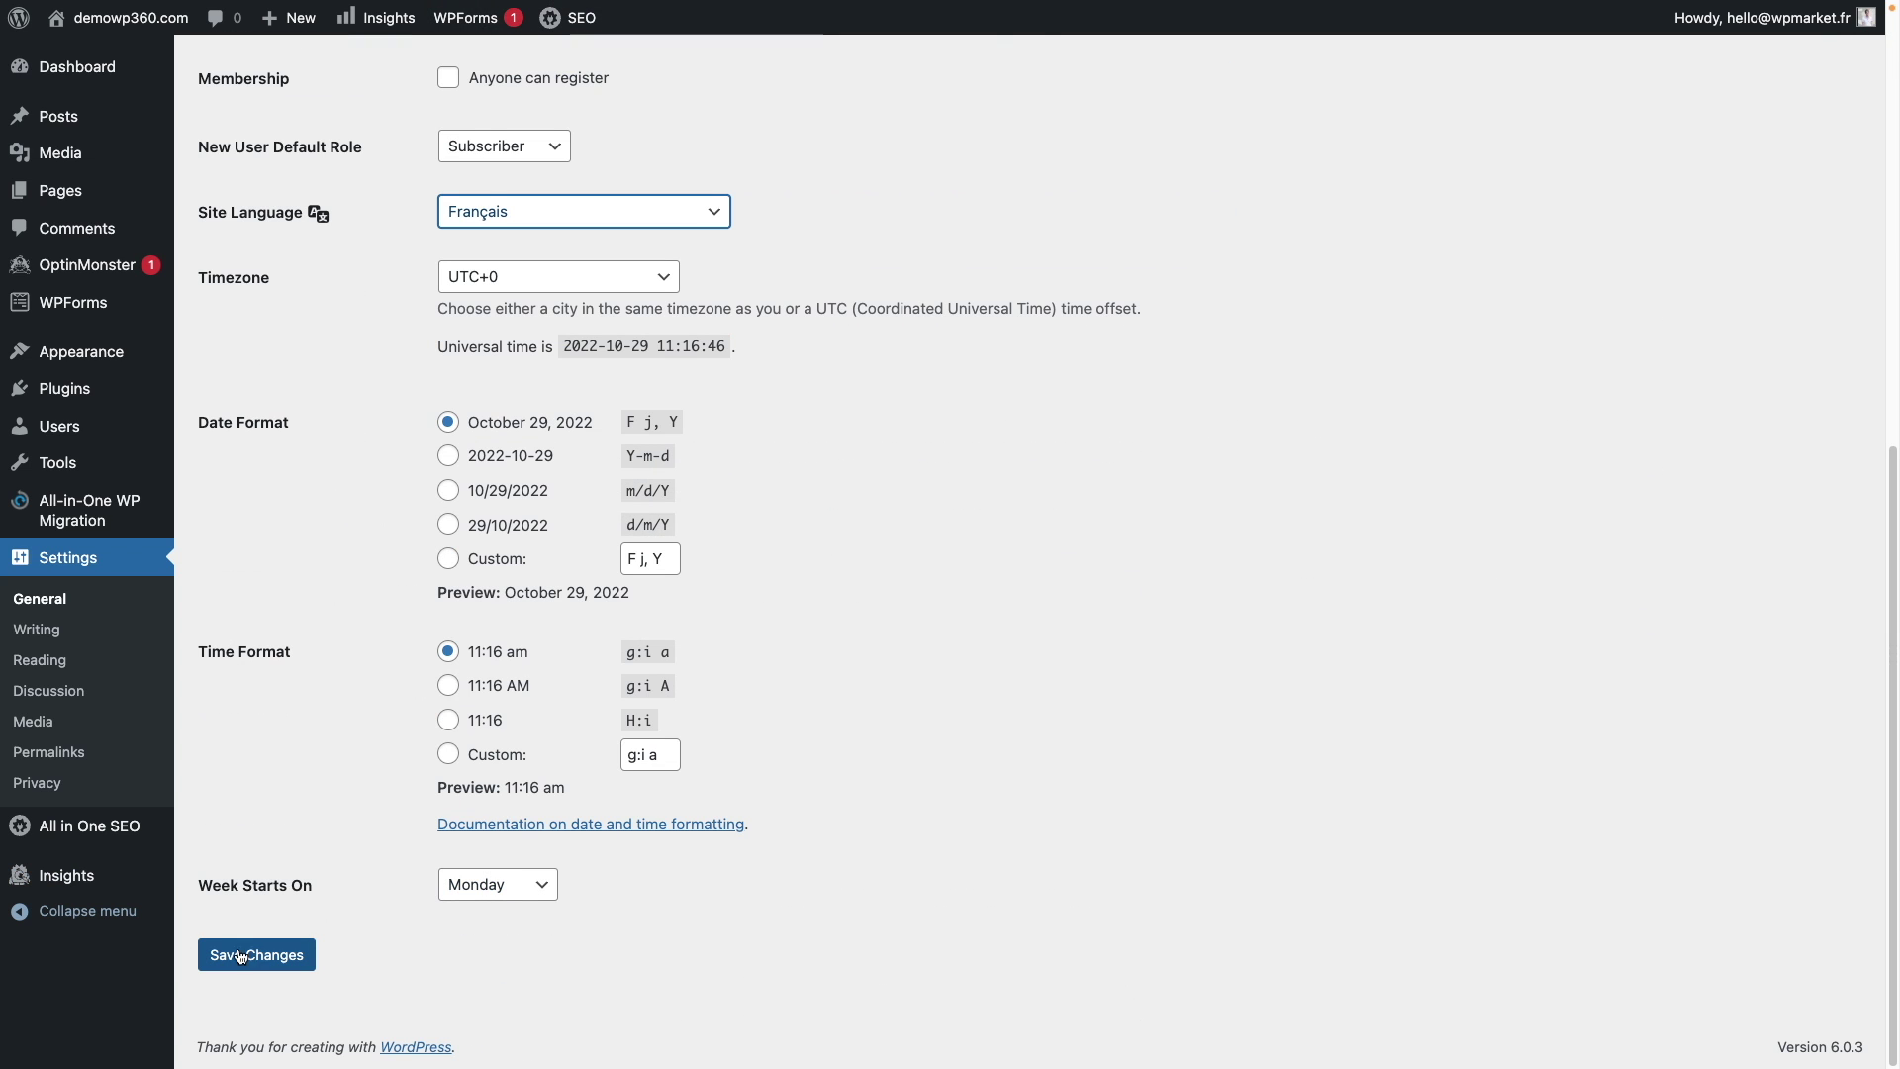
click(259, 955)
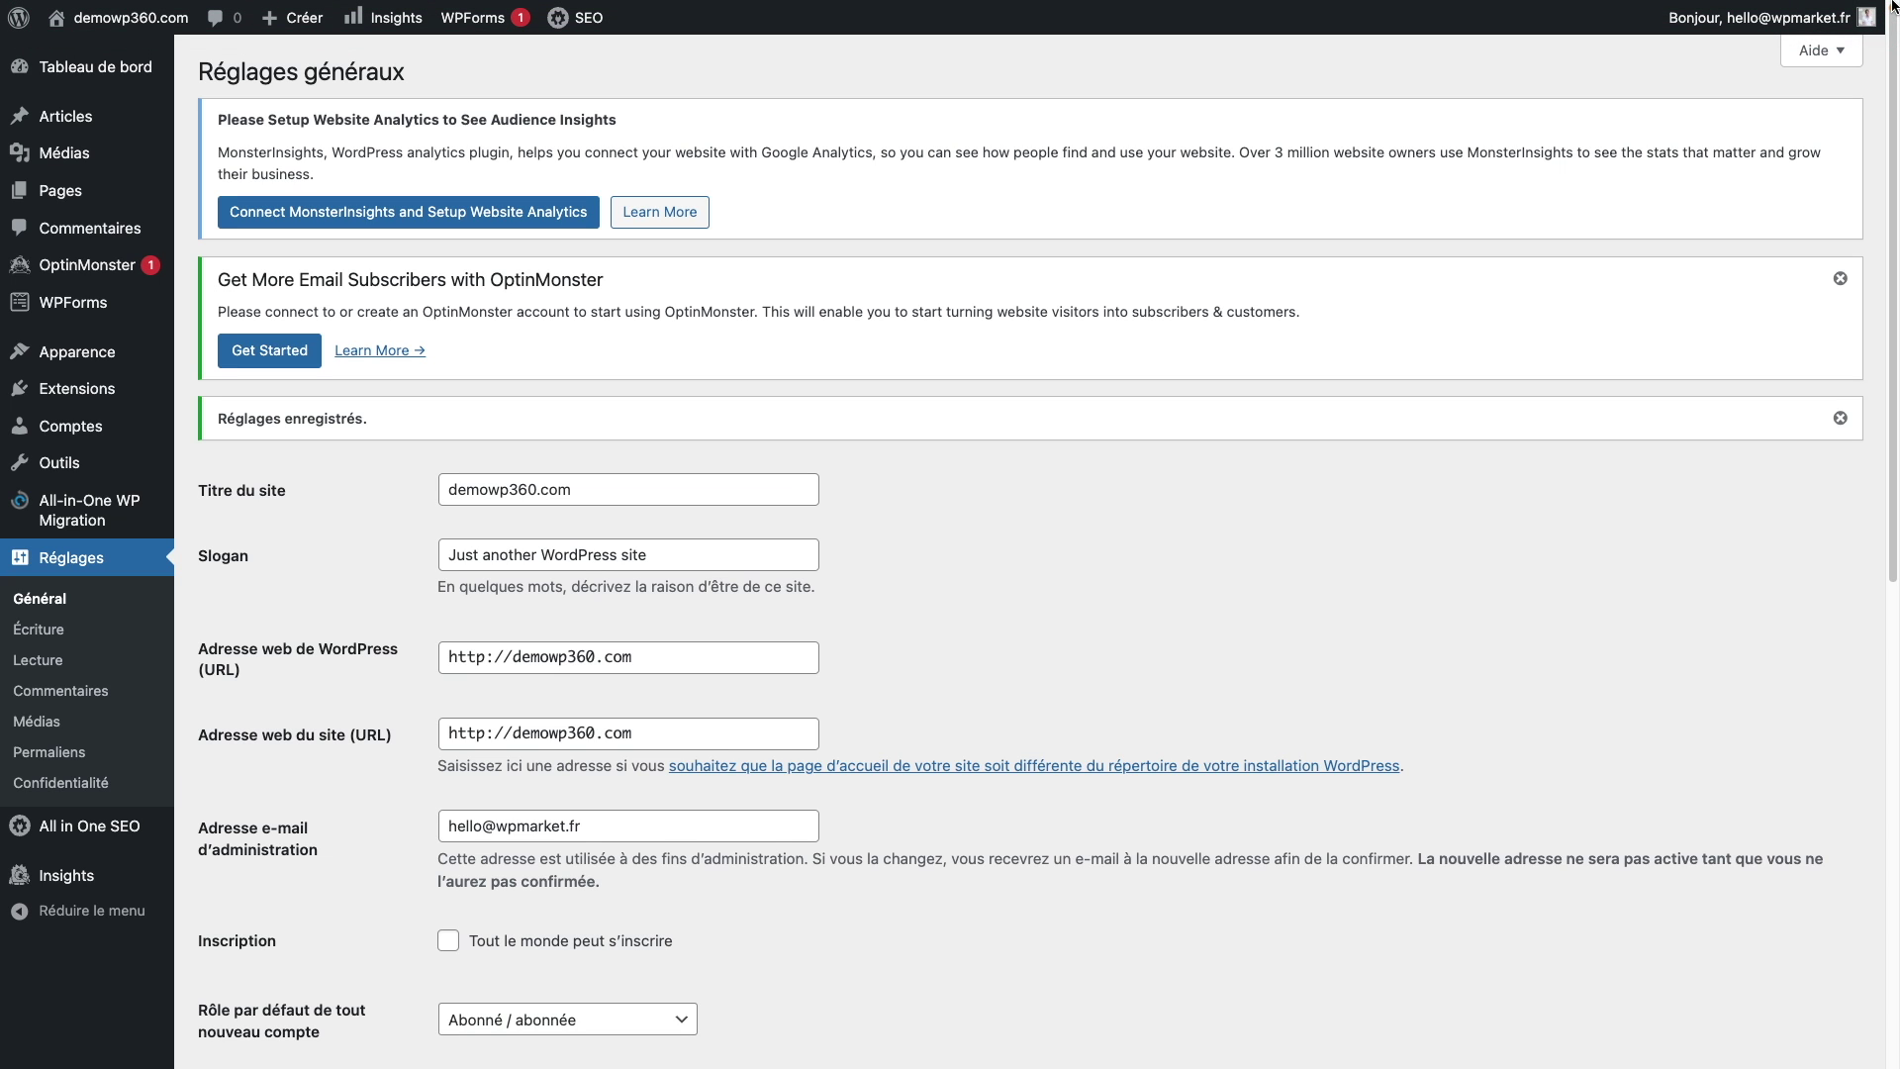
Step: On the dashboard, hide Brouillon rapide, AIOSEO Overview, Activité, D'un coup d'œil and État de santé du site
click(87, 83)
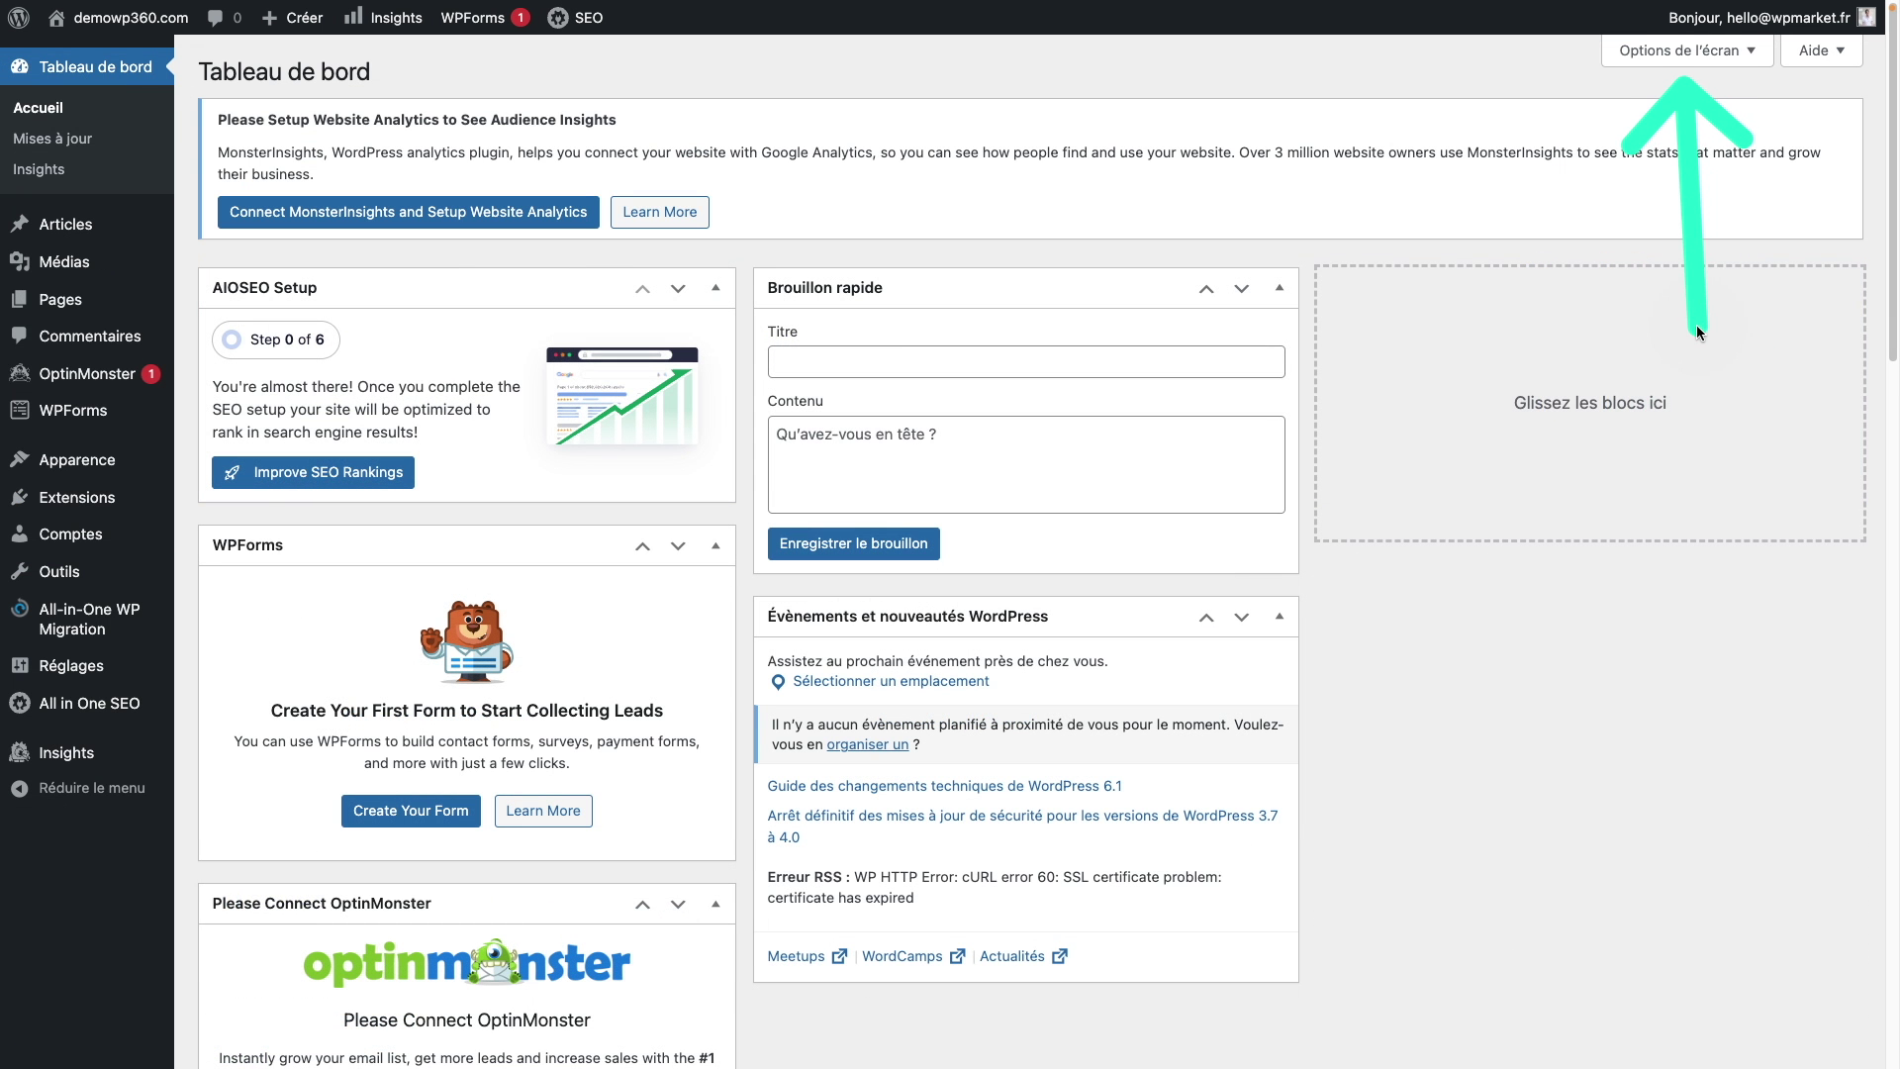
click(1685, 52)
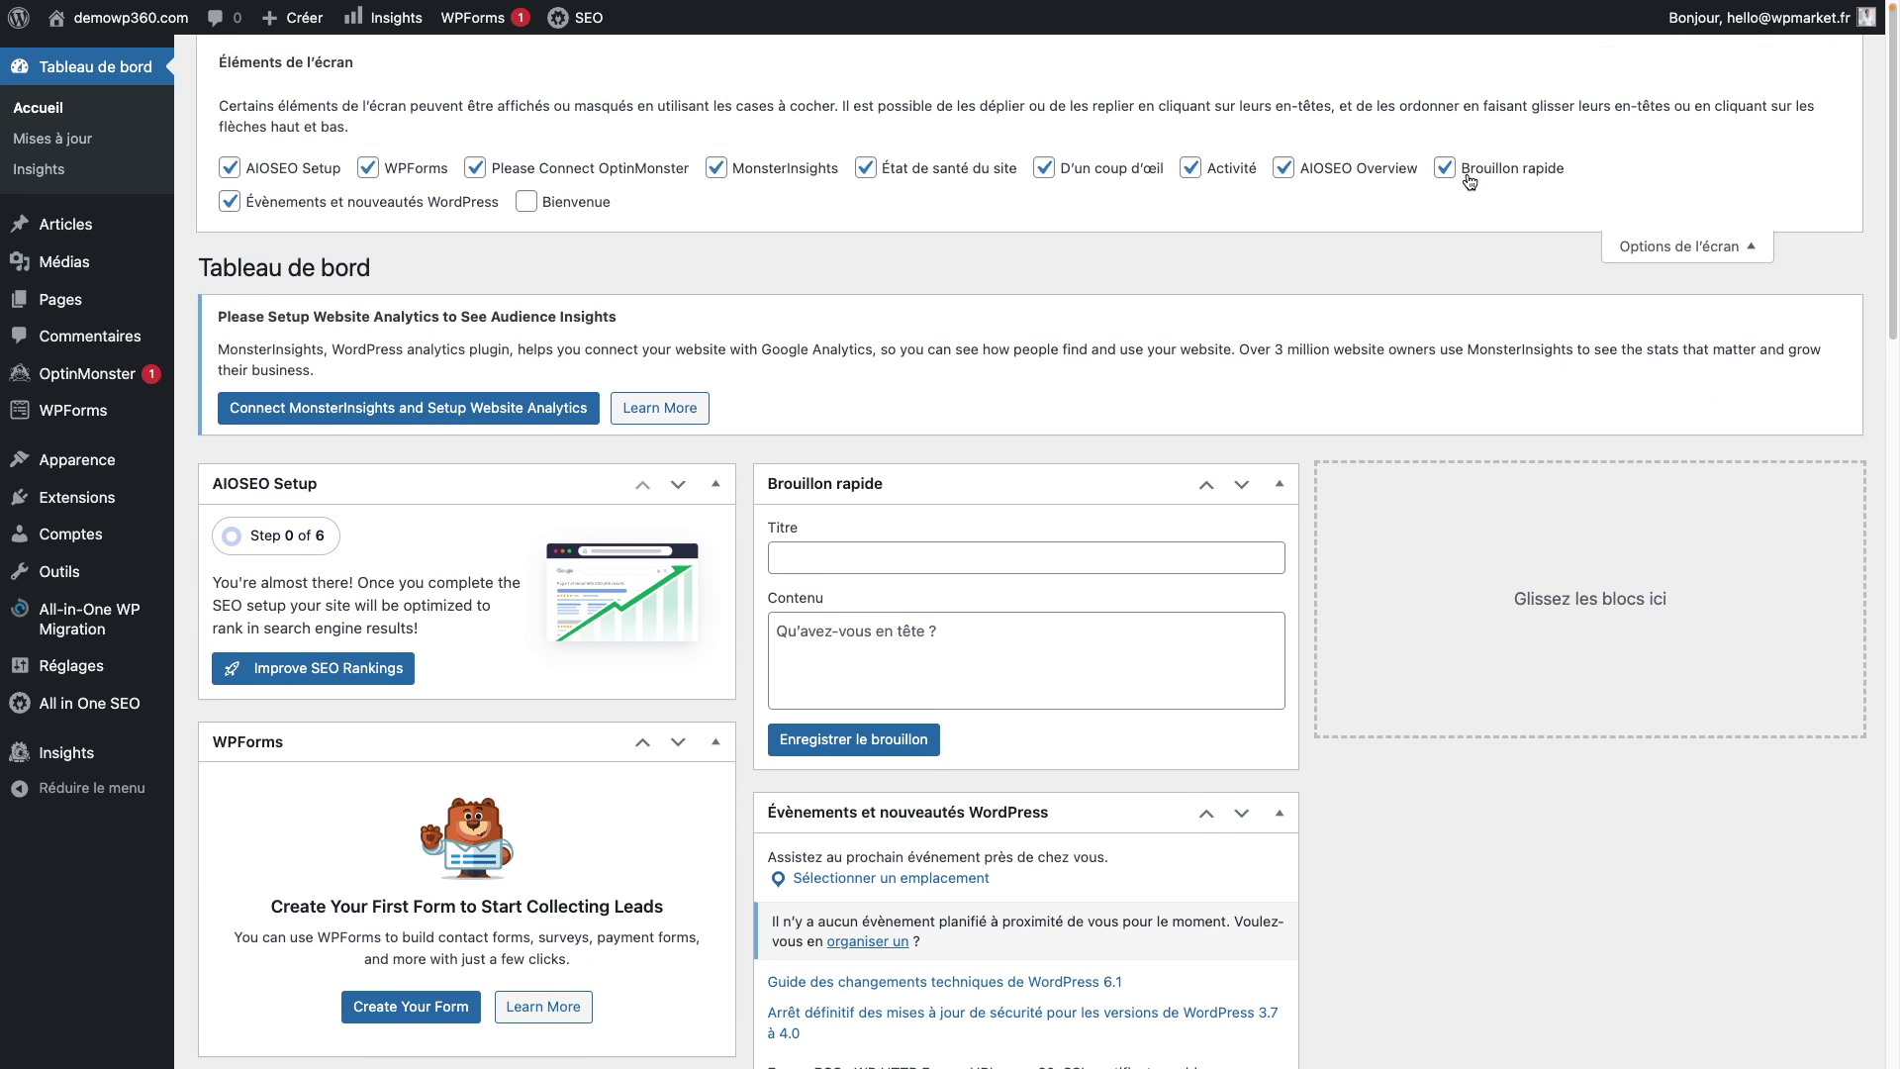
click(1446, 168)
click(1345, 176)
click(1164, 184)
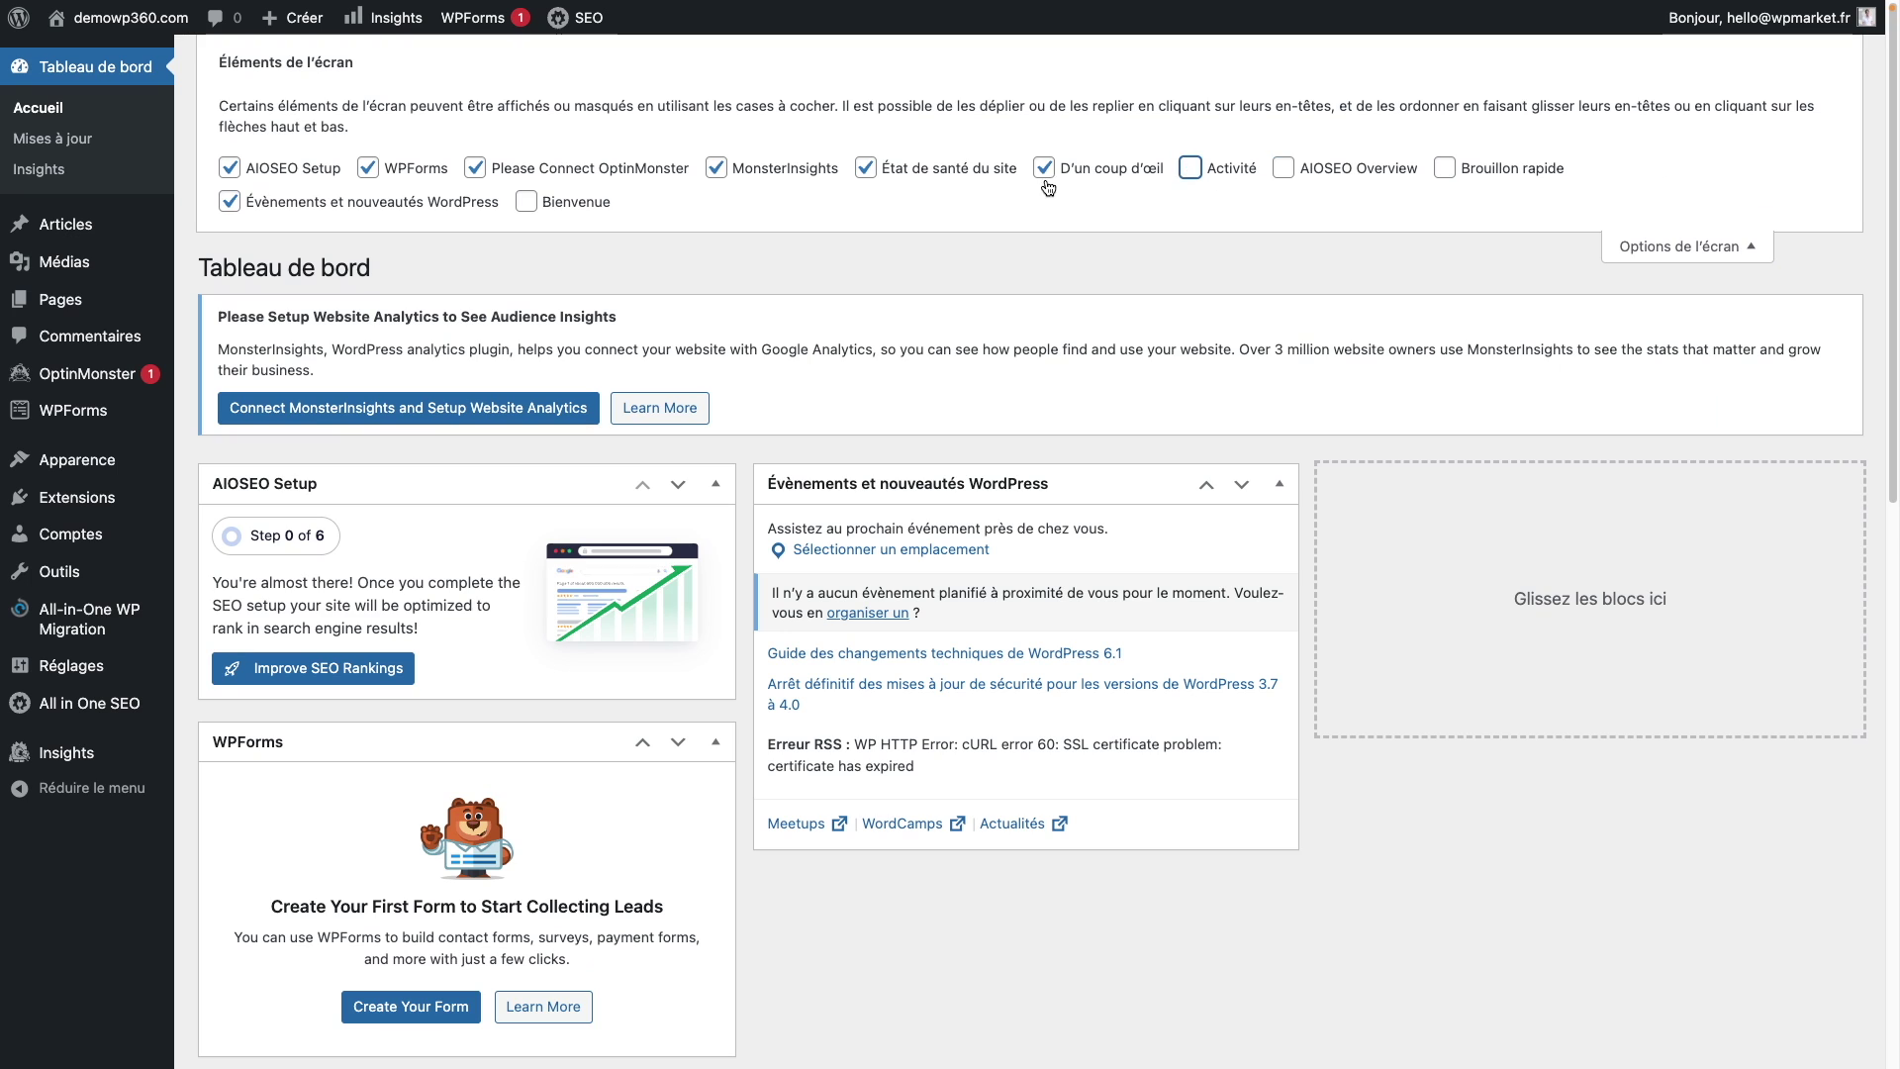
click(1049, 184)
click(888, 184)
Step: Hide the MonsterInsights, OptinMonster, WPForms, AIOSEO Setup and Évènements et nouveautés WordPress widgets
click(759, 179)
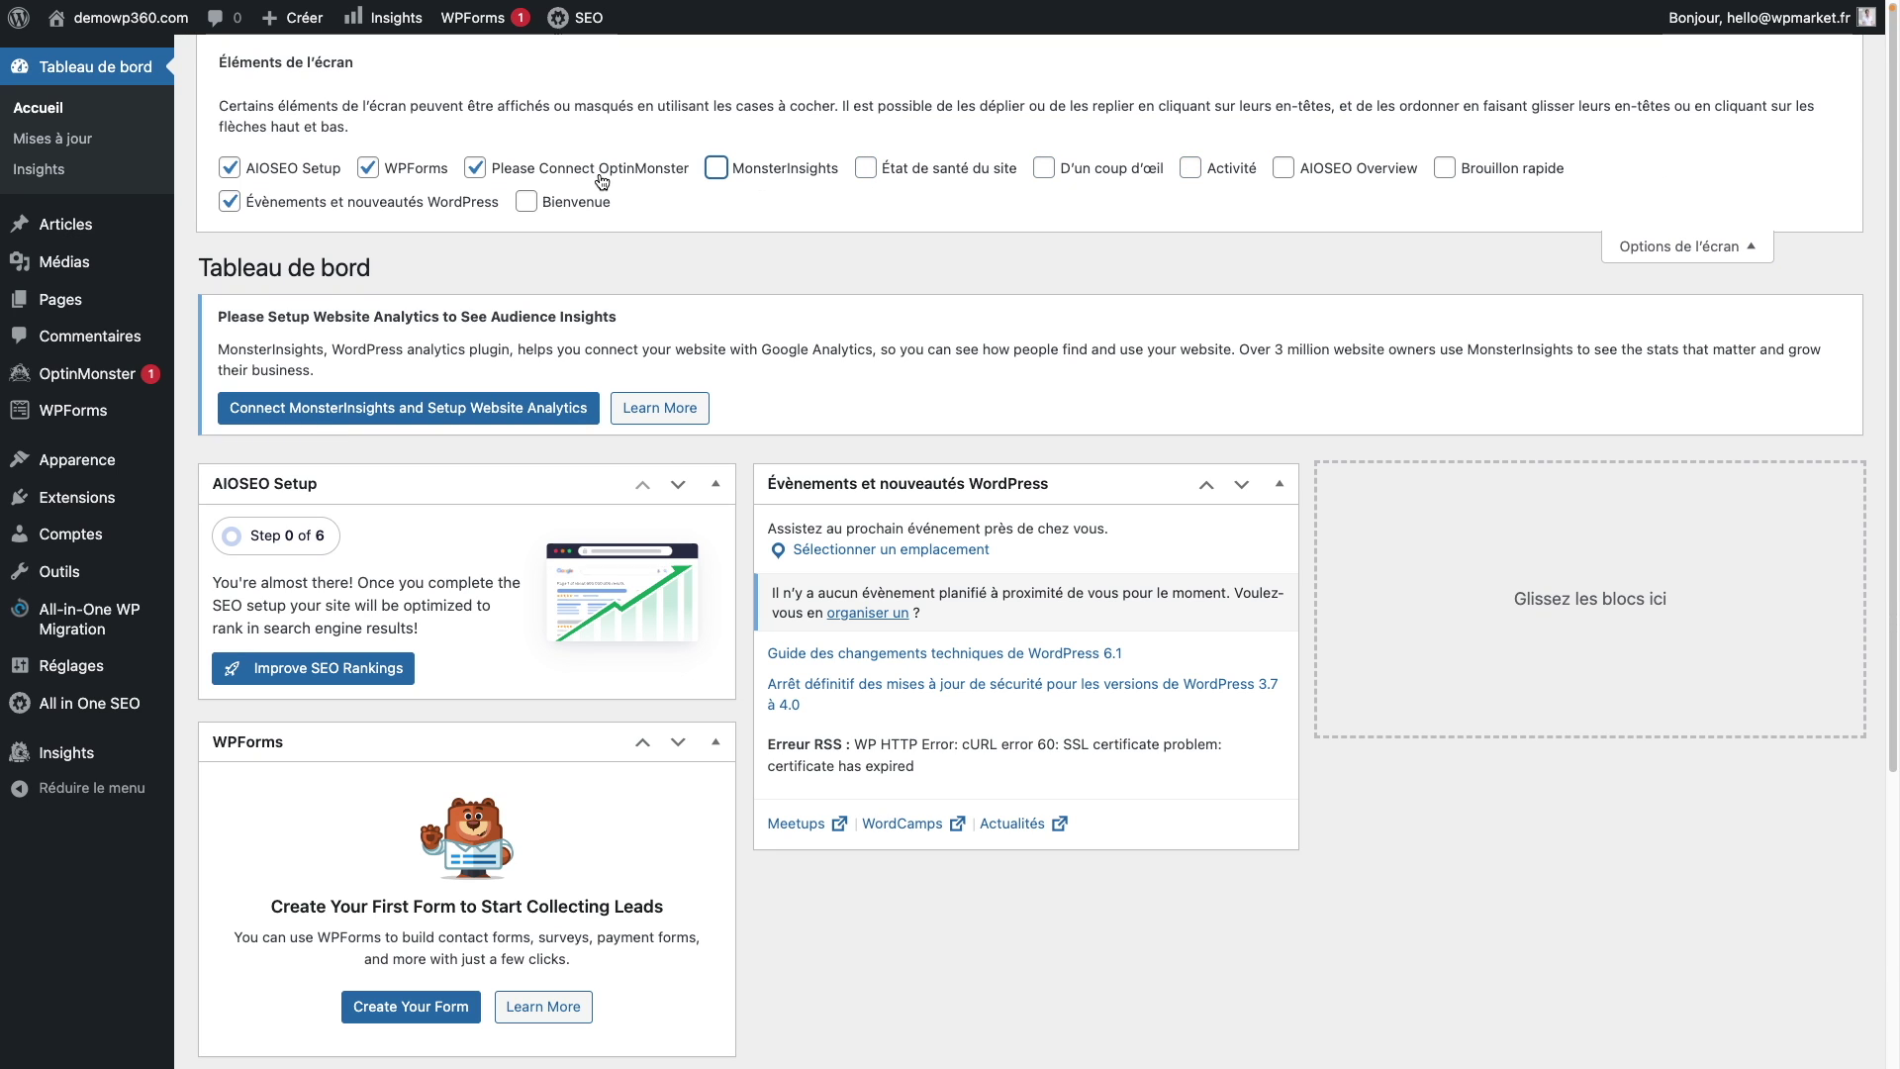
click(599, 178)
click(401, 180)
click(296, 185)
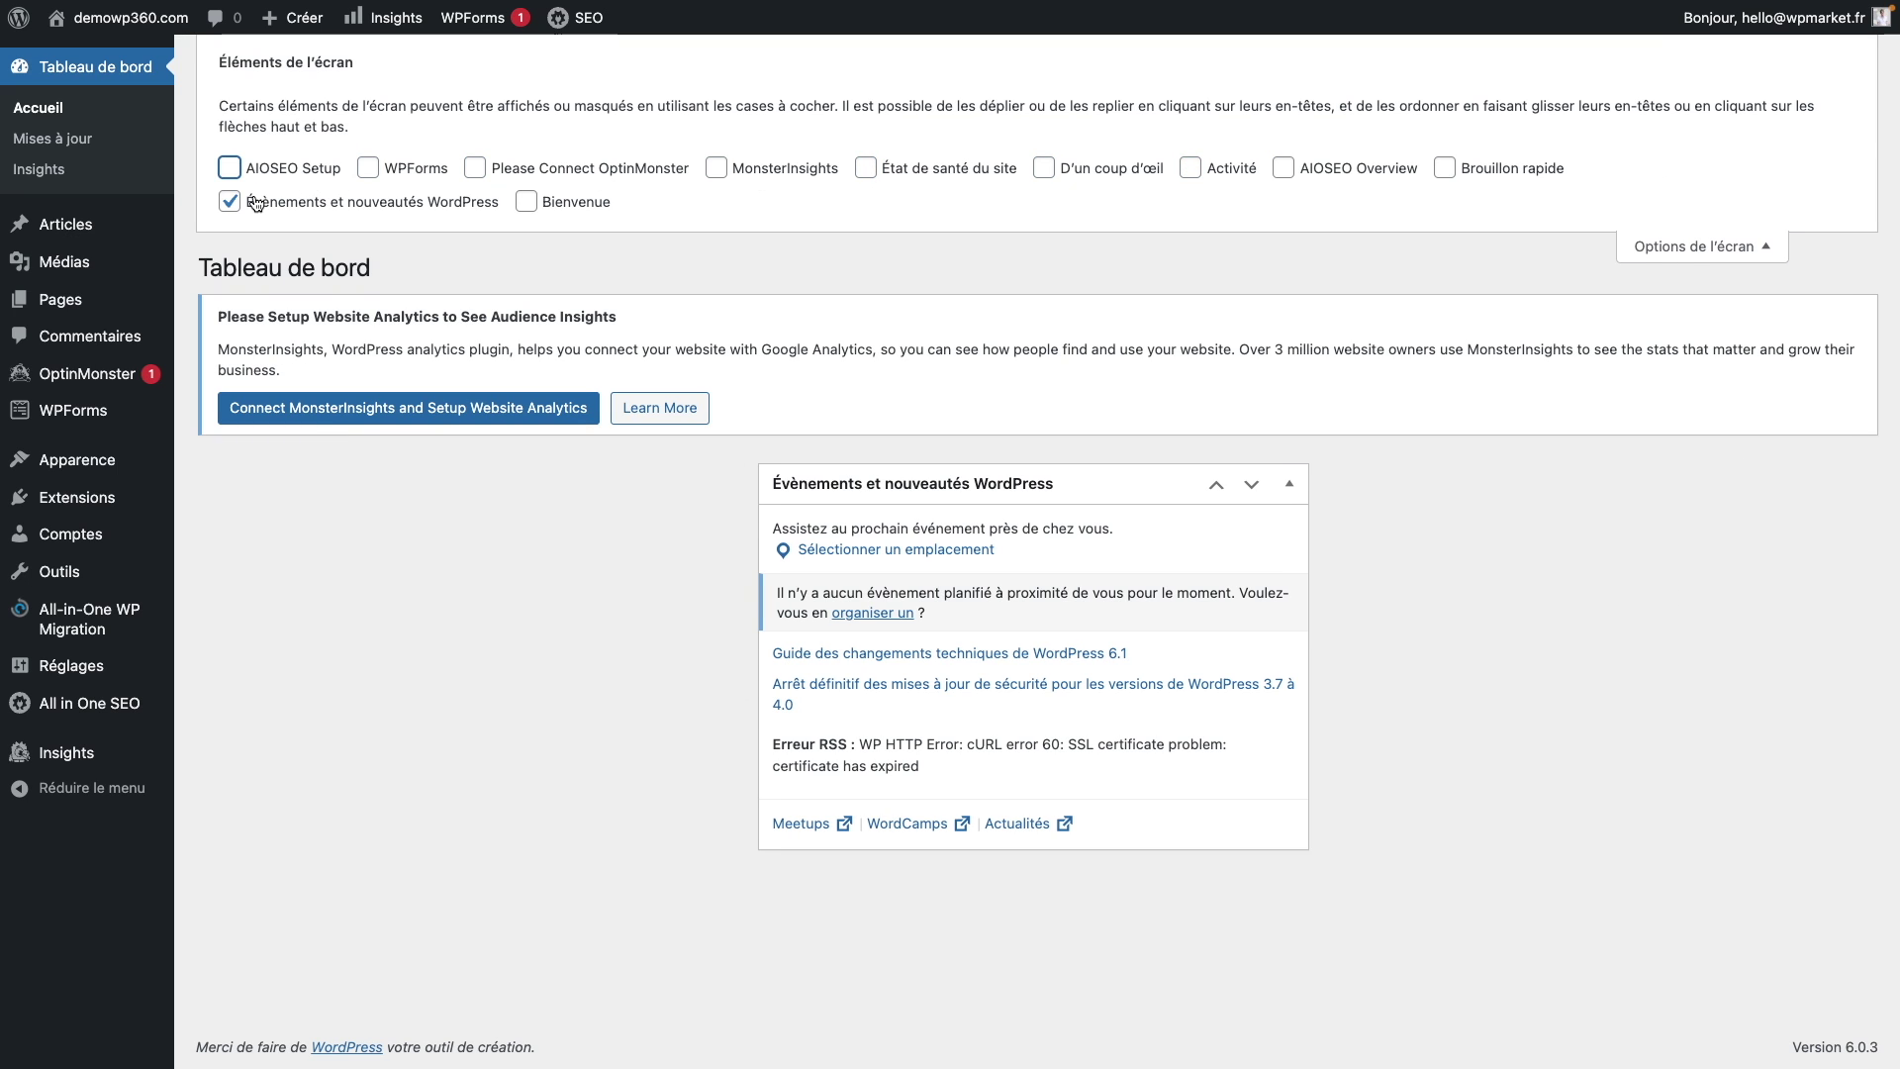
click(255, 202)
click(1768, 249)
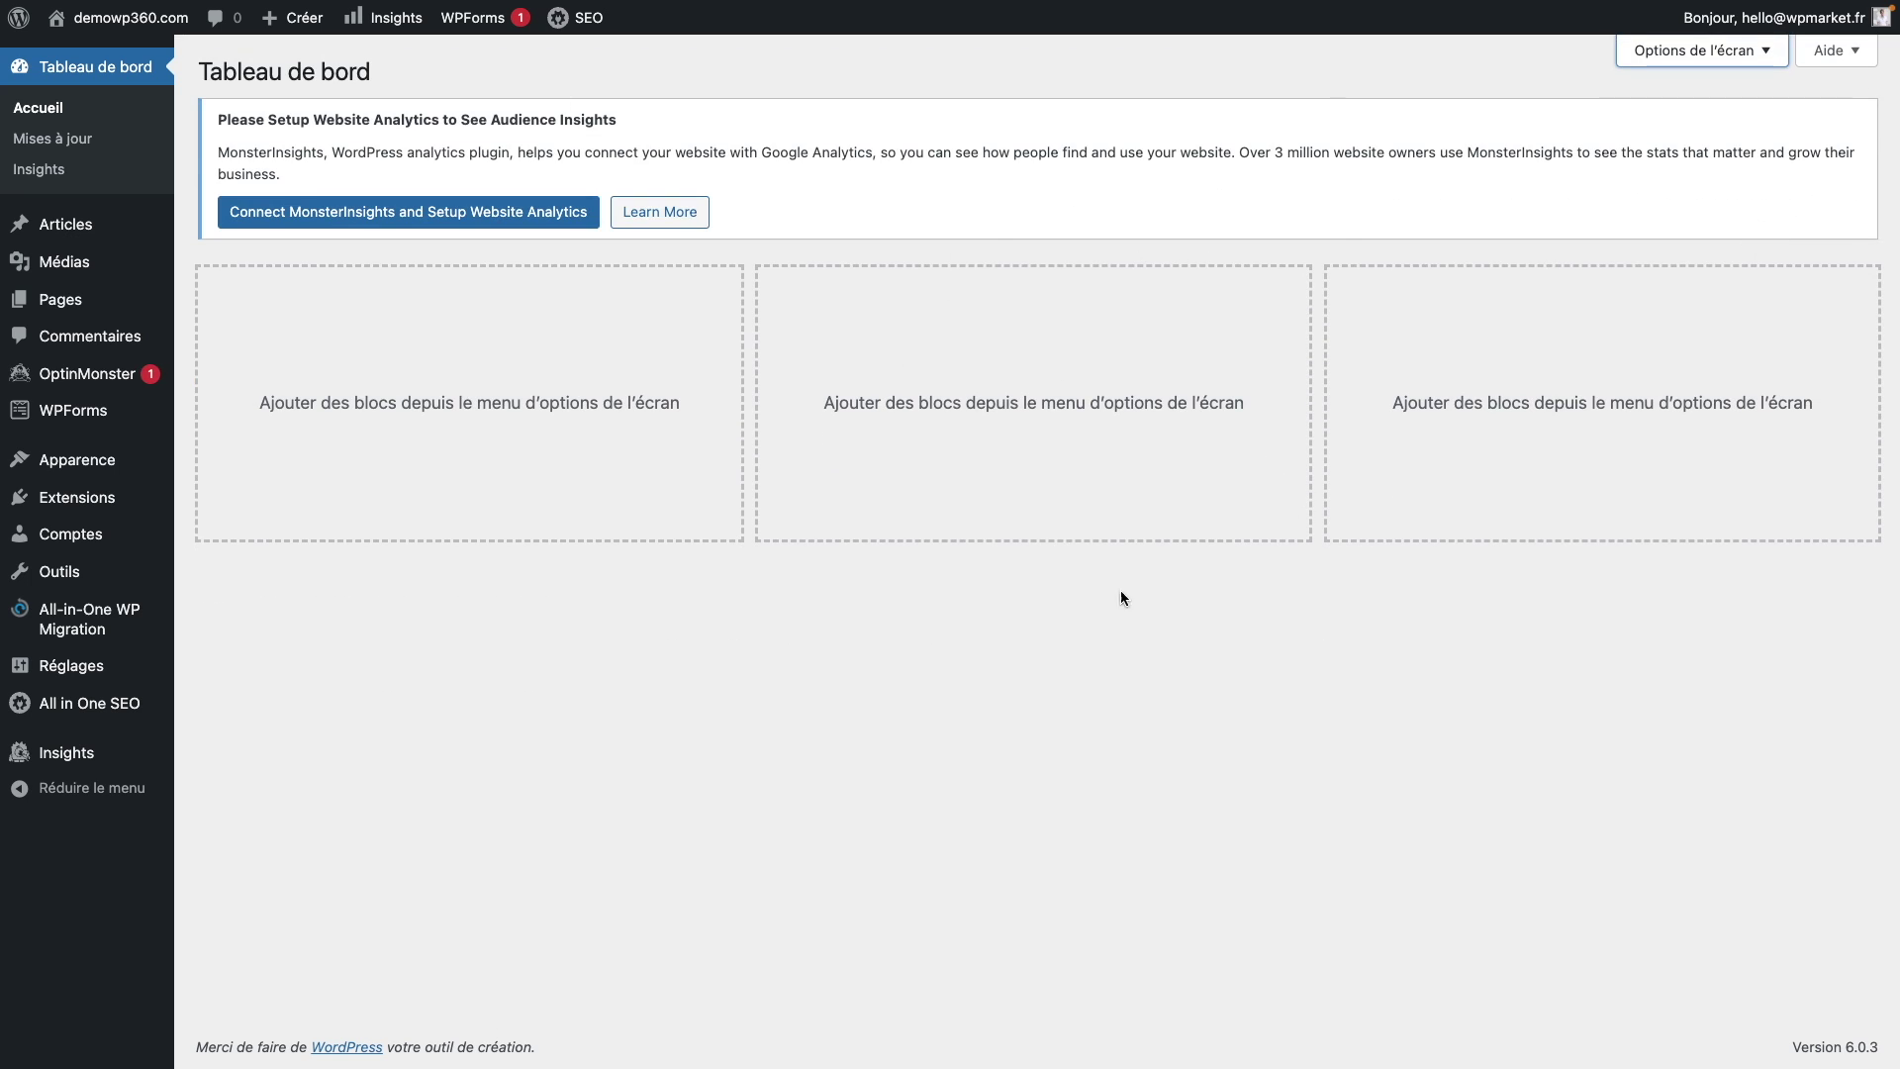
click(84, 148)
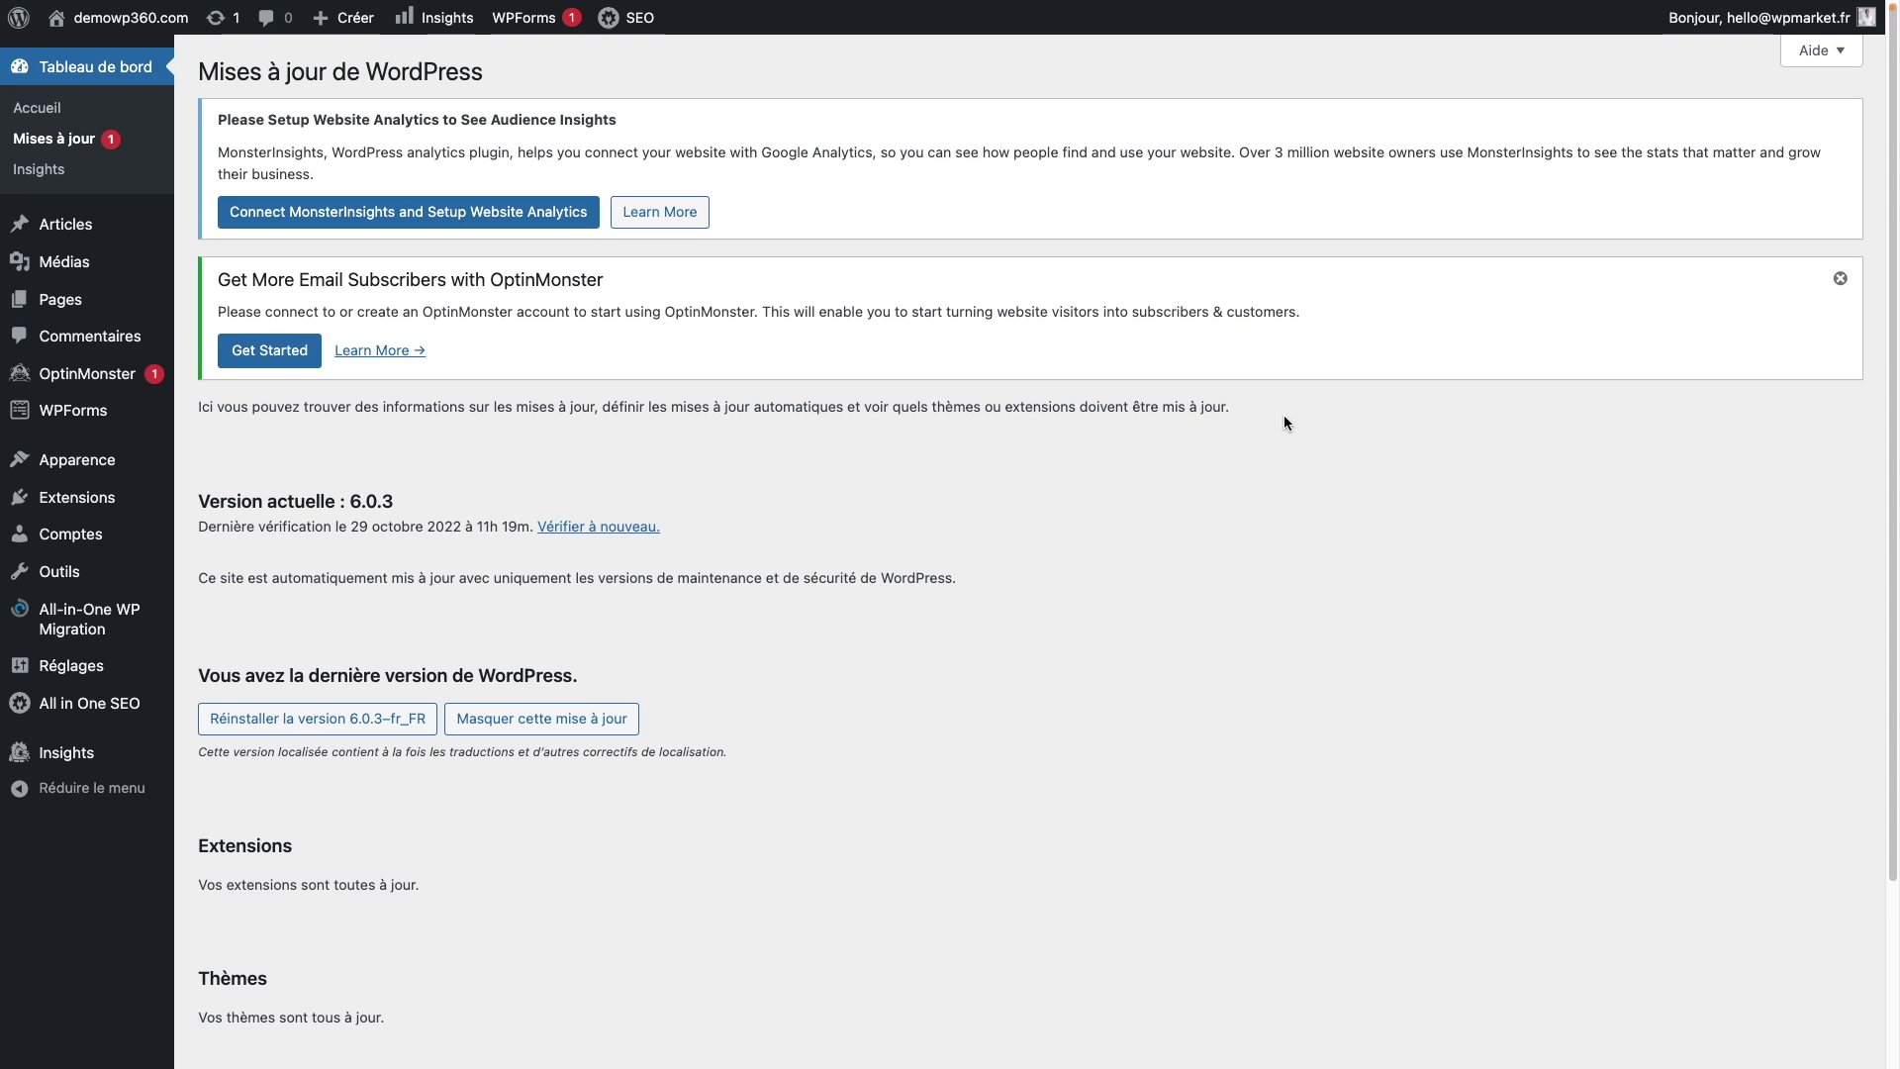
Step: Dismiss the OptinMonster email subscribers notice on the Updates page, then go to the posts list
click(1839, 281)
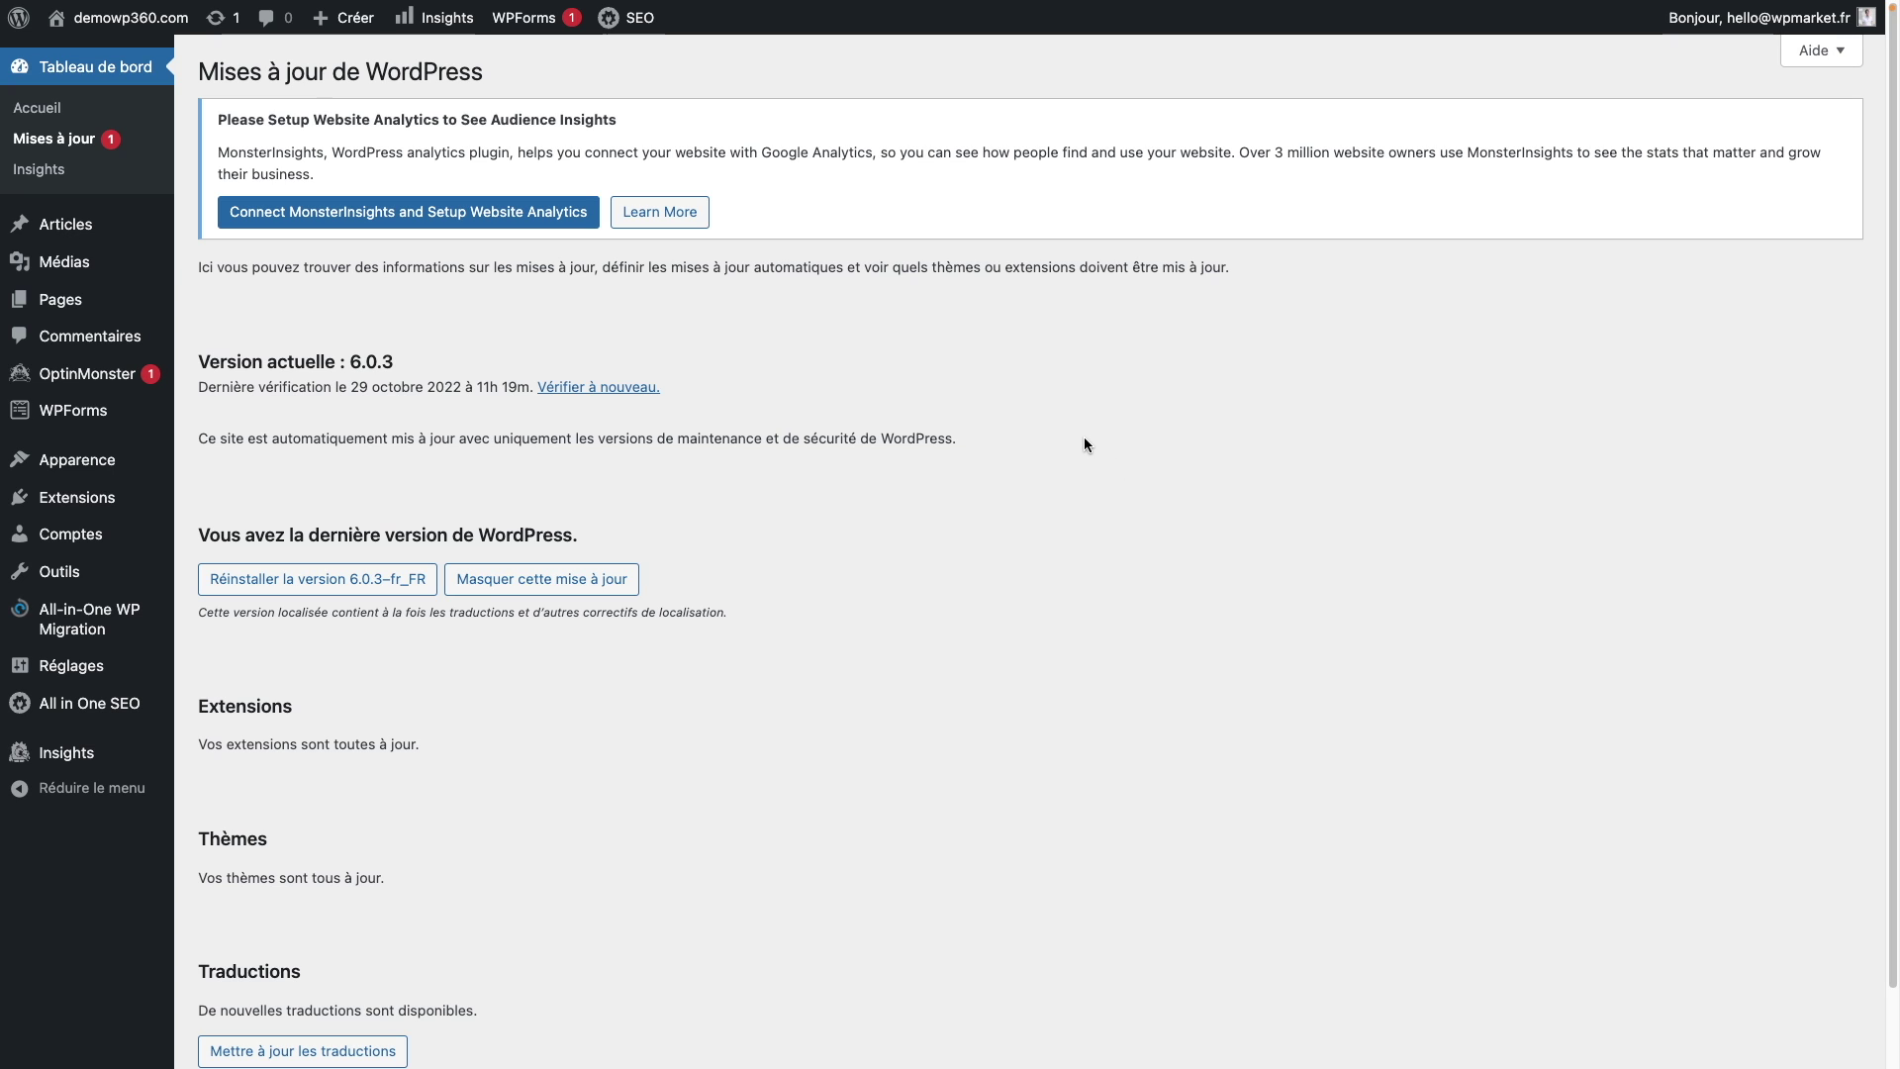
mouse_move(103, 234)
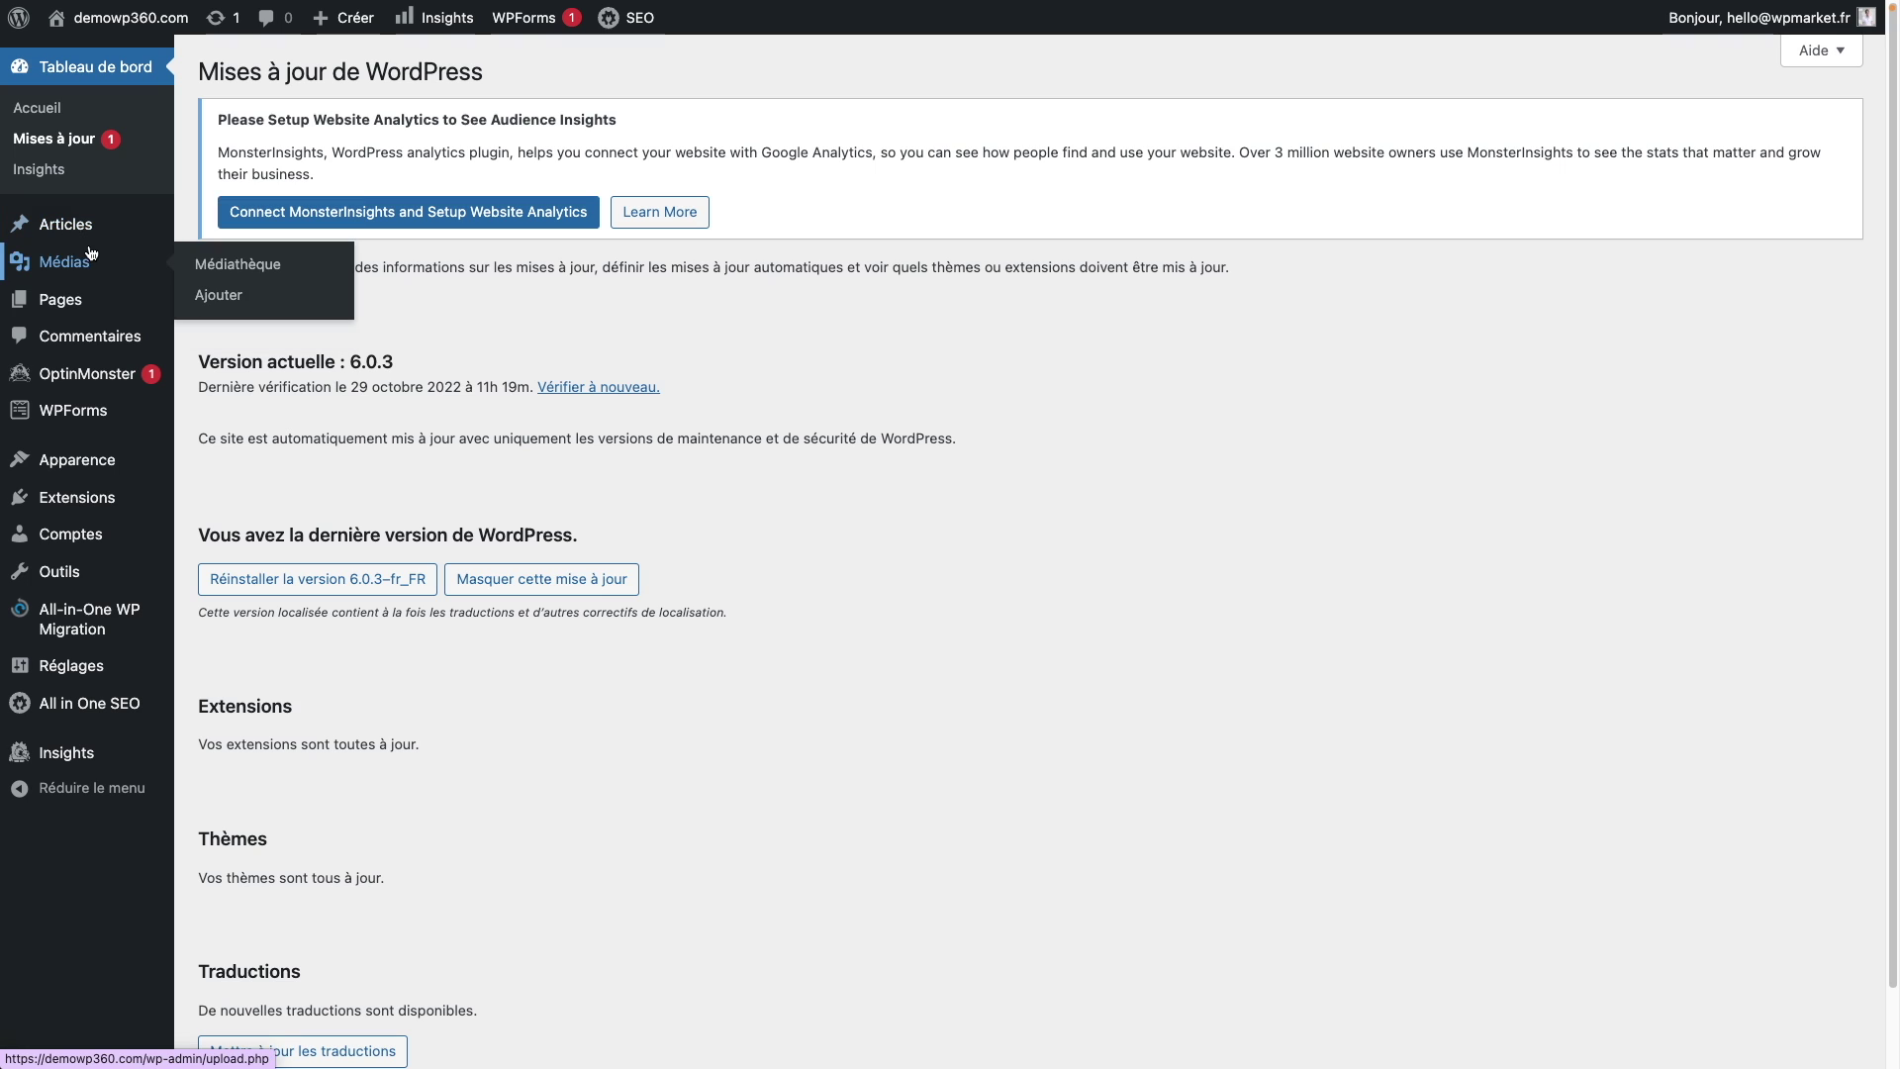
mouse_move(99, 313)
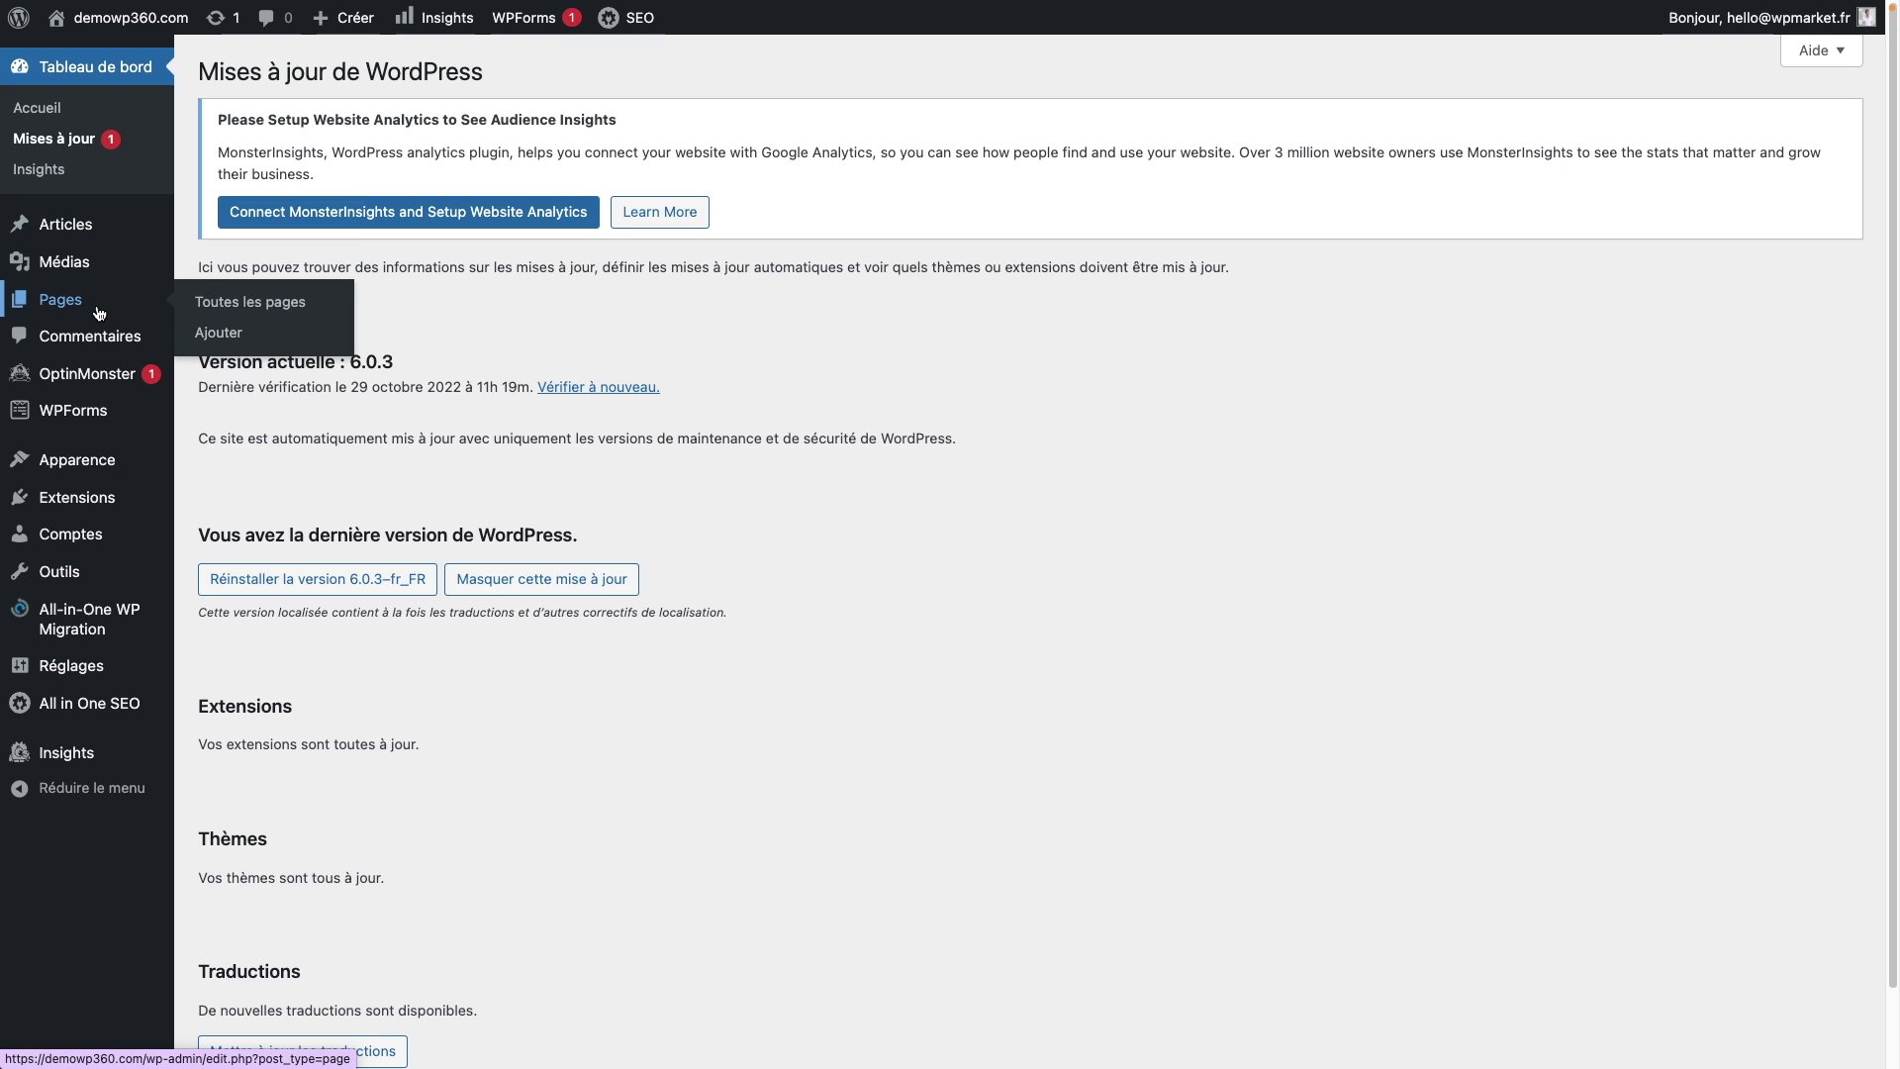
click(99, 239)
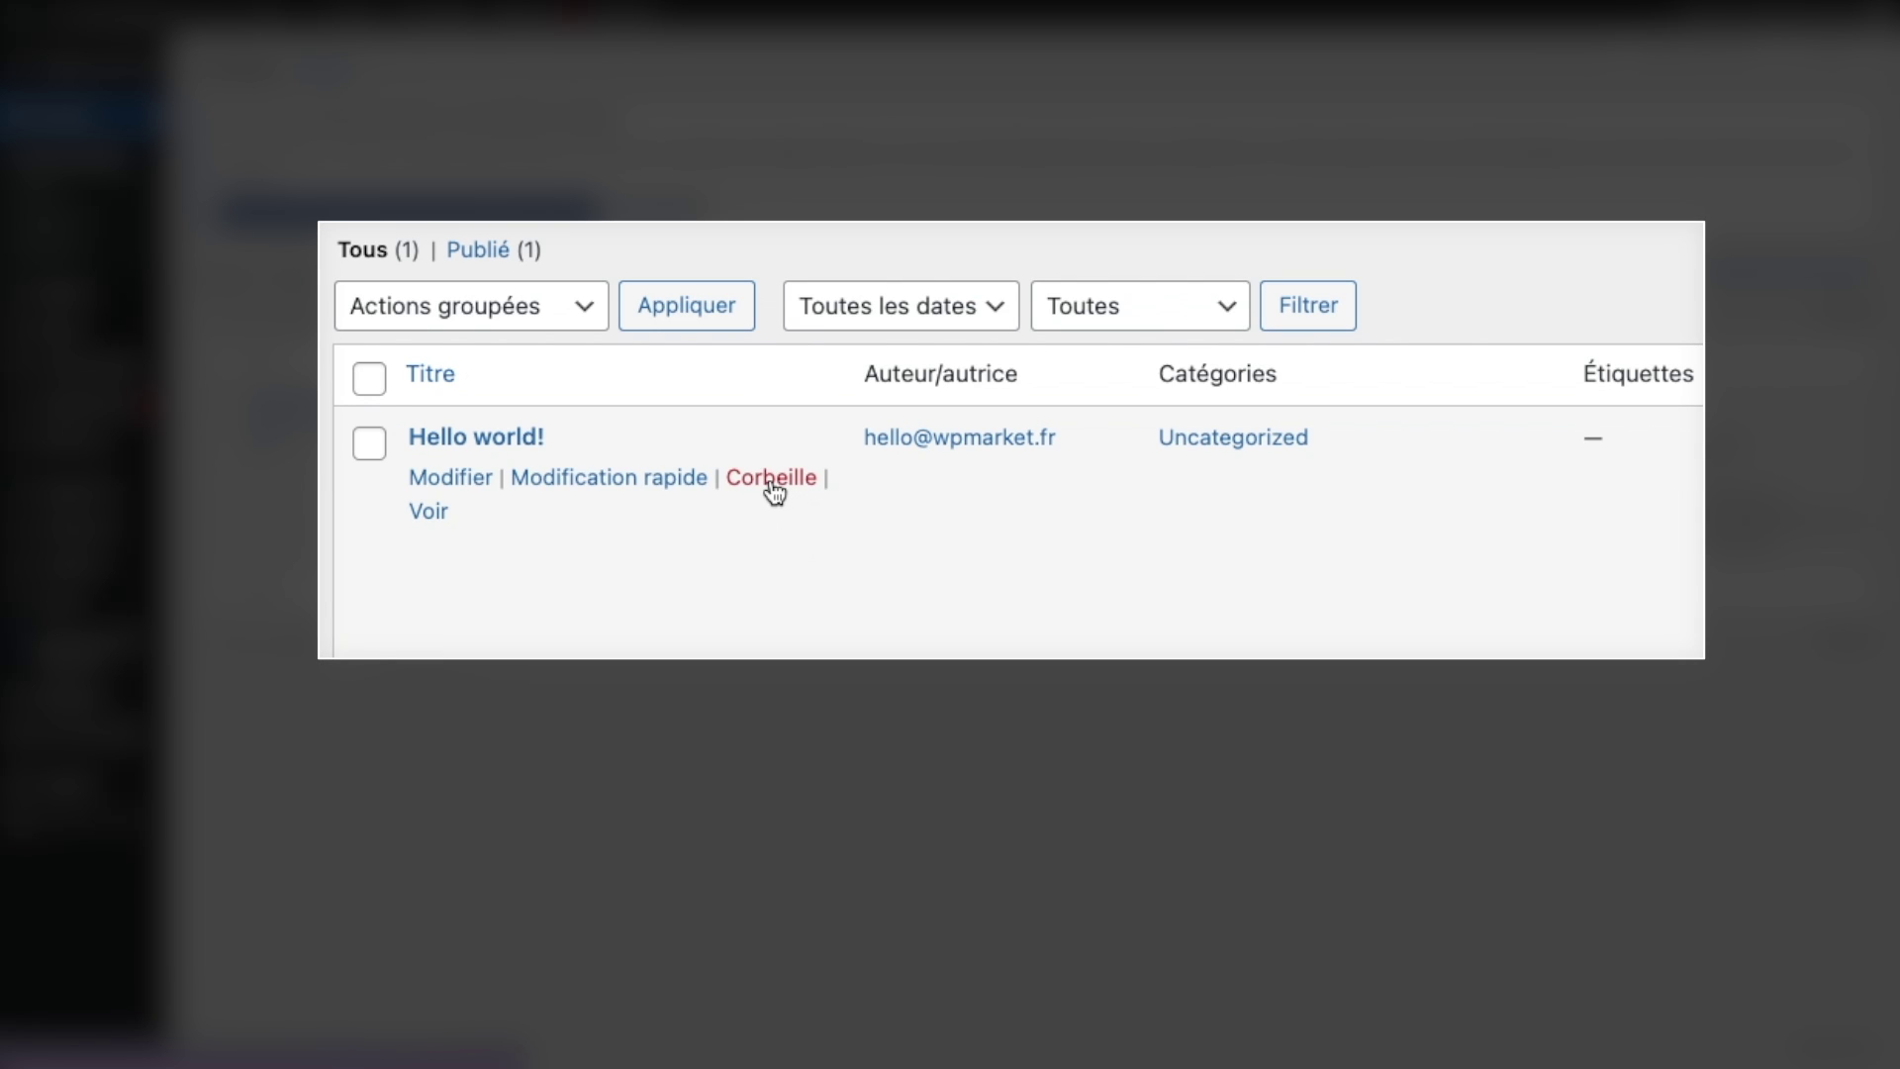
Step: Trash the Hello world! post and delete it permanently from the Corbeille view
click(772, 479)
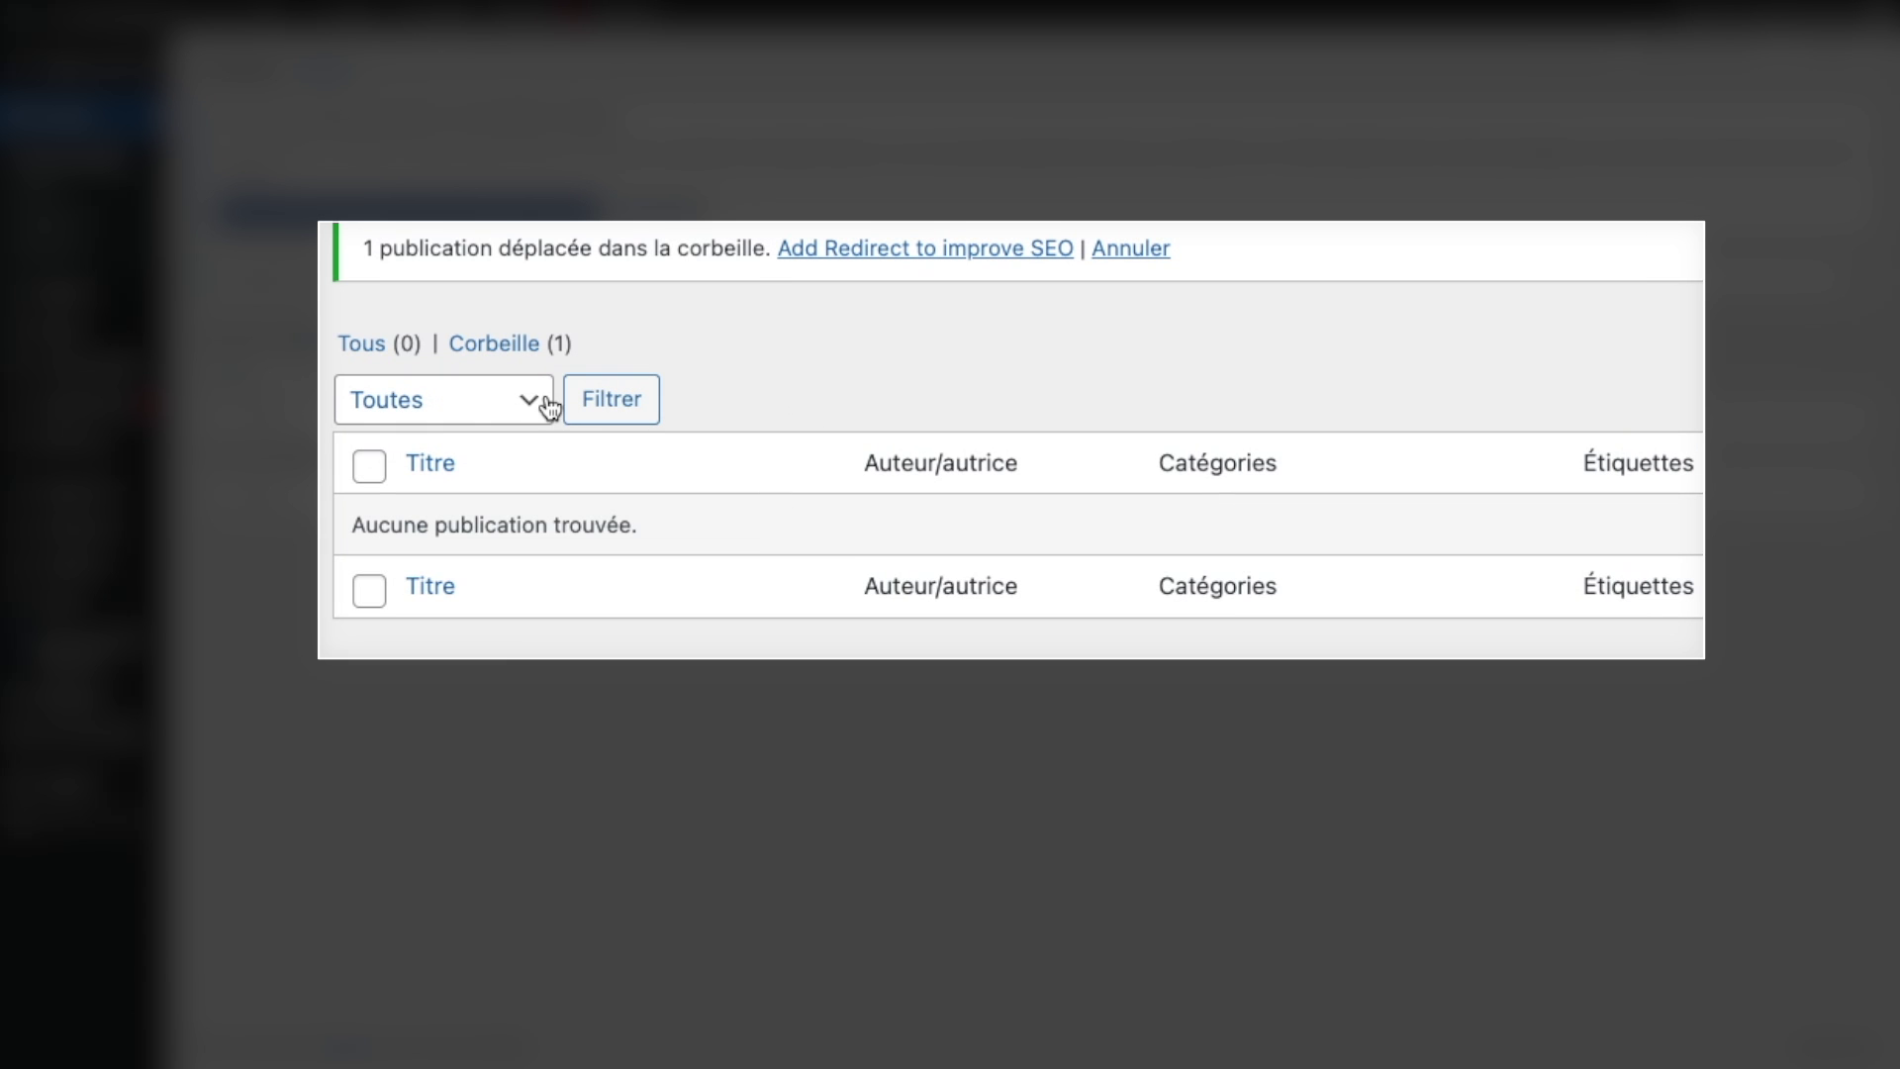
click(514, 345)
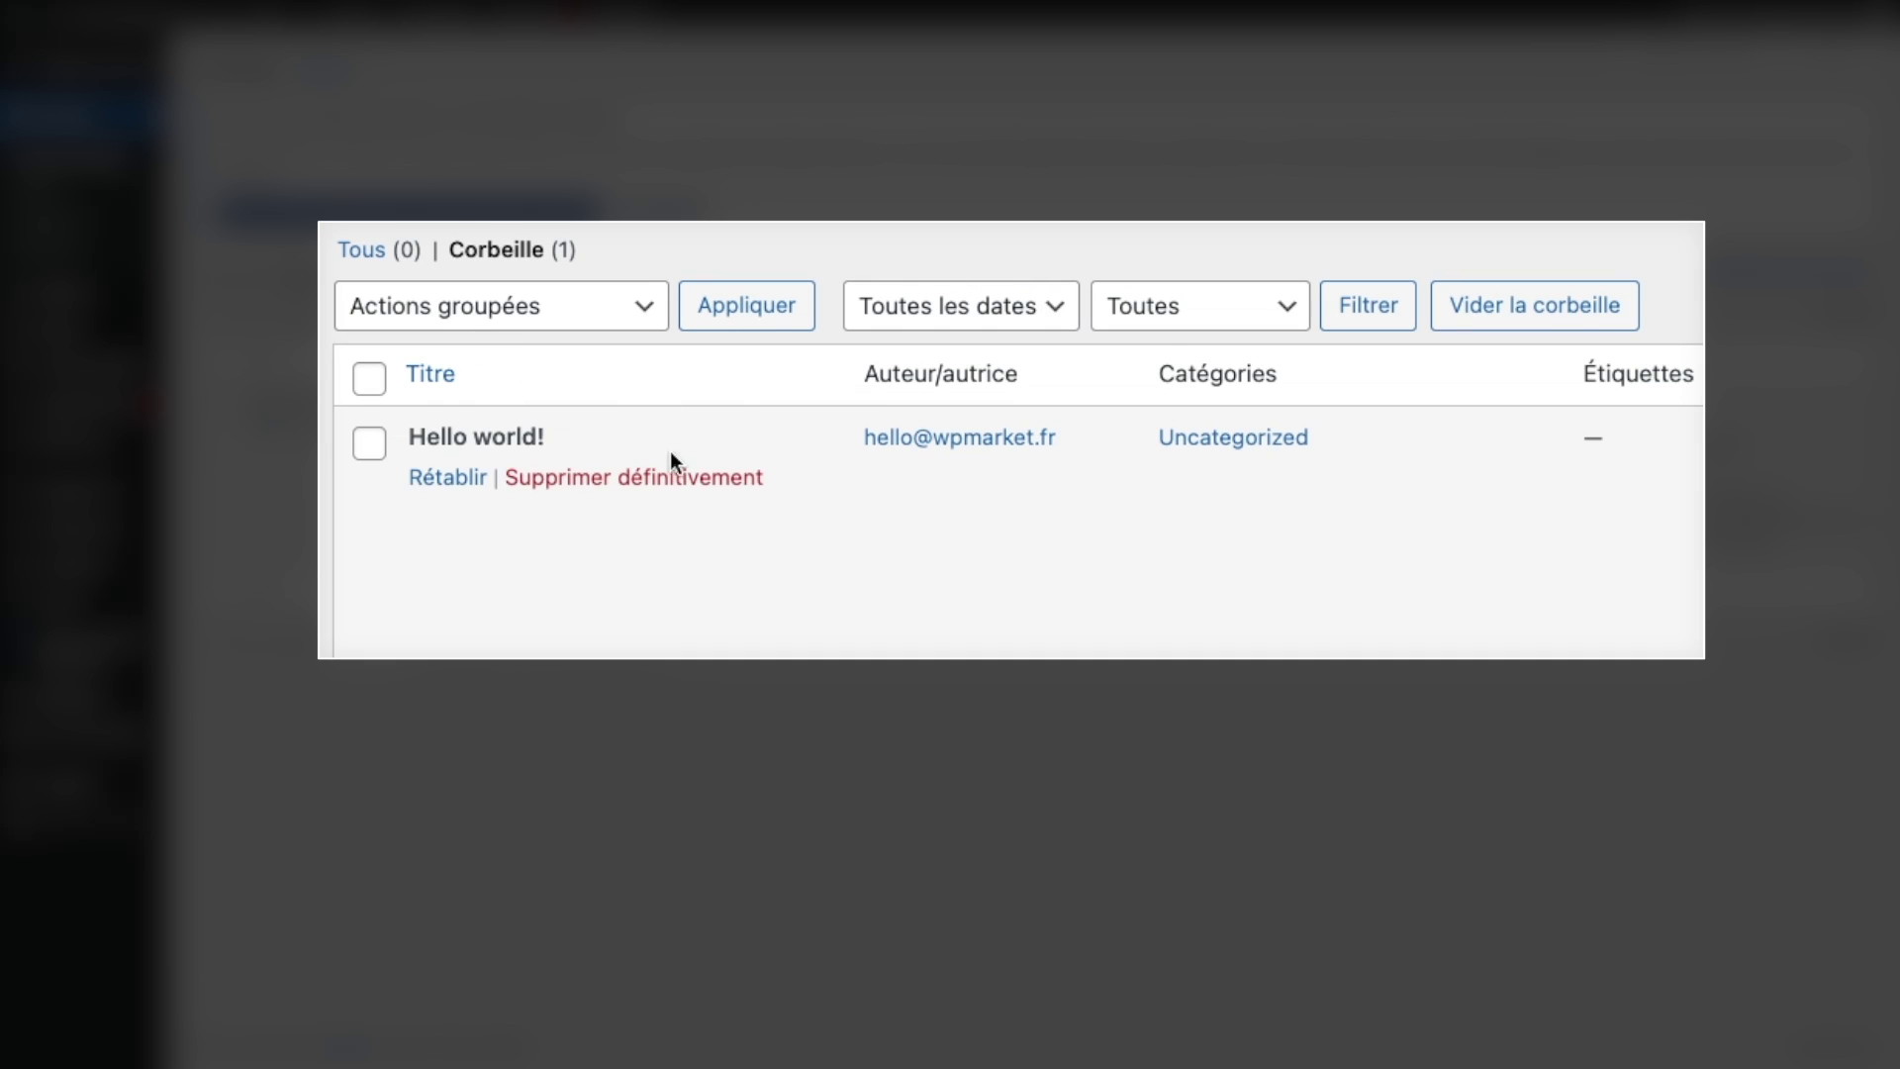
click(678, 478)
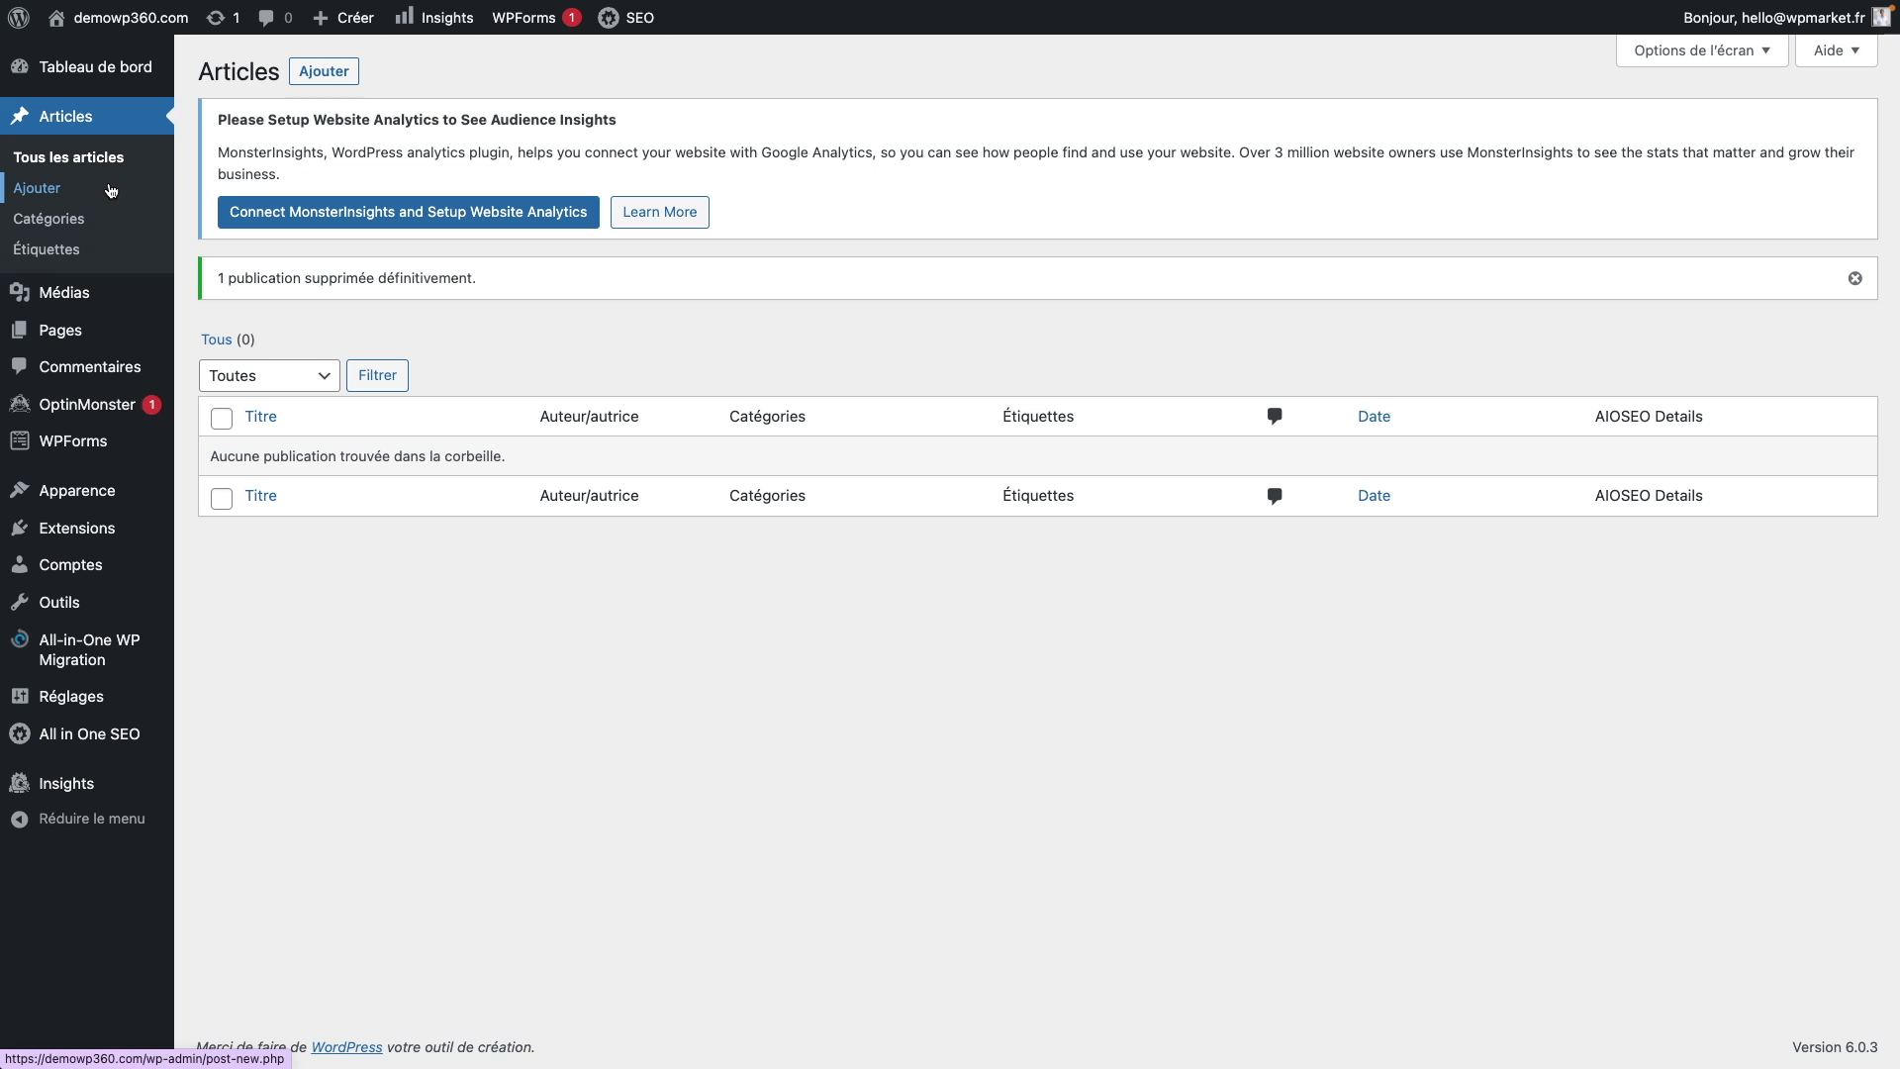
click(119, 292)
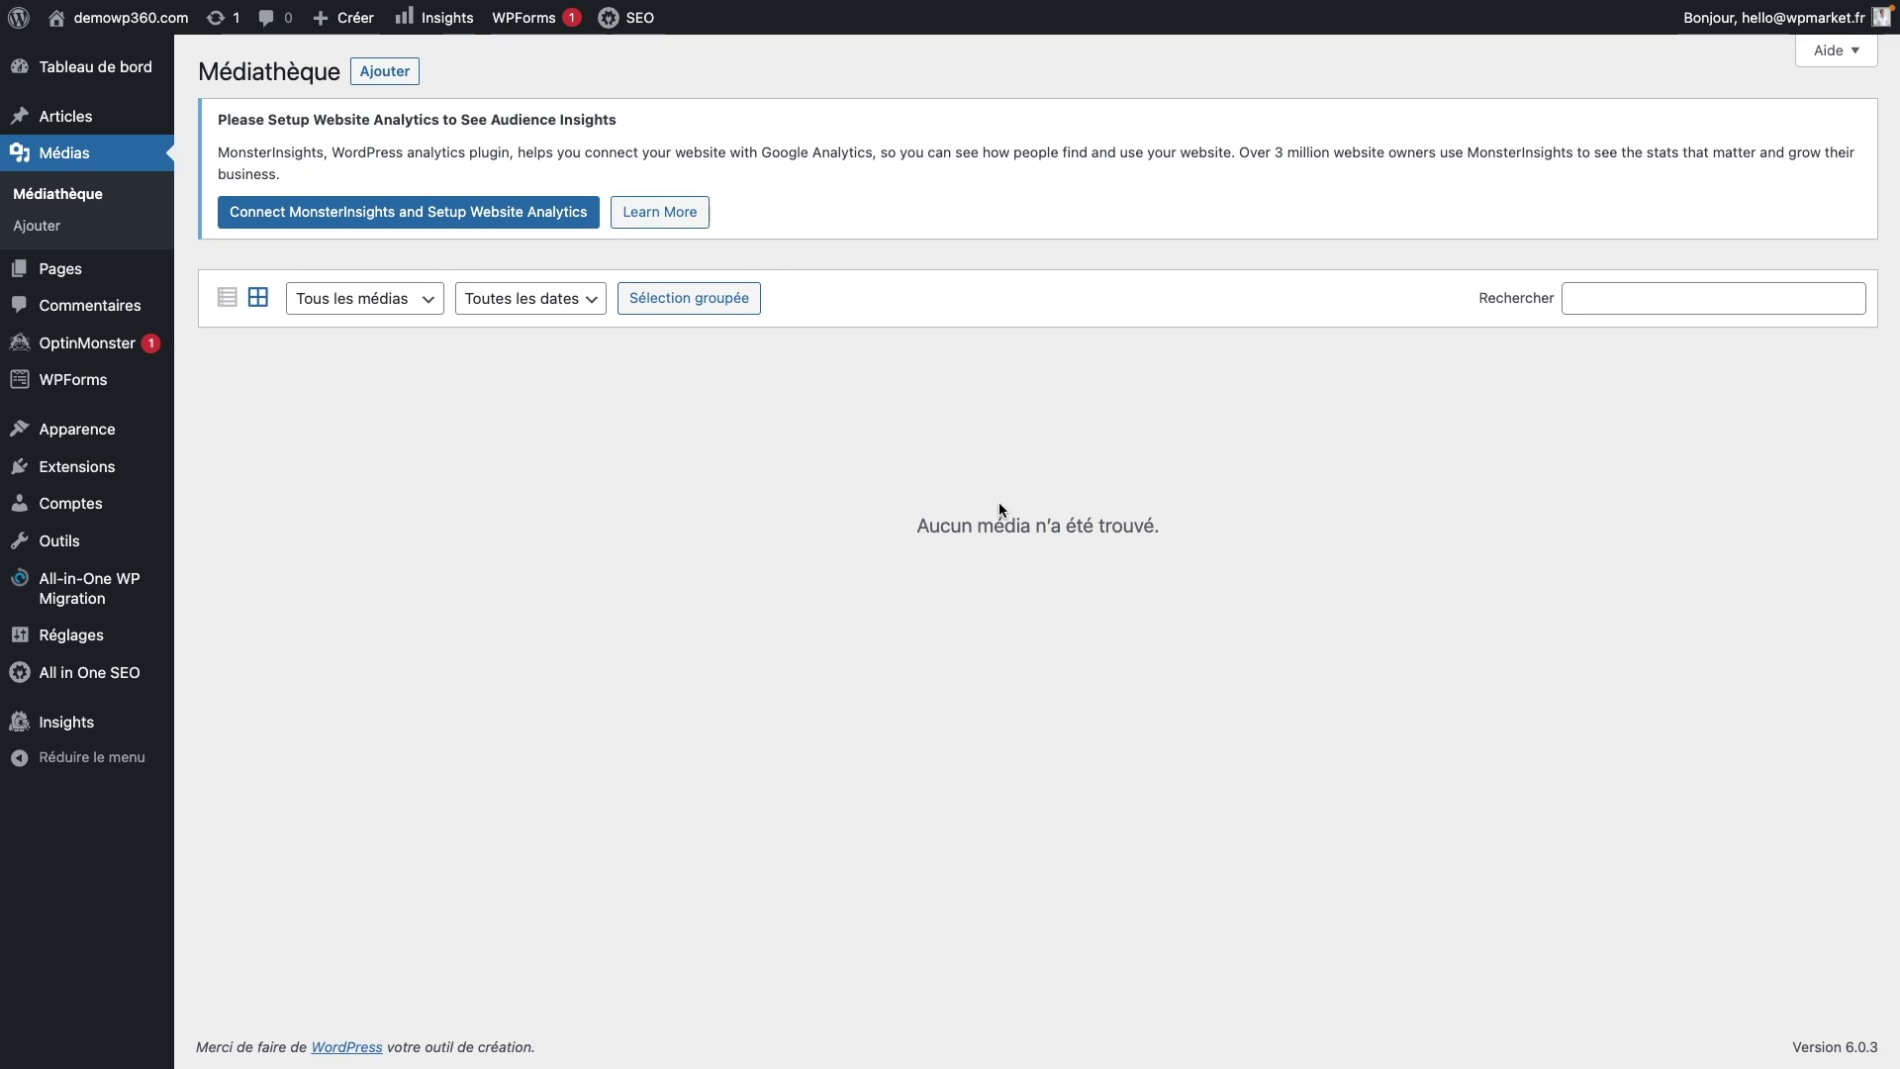
Step: Move both default pages, Privacy Policy and Sample Page, to the trash with a bulk action
click(109, 279)
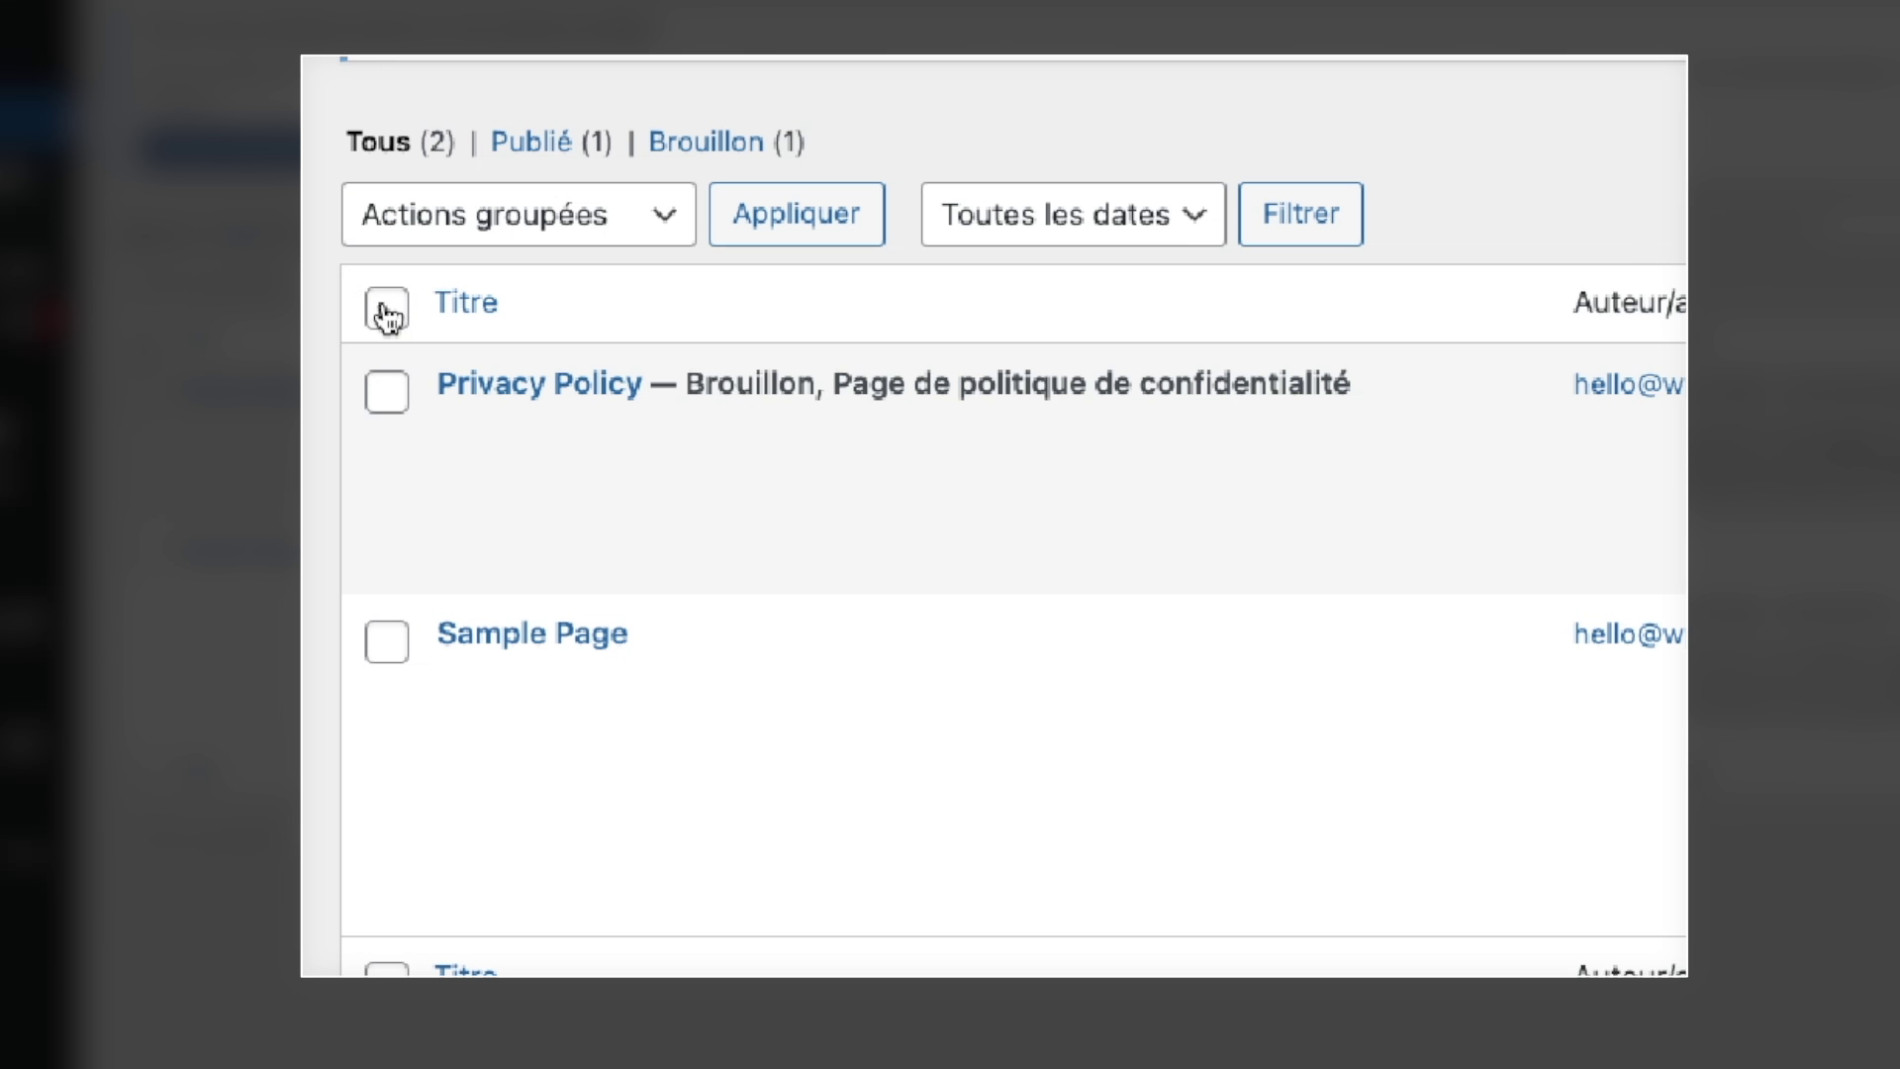
click(145, 343)
click(555, 214)
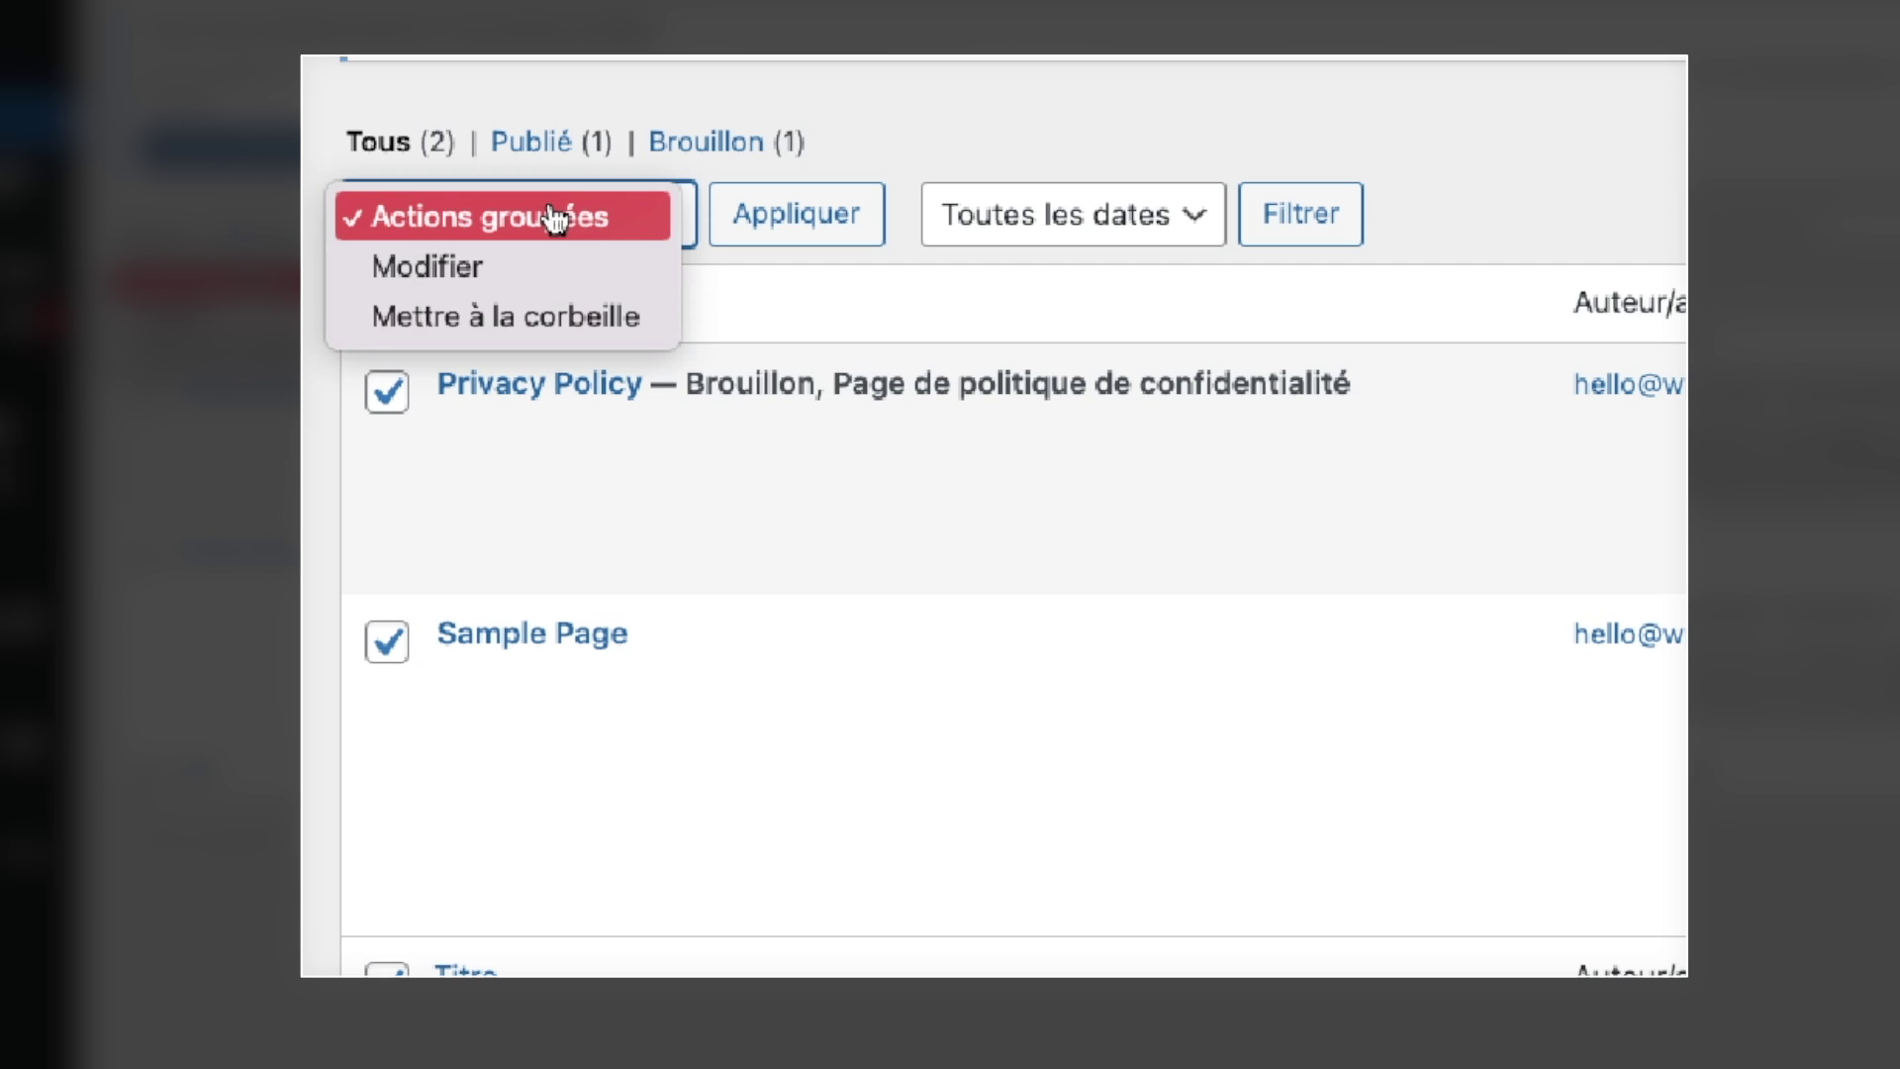
click(531, 316)
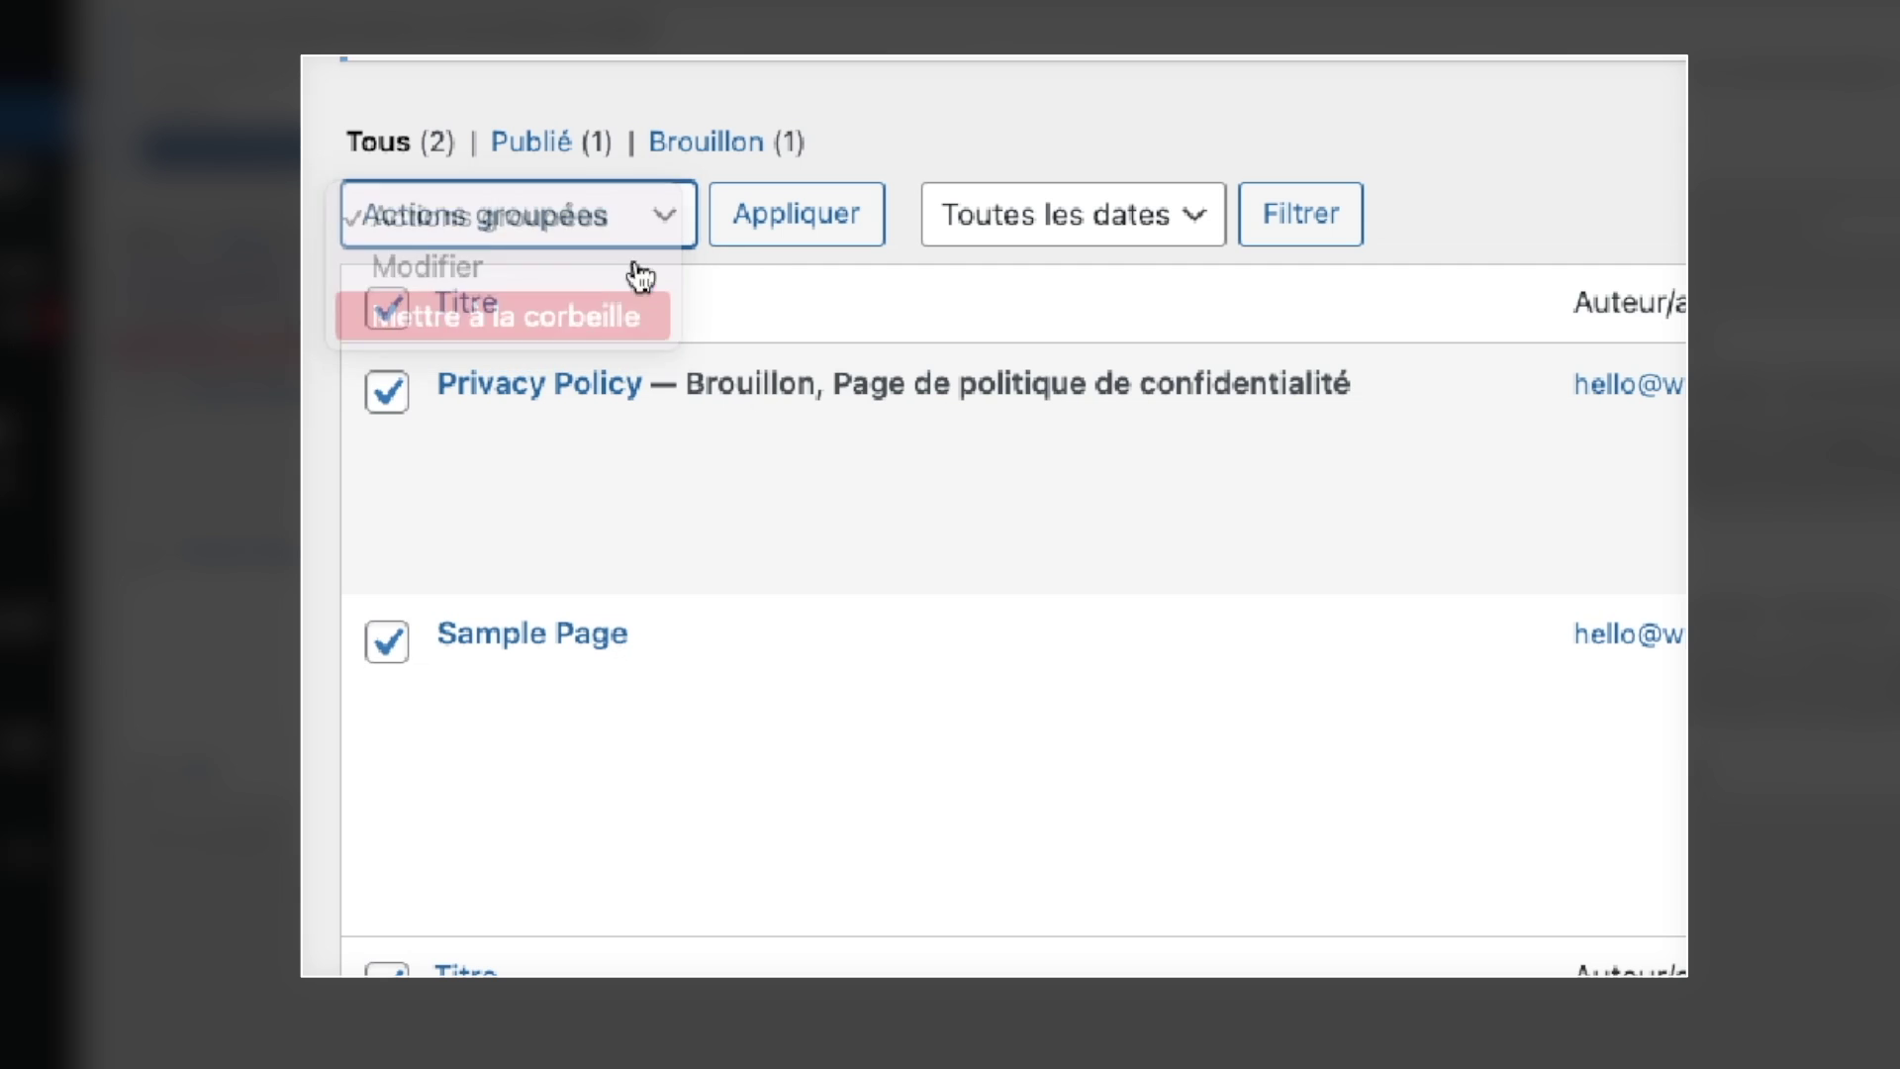
click(762, 231)
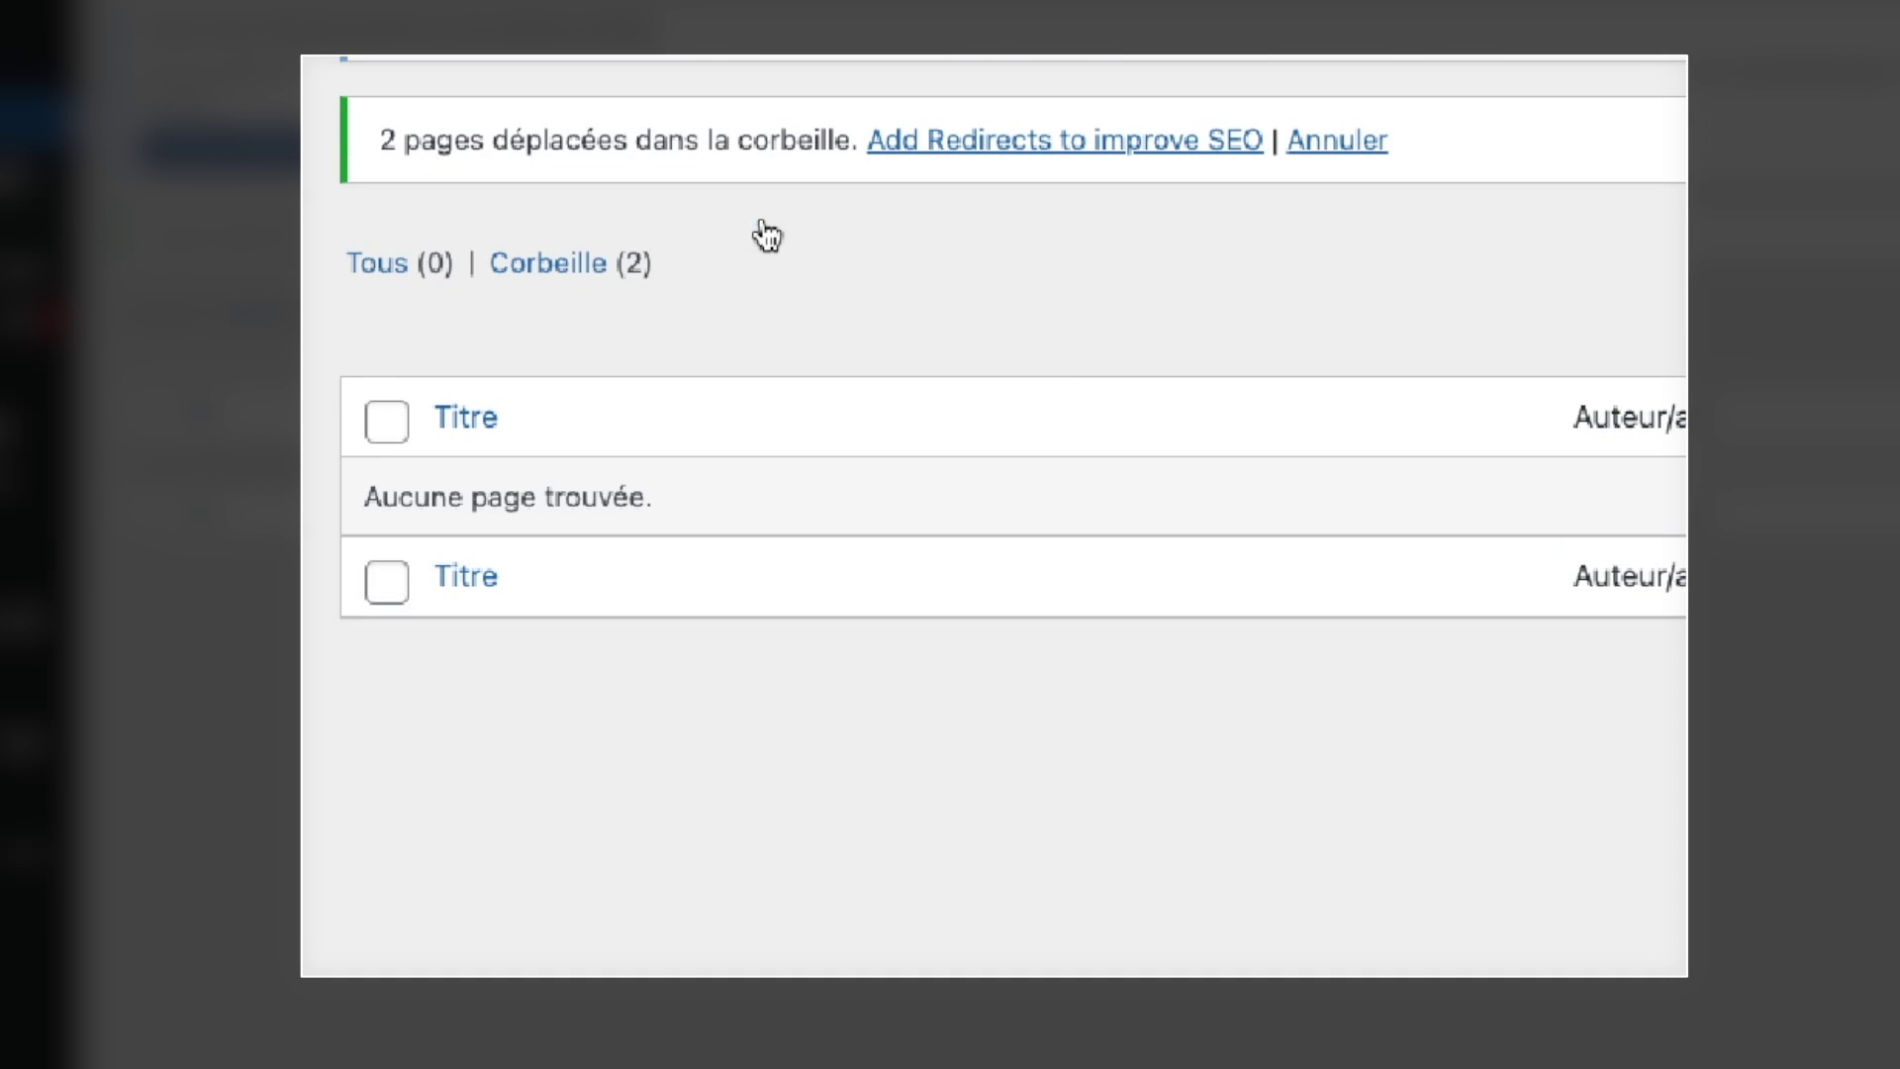
Step: Permanently delete both trashed pages from the Corbeille view with Supprimer définitivement
click(536, 273)
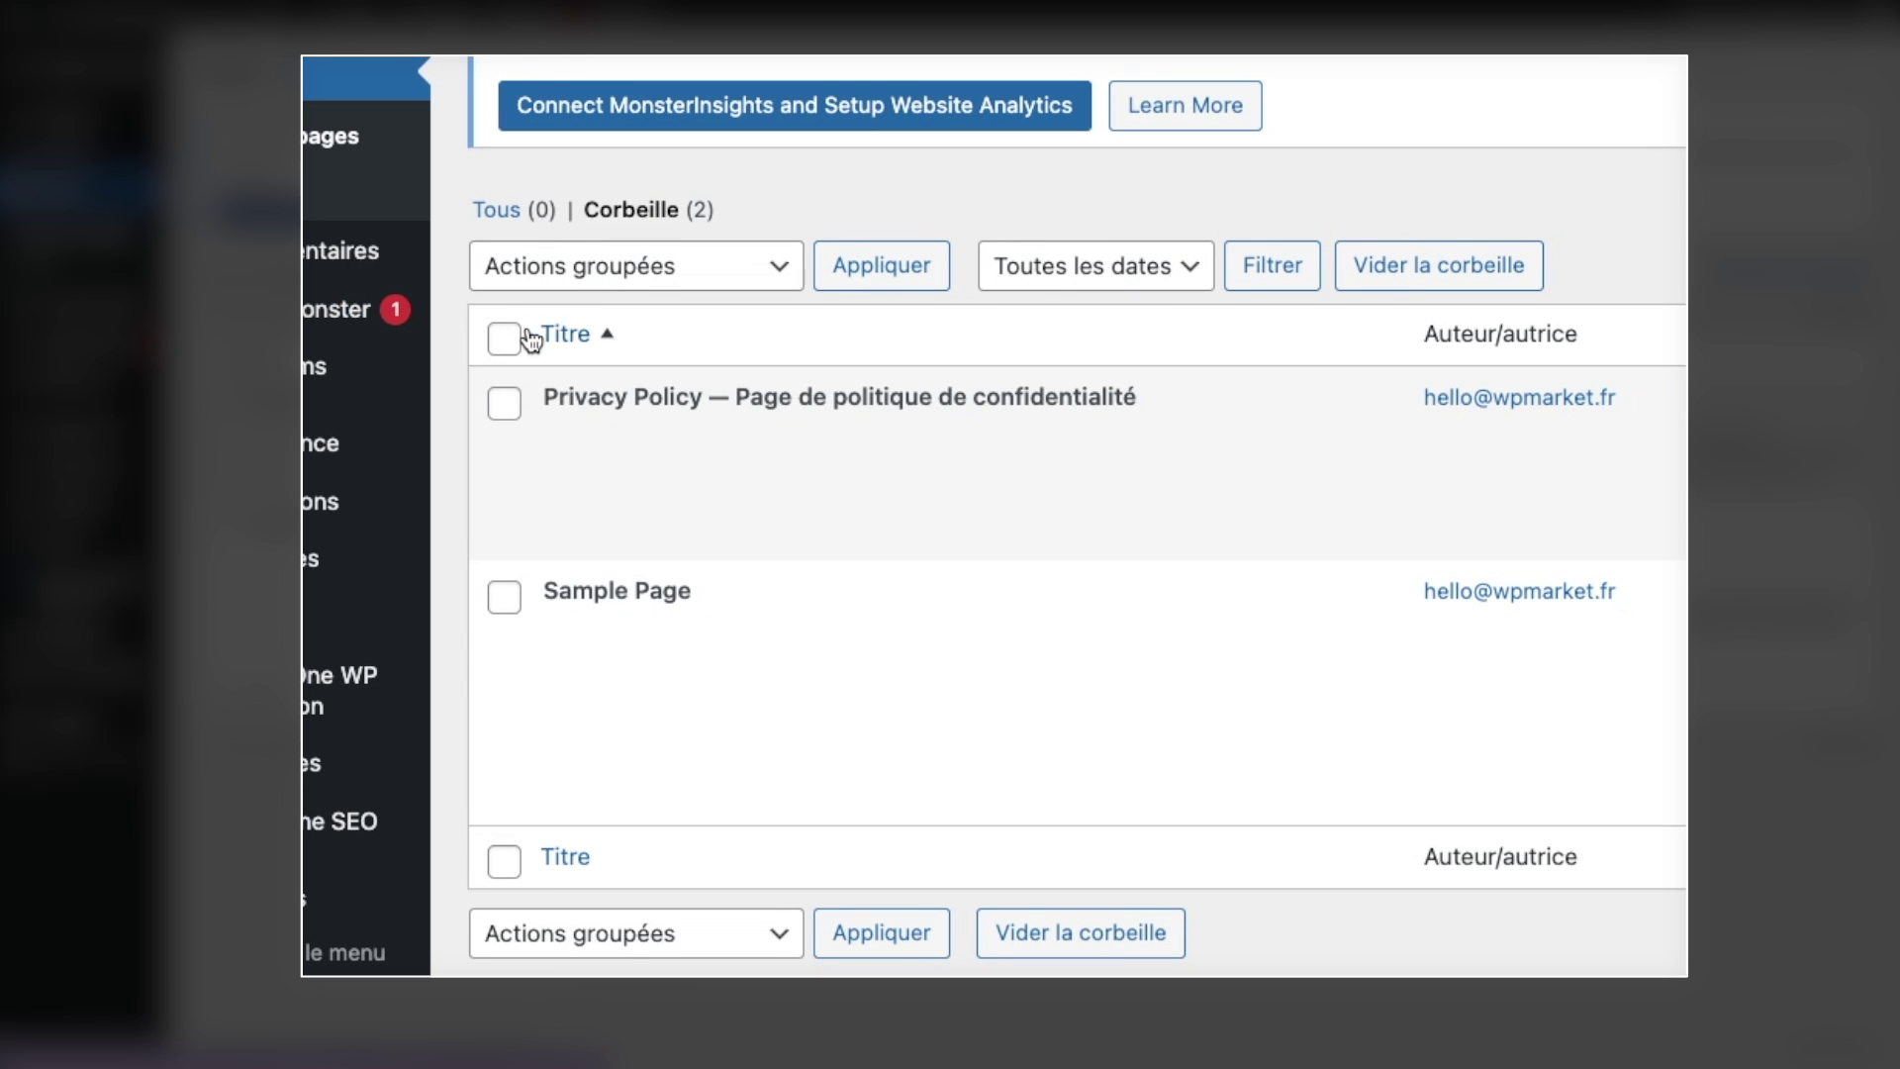
click(504, 339)
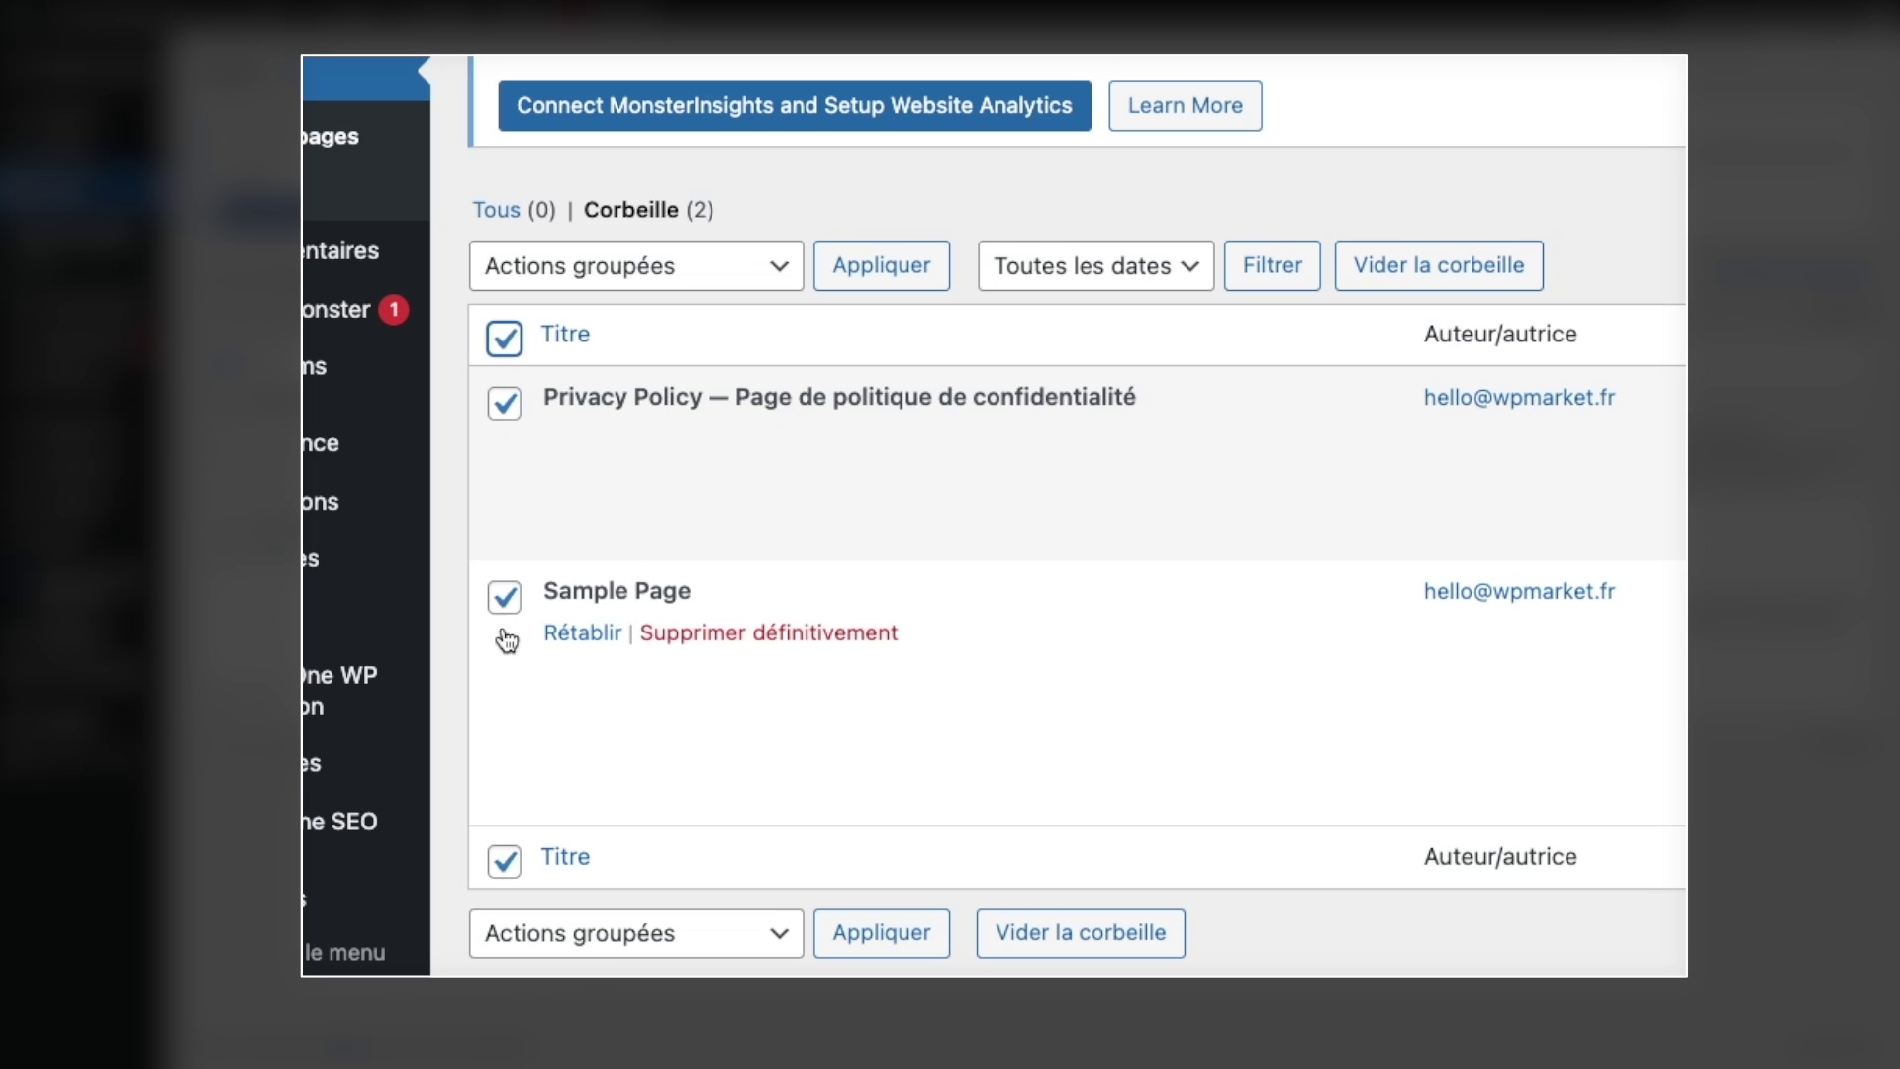
click(628, 269)
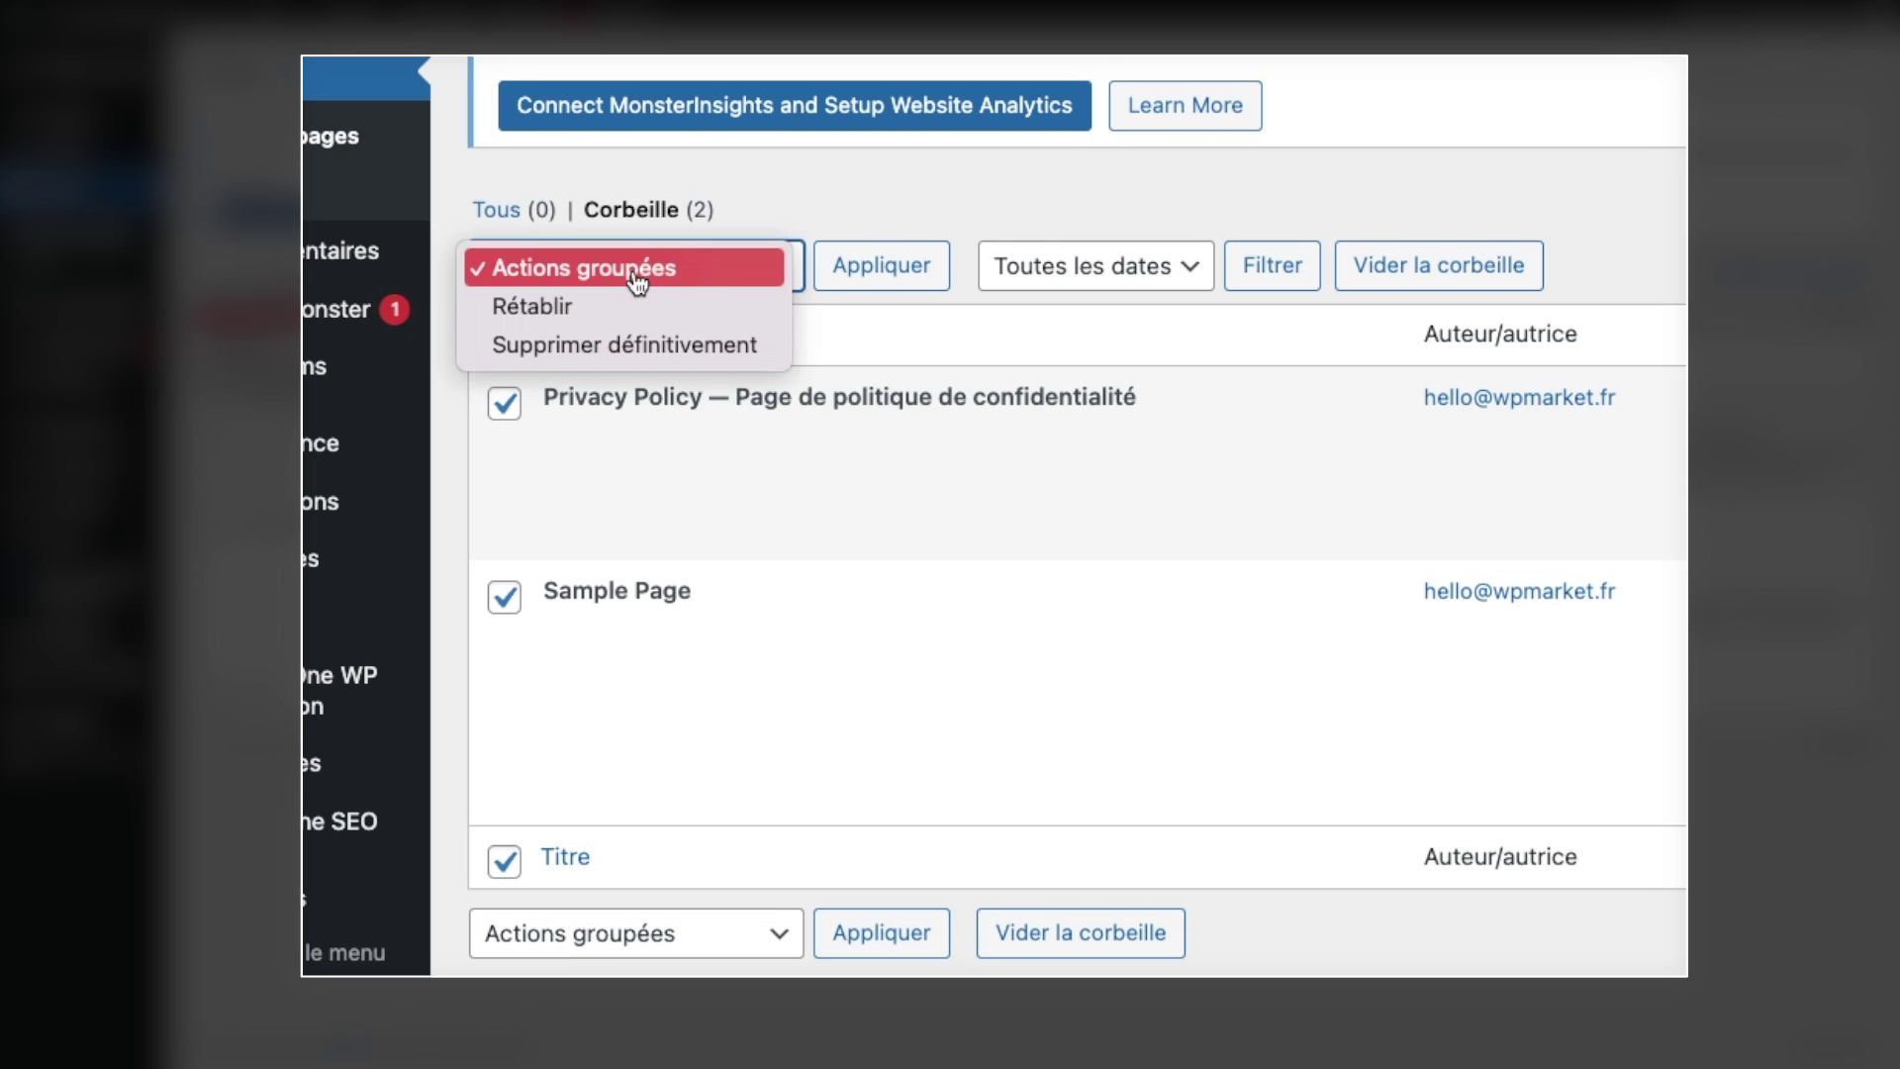
click(658, 347)
click(883, 265)
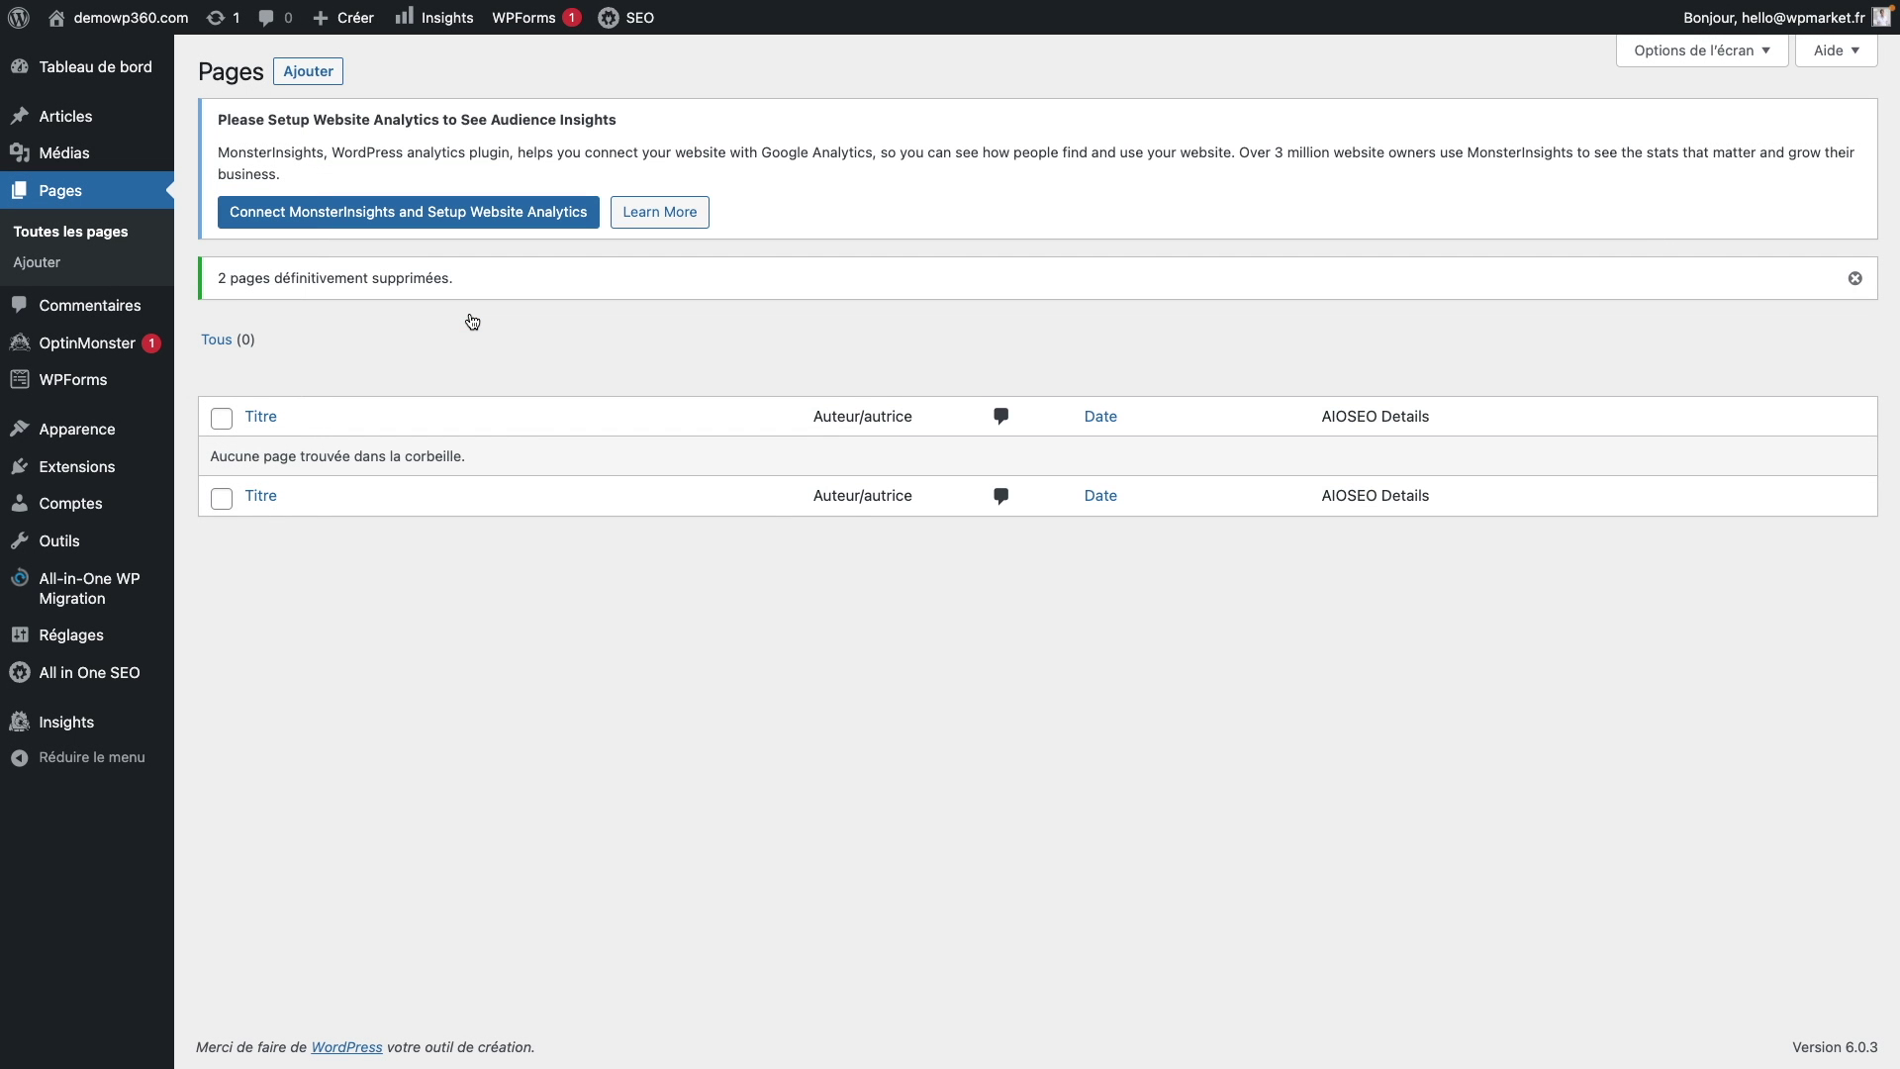
click(100, 315)
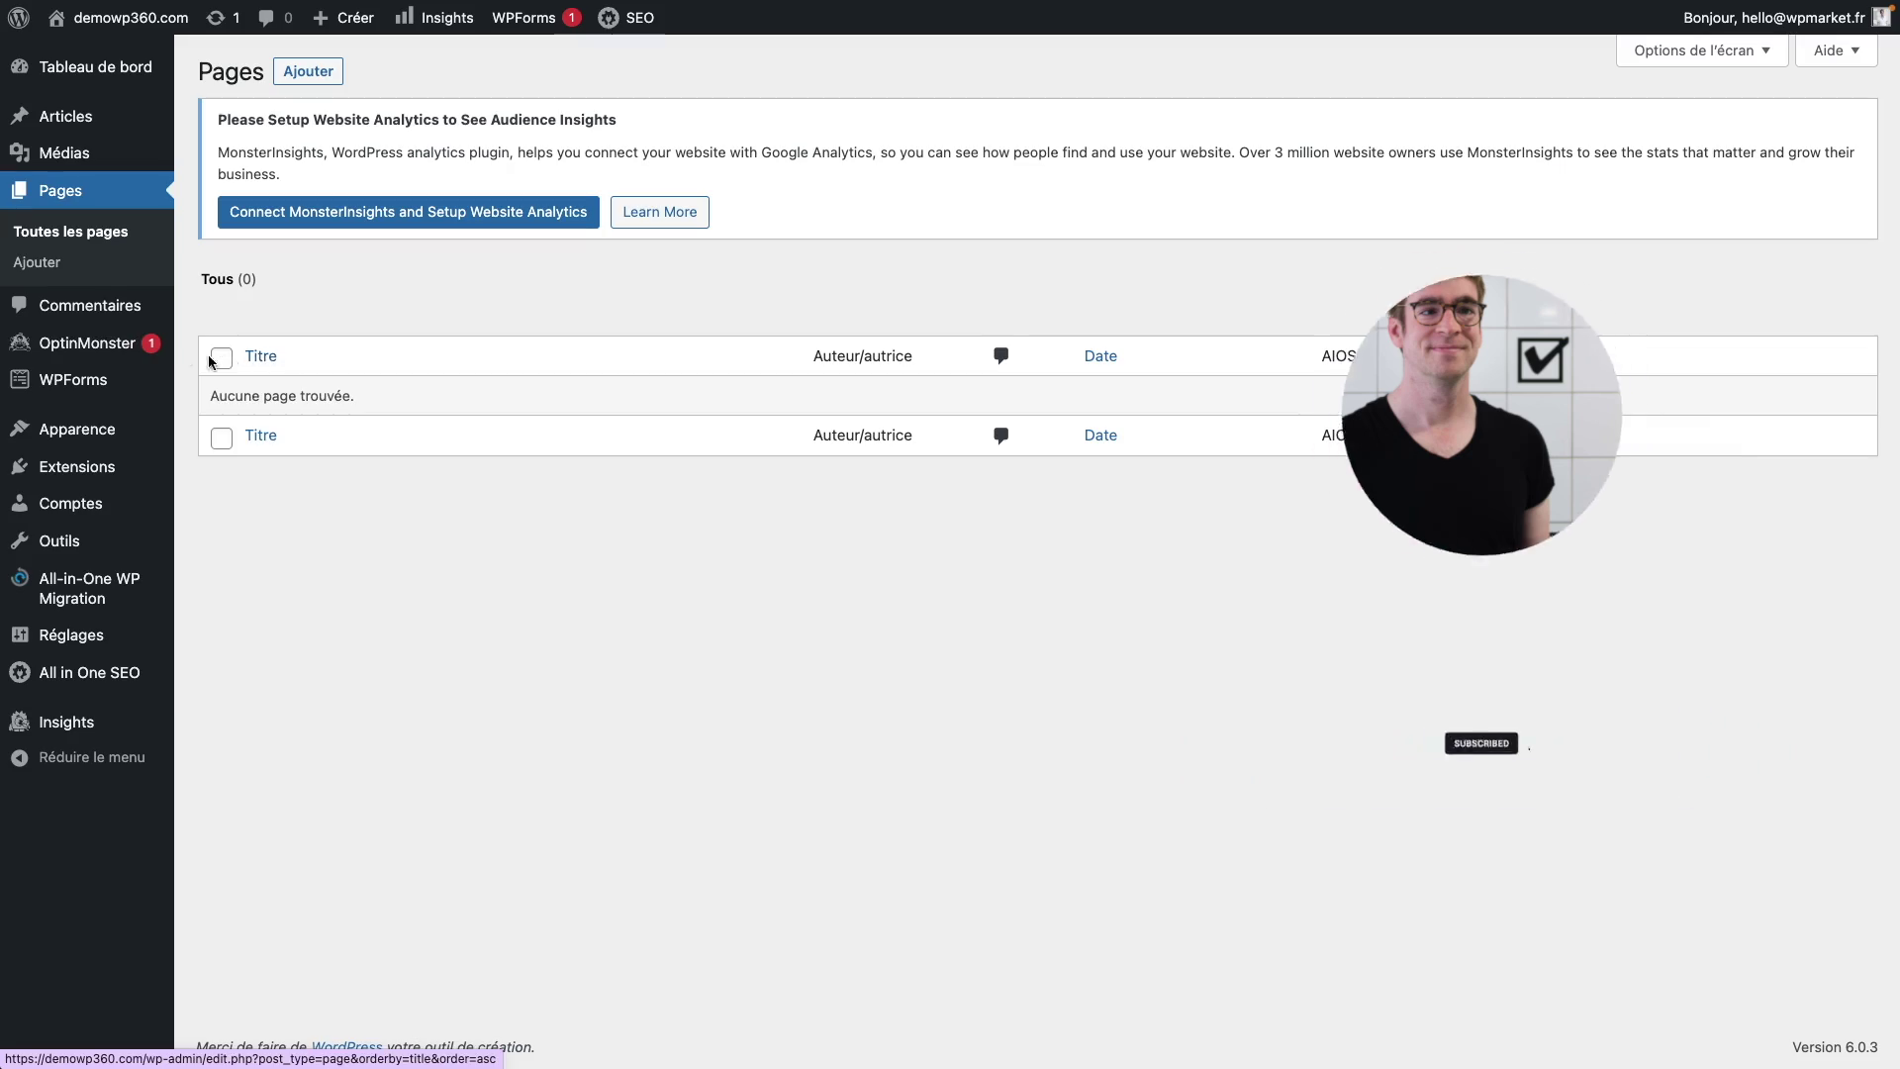
mouse_move(79, 356)
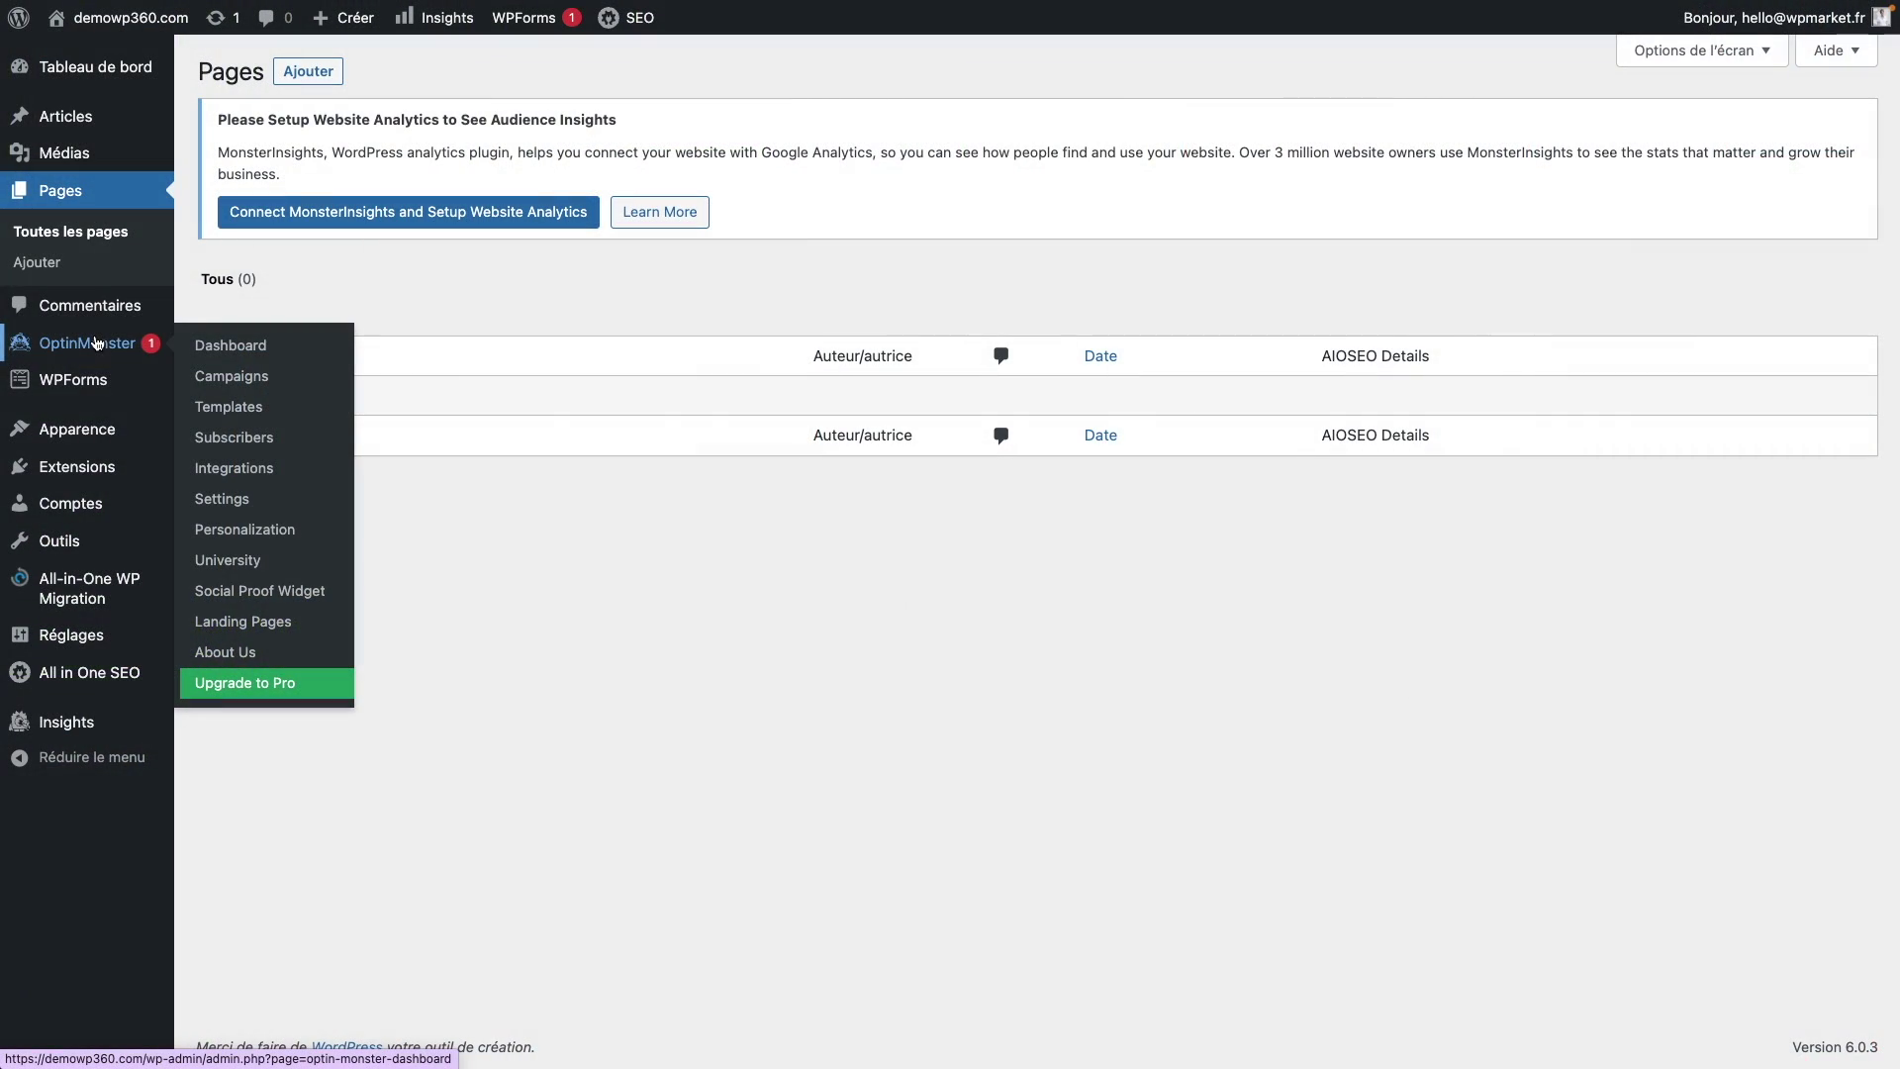
mouse_move(77, 470)
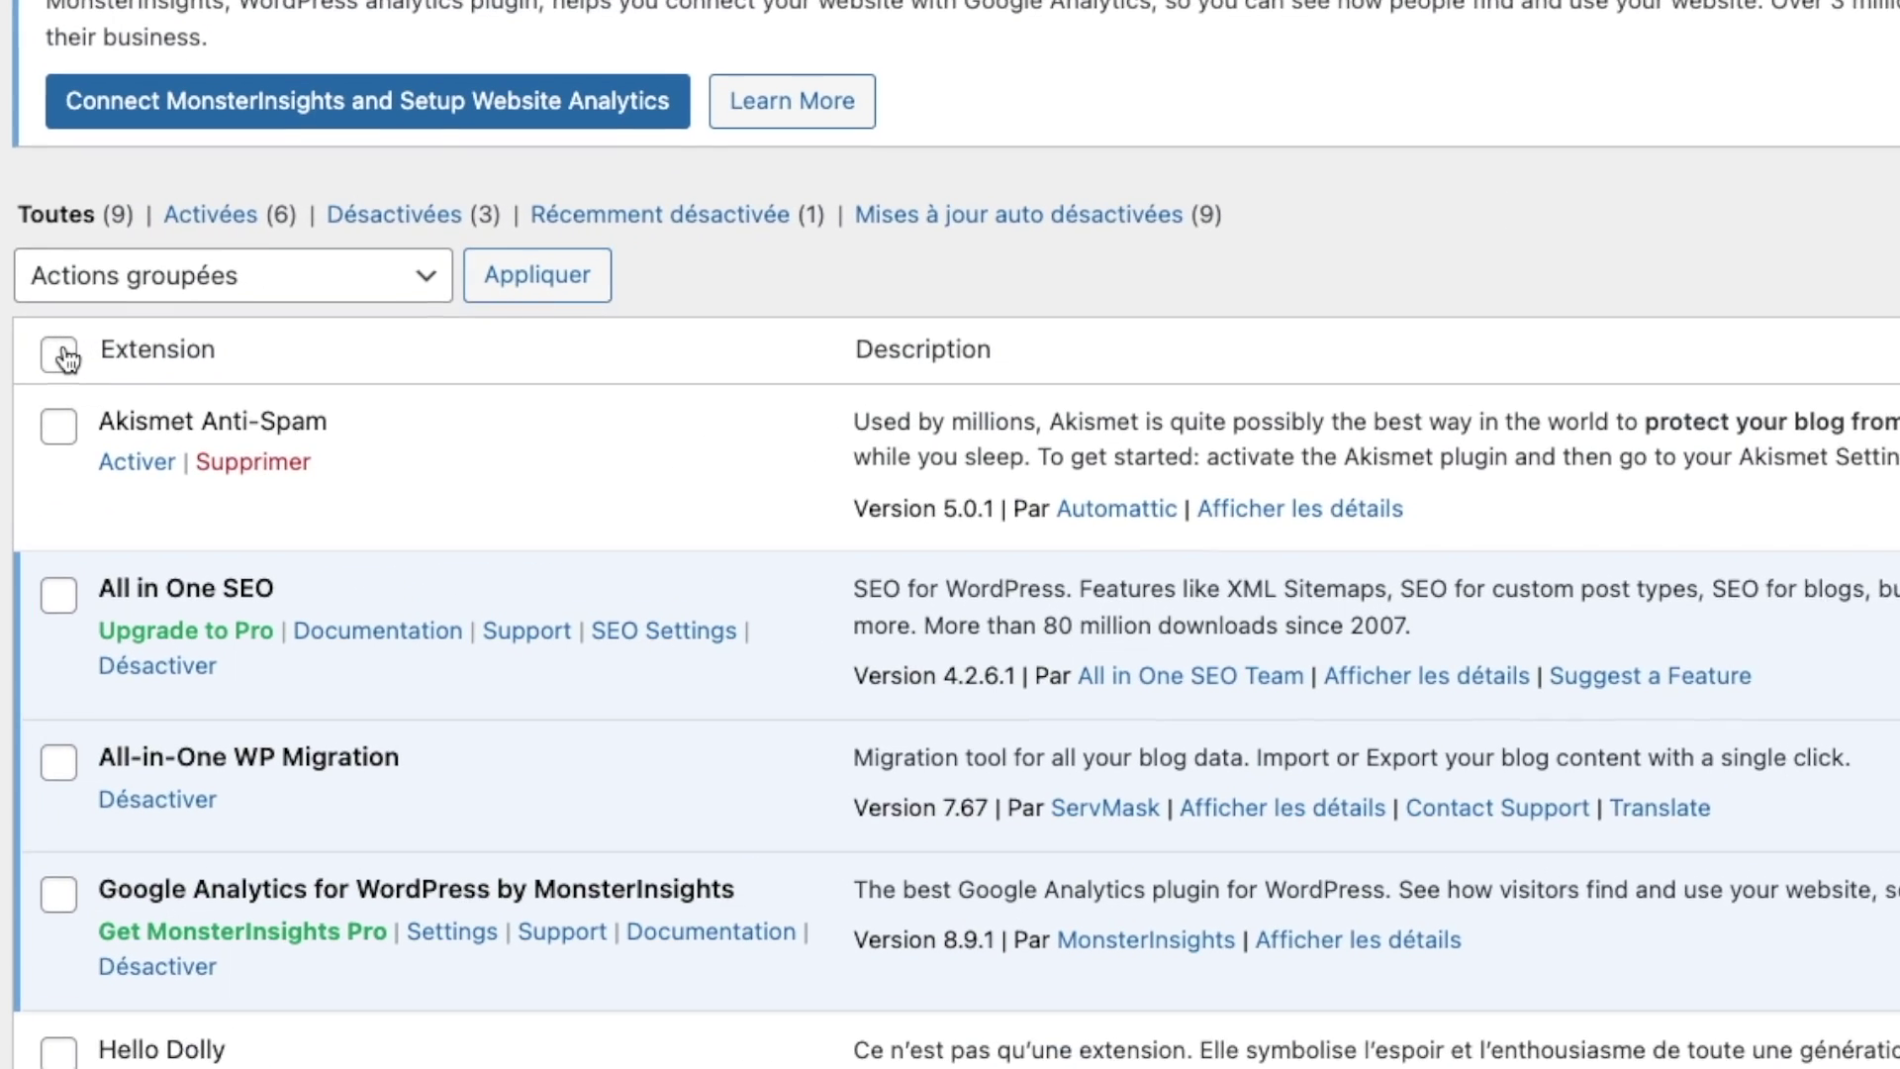
Step: Deactivate all nine installed plugins with the Désactiver bulk action
click(228, 362)
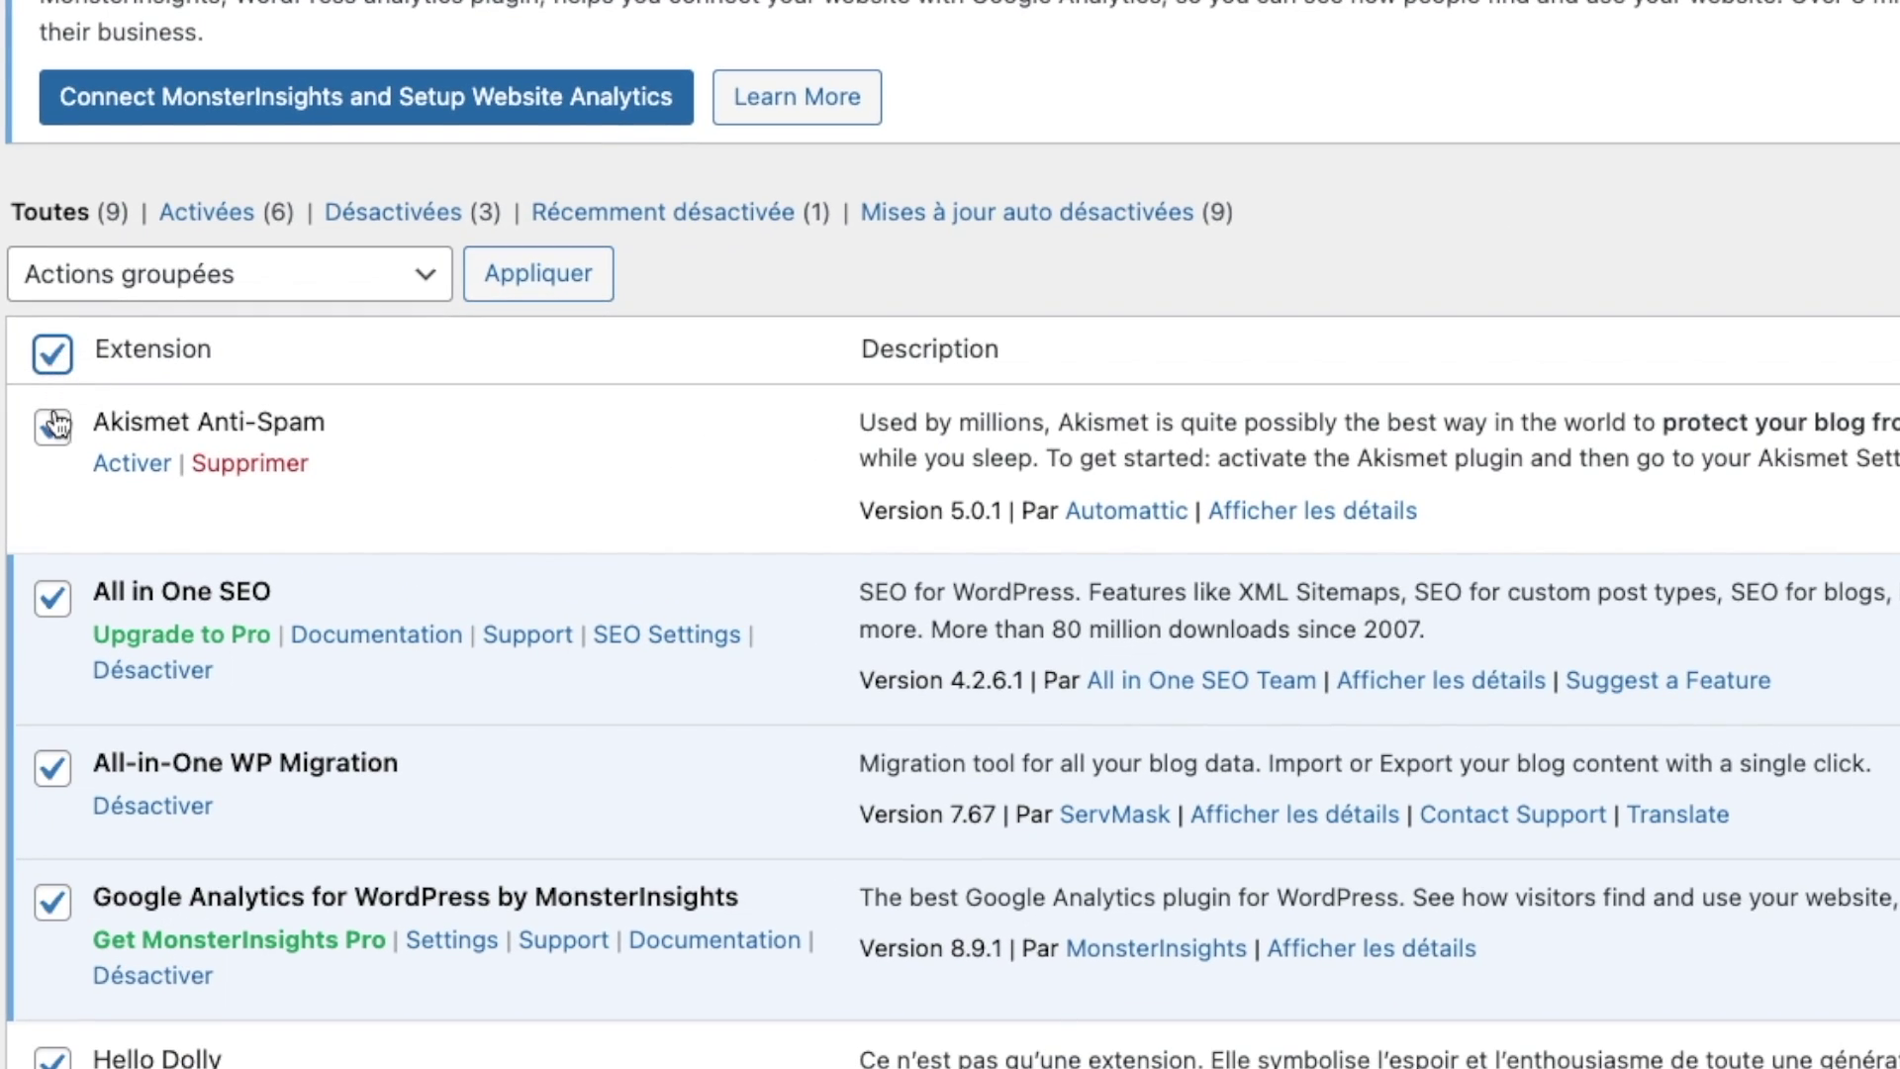
click(291, 283)
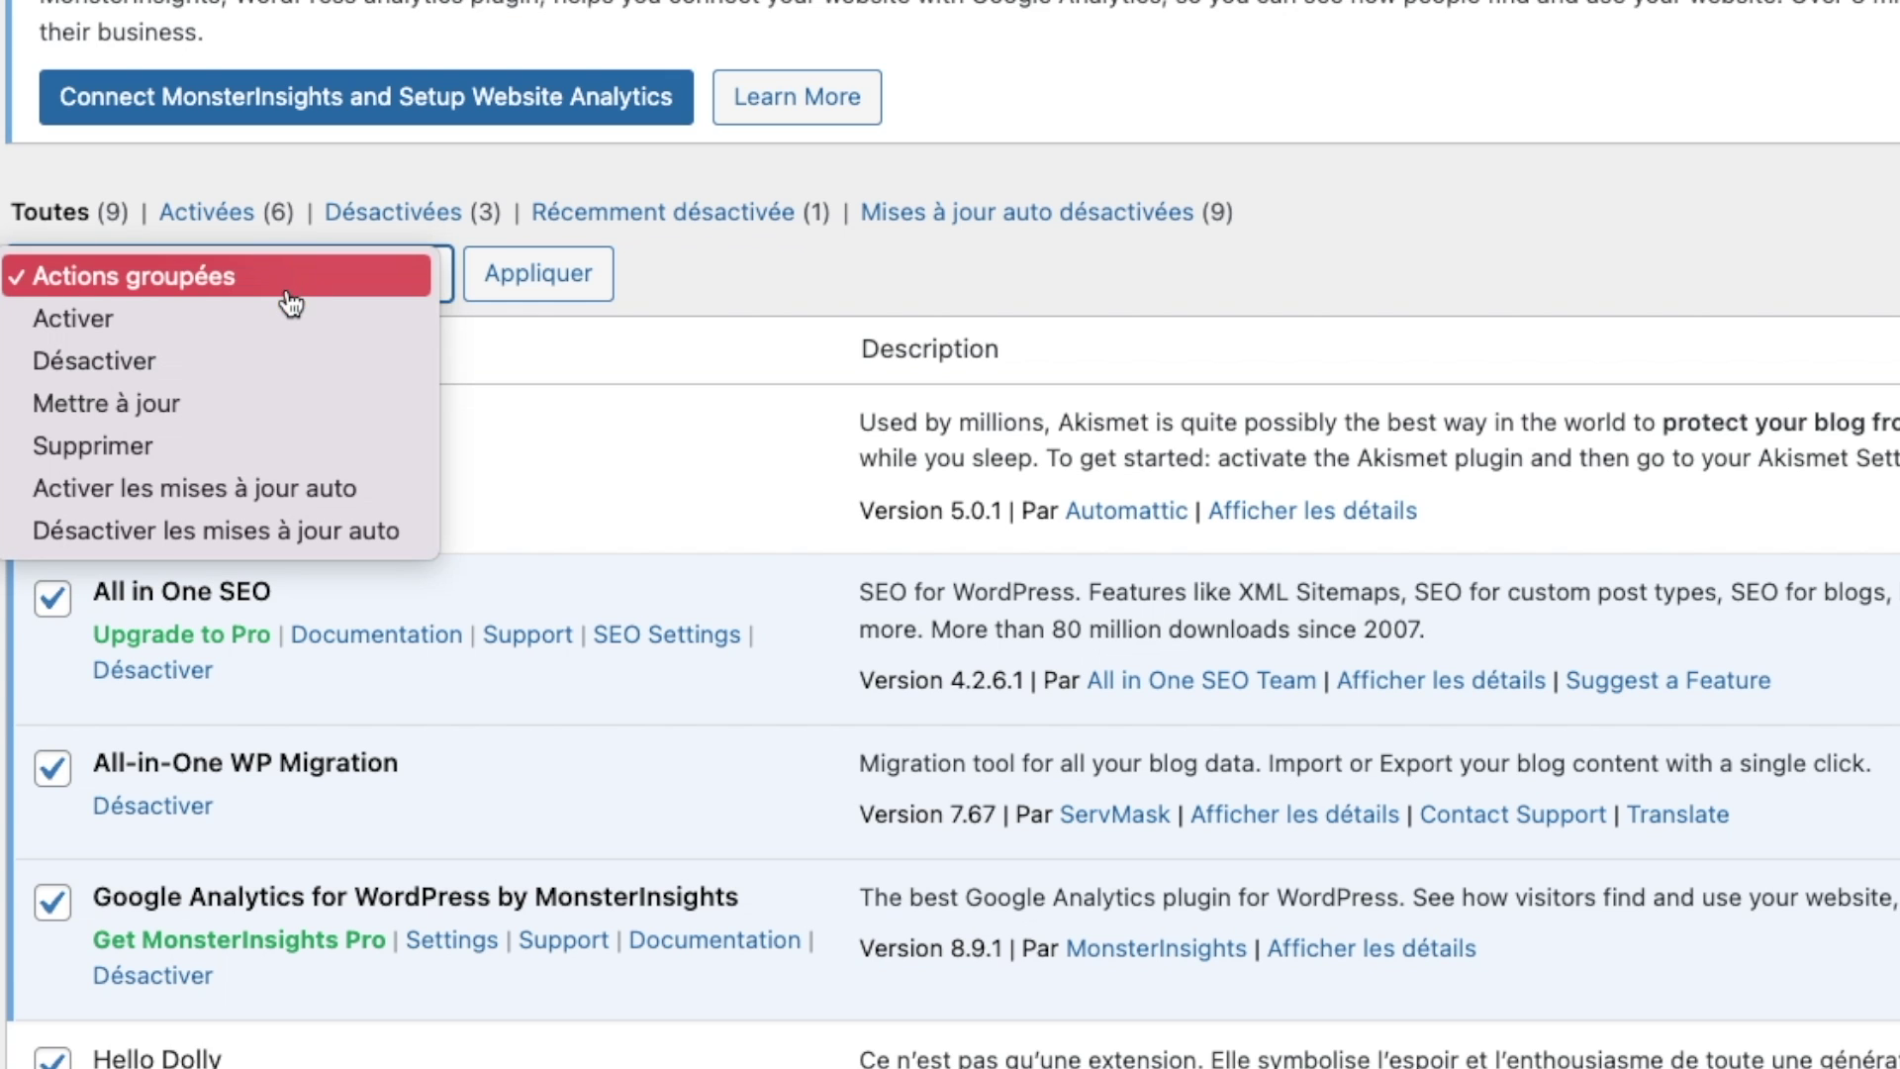
click(281, 368)
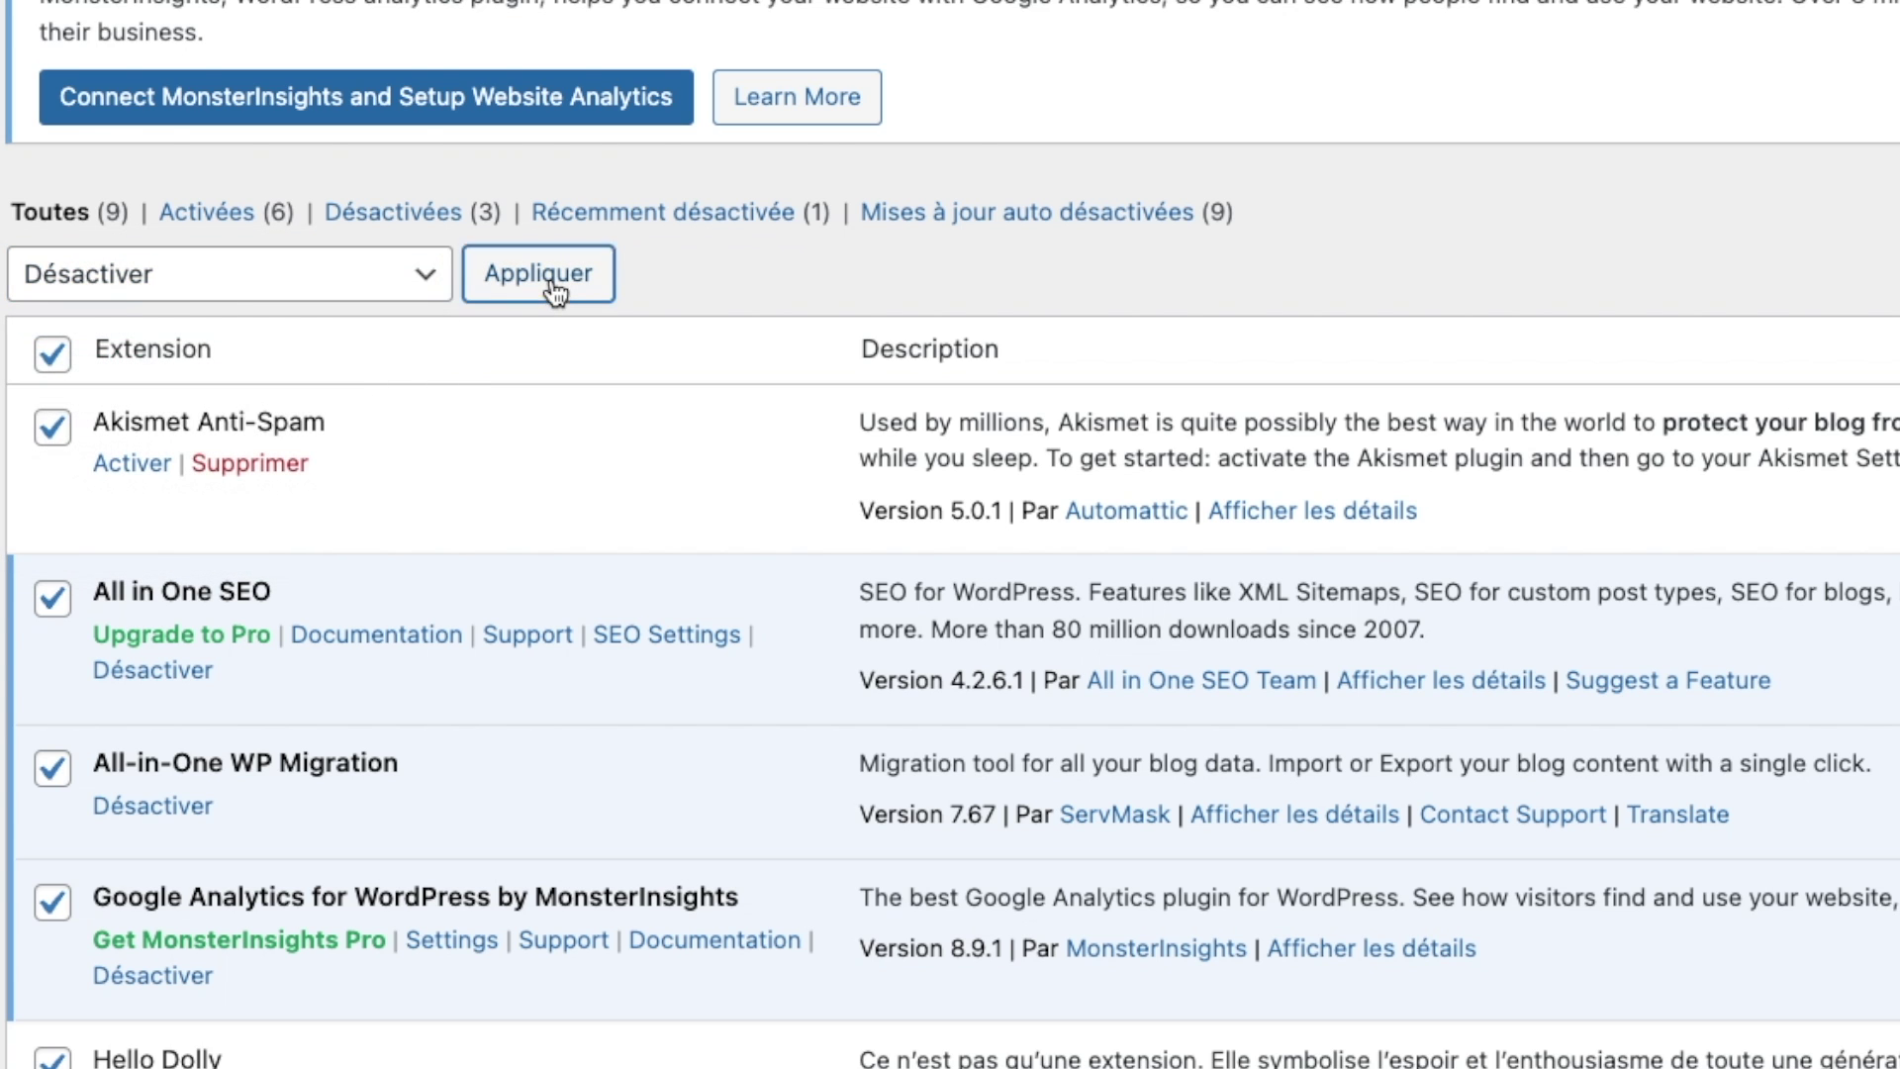
click(550, 283)
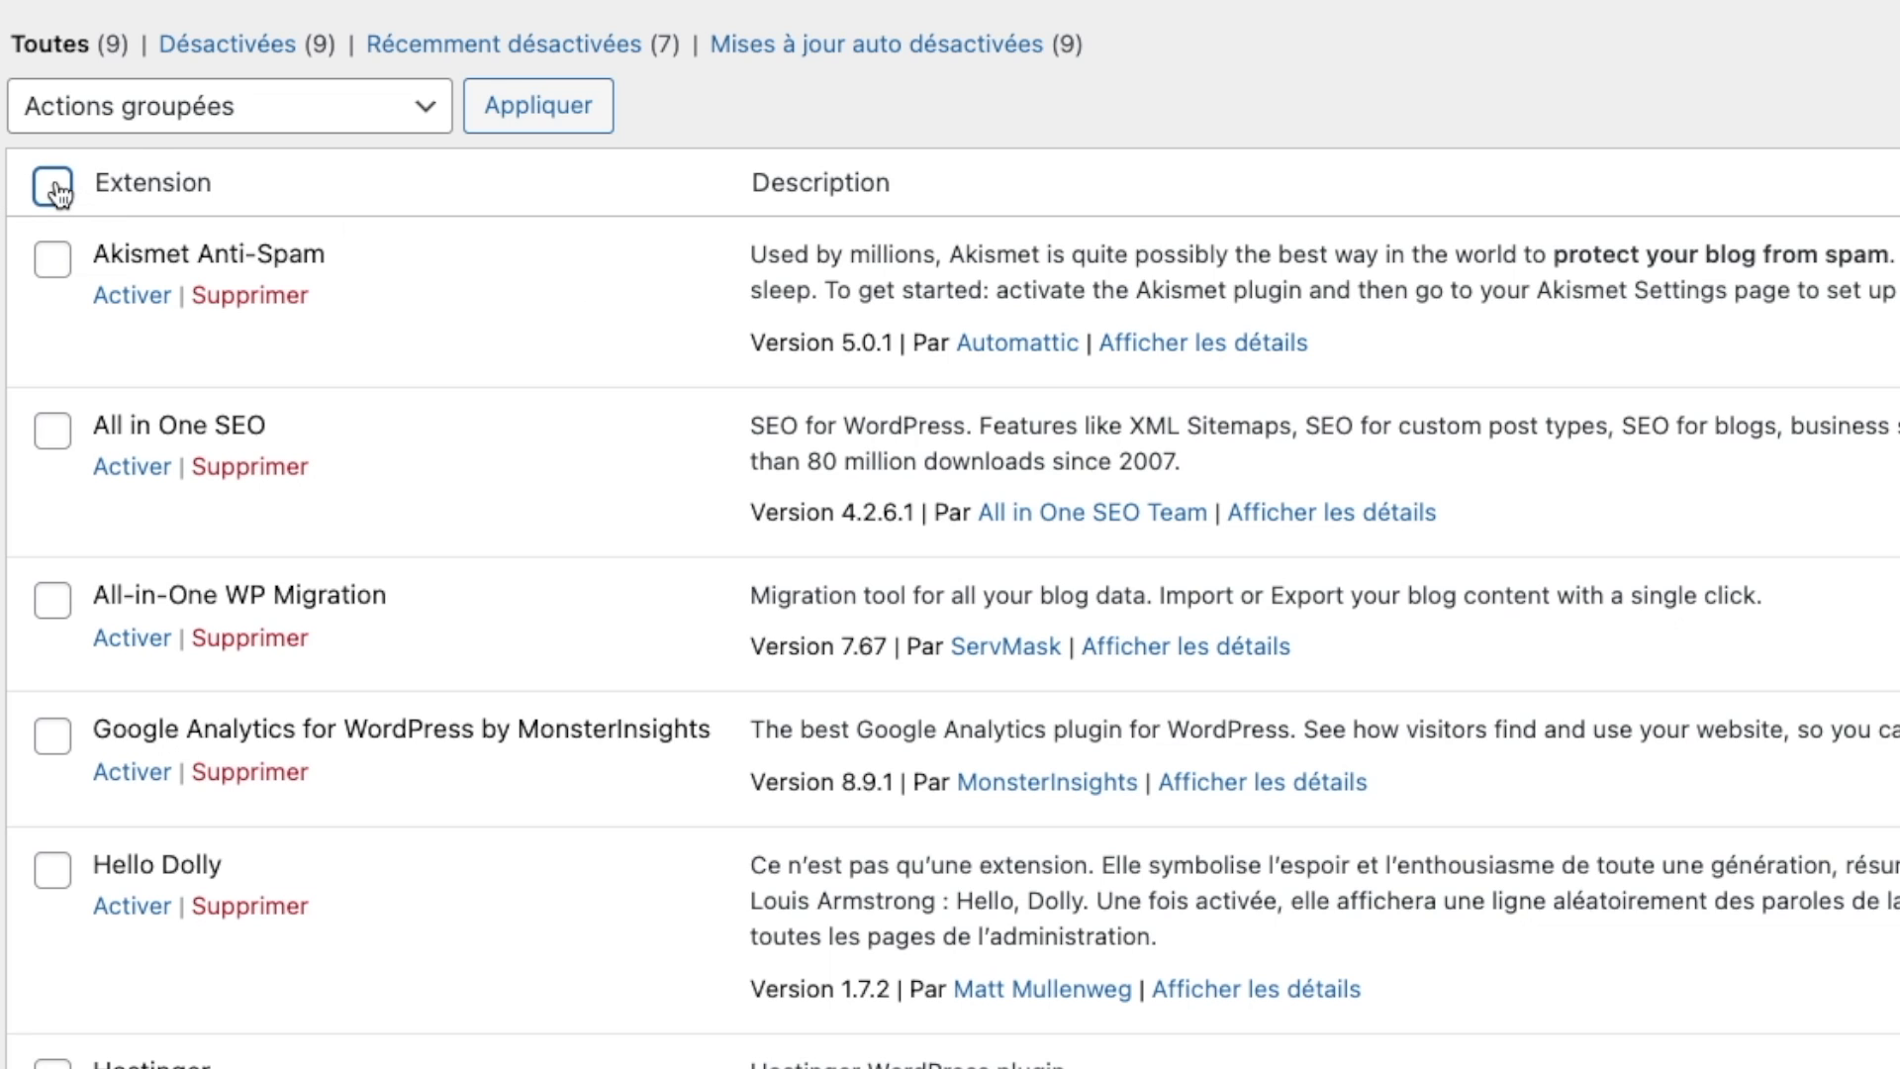
Step: Apply the Supprimer bulk action to delete all the selected plugins
click(158, 140)
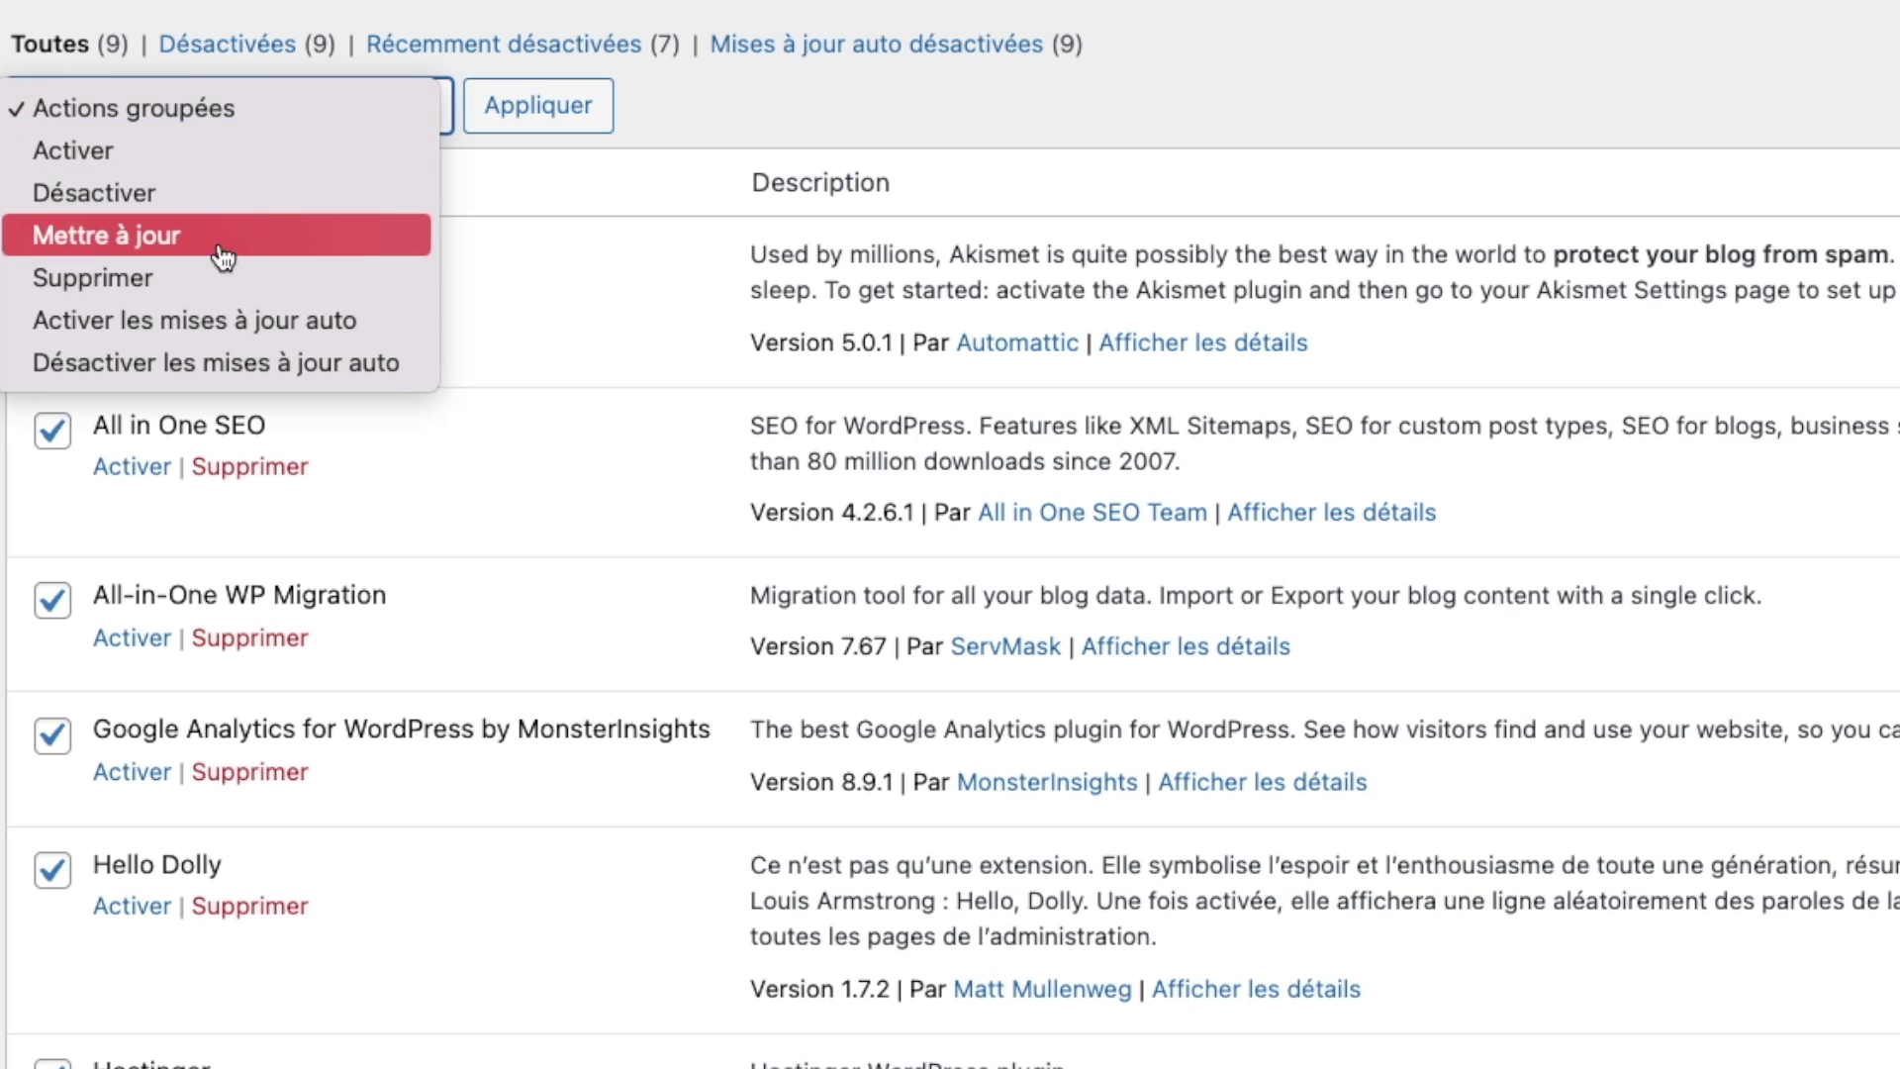
click(231, 281)
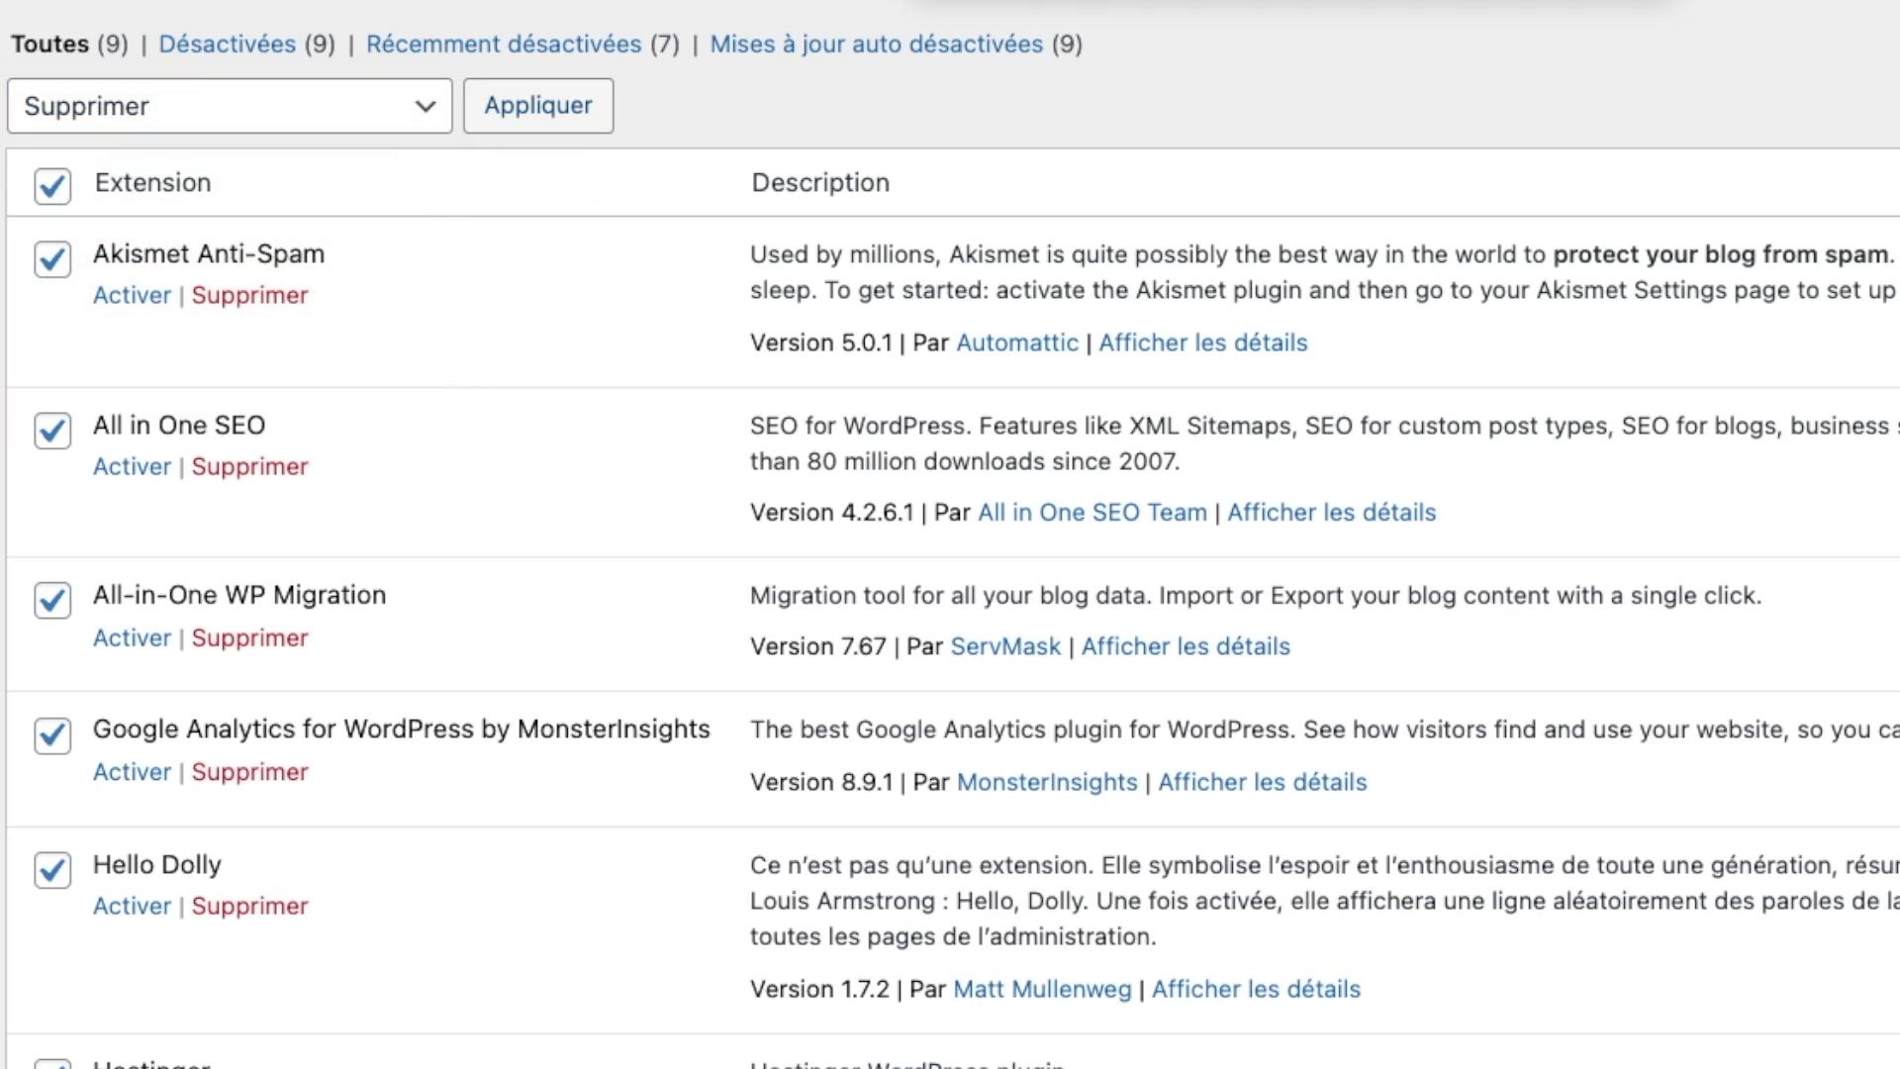
click(538, 105)
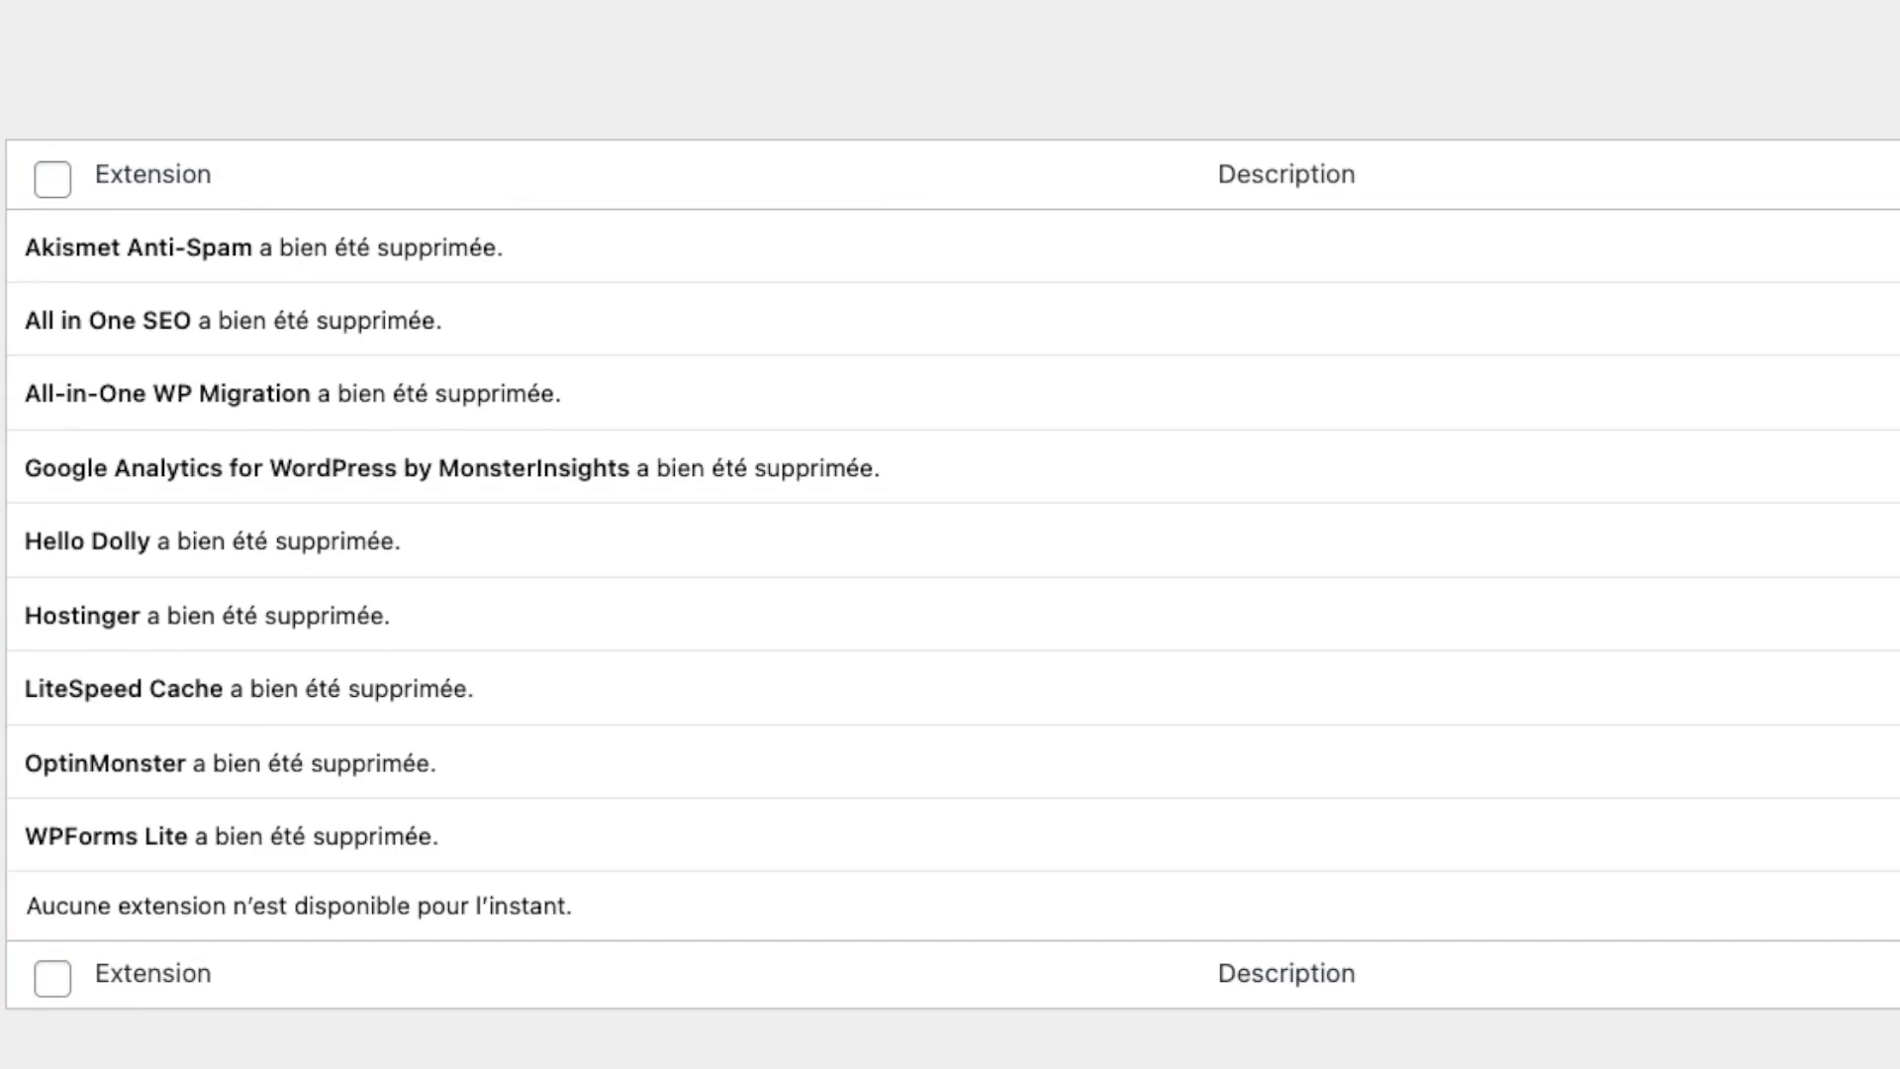
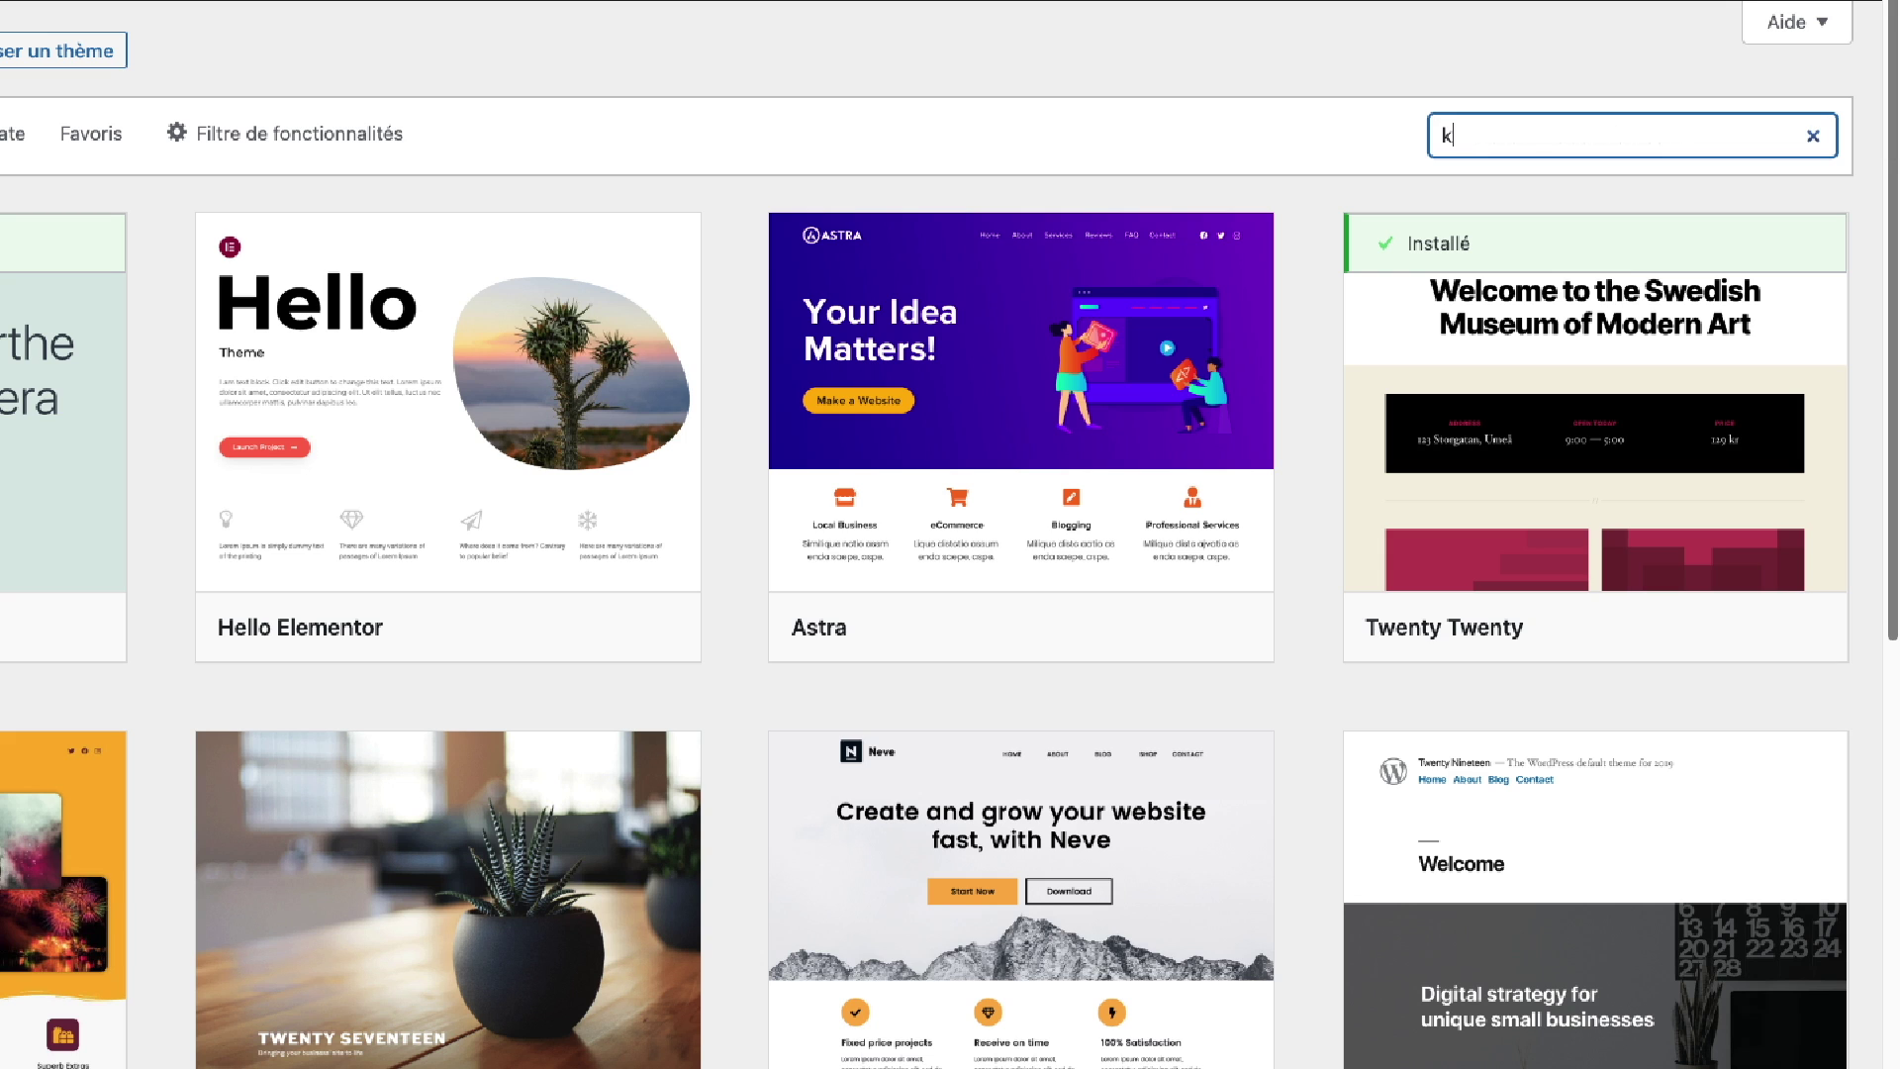
Step: Search for 'kadence', install the Kadence theme, then activate it
text(ence)
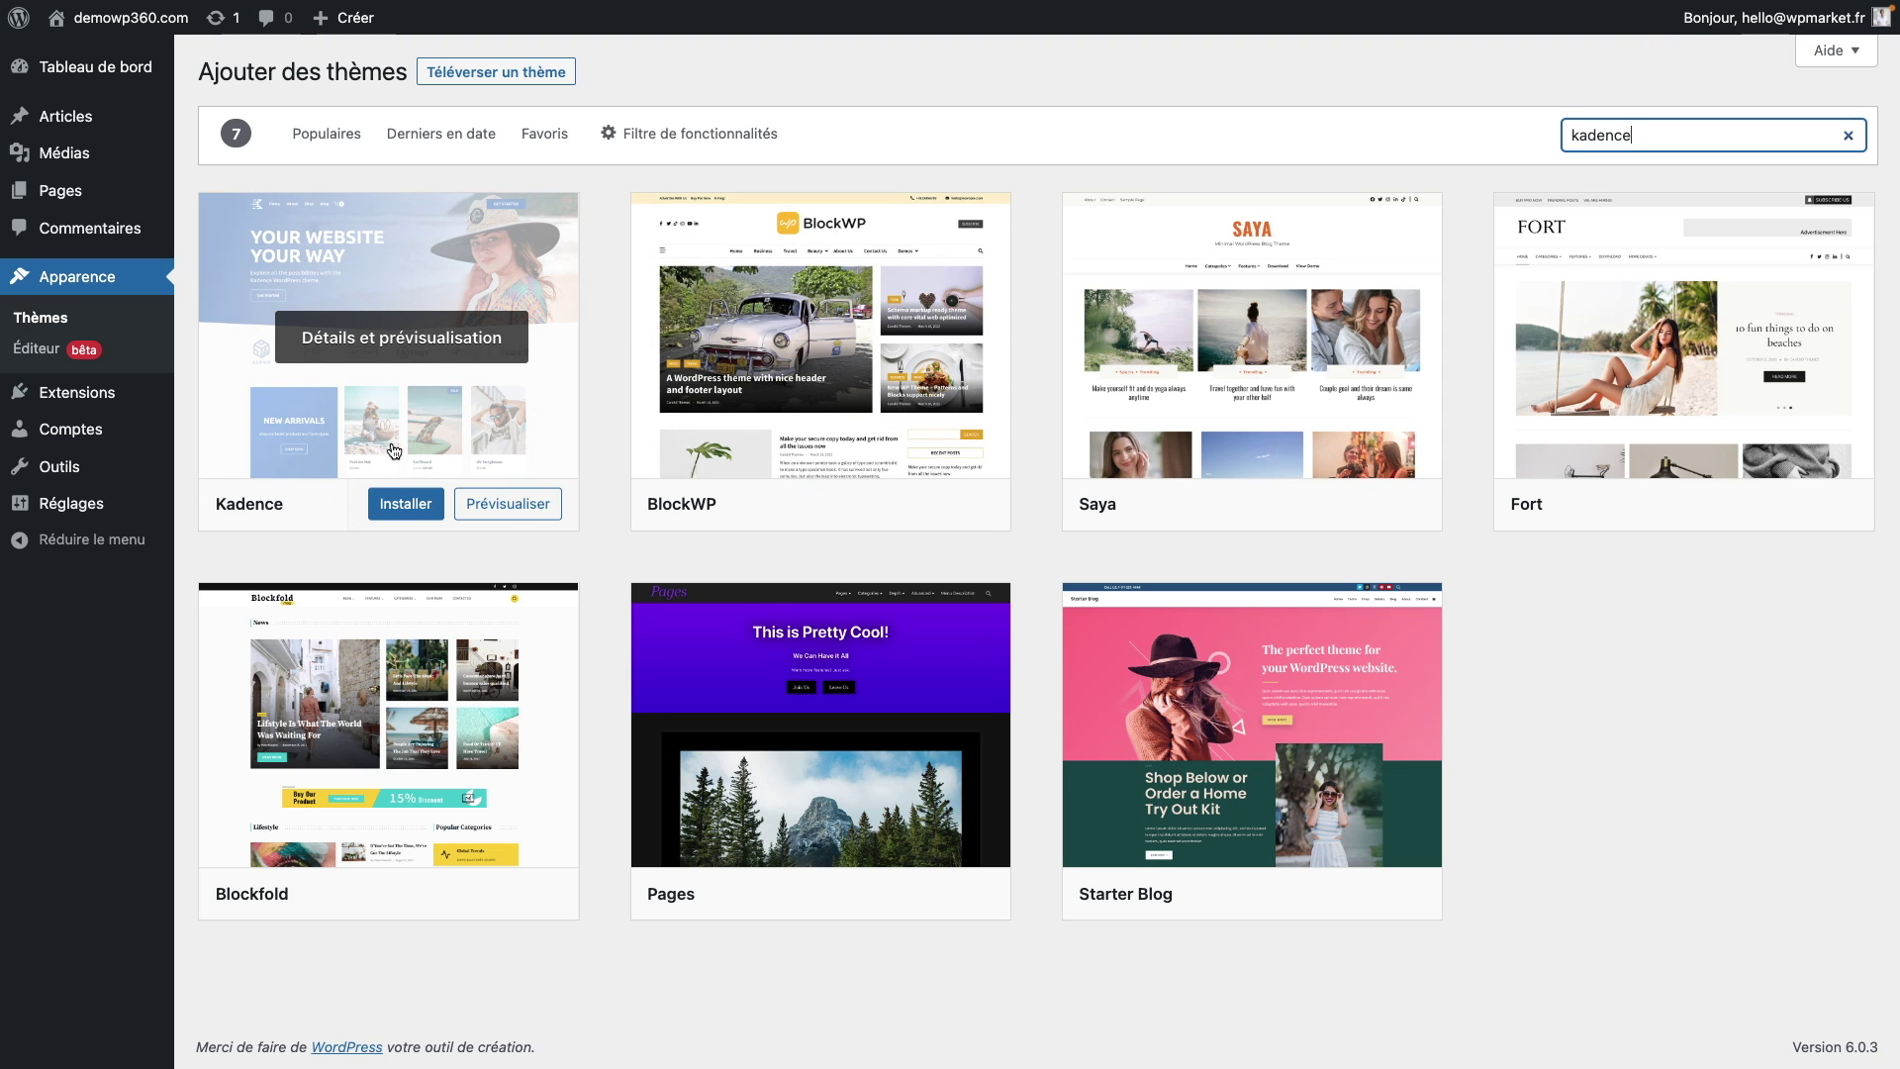
click(403, 507)
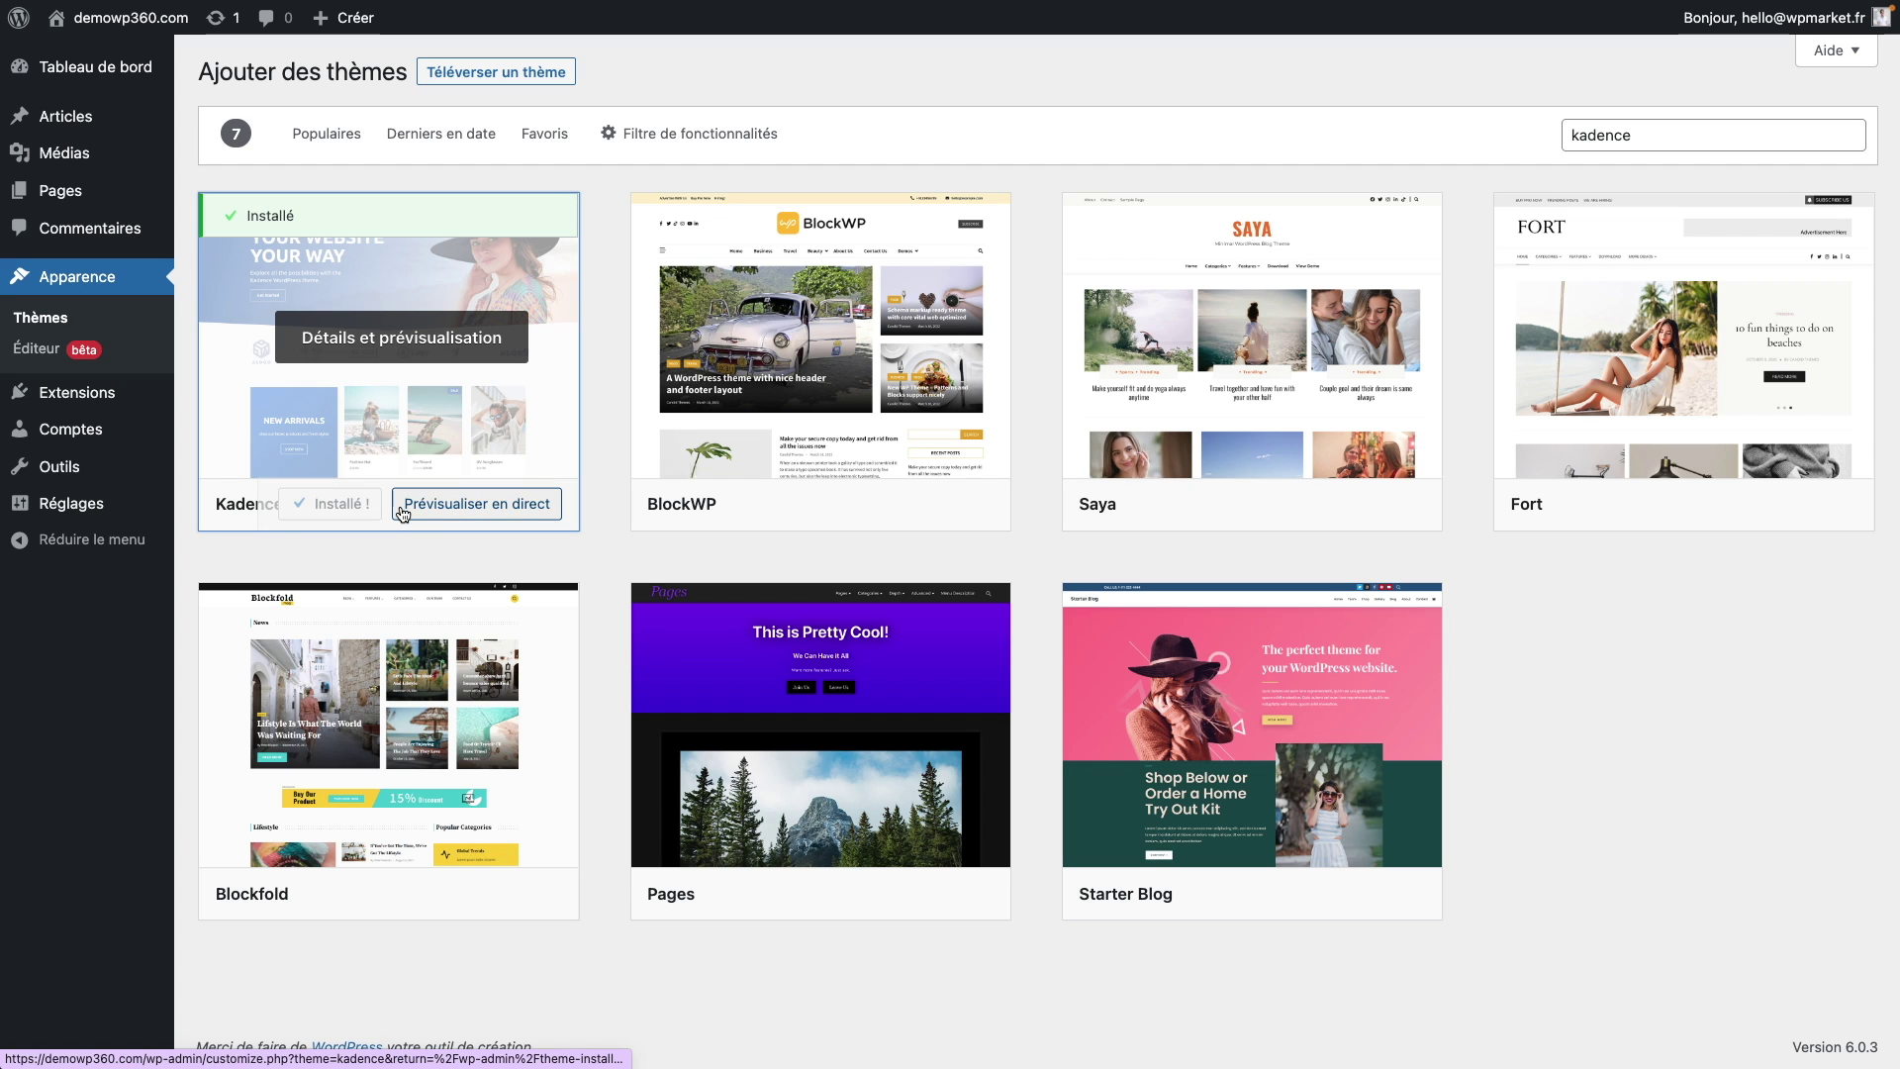
click(351, 510)
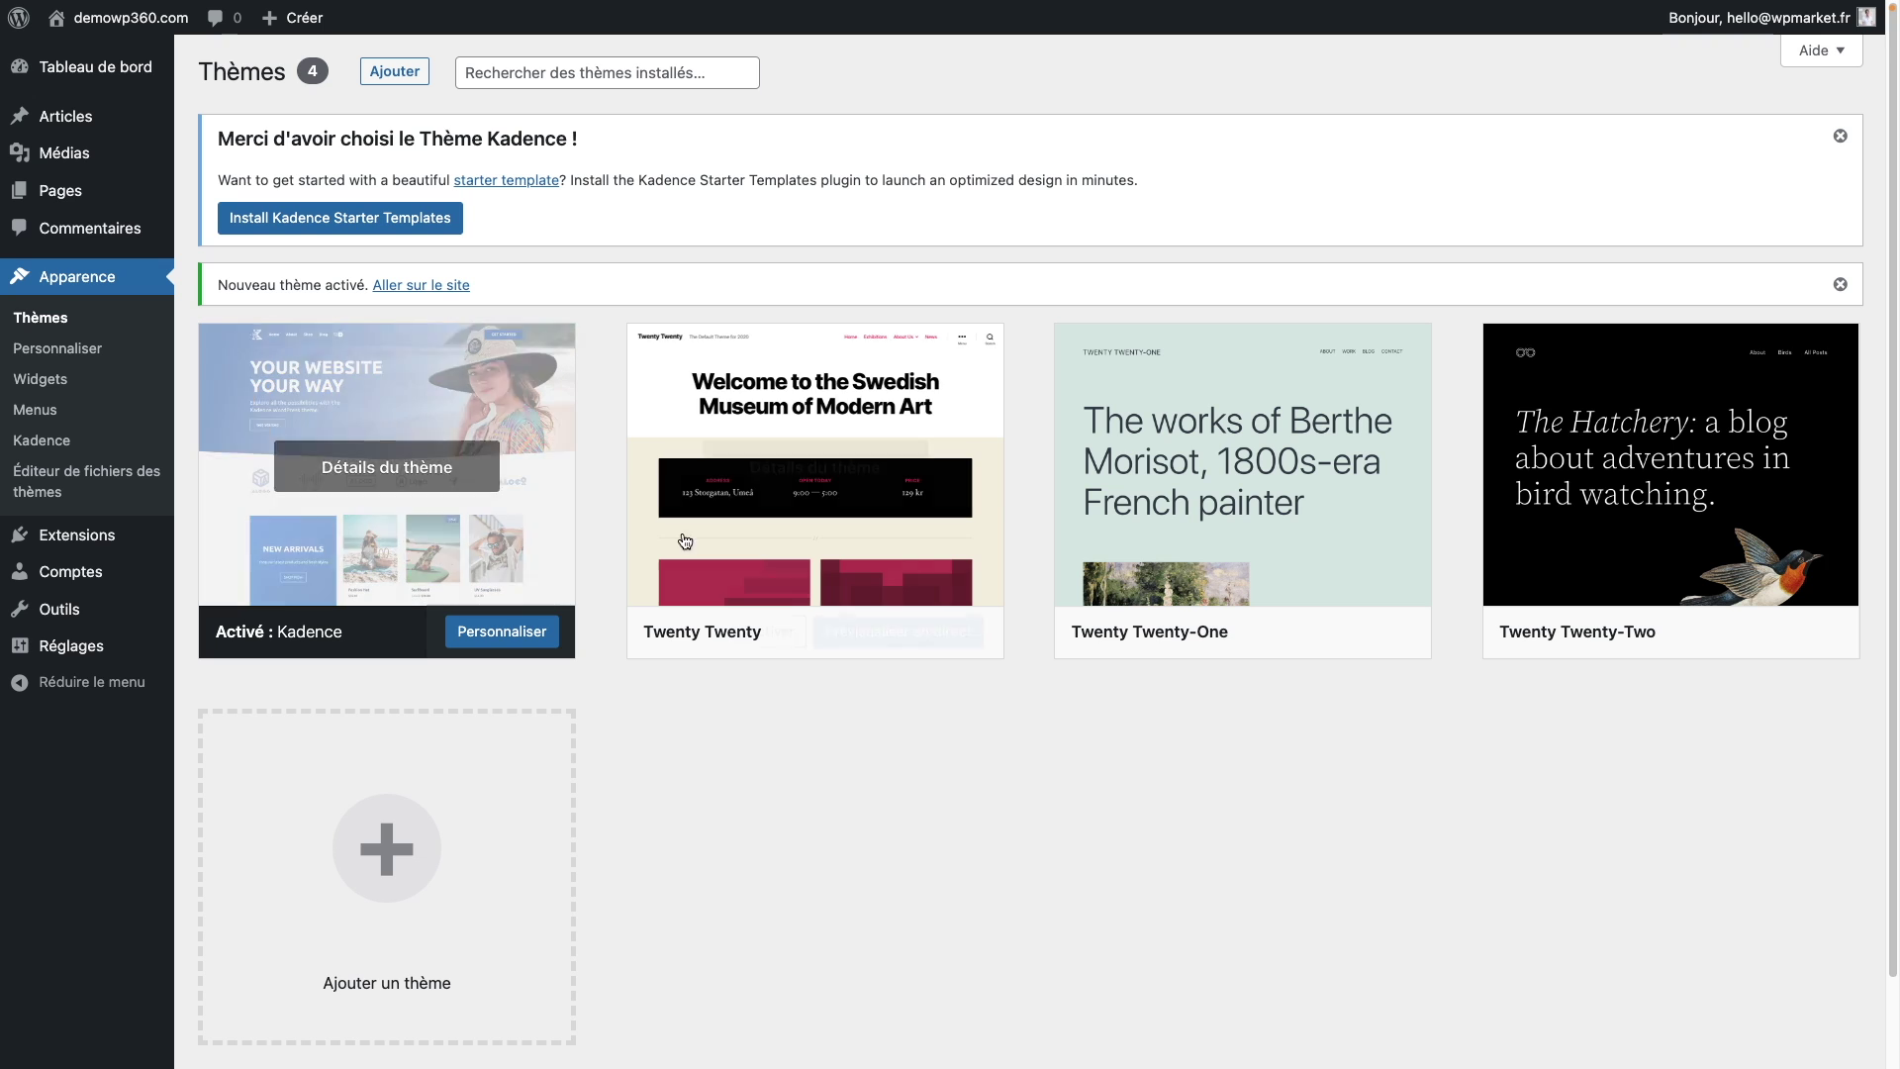
Step: Delete the Twenty Twenty and Twenty Twenty-One themes from their details panels, confirming each
click(884, 401)
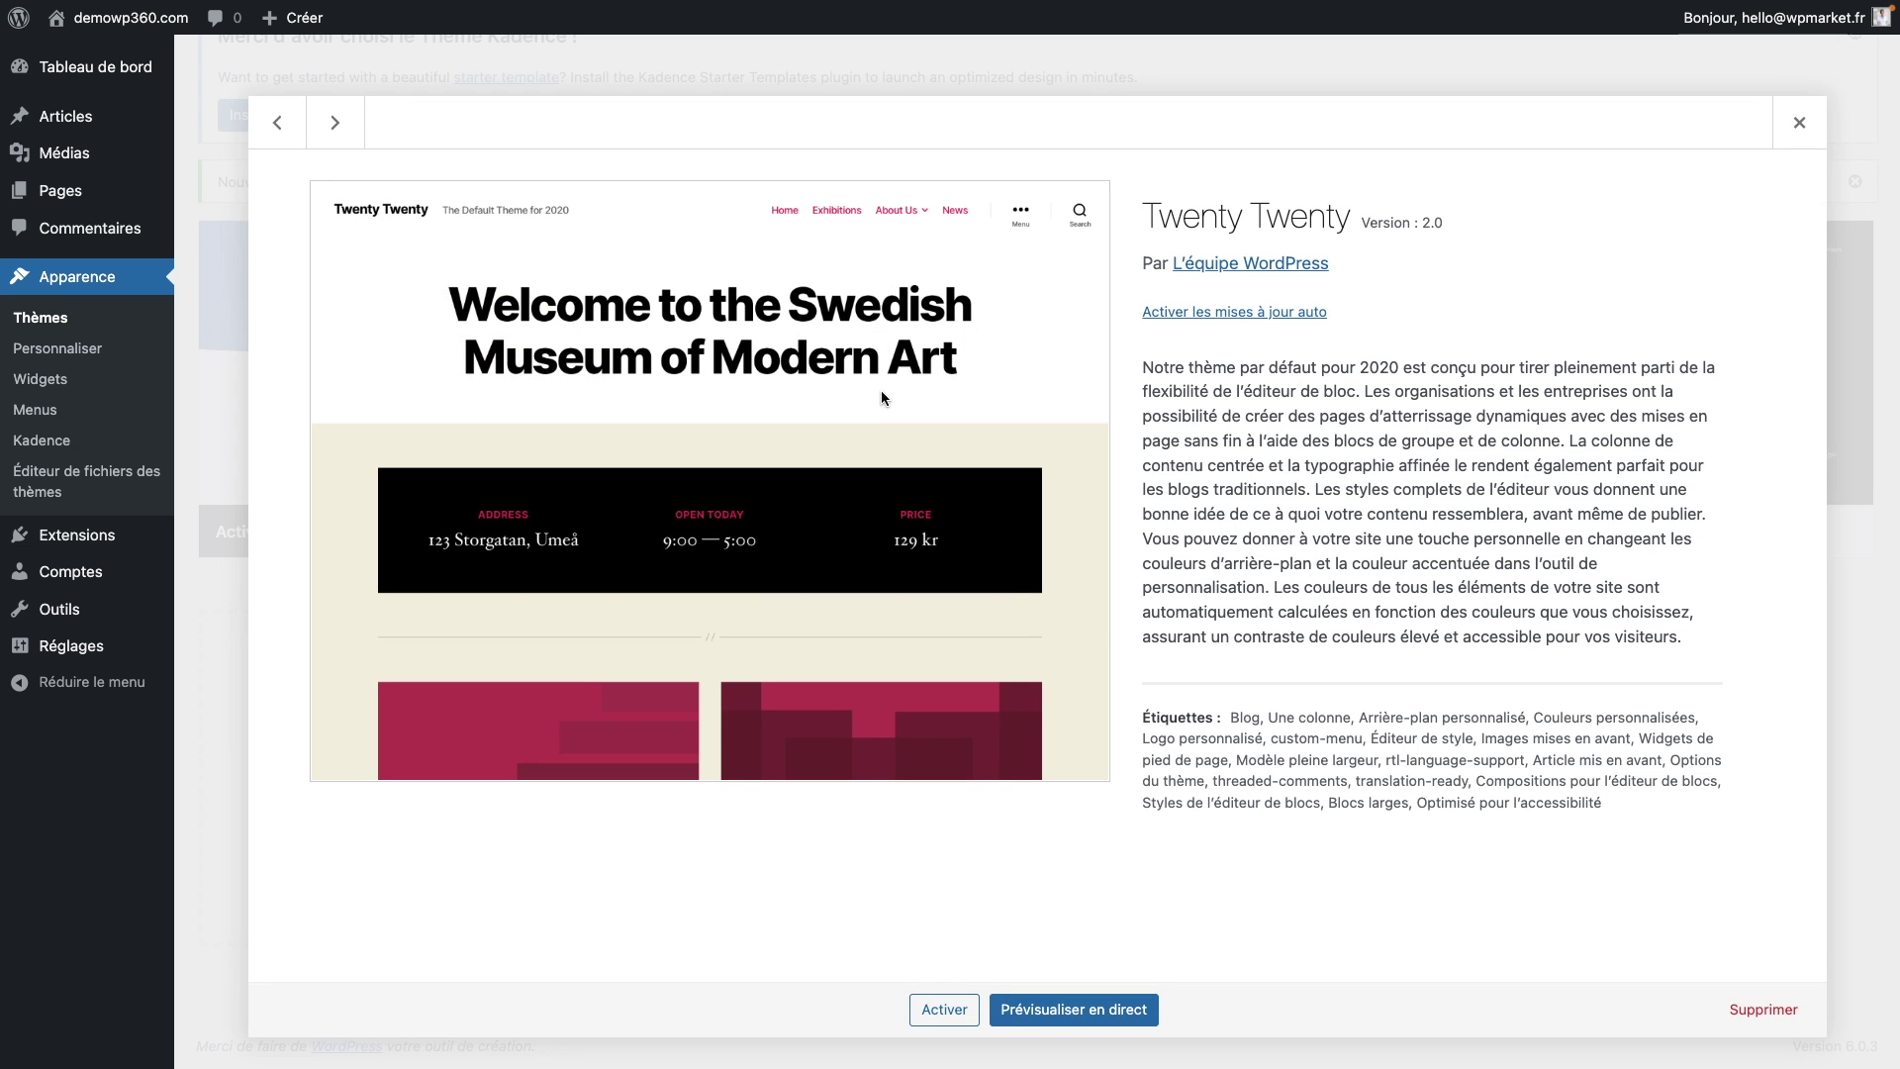
click(1778, 1017)
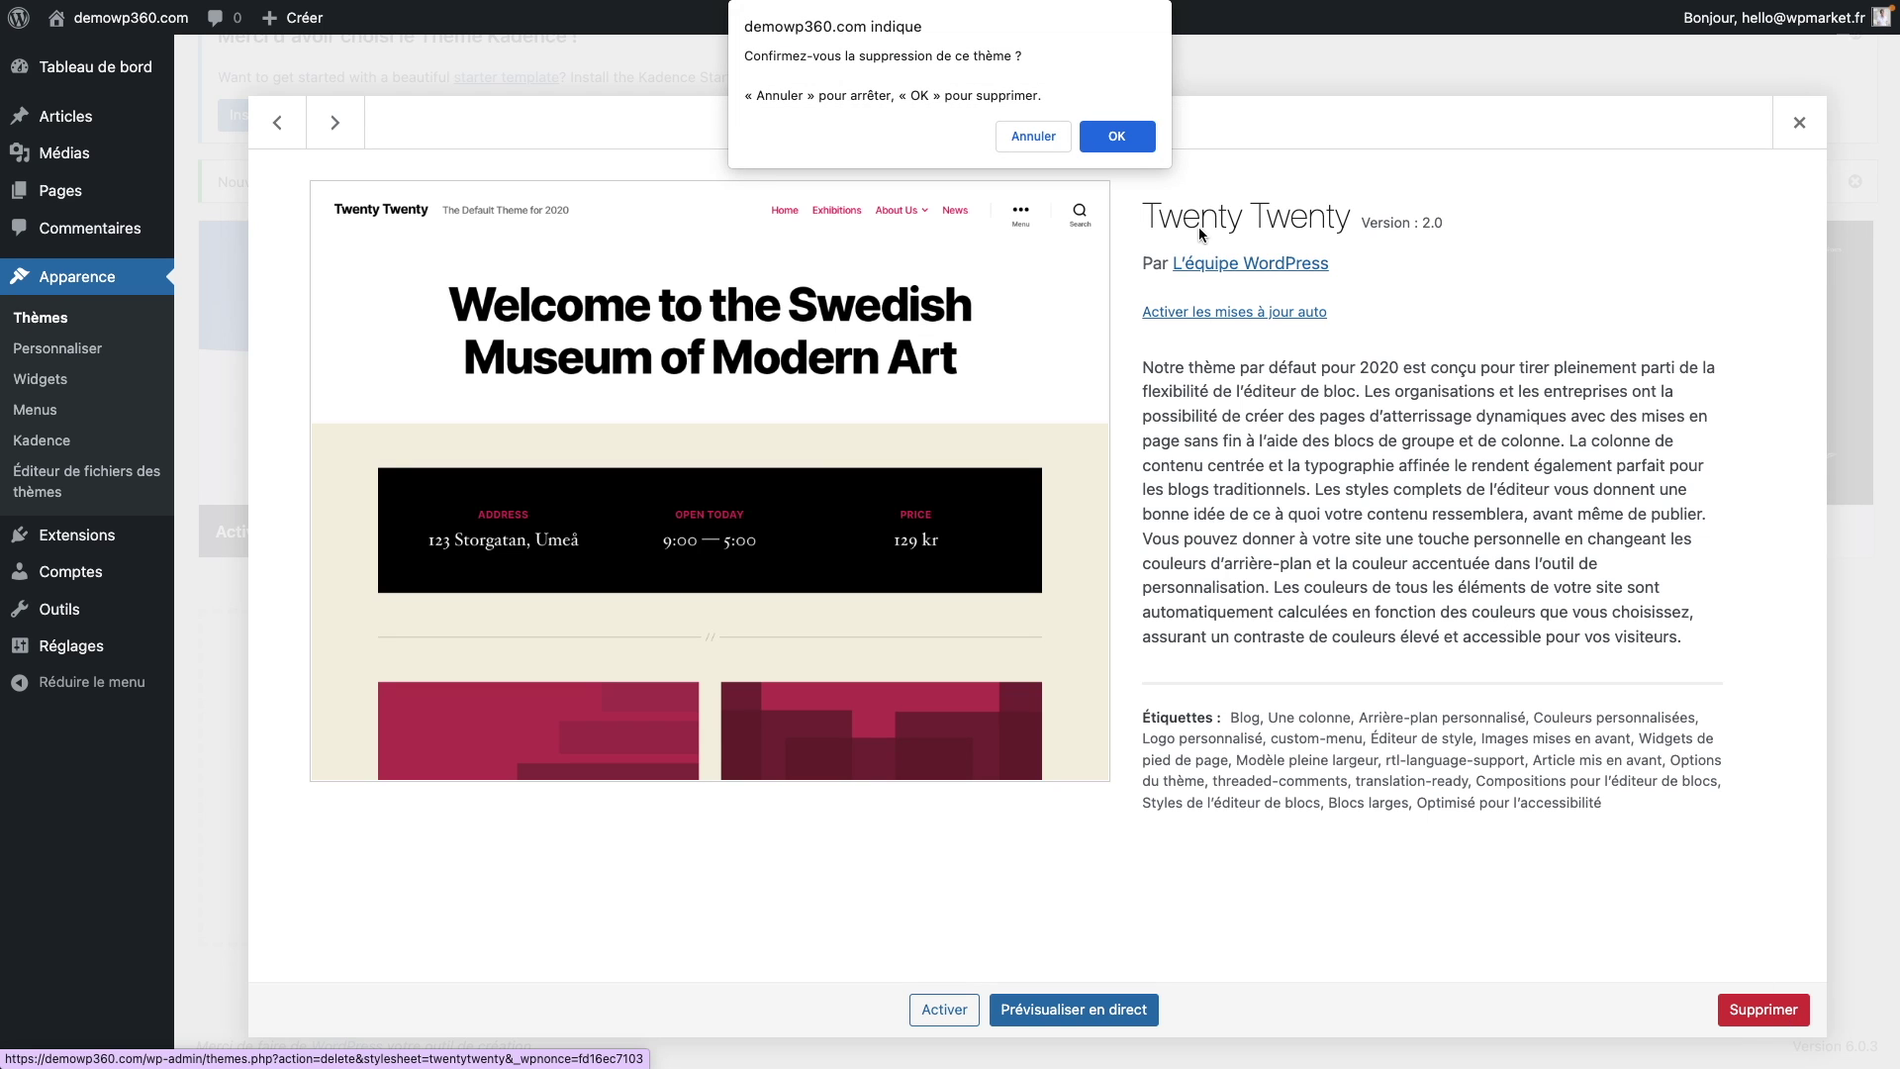
click(1120, 136)
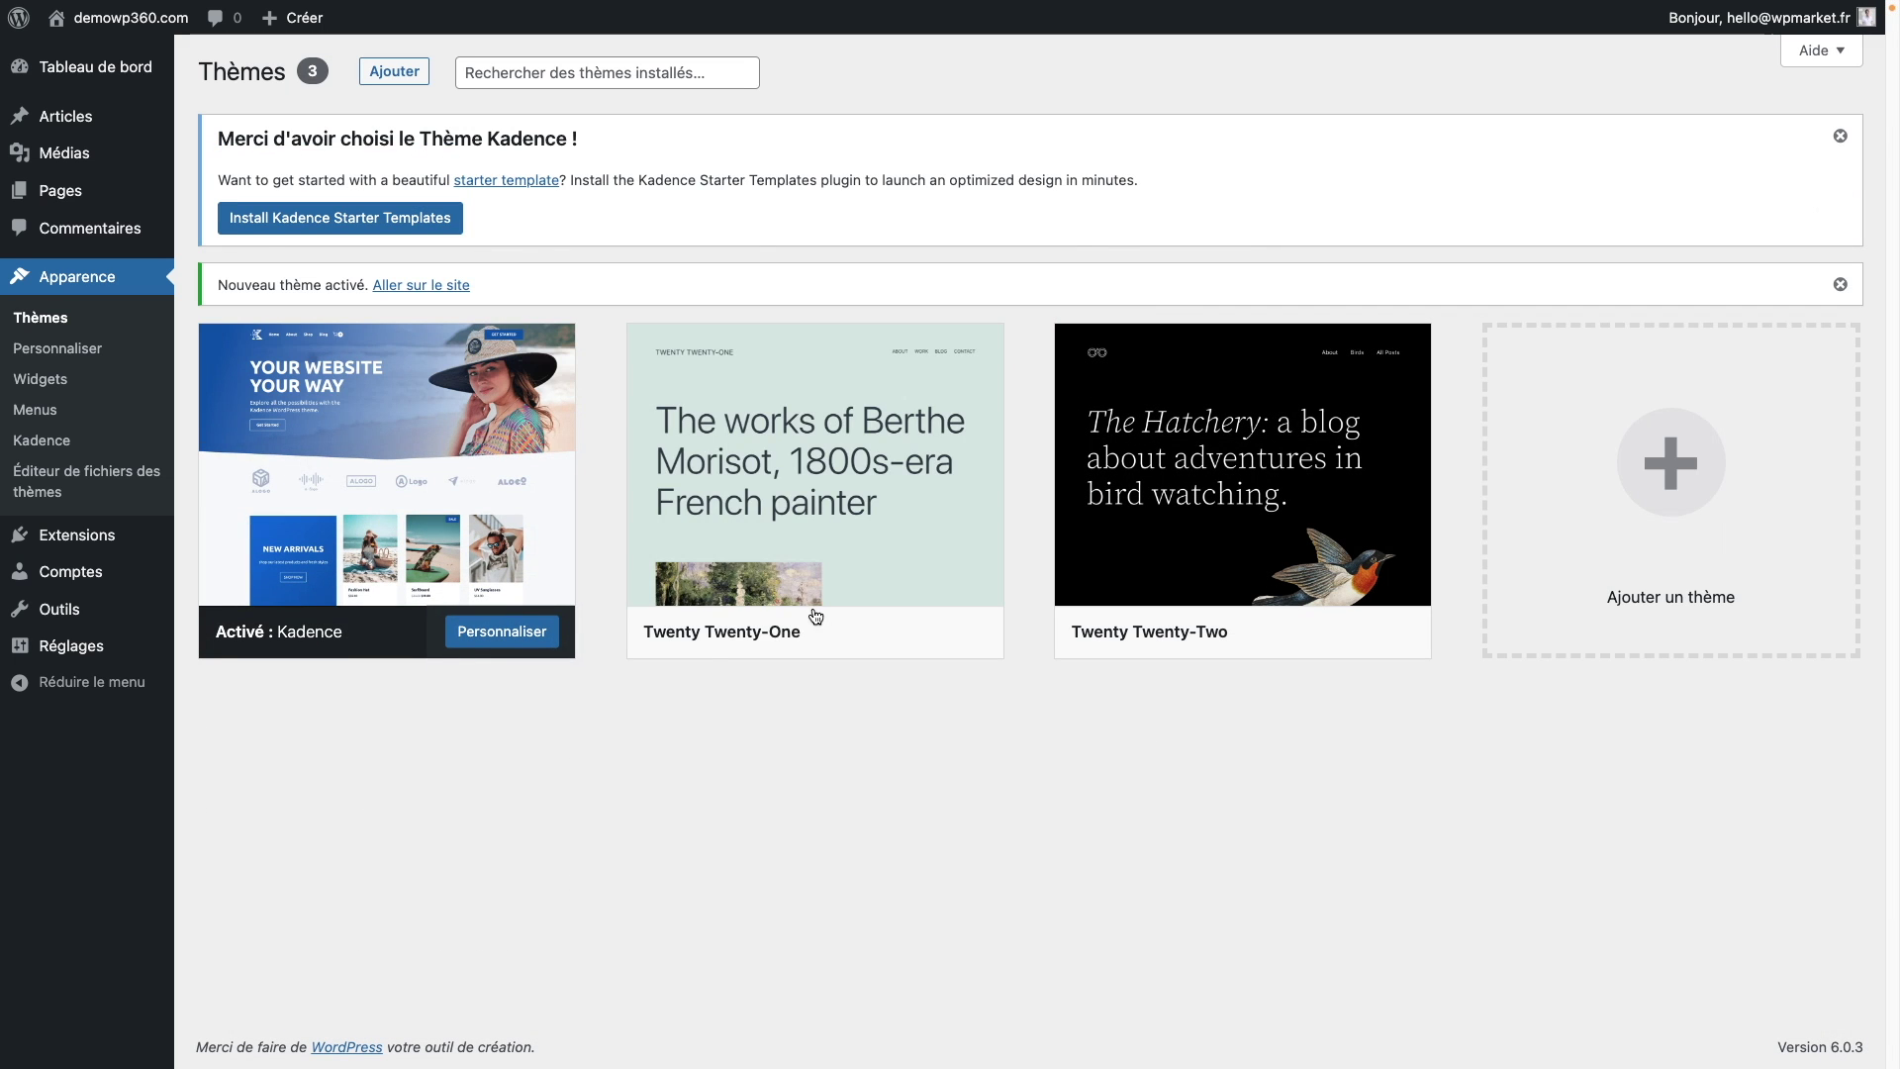
click(829, 401)
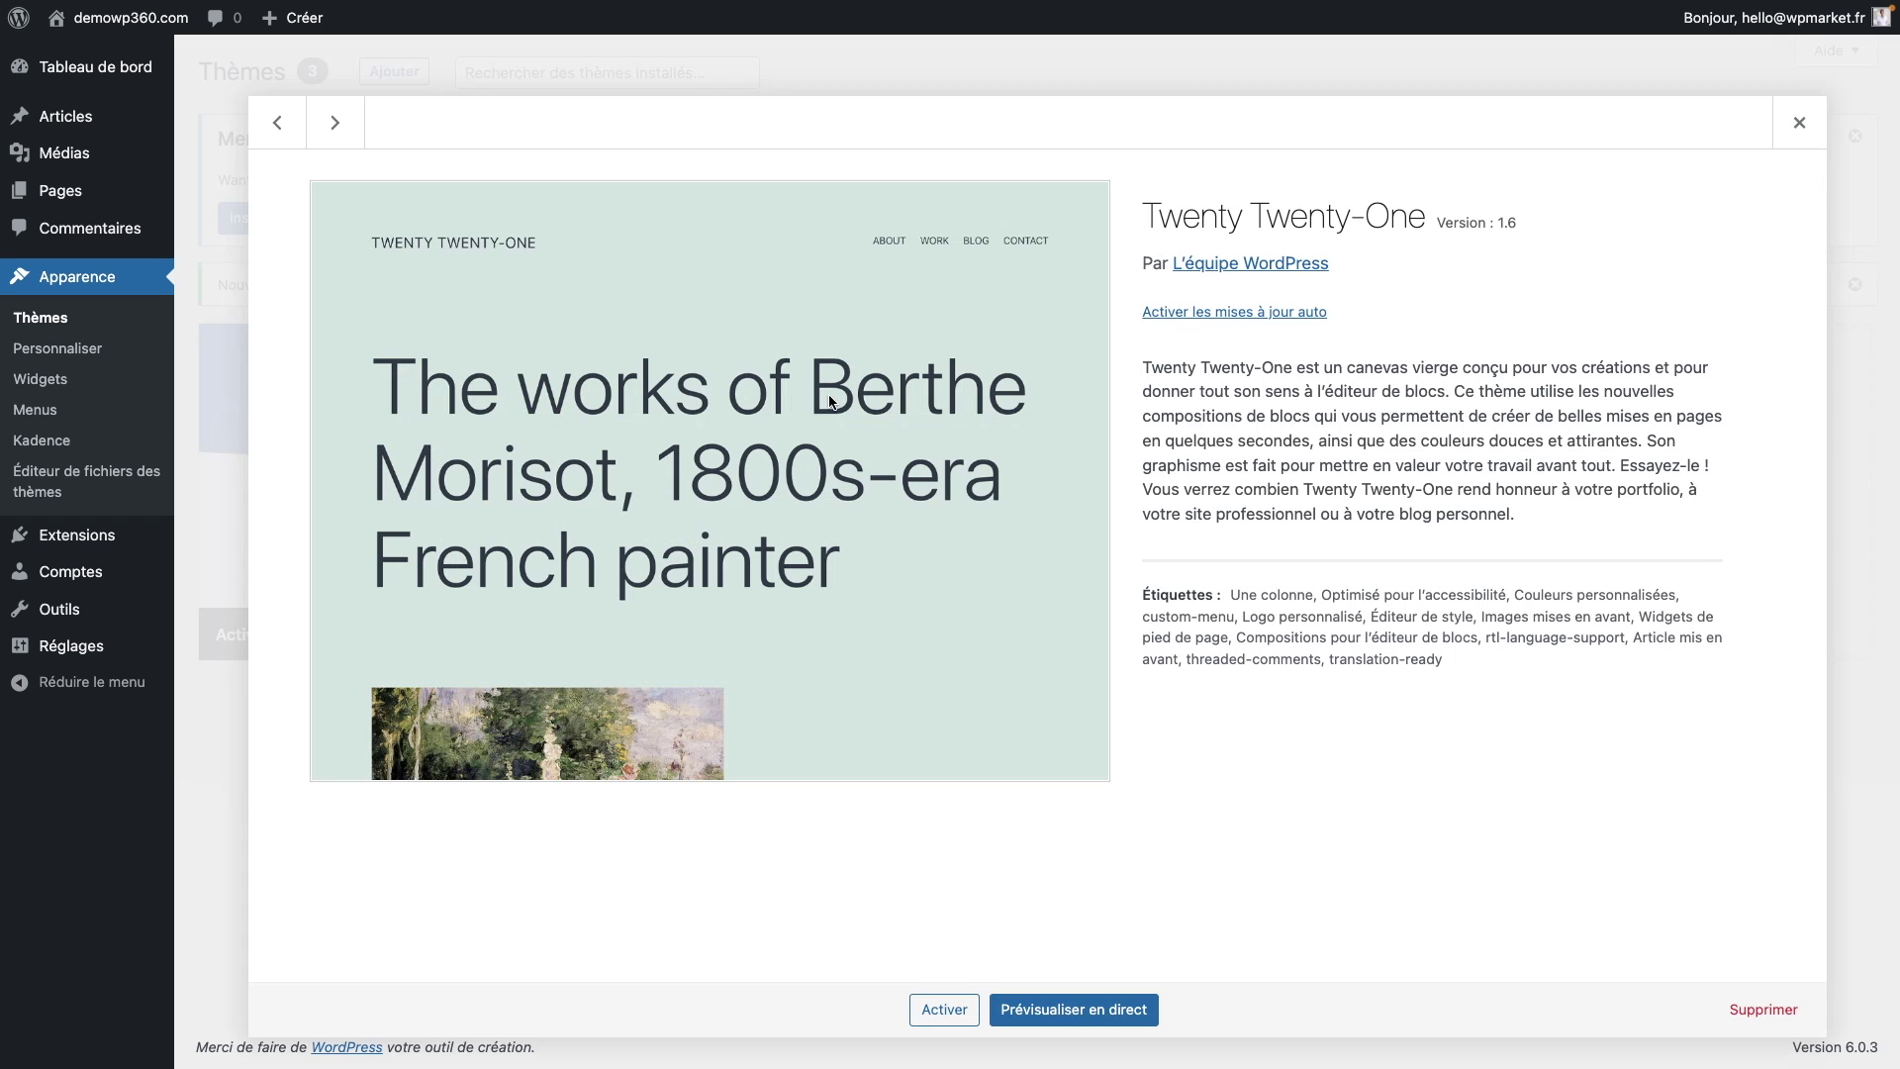
click(1752, 1011)
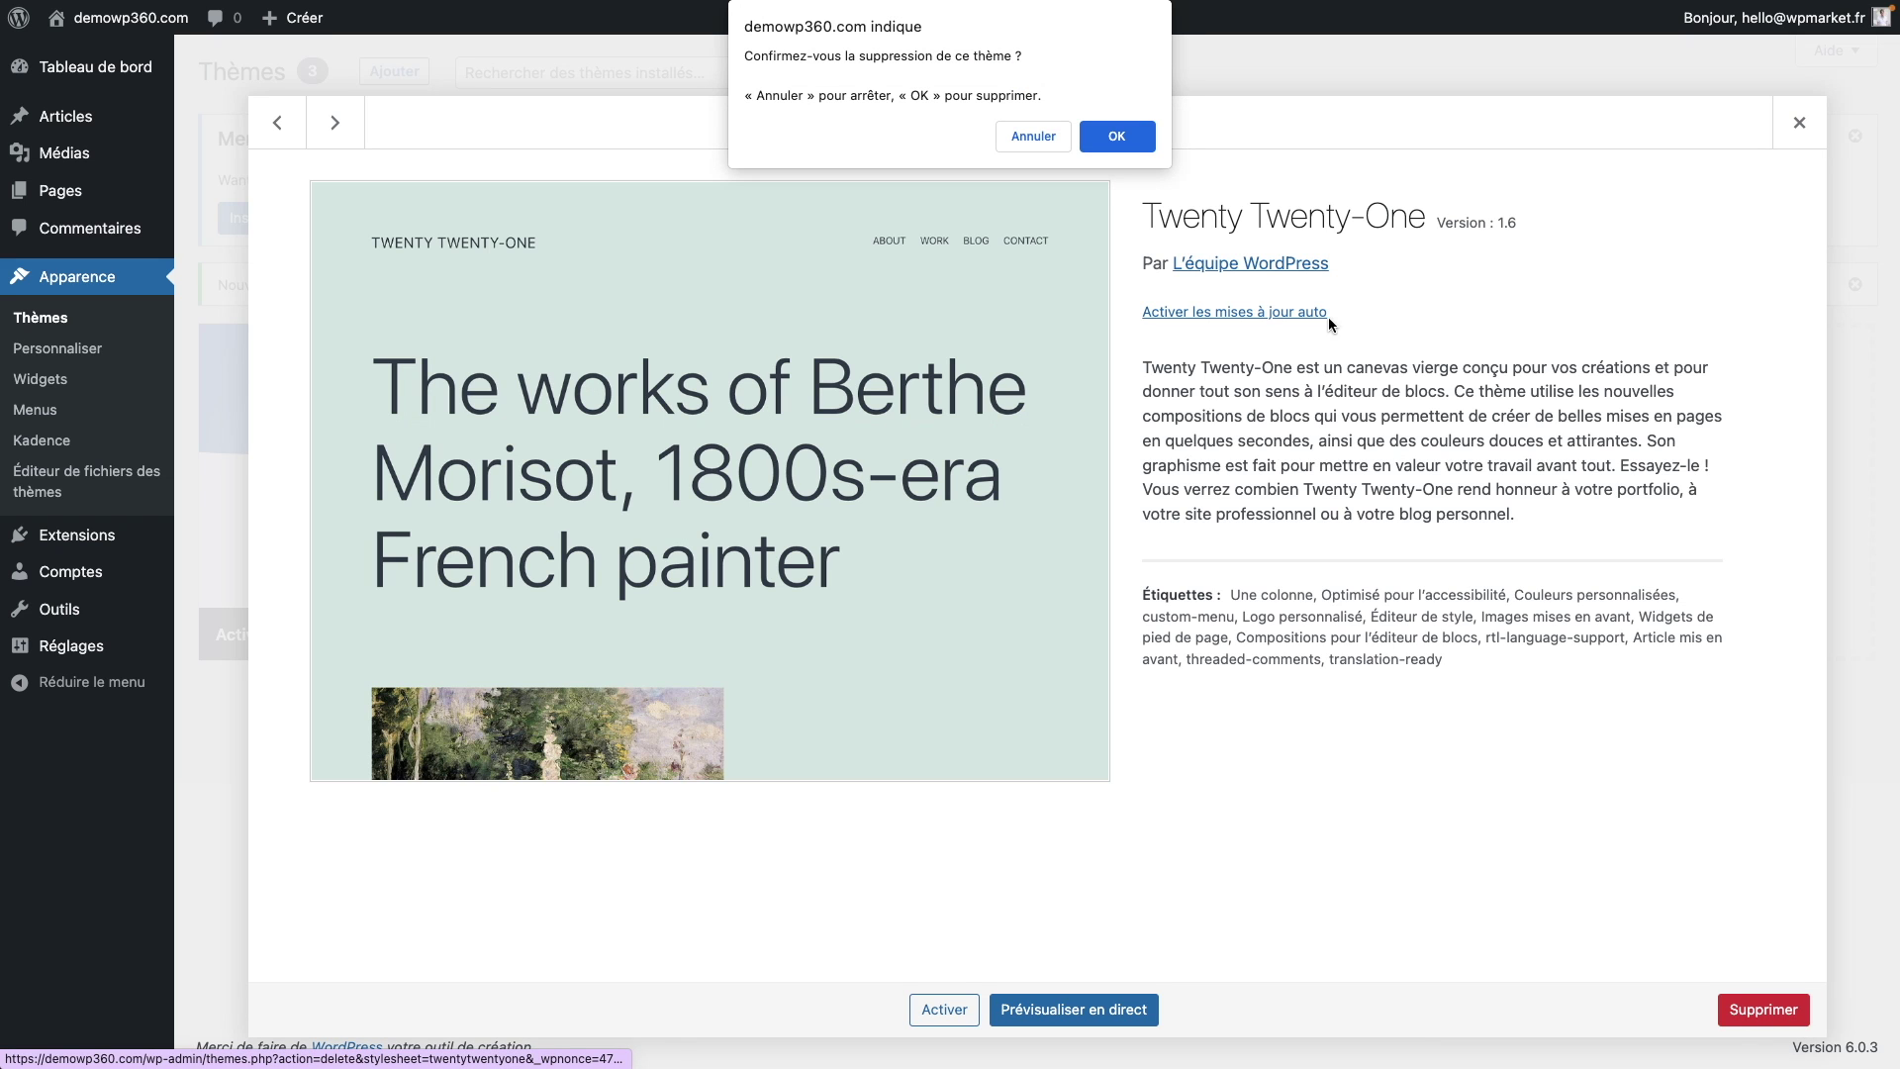
click(1114, 142)
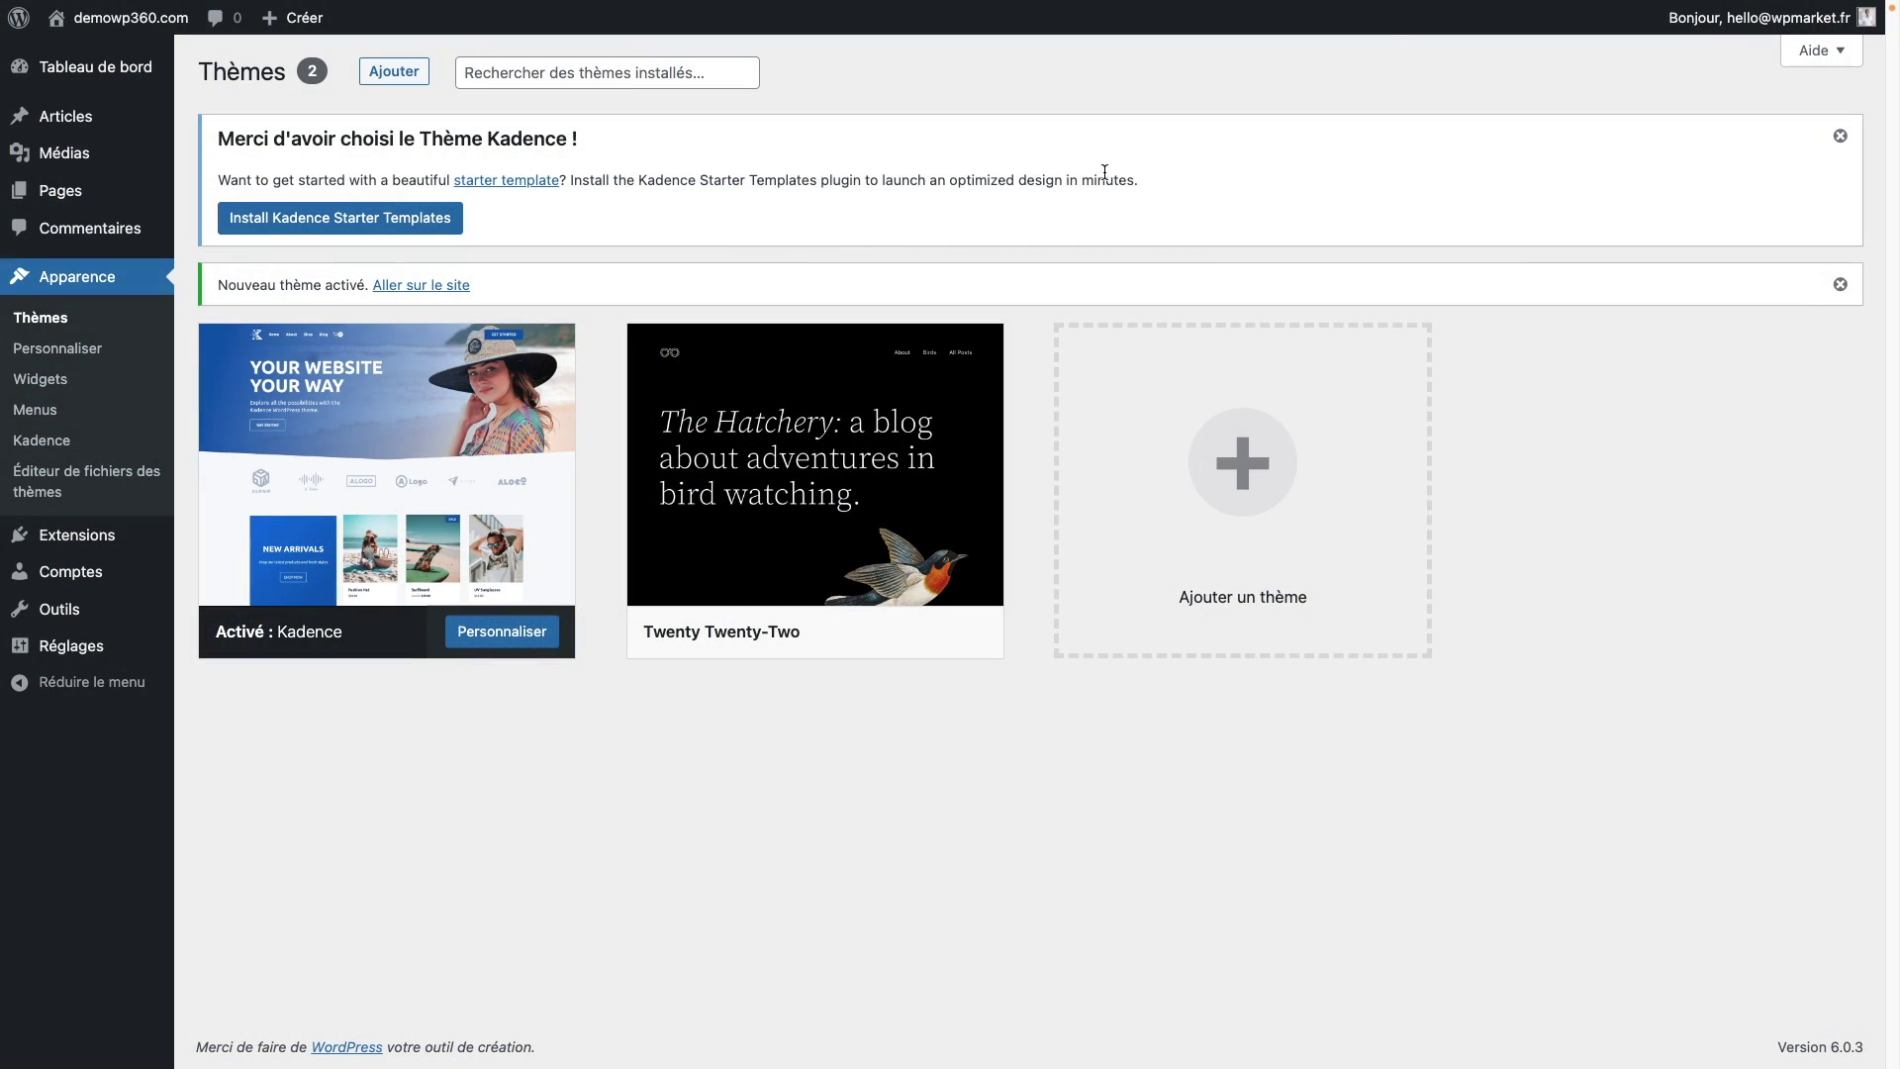
Step: Activate the Twenty Twenty-Two theme from its details panel
click(885, 376)
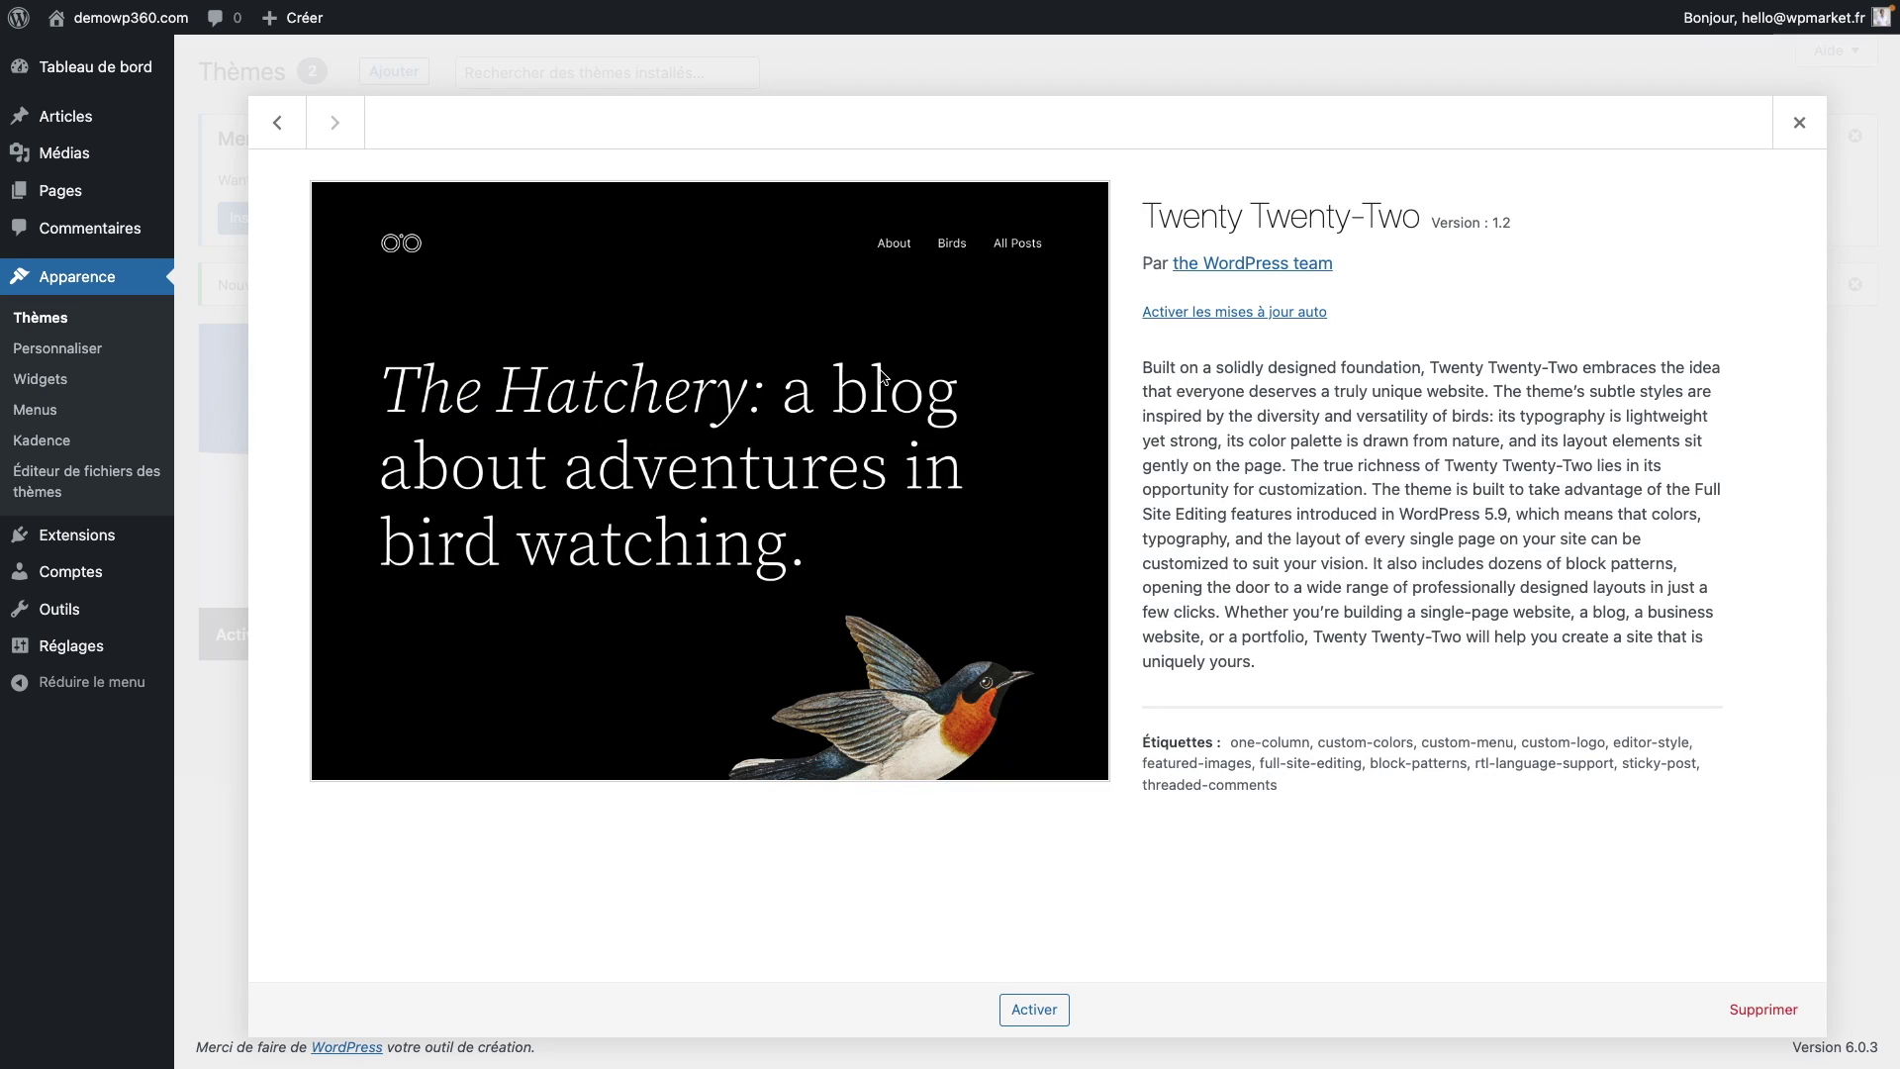
click(1048, 1007)
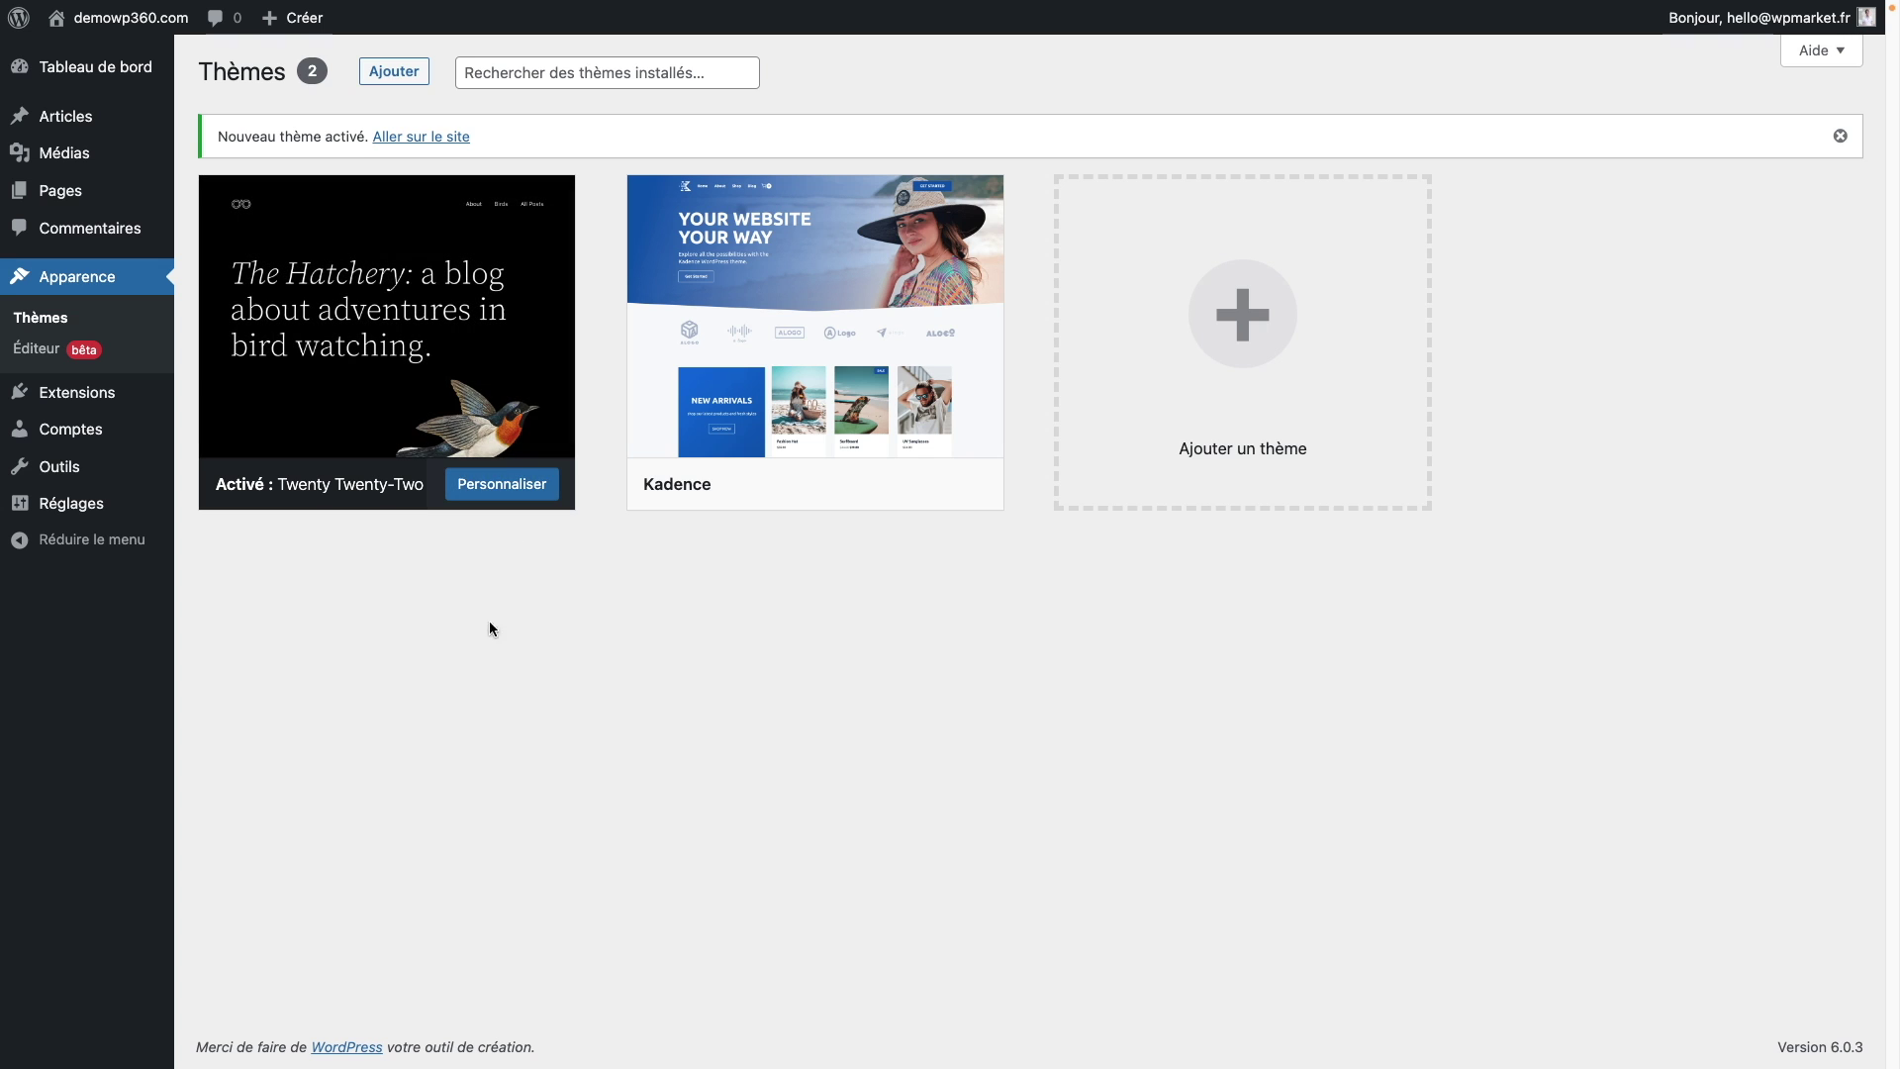
mouse_move(387, 375)
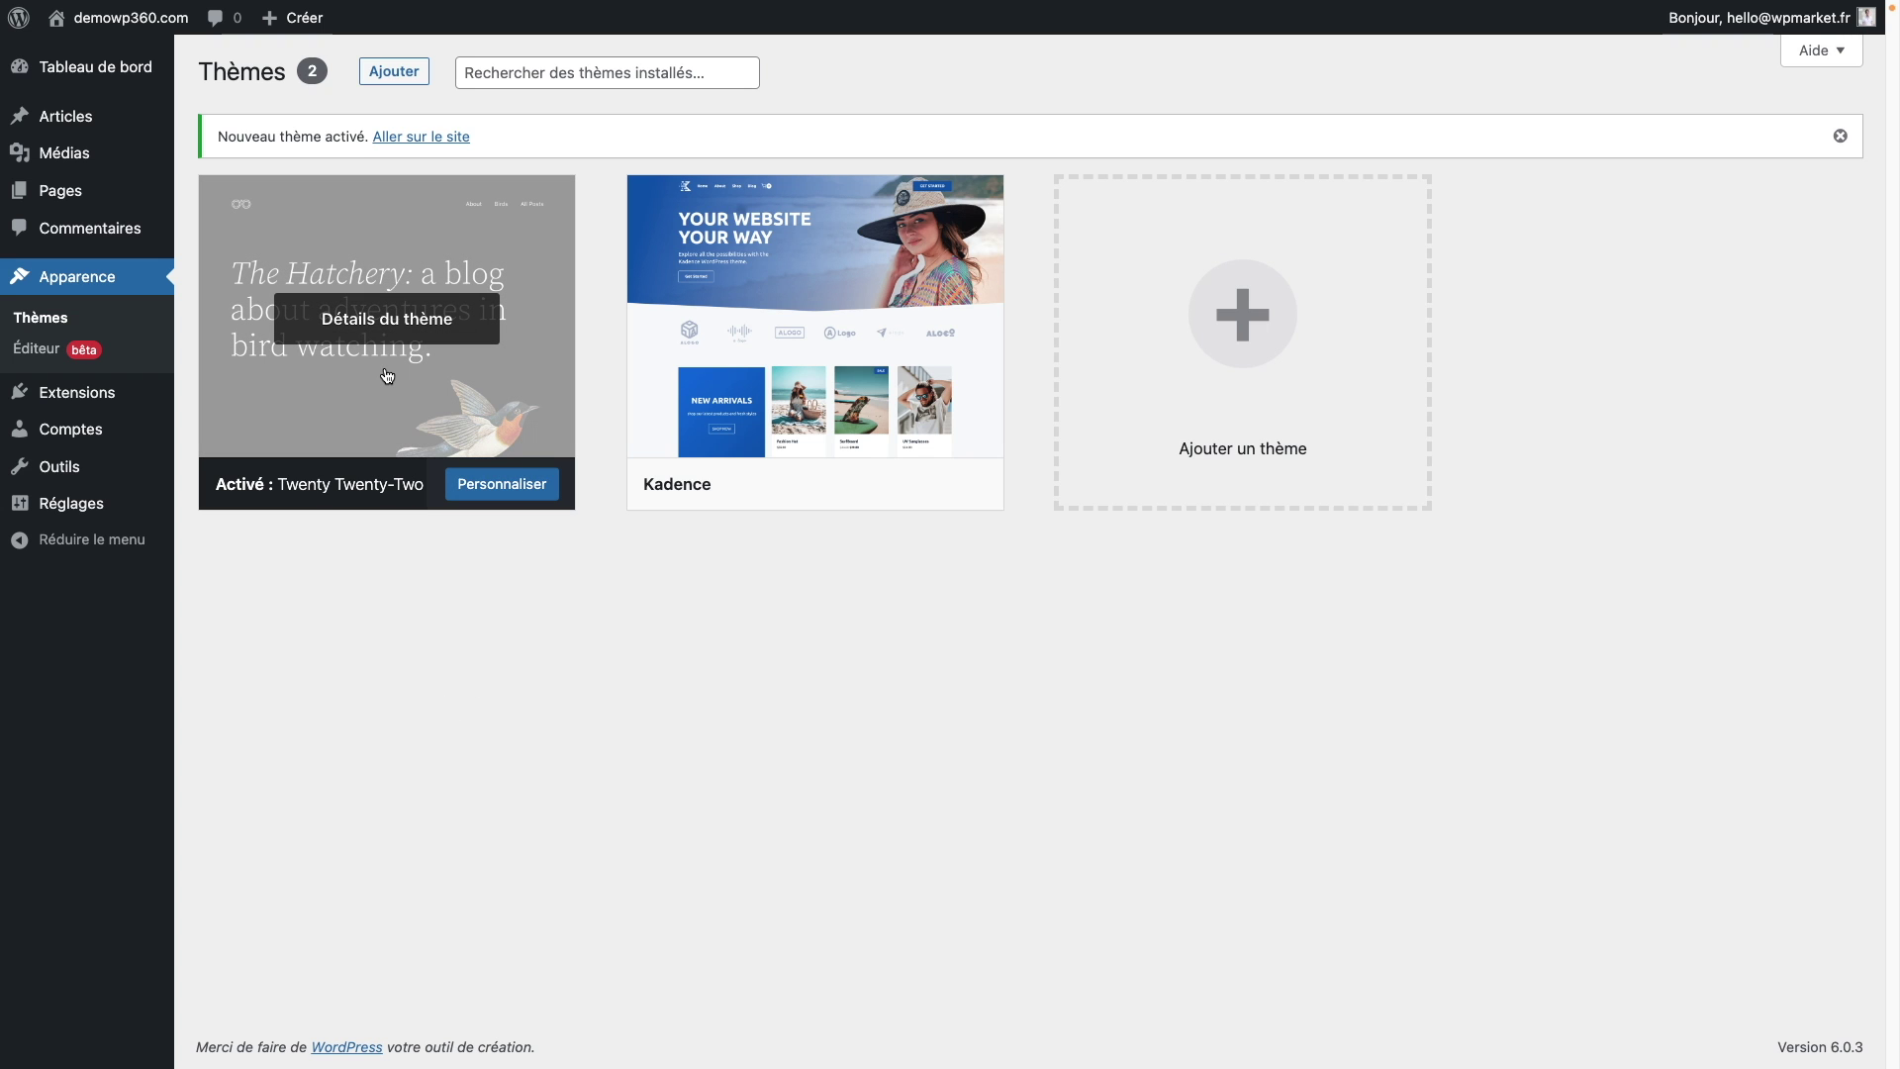
Step: Preview the live site's front page, then go back to the admin Tableau de bord
mouse_move(132, 37)
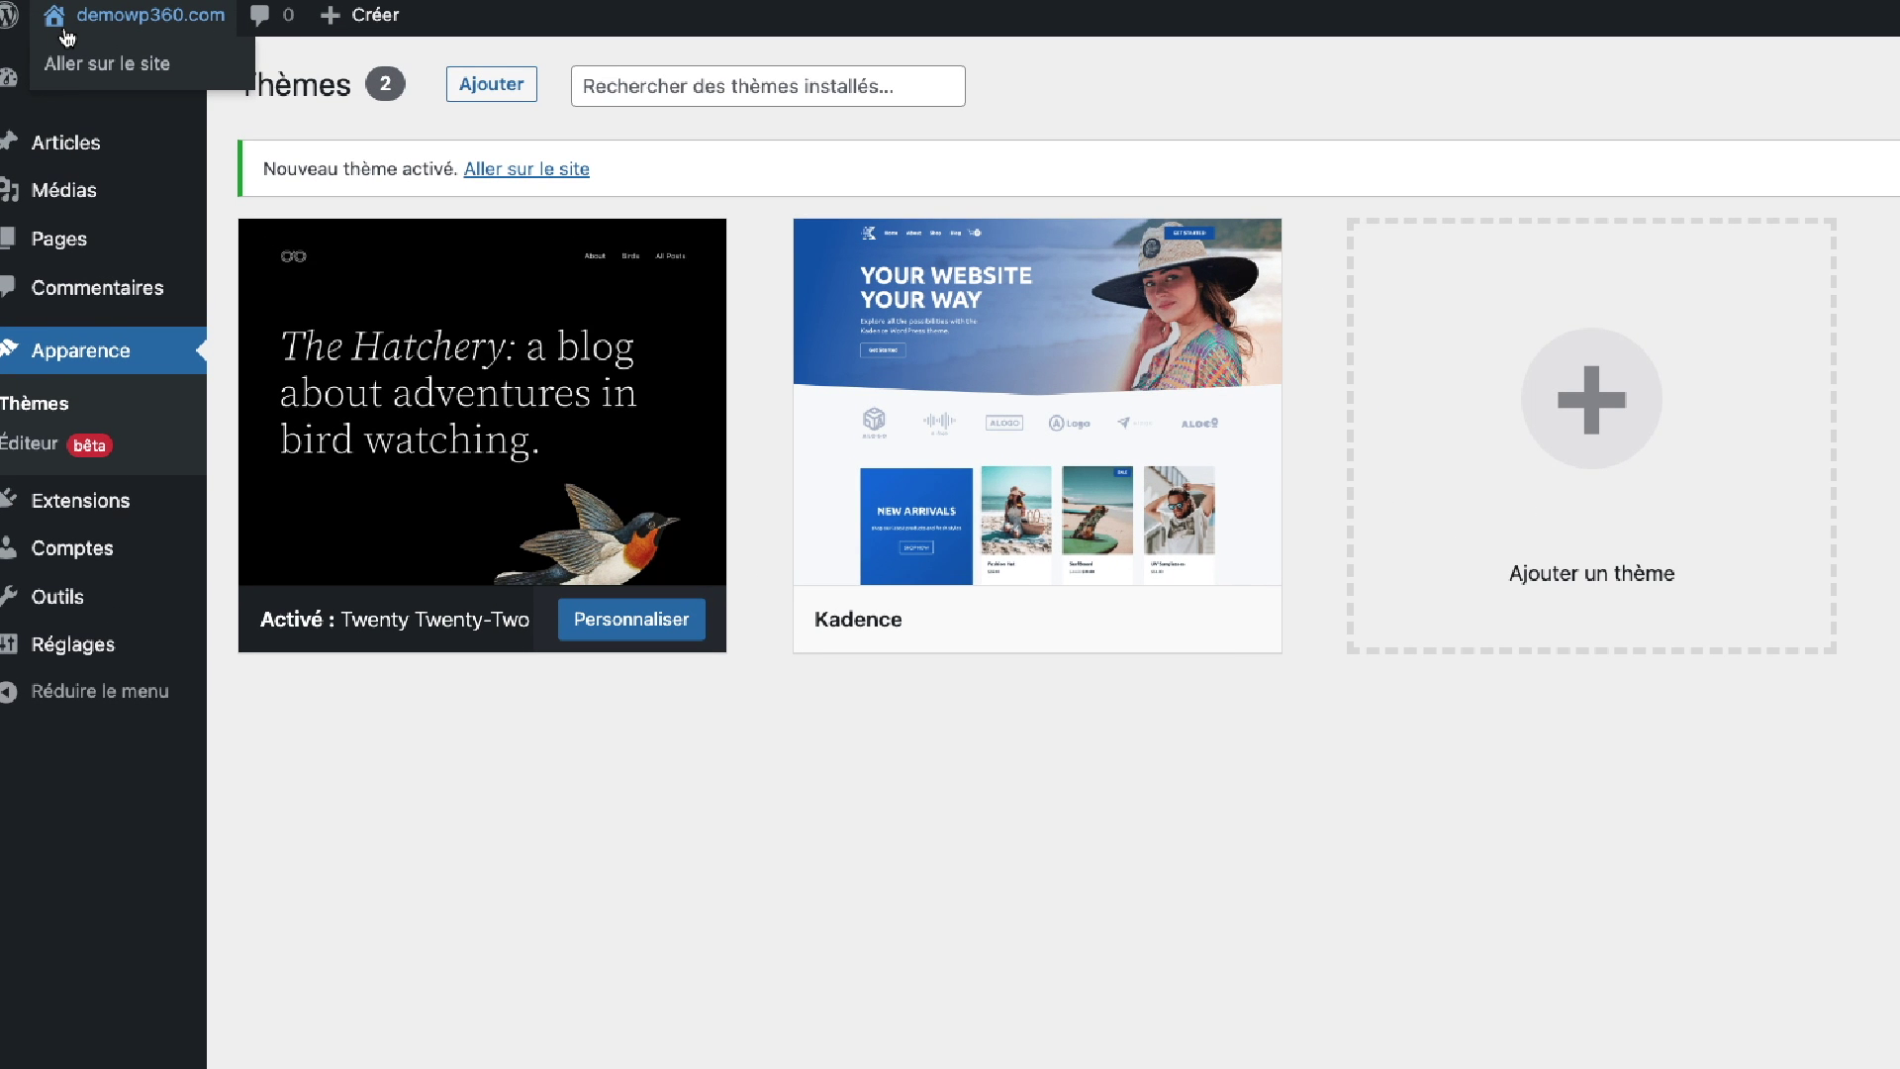
click(128, 66)
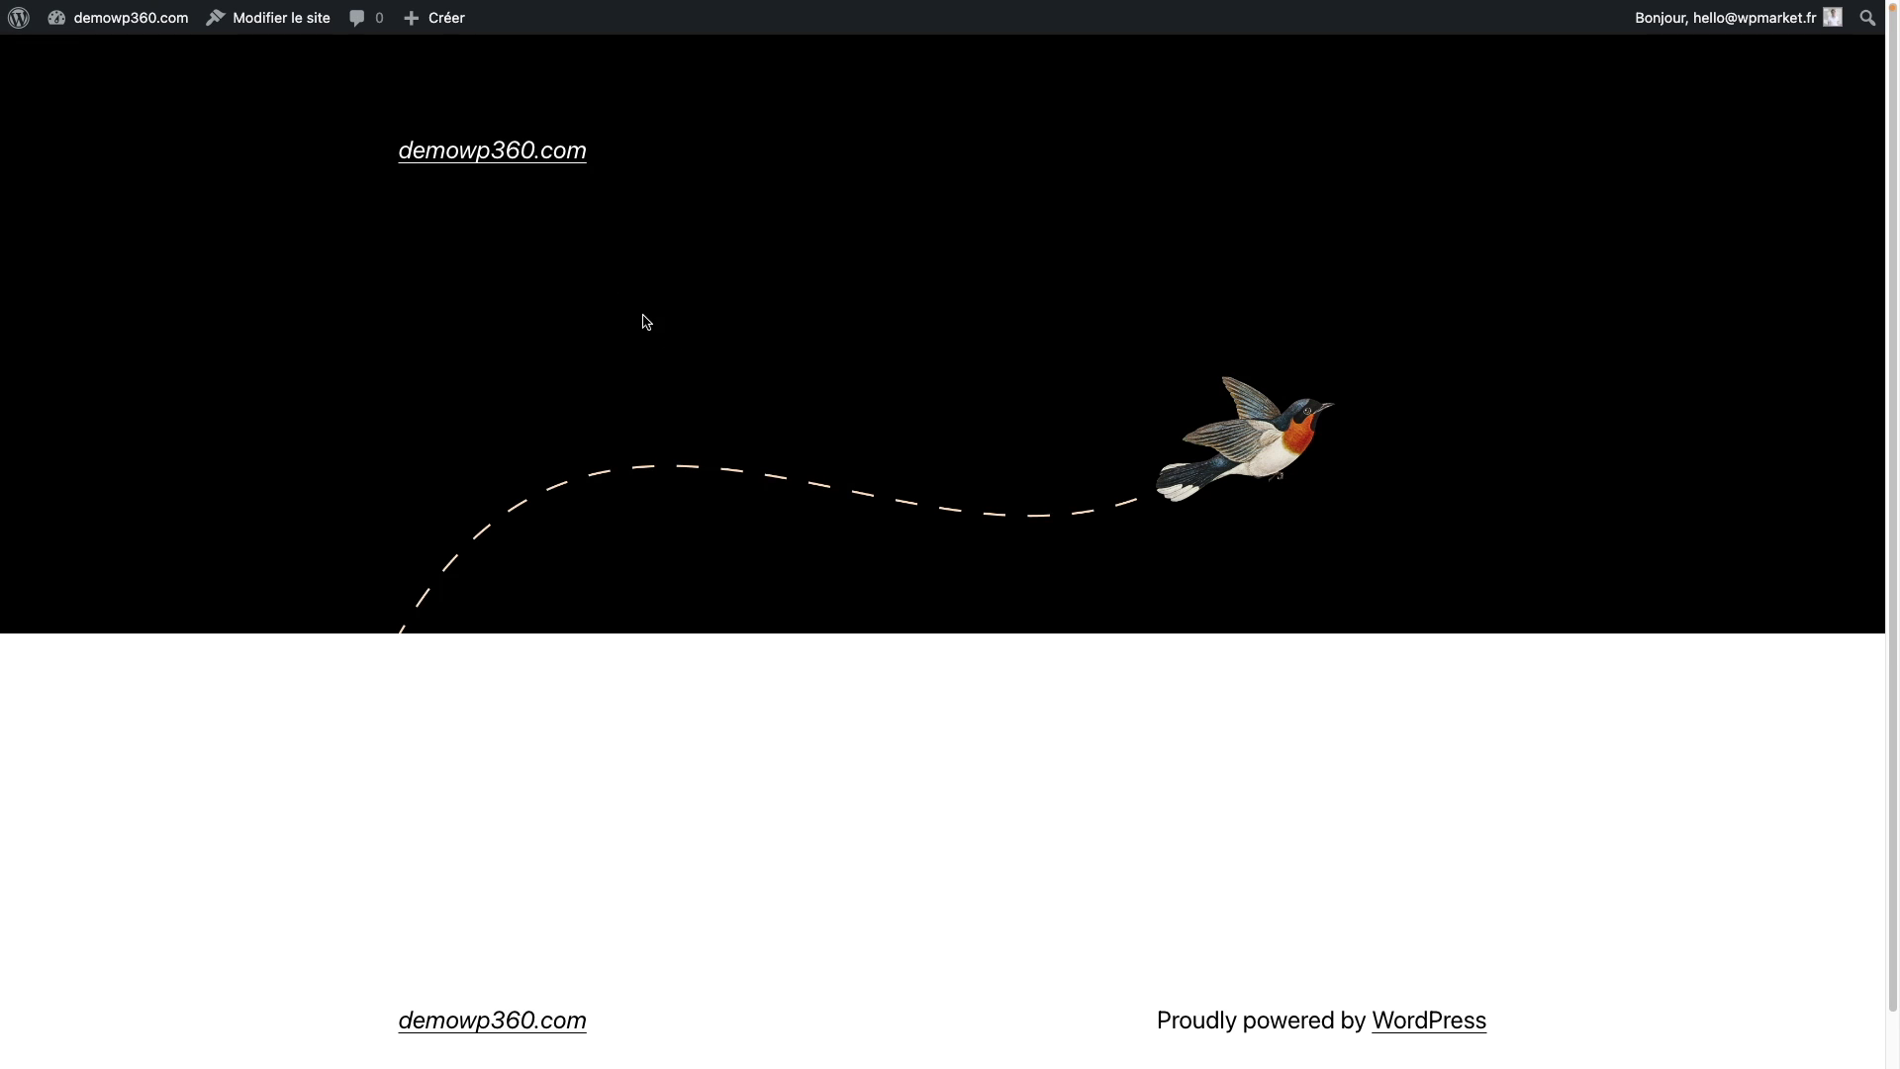
scroll(827, 478, down, 2)
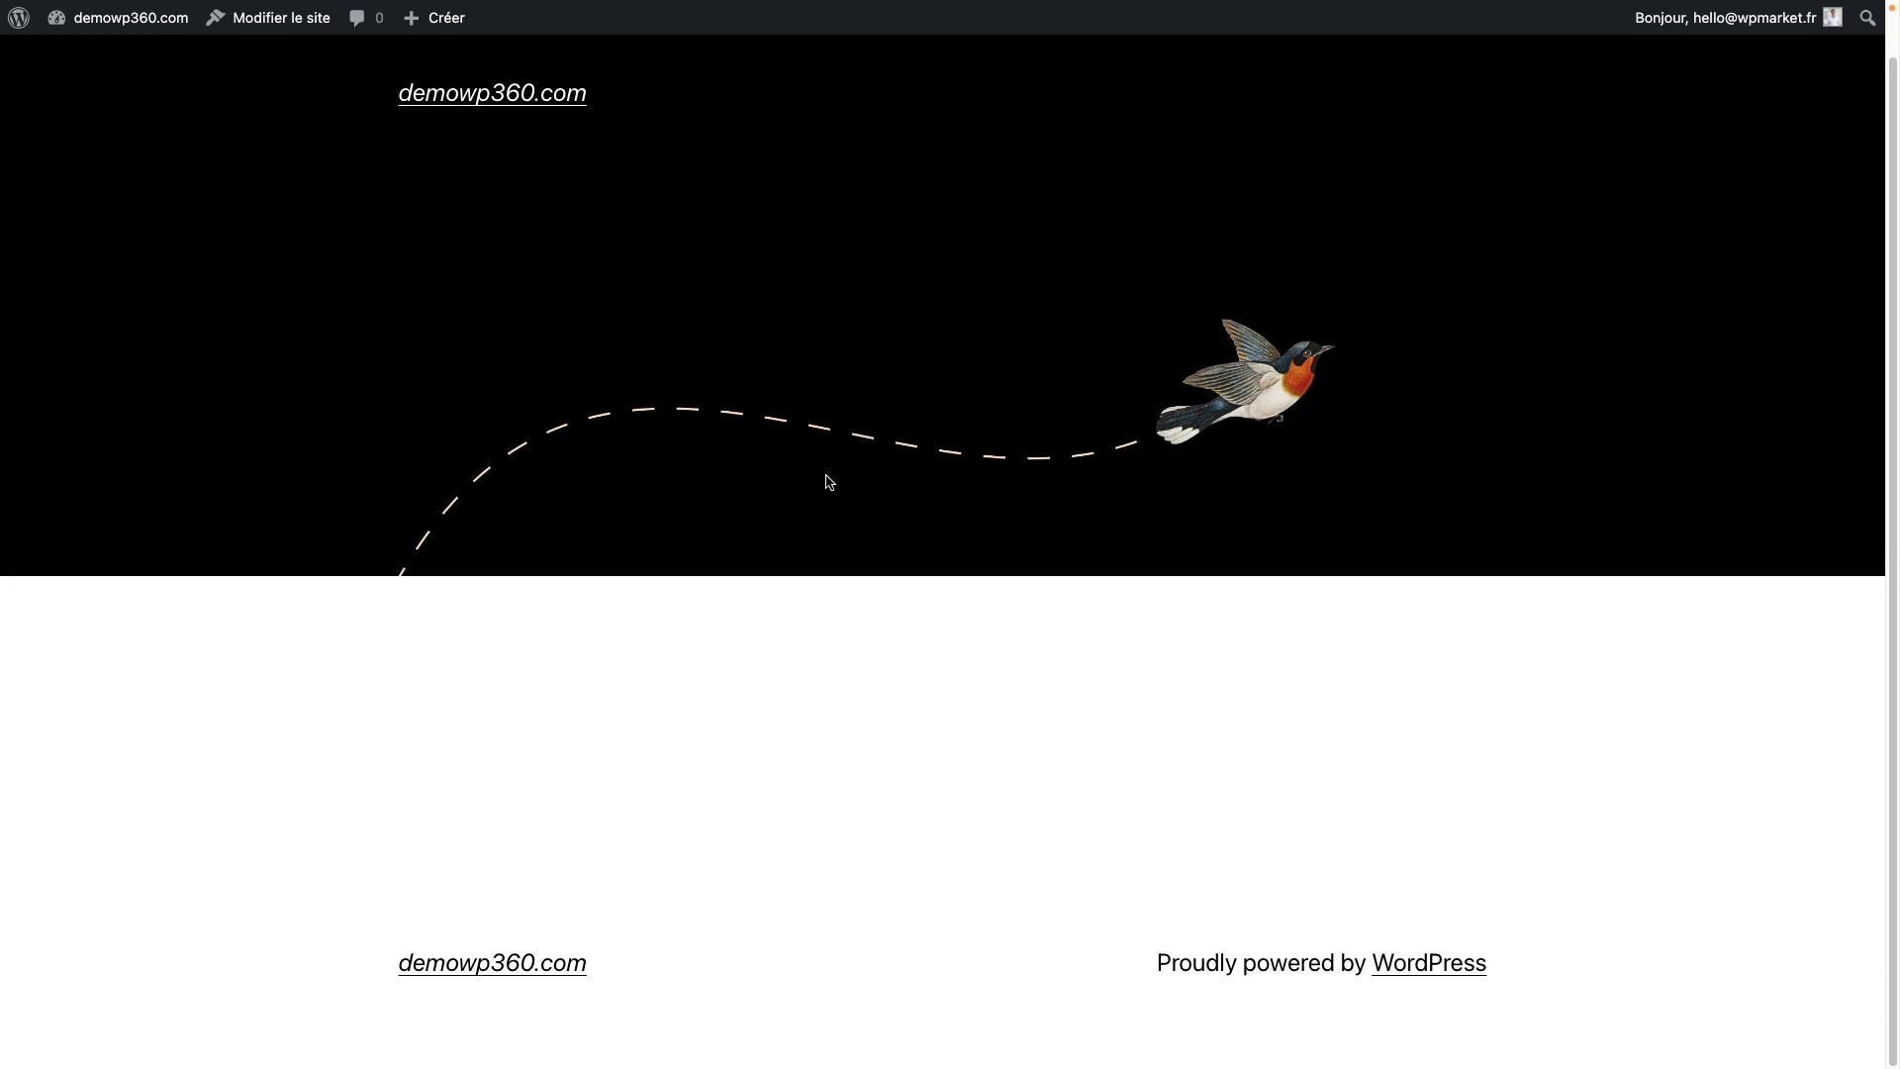
scroll(829, 484, up, 2)
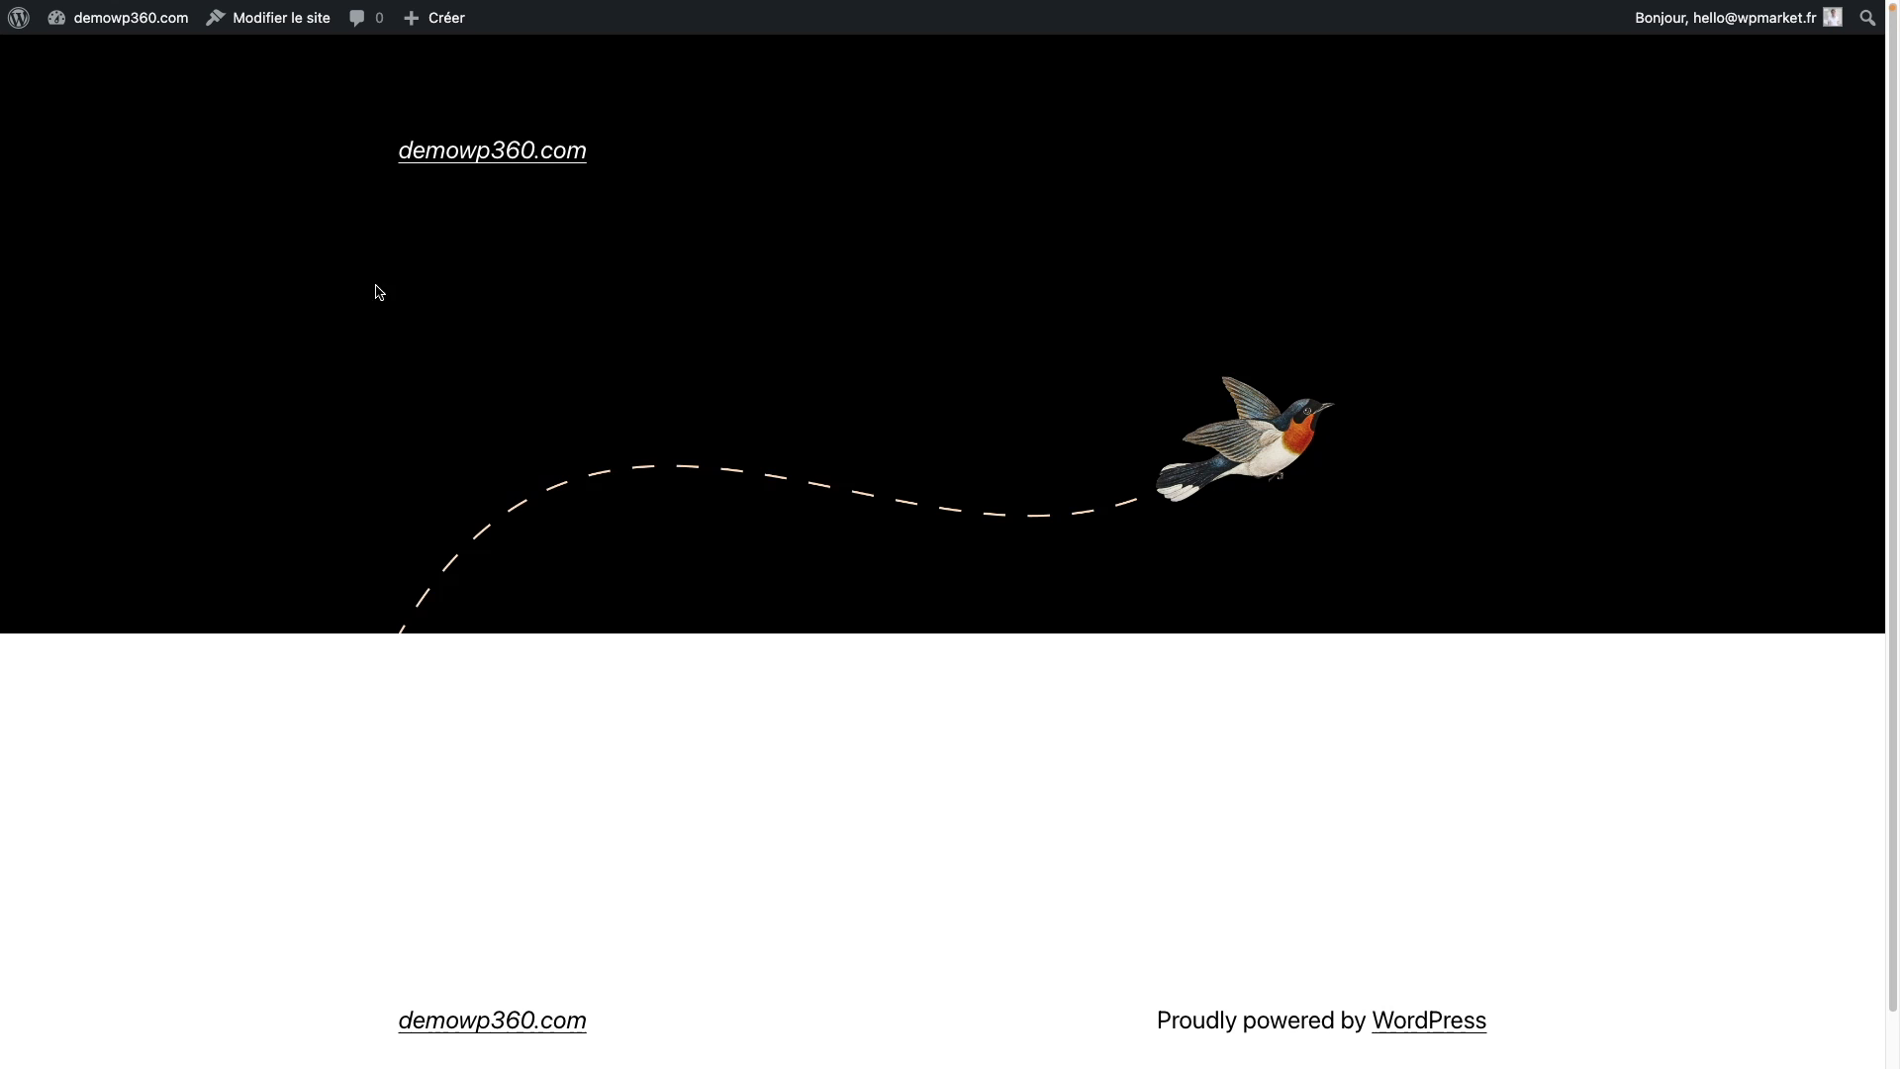
mouse_move(116, 29)
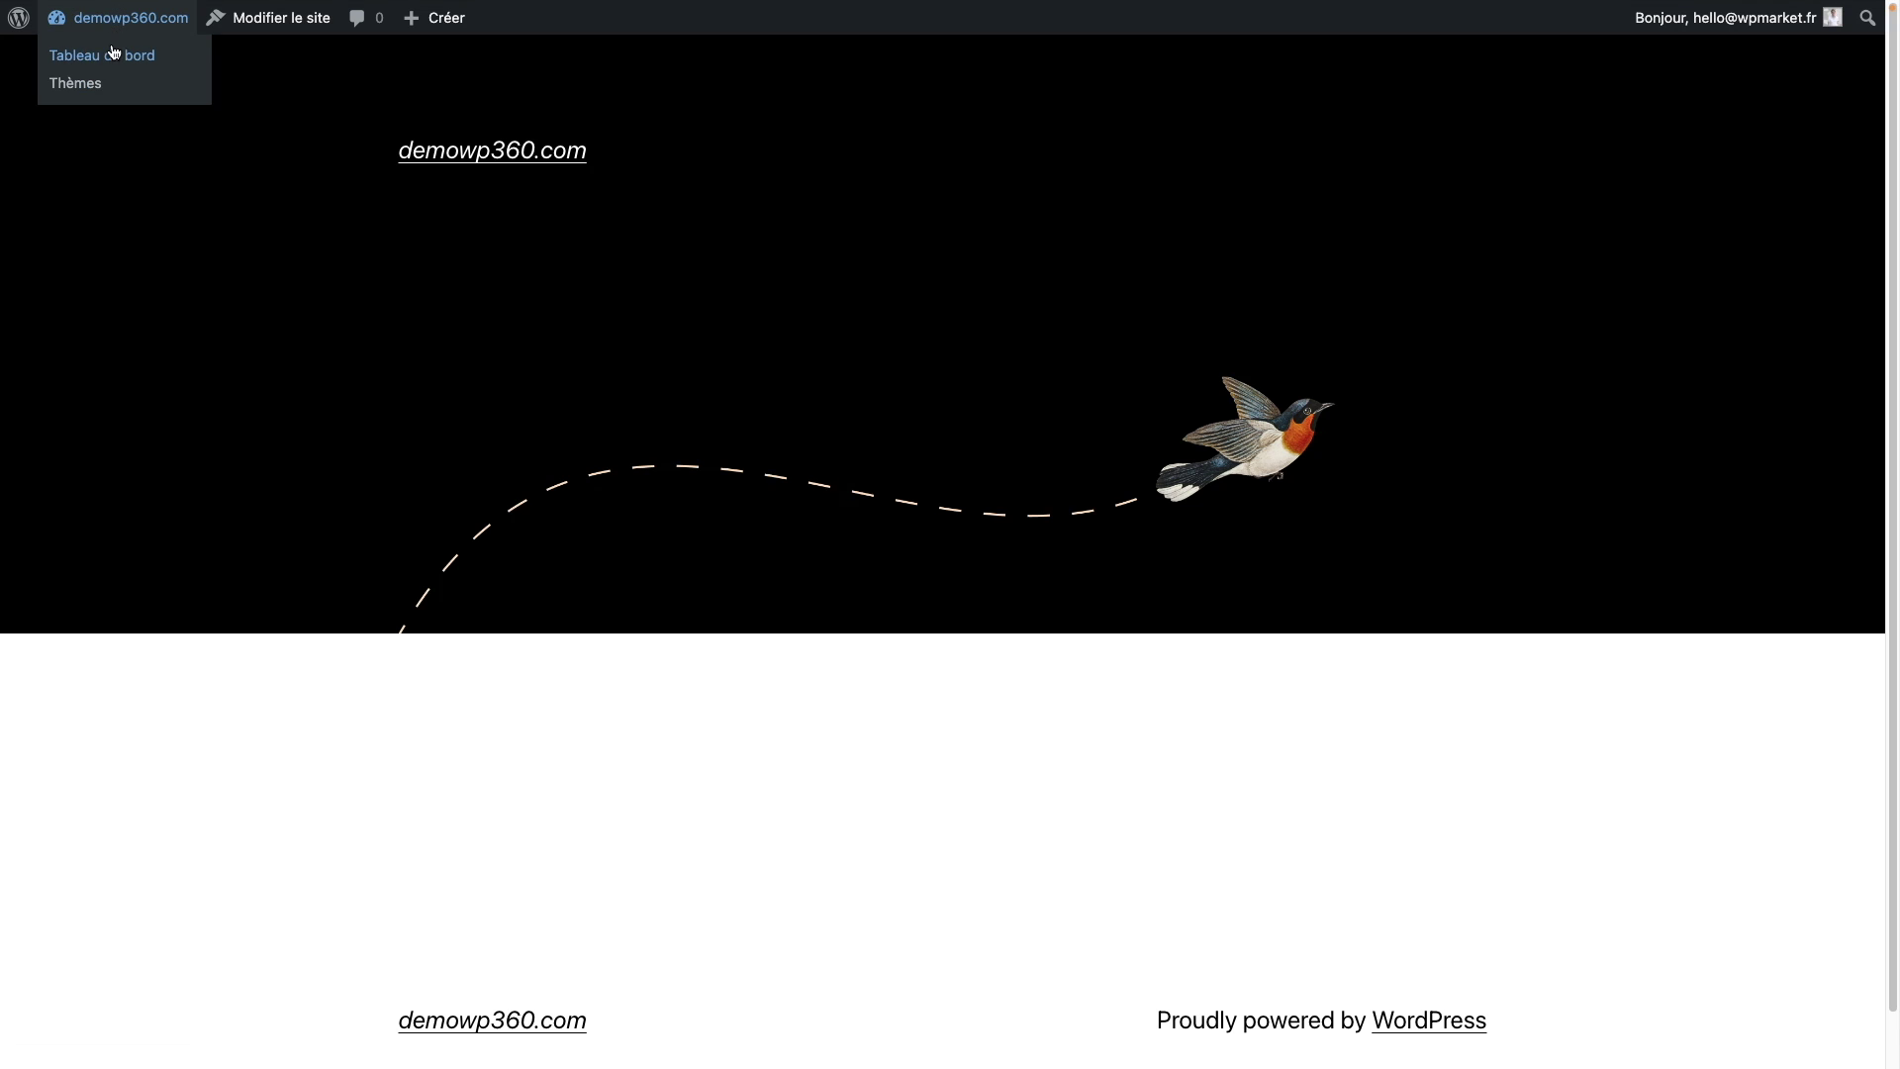
click(114, 54)
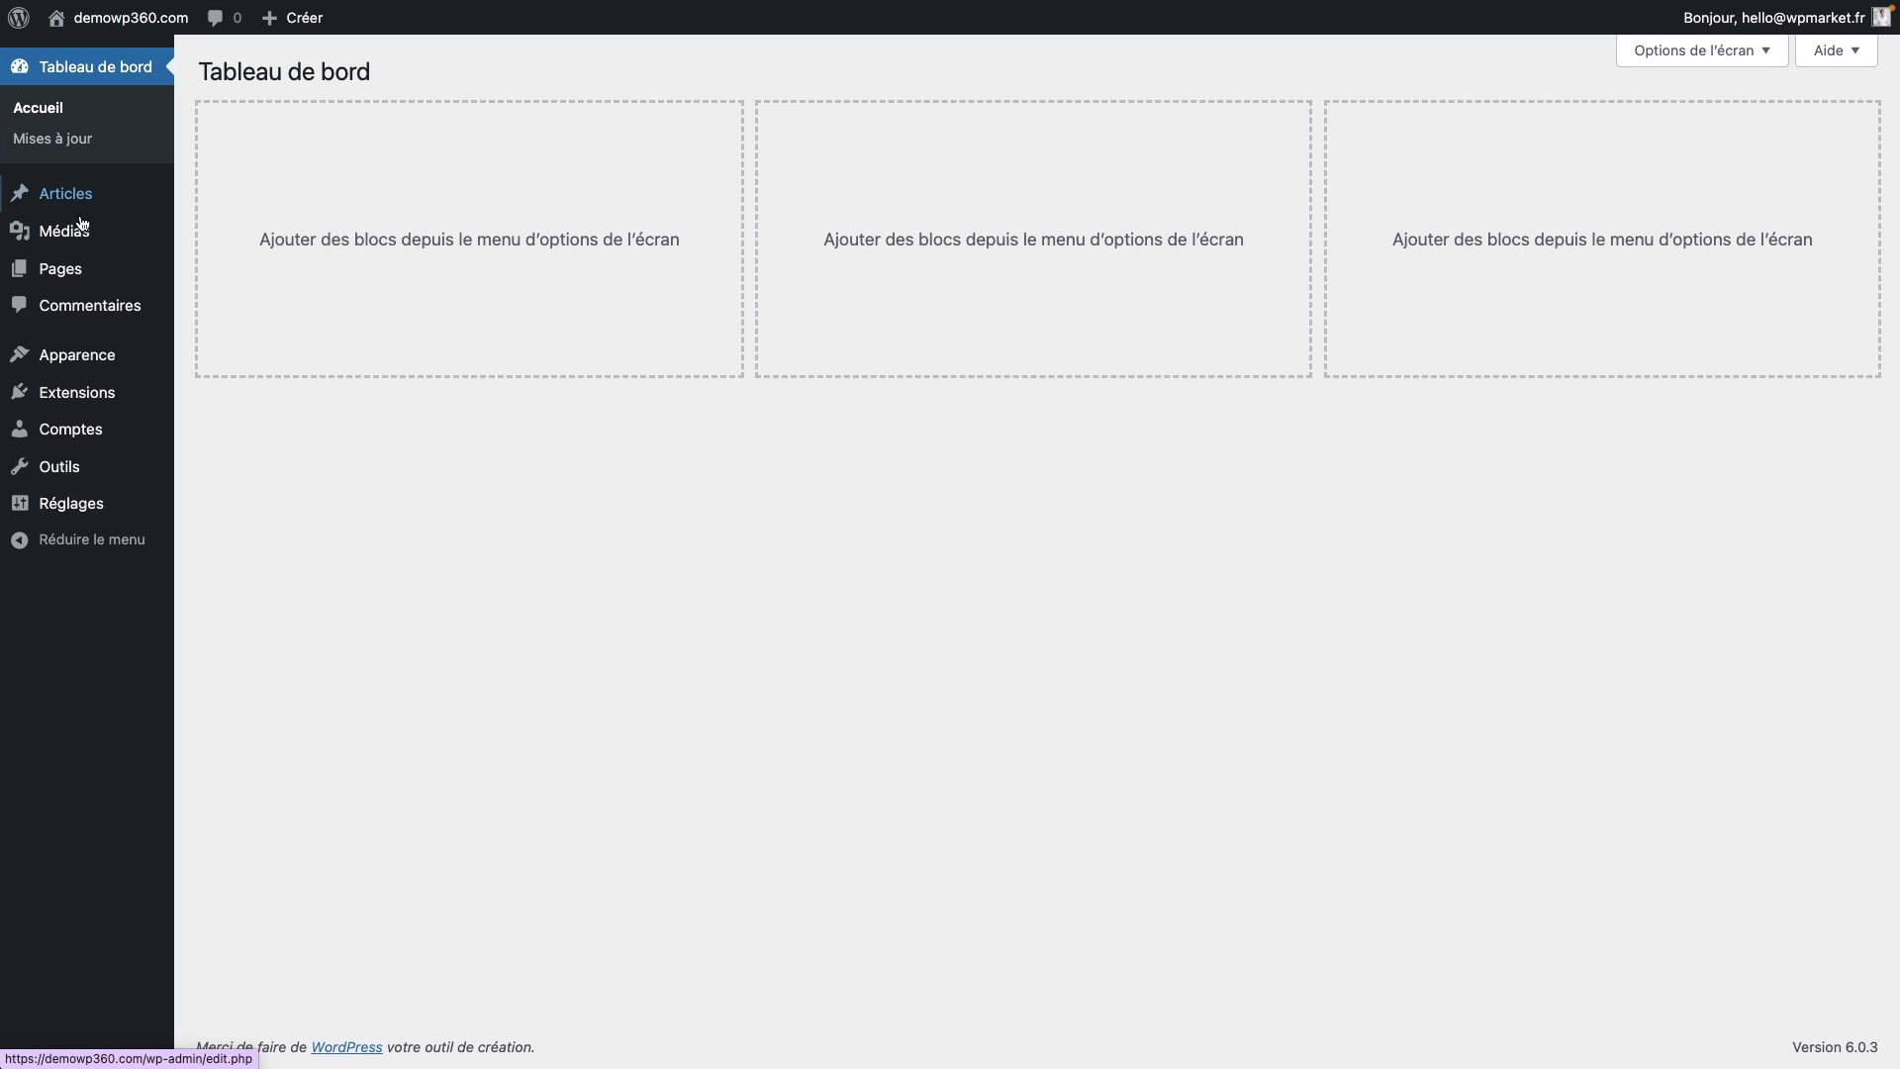
Step: Reactivate the Kadence theme from the Thèmes page
click(104, 371)
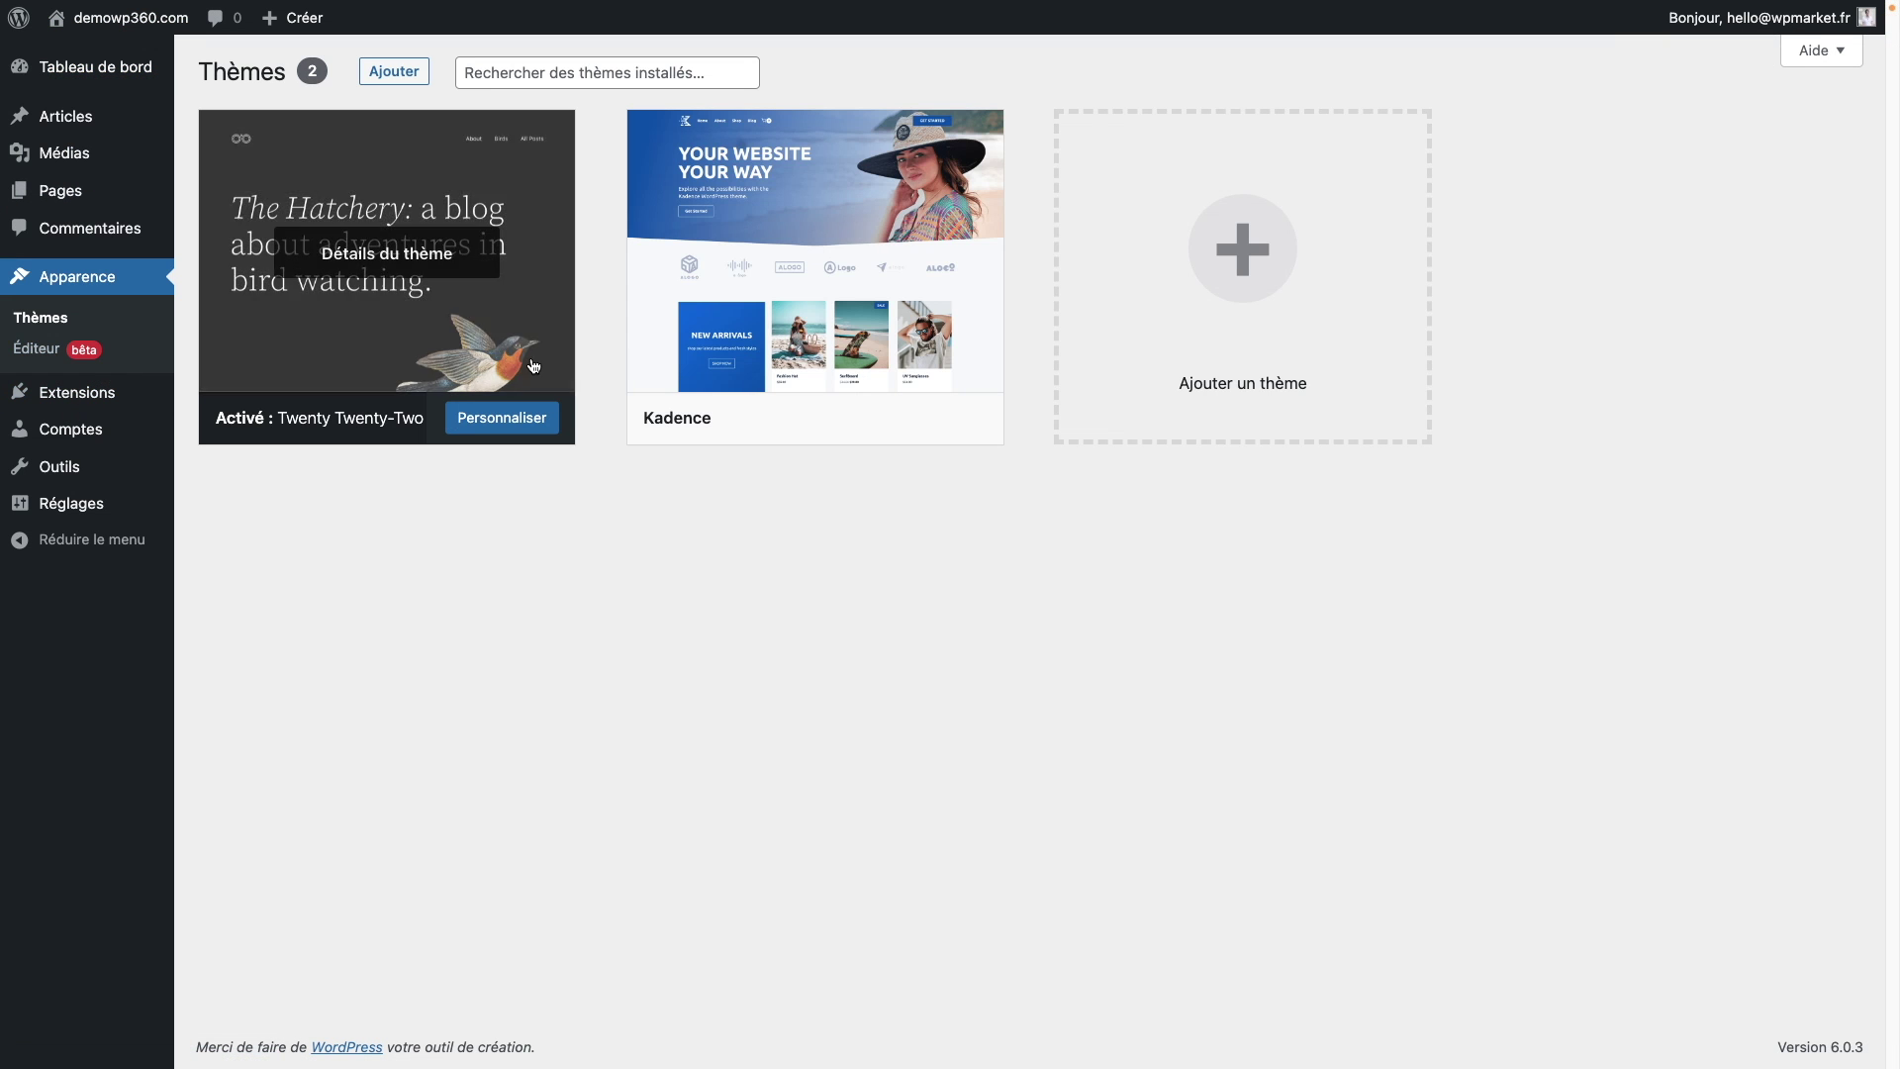
mouse_move(907, 432)
click(771, 418)
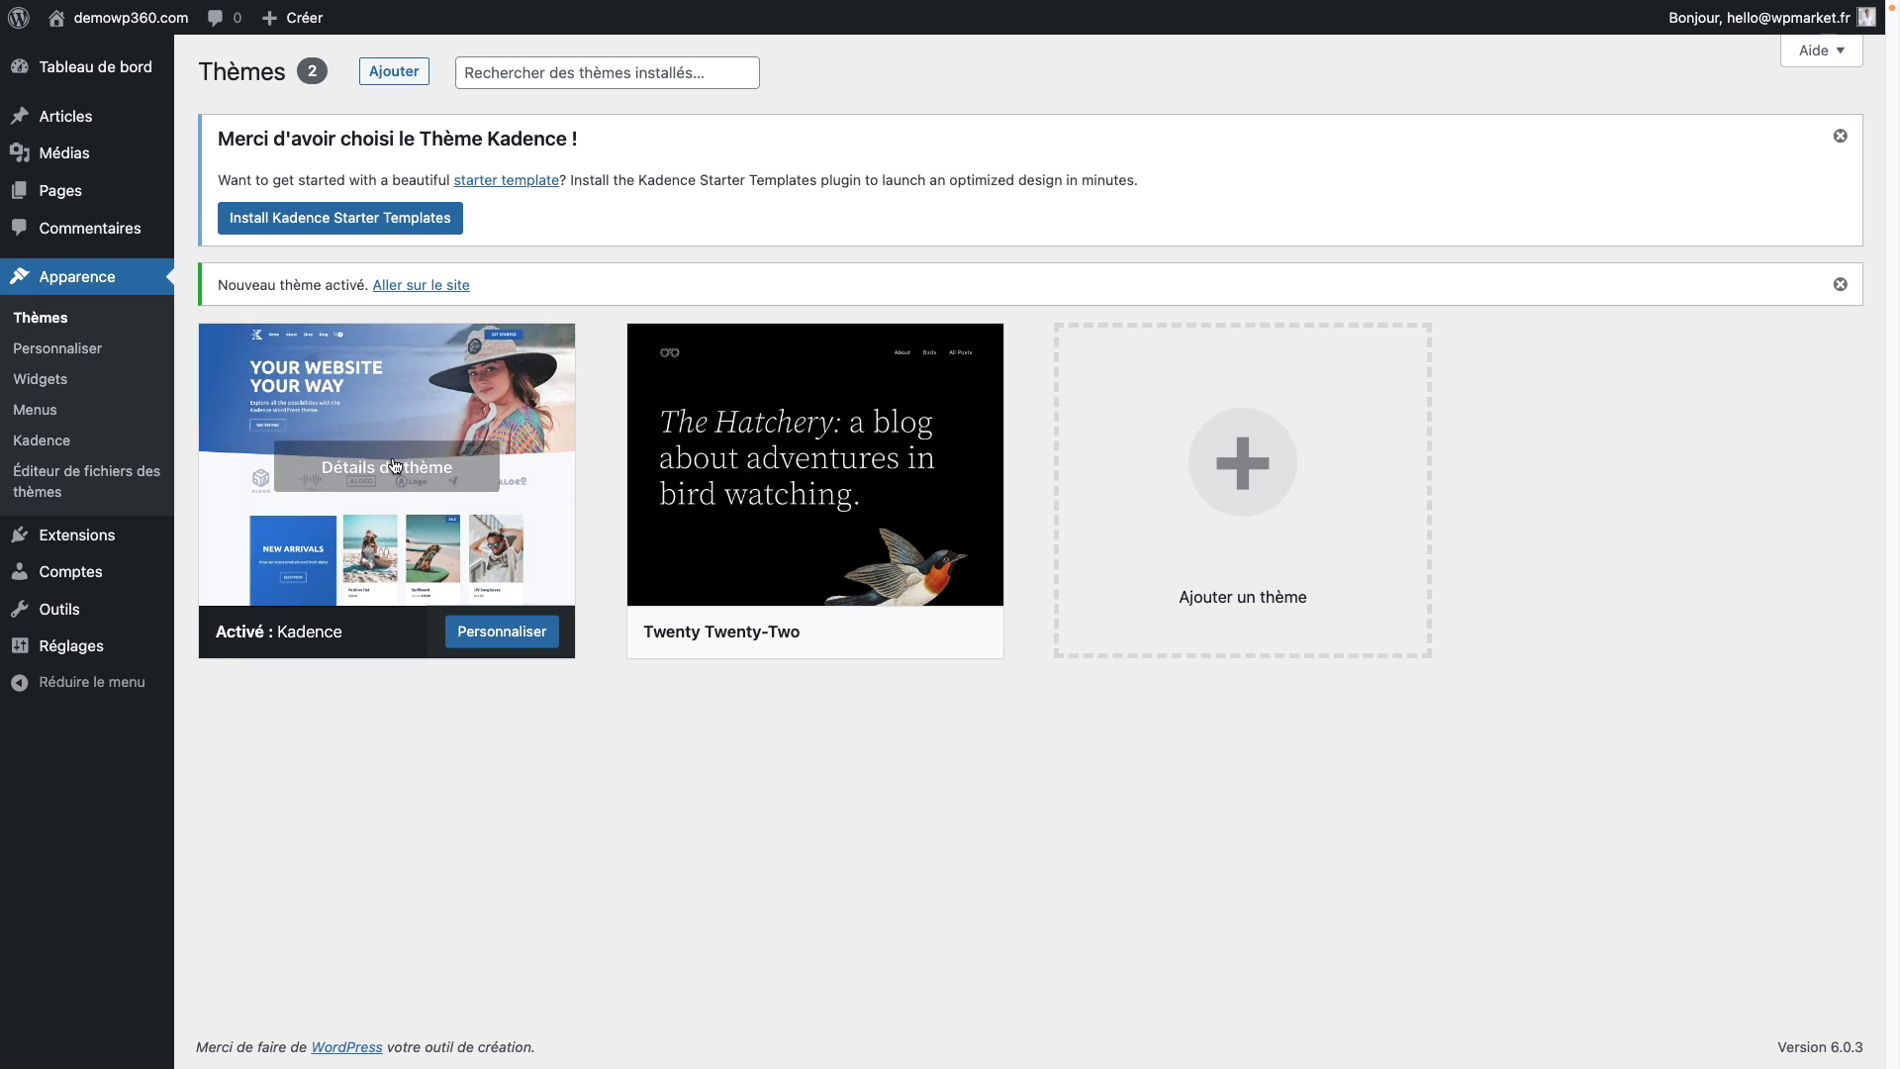
Step: View the site's public front page with the Kadence theme applied
mouse_move(96, 28)
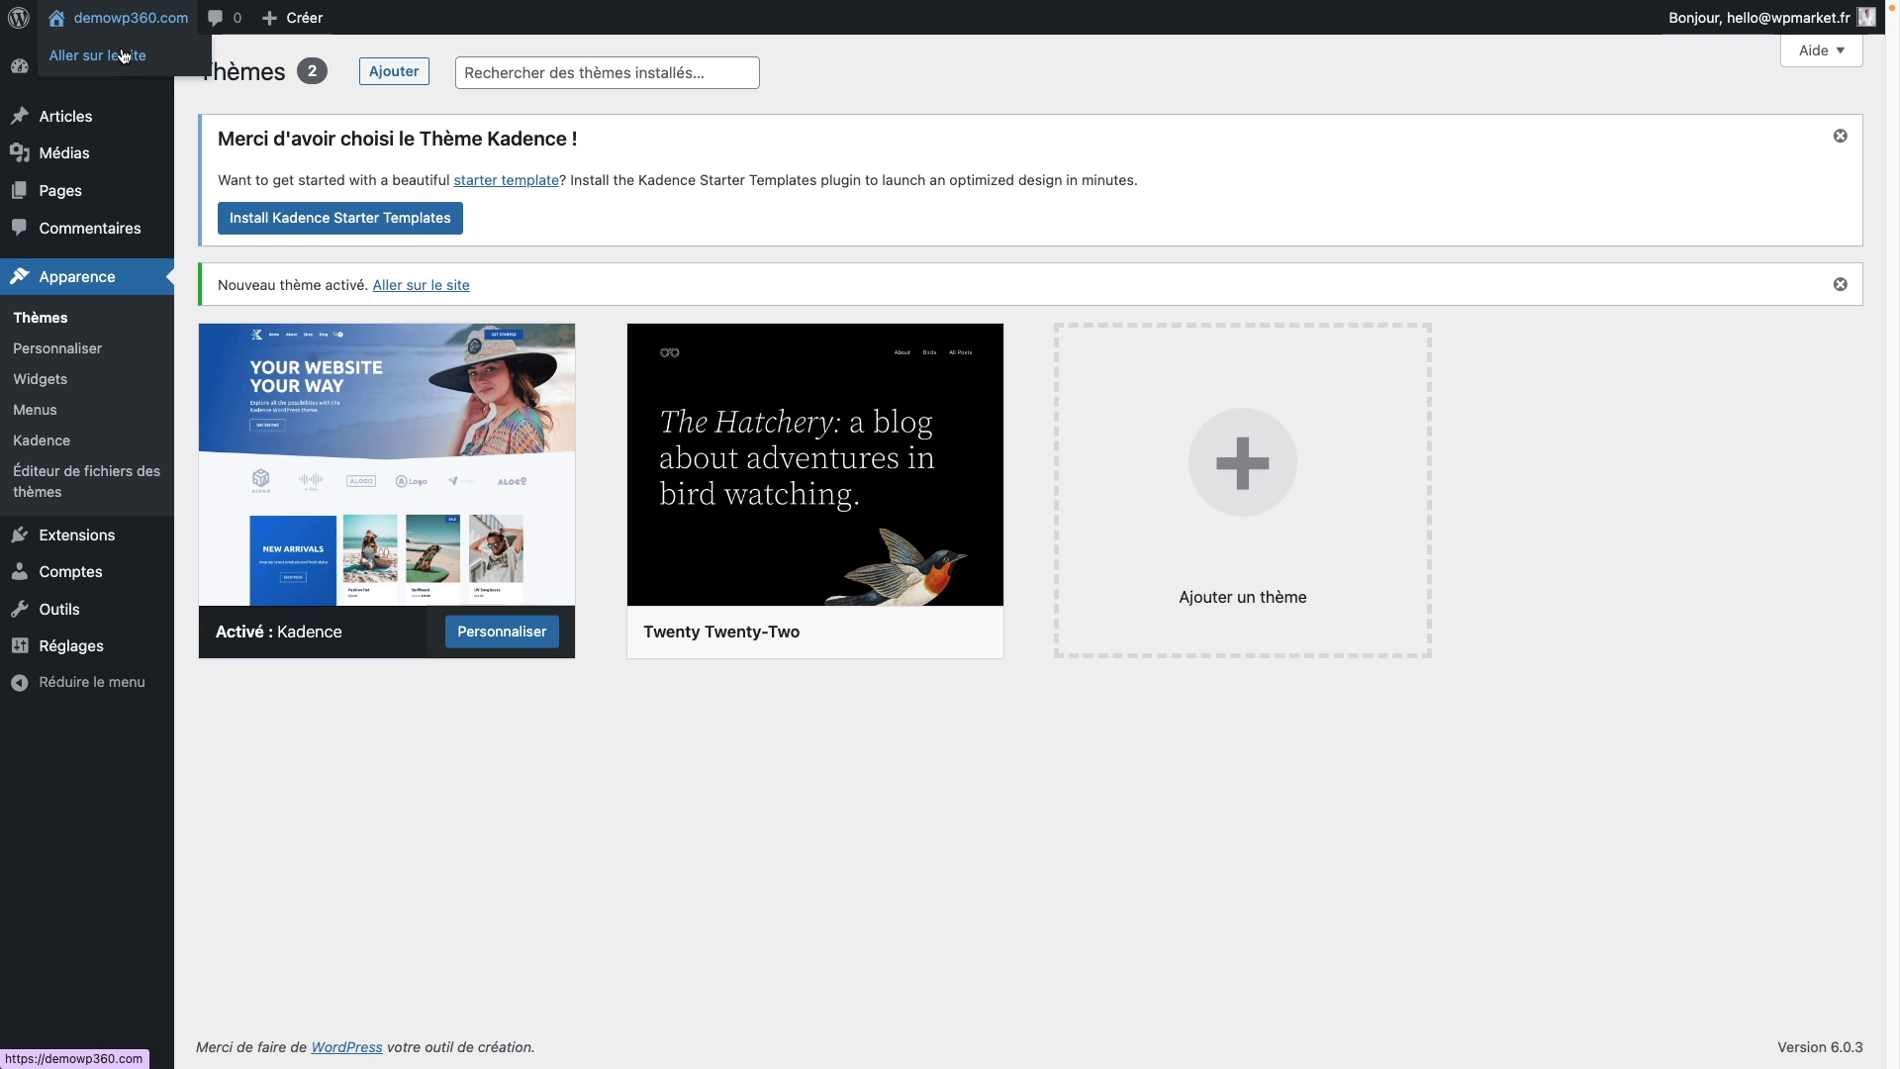
click(123, 55)
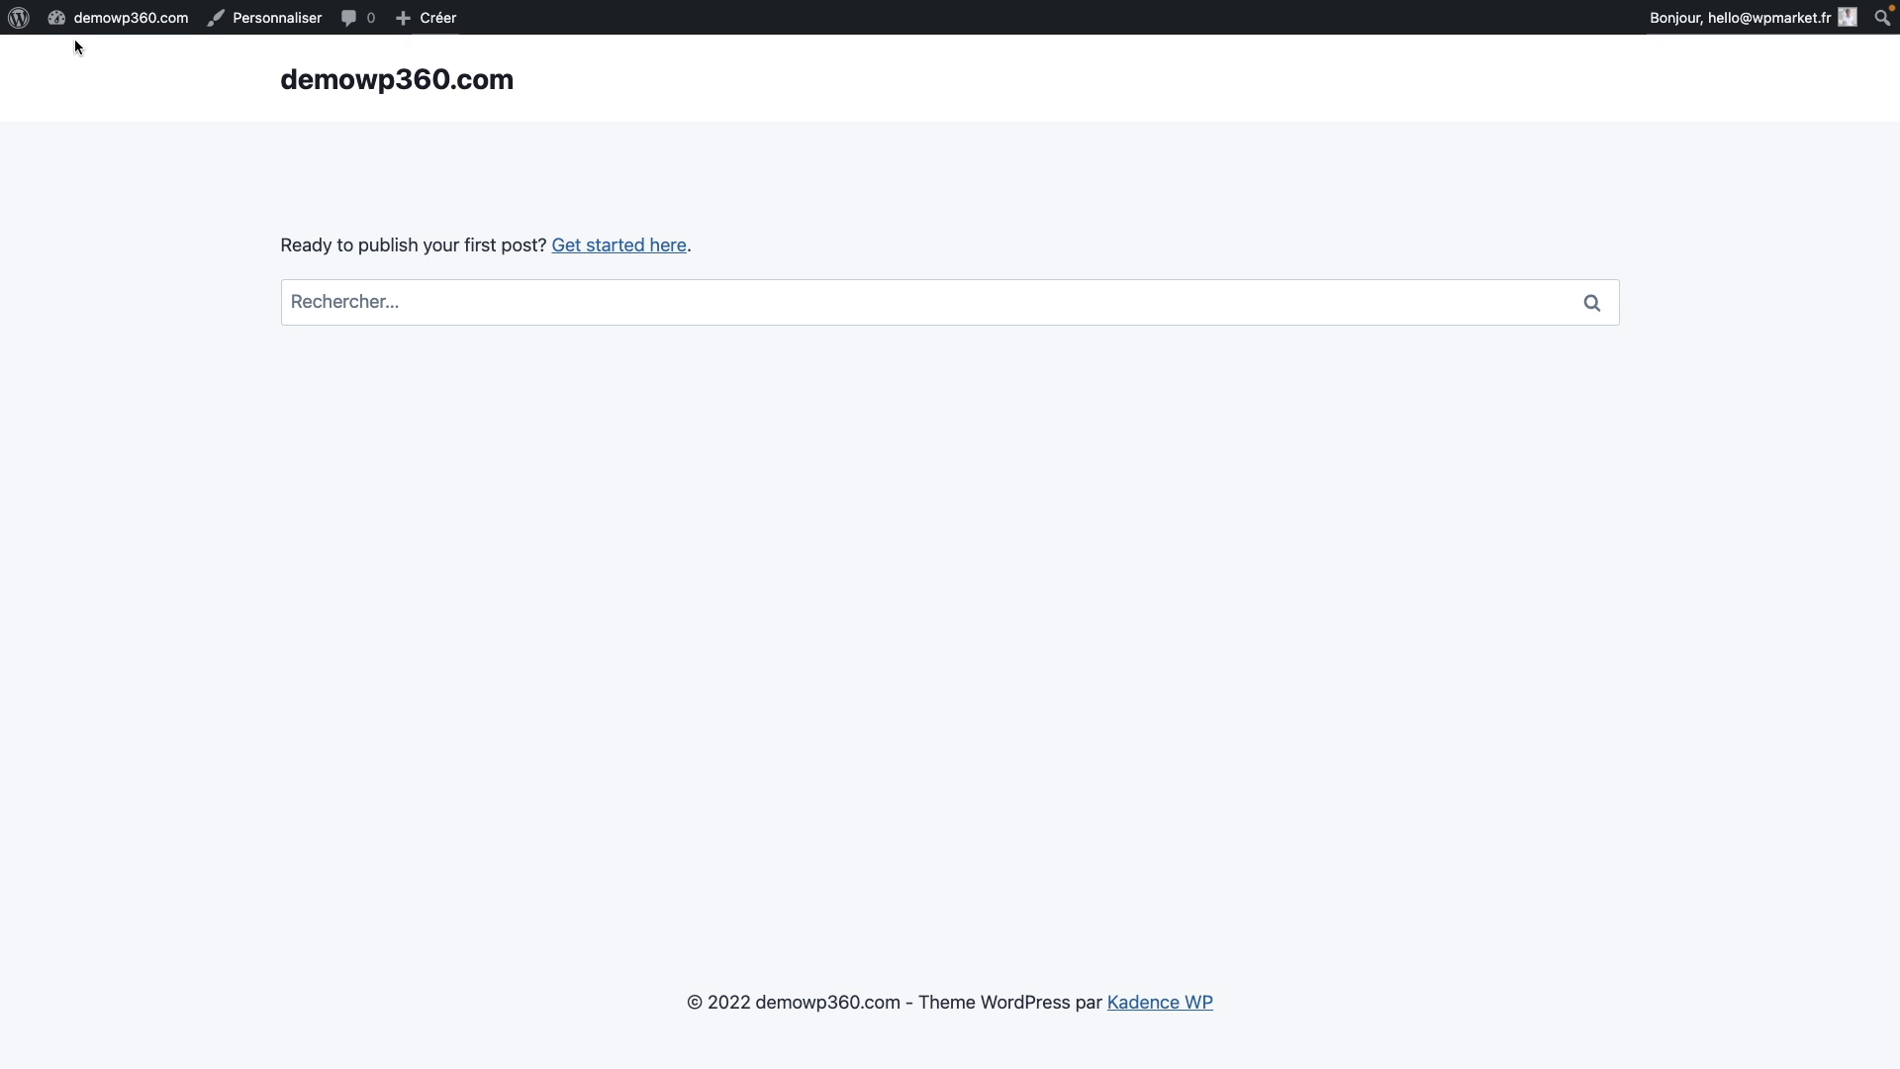
mouse_move(61, 22)
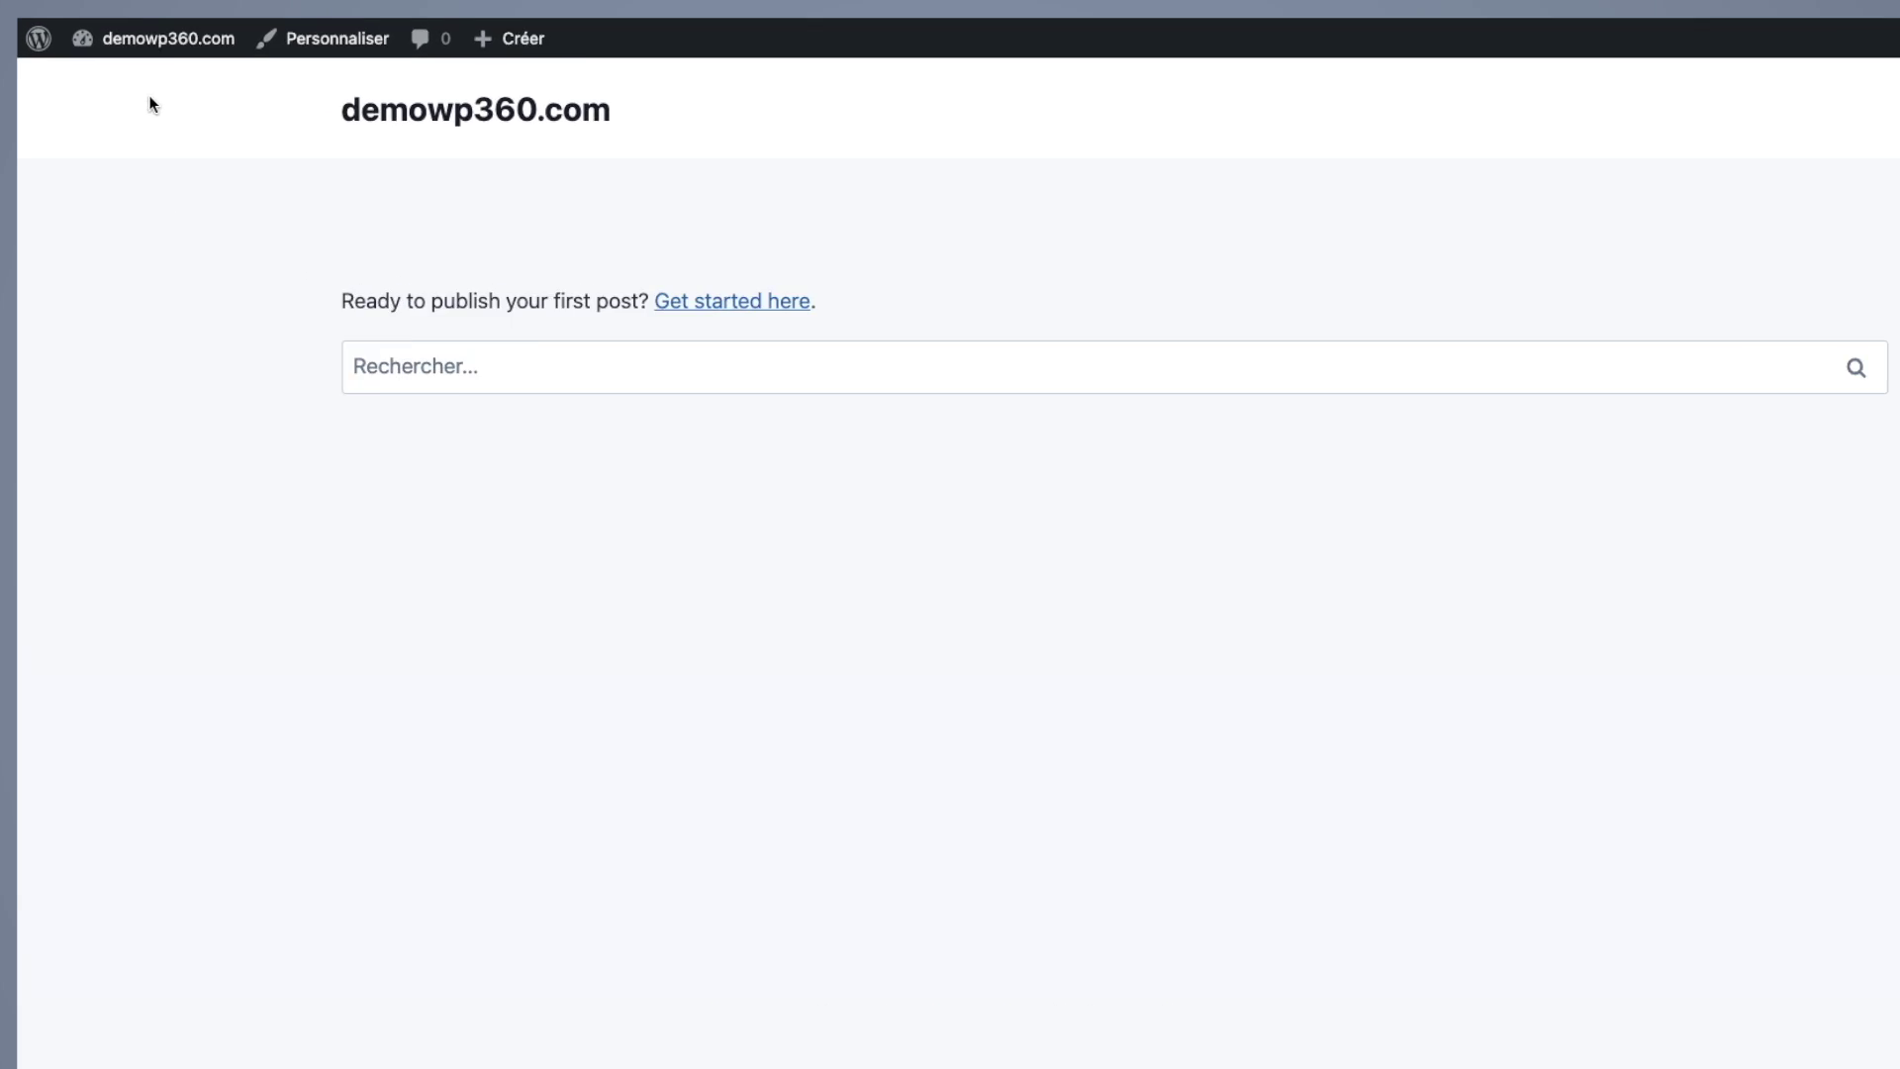
mouse_move(106, 51)
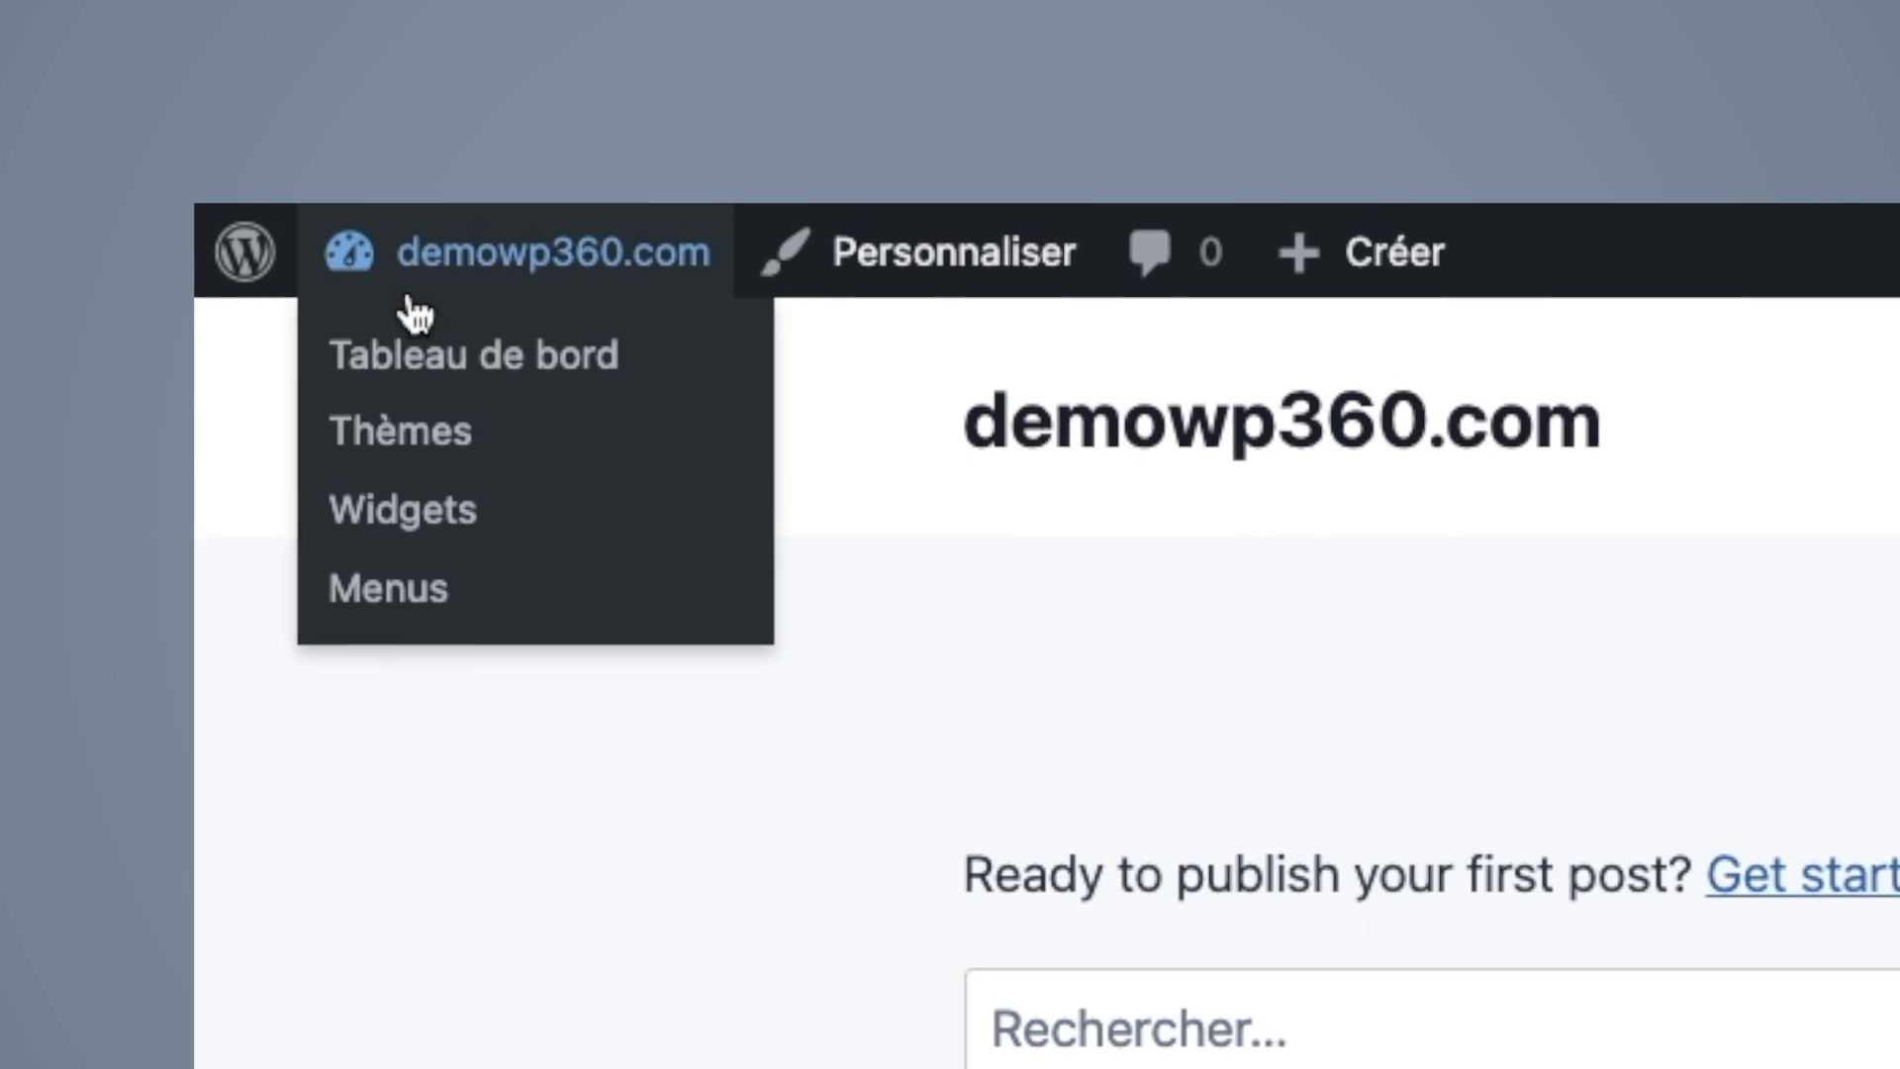
Step: Return to the Tableau de bord and open the Comptes user list
click(513, 368)
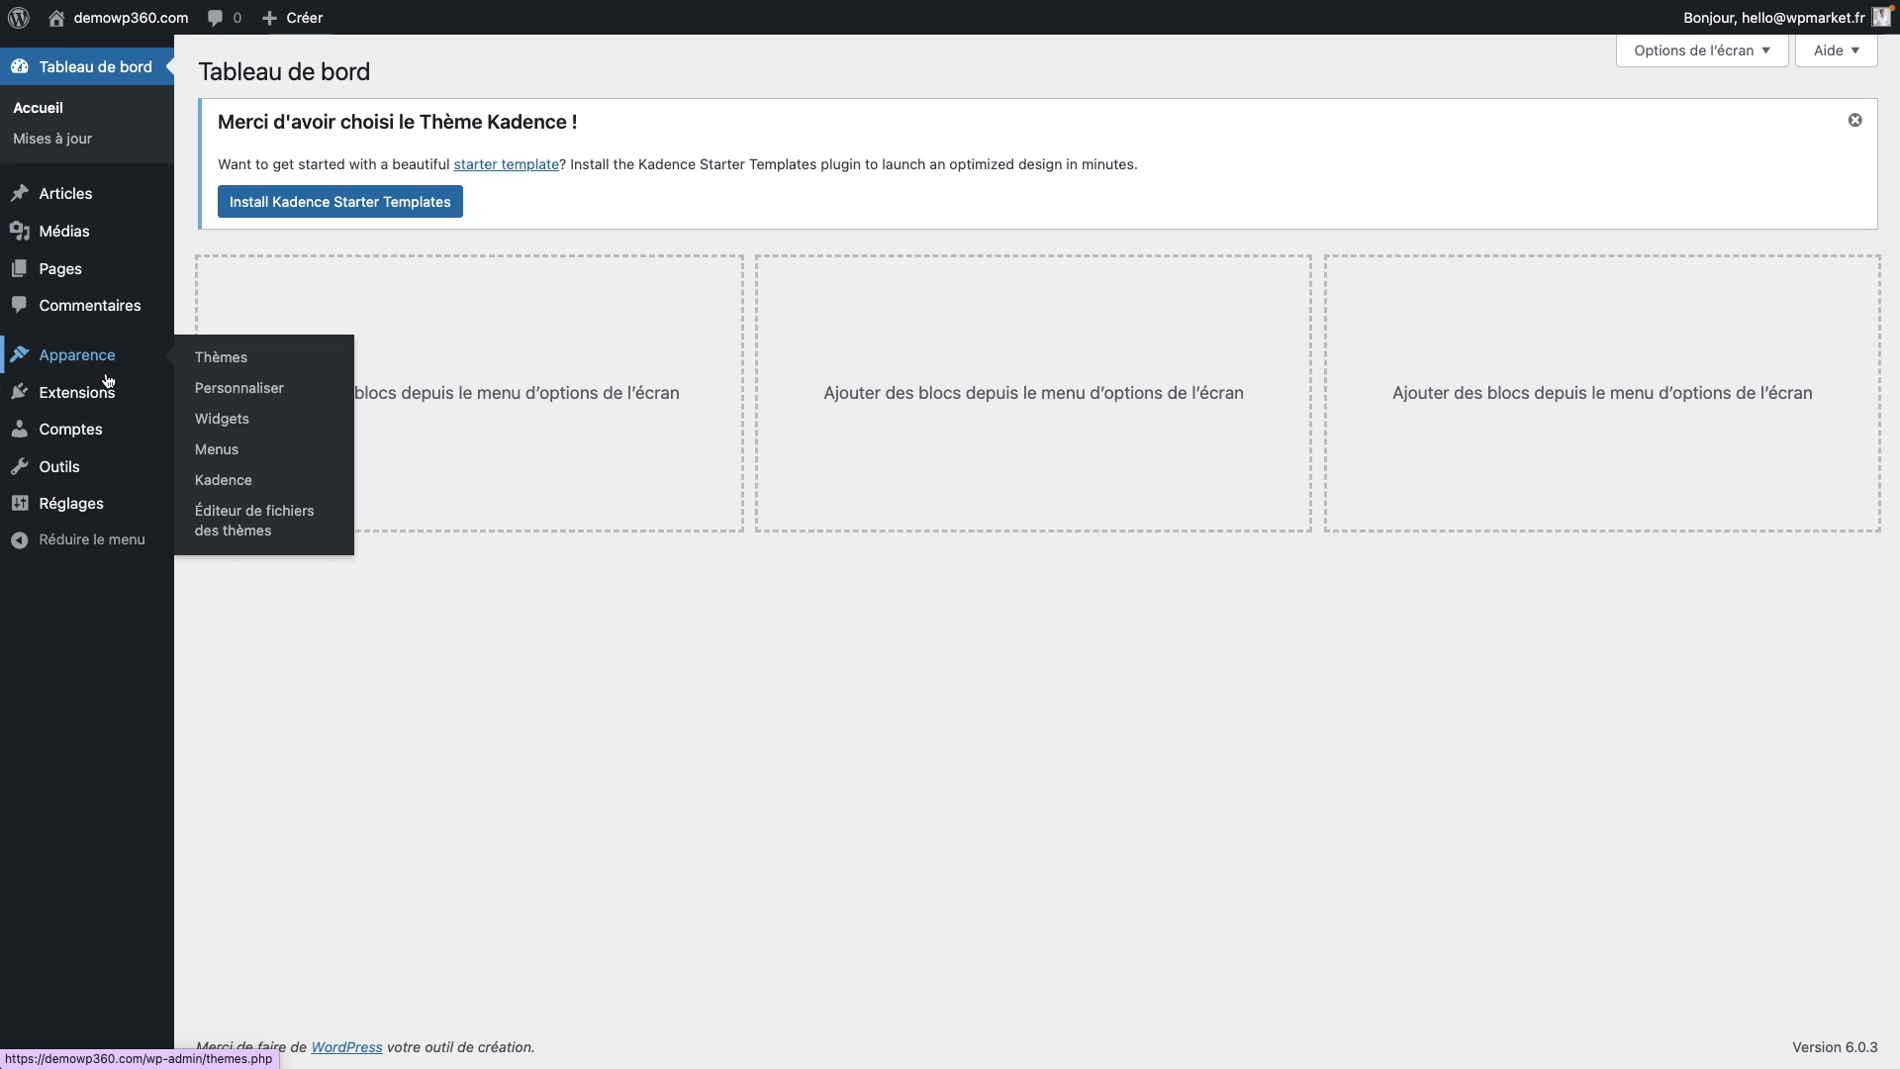
mouse_move(99, 392)
click(110, 431)
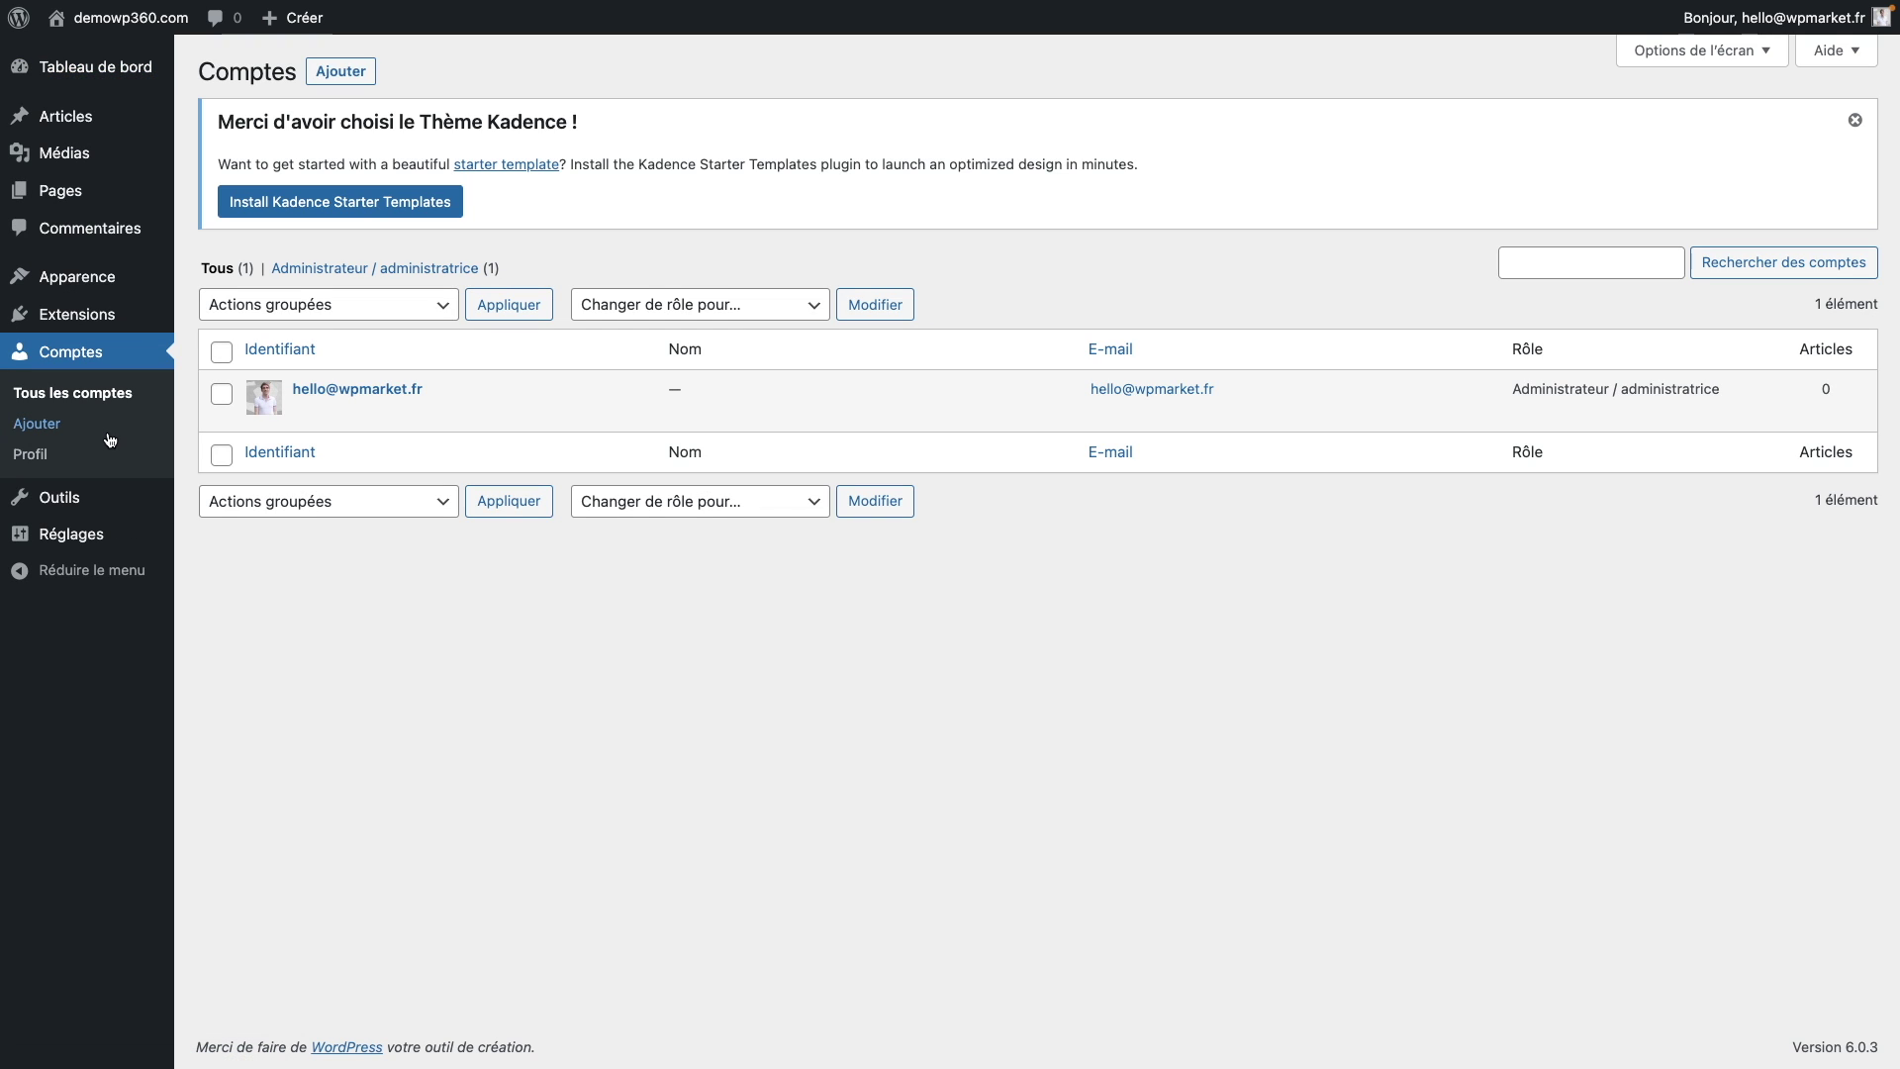
mouse_move(218, 406)
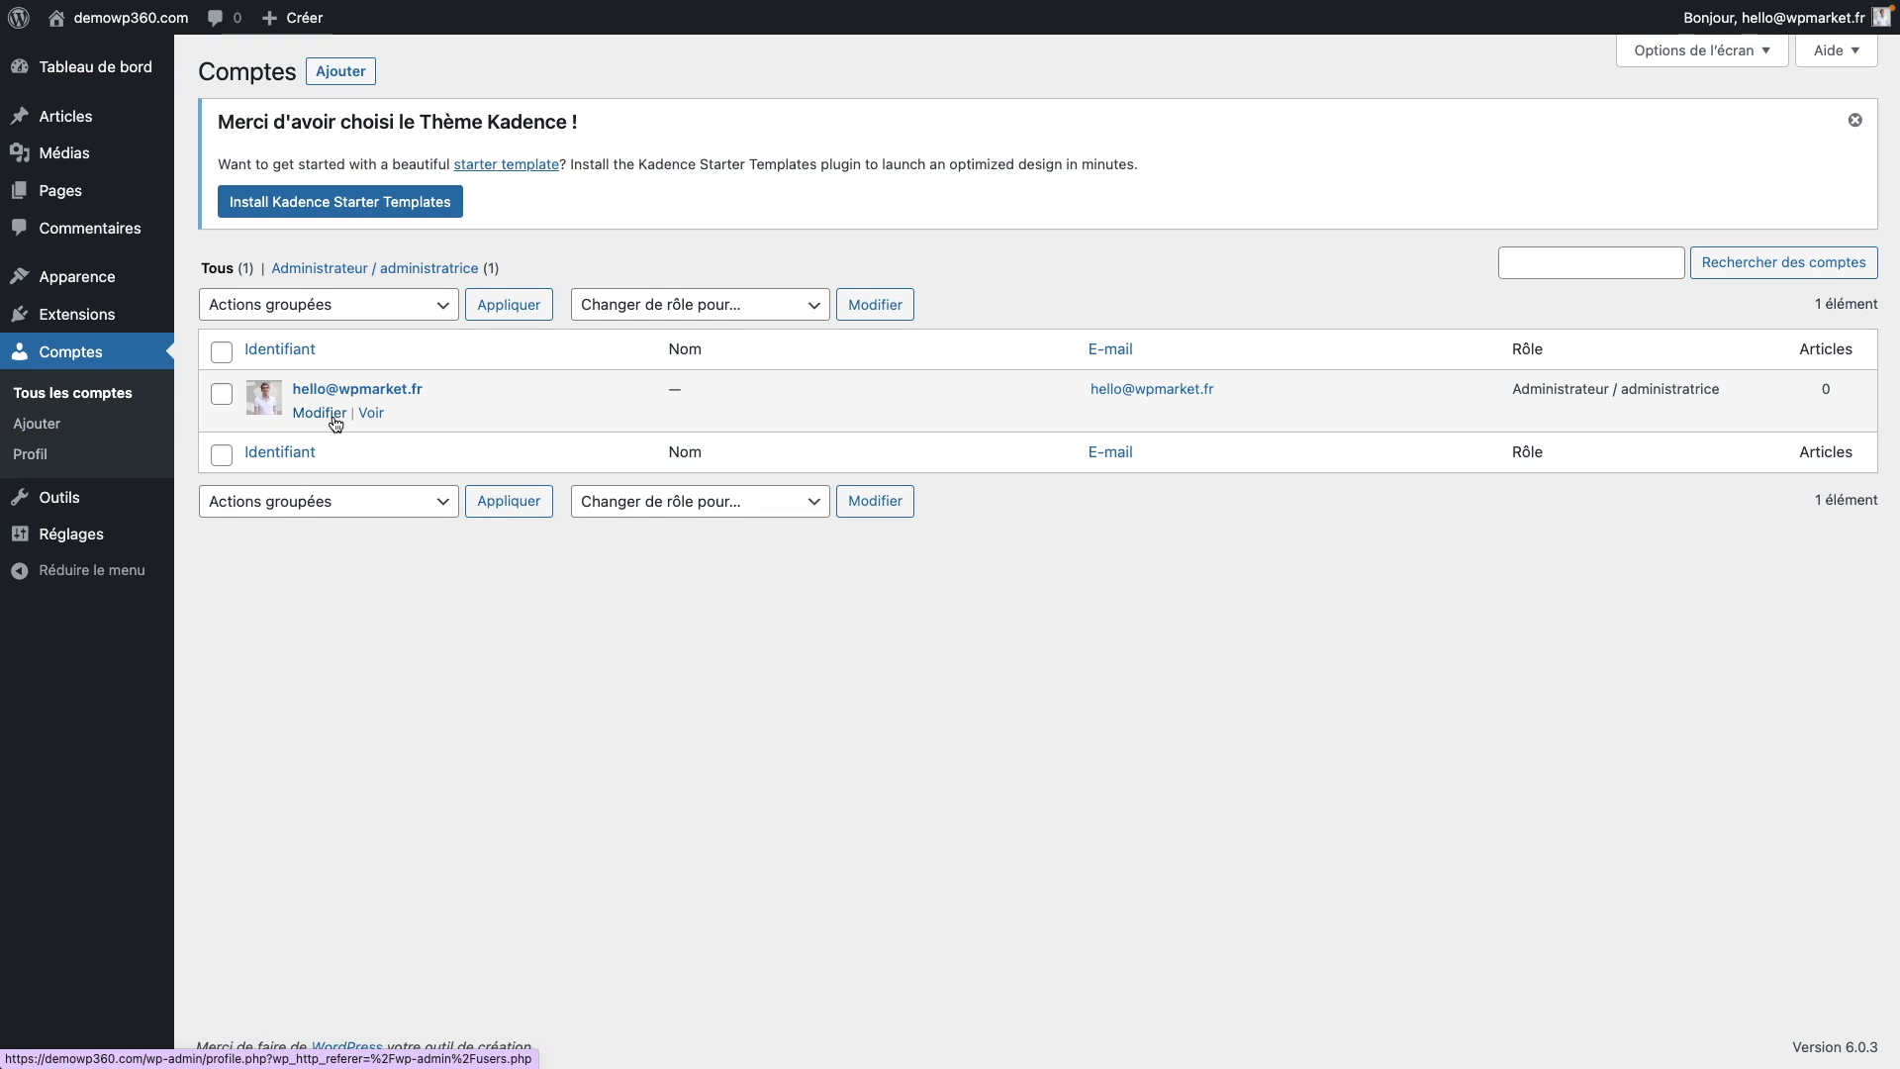
Step: Open the Ajouter un compte form and expand its Rôle dropdown
click(358, 79)
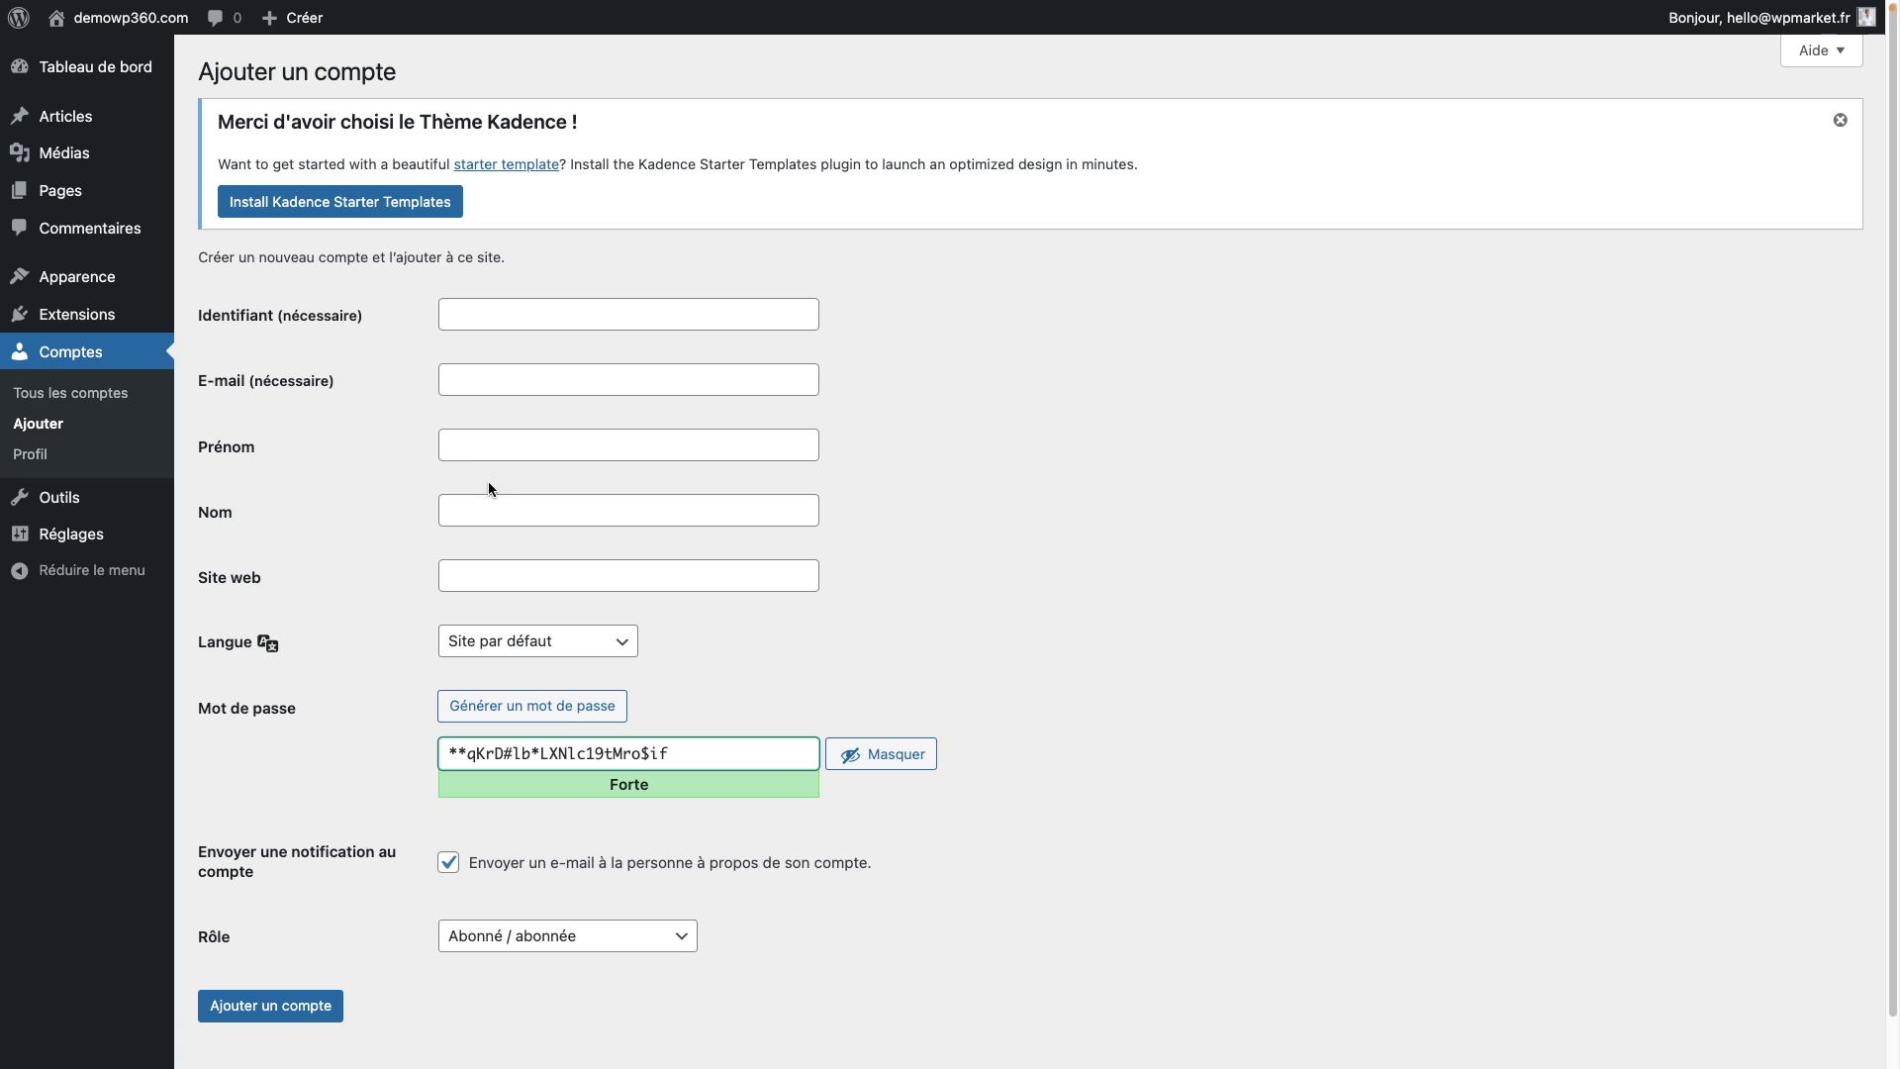
scroll(645, 882, down, 1)
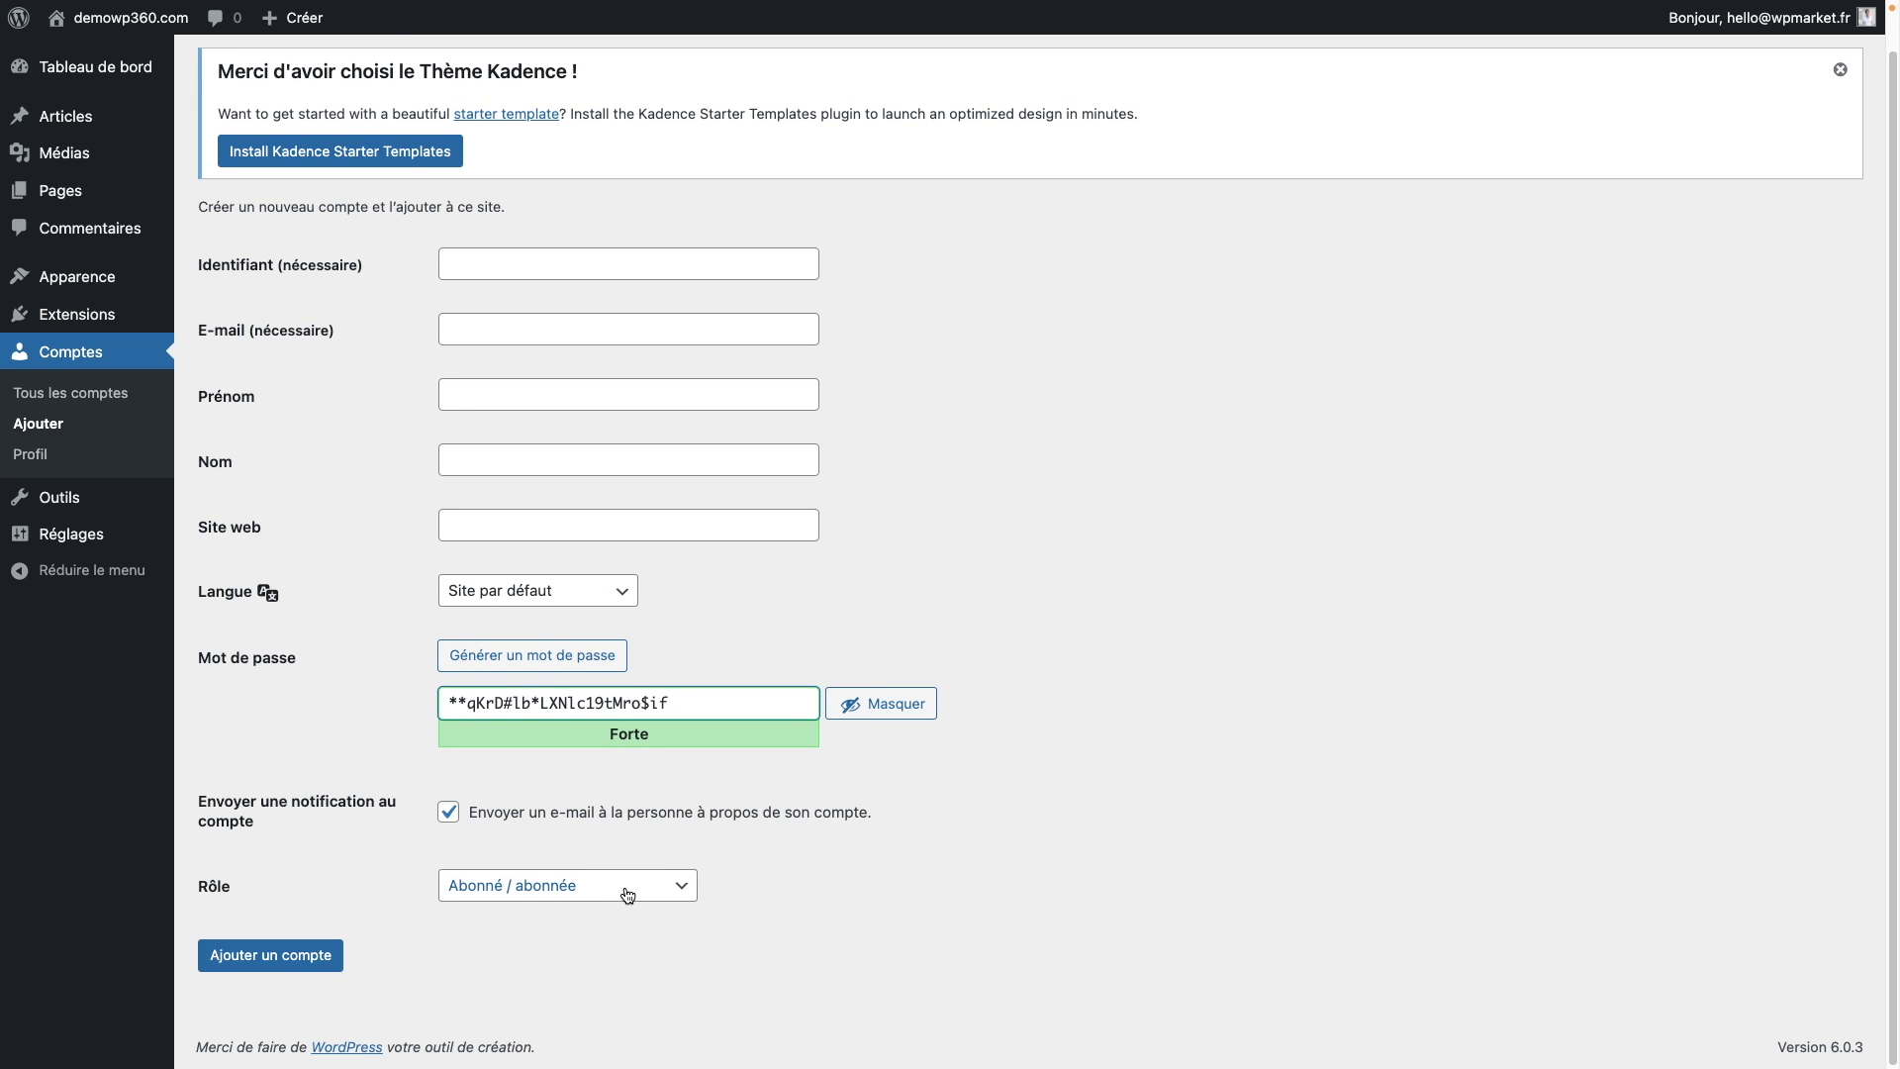
click(627, 891)
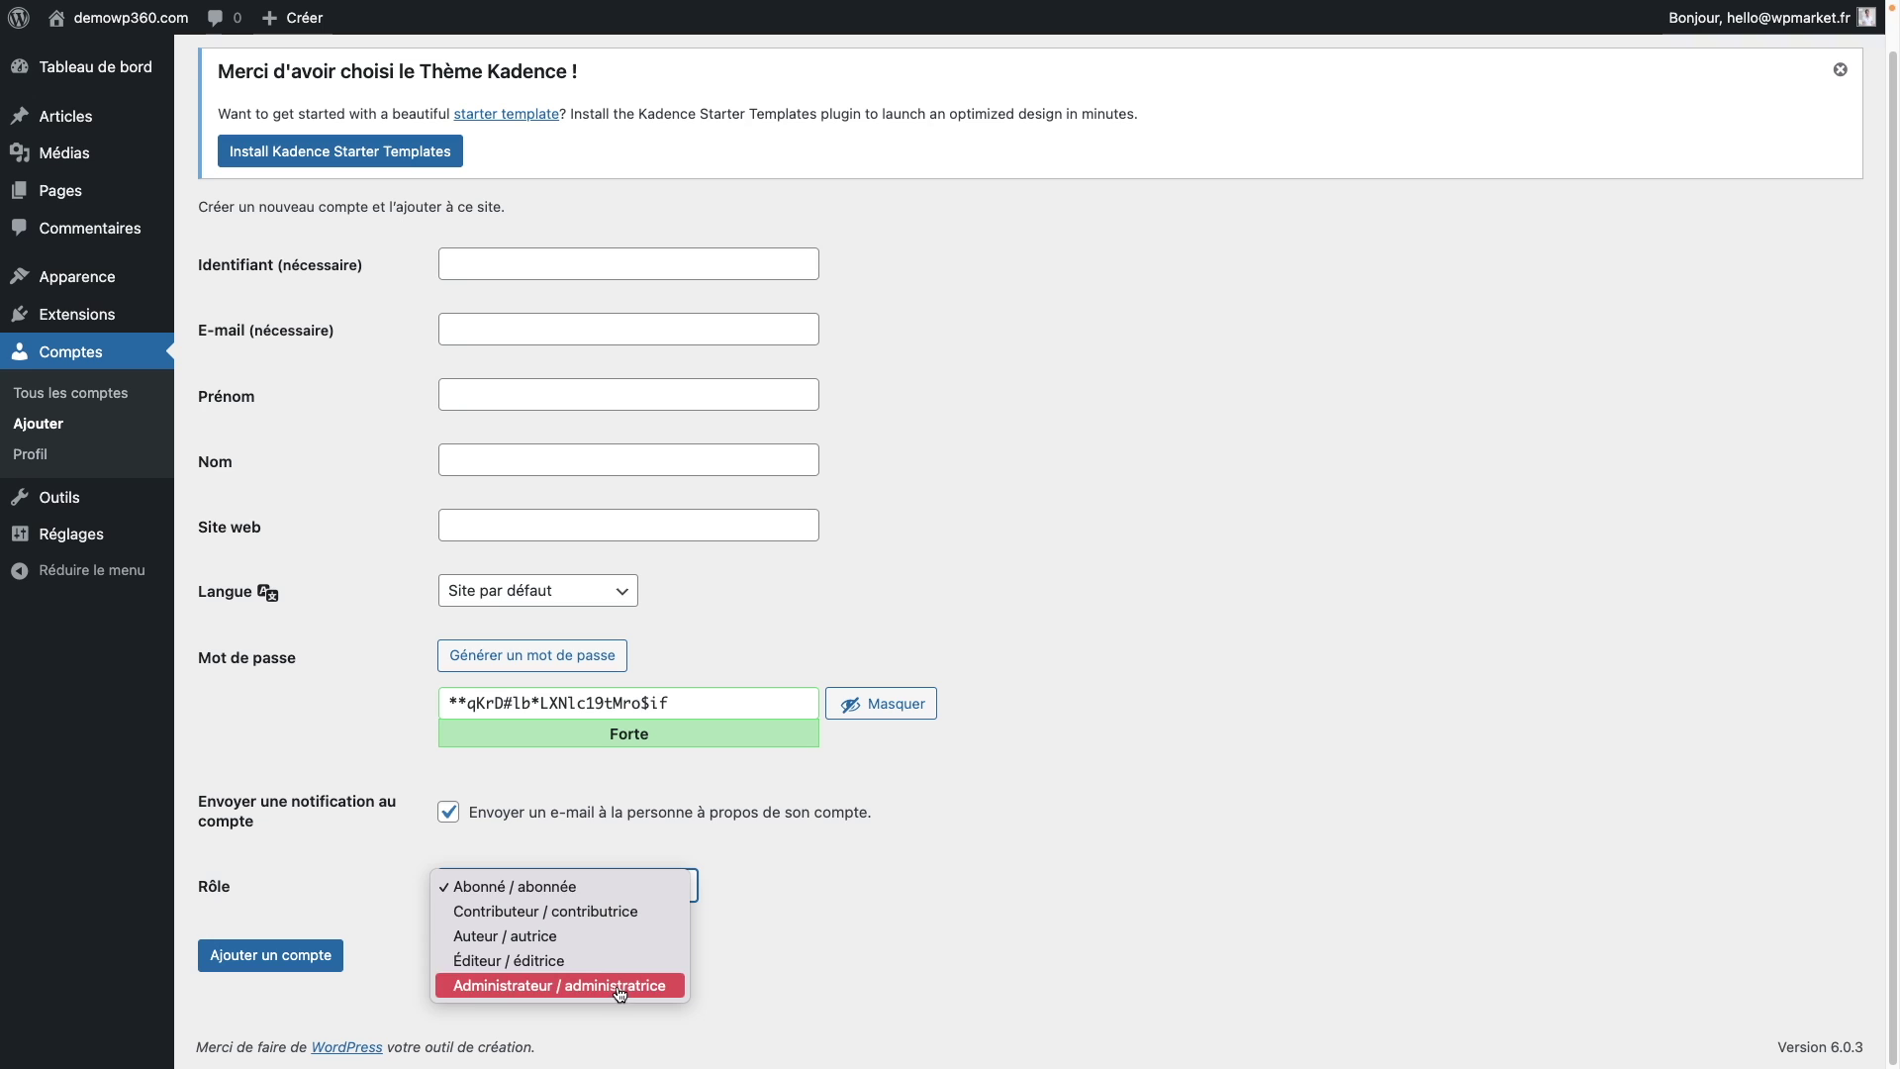
Step: Close the role list leaving Abonné, then start a new page via Pages > Ajouter
click(340, 702)
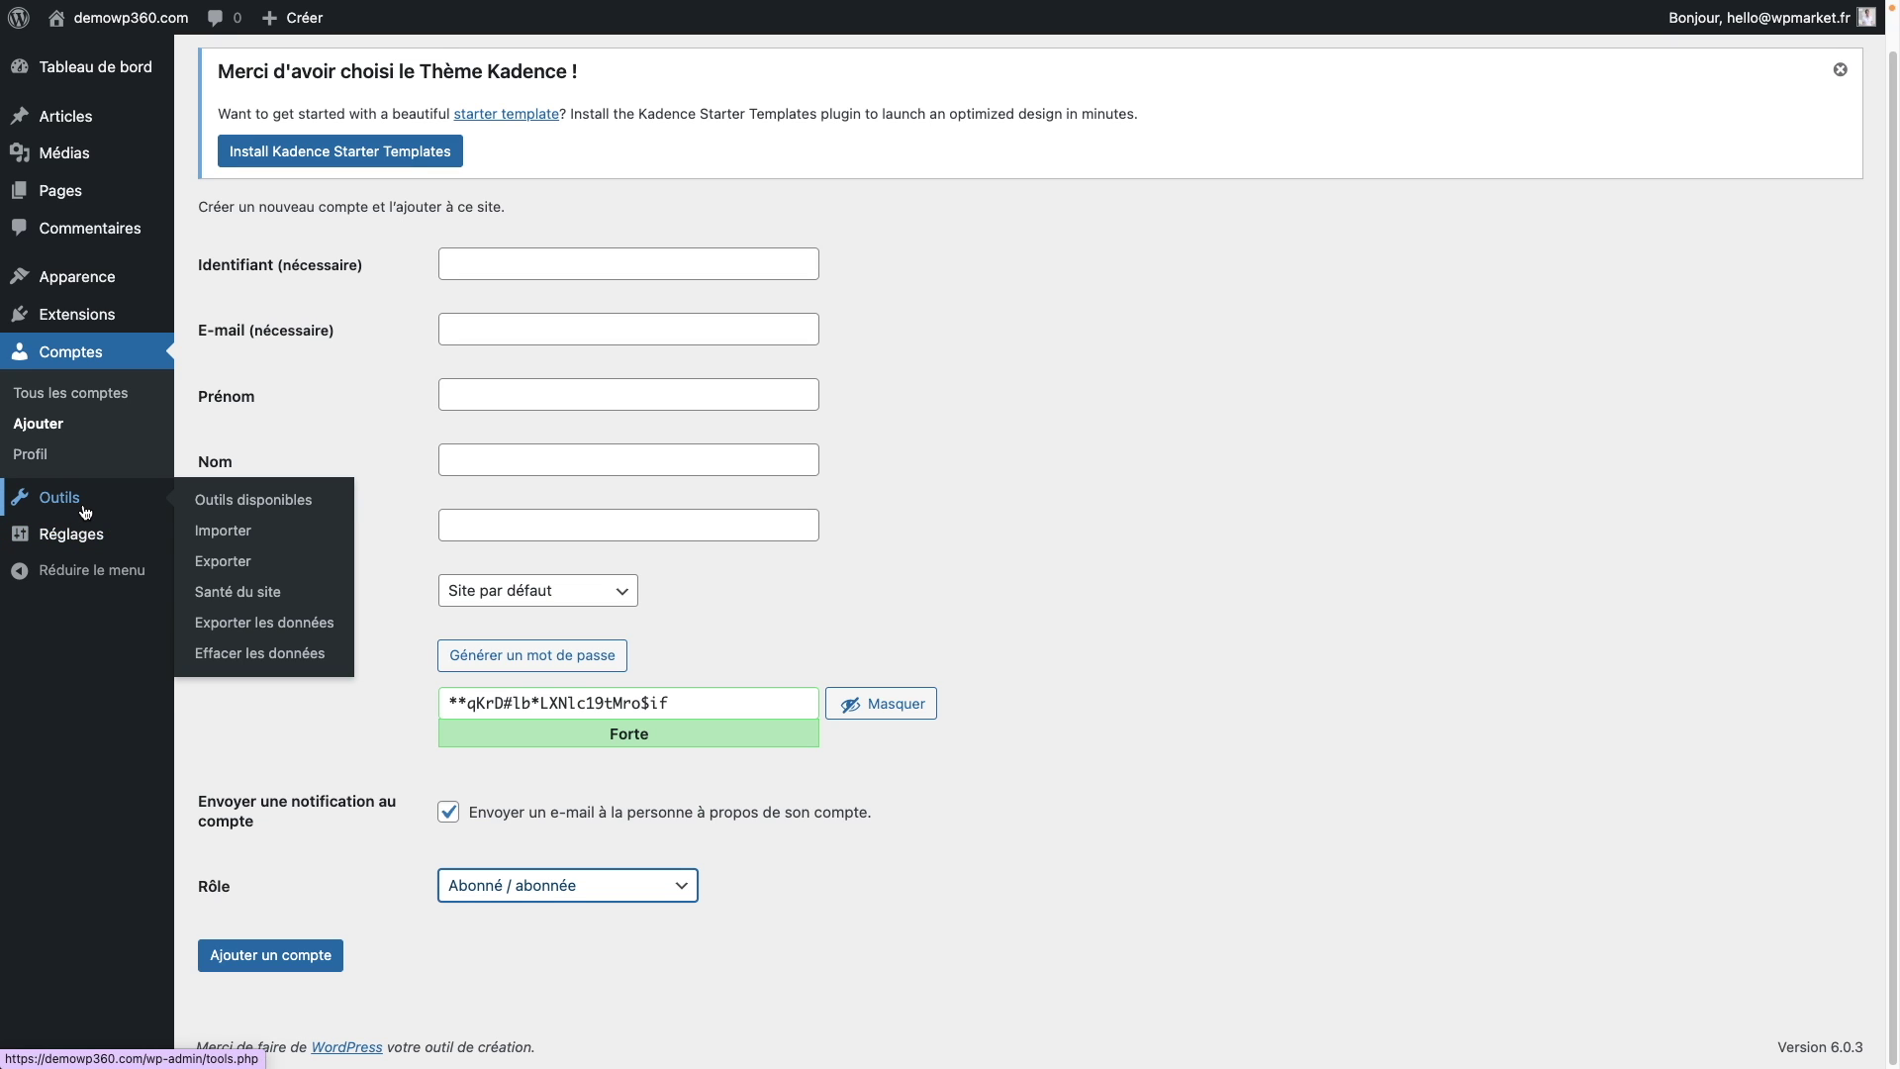
mouse_move(88, 537)
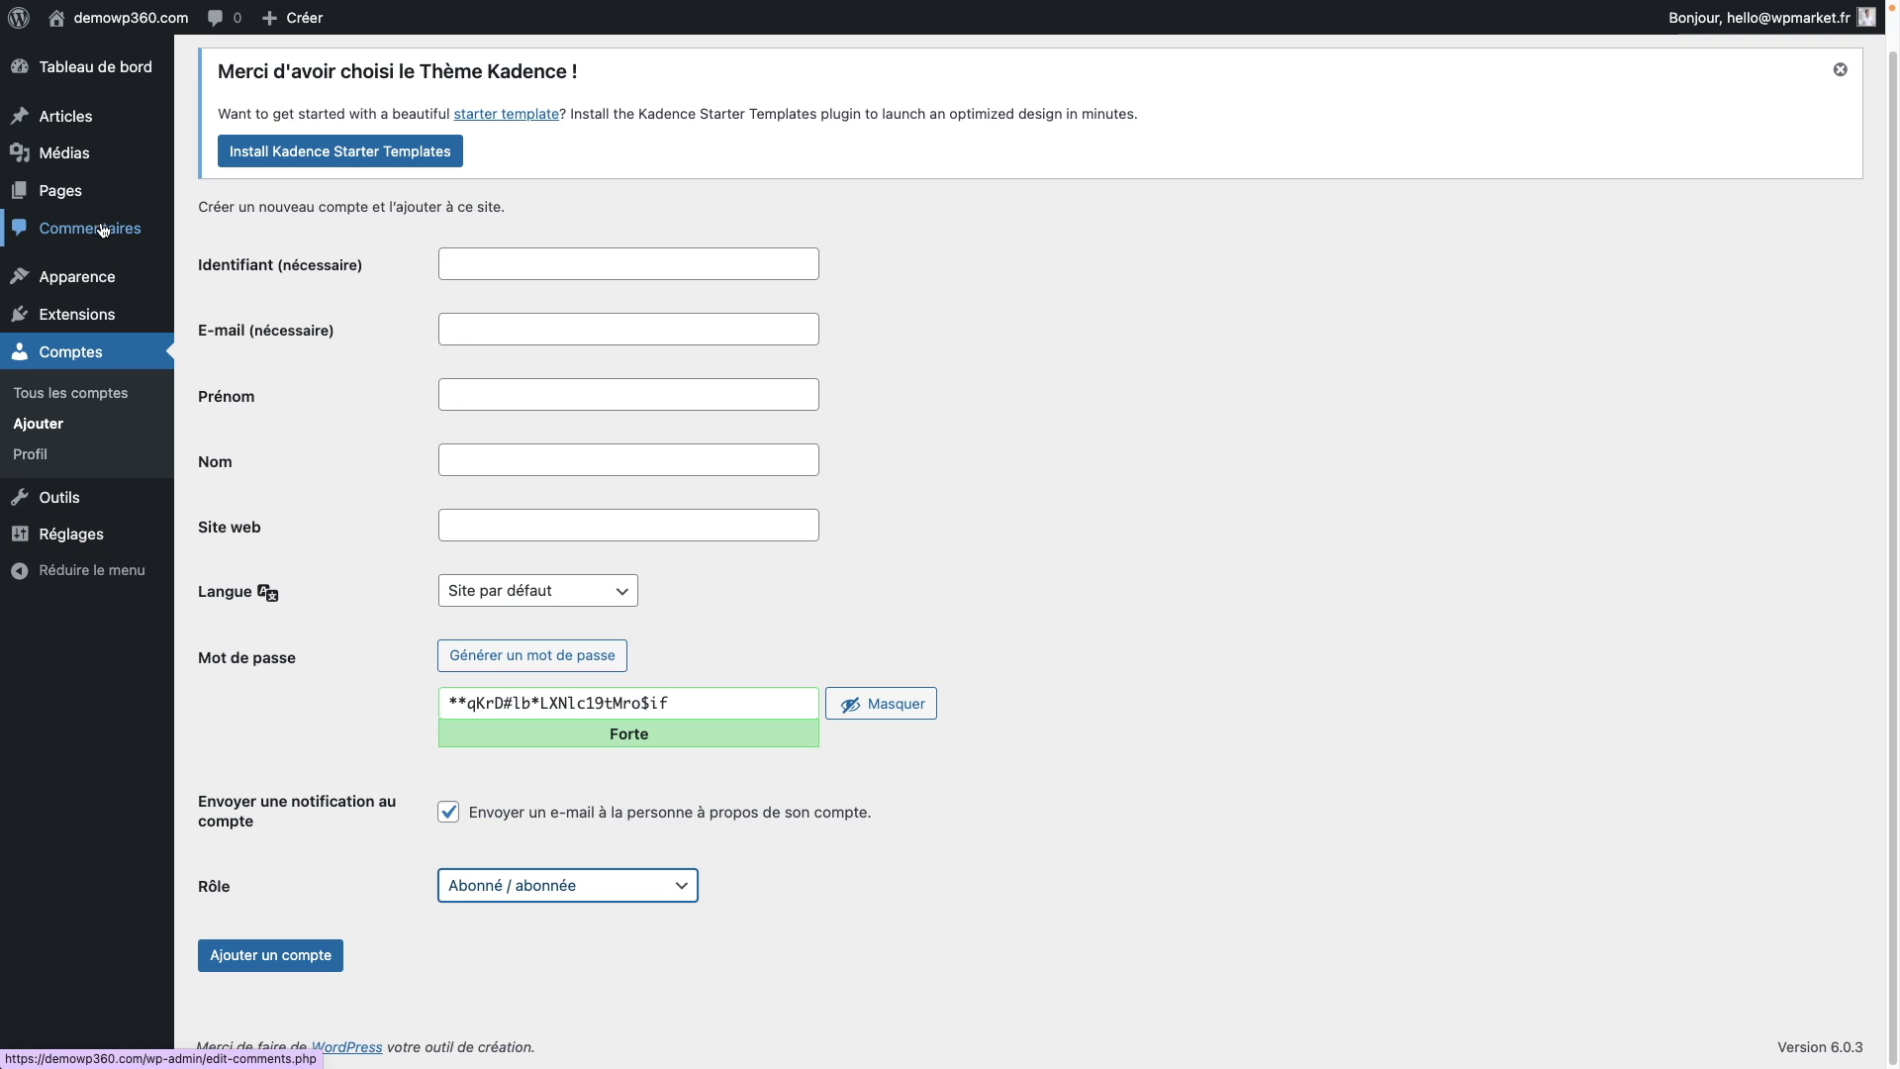
mouse_move(55, 205)
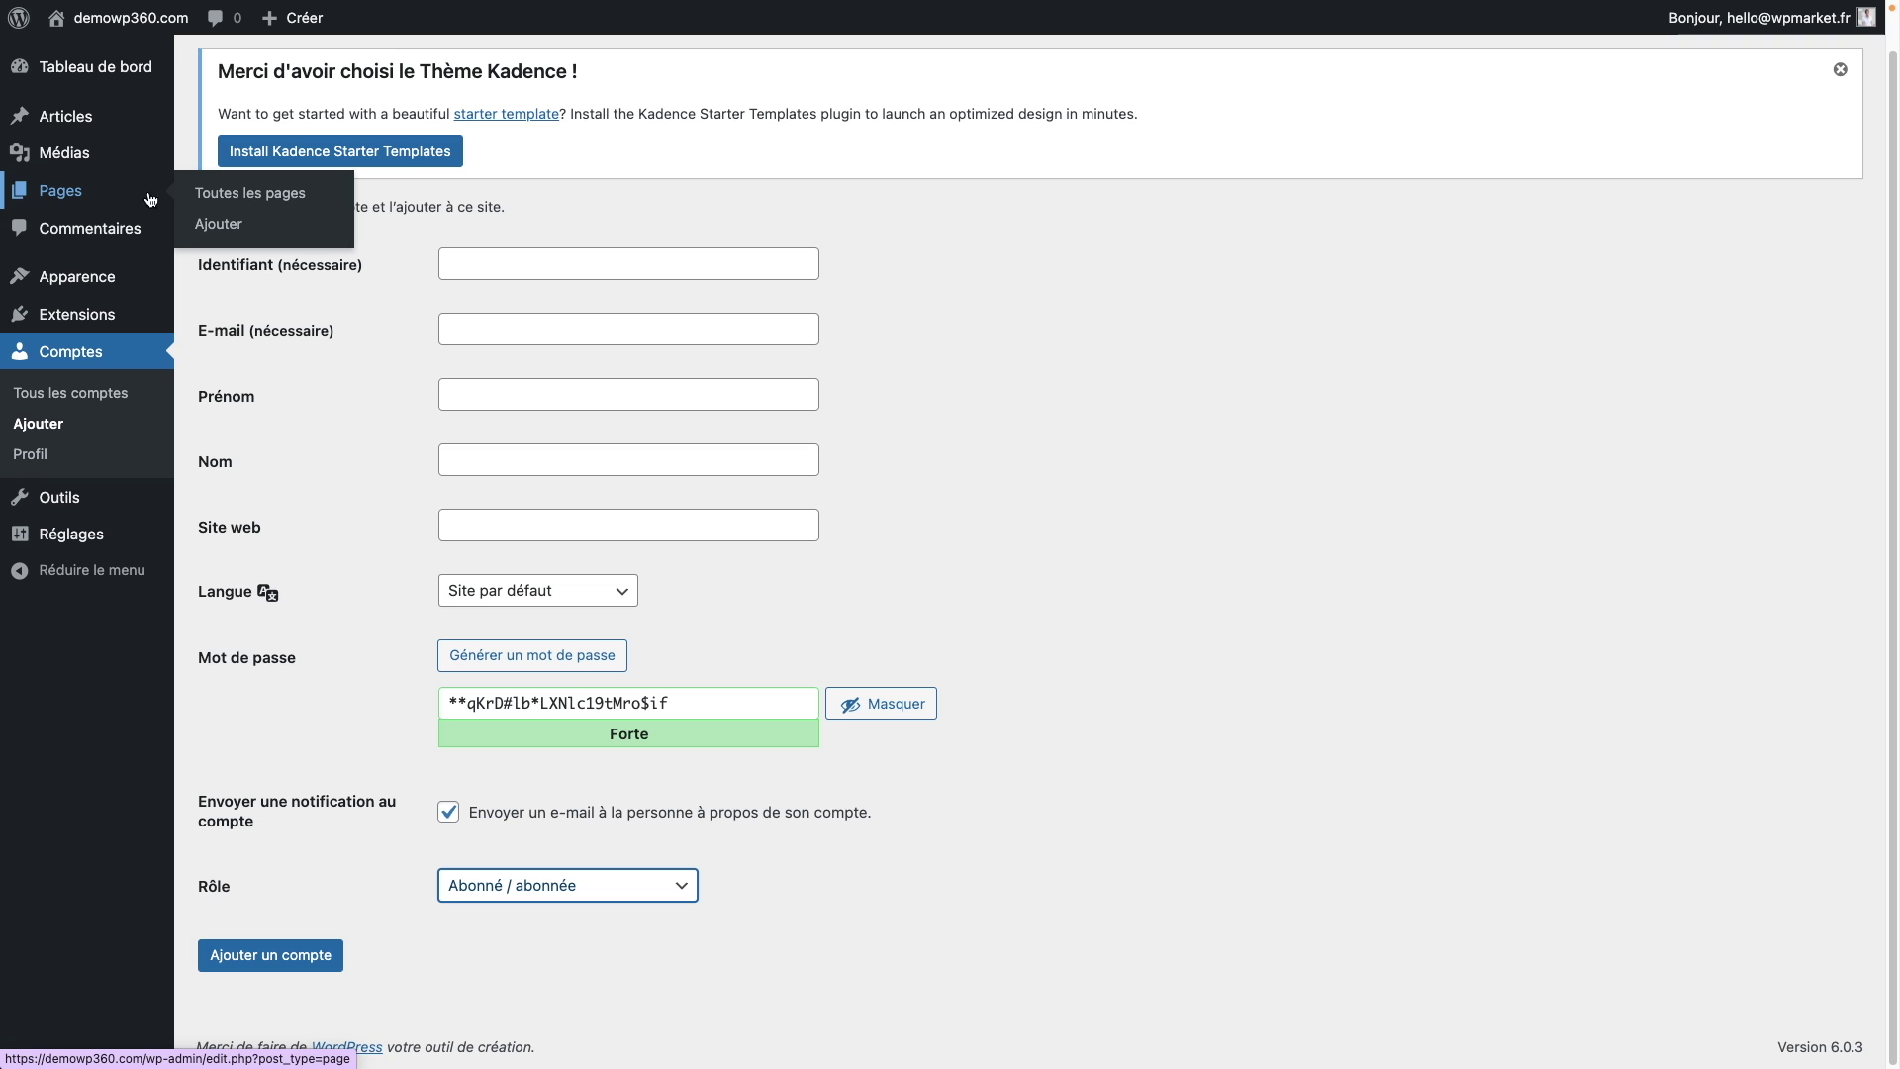
click(247, 228)
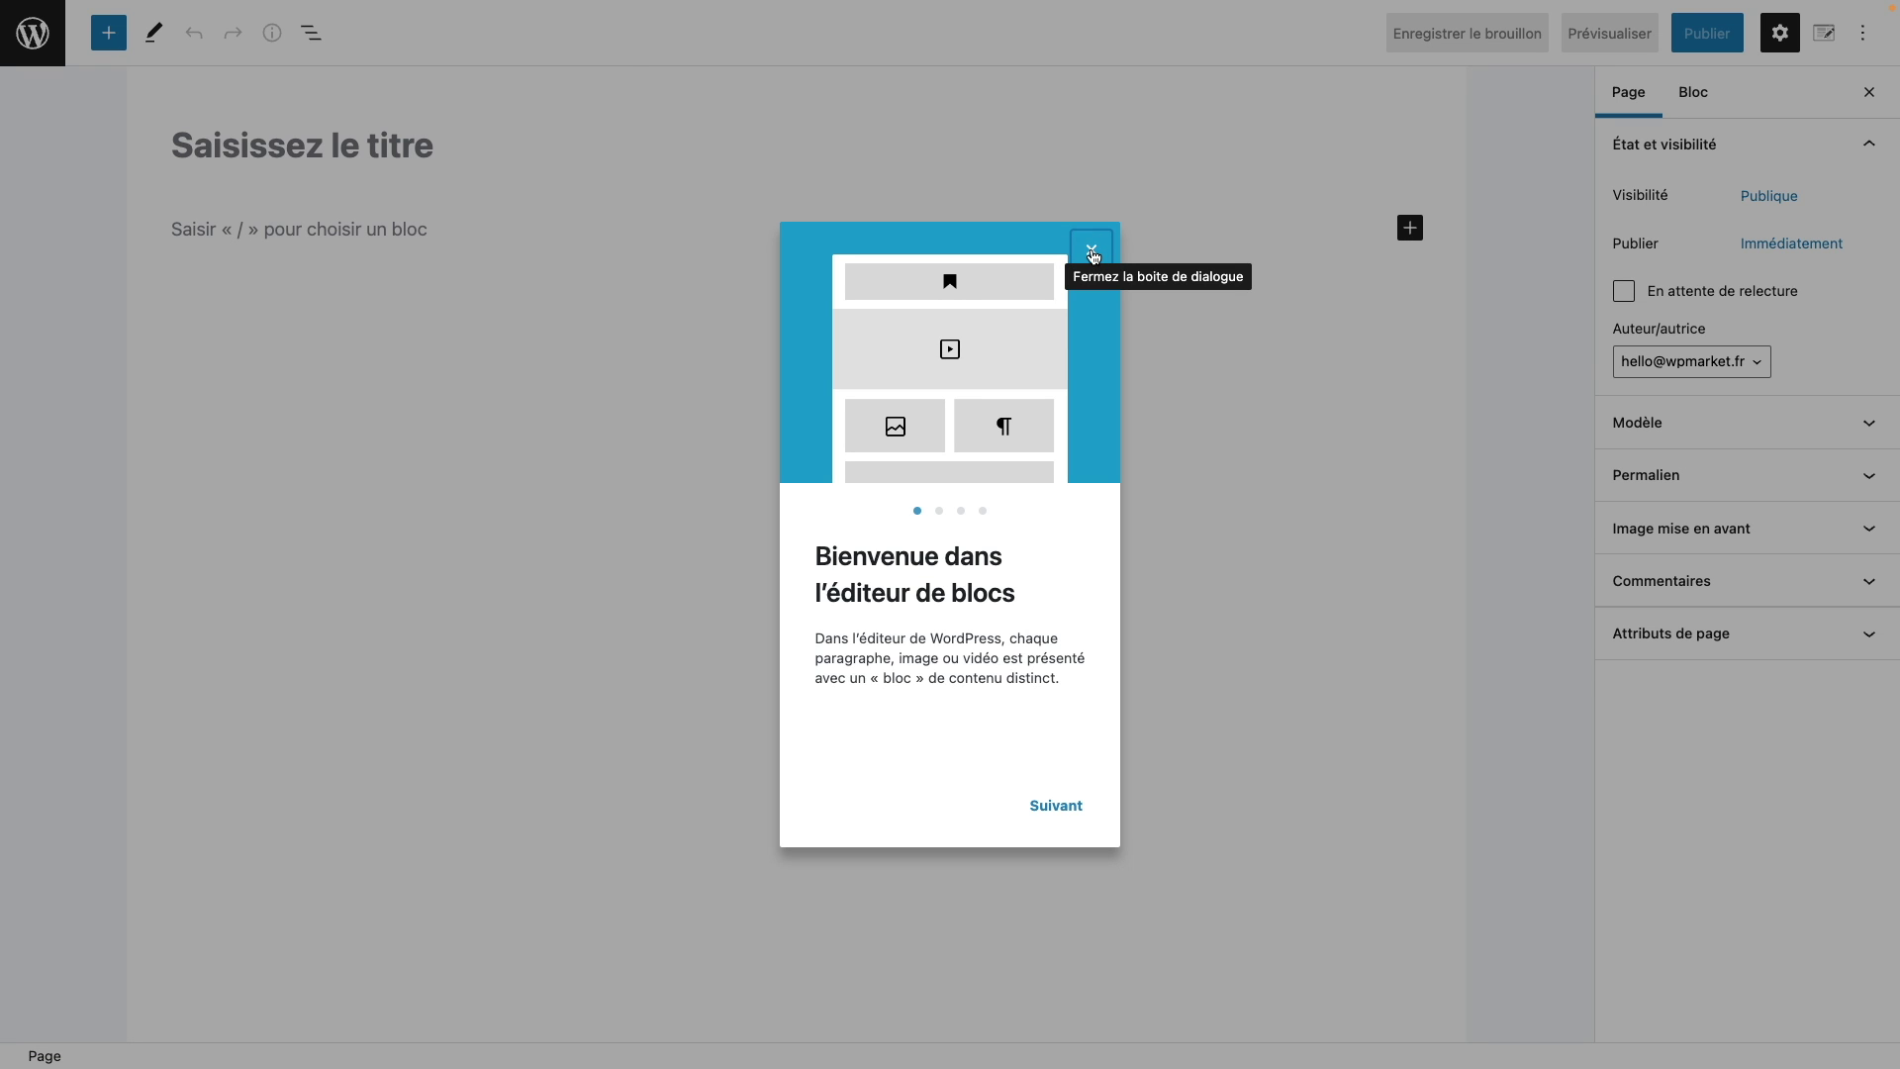
Step: Dismiss the welcome dialog, title the page 'Home page', and publish it
click(1093, 251)
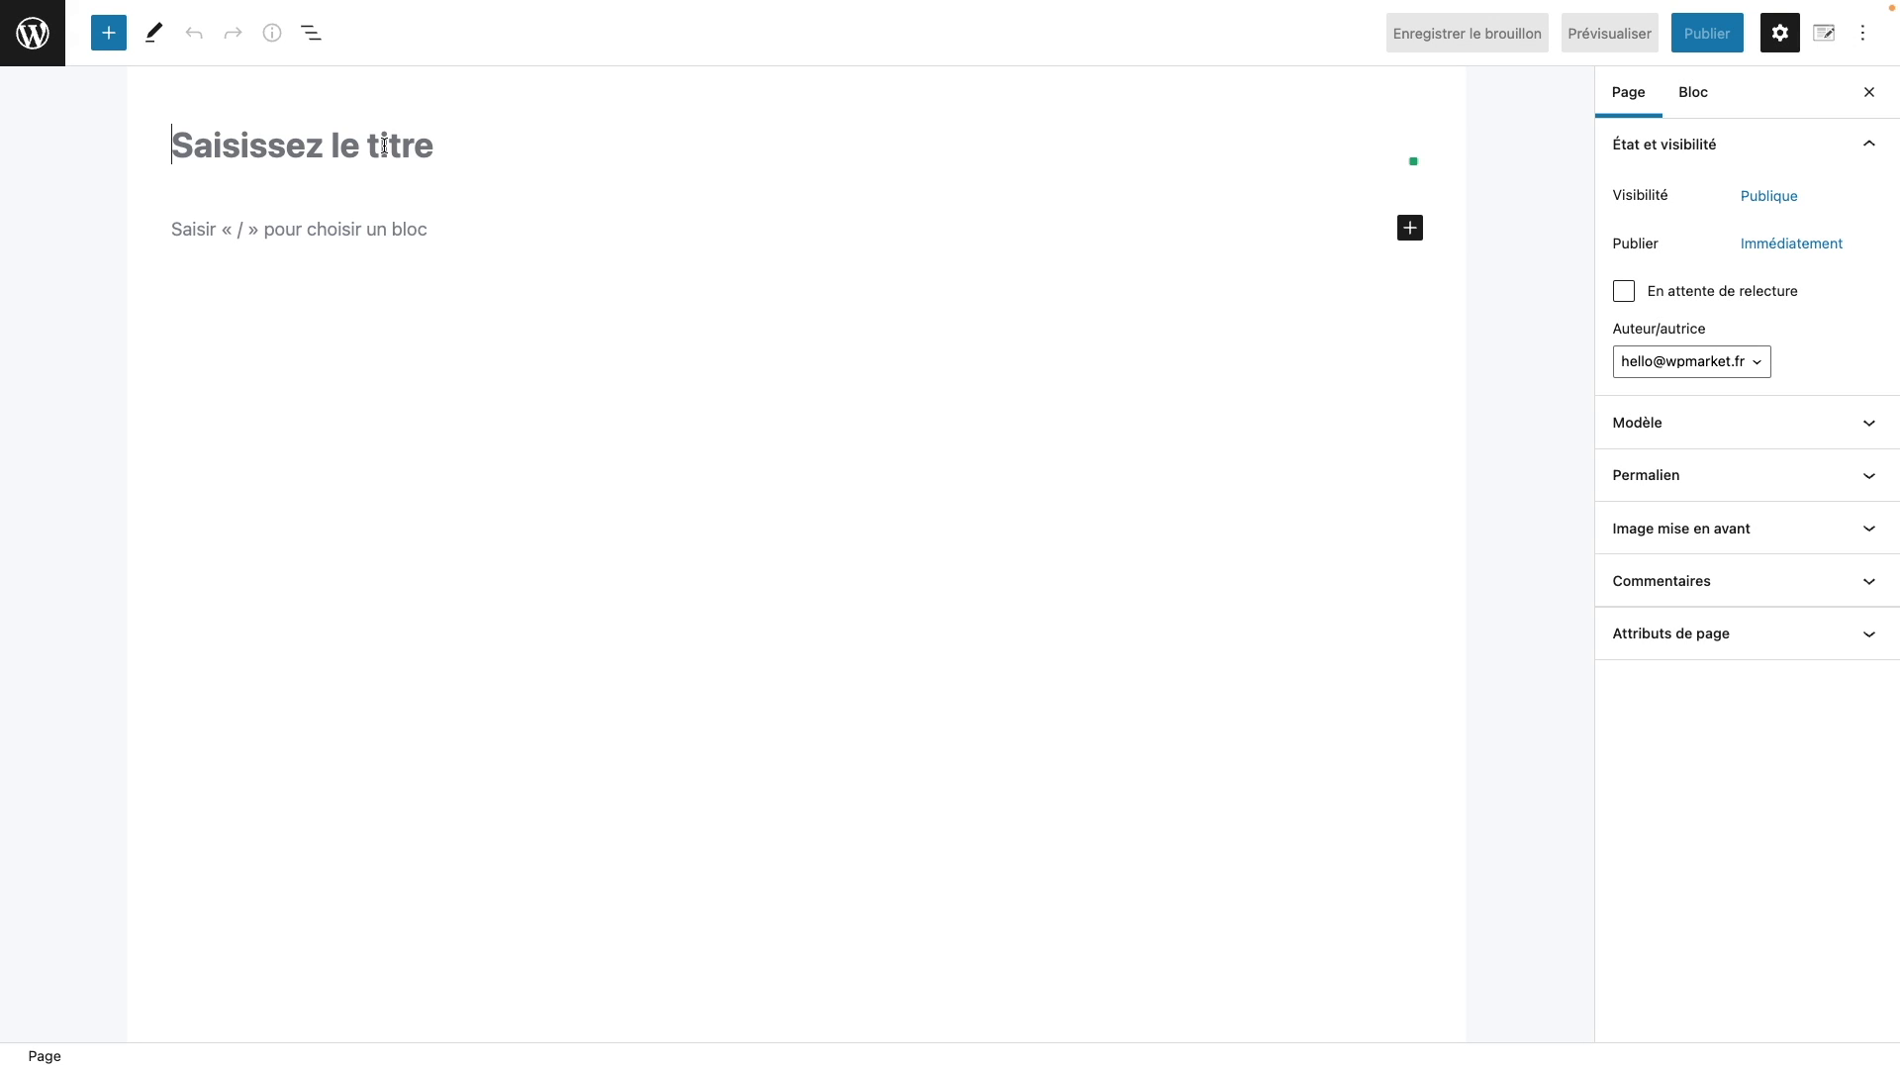
text(HG)
key(BackSpace)
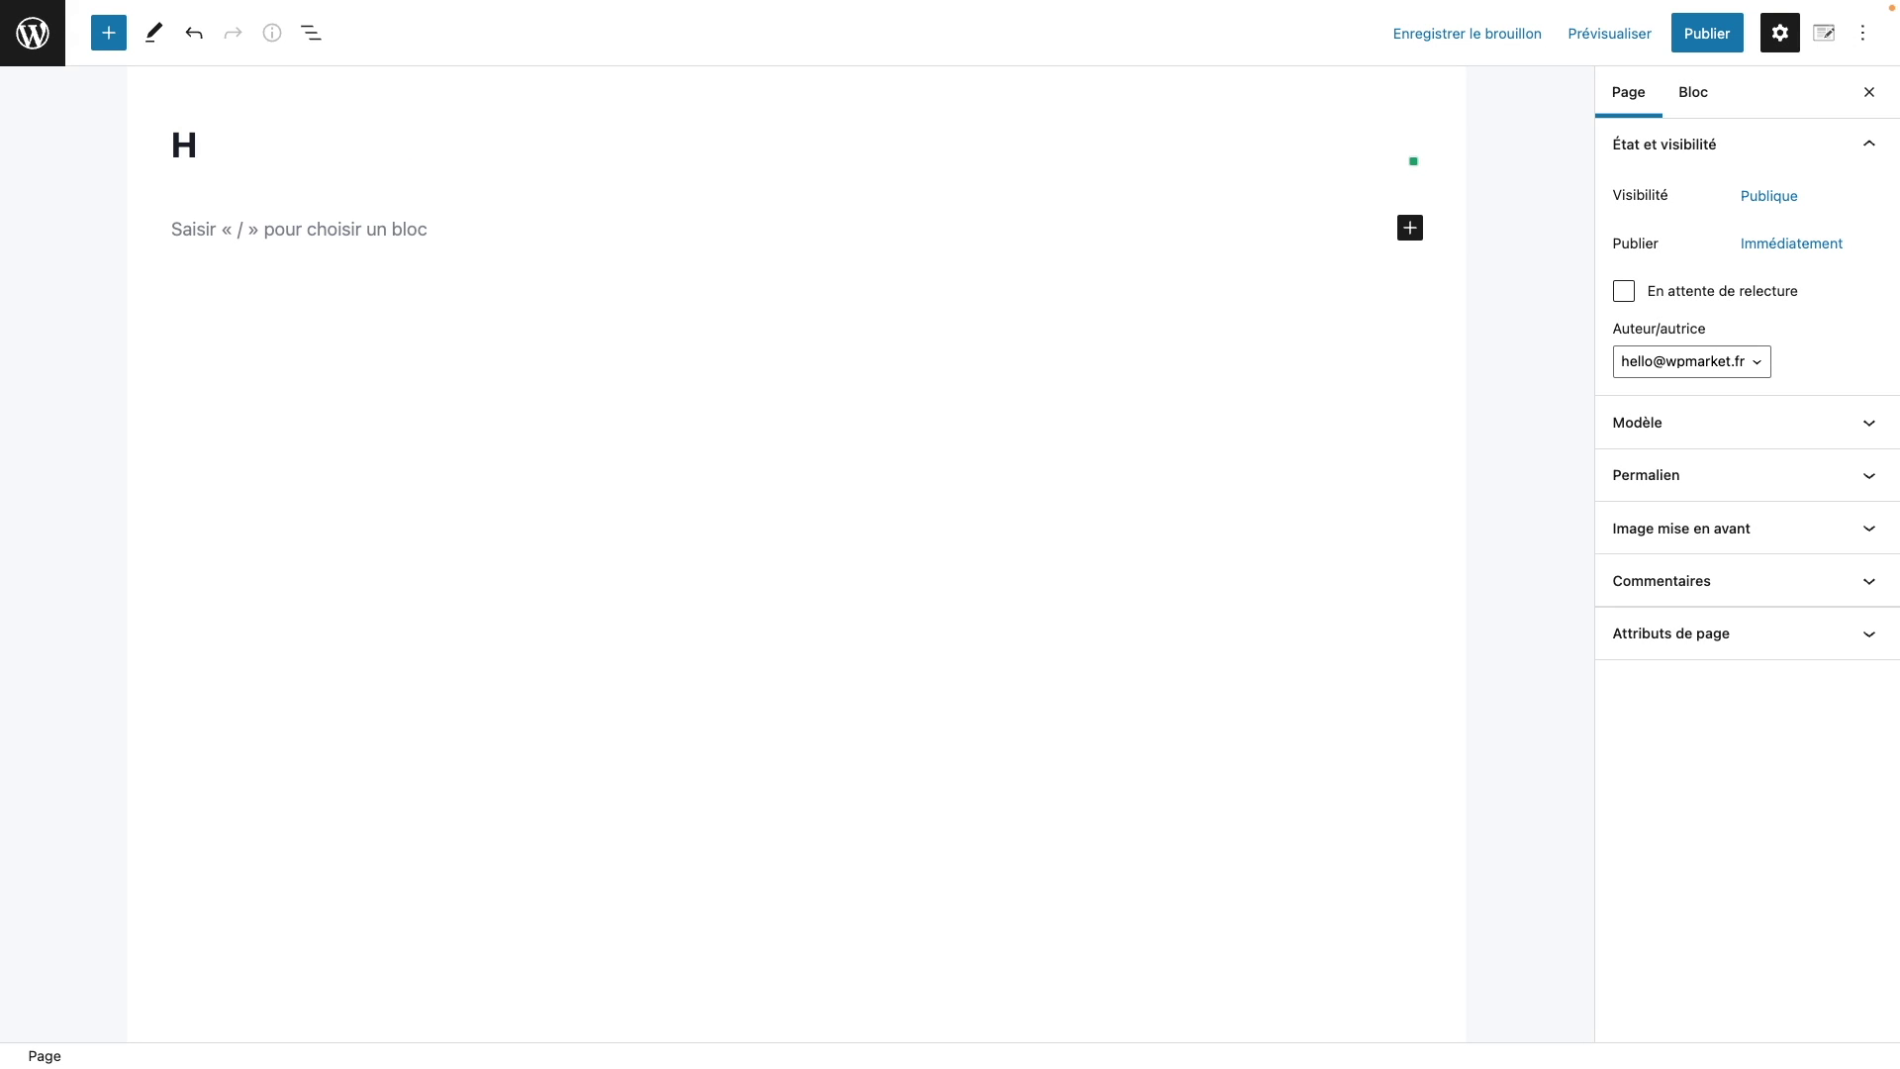
text(ome pa)
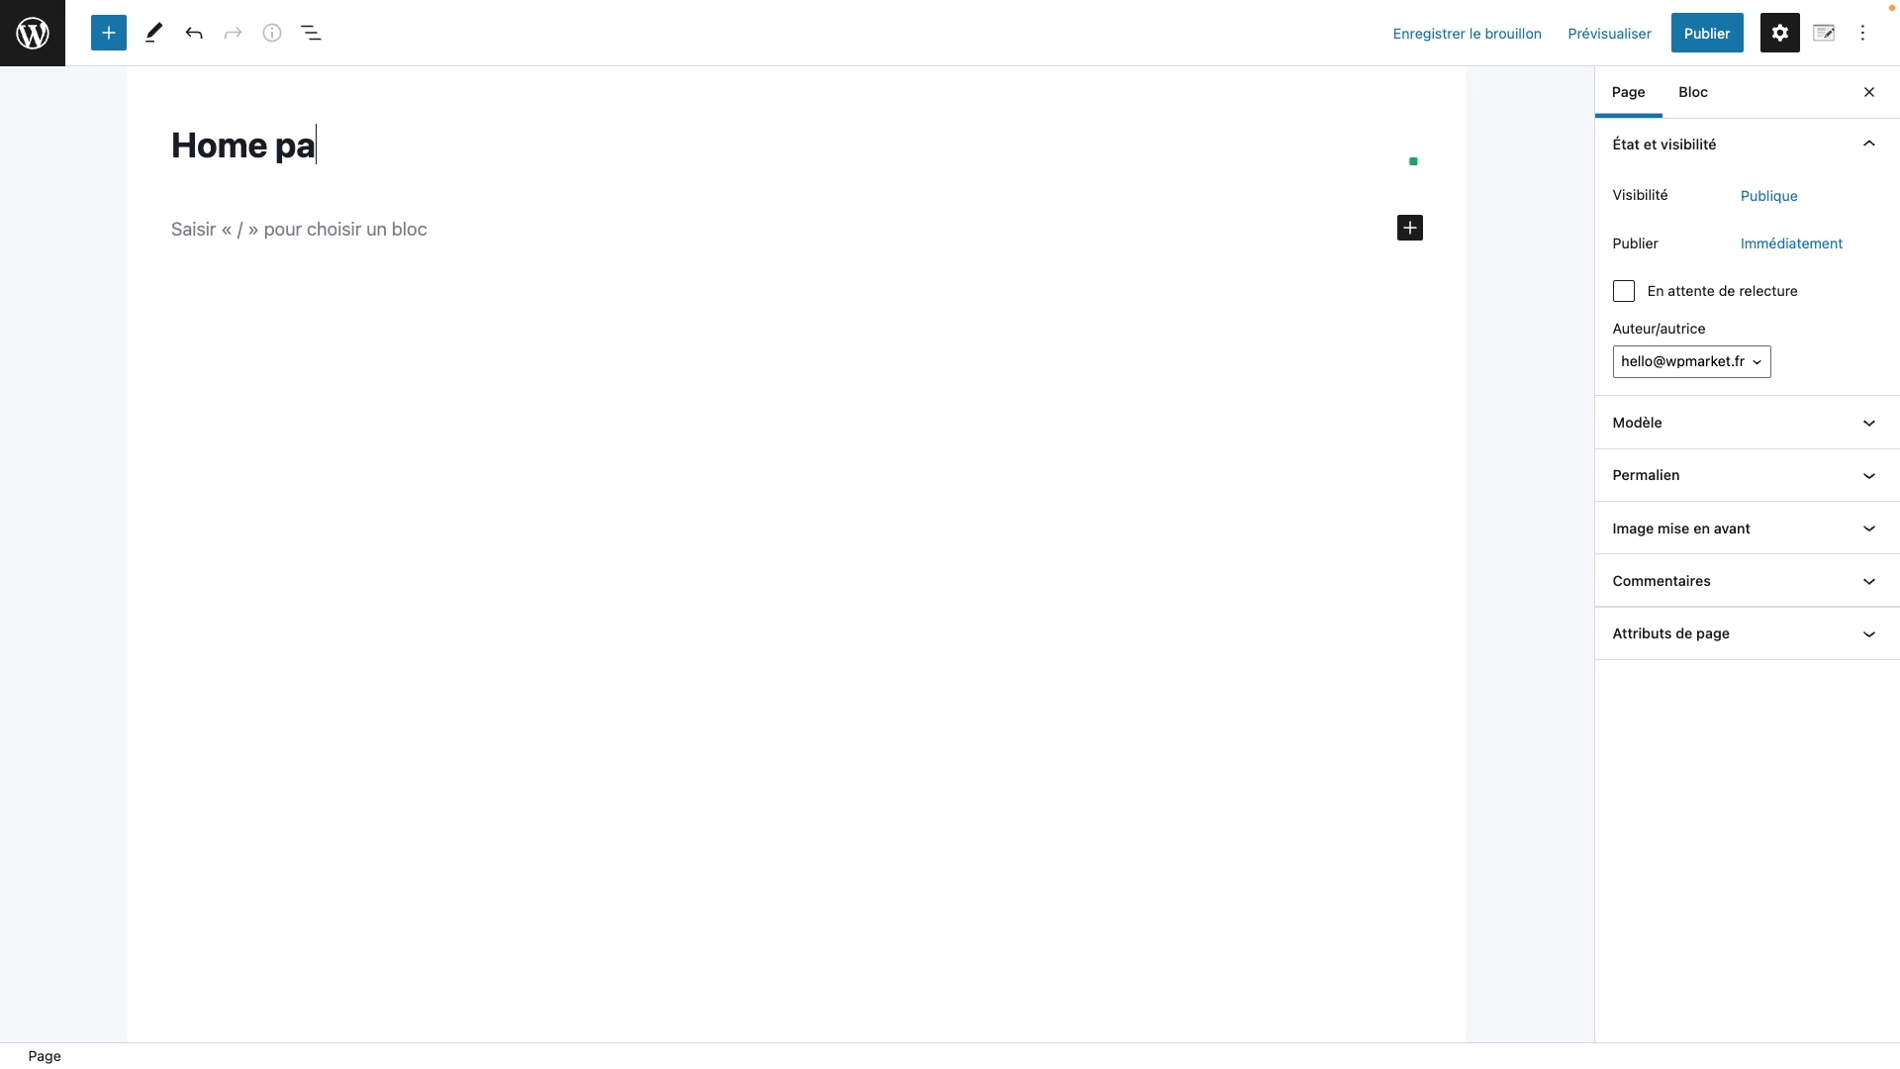
text(ge)
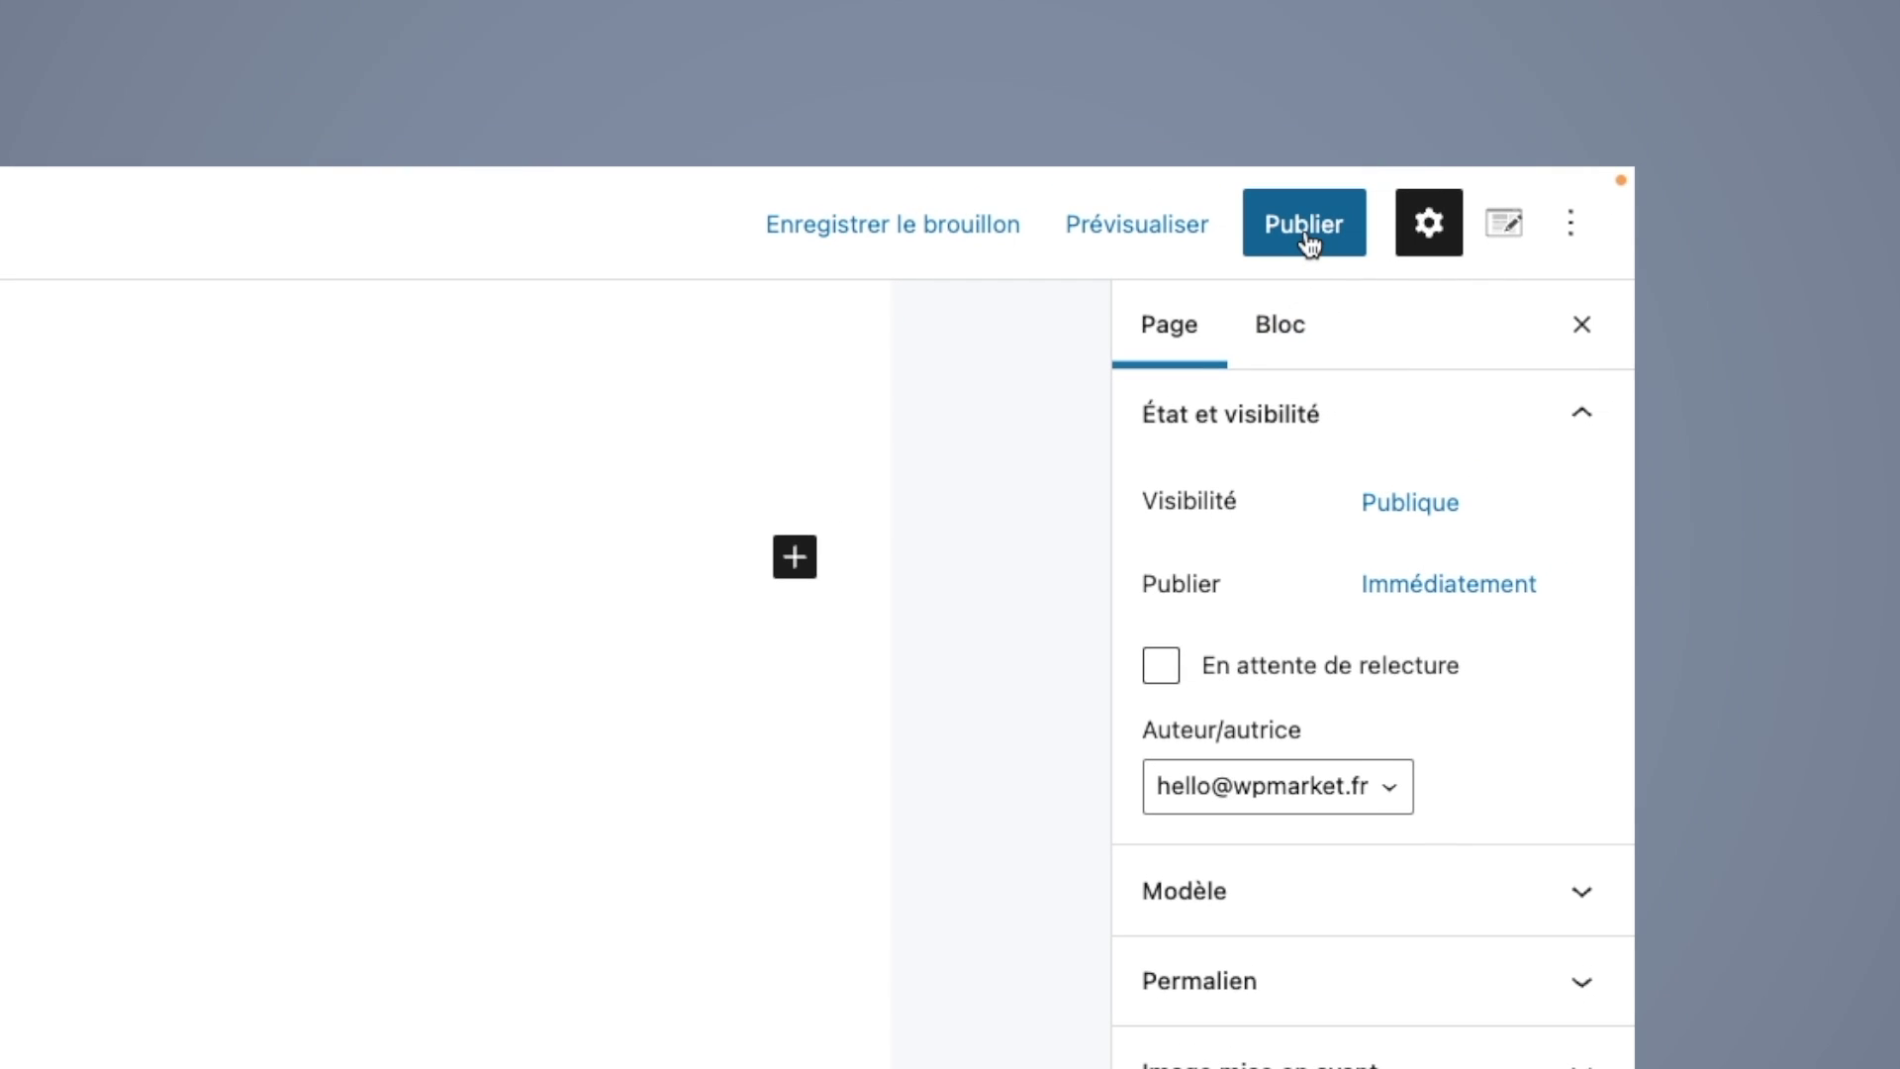
click(1308, 237)
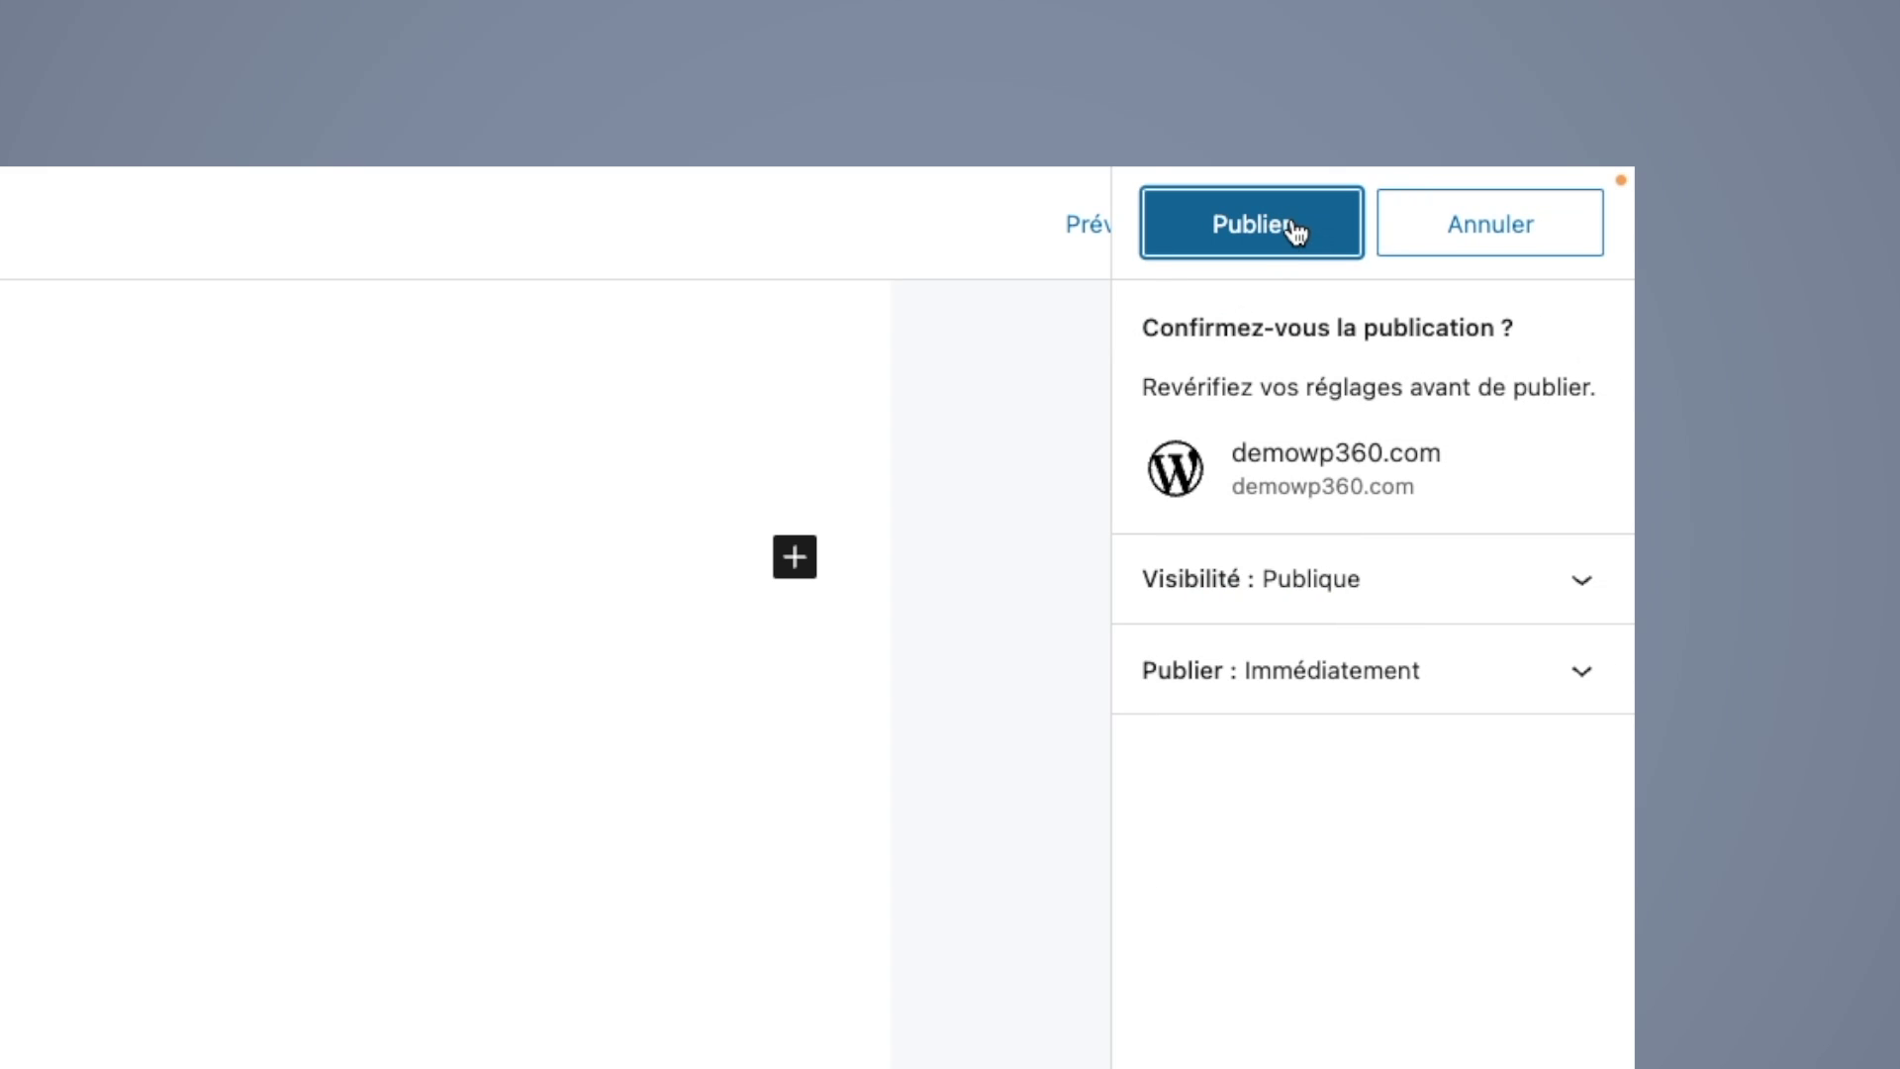
click(1292, 223)
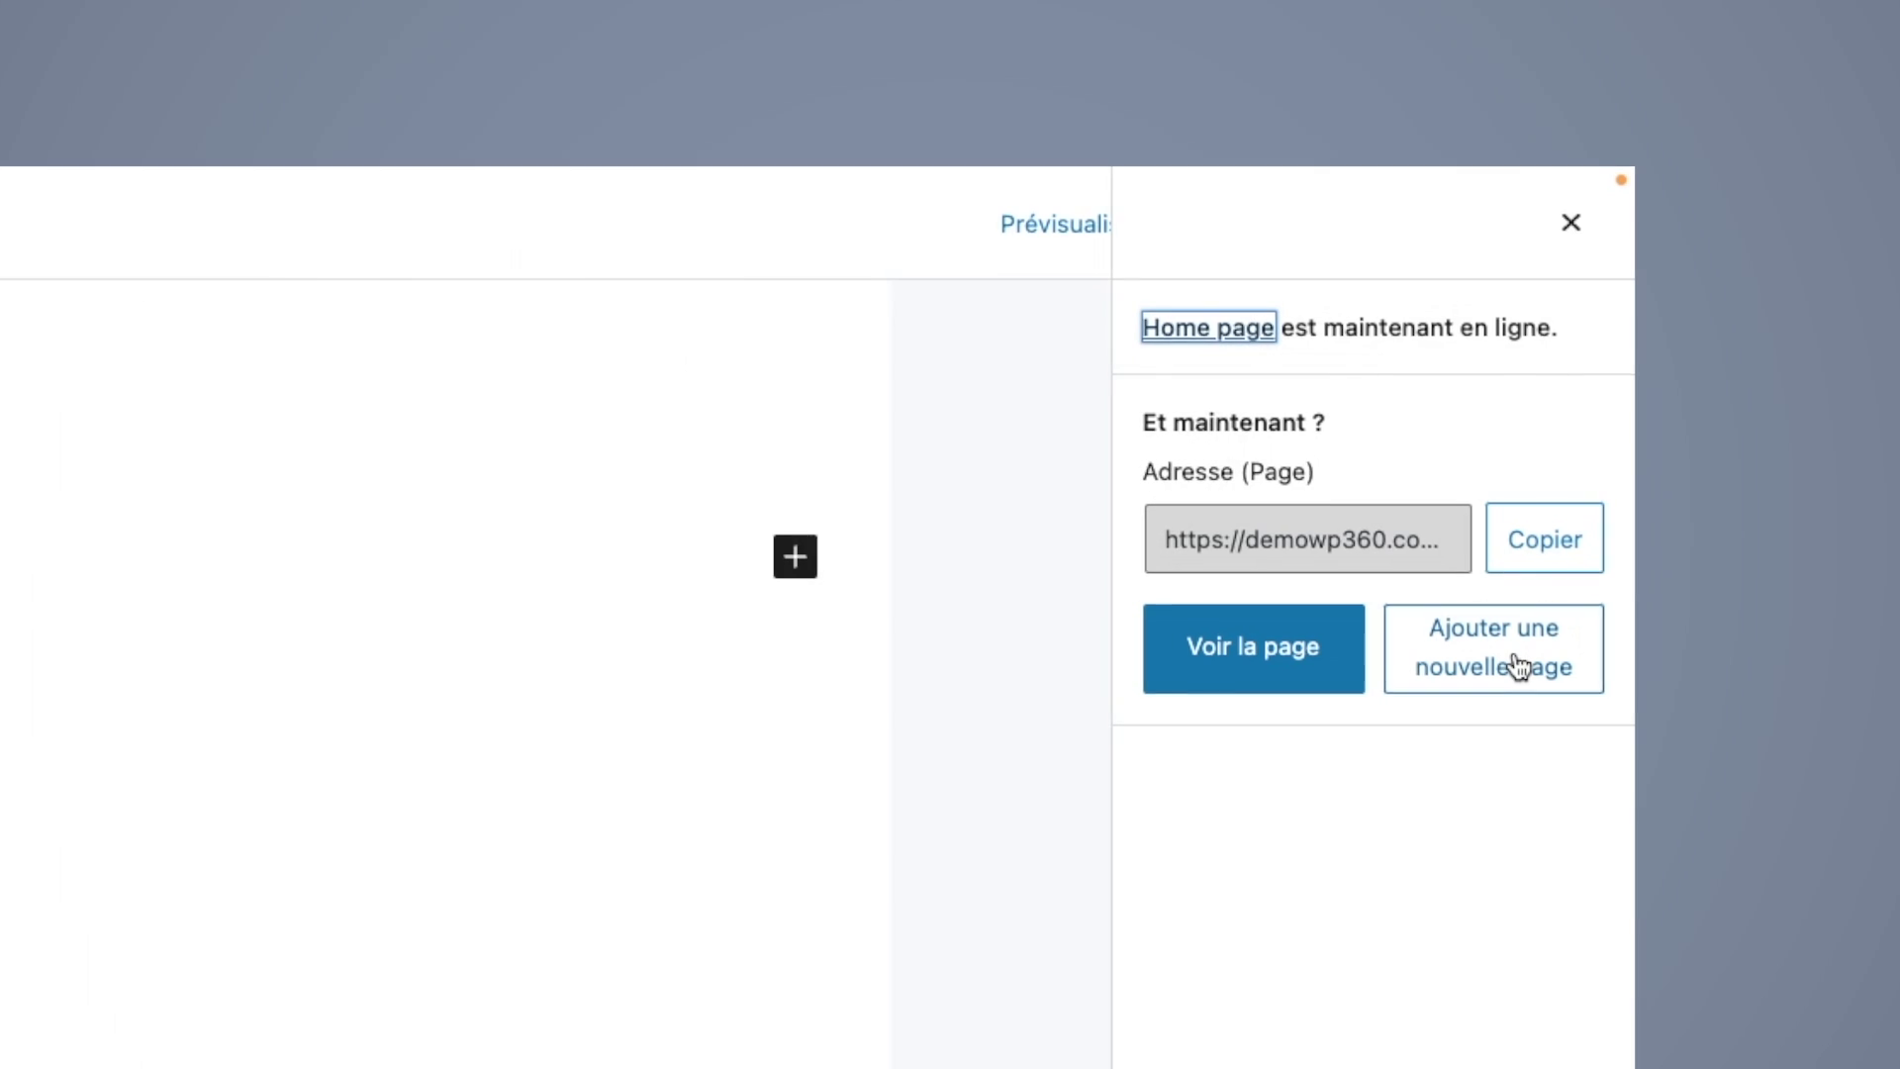
Step: Create and publish an empty page titled 'Contact'
click(1519, 665)
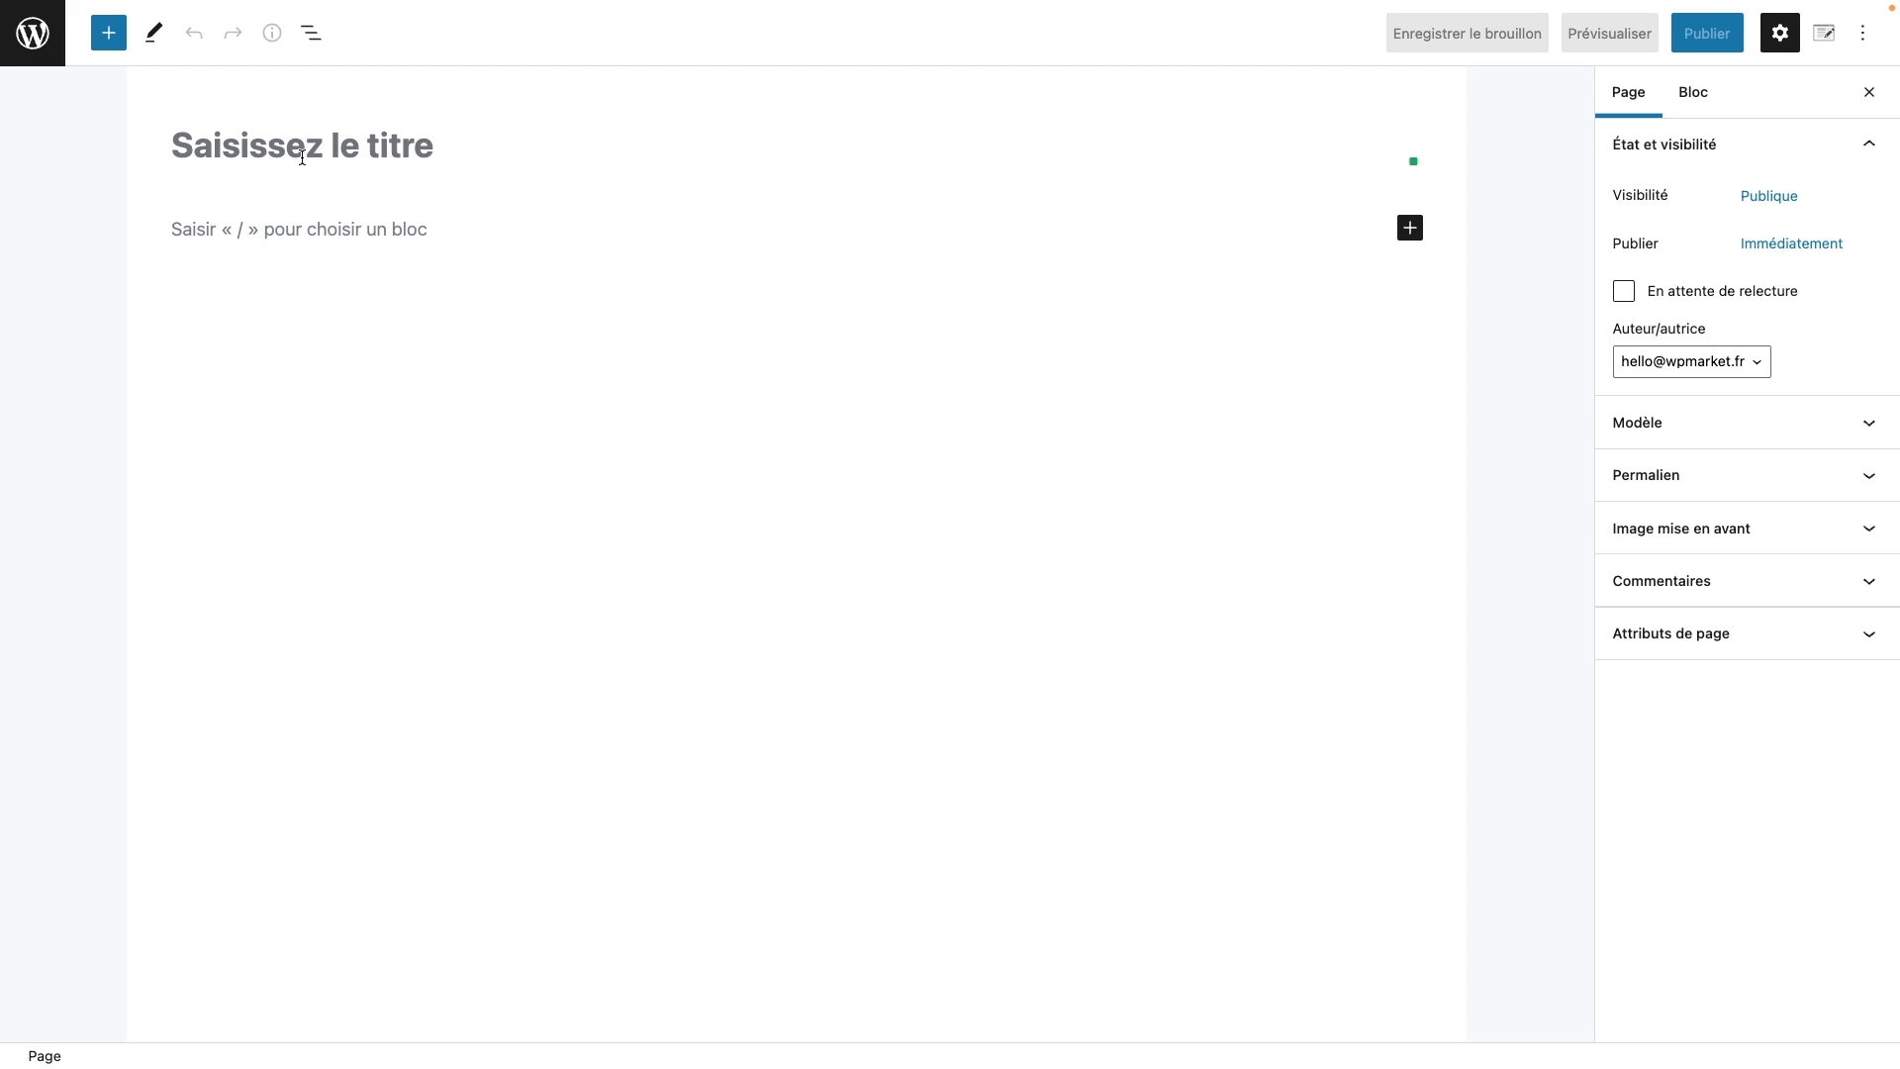
text(Contact)
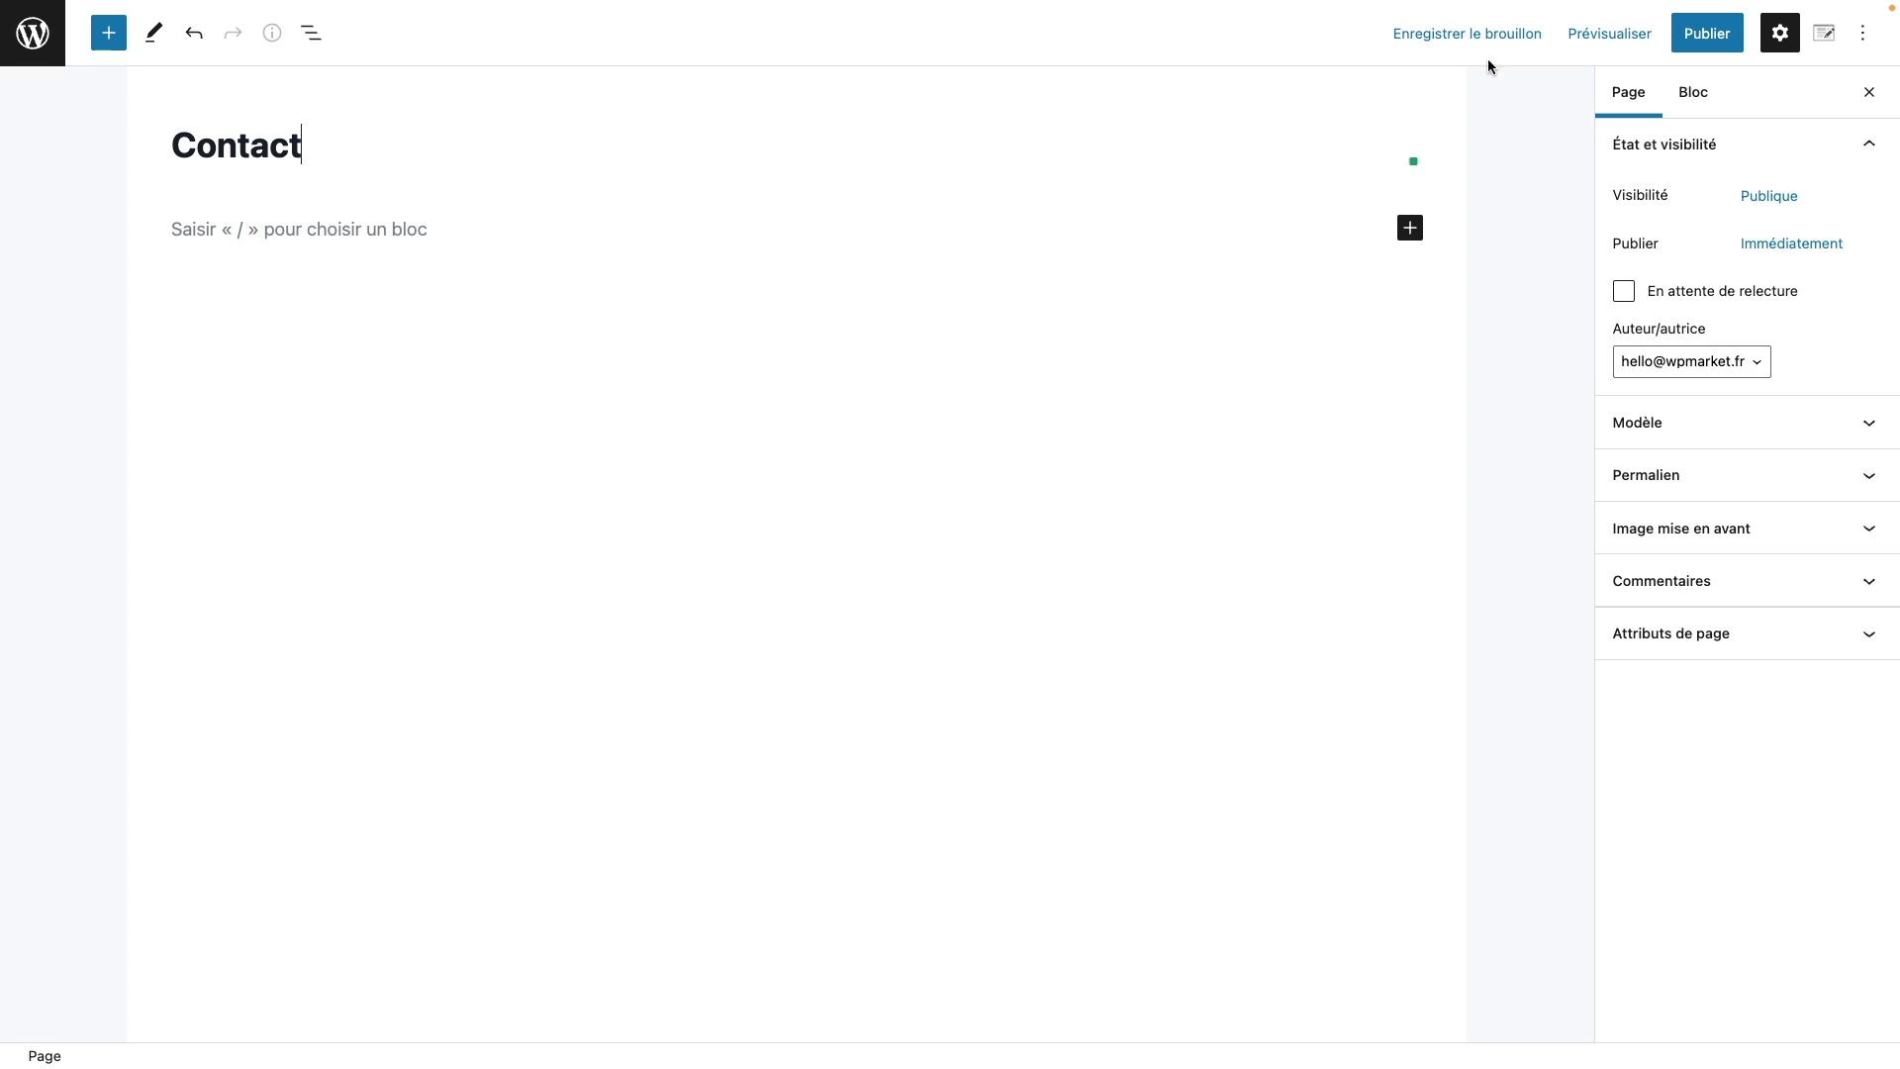
click(1708, 34)
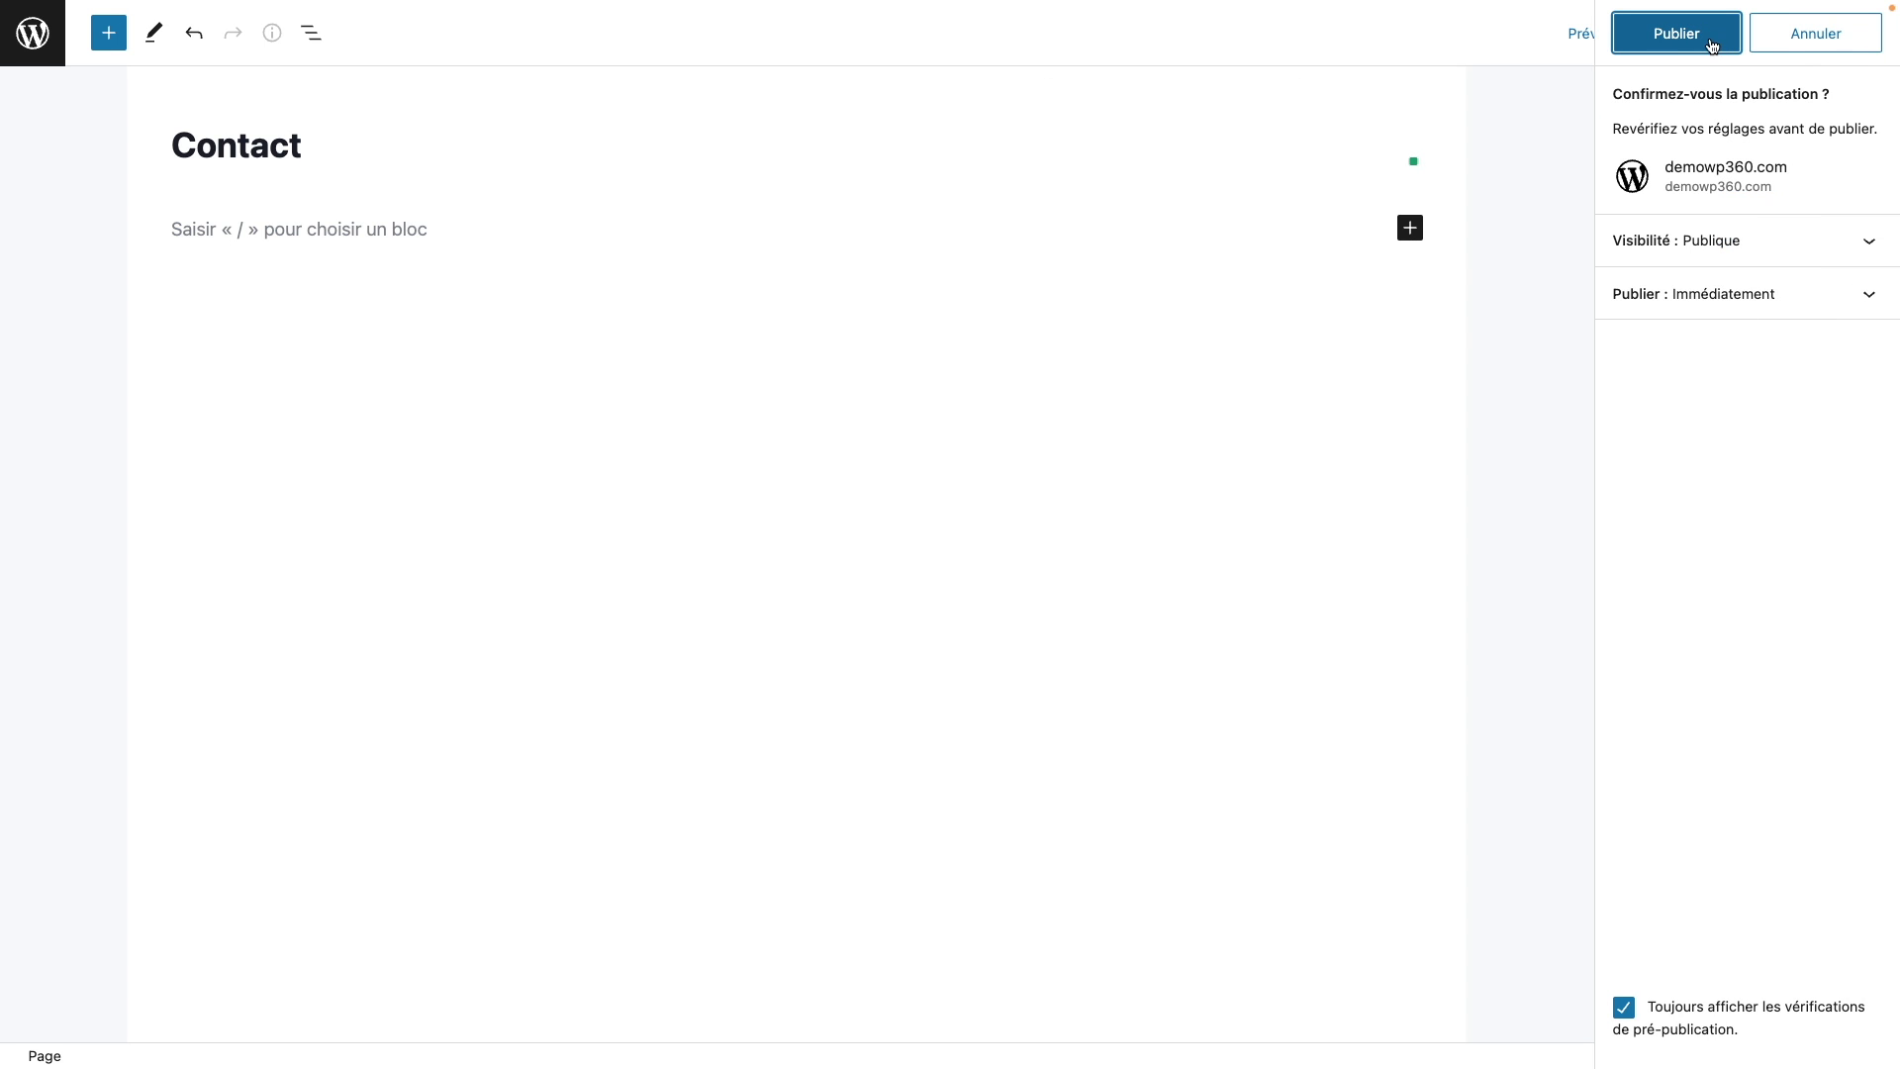
click(1710, 40)
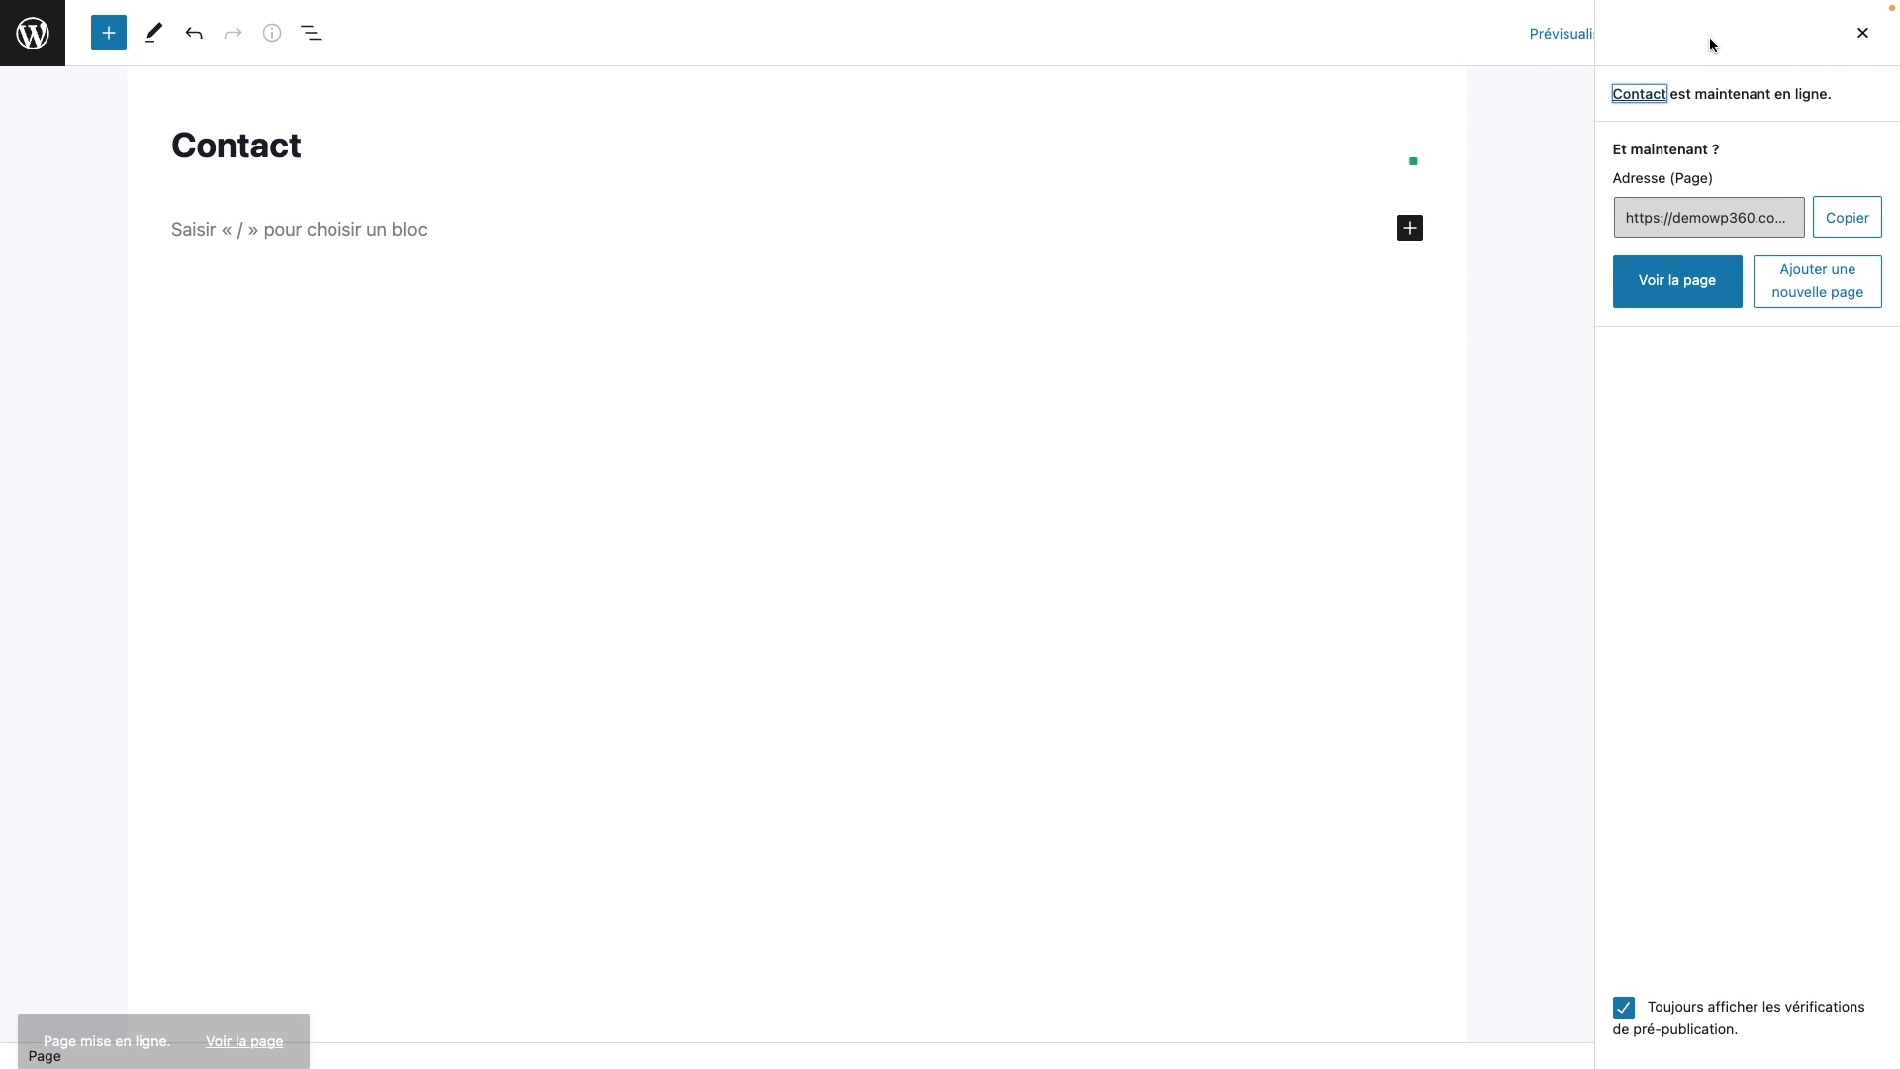
Step: Create and publish an empty page titled 'A propos', then open another blank page
click(1834, 280)
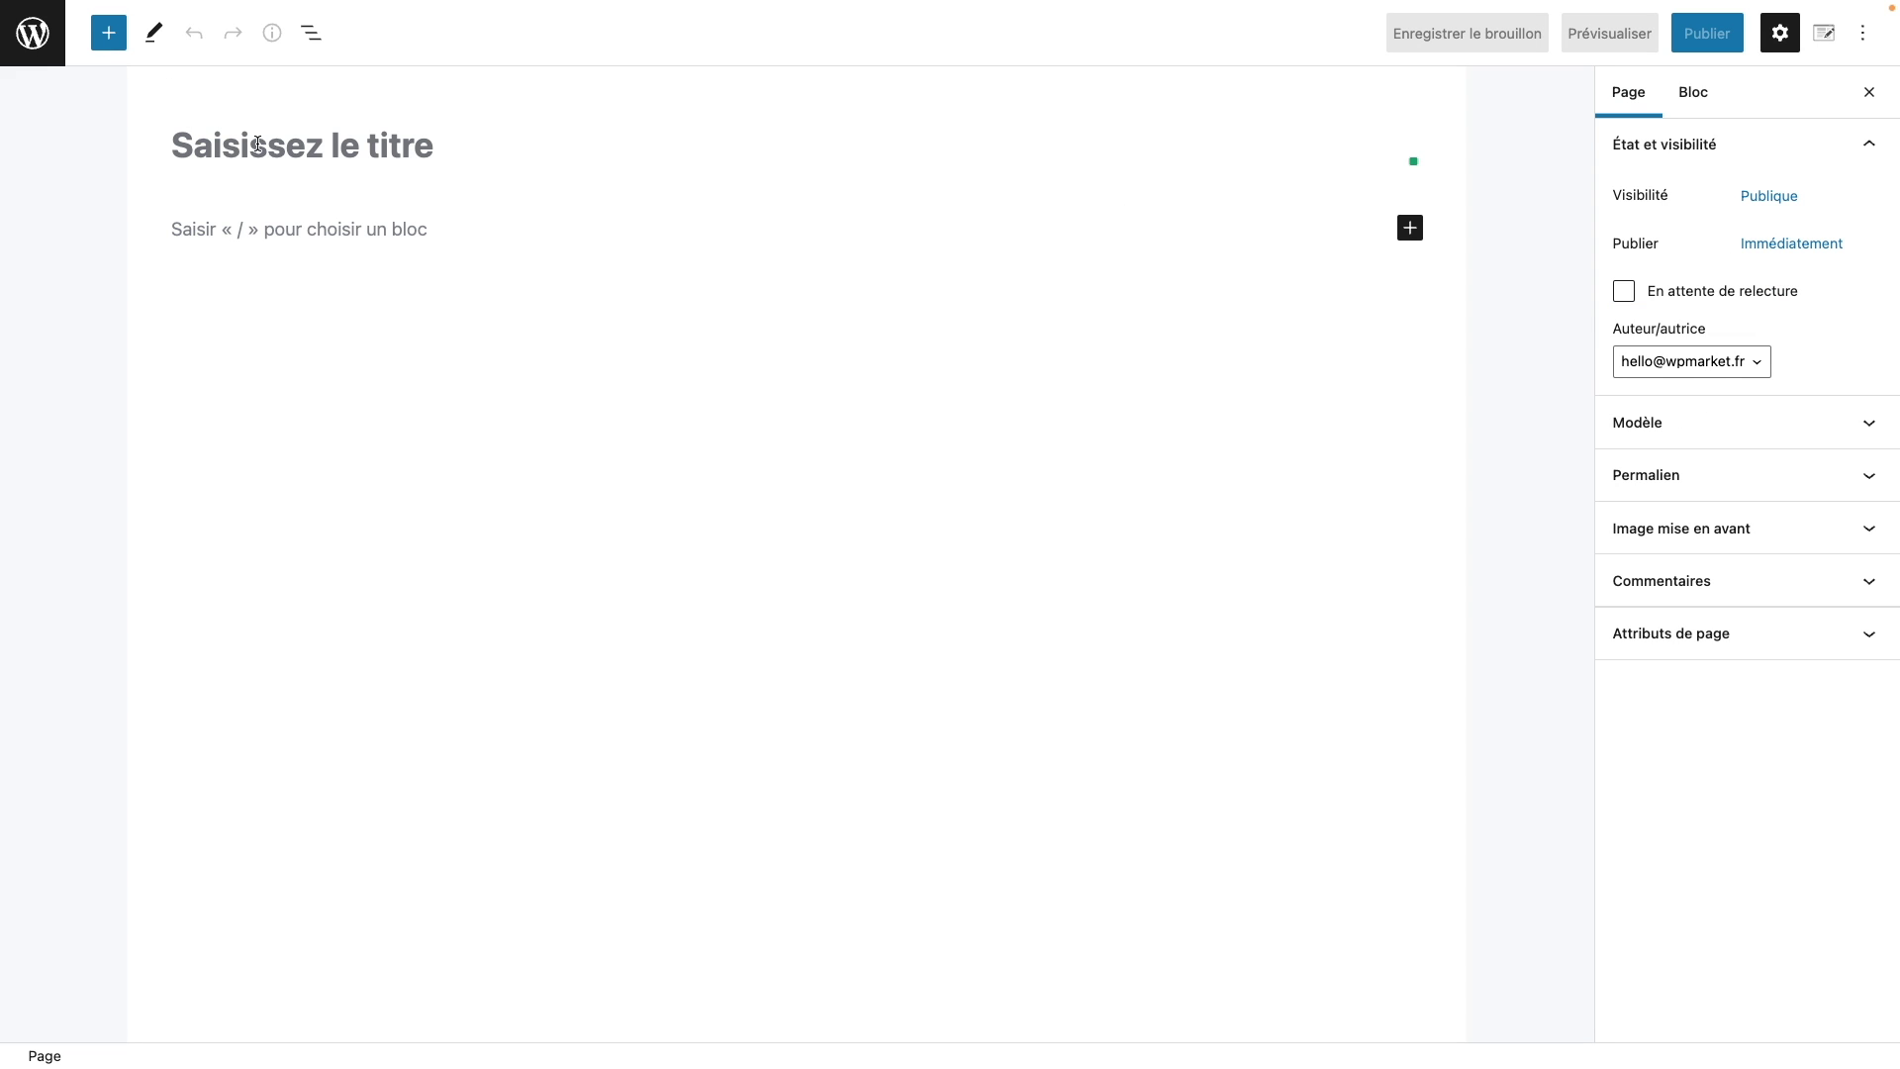
text(A propo)
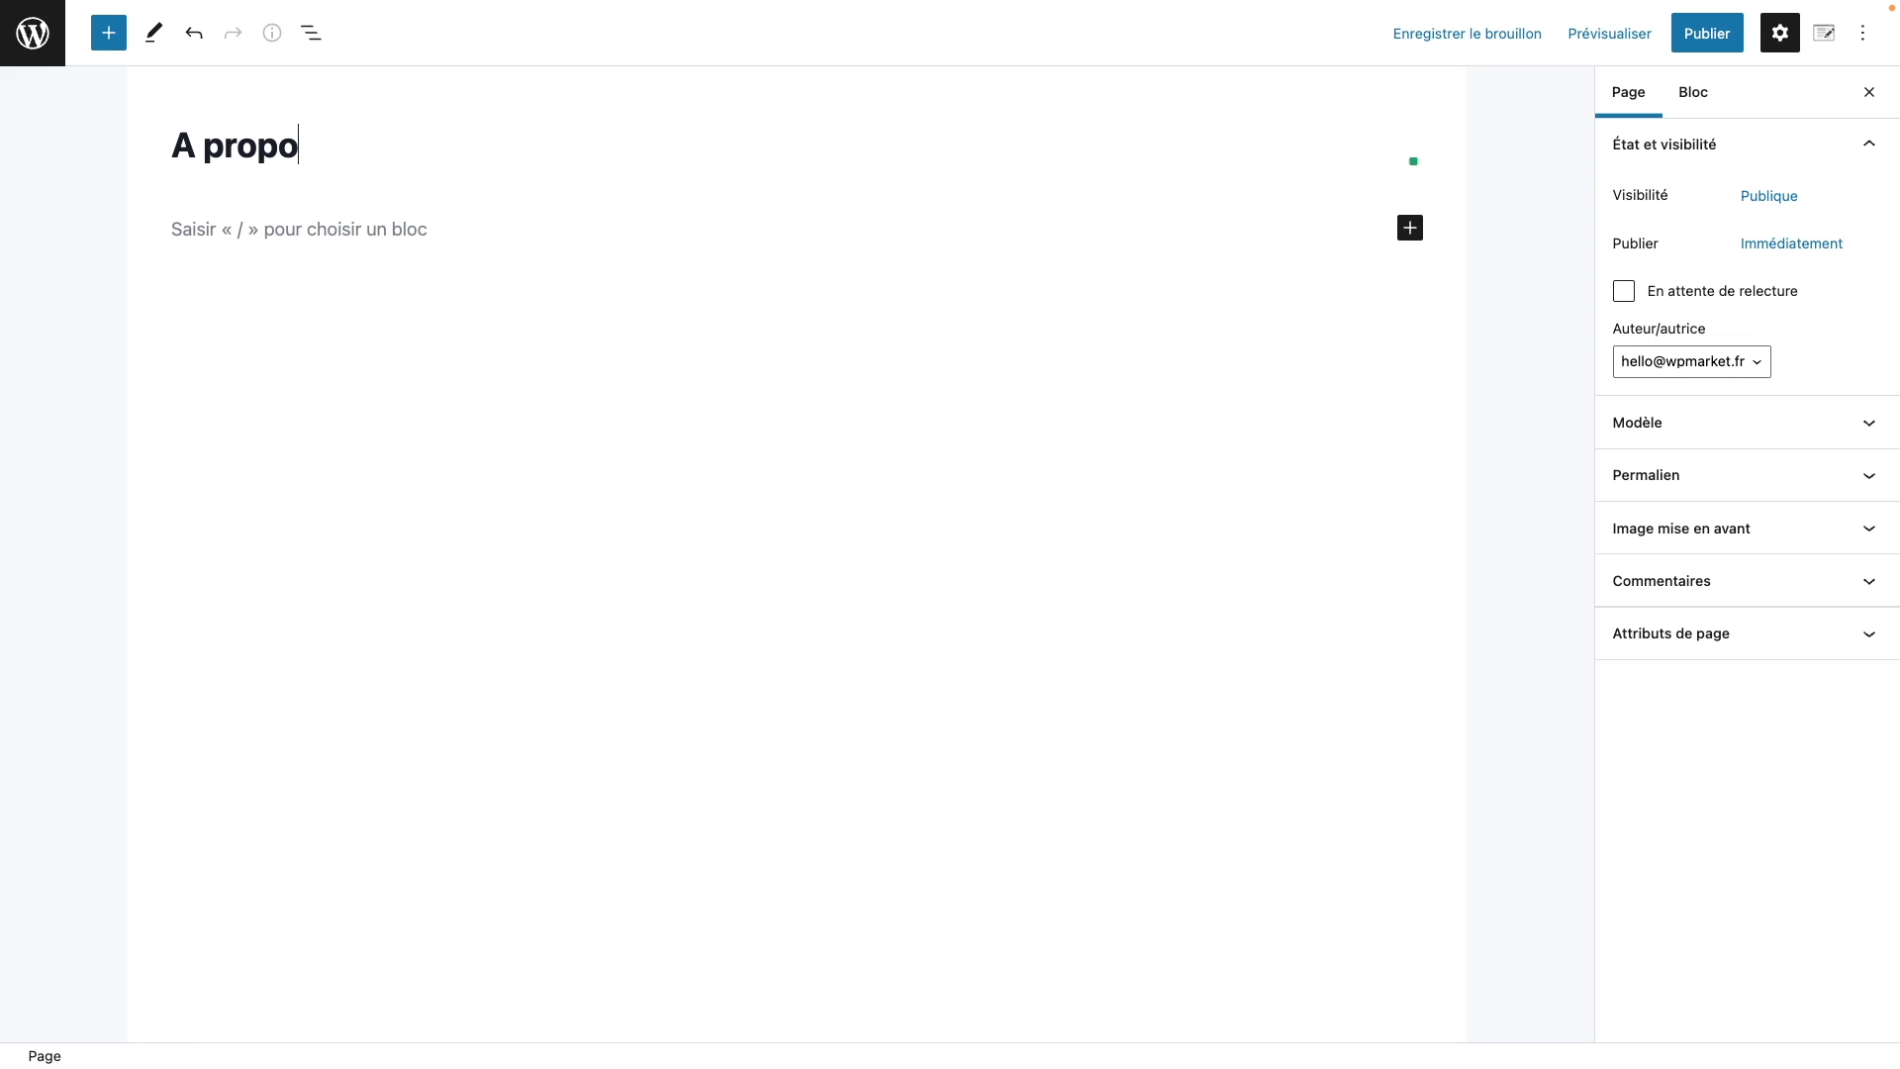
key(BackSpace)
text(os)
click(1710, 36)
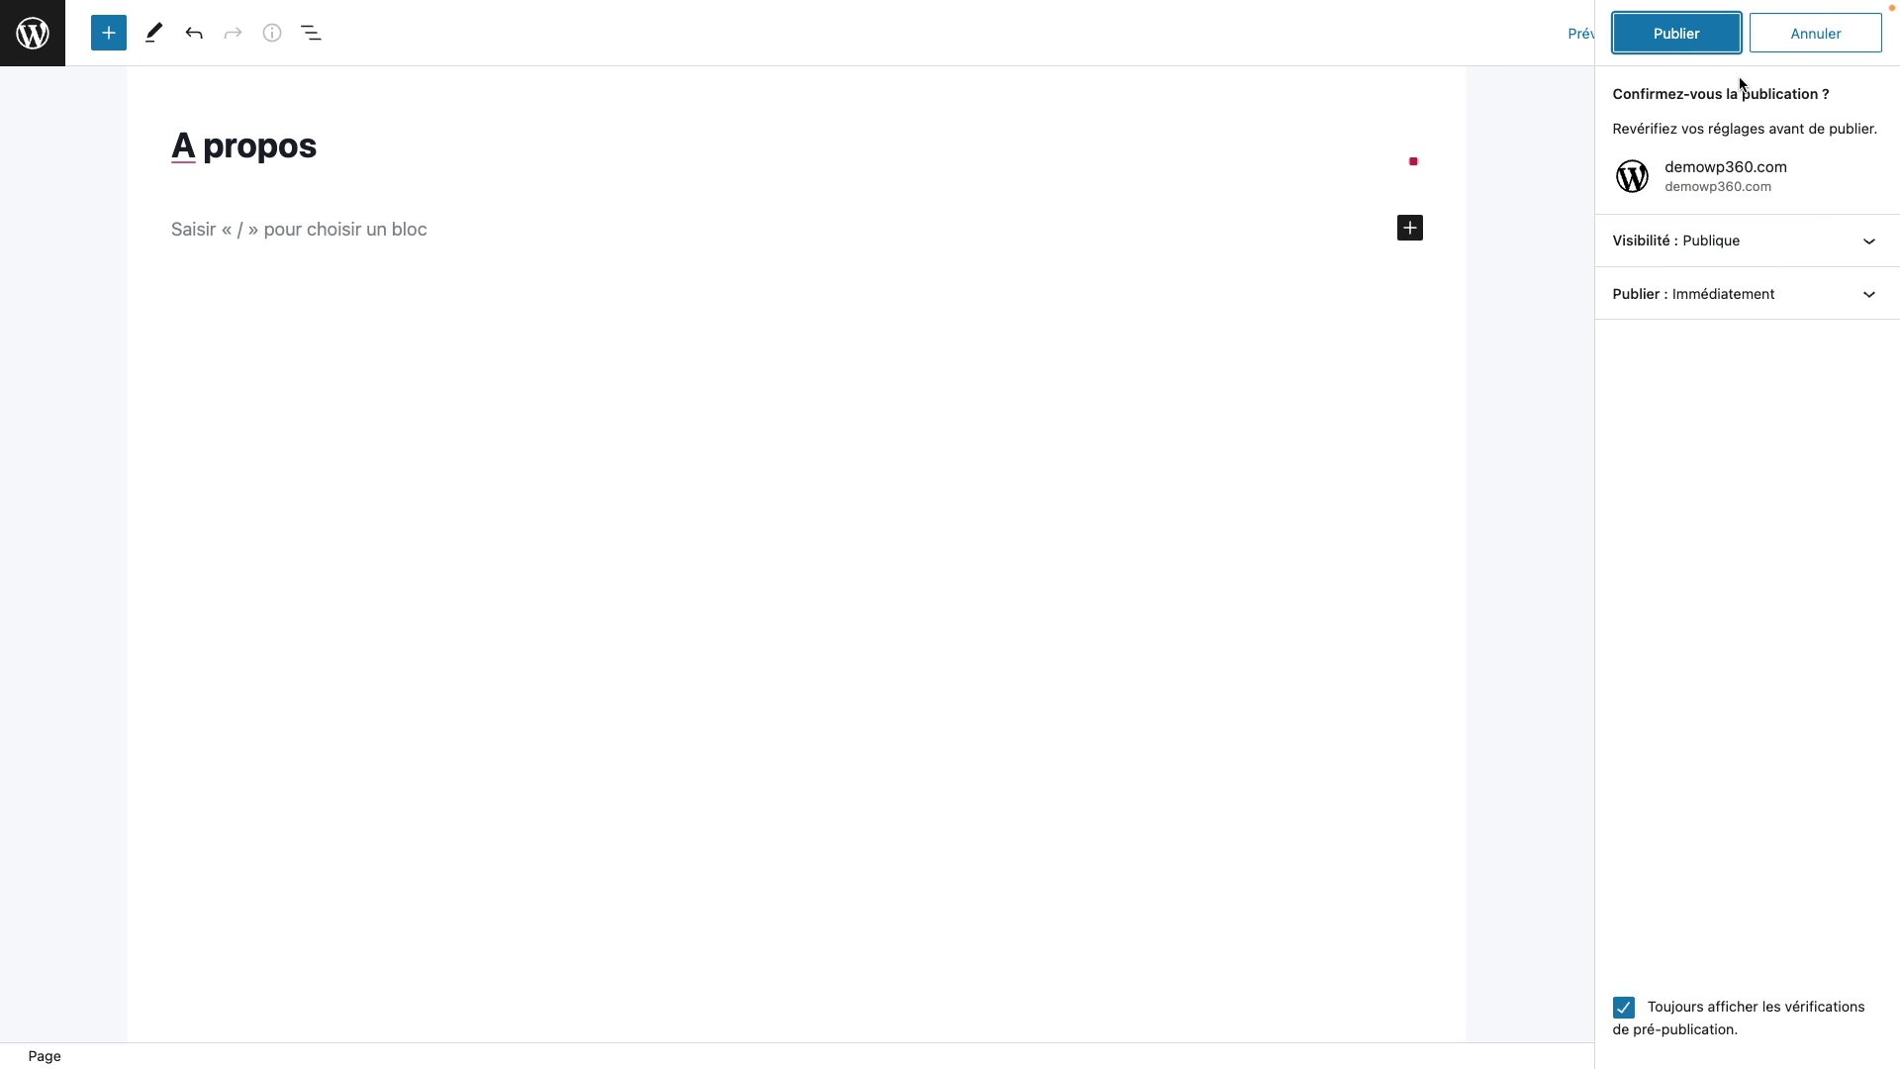
click(1682, 47)
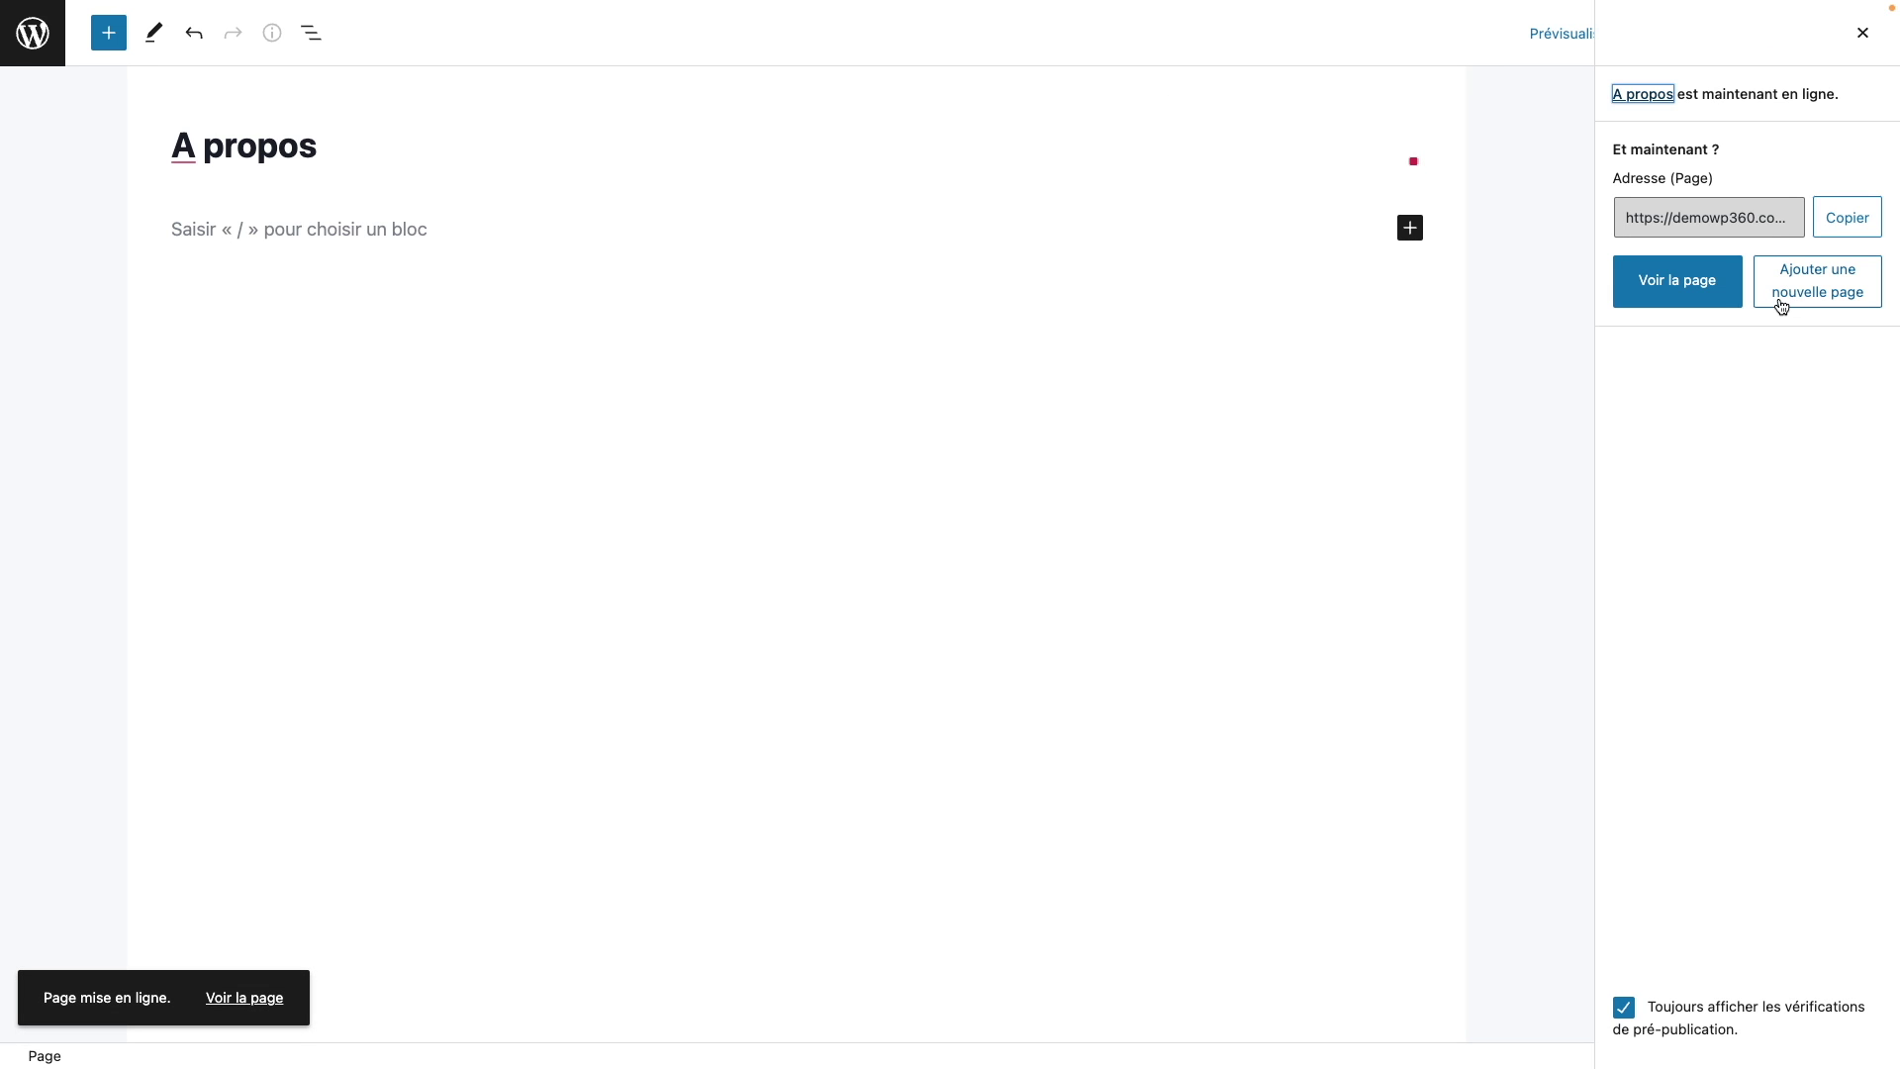
click(1809, 287)
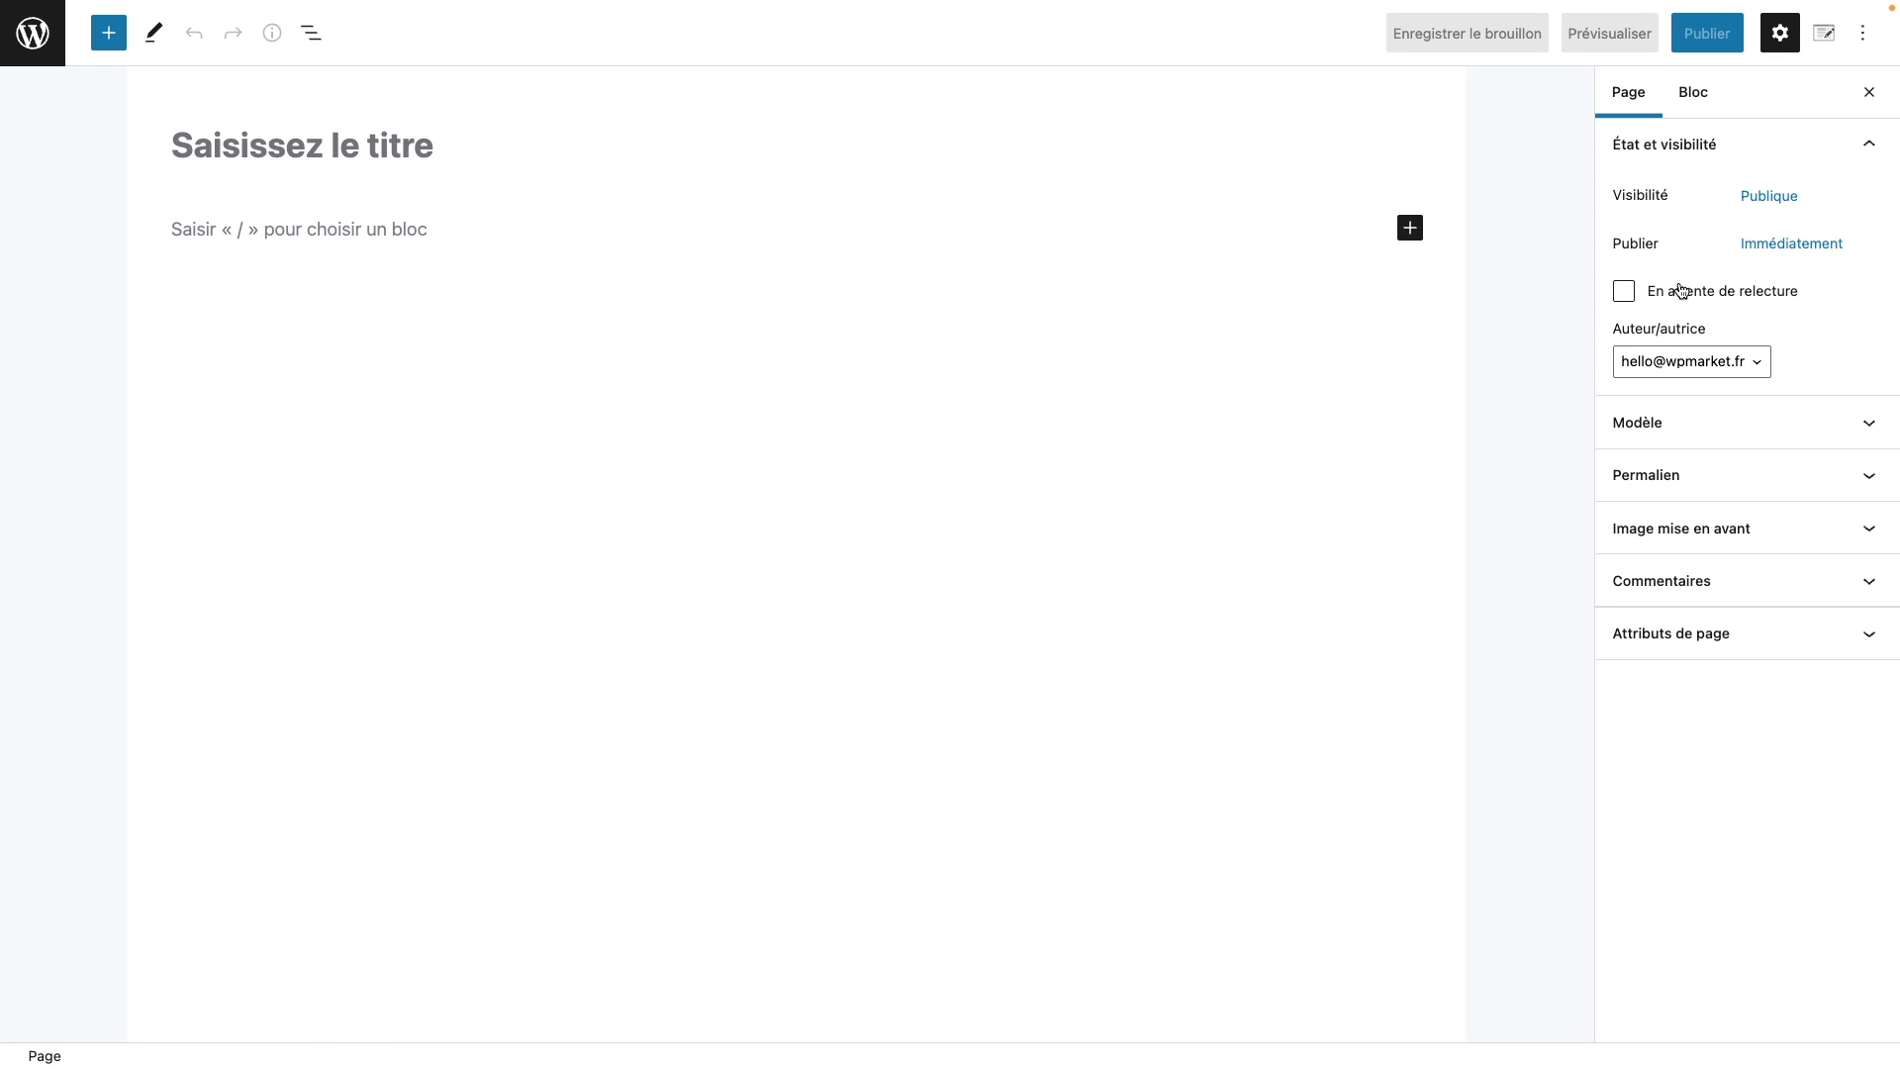
Step: Title the page 'Nos services', publish it, and return to the pages list
click(406, 144)
text(Nos )
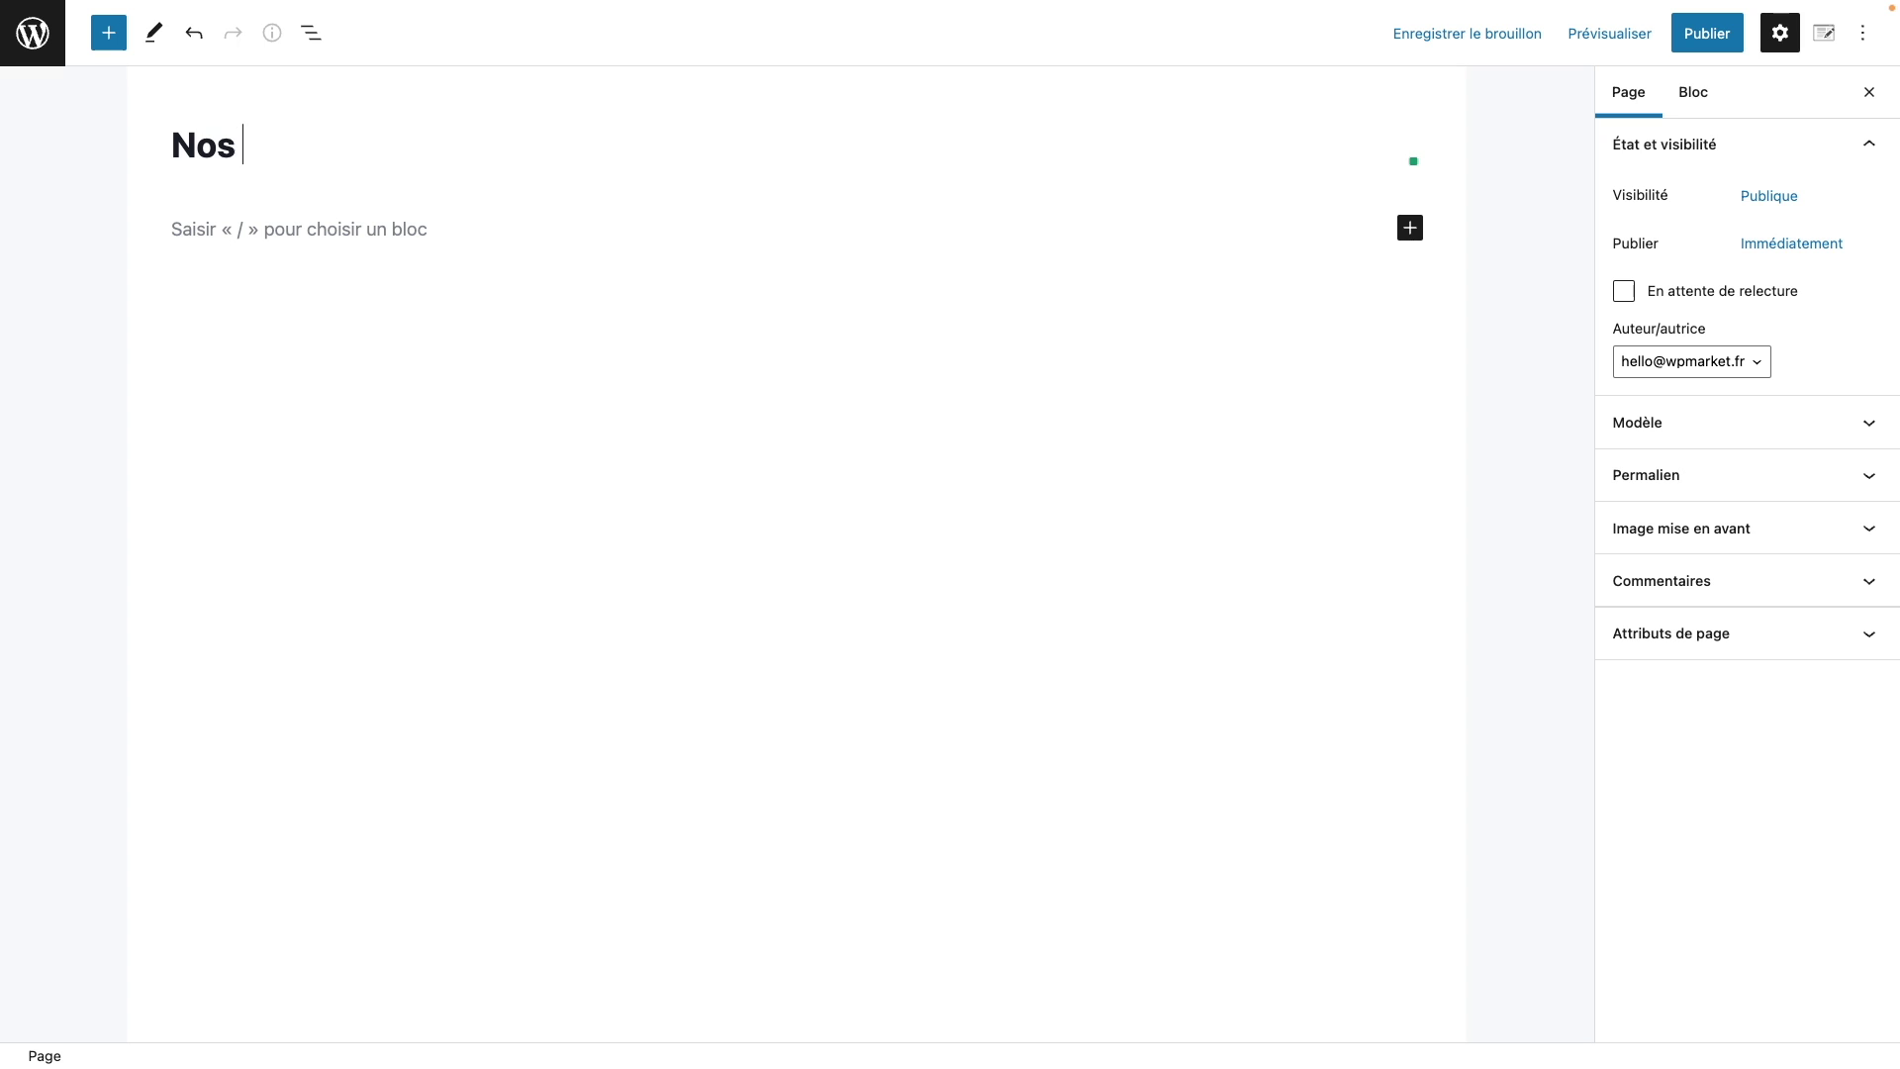
text(services)
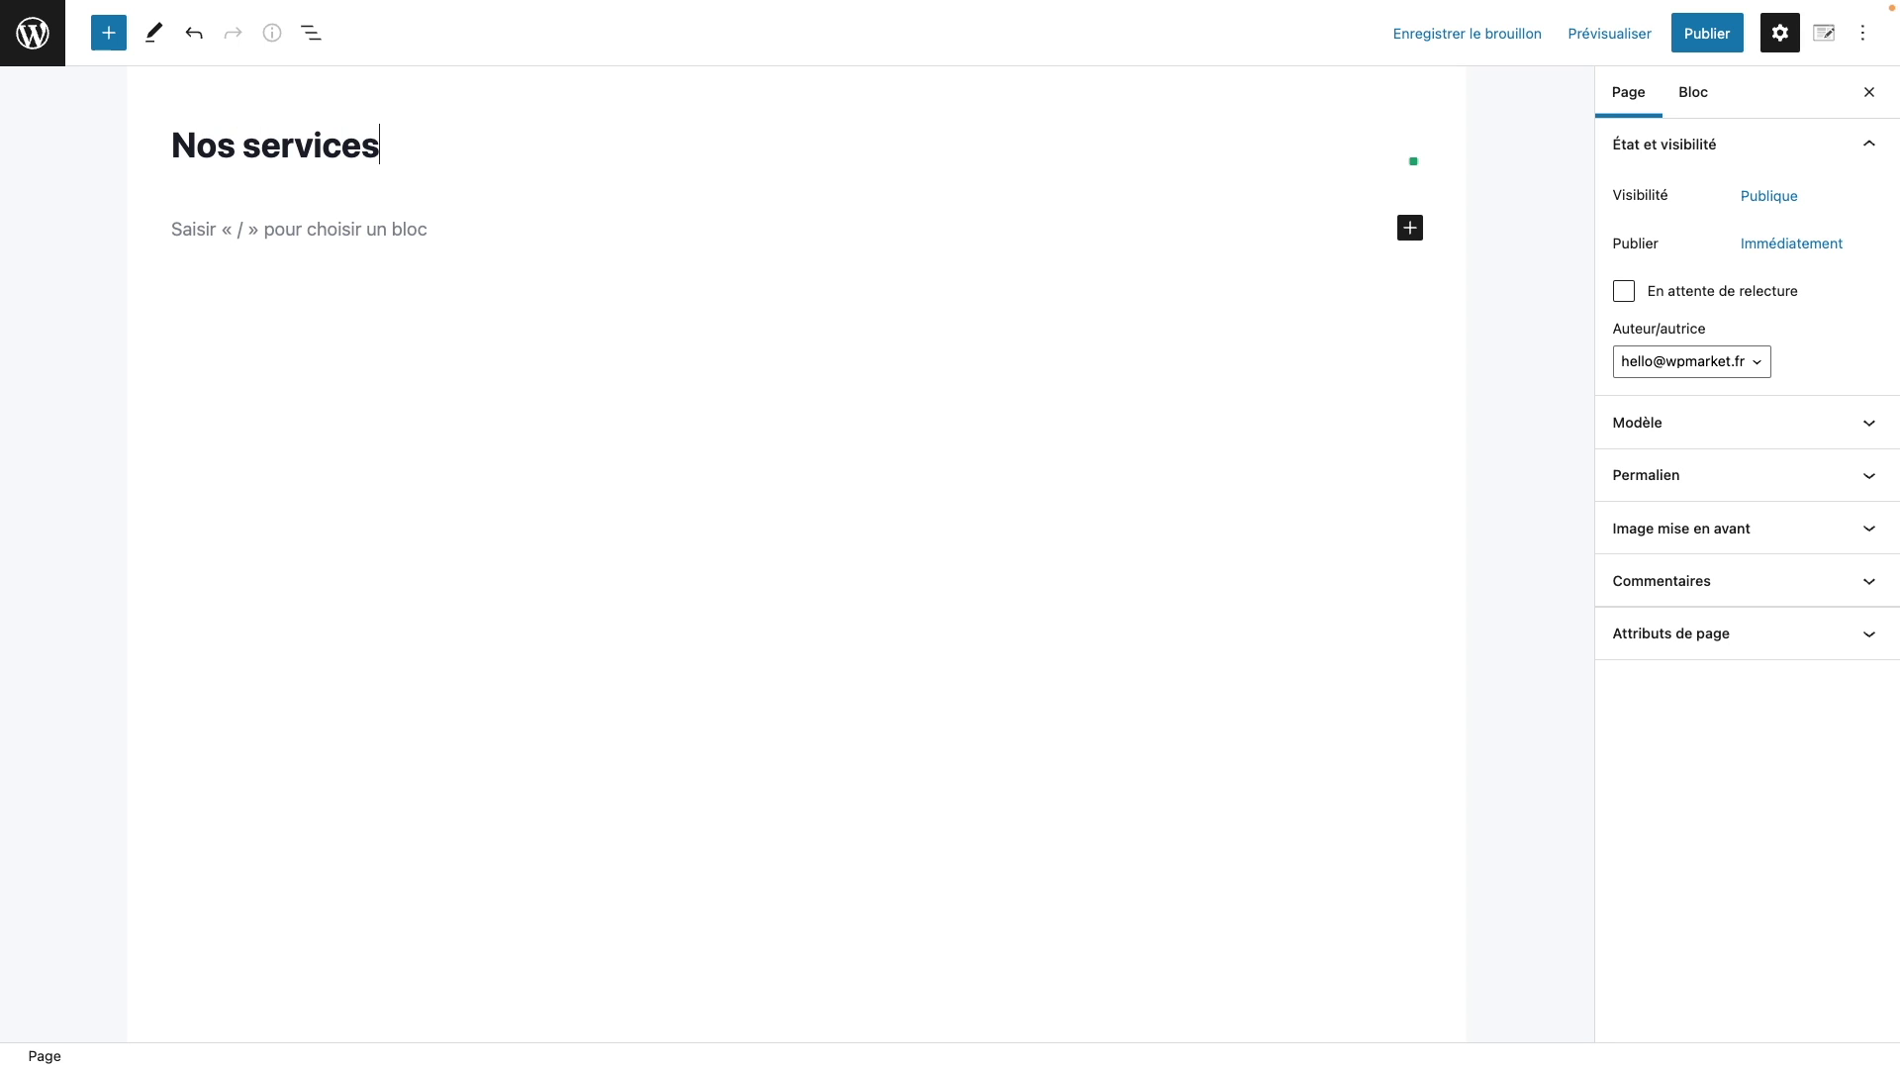
click(1727, 50)
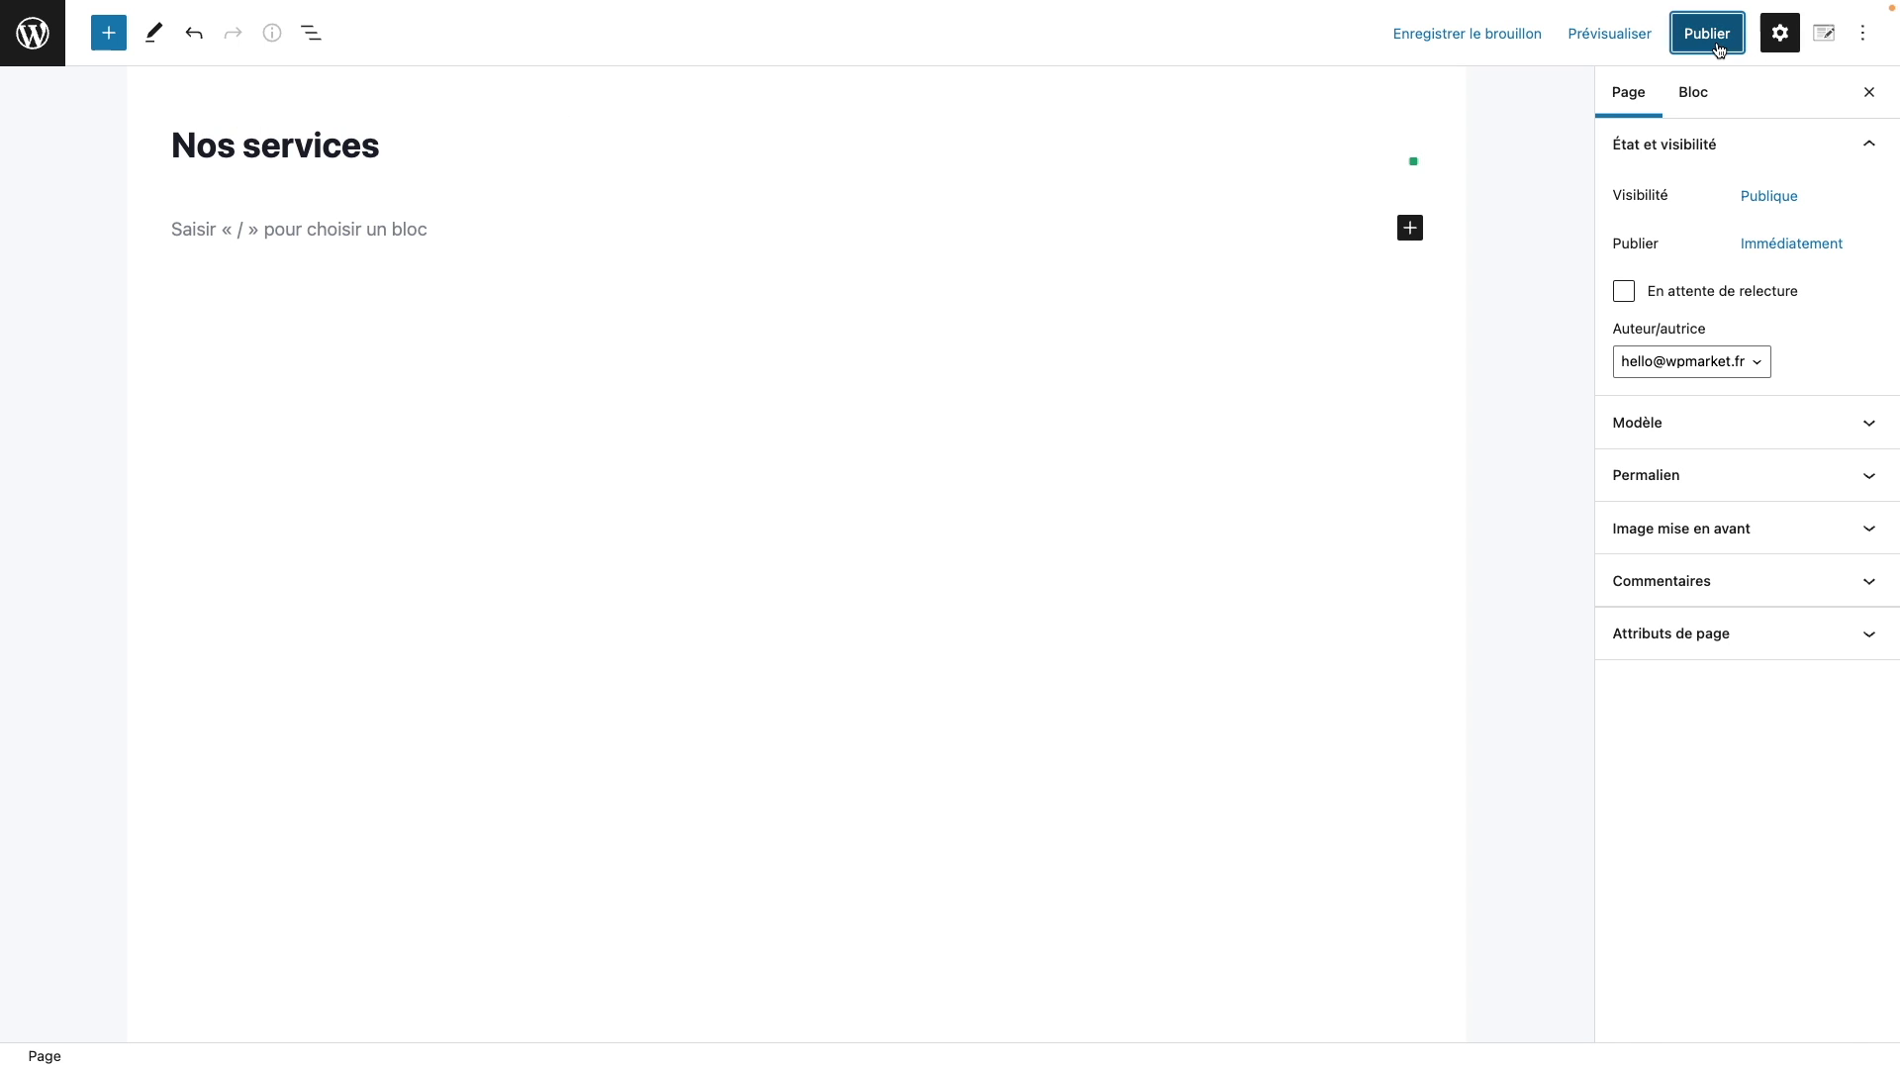
click(1706, 40)
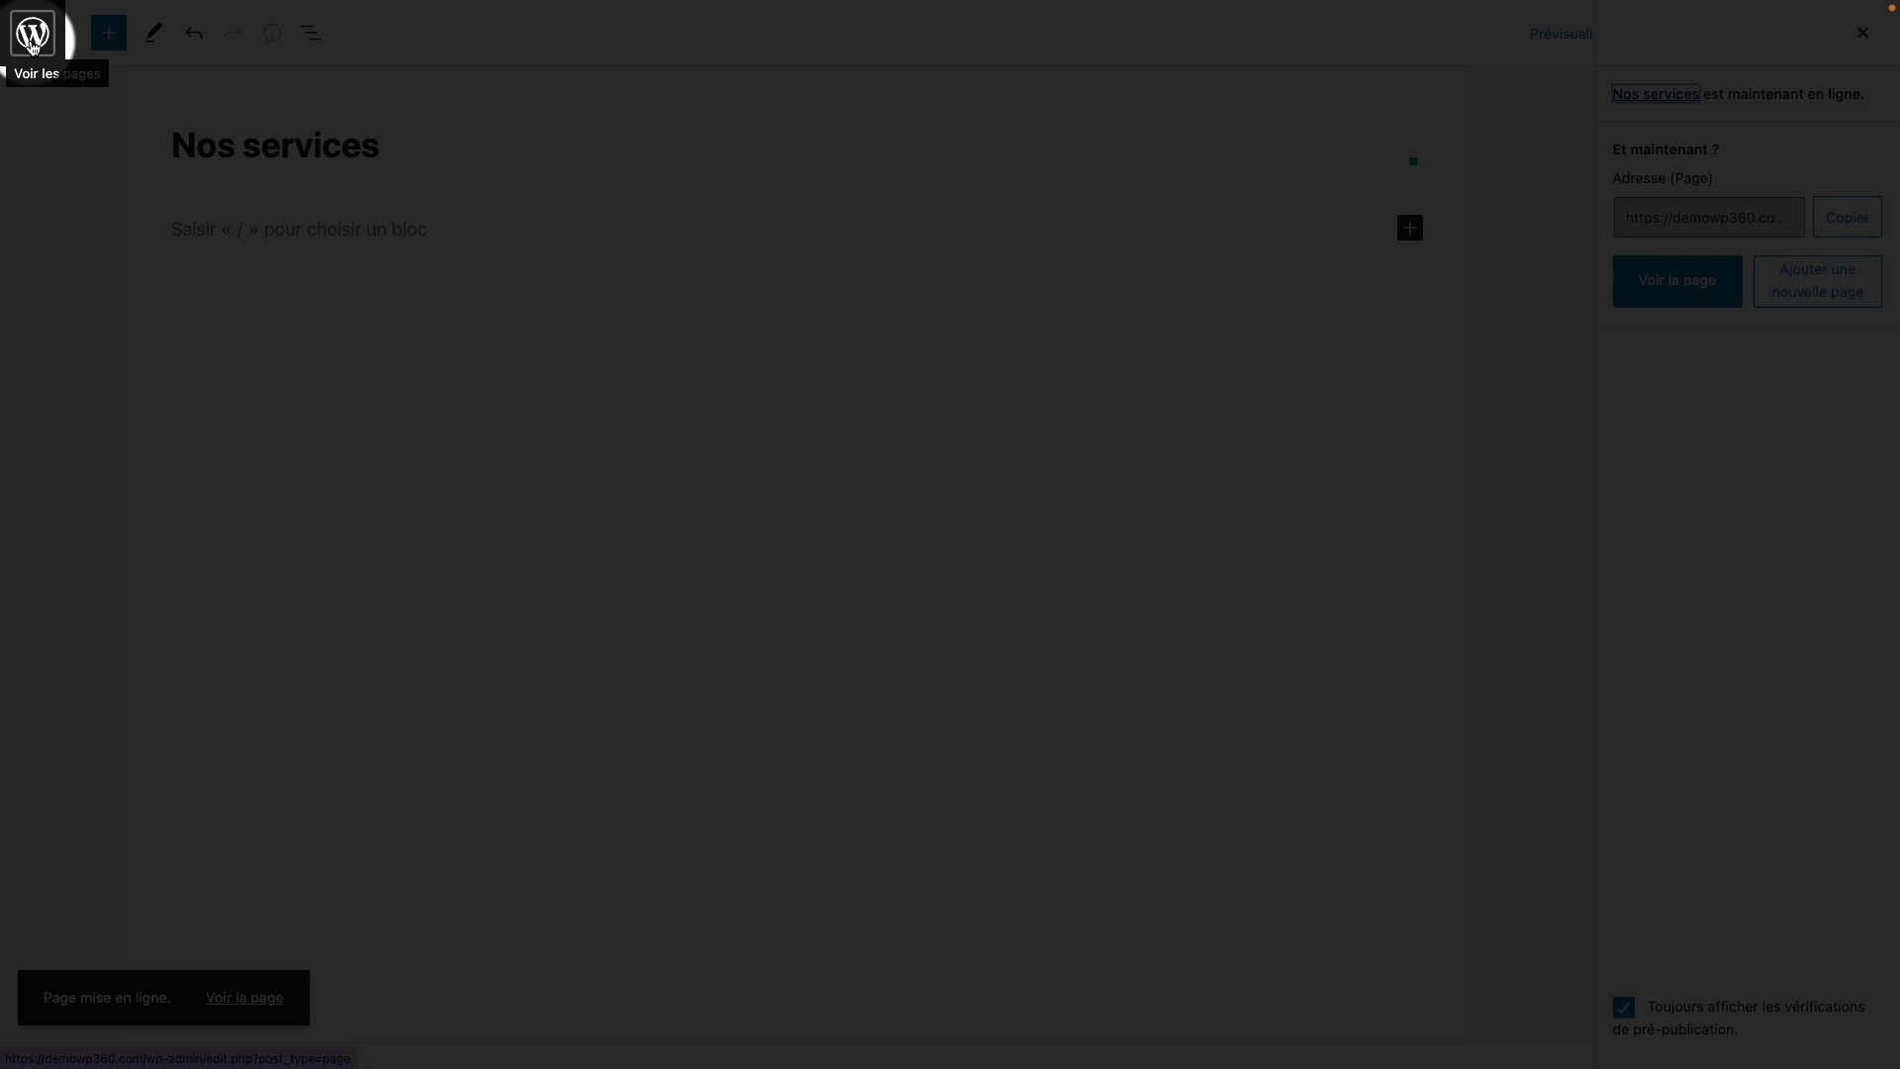
click(32, 58)
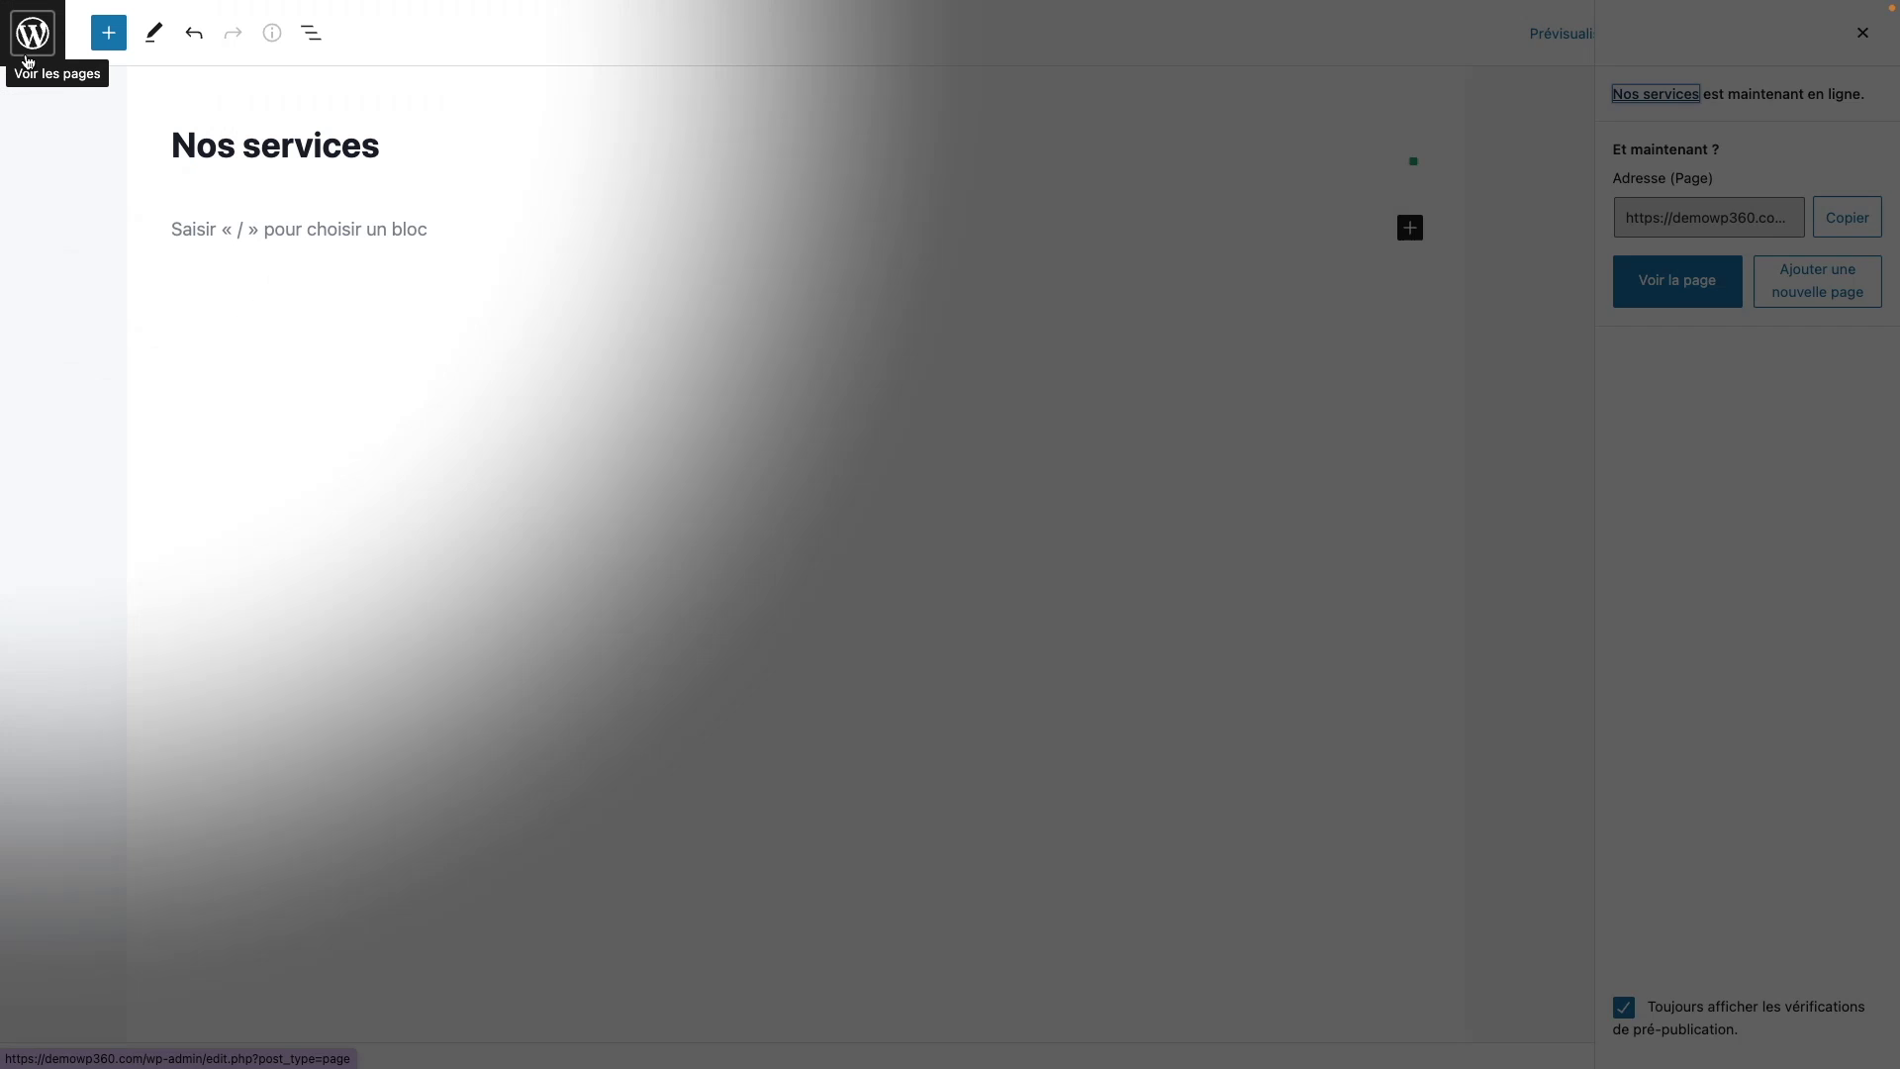
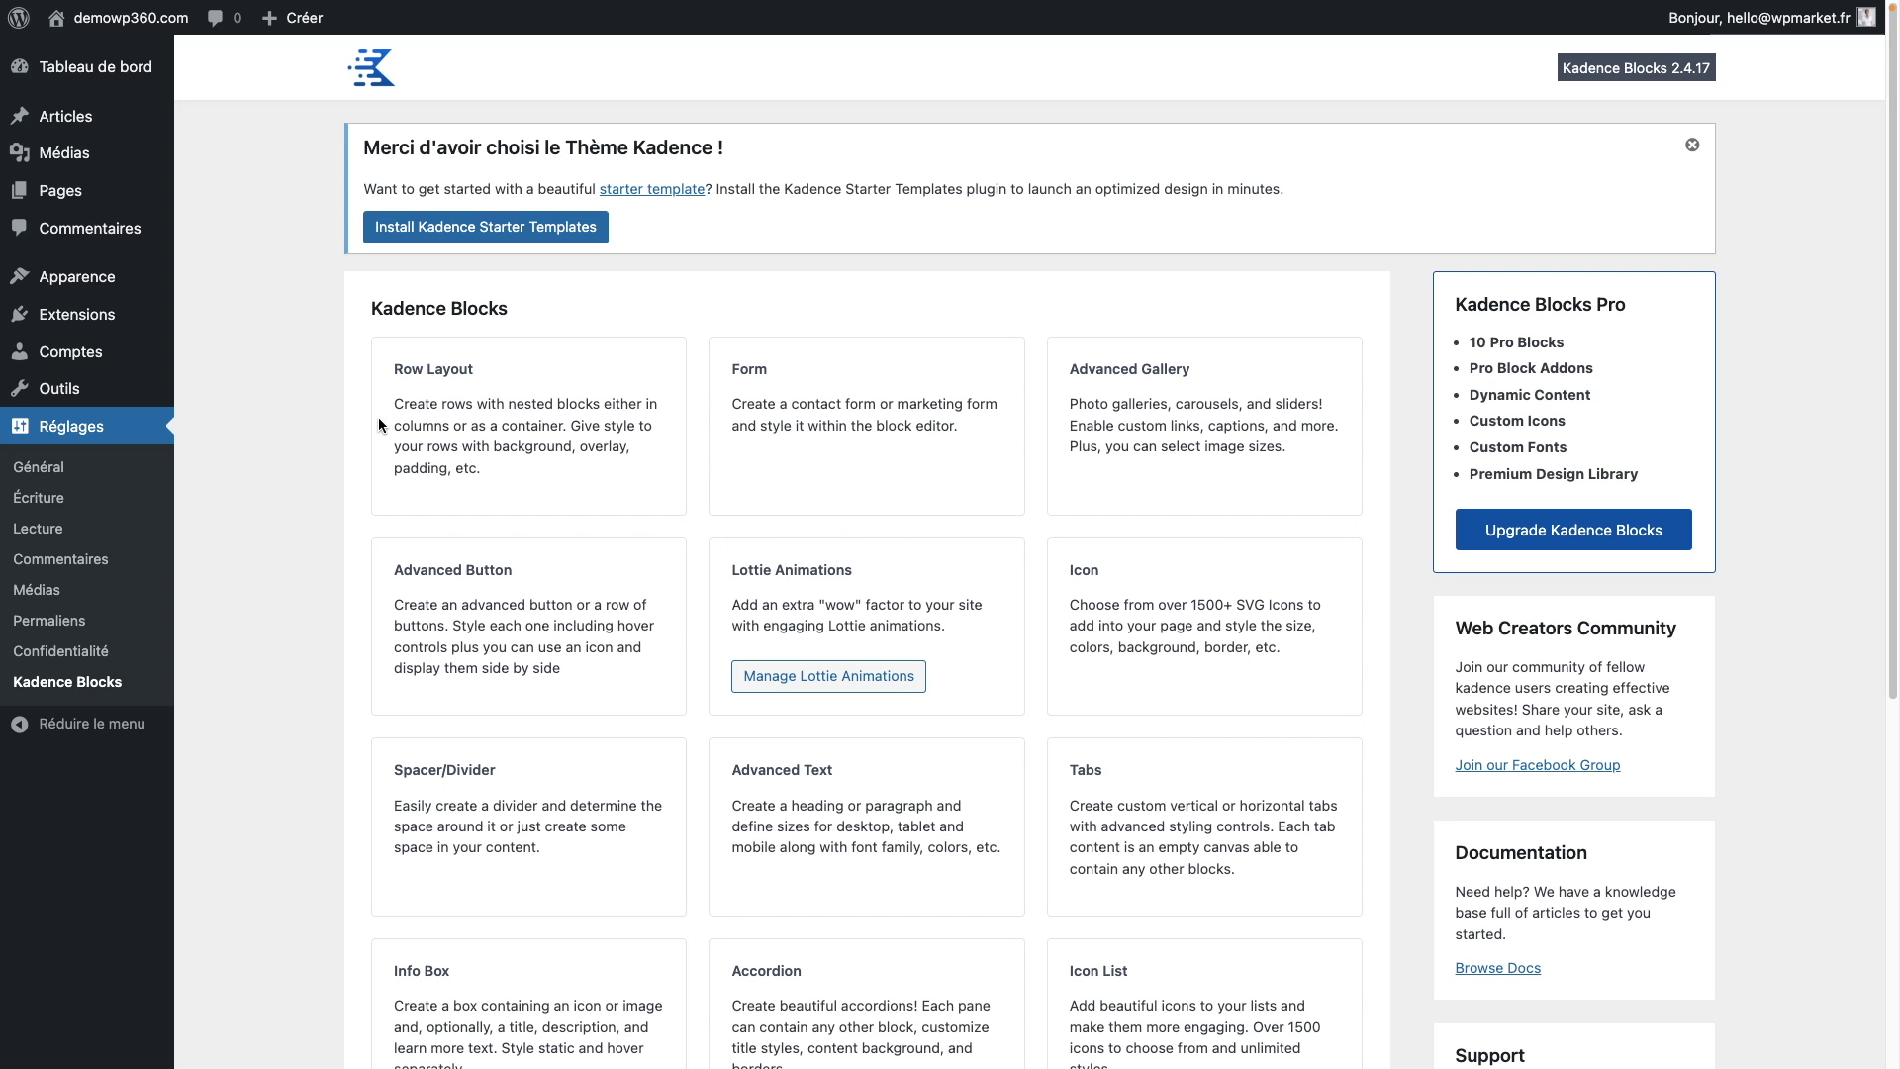
Step: Visit the live demowp360.com site and check its menu listing A propos, Contact, Home page, Nos services
mouse_move(132, 22)
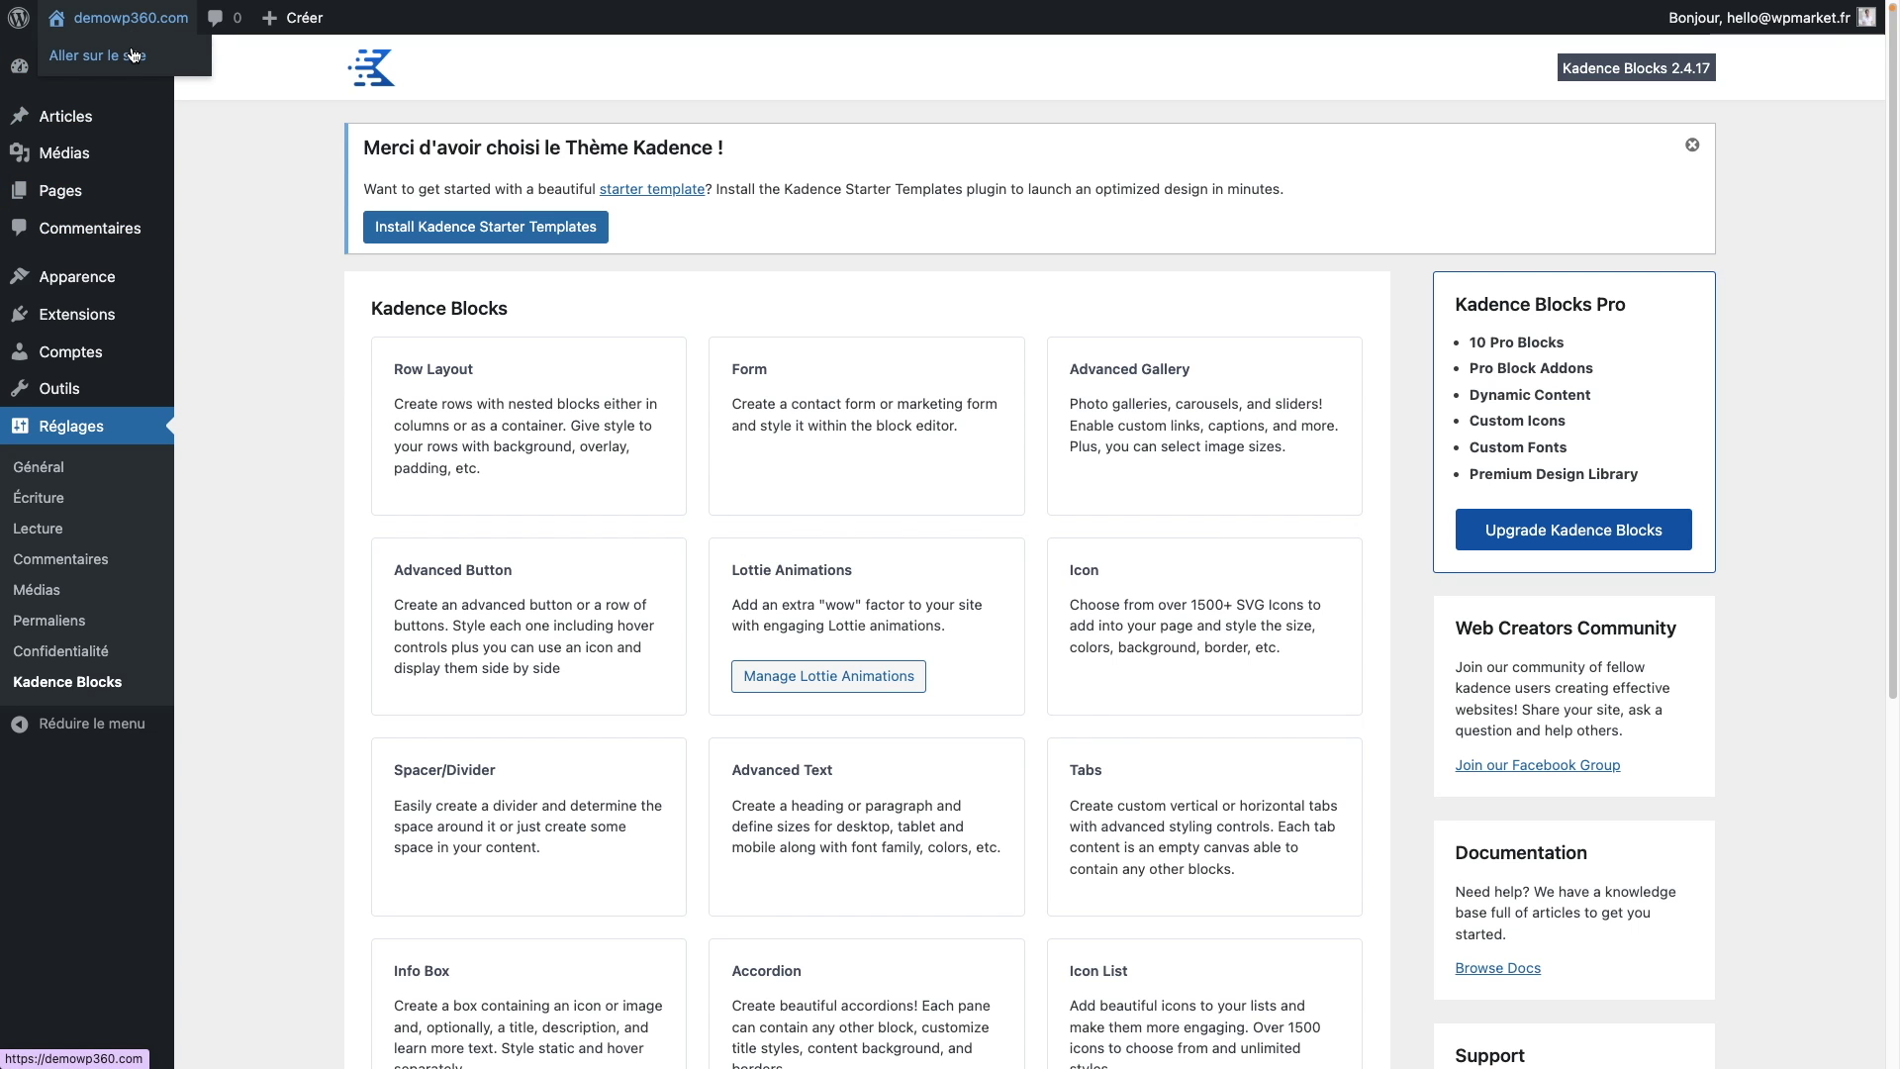
click(133, 57)
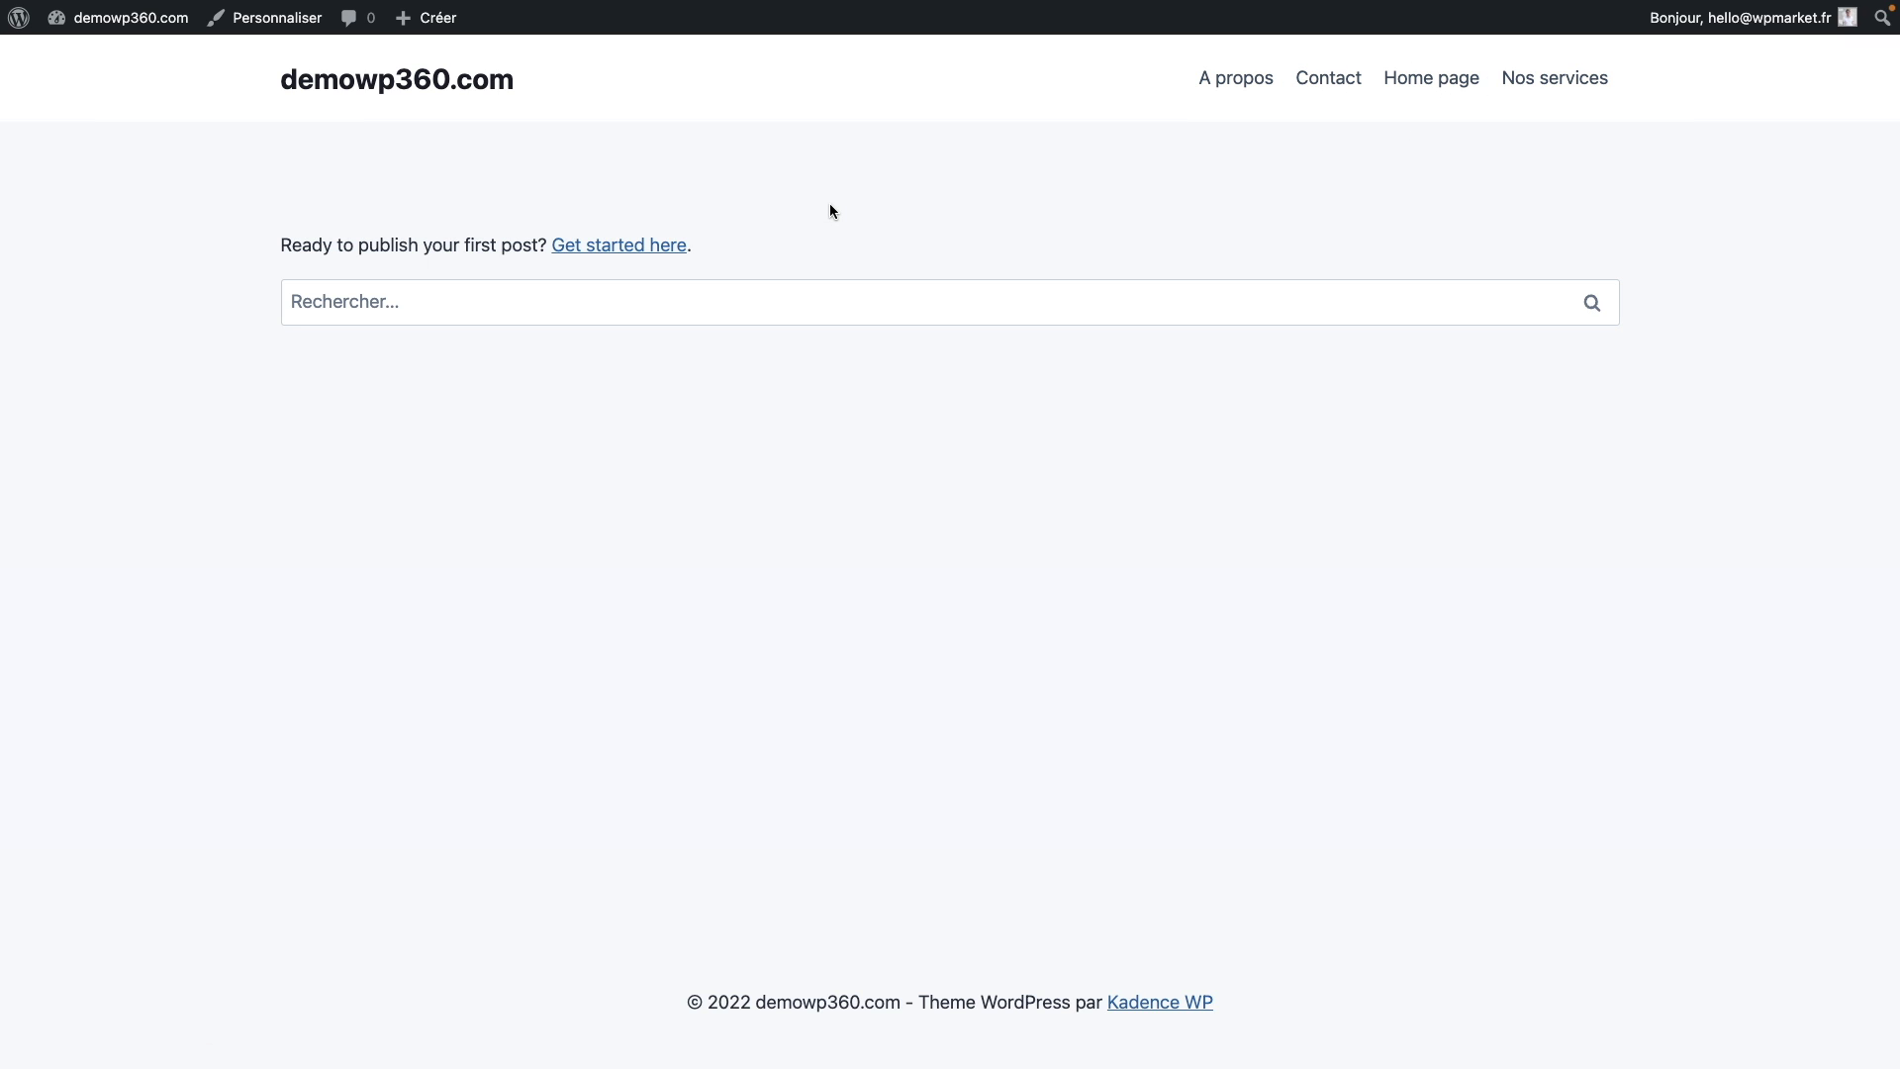
mouse_move(436, 22)
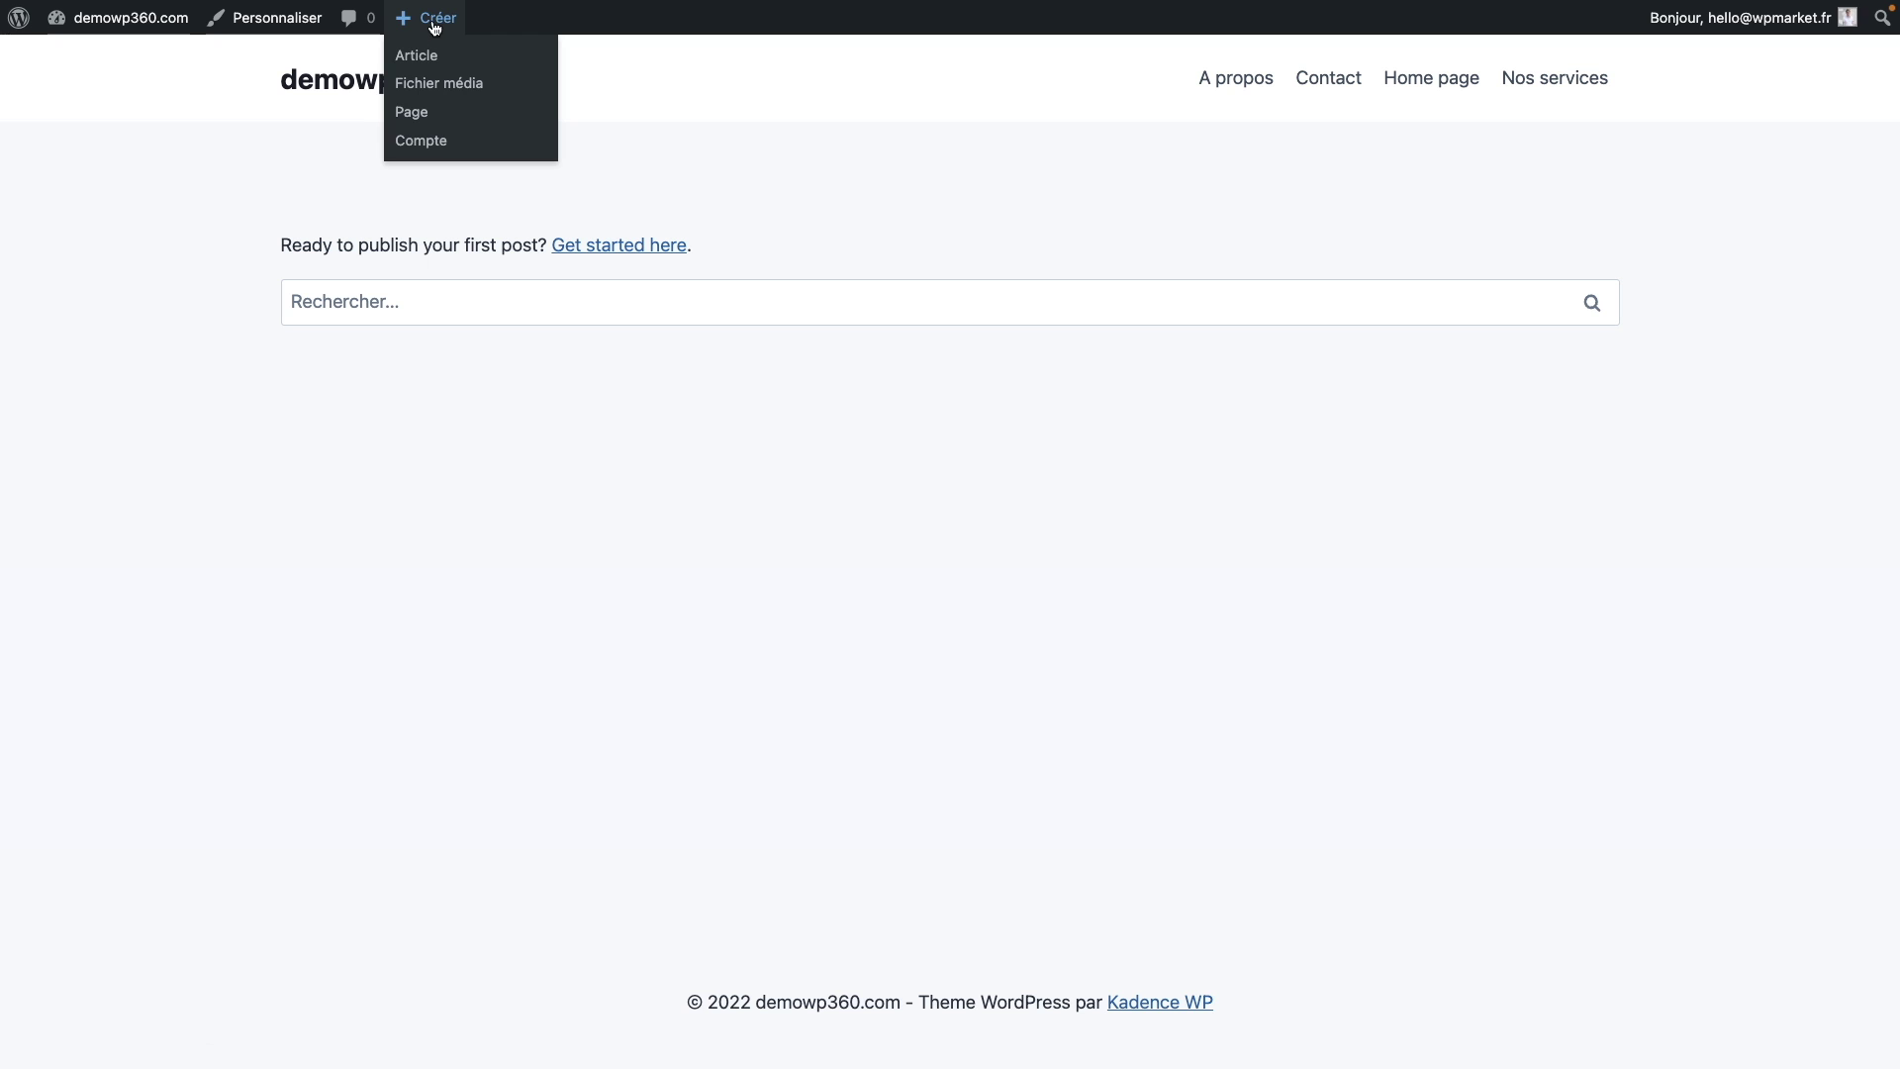
mouse_move(130, 18)
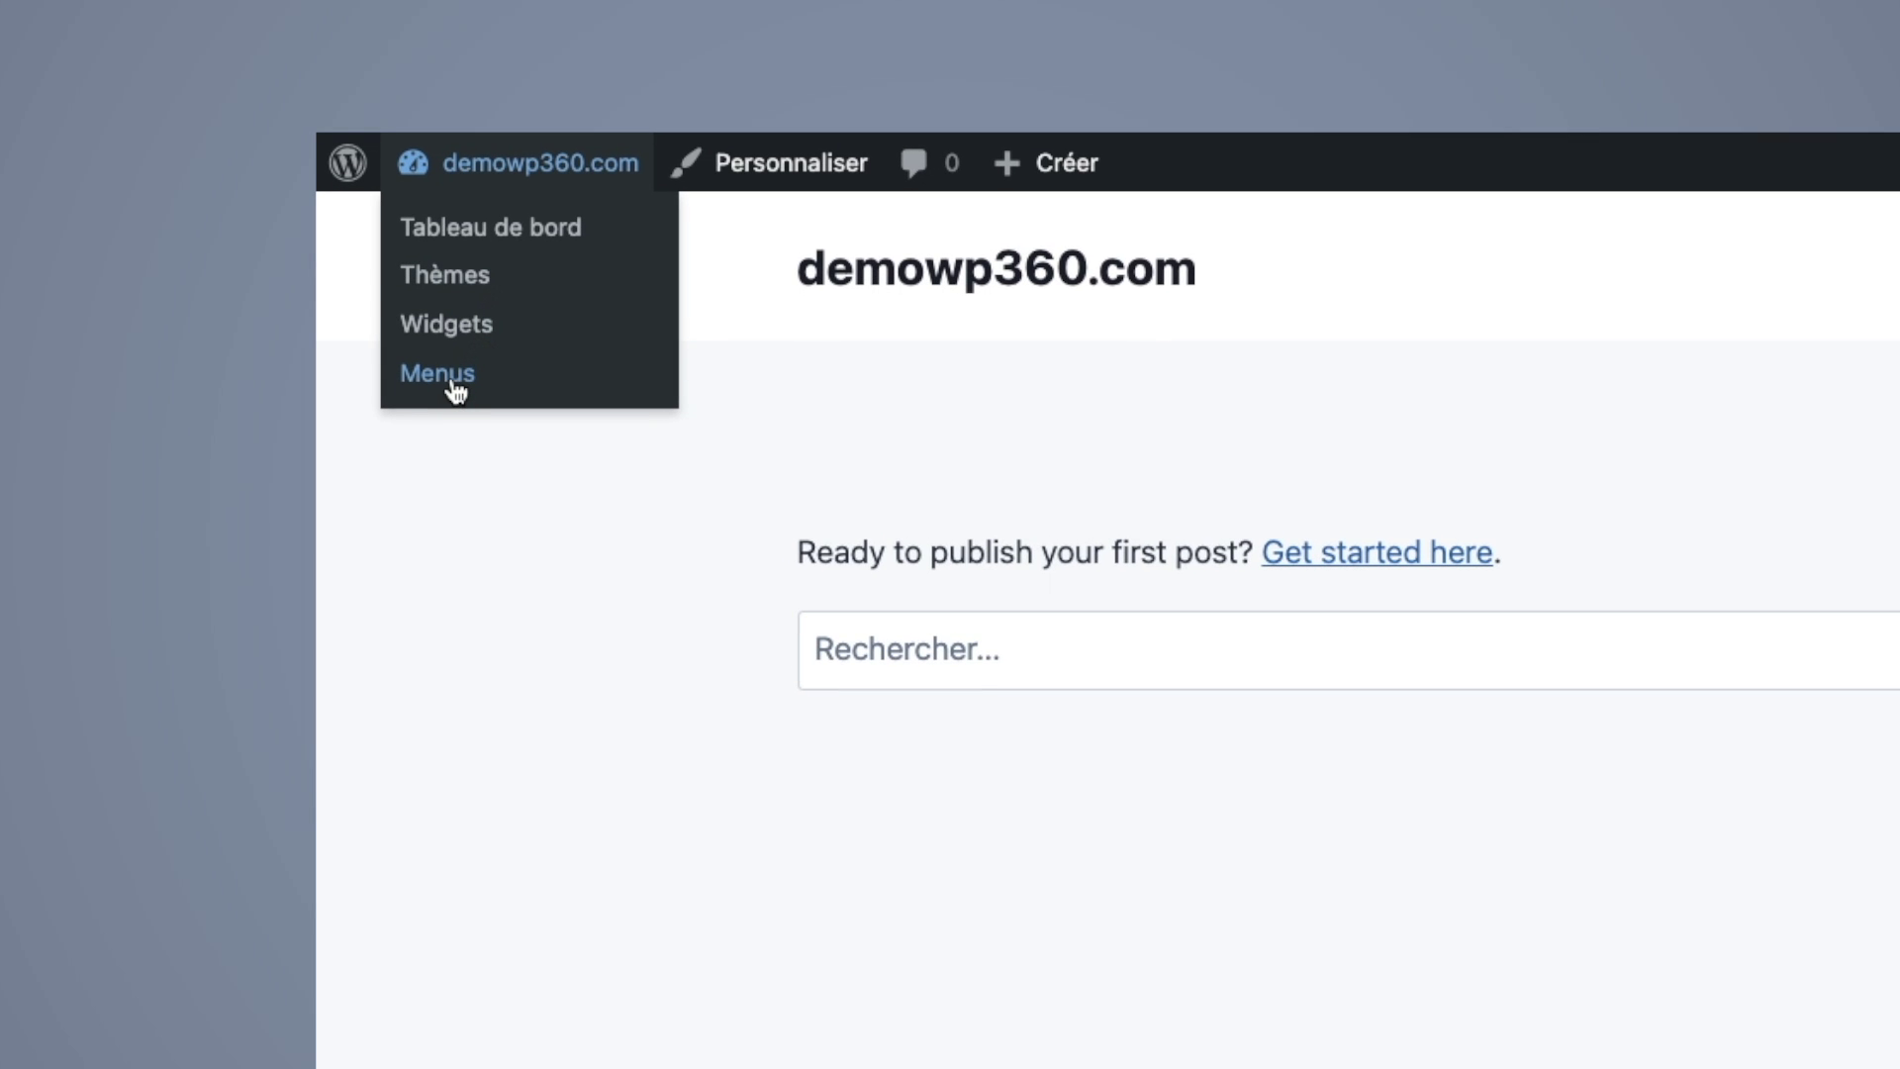
Step: Return from the live site to the admin and open the Apparence > Menus editor
click(447, 376)
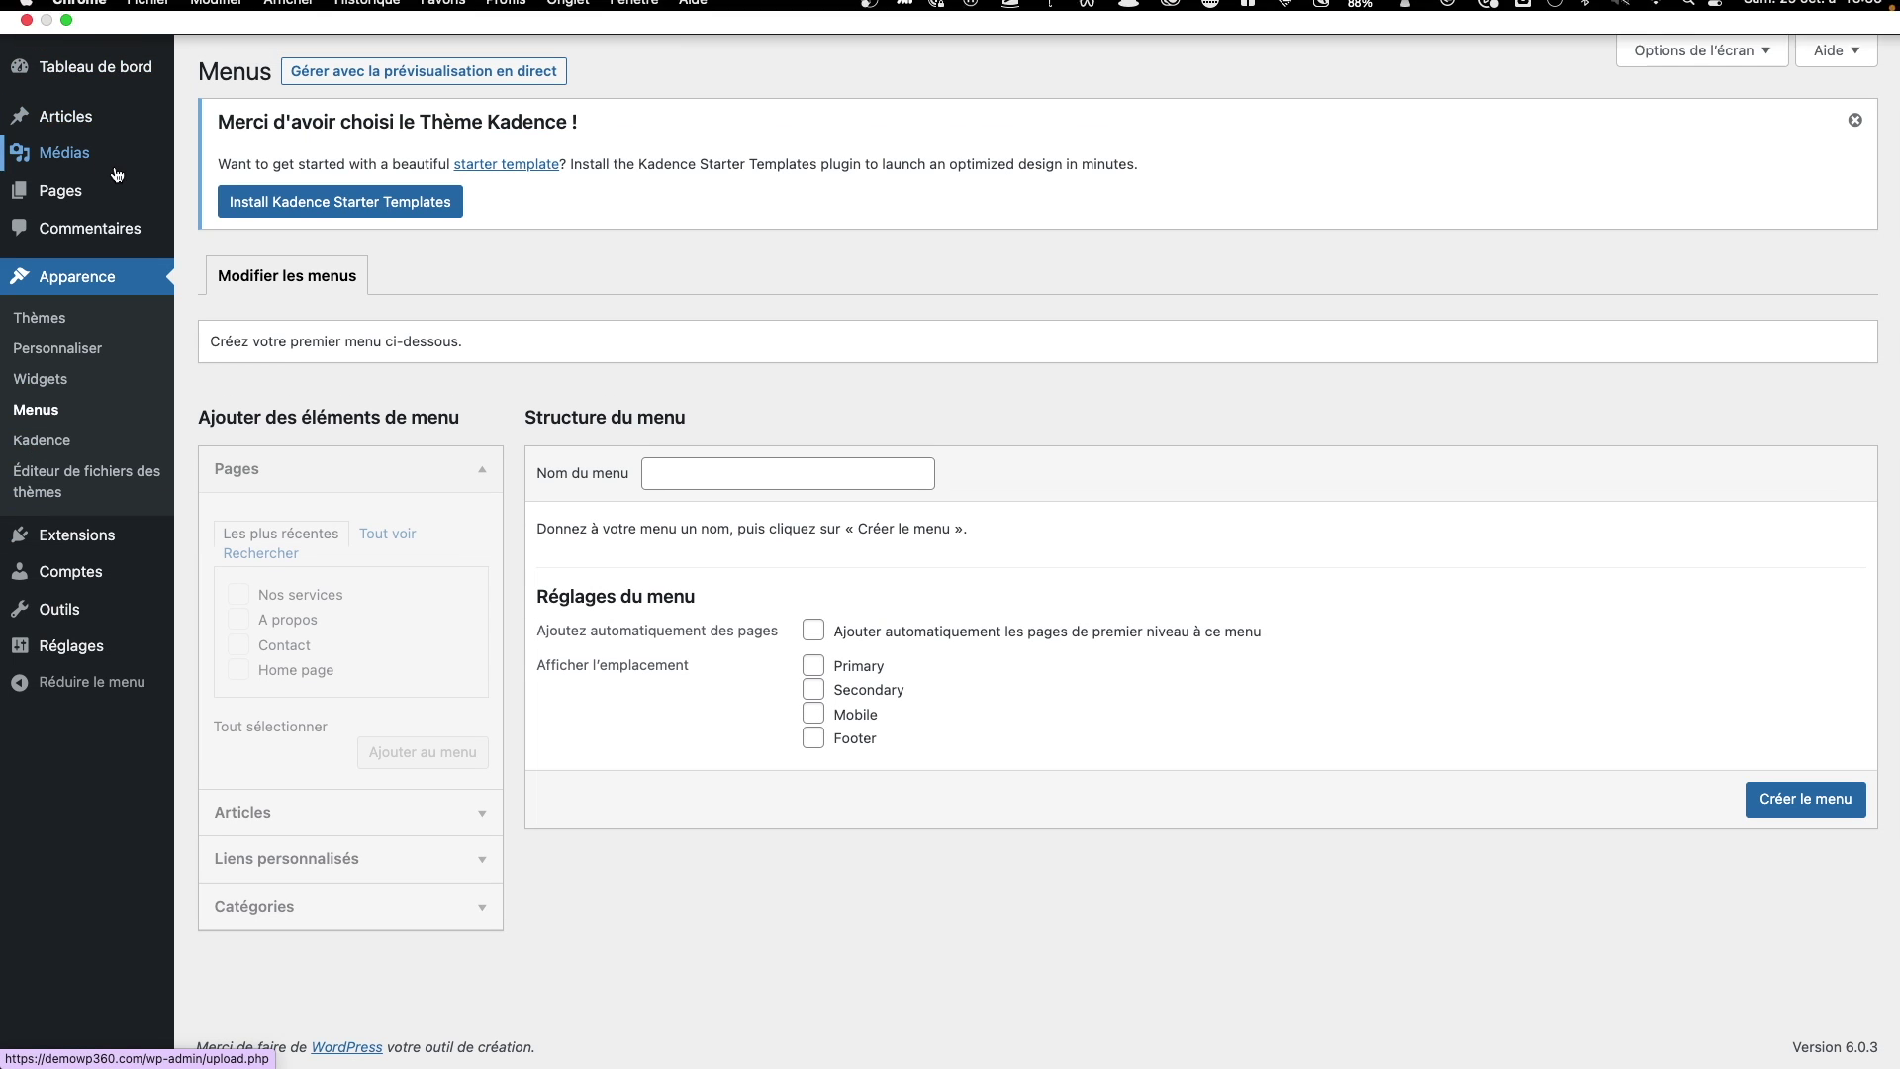
mouse_move(130, 18)
click(142, 53)
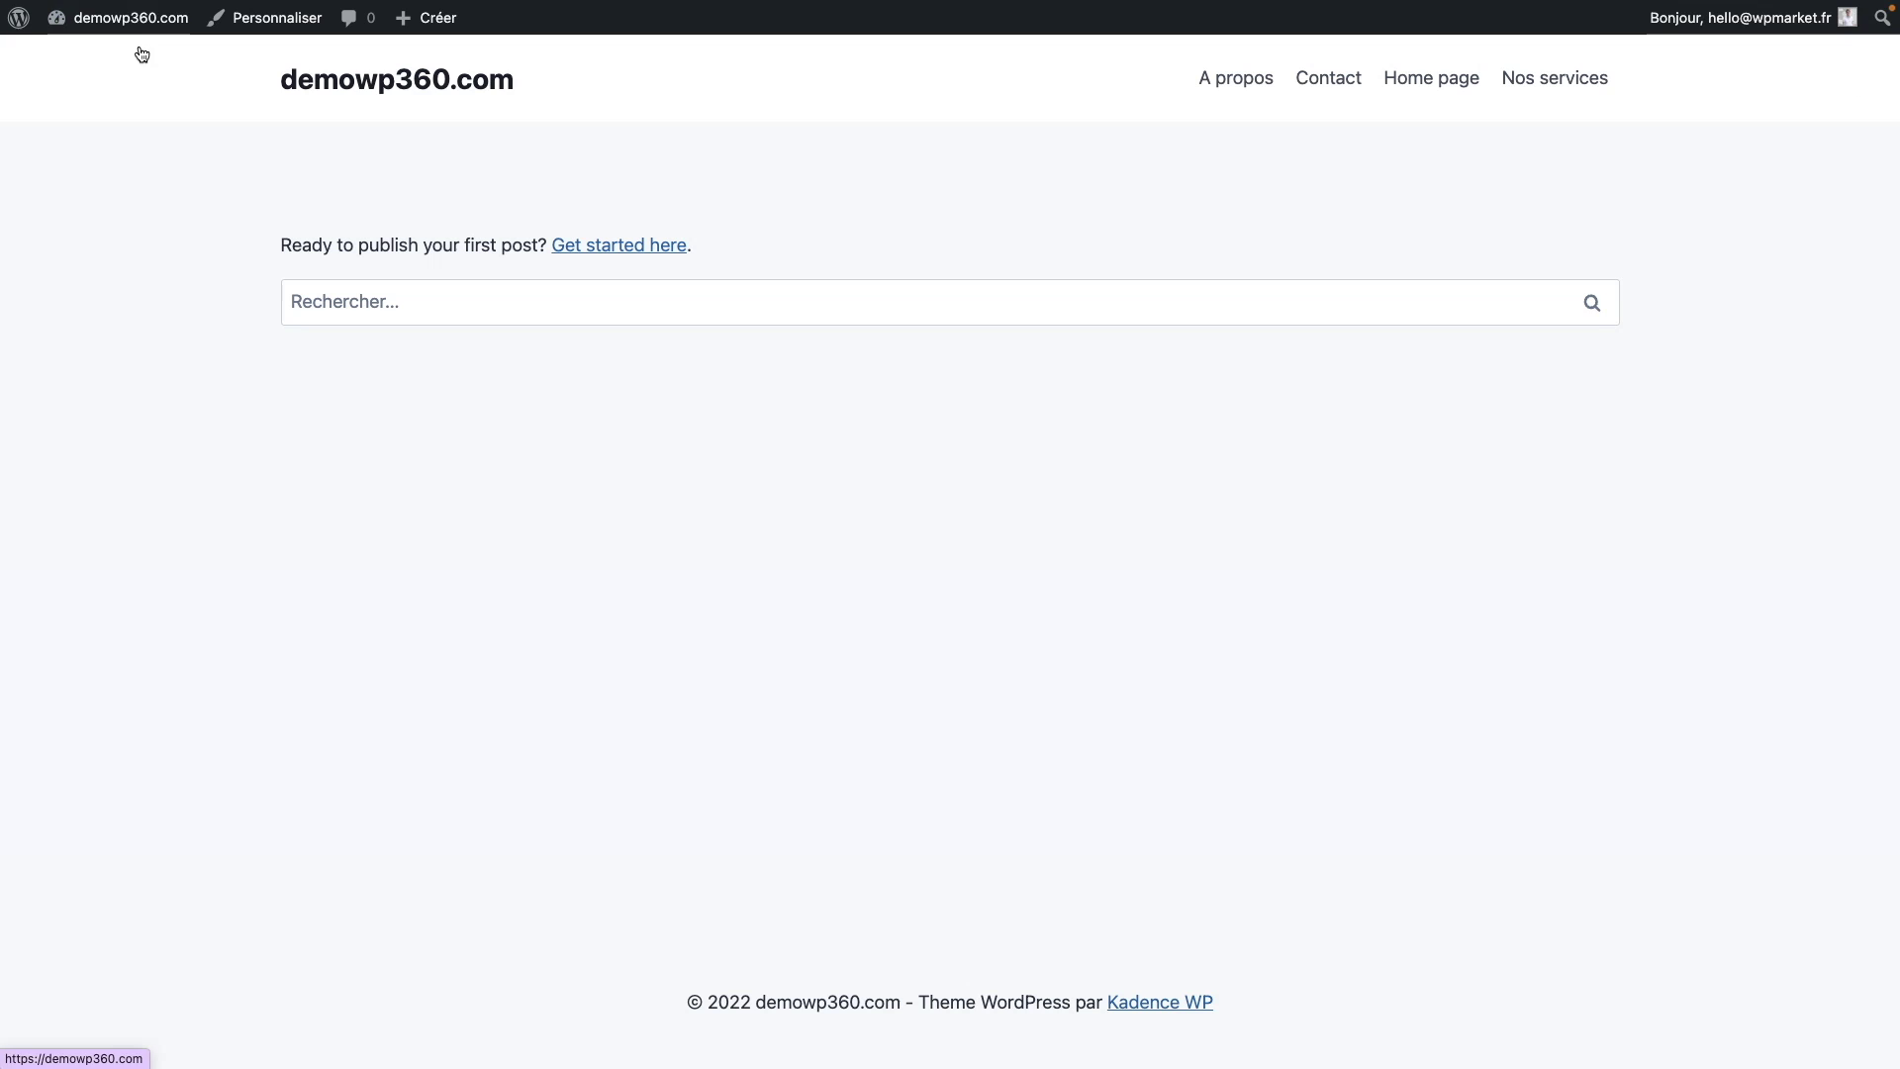
click(135, 55)
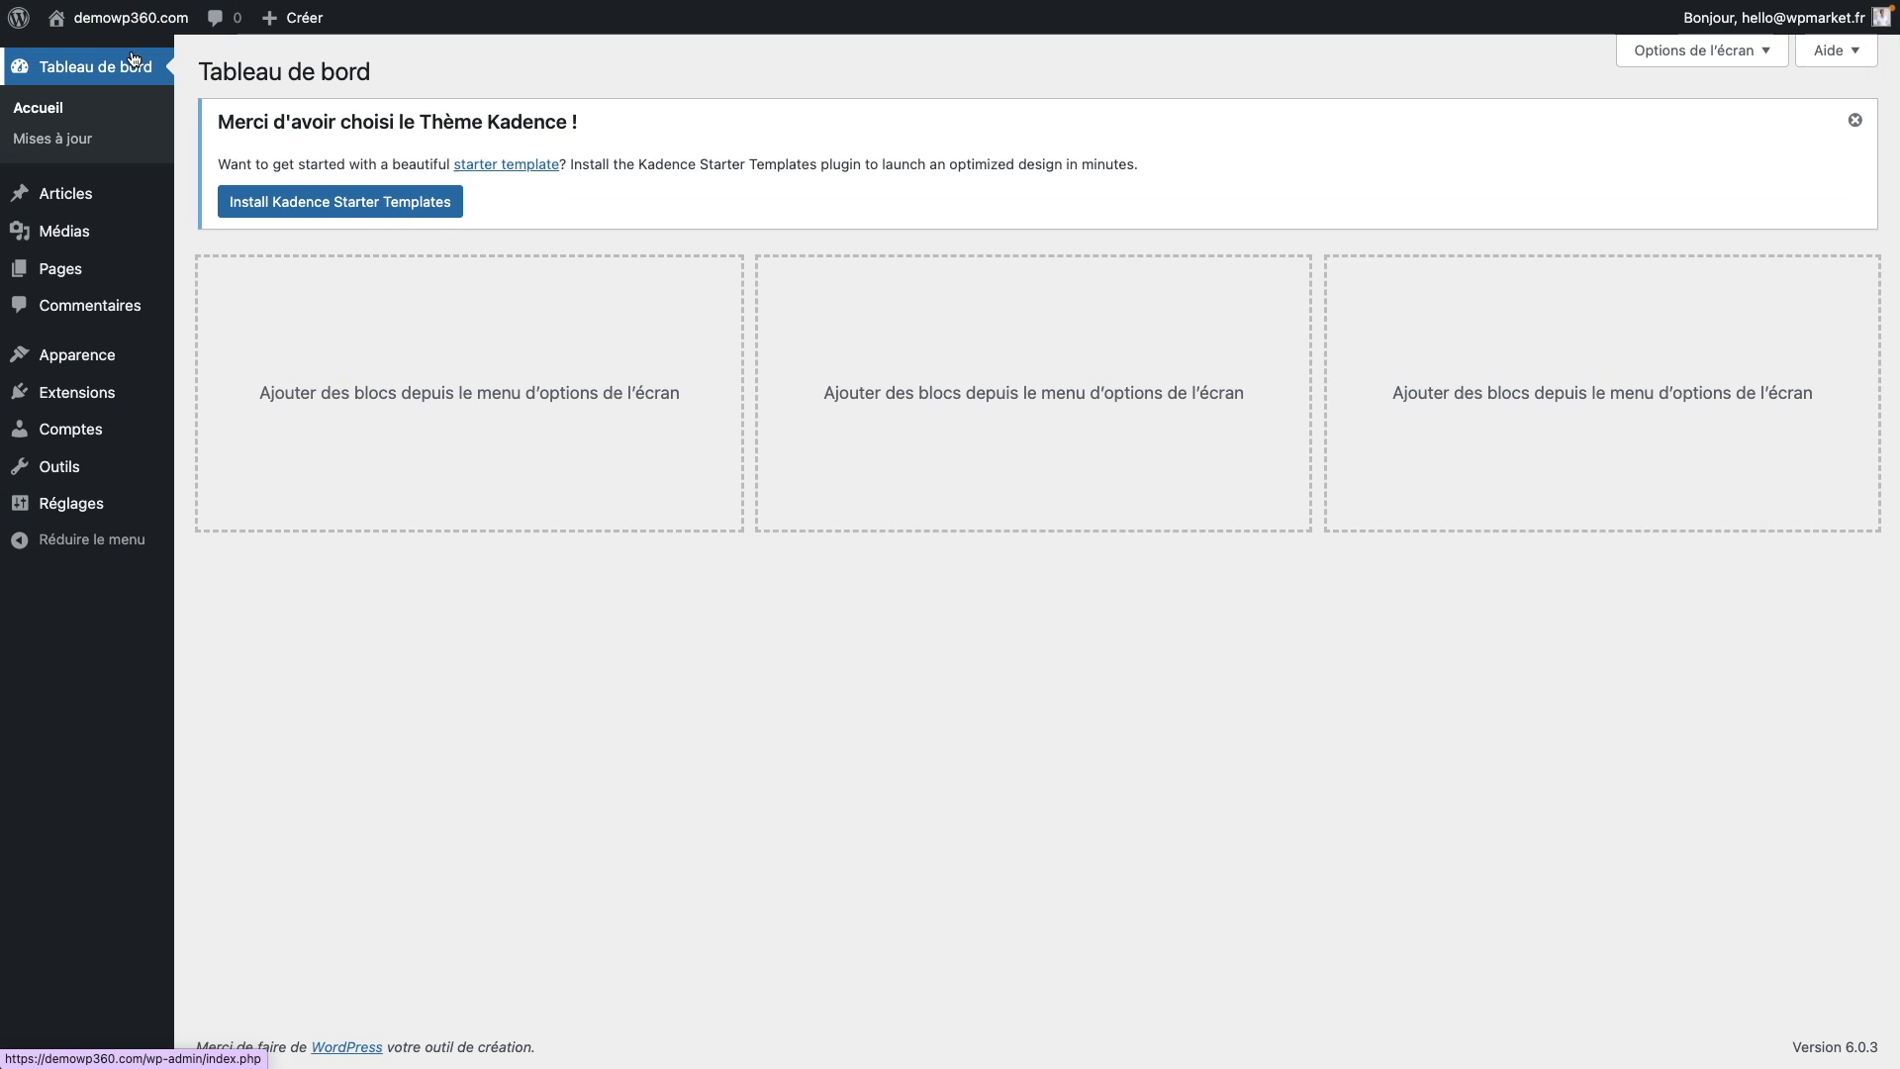
mouse_move(77, 354)
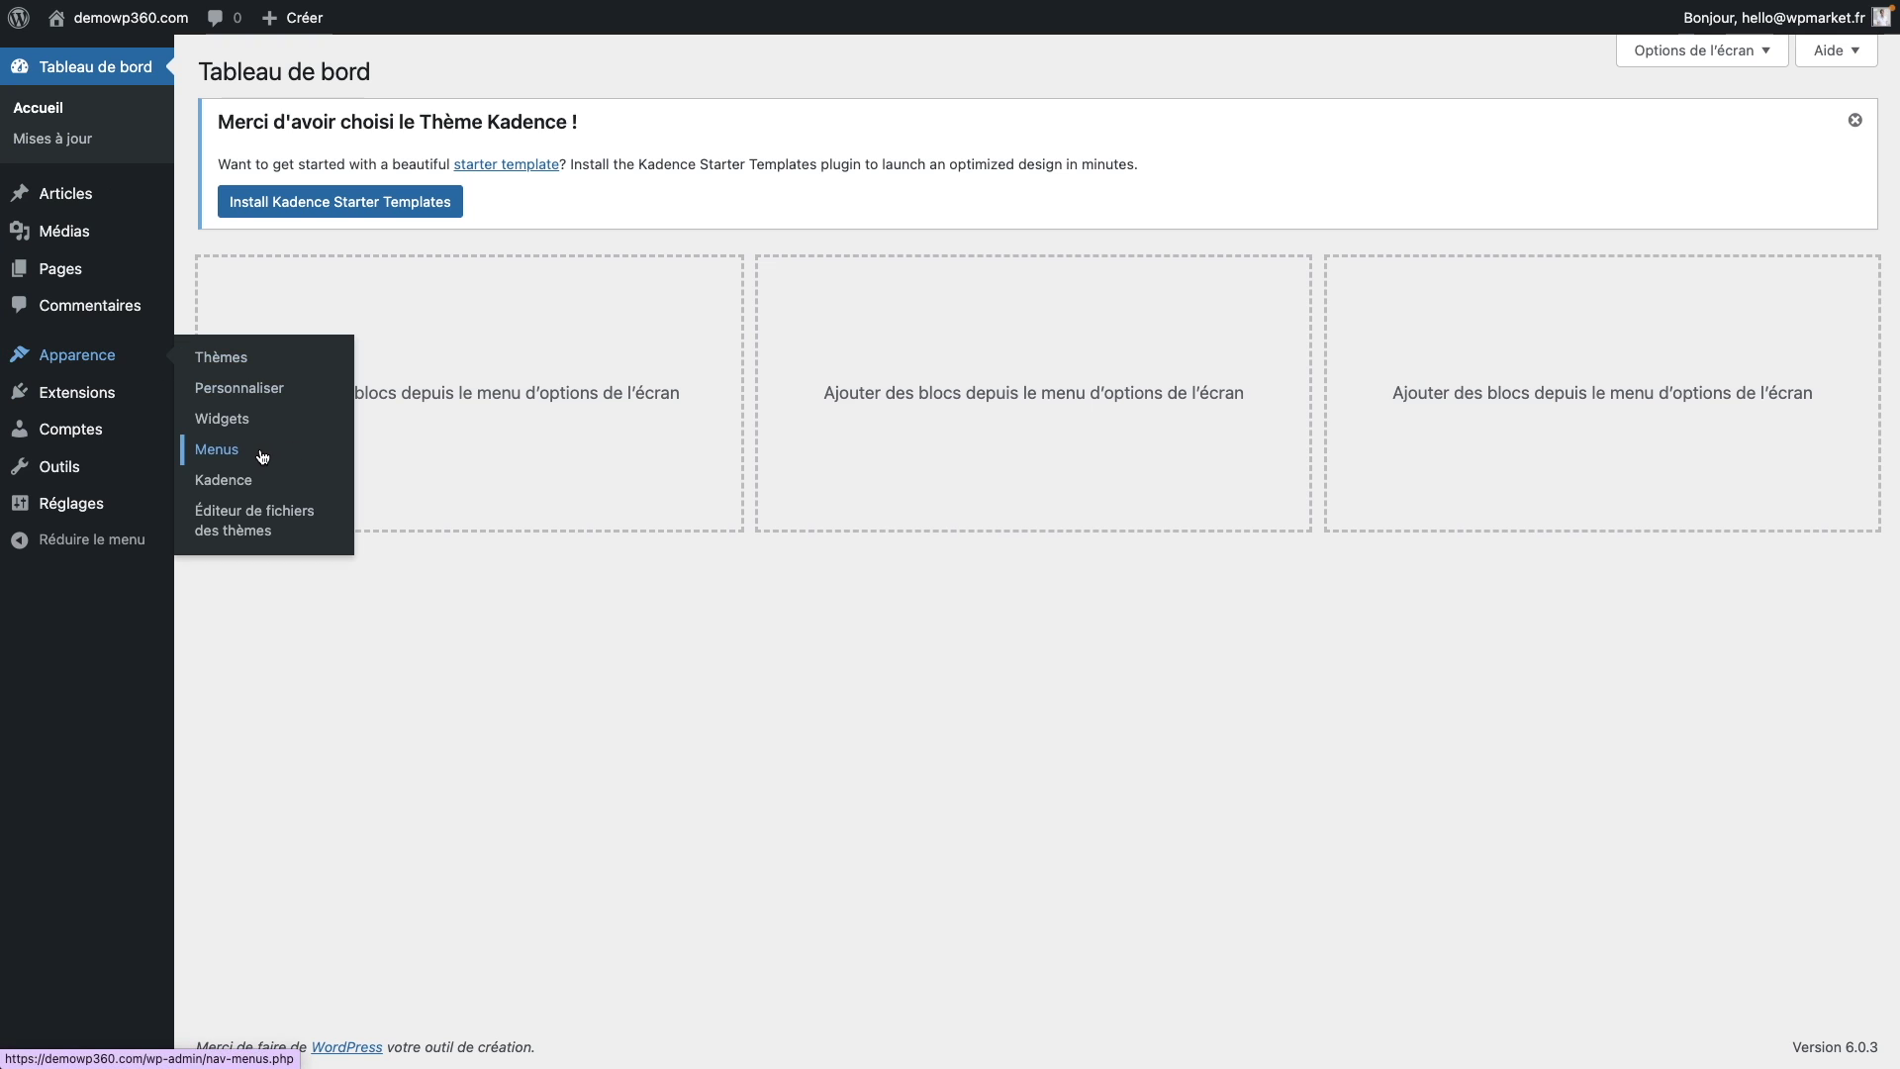
click(218, 450)
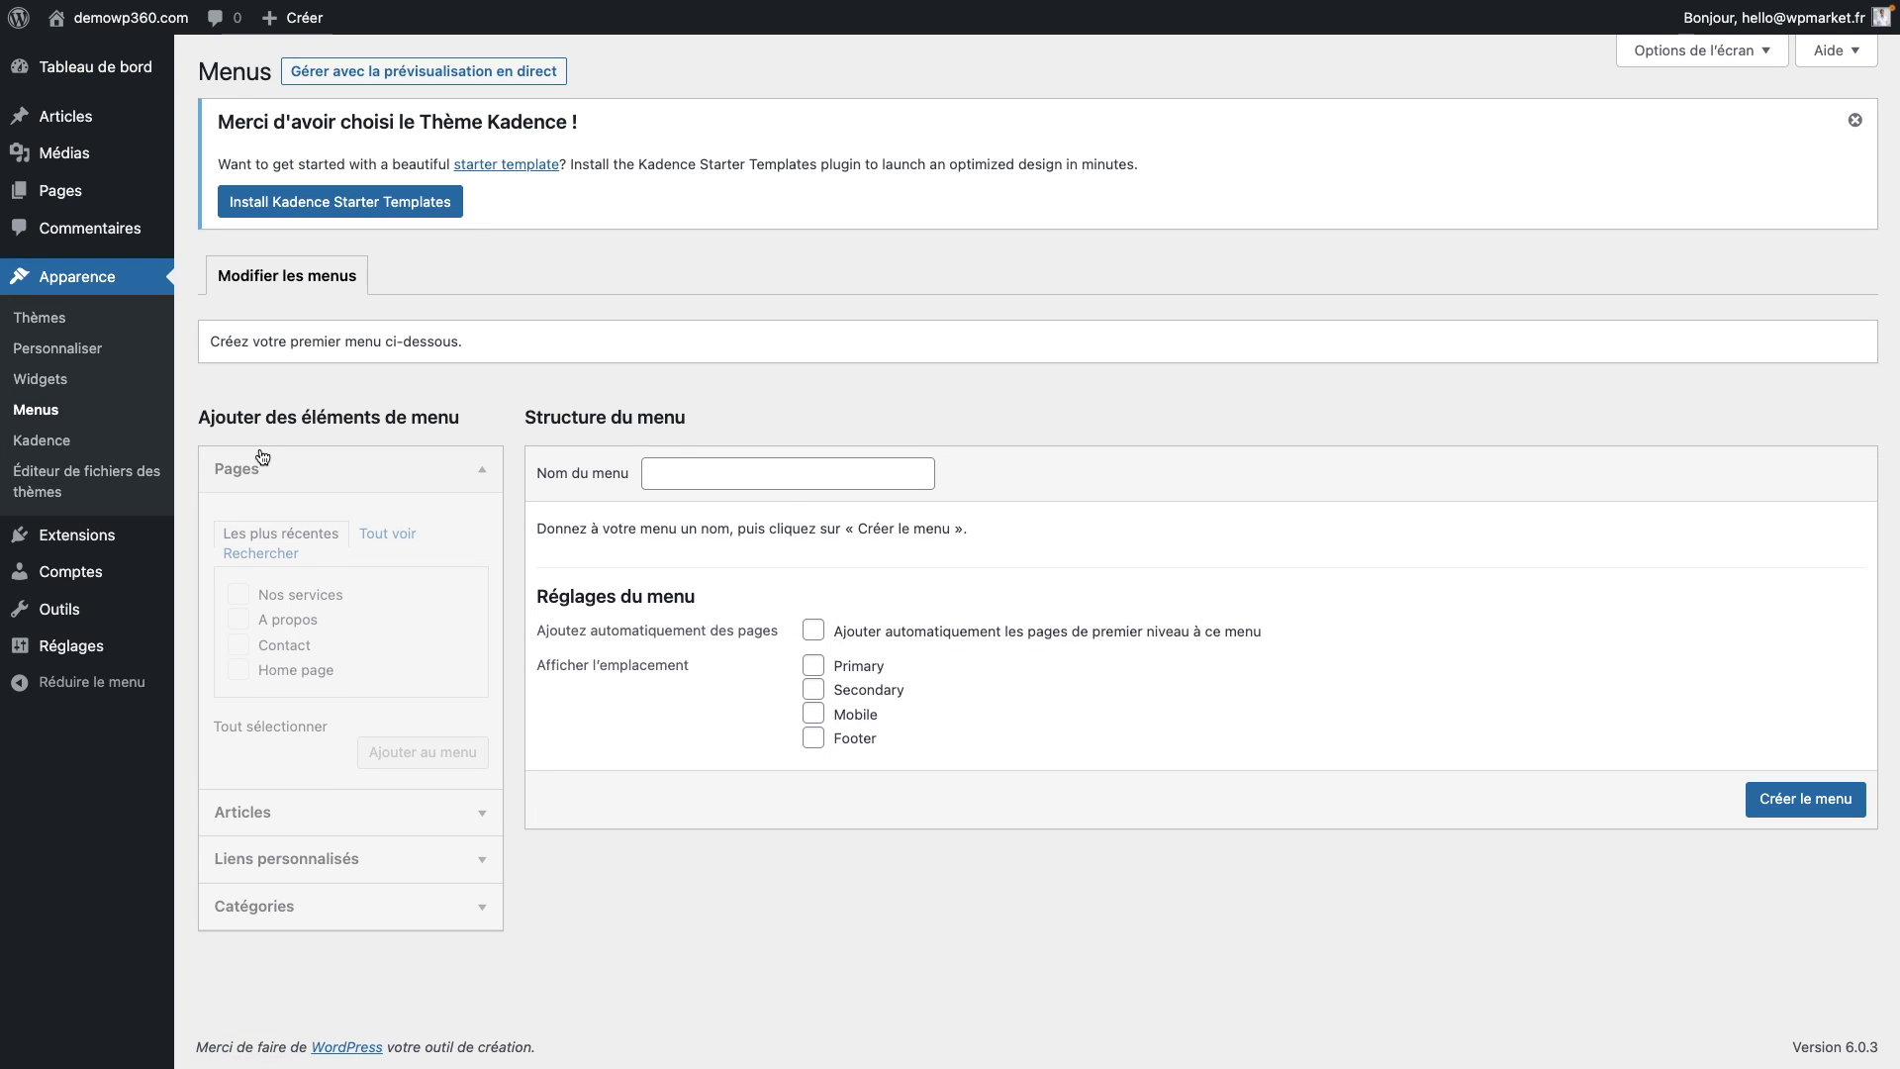
Step: Create a menu named 'Menu principal' assigned to the Primary location
click(783, 481)
text(M)
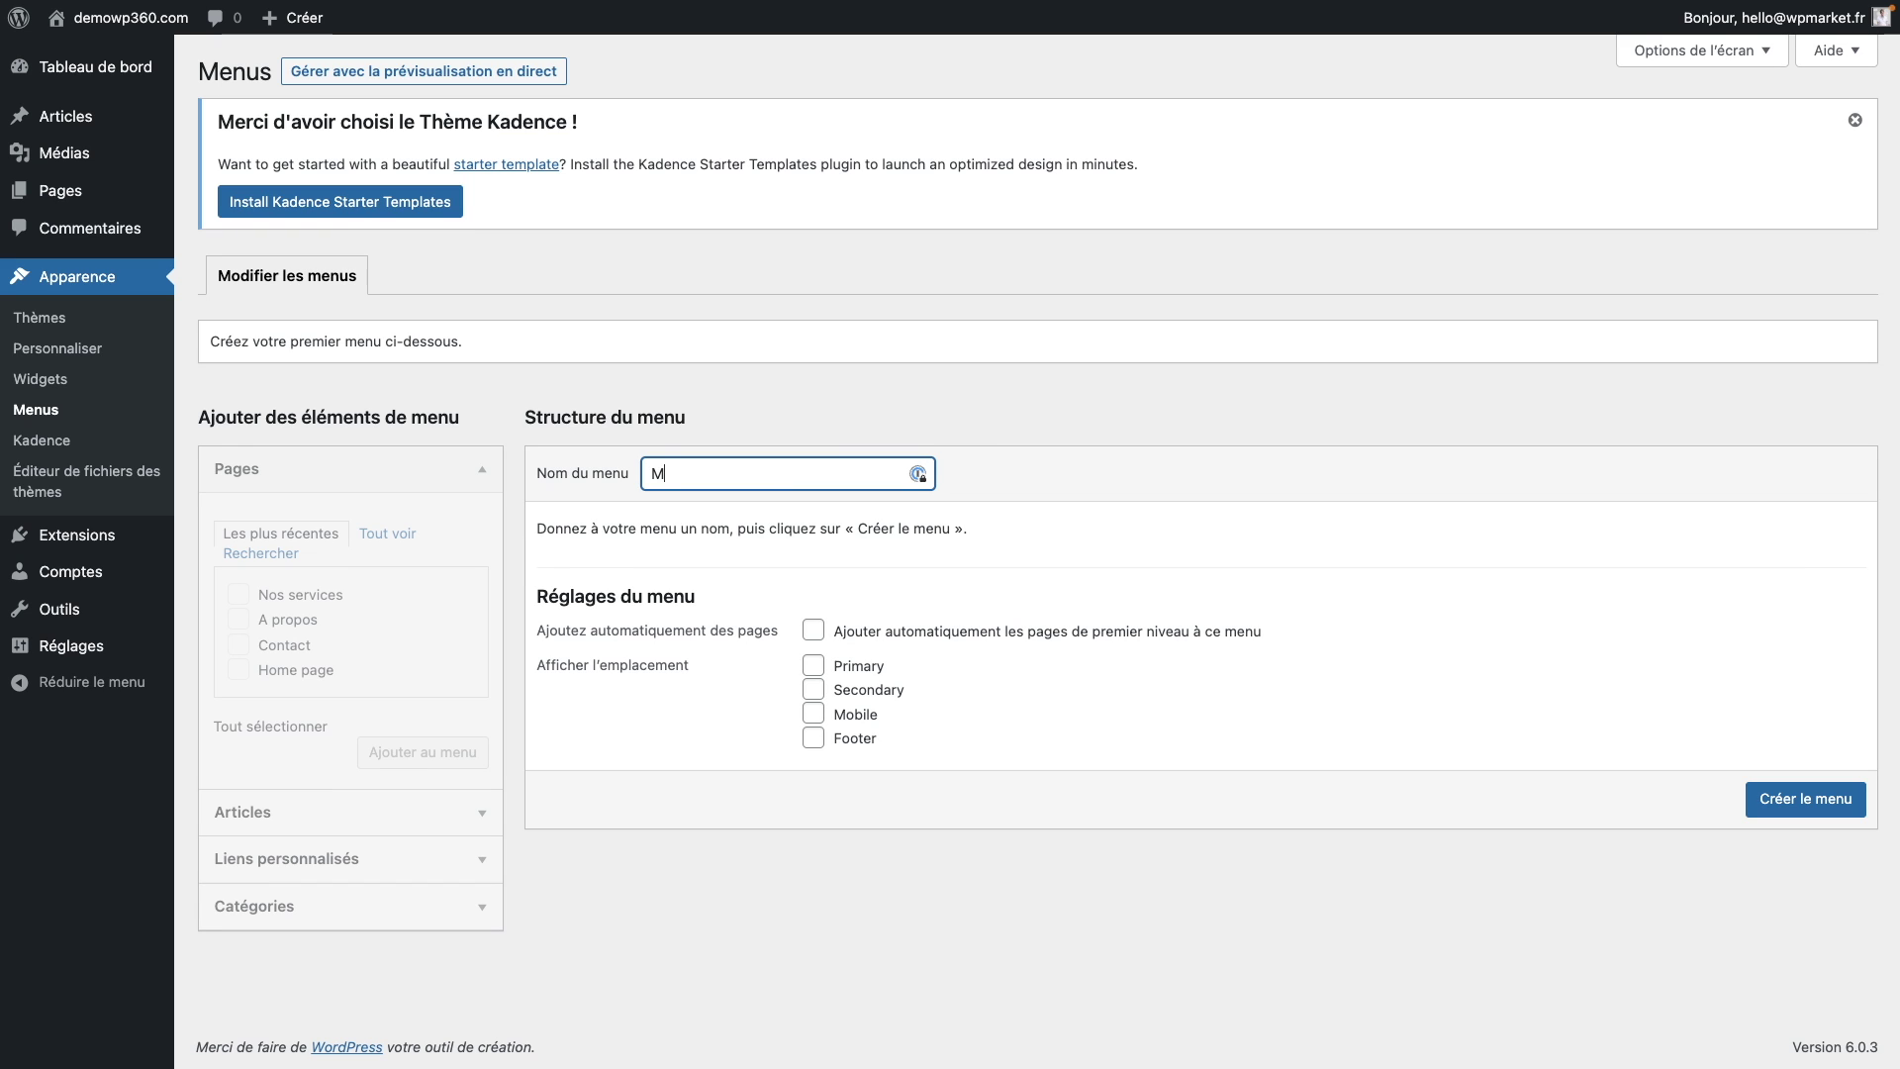
text(enu principal)
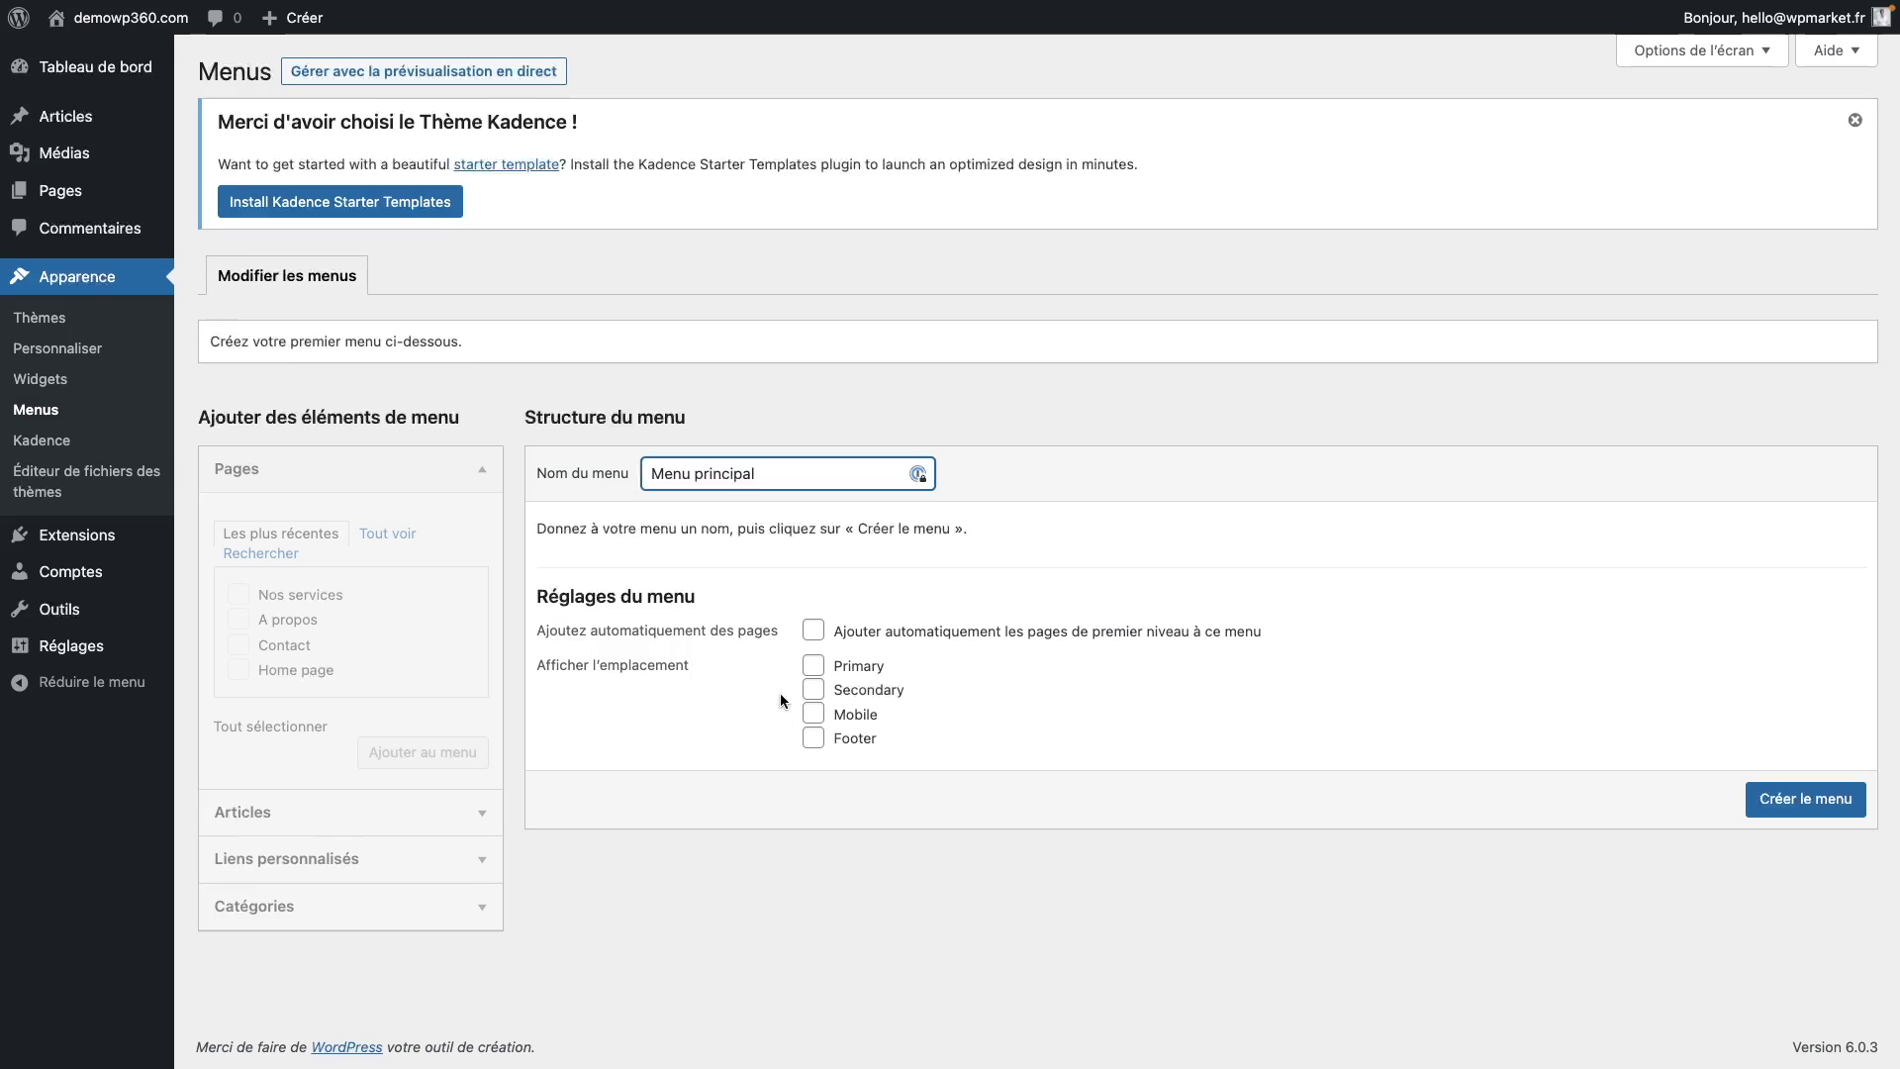
click(814, 668)
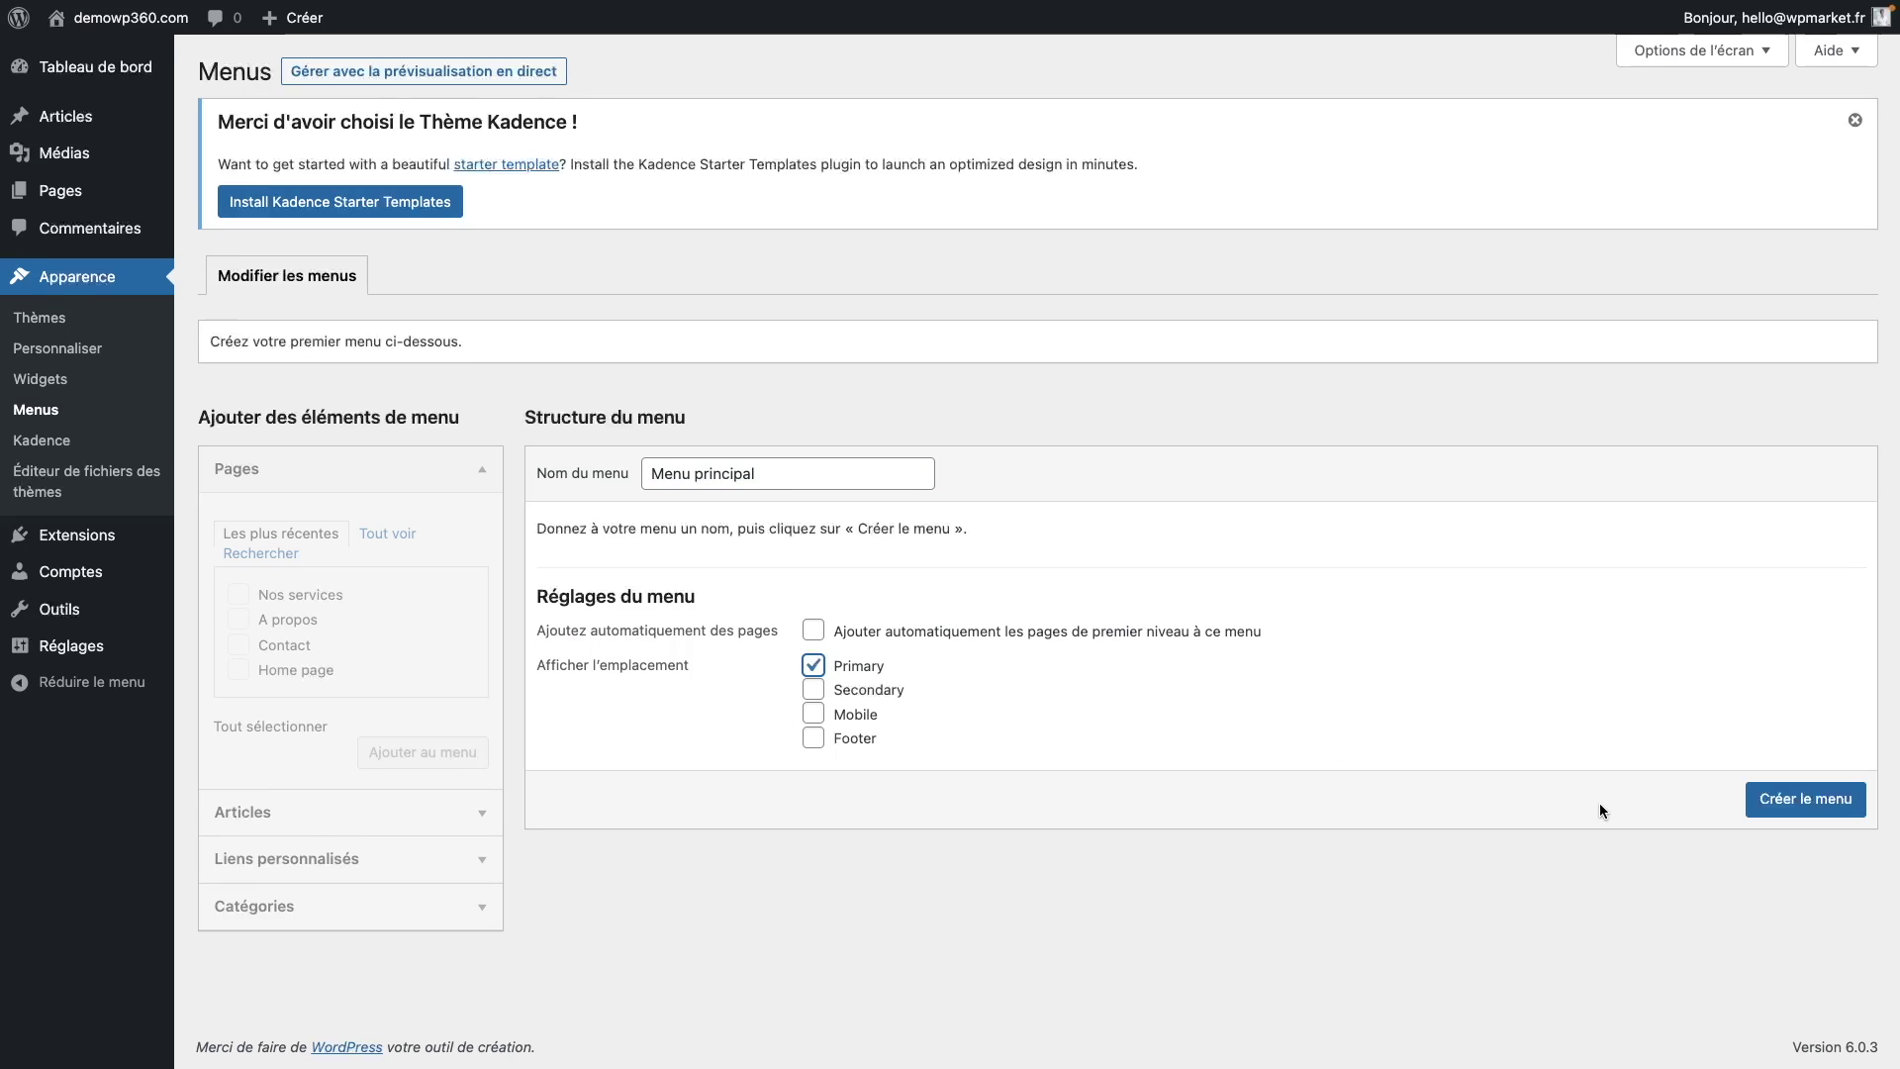
click(1794, 805)
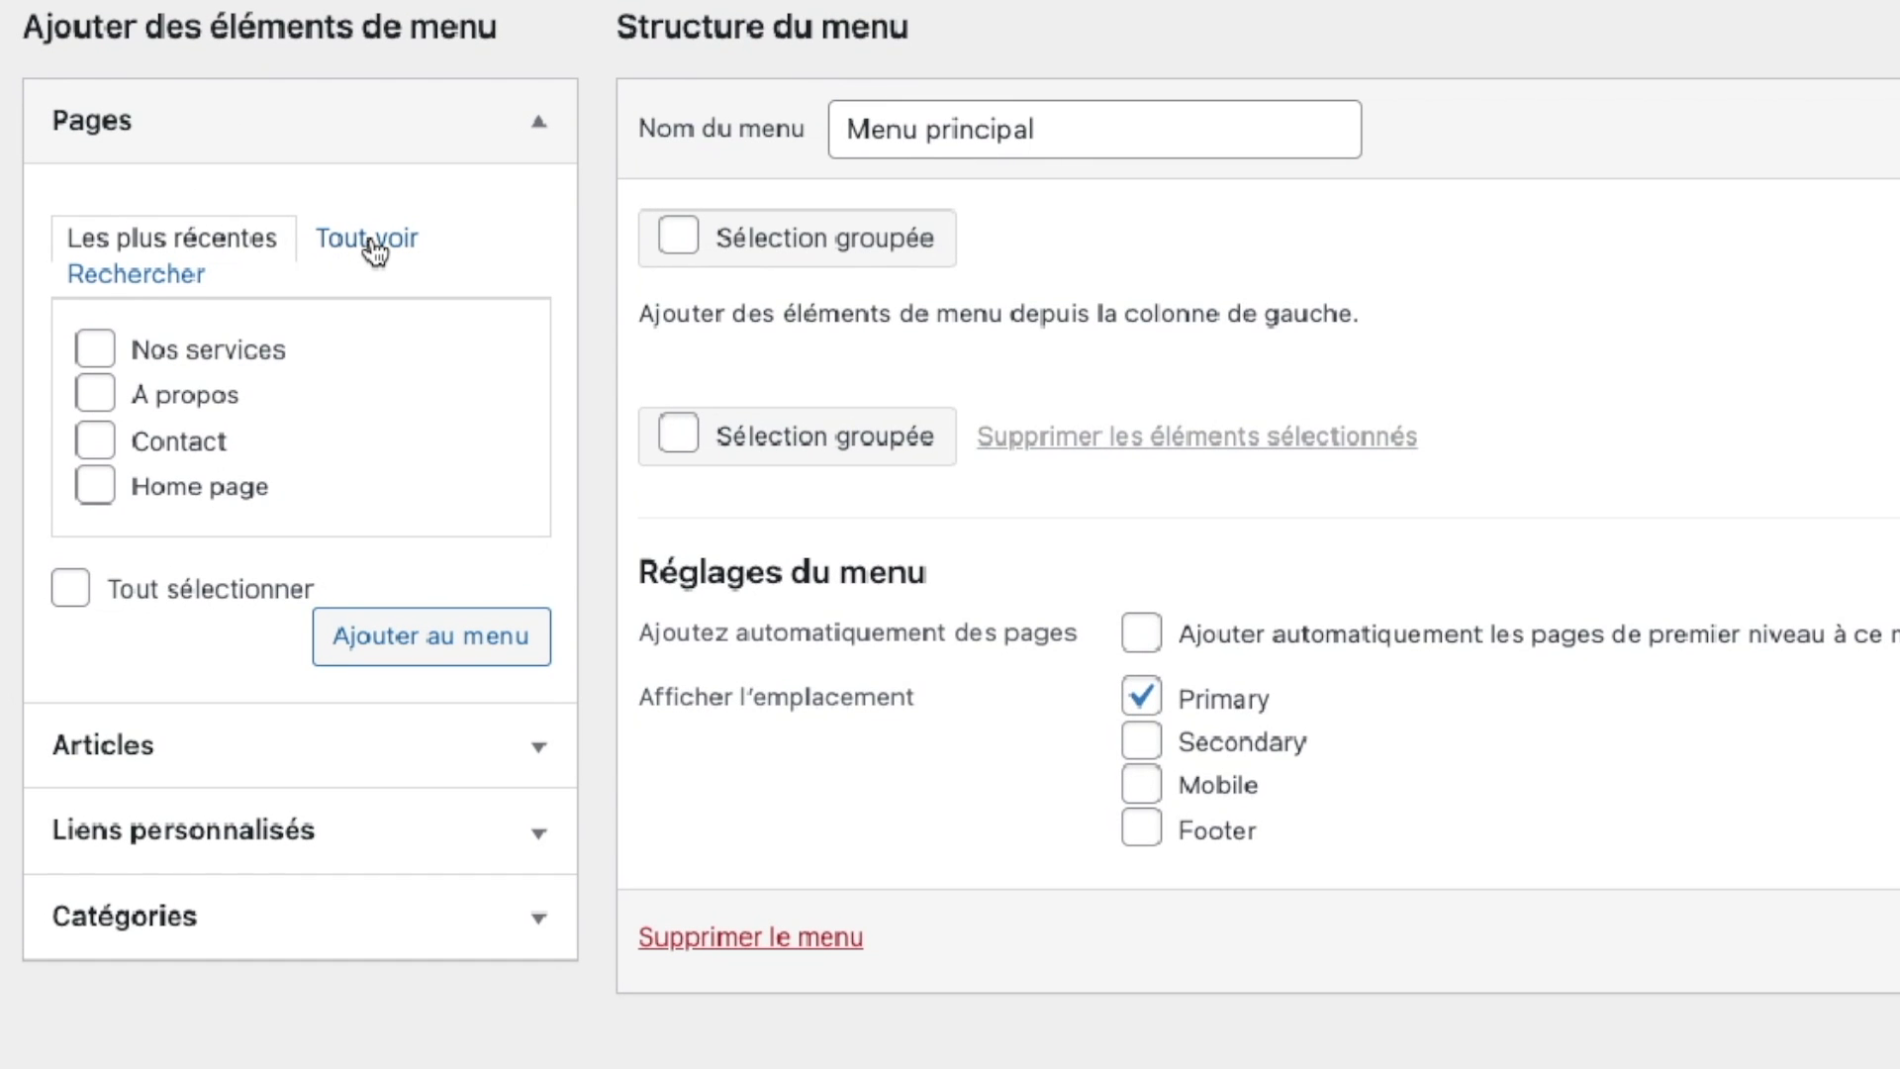
Step: Add all five site pages to Menu principal
click(368, 241)
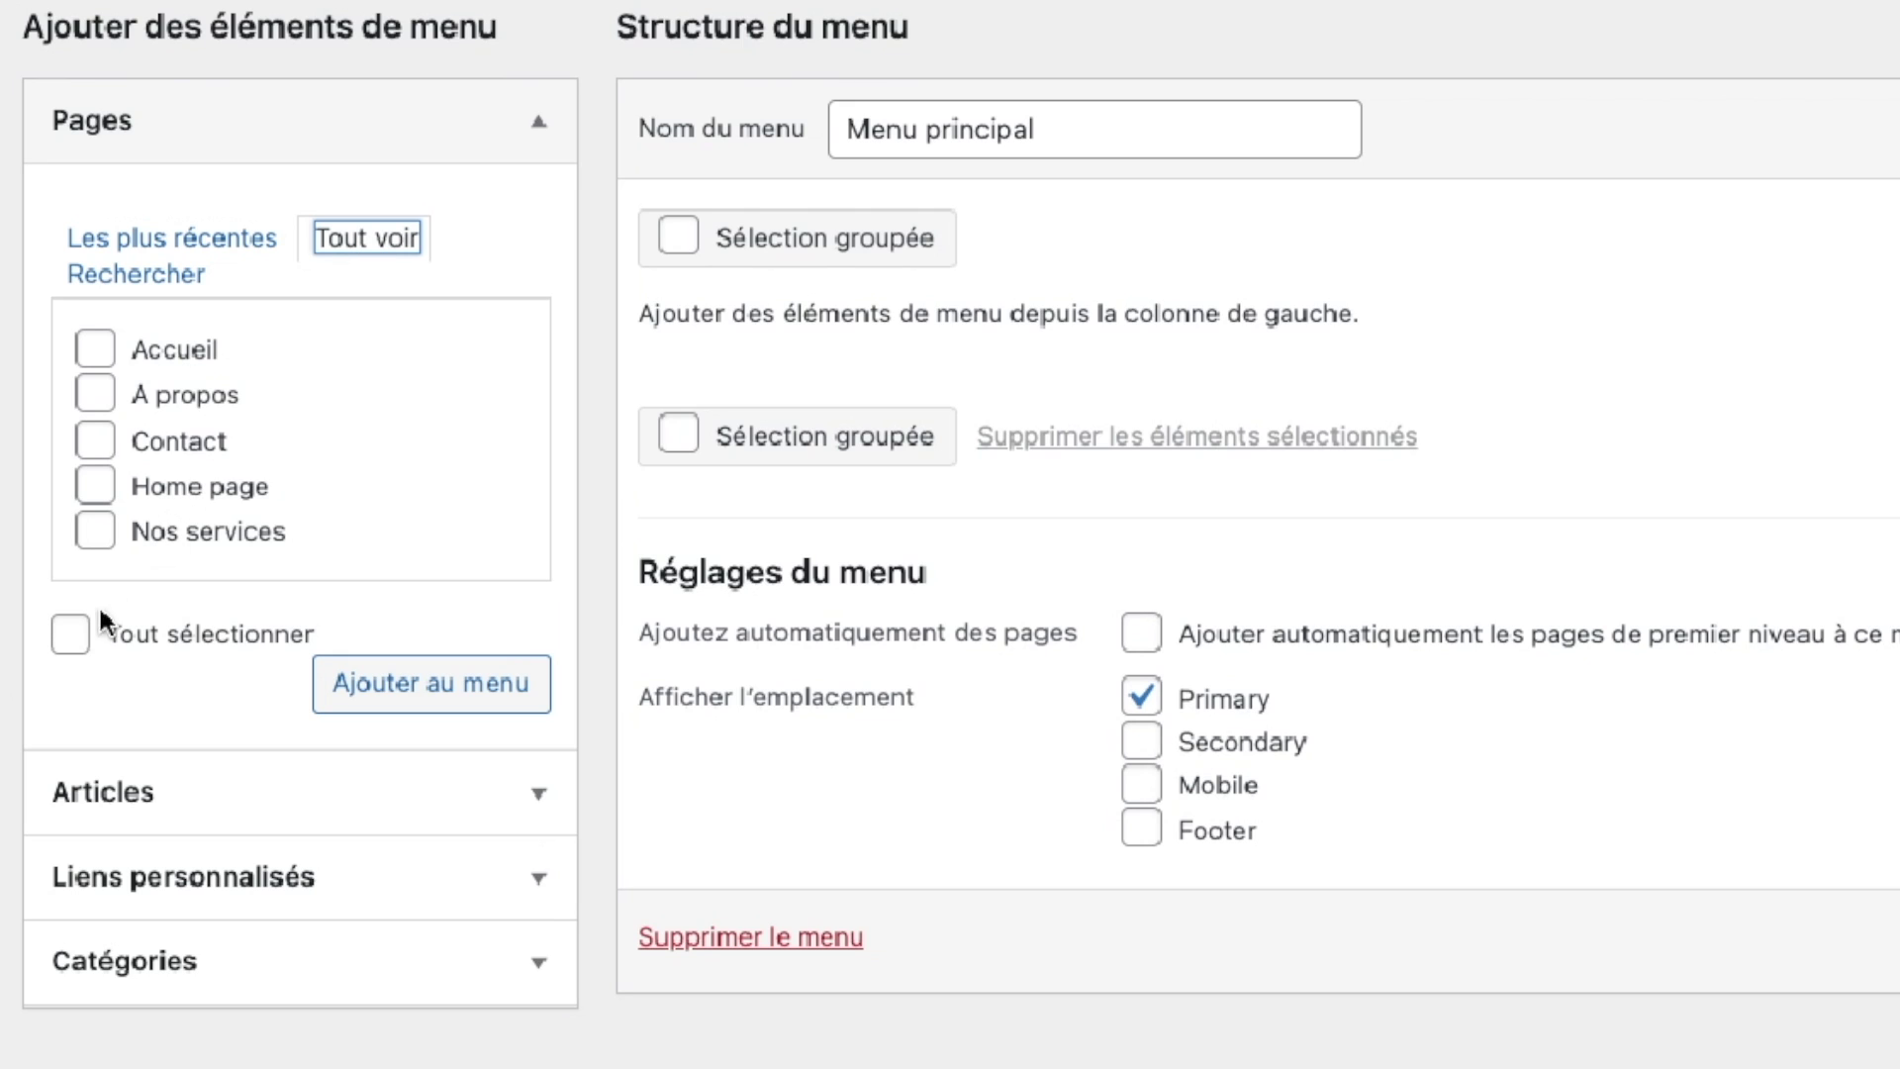
click(70, 642)
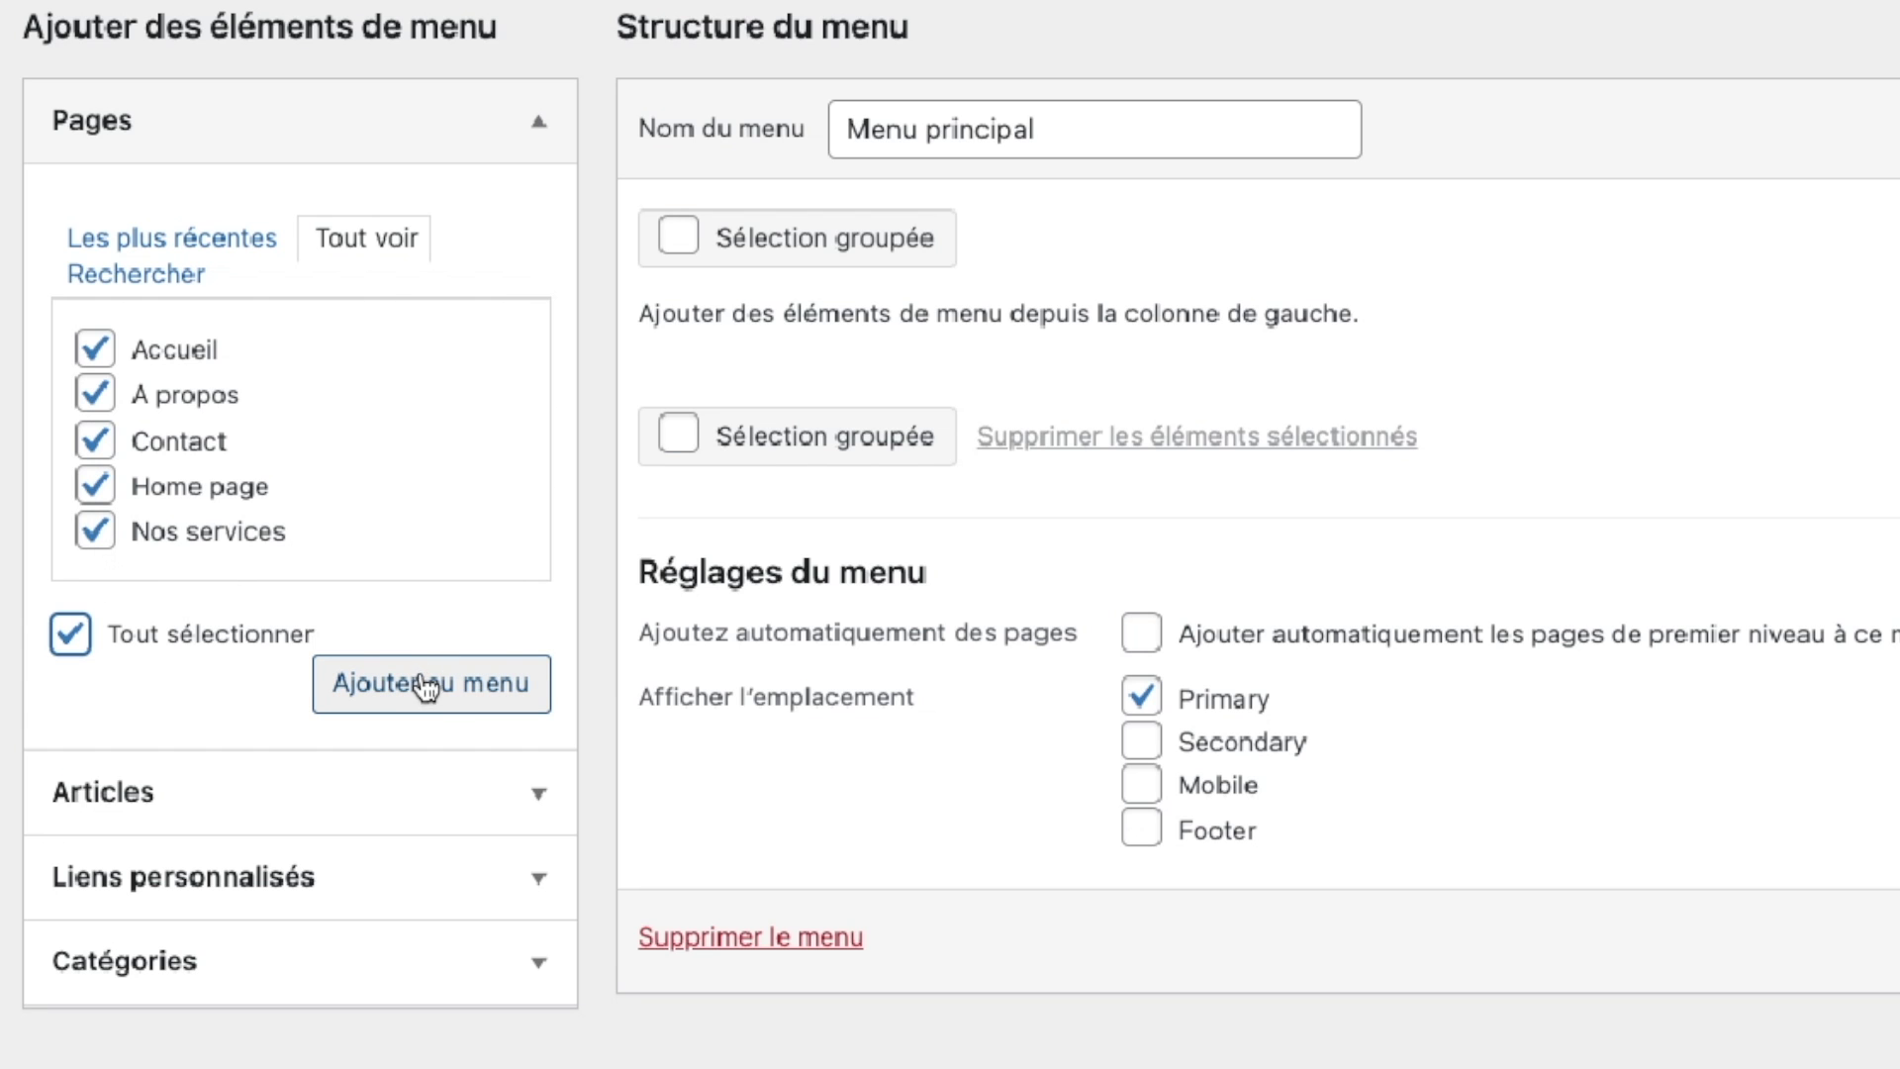
click(453, 697)
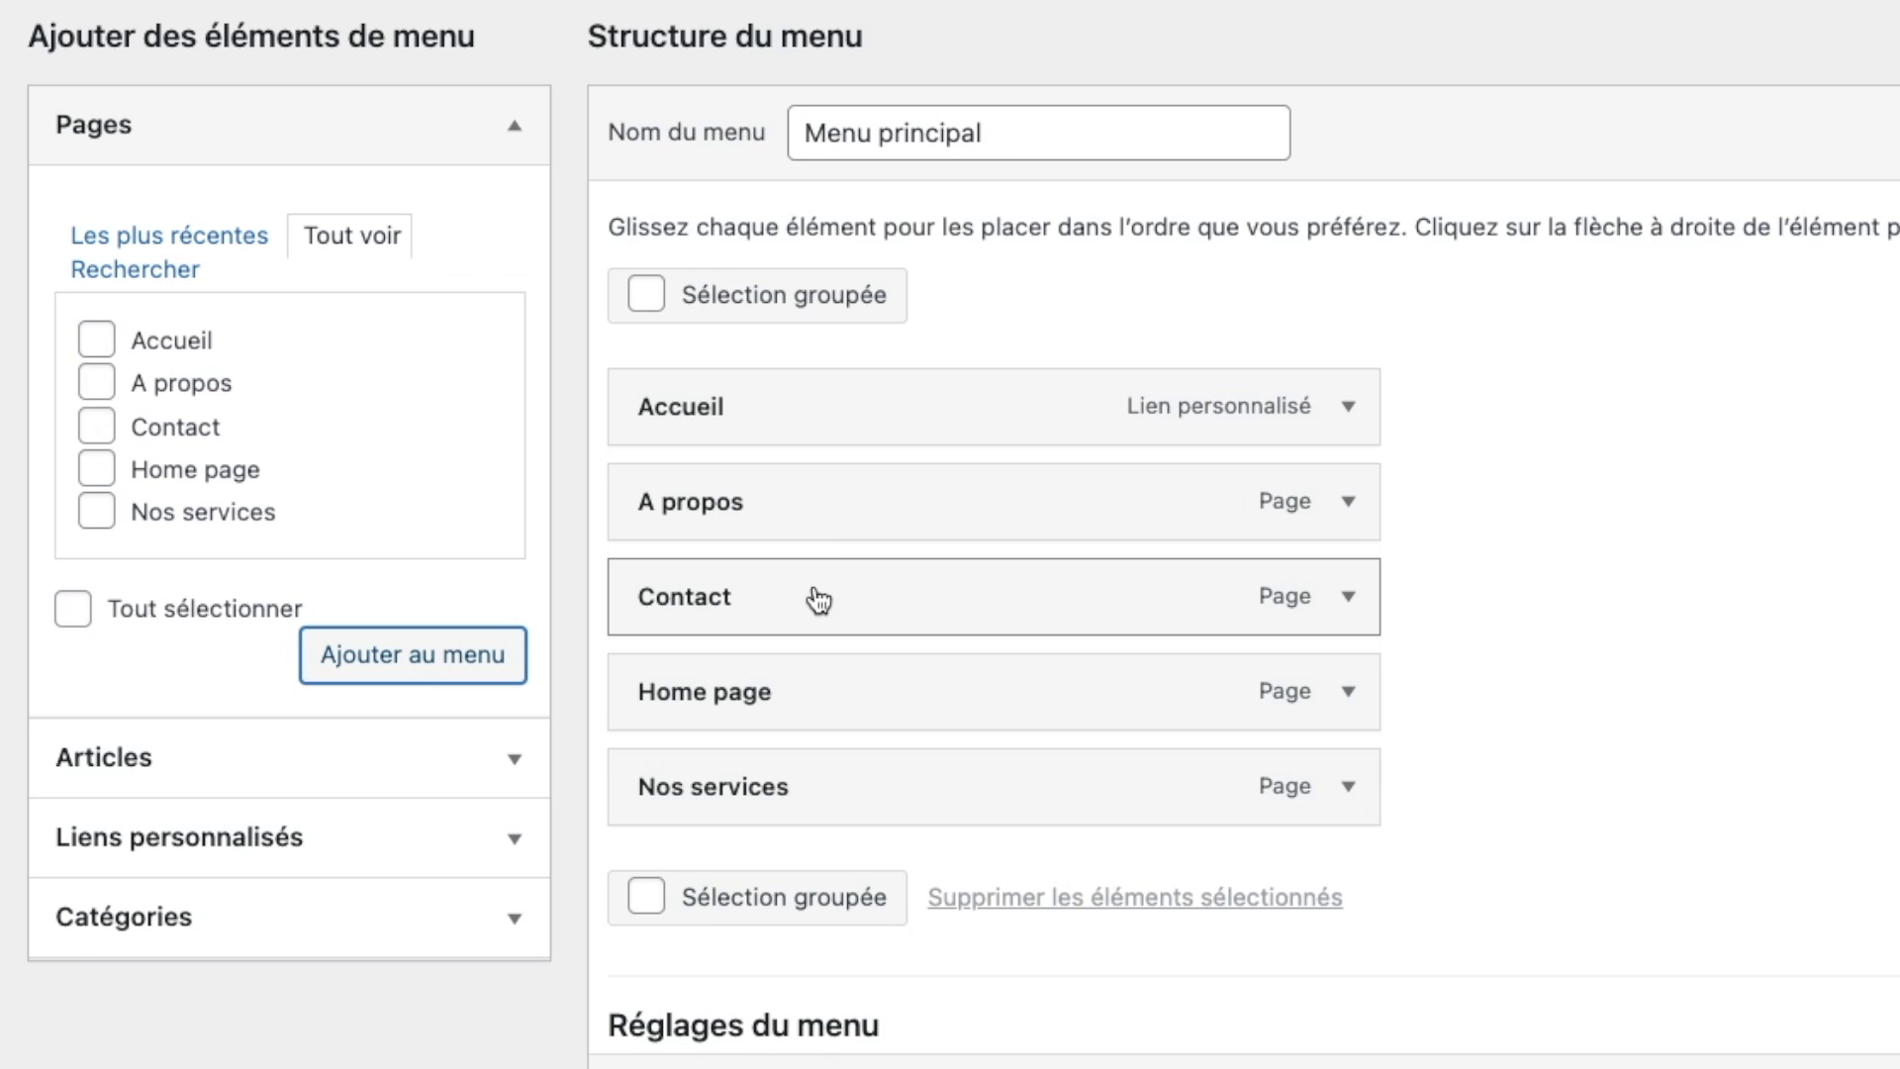
Step: Move Contact last, remove Accueil, put Home page first, and nest A propos under it
drag(795, 598, 763, 809)
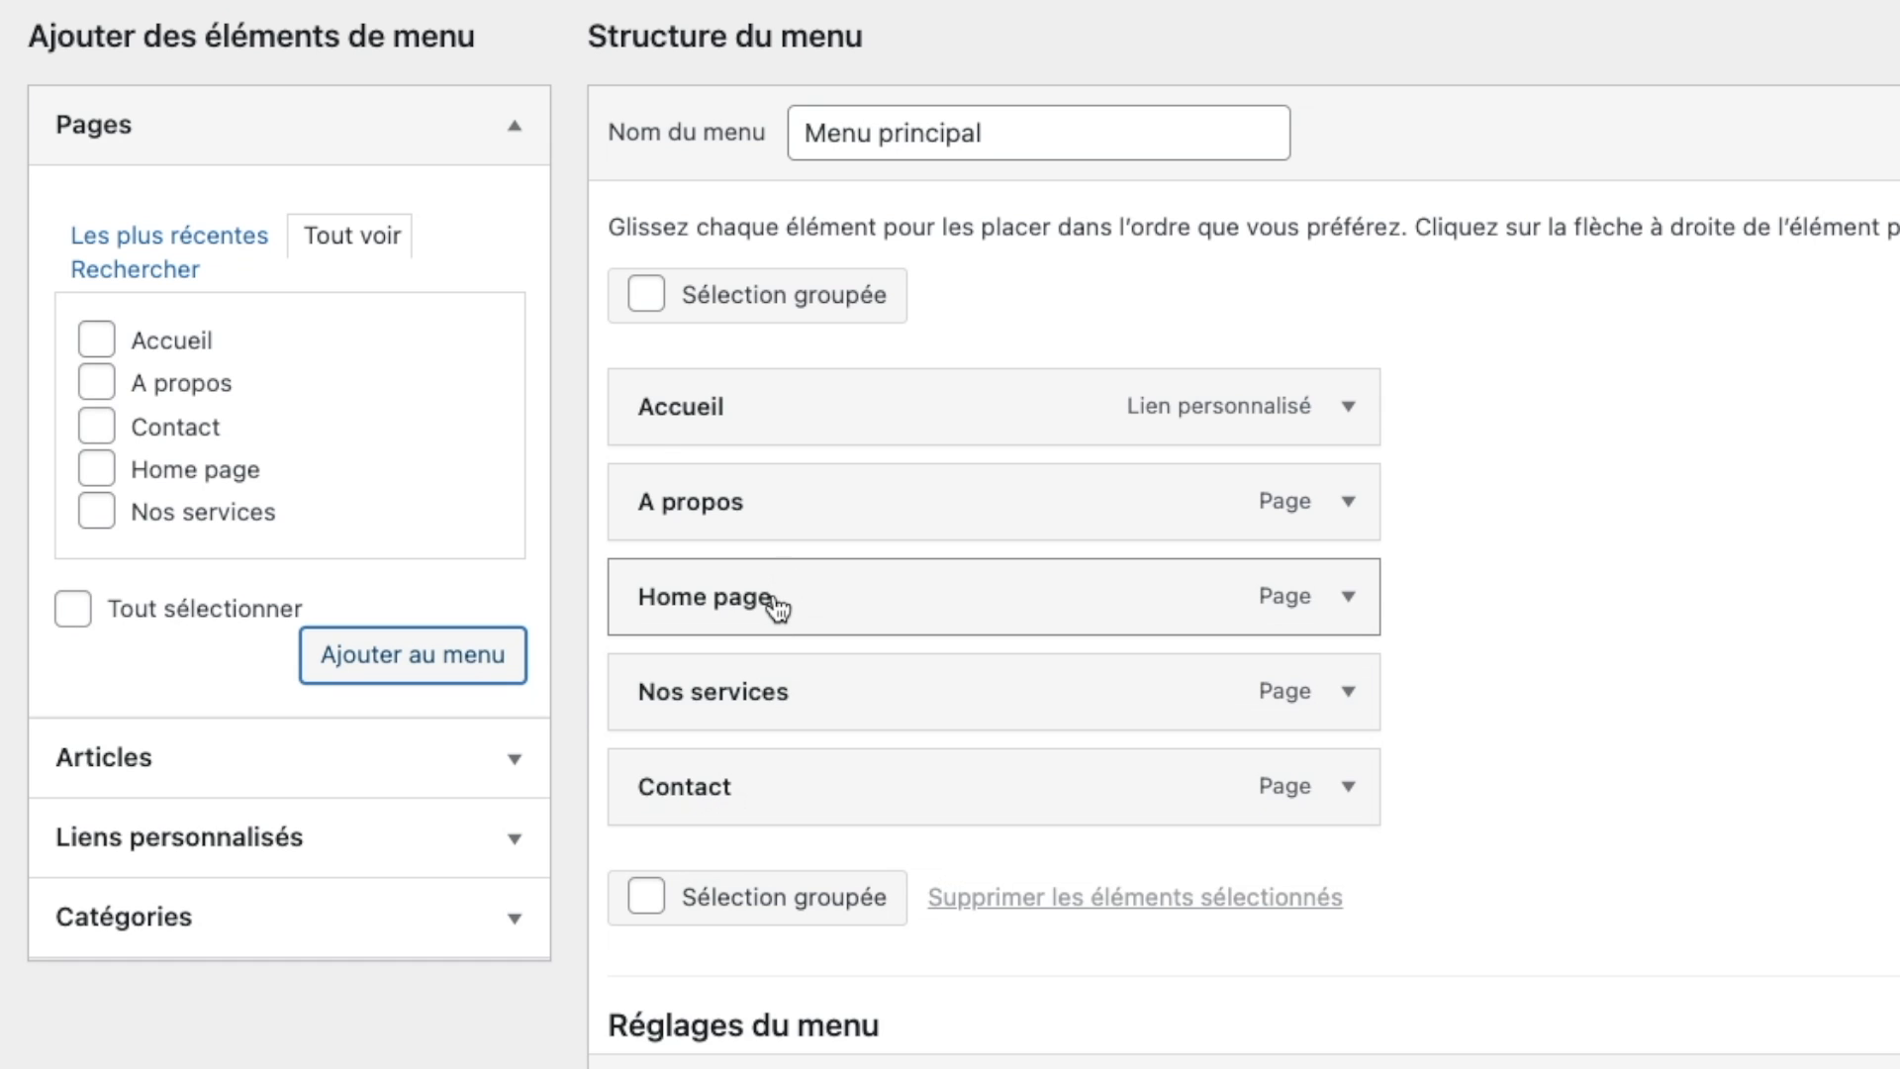
click(1350, 407)
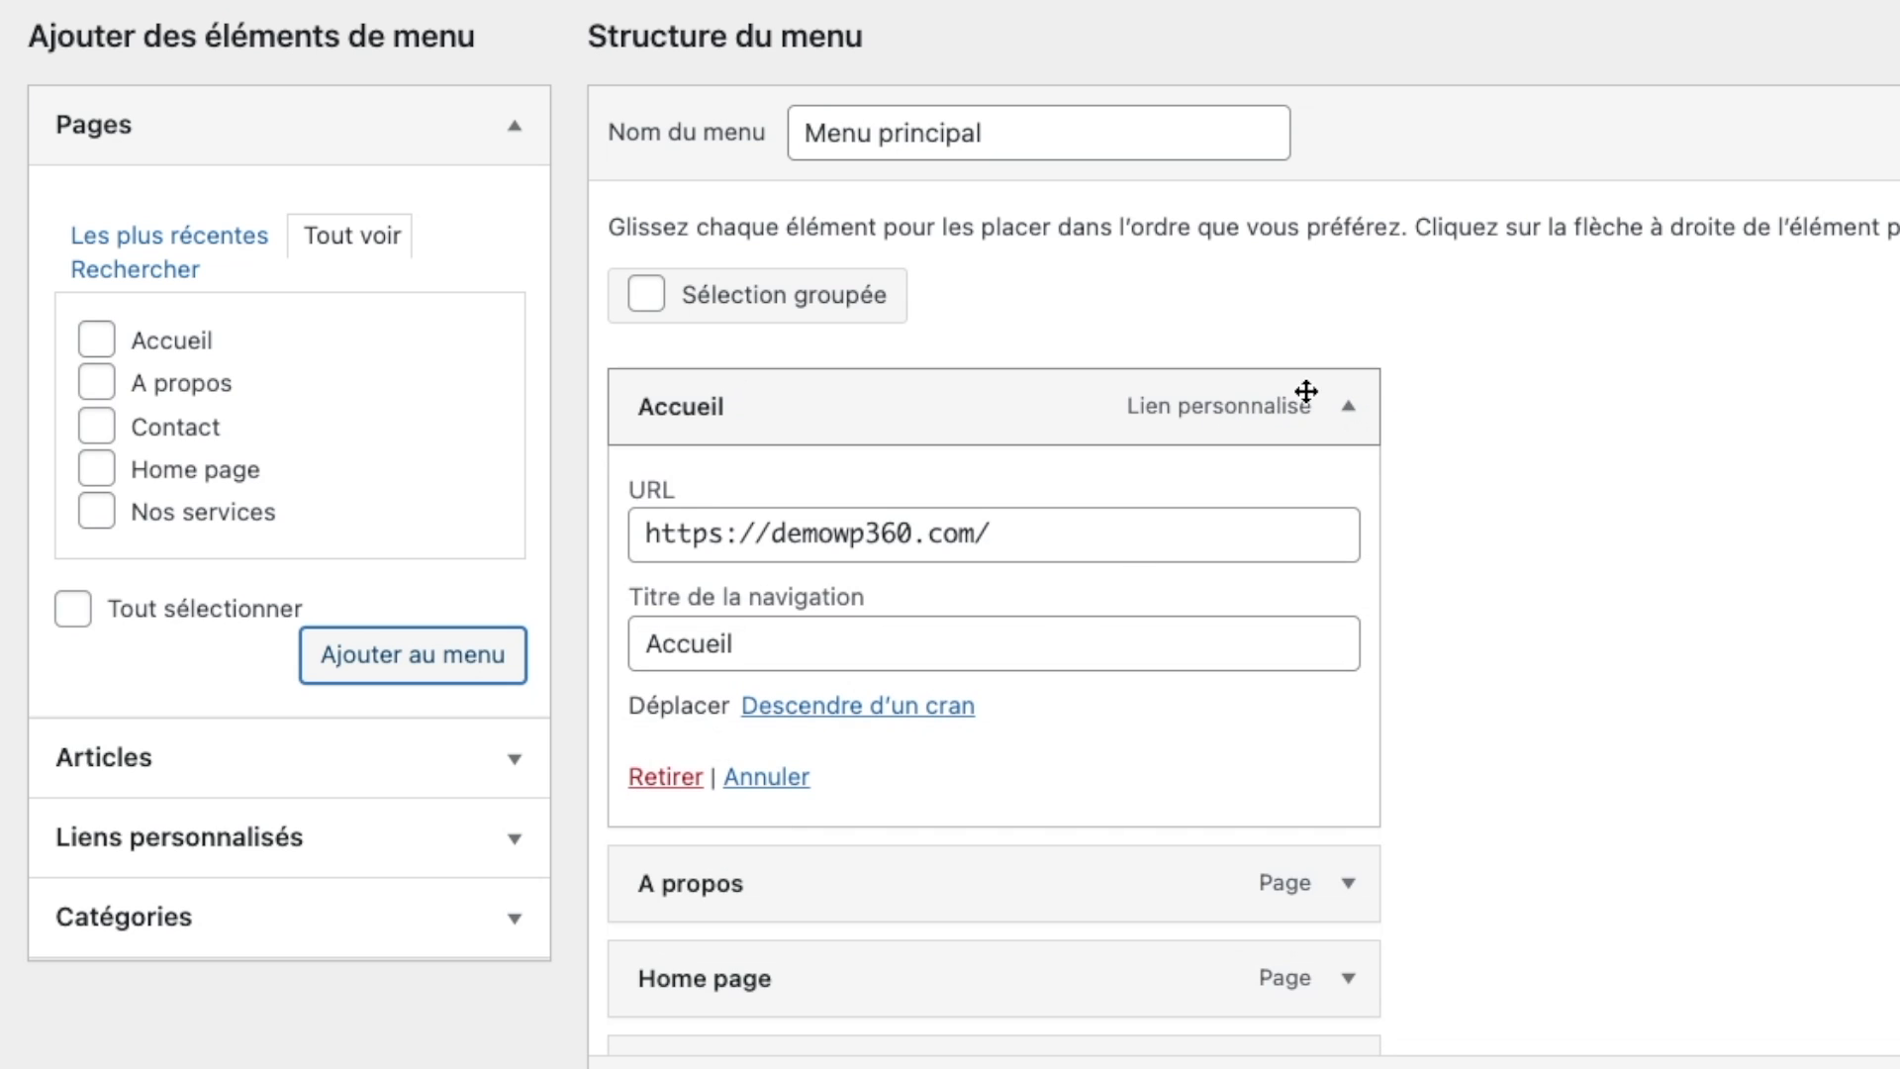
click(669, 780)
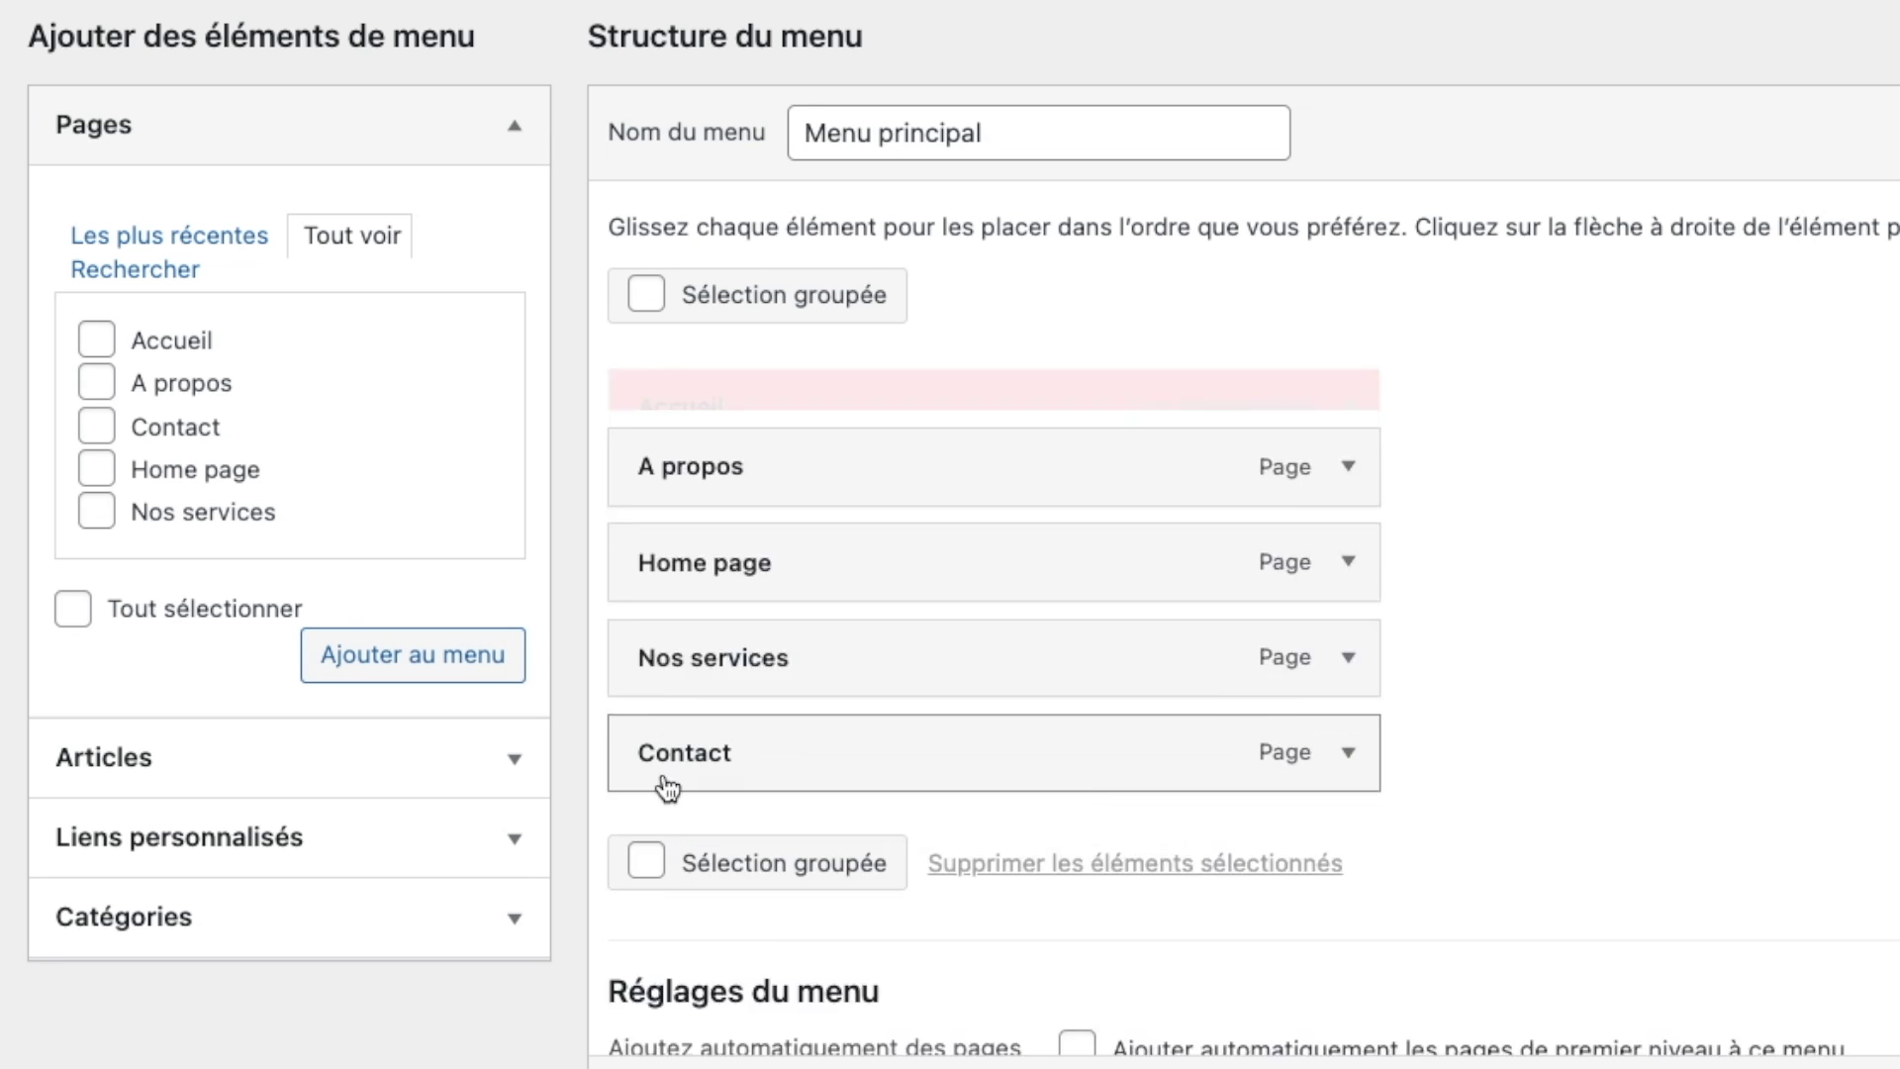
drag(789, 521, 668, 413)
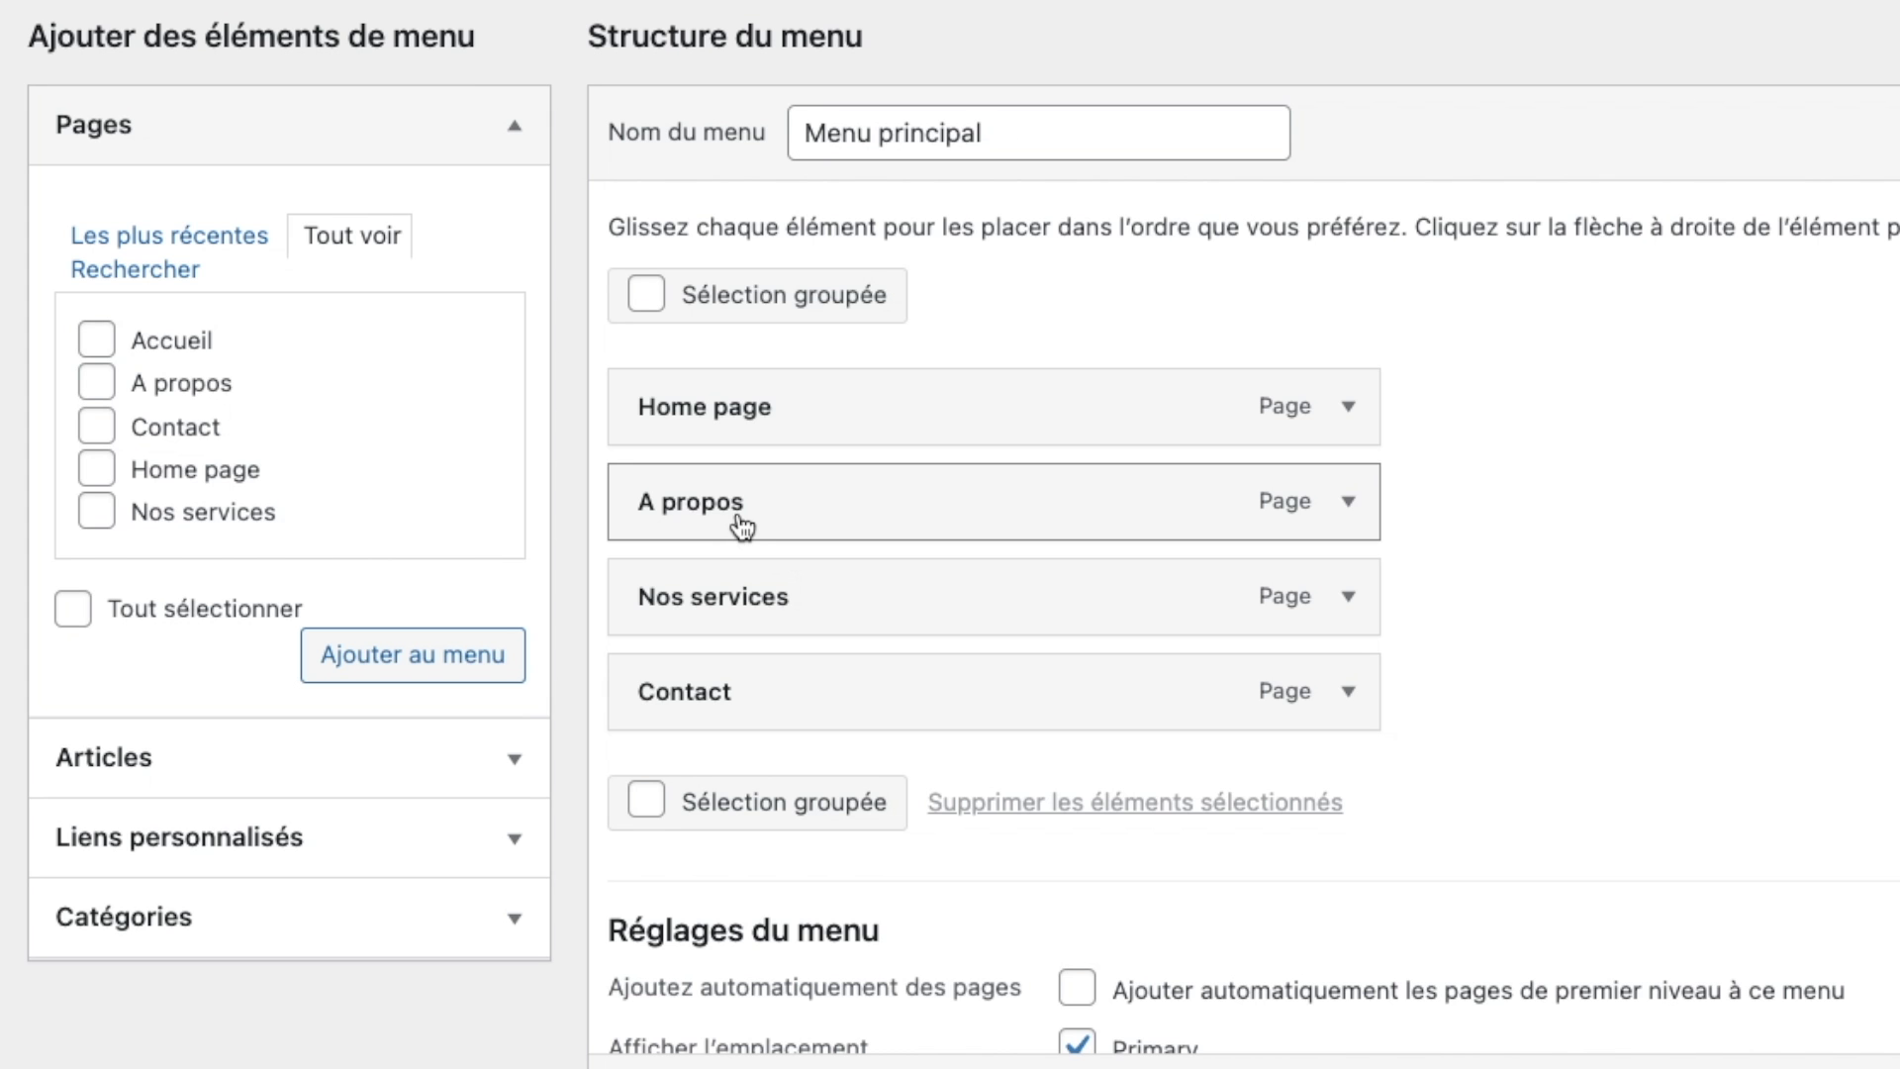
drag(742, 526, 729, 466)
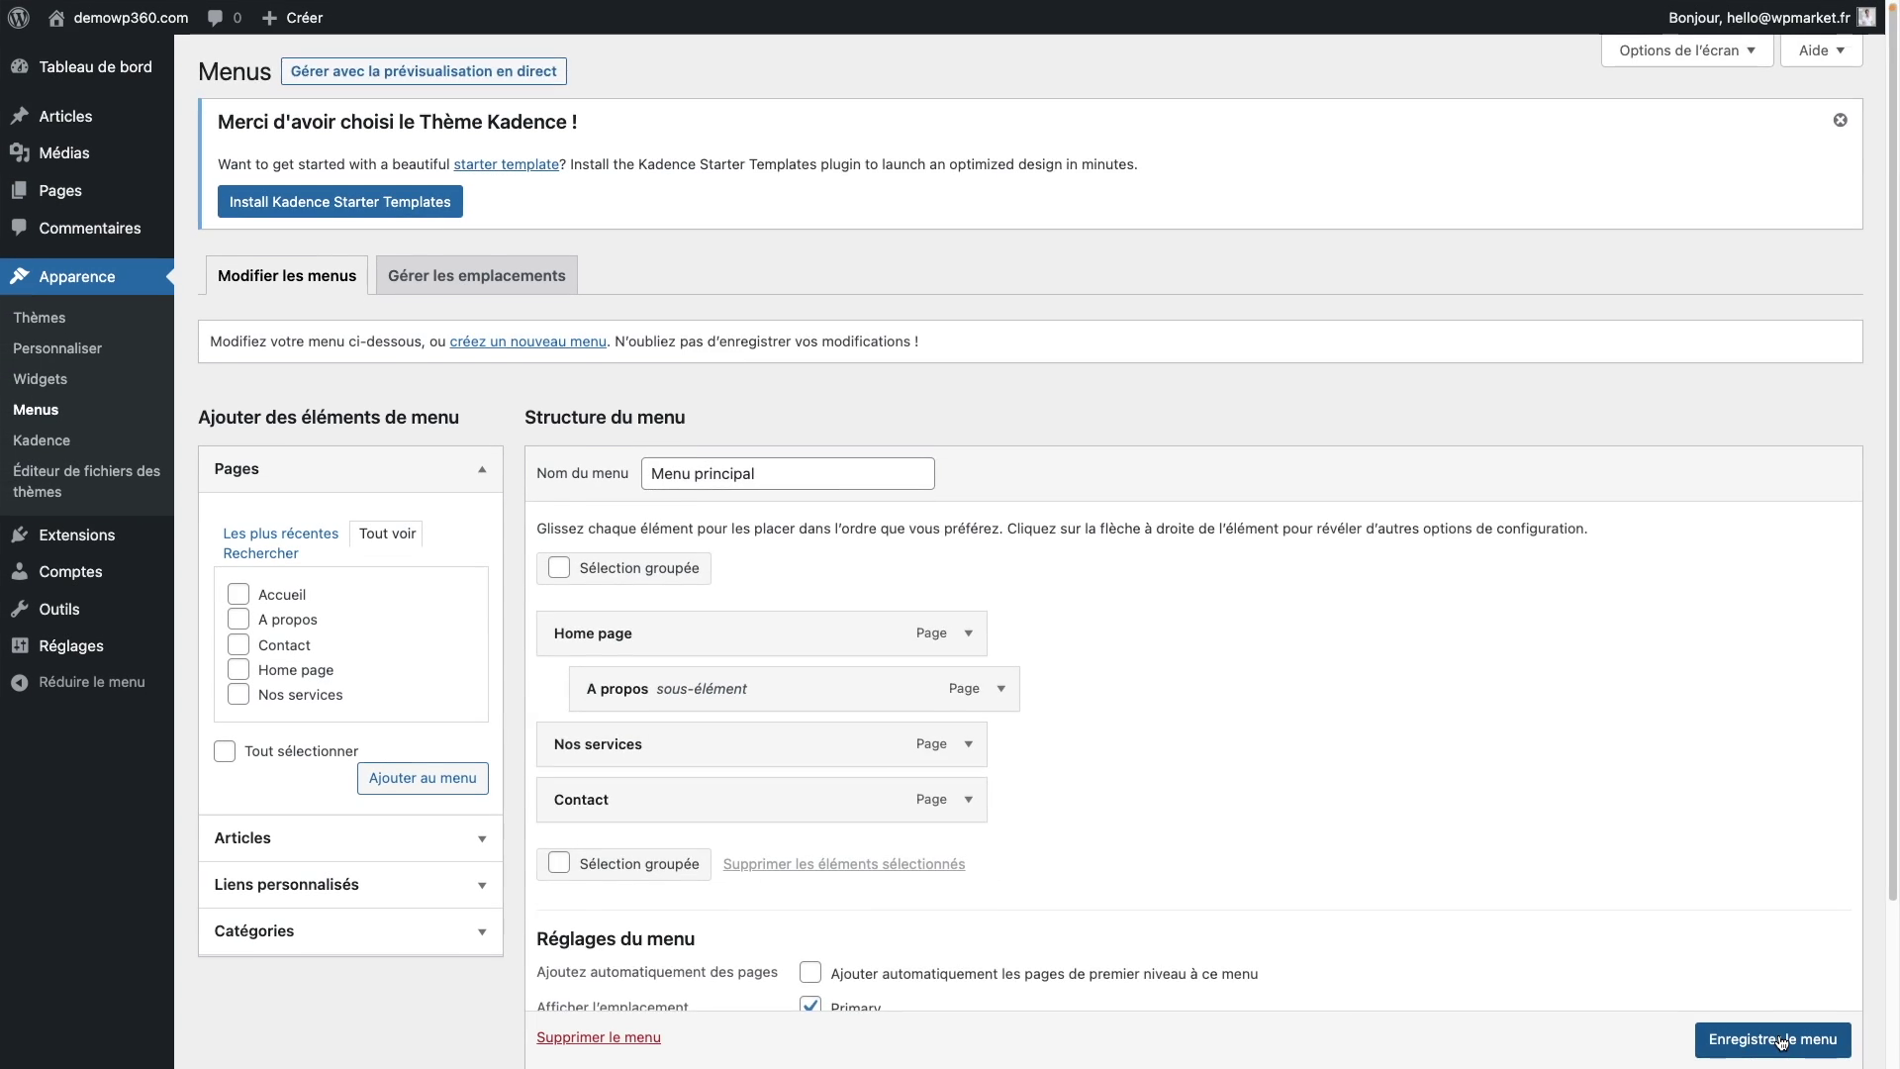
scroll(1757, 1039, down, 1)
Step: Save Menu principal and check the new dropdown menu on the live site
click(1769, 1039)
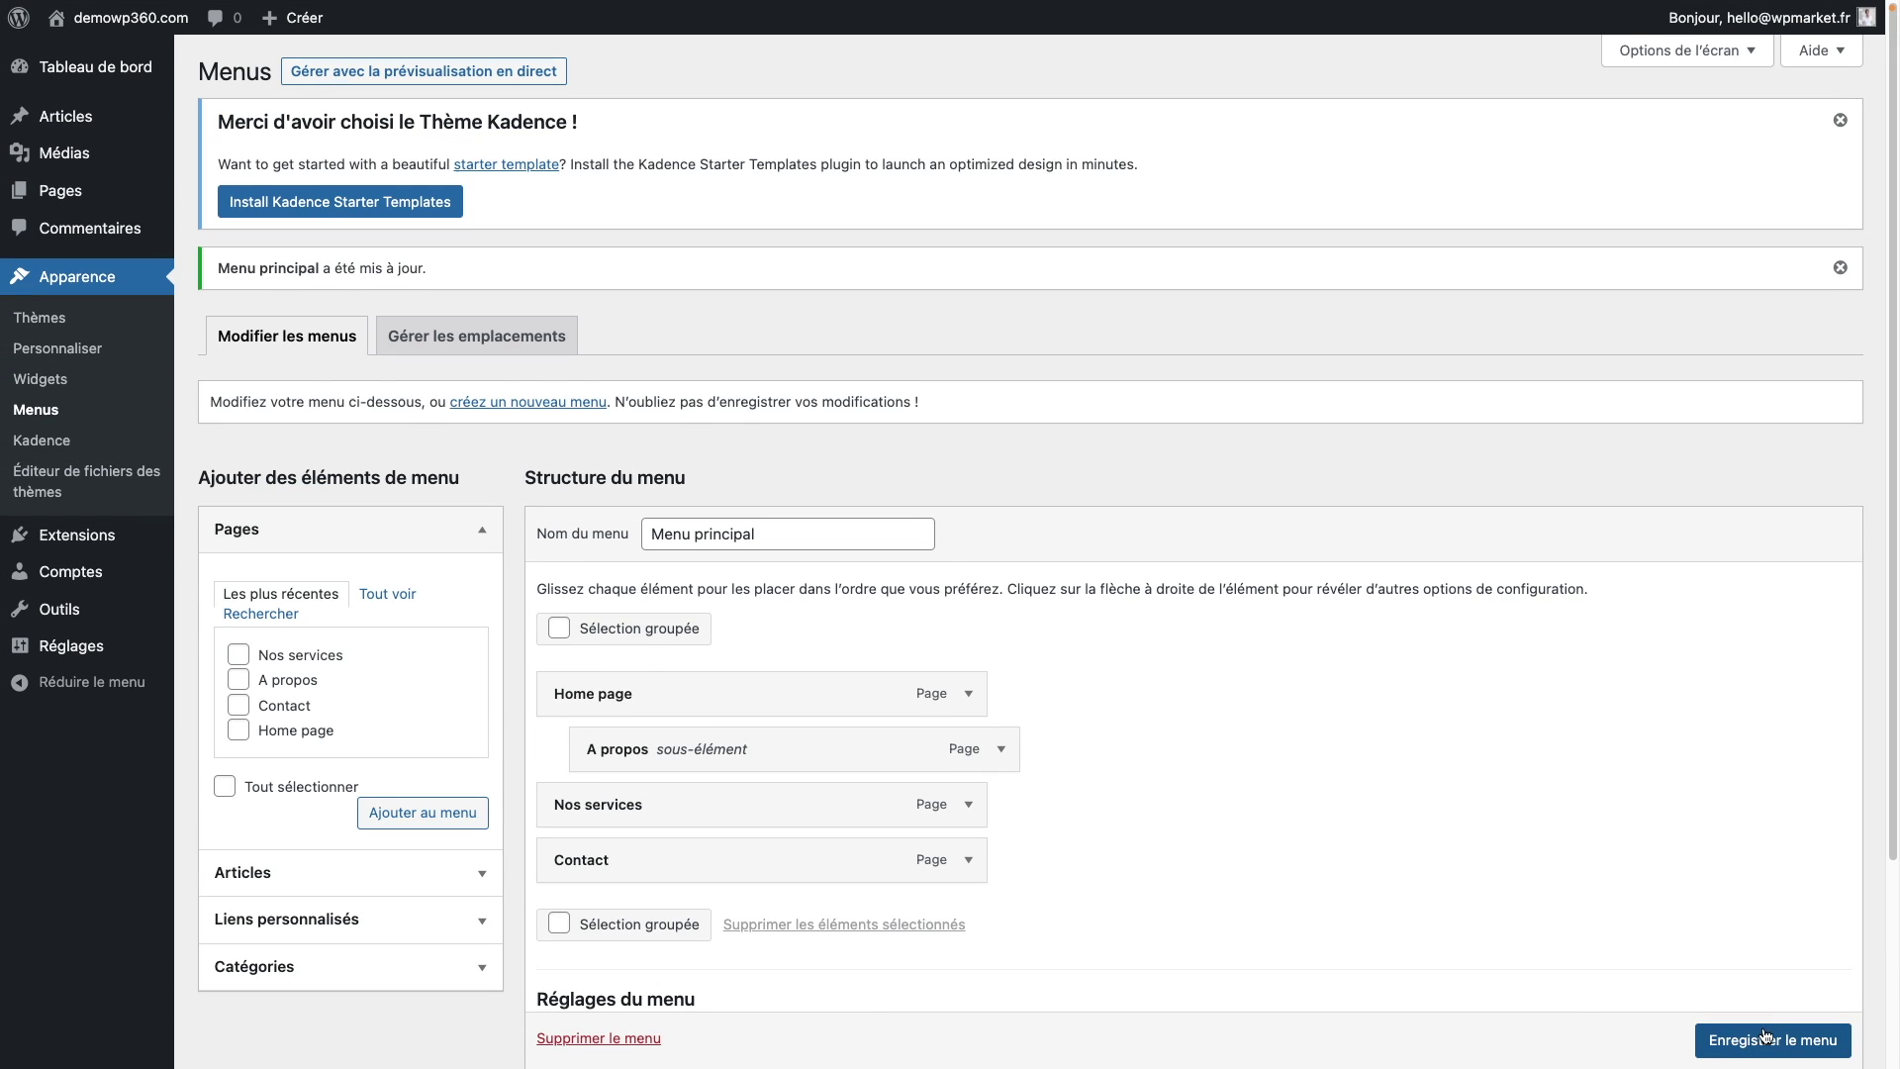
scroll(1764, 1036, down, 1)
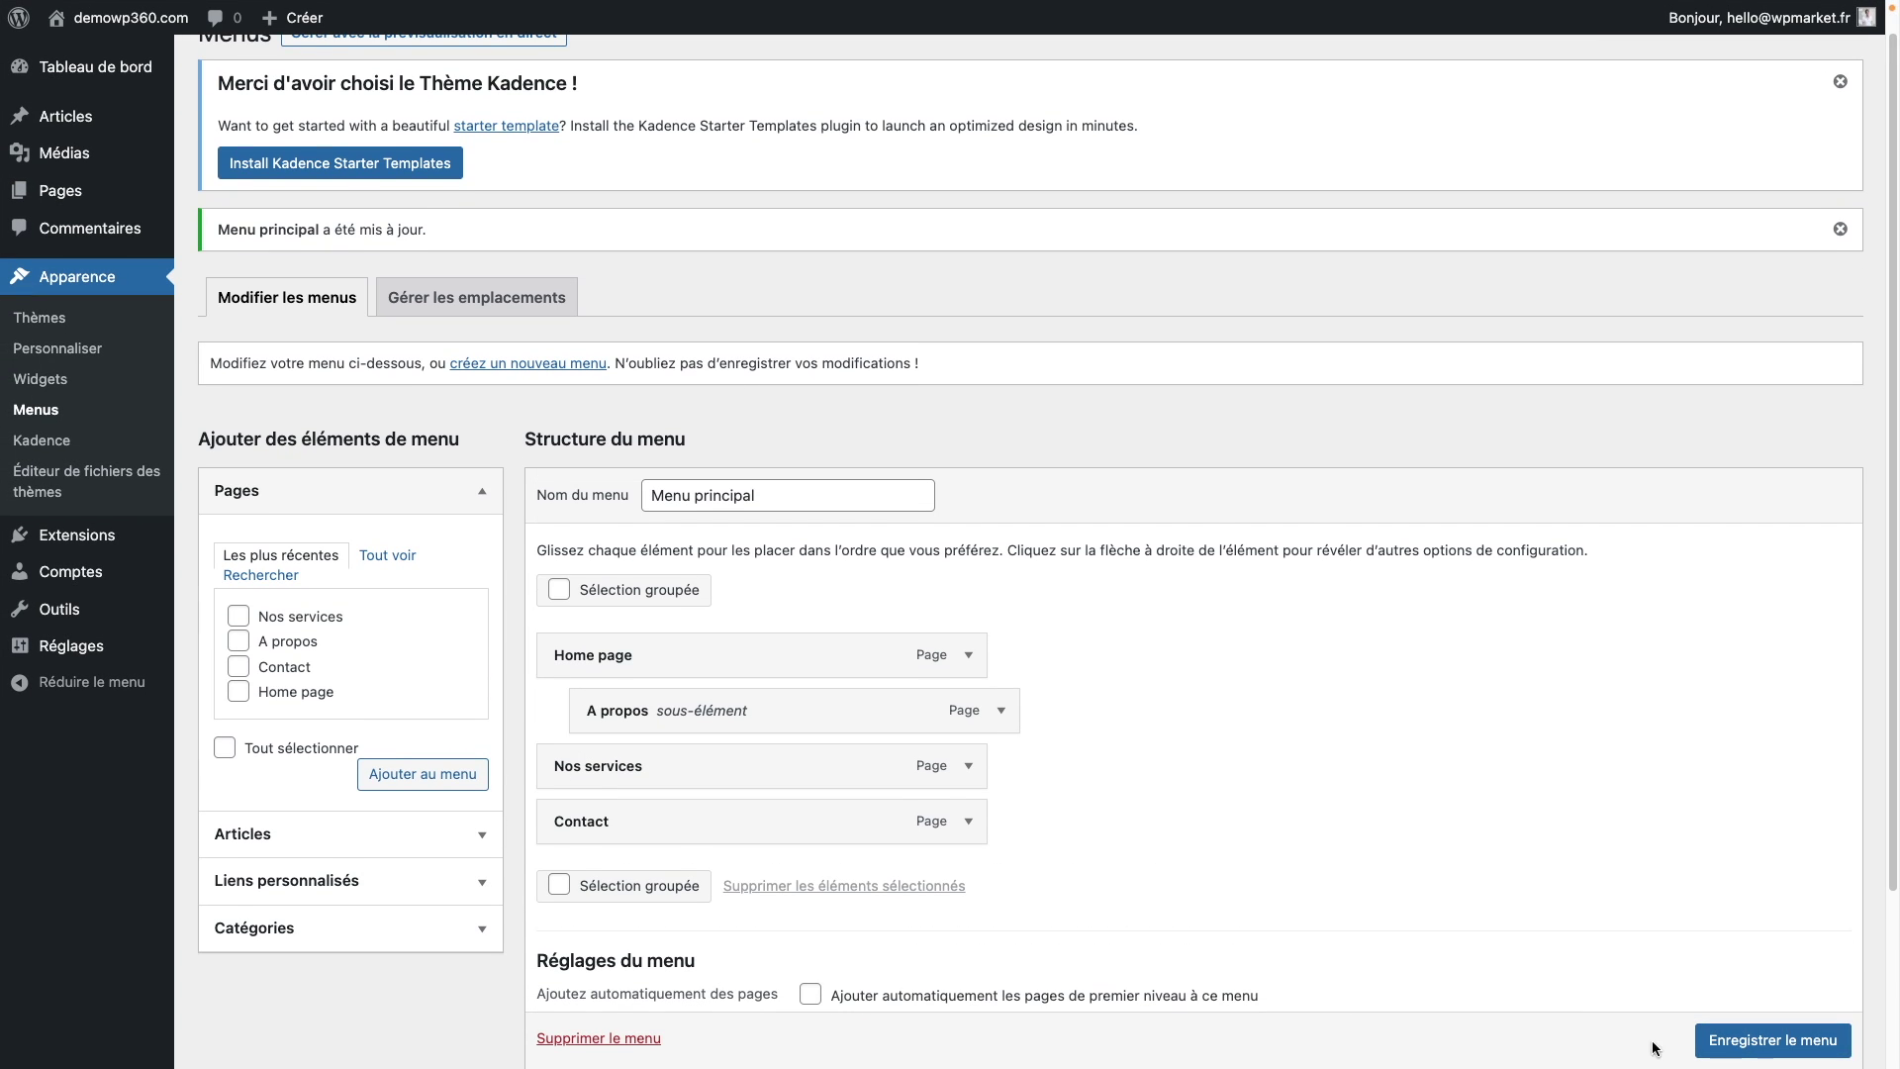
click(160, 57)
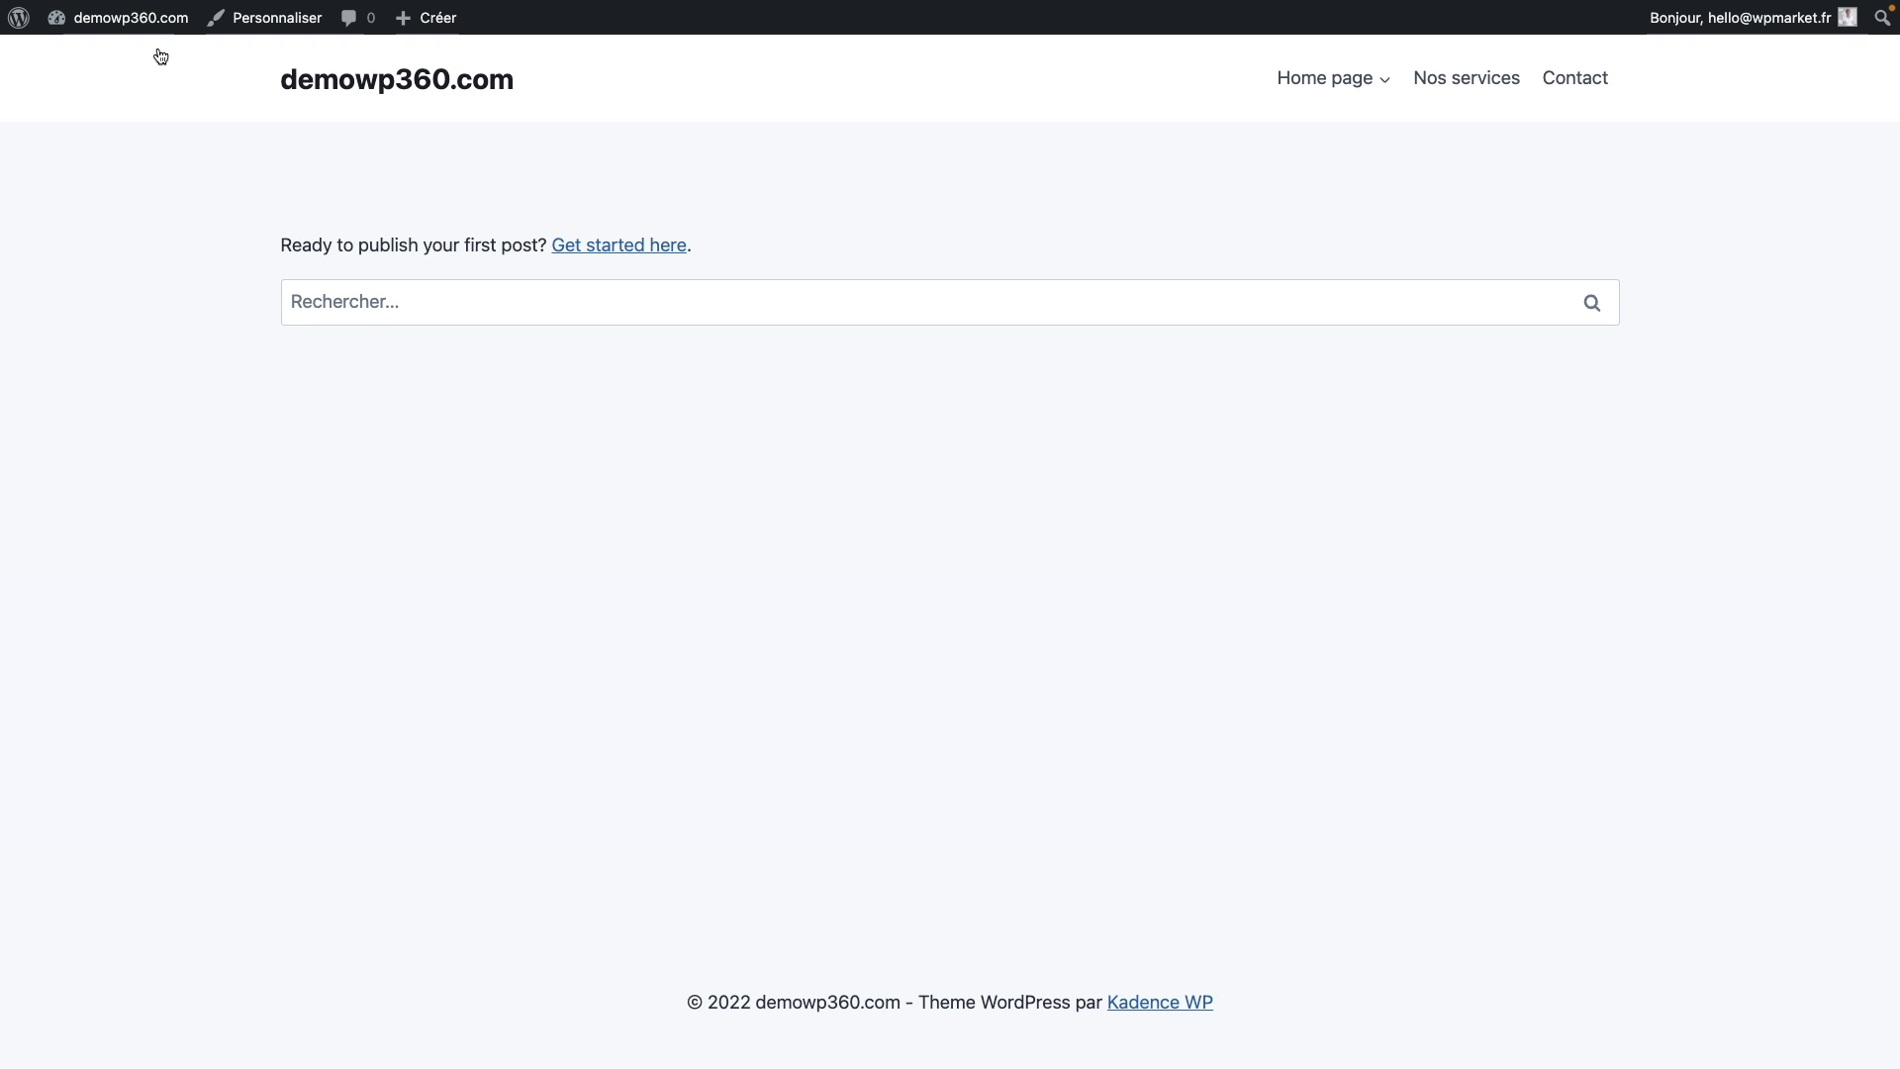
mouse_move(1369, 84)
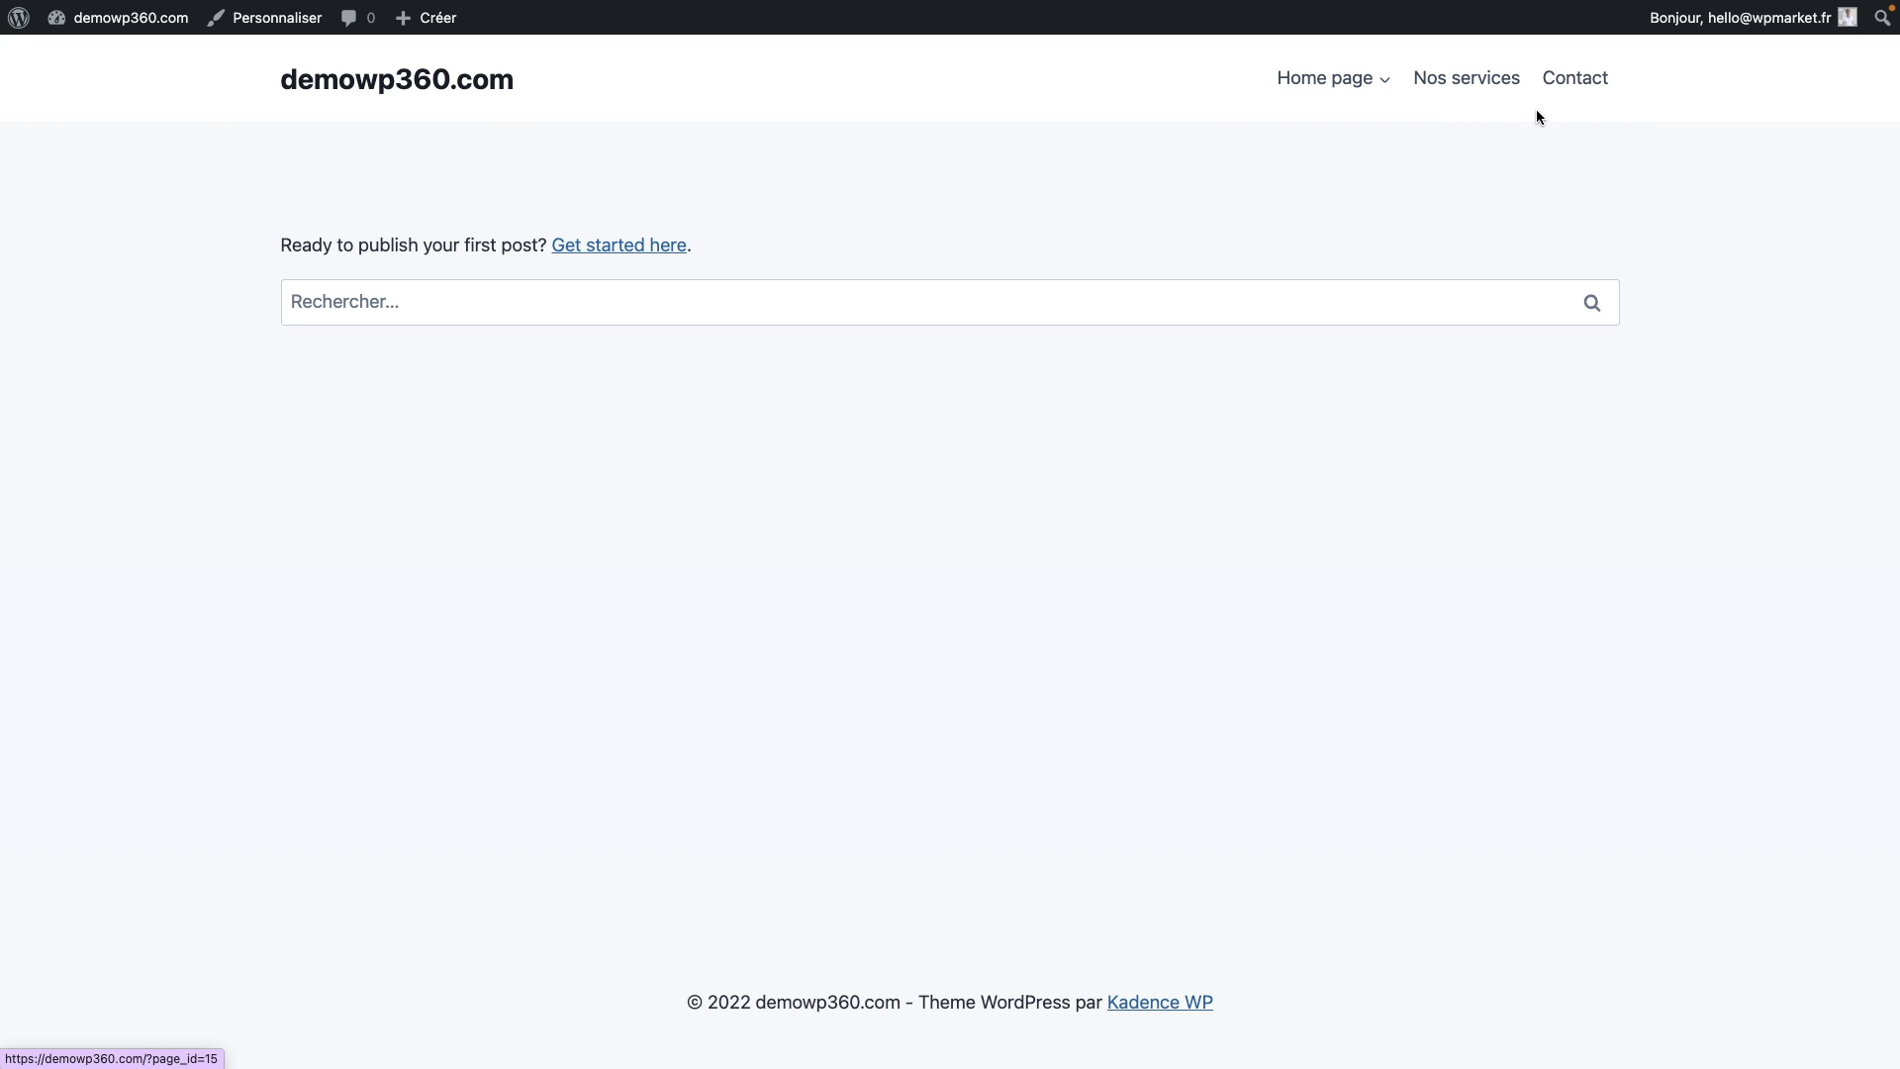
mouse_move(137, 22)
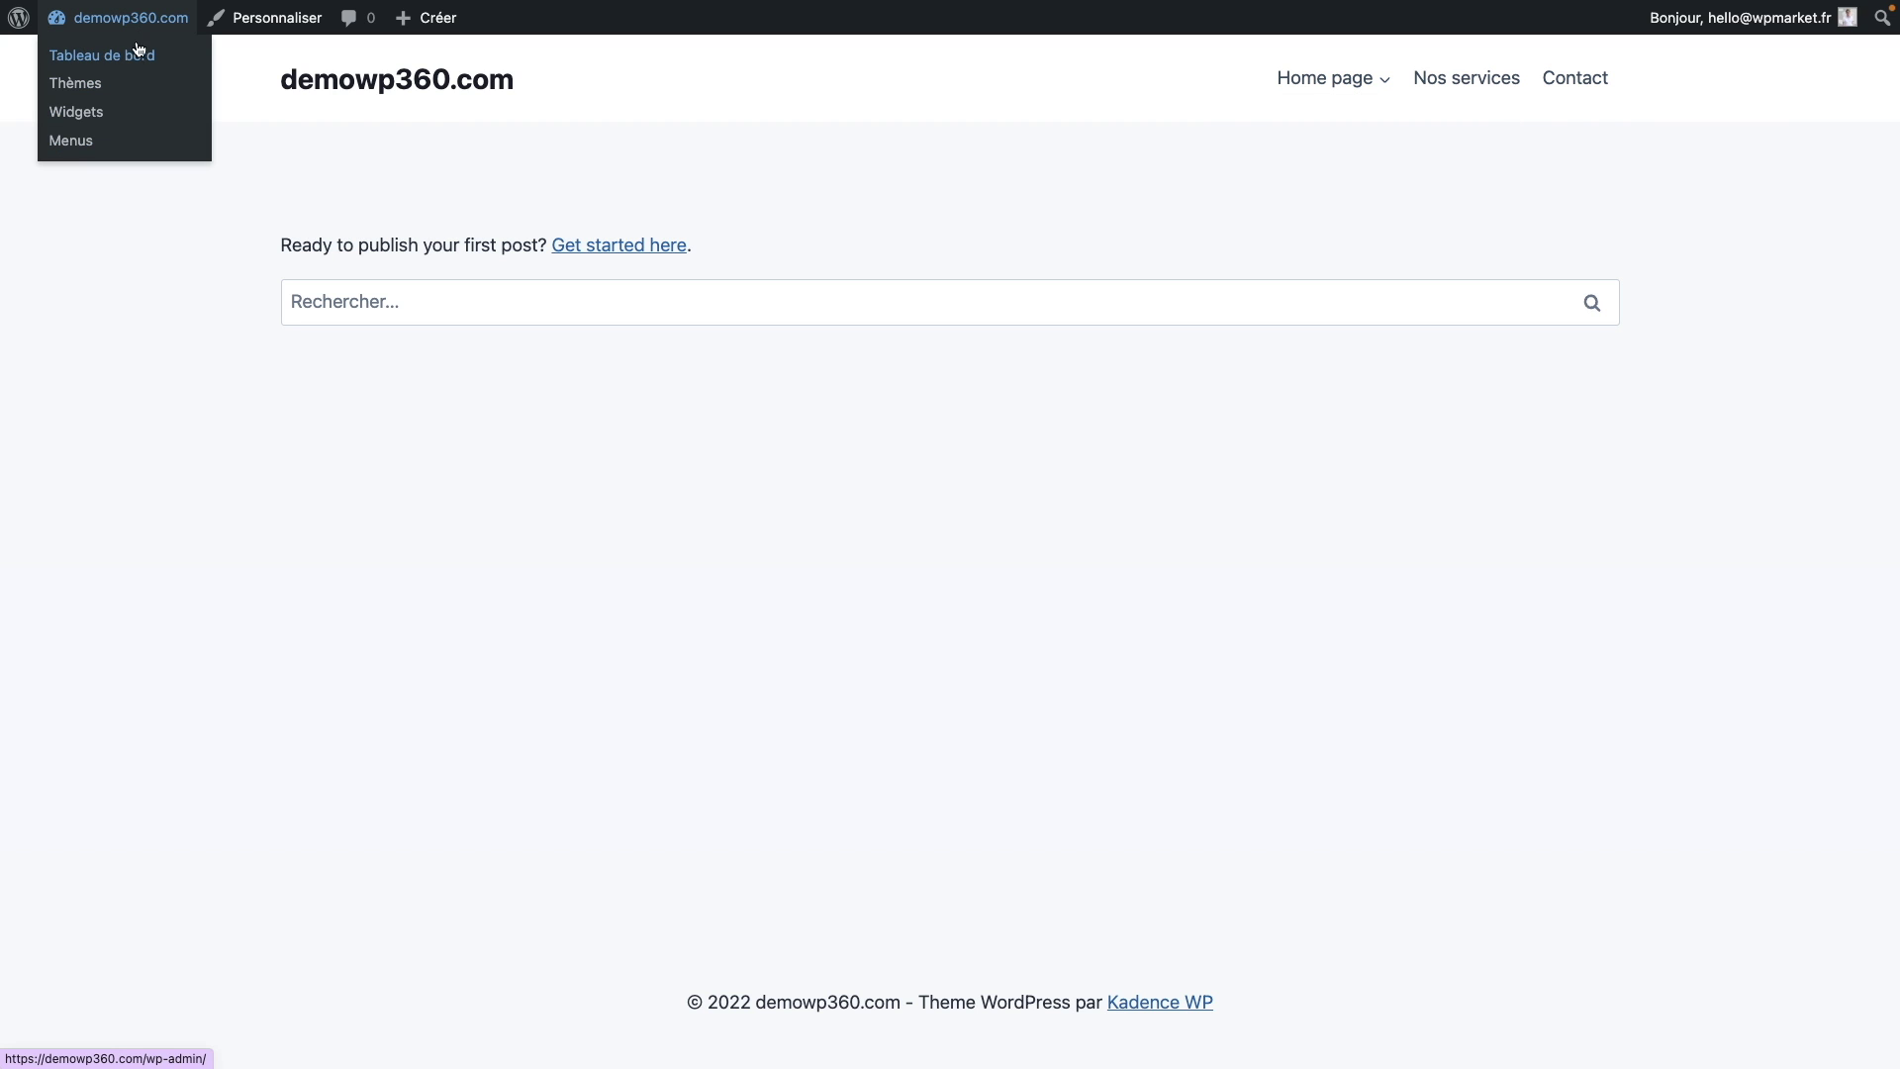
Step: Back in the Menus editor, move A propos out from under Home page to top level
click(95, 150)
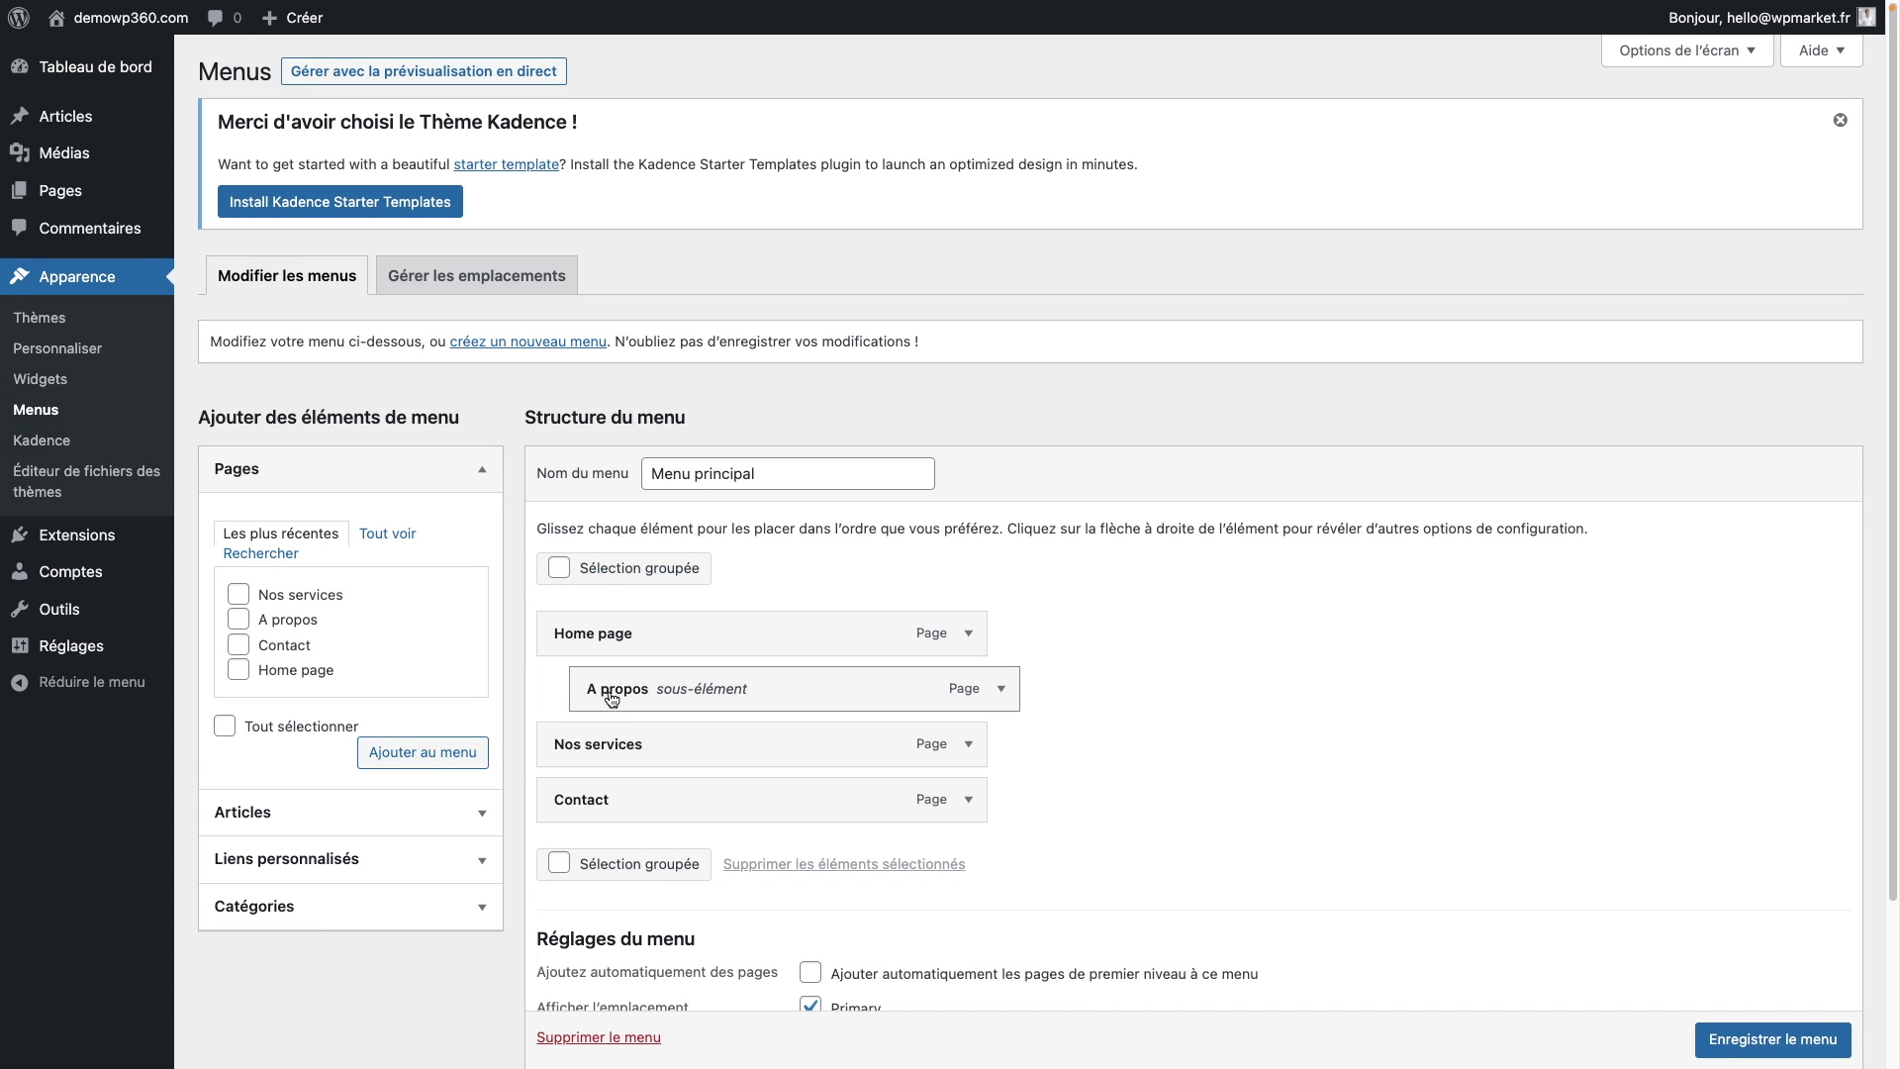
drag(805, 689, 794, 690)
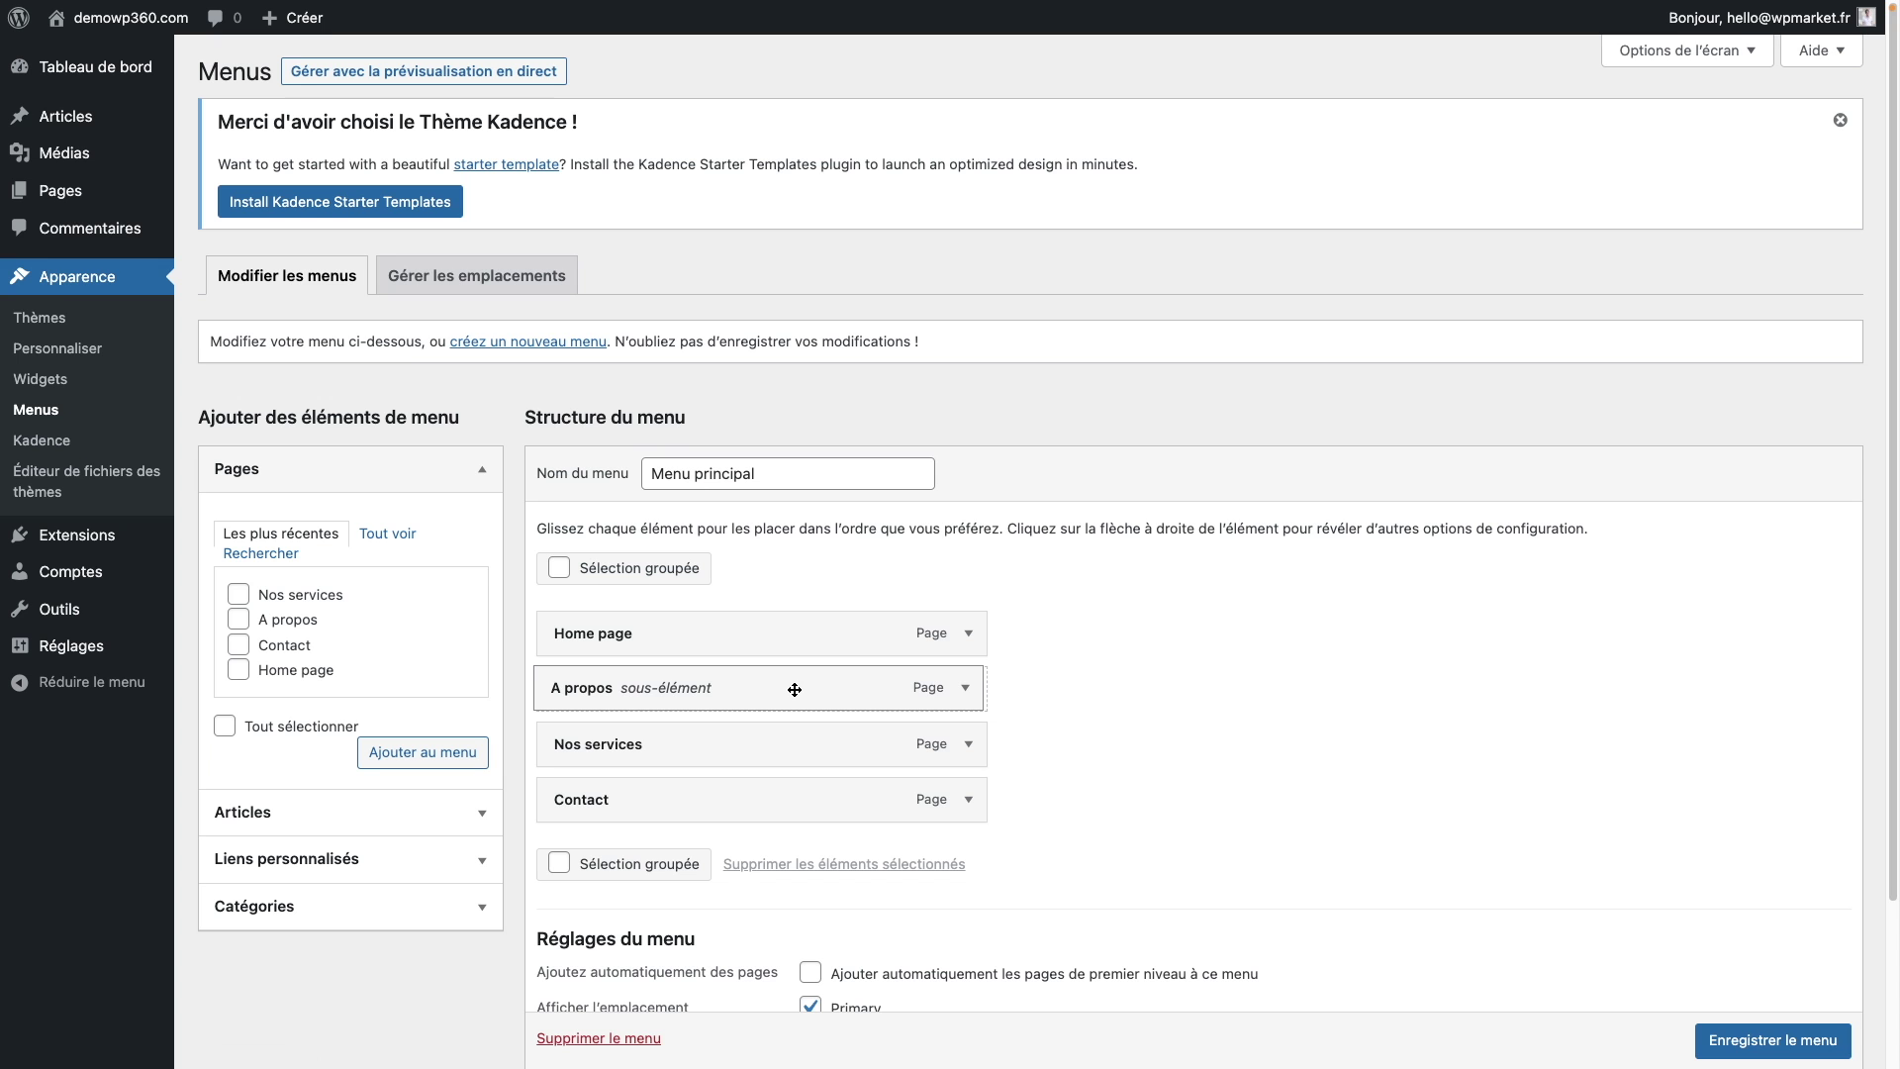
drag(795, 690, 794, 690)
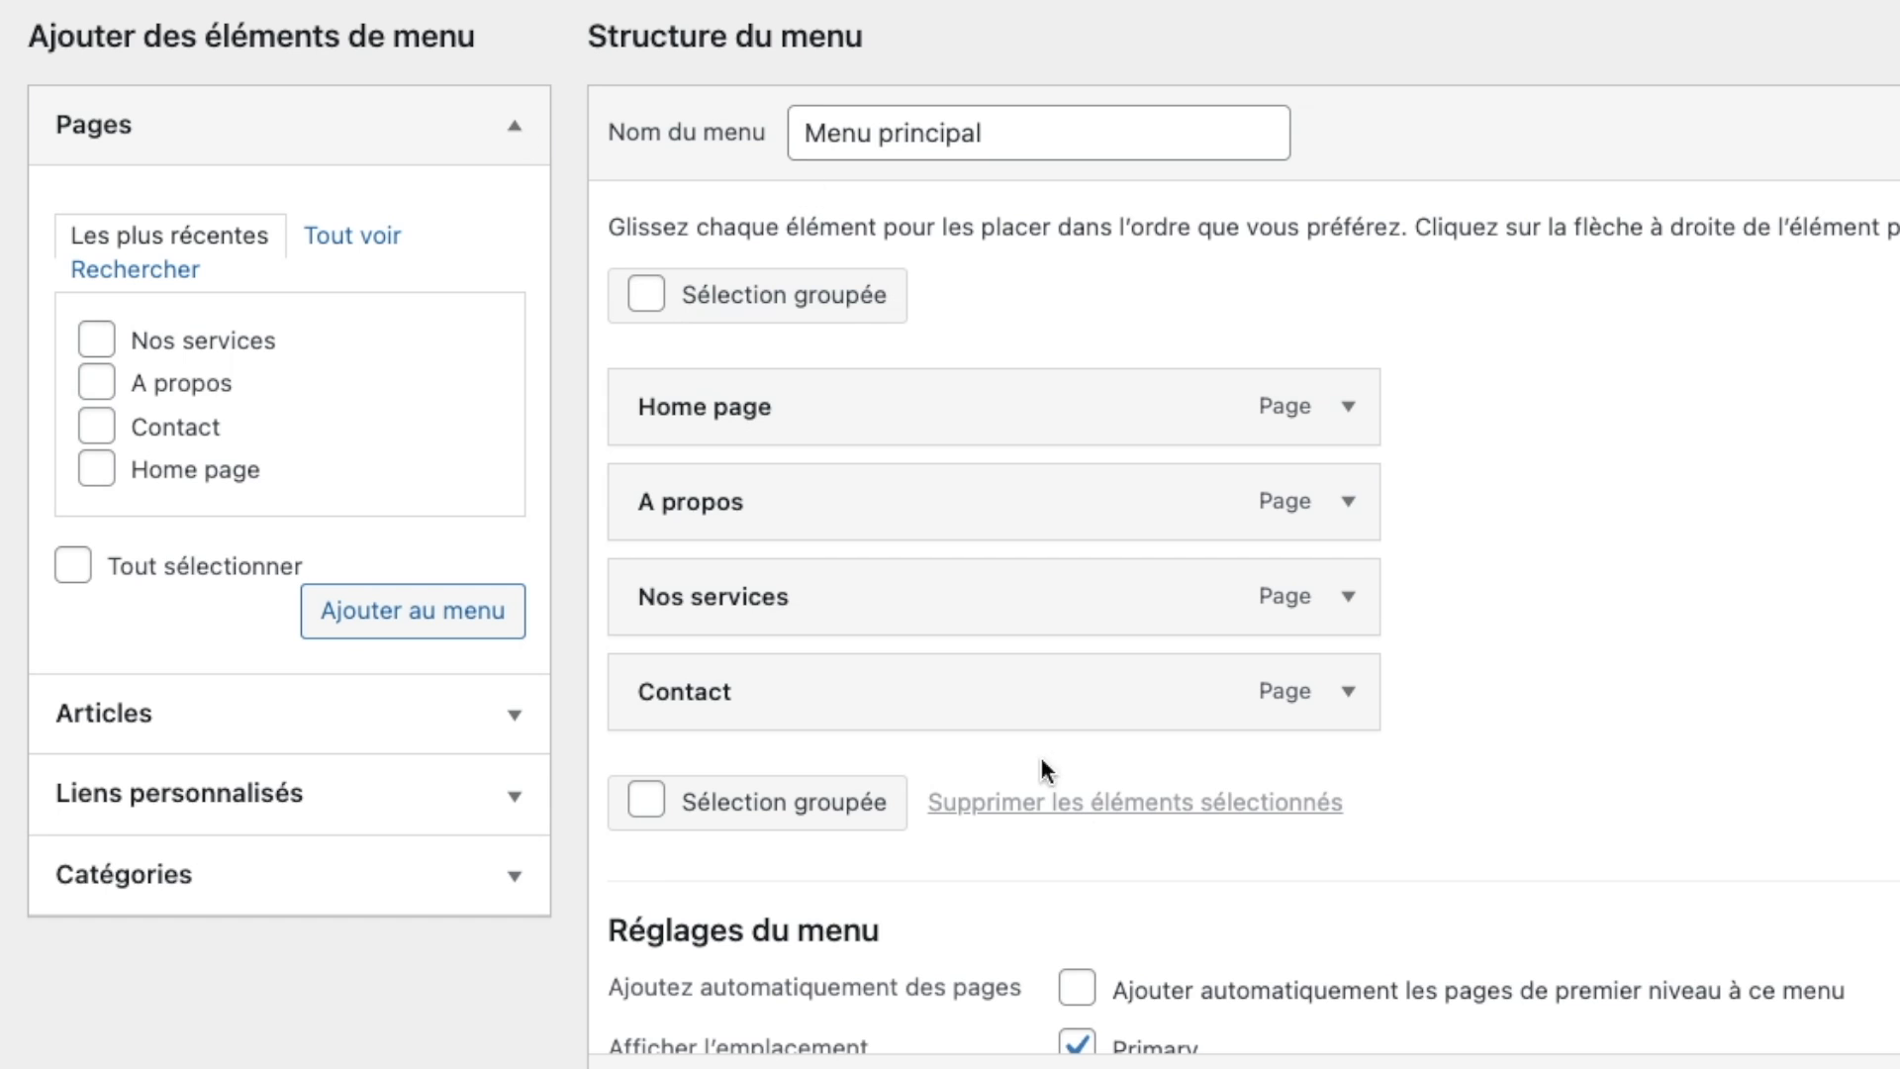
click(525, 122)
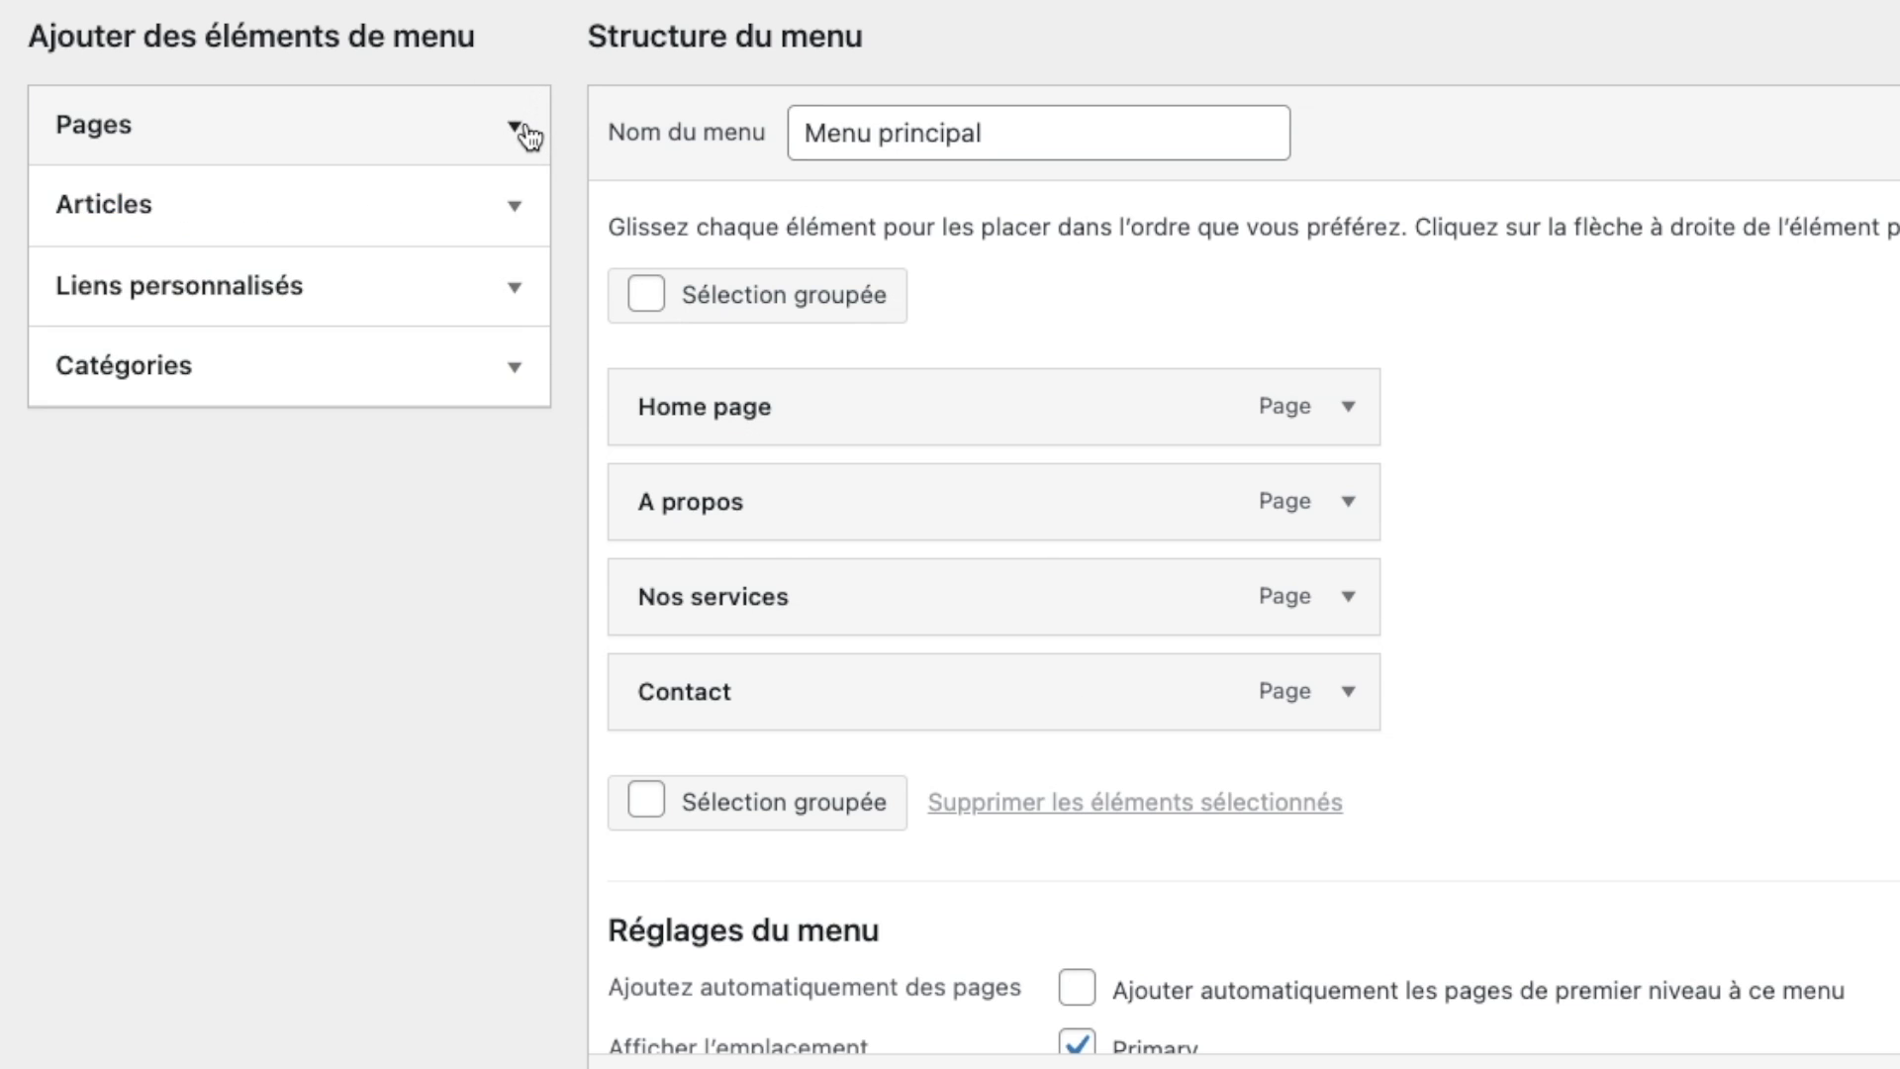
click(515, 293)
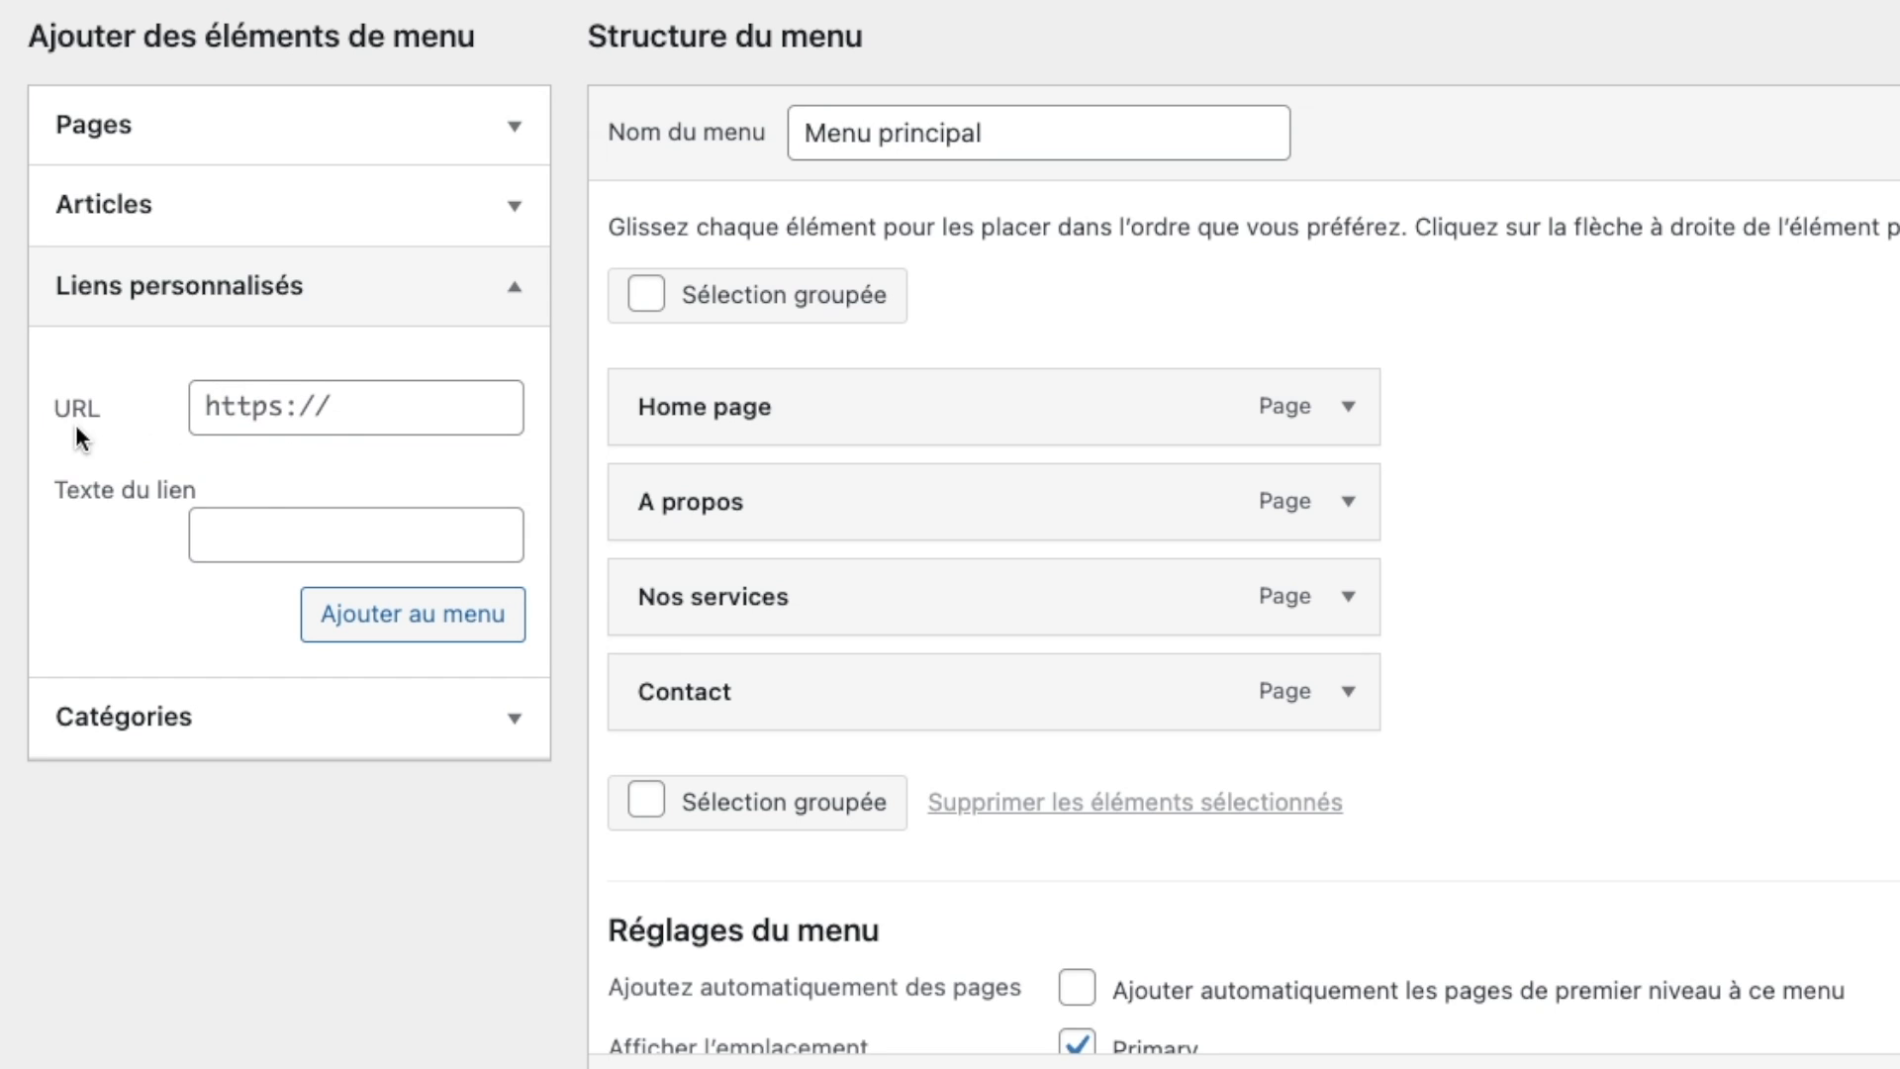
click(268, 537)
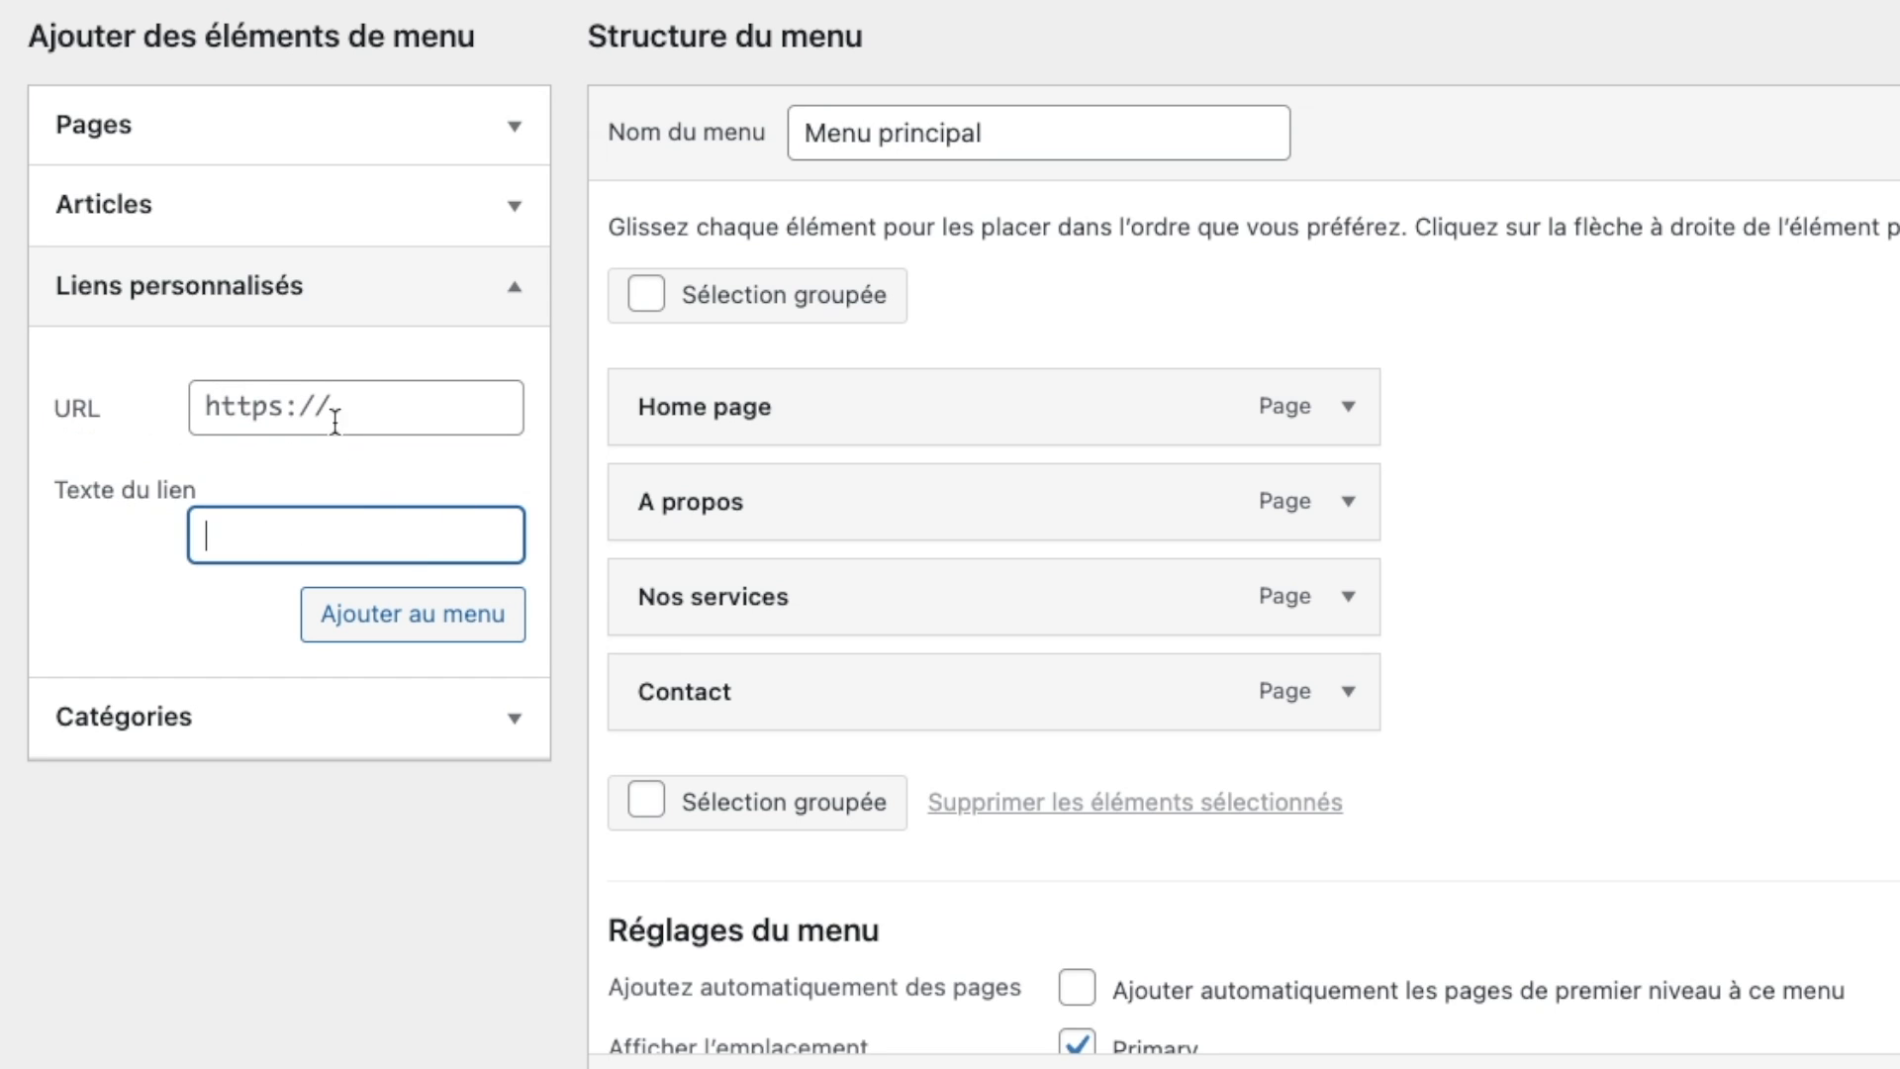
click(310, 394)
key(ctrl+a)
text(#)
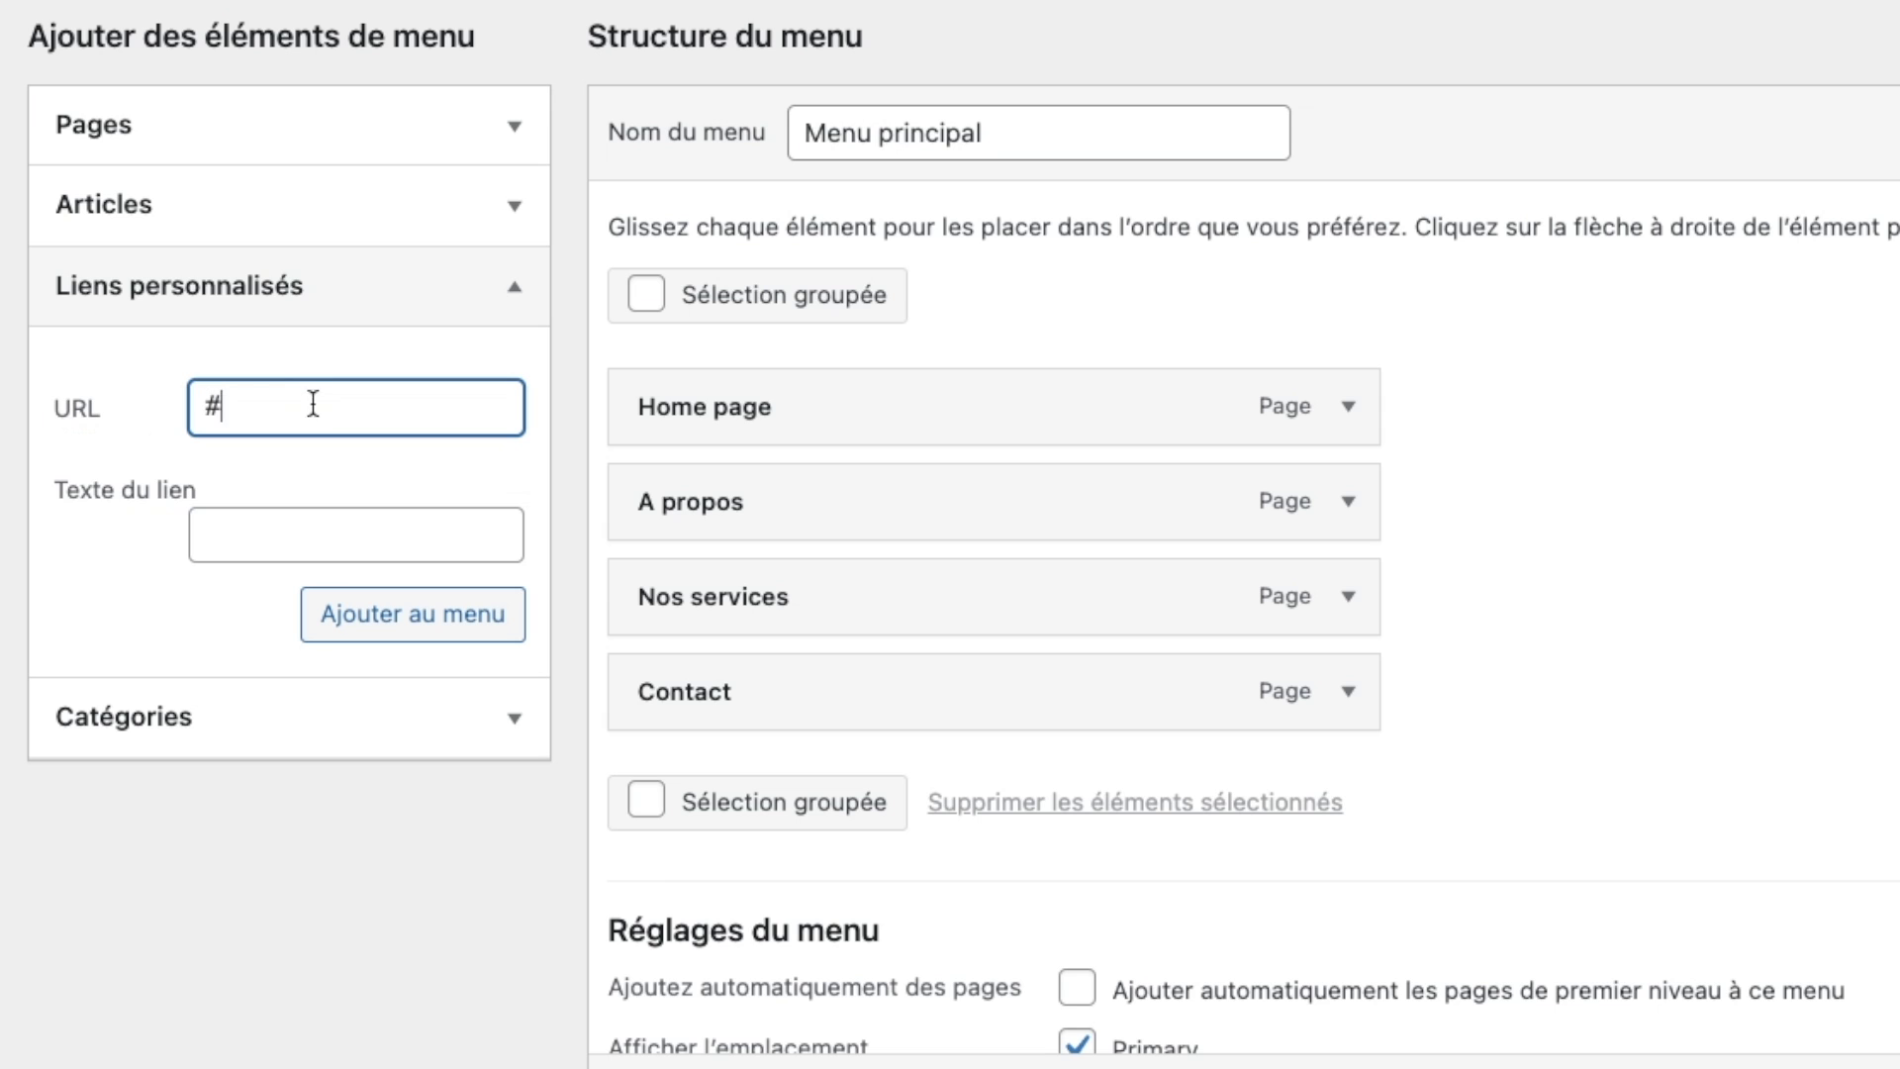
click(323, 515)
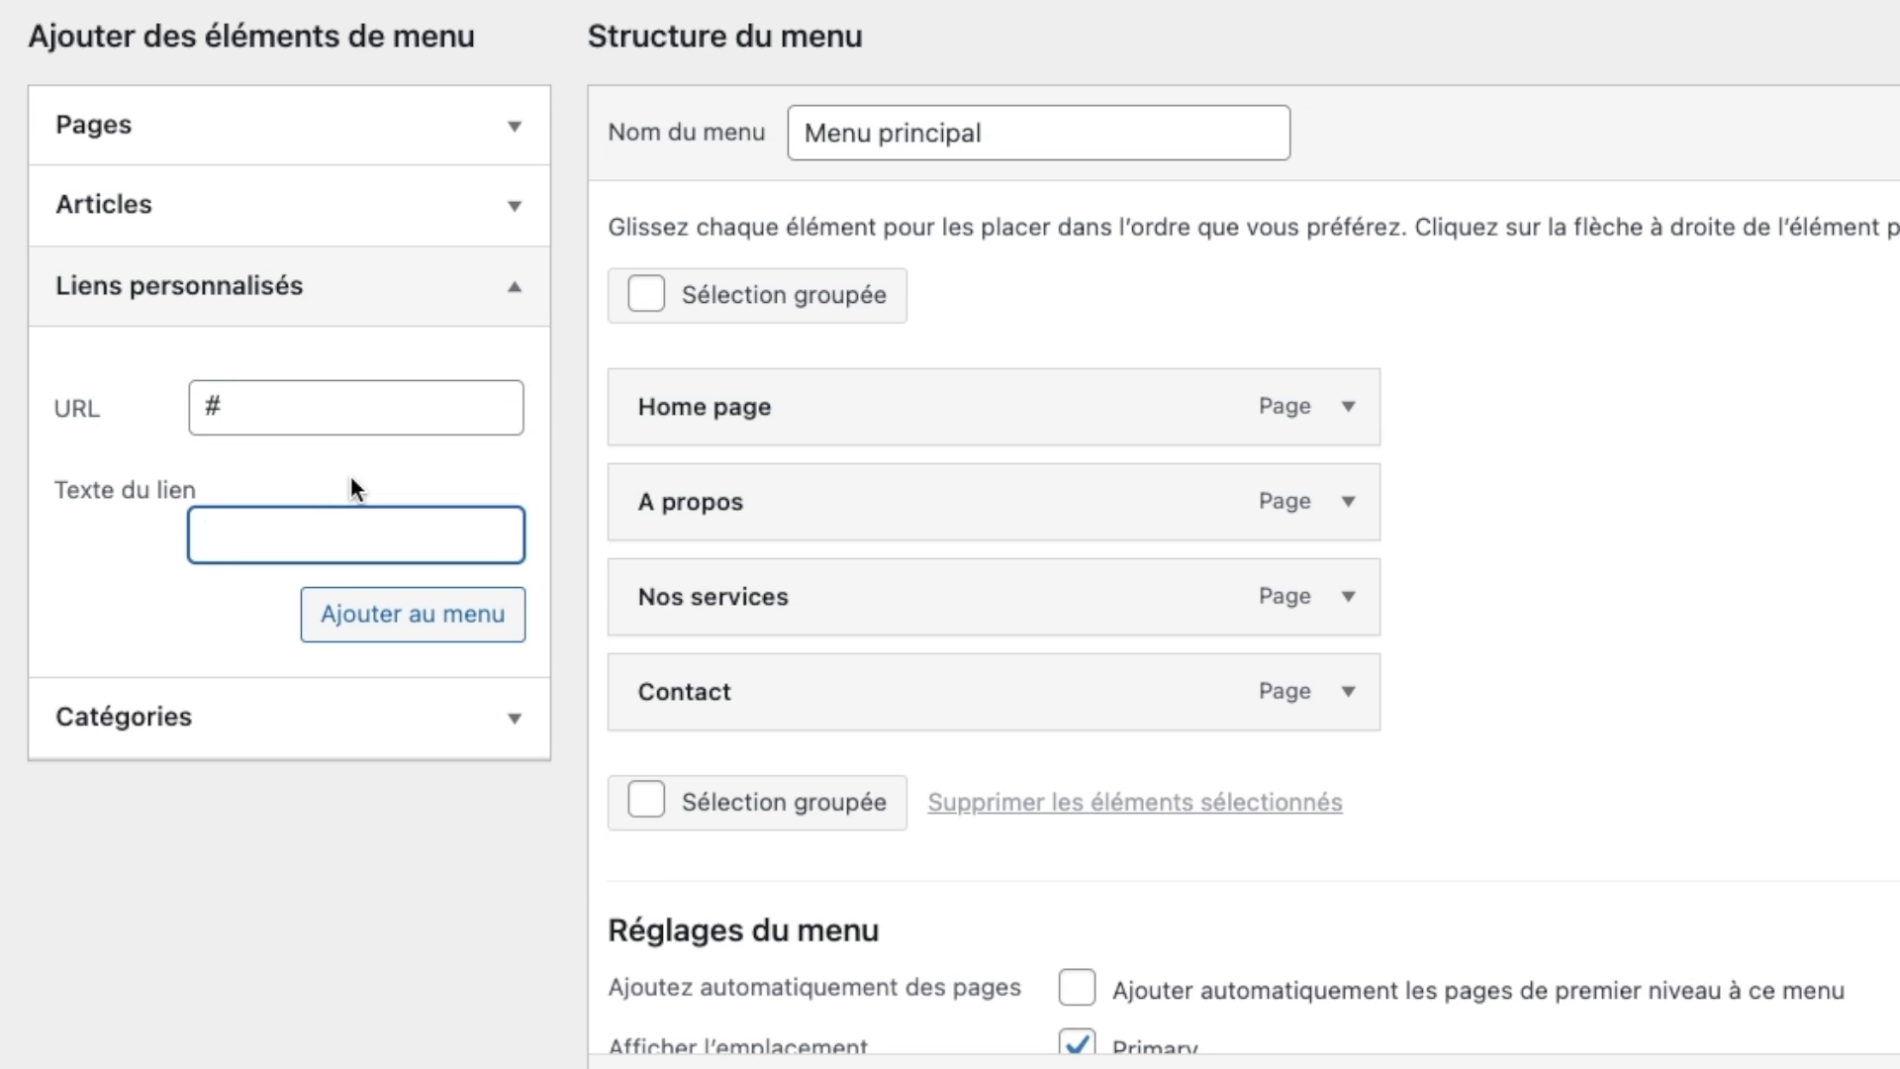
text(Youtube)
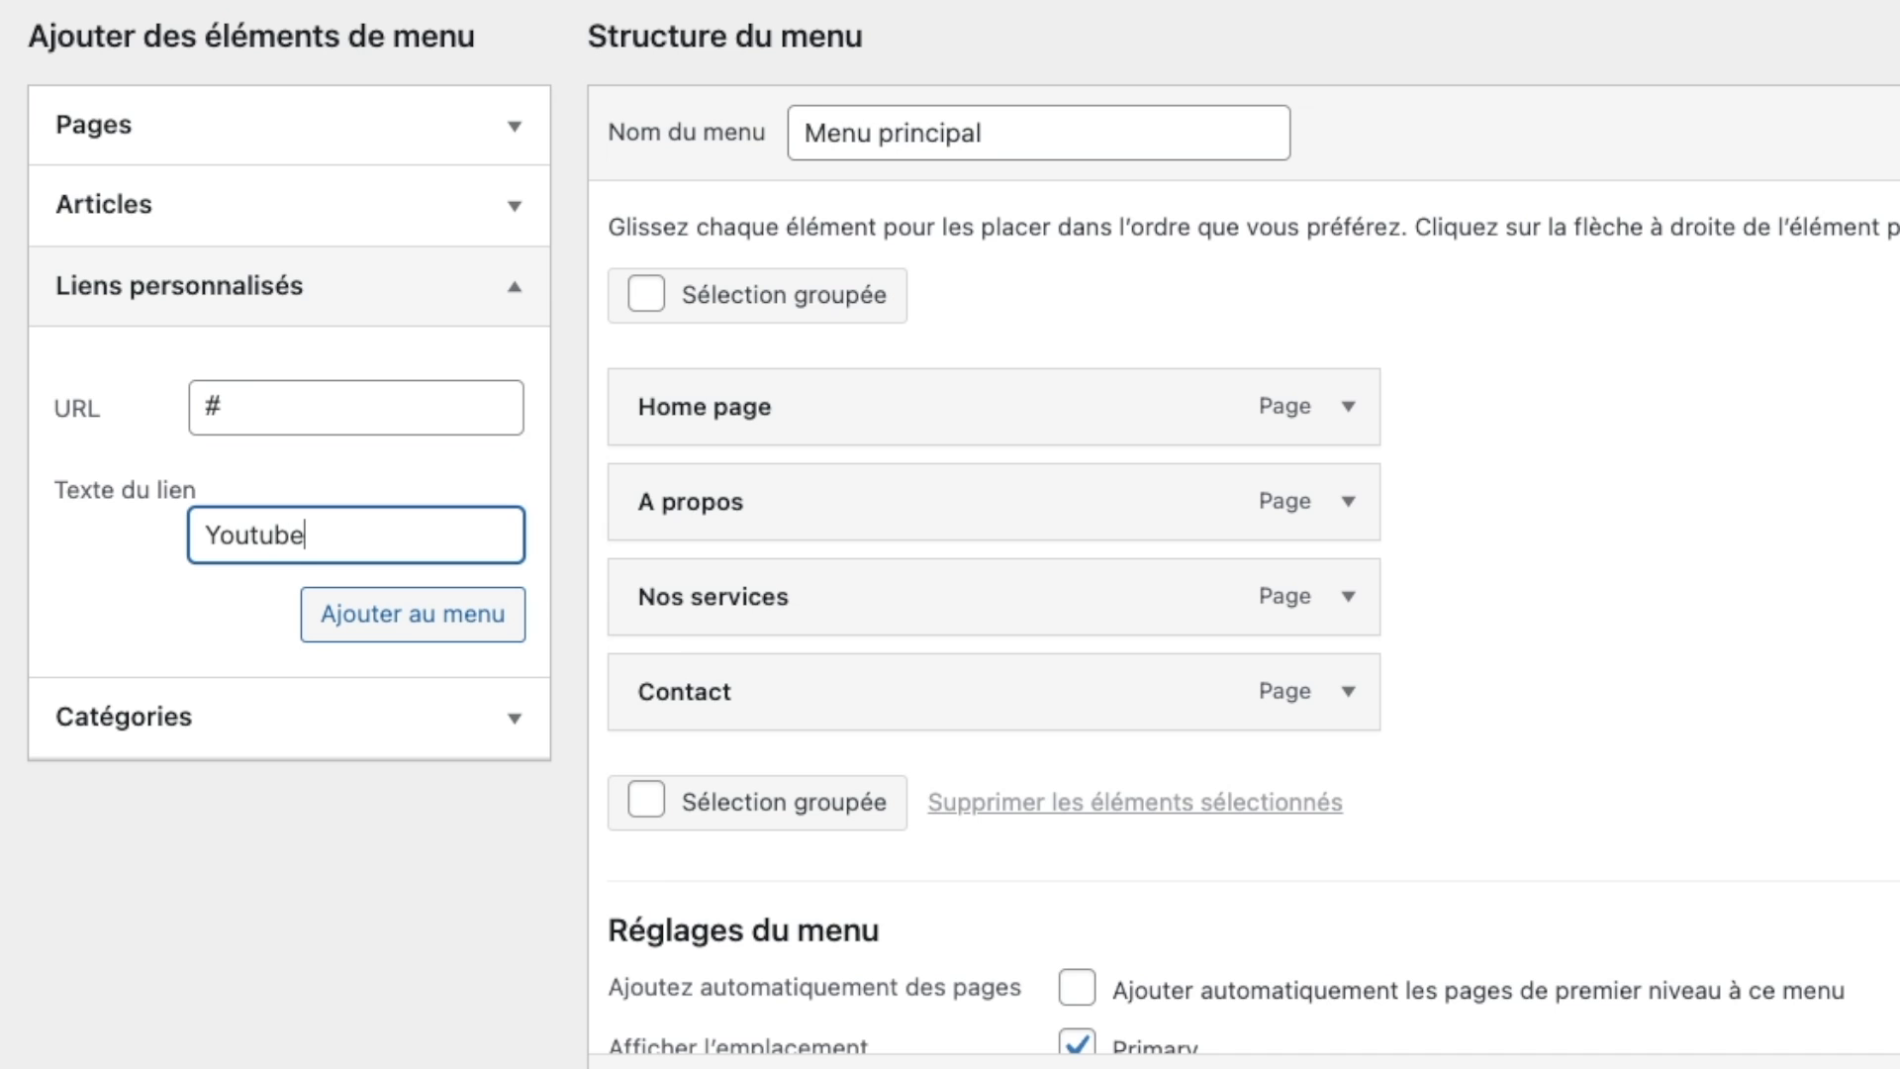
click(450, 624)
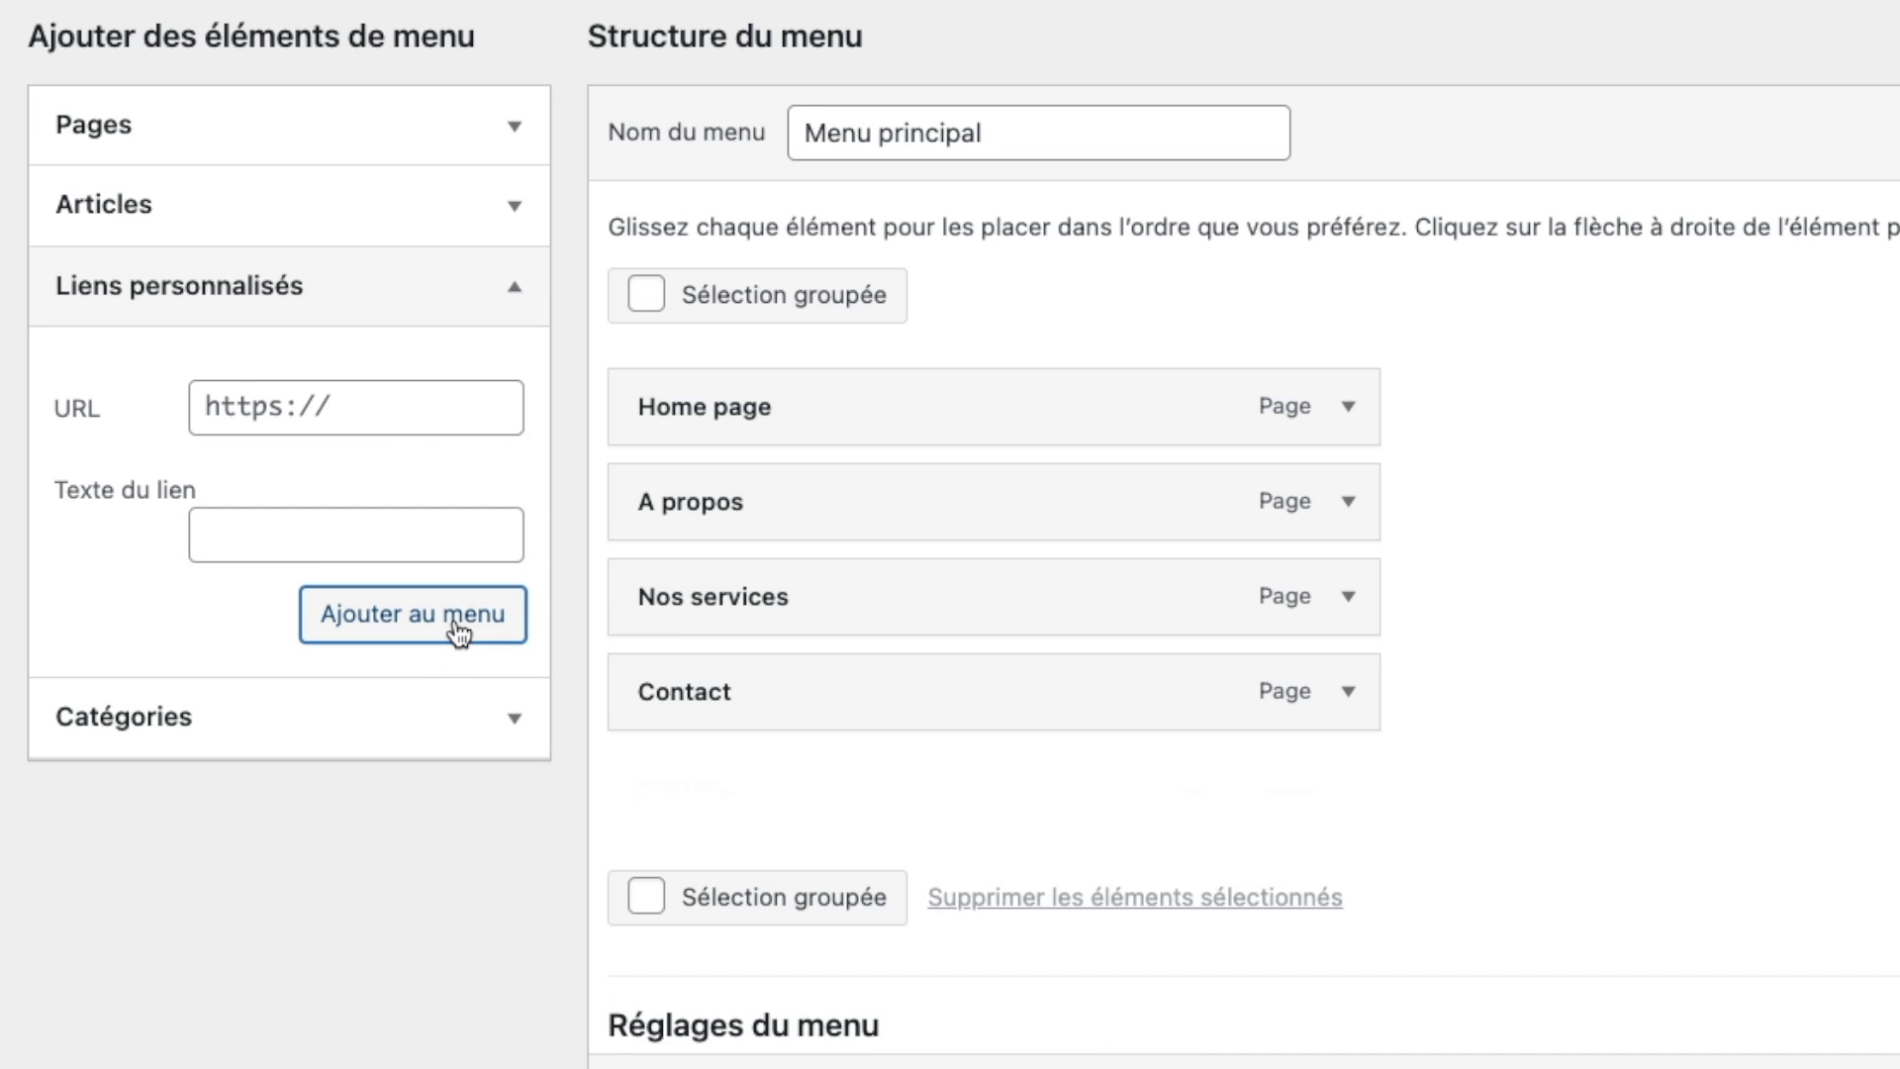
click(325, 717)
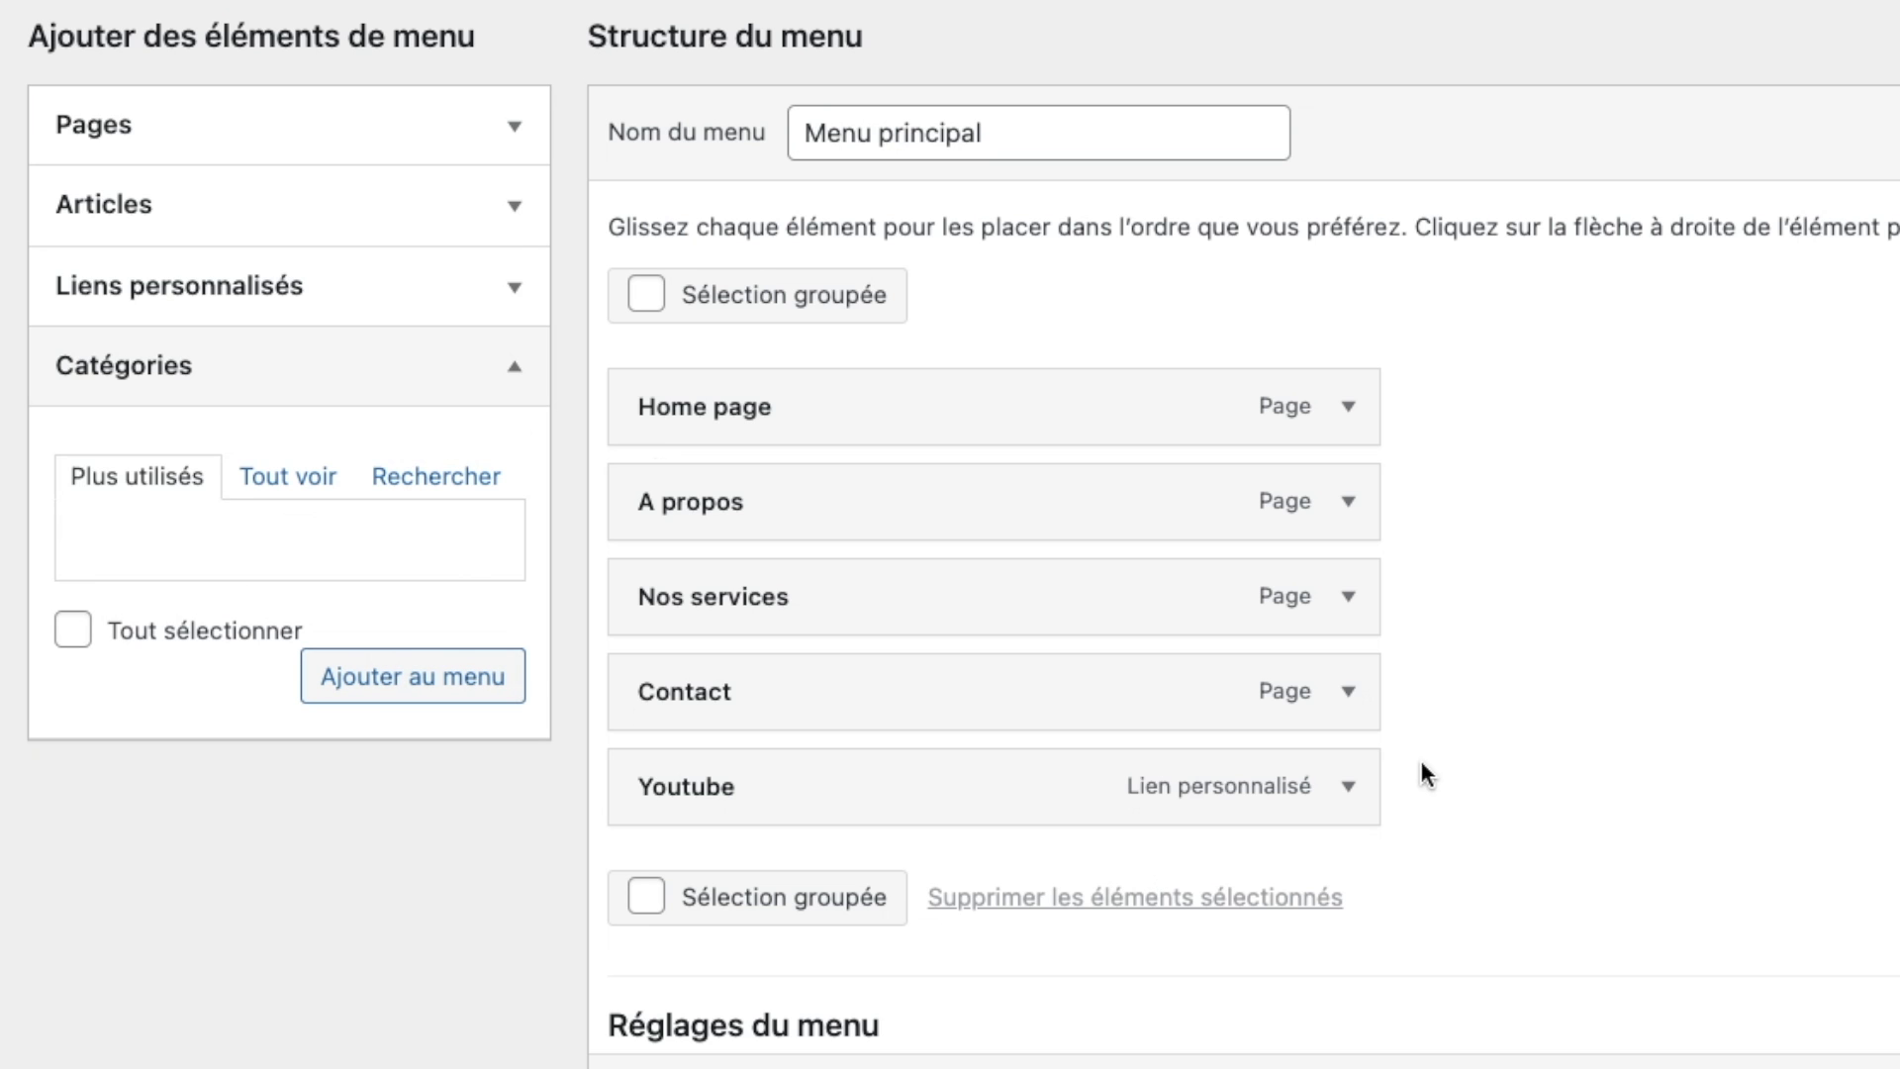
click(1349, 788)
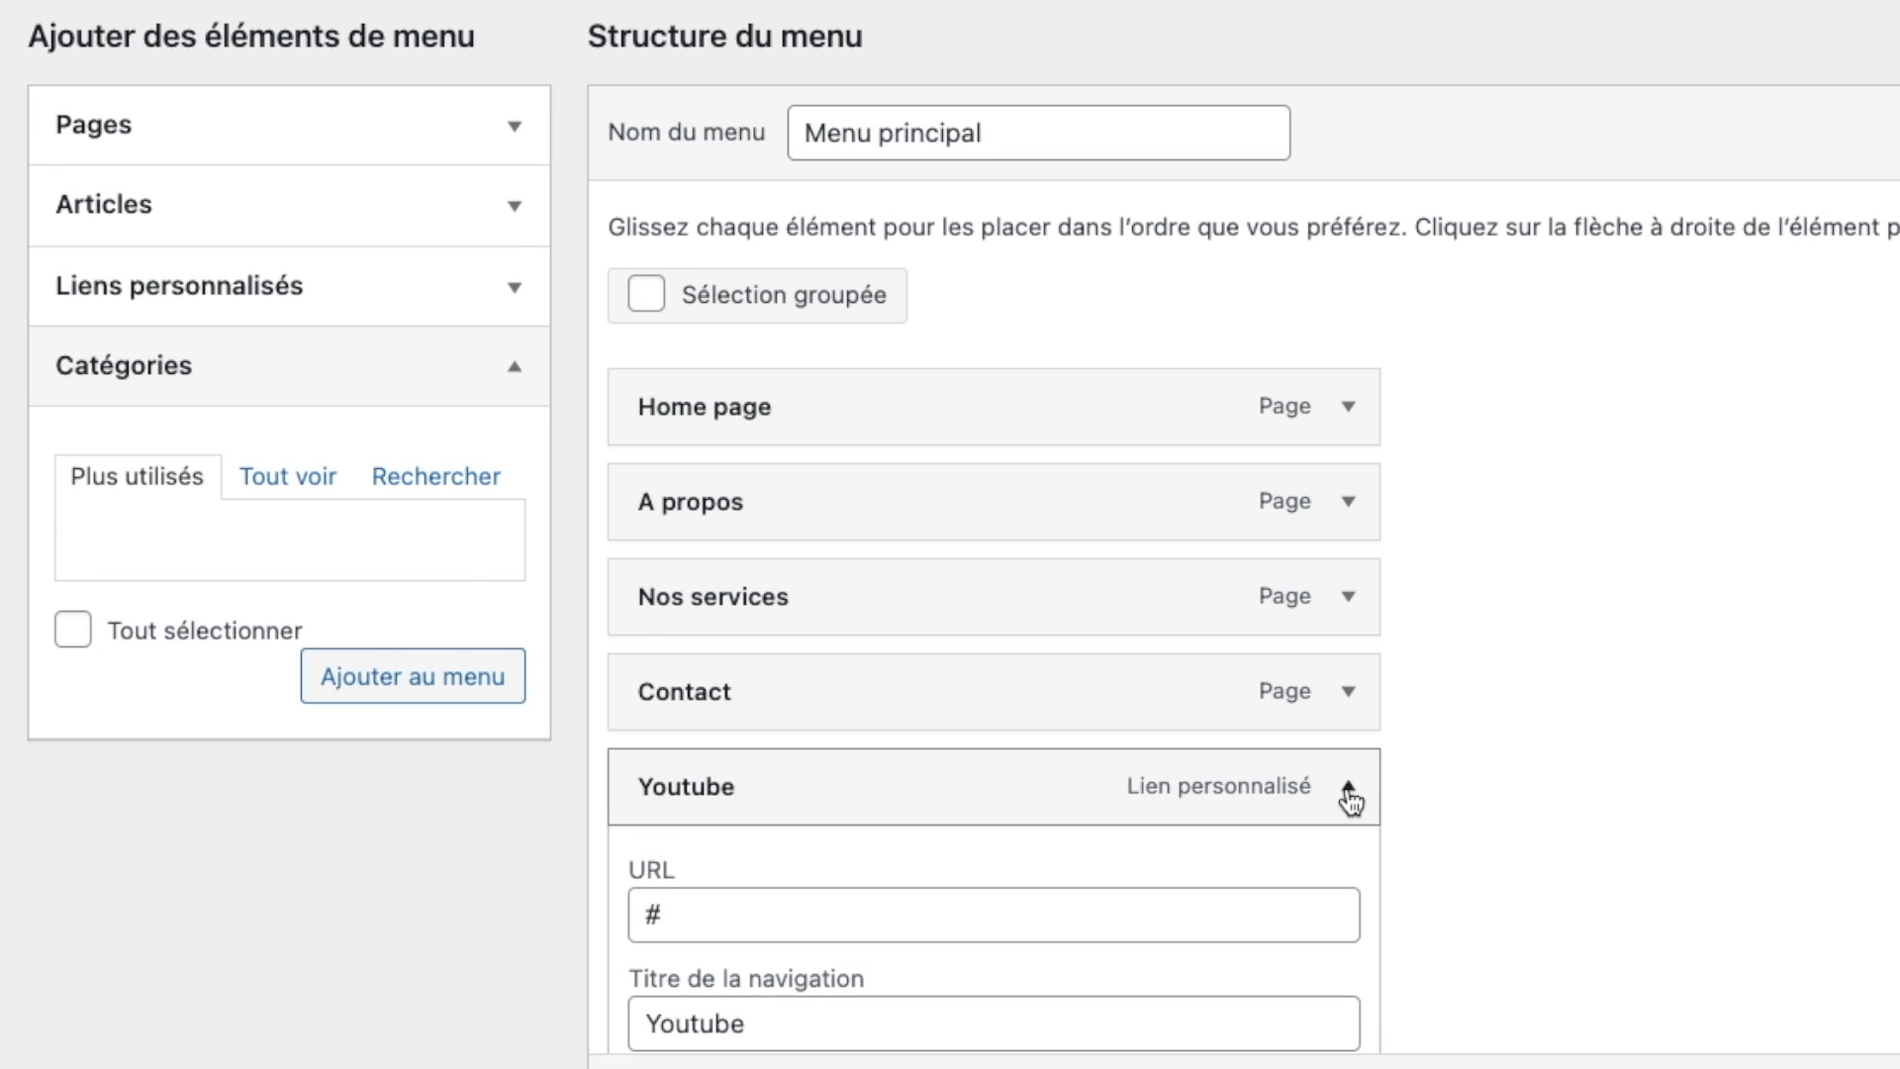
scroll(1172, 871, down, 2)
scroll(968, 930, down, 5)
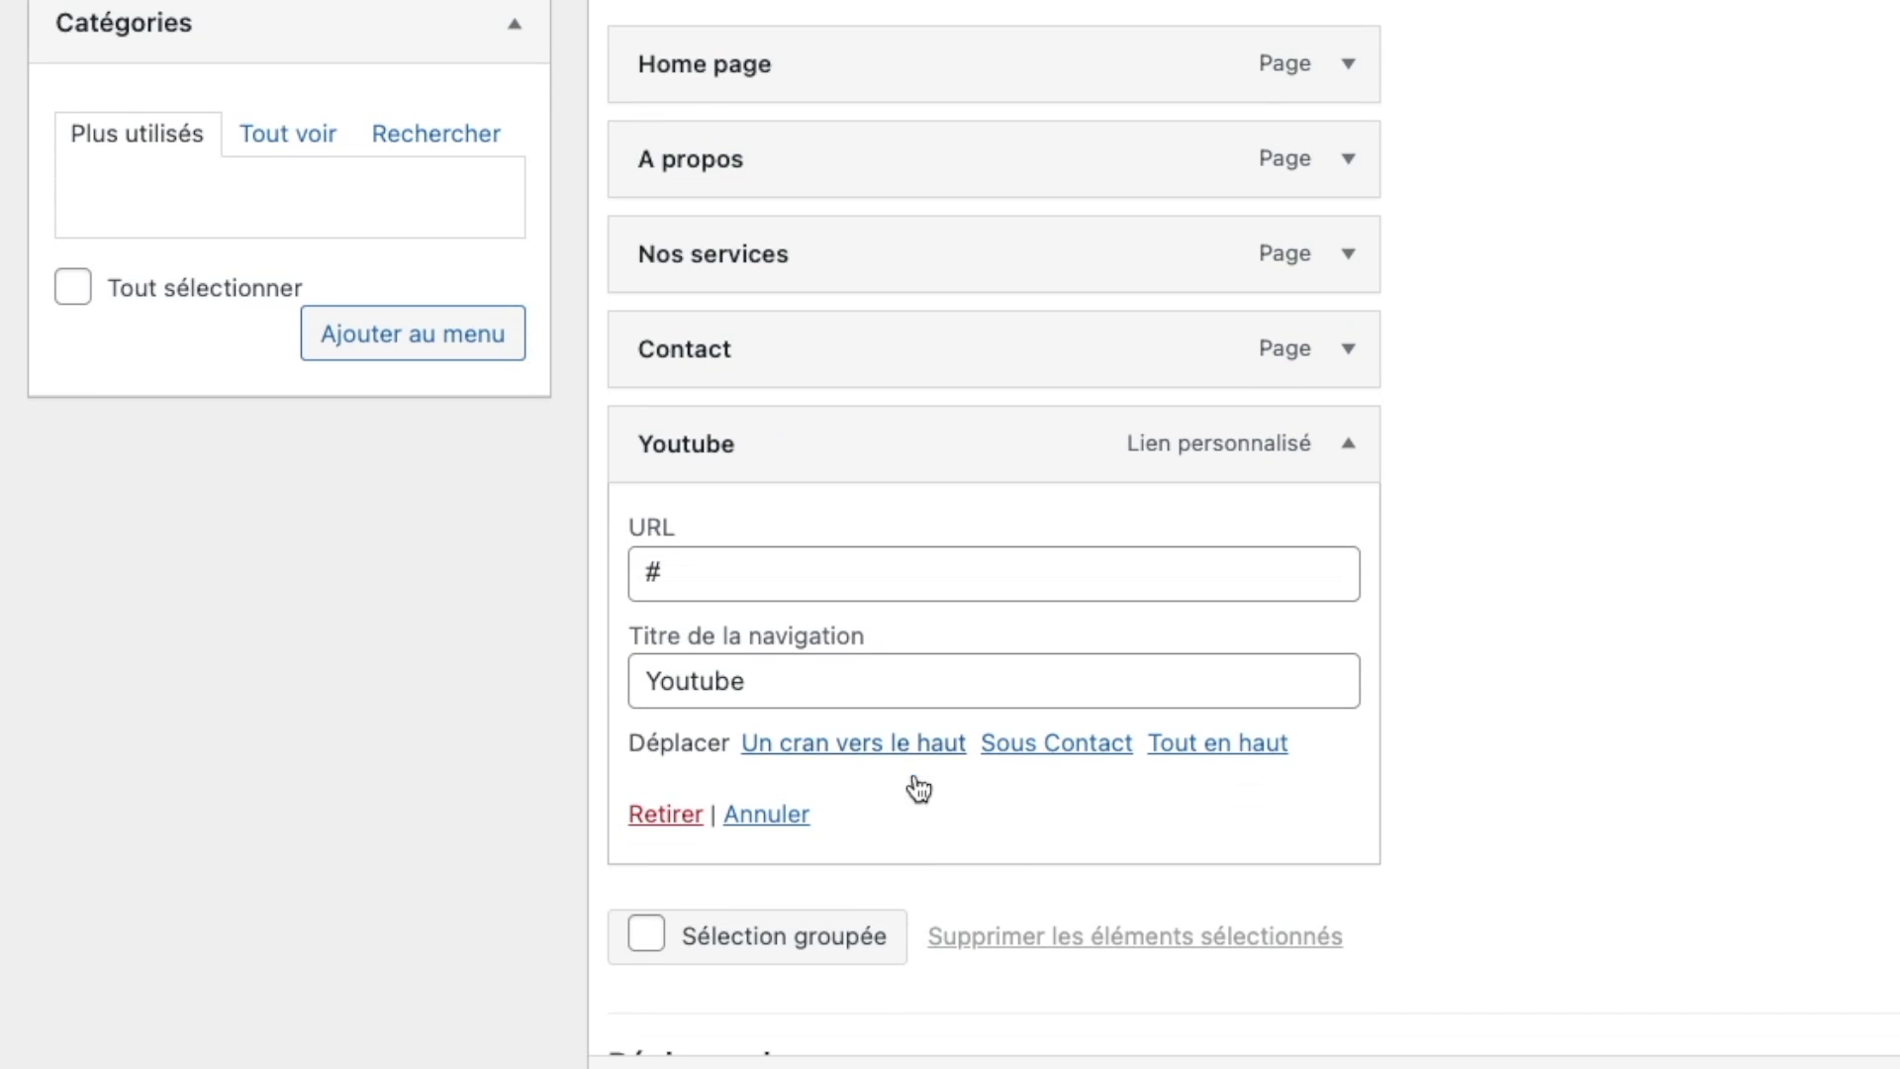
click(655, 824)
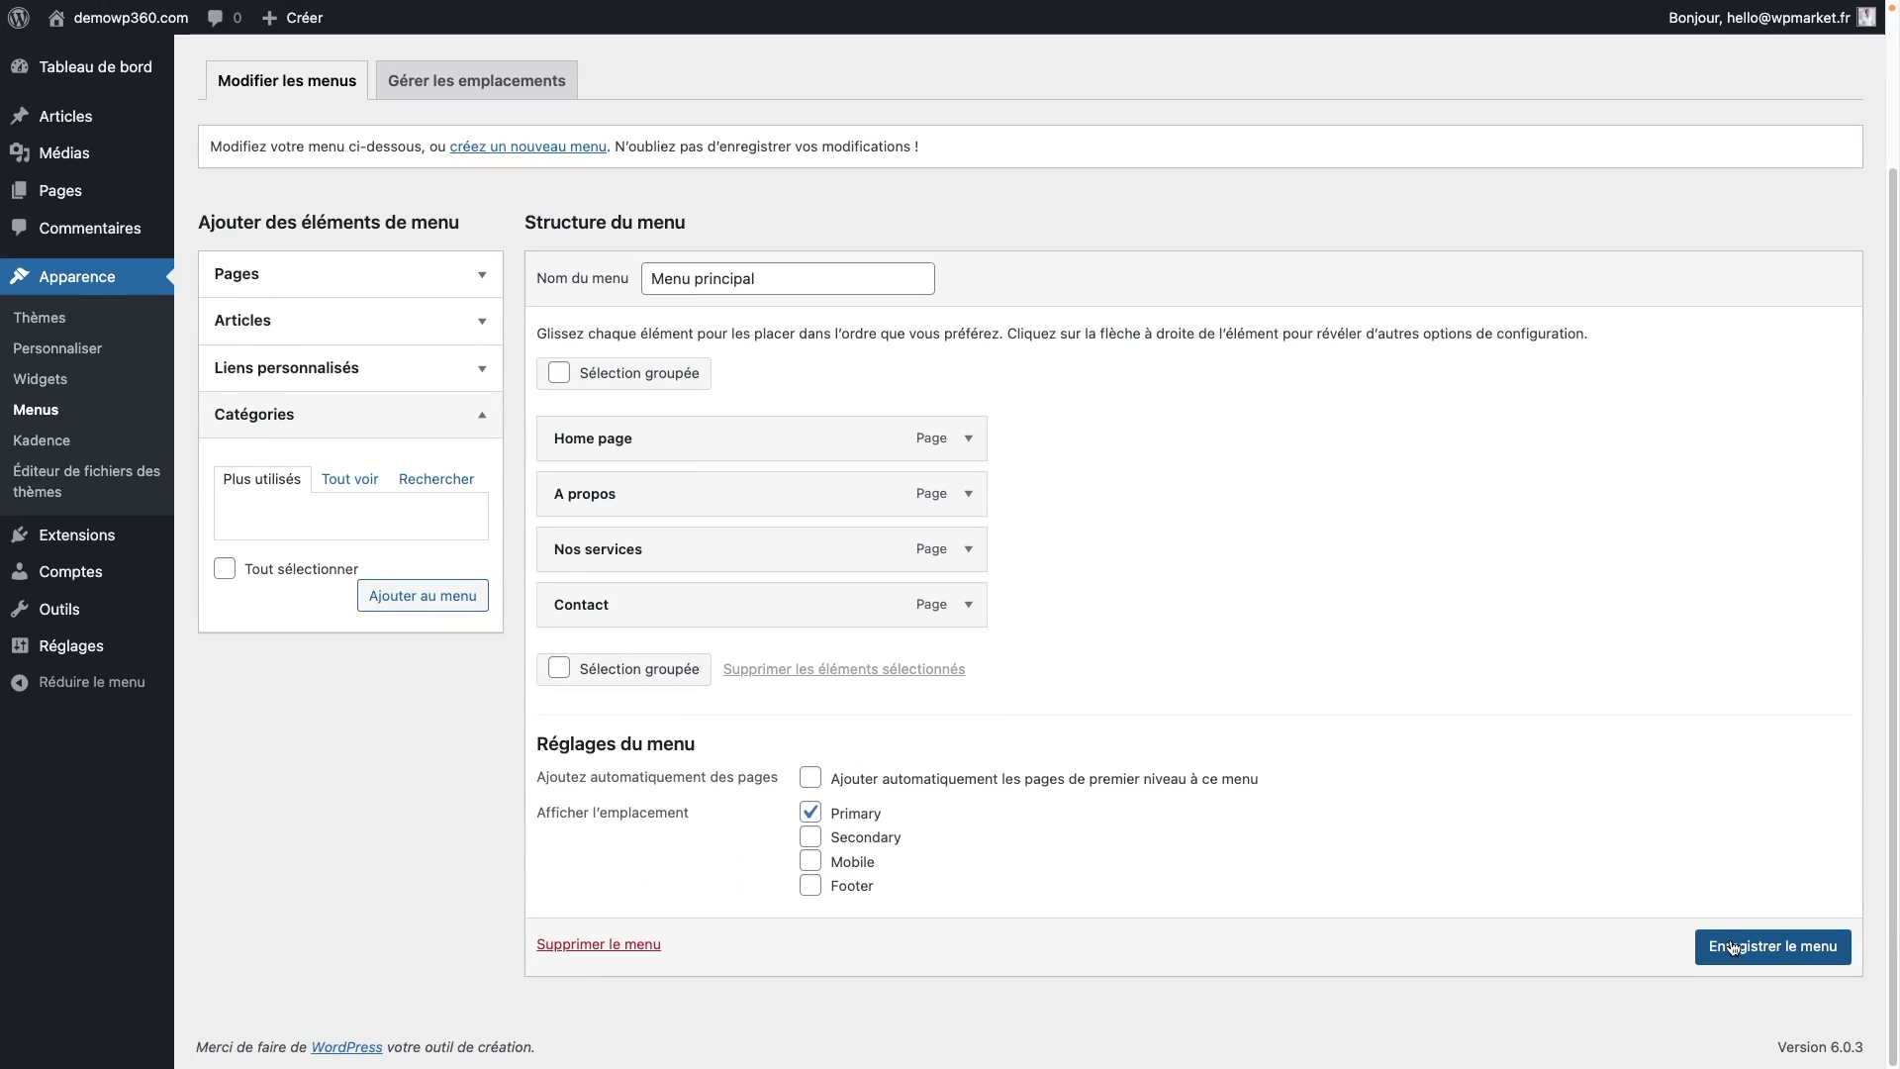
Step: Save Menu principal and open Toutes les pages
click(1732, 948)
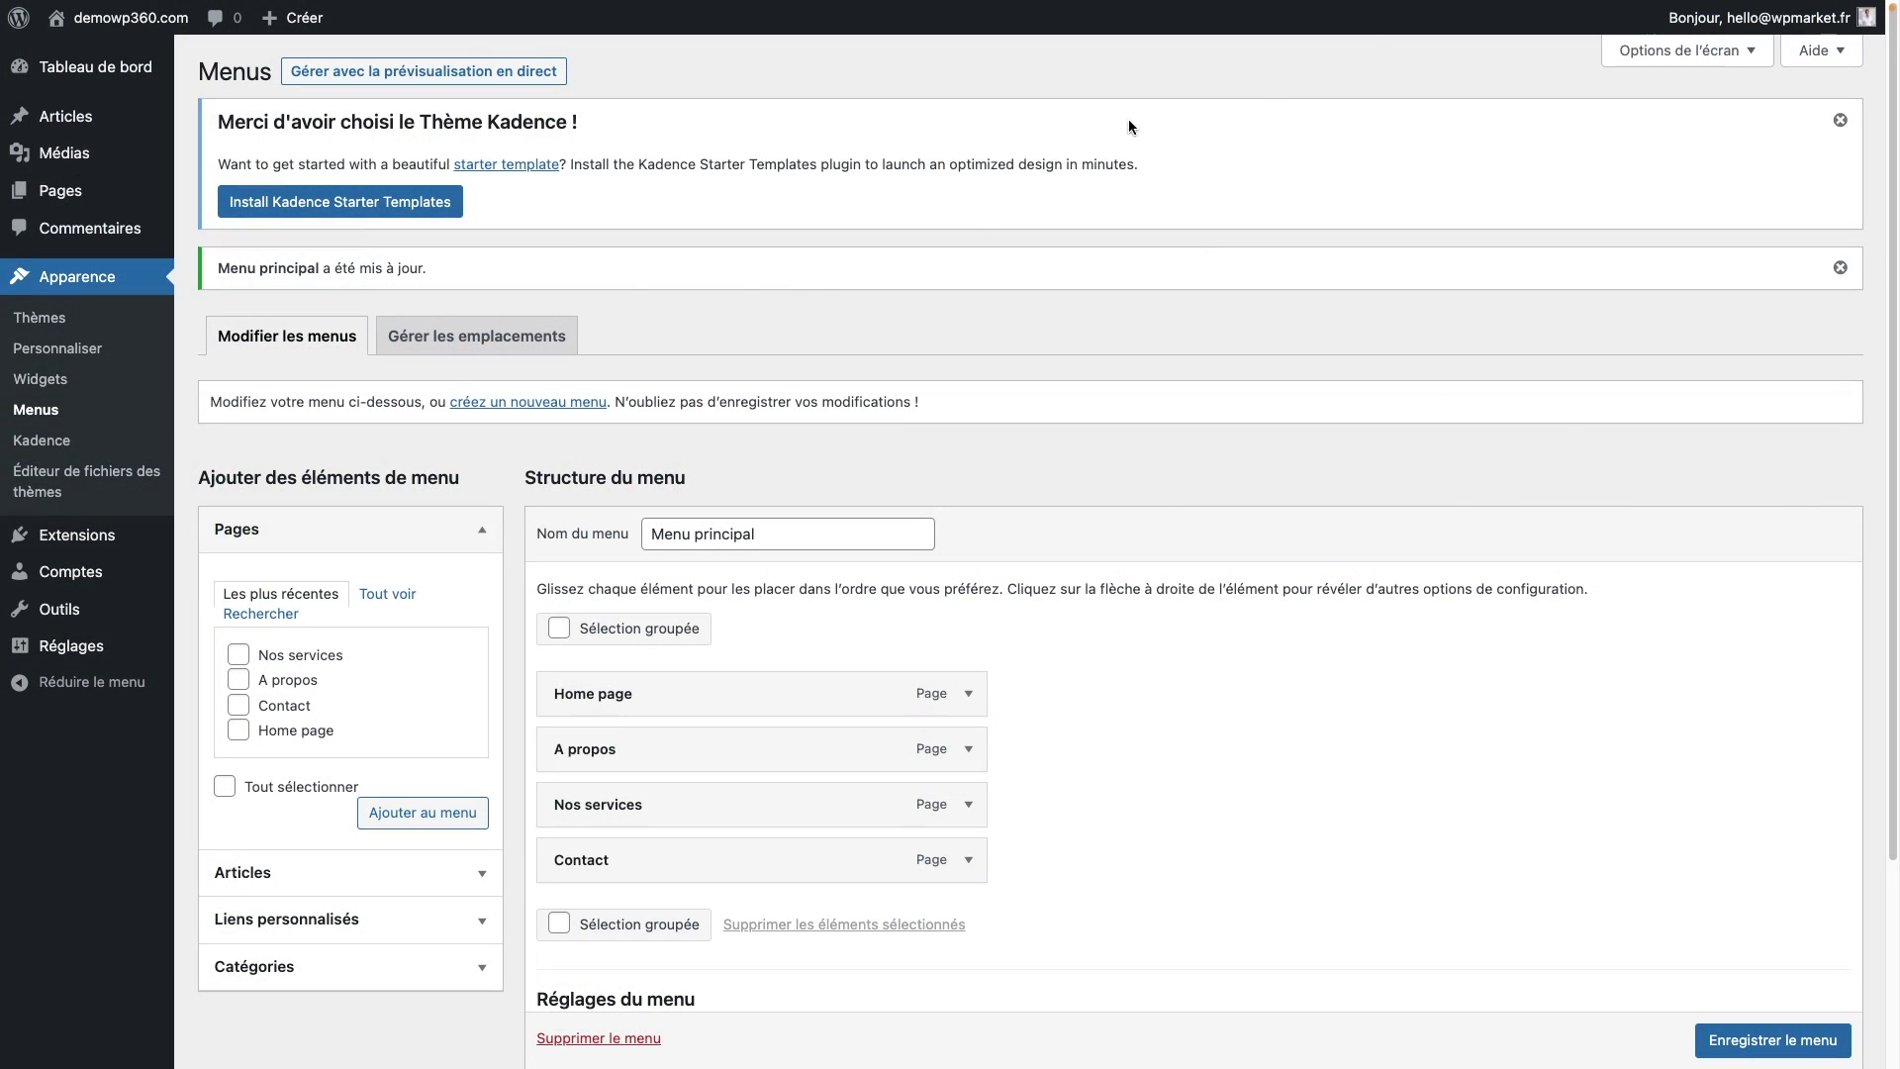
mouse_move(99, 209)
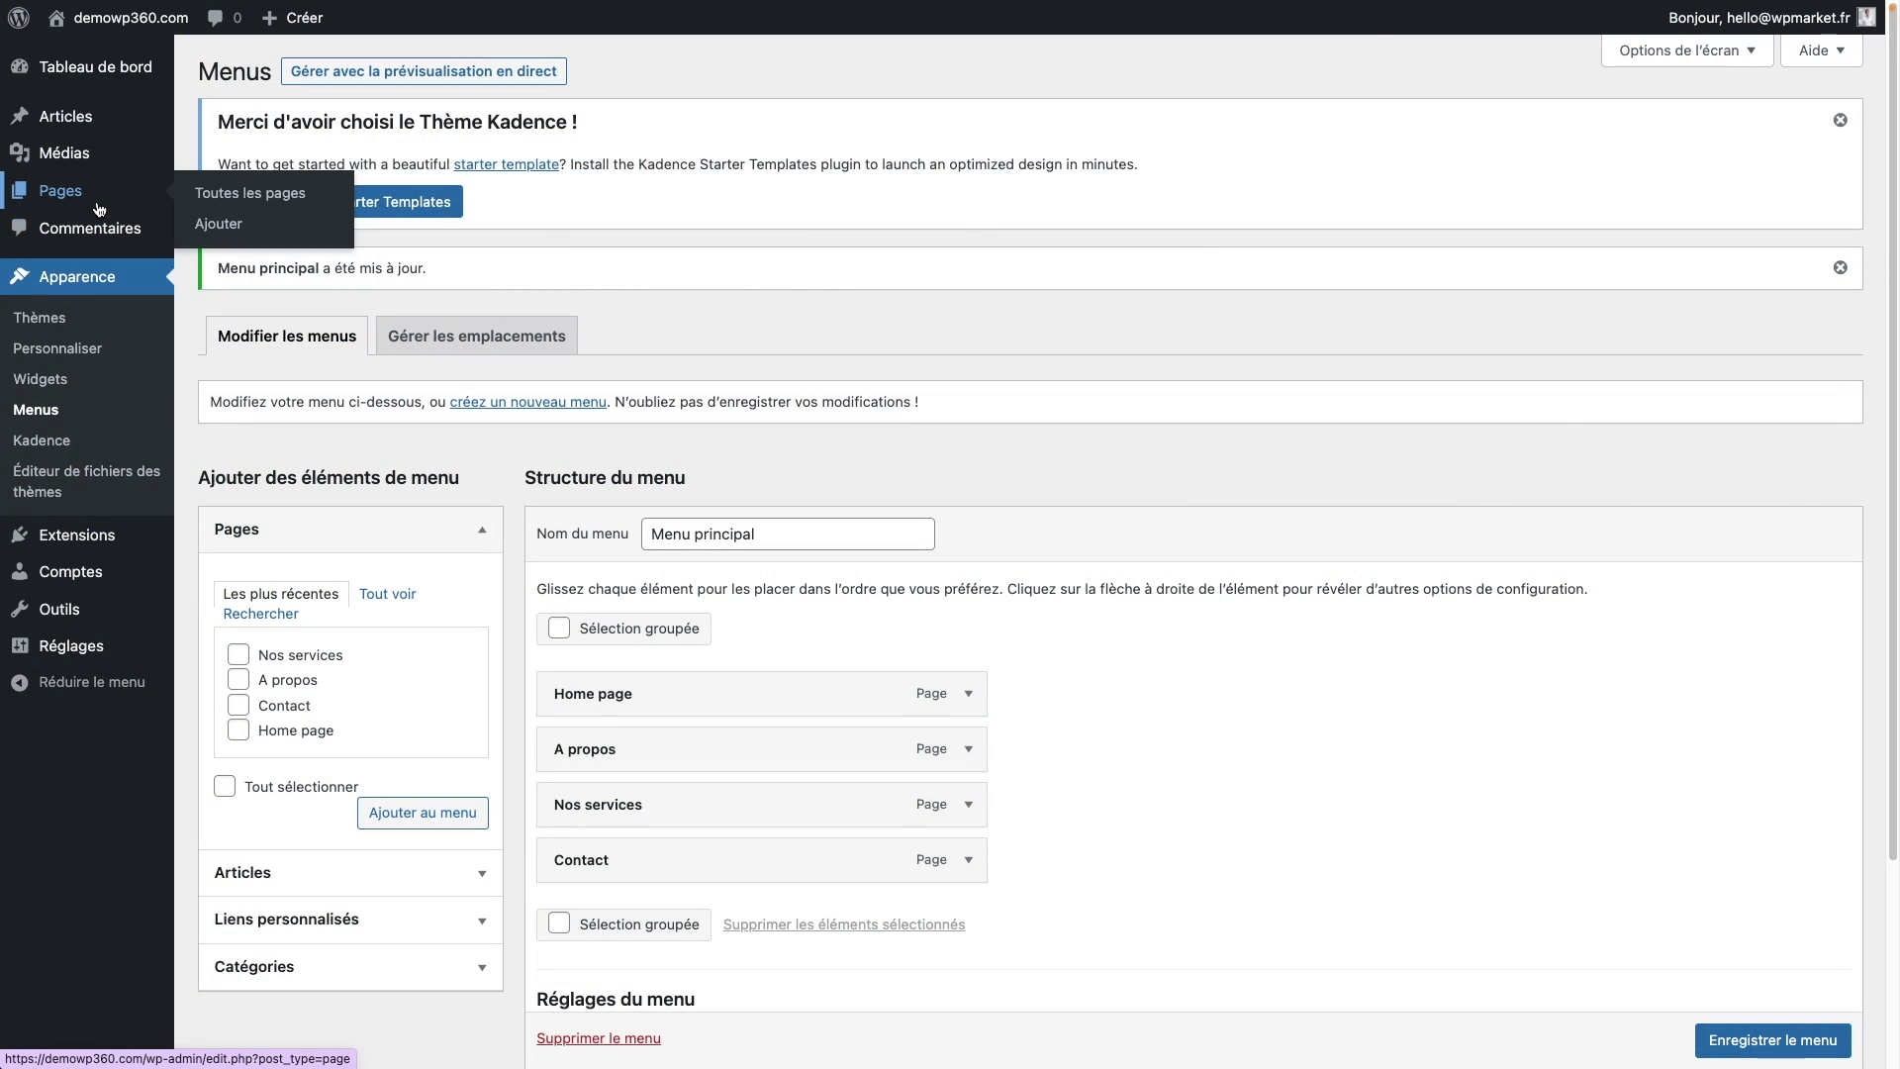
click(212, 203)
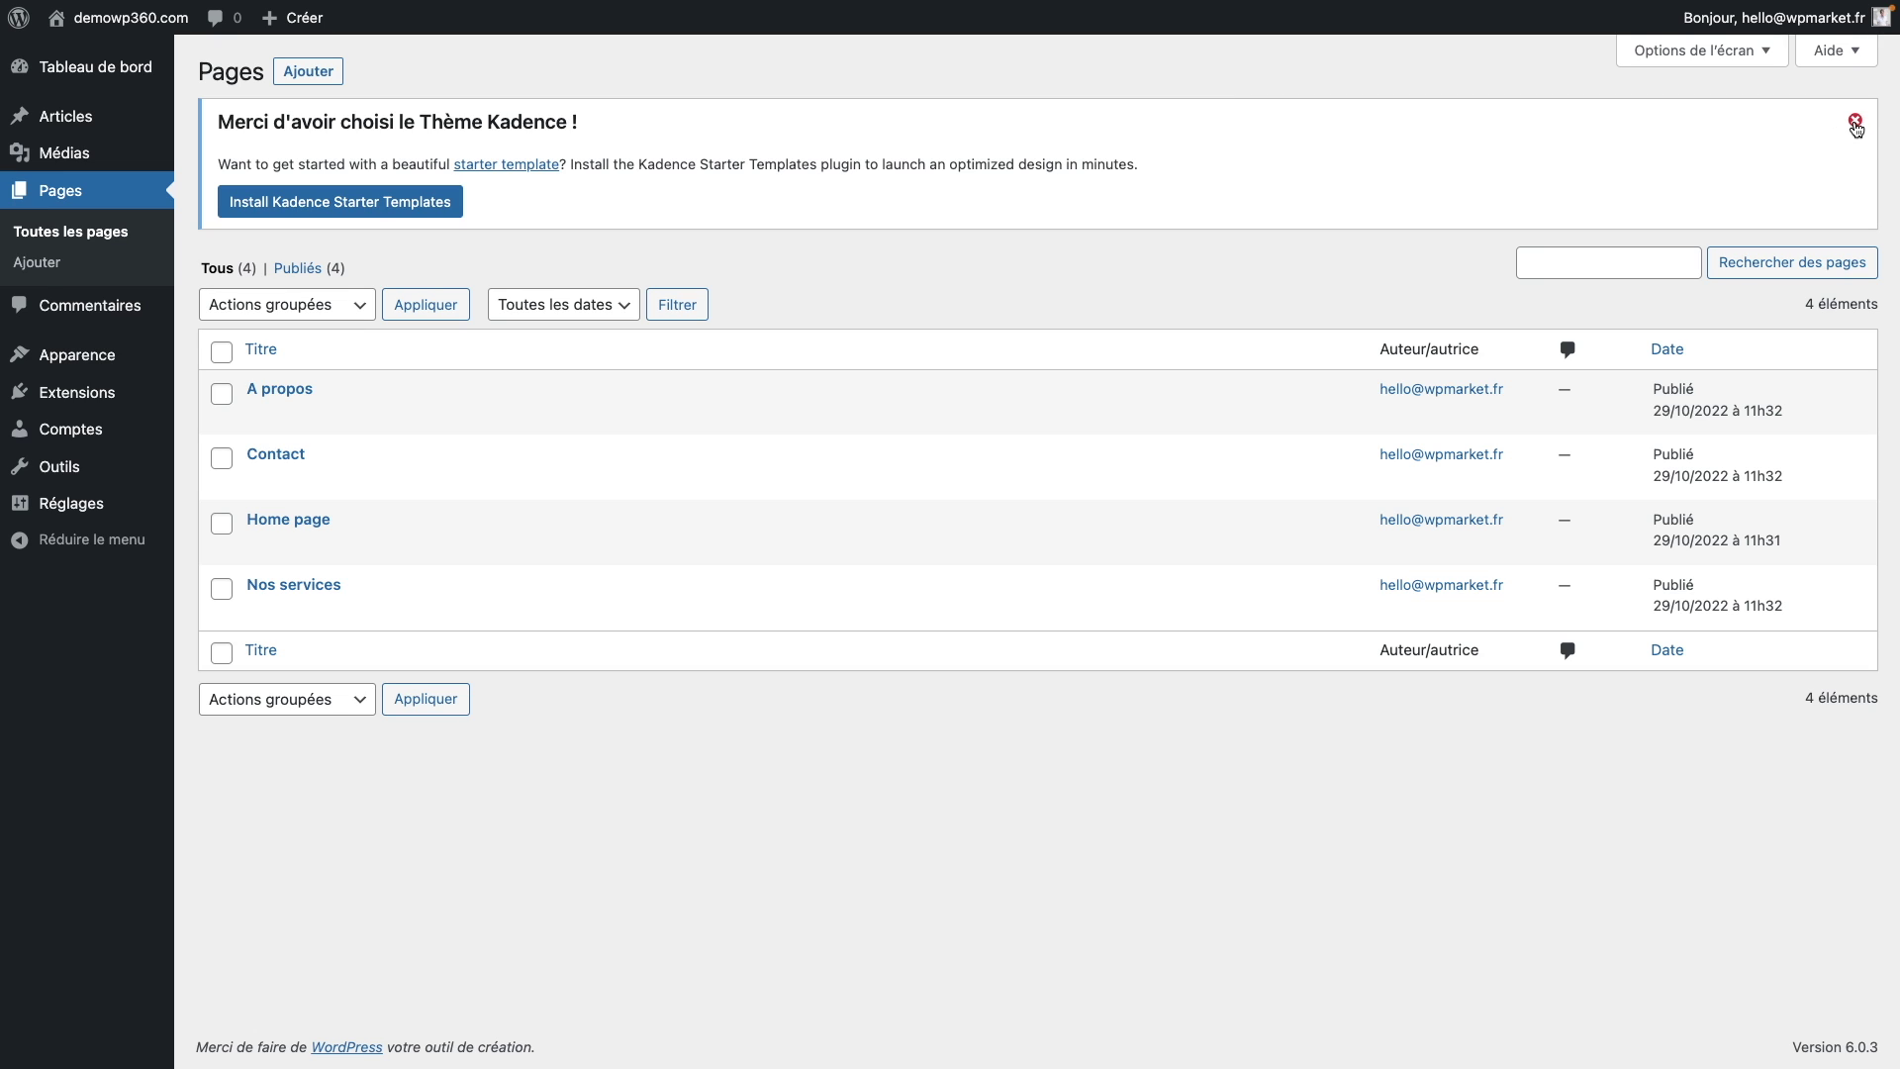
Step: Close the Kadence welcome notice and open Home page in the block editor
click(1856, 121)
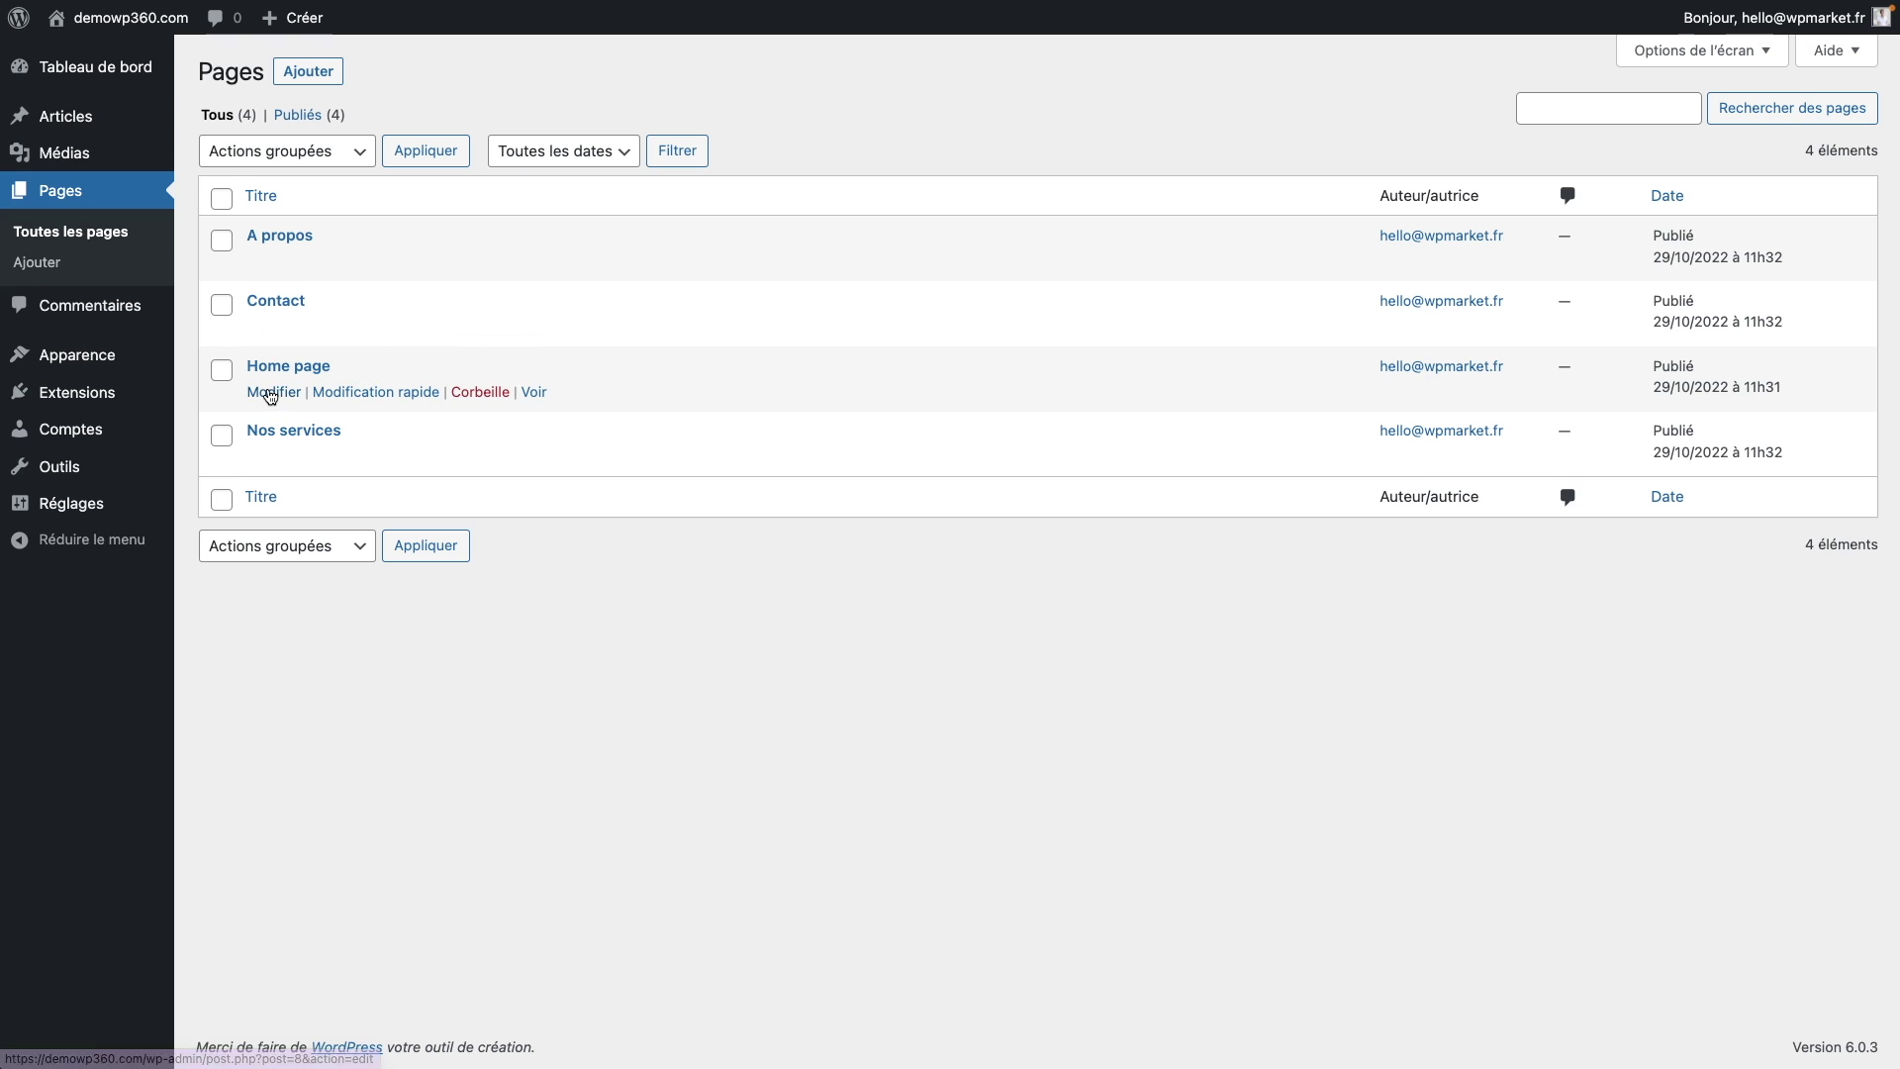
click(273, 396)
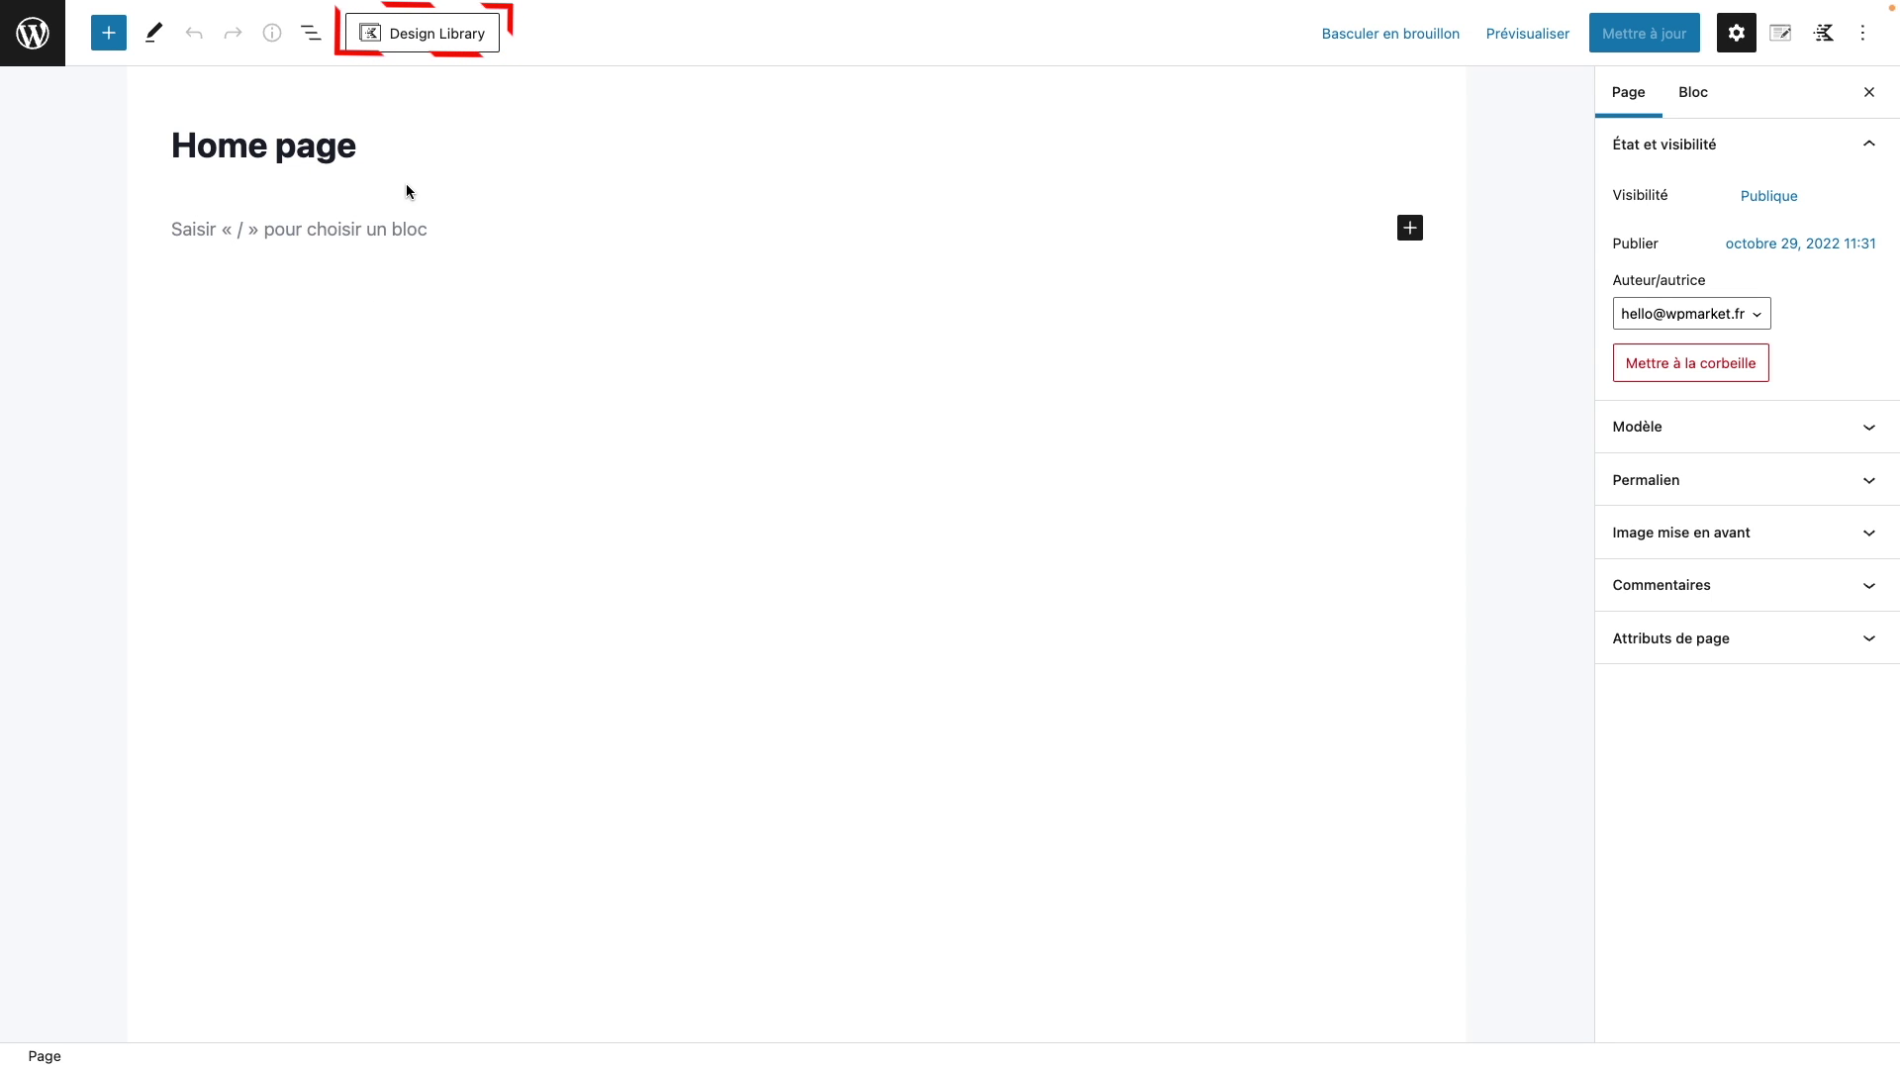
Step: Browse the Kadence Design Library's Starter Packs and open the Single Product pack
click(427, 40)
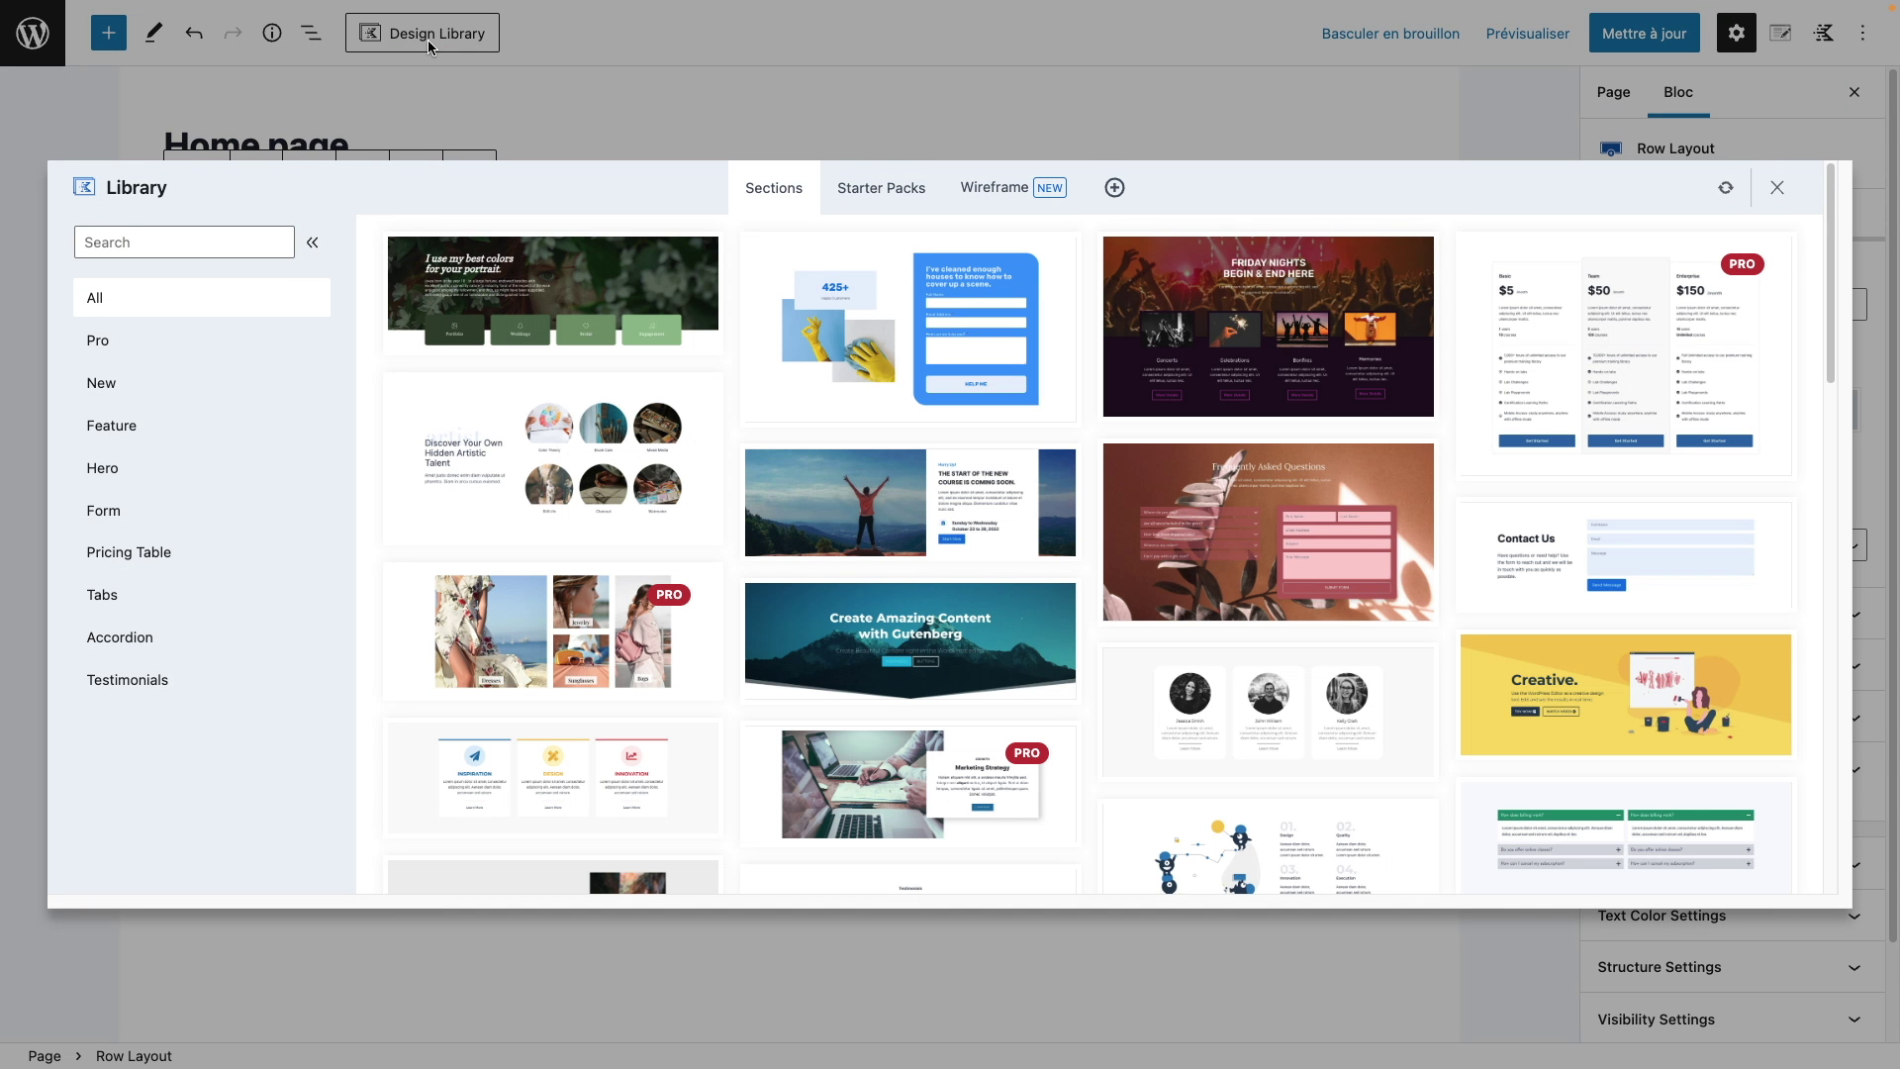
click(778, 203)
click(891, 206)
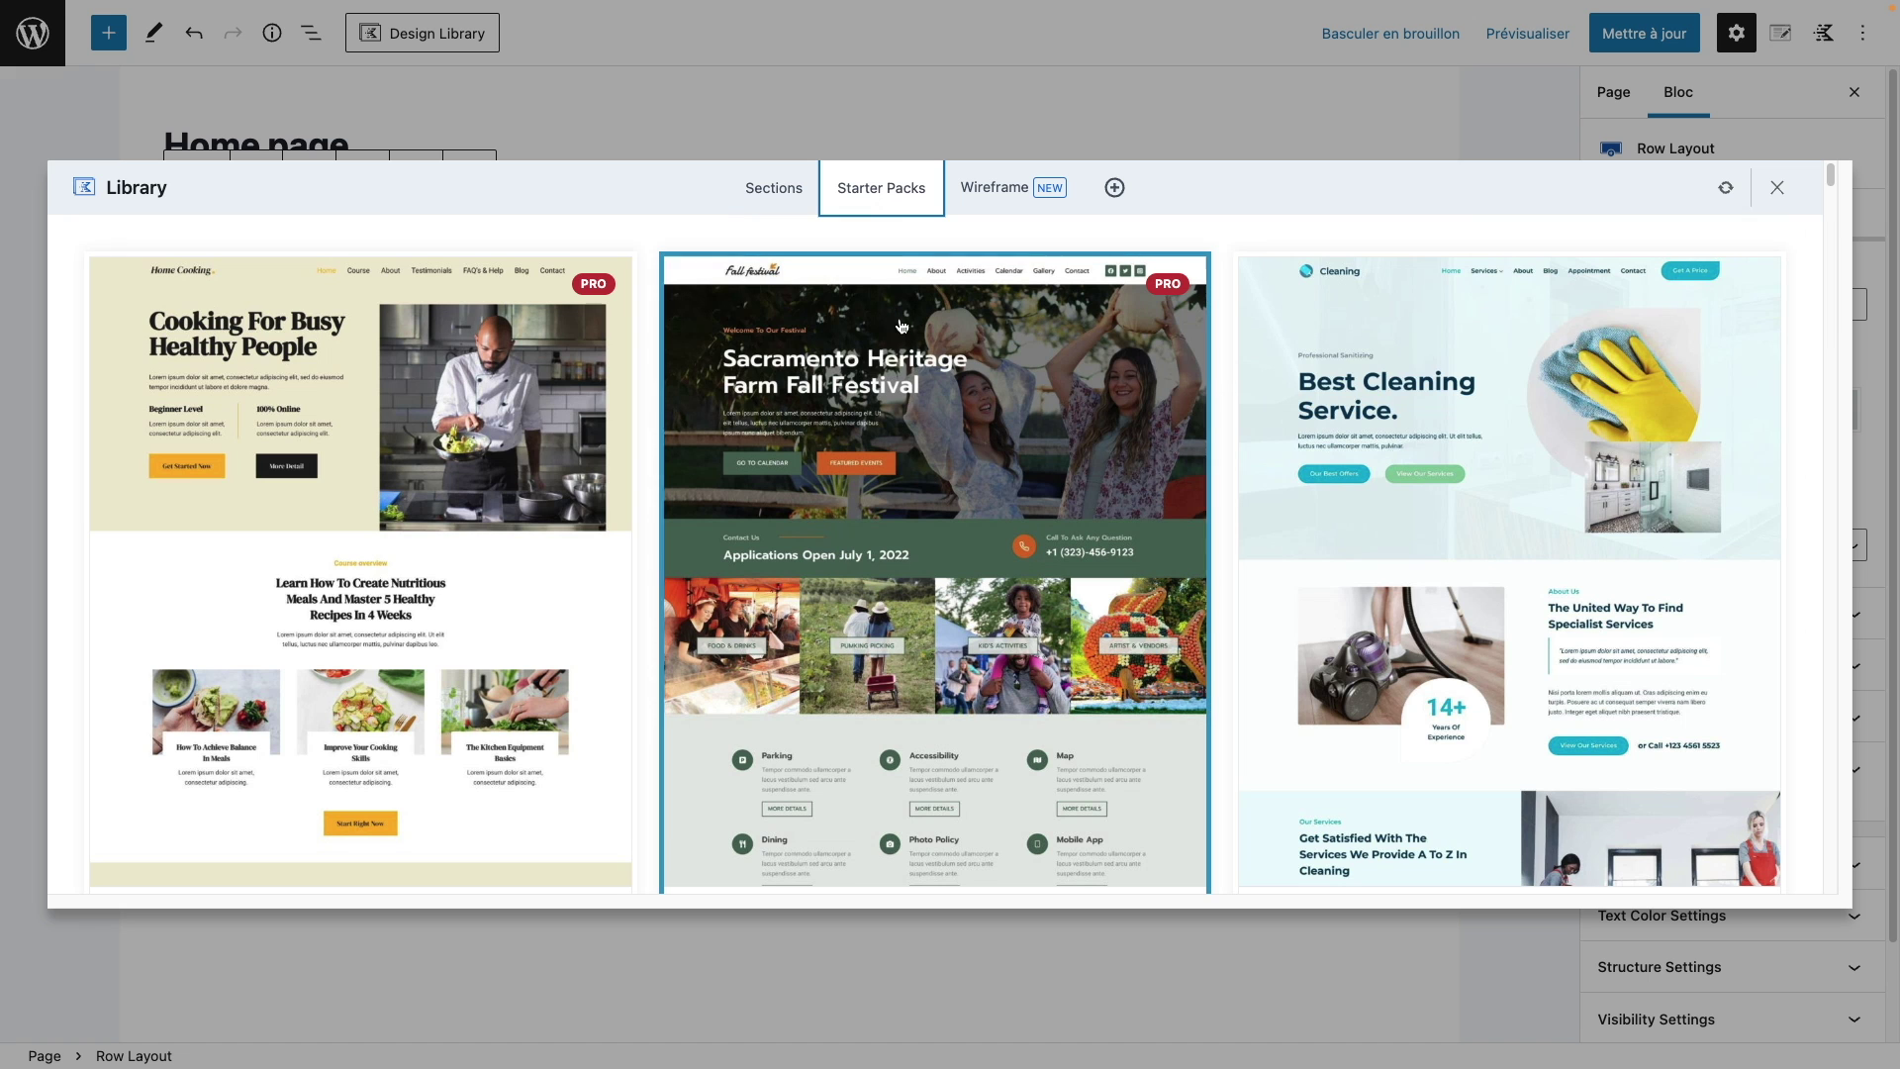
scroll(904, 584, down, 5)
scroll(904, 615, down, 10)
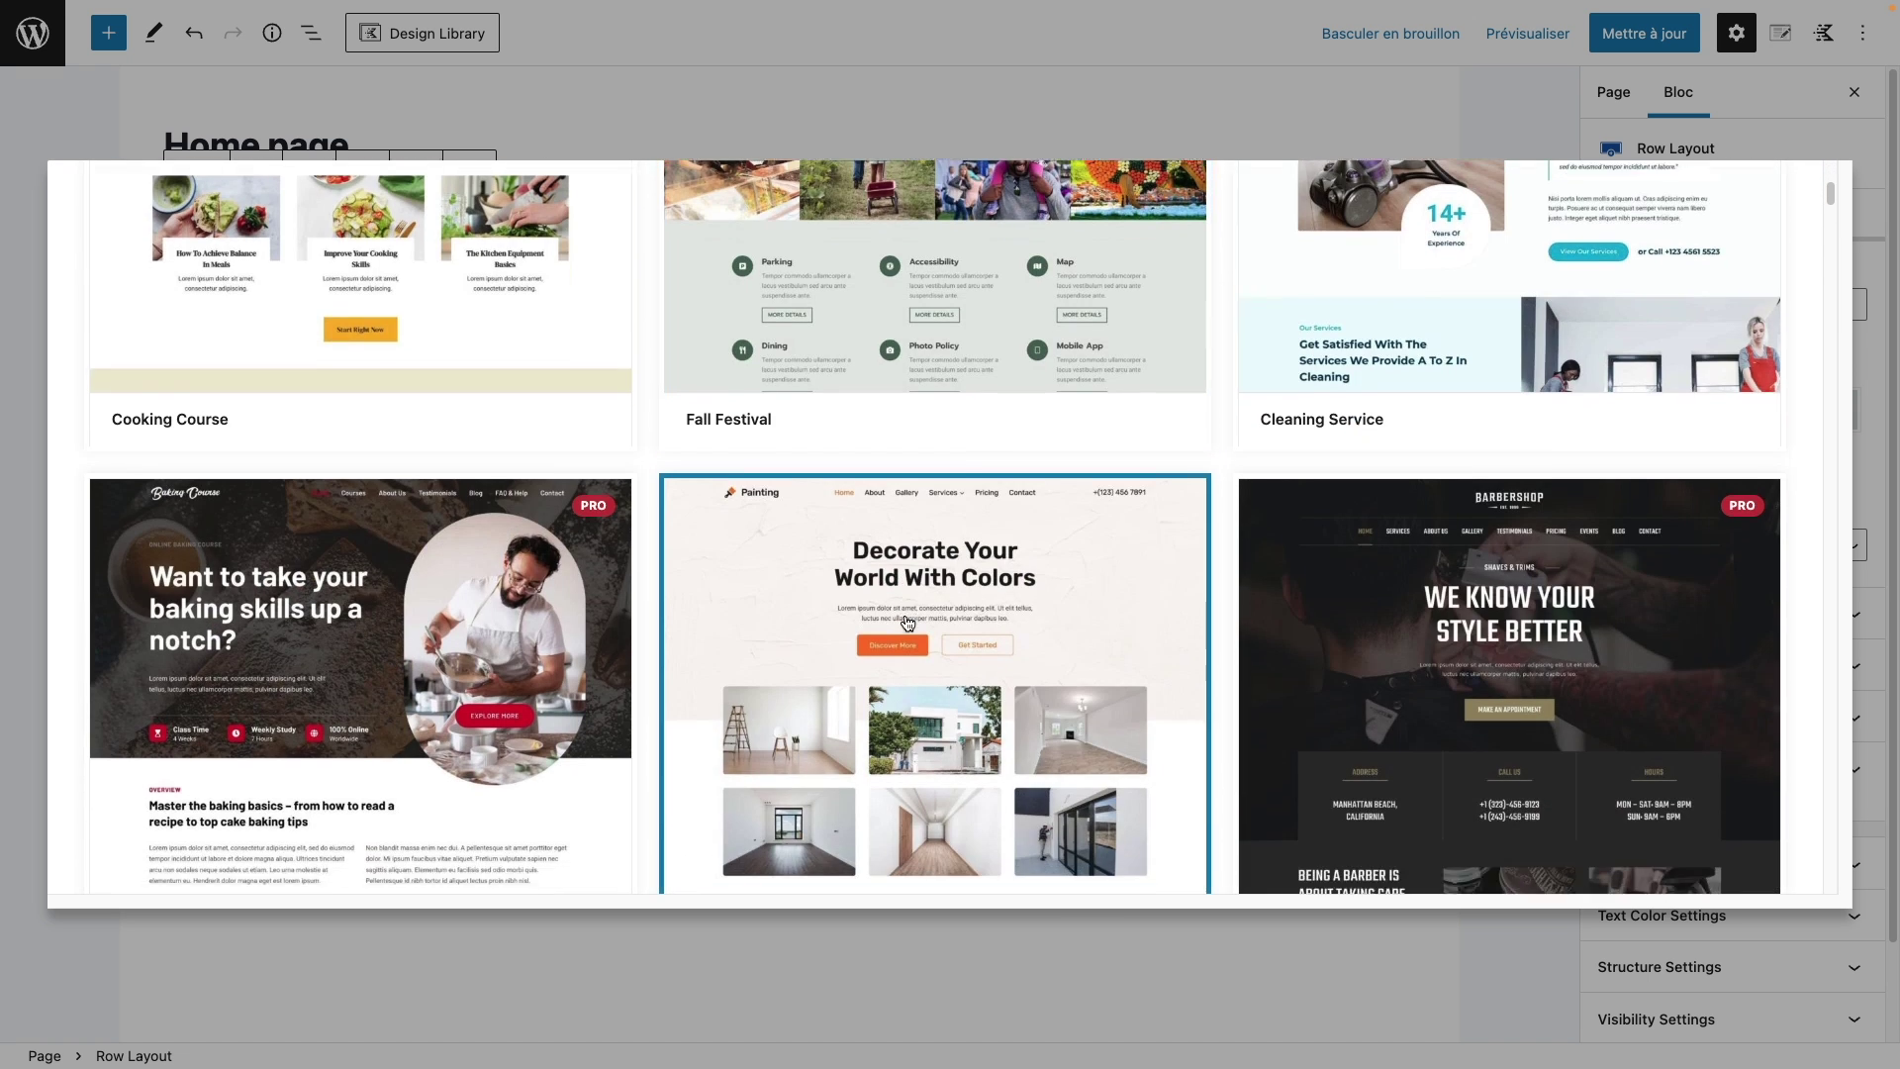
scroll(911, 631, down, 8)
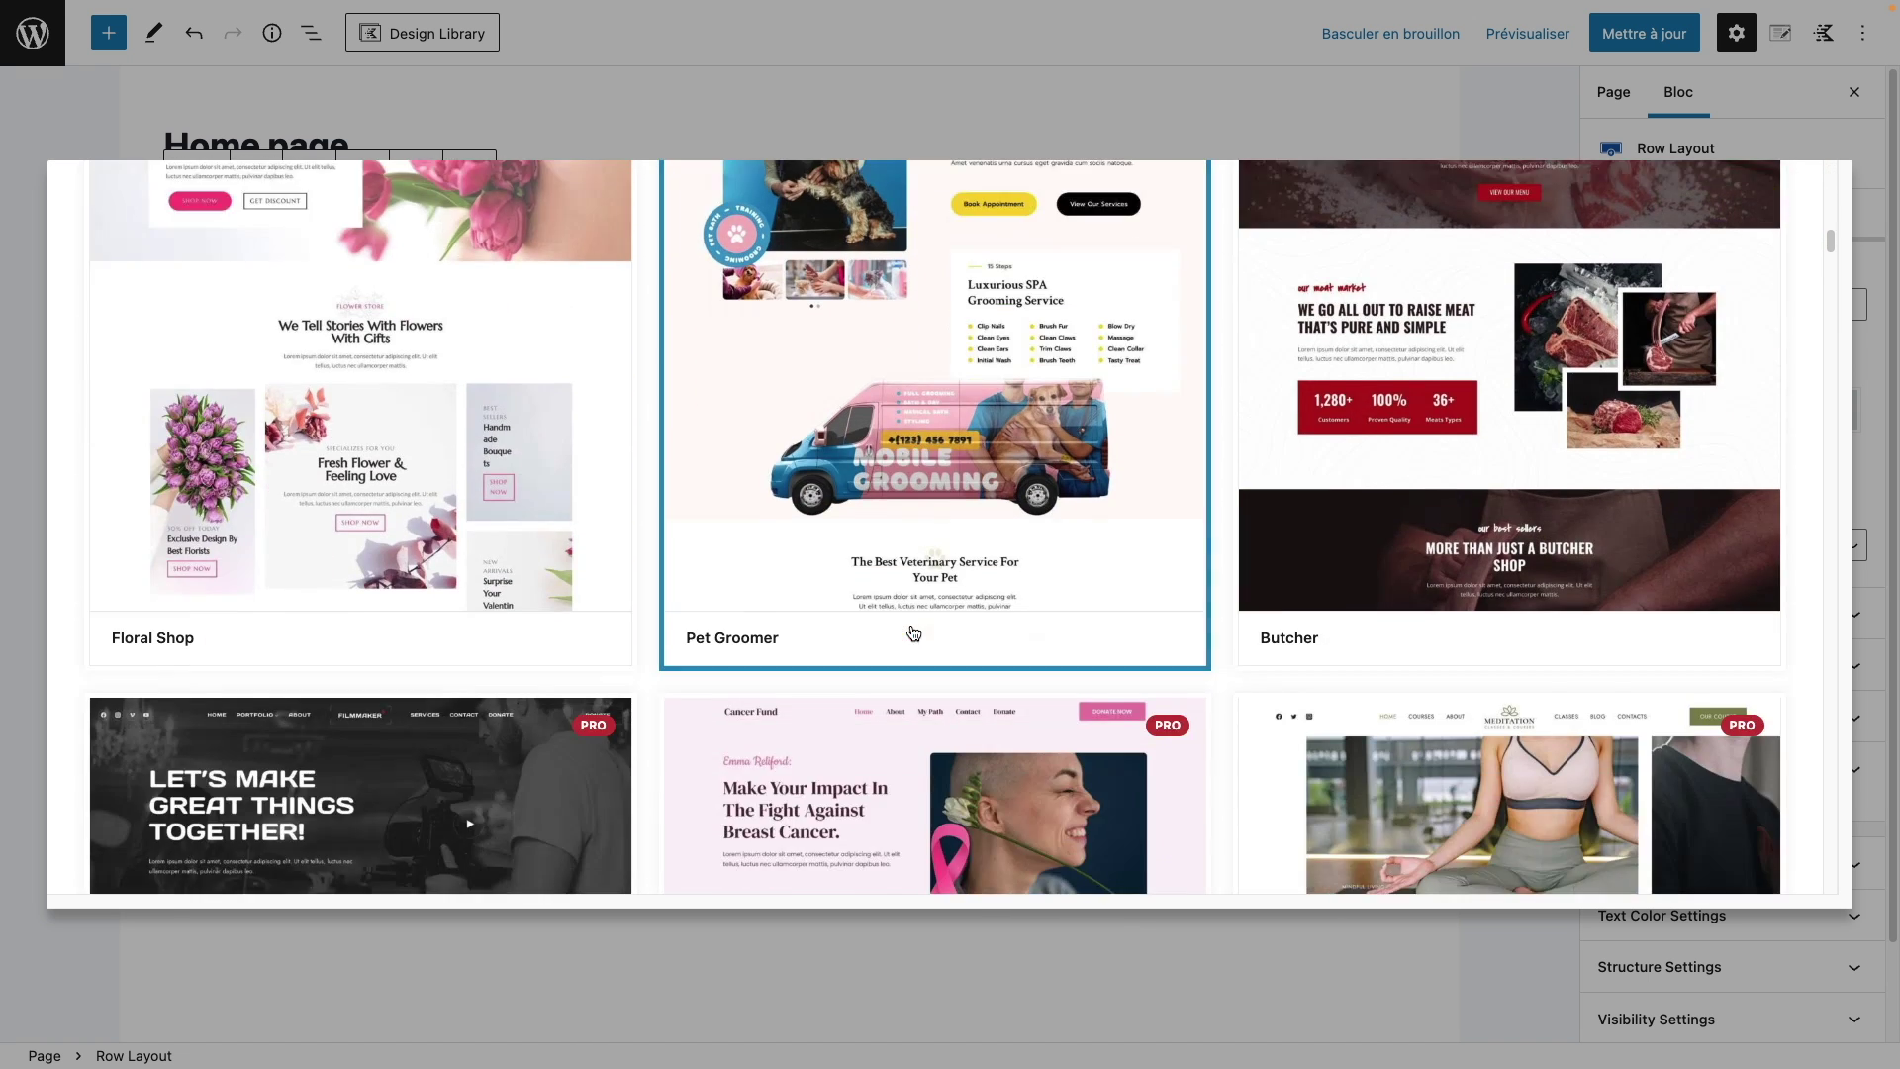
scroll(918, 643, down, 12)
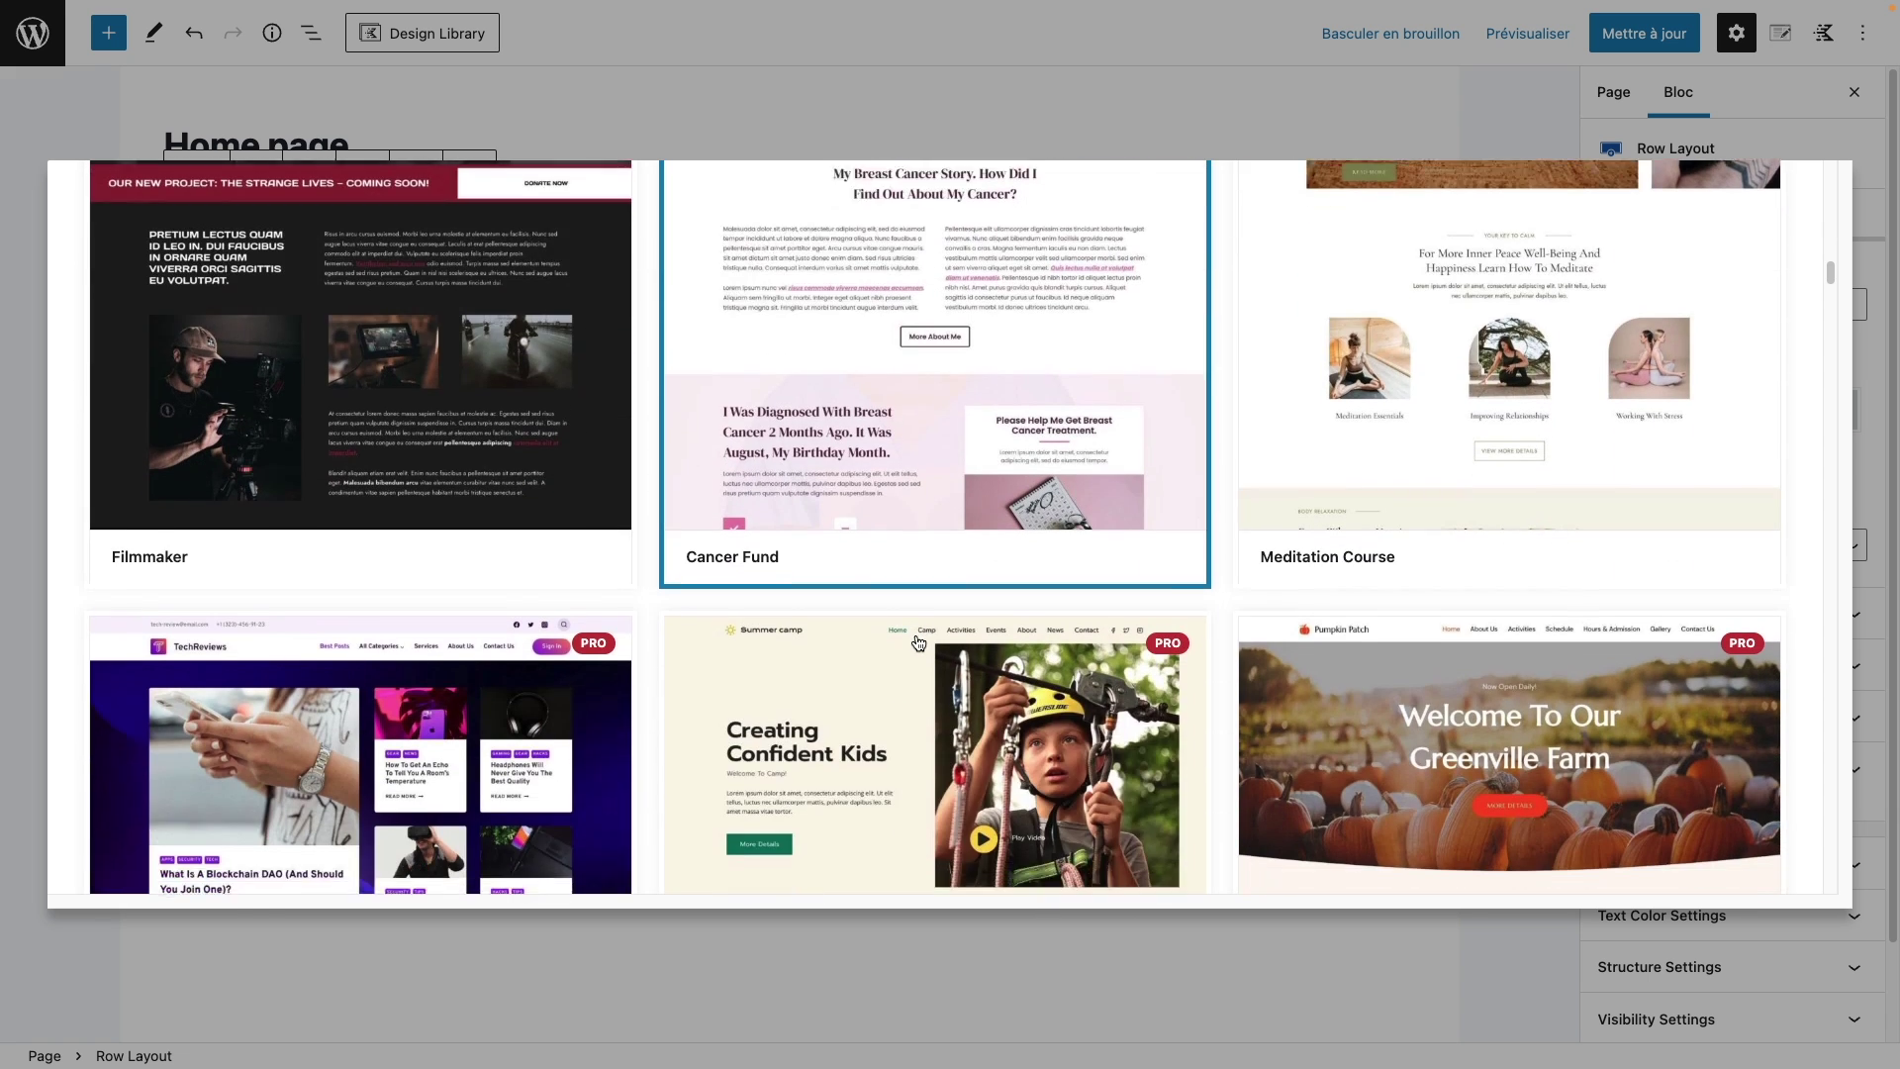
scroll(920, 644, down, 10)
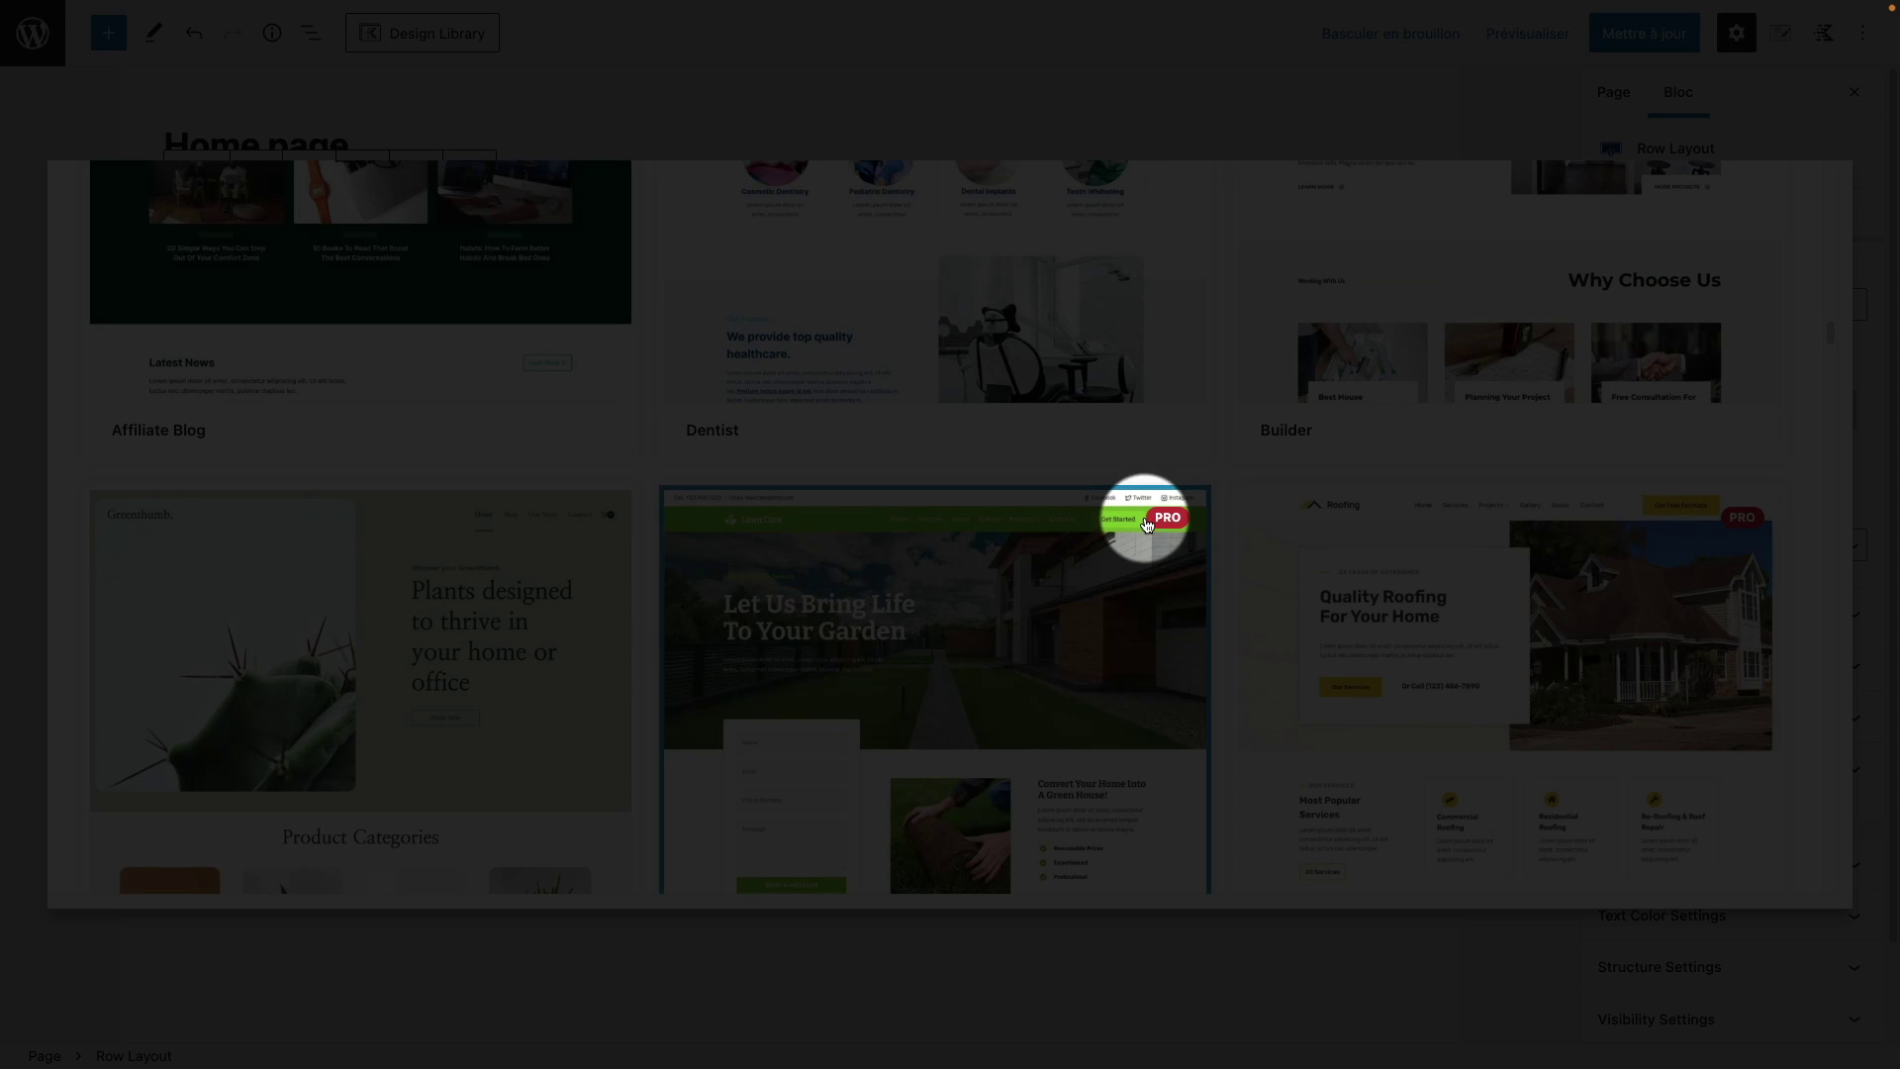
scroll(1160, 521, down, 12)
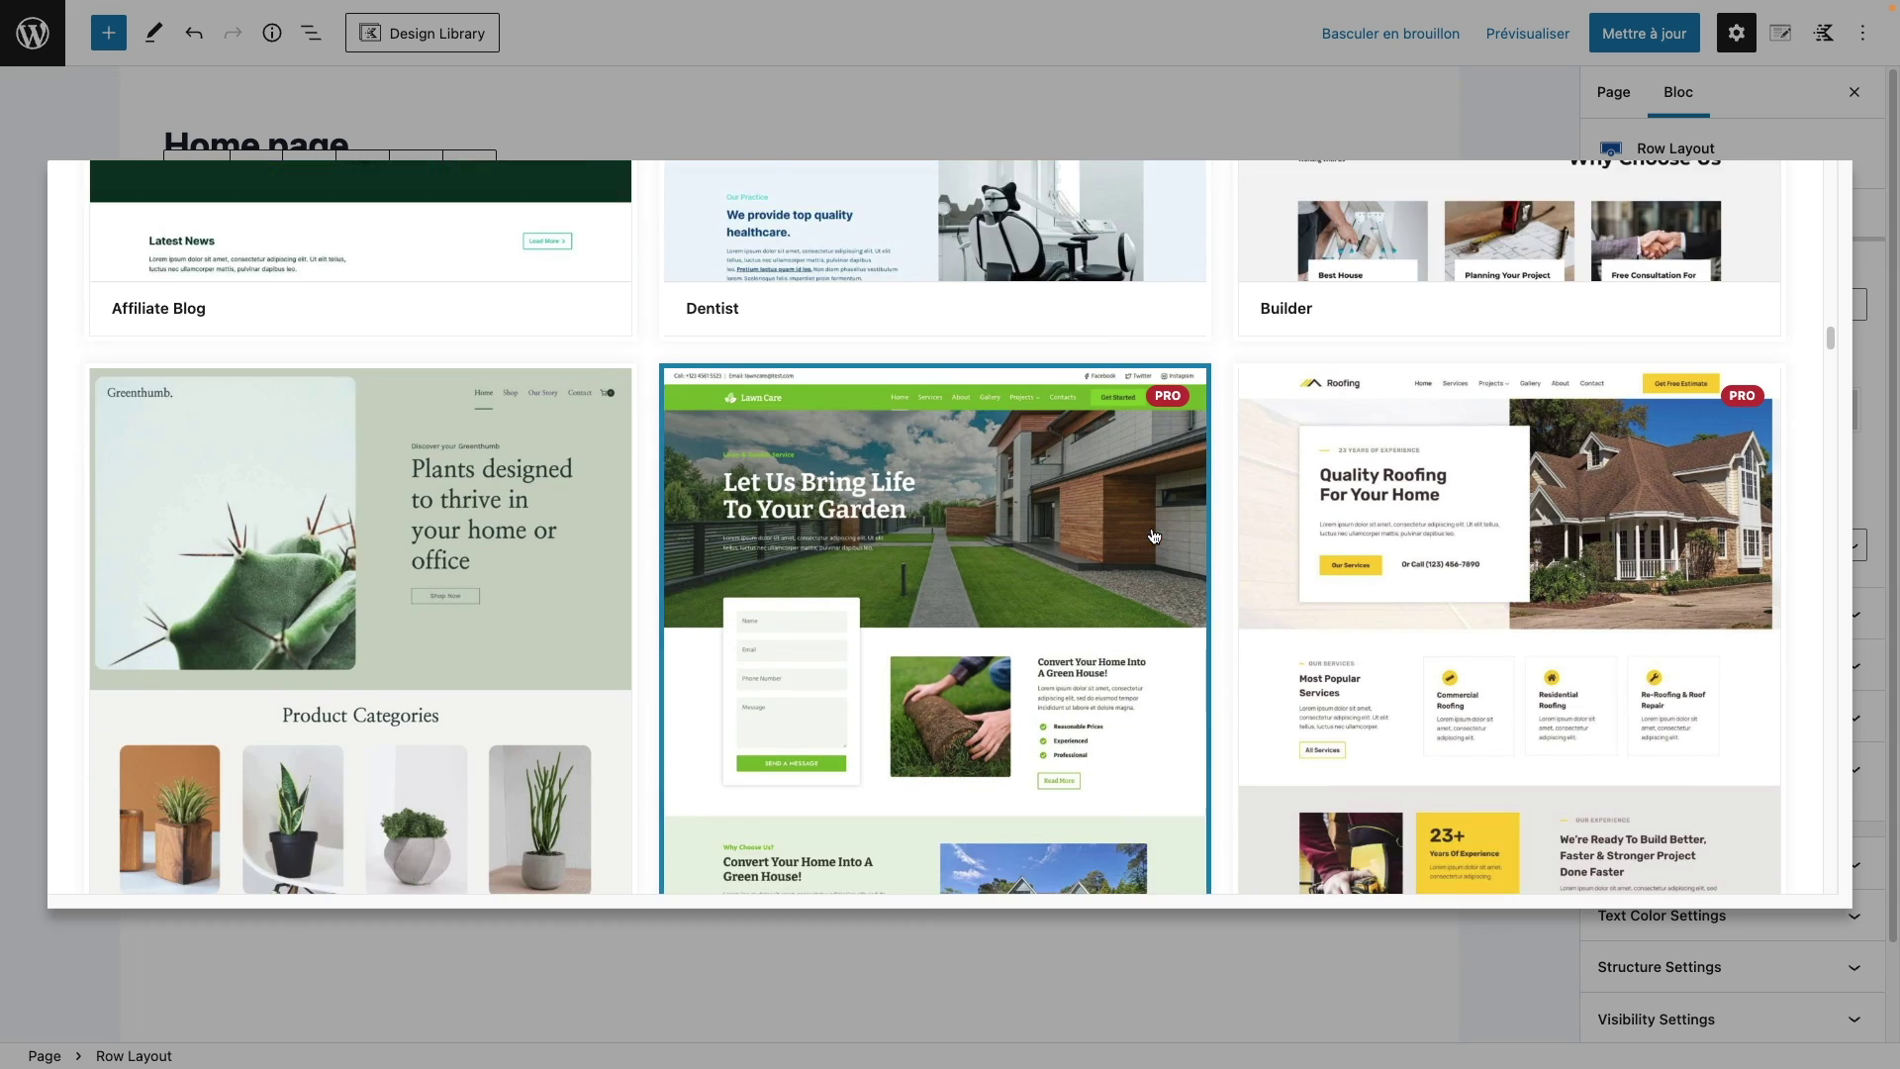
scroll(1134, 575, down, 15)
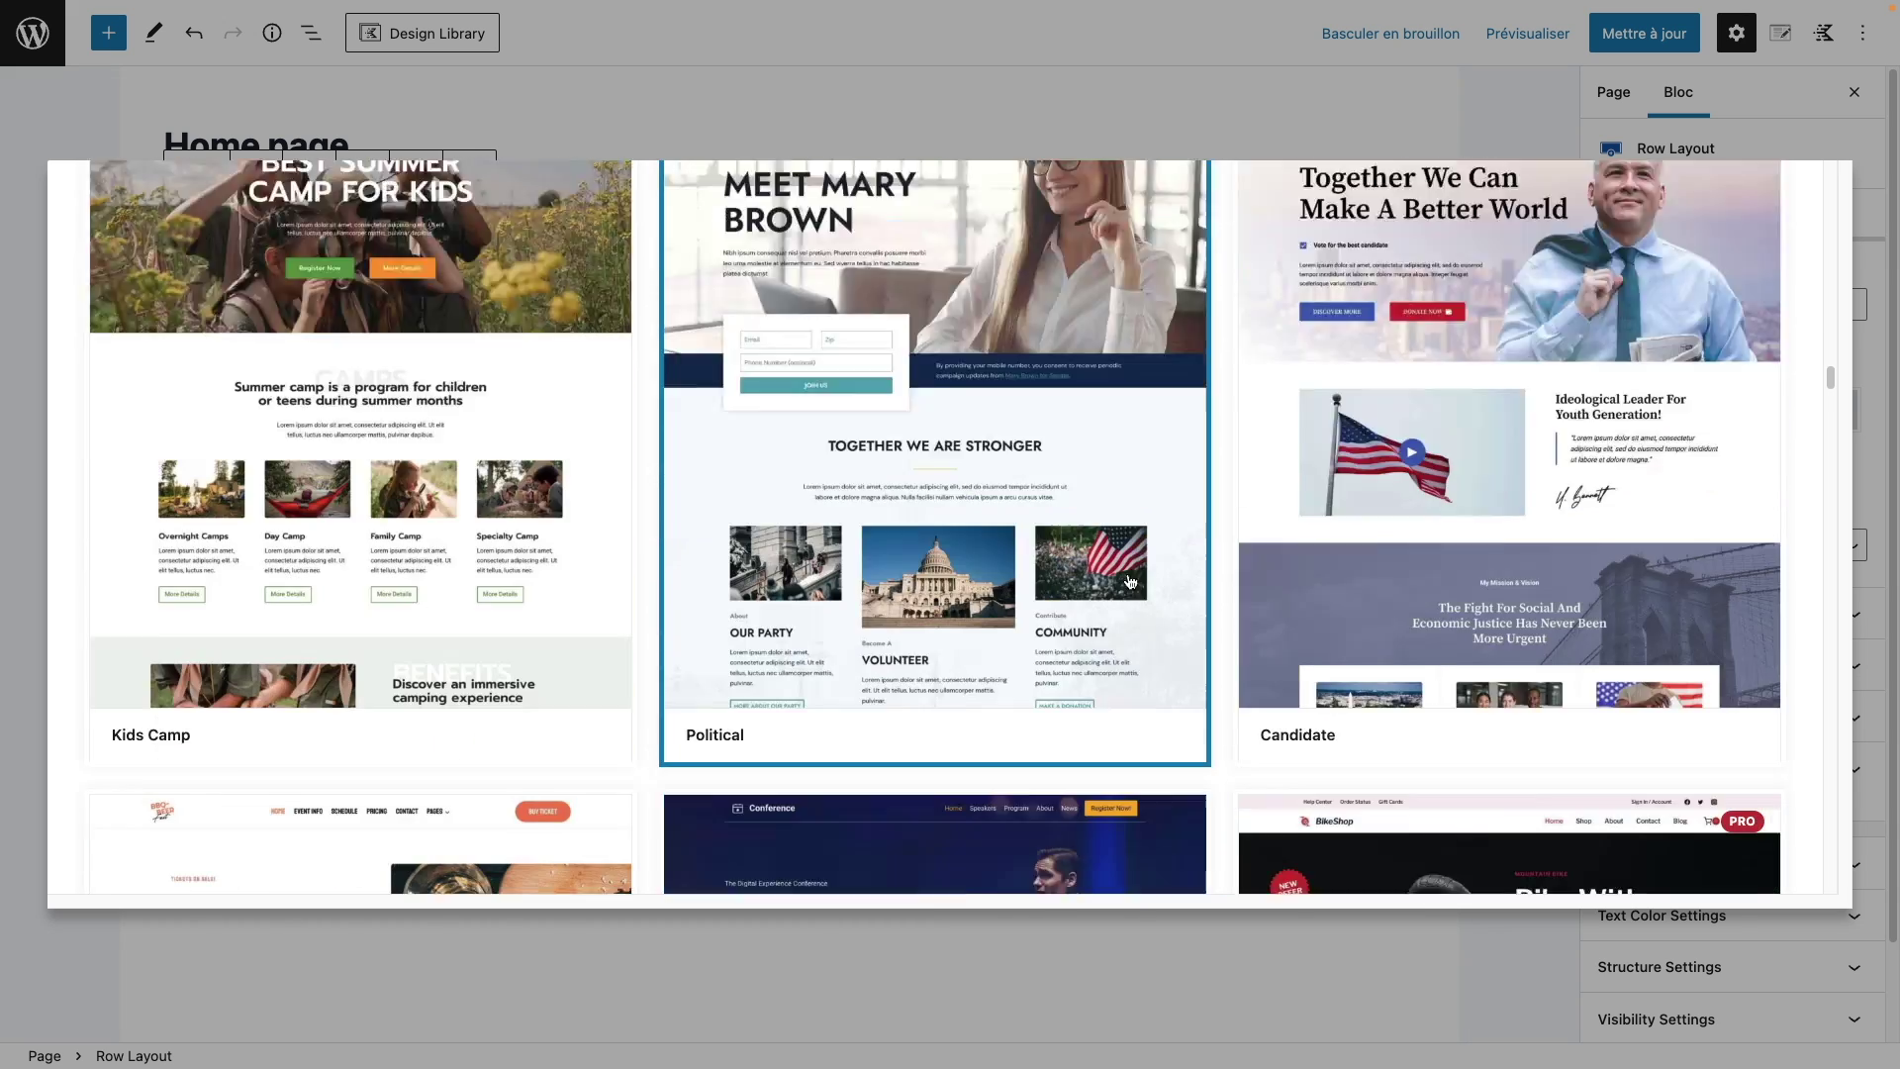
scroll(1130, 581, down, 18)
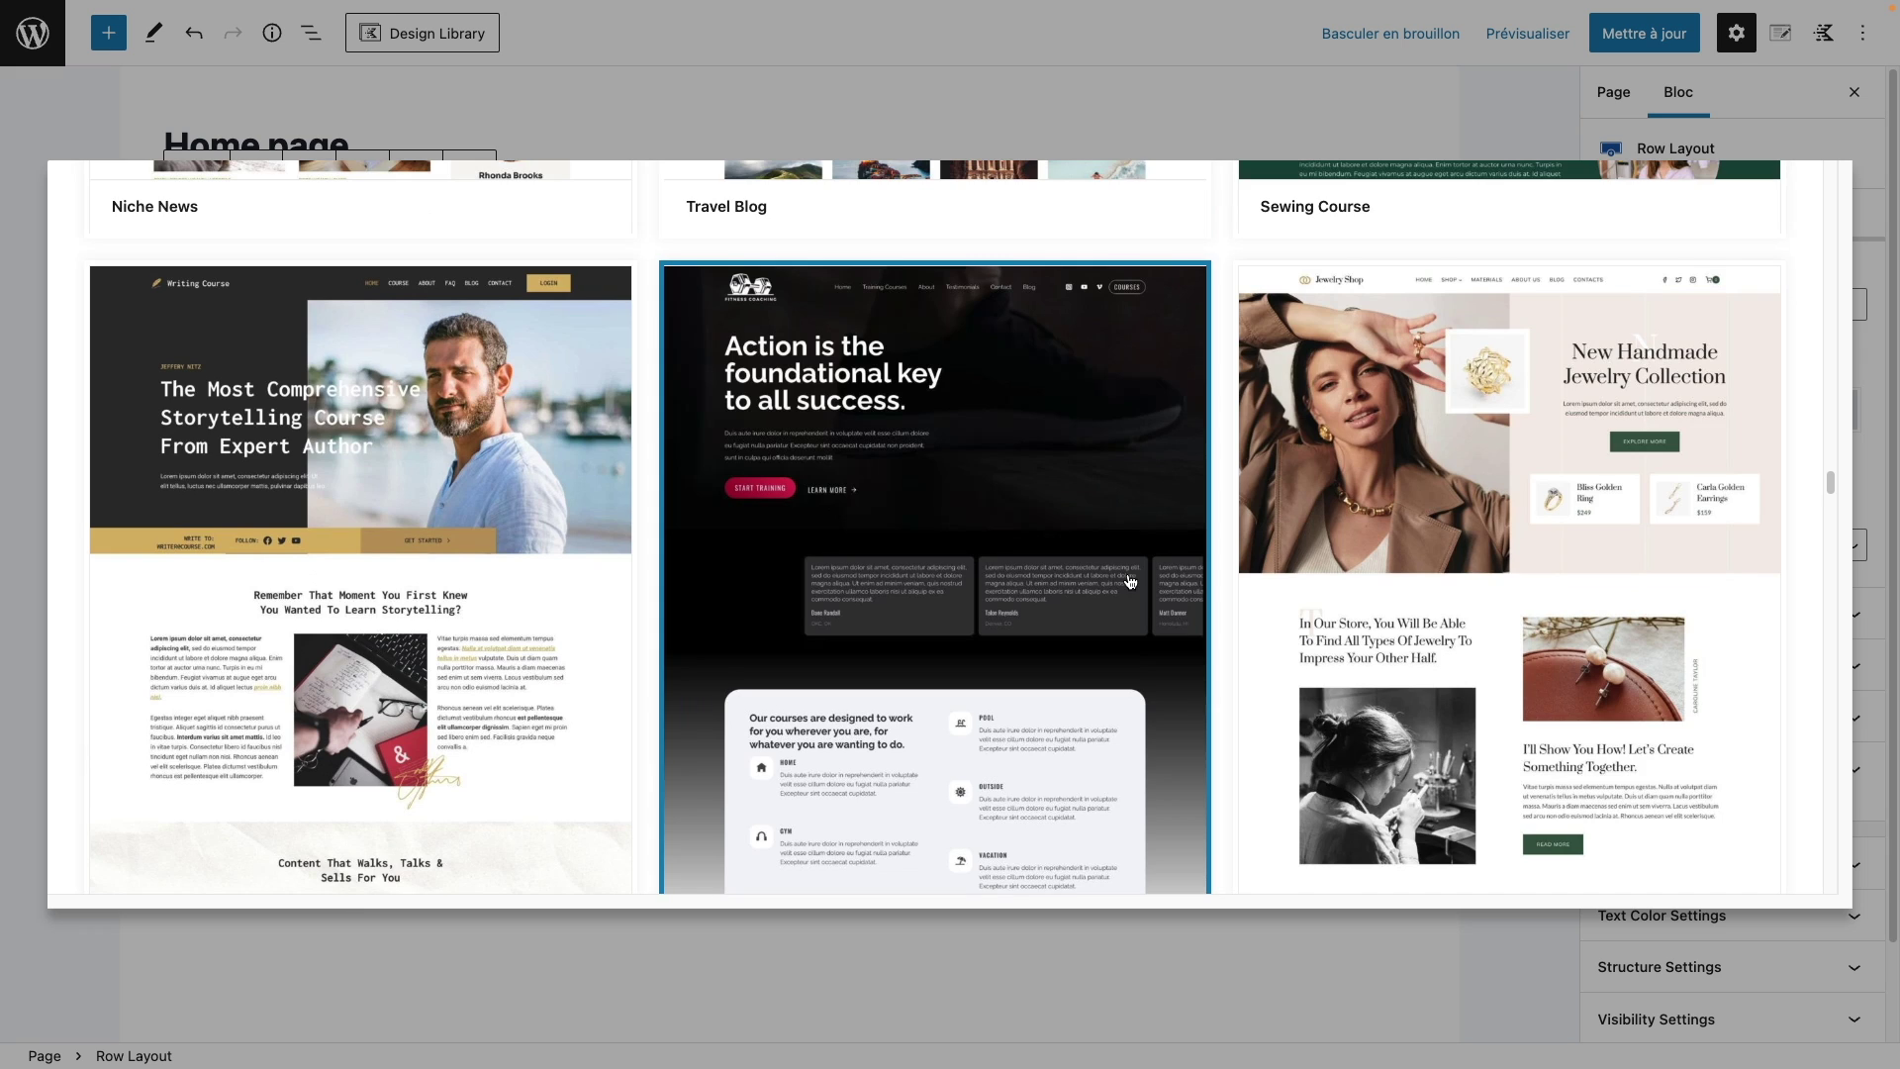
scroll(1131, 582, down, 10)
scroll(1130, 582, down, 14)
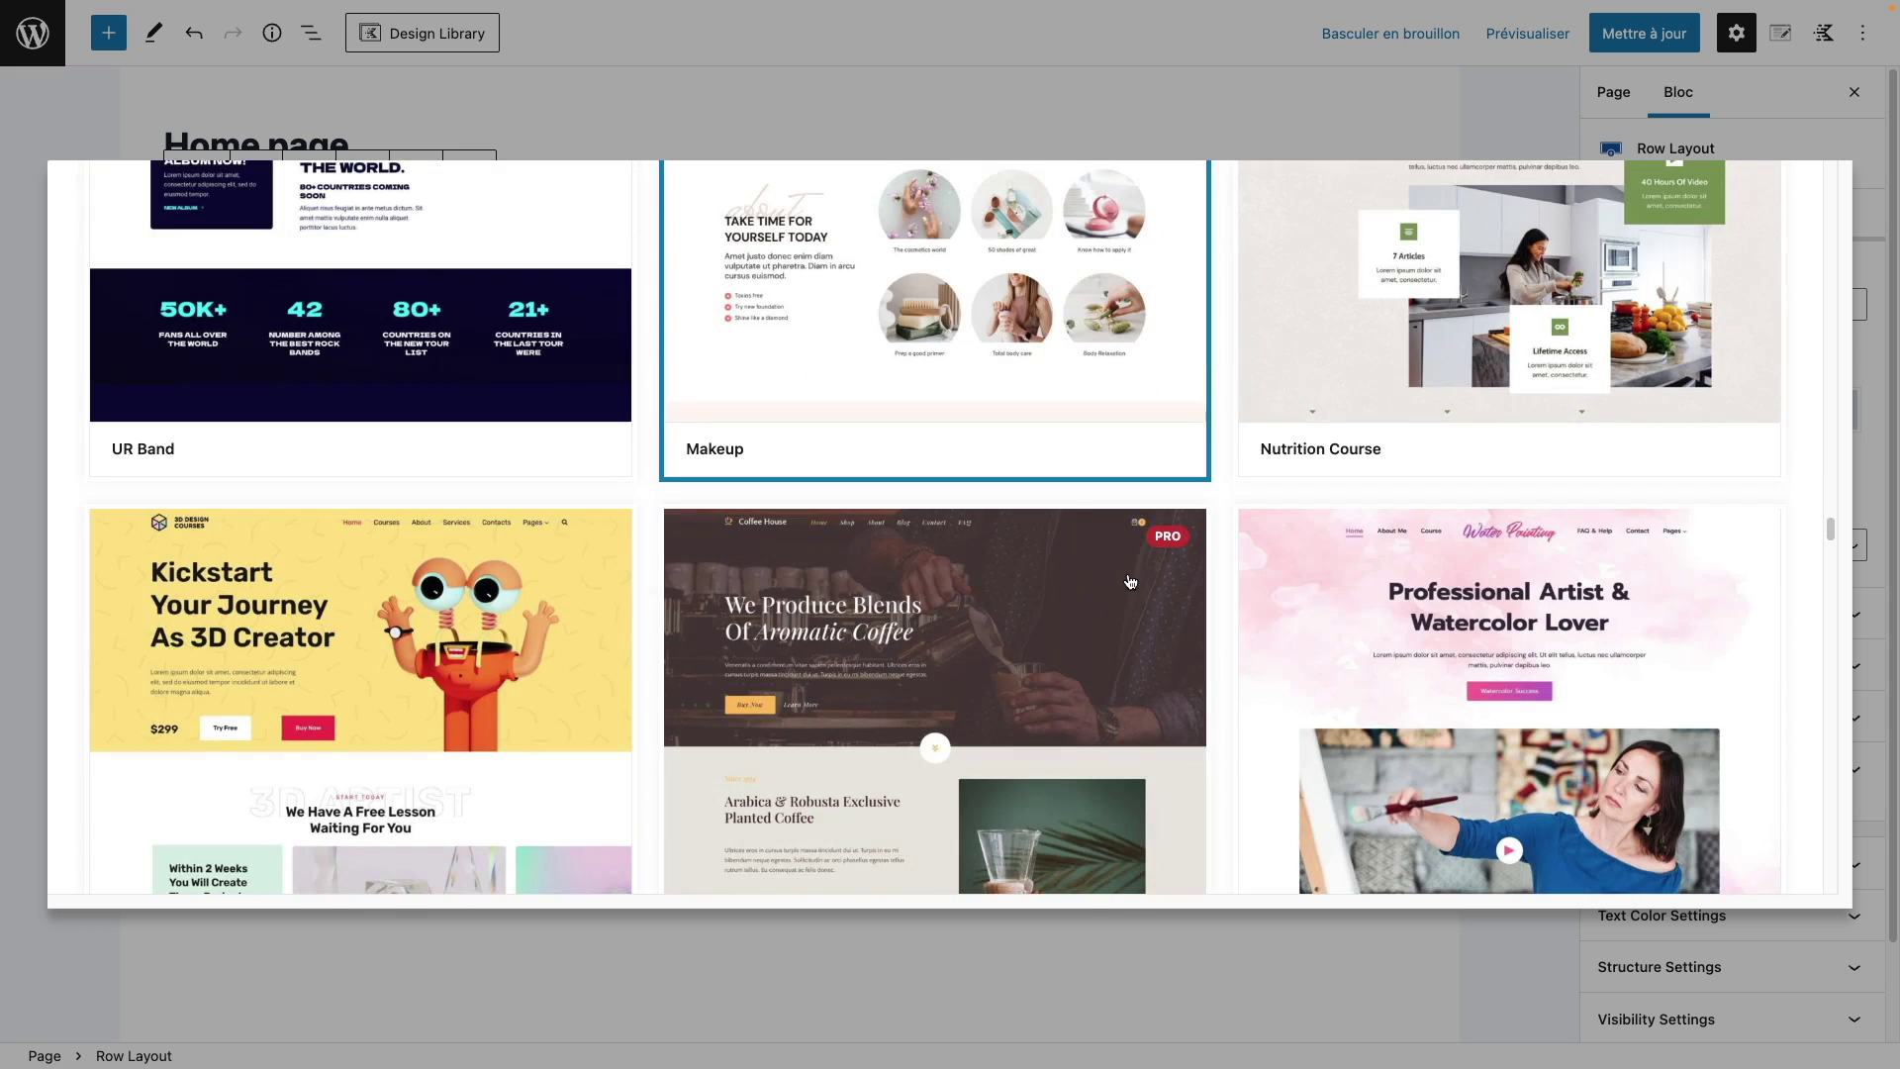
scroll(1130, 582, down, 5)
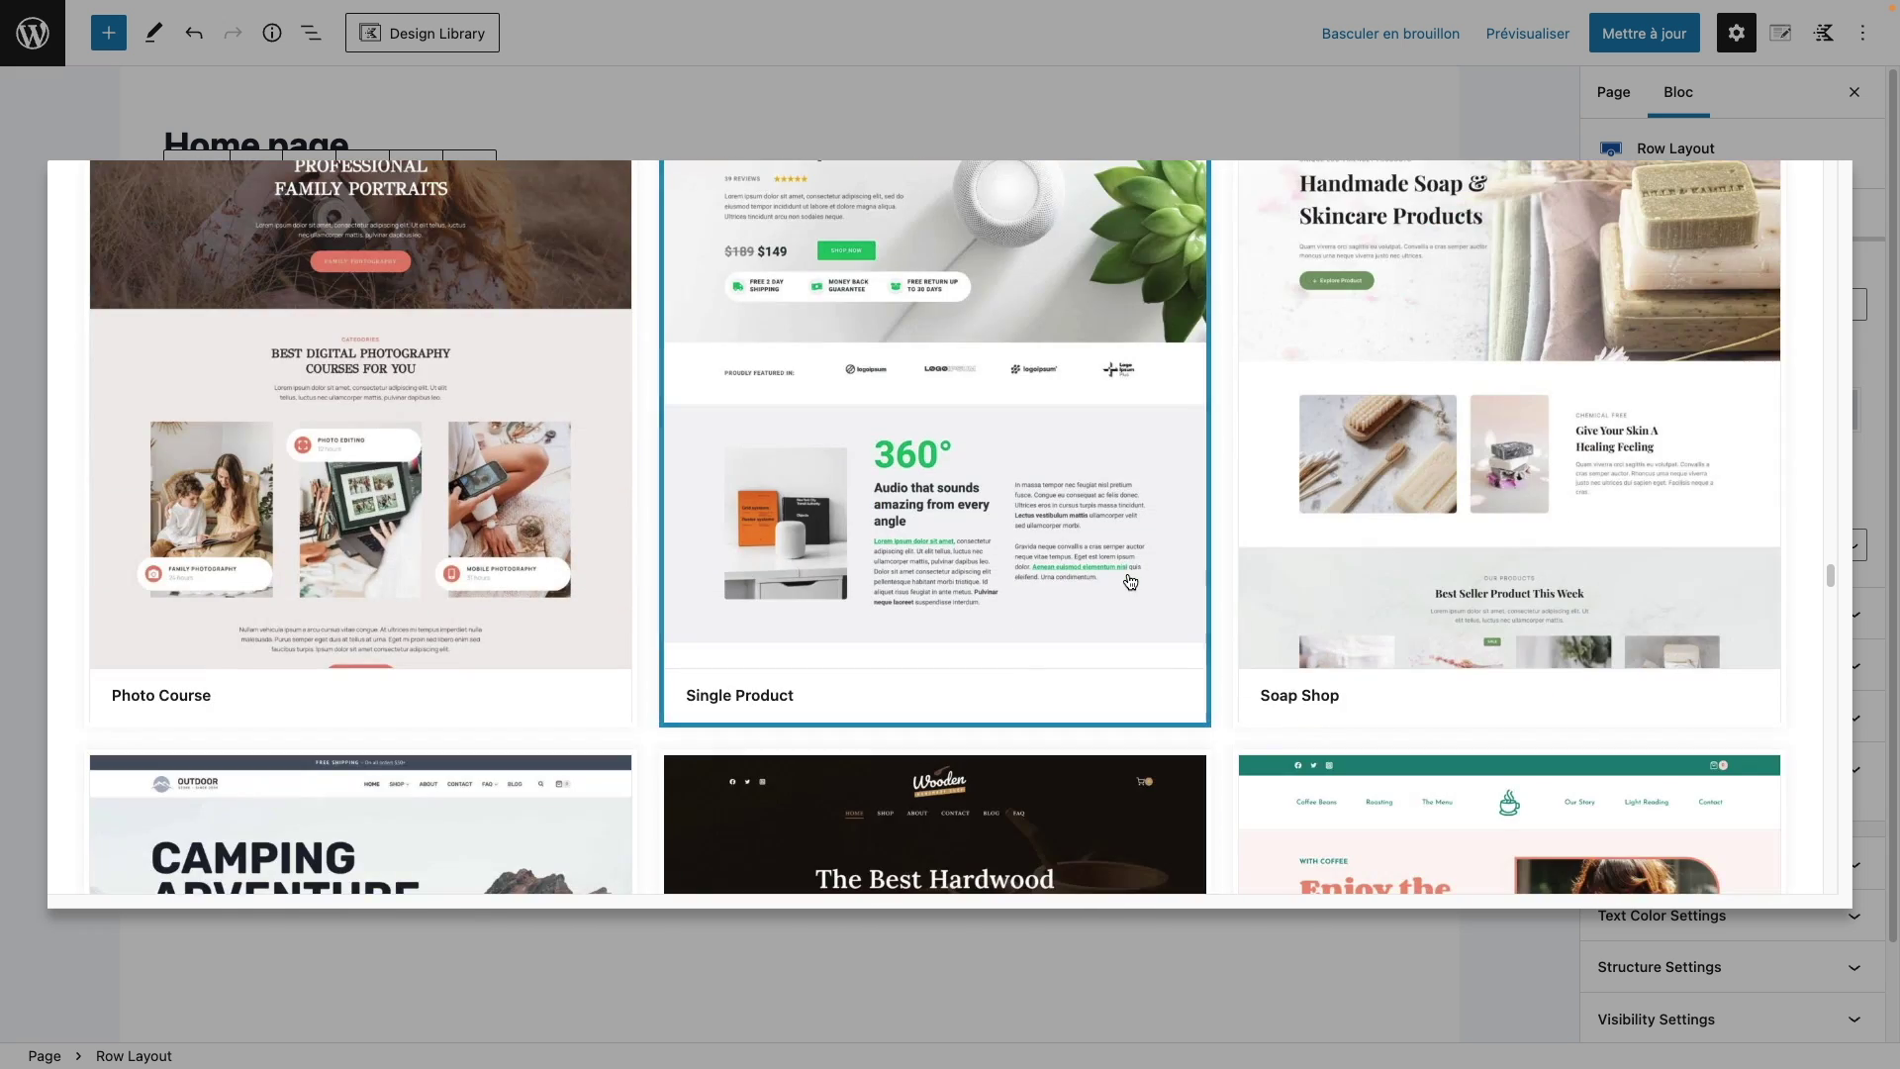
scroll(1130, 582, up, 4)
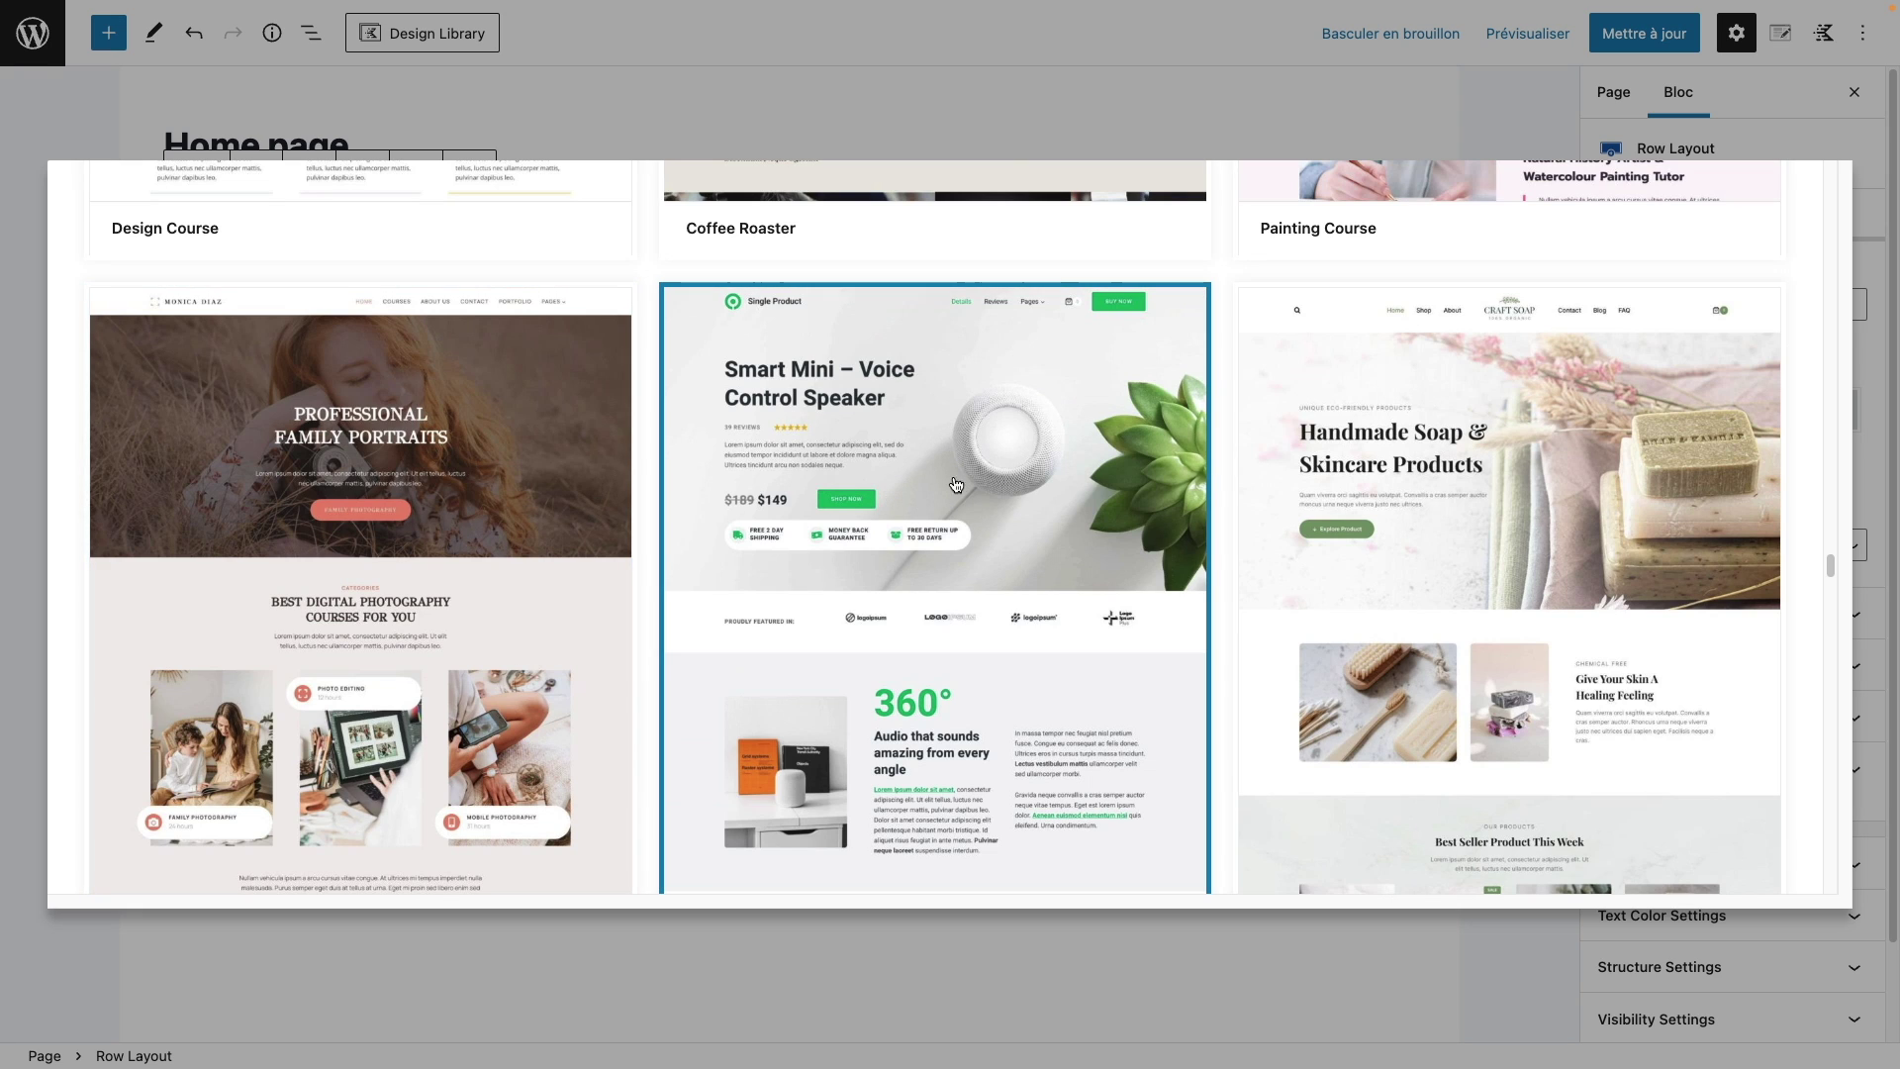
scroll(963, 482, down, 3)
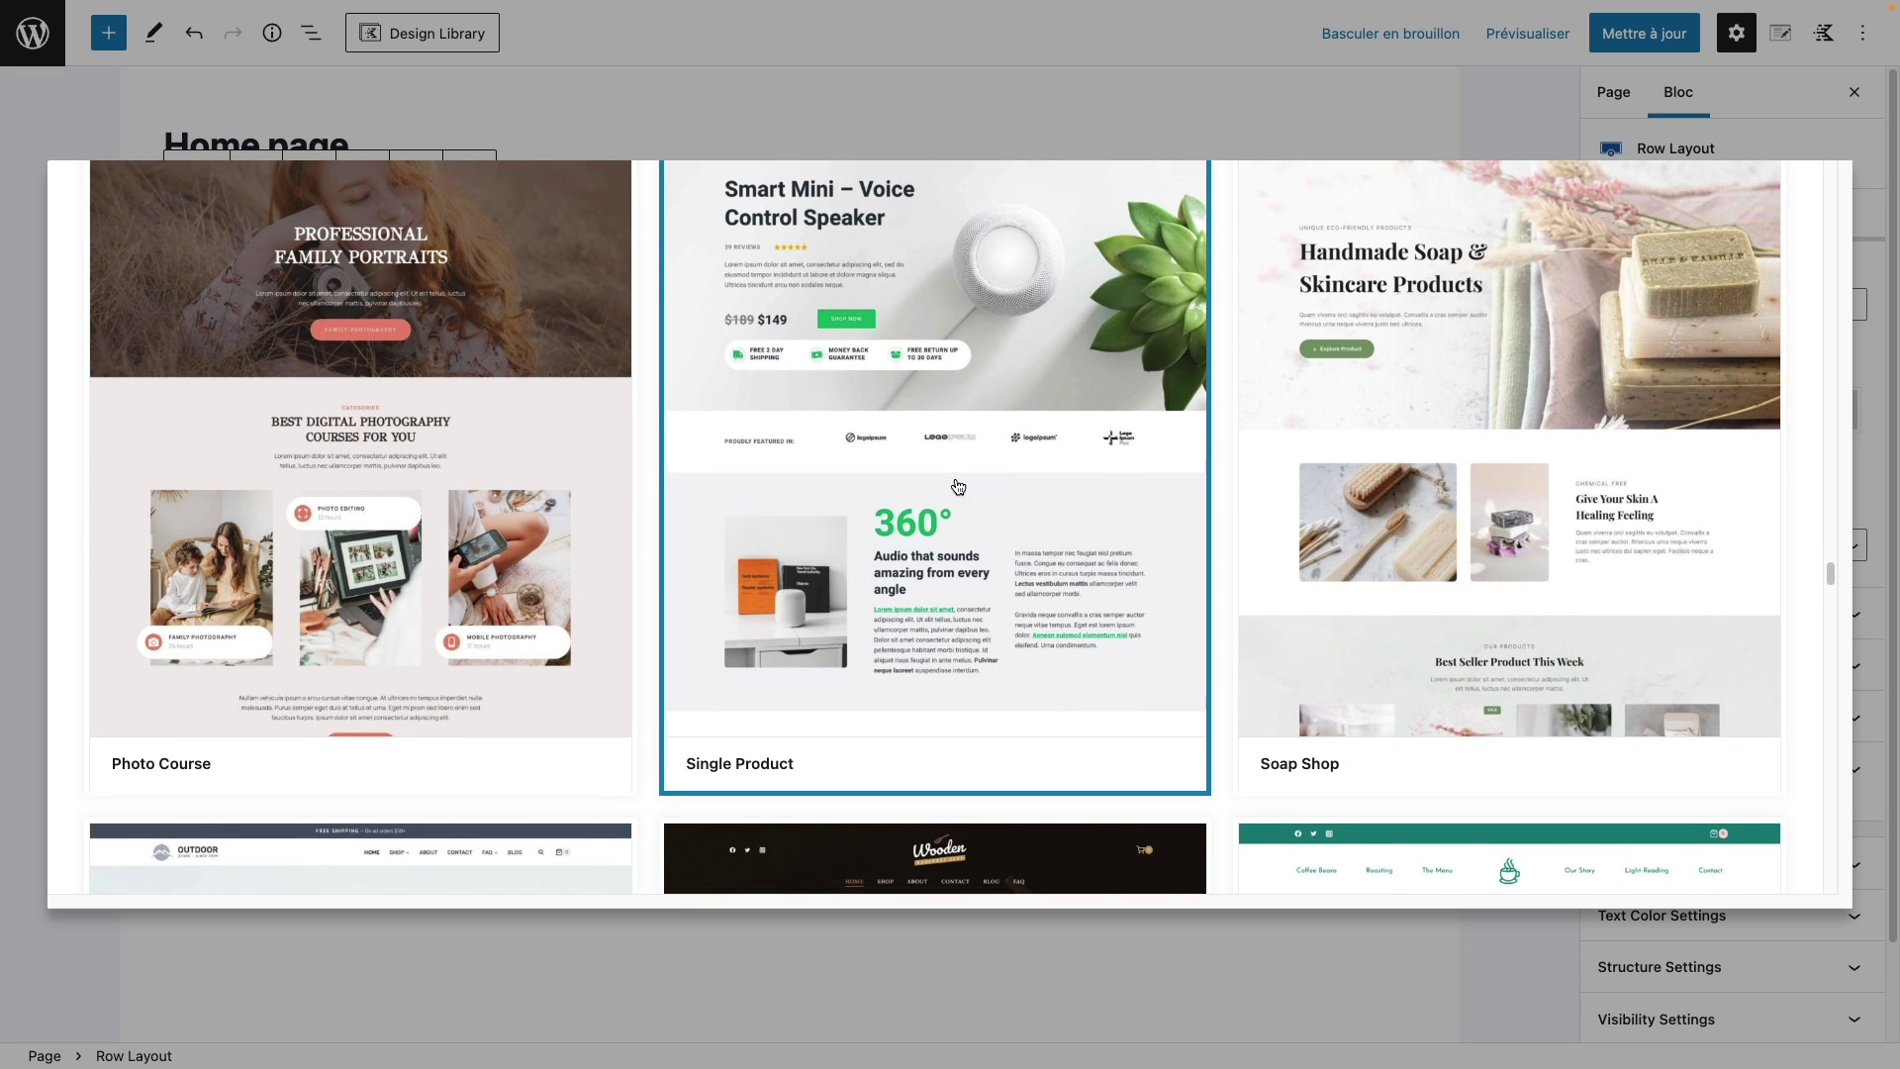
scroll(958, 493, up, 5)
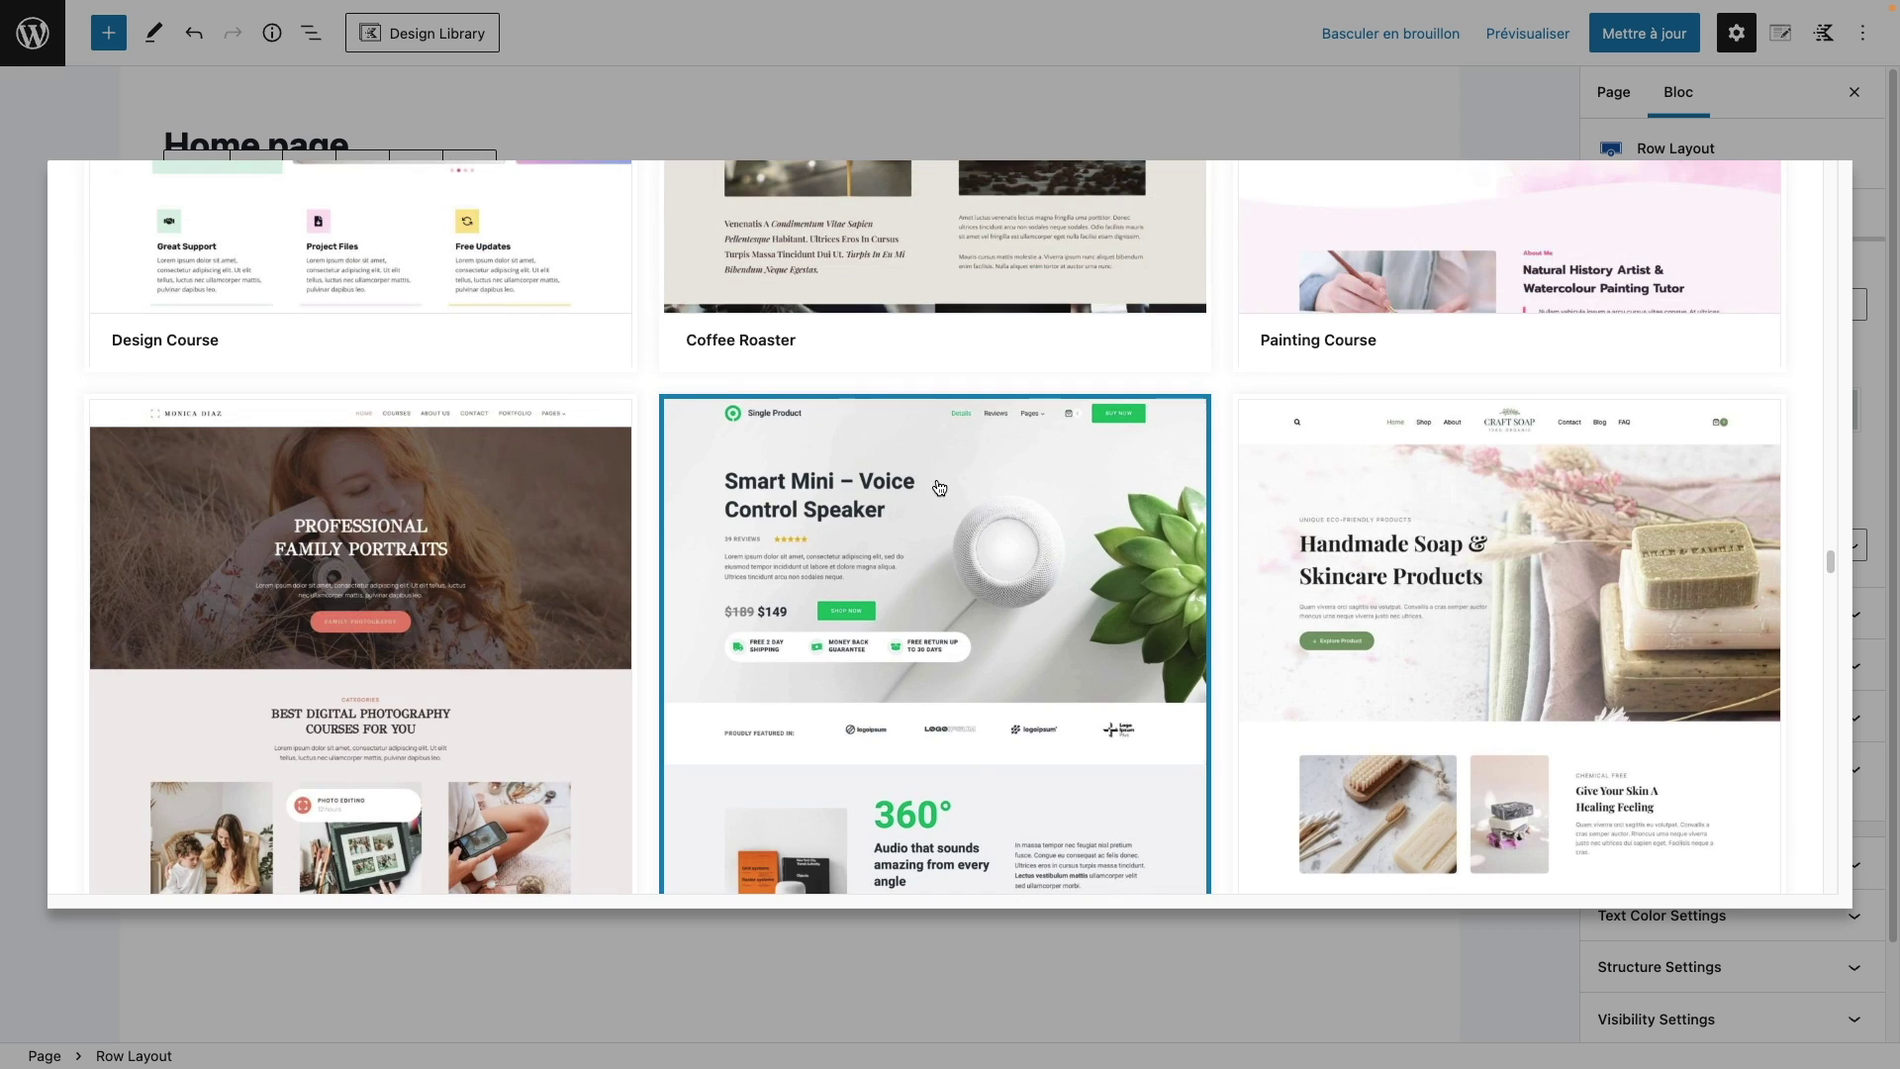
click(938, 486)
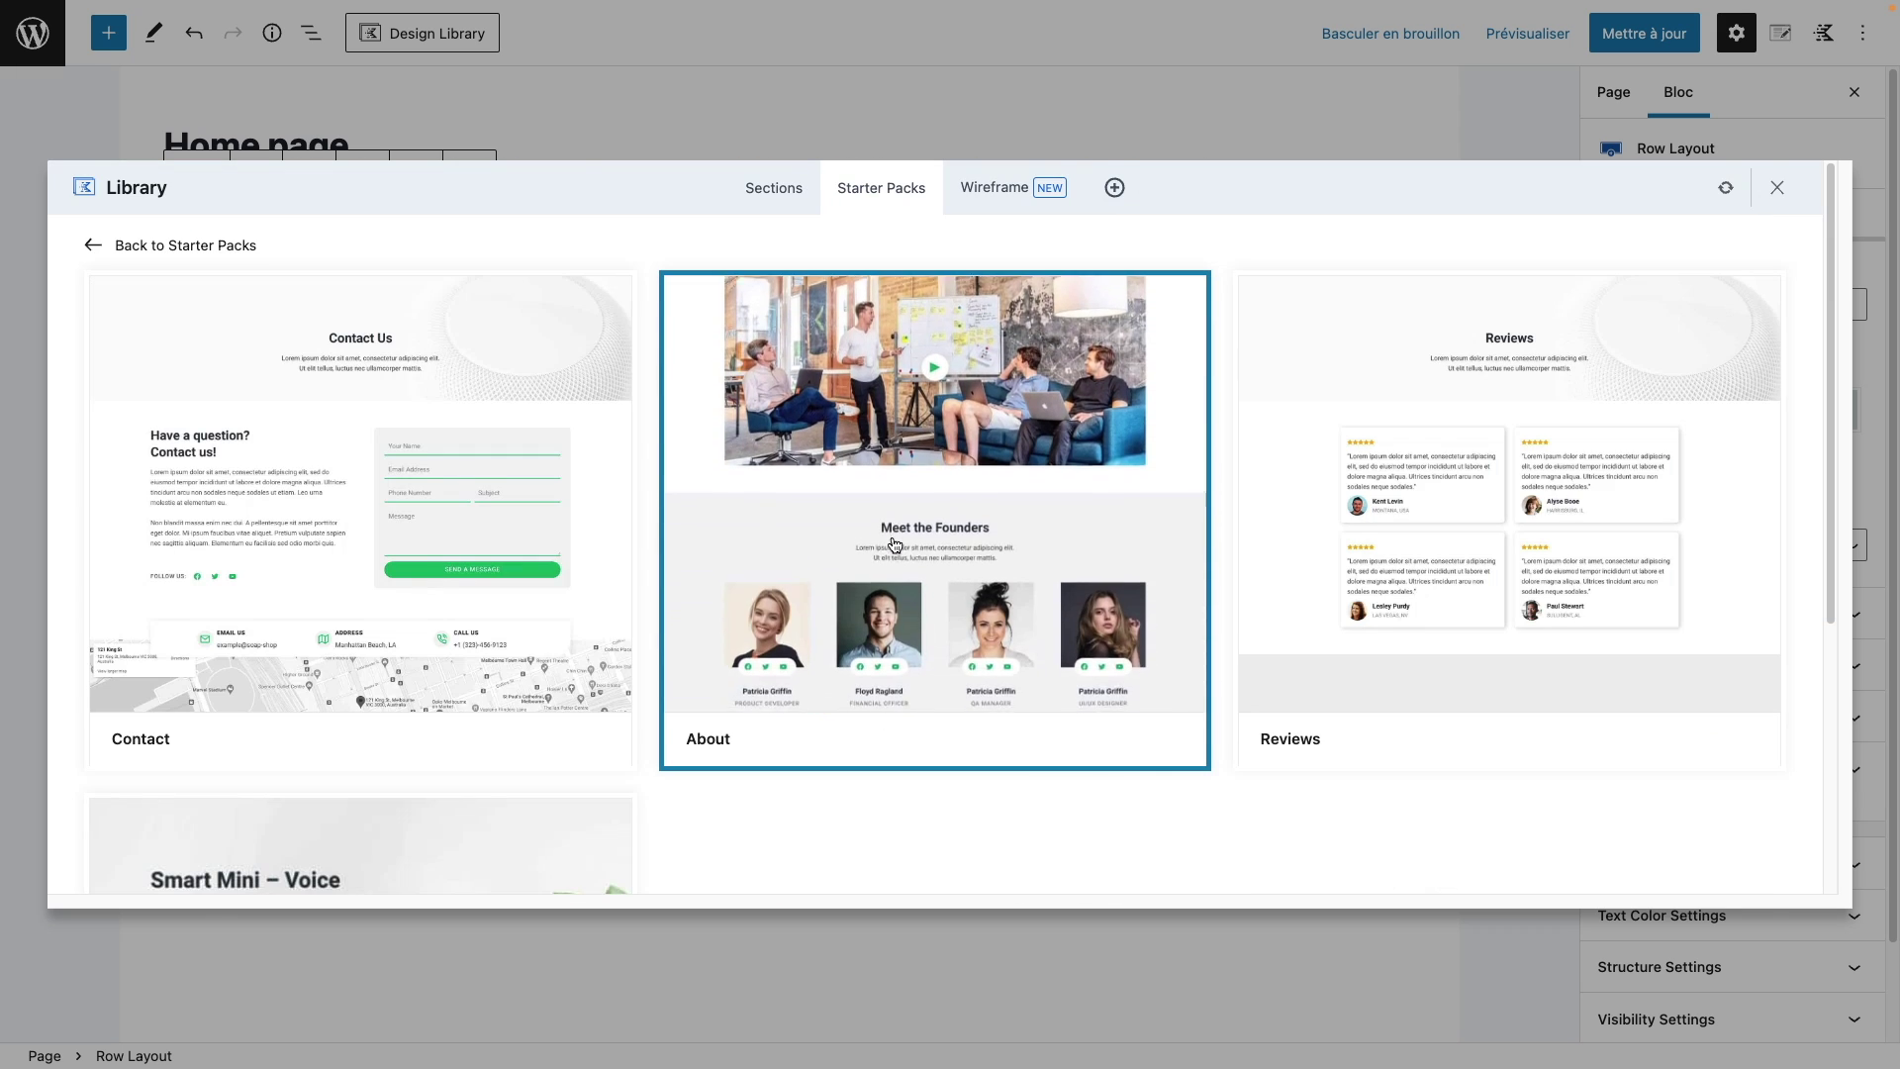
Step: Import the Single Product Home layout, save the page with Ctrl+S, and view it live
scroll(894, 543, down, 6)
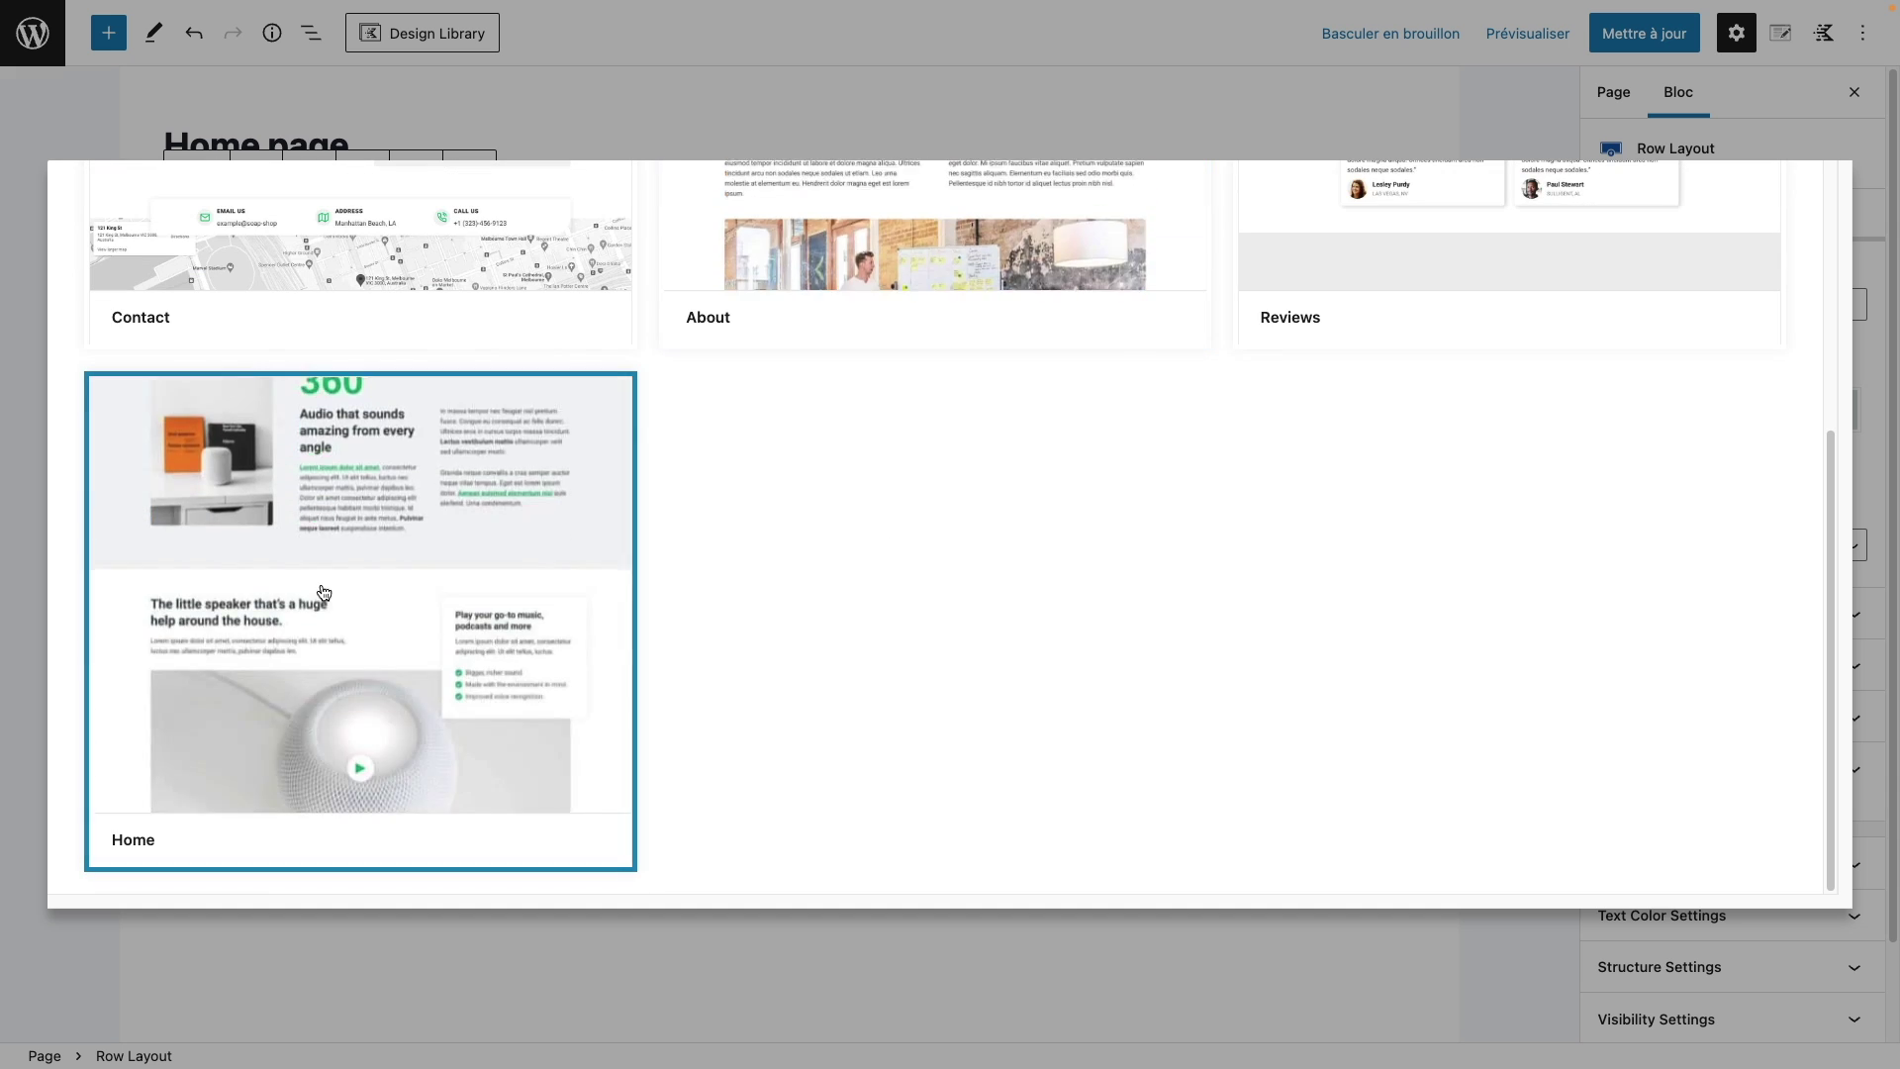
click(330, 576)
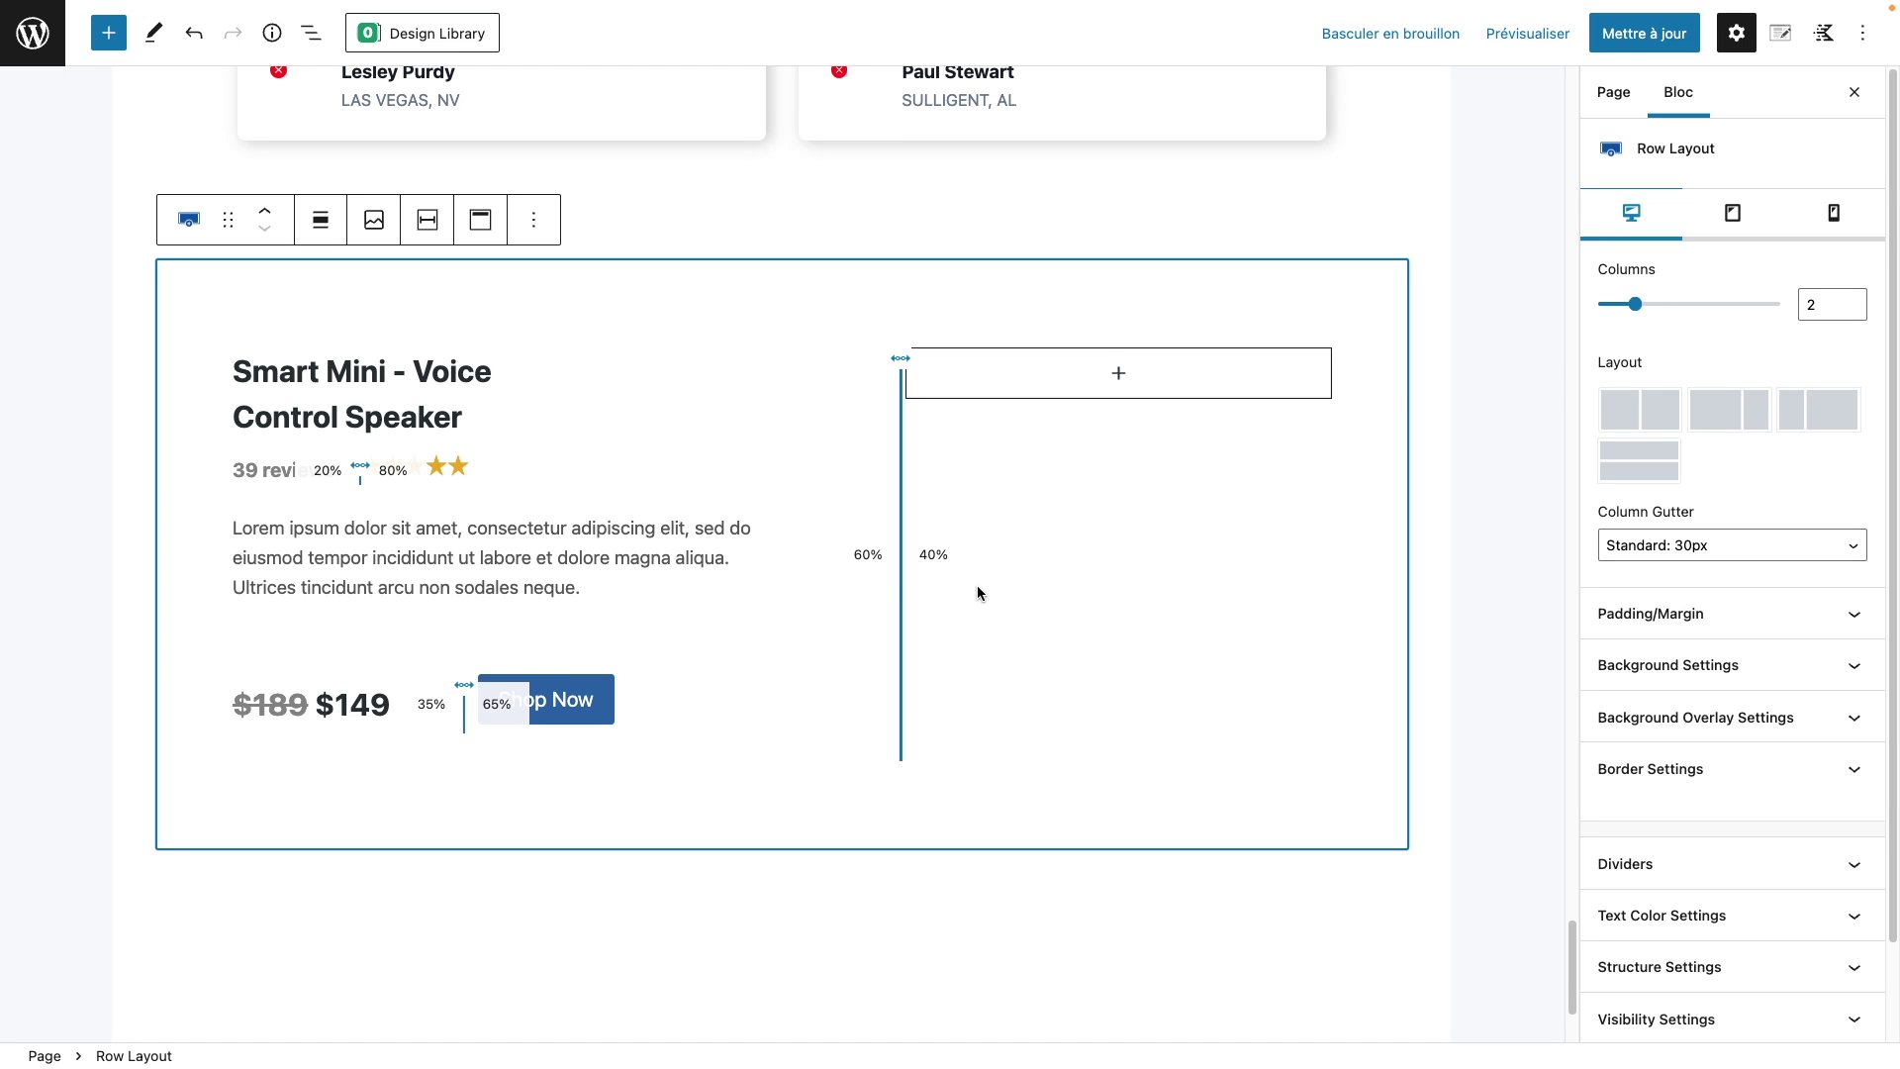
scroll(1416, 448, up, 20)
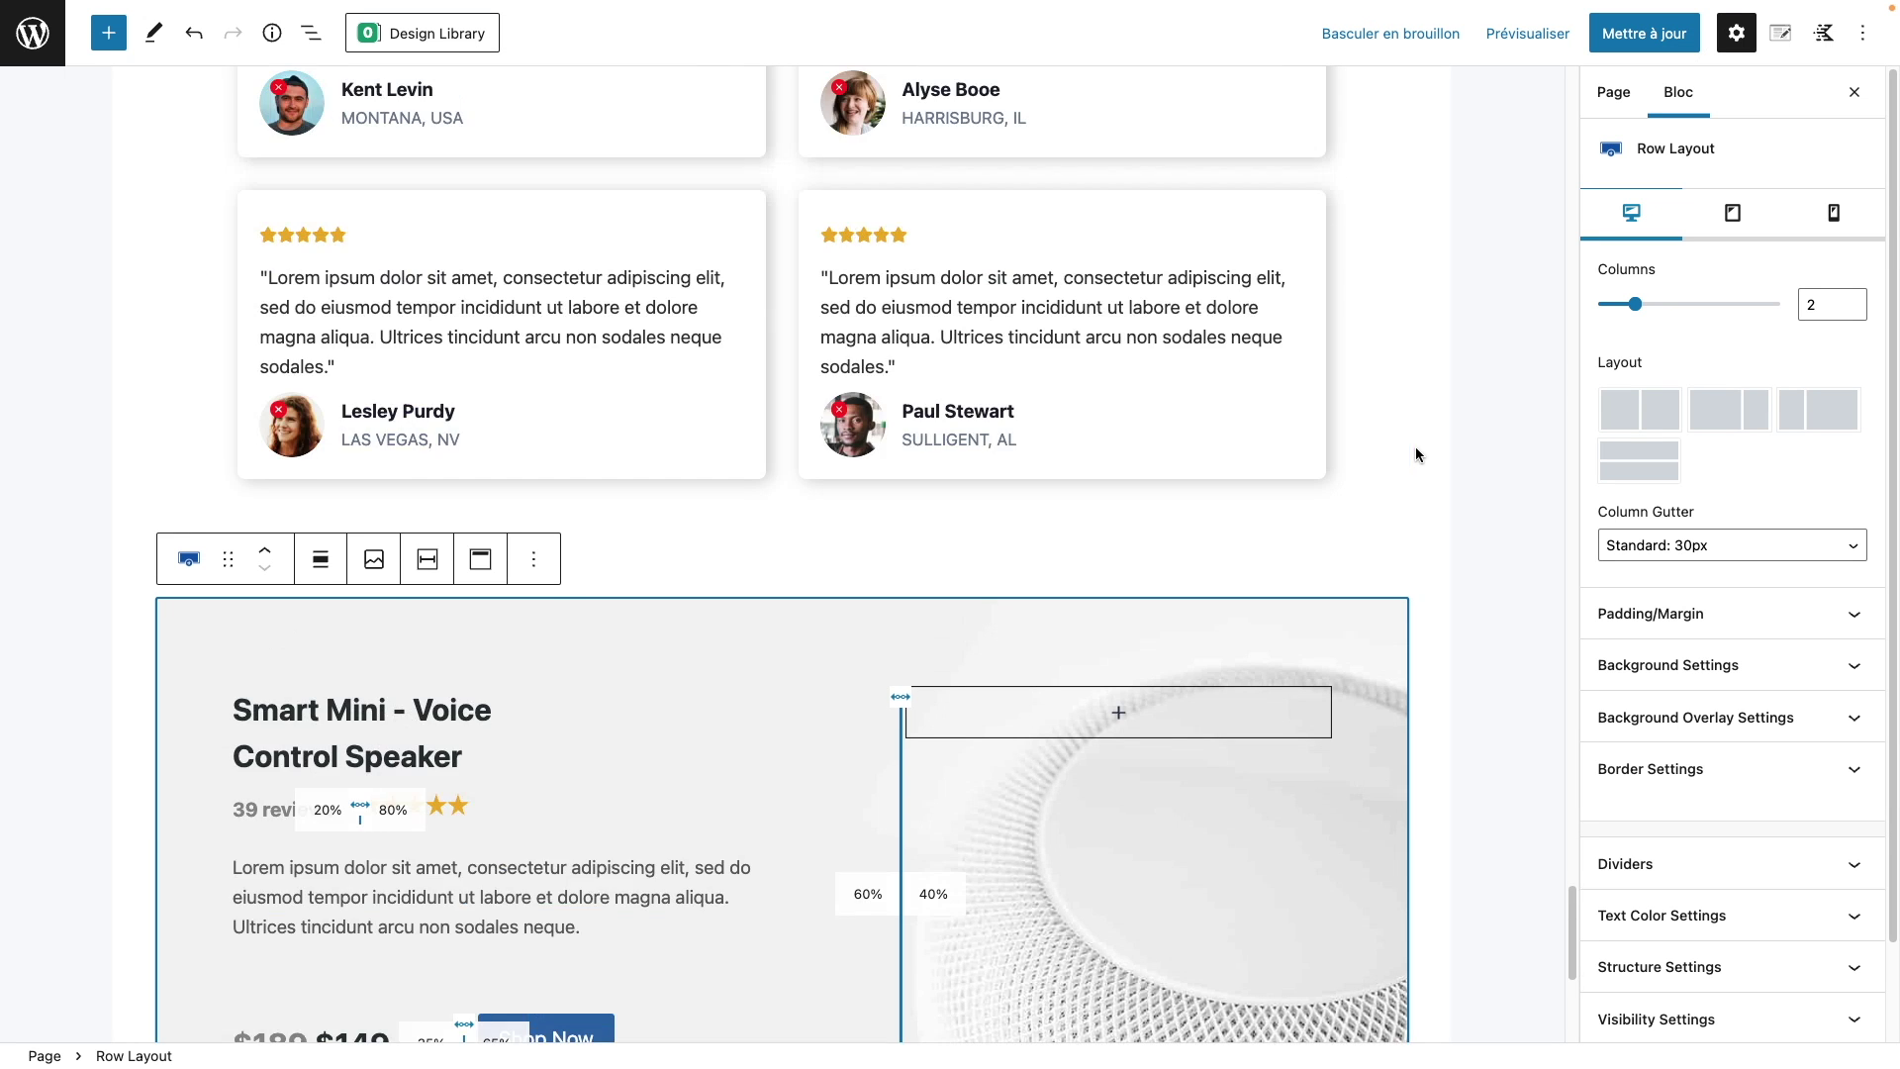
scroll(1468, 400, up, 3)
key(ctrl+s)
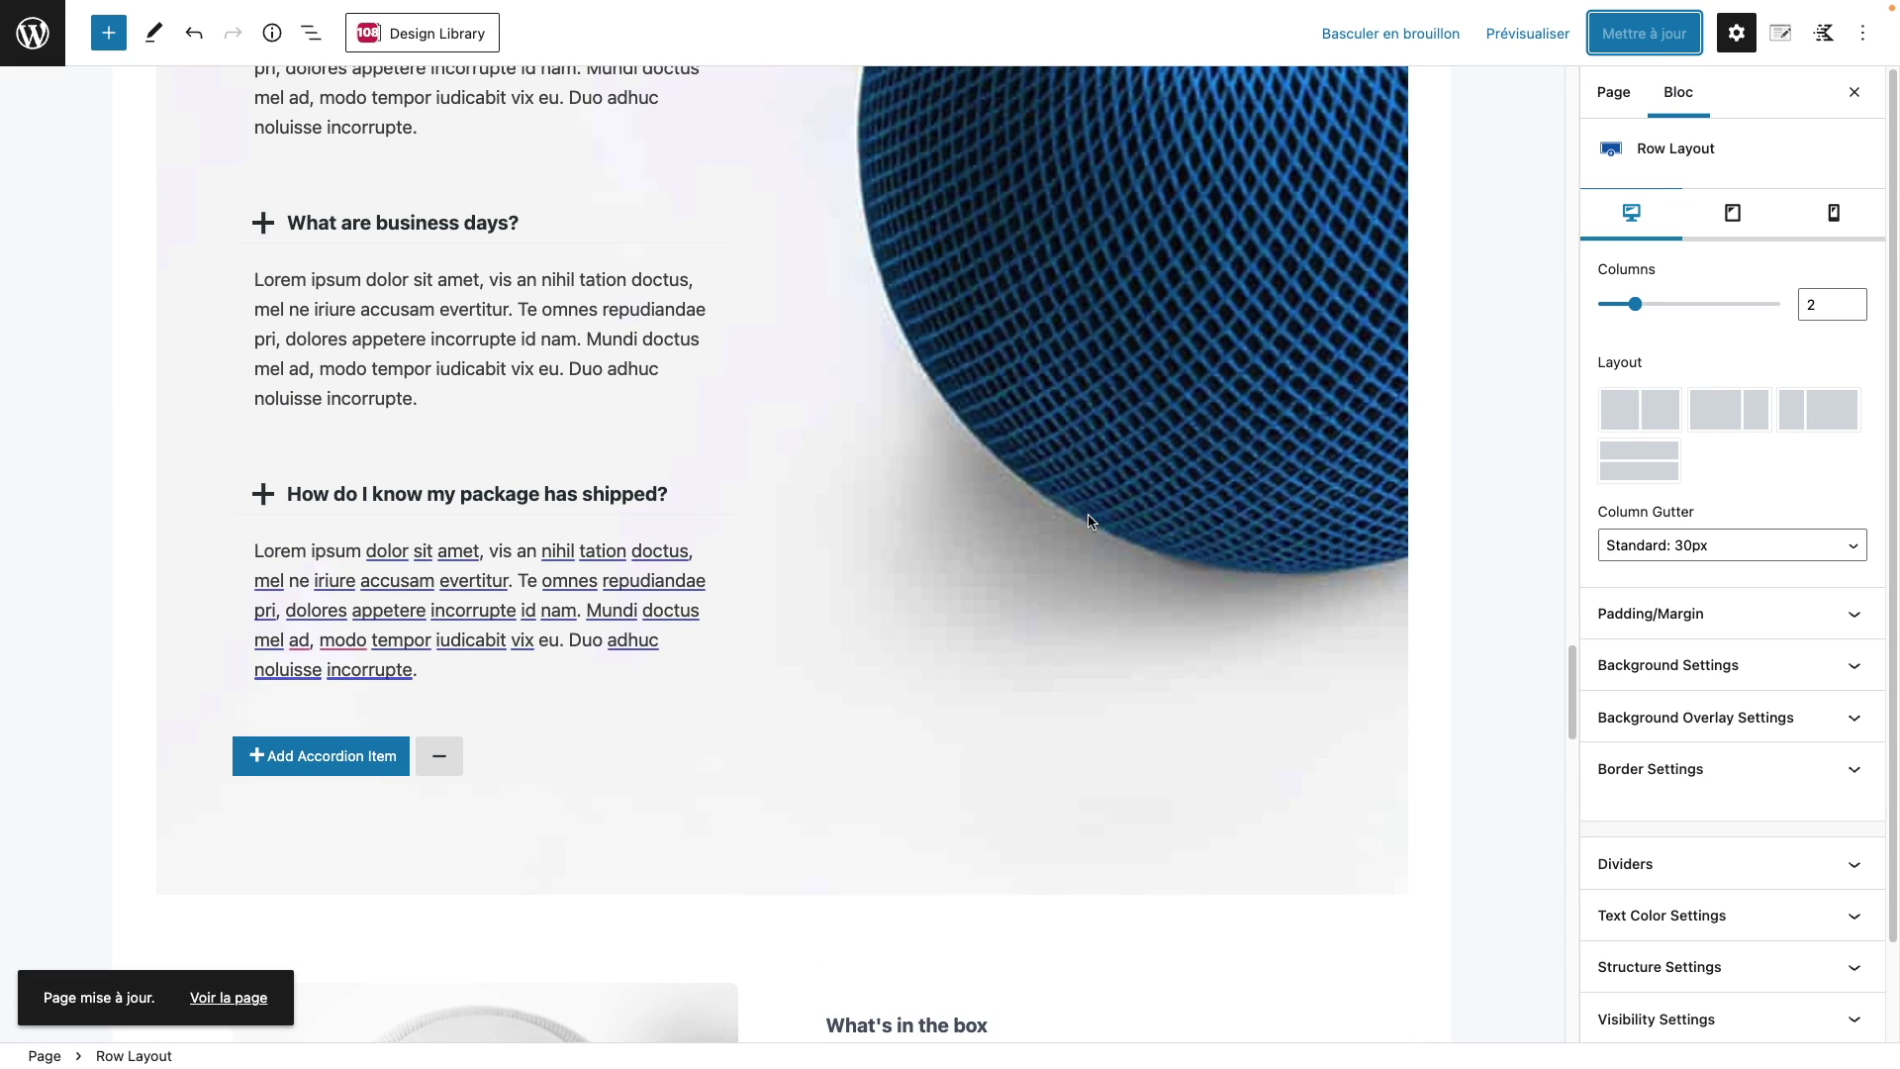
scroll(1084, 535, up, 12)
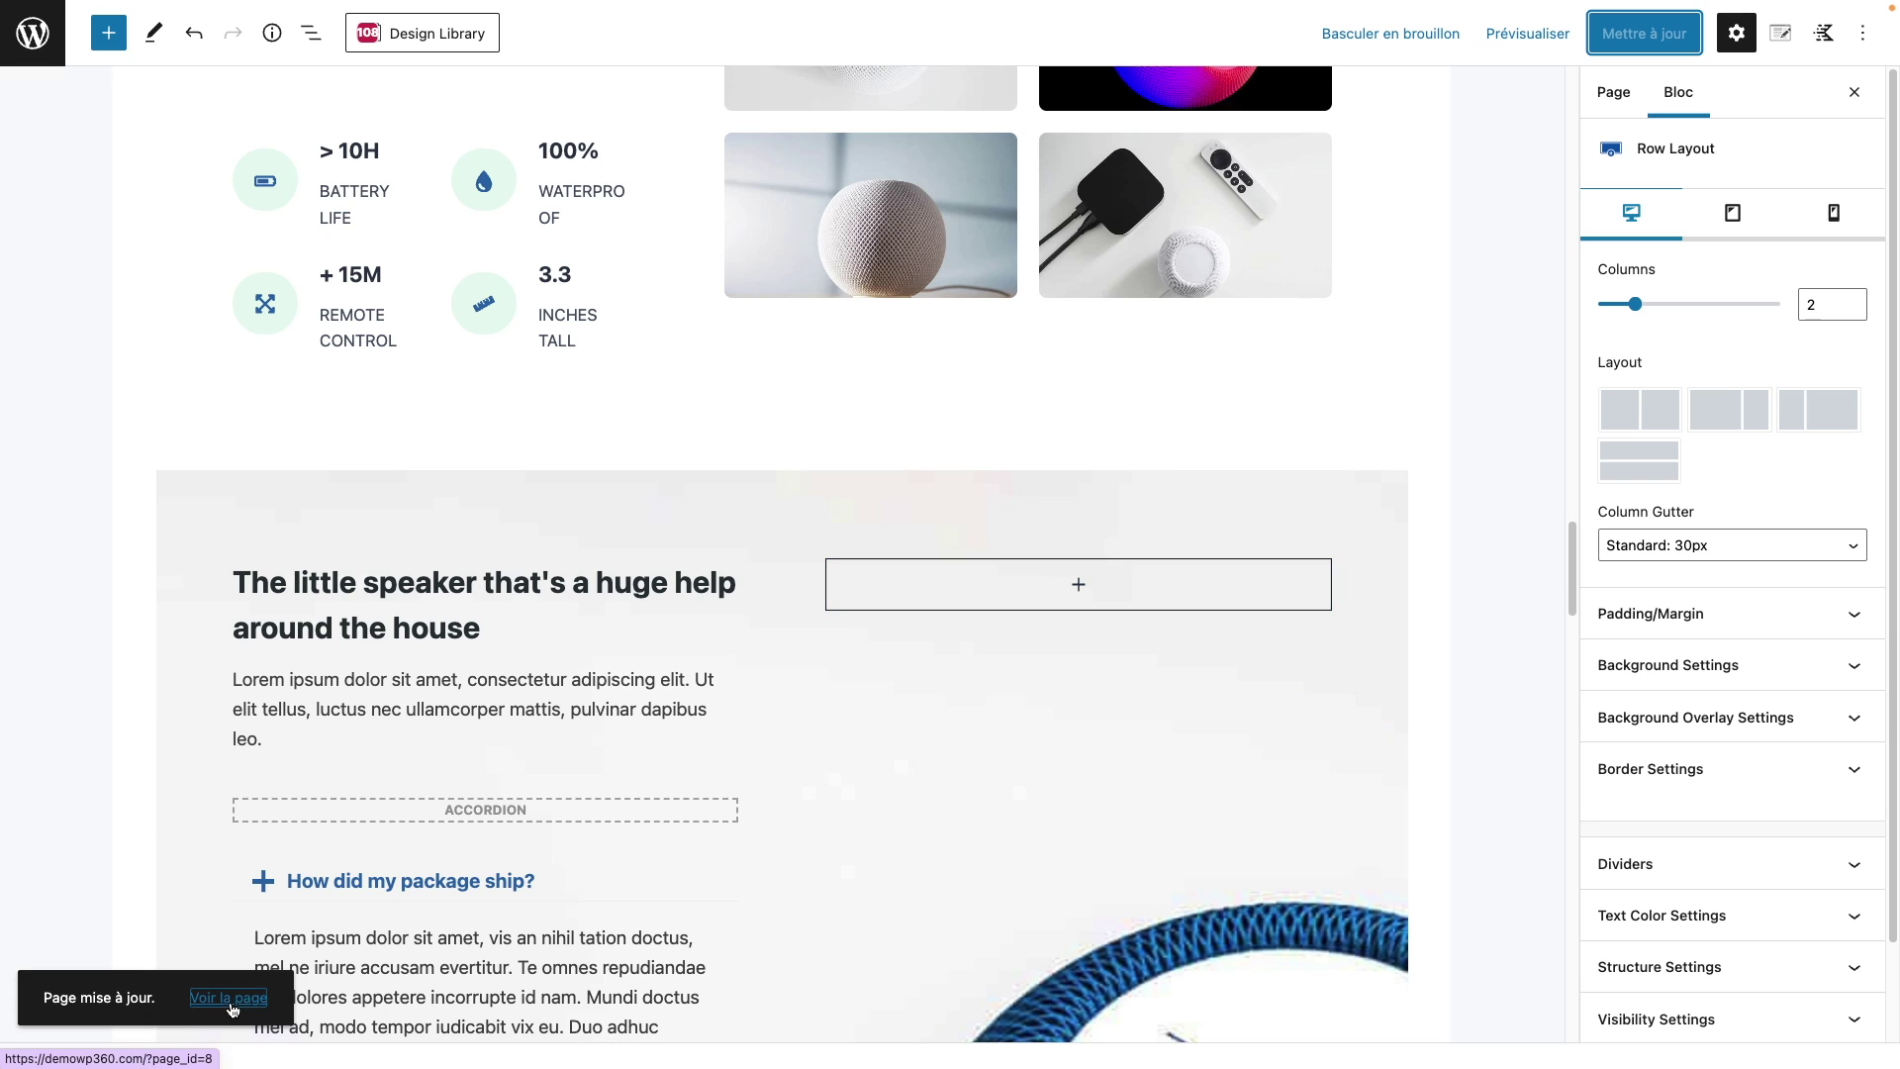
click(234, 1010)
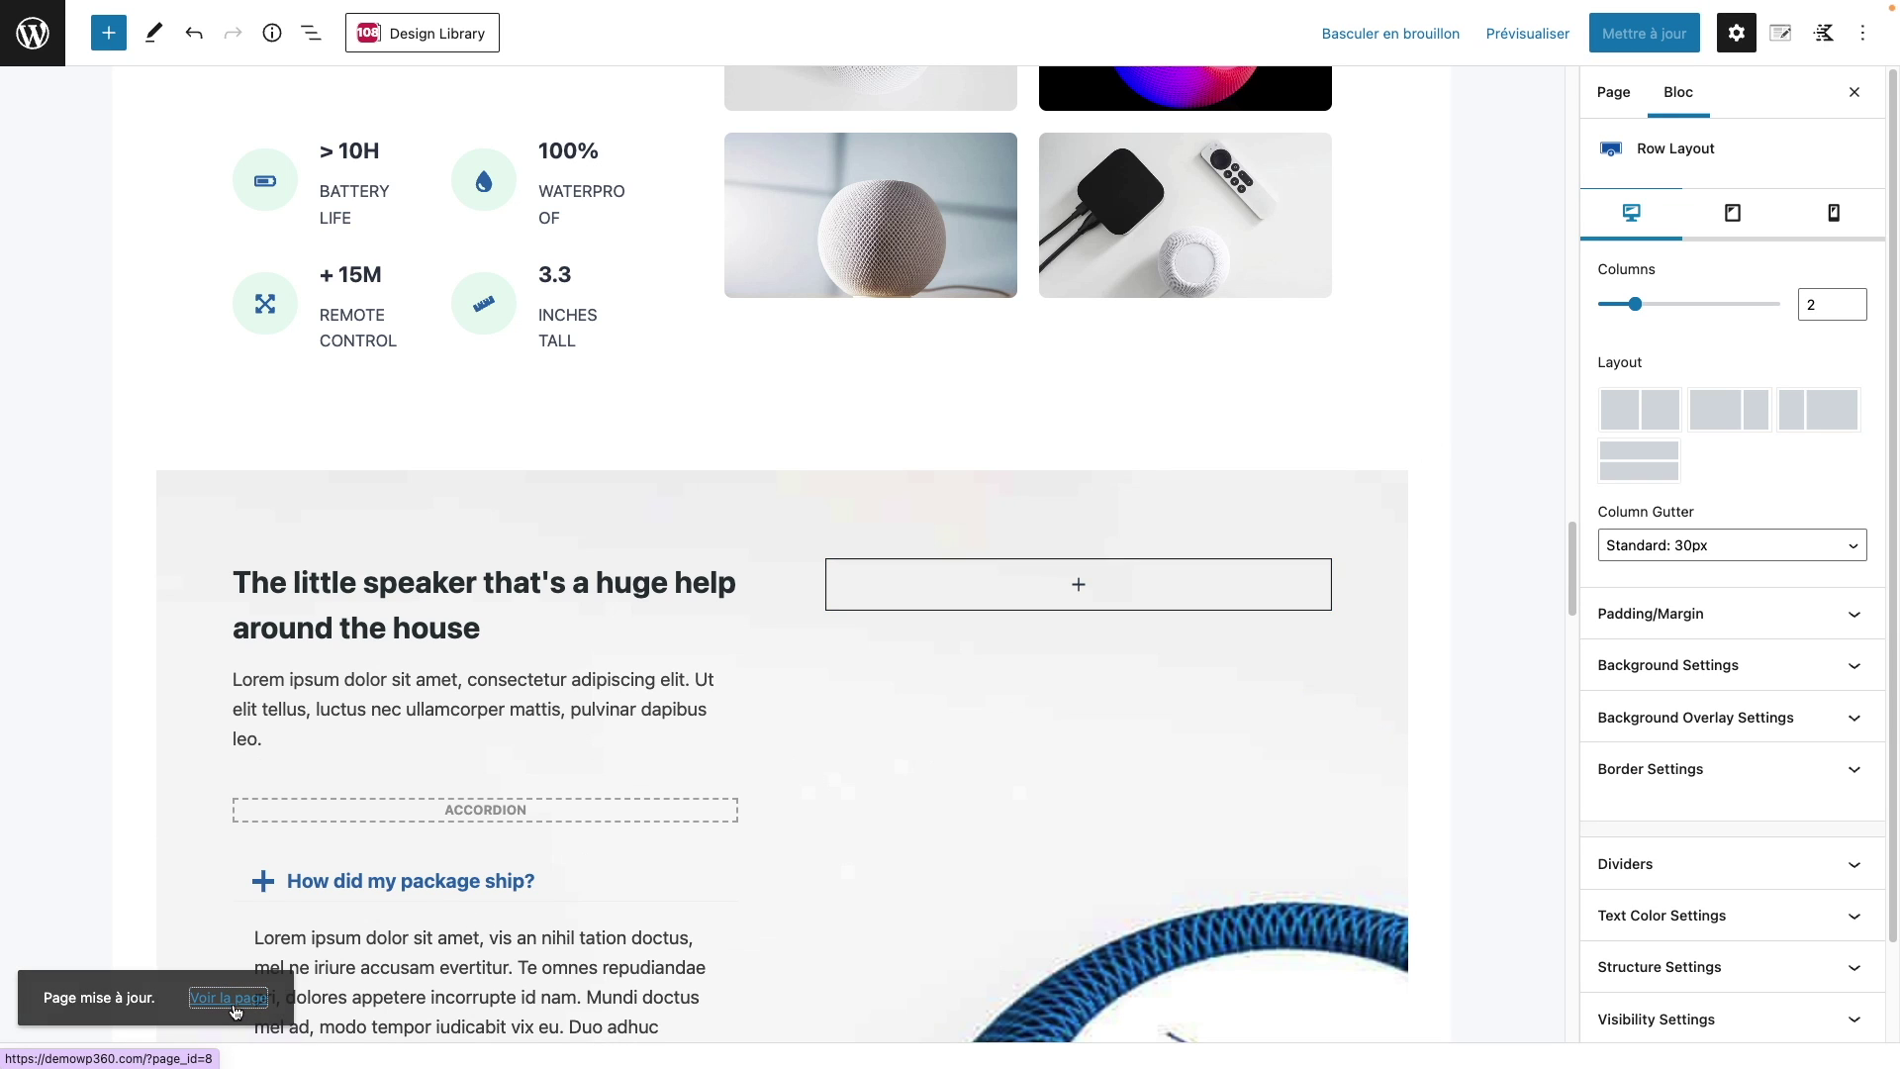
Step: Review the live Home page, highlighting its title and the Smart Mini – Voice Control Speaker heading
scroll(639, 421, down, 3)
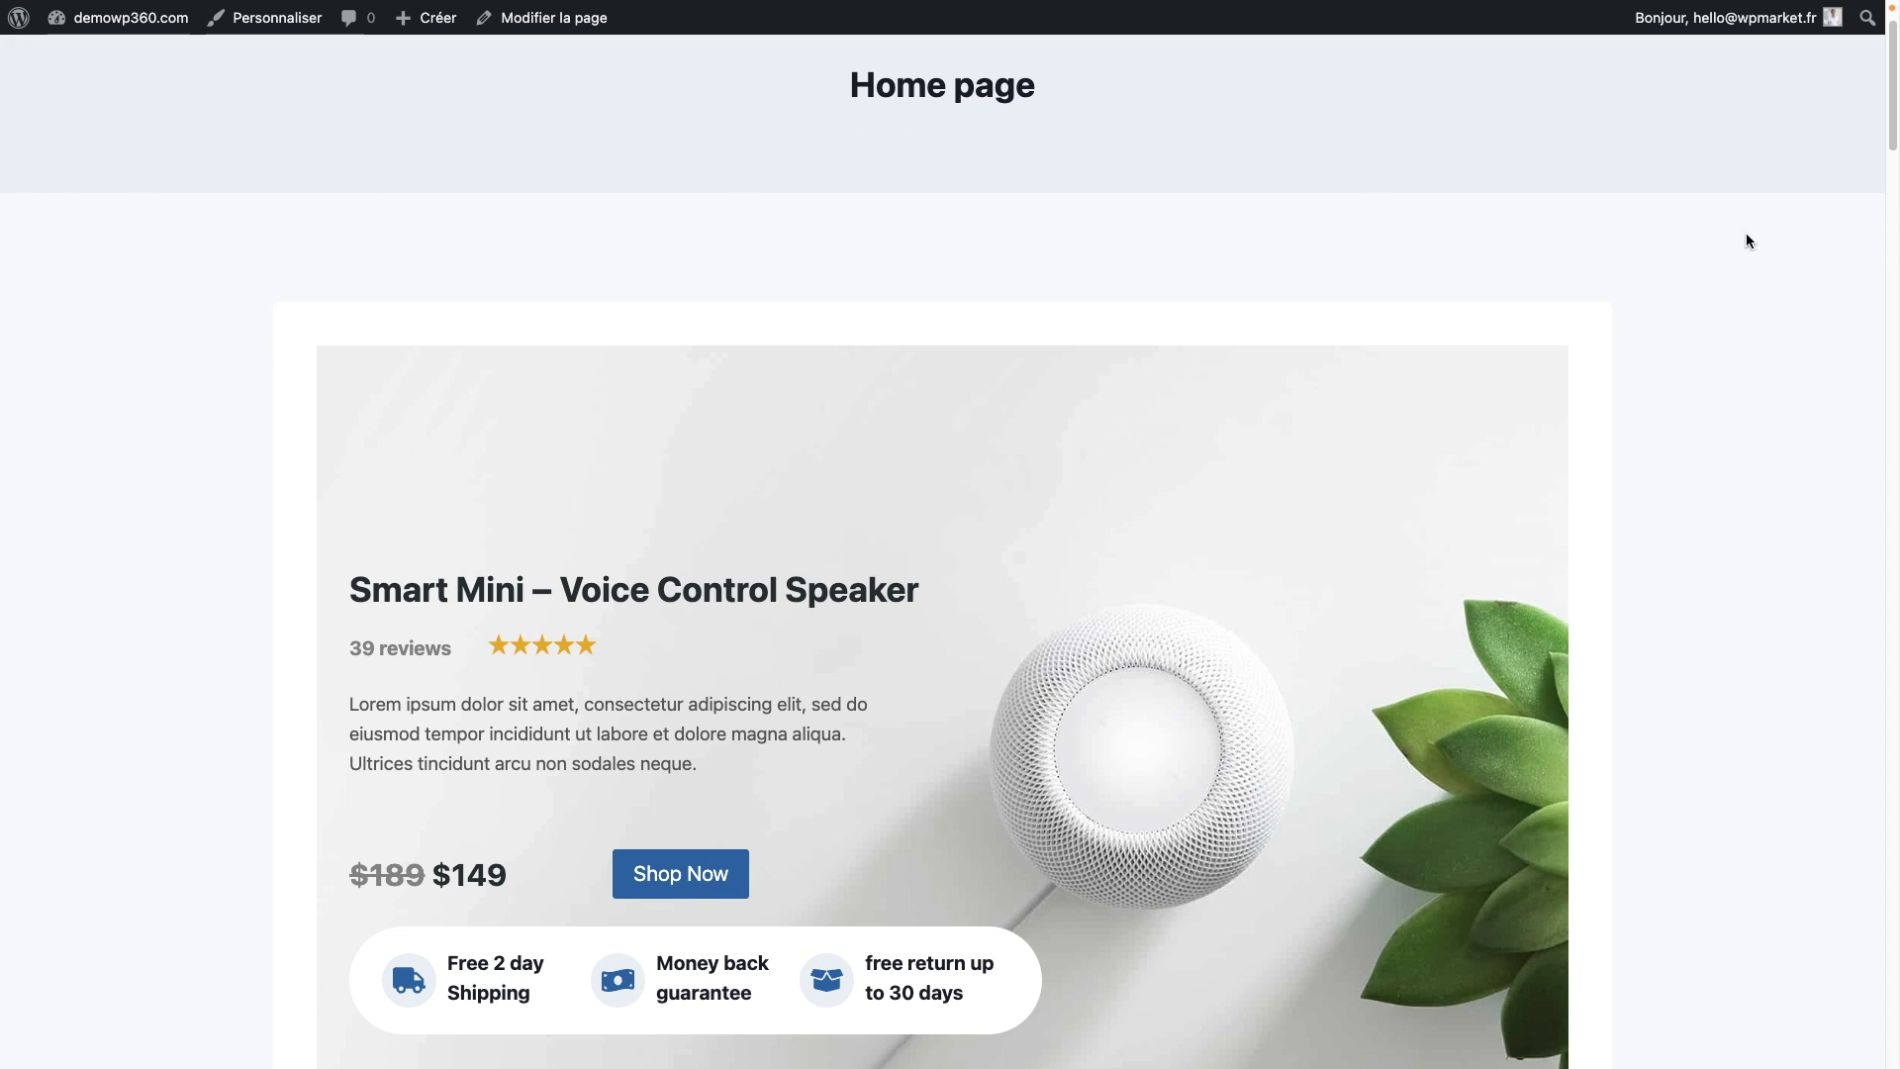
scroll(1795, 424, up, 3)
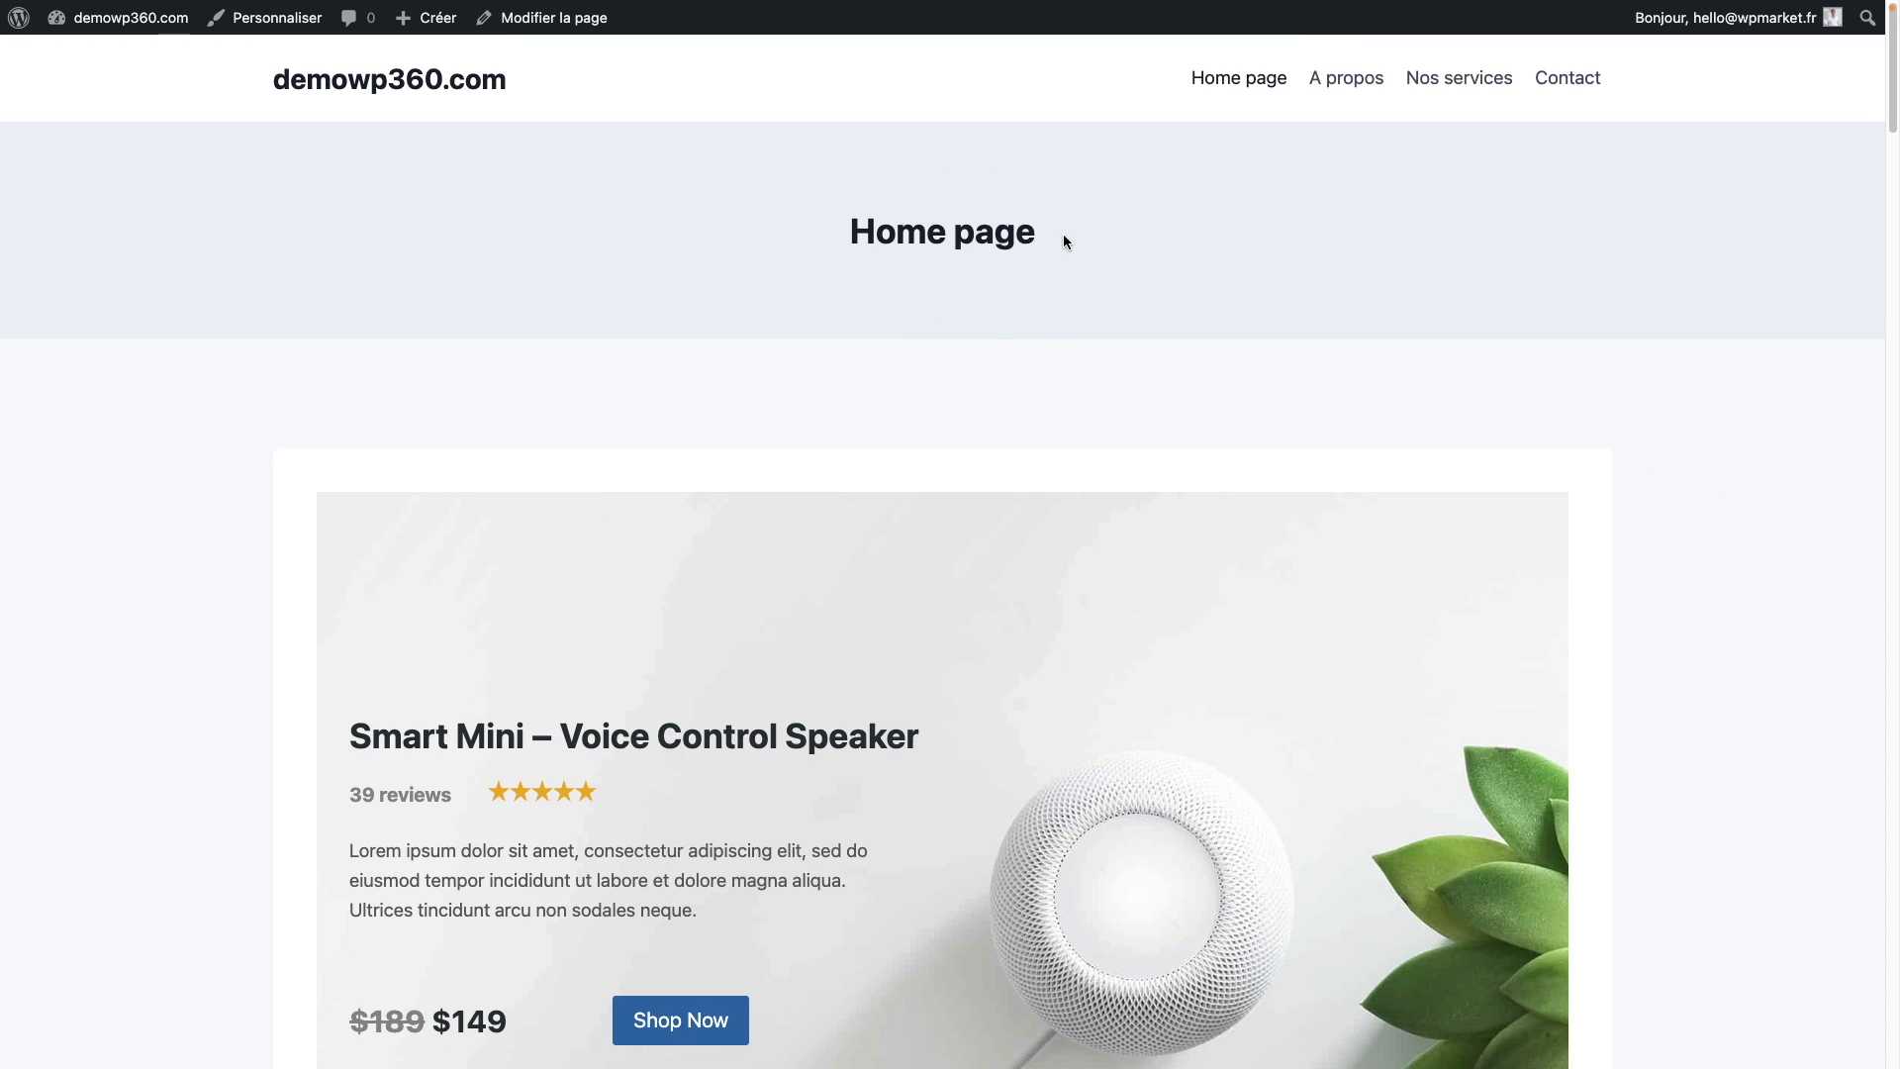
drag(1065, 240, 751, 233)
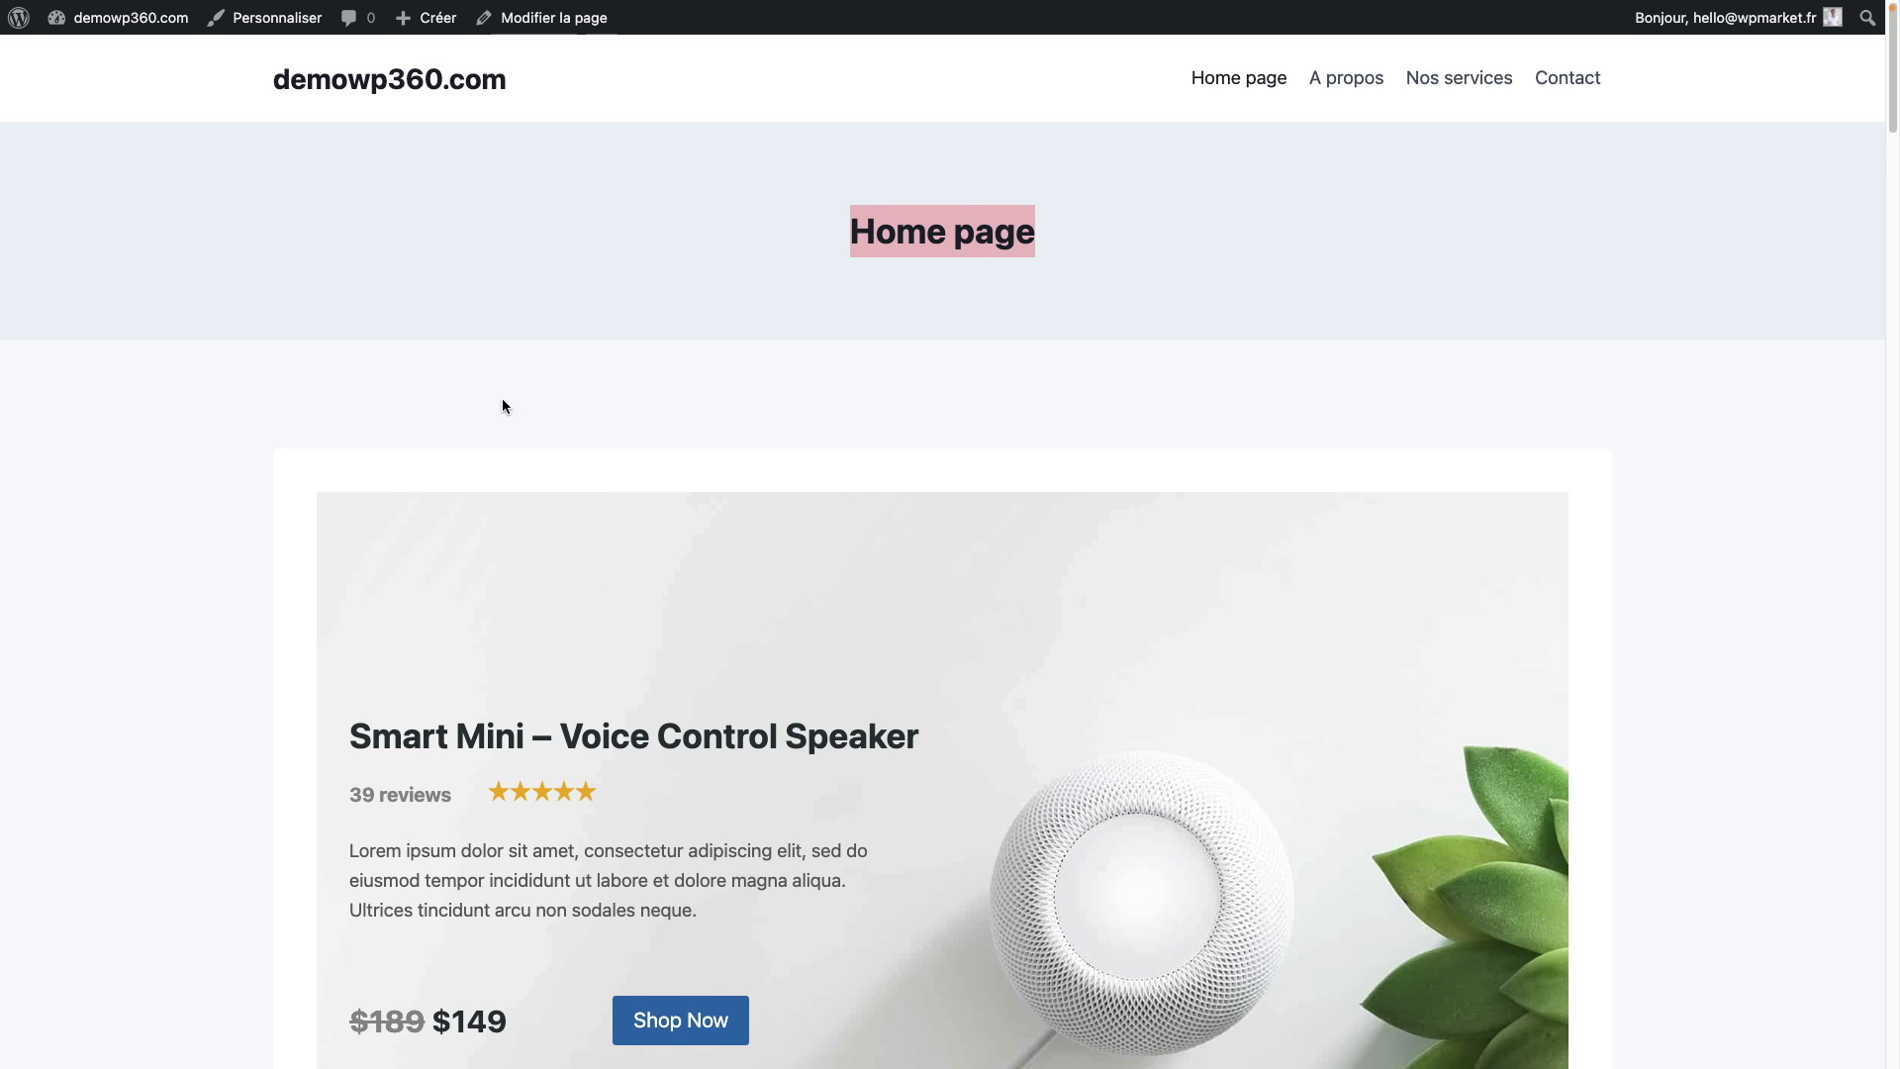
drag(941, 734, 348, 715)
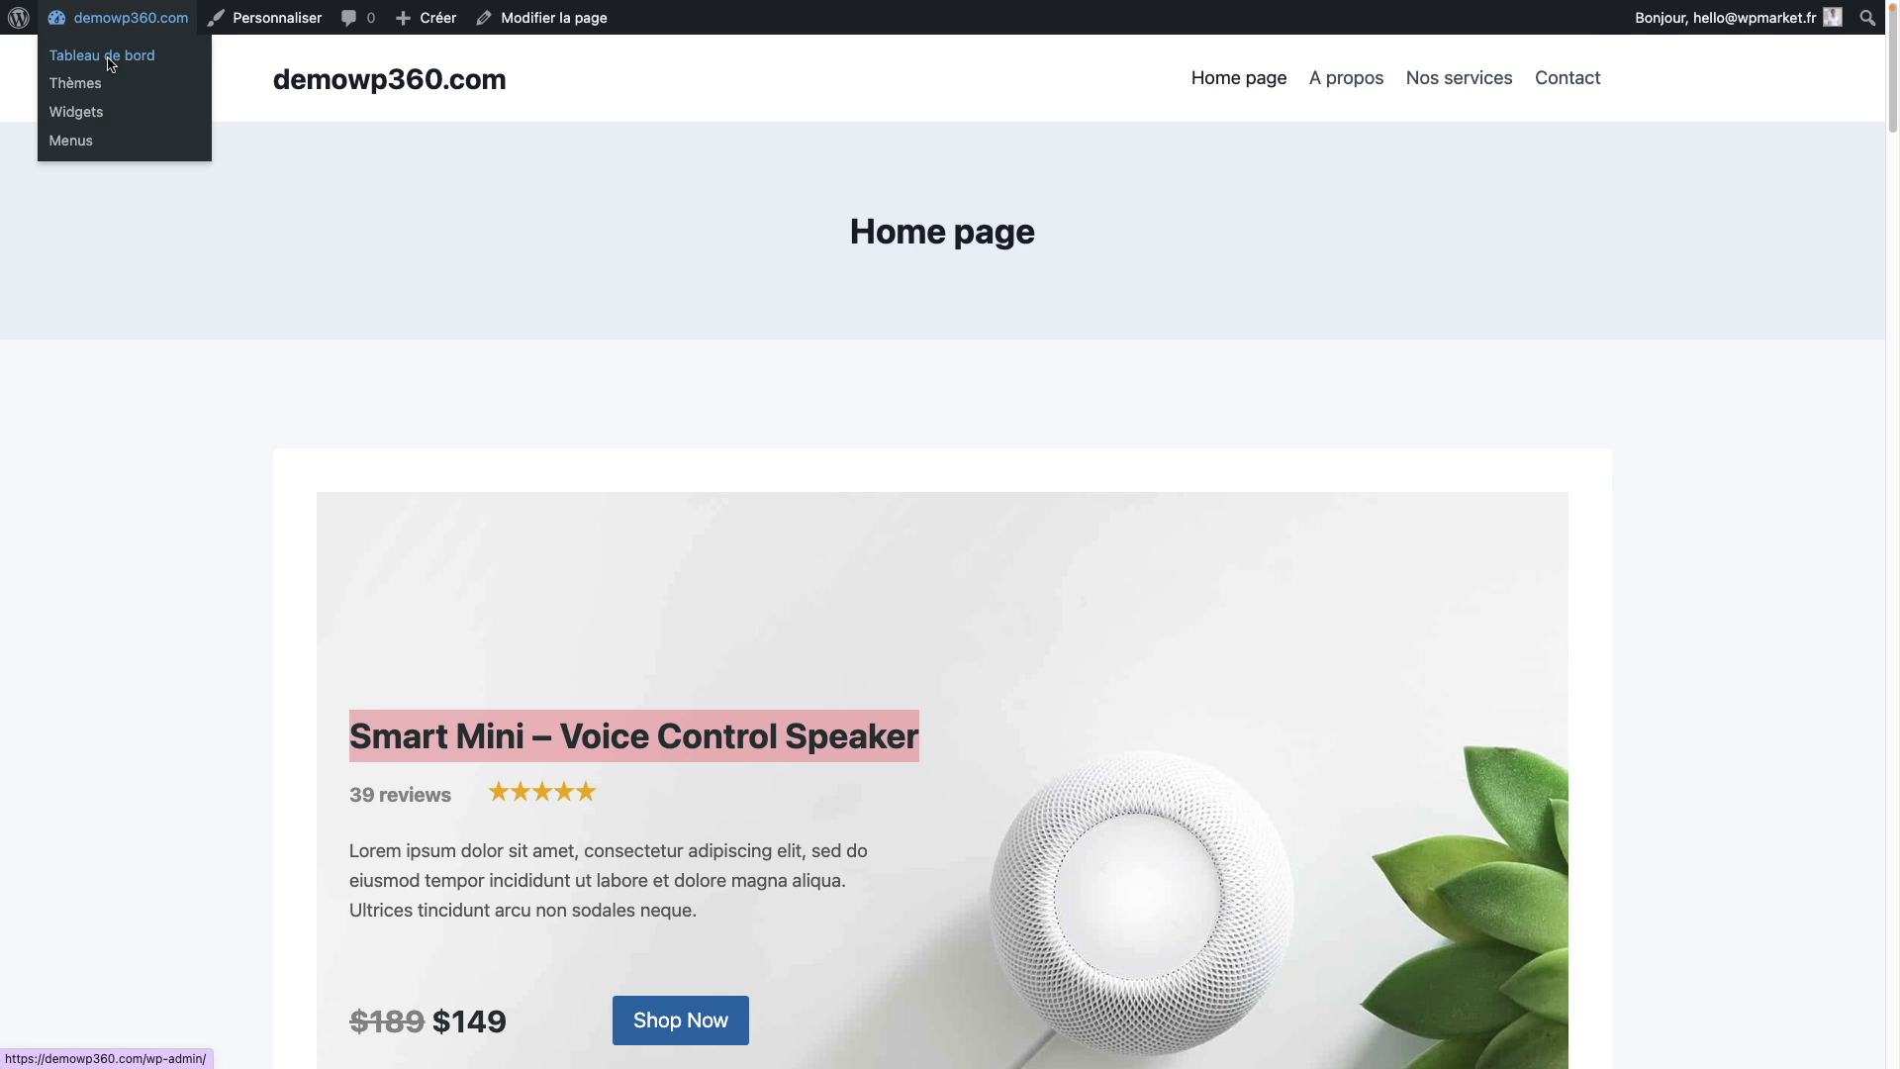
click(111, 61)
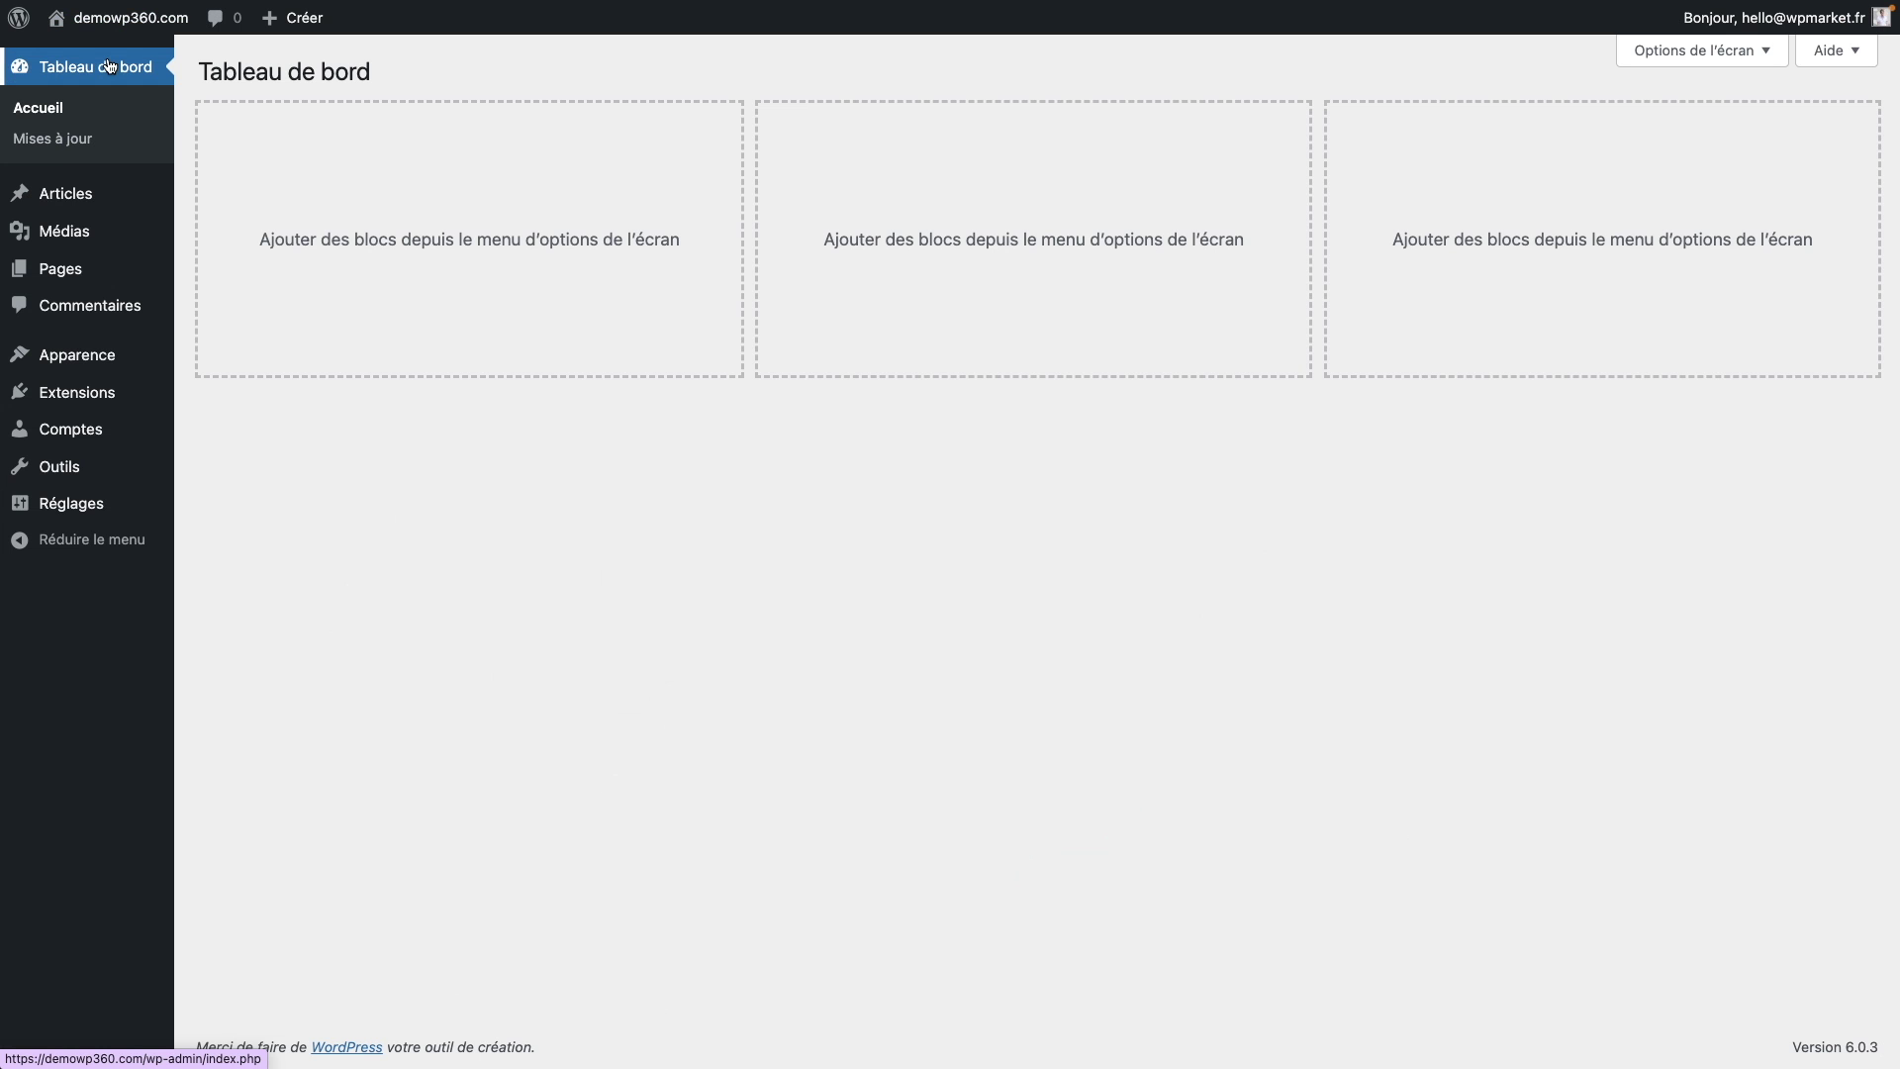
Step: Open Home page in the editor, uncheck Mode plein écran, and go back to Toutes les pages
click(61, 269)
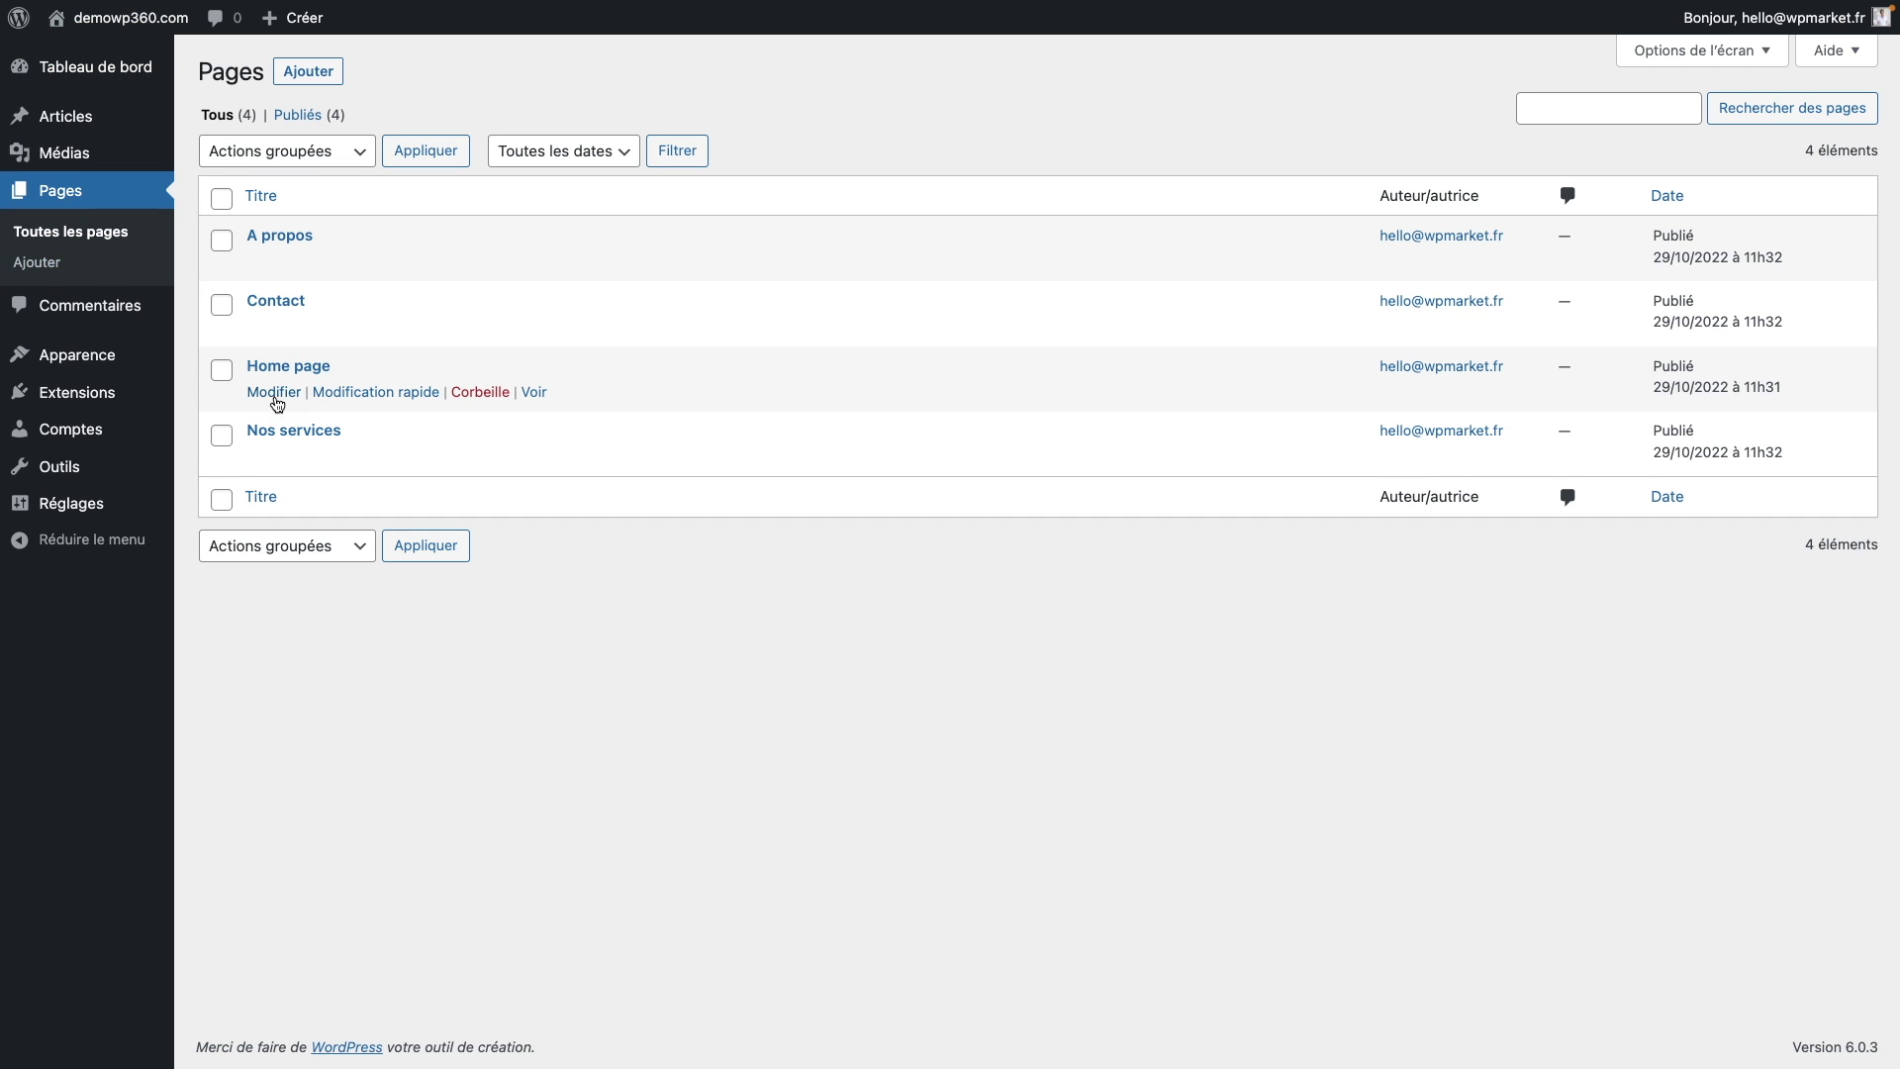
click(278, 400)
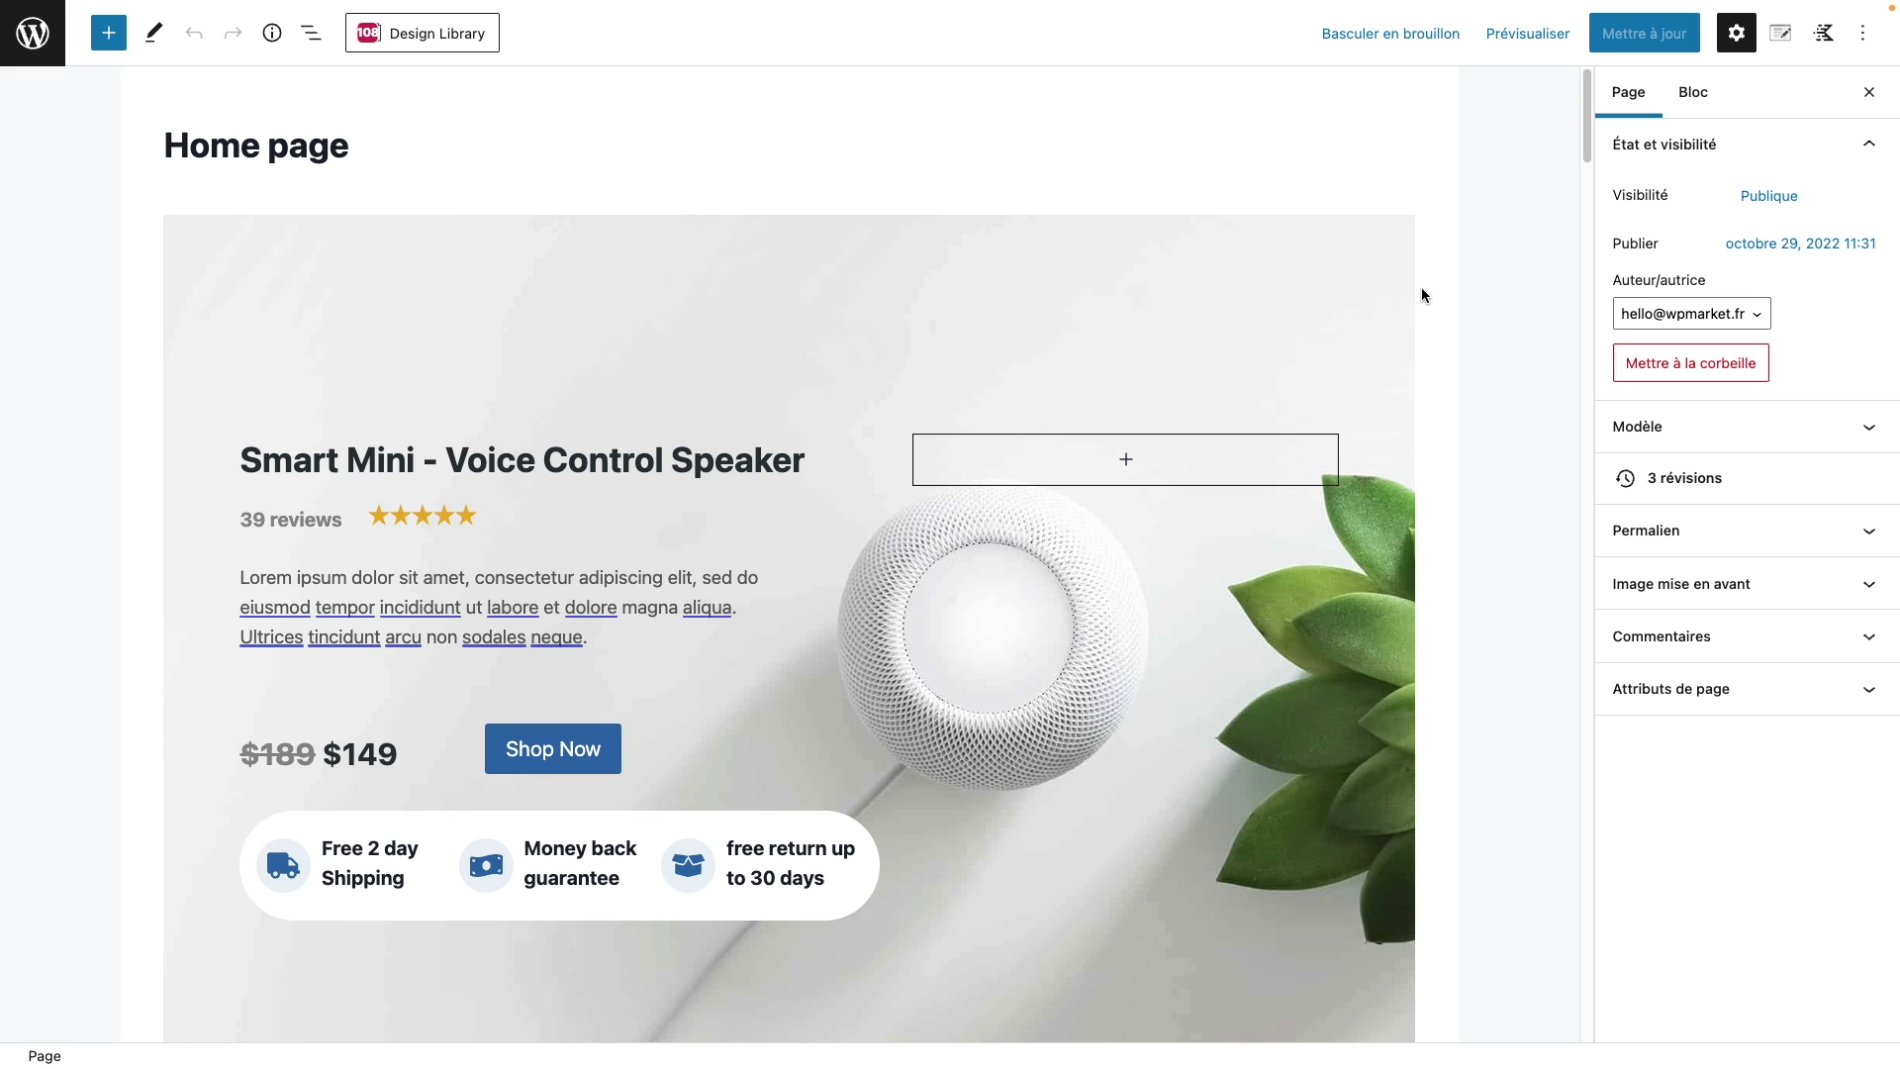
click(1865, 37)
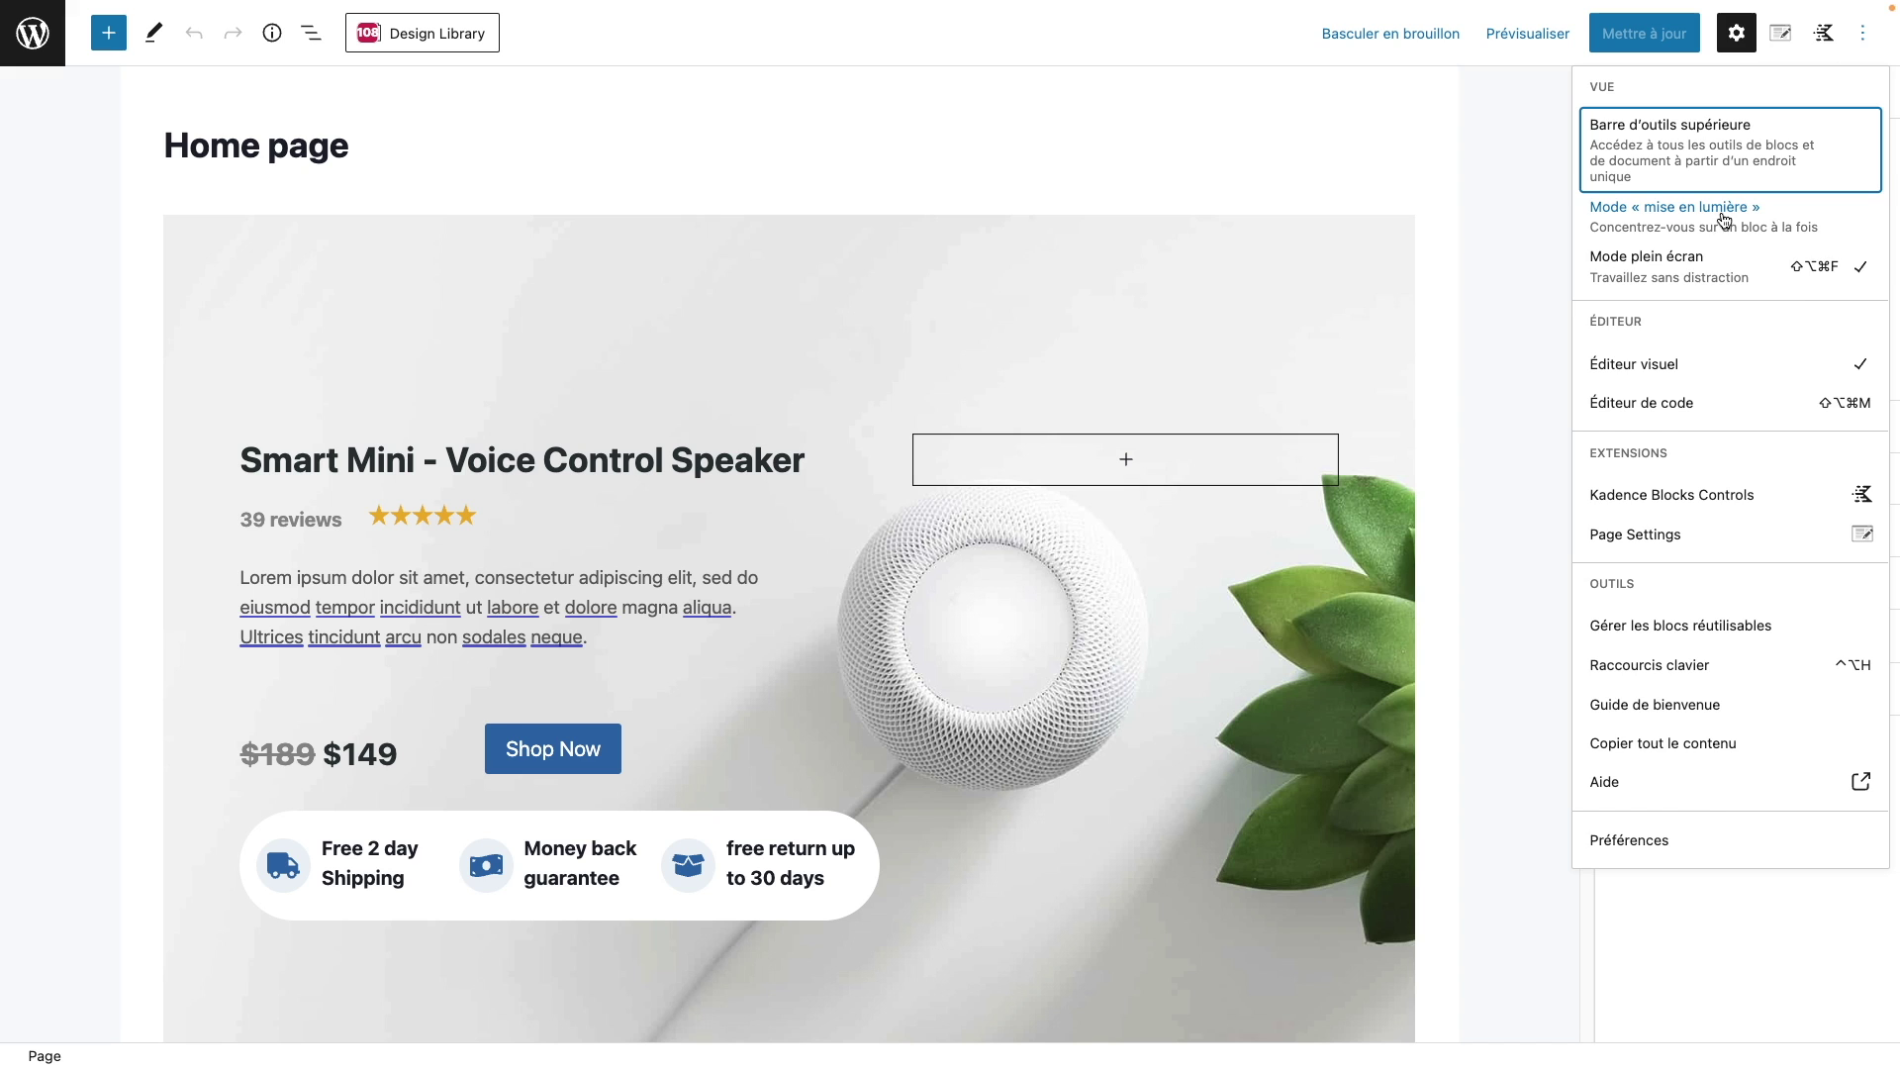
click(1787, 282)
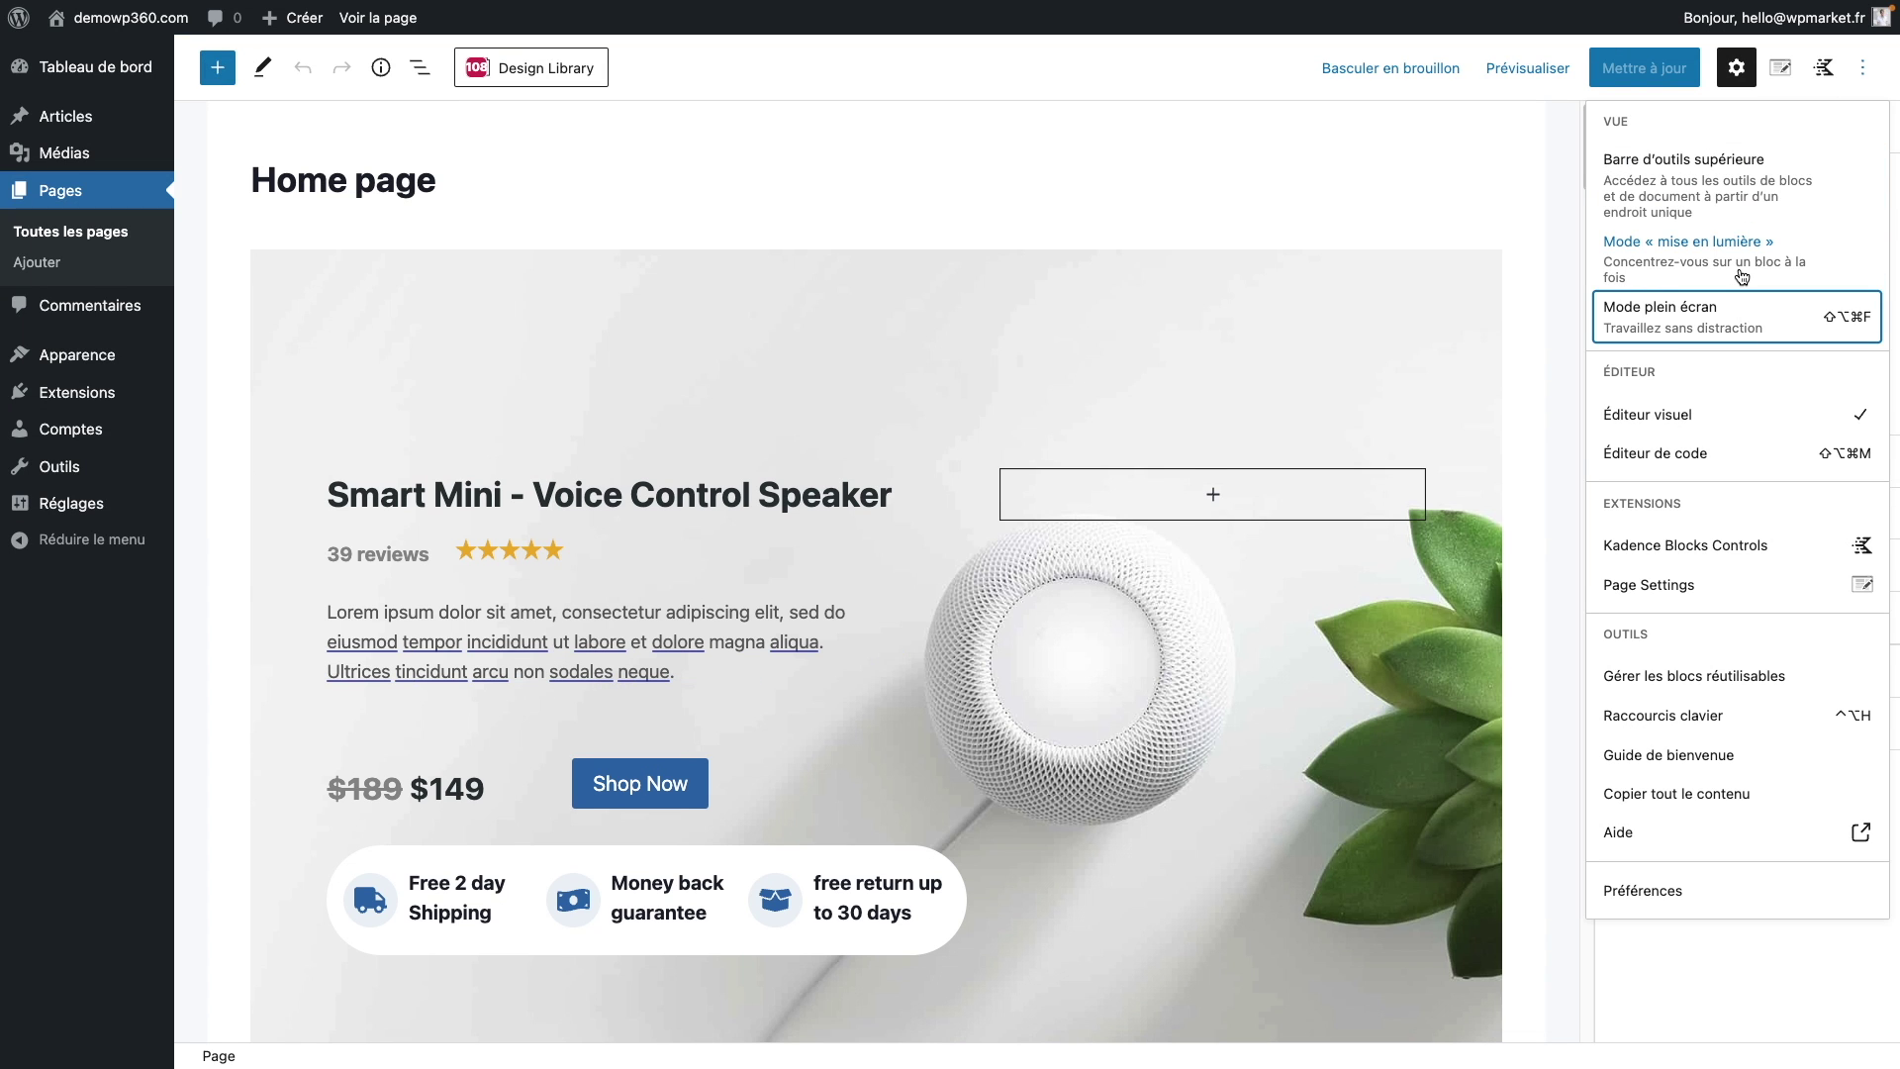
click(88, 243)
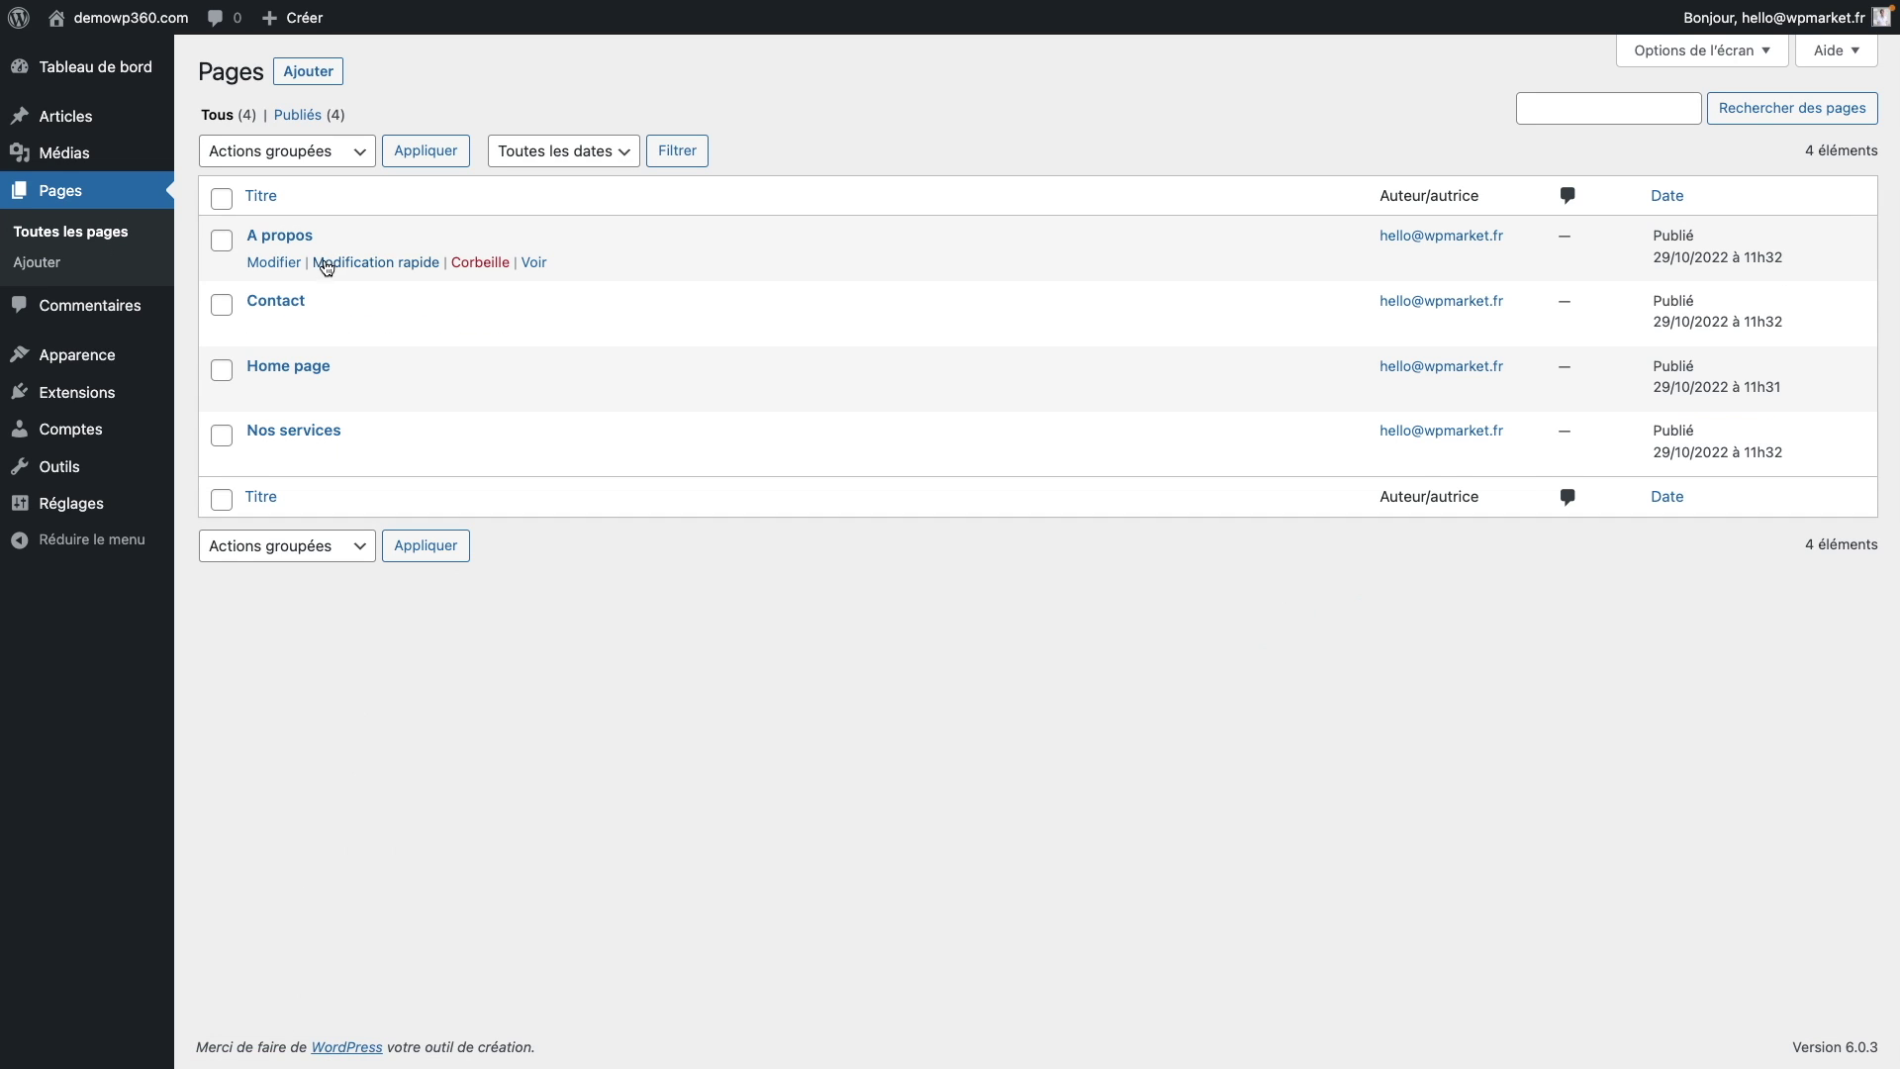
Step: Add the Single Product pack's About layout ('Meet the Founders') to A propos and save it
click(276, 264)
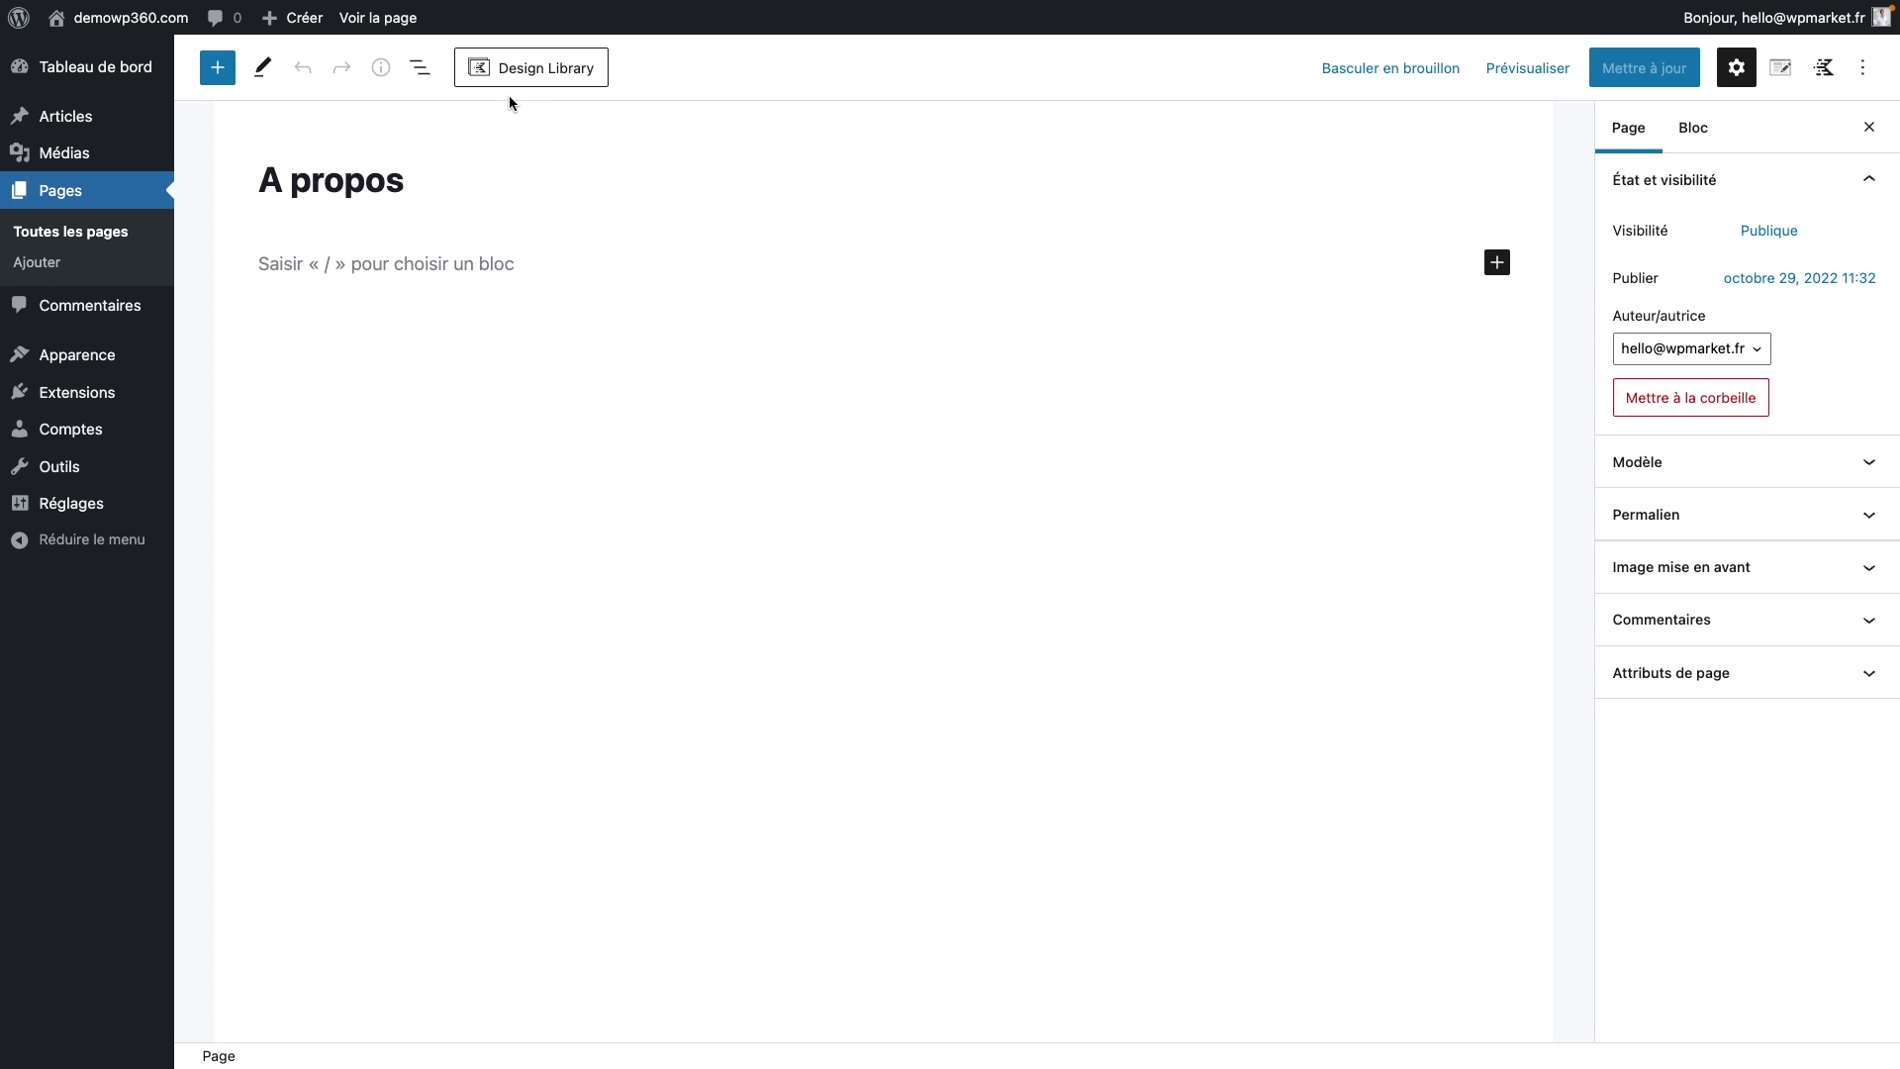
click(556, 75)
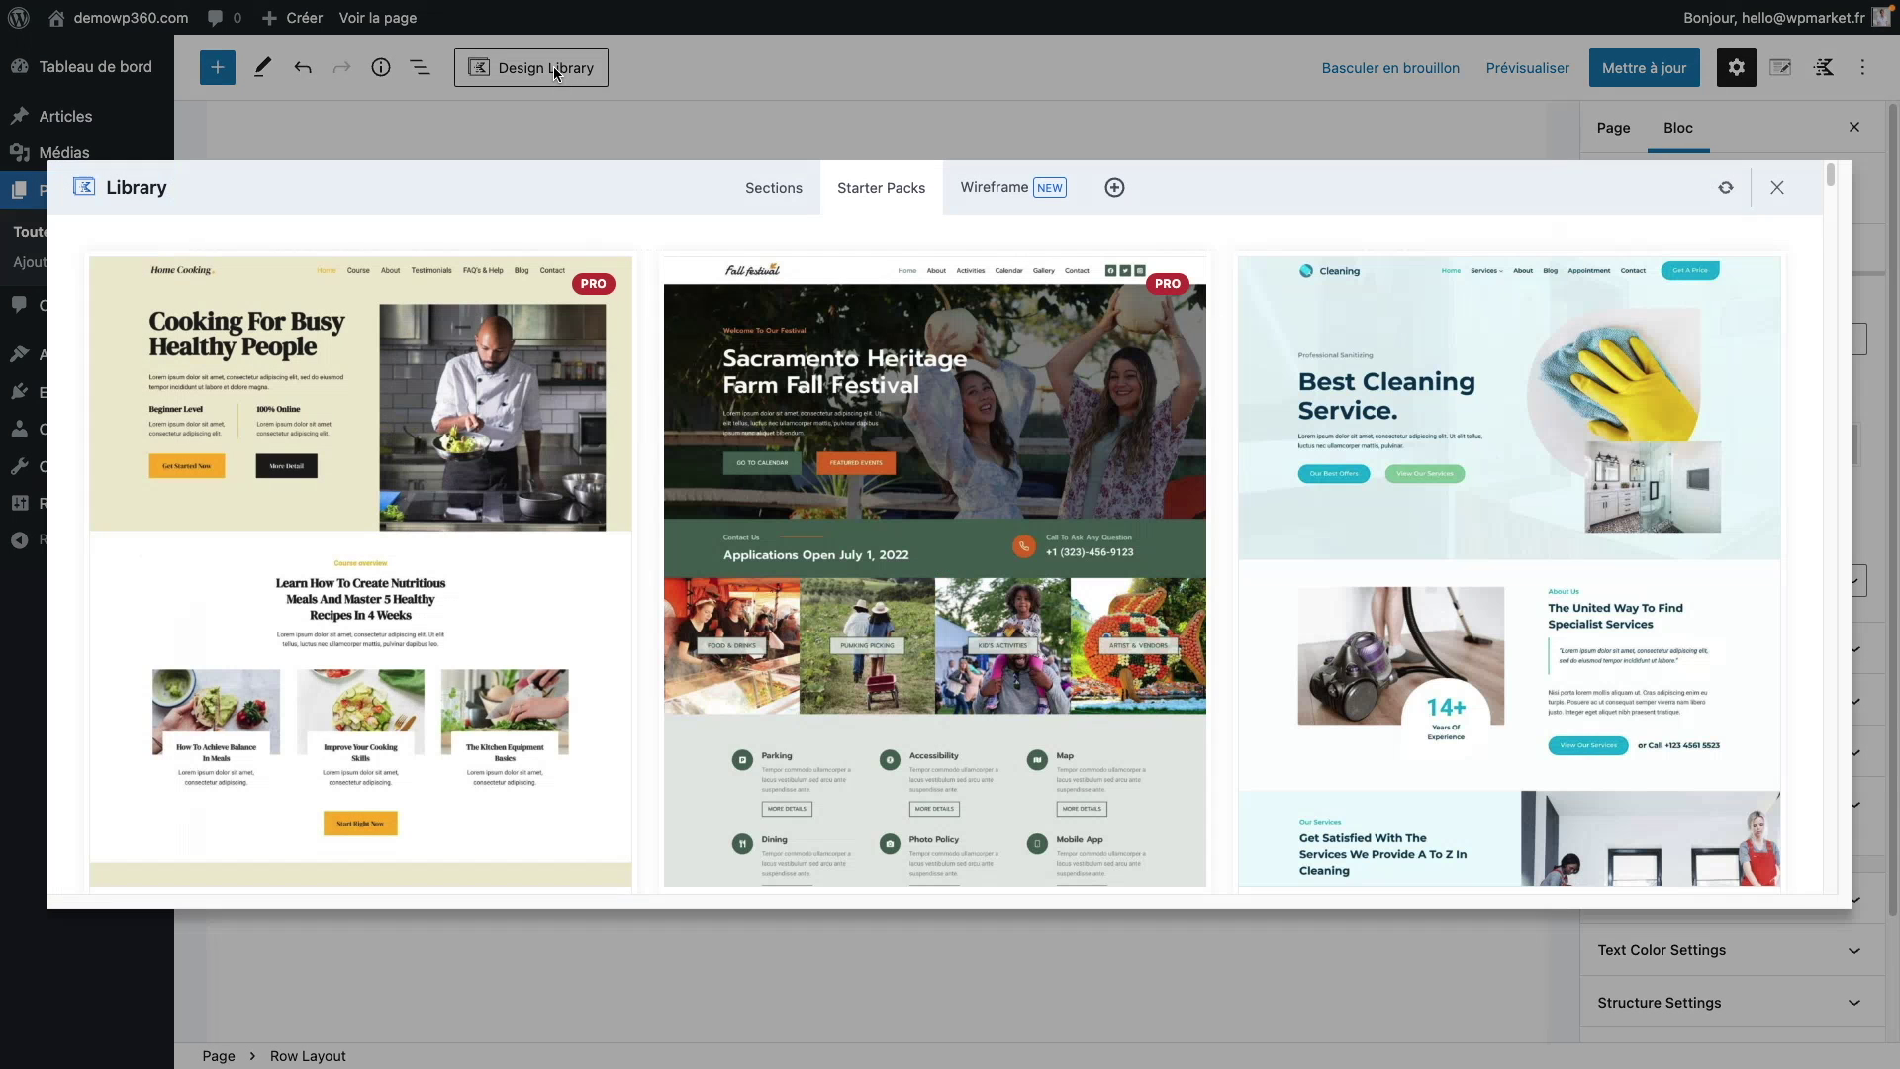
scroll(1022, 523, down, 5)
scroll(1021, 522, down, 20)
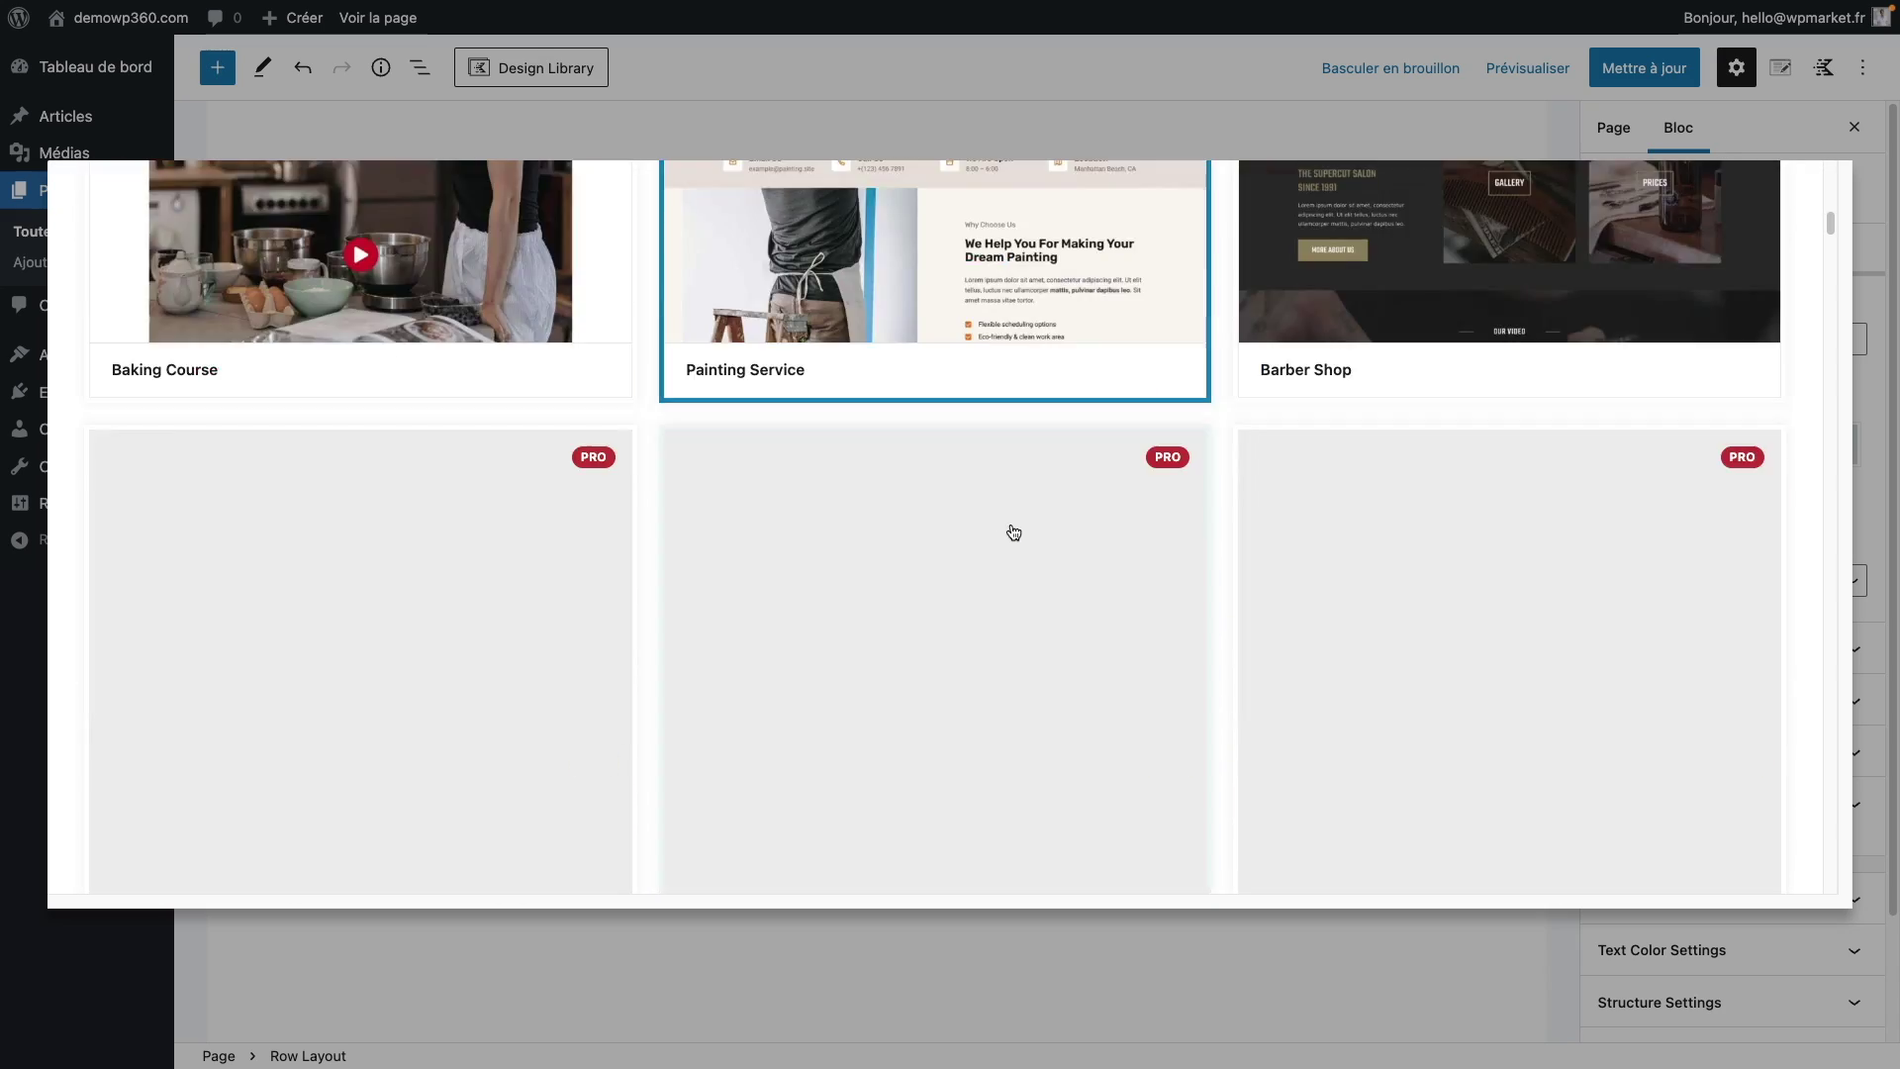
scroll(1012, 535, down, 20)
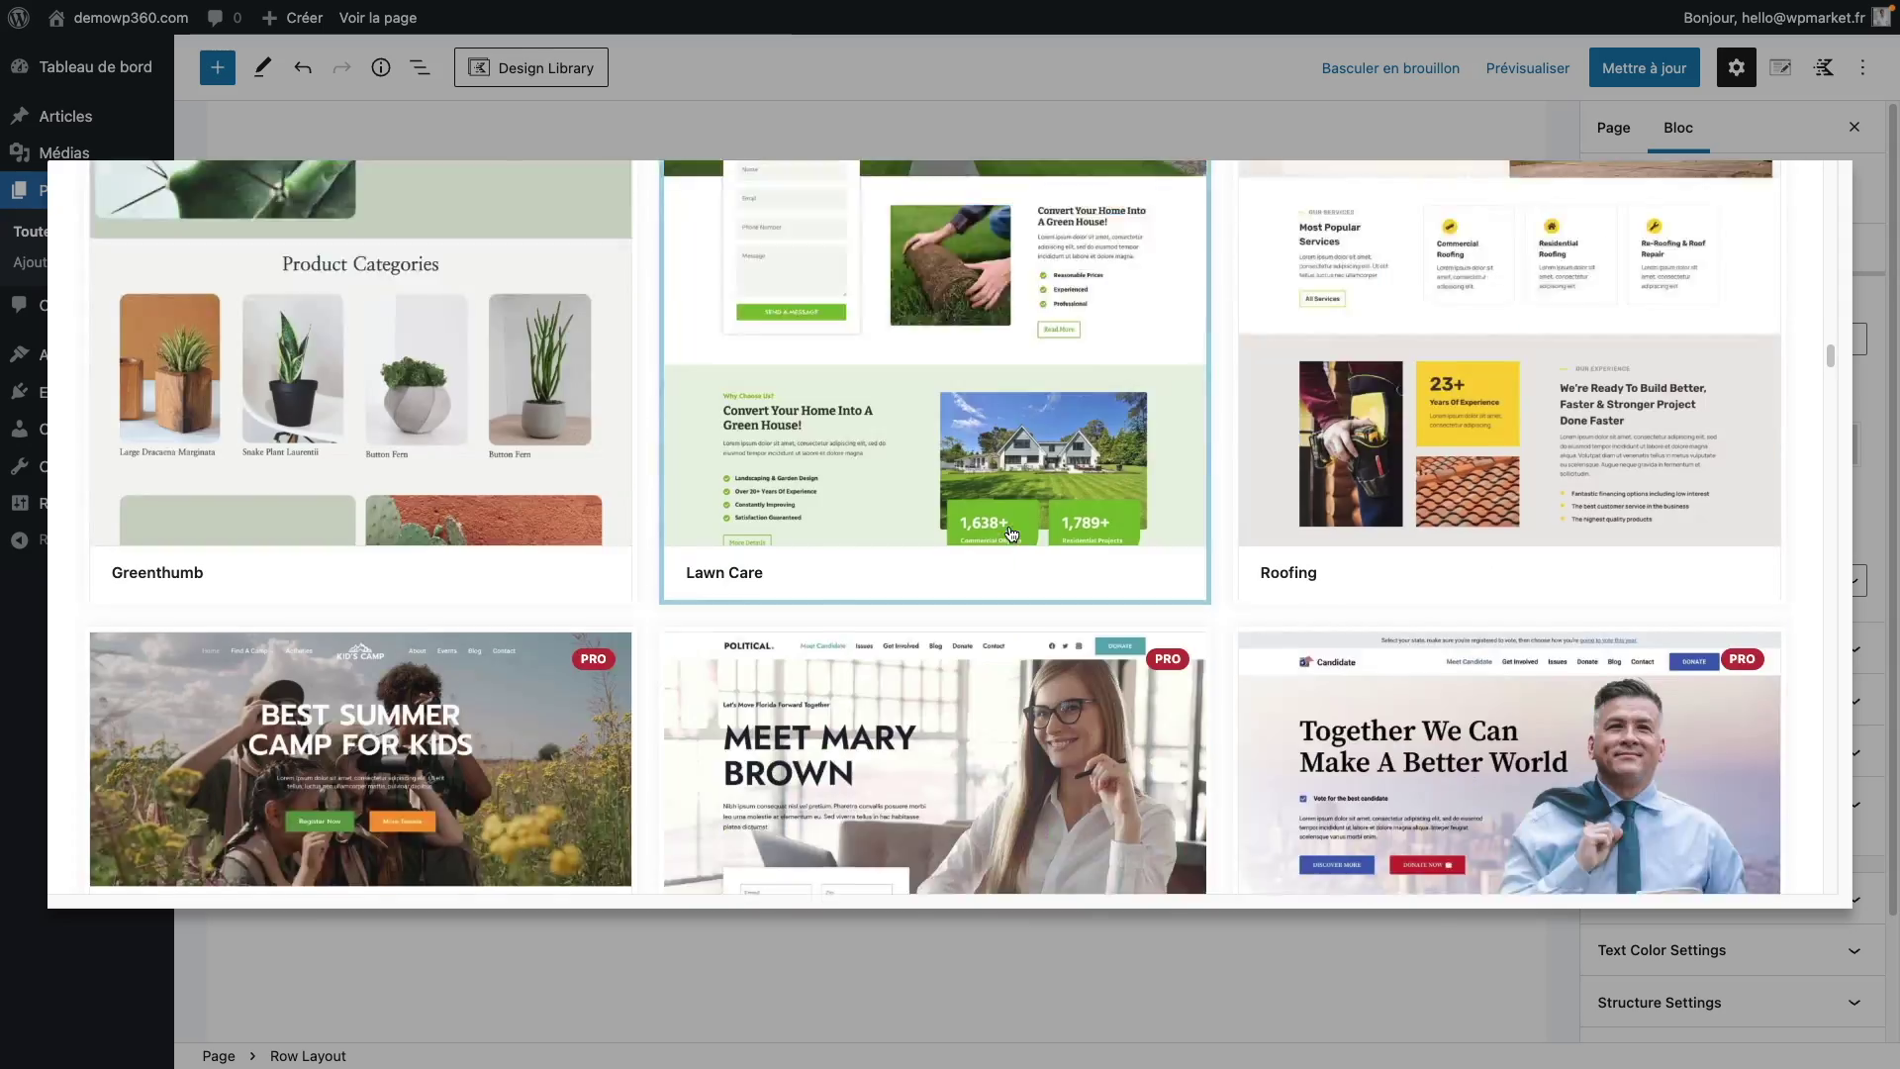
scroll(1012, 535, down, 20)
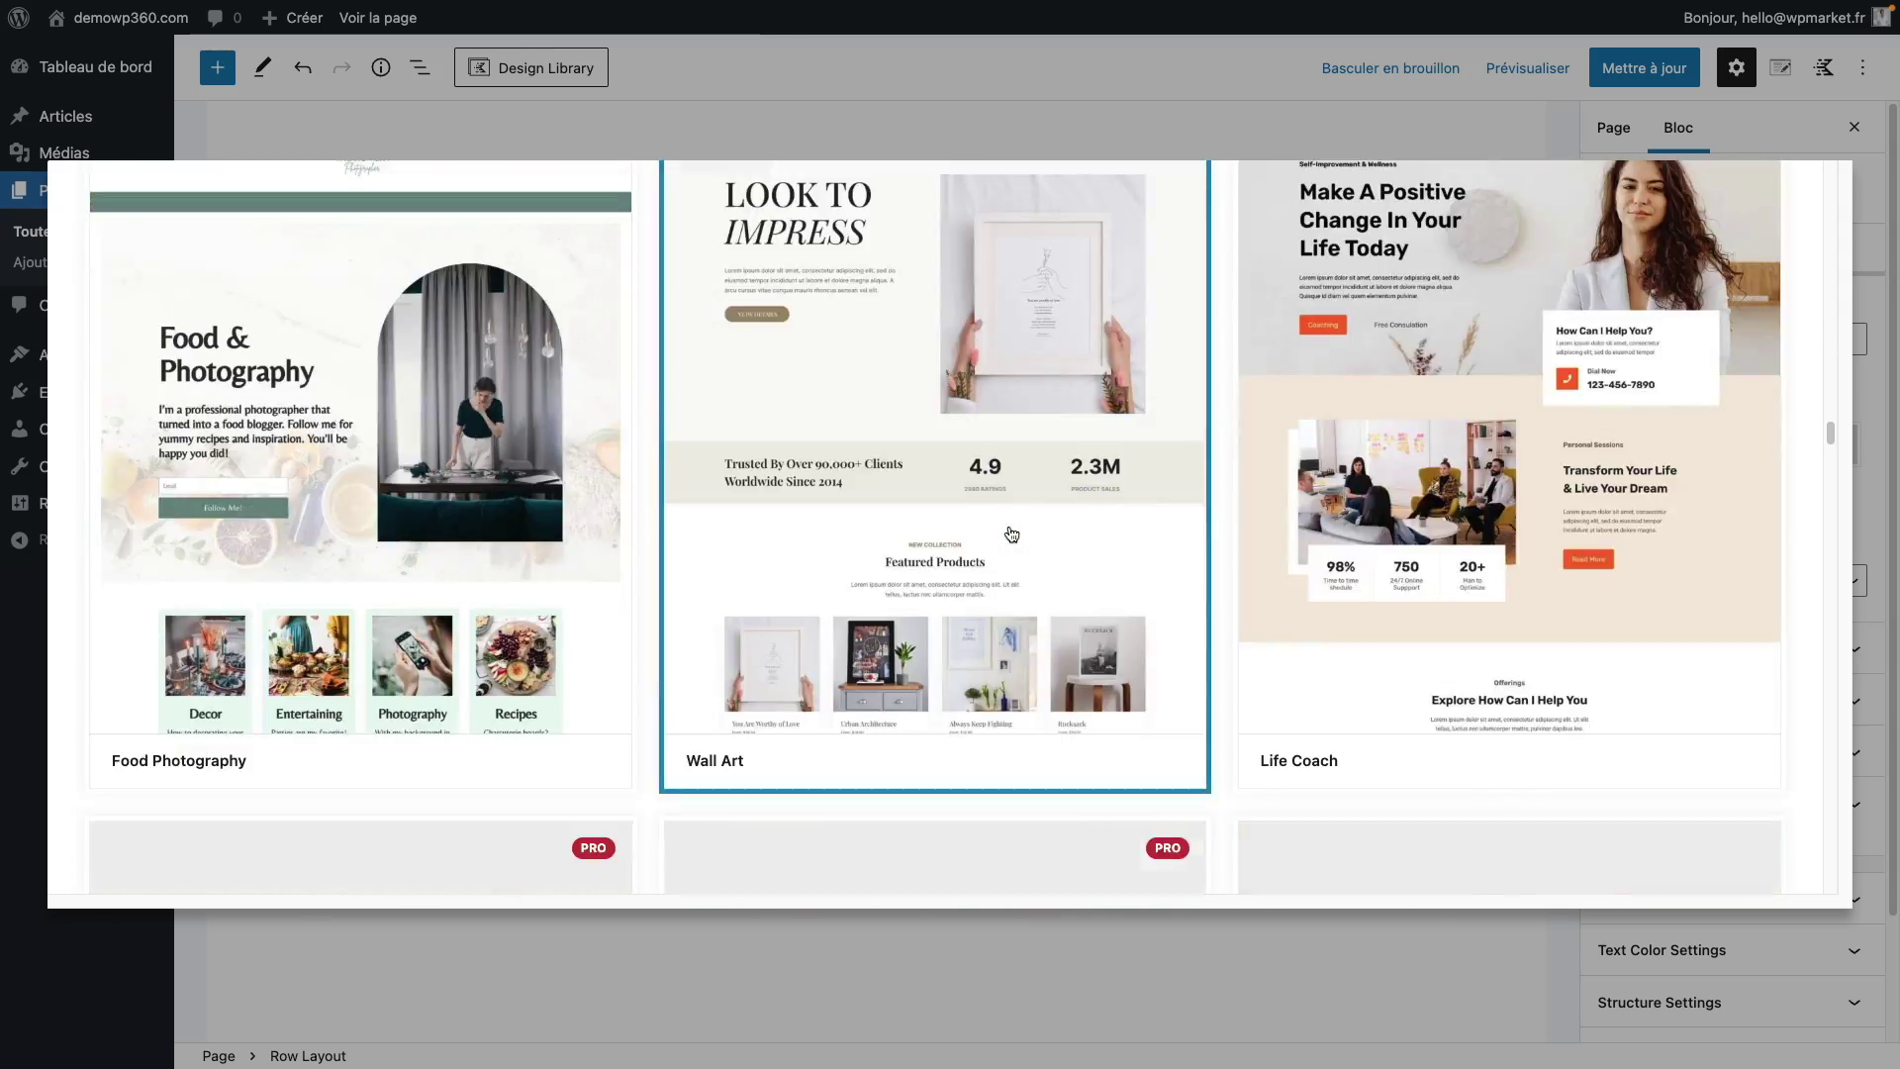
scroll(1011, 535, down, 20)
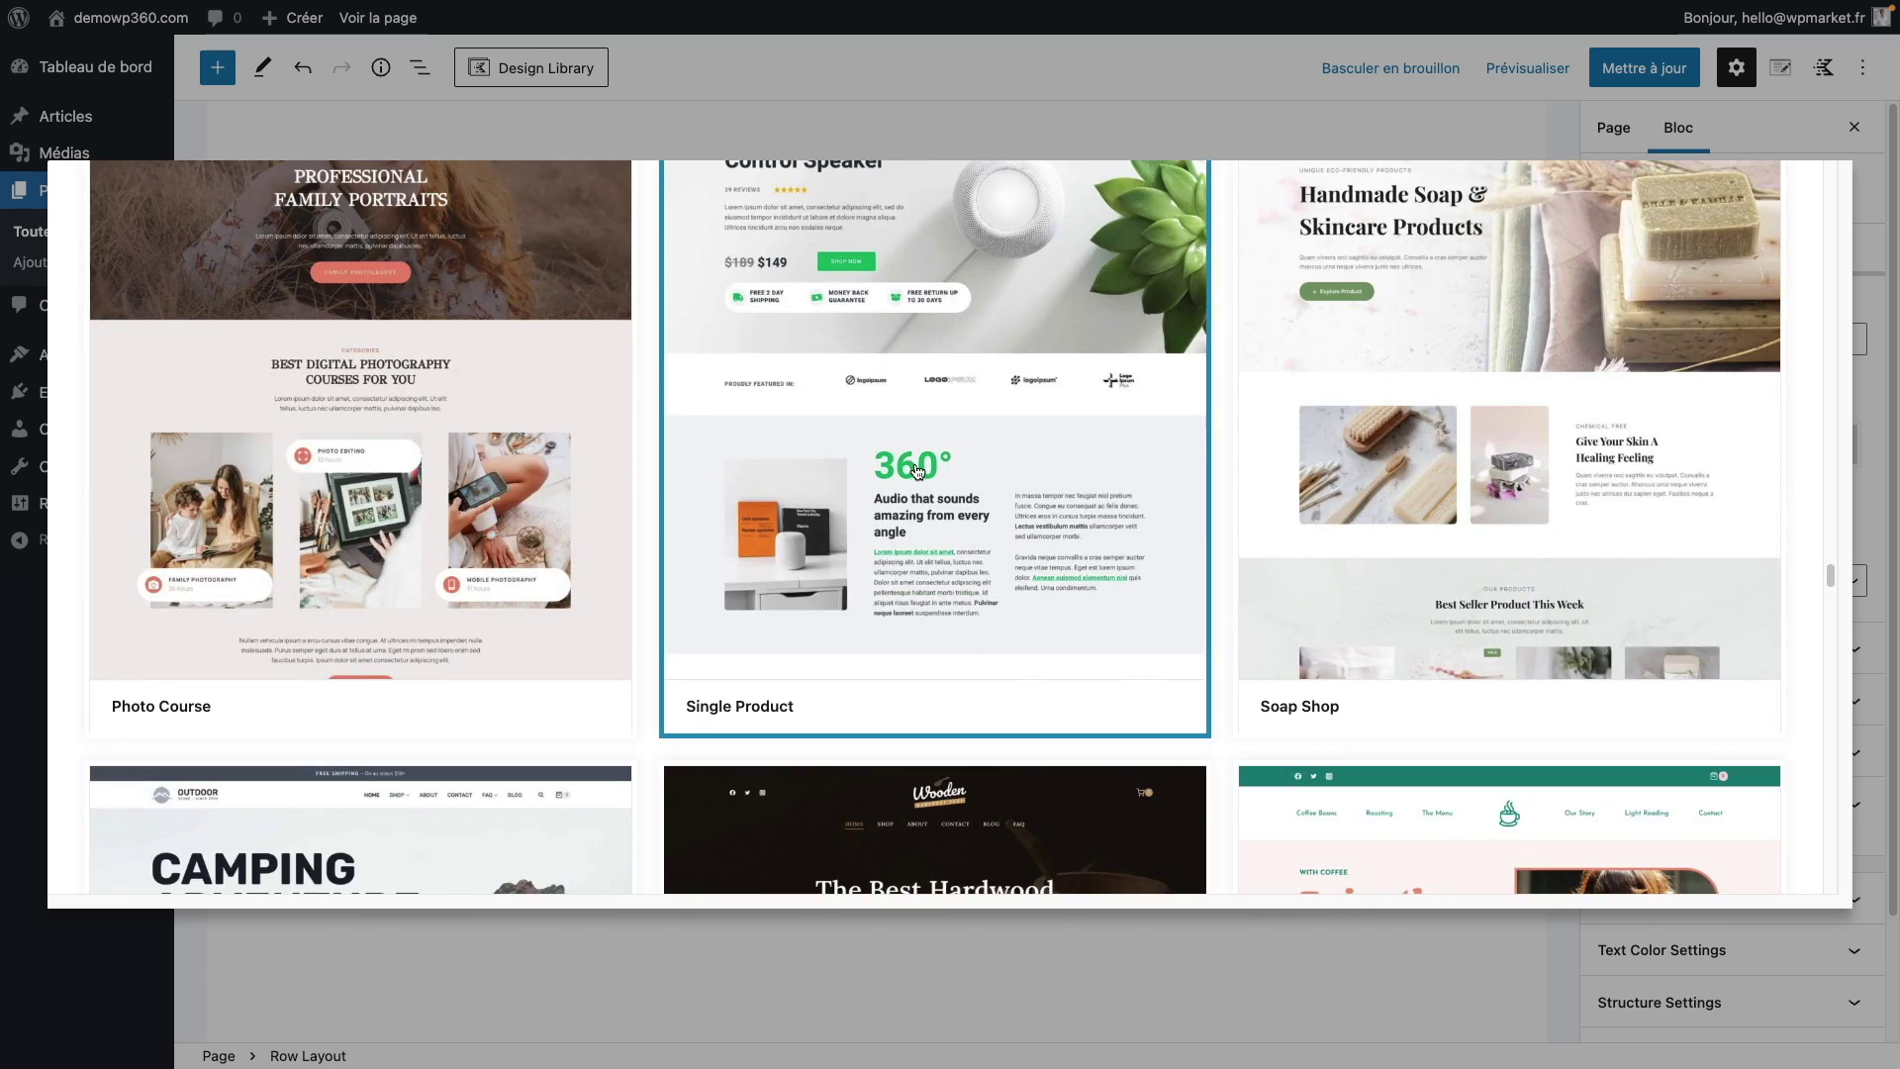
click(915, 471)
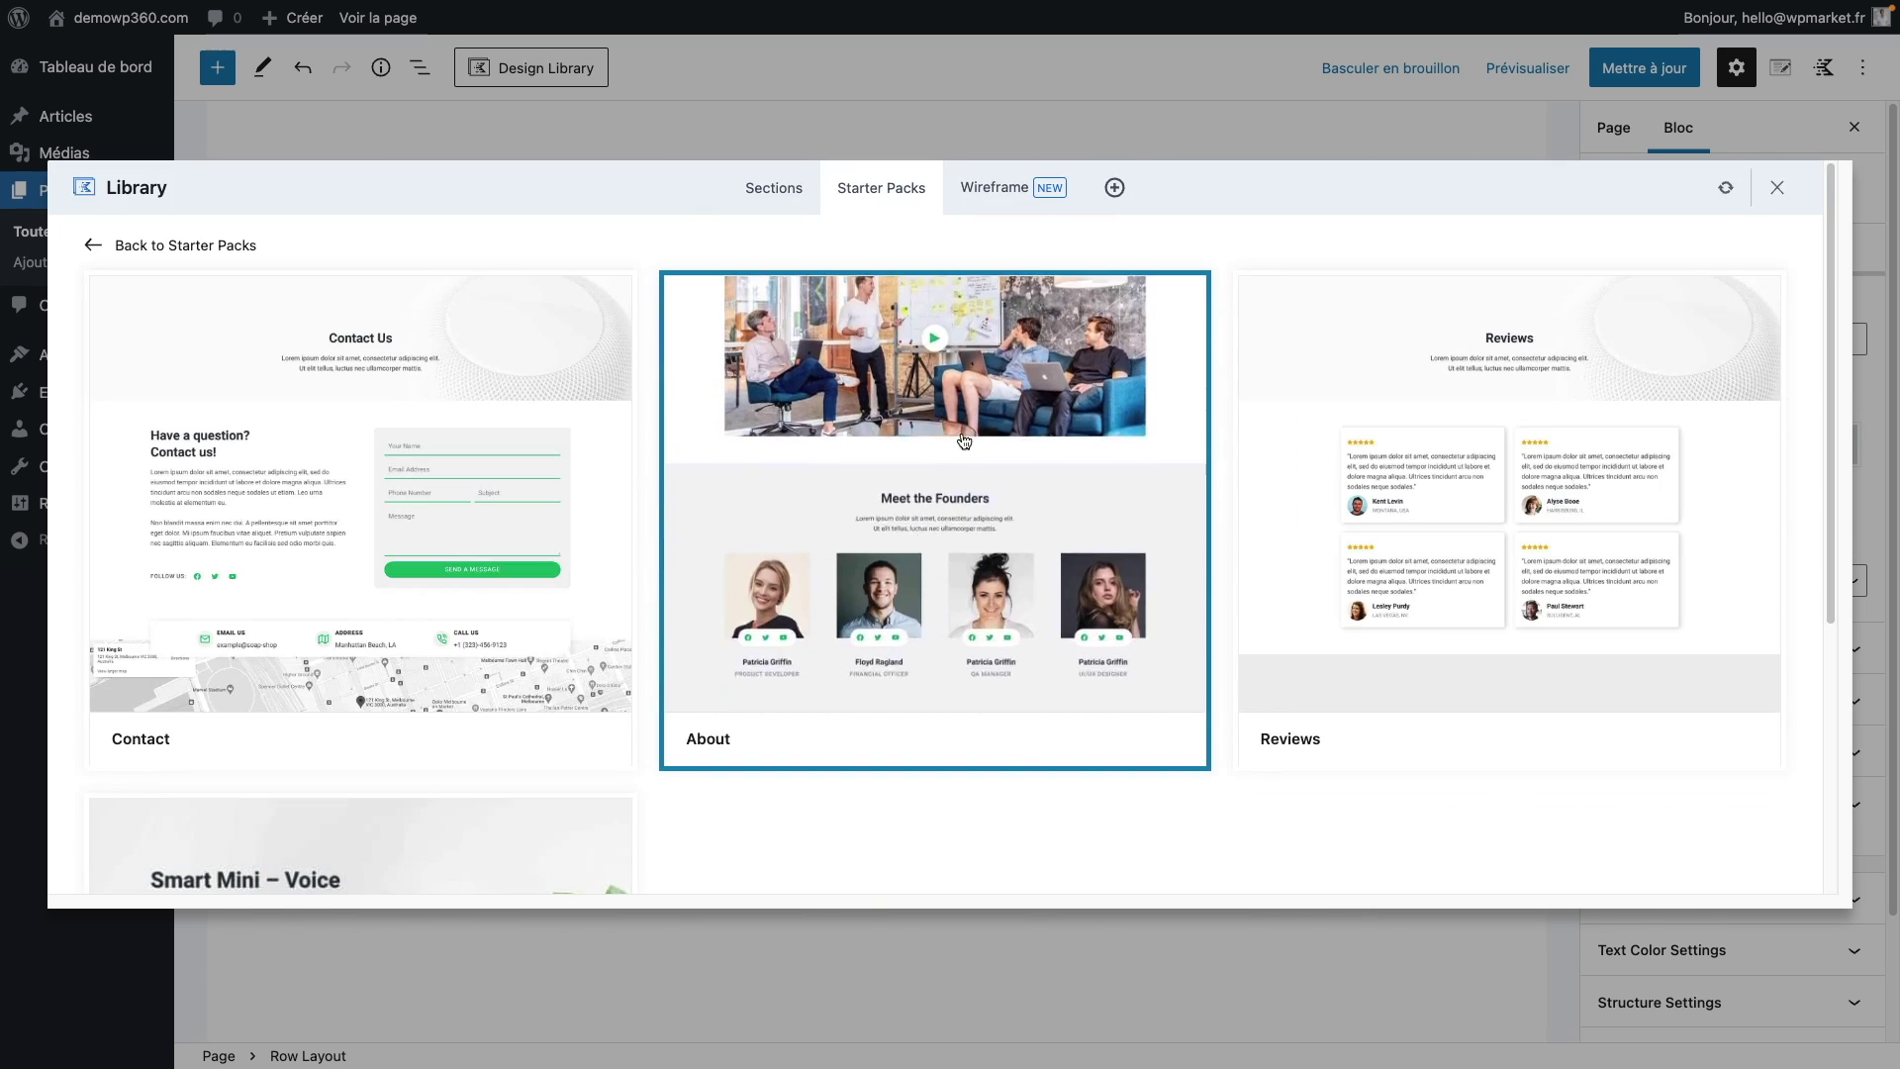
click(964, 440)
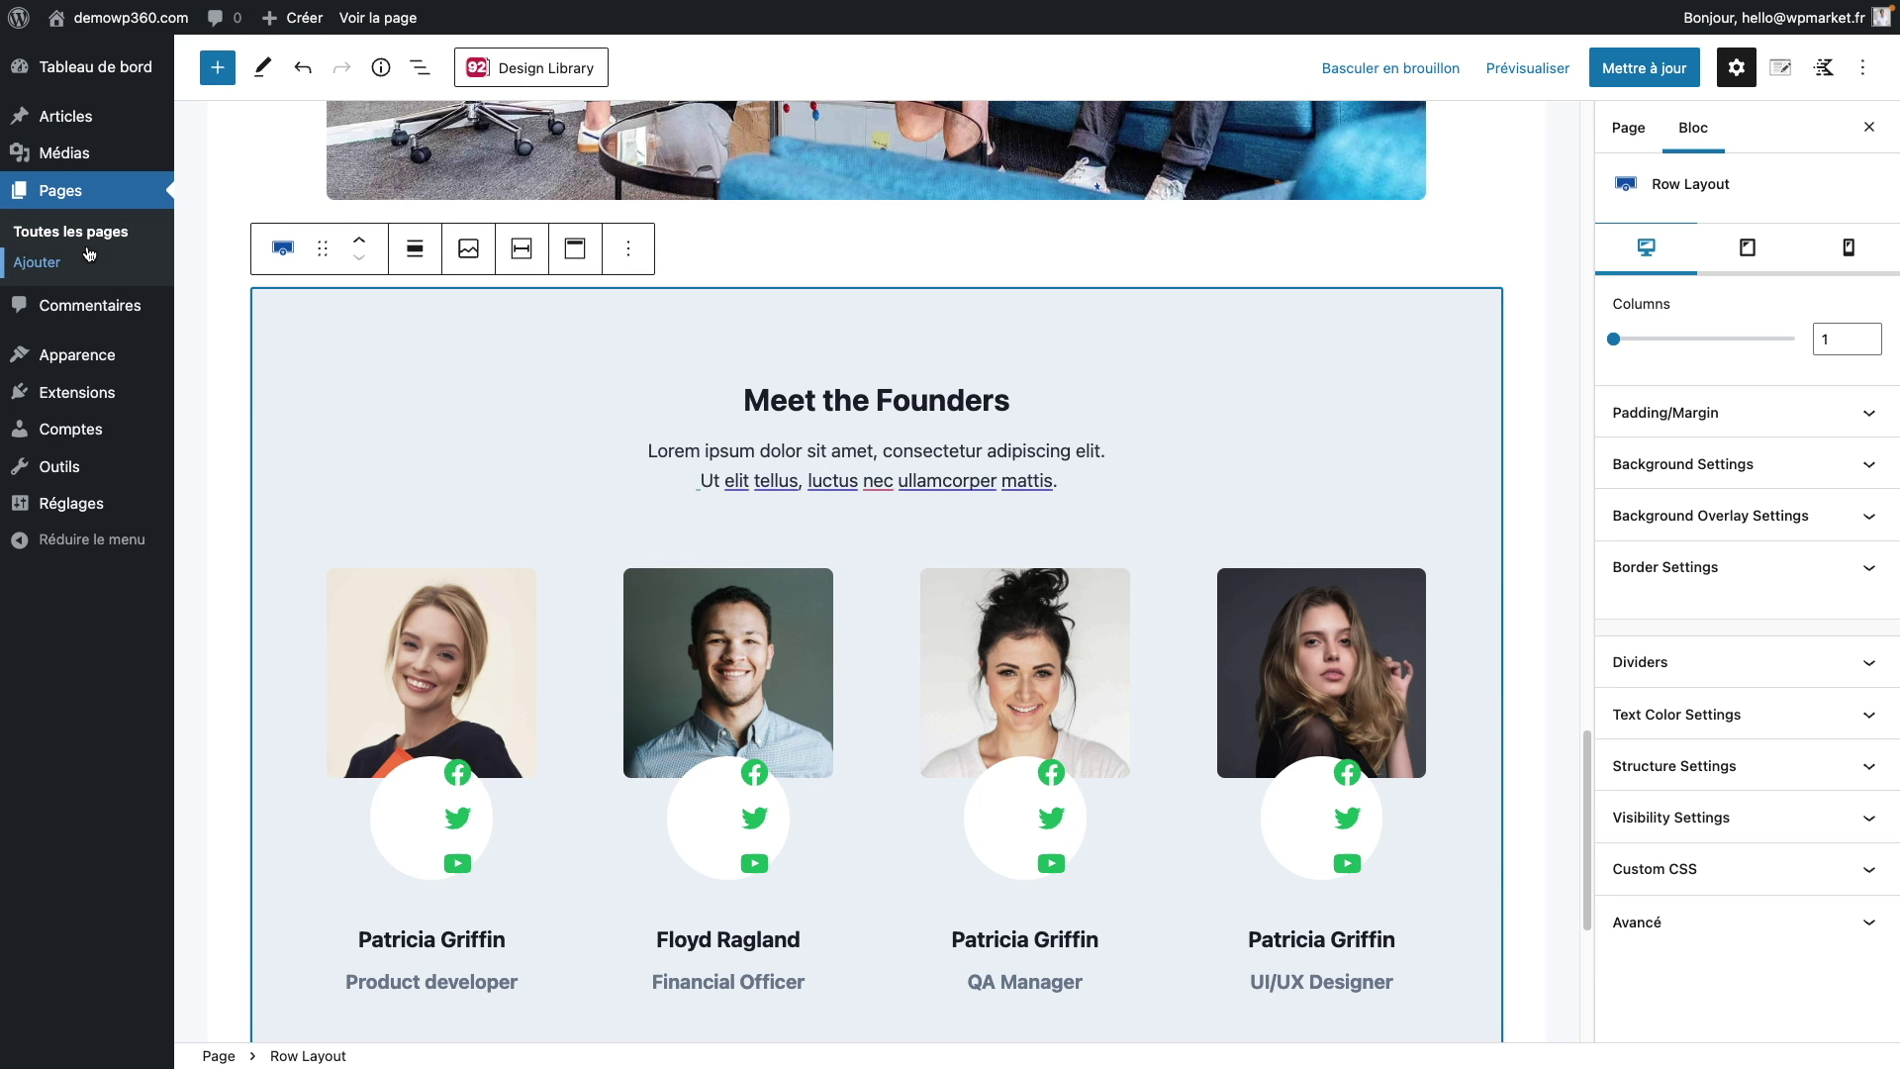
click(1626, 77)
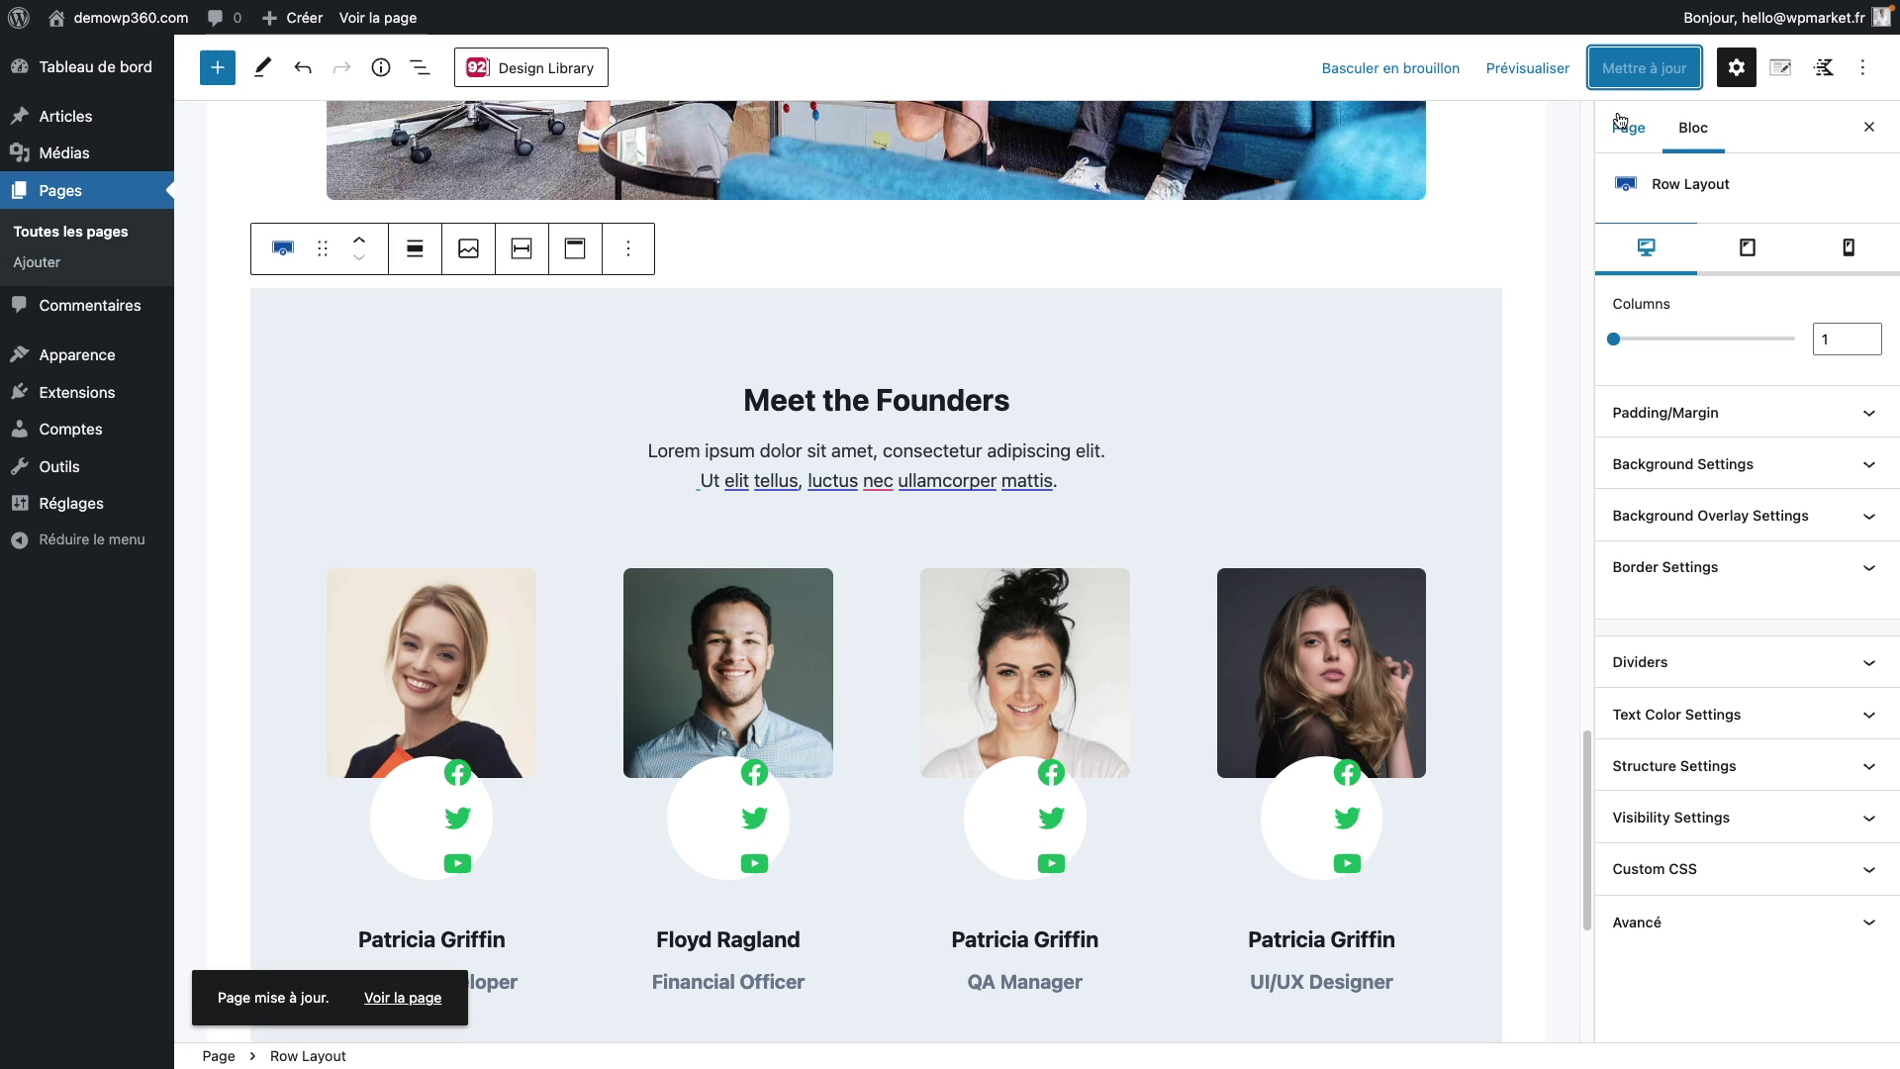
click(103, 244)
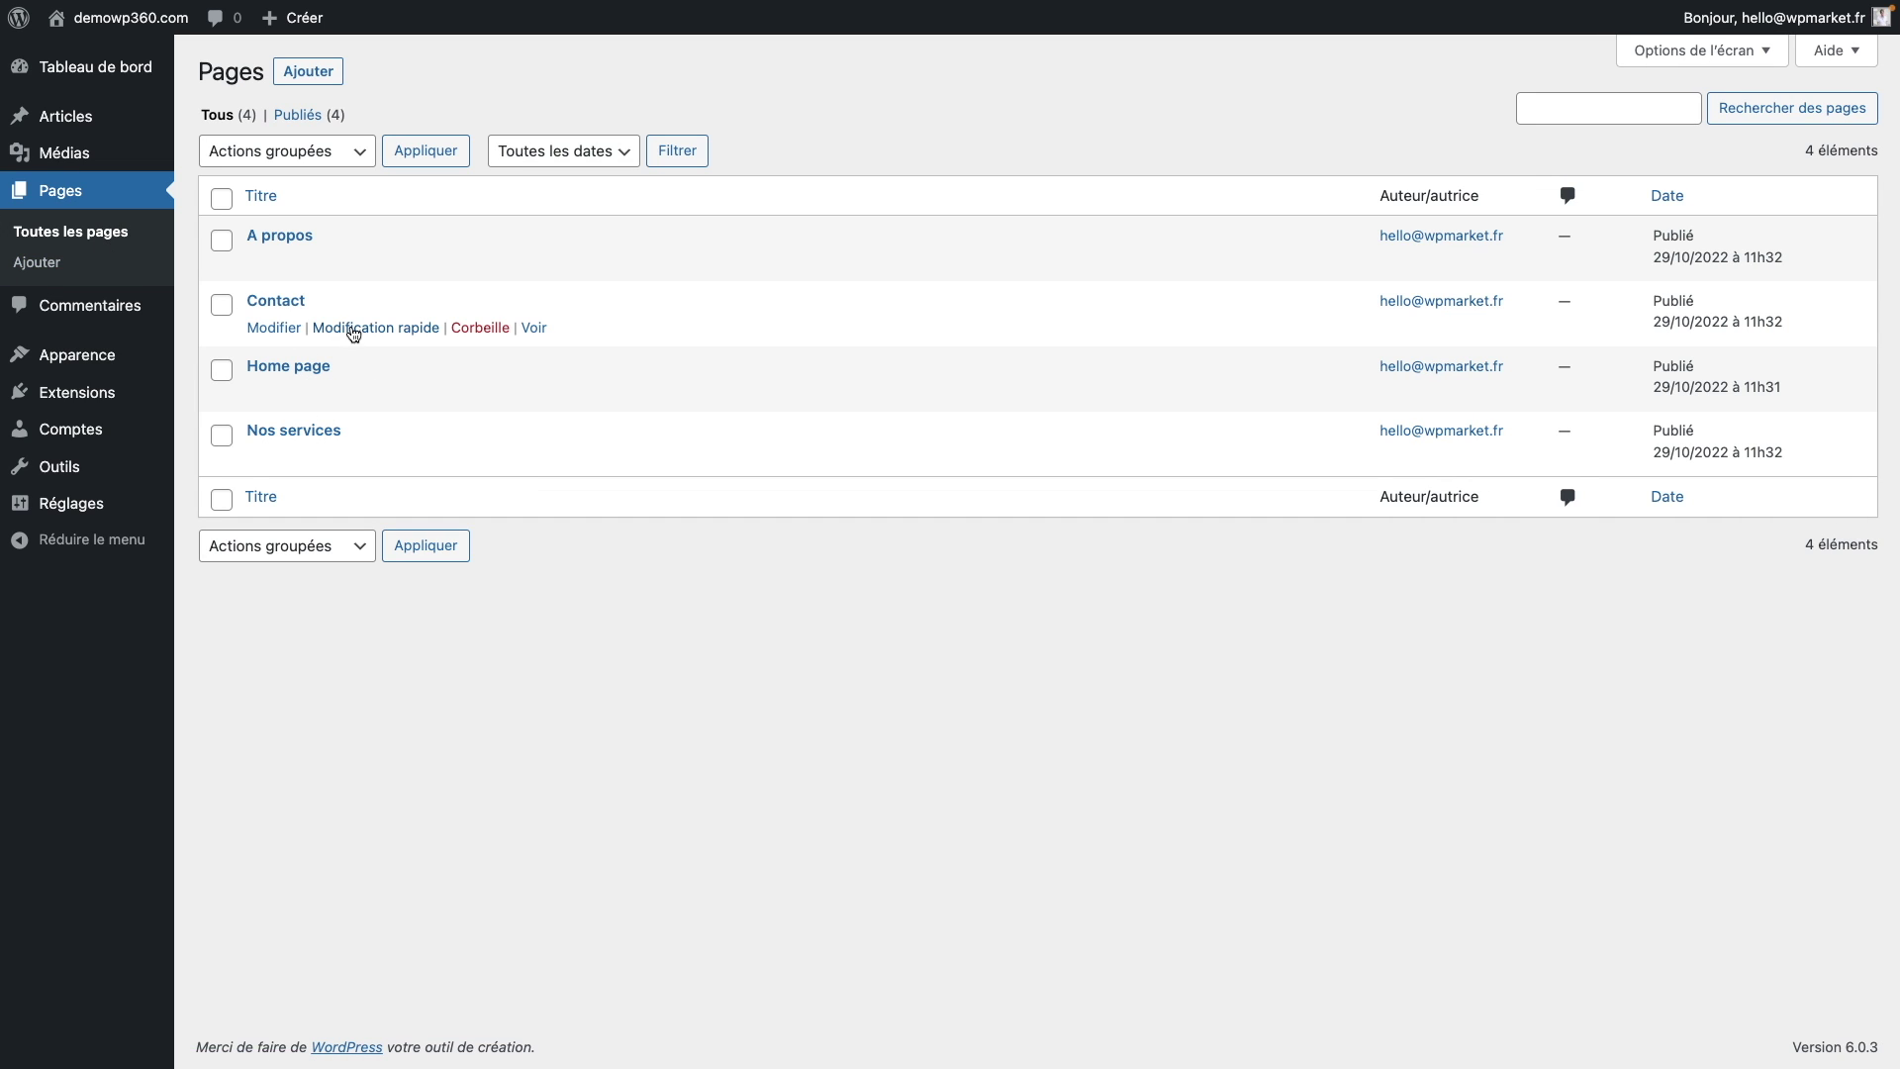
Step: Add the Single Product pack's Contact layout, with form and map, to the Contact page and save it
click(281, 336)
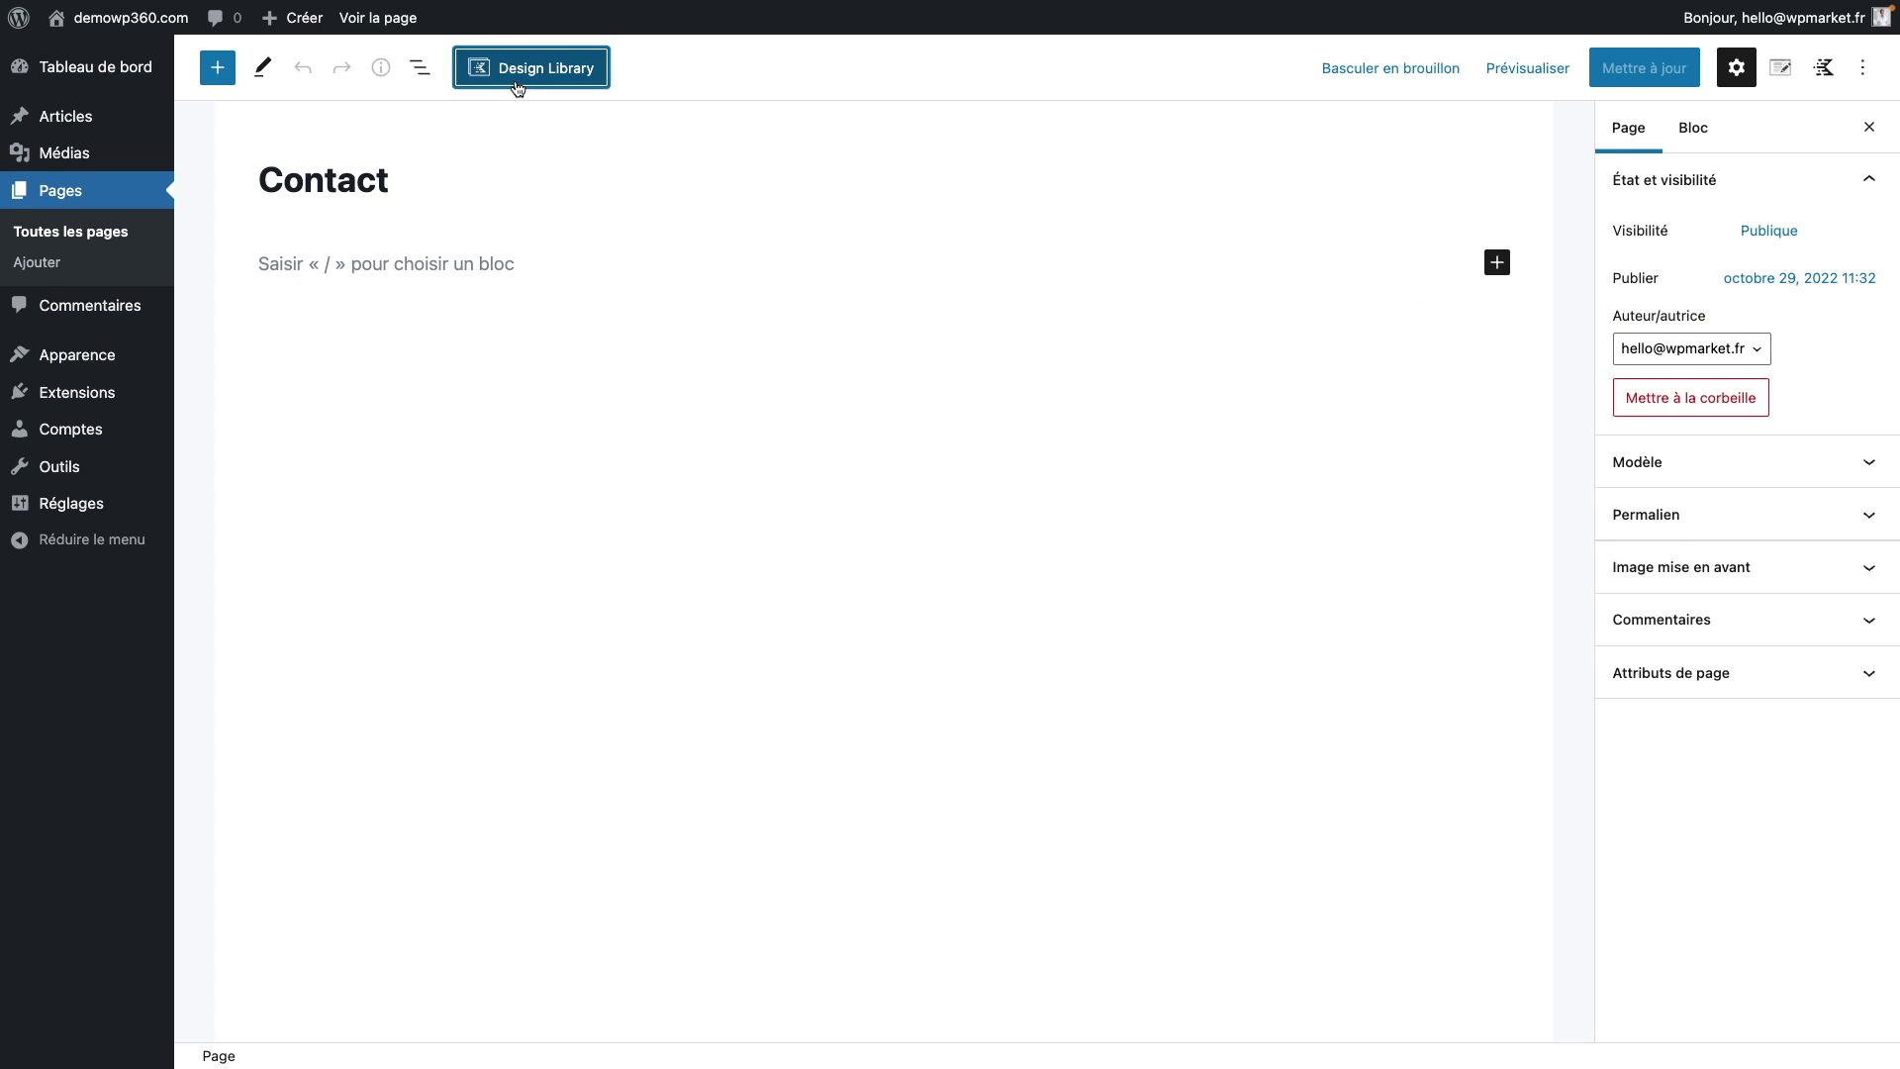
click(515, 87)
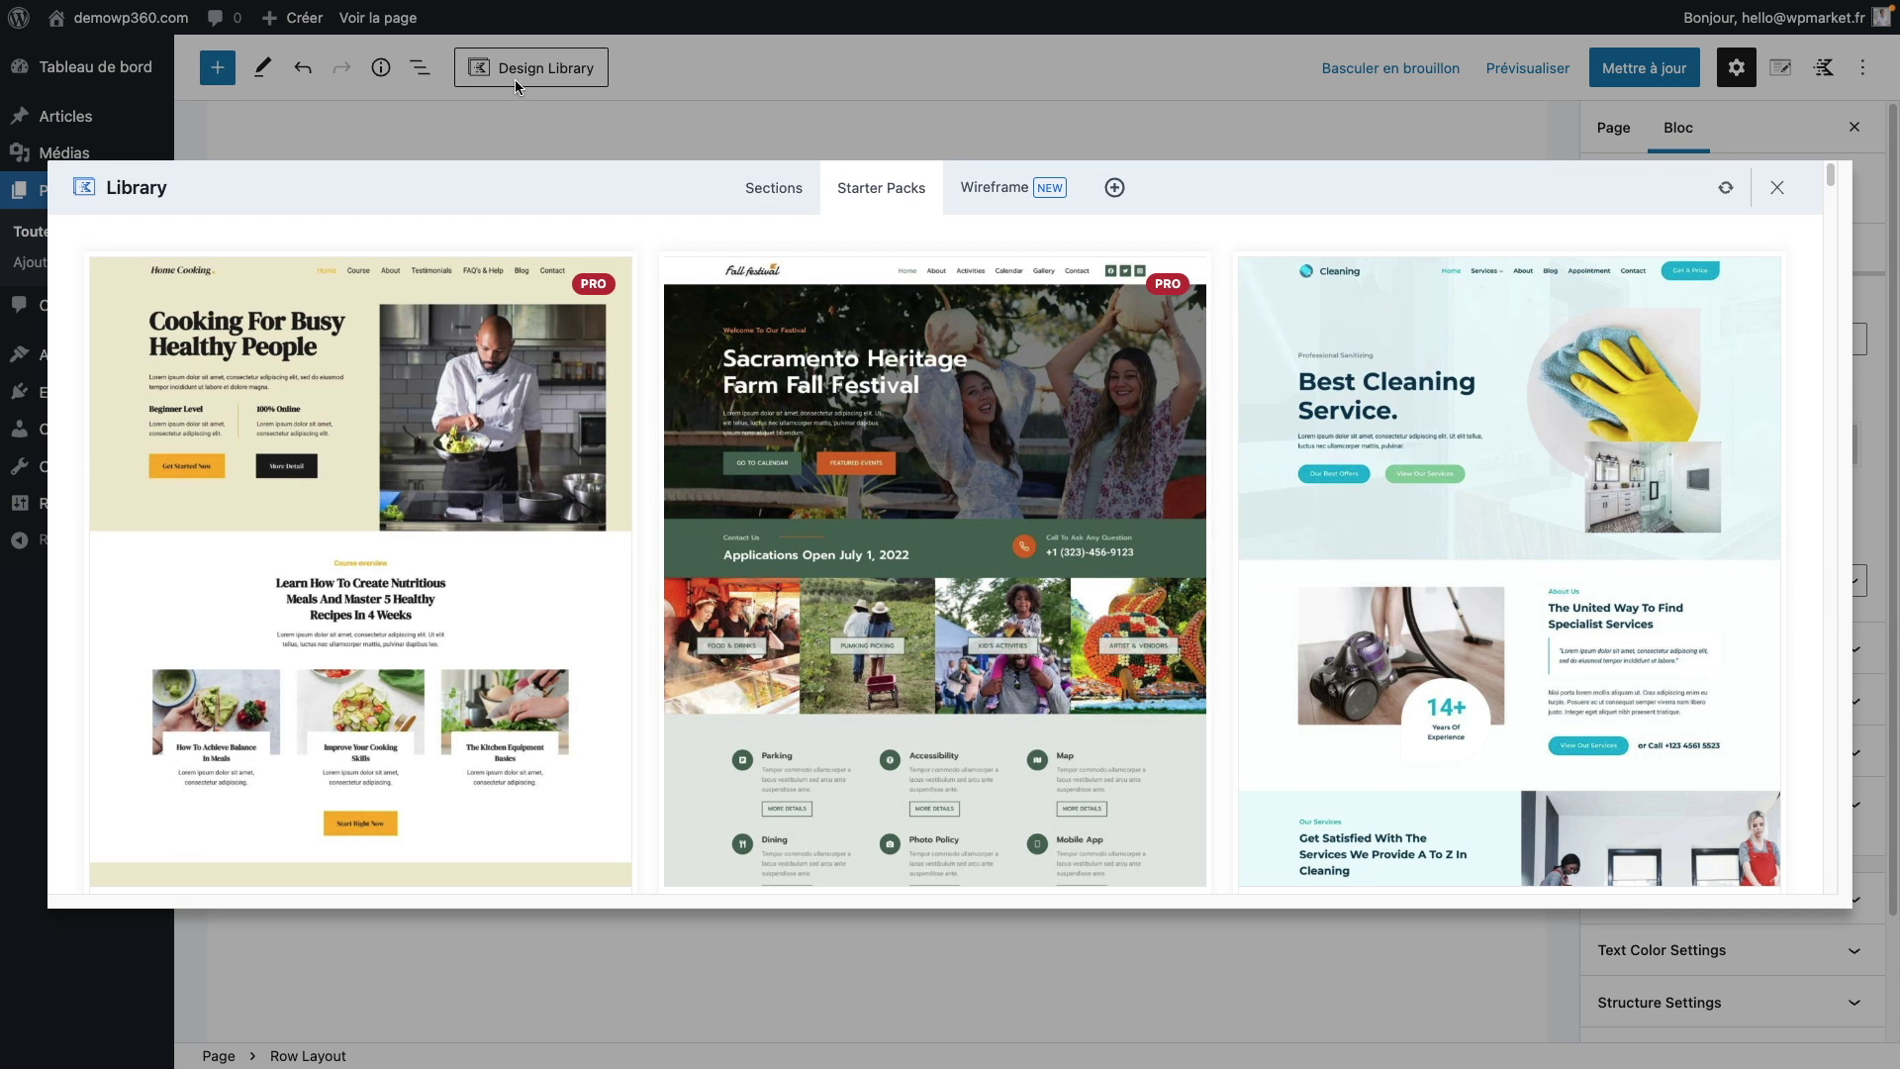
scroll(920, 566, down, 5)
scroll(921, 566, down, 20)
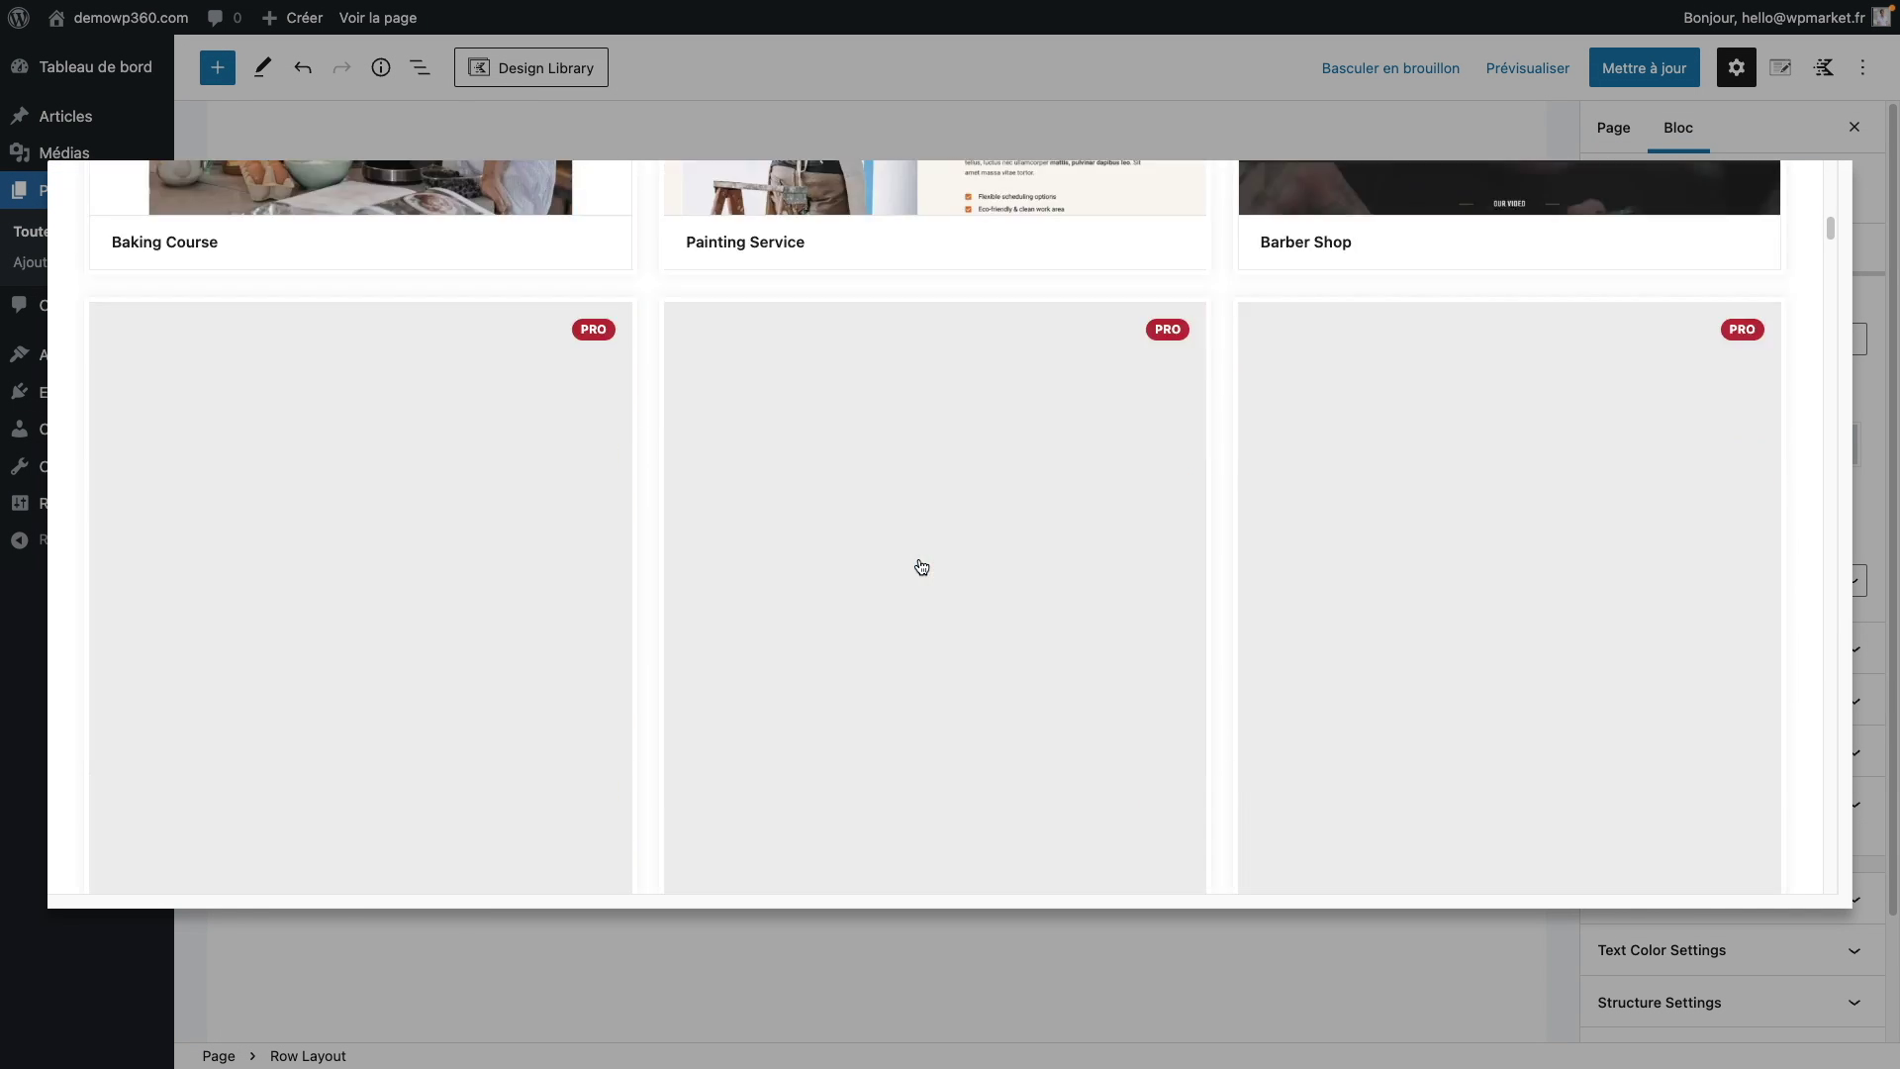
scroll(920, 566, down, 20)
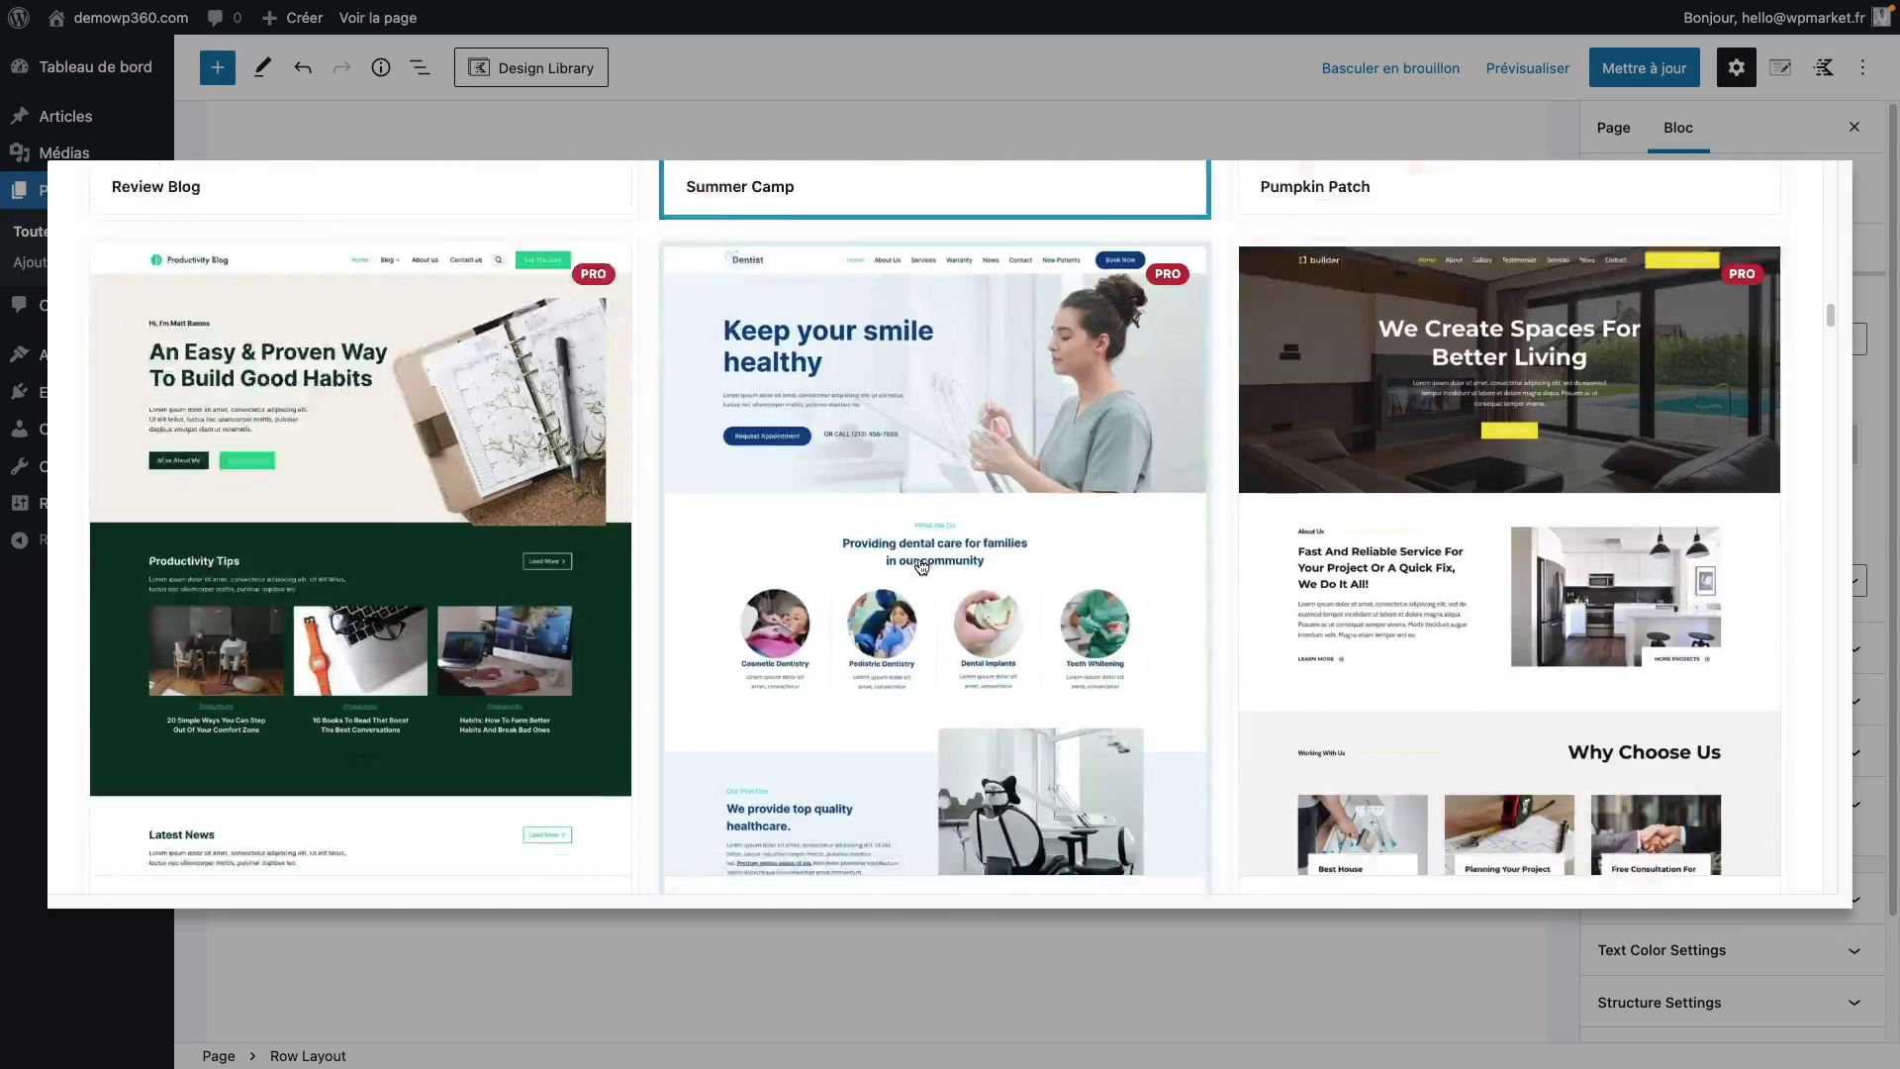
scroll(919, 568, down, 20)
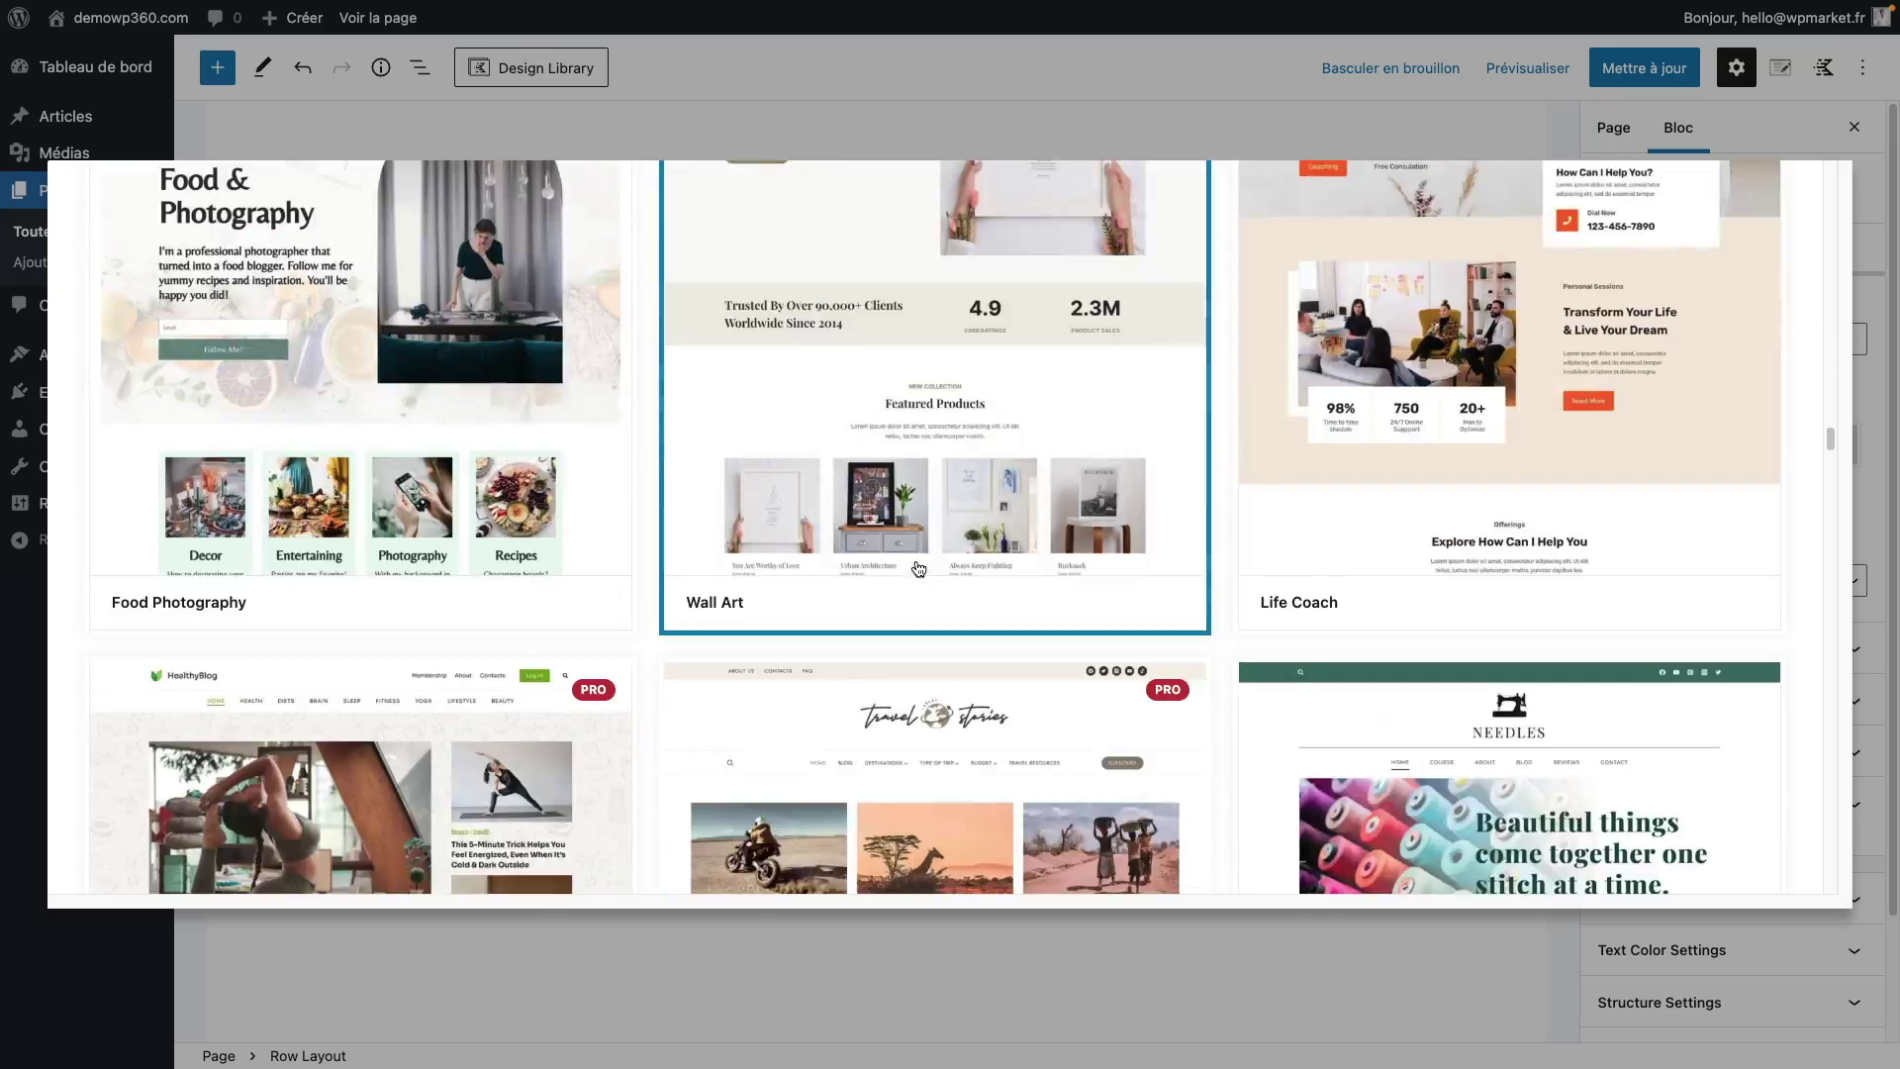
scroll(918, 568, down, 20)
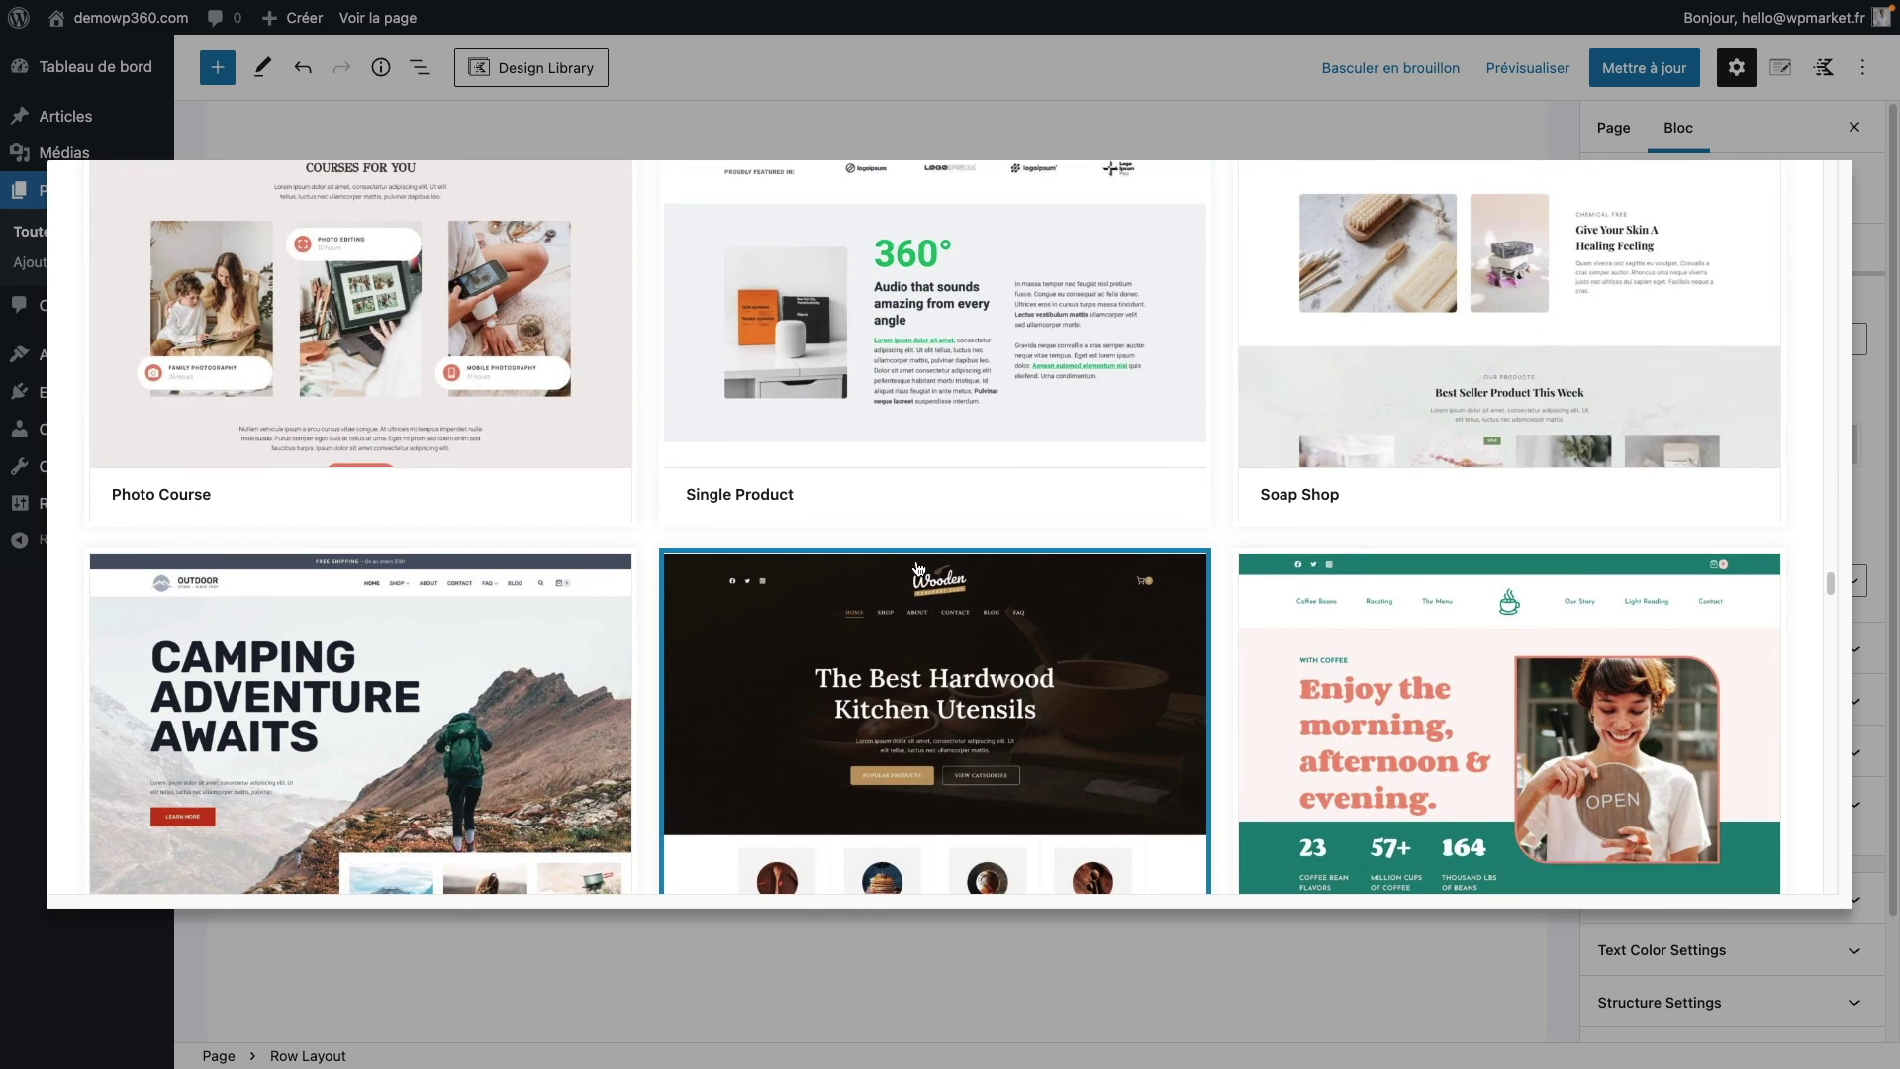
click(921, 425)
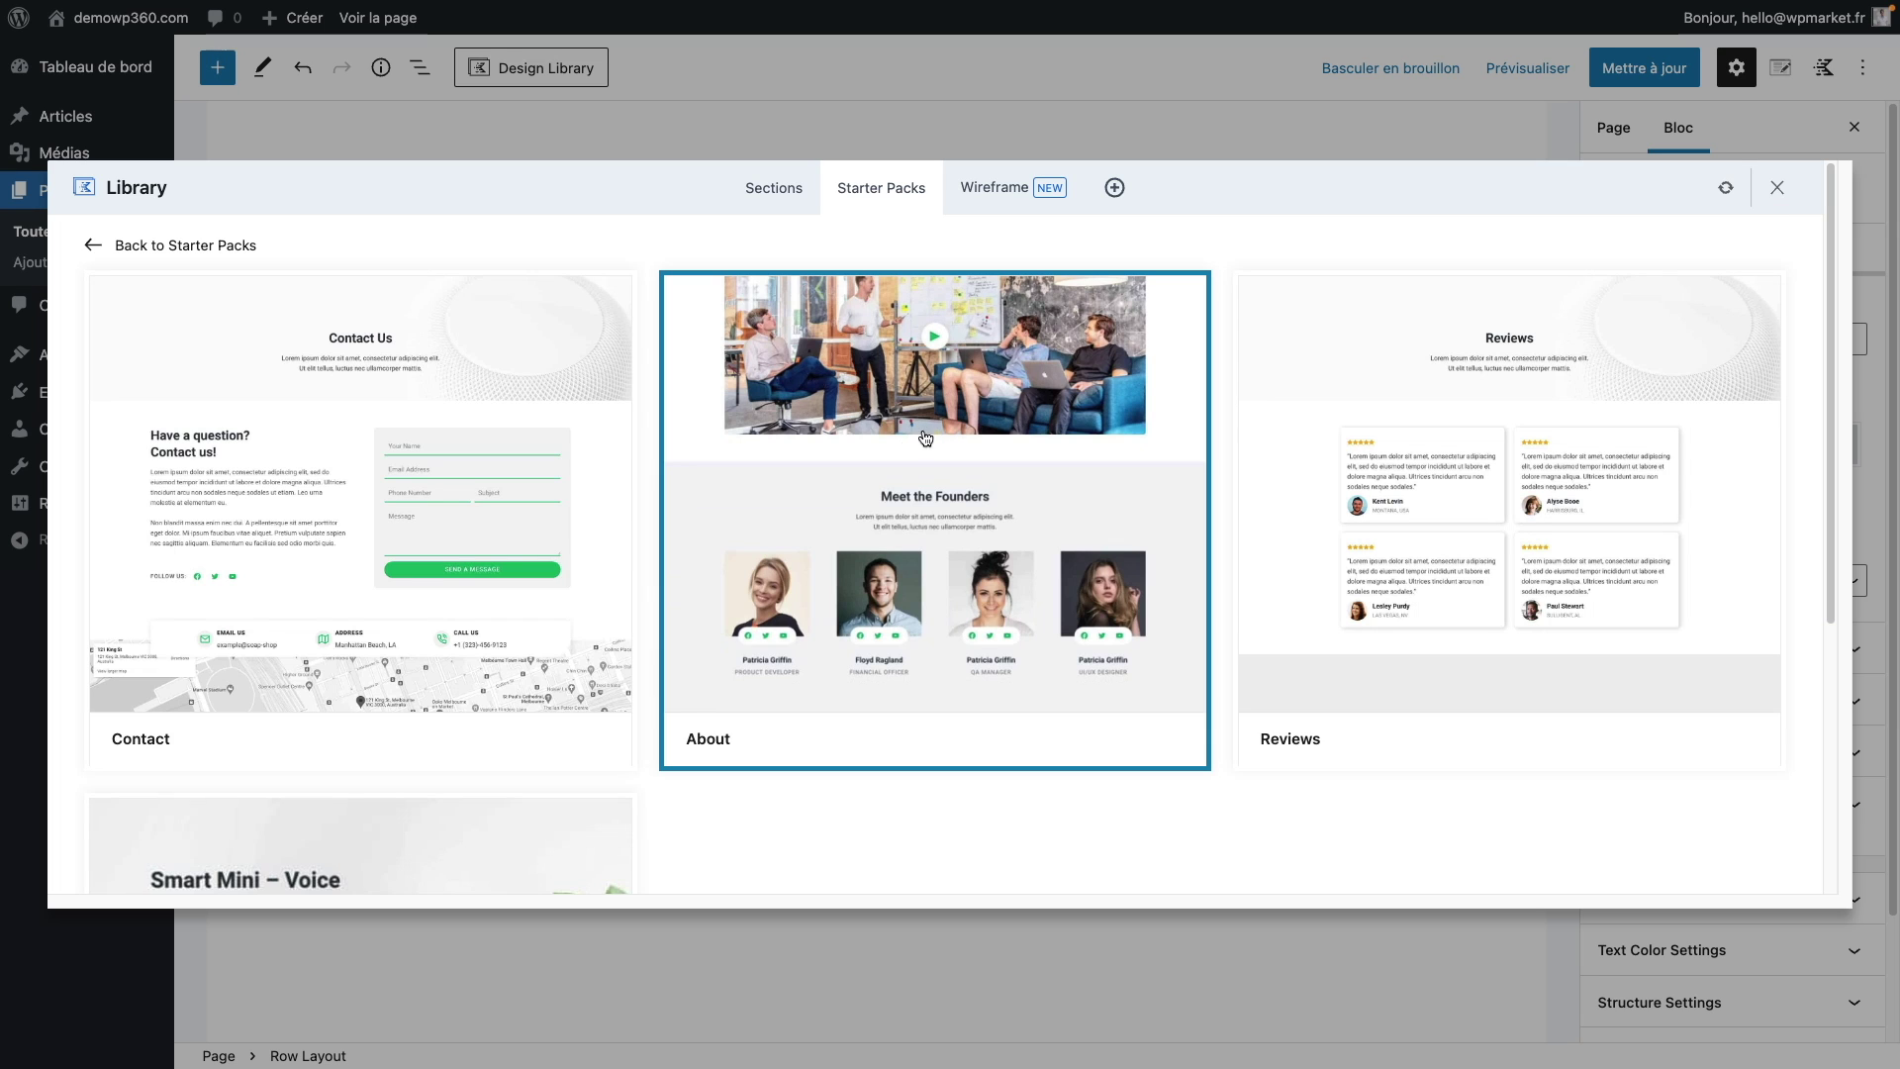
click(419, 461)
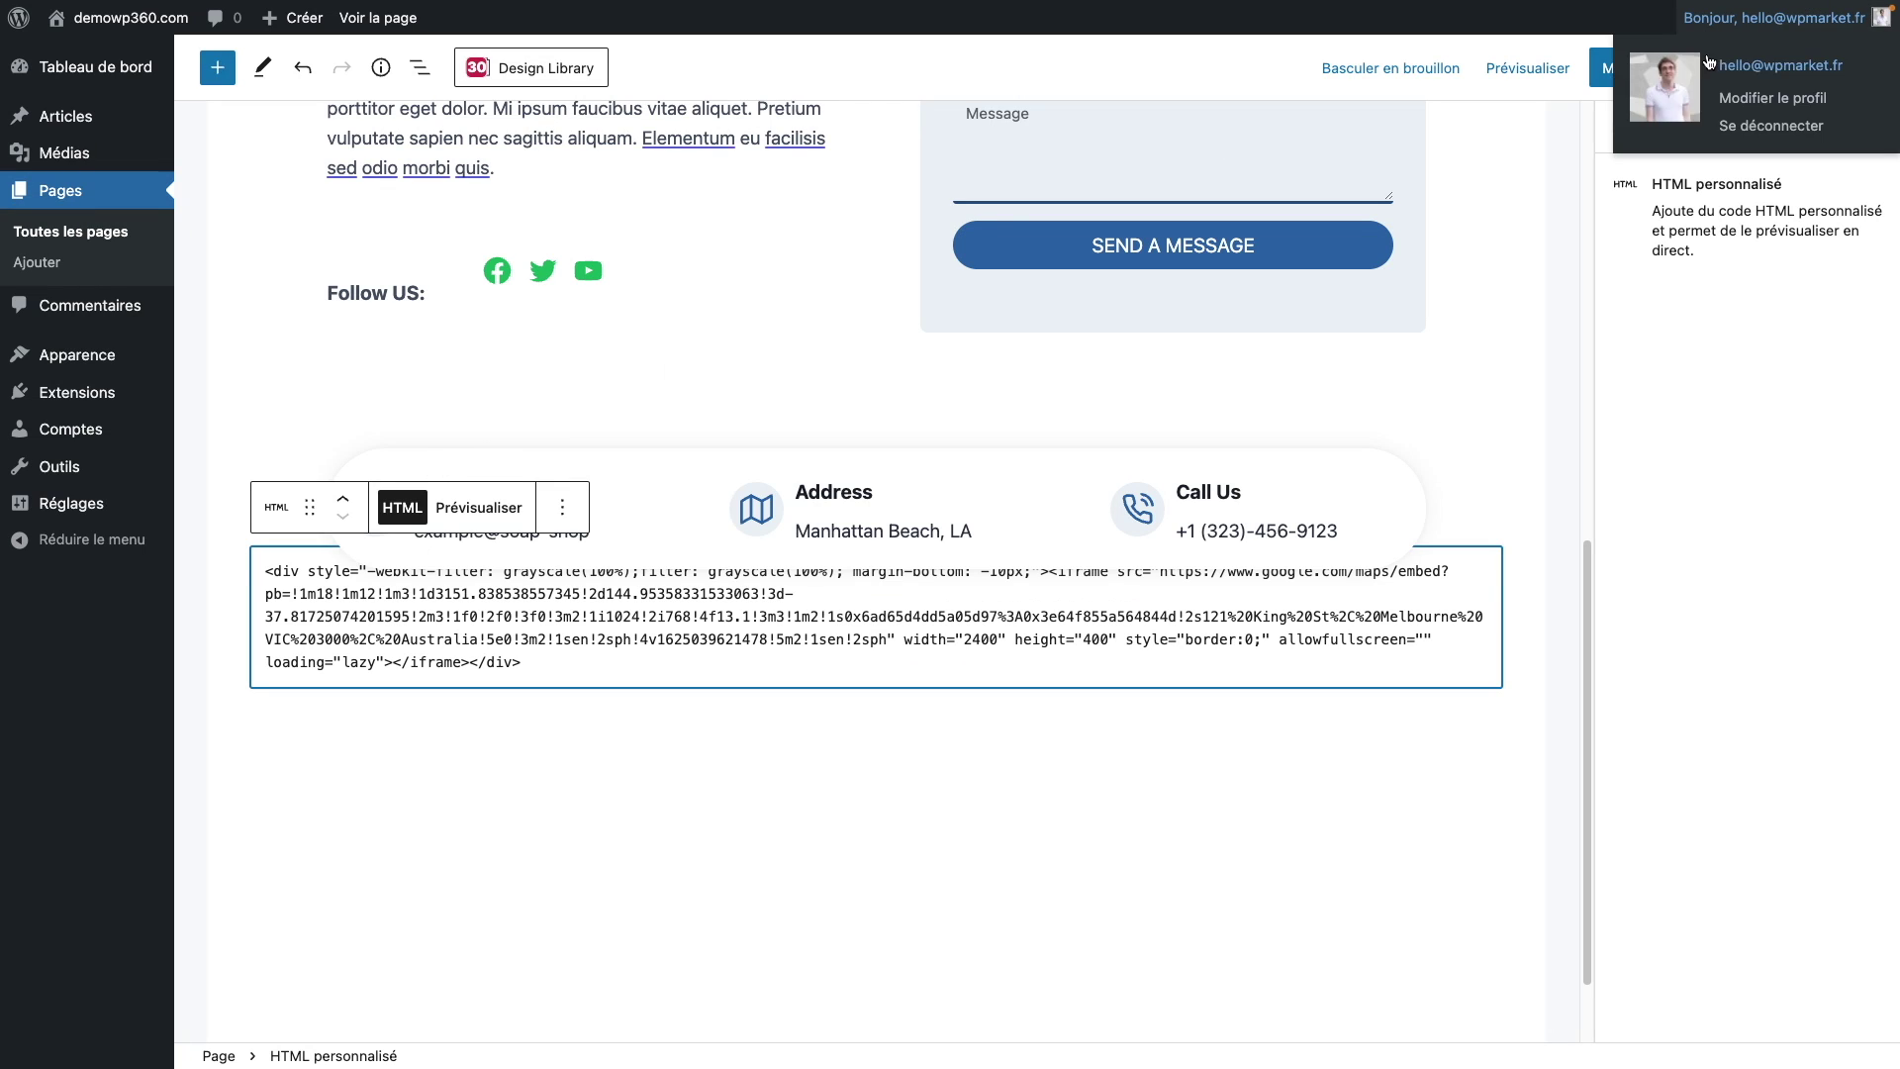
click(1617, 71)
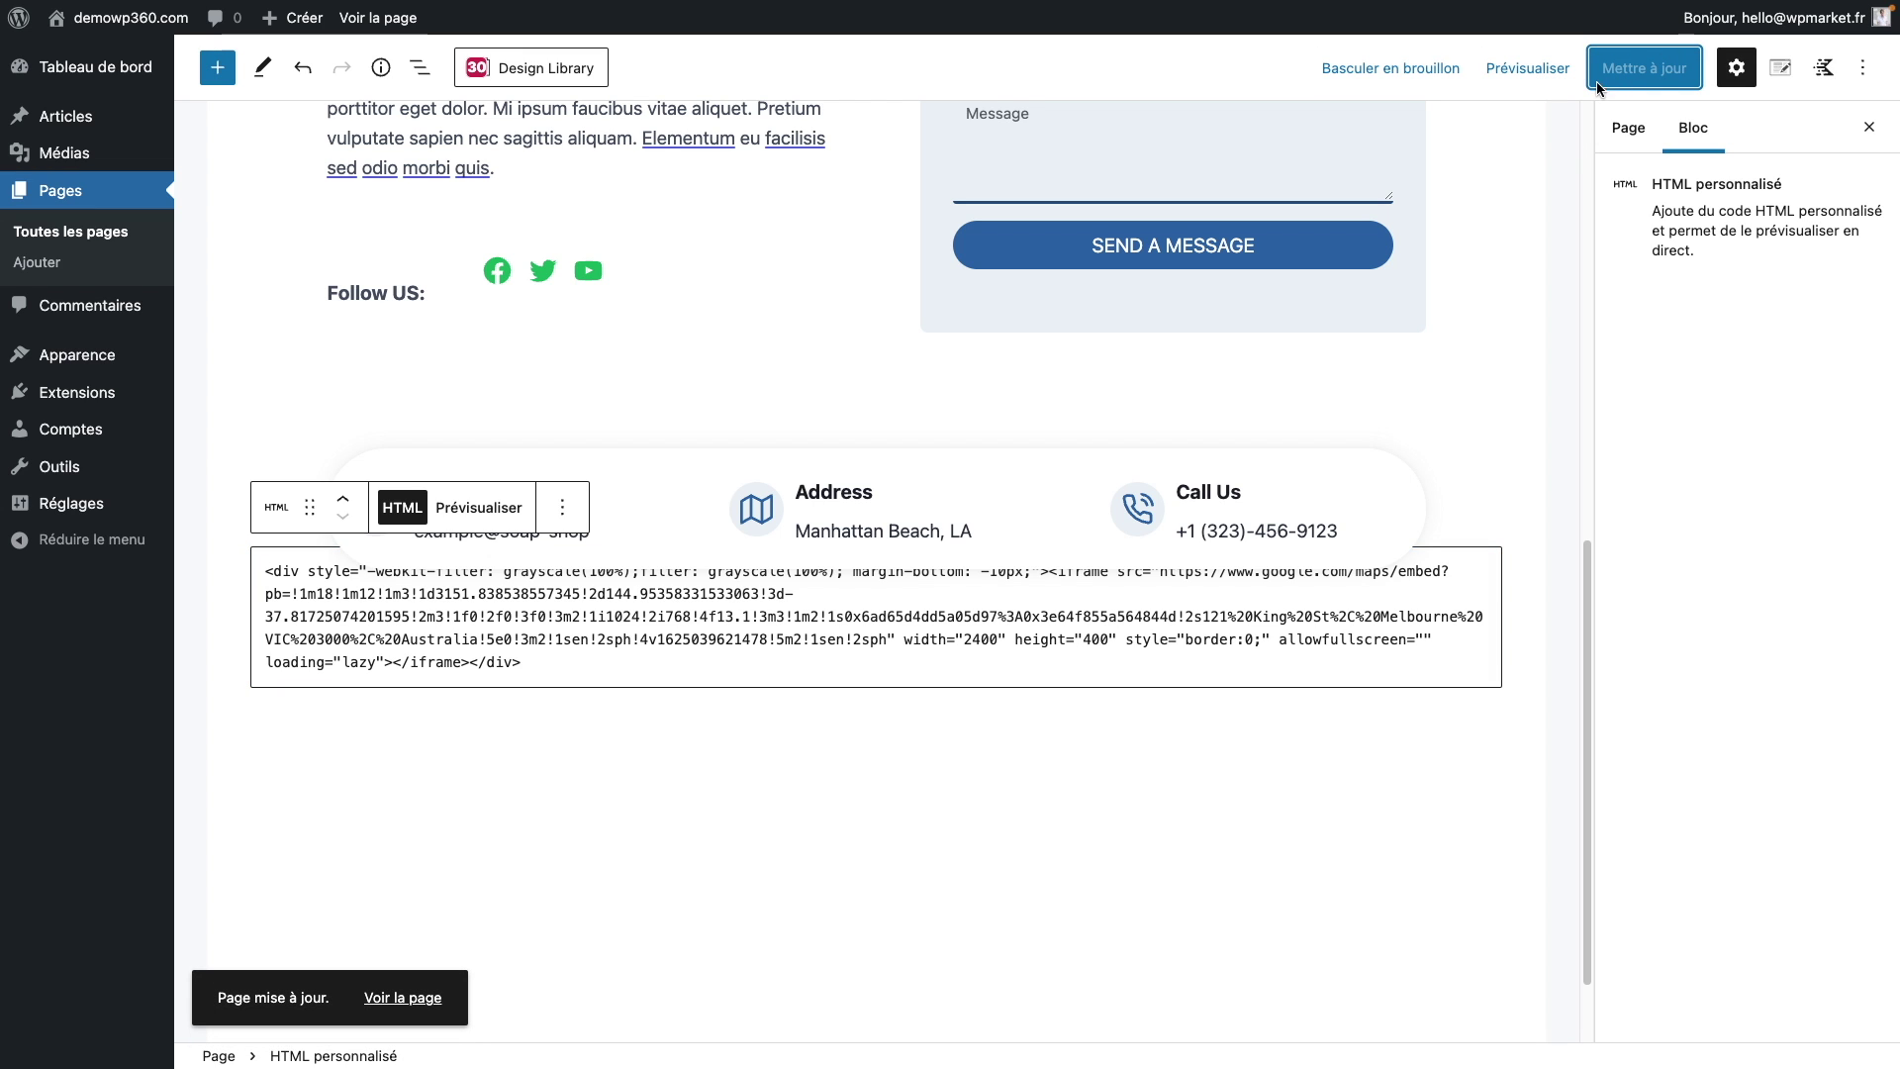
click(96, 235)
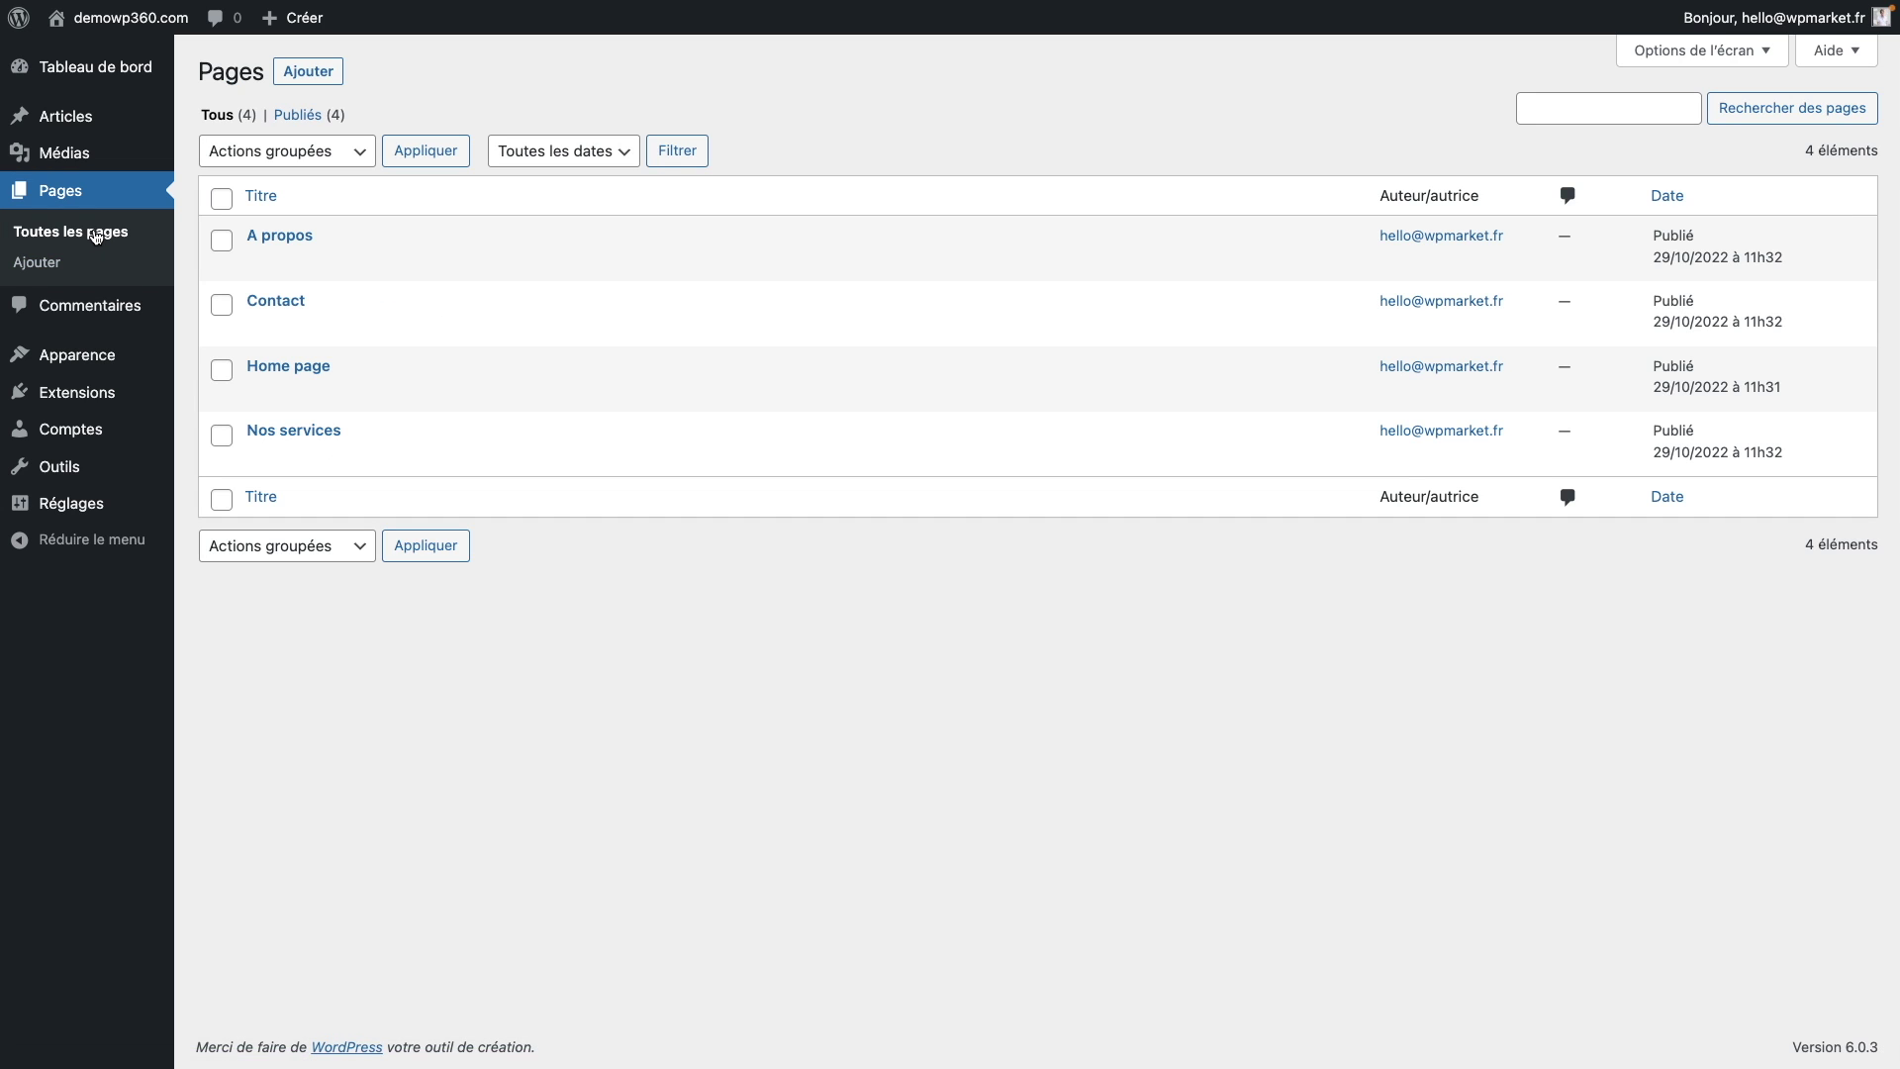
Step: Insert the Single Product pack's Reviews testimonial layout into Nos services and save the page
mouse_move(342, 454)
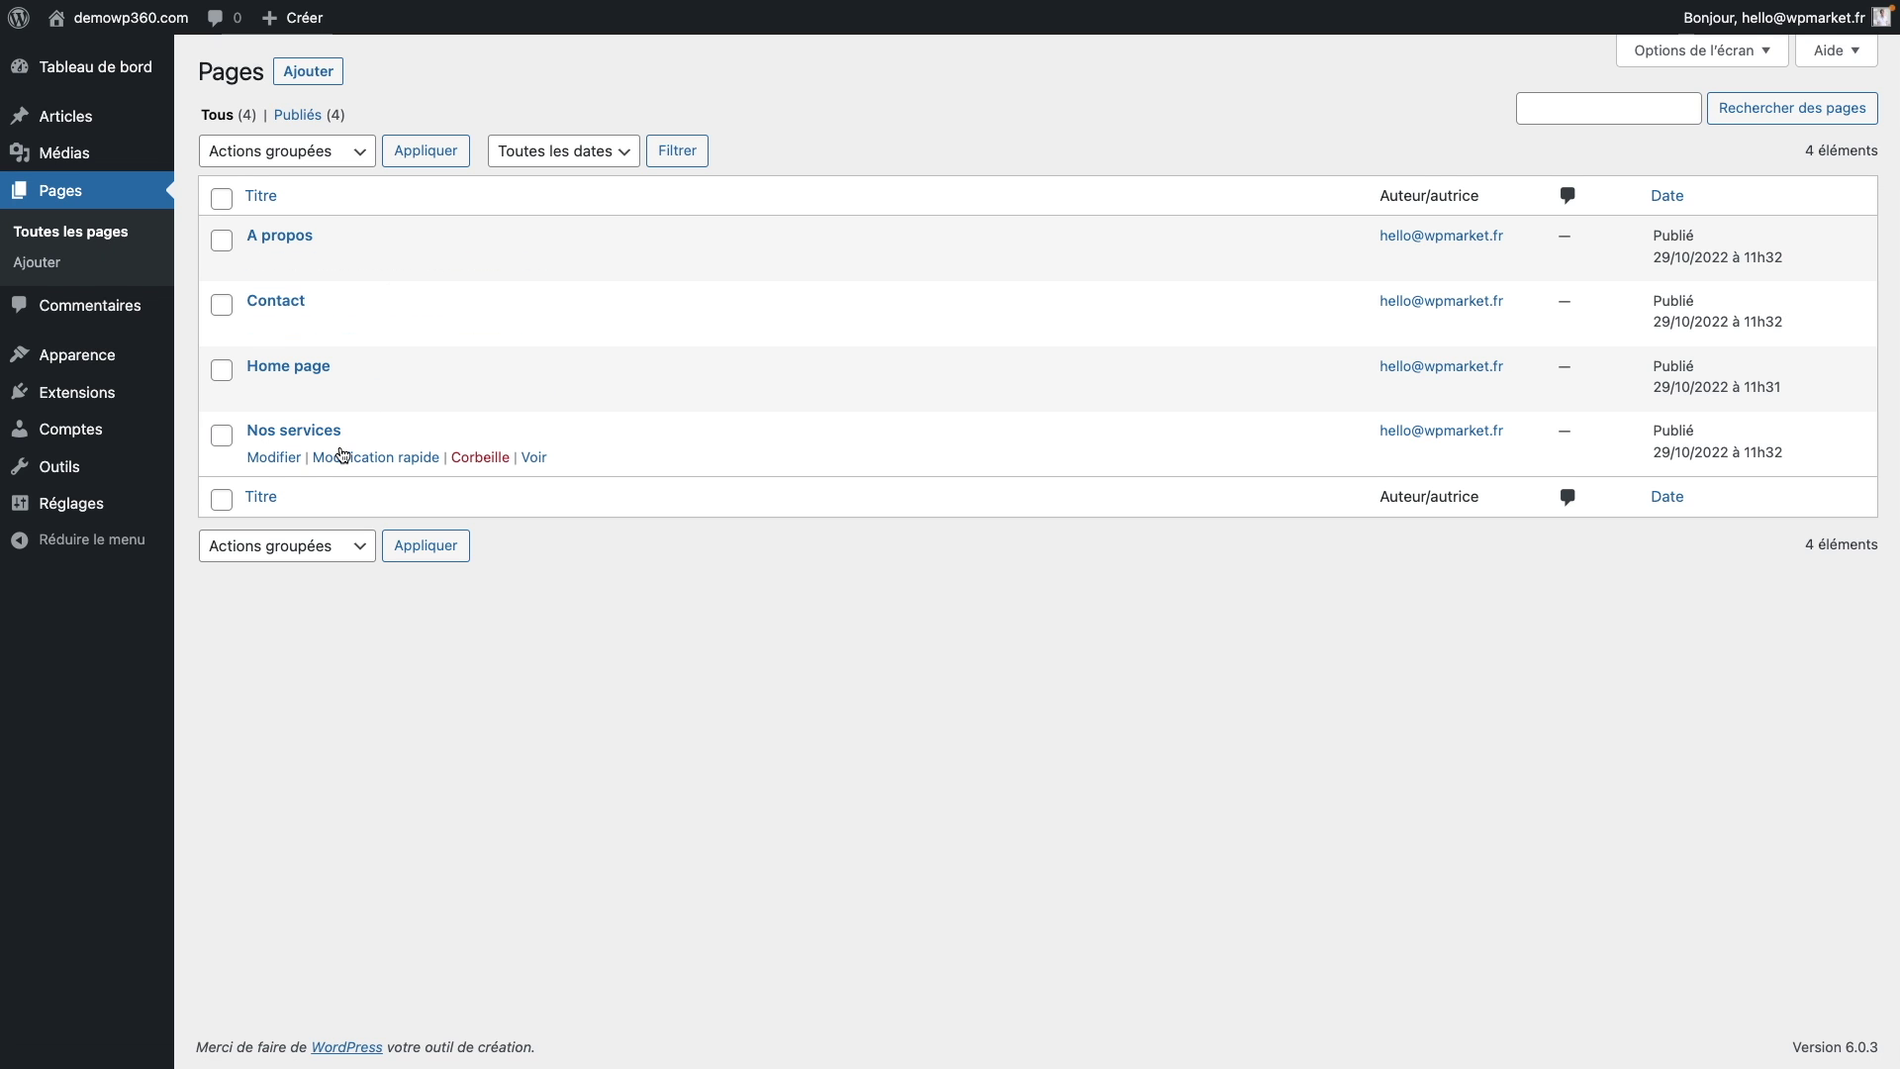
click(281, 463)
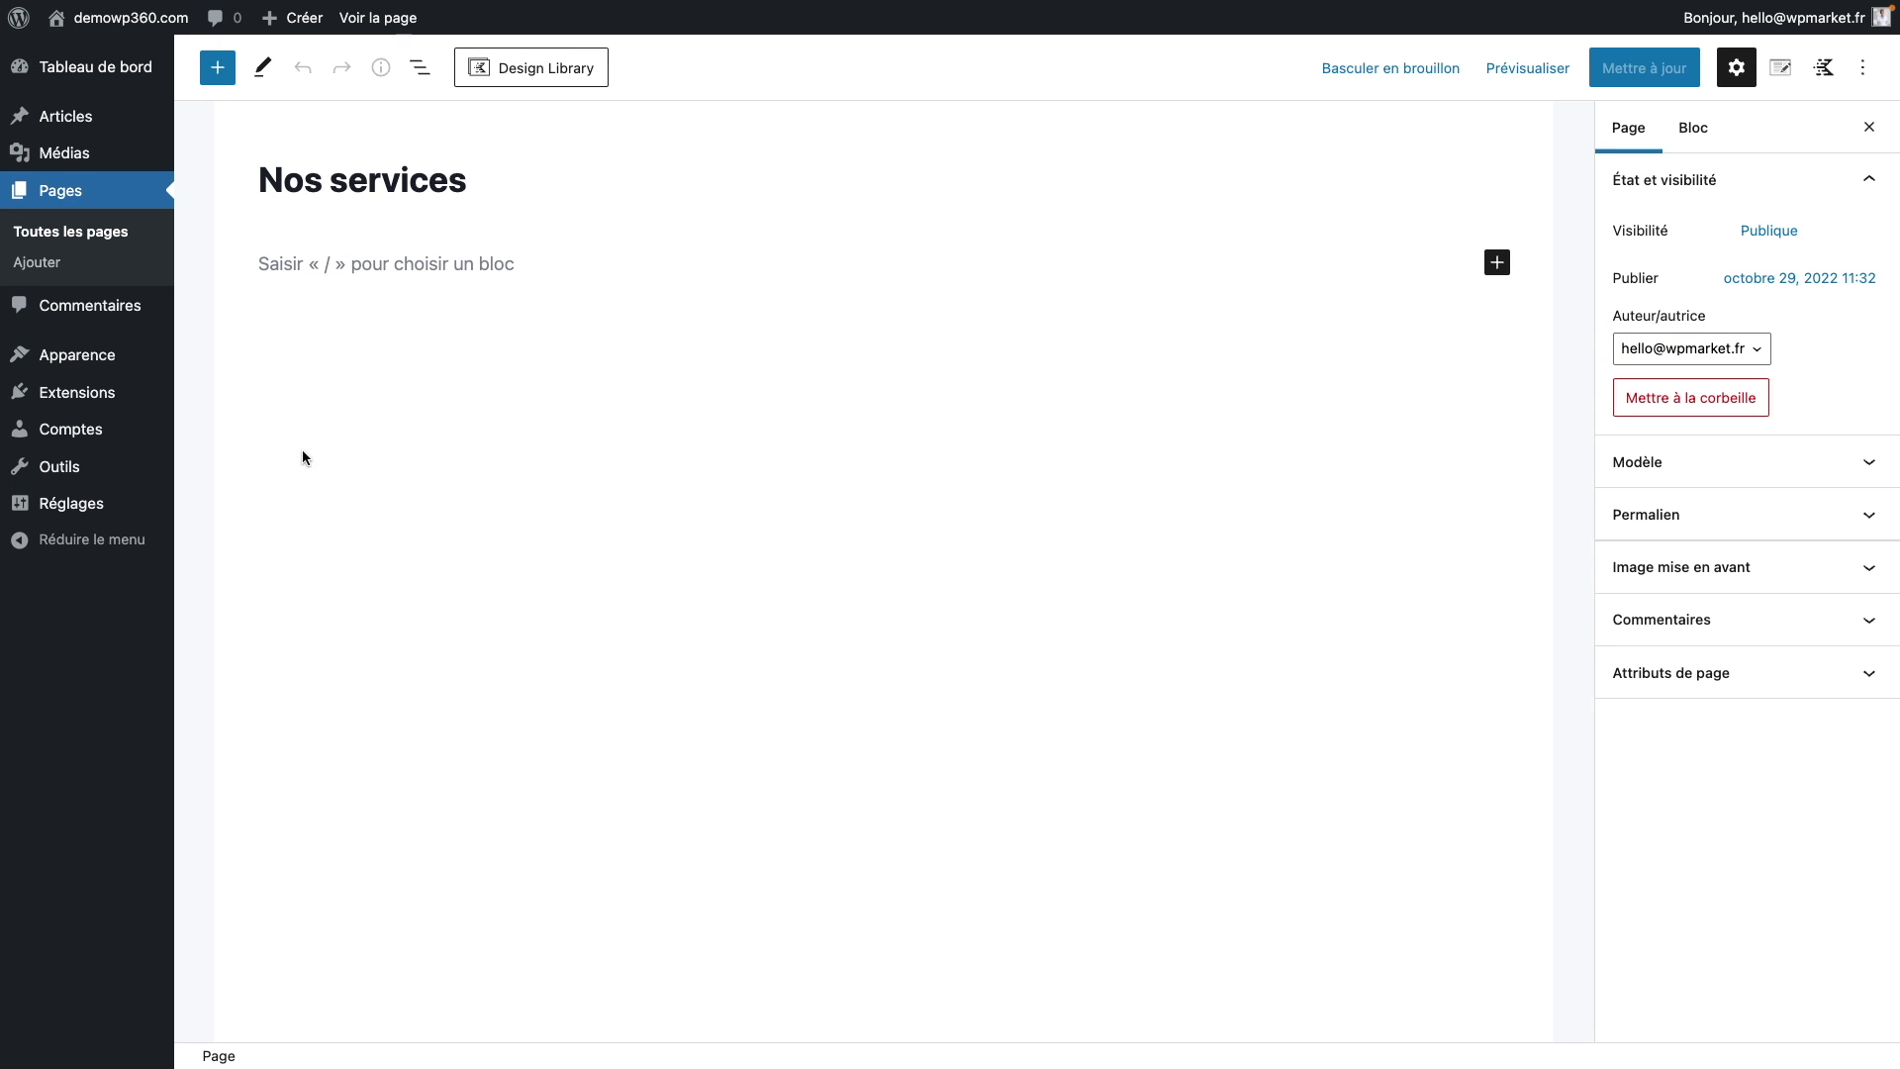
click(594, 76)
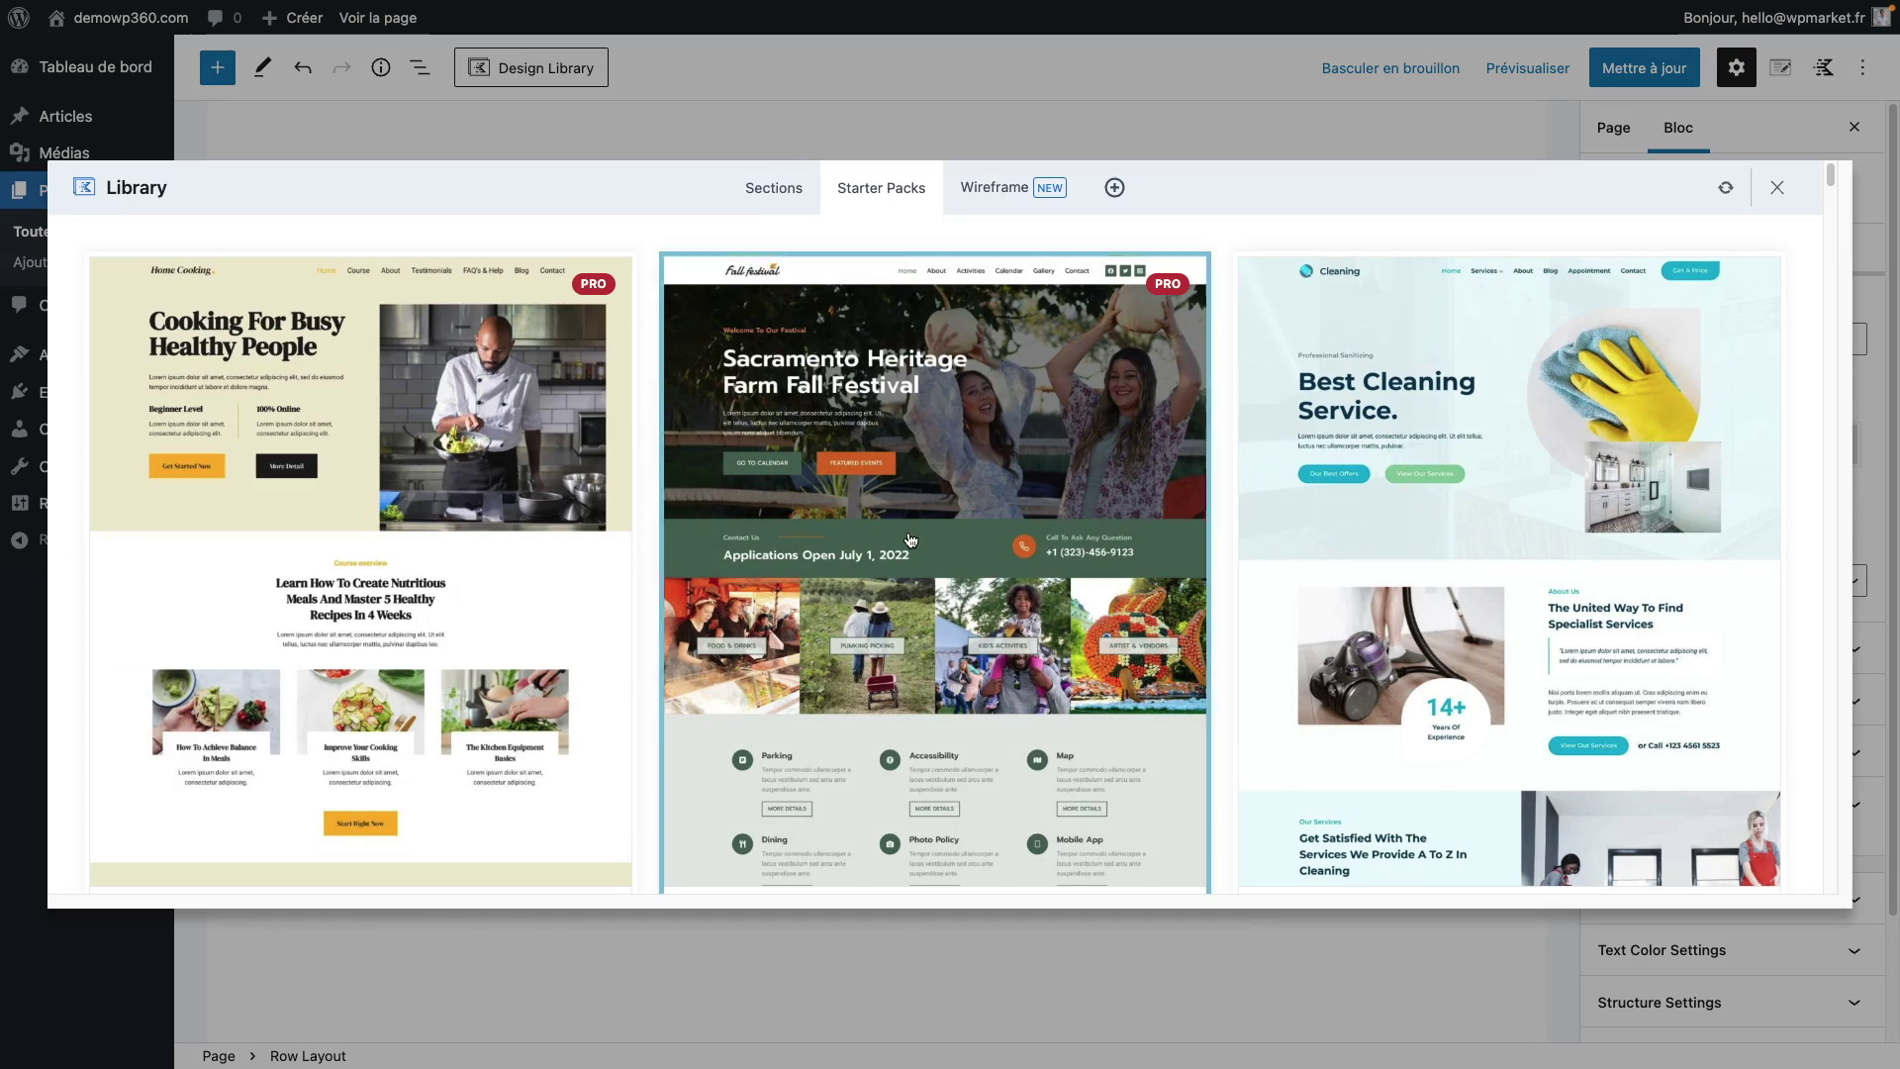
scroll(918, 540, down, 5)
scroll(919, 539, down, 20)
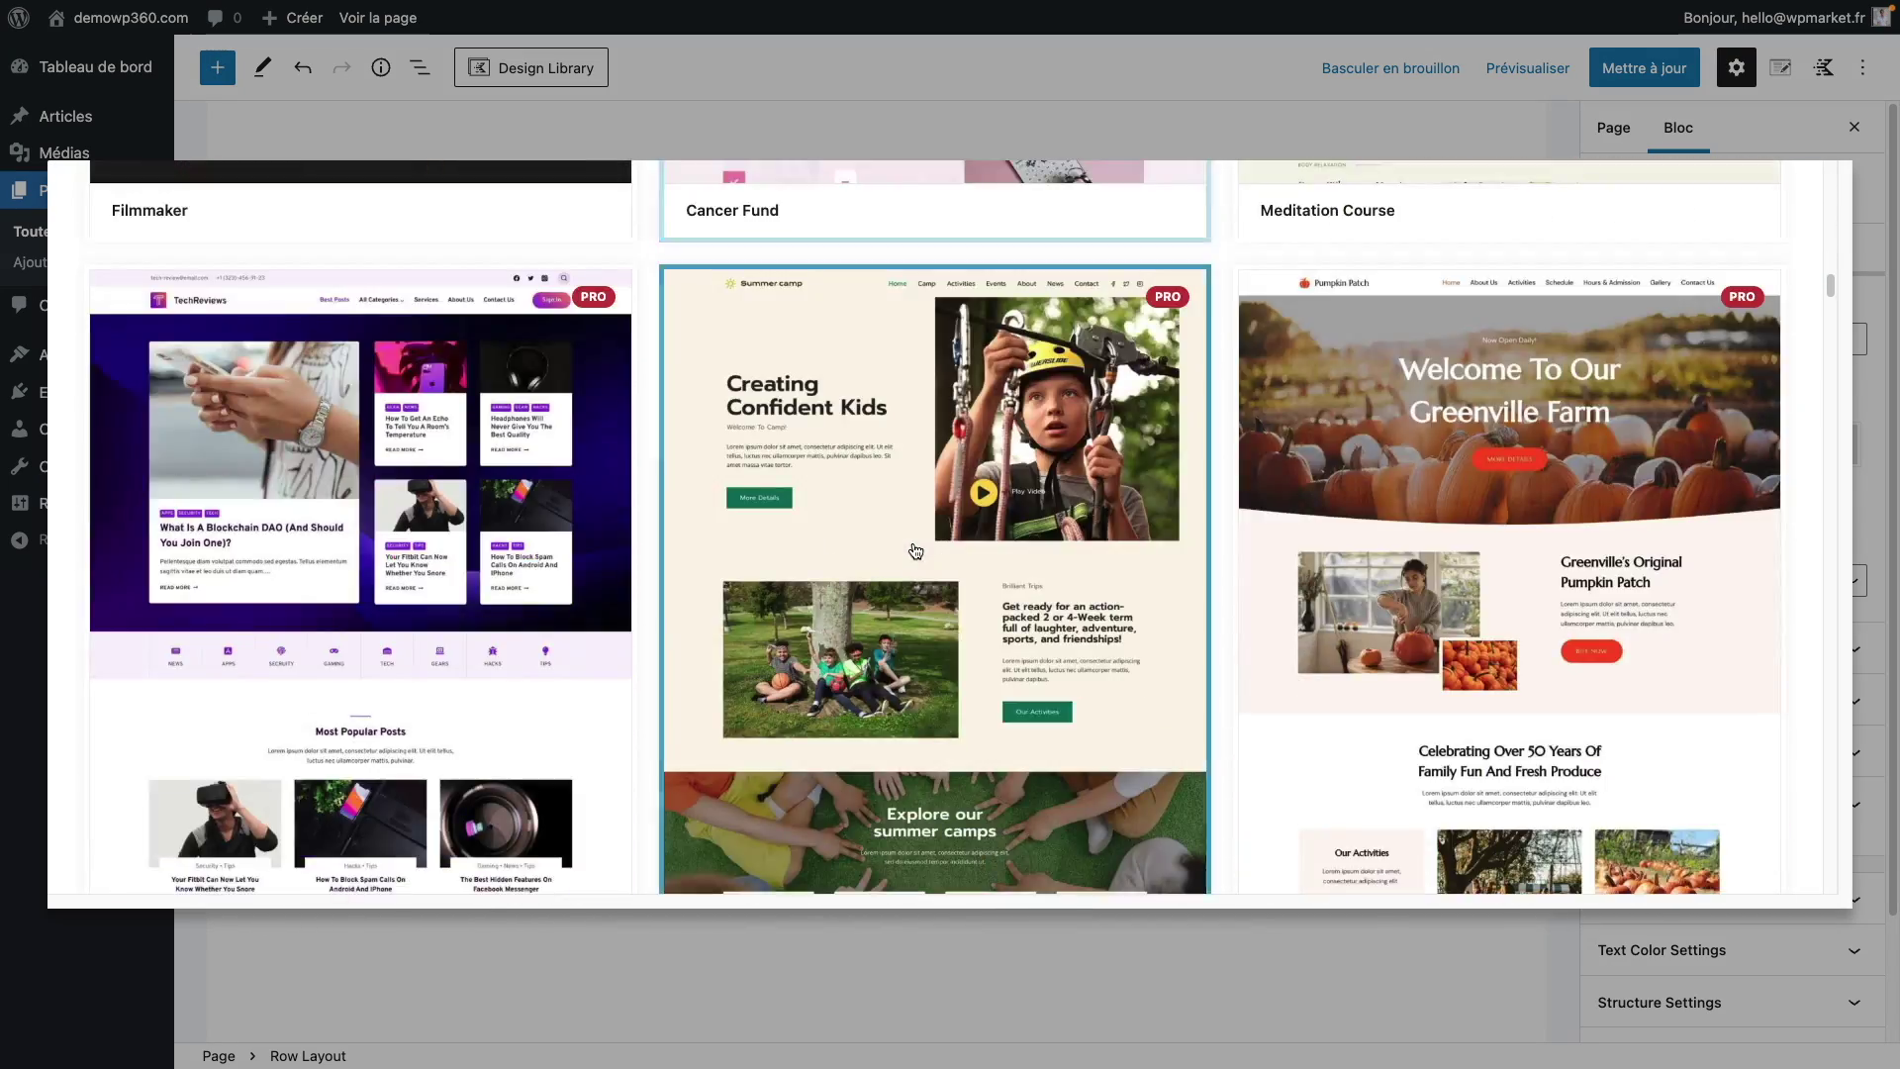
scroll(916, 553, down, 20)
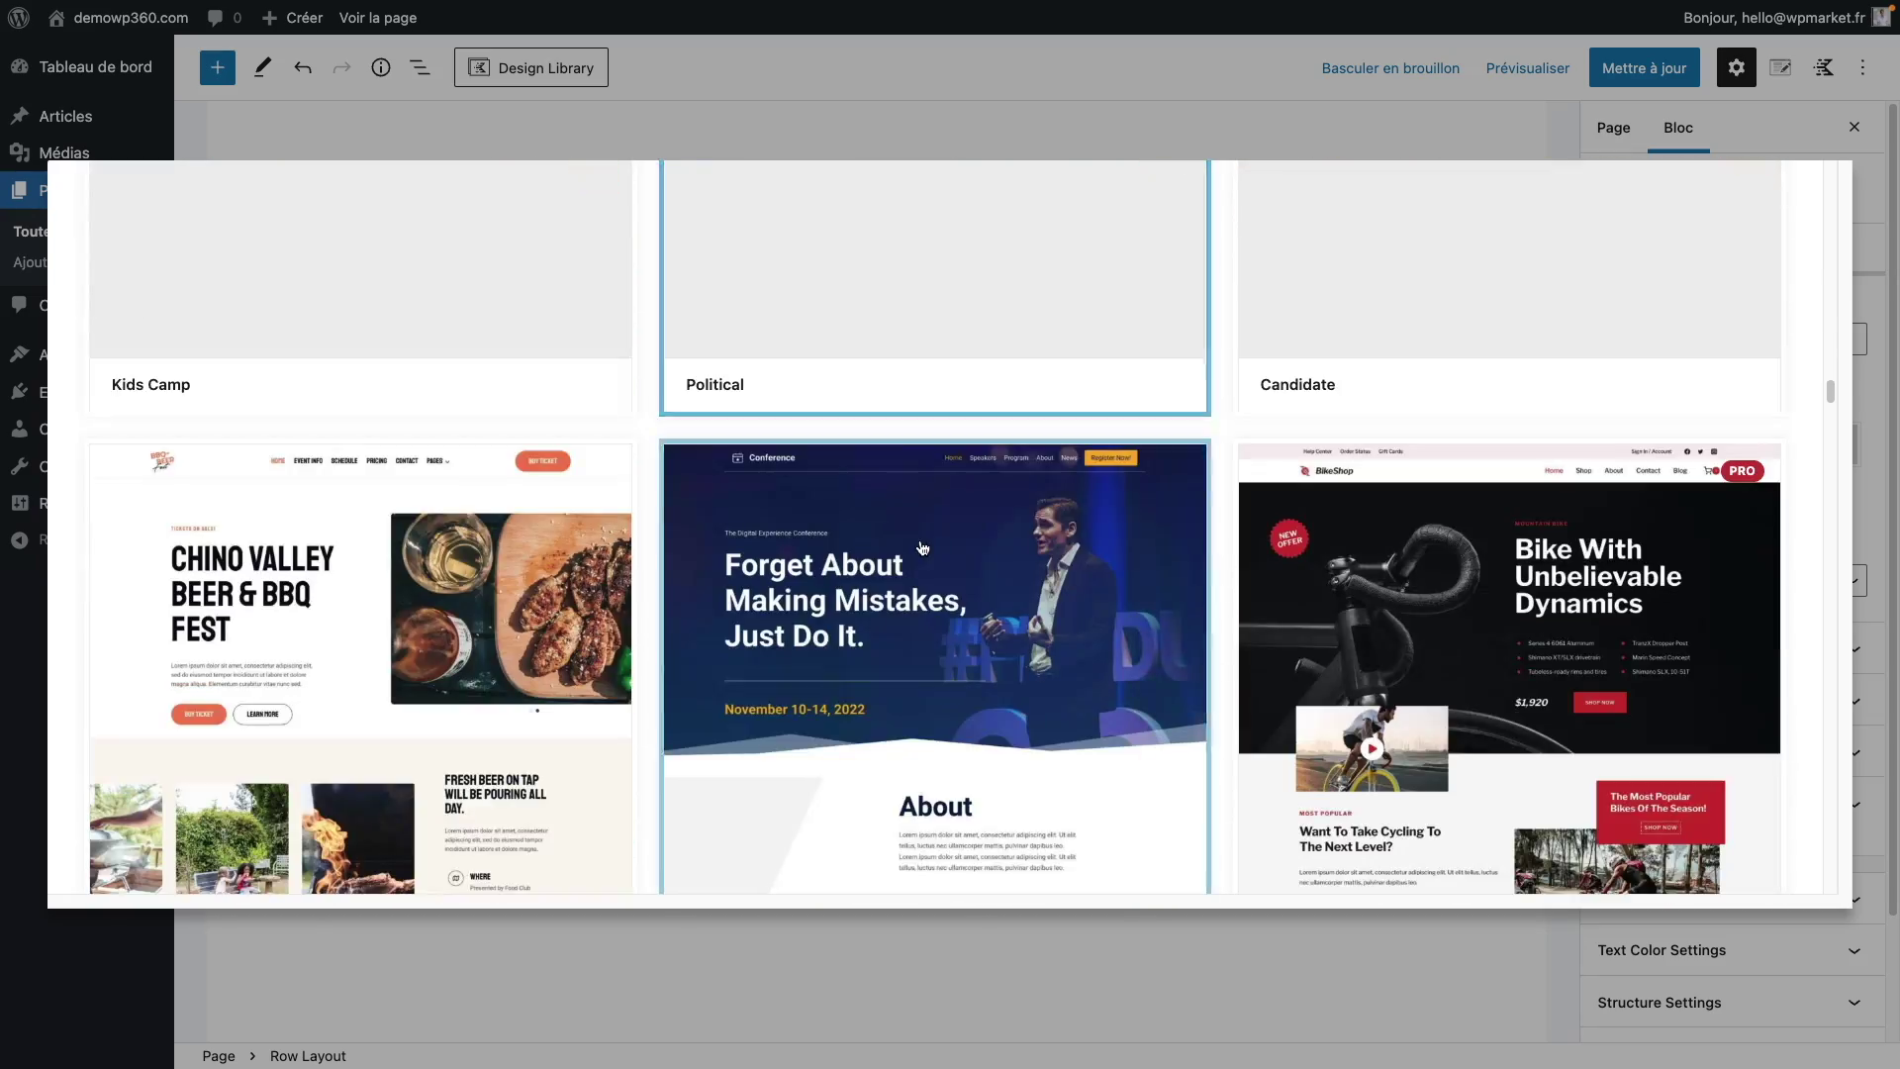
scroll(922, 548, down, 20)
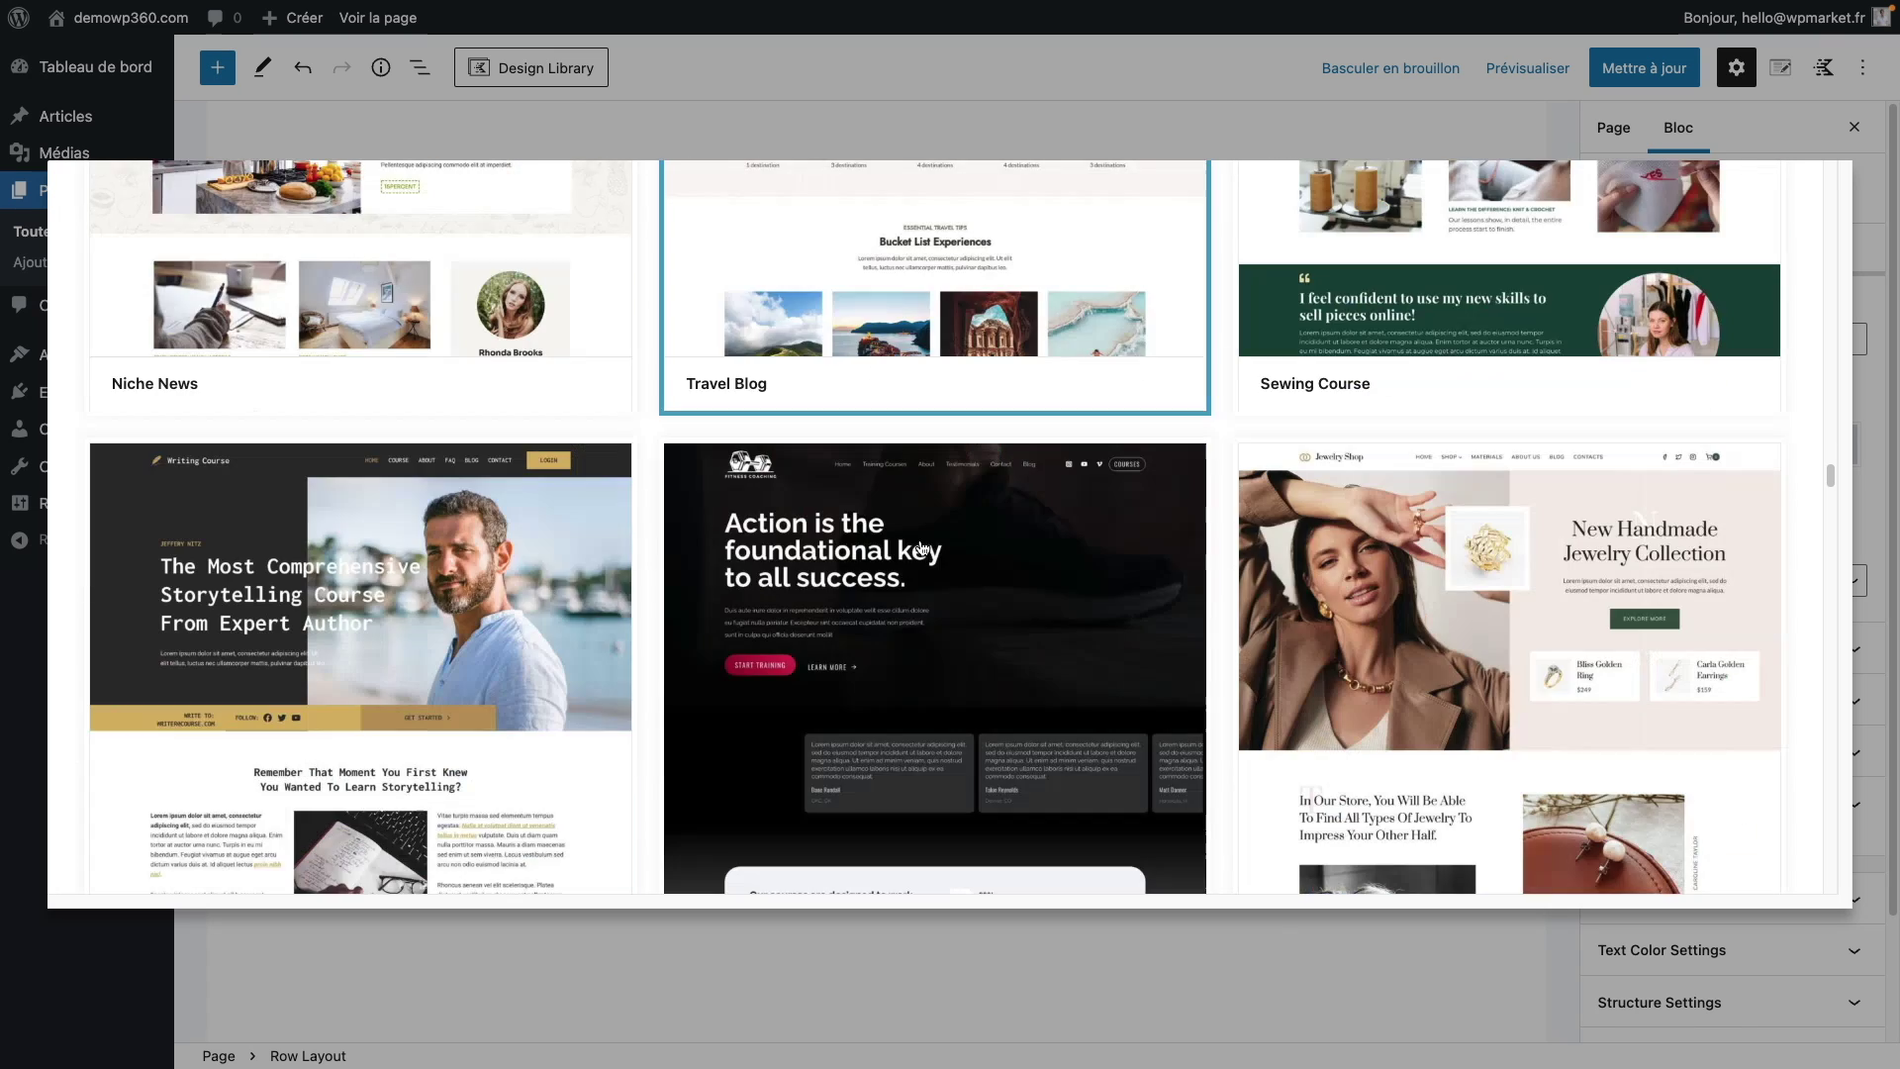
scroll(921, 549, down, 15)
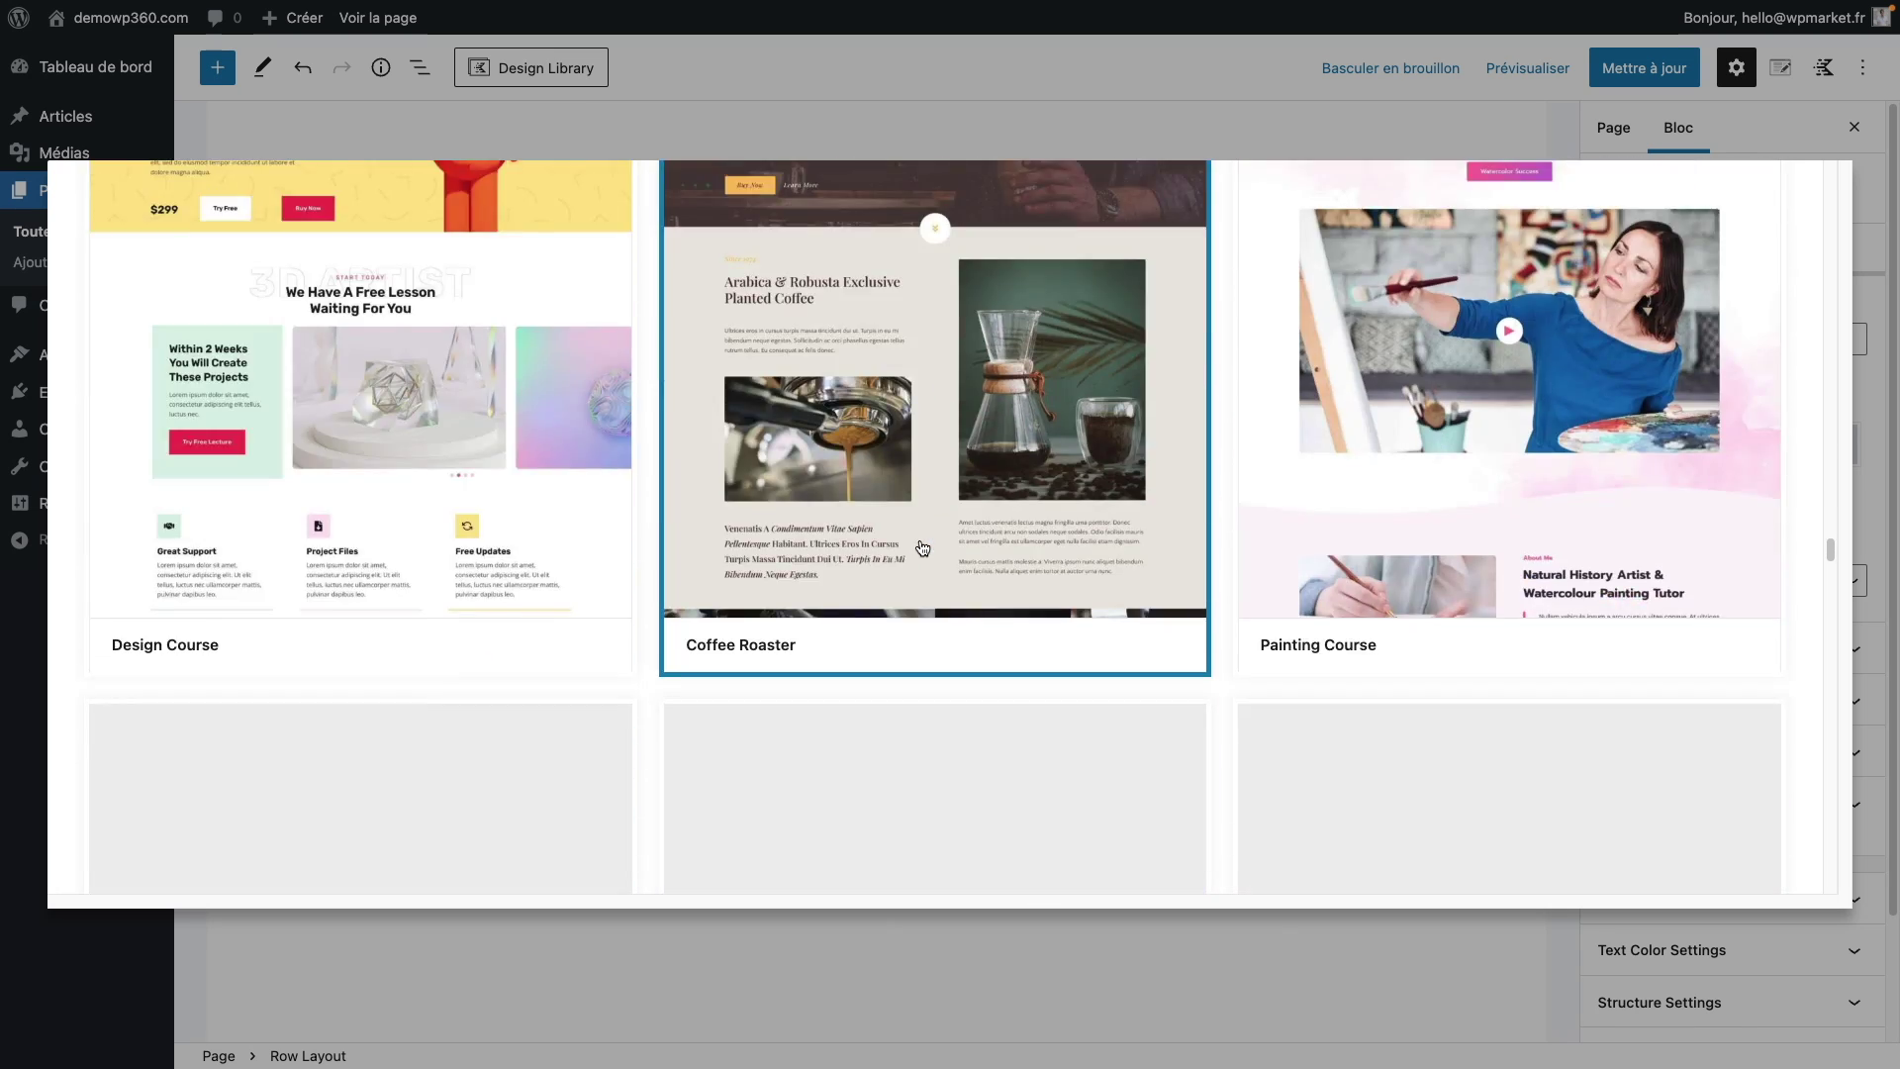
scroll(922, 548, down, 2)
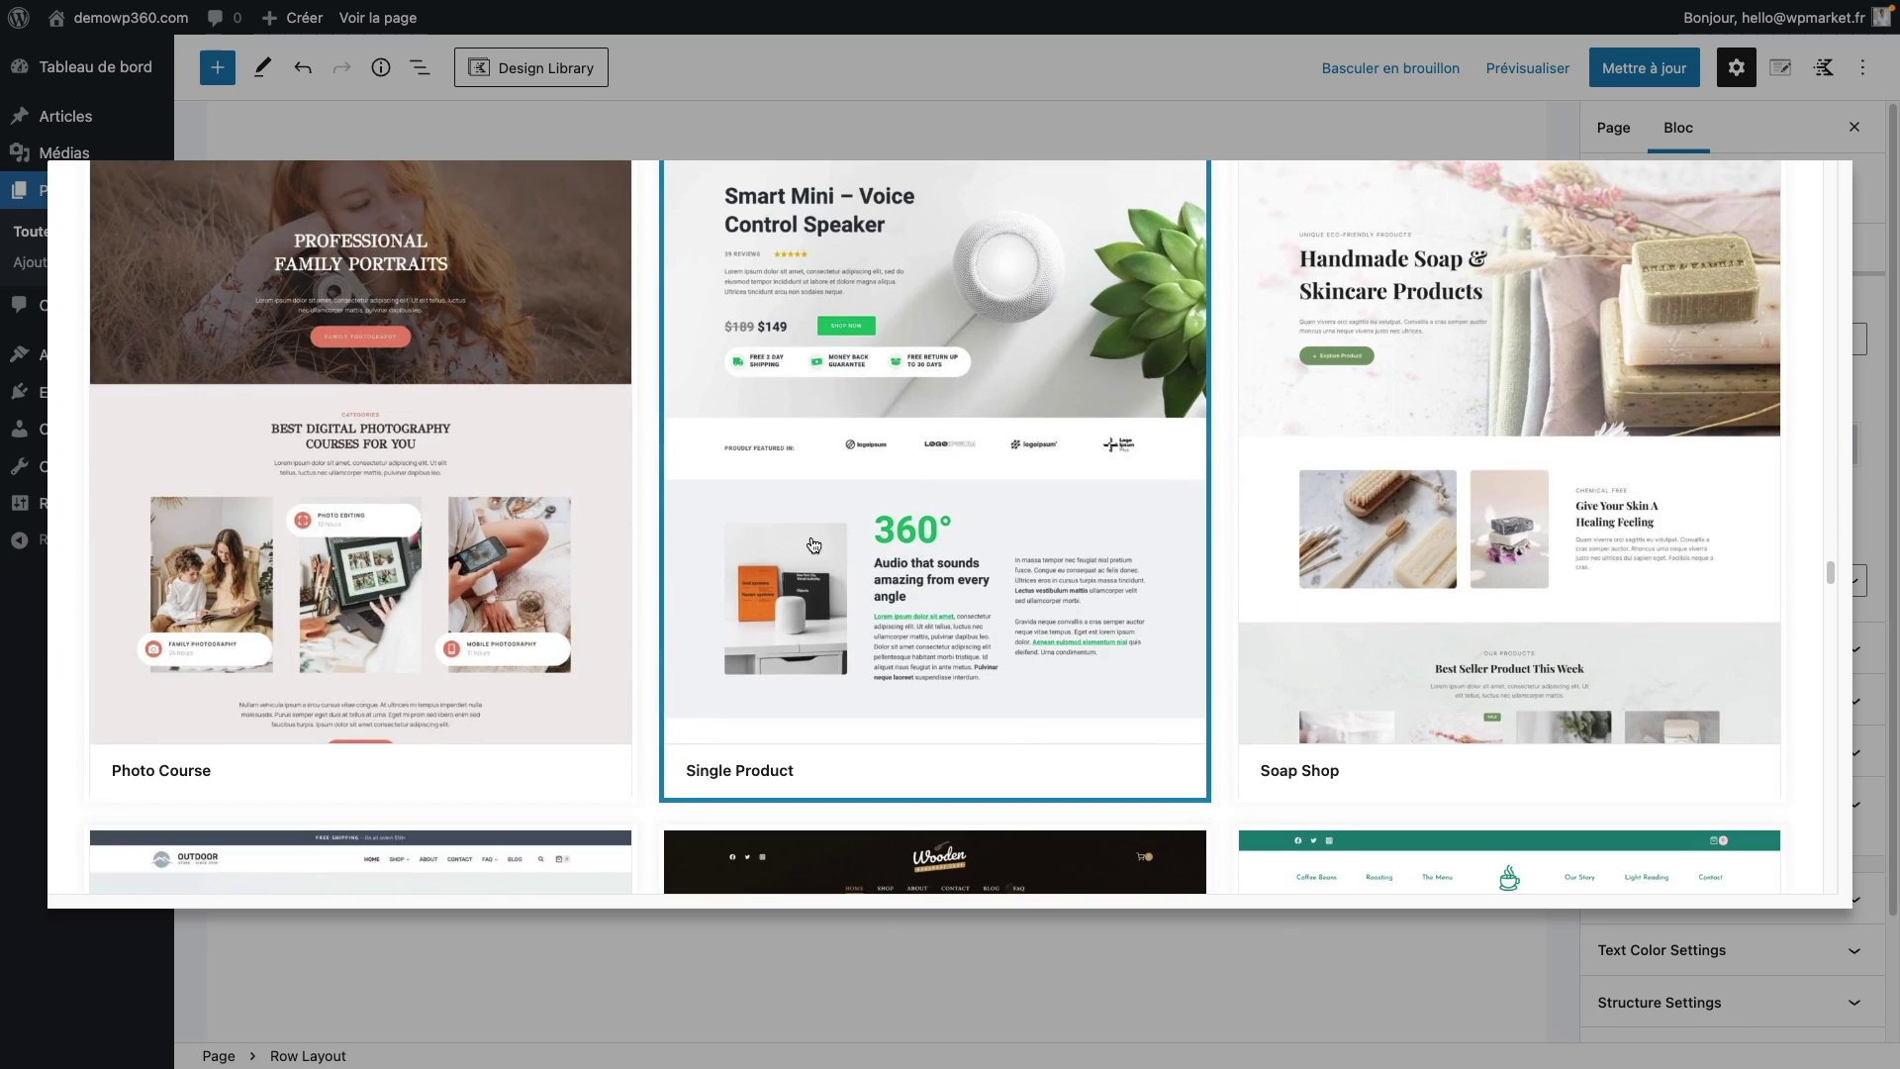
click(814, 544)
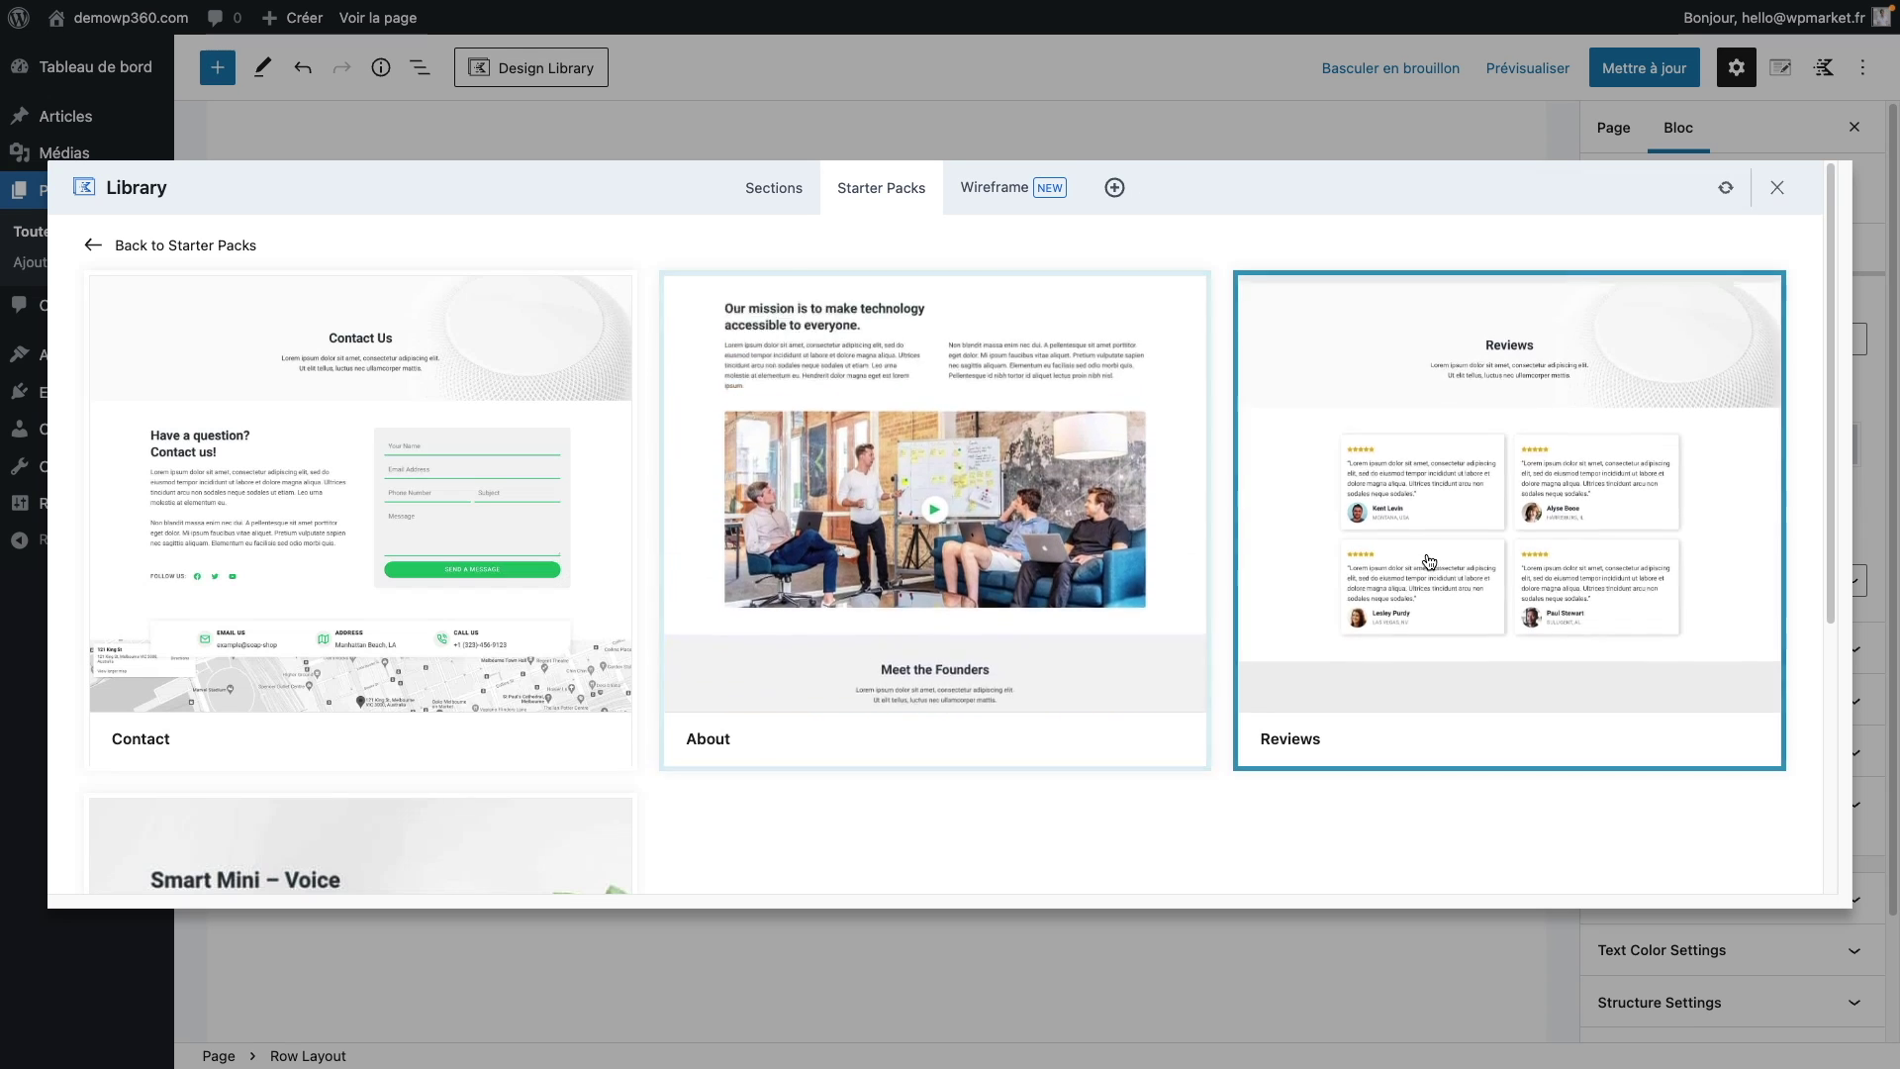
click(1428, 560)
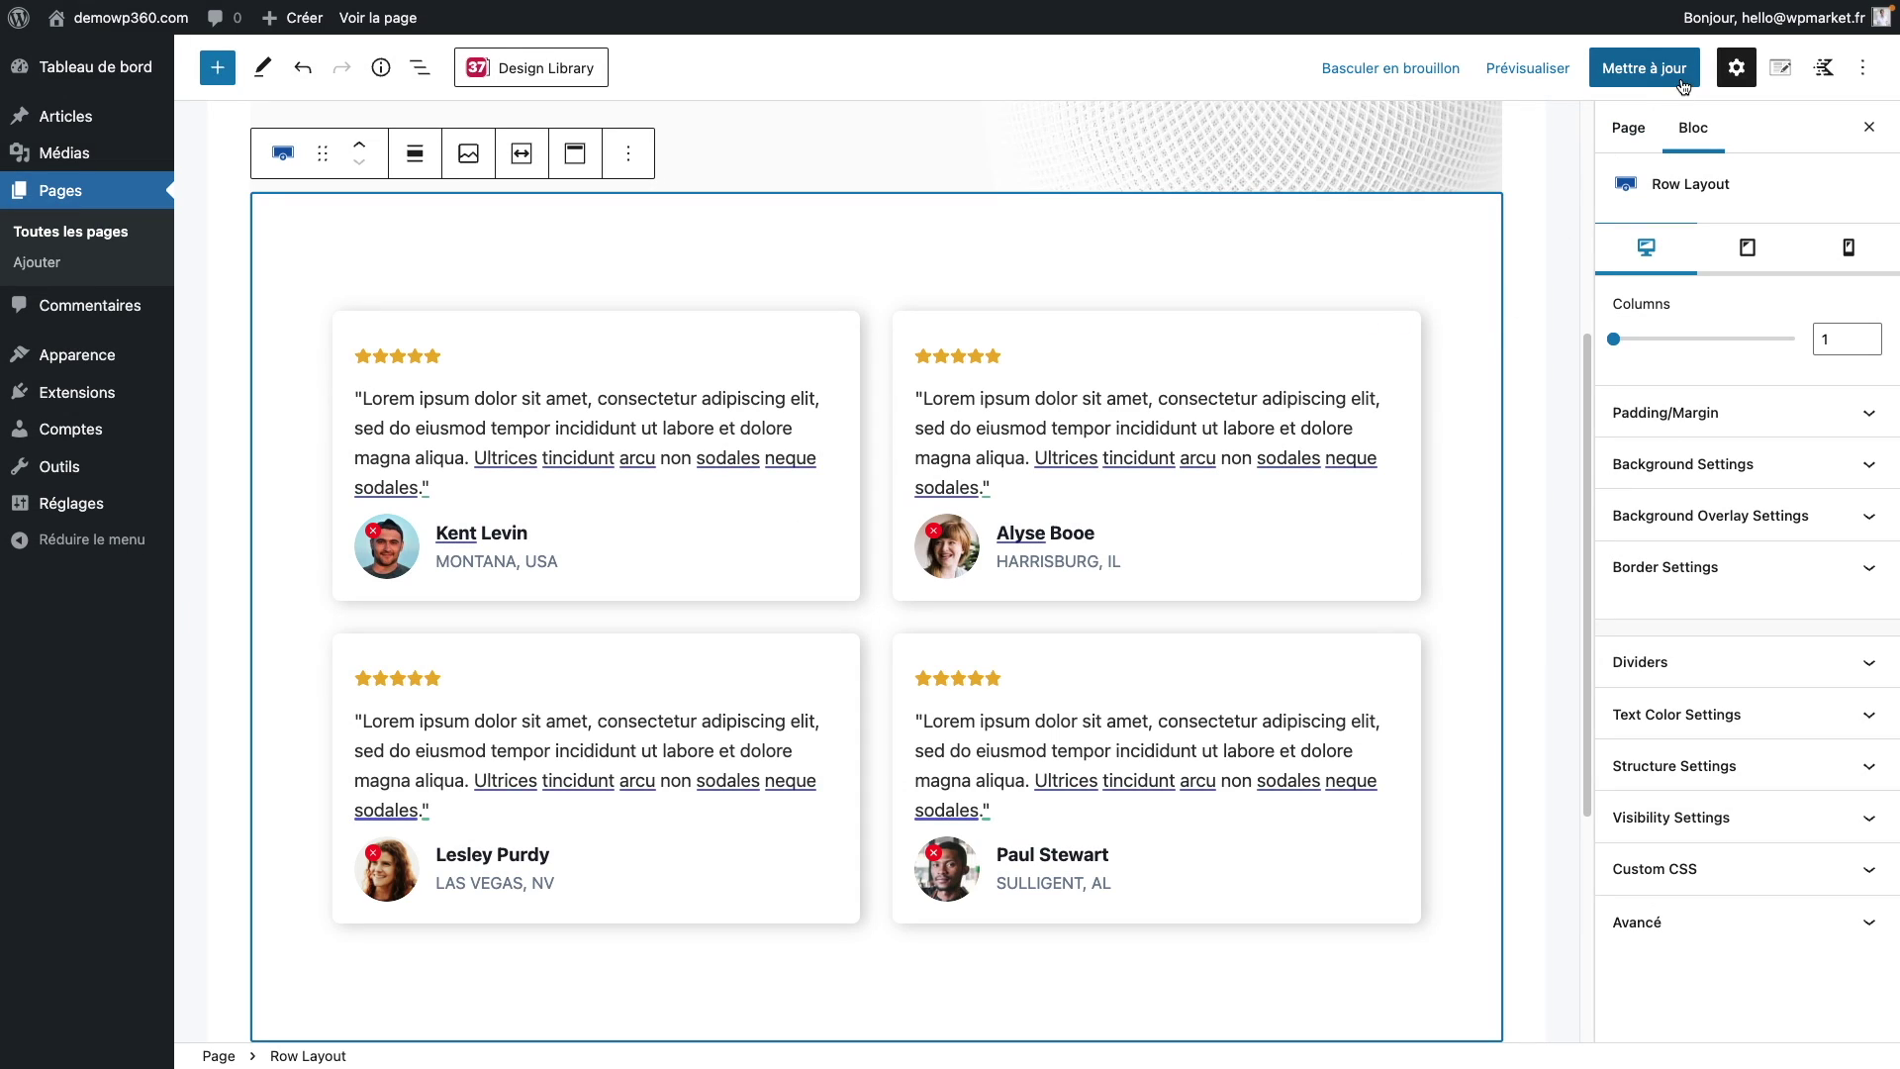
click(1682, 84)
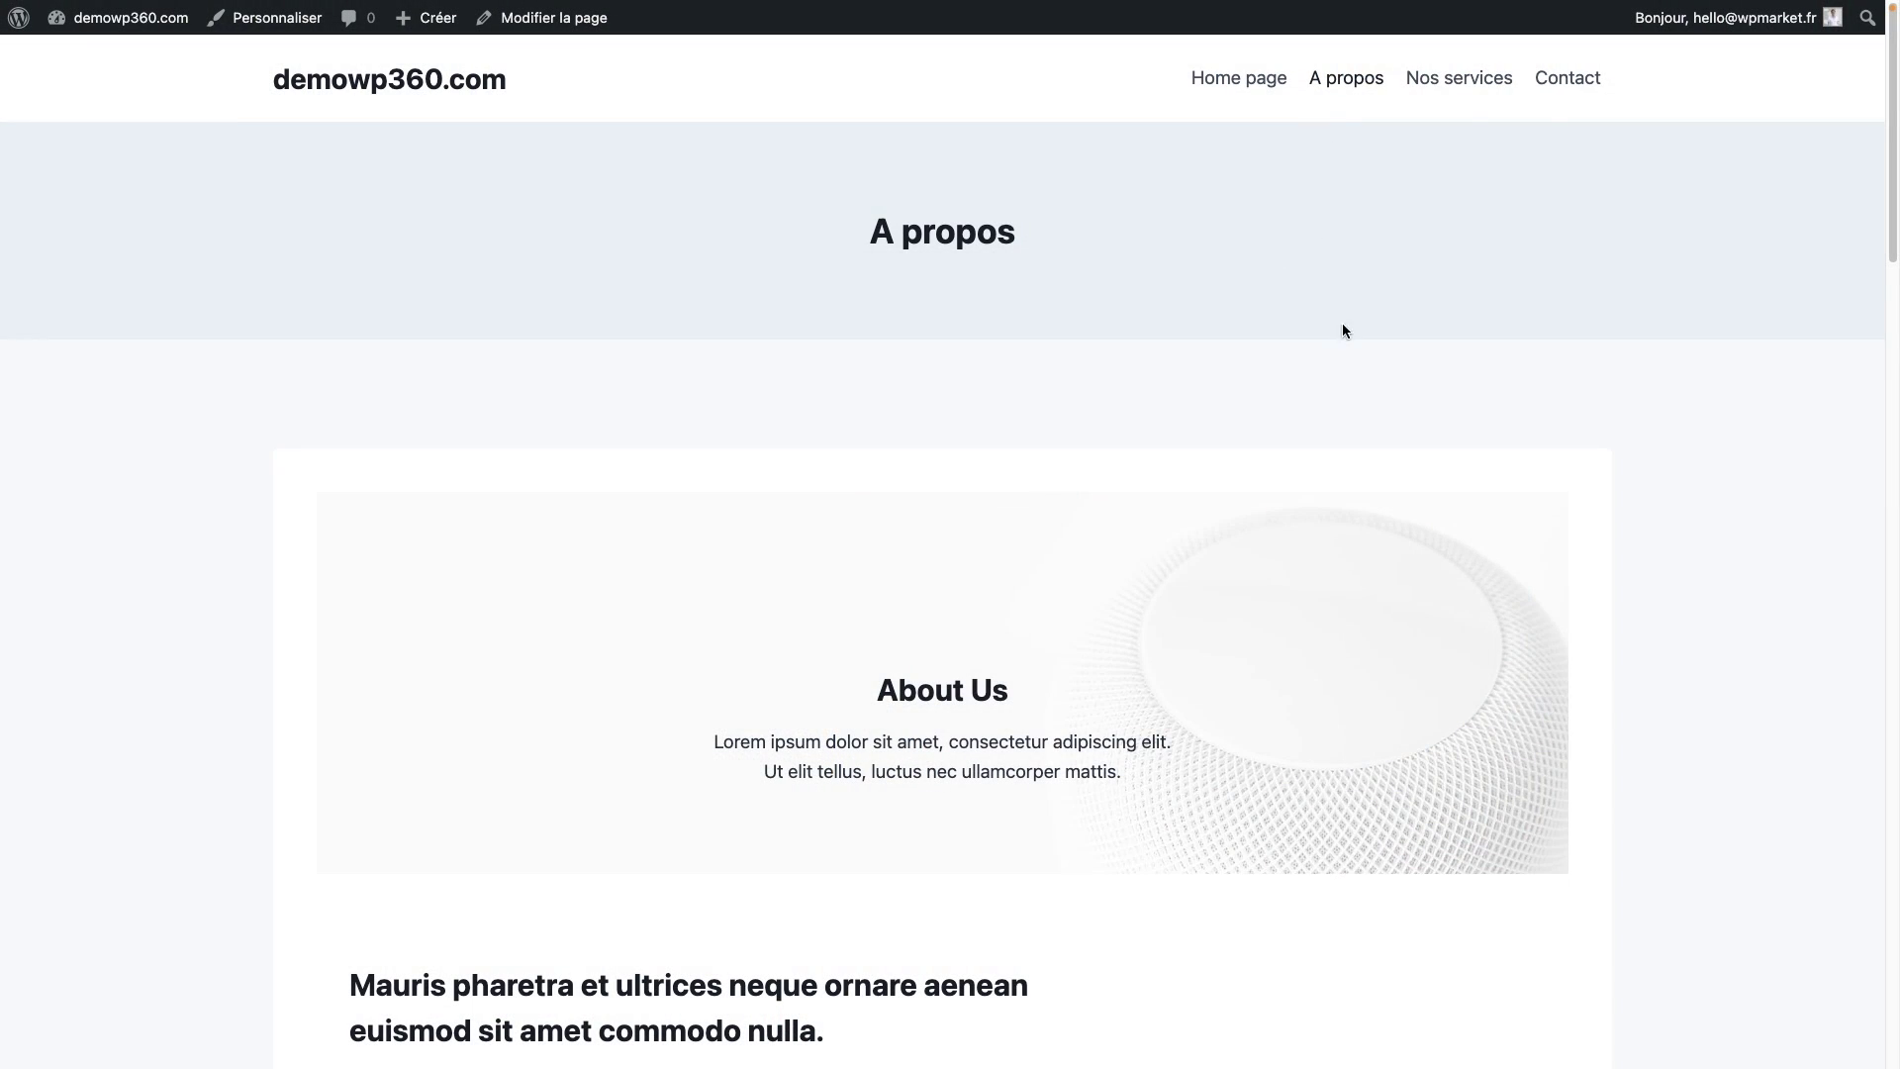
Step: View the live Nos services and Contact pages, then launch the Customizer from Contact
click(1478, 89)
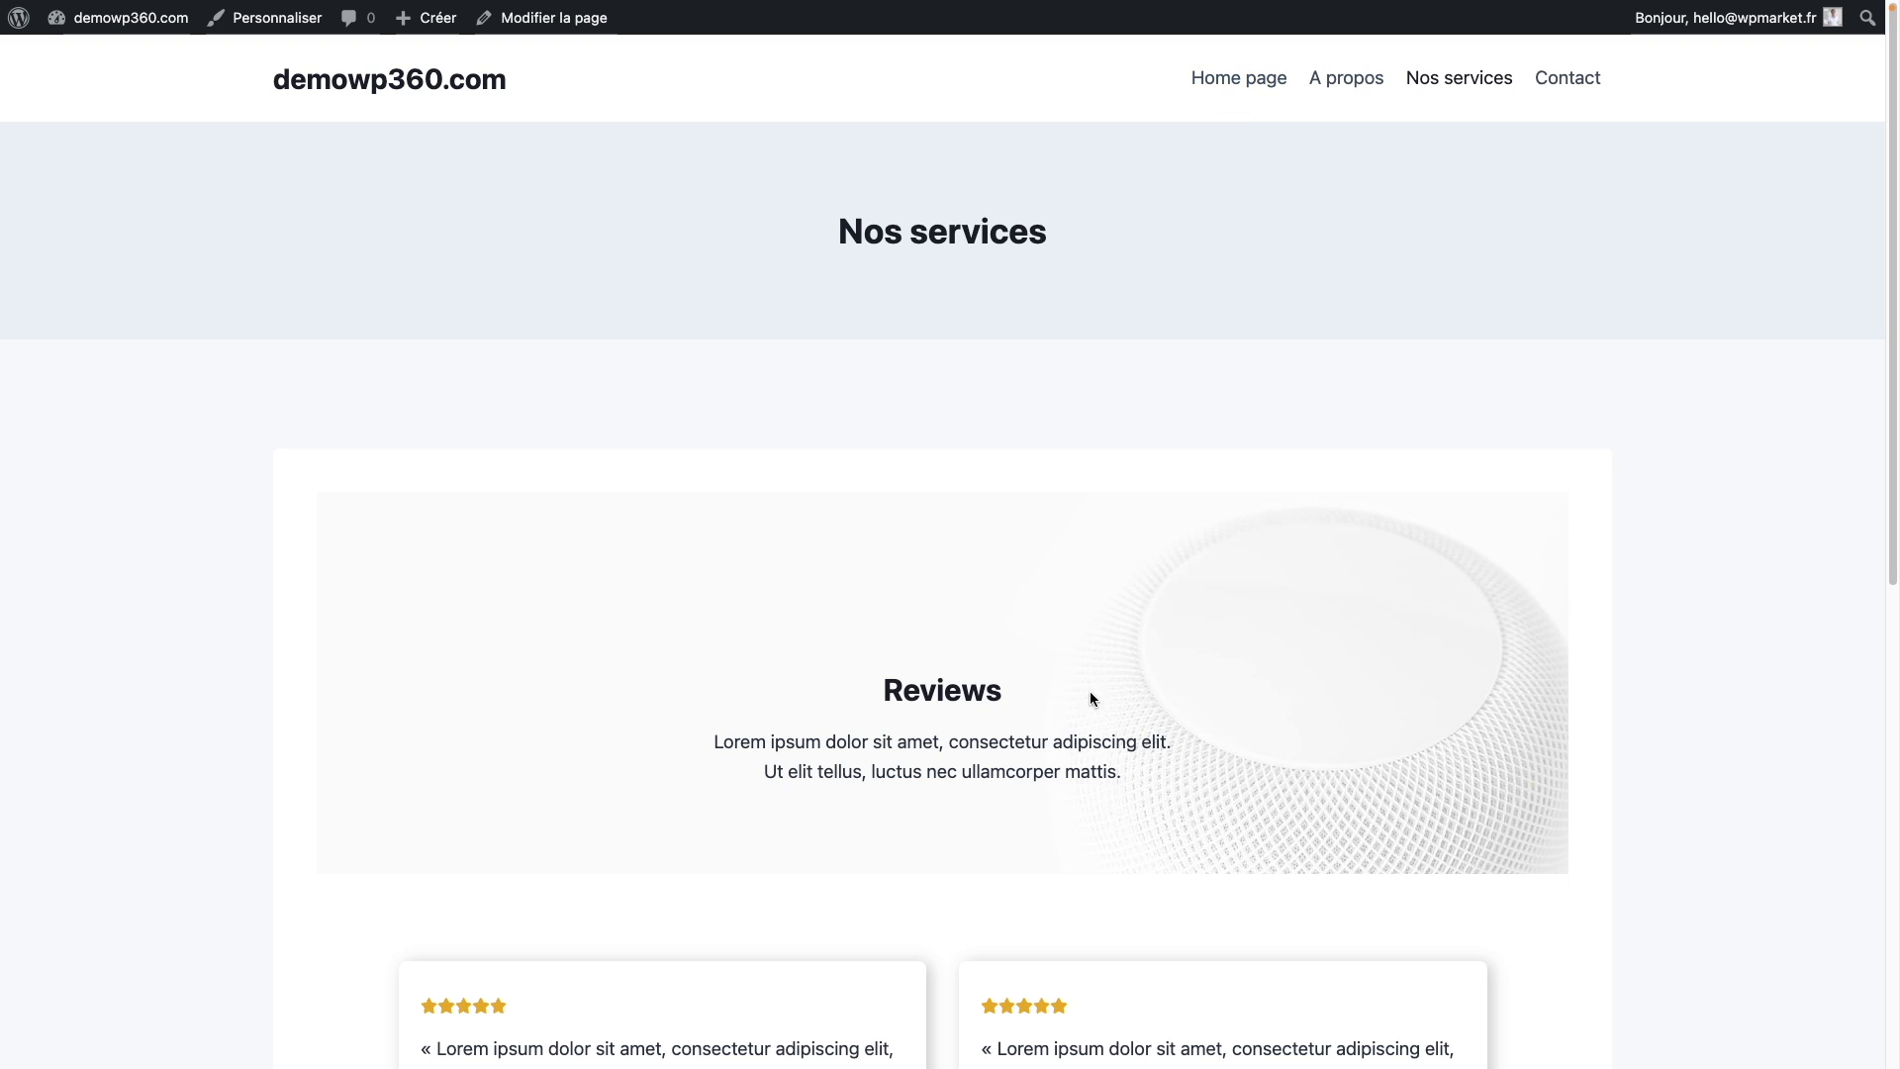
click(1591, 81)
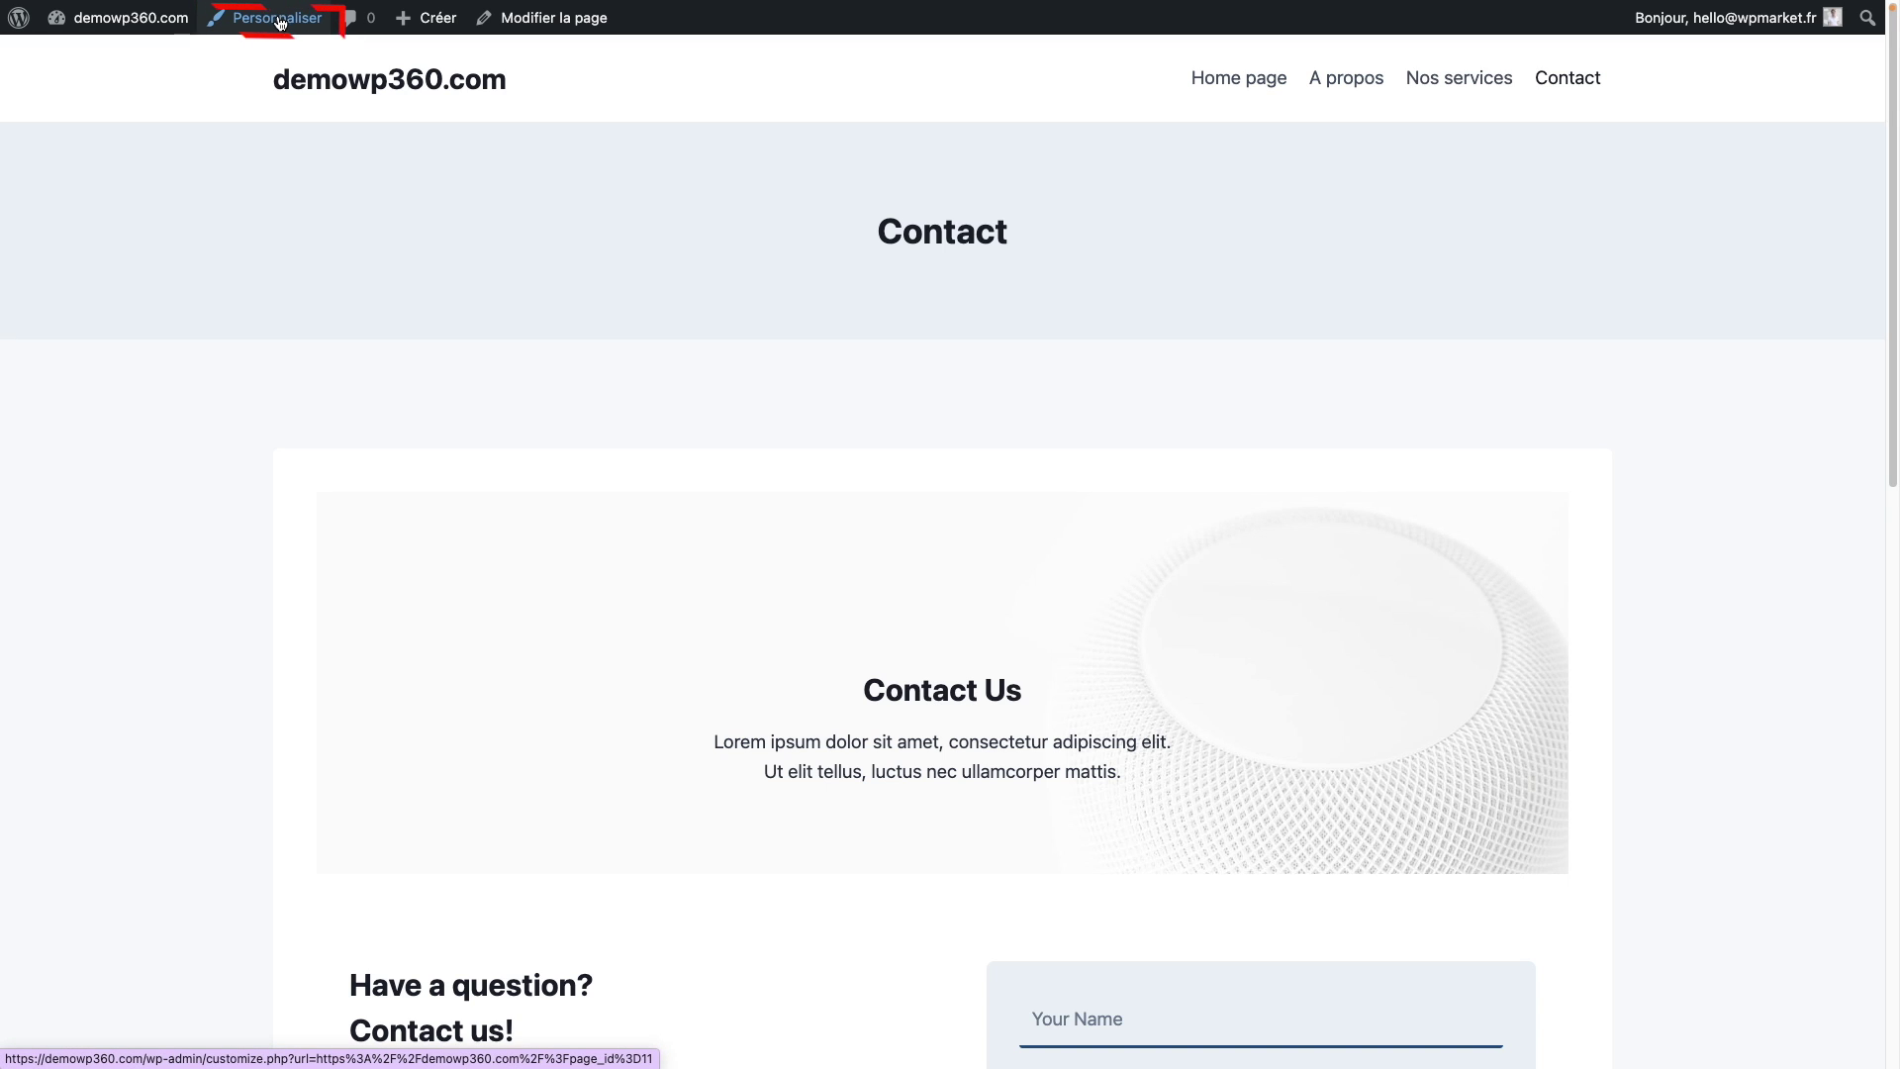
click(281, 22)
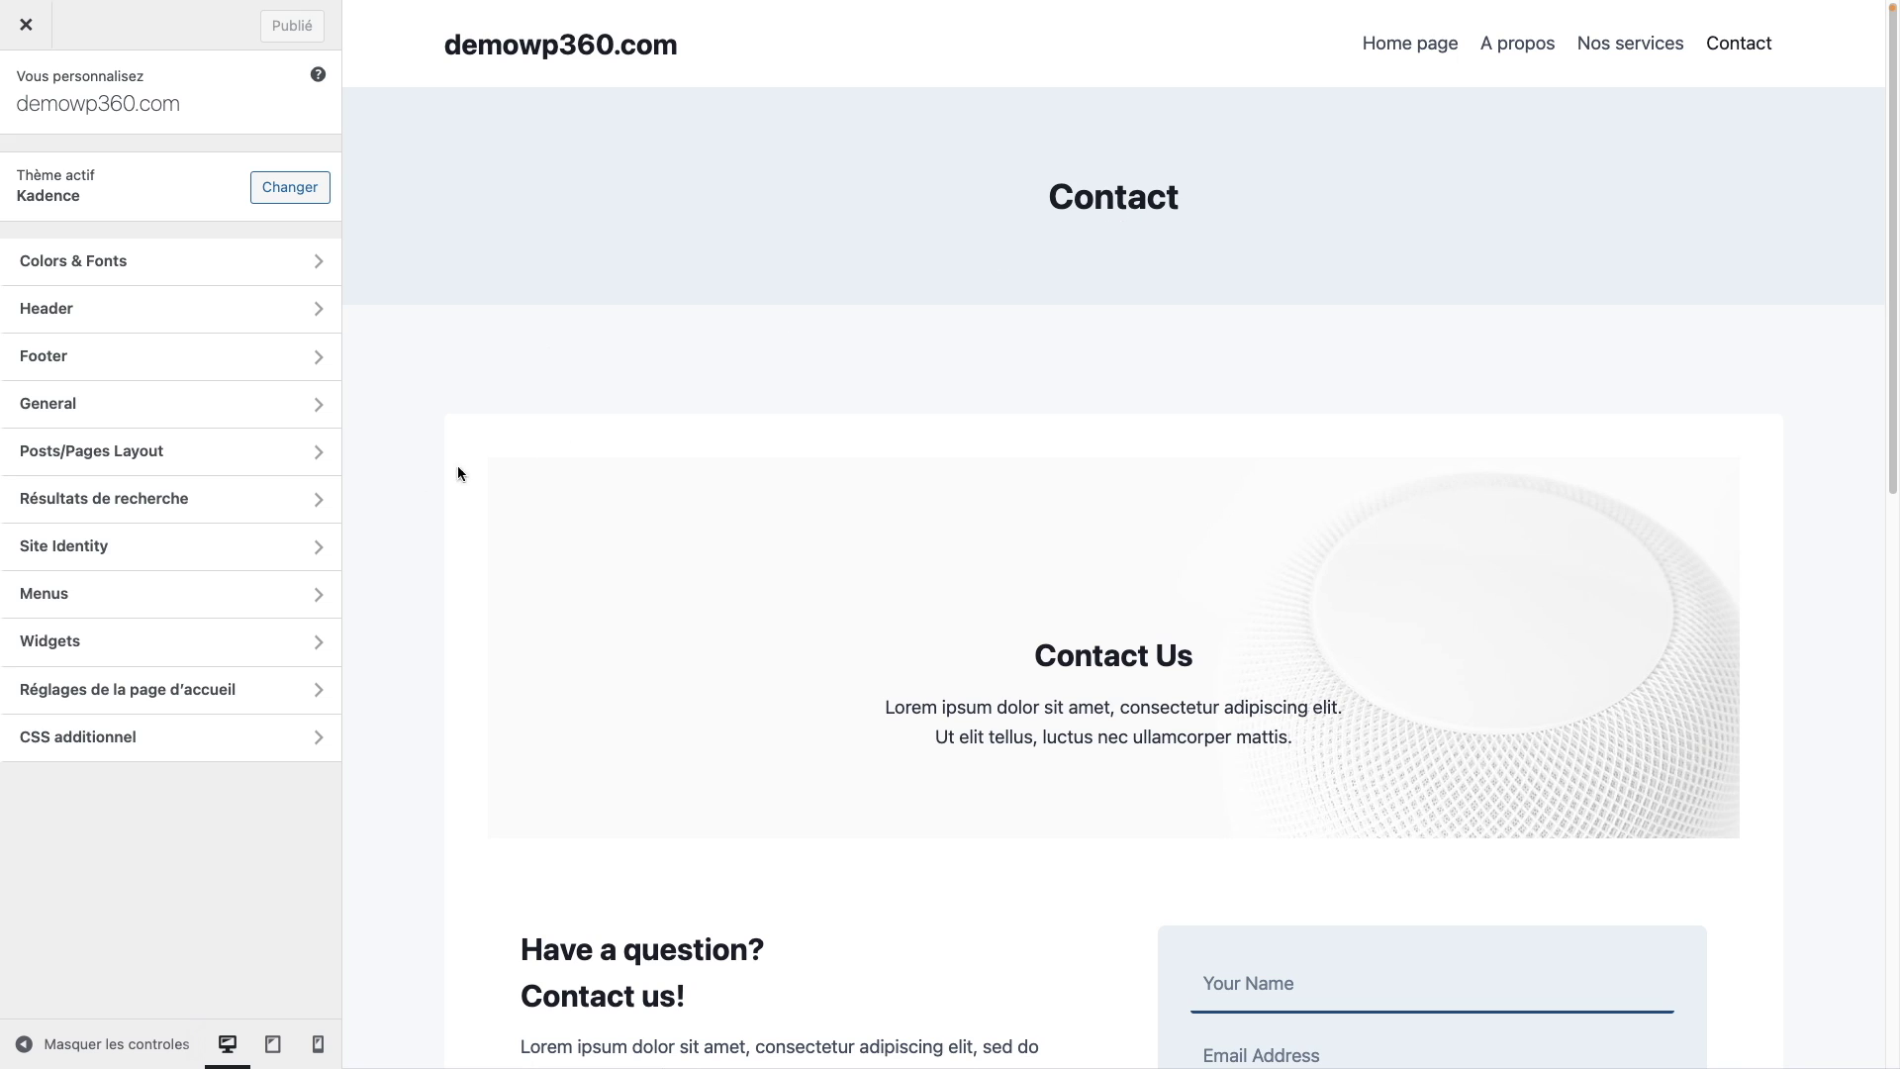
Step: Turn off 'Show Page Title?' in the Customizer's Posts/Pages Layout > Page Layout settings
click(168, 452)
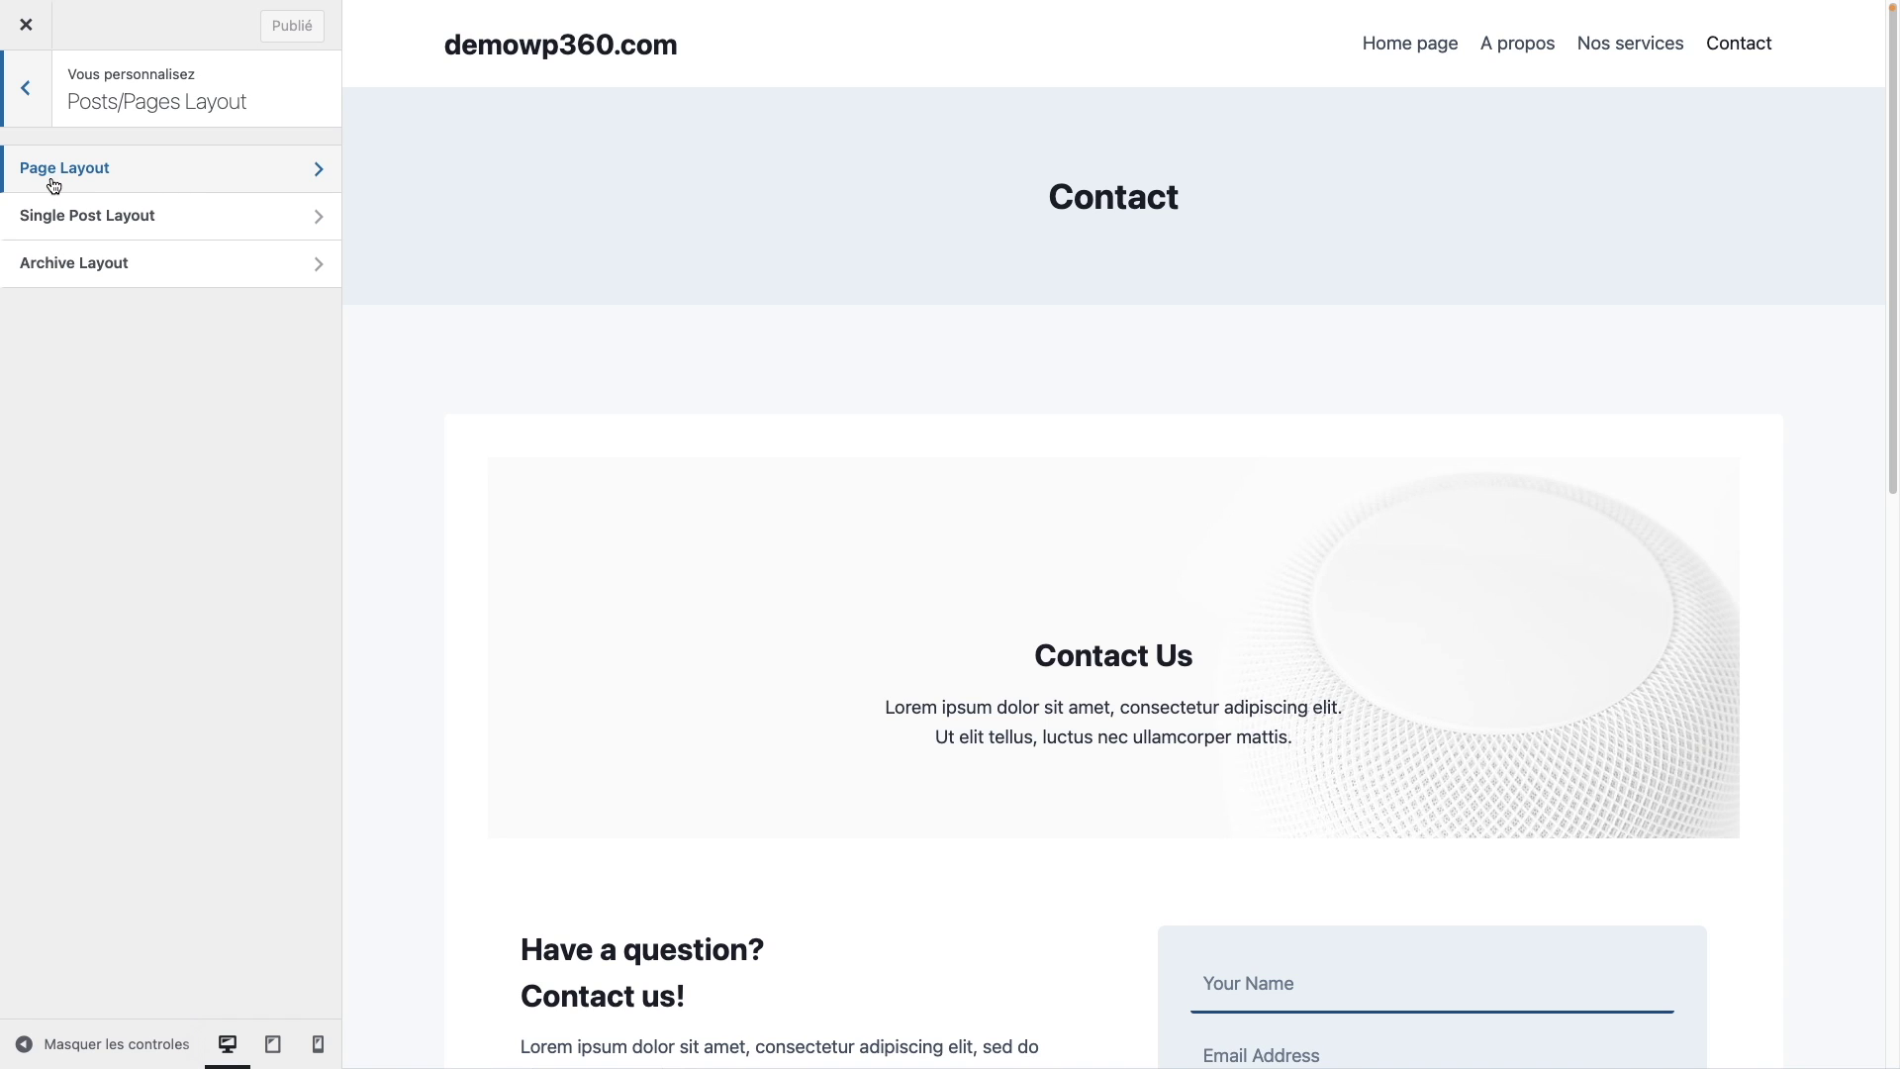
click(264, 174)
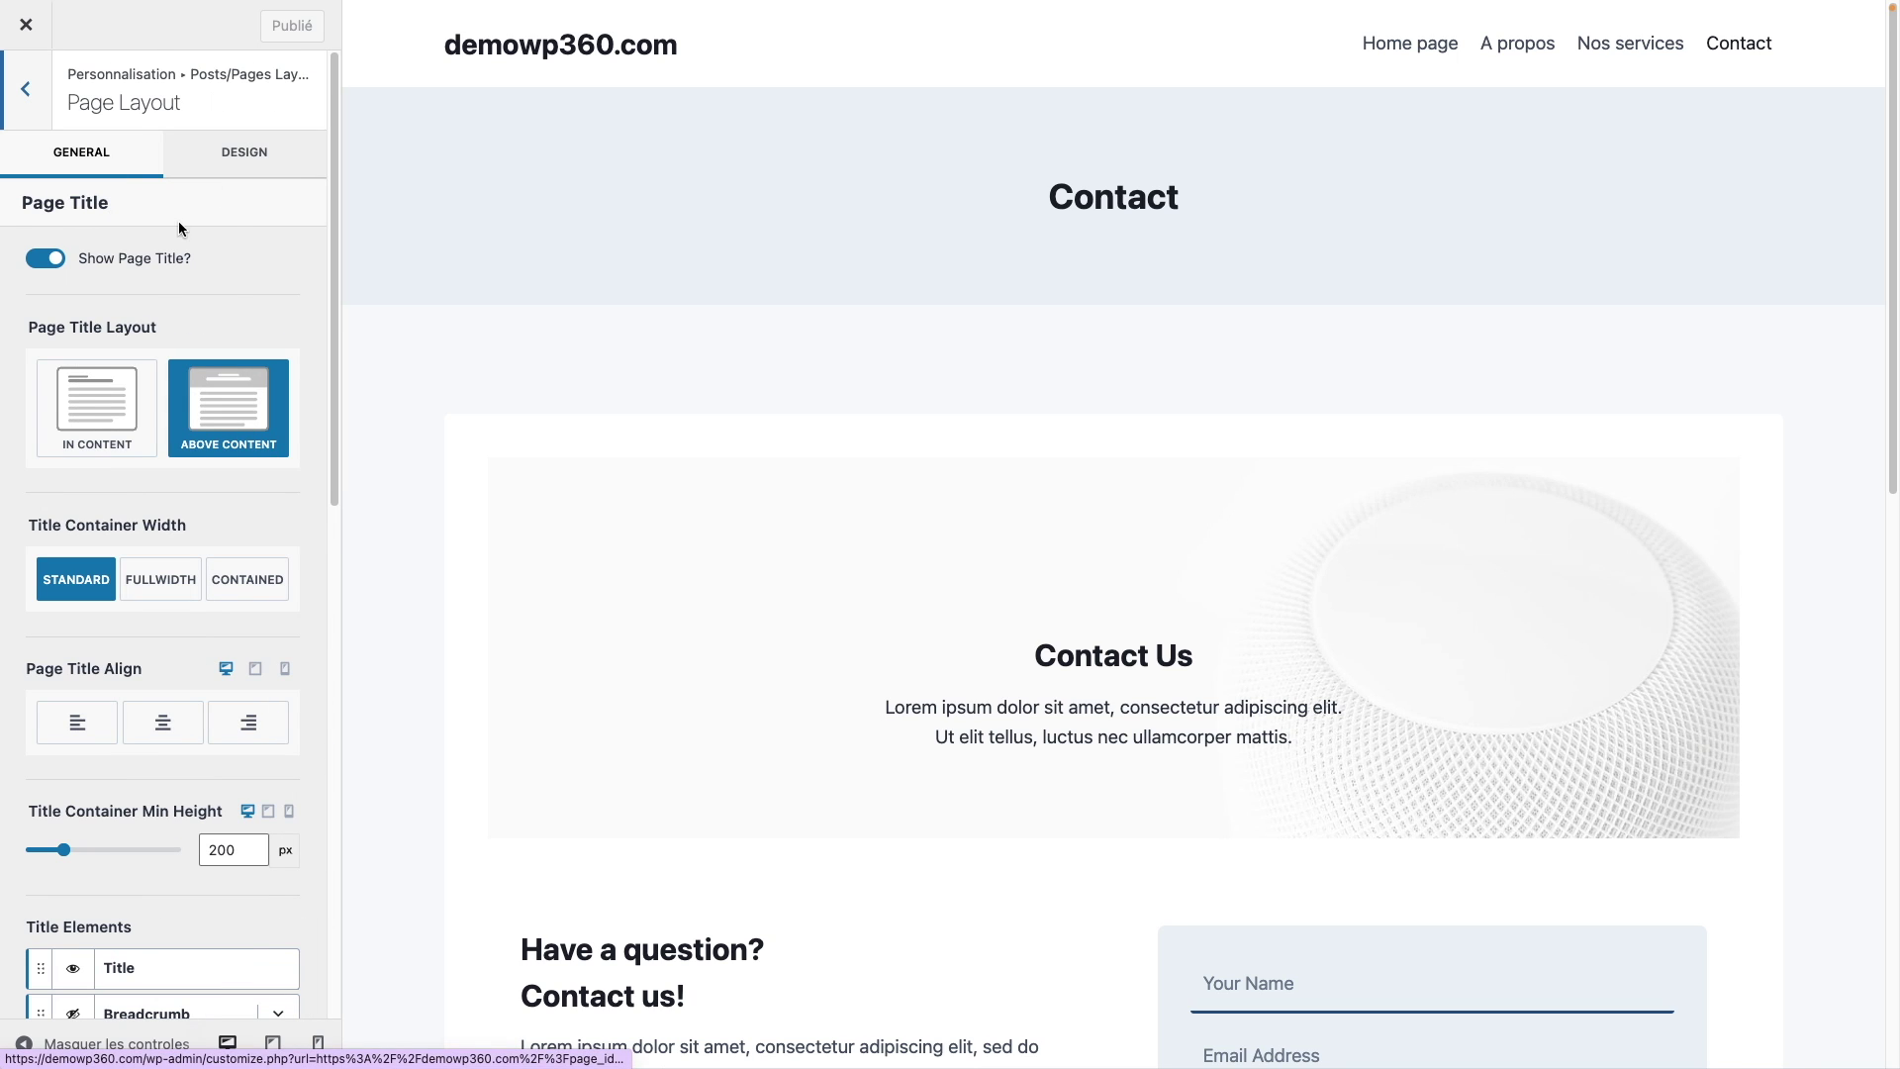
click(49, 260)
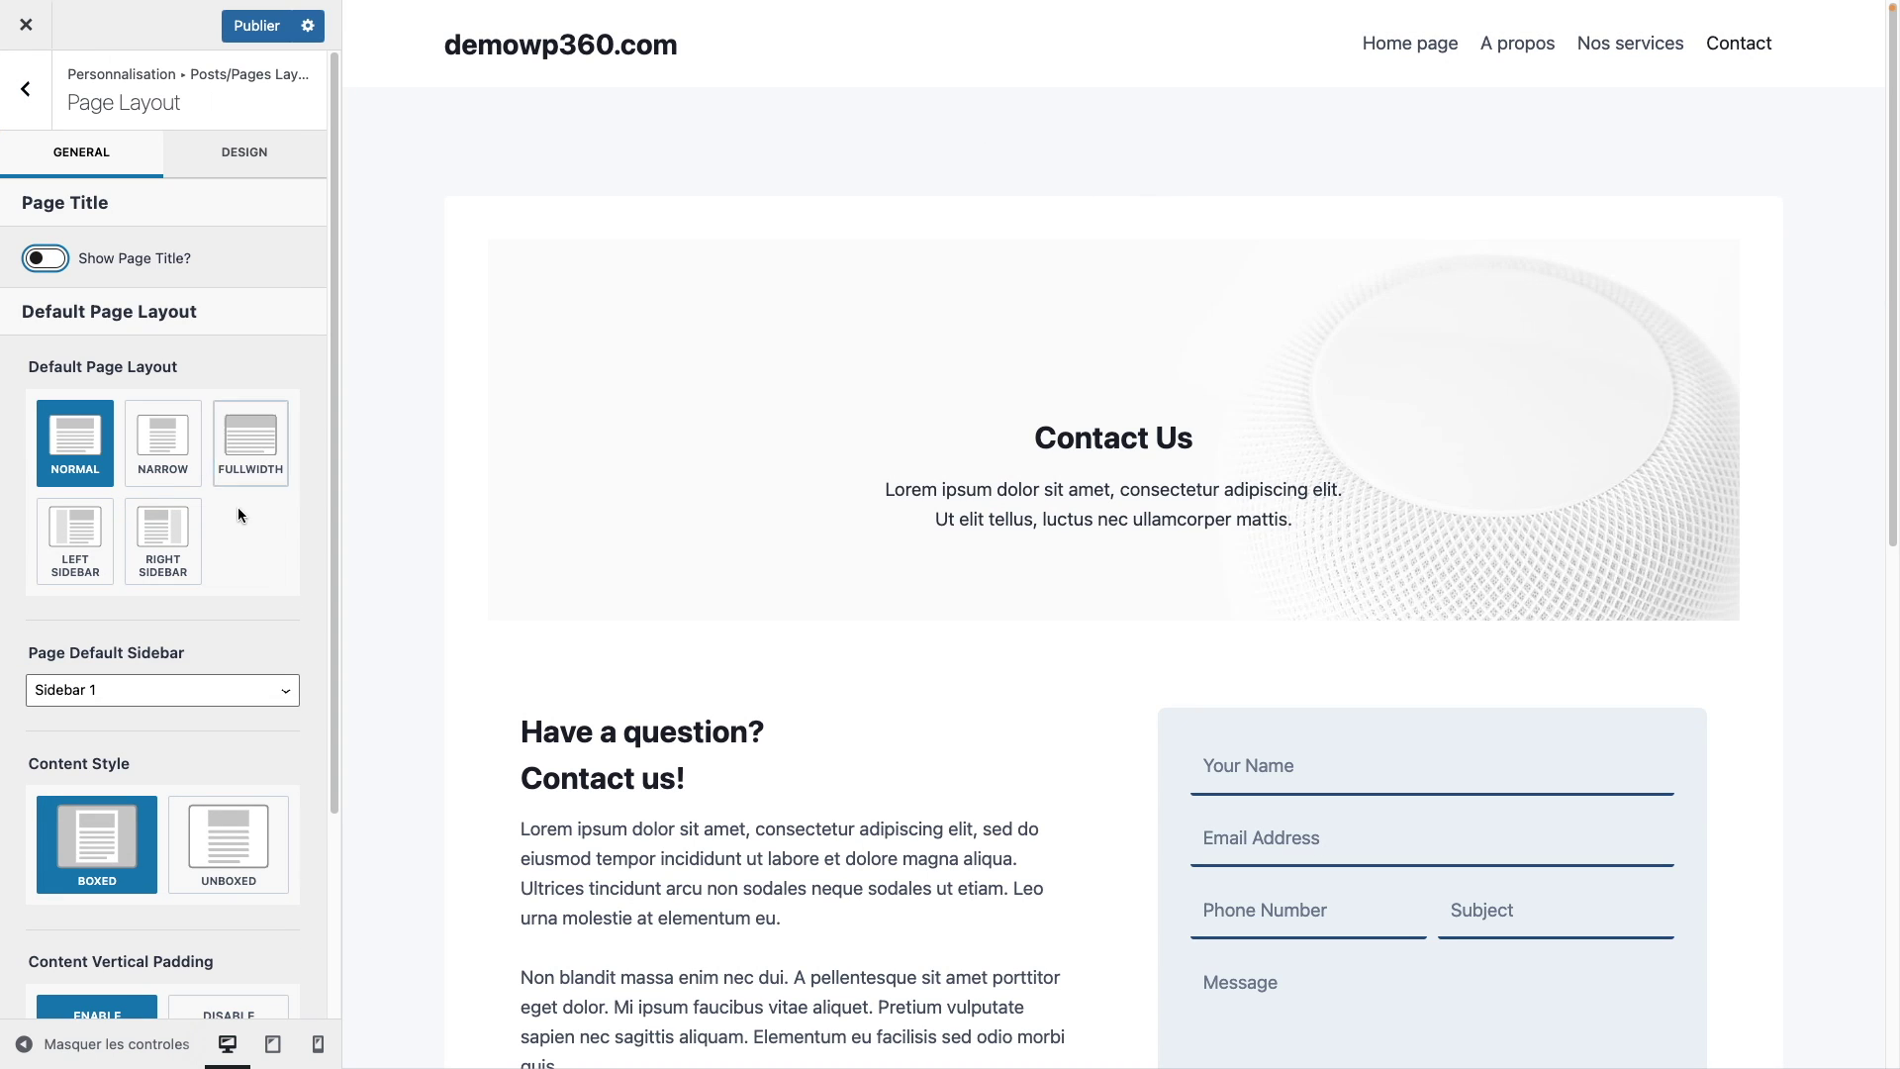
Step: Set Default Page Layout to Fullwidth and preview the Home, A propos and Nos services pages
scroll(257, 472, down, 1)
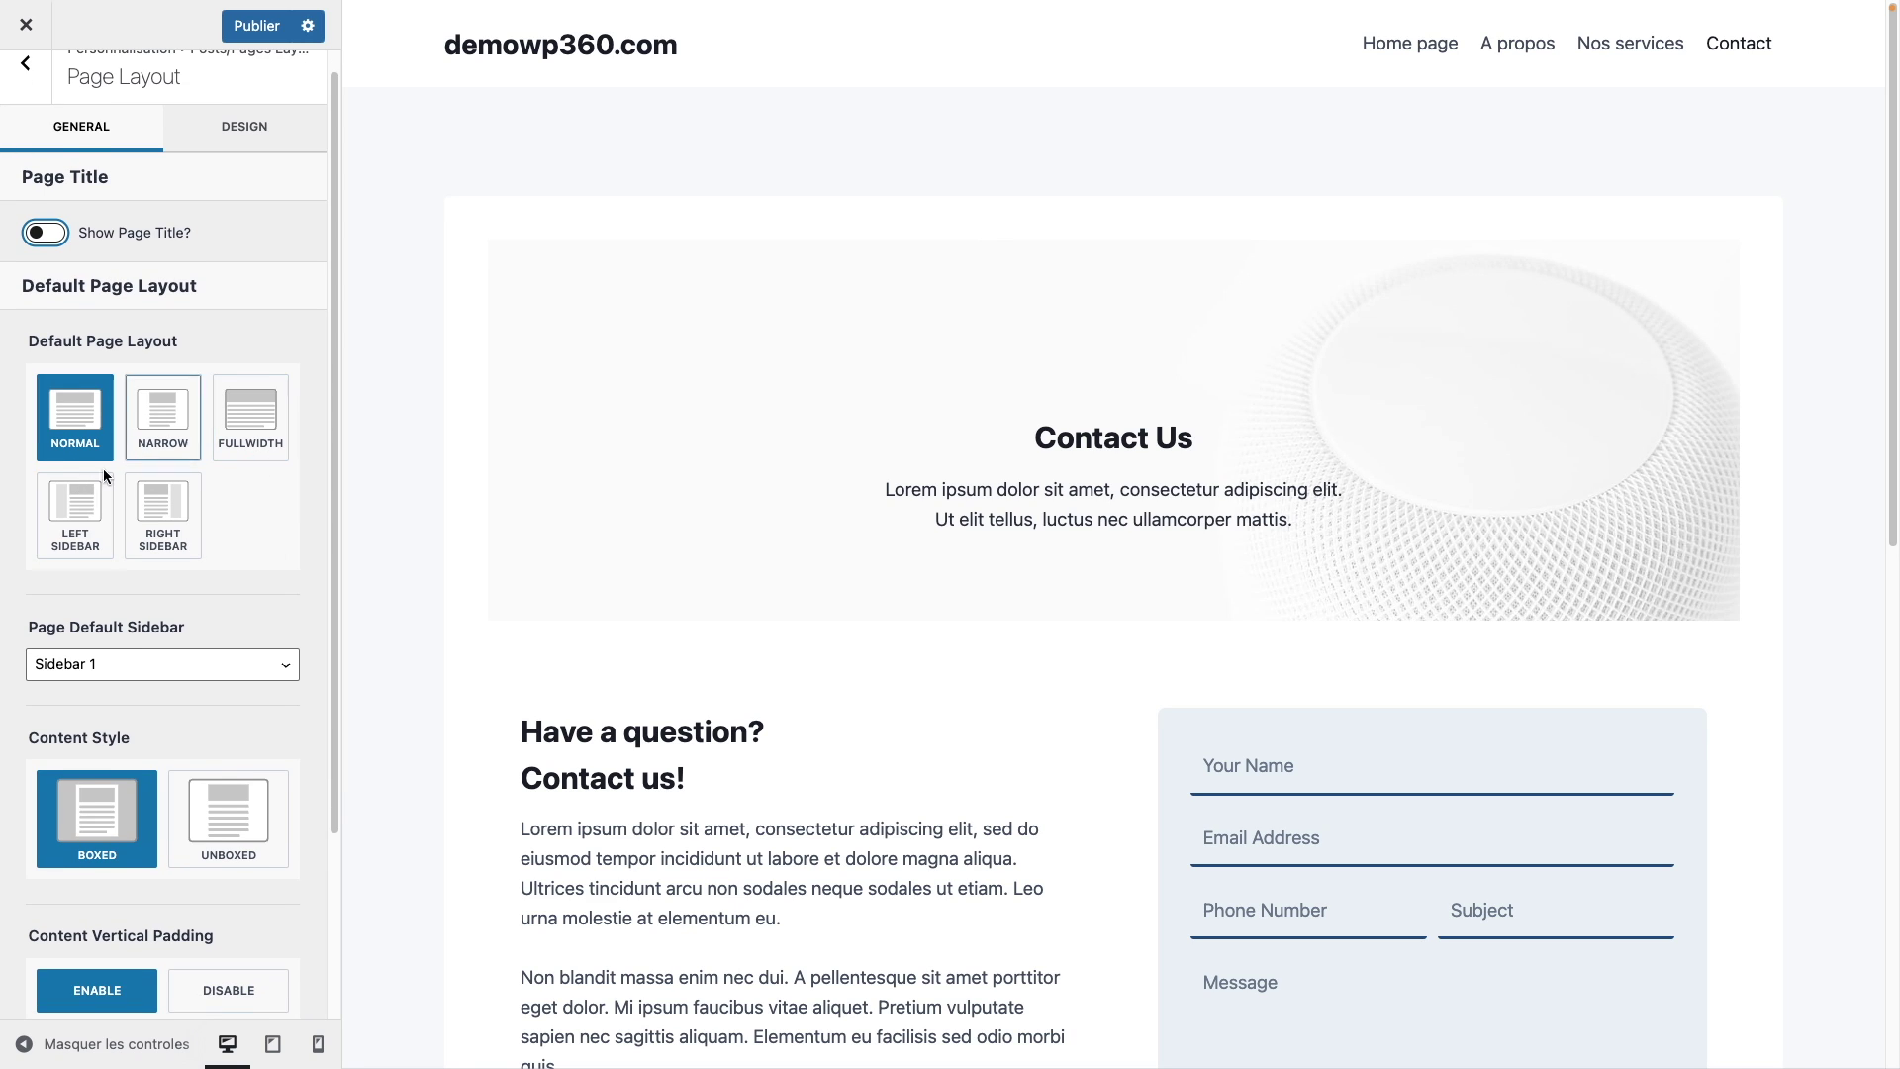
scroll(132, 444, down, 3)
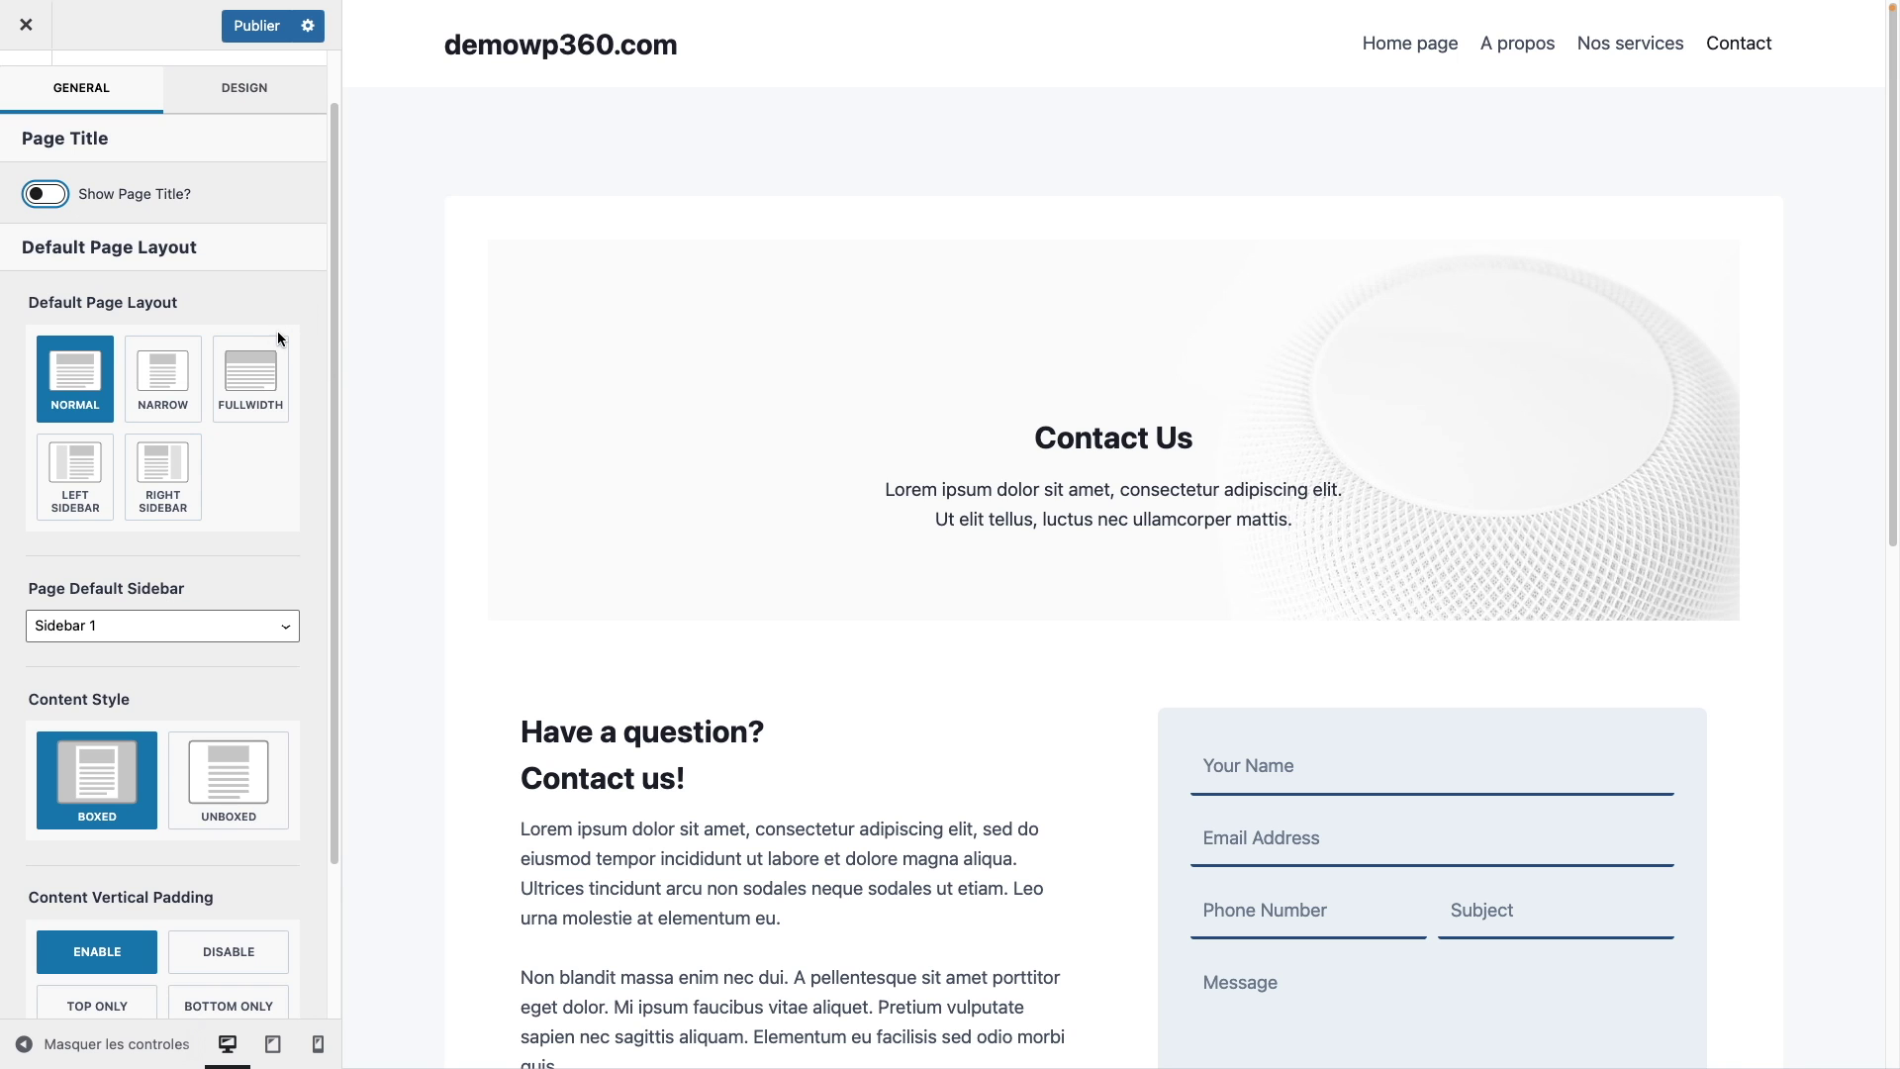
click(252, 401)
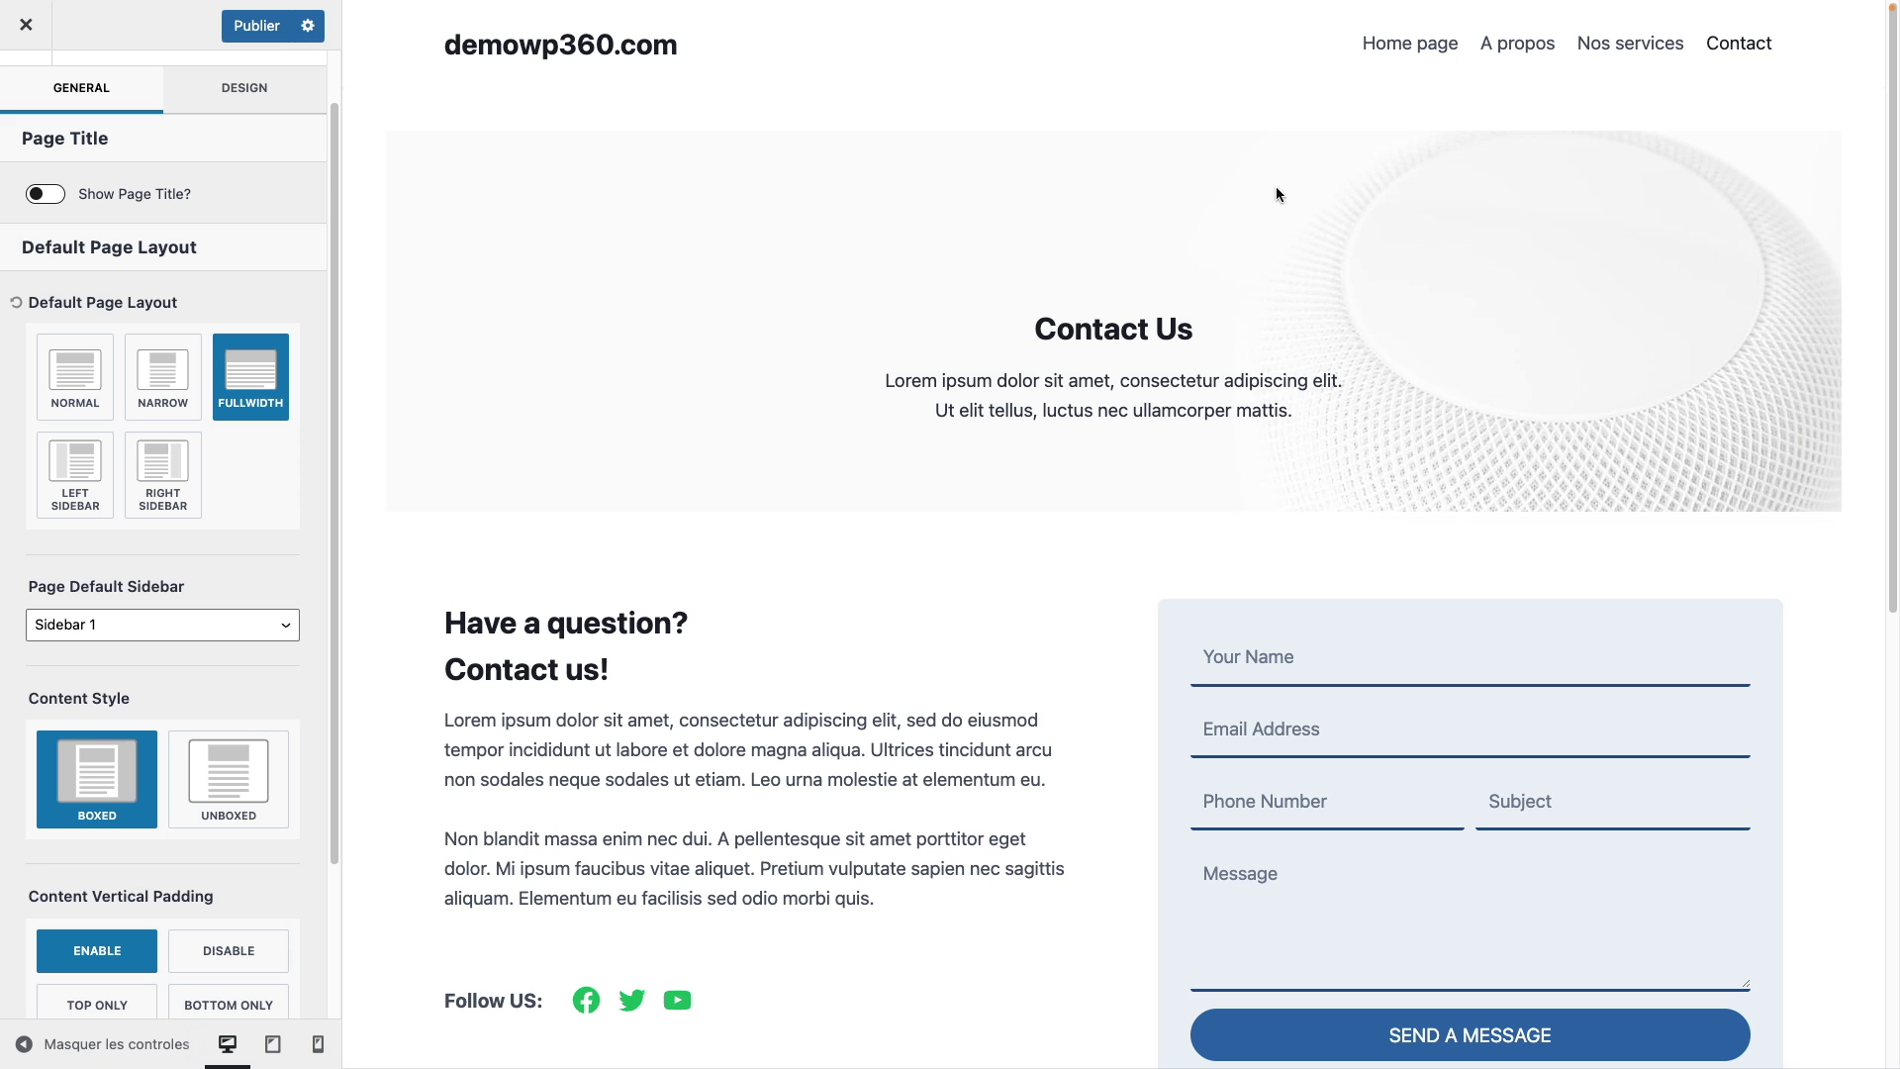
scroll(1035, 406, down, 3)
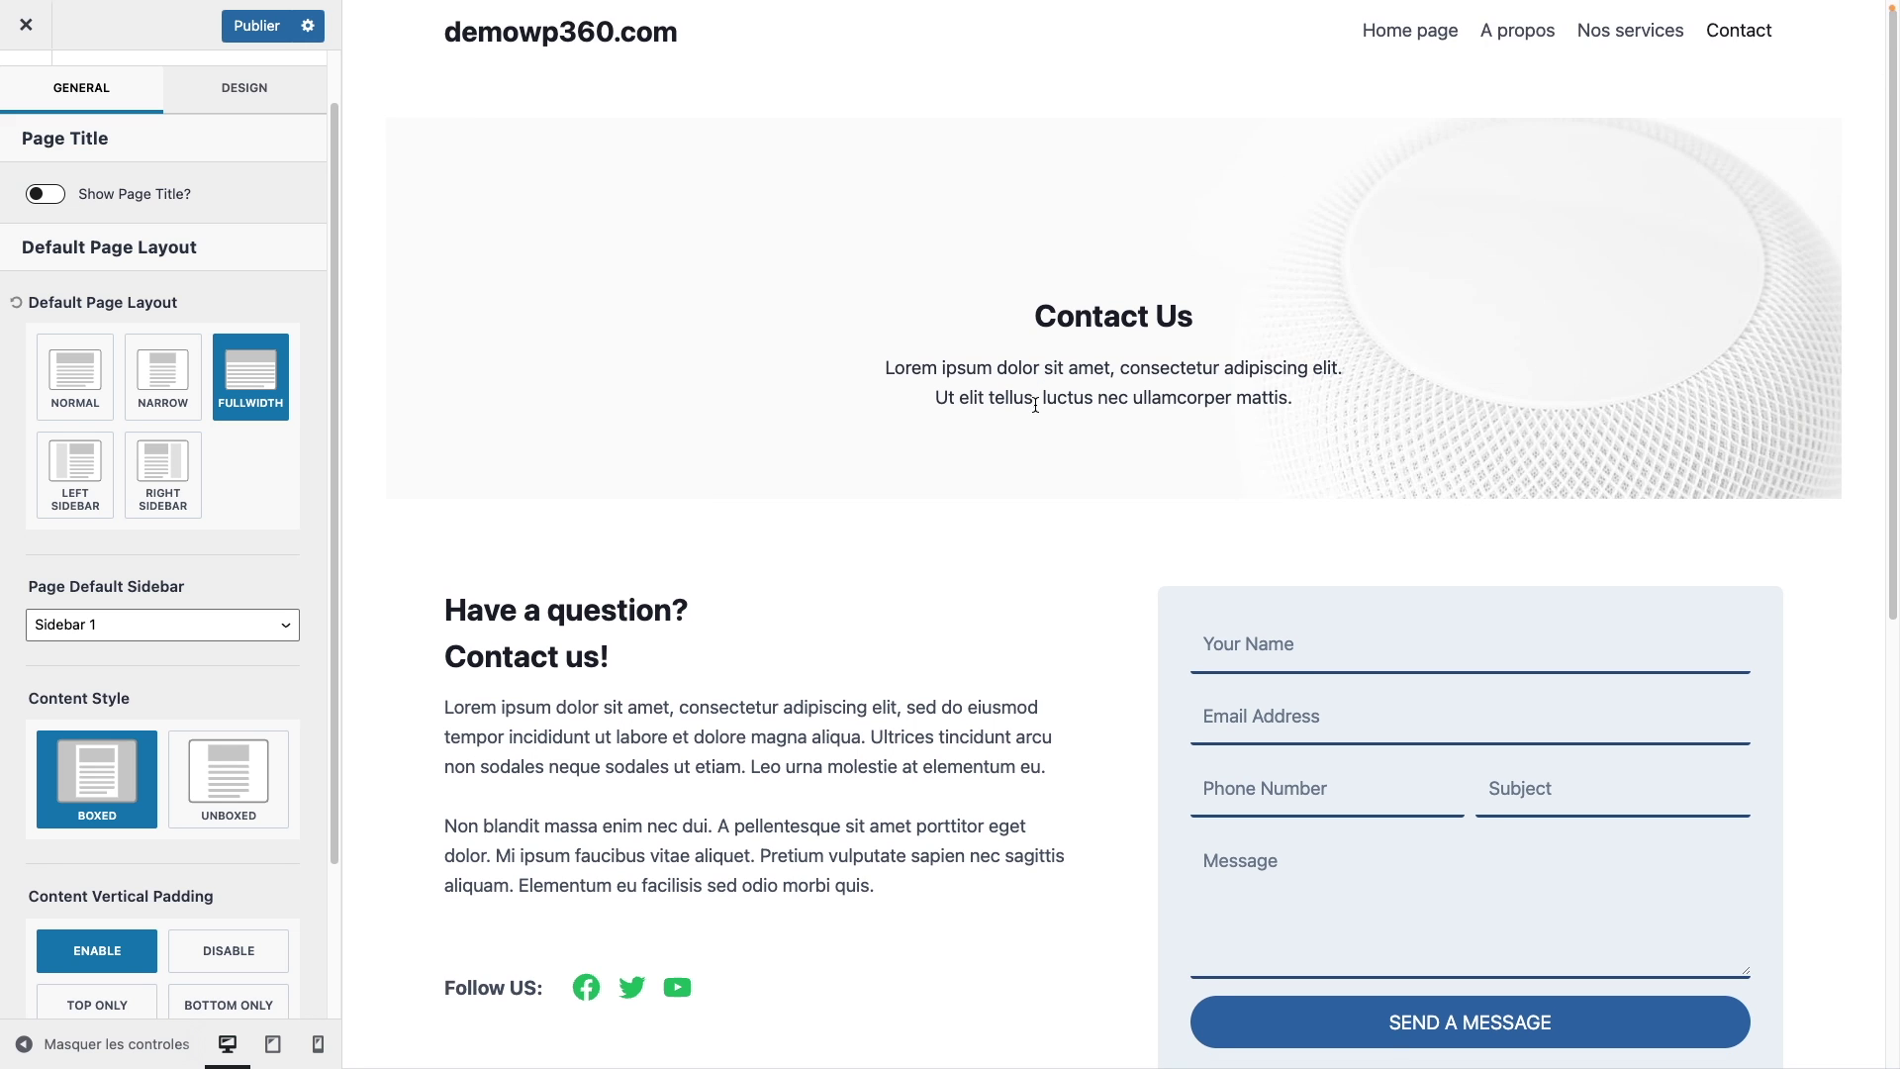
scroll(1035, 405, down, 5)
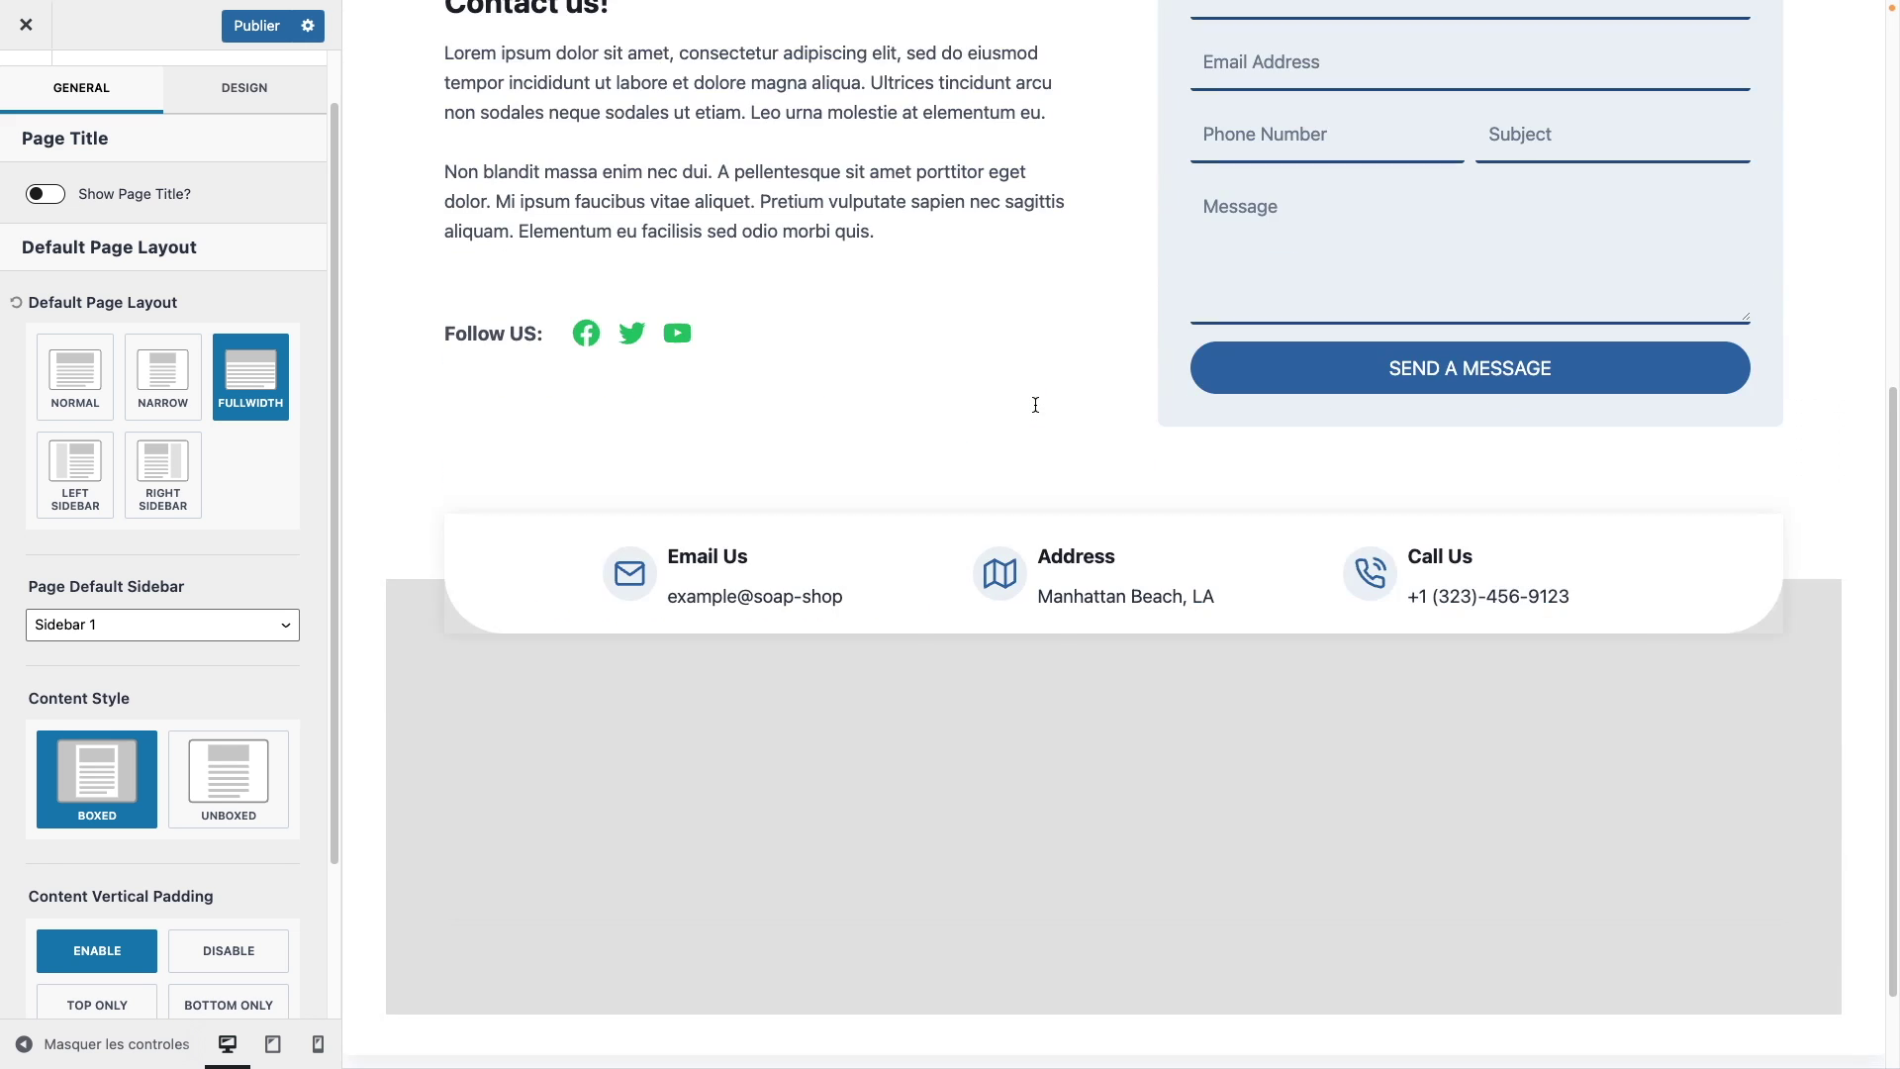
scroll(1036, 405, up, 6)
scroll(1035, 404, up, 2)
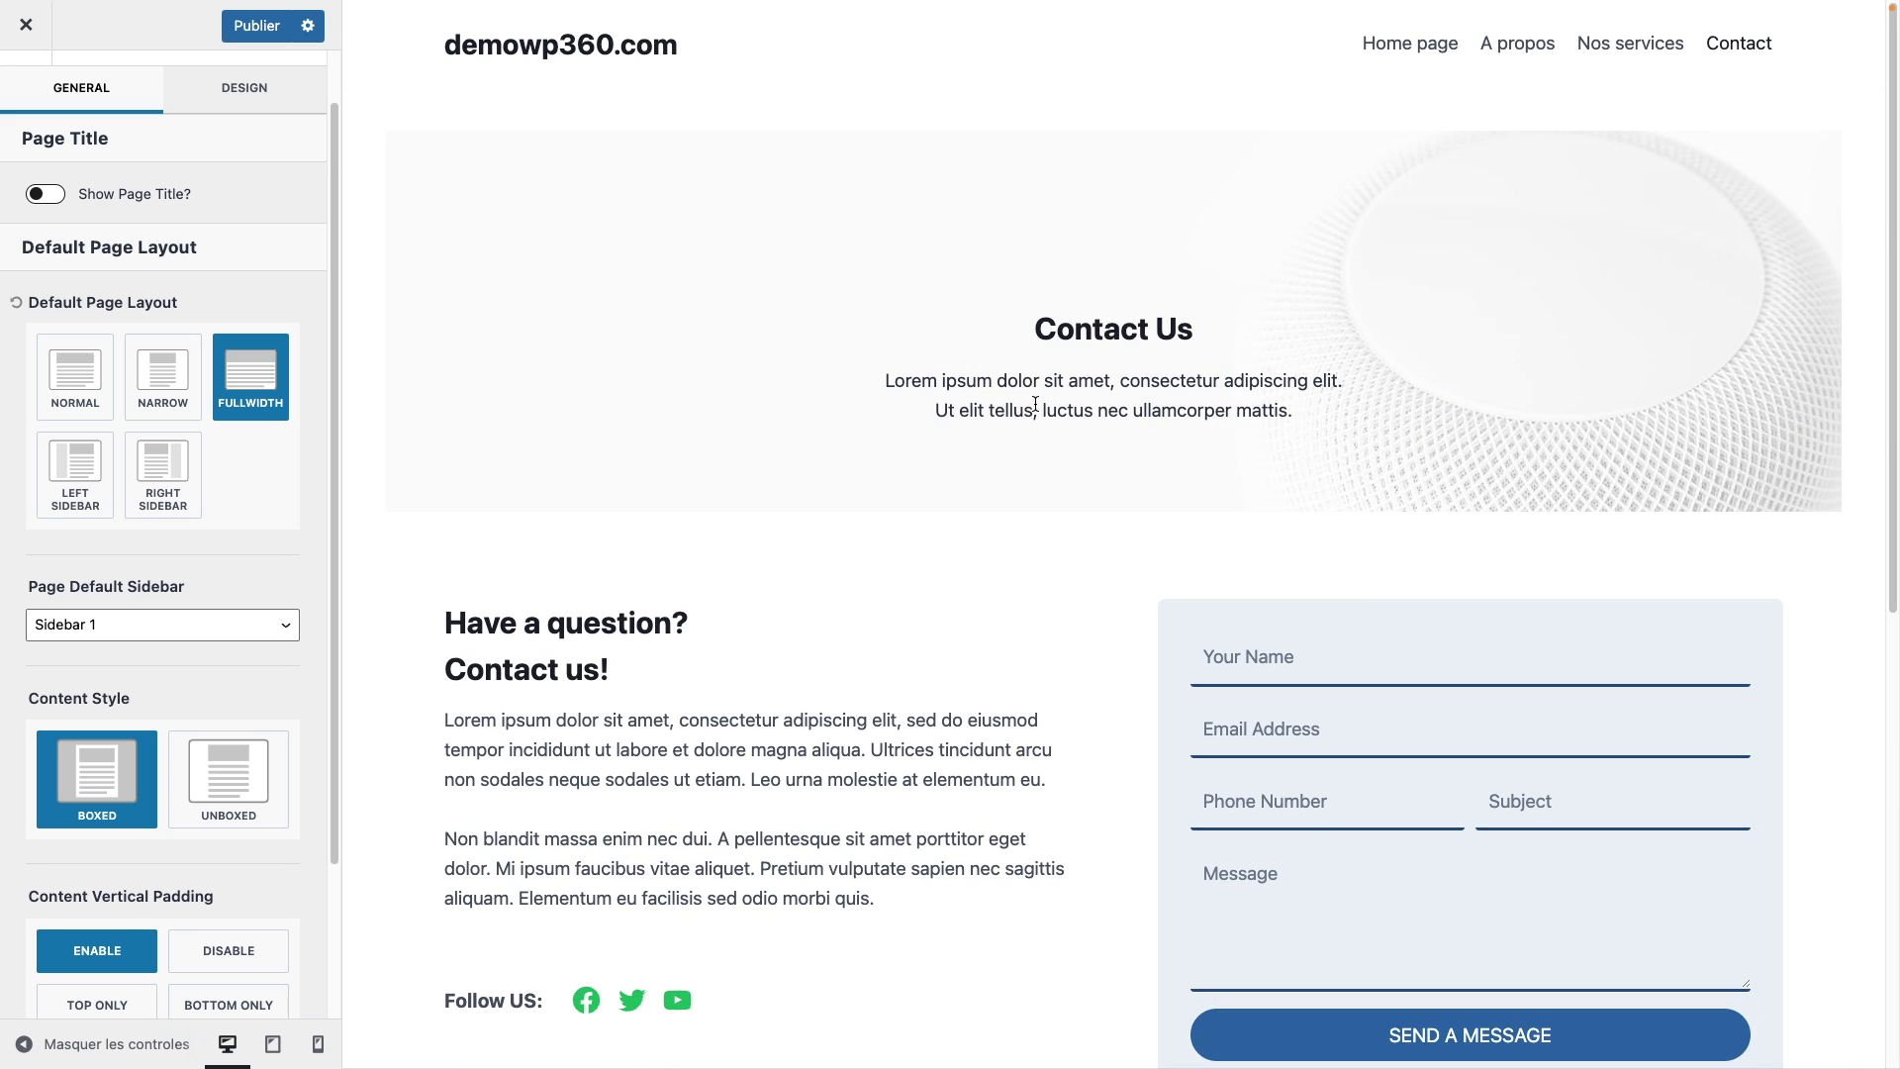
click(1405, 52)
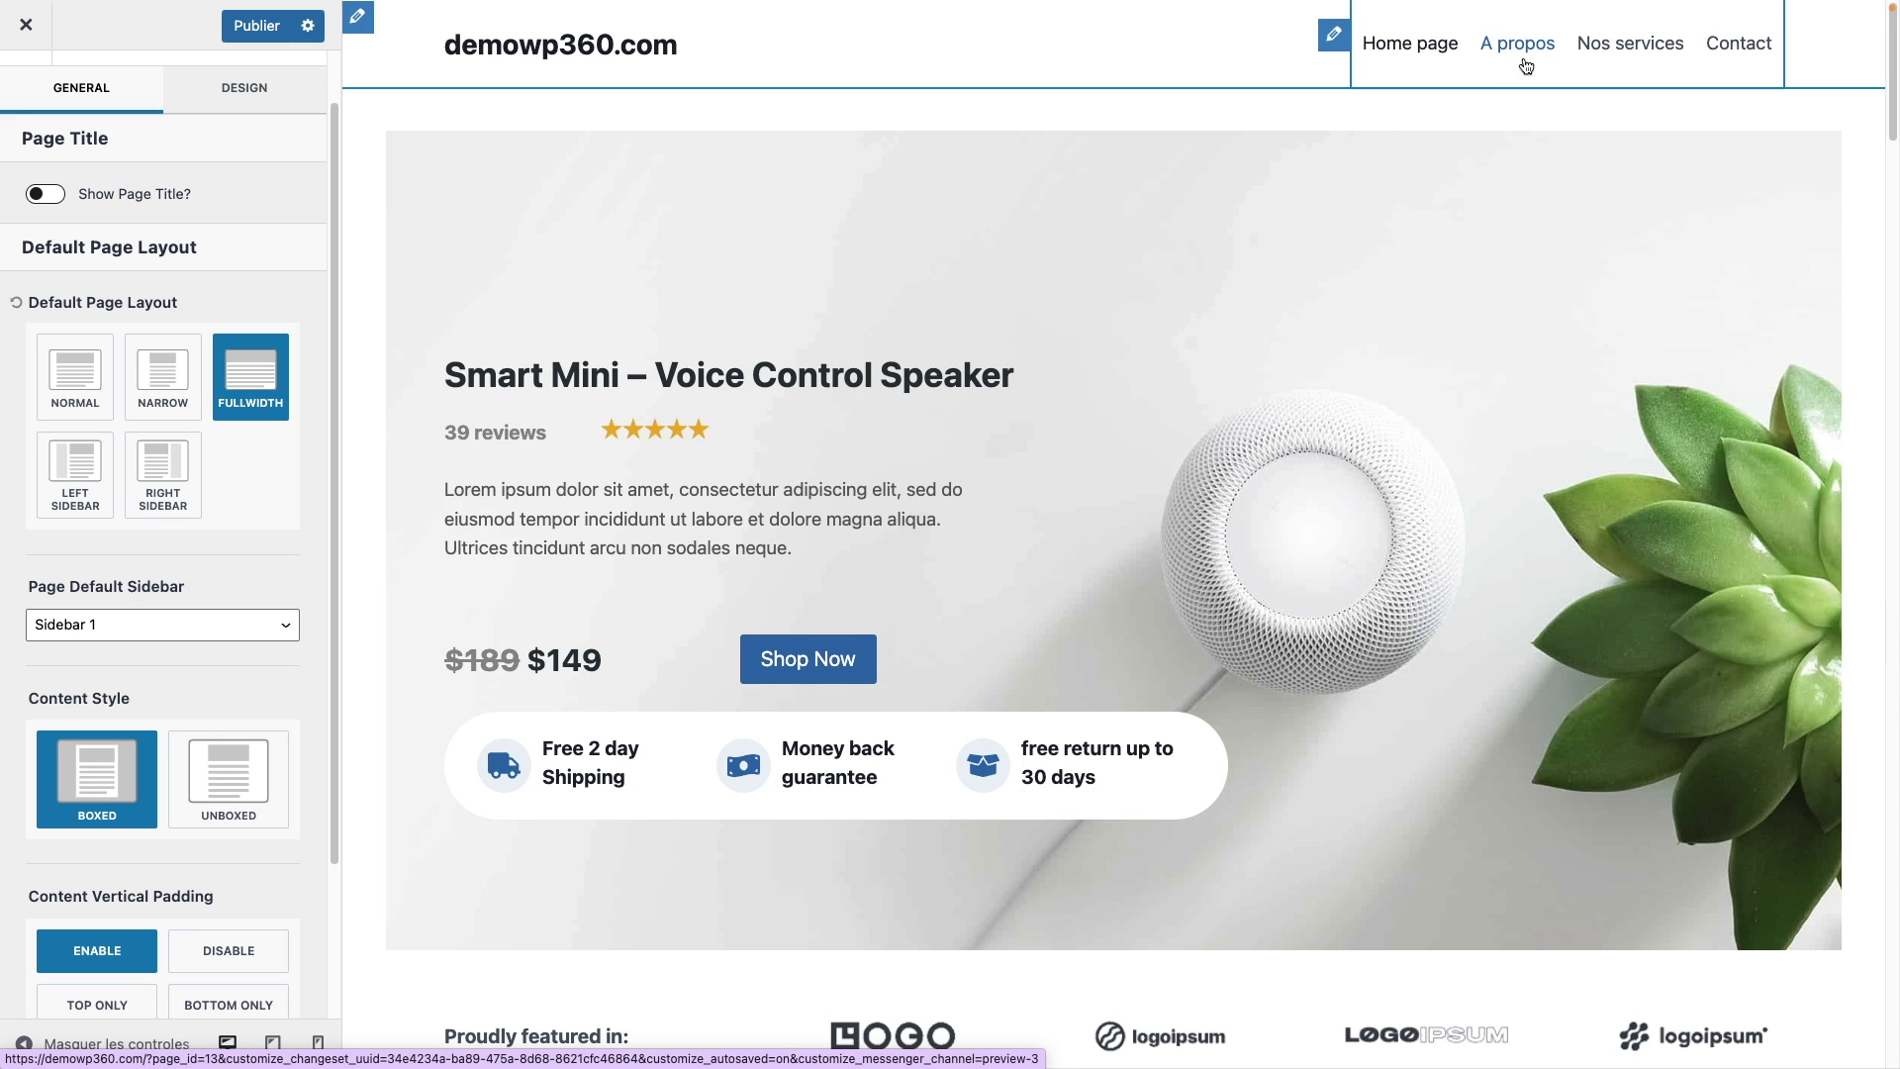
click(1553, 57)
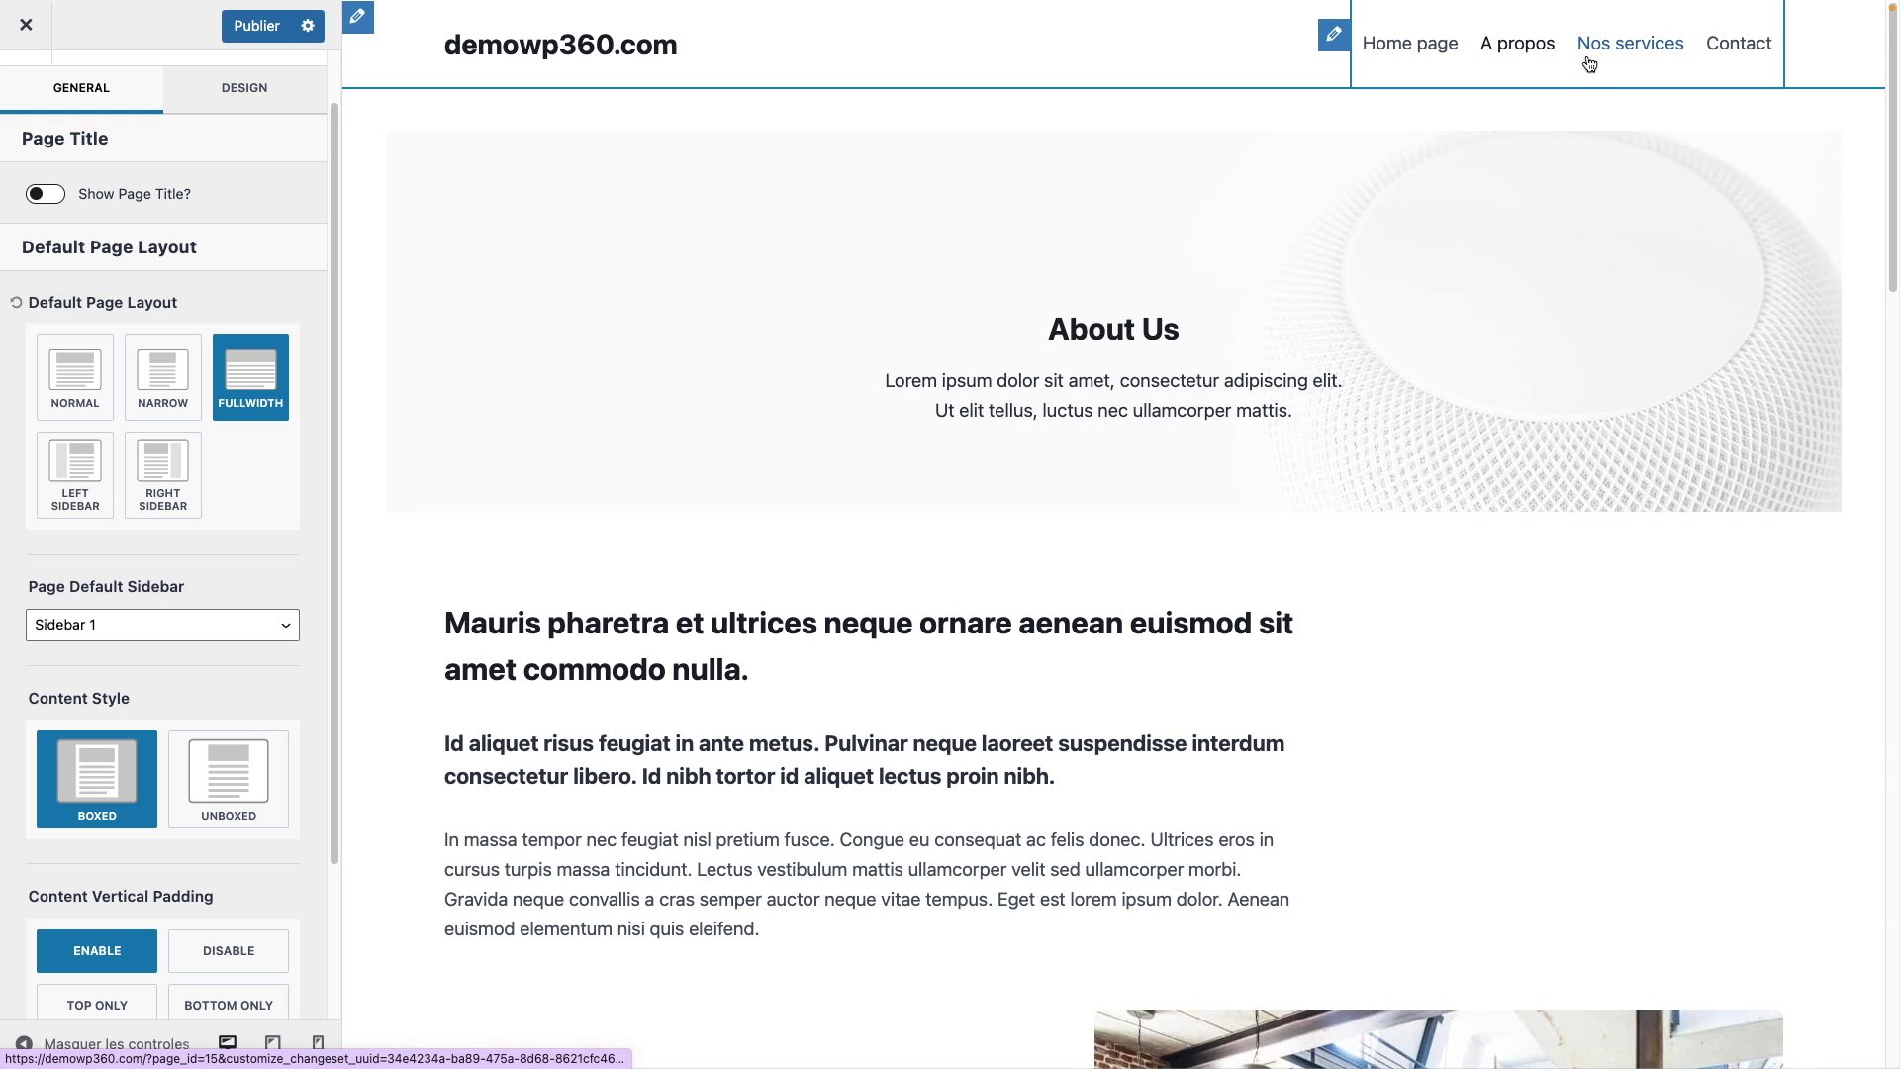
click(1615, 47)
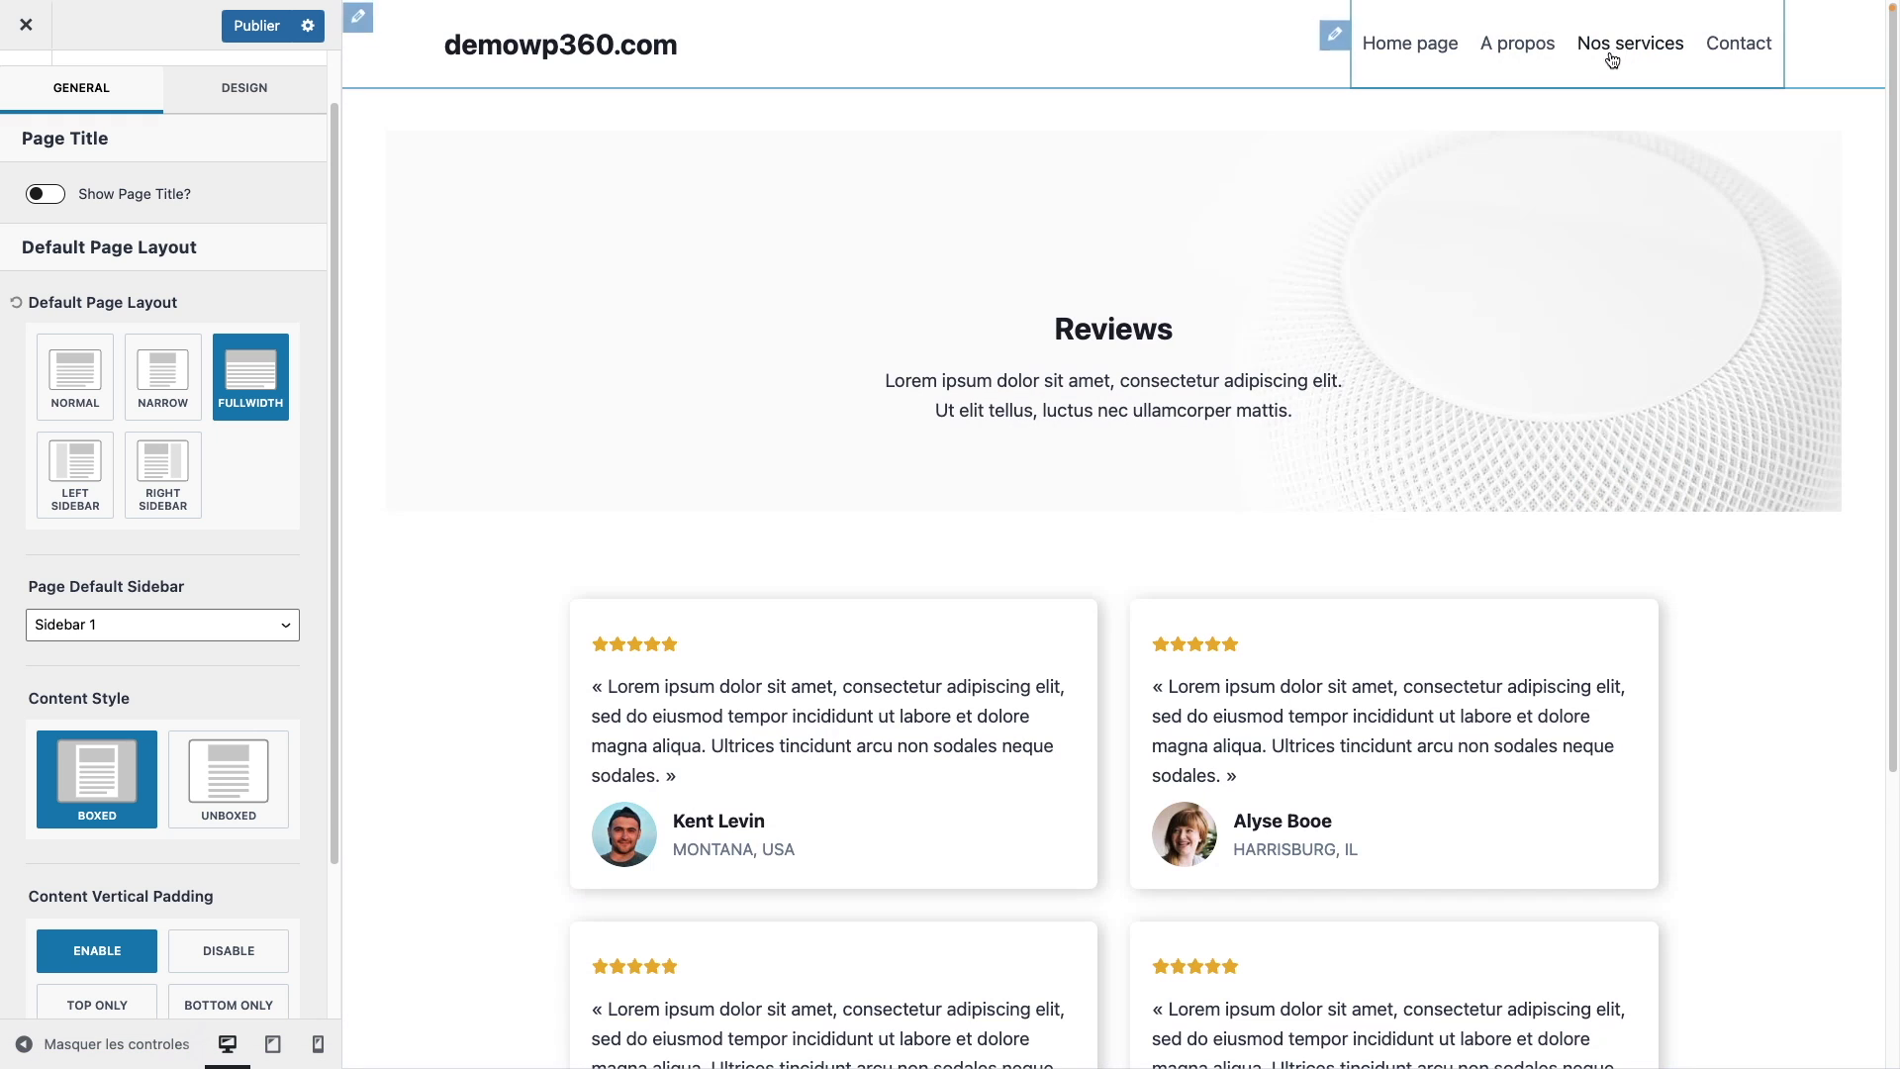
Step: Set the page Content Style to Unboxed
click(219, 799)
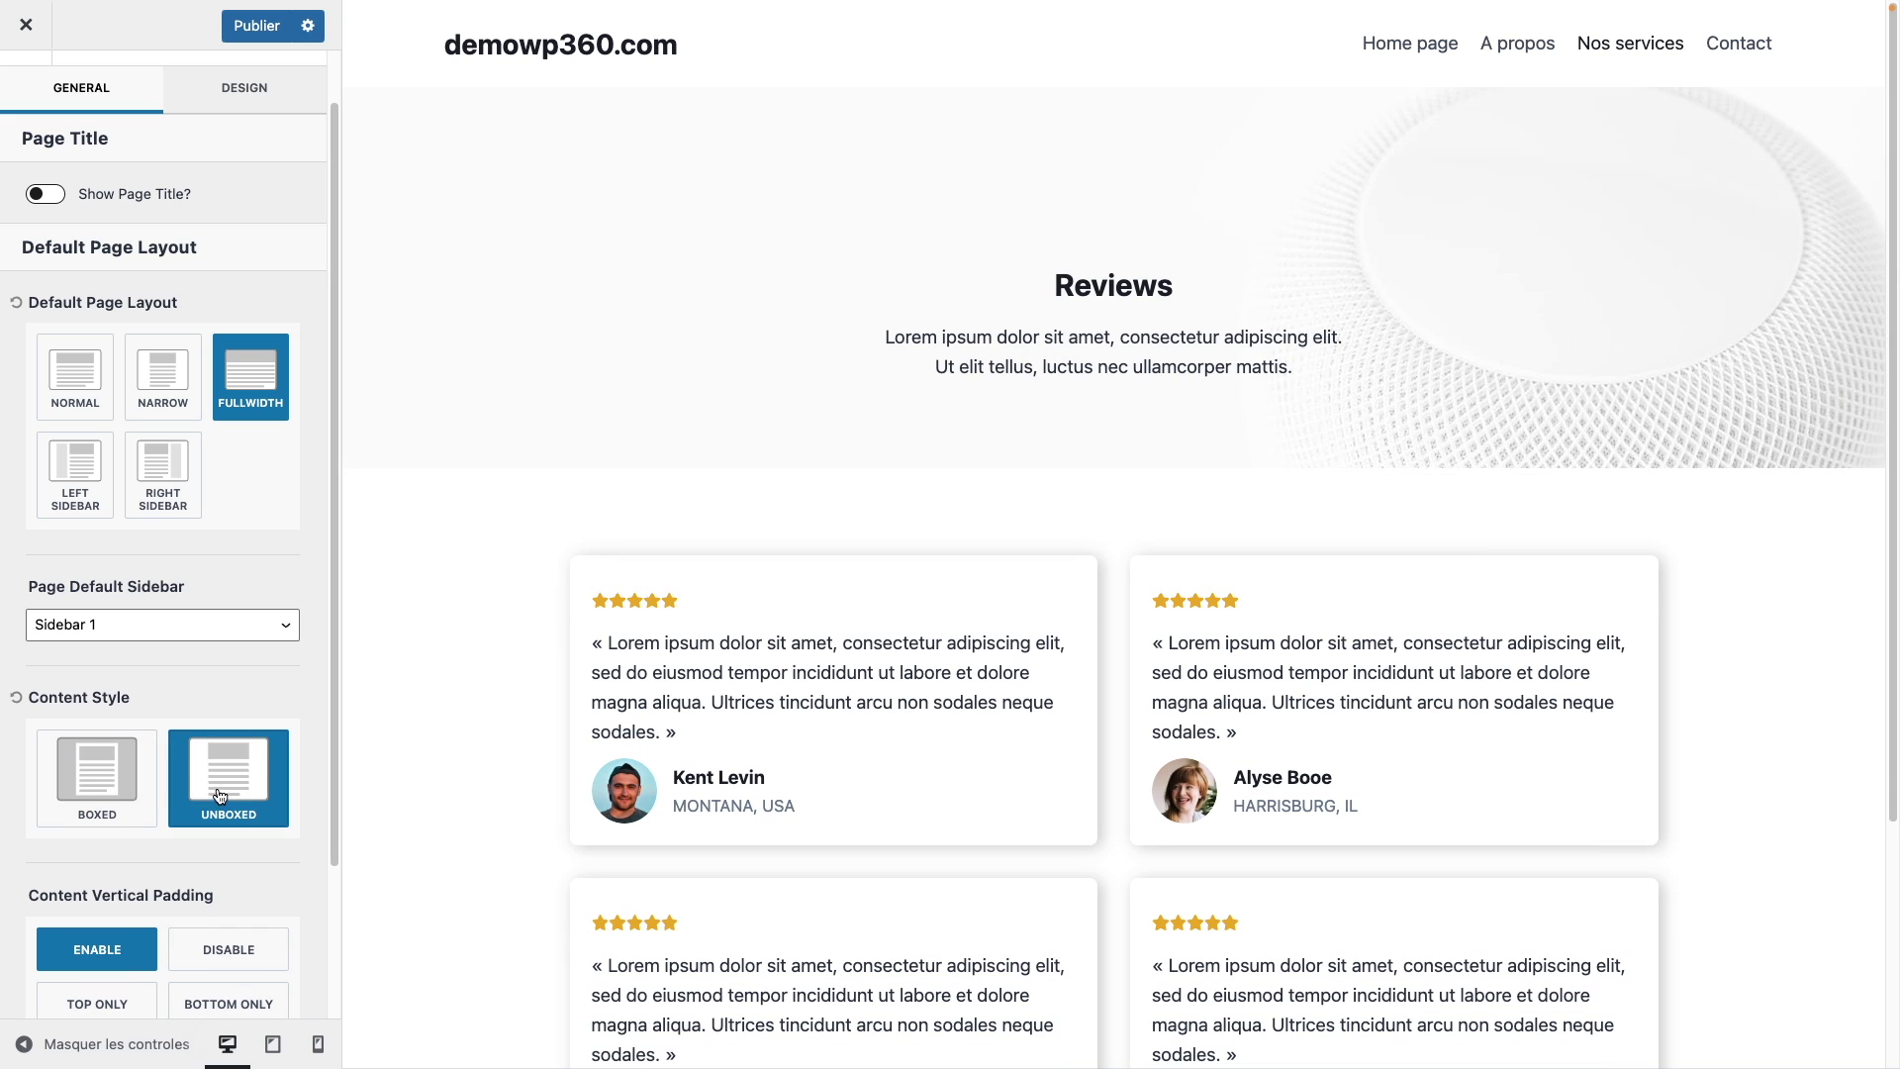
click(87, 777)
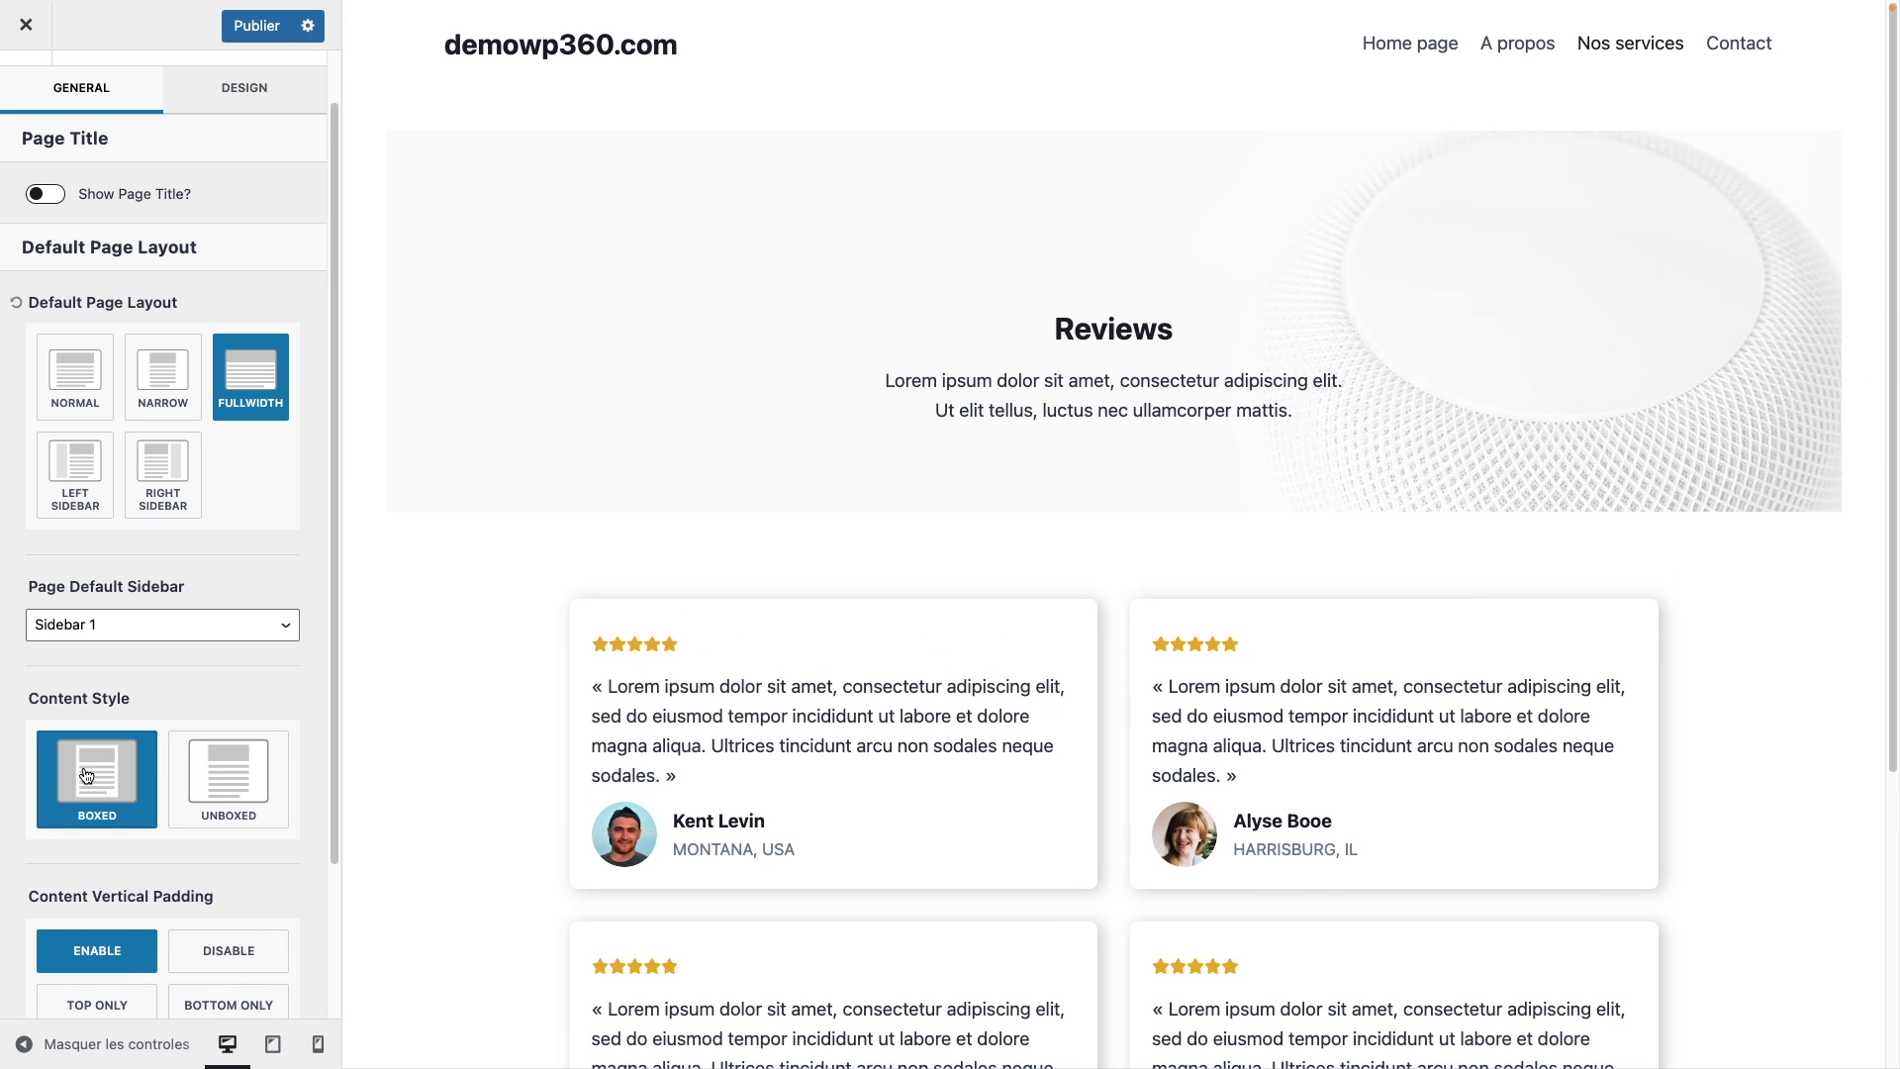
click(219, 767)
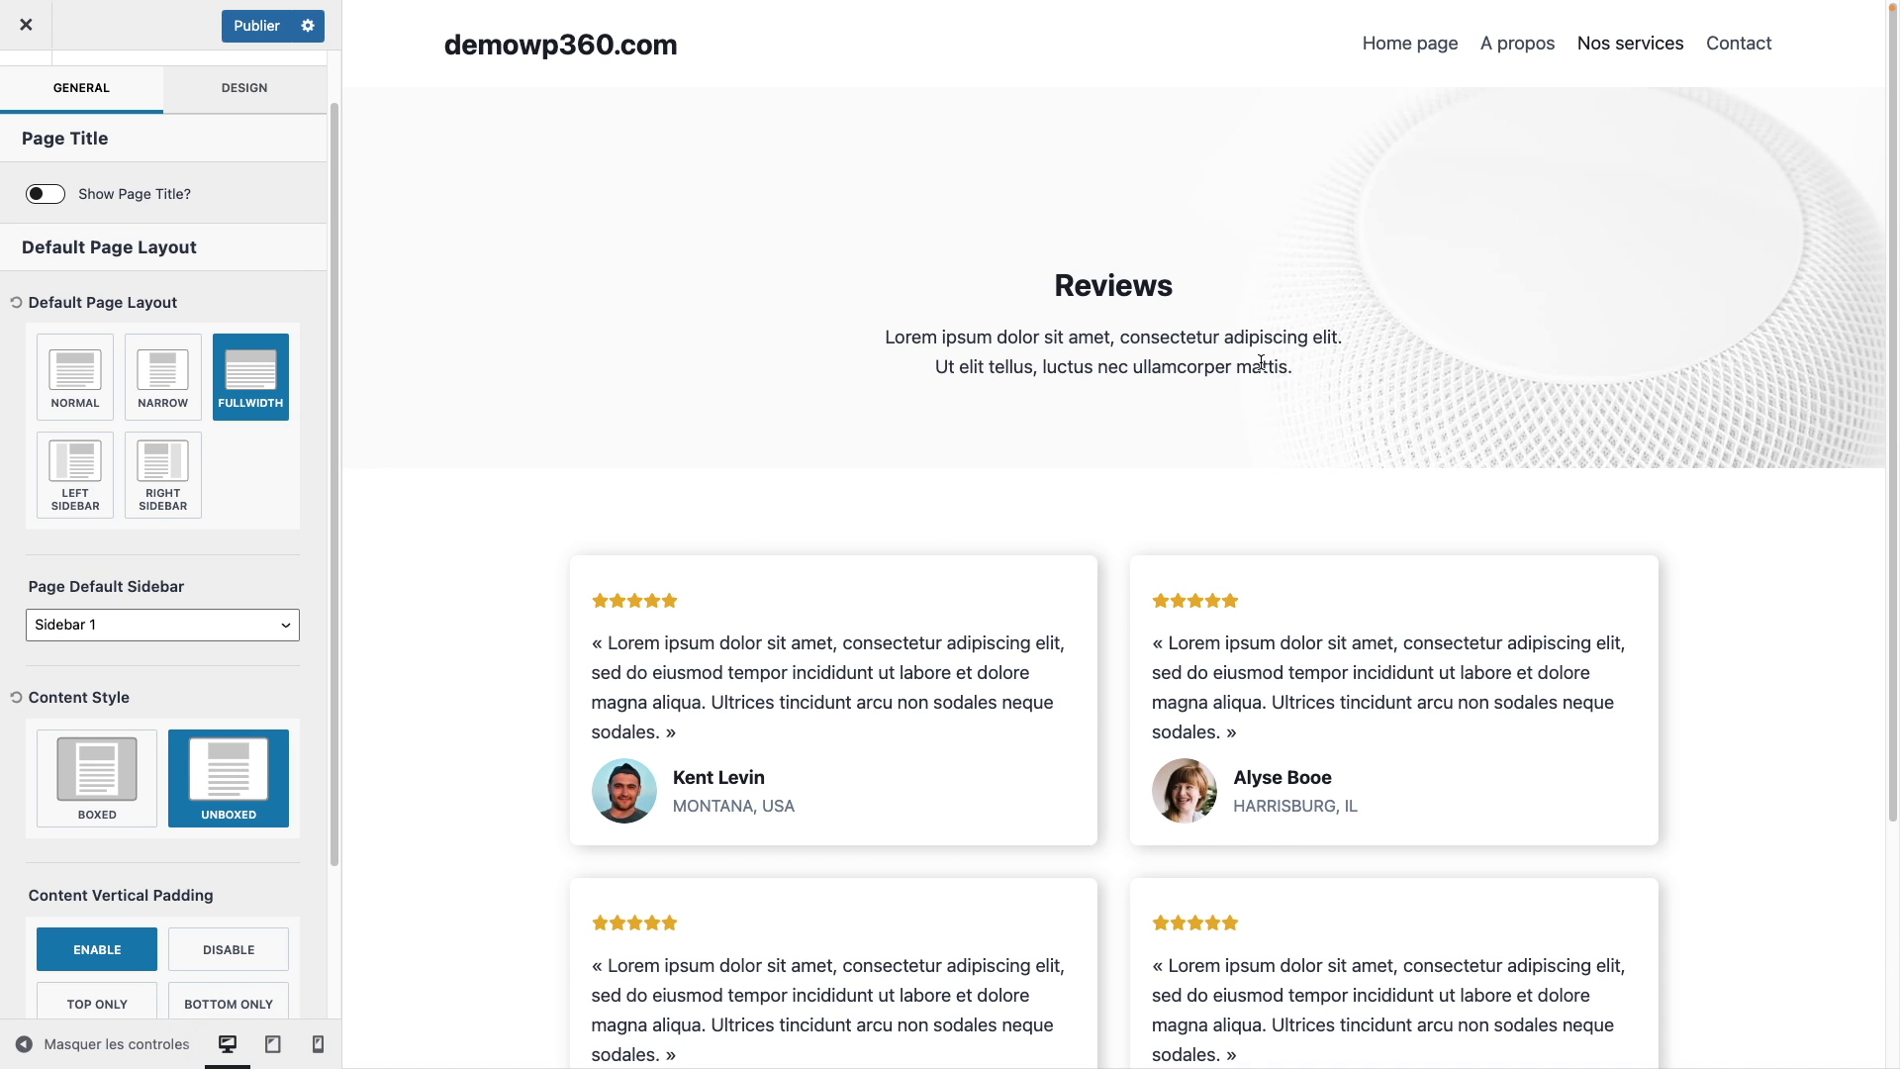
scroll(1263, 414, down, 3)
scroll(1671, 374, up, 3)
scroll(178, 157, up, 1)
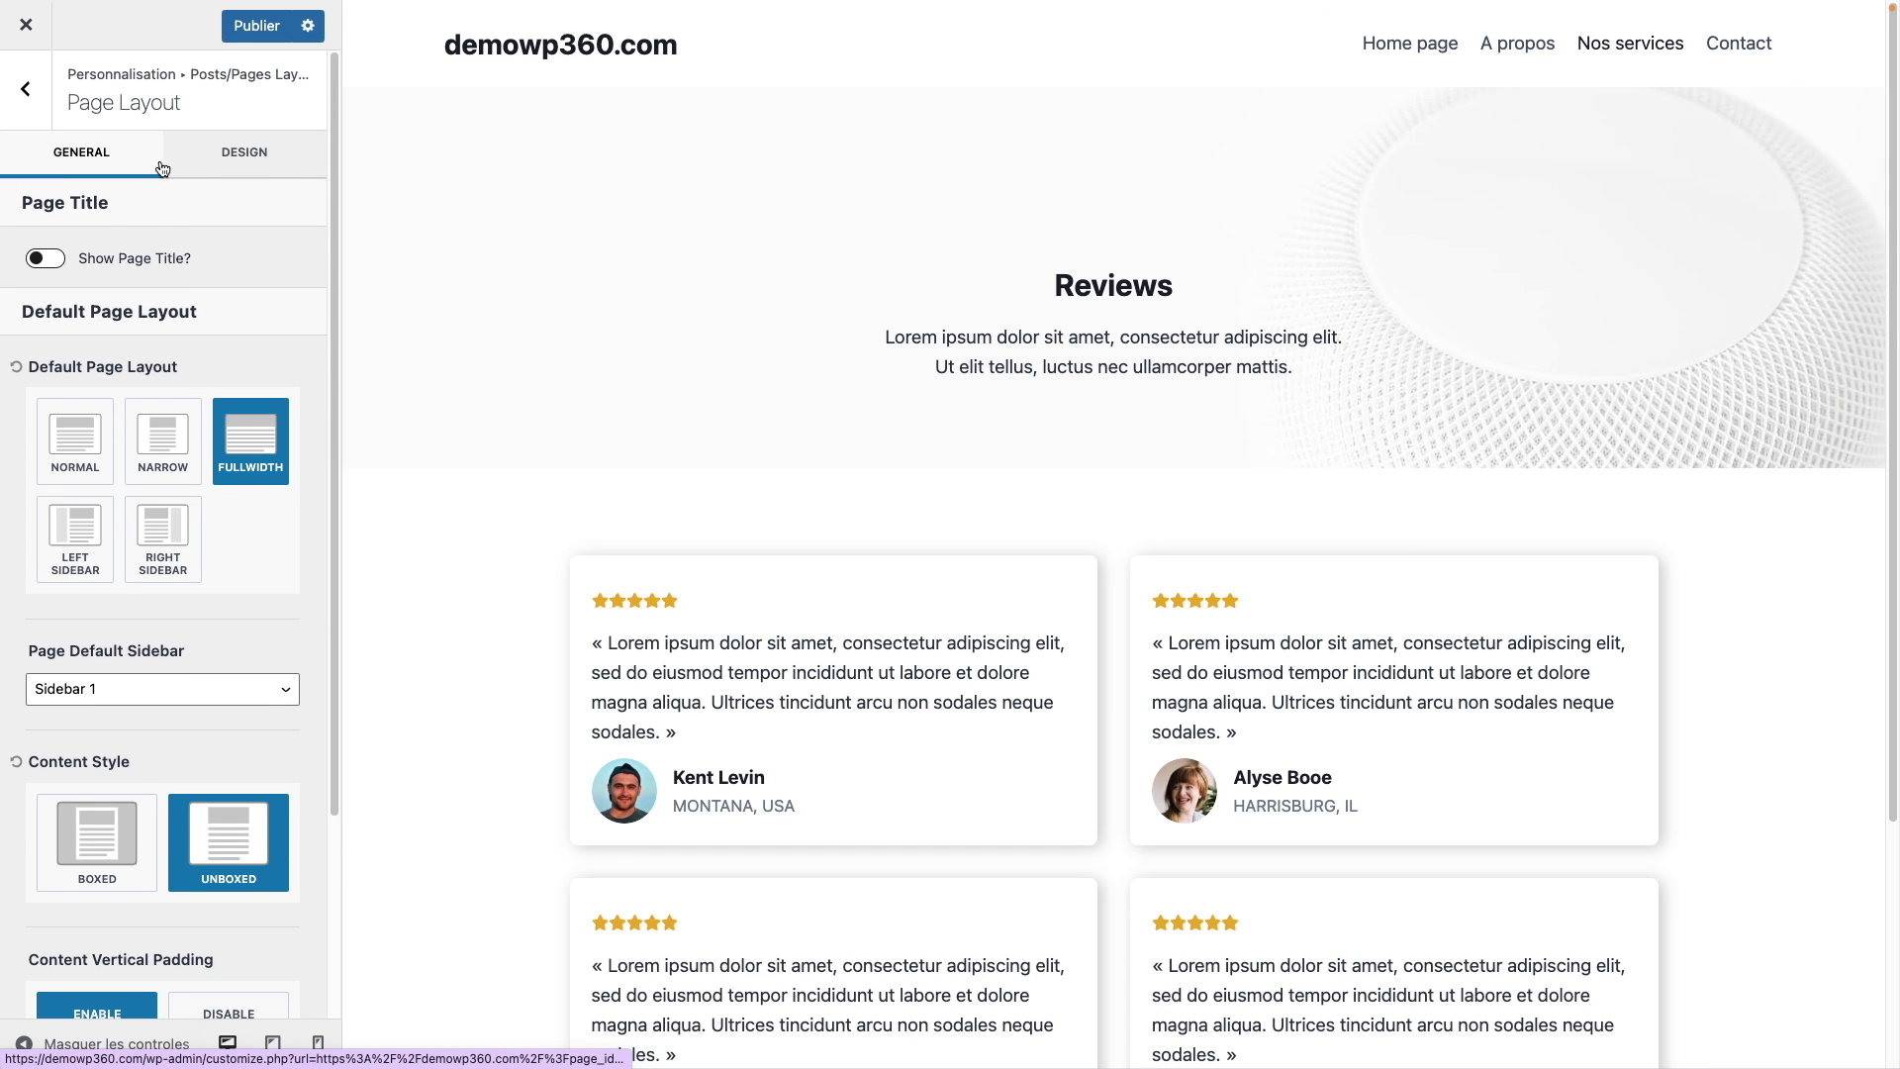
click(263, 158)
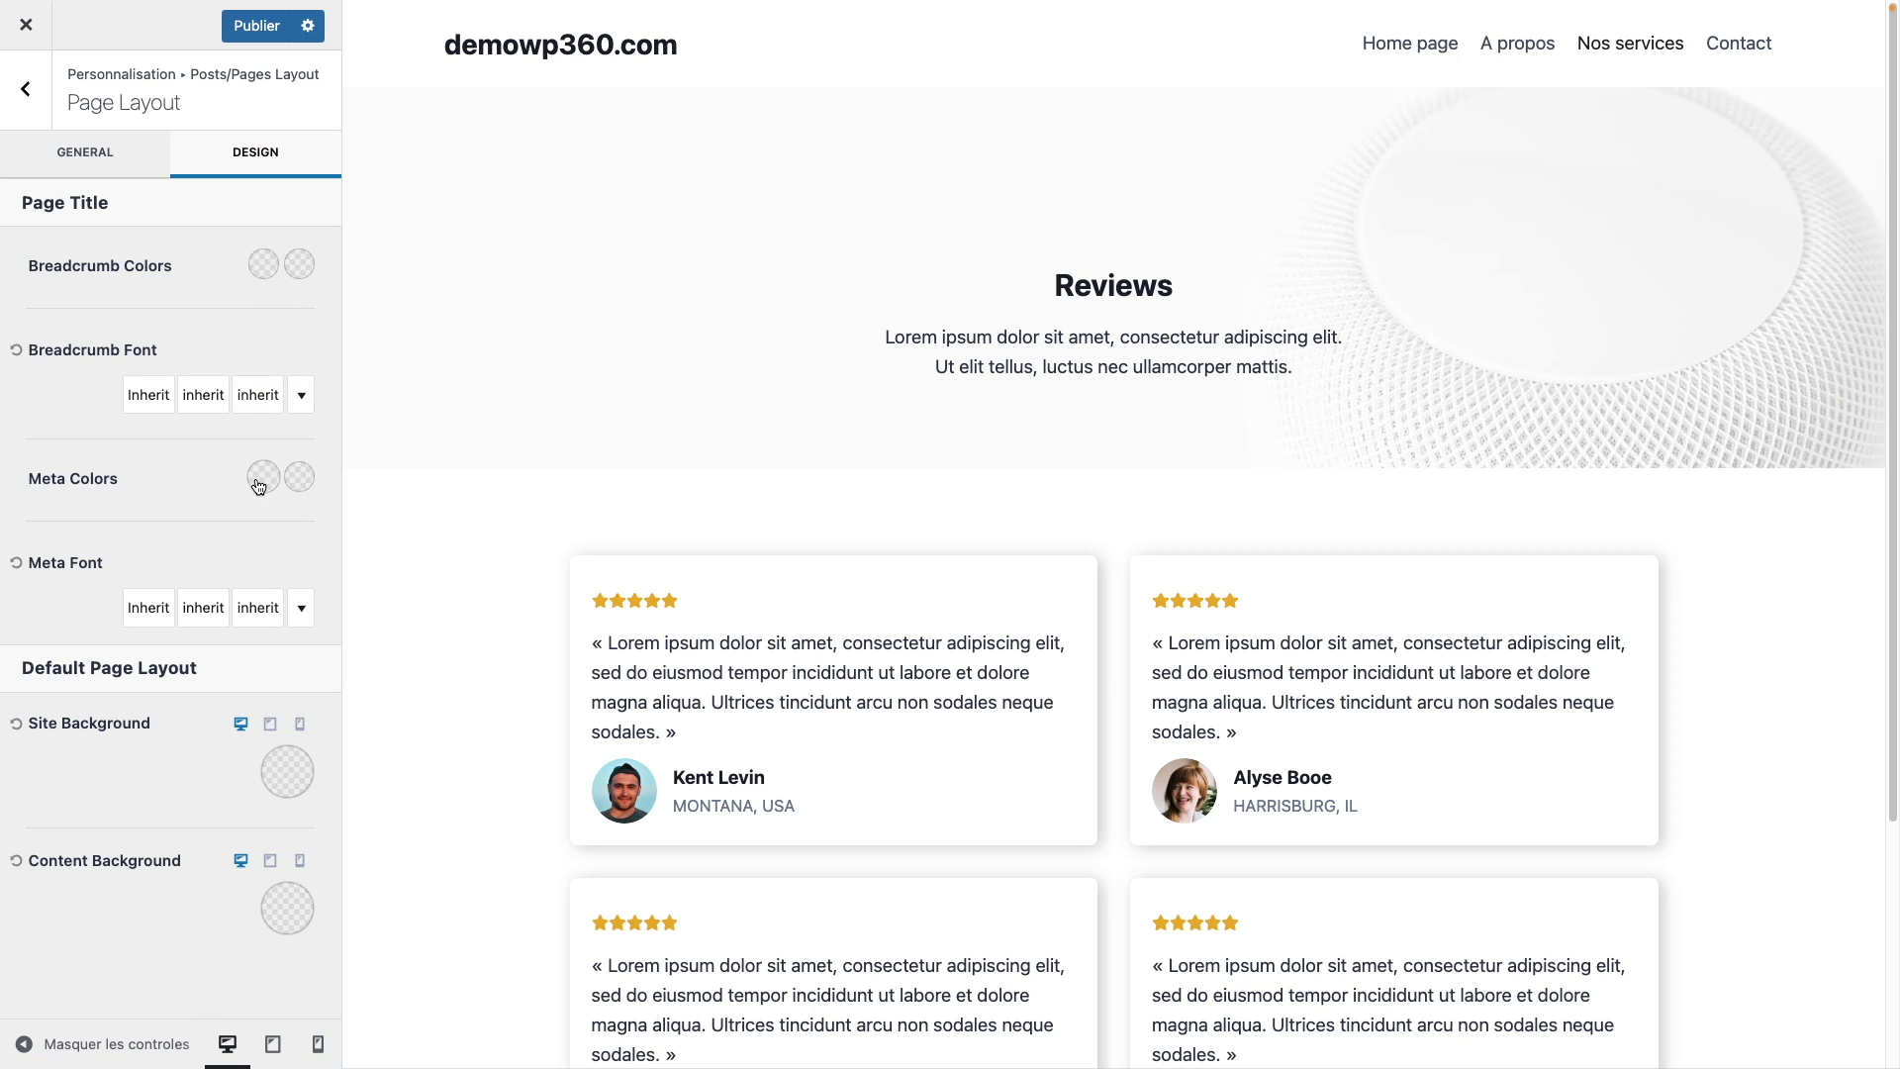
Step: Set the page layout's Site Background to the white preset
click(277, 788)
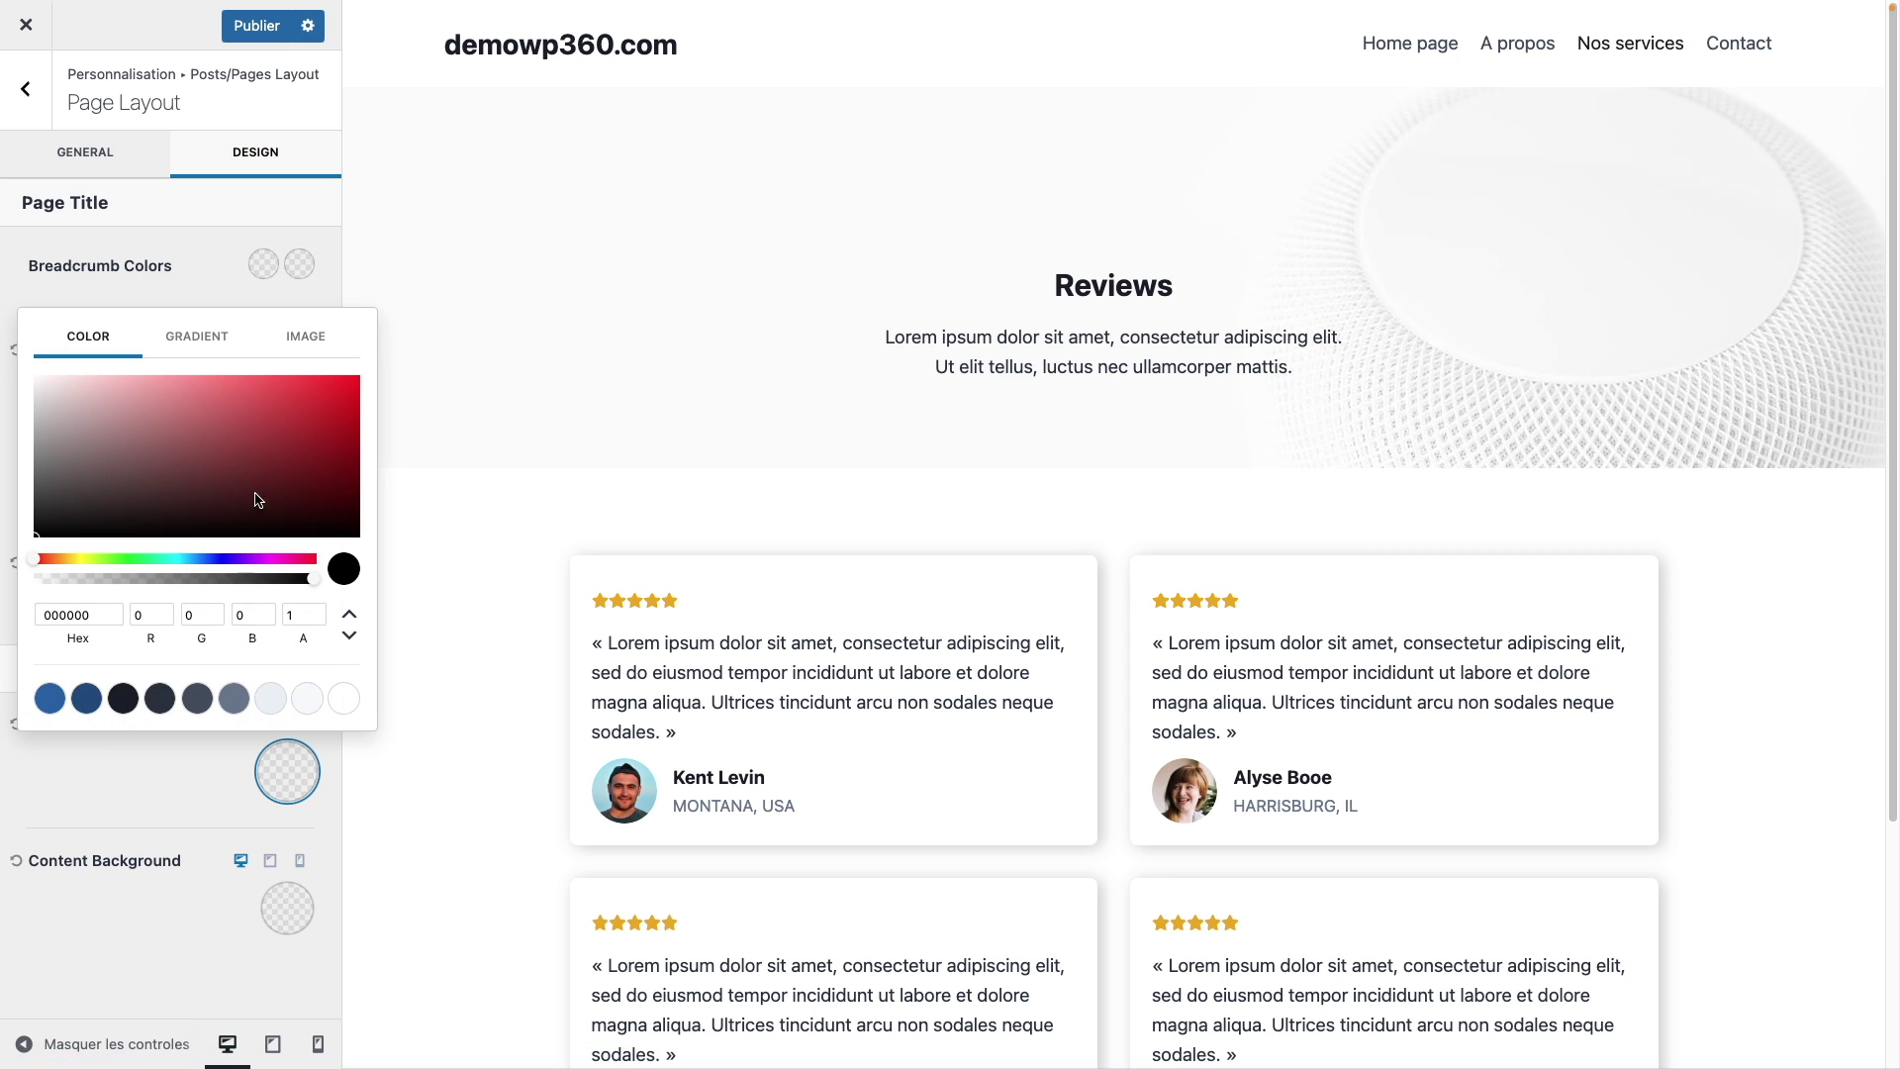
drag(254, 496, 98, 532)
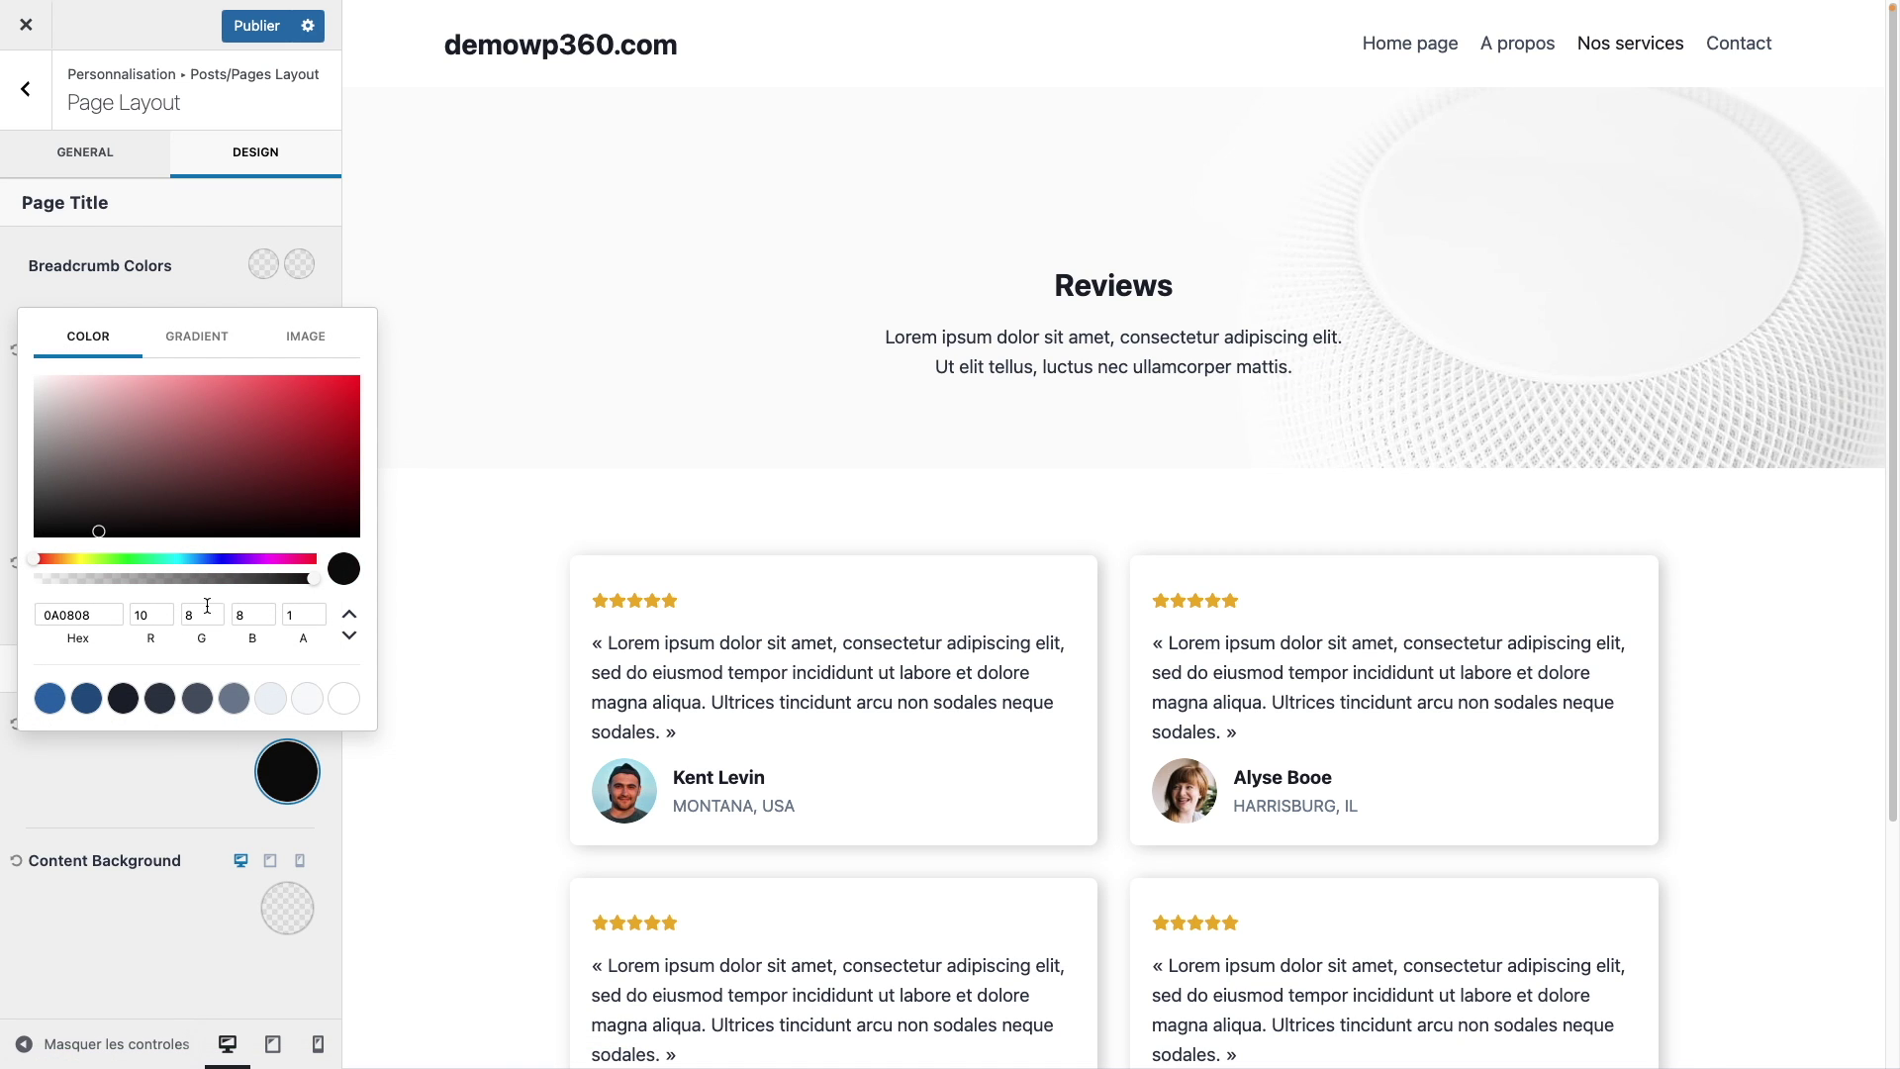
click(344, 699)
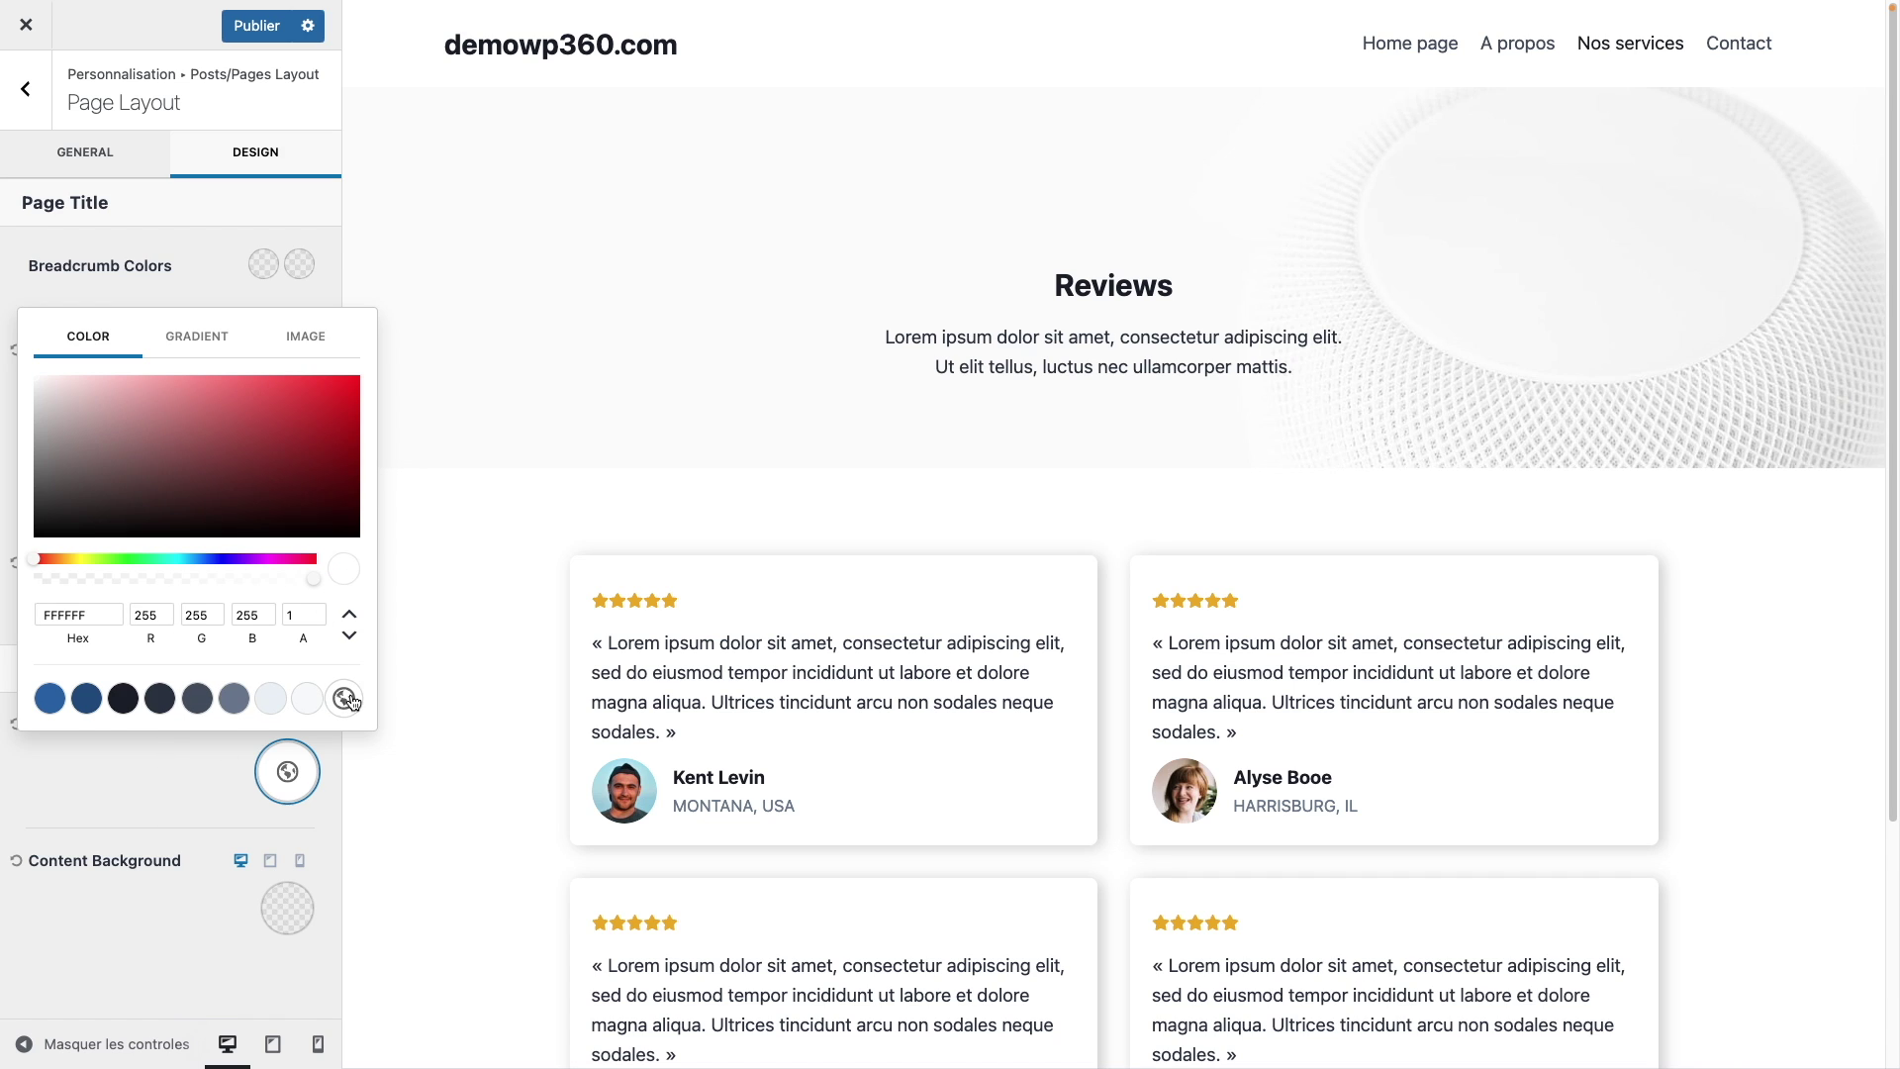
click(188, 784)
Step: Set the Content Background to the white preset as well
click(302, 932)
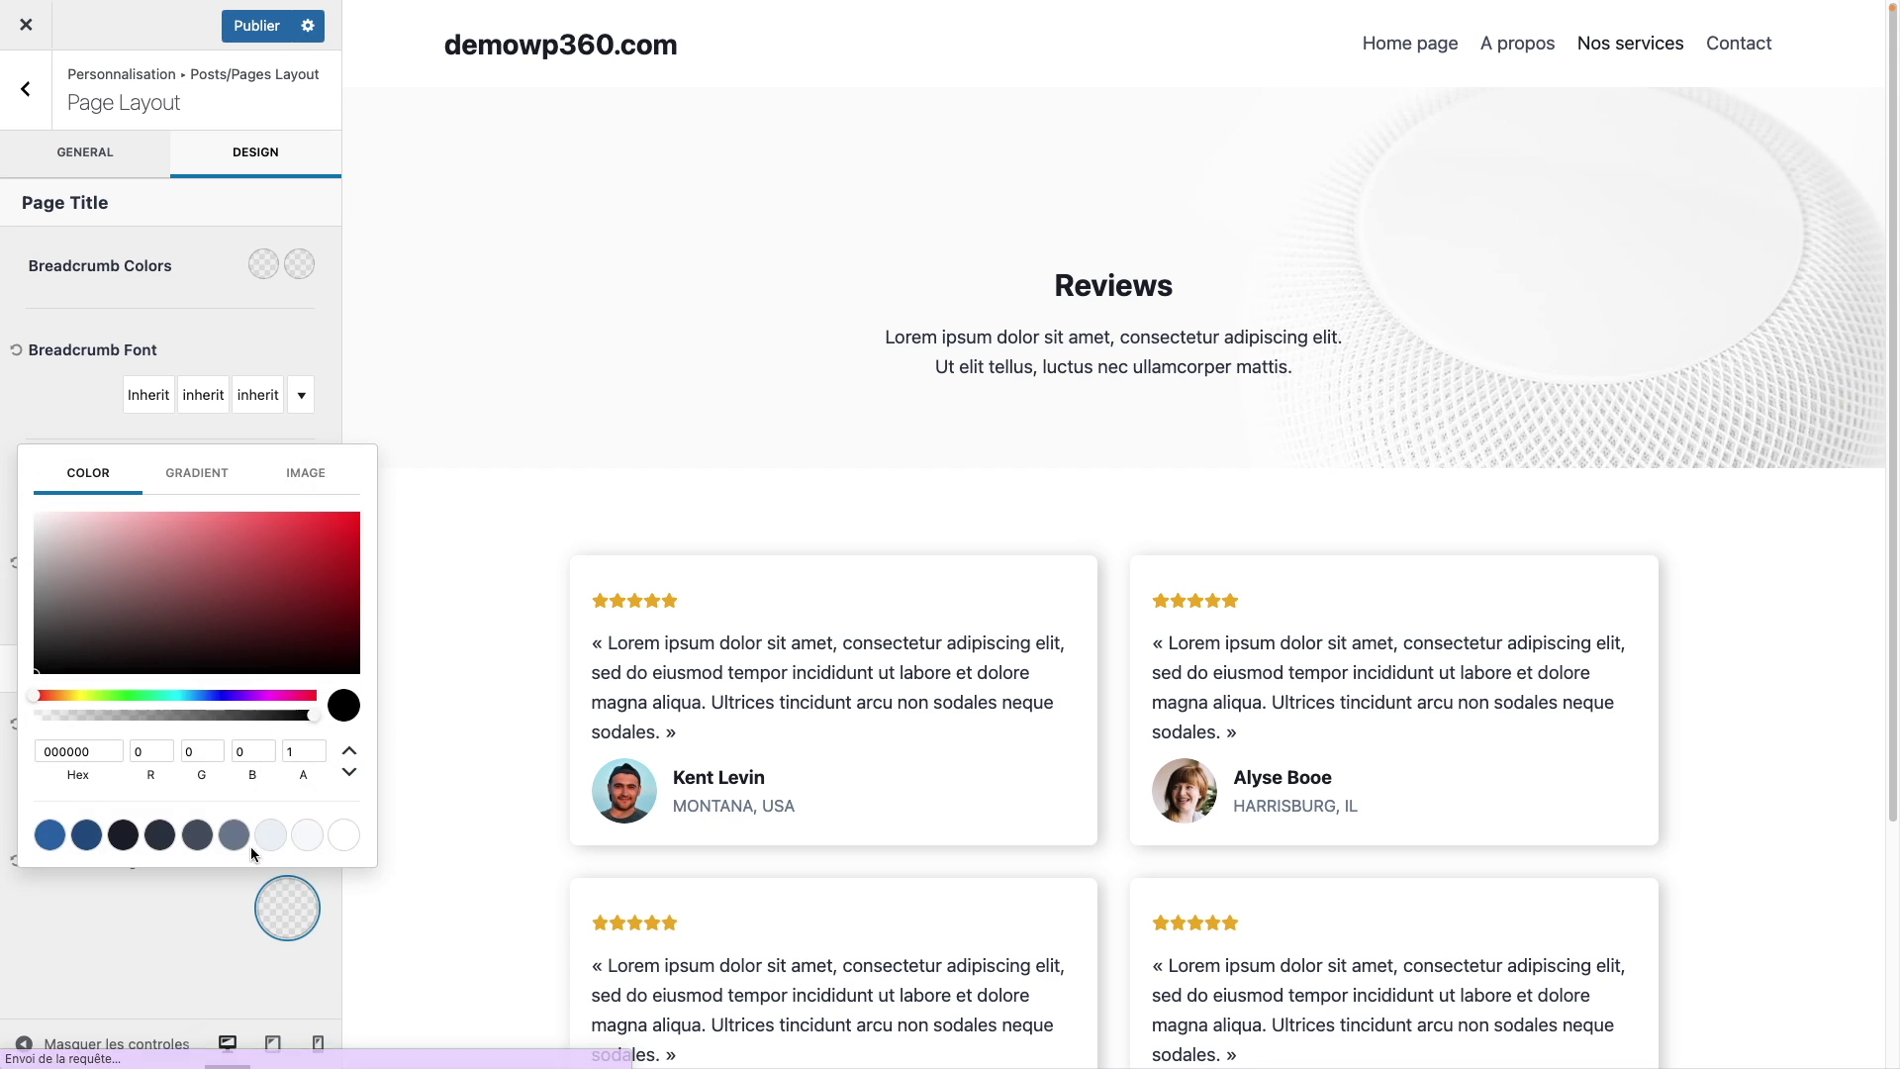
click(110, 558)
scroll(866, 625, down, 3)
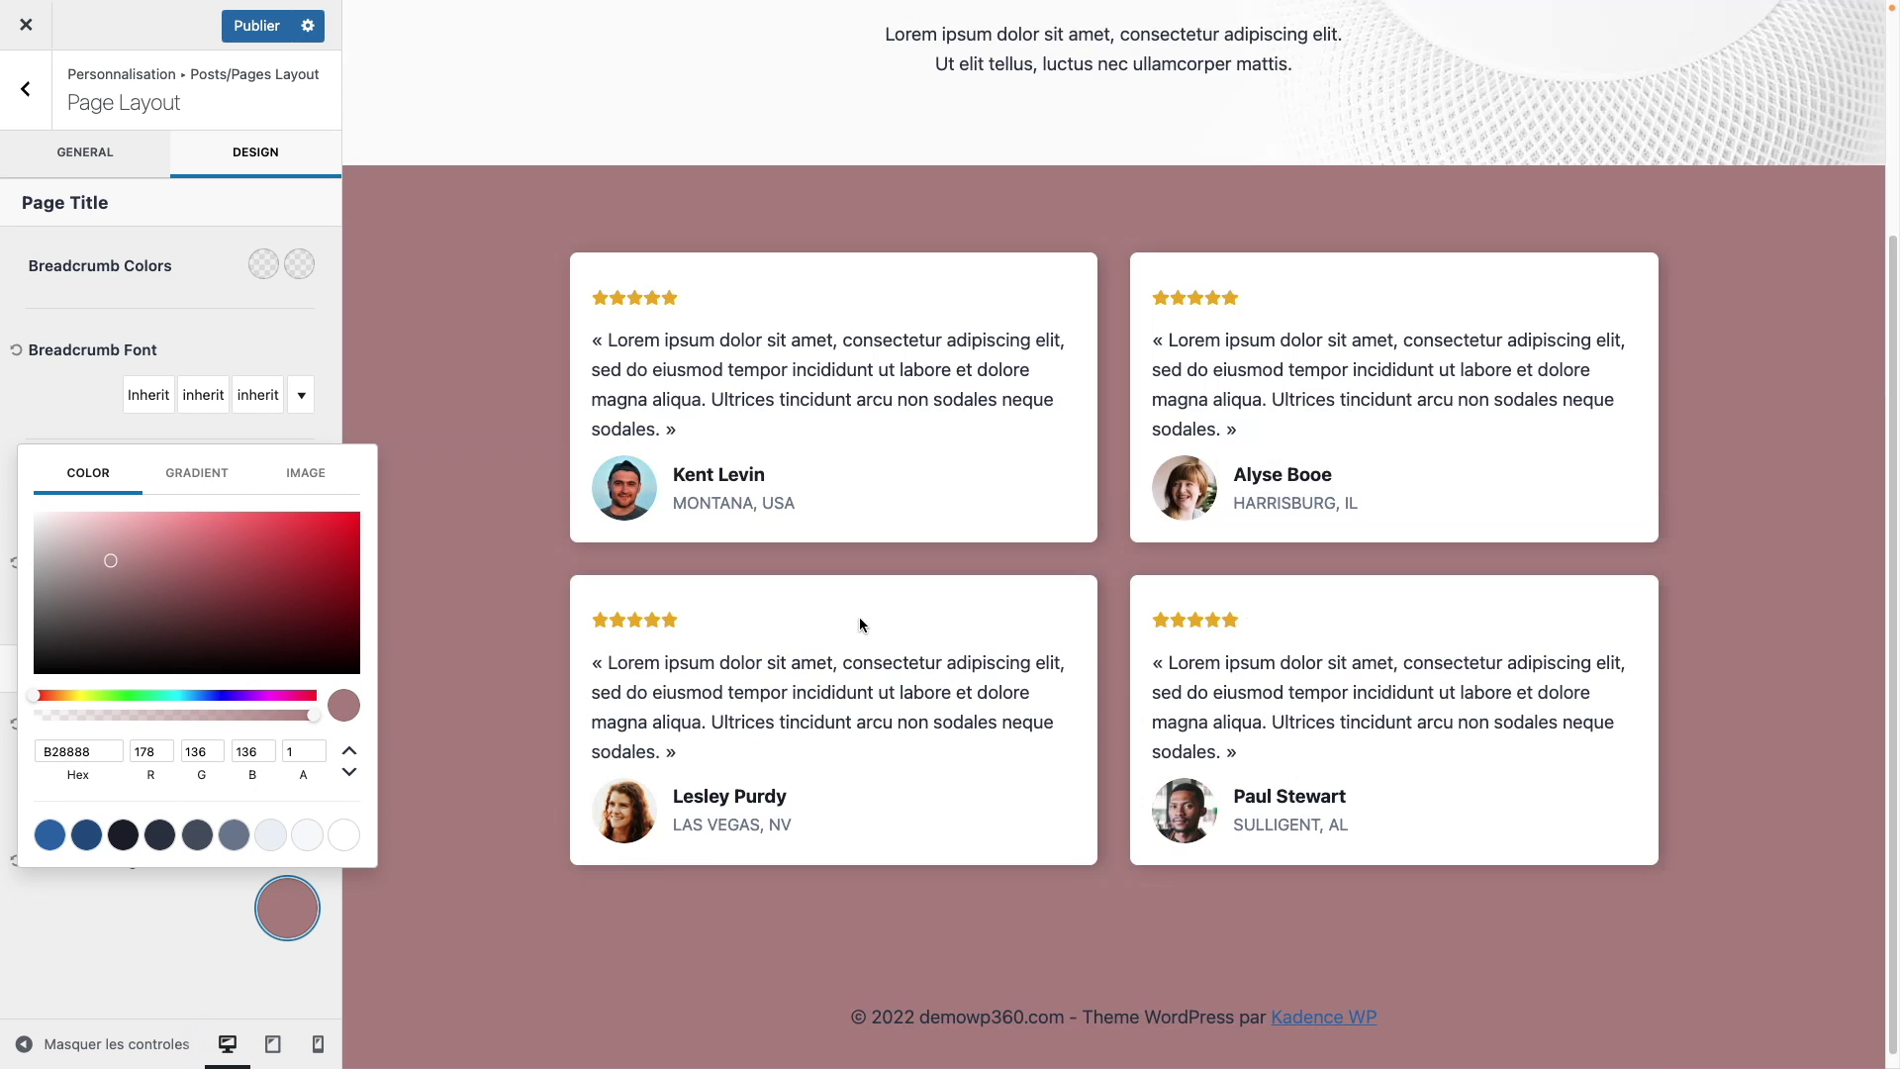
scroll(472, 645, up, 3)
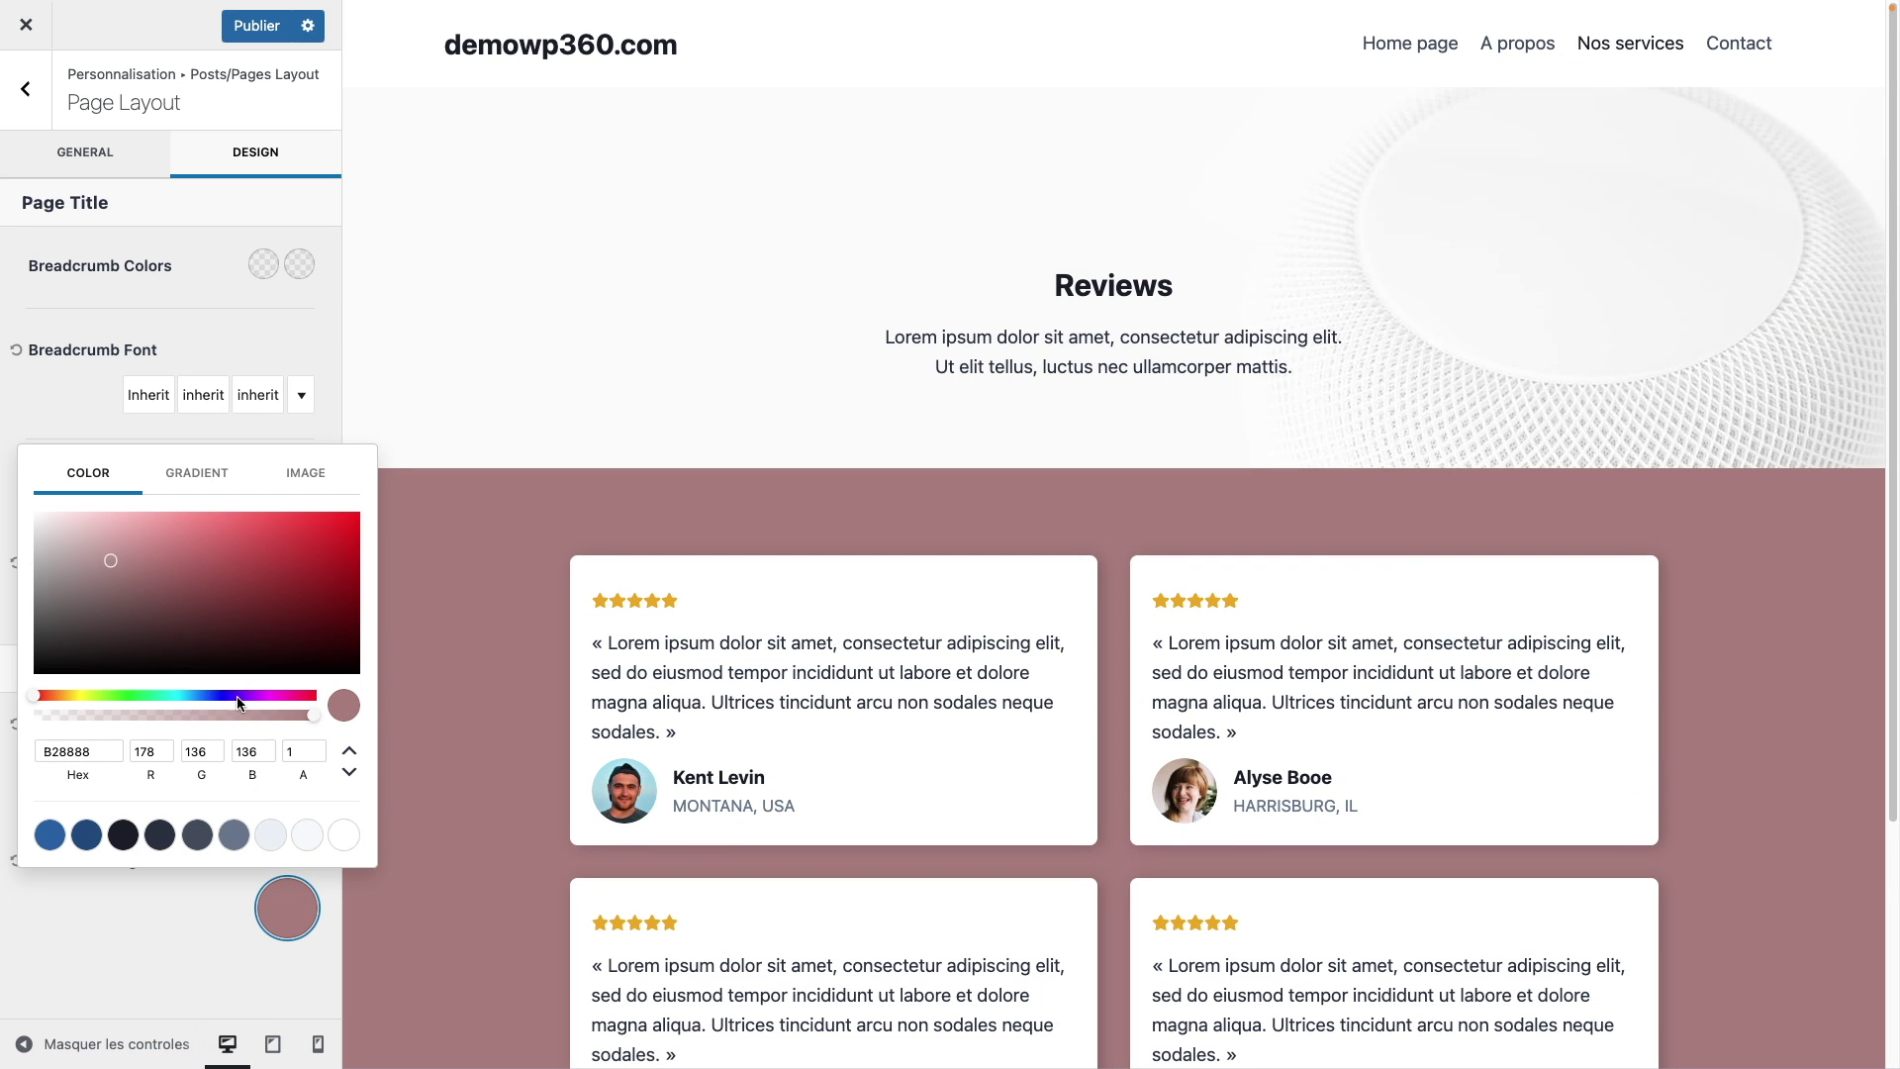
click(344, 837)
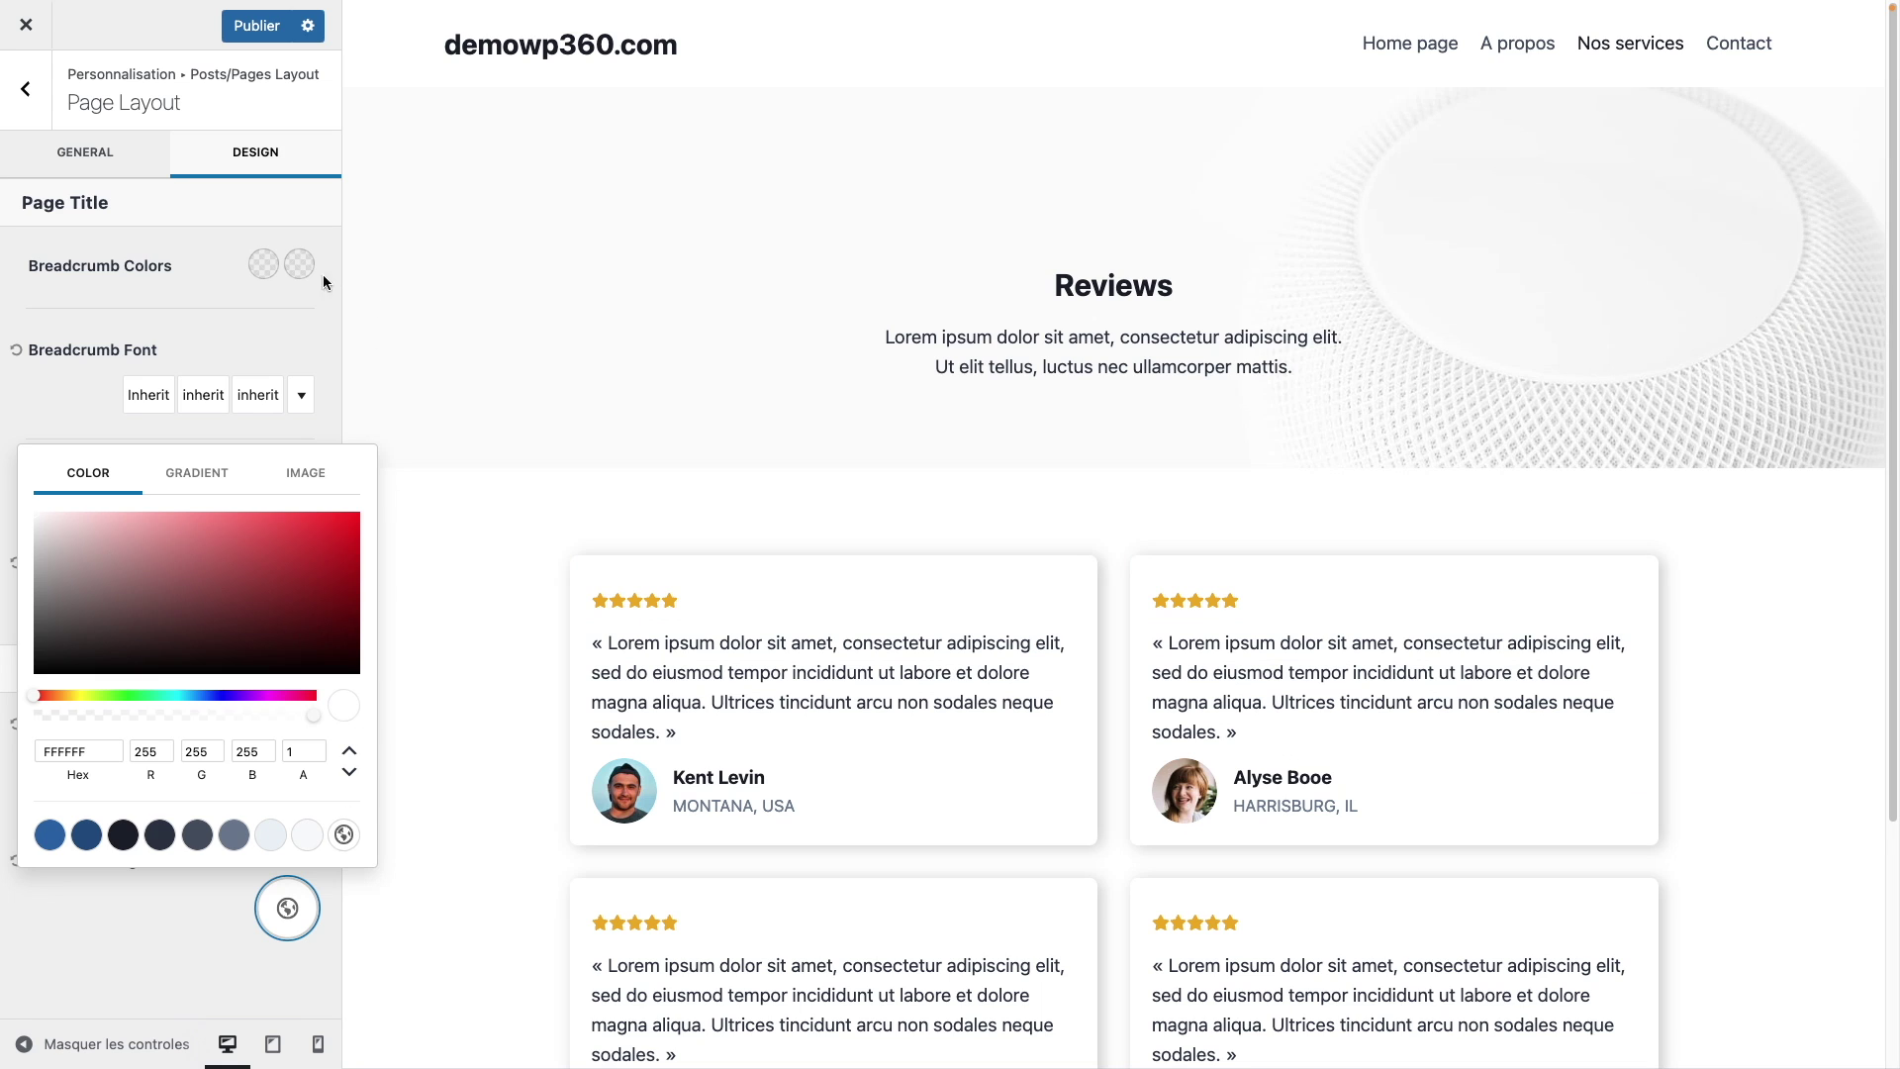
click(25, 99)
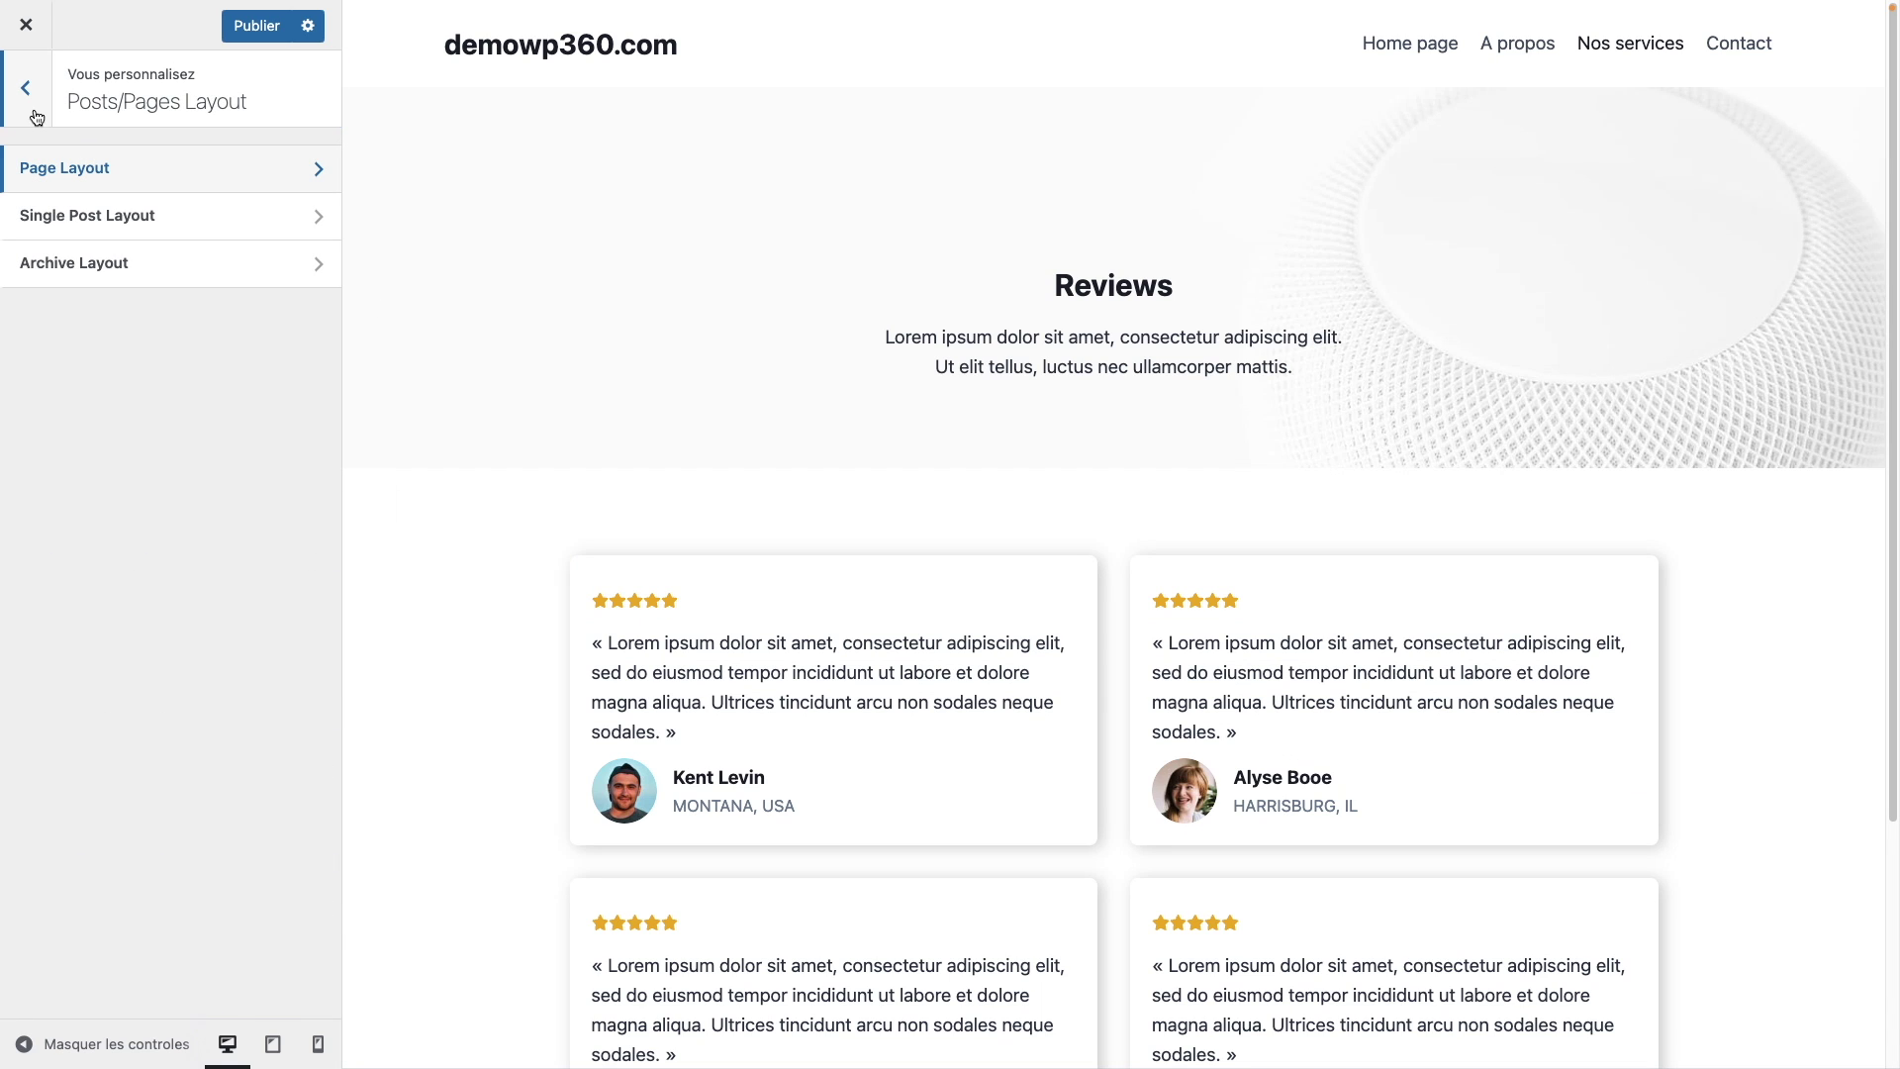
Step: Preview the A propos, Nos services and Home pages, then bring up the Header settings
click(29, 99)
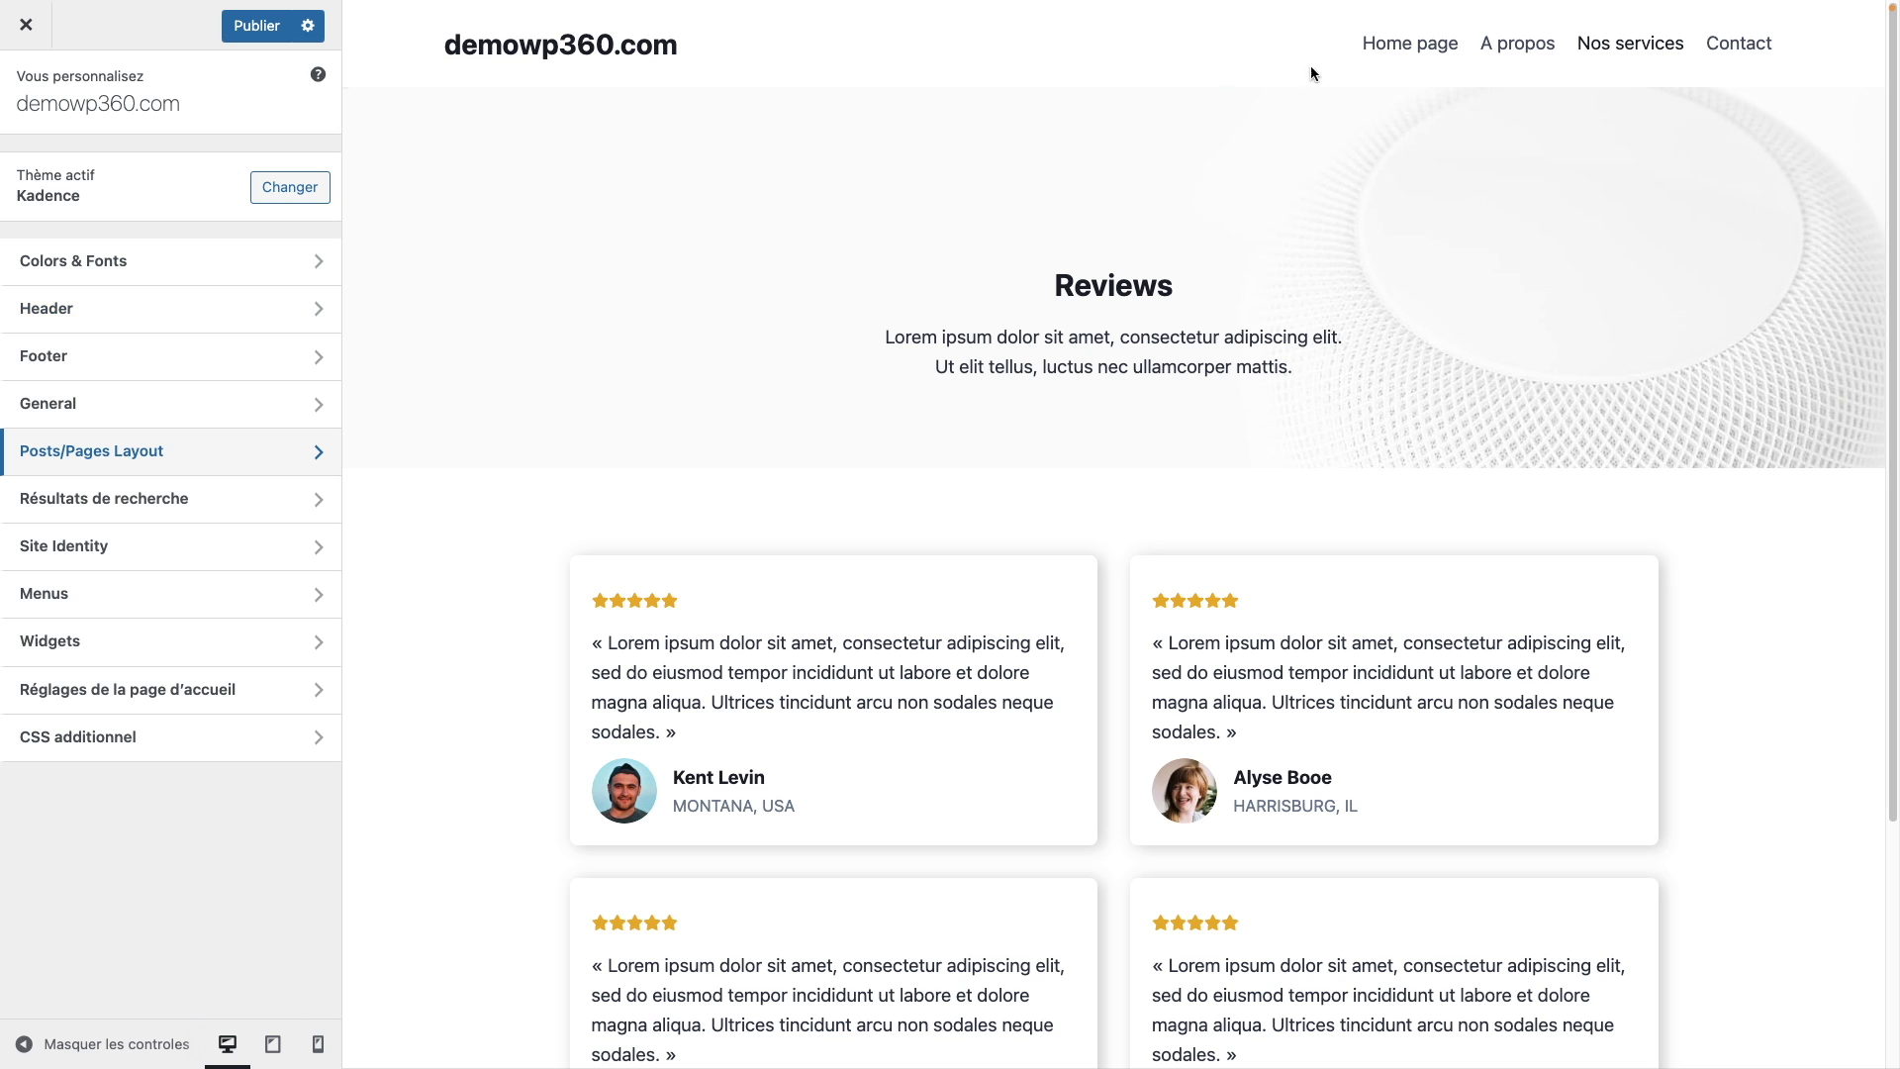
click(1536, 47)
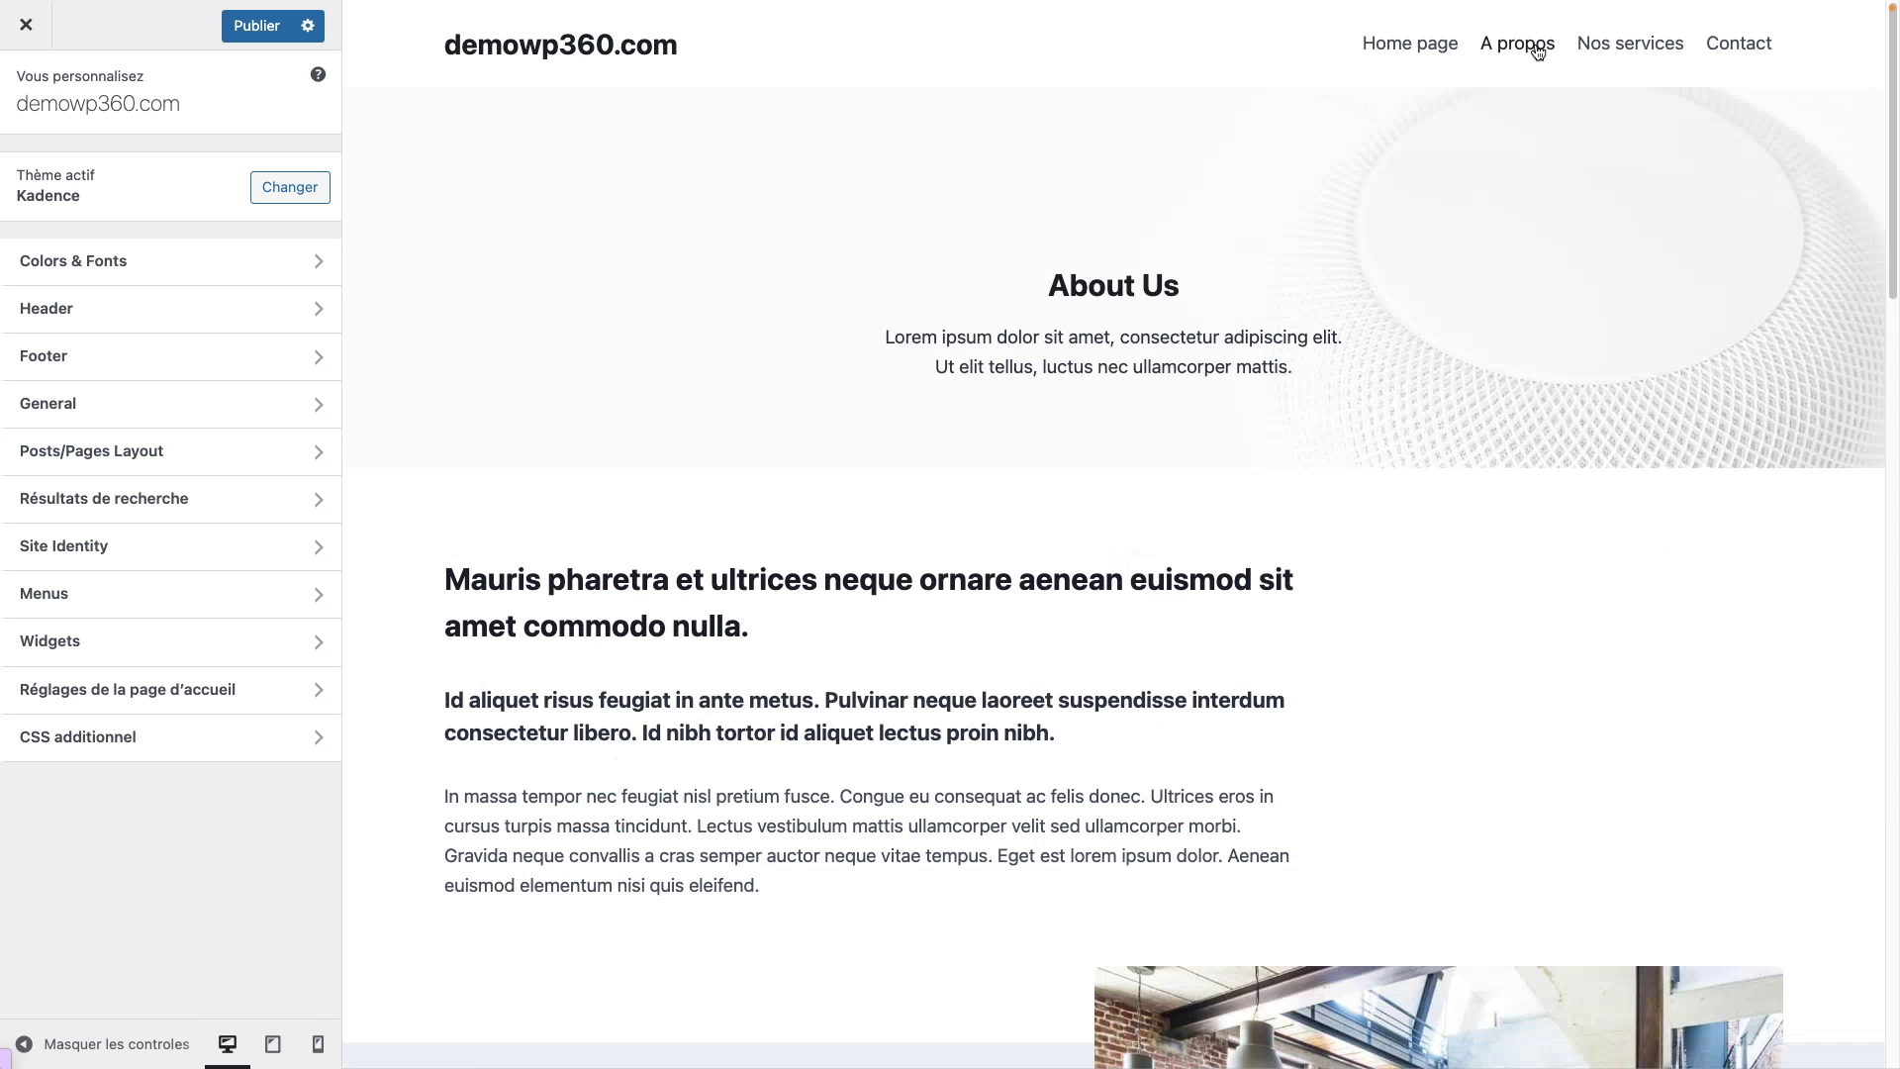
click(1664, 57)
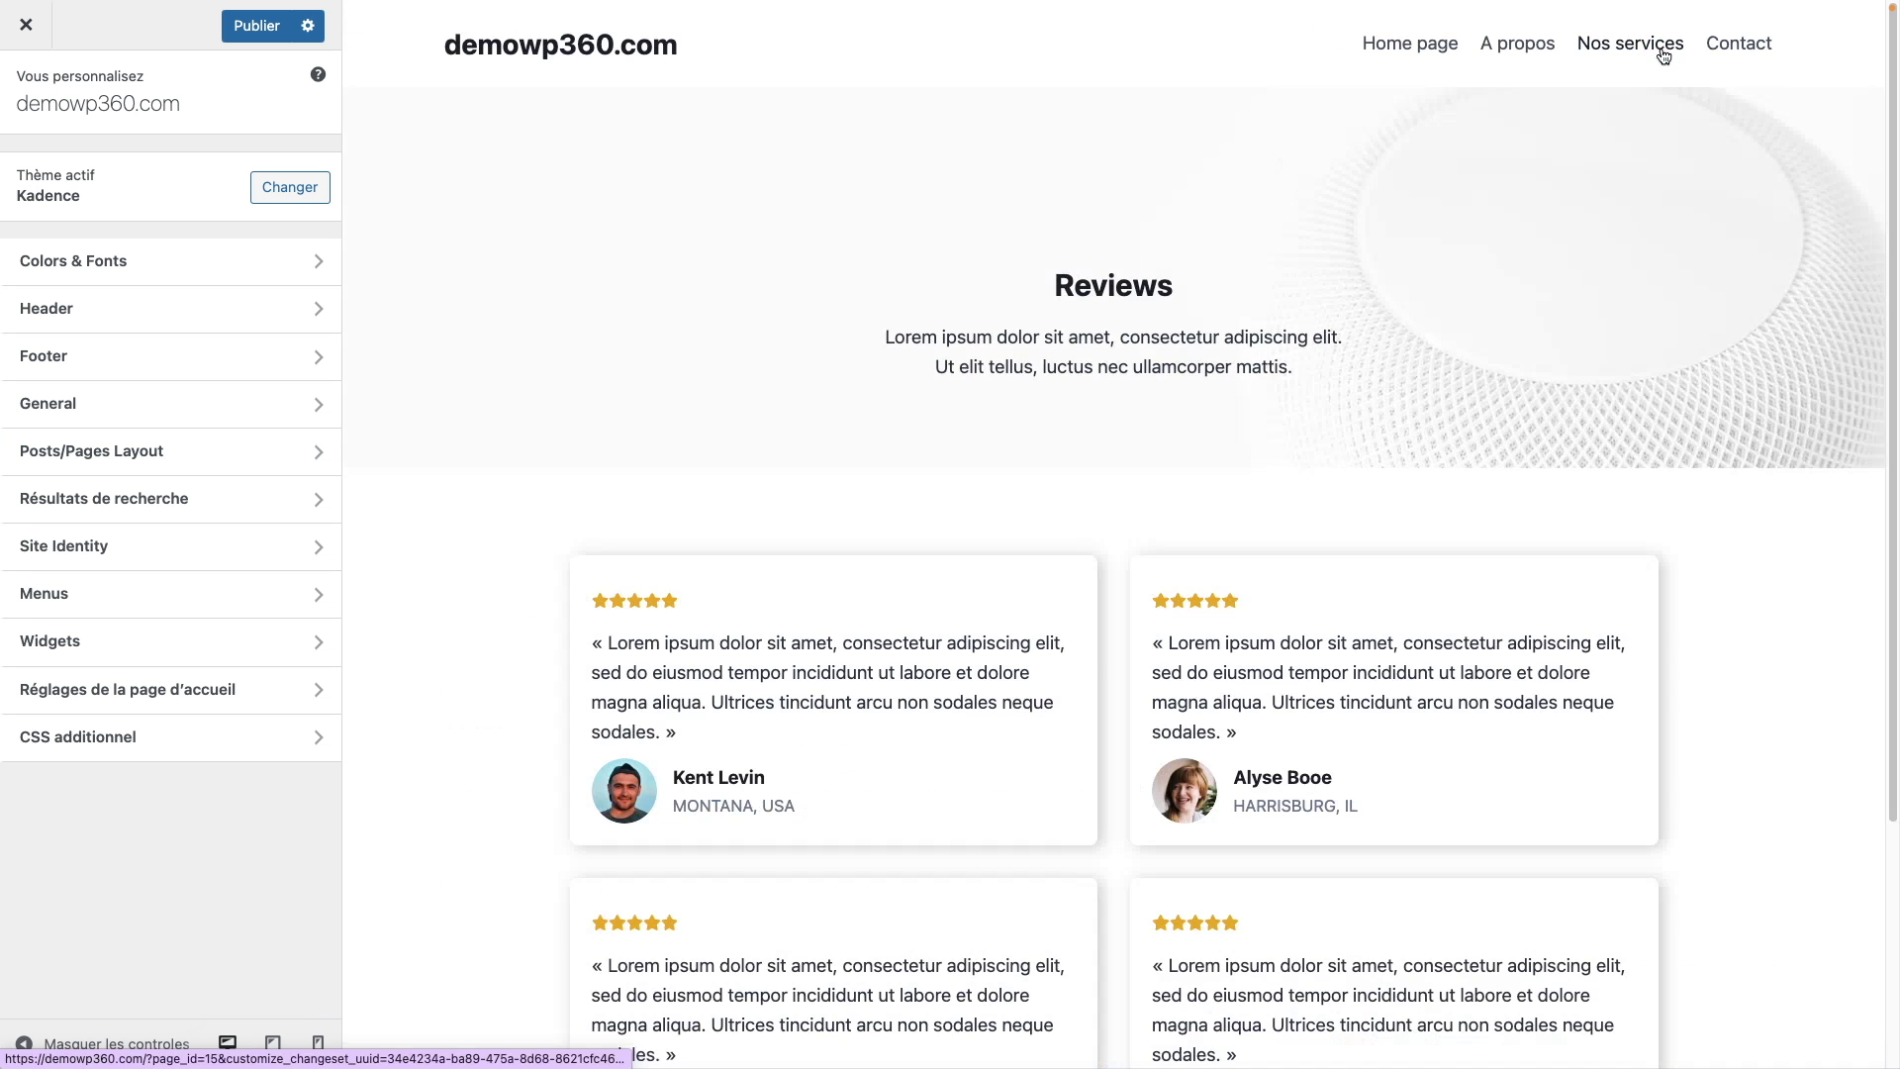
click(1383, 55)
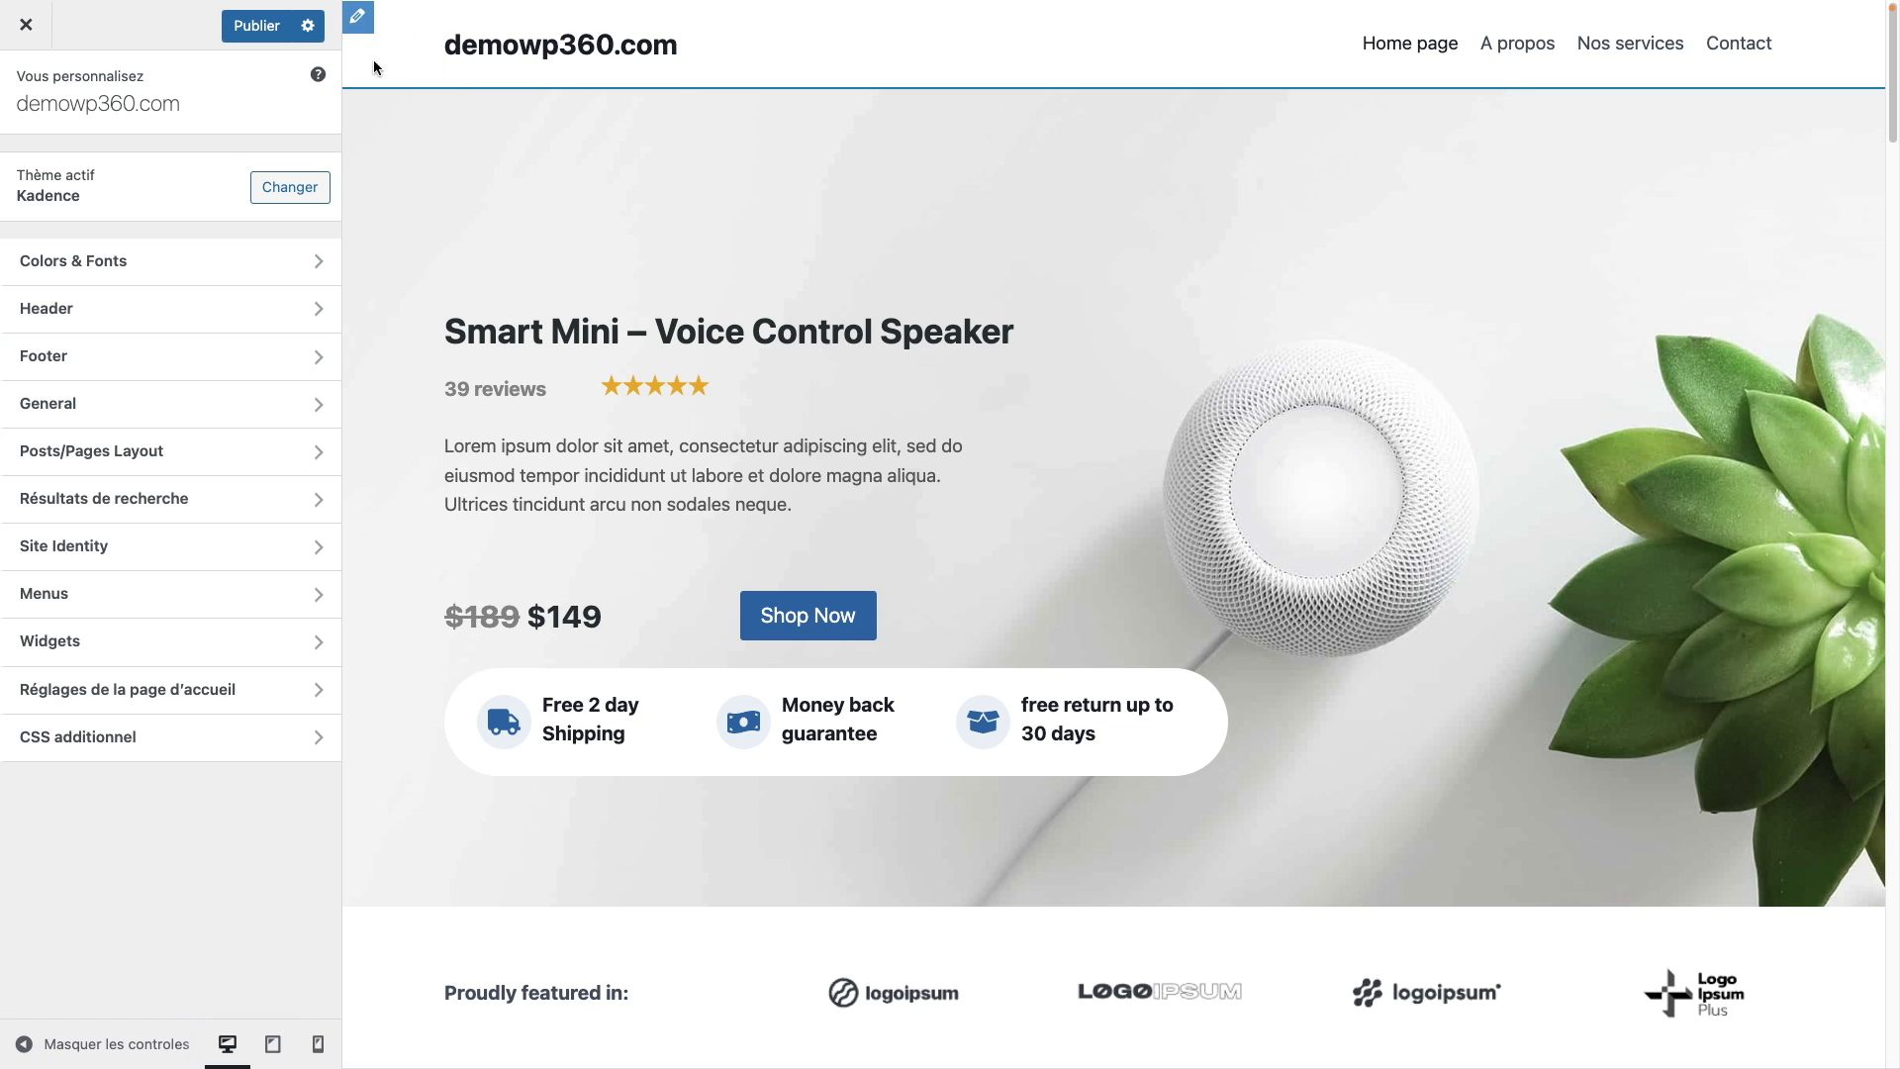
click(128, 314)
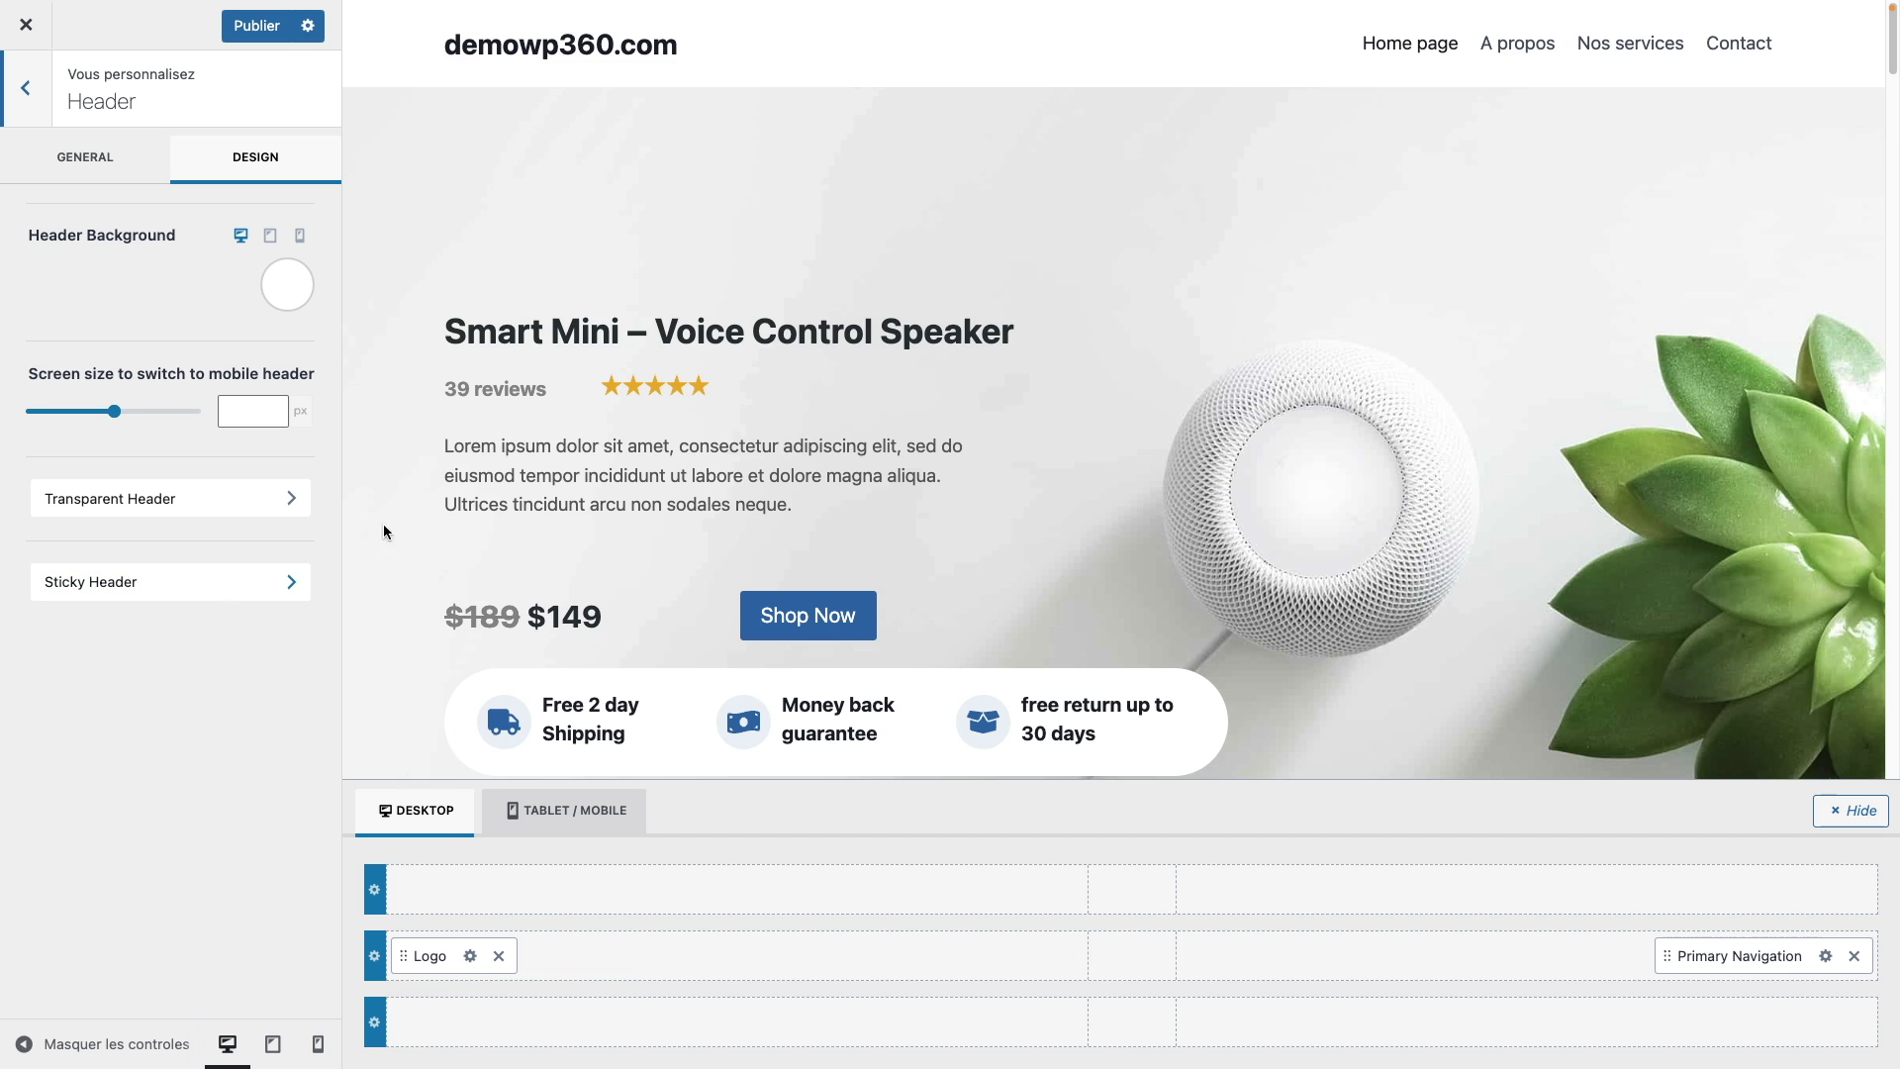
Step: Set Enable Sticky Header to 'Yes - Only Main Row'
scroll(1505, 403, down, 5)
scroll(1166, 459, up, 5)
scroll(1166, 459, down, 5)
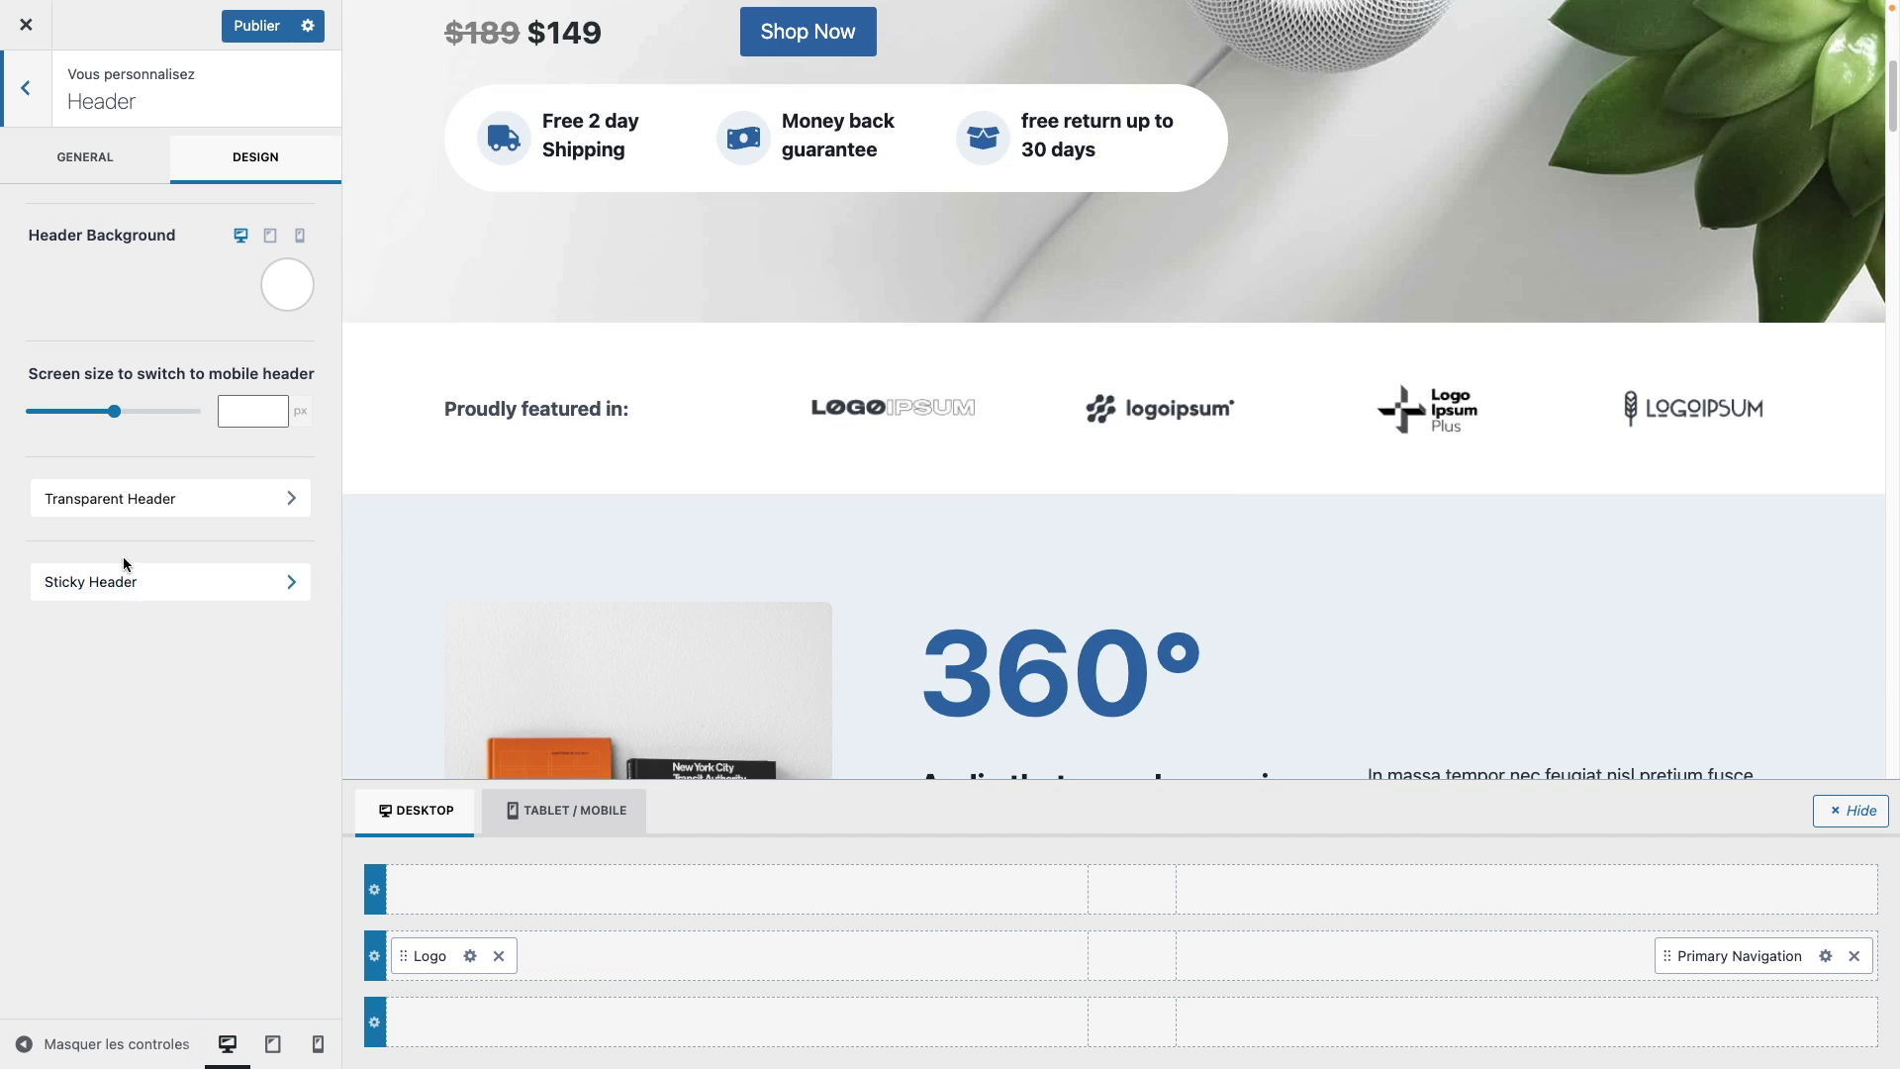
click(157, 590)
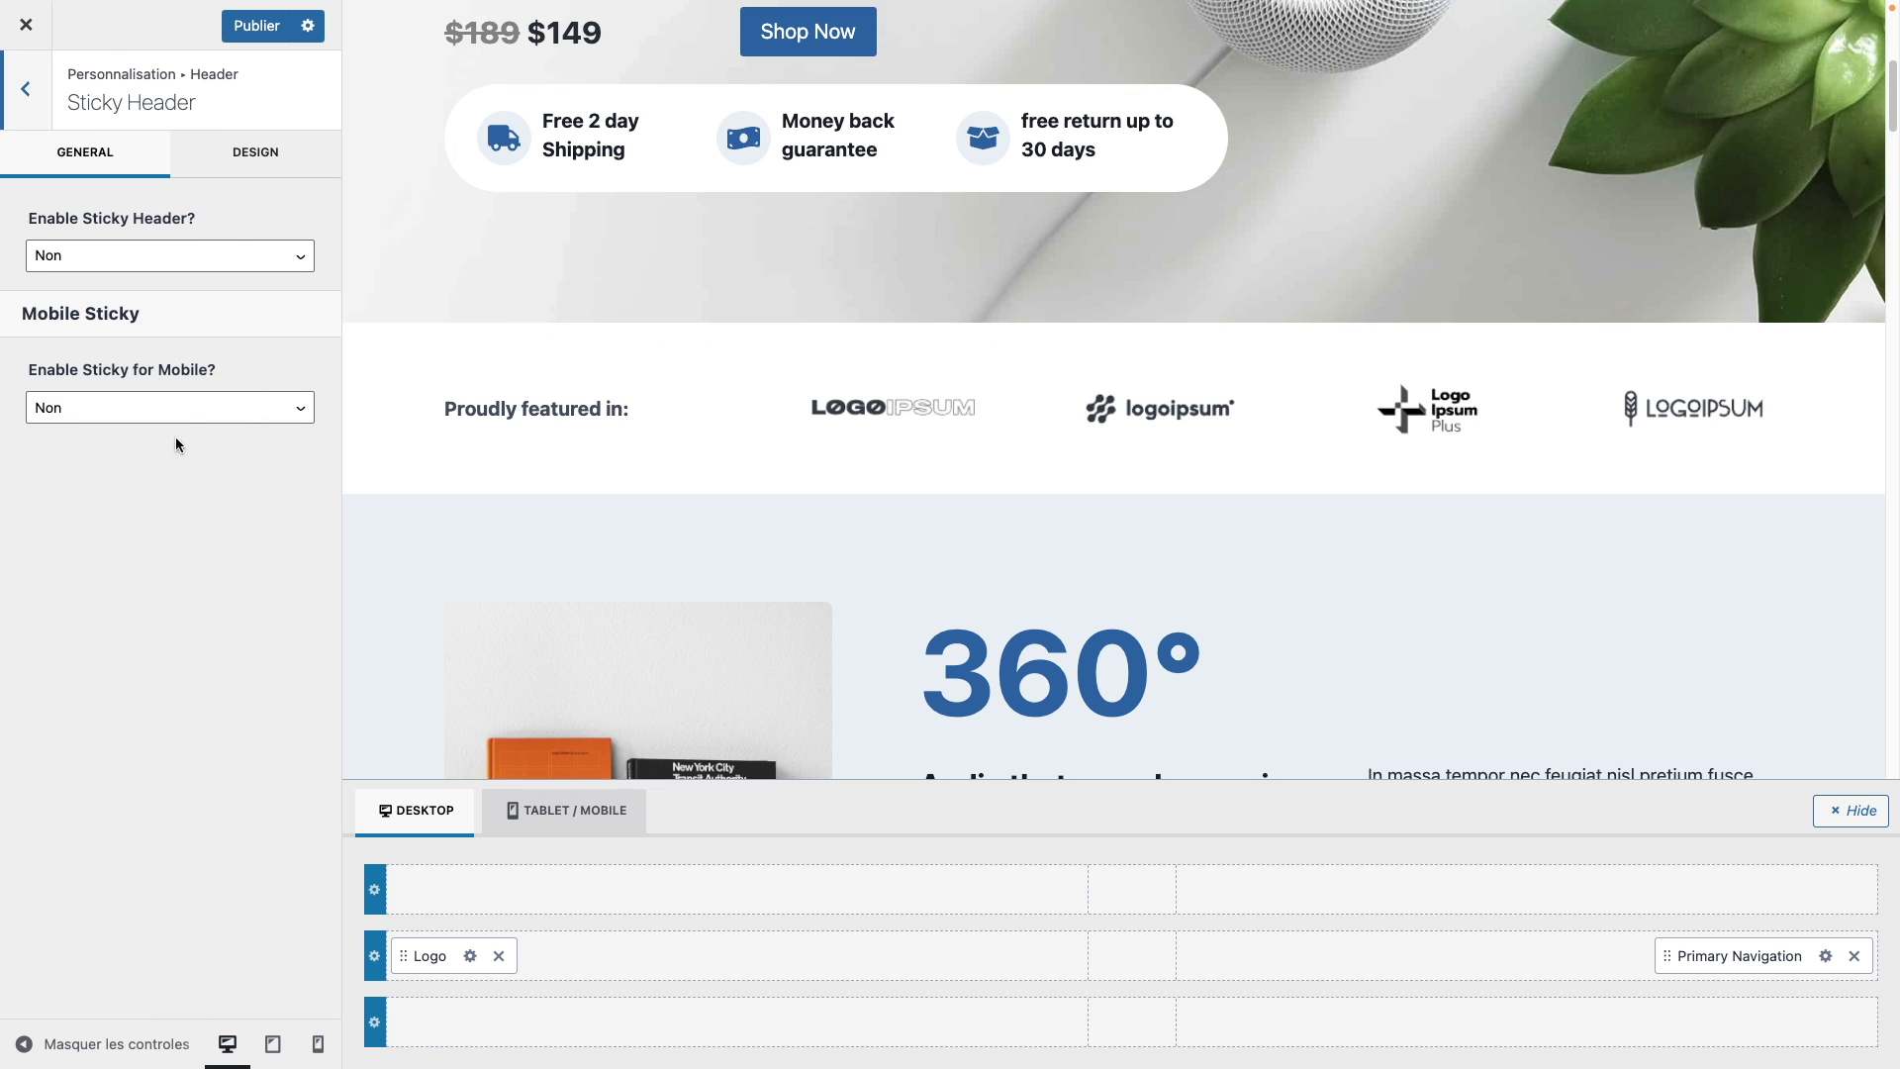
click(165, 255)
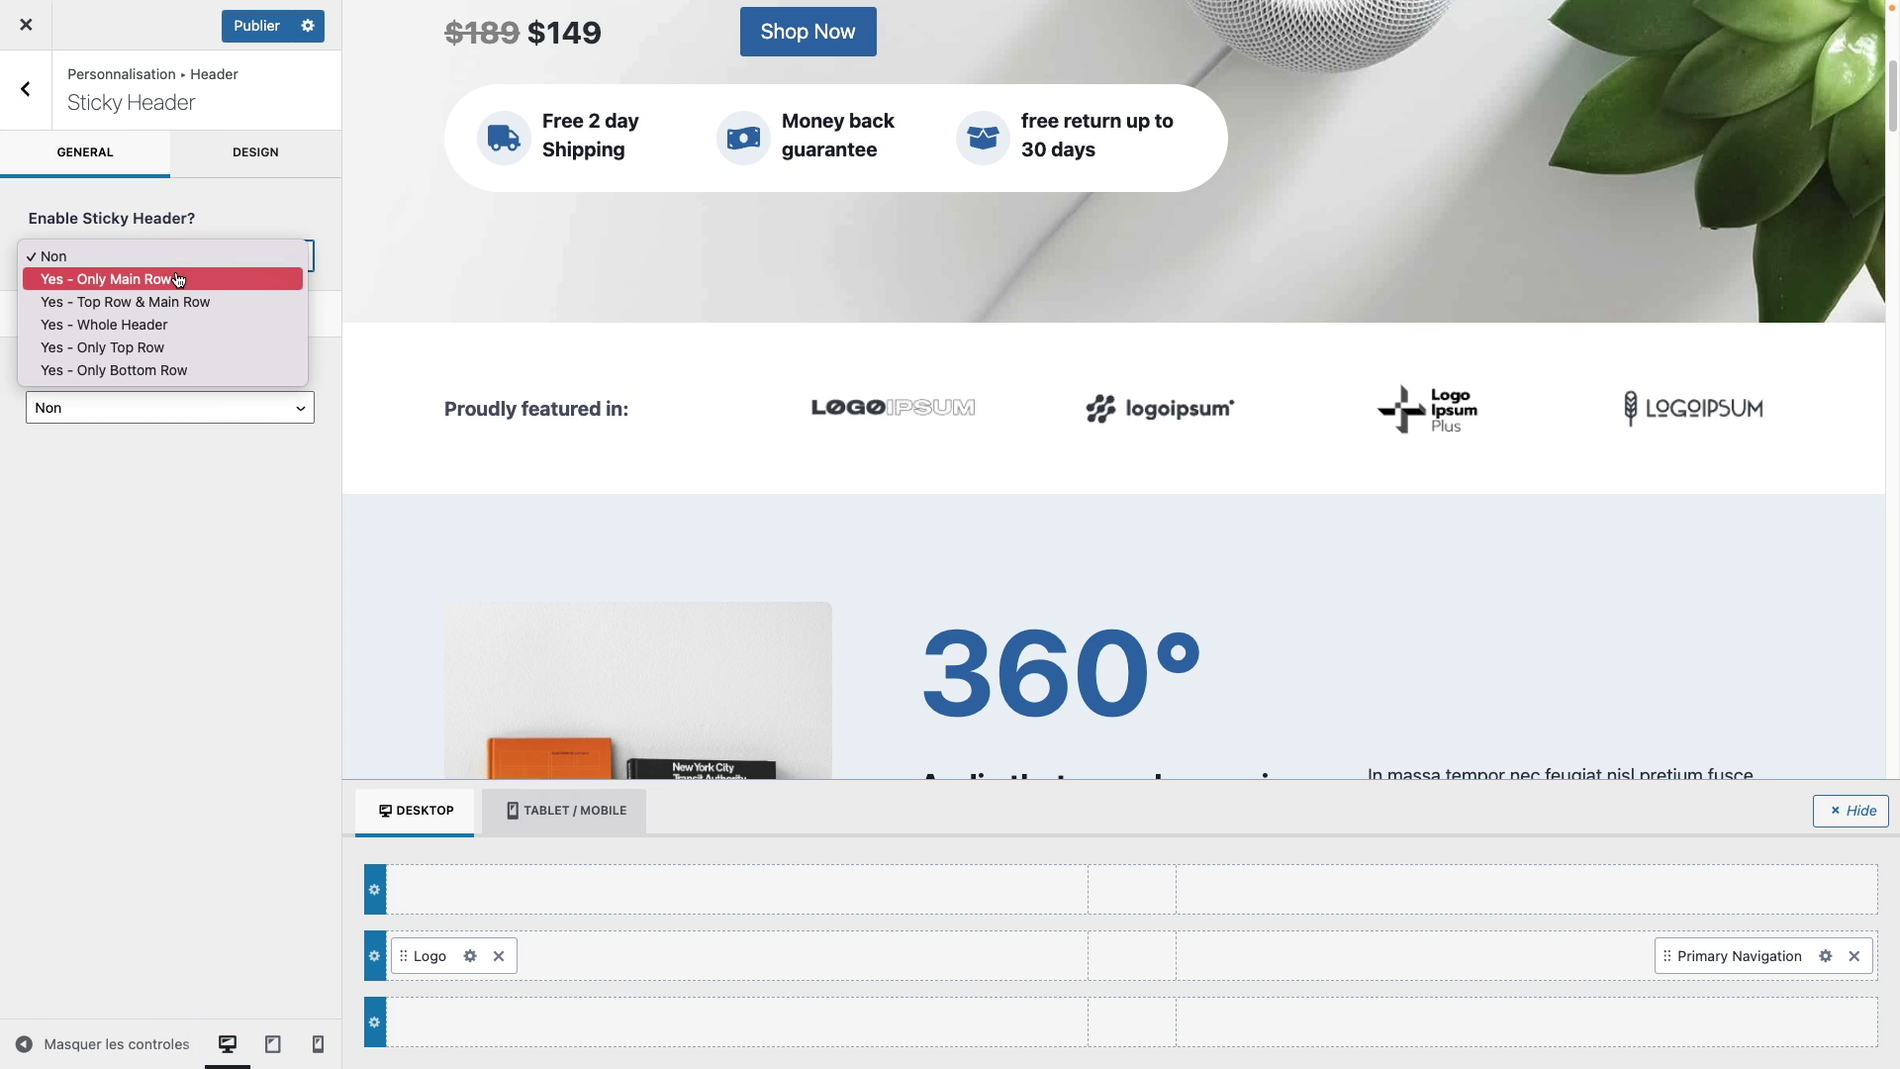
click(189, 280)
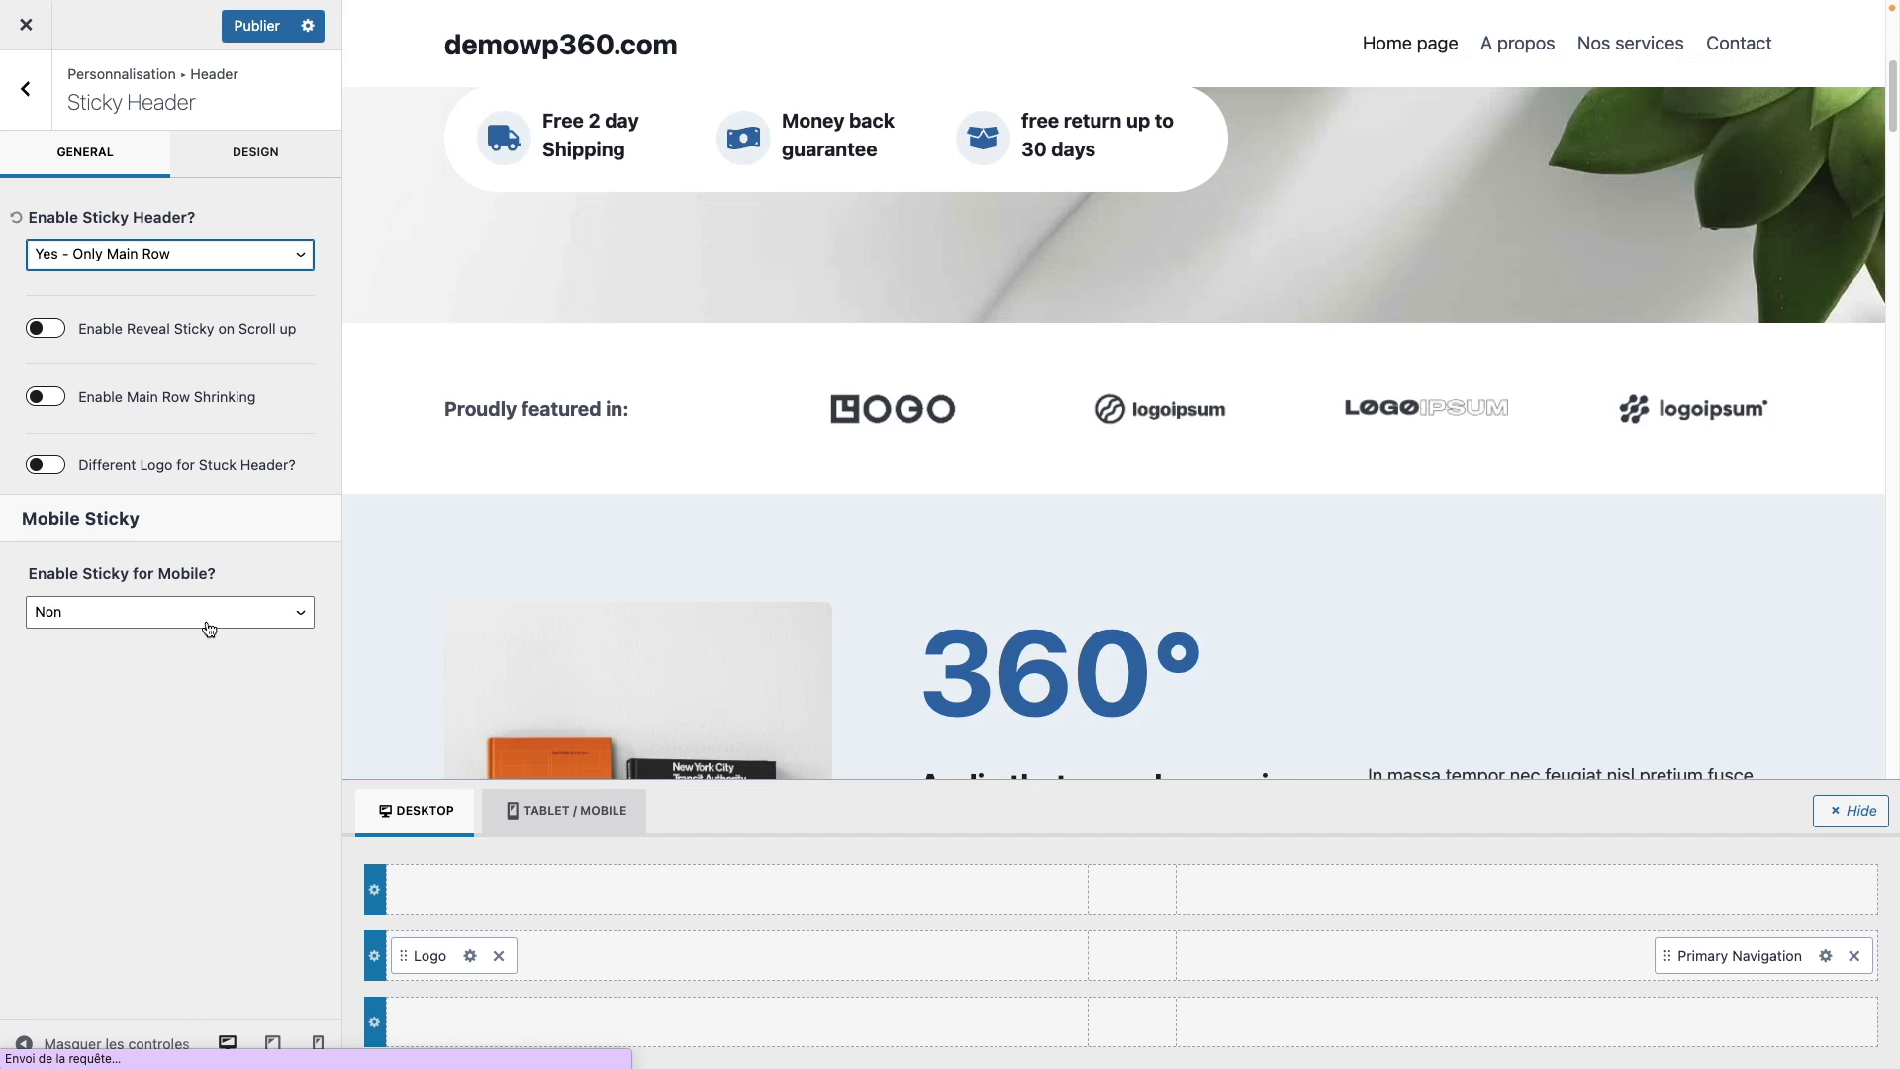
Step: Set Enable Sticky for Mobile to 'Yes - Only Main Row' too
click(191, 609)
click(211, 634)
scroll(1245, 442, down, 5)
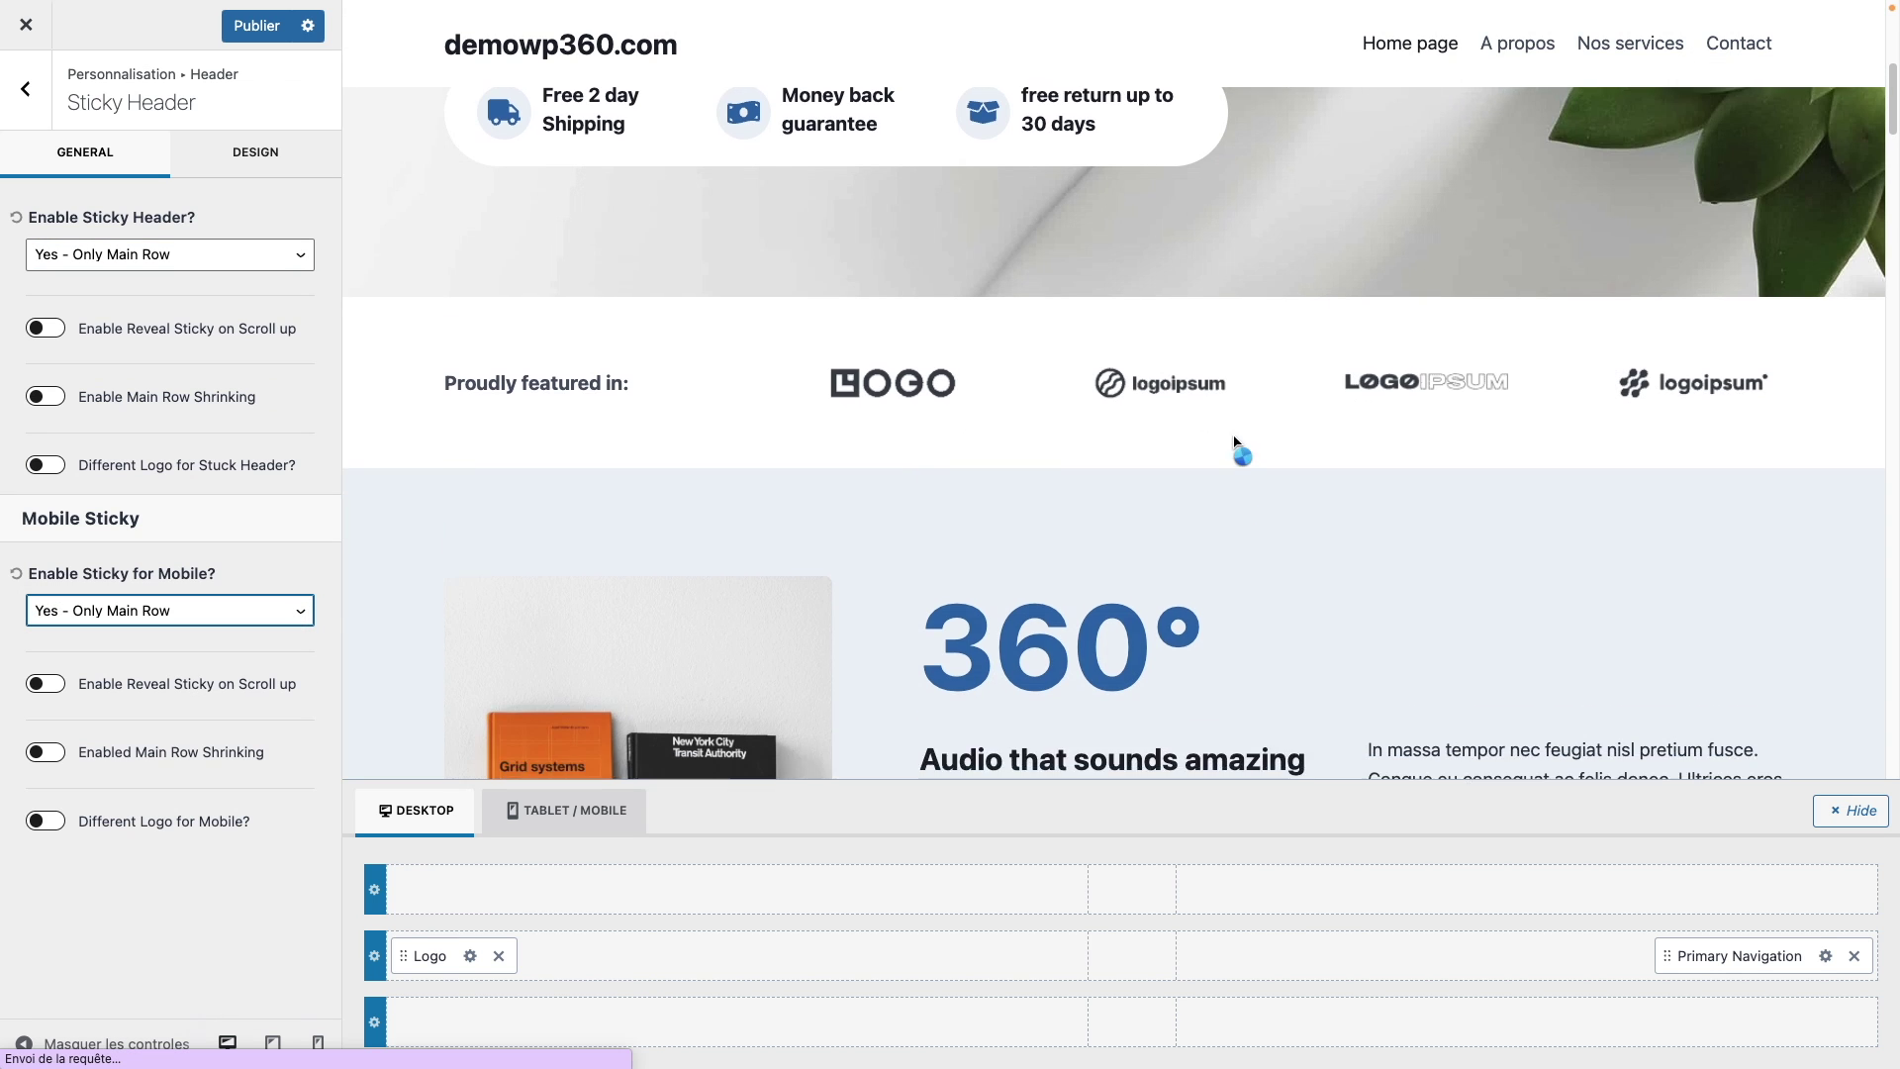
scroll(1247, 441, down, 10)
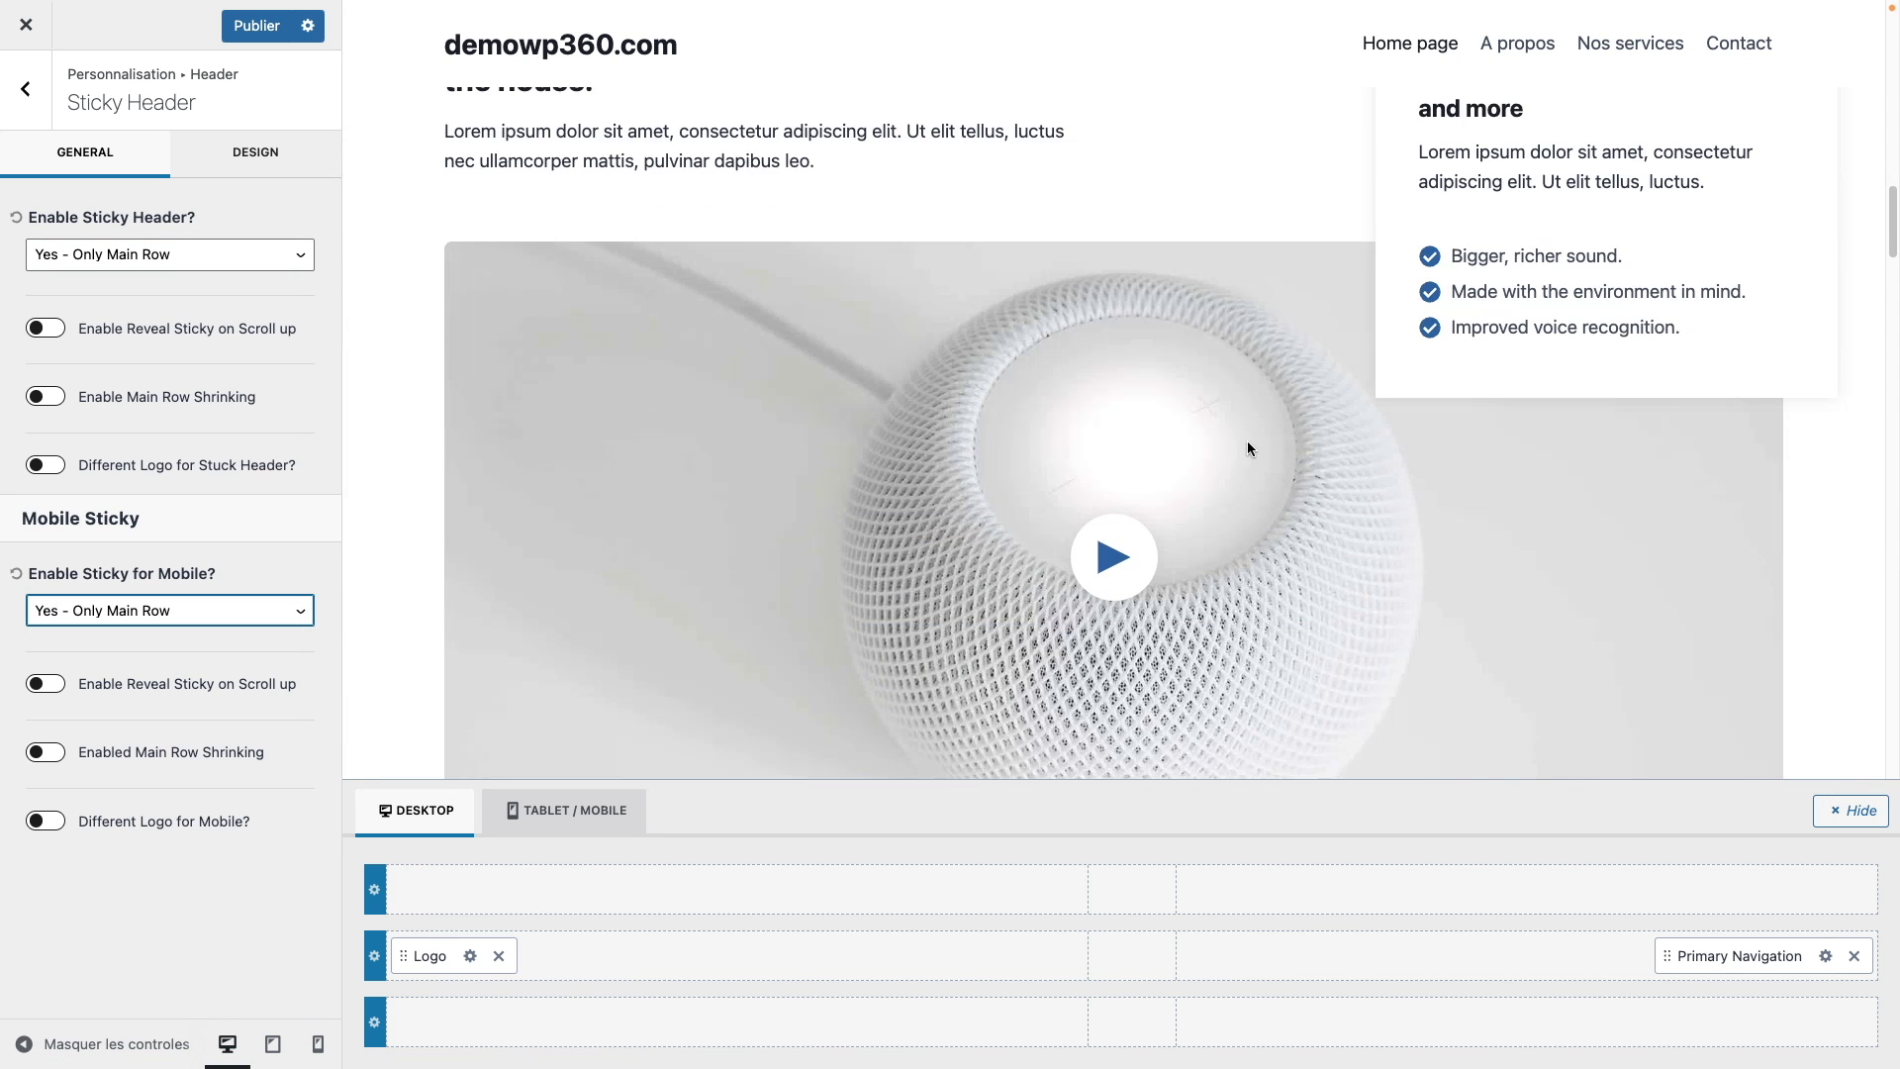
scroll(1249, 441, up, 15)
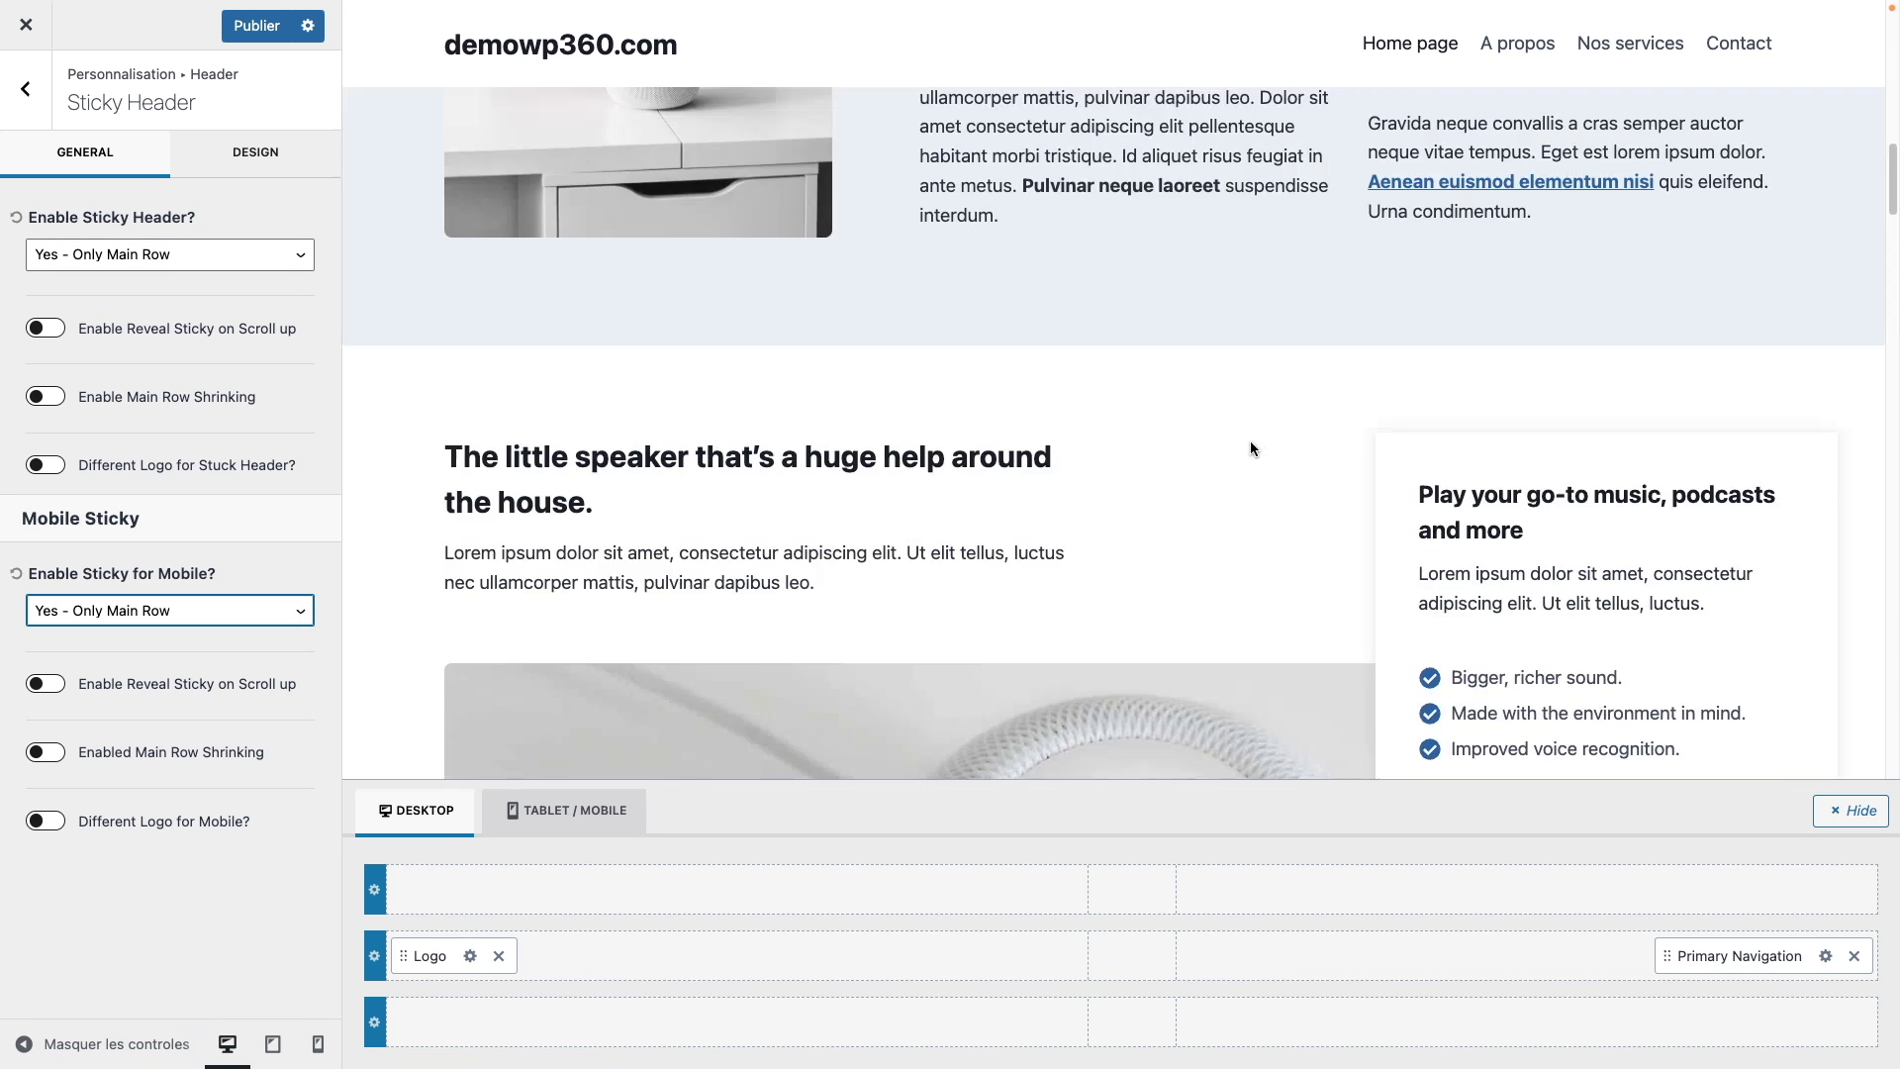
scroll(1250, 441, up, 2)
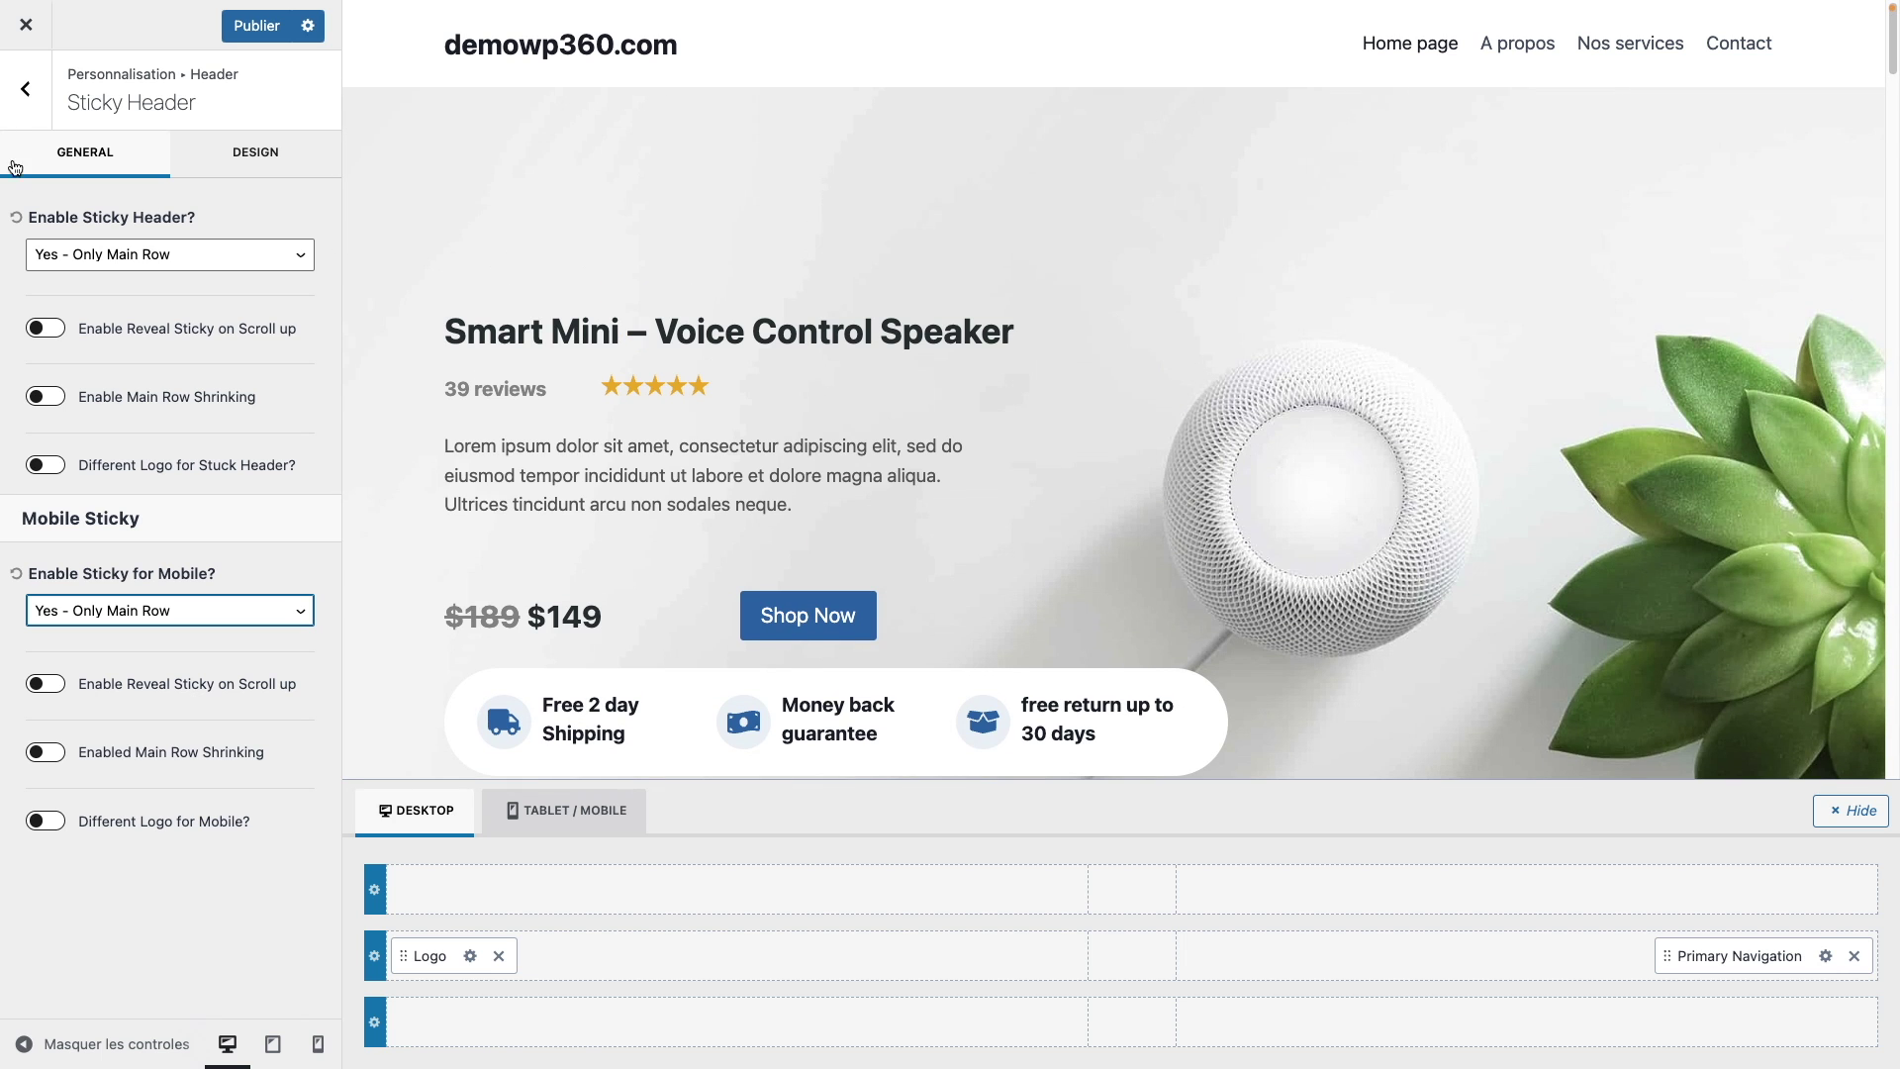
click(283, 151)
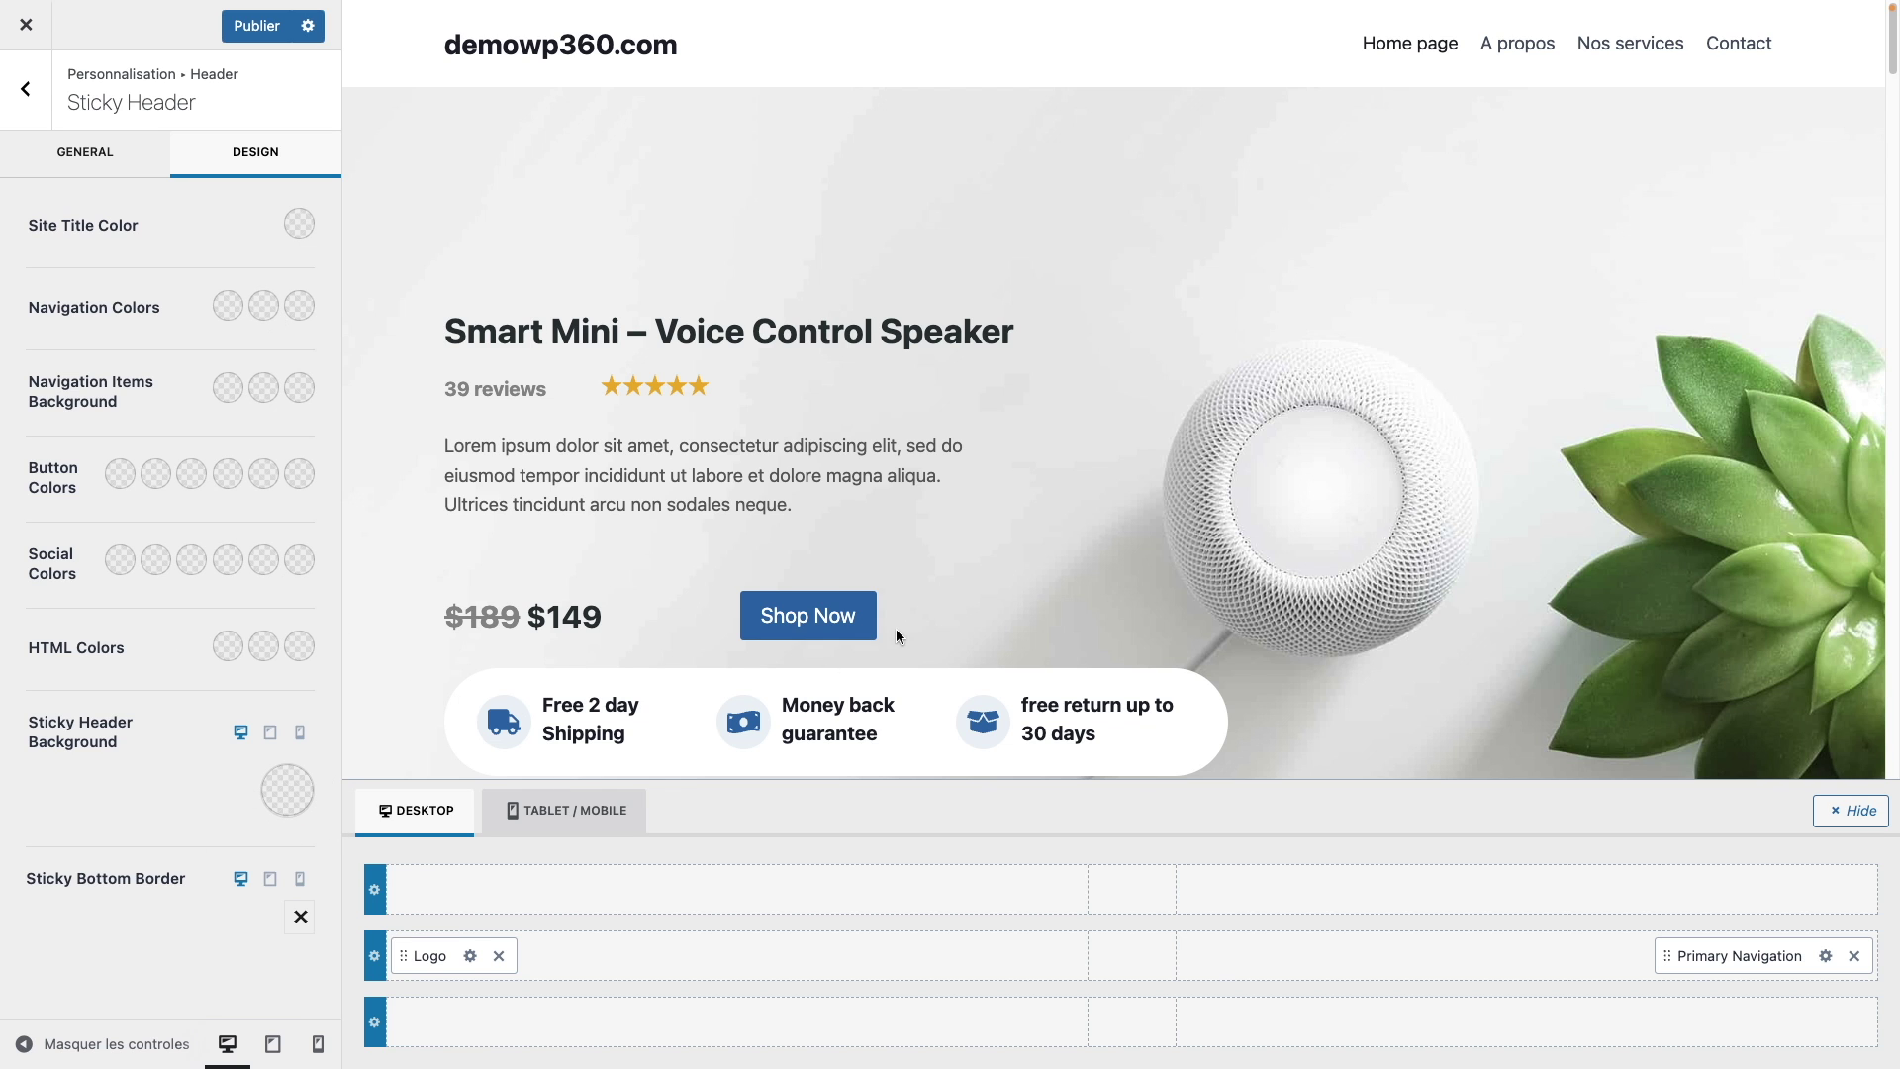
Step: Set the Sticky Header Background to white (FFFFFF) and return to the Header settings
scroll(894, 627, down, 10)
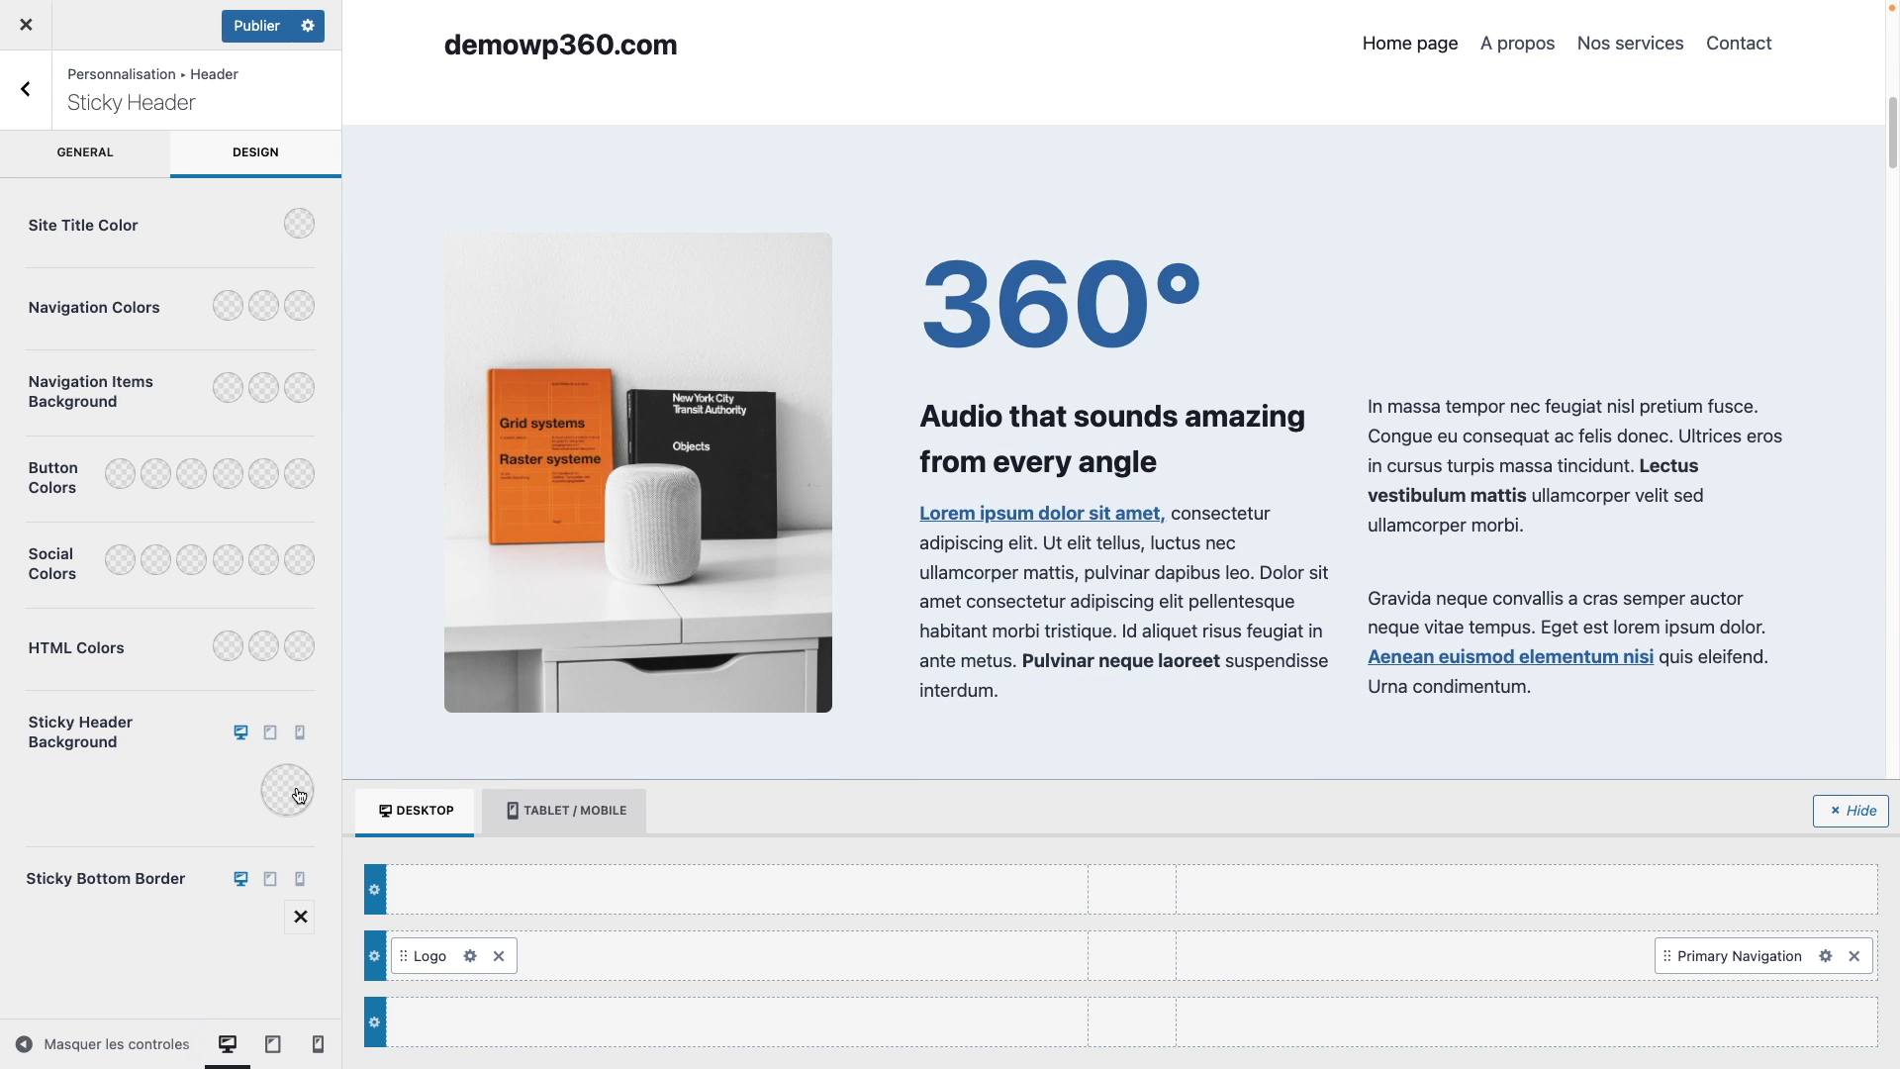
click(299, 794)
click(344, 716)
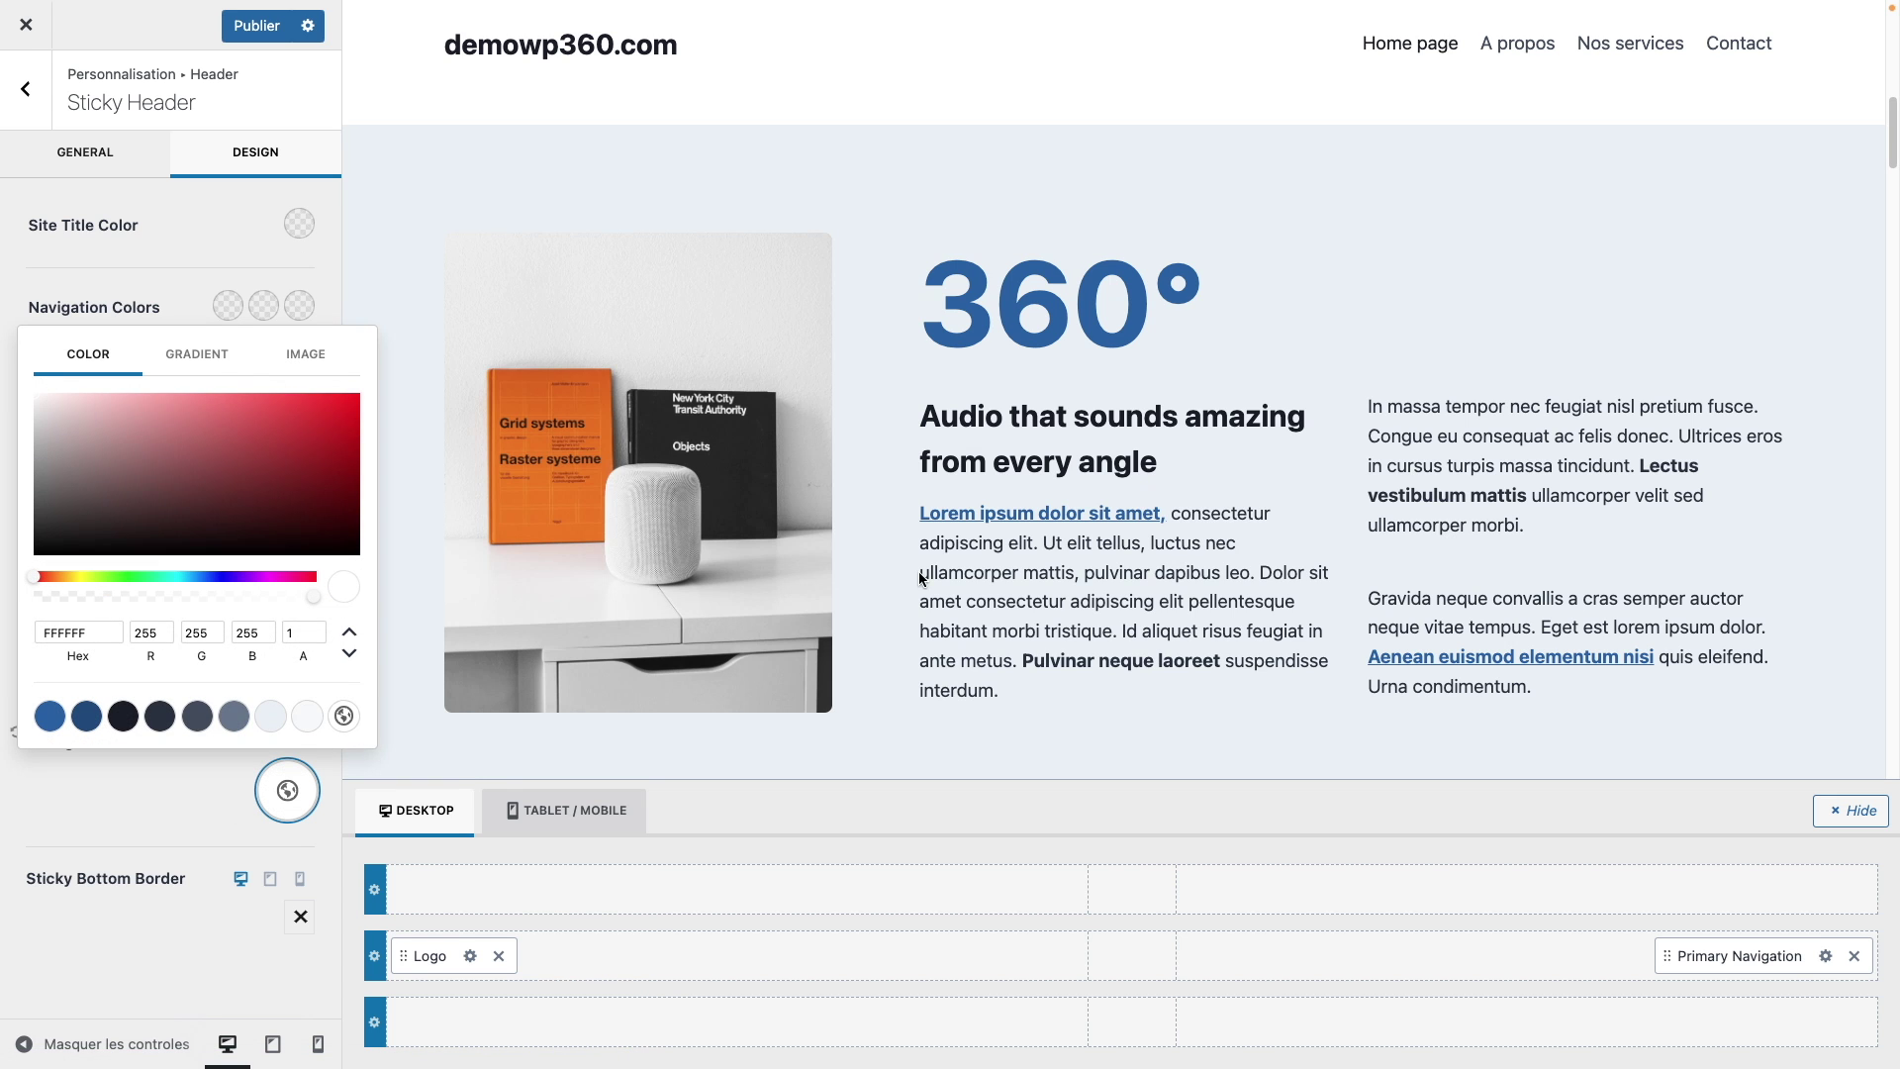
scroll(1001, 463, down, 15)
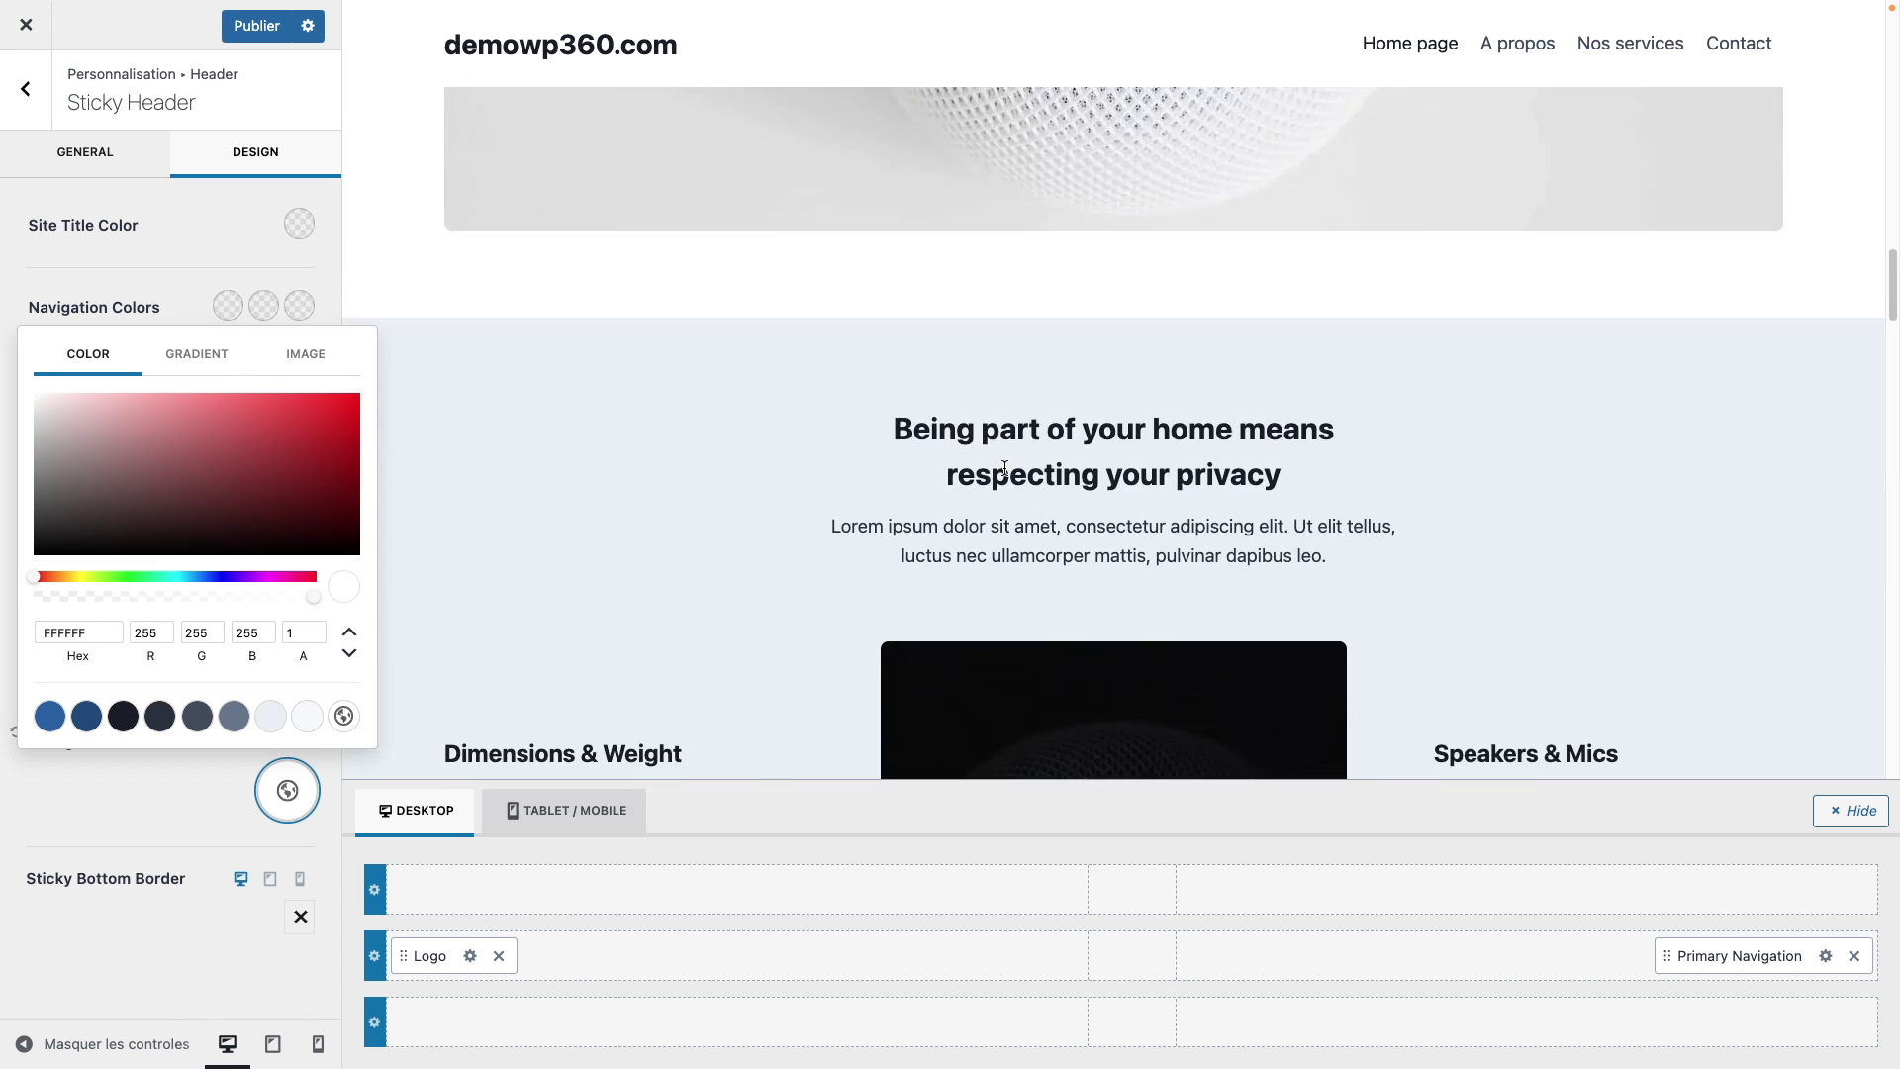
scroll(1007, 474, down, 12)
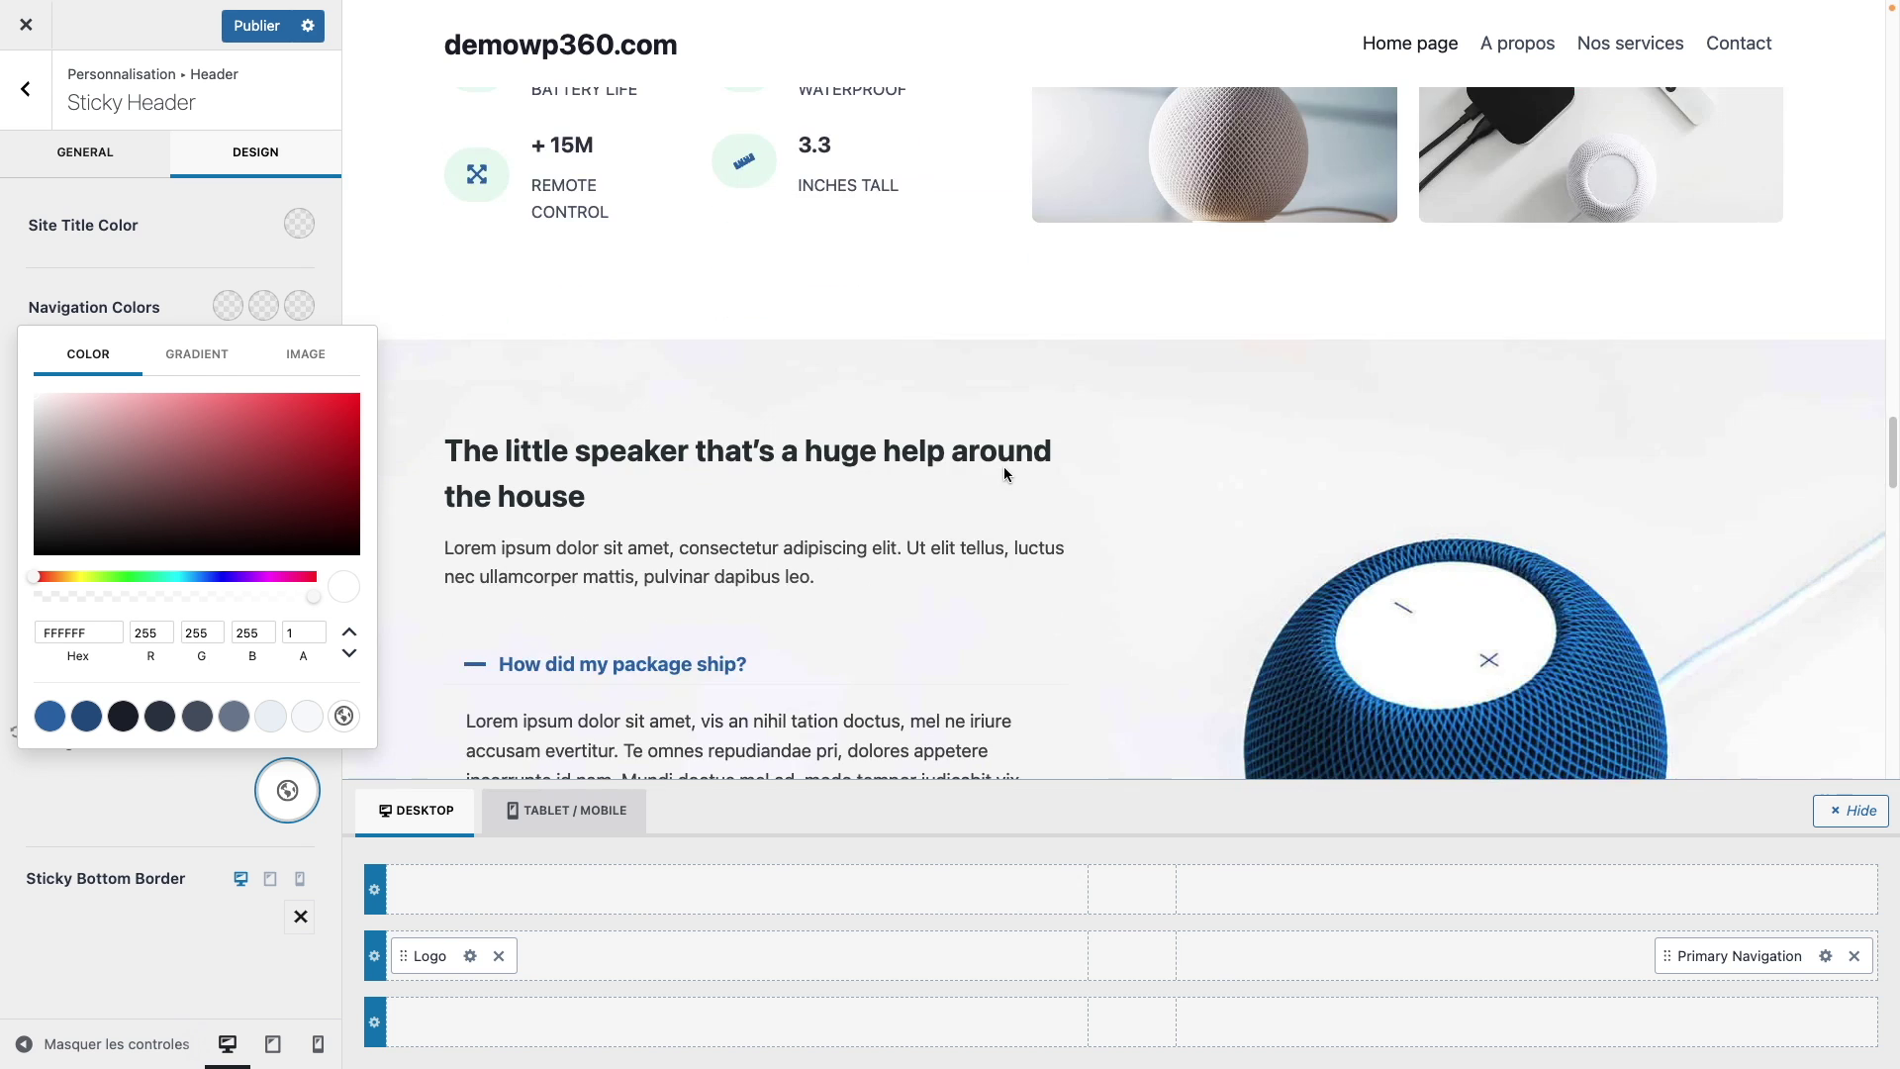
scroll(1004, 466, down, 2)
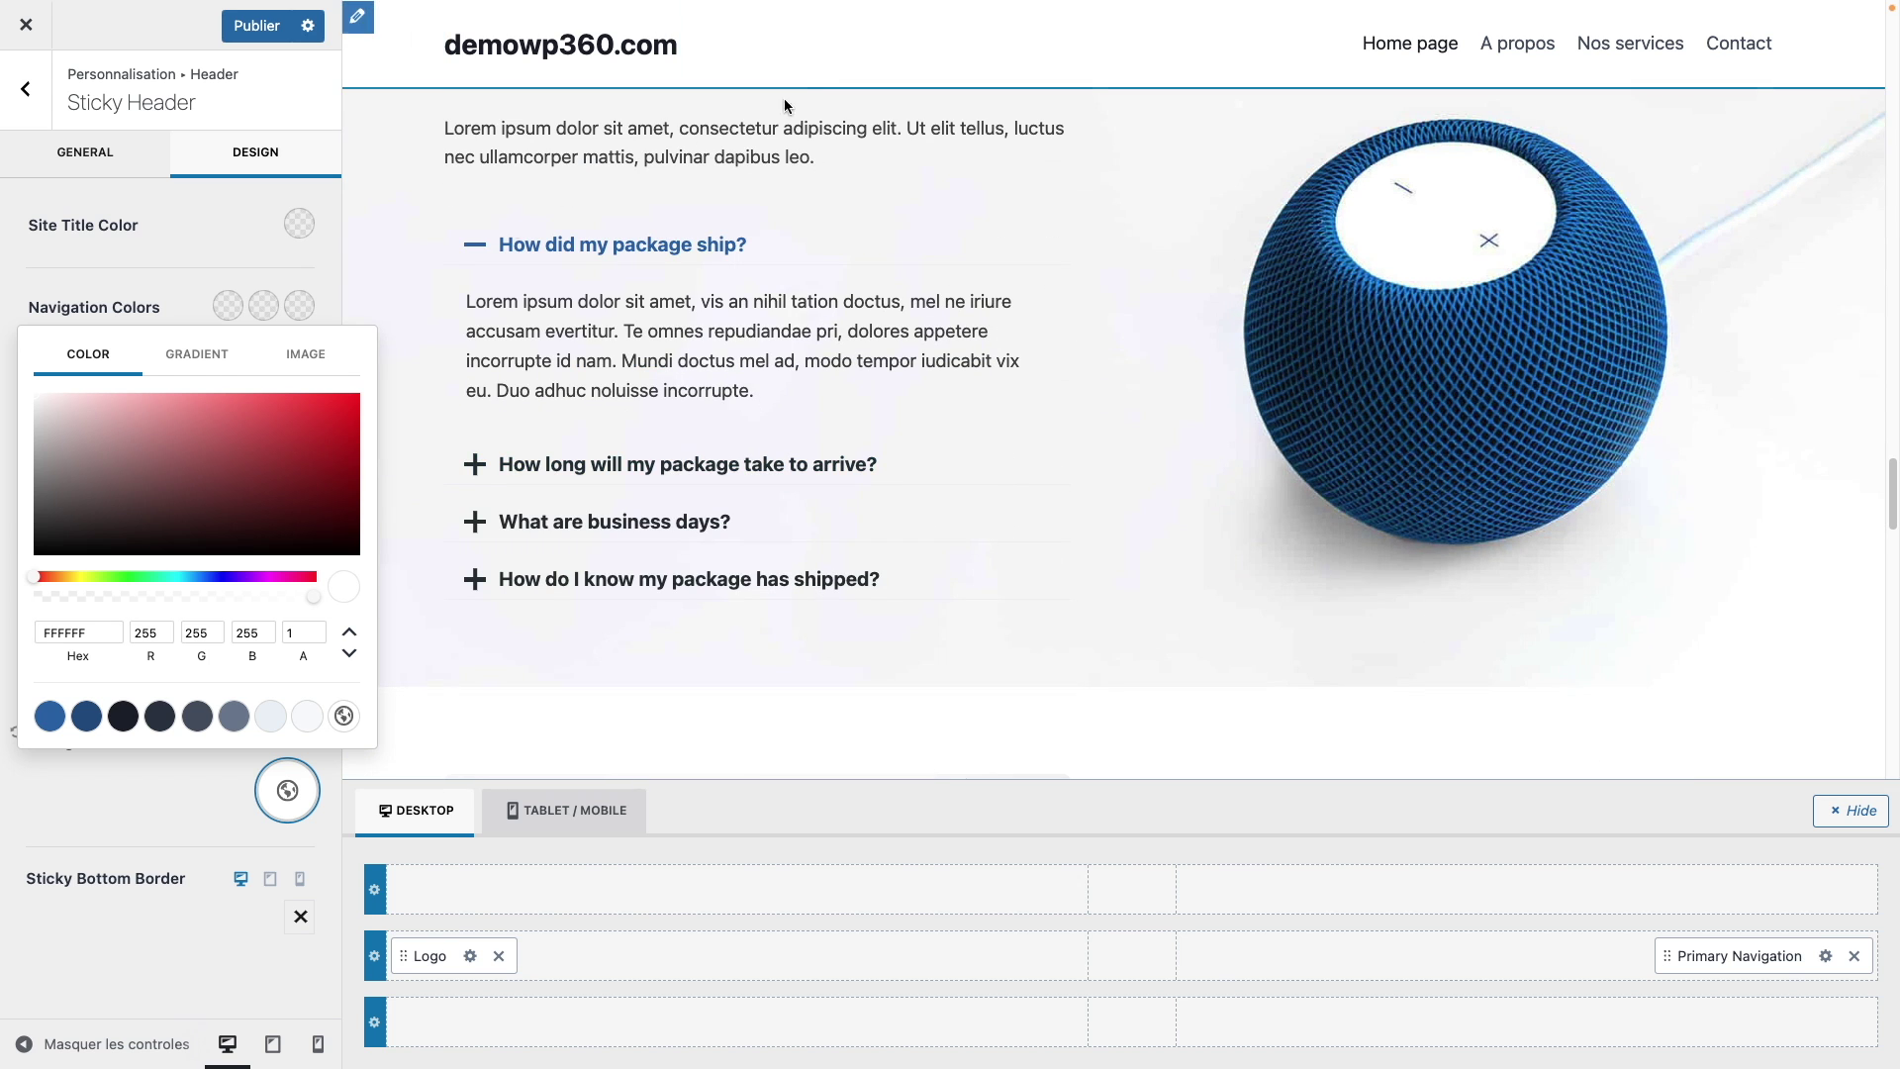
click(26, 88)
scroll(982, 366, up, 10)
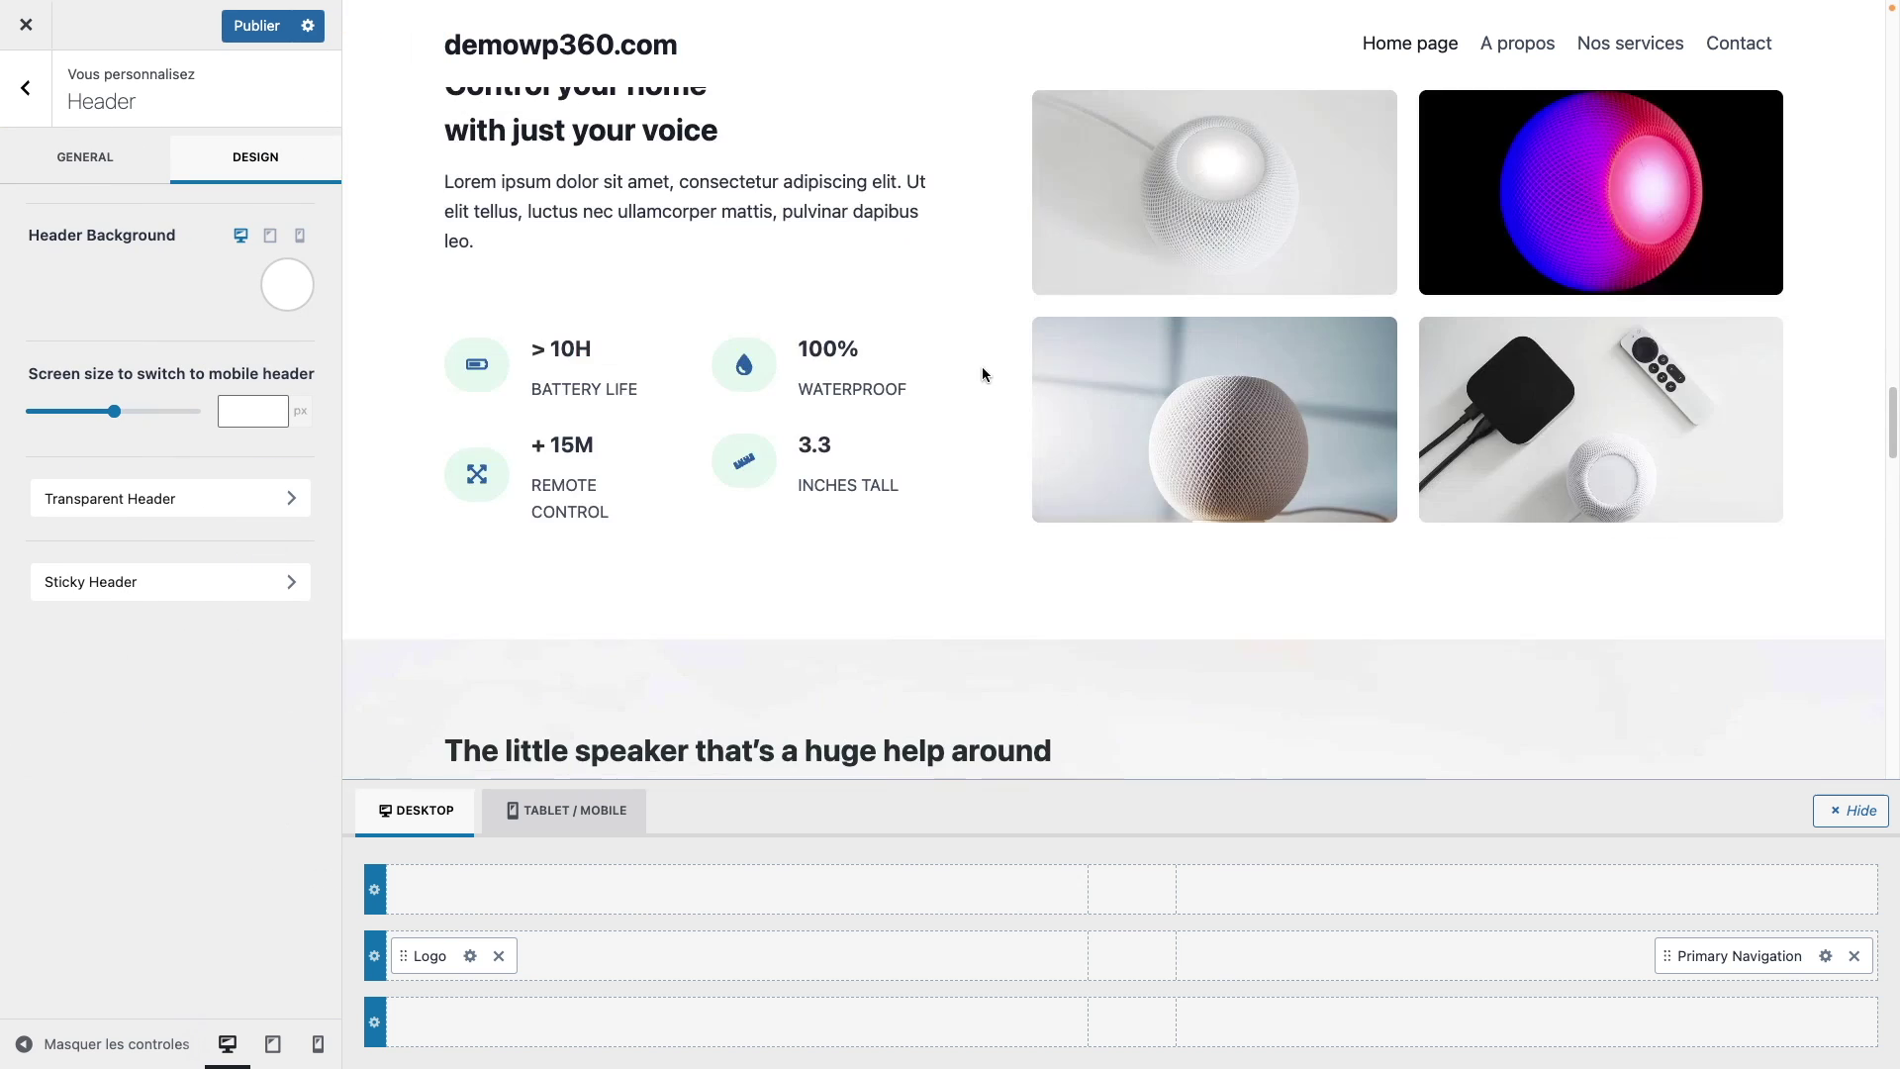
scroll(981, 374, up, 15)
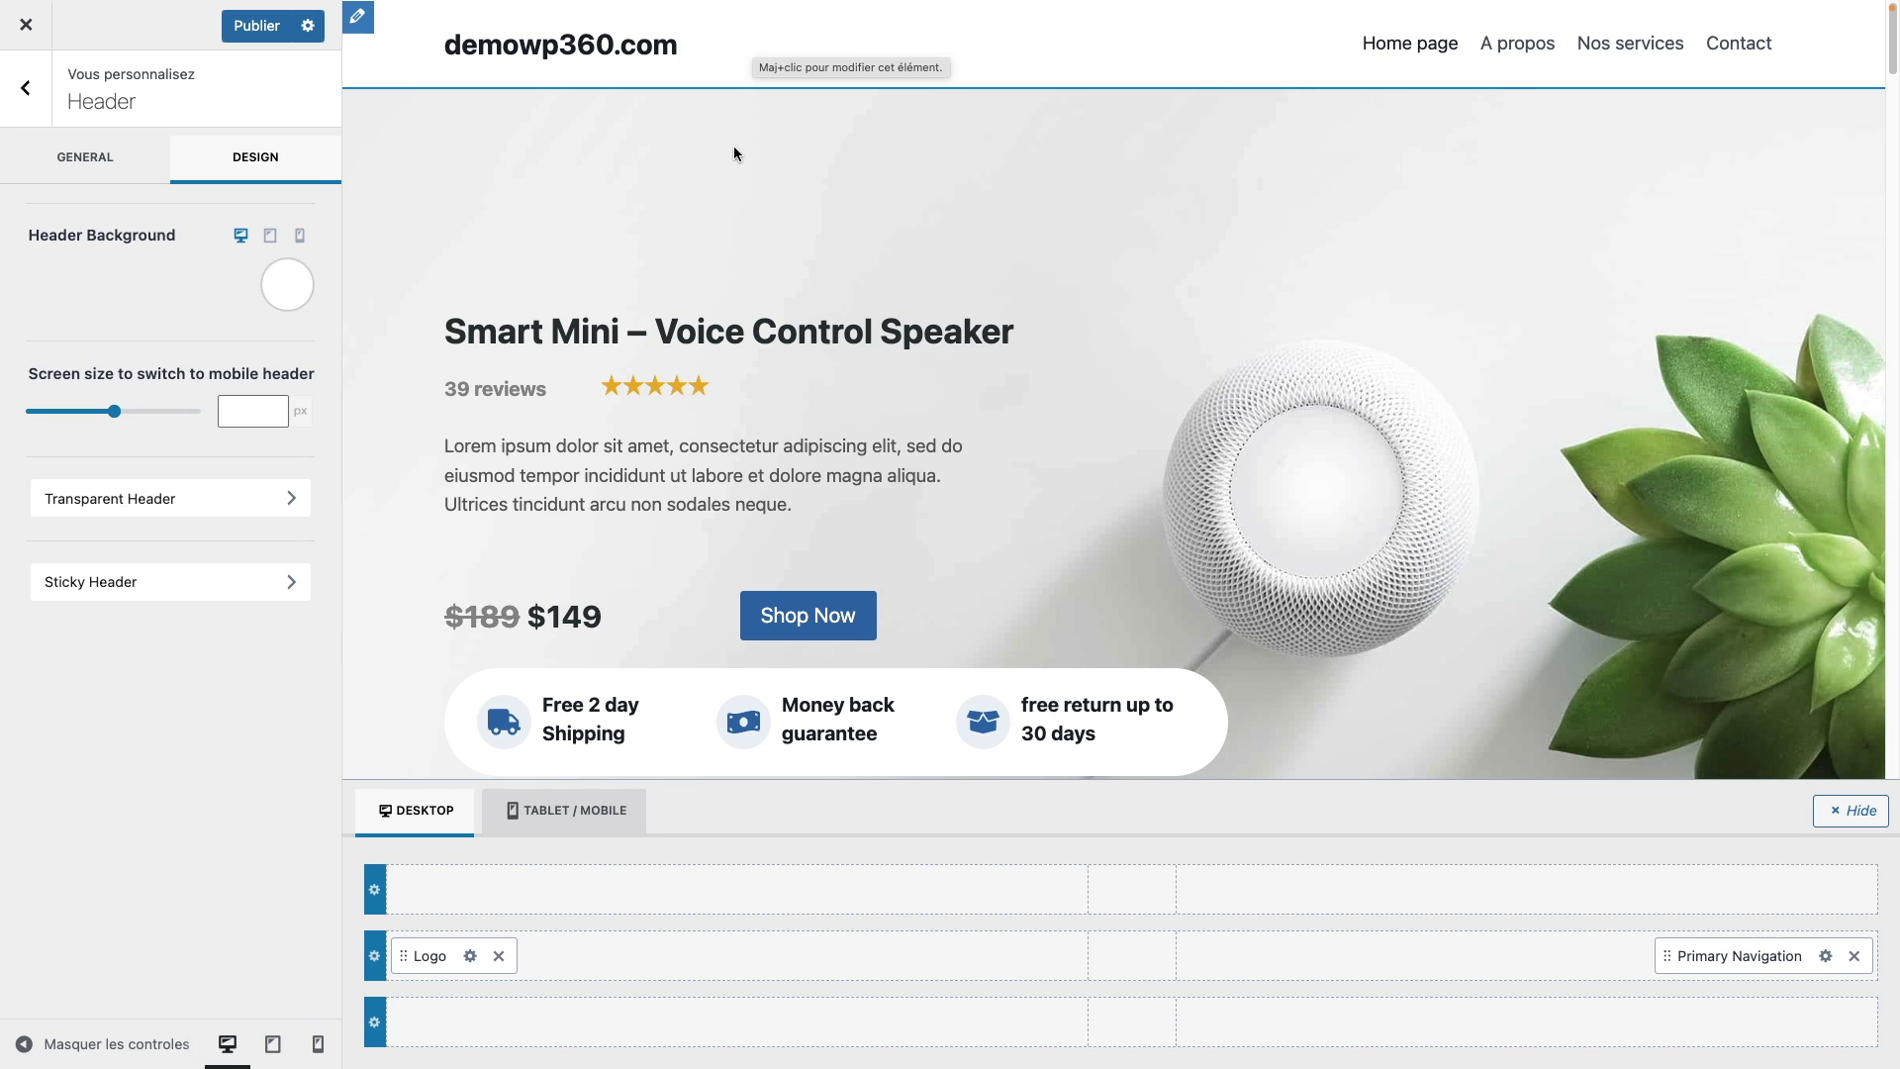
Step: Enable the transparent header, preview it on A propos, Nos services and Contact, then open the site title design
click(208, 506)
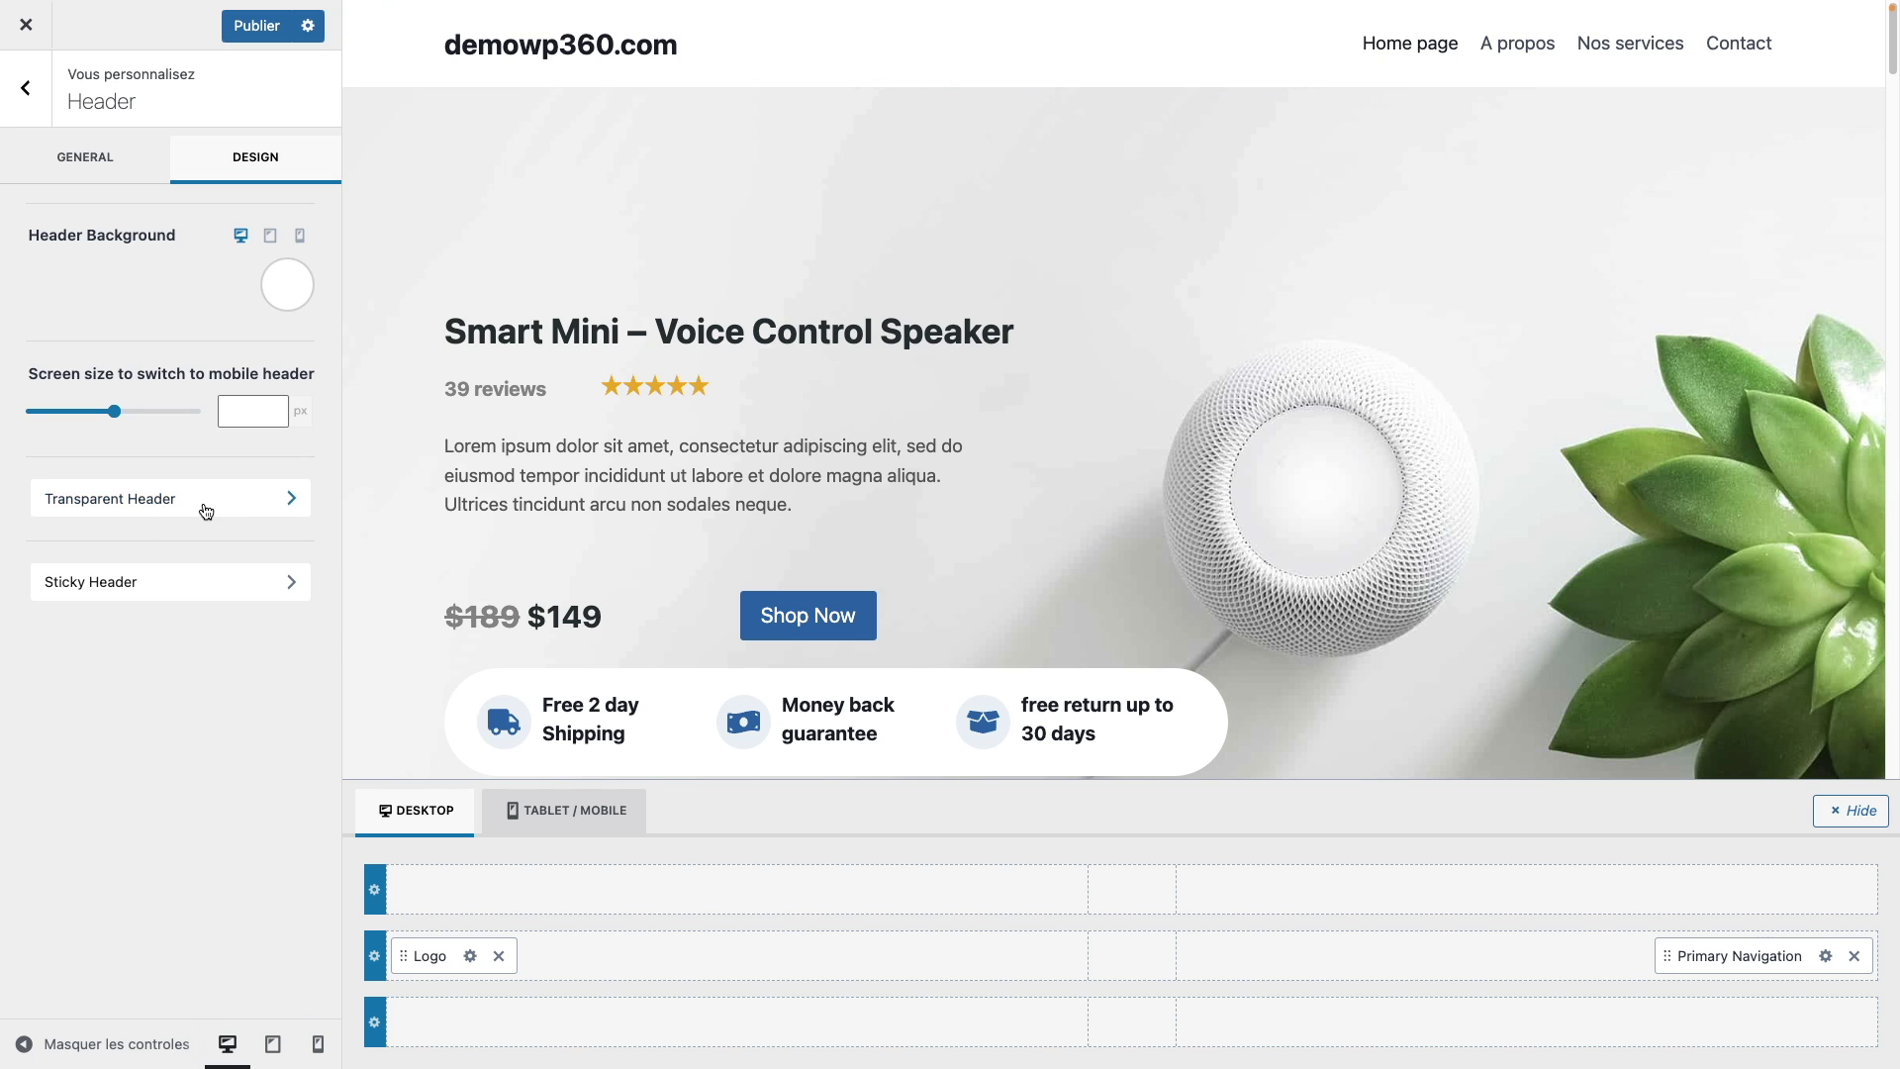
click(52, 226)
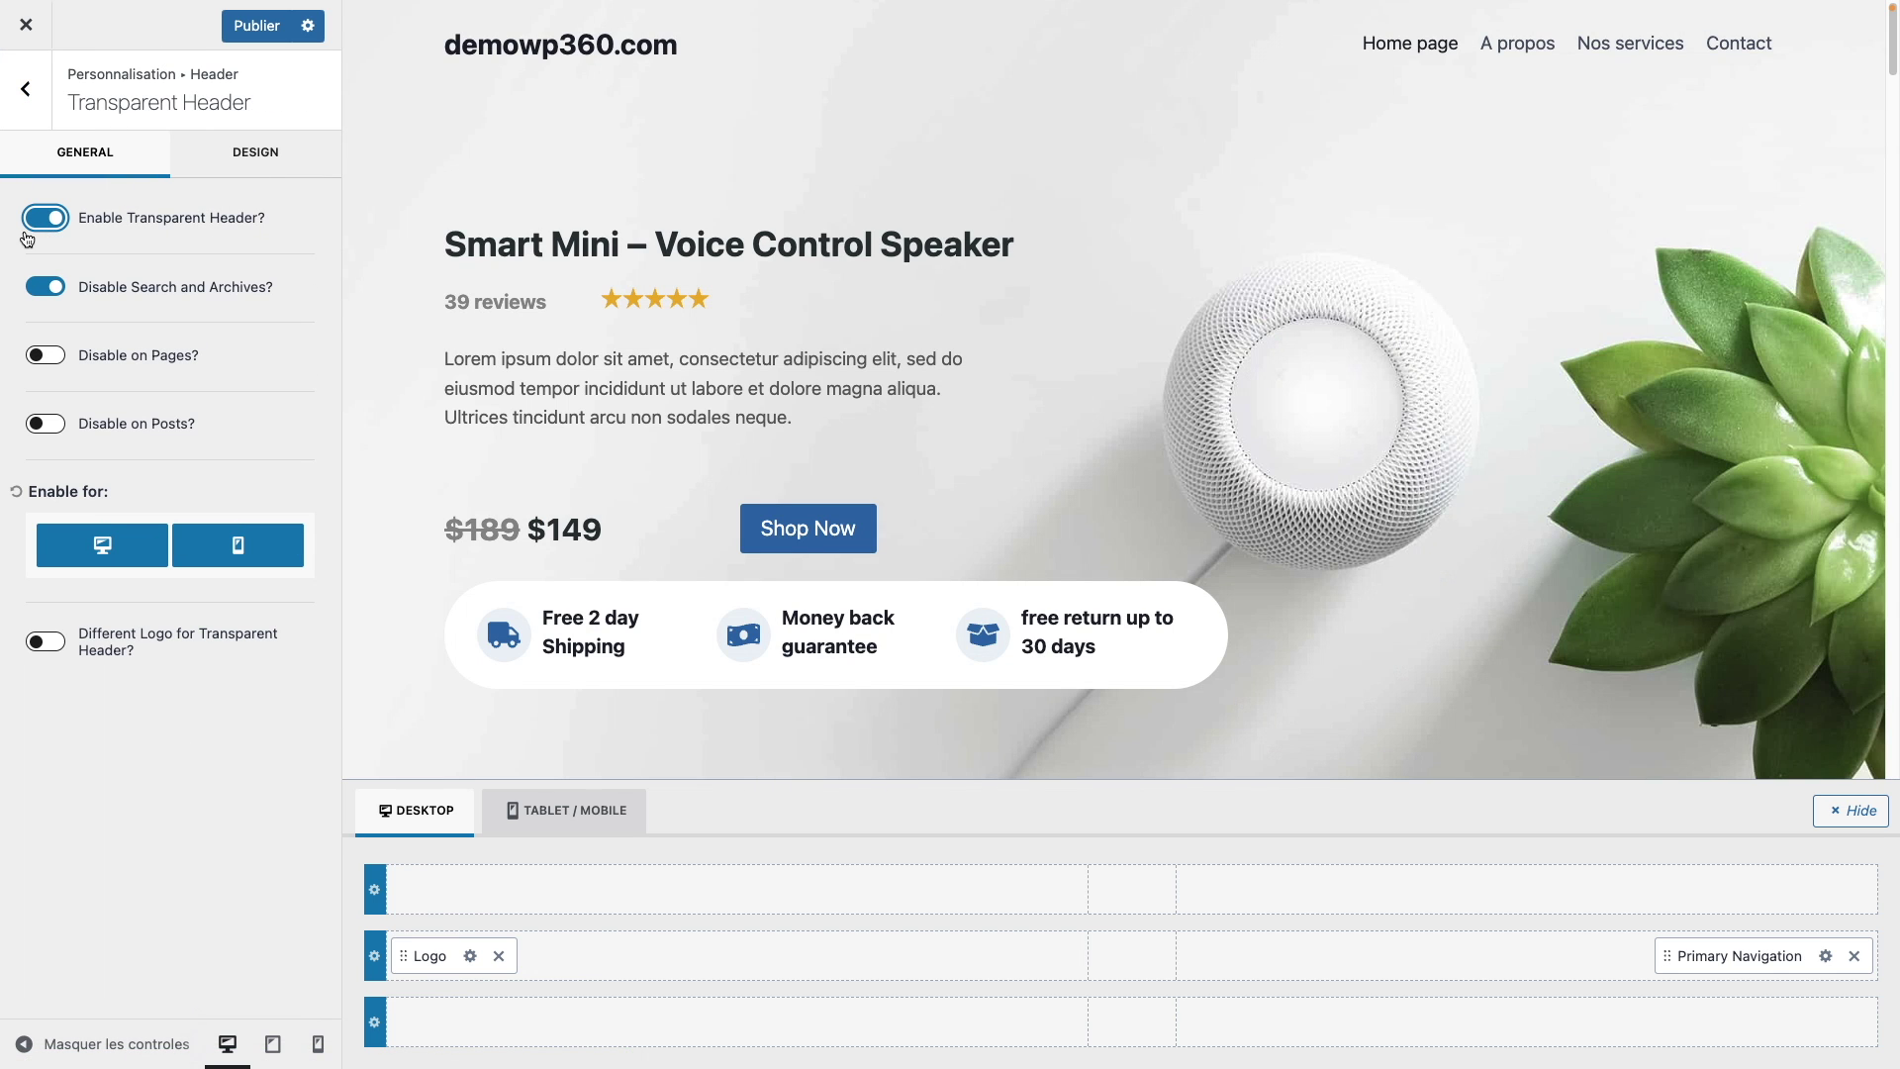
mouse_move(589, 69)
click(1522, 51)
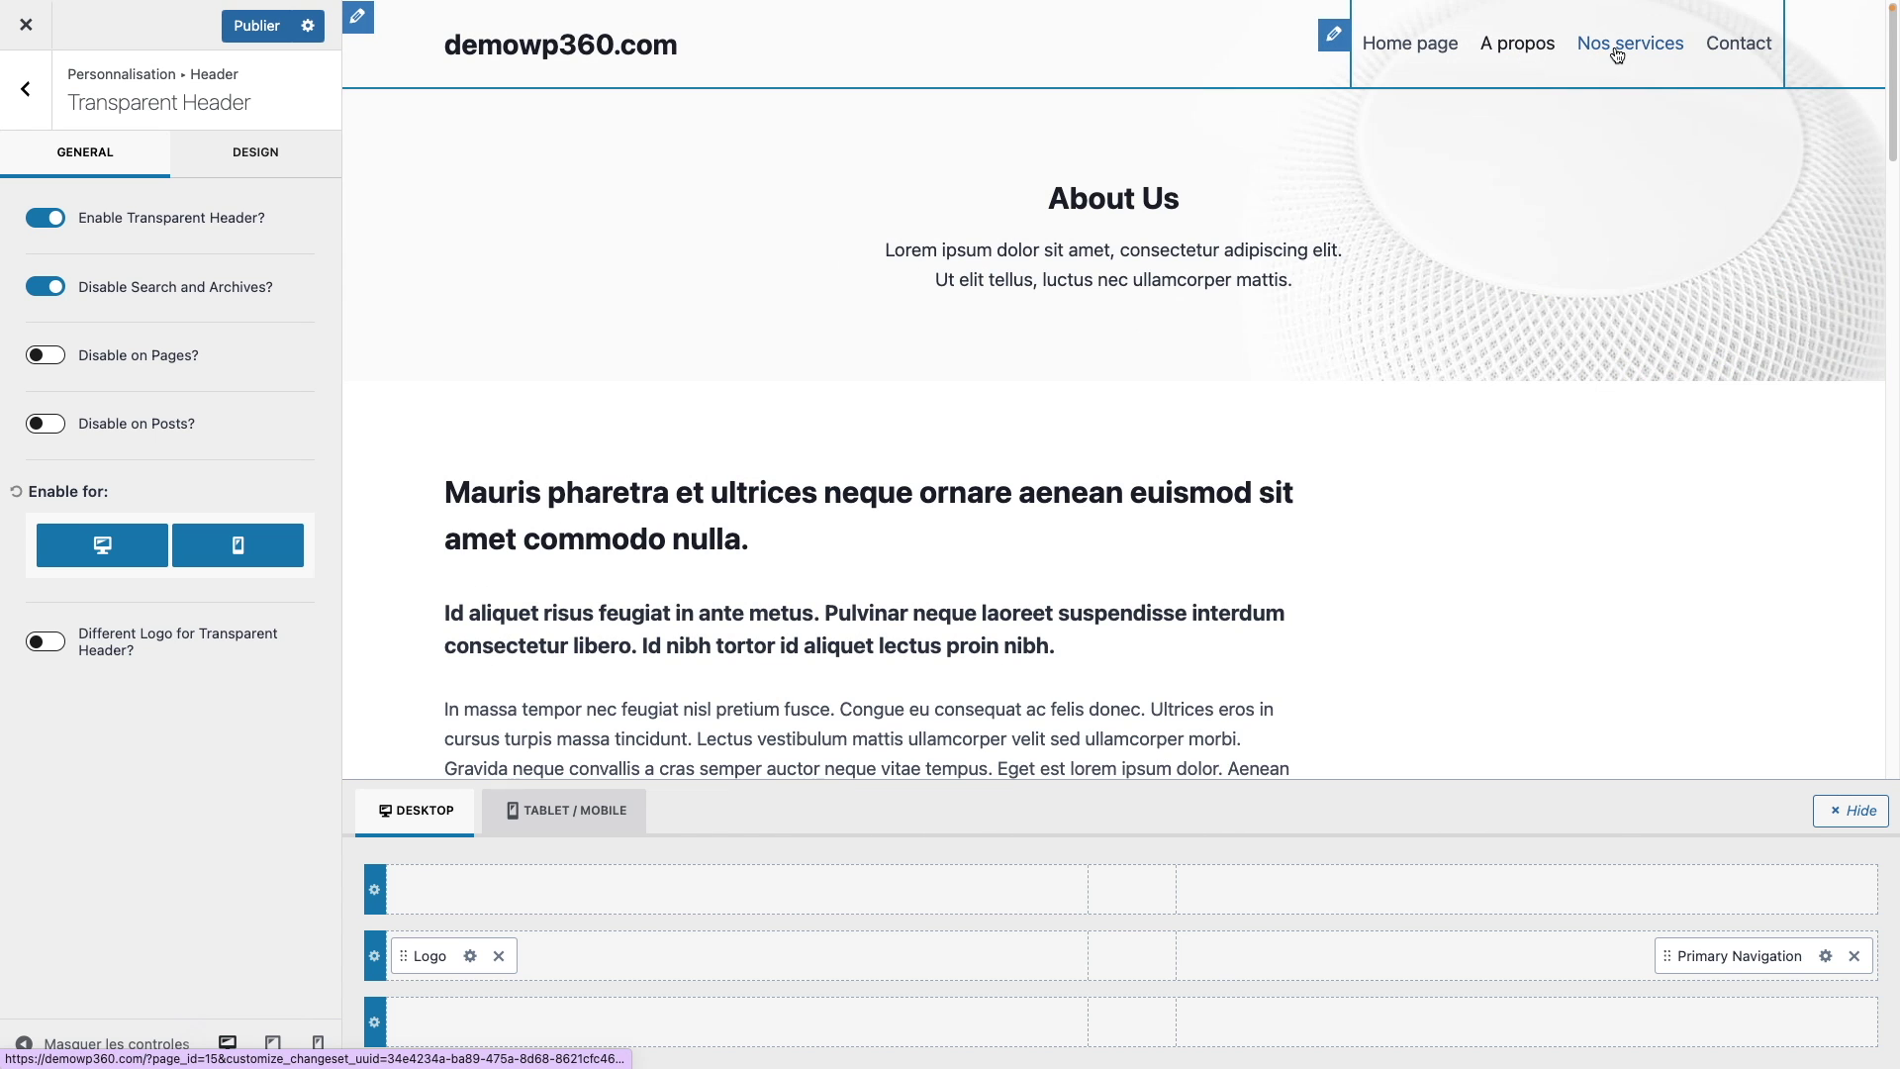
click(1608, 50)
click(1727, 44)
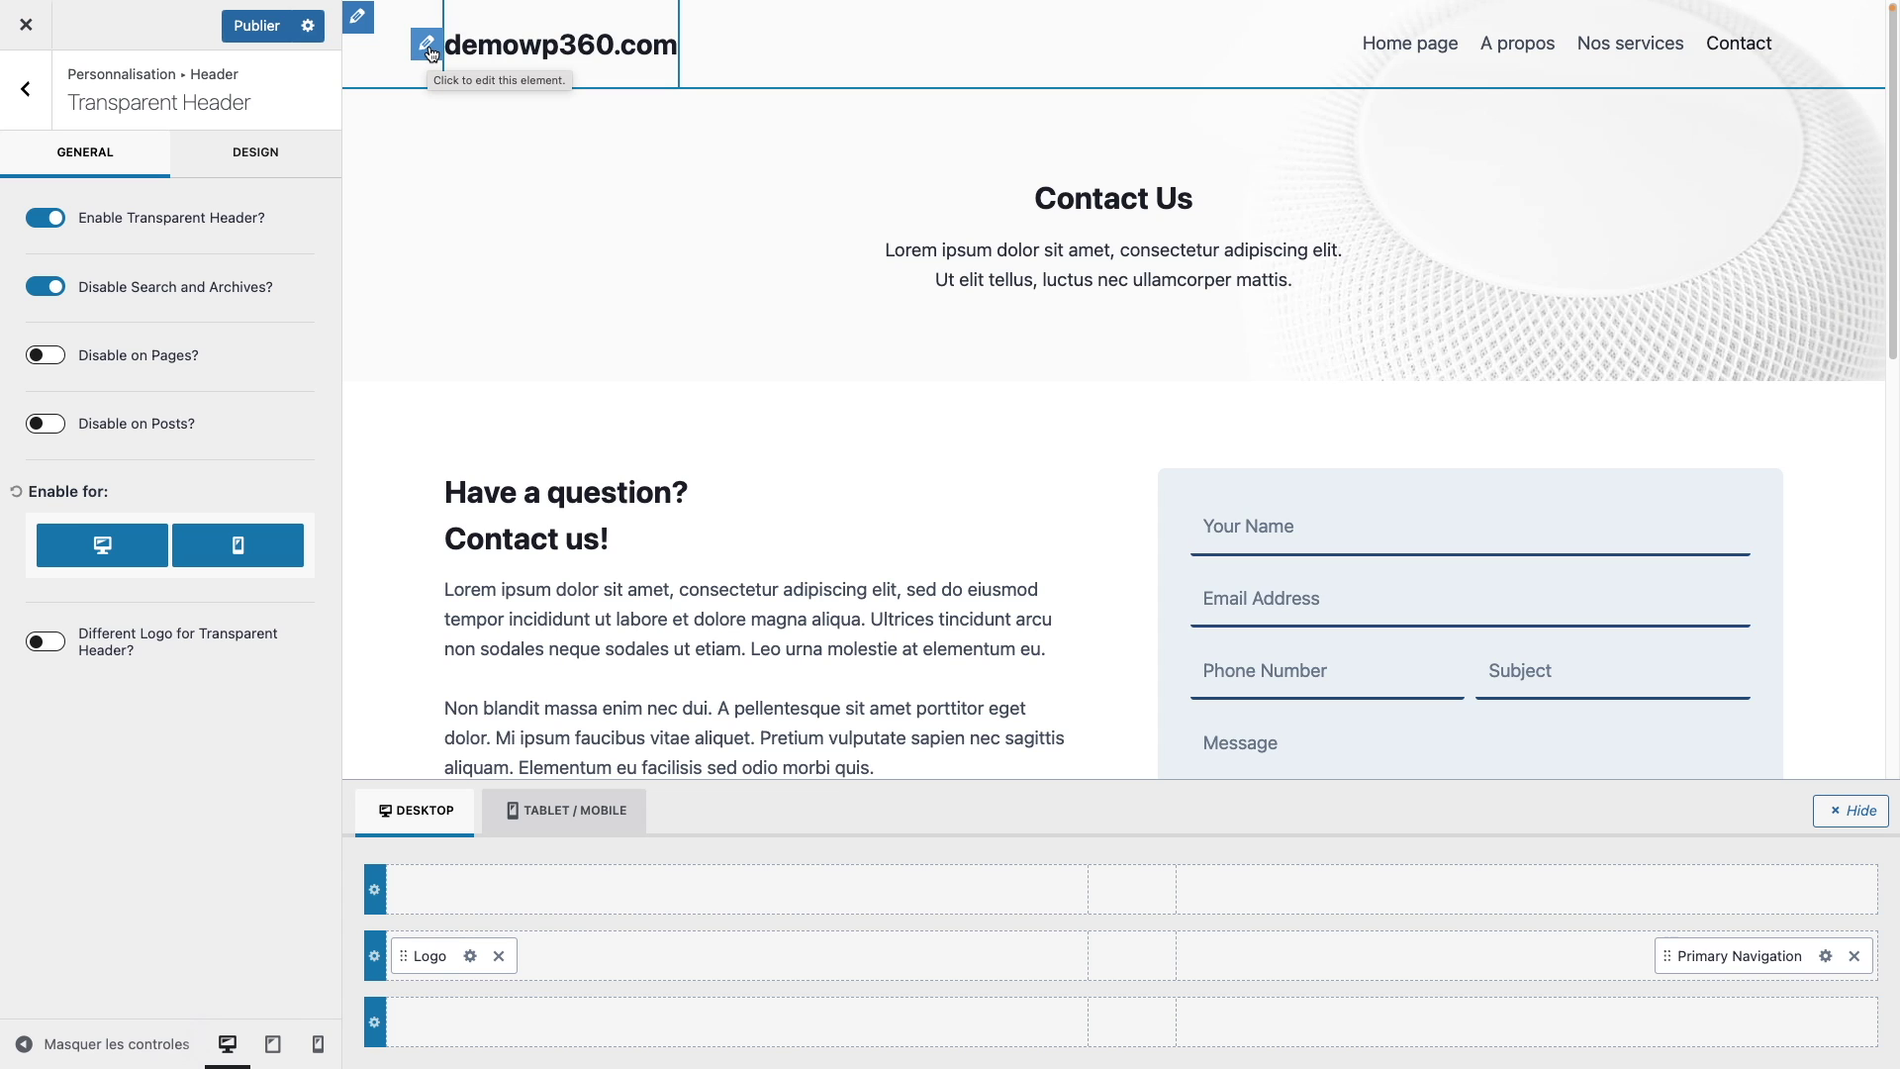
click(428, 47)
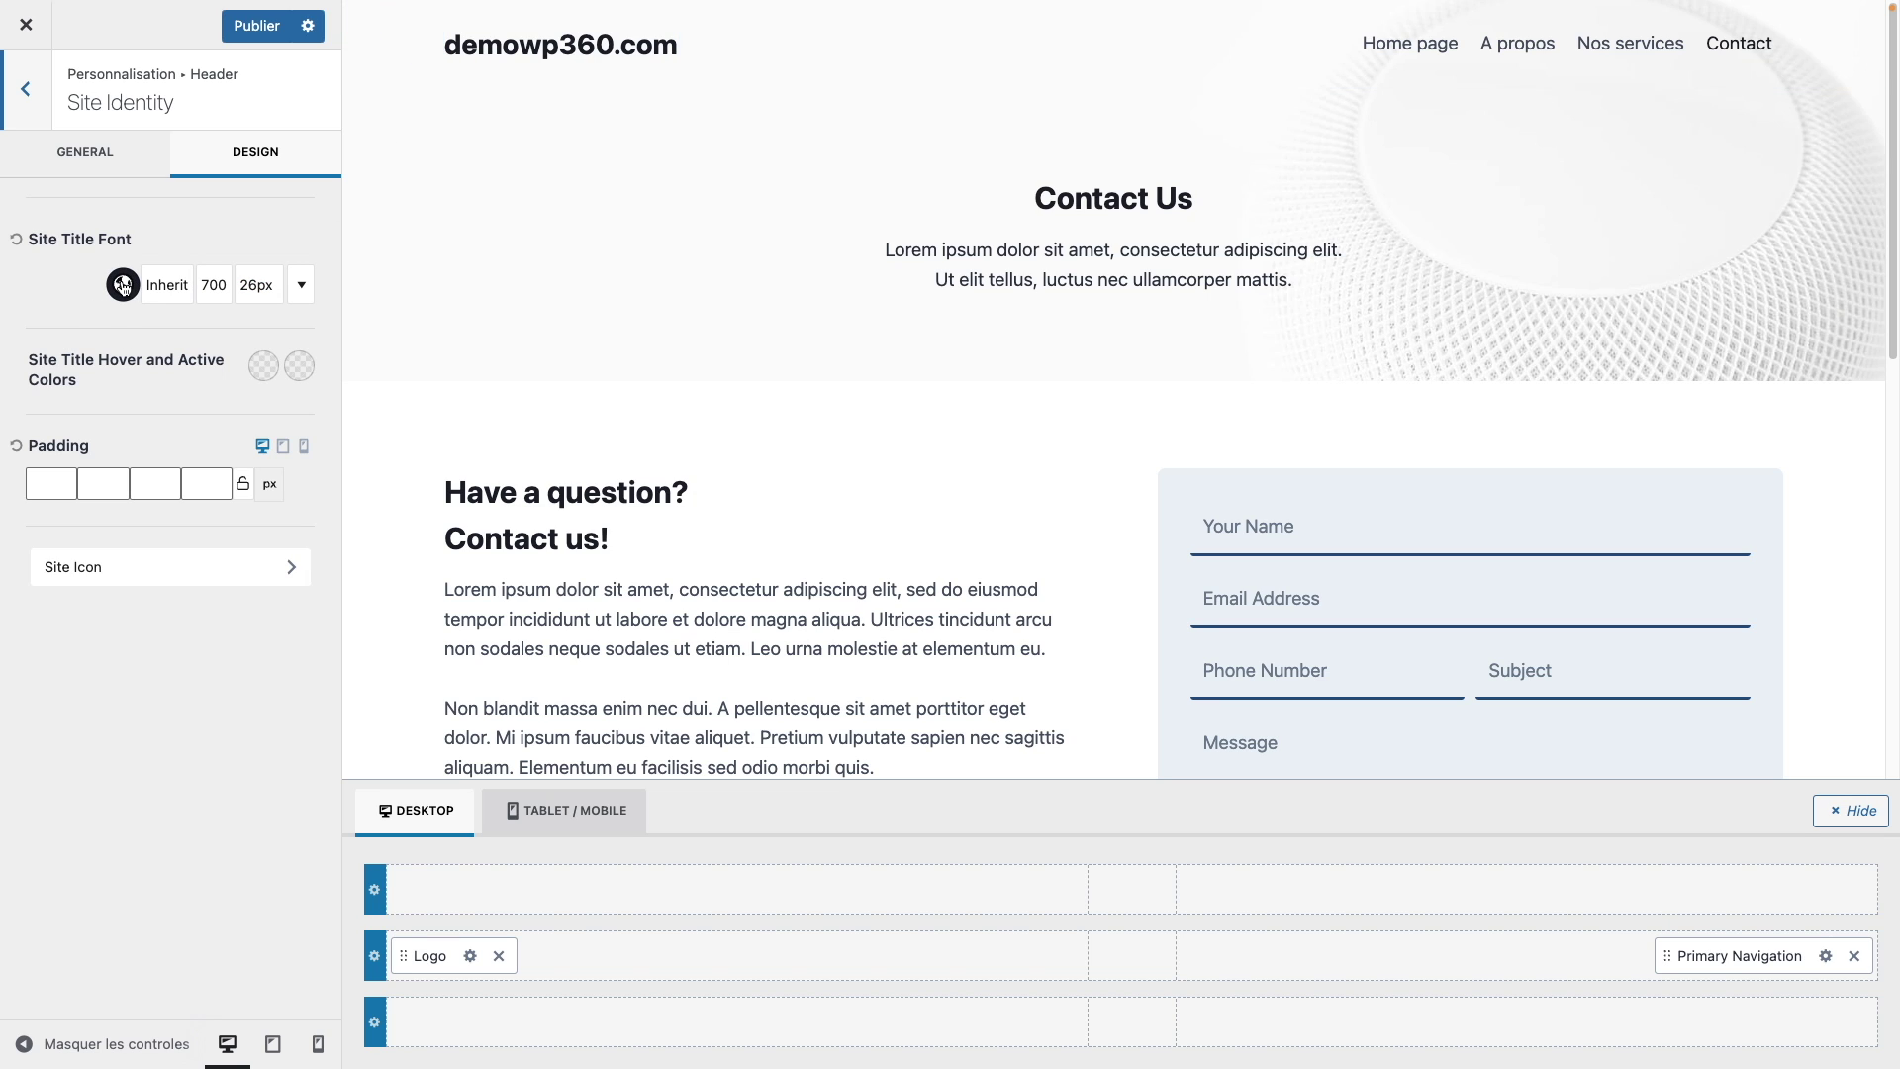
Step: Change the site title font colour to the blue swatch 2B6CB0
click(123, 286)
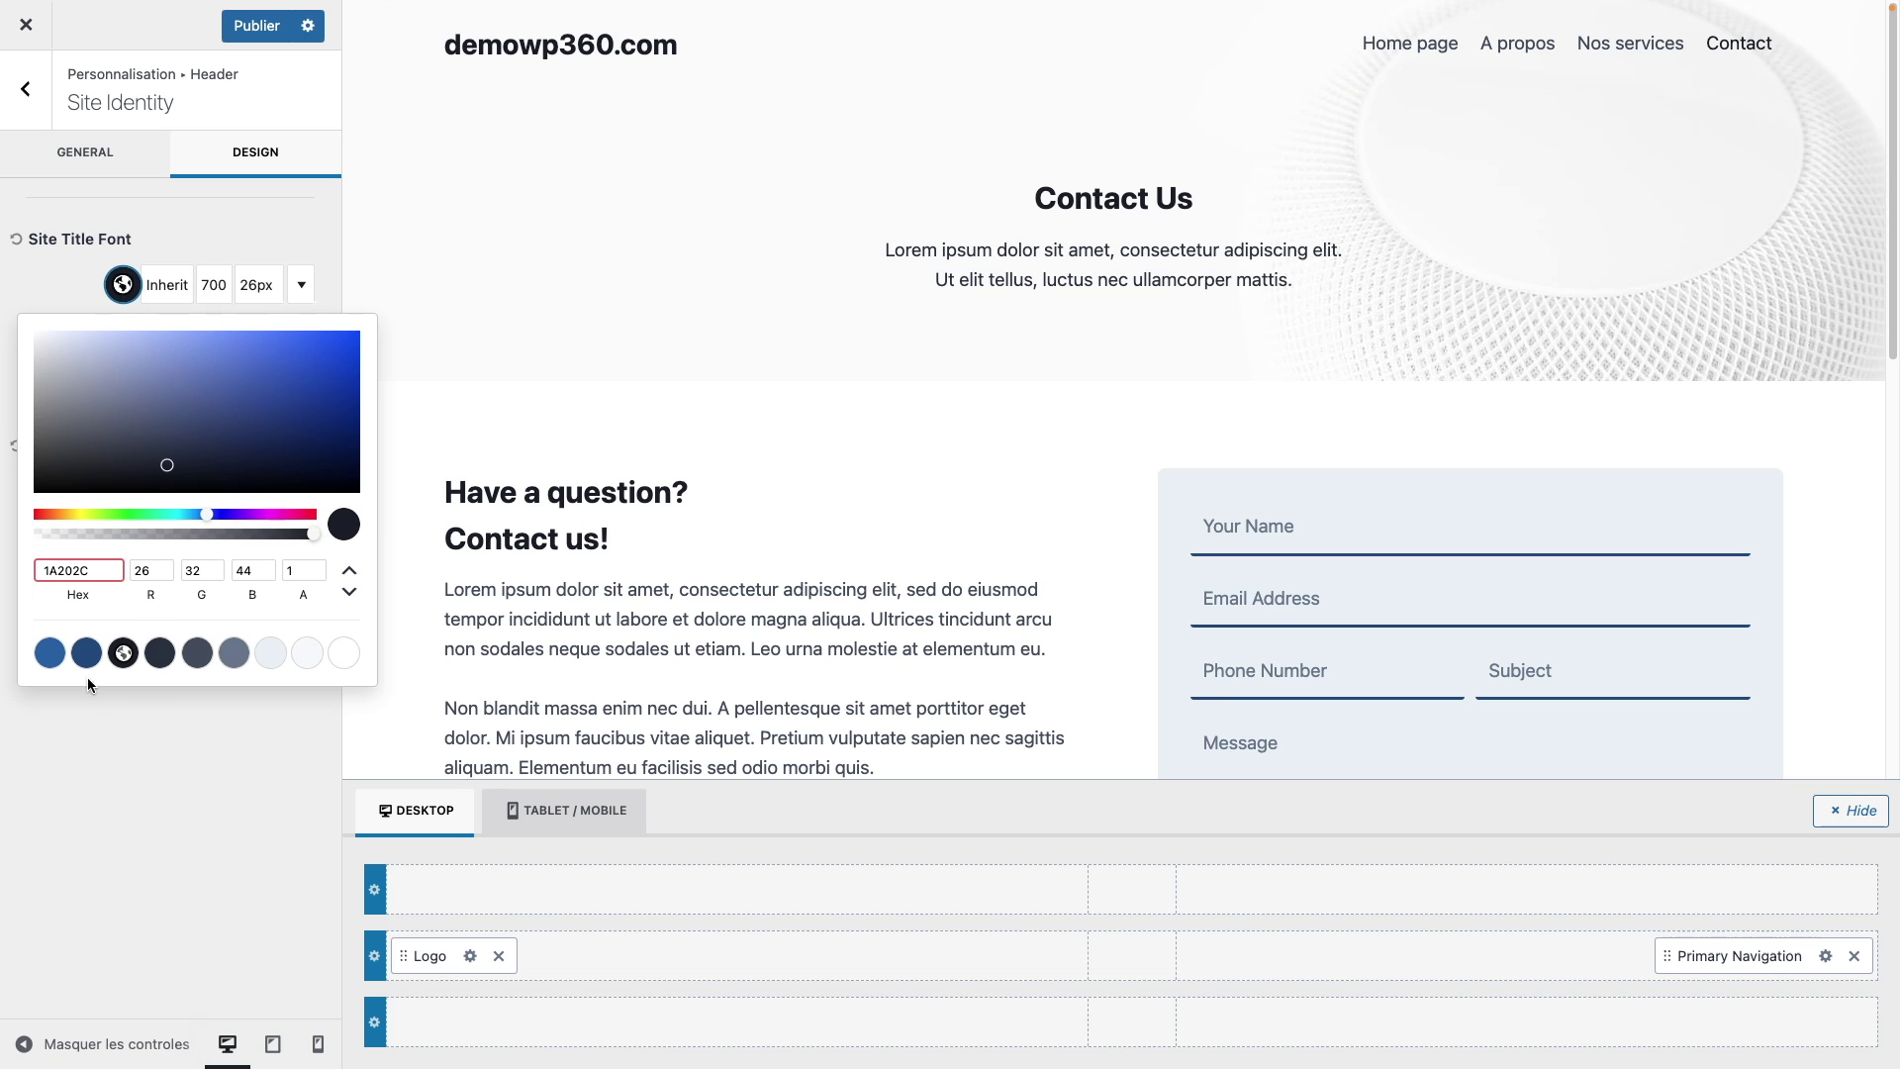
click(50, 654)
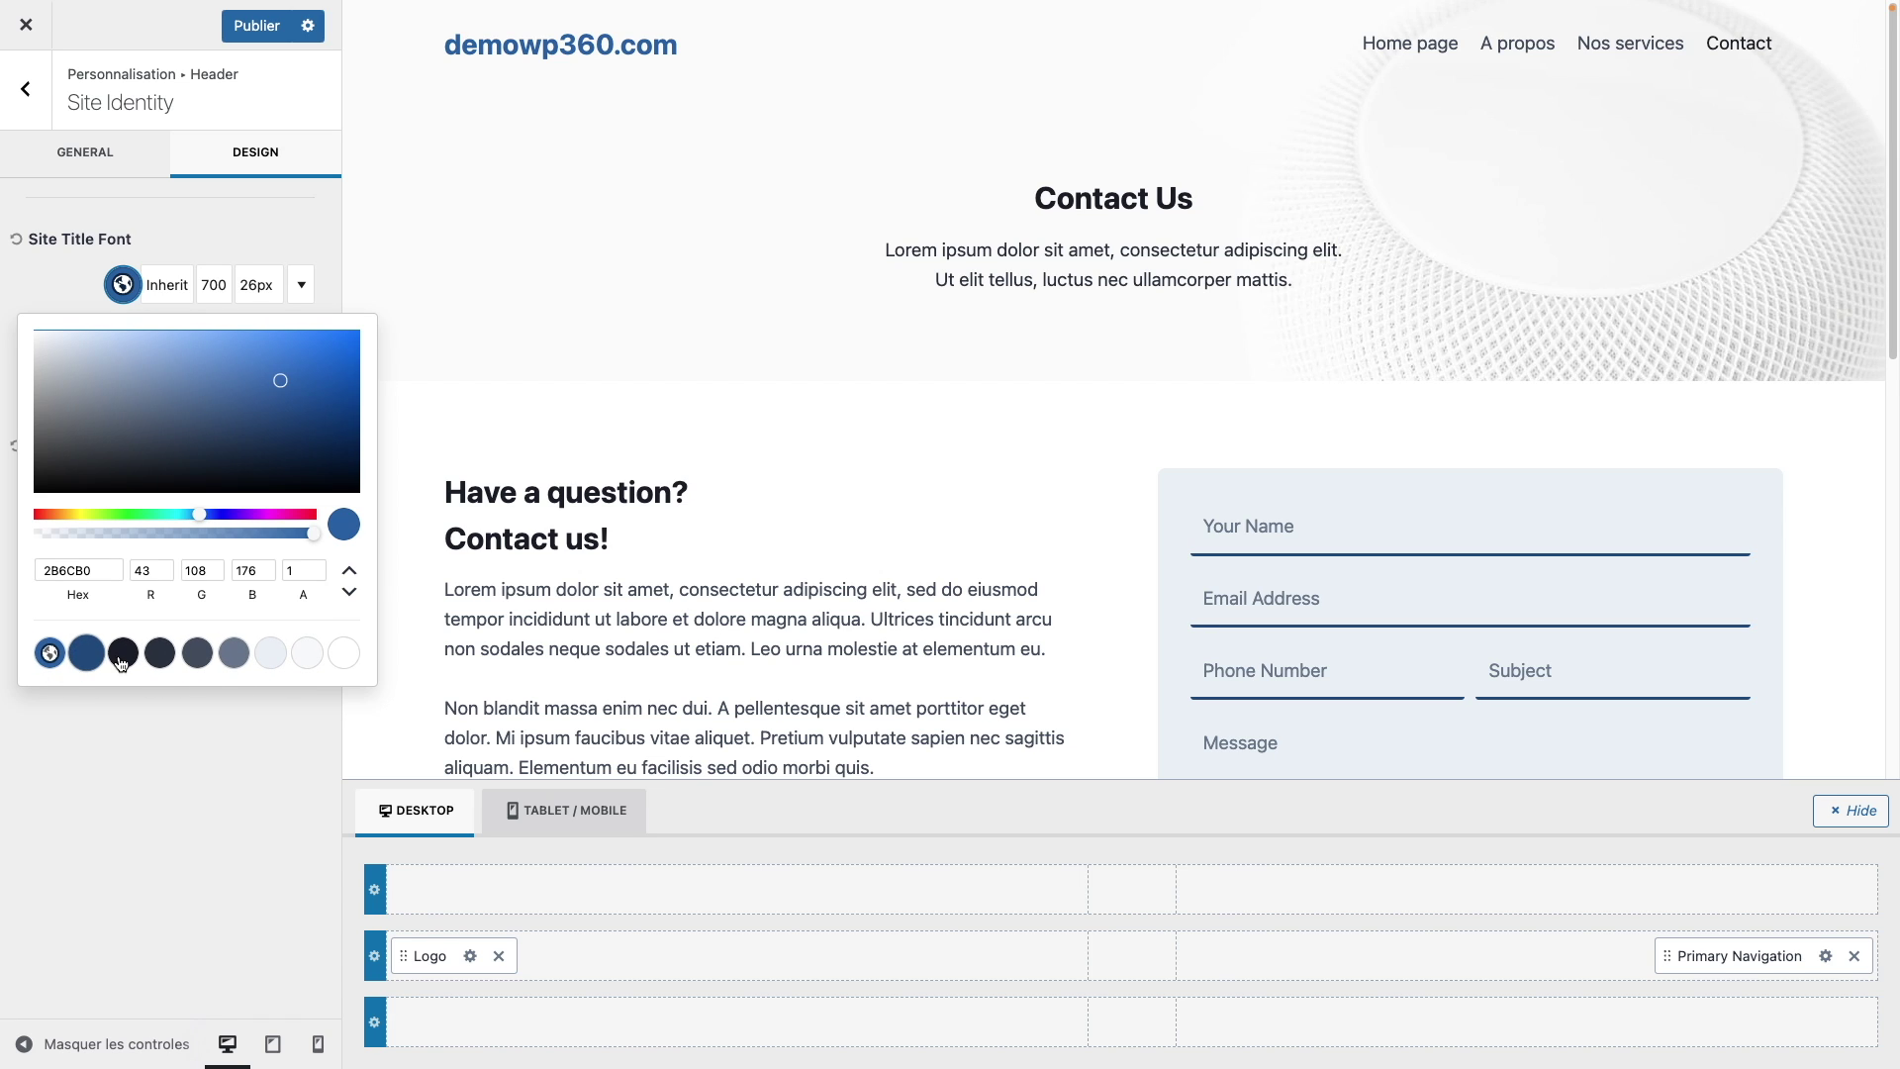
click(148, 212)
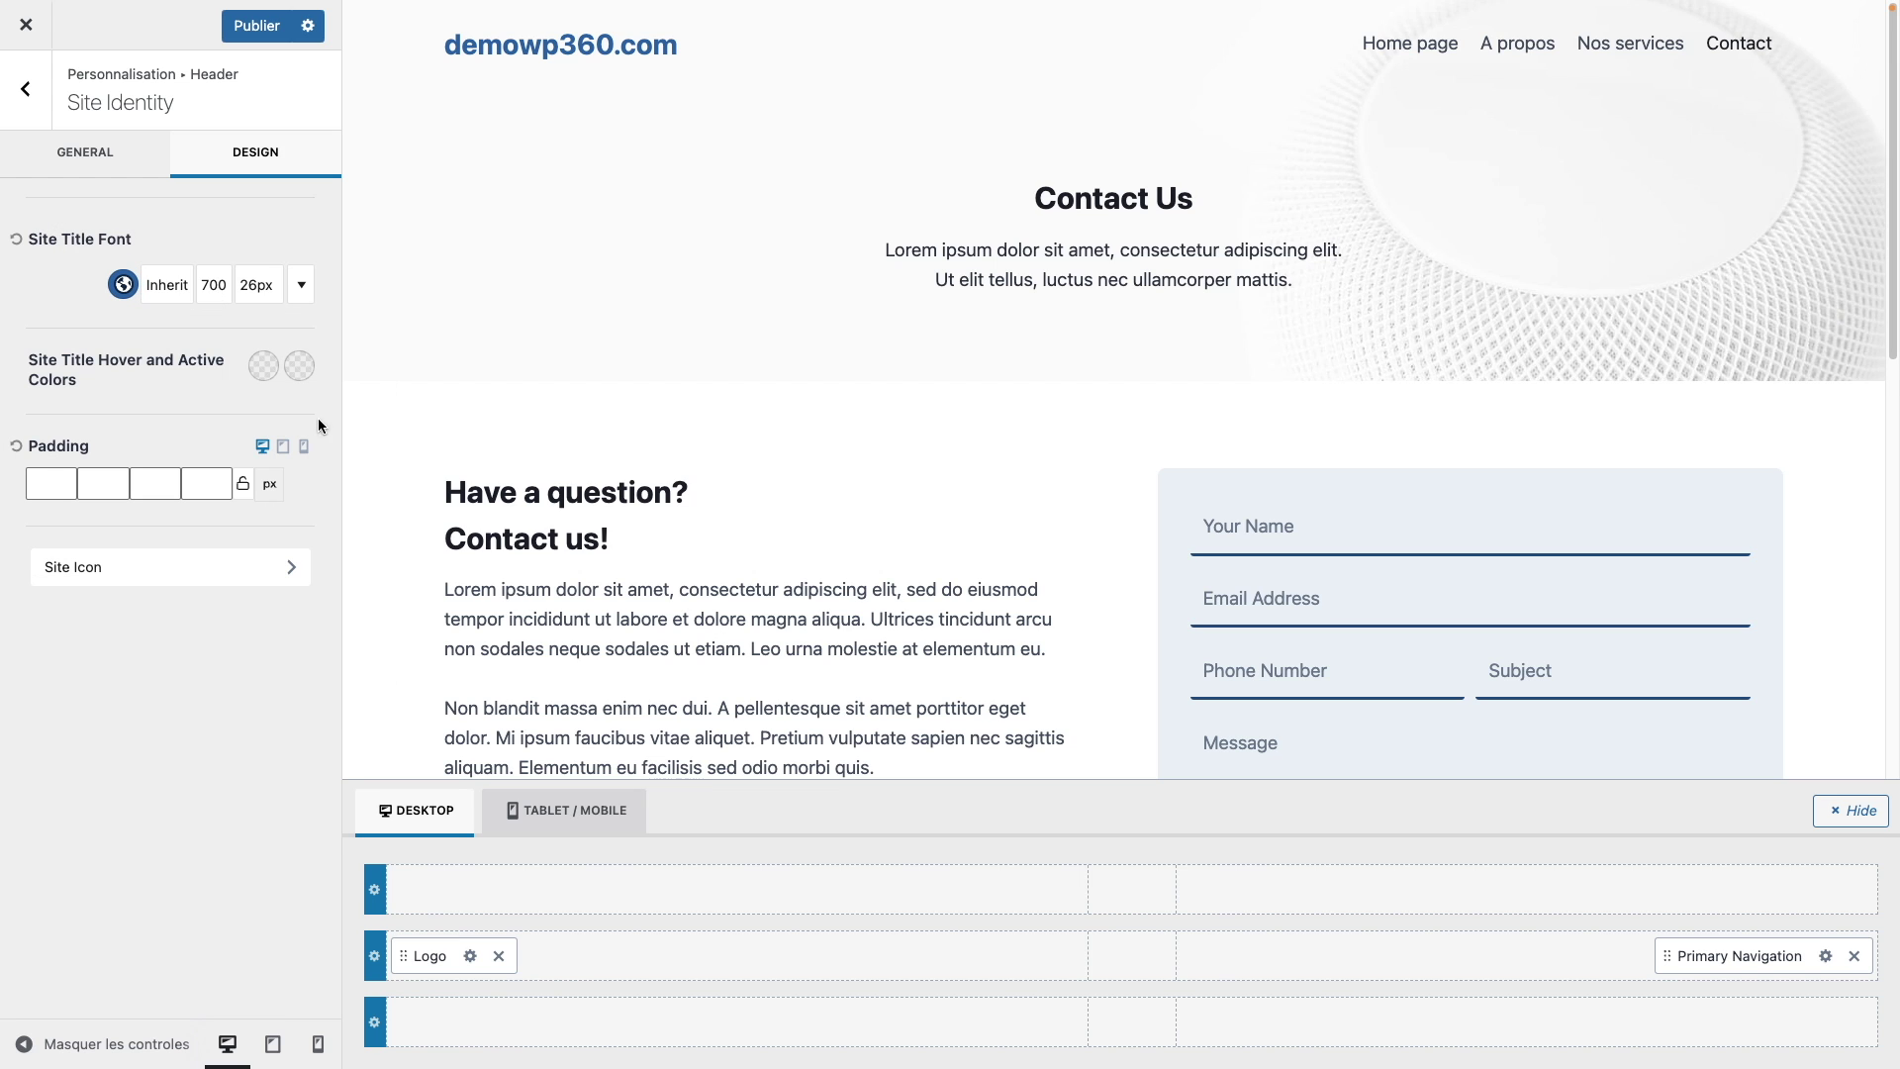
click(247, 584)
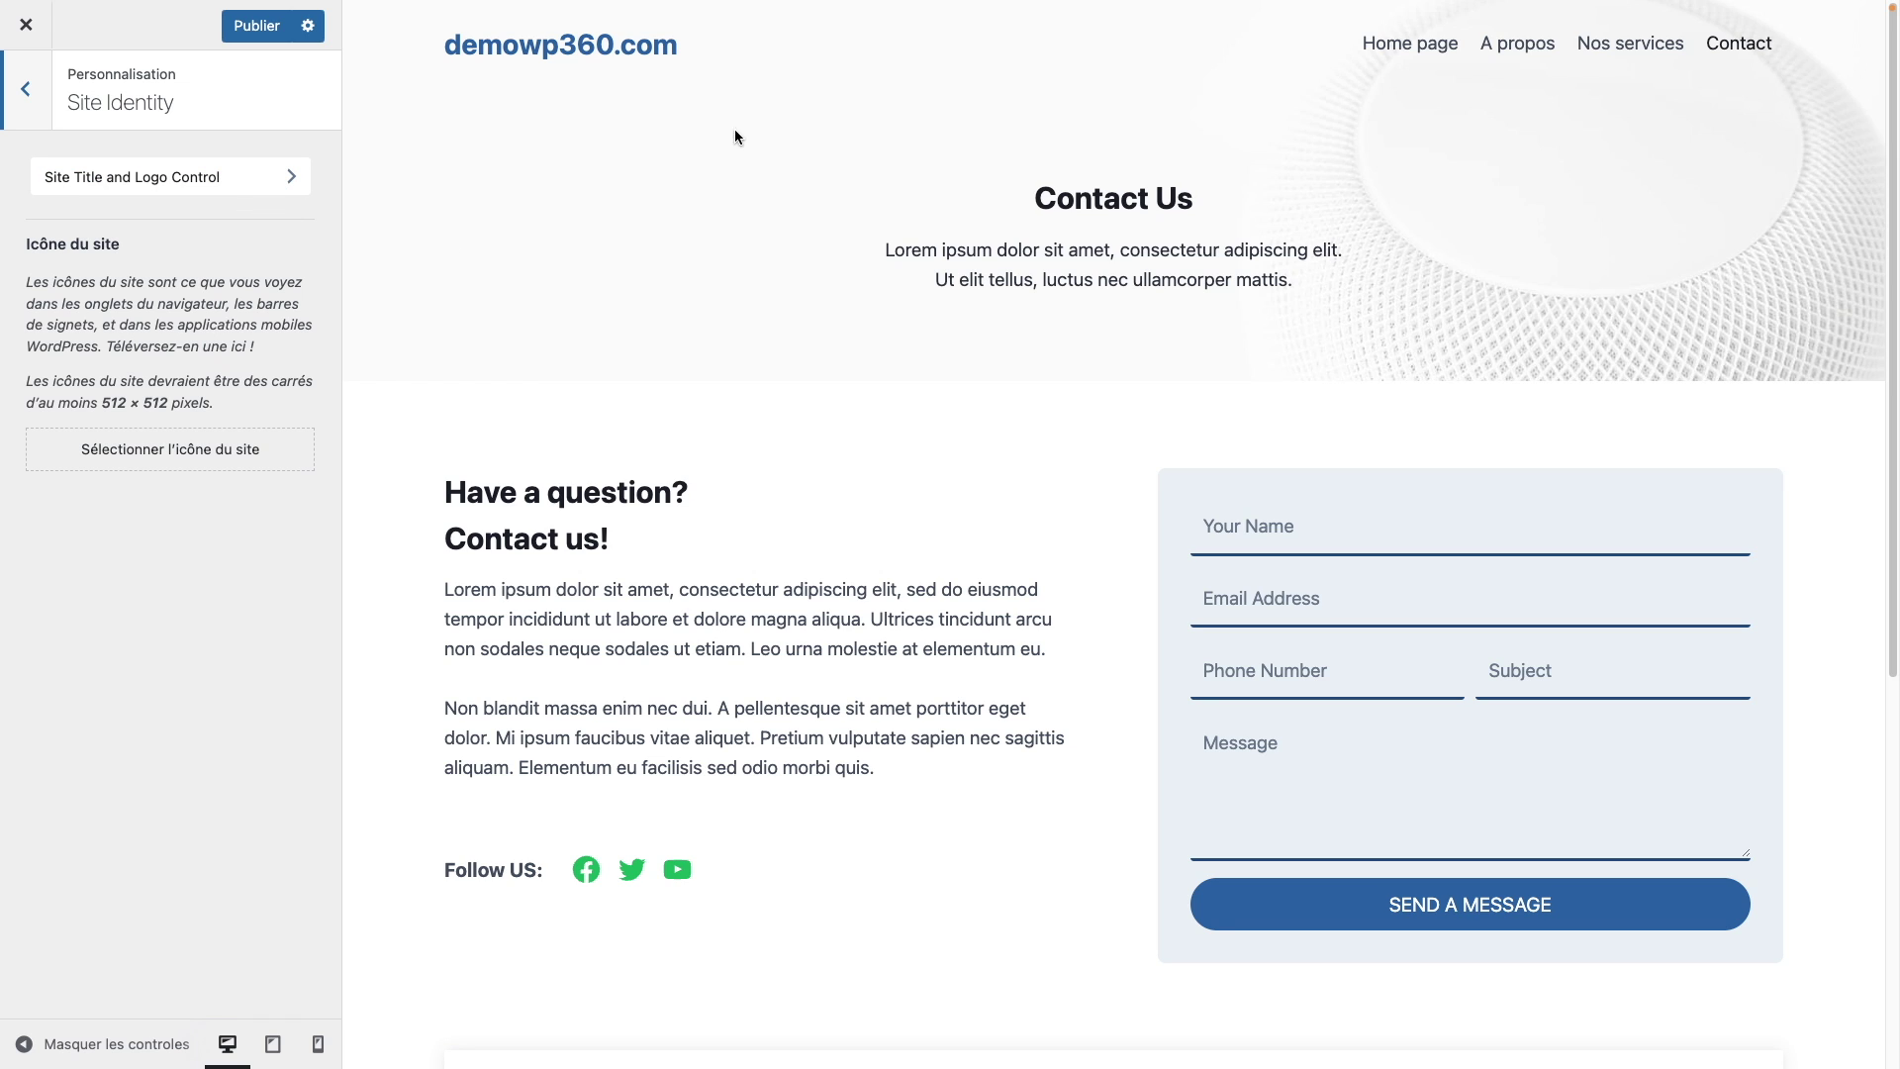
Step: Return to the main panel and reopen Site Identity's General tab with logo, title and slogan
click(36, 114)
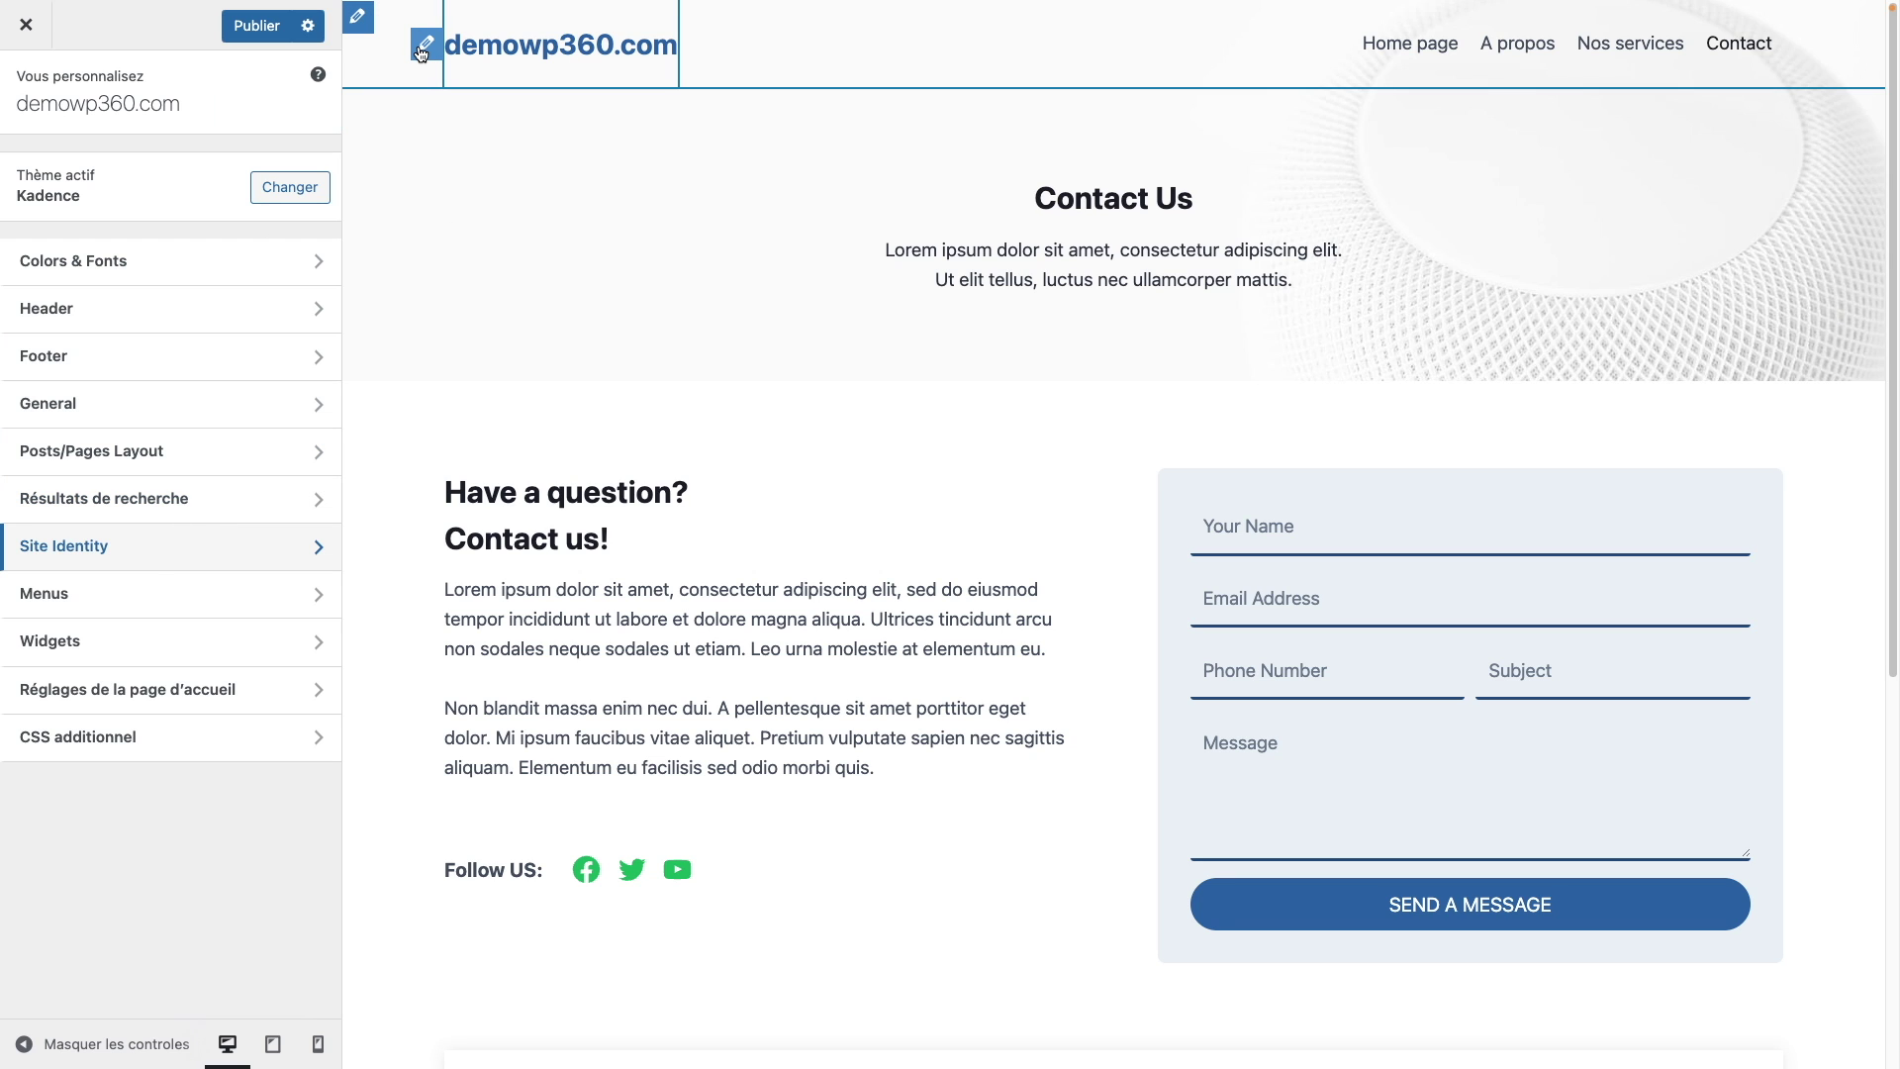
click(425, 46)
click(424, 49)
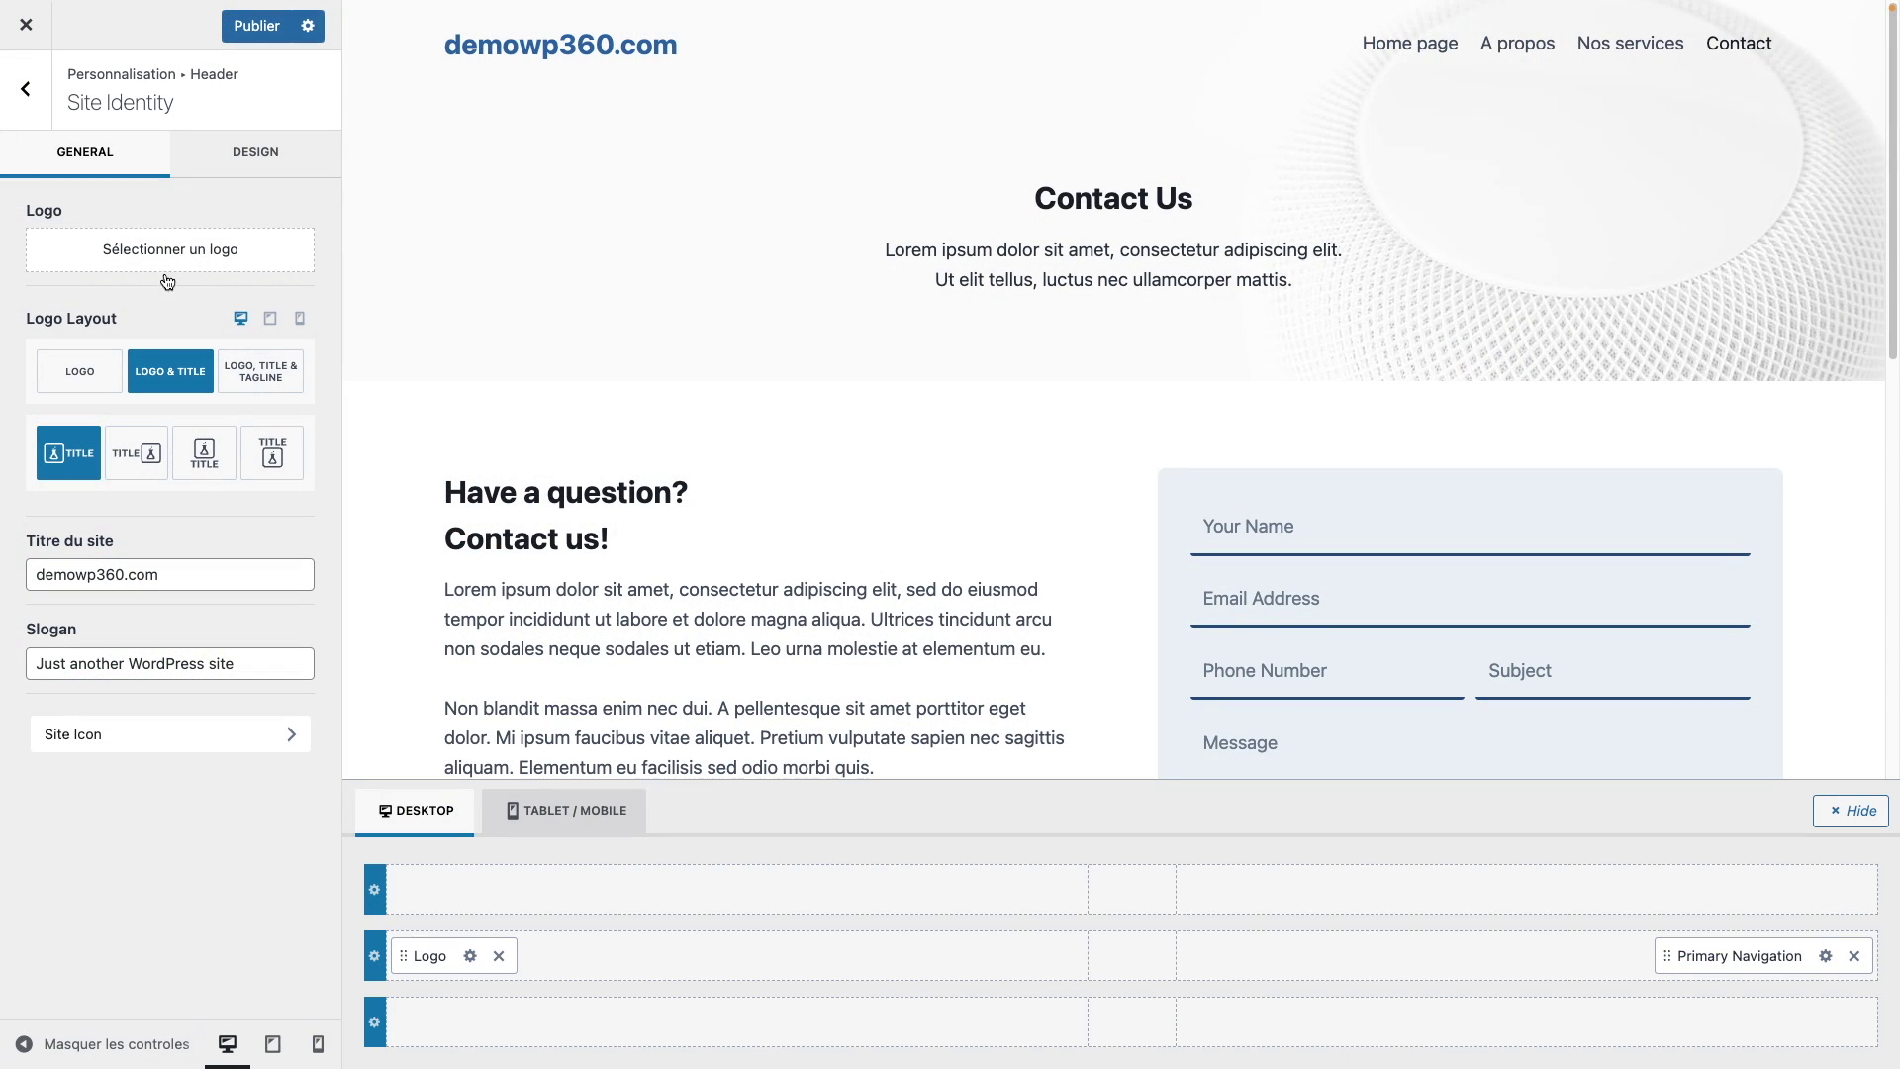
Step: Replace the slogan with 'votre nouvel assistant vocal', publish the changes and exit the Customizer
click(223, 256)
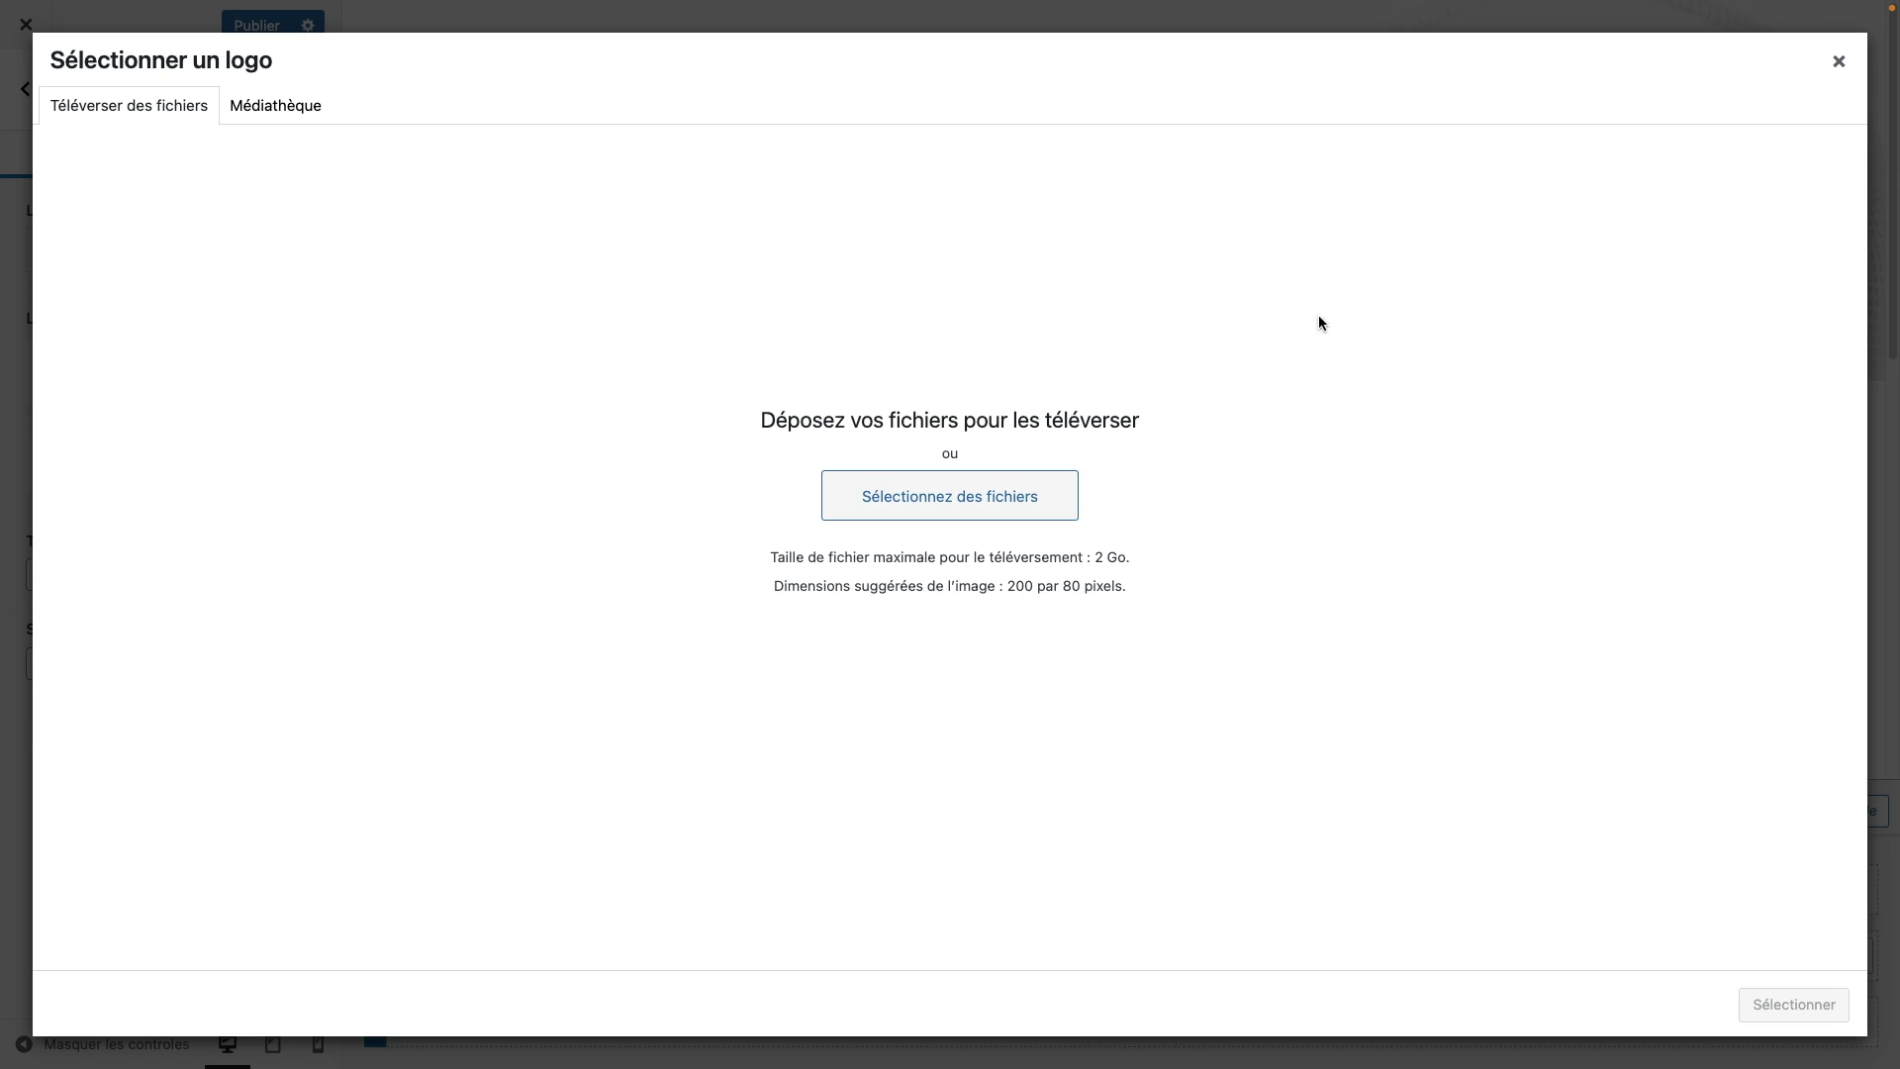
click(1835, 65)
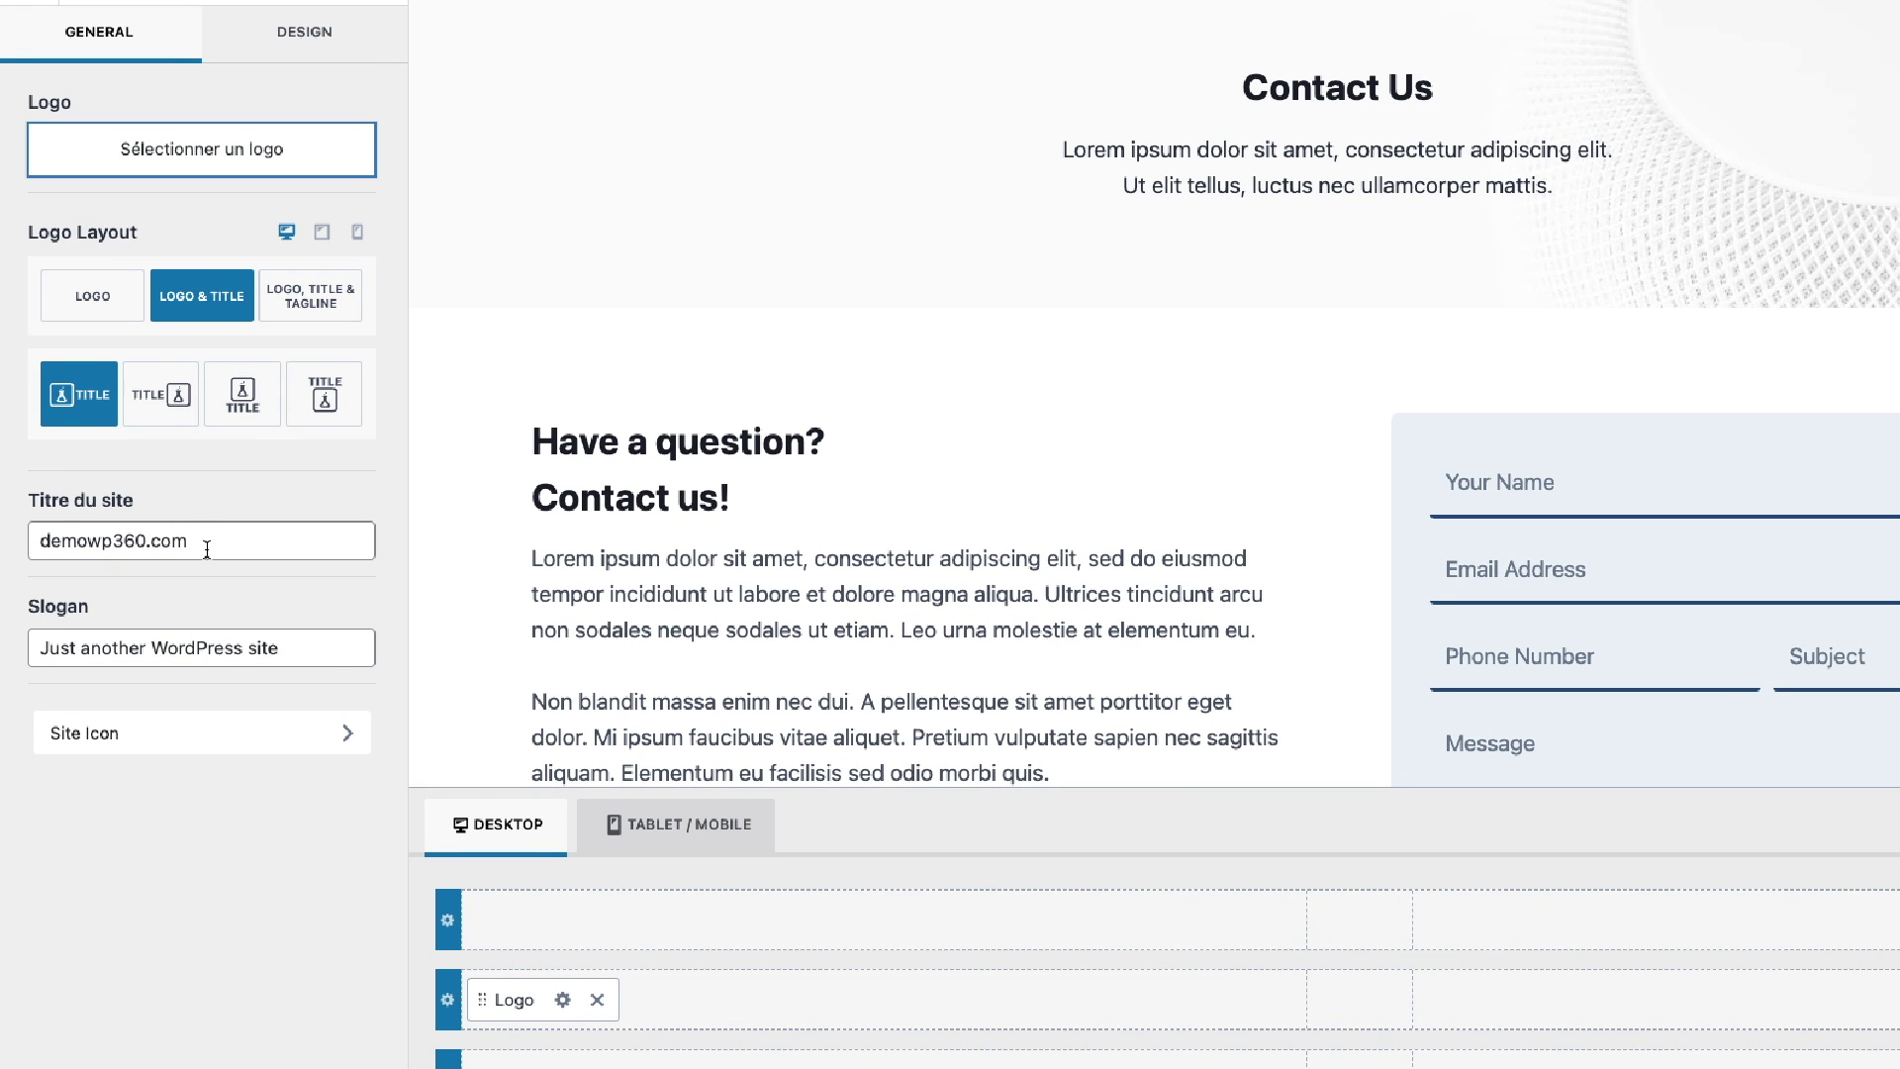
drag(233, 541, 2, 570)
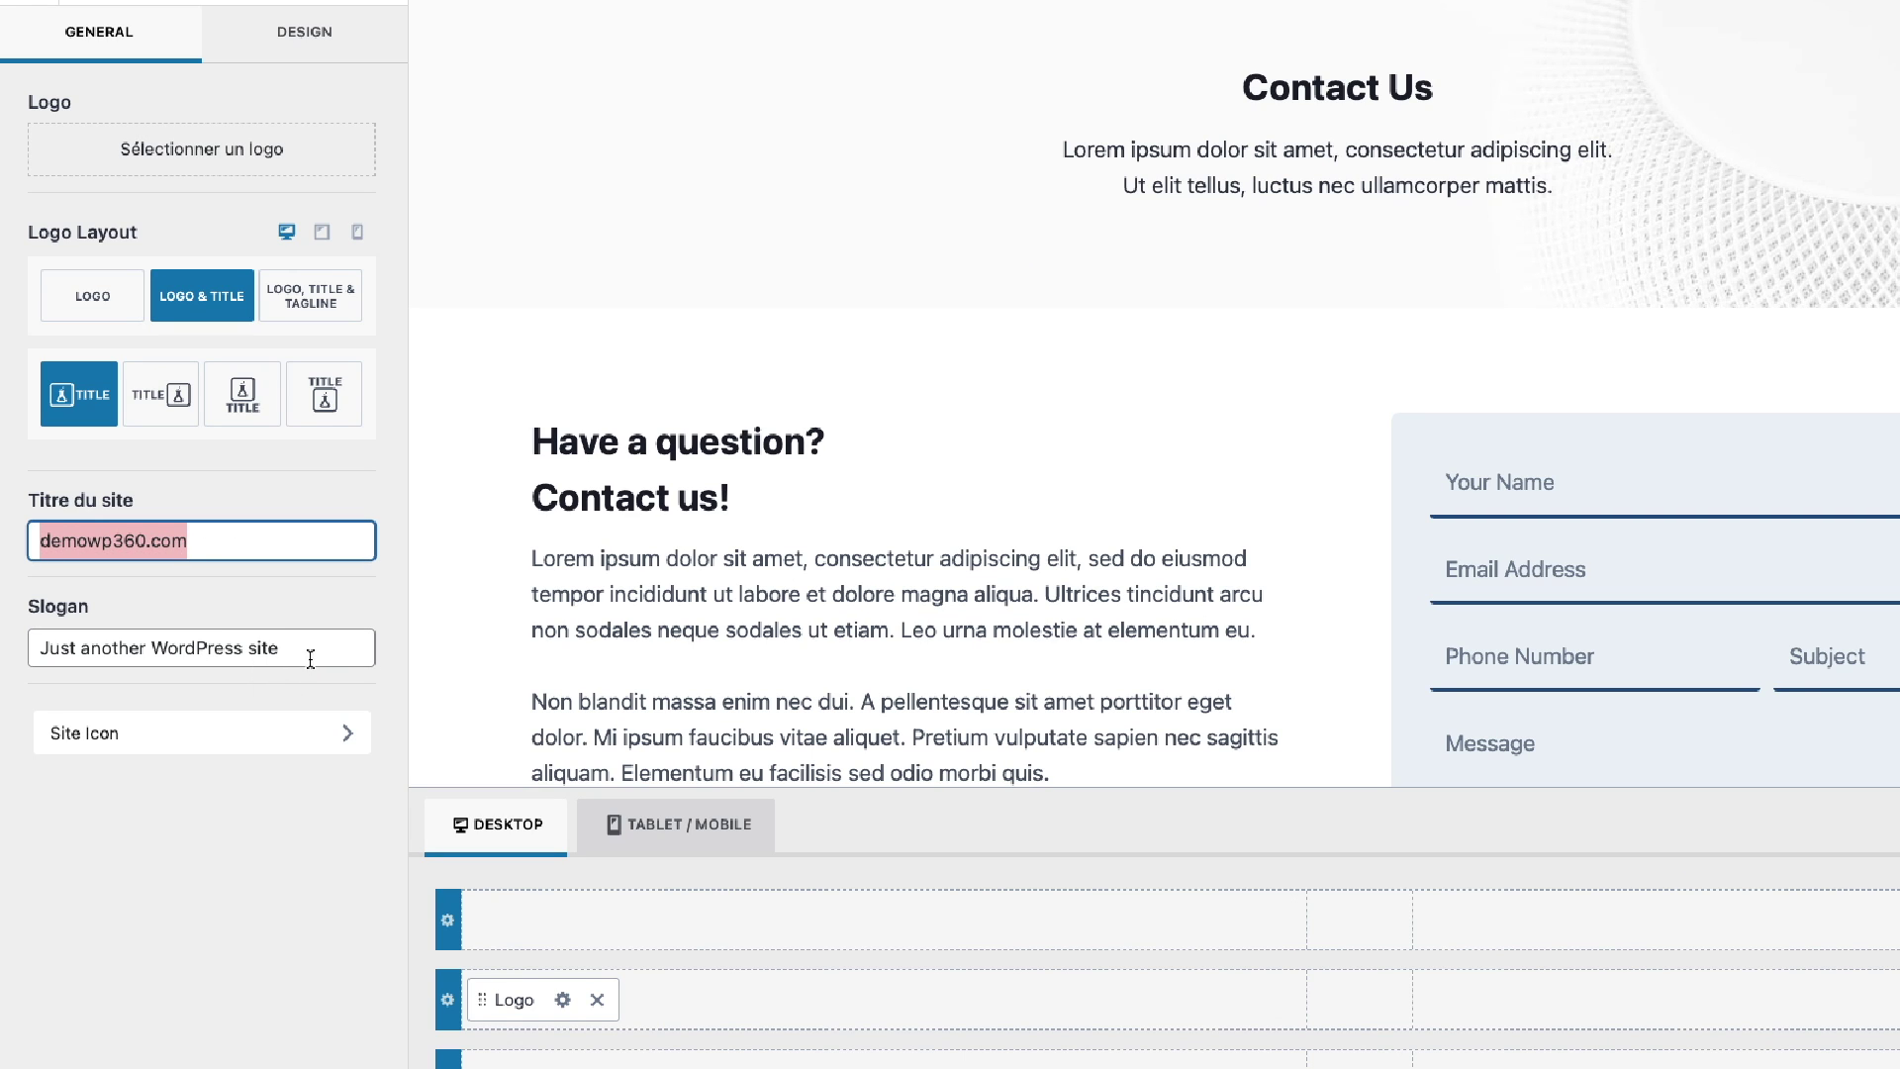
drag(312, 658, 2, 659)
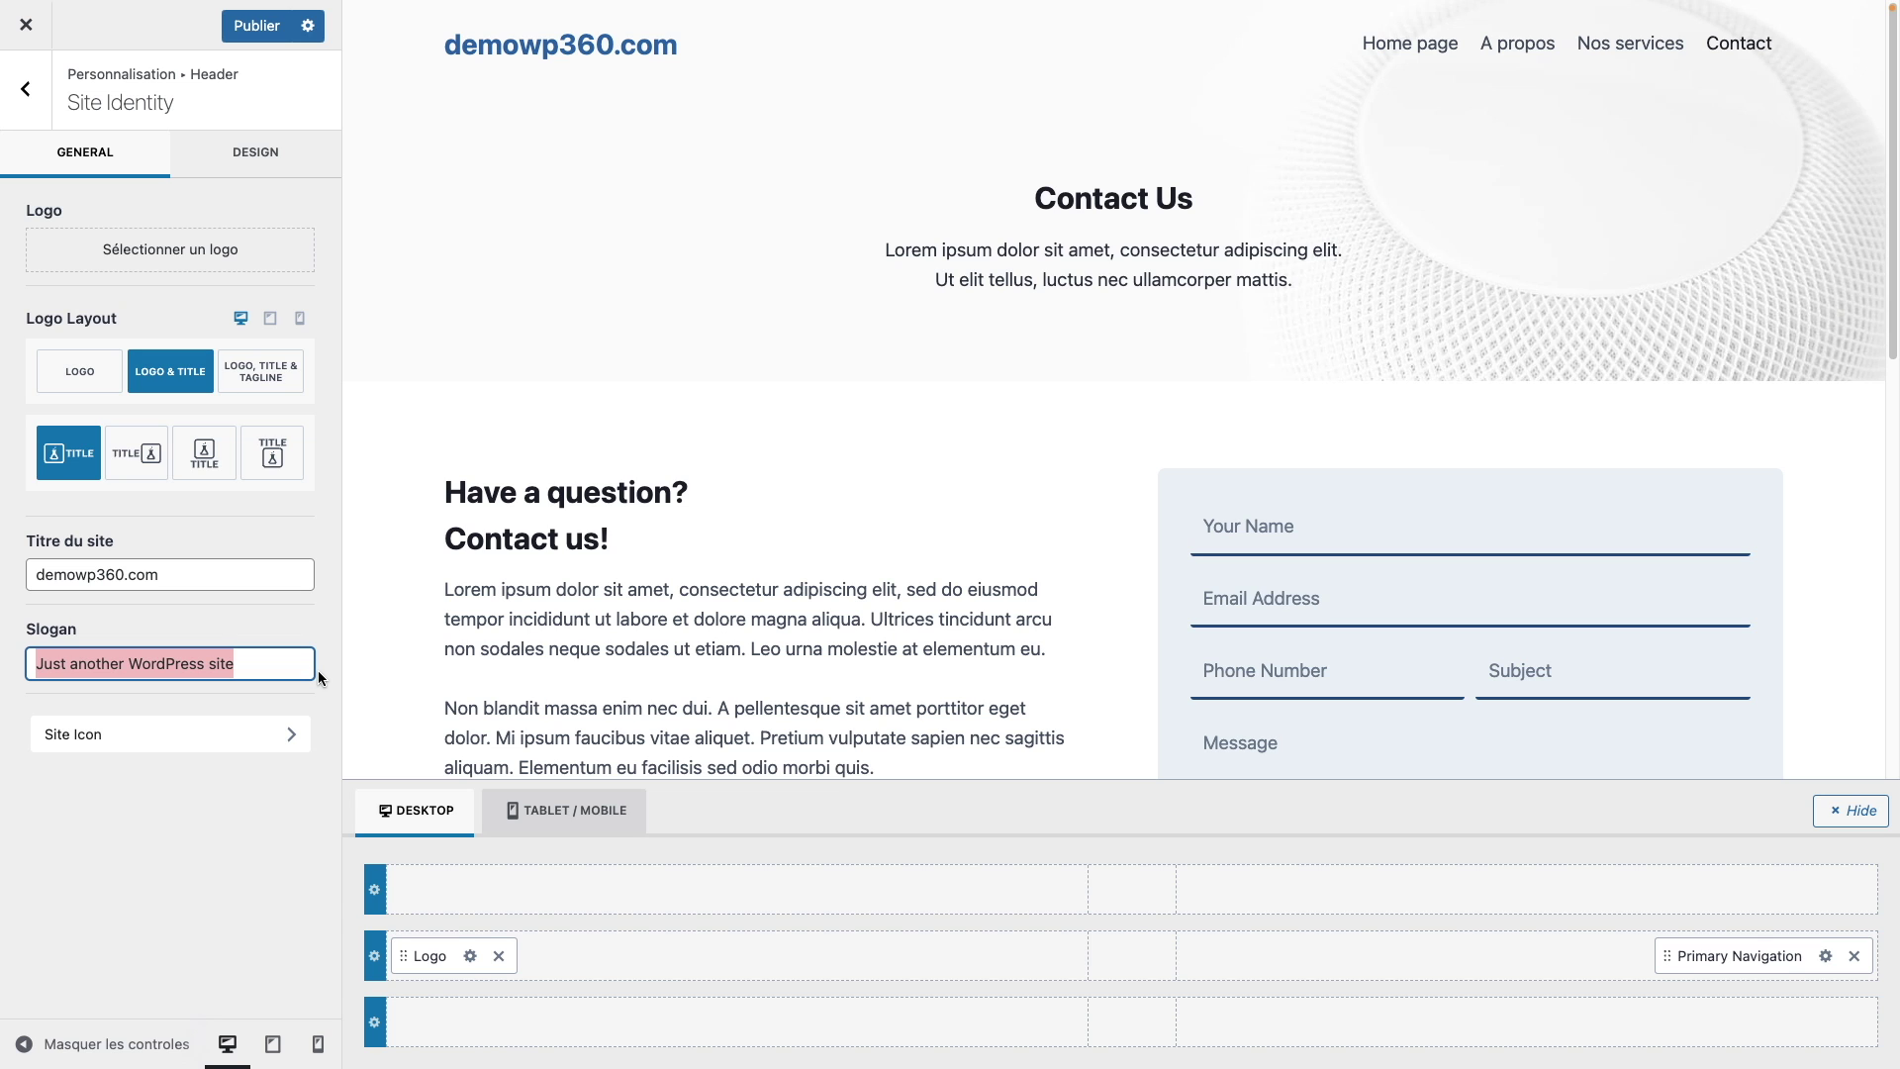
text(votre nouvel assis)
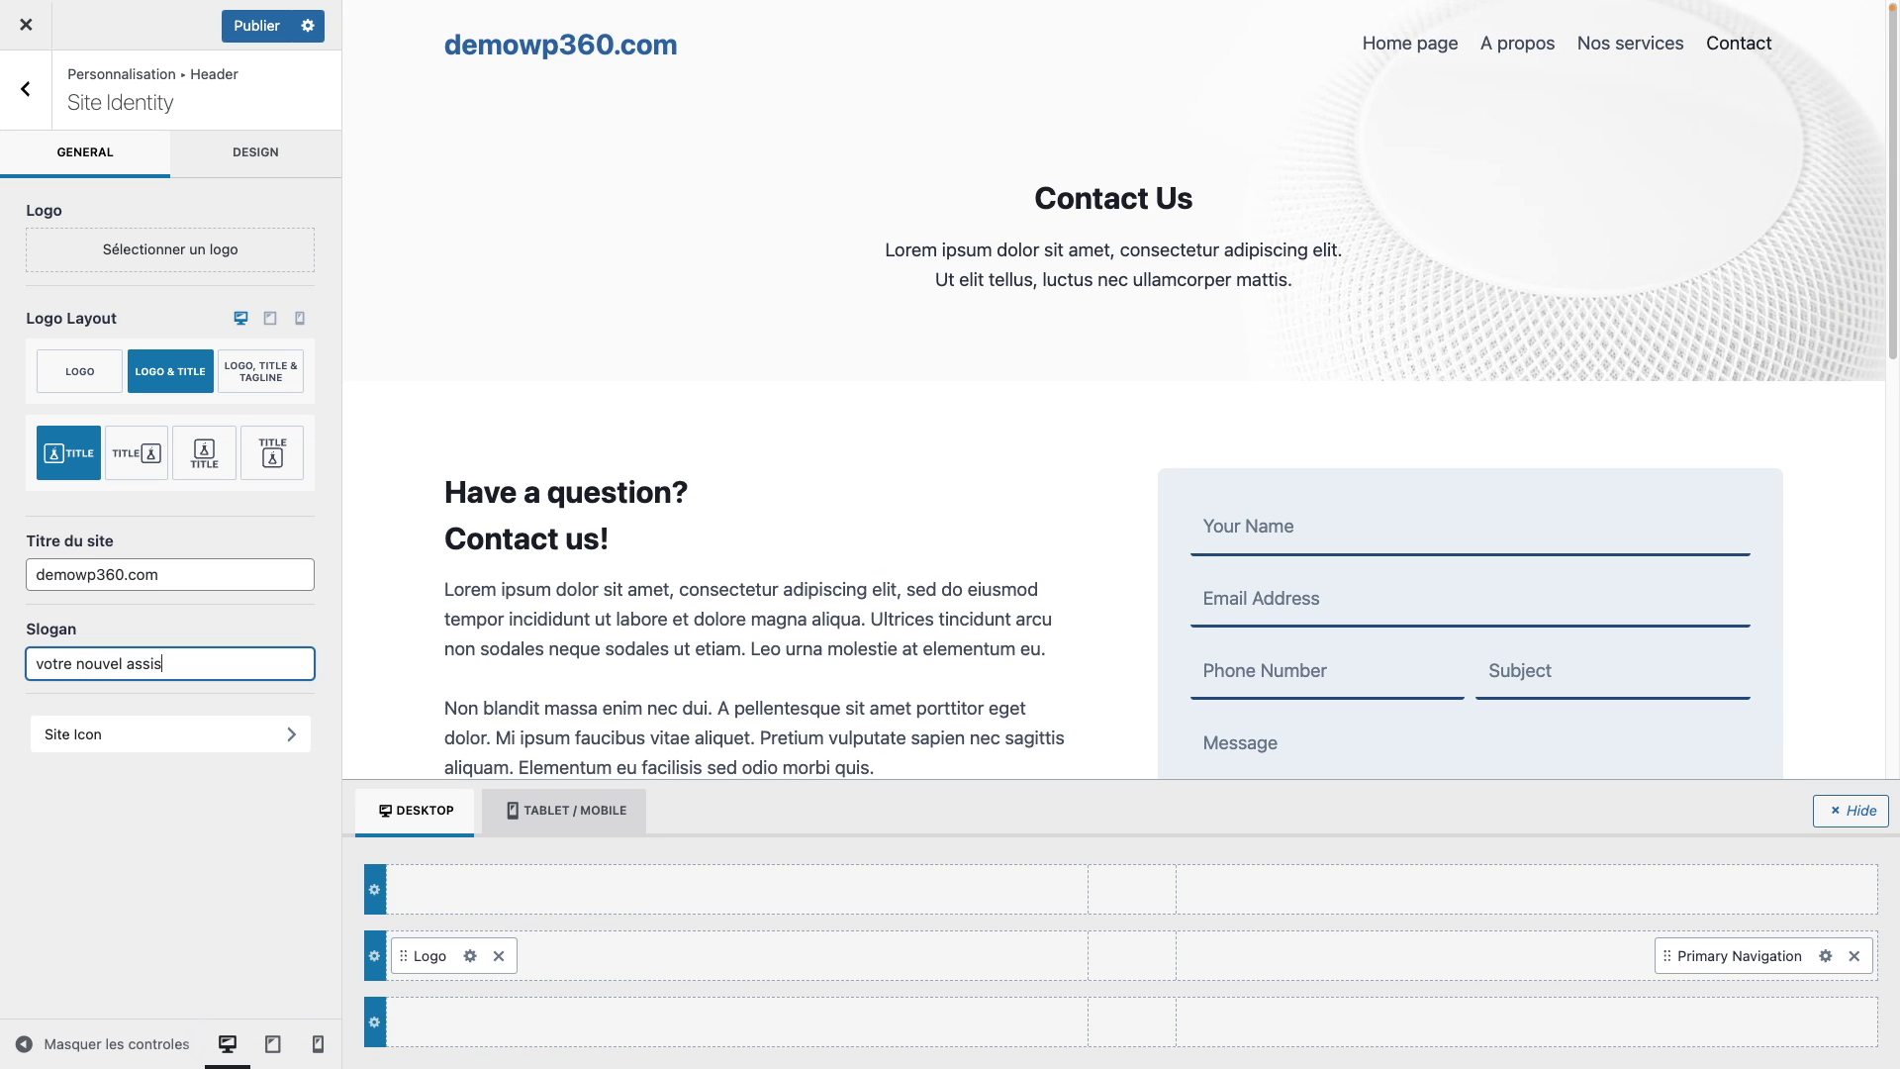
text(tant vocal)
click(255, 27)
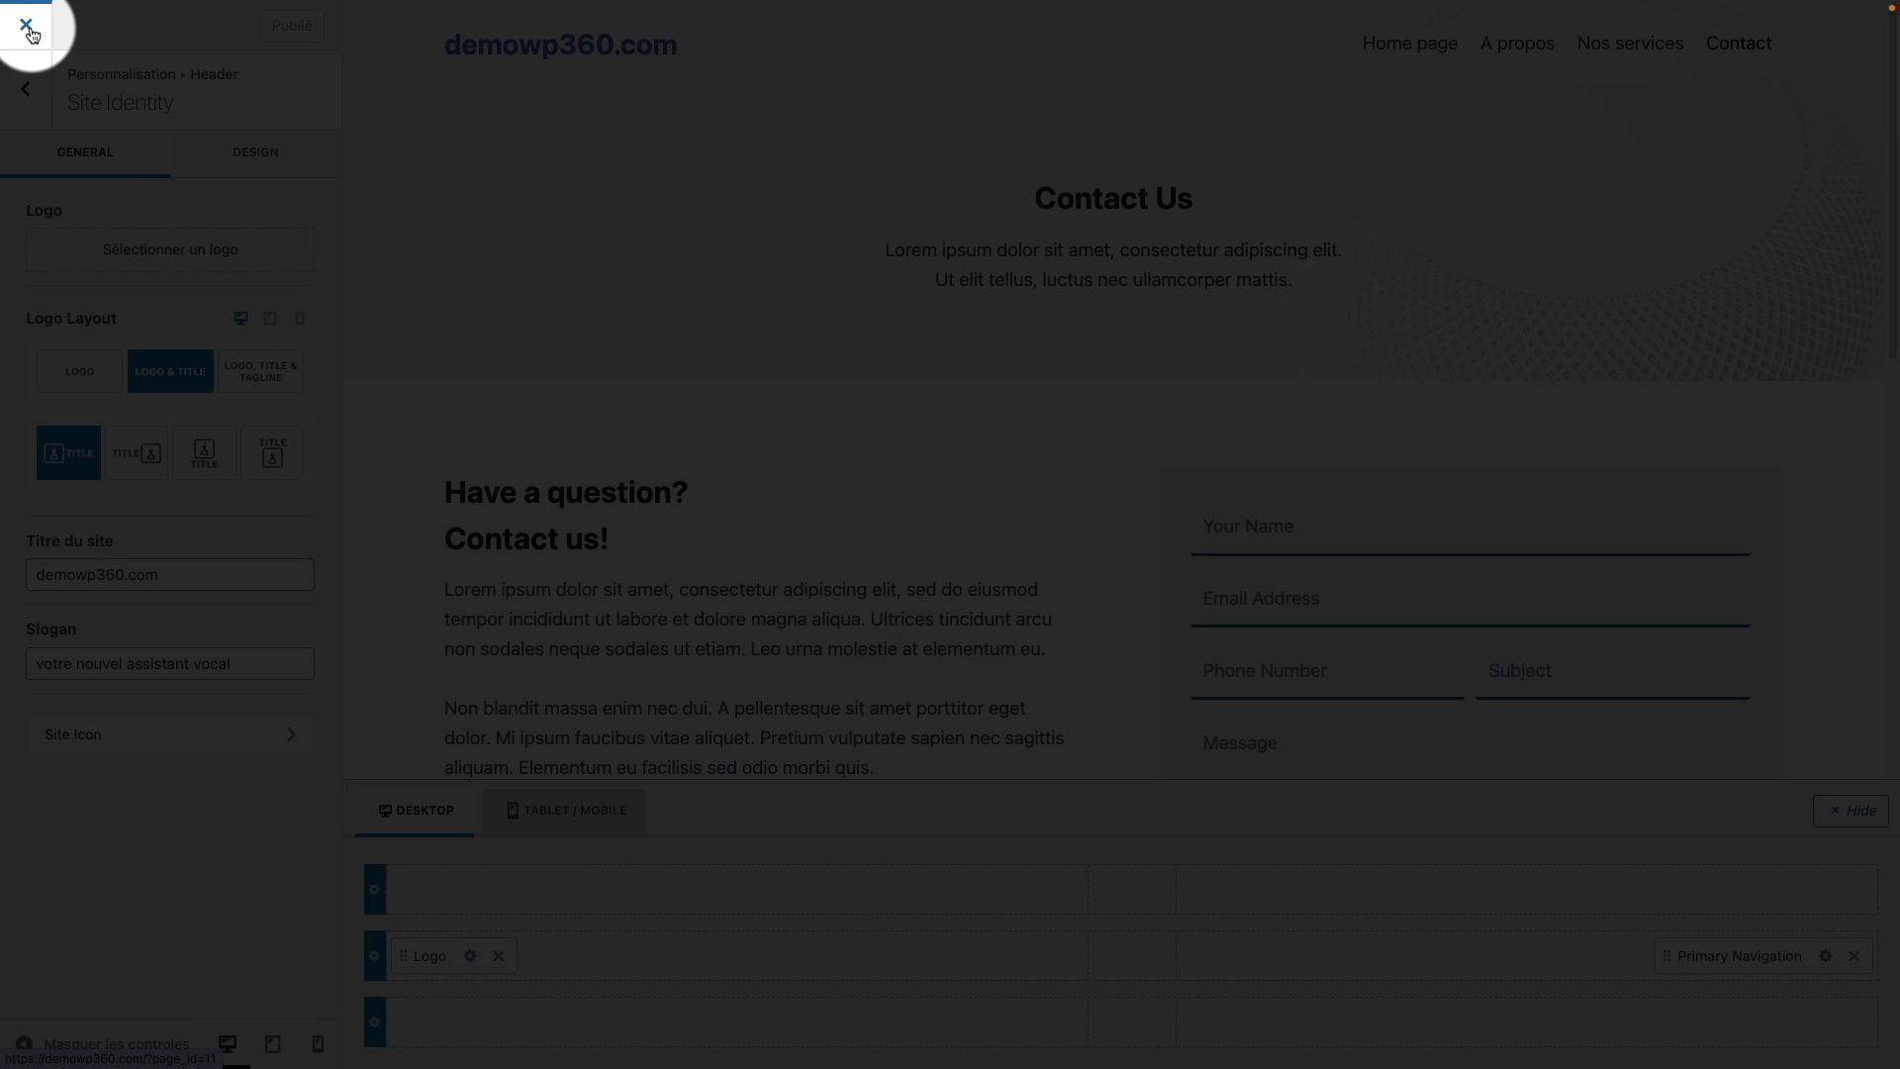
click(29, 27)
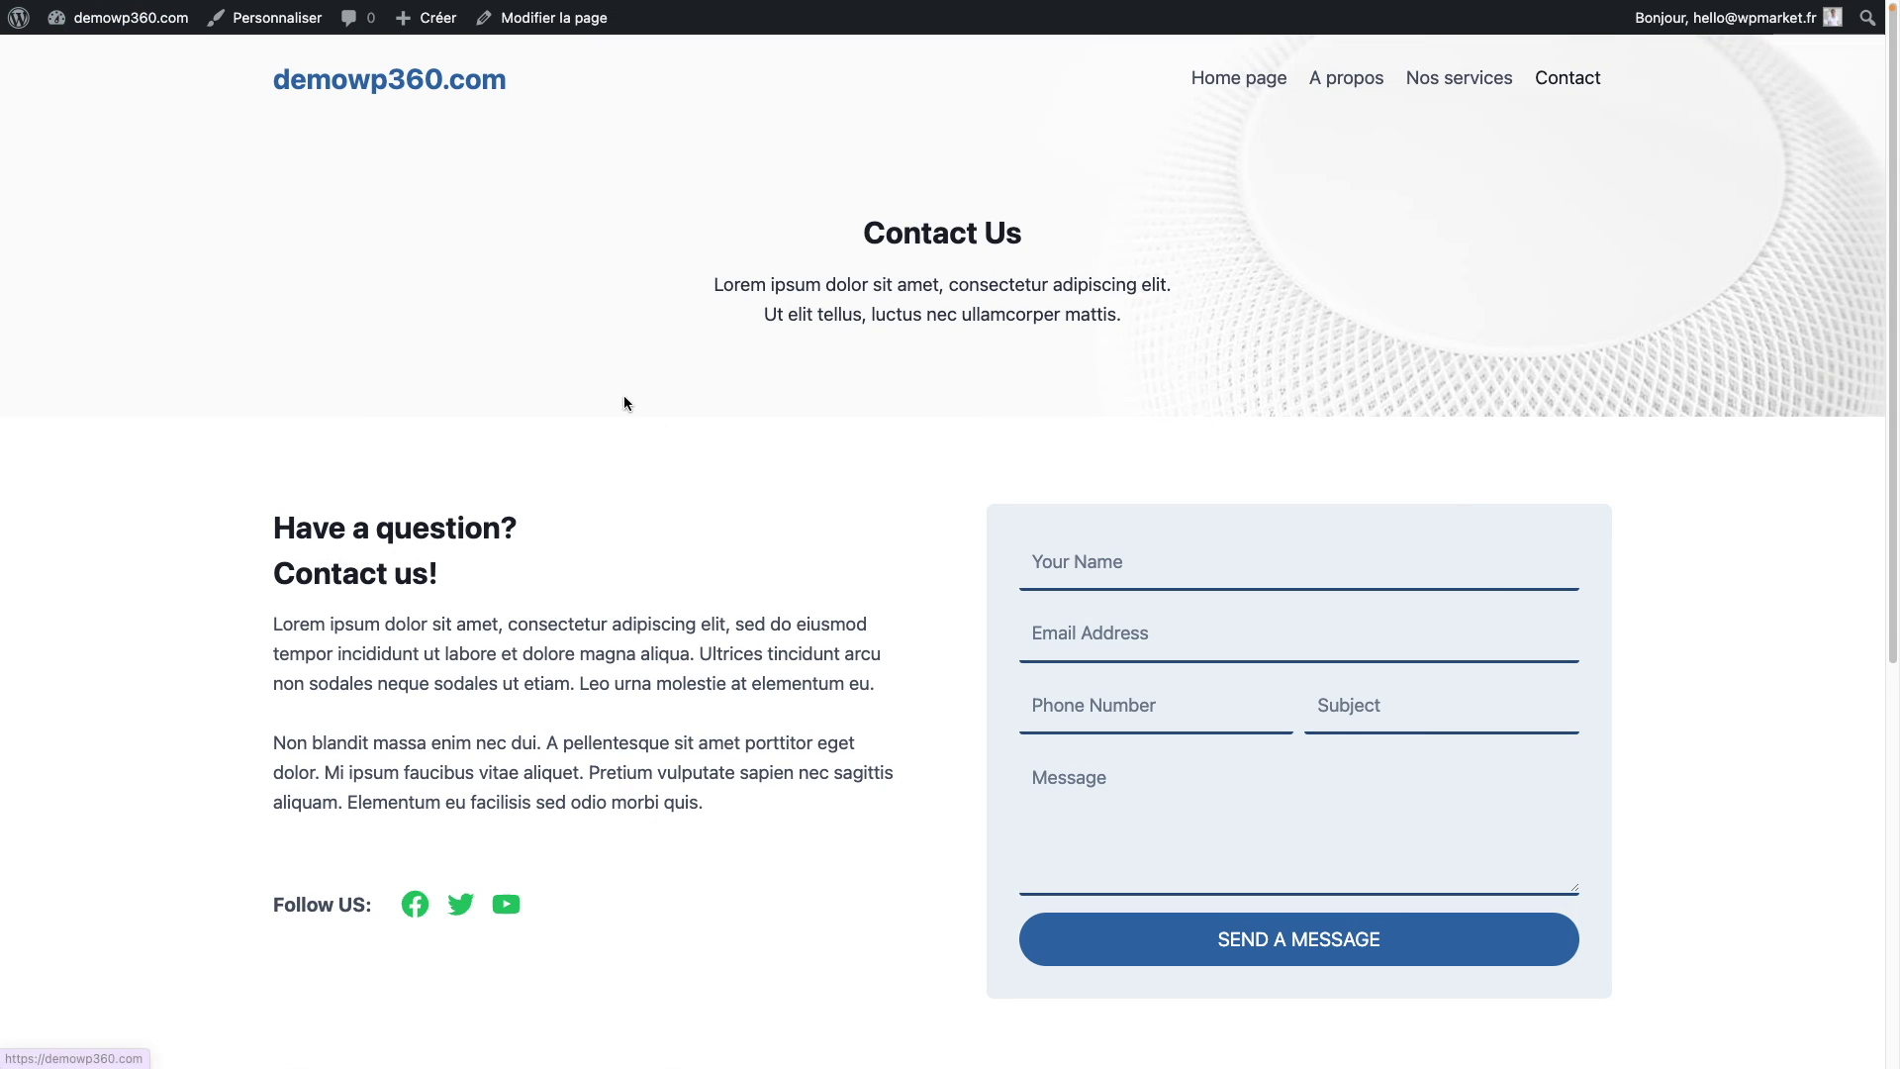
Step: Alternate between the site title link and the Home page menu link, ending on Home page
click(453, 87)
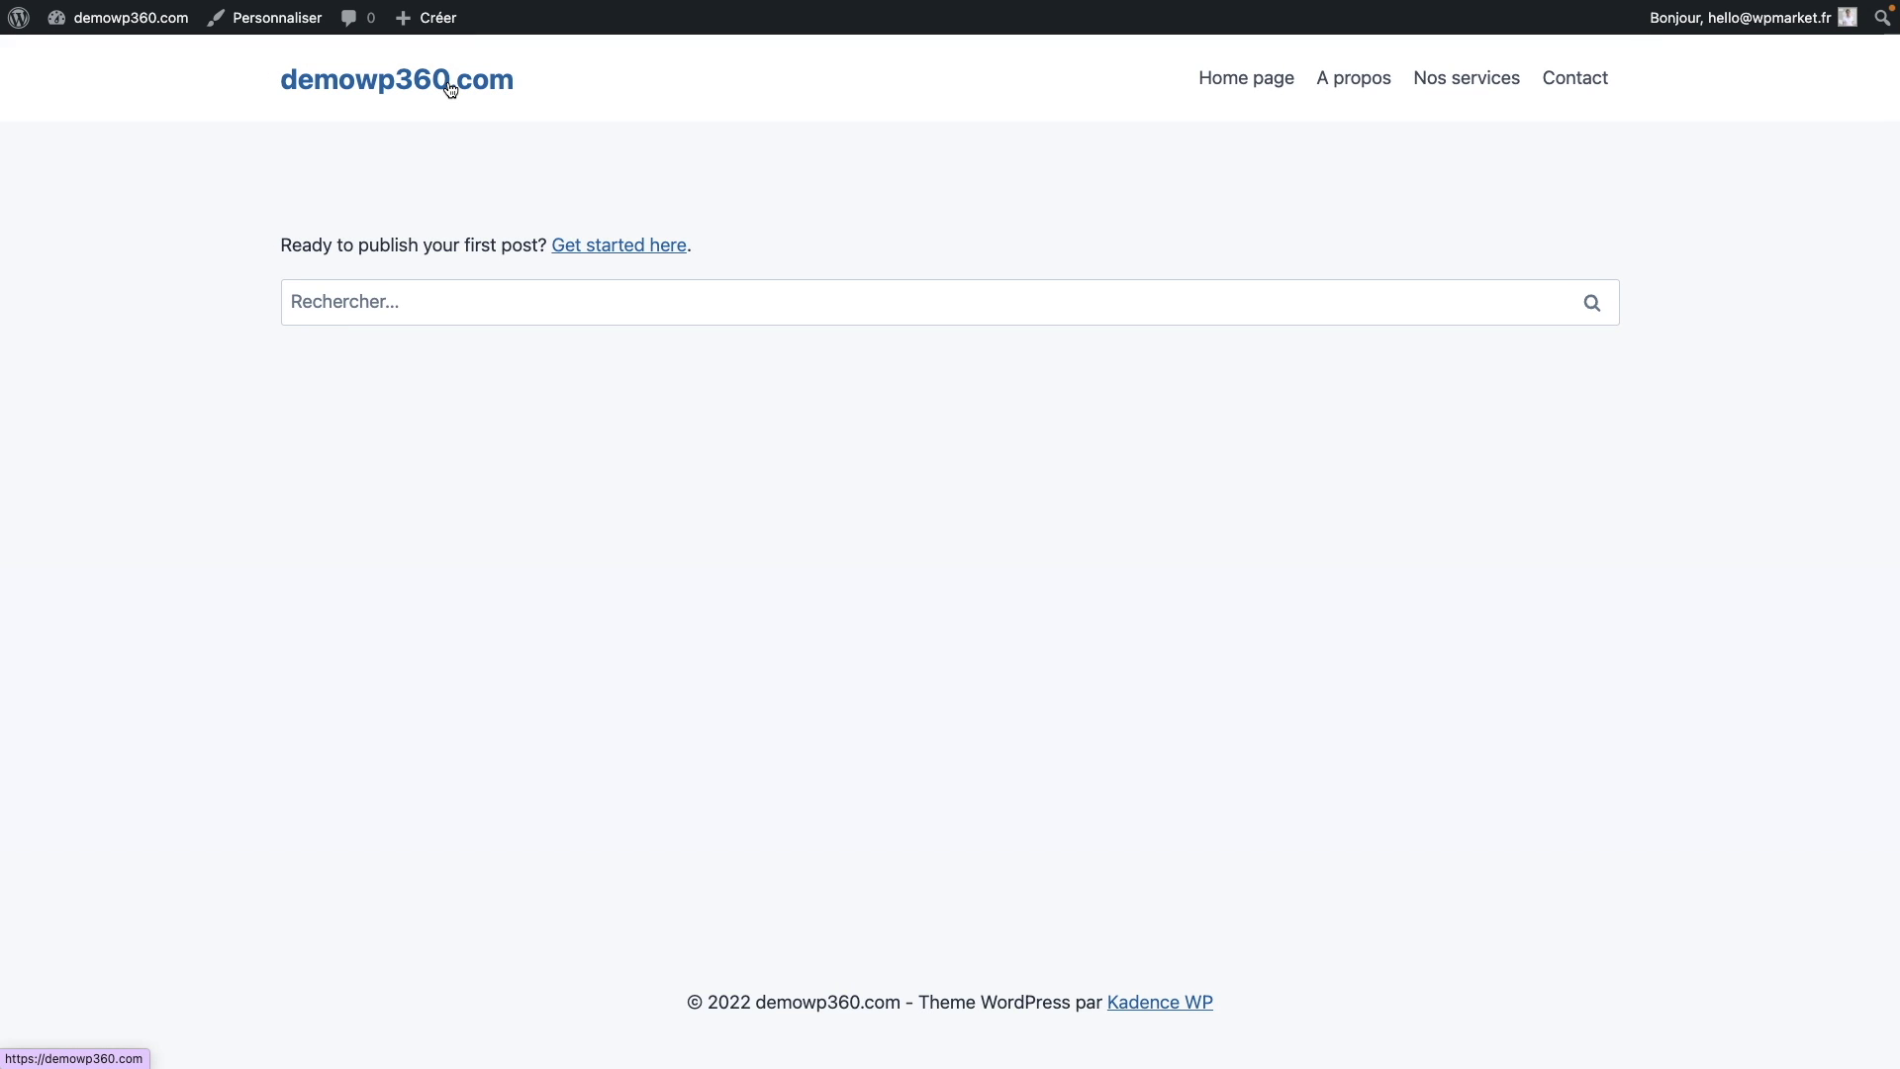
click(1238, 83)
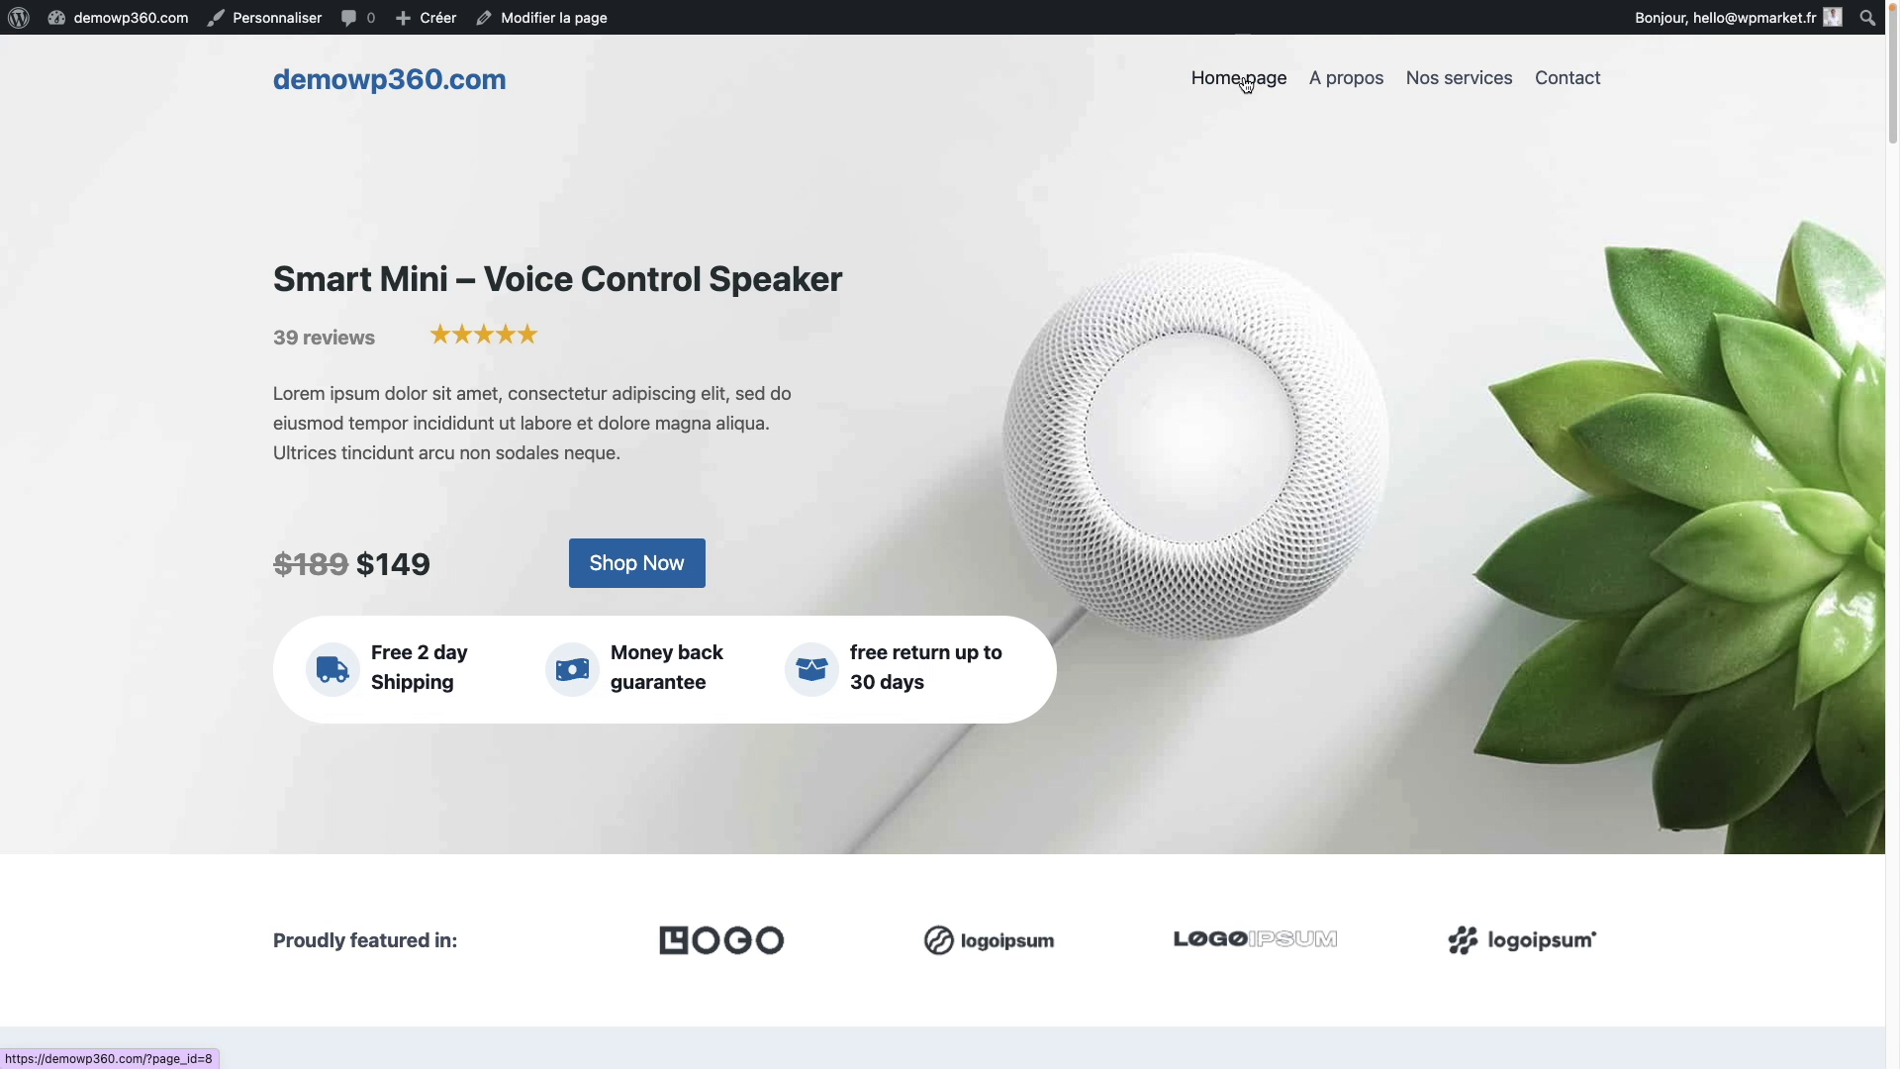
click(431, 95)
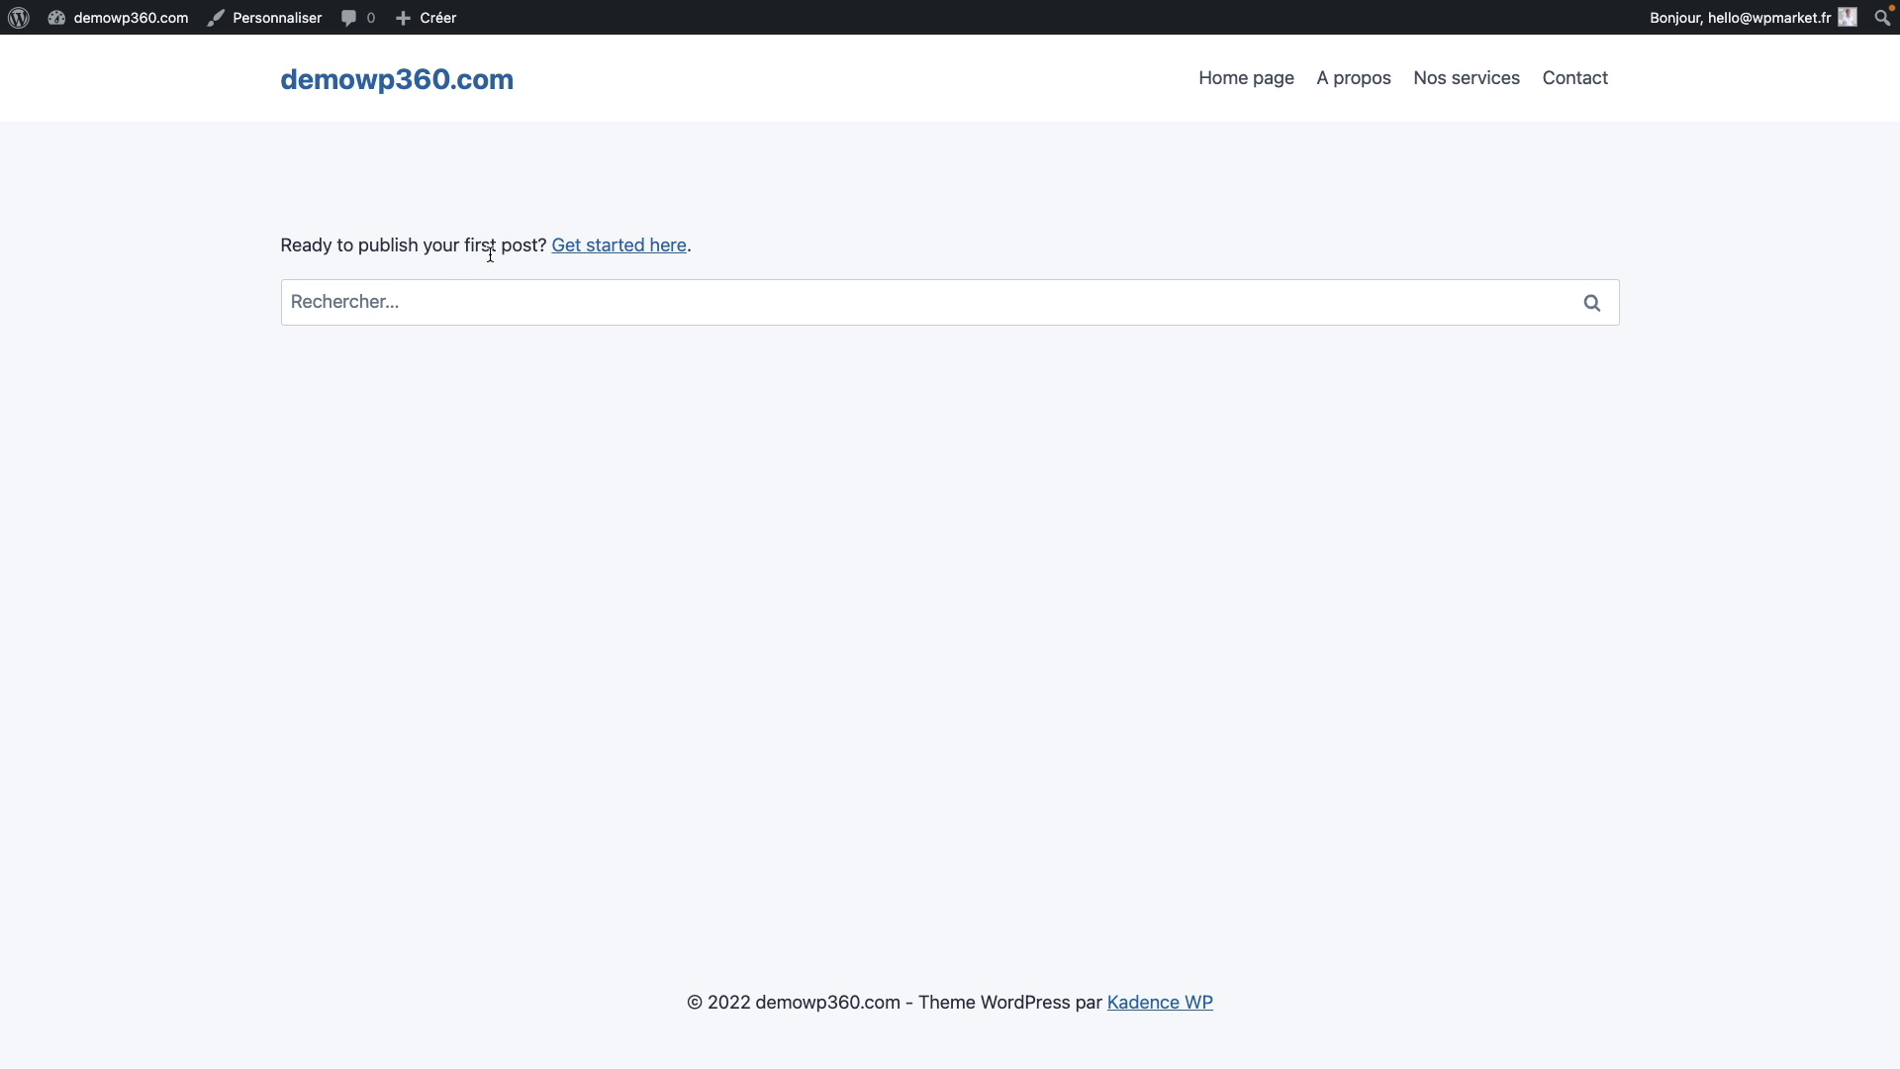
click(1239, 81)
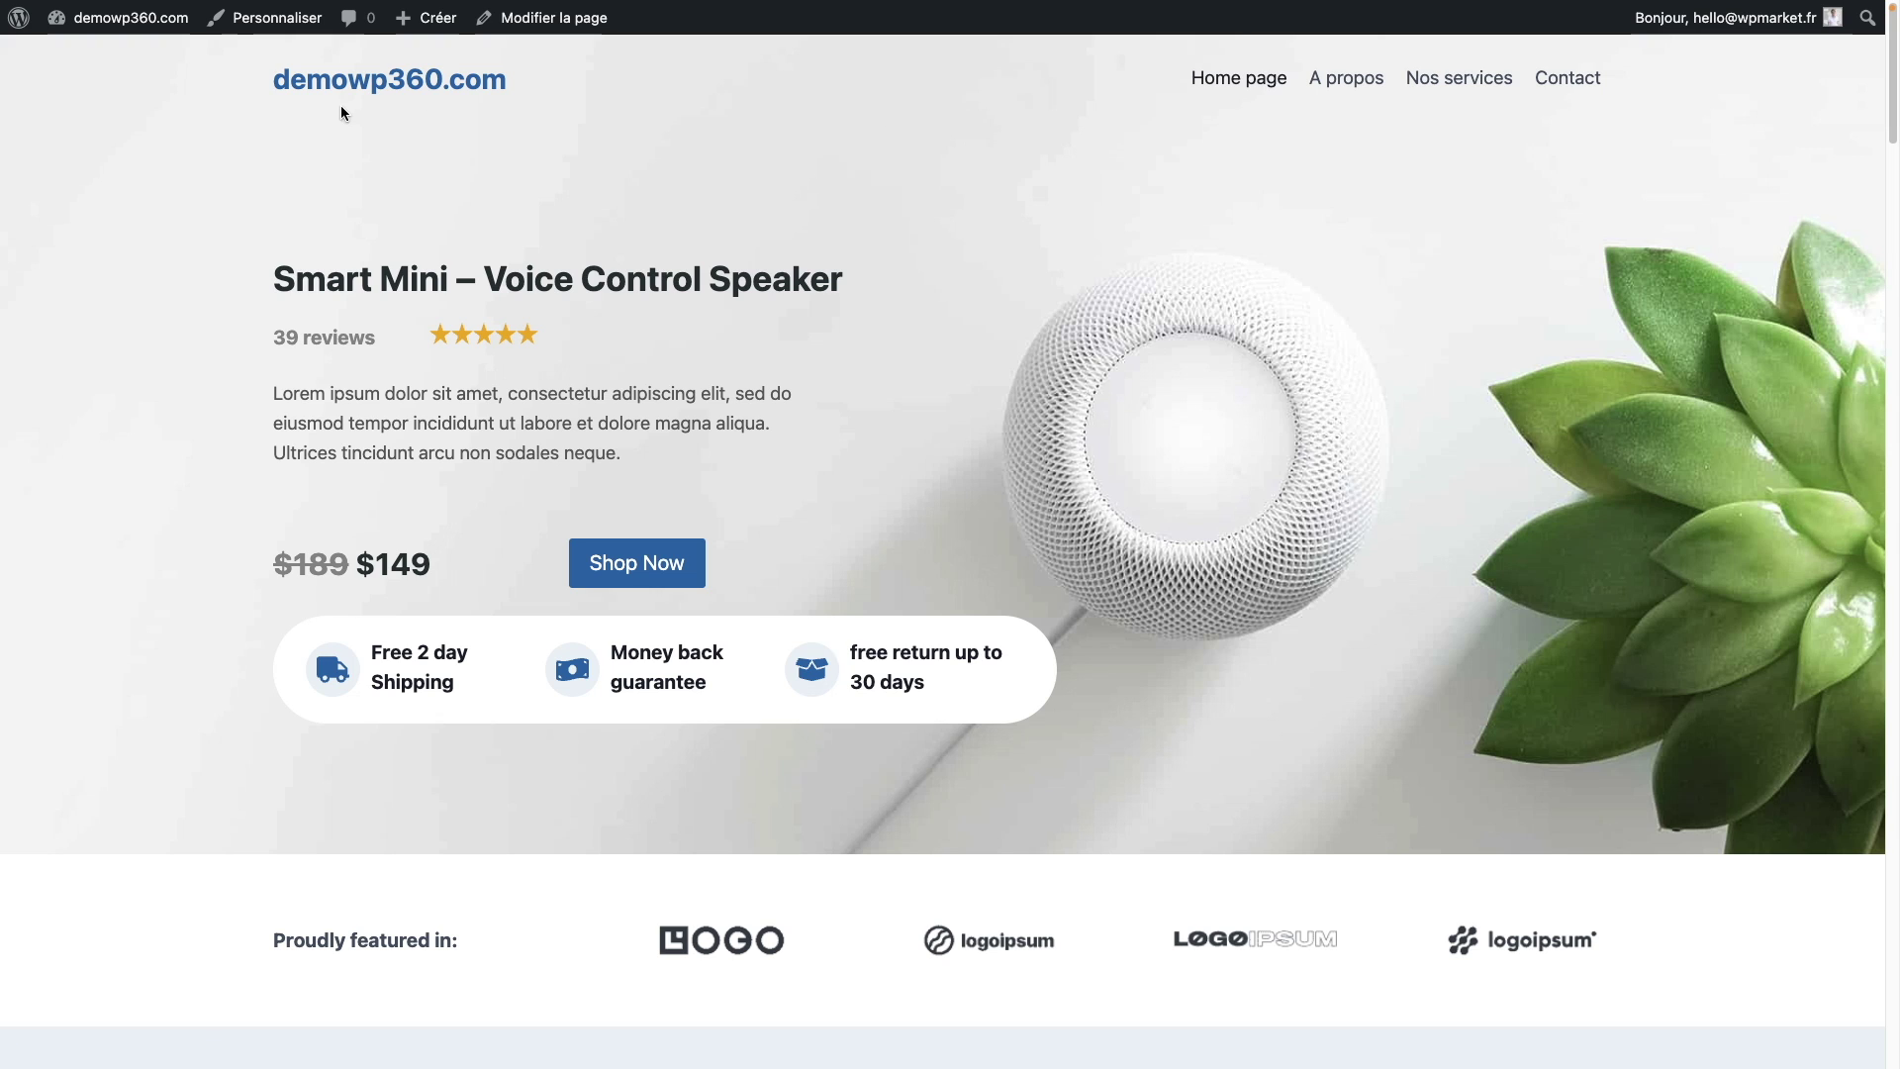
click(387, 84)
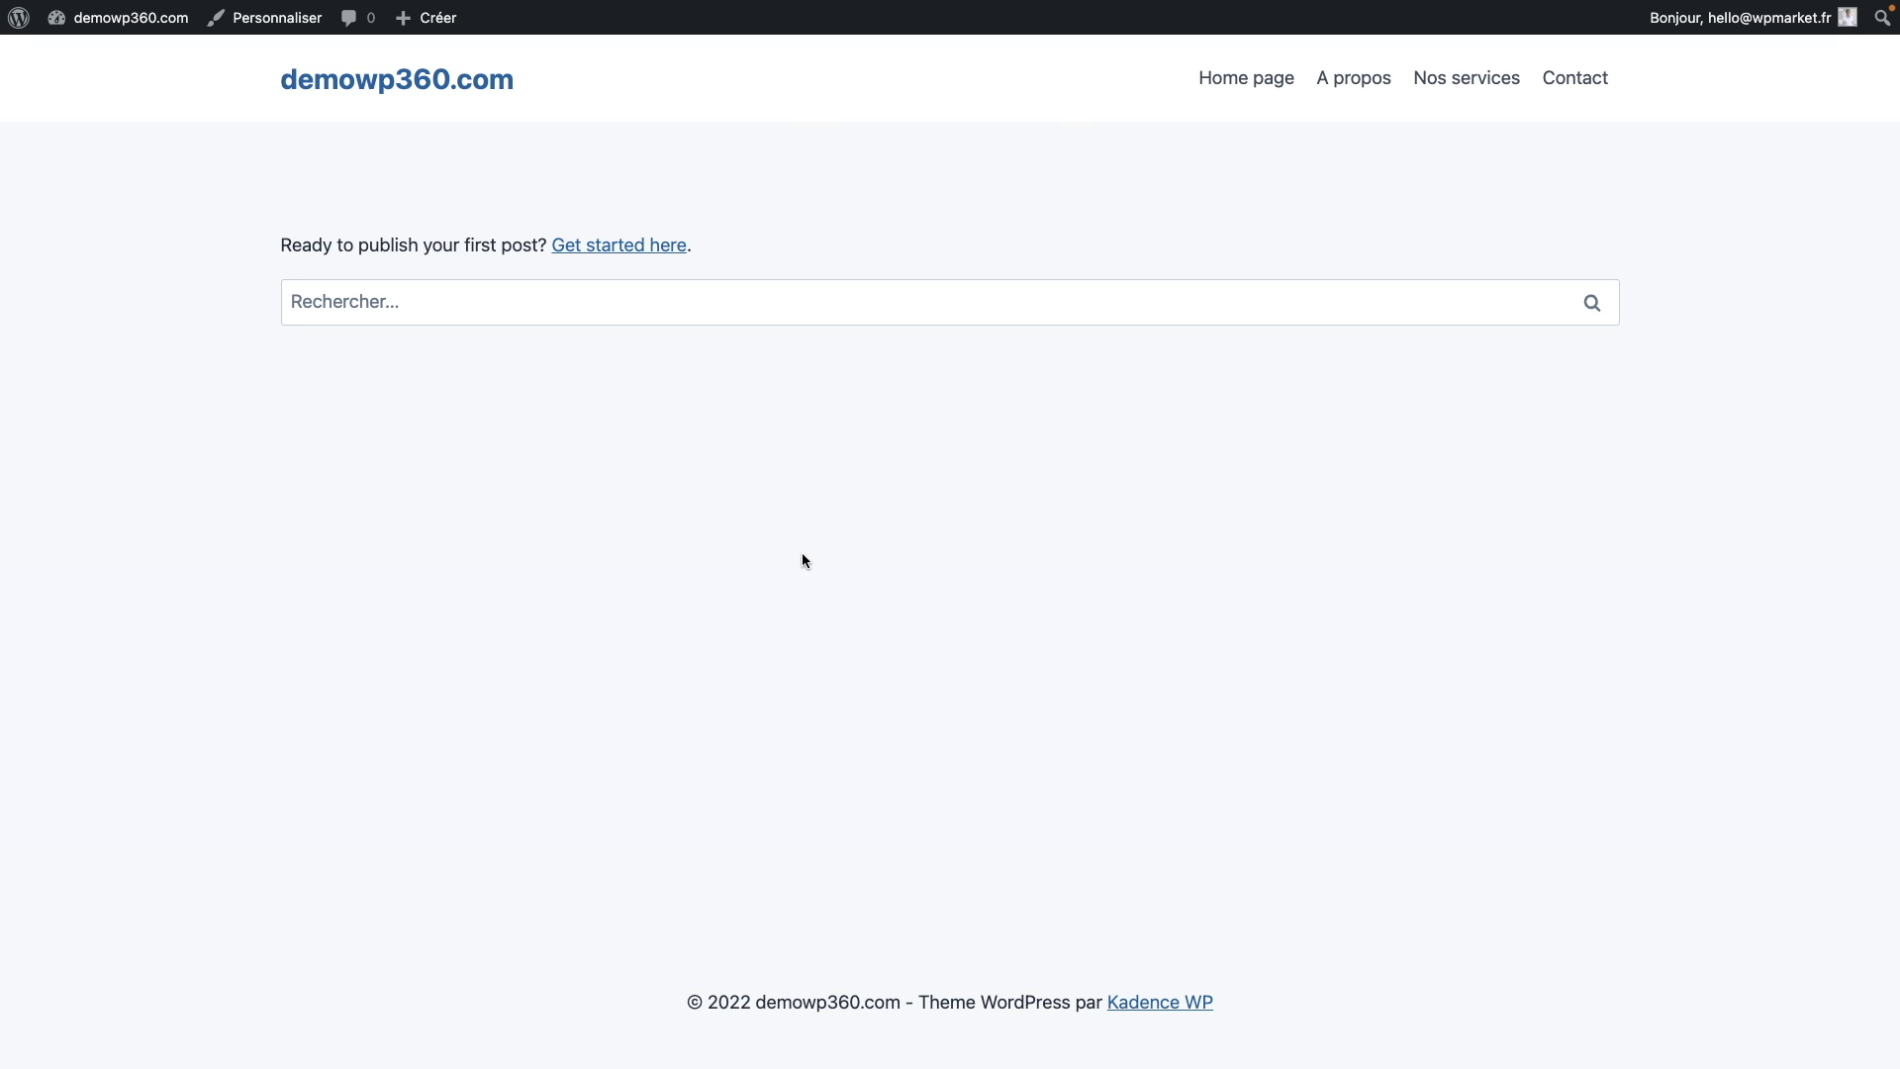
click(1246, 85)
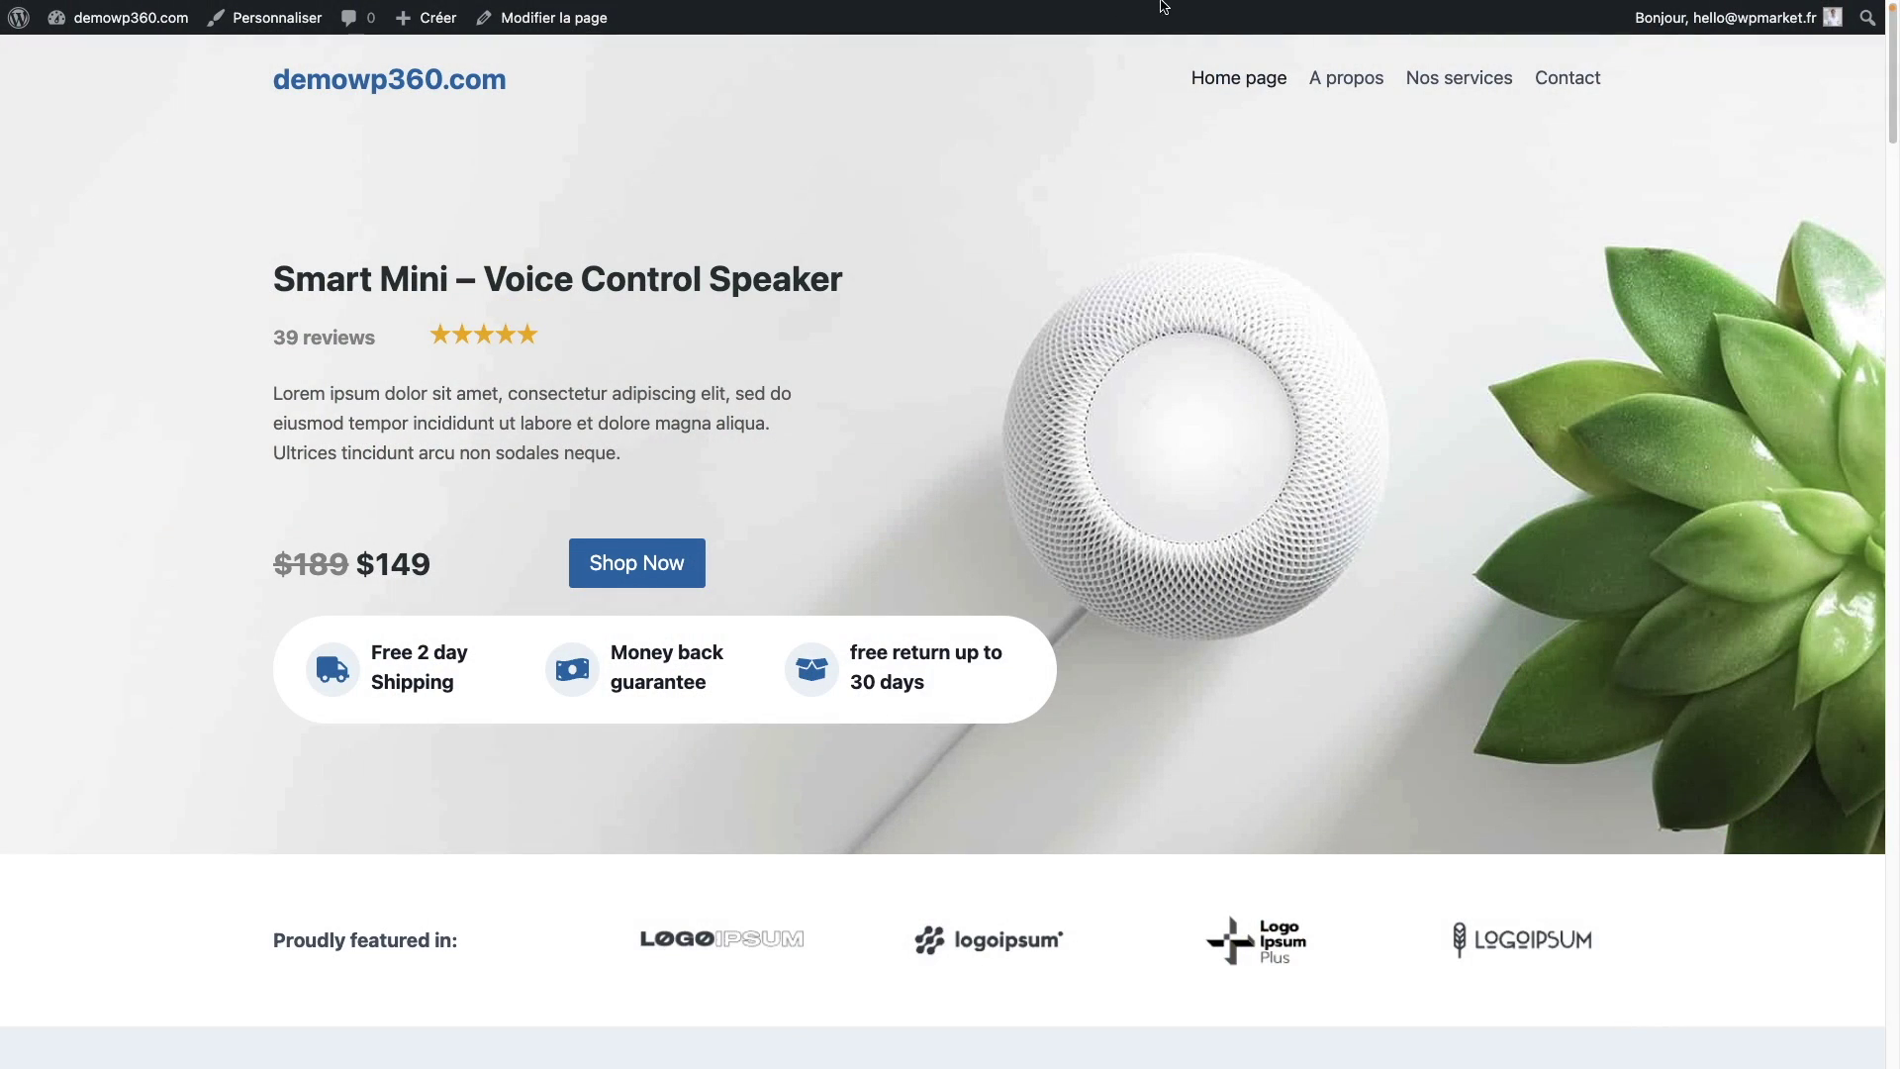
Step: From the dashboard, check the new tagline in General settings, then go to Writing settings
mouse_move(117, 18)
click(138, 63)
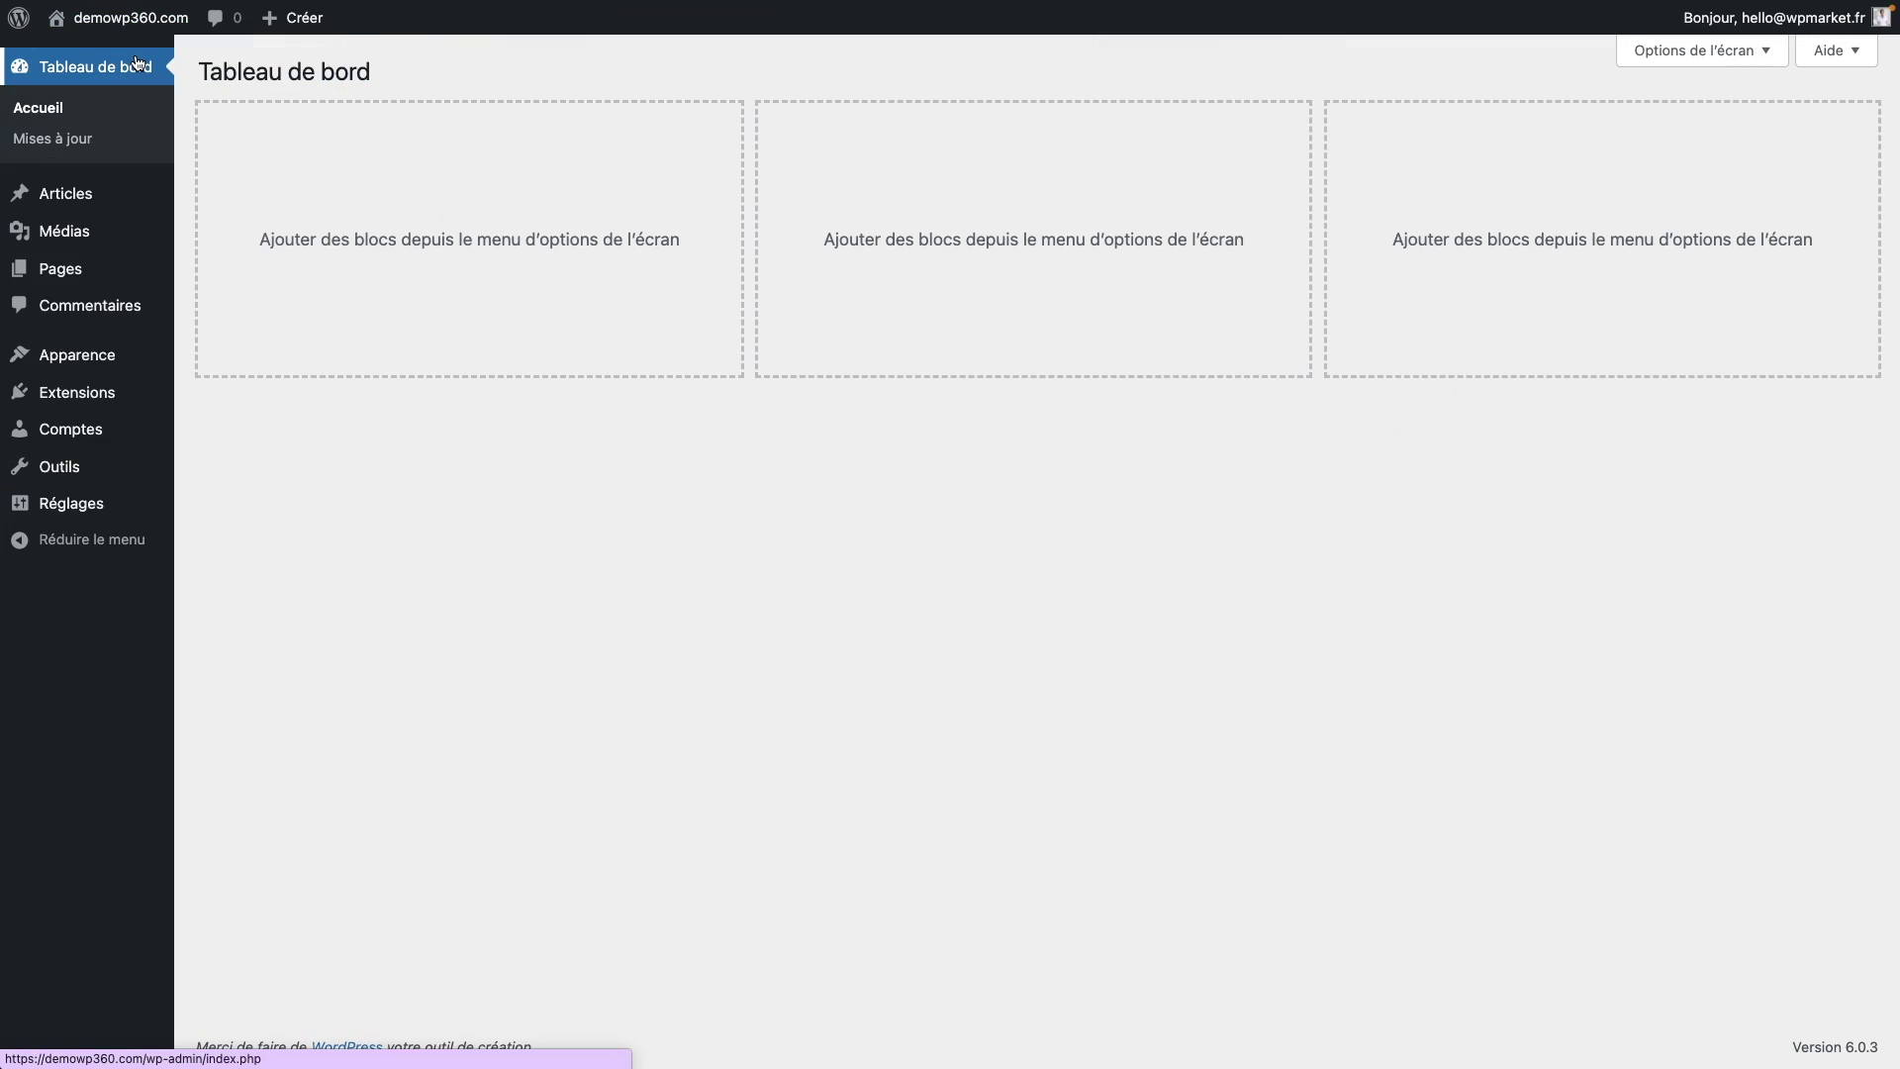
click(72, 517)
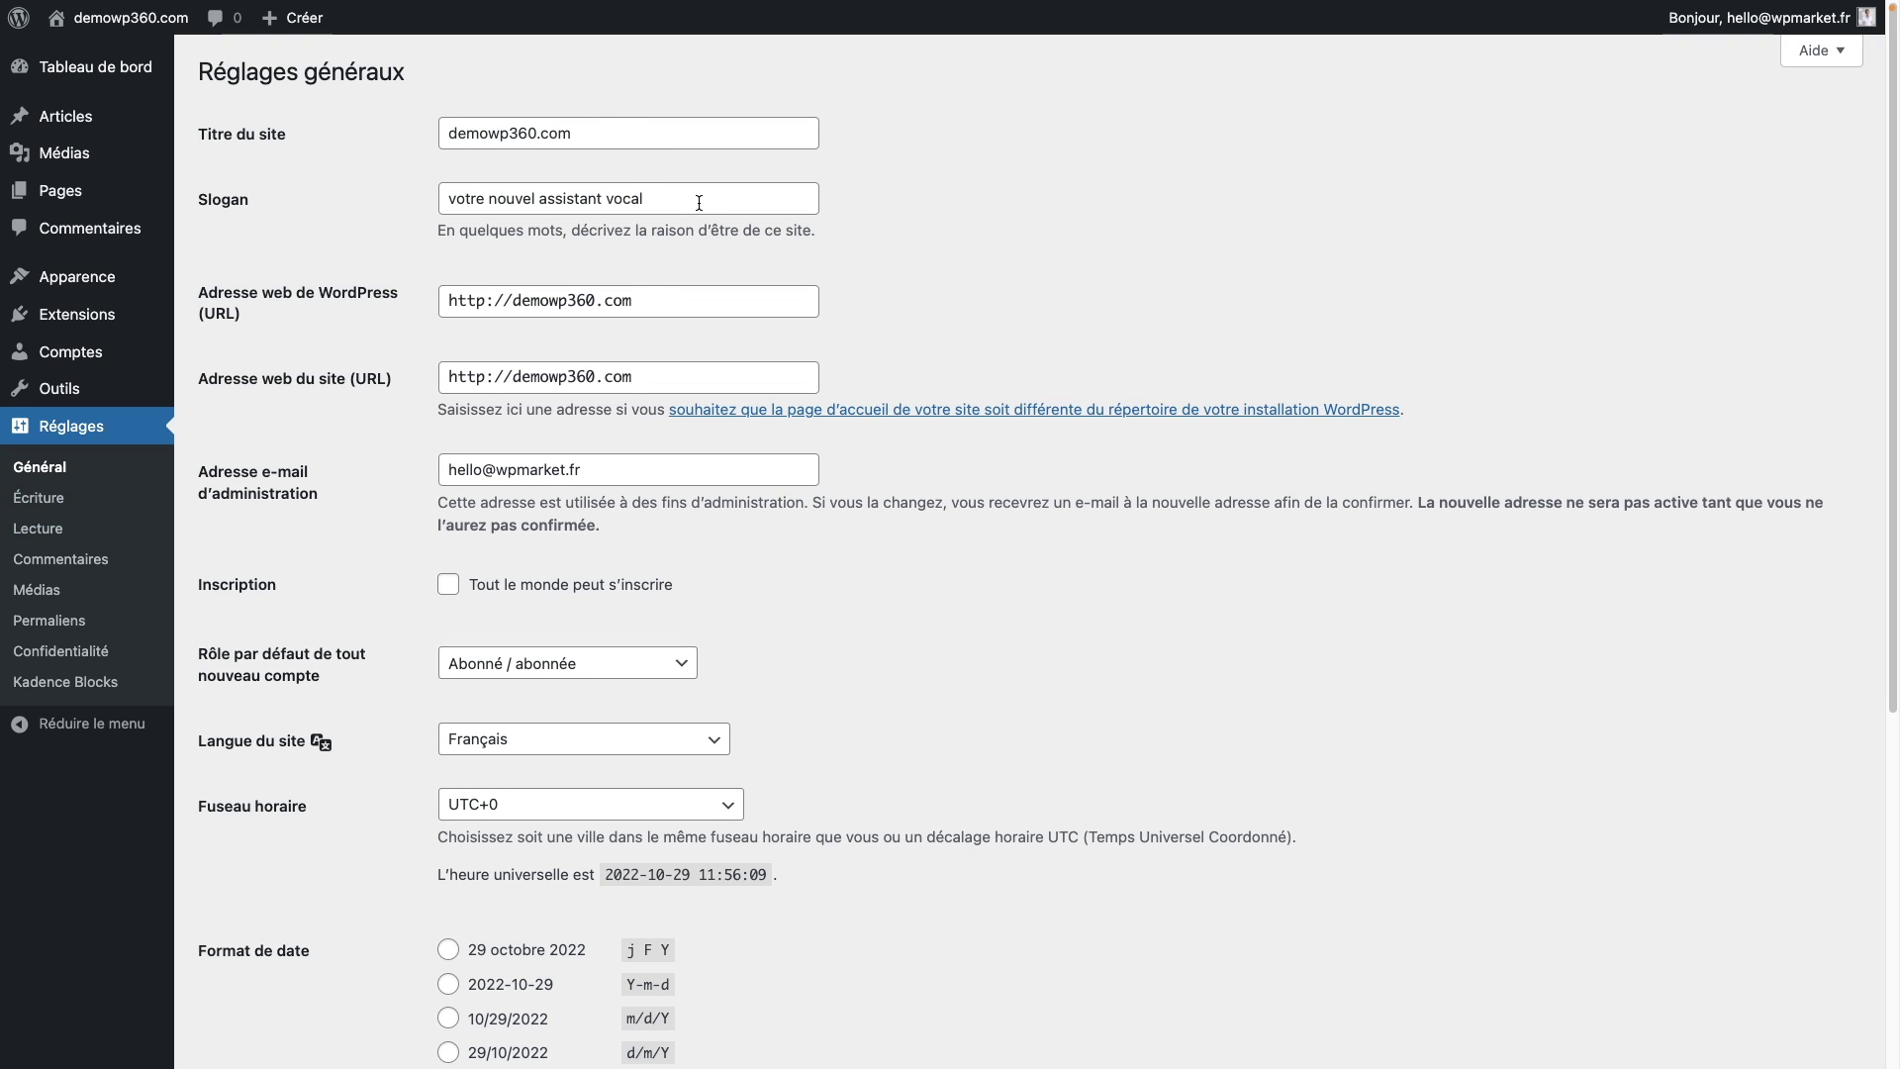
drag(702, 203, 401, 213)
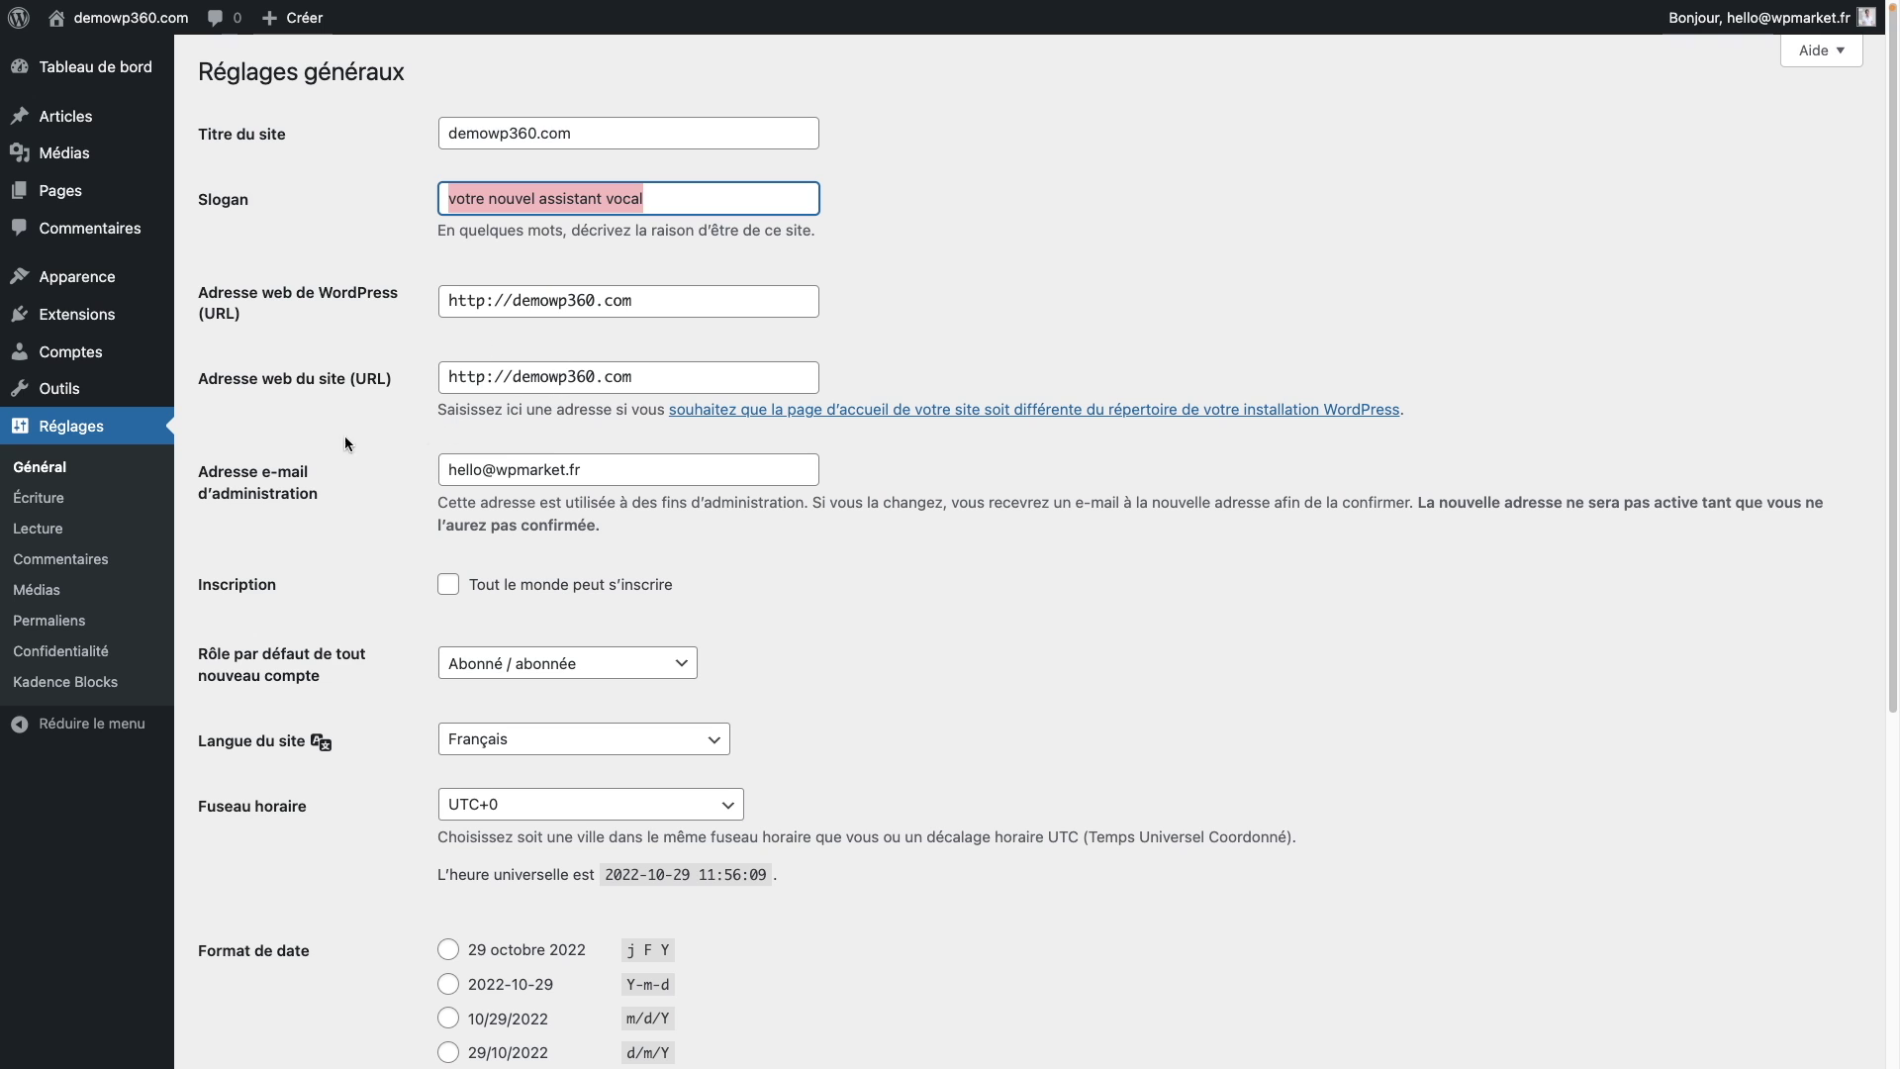
click(51, 503)
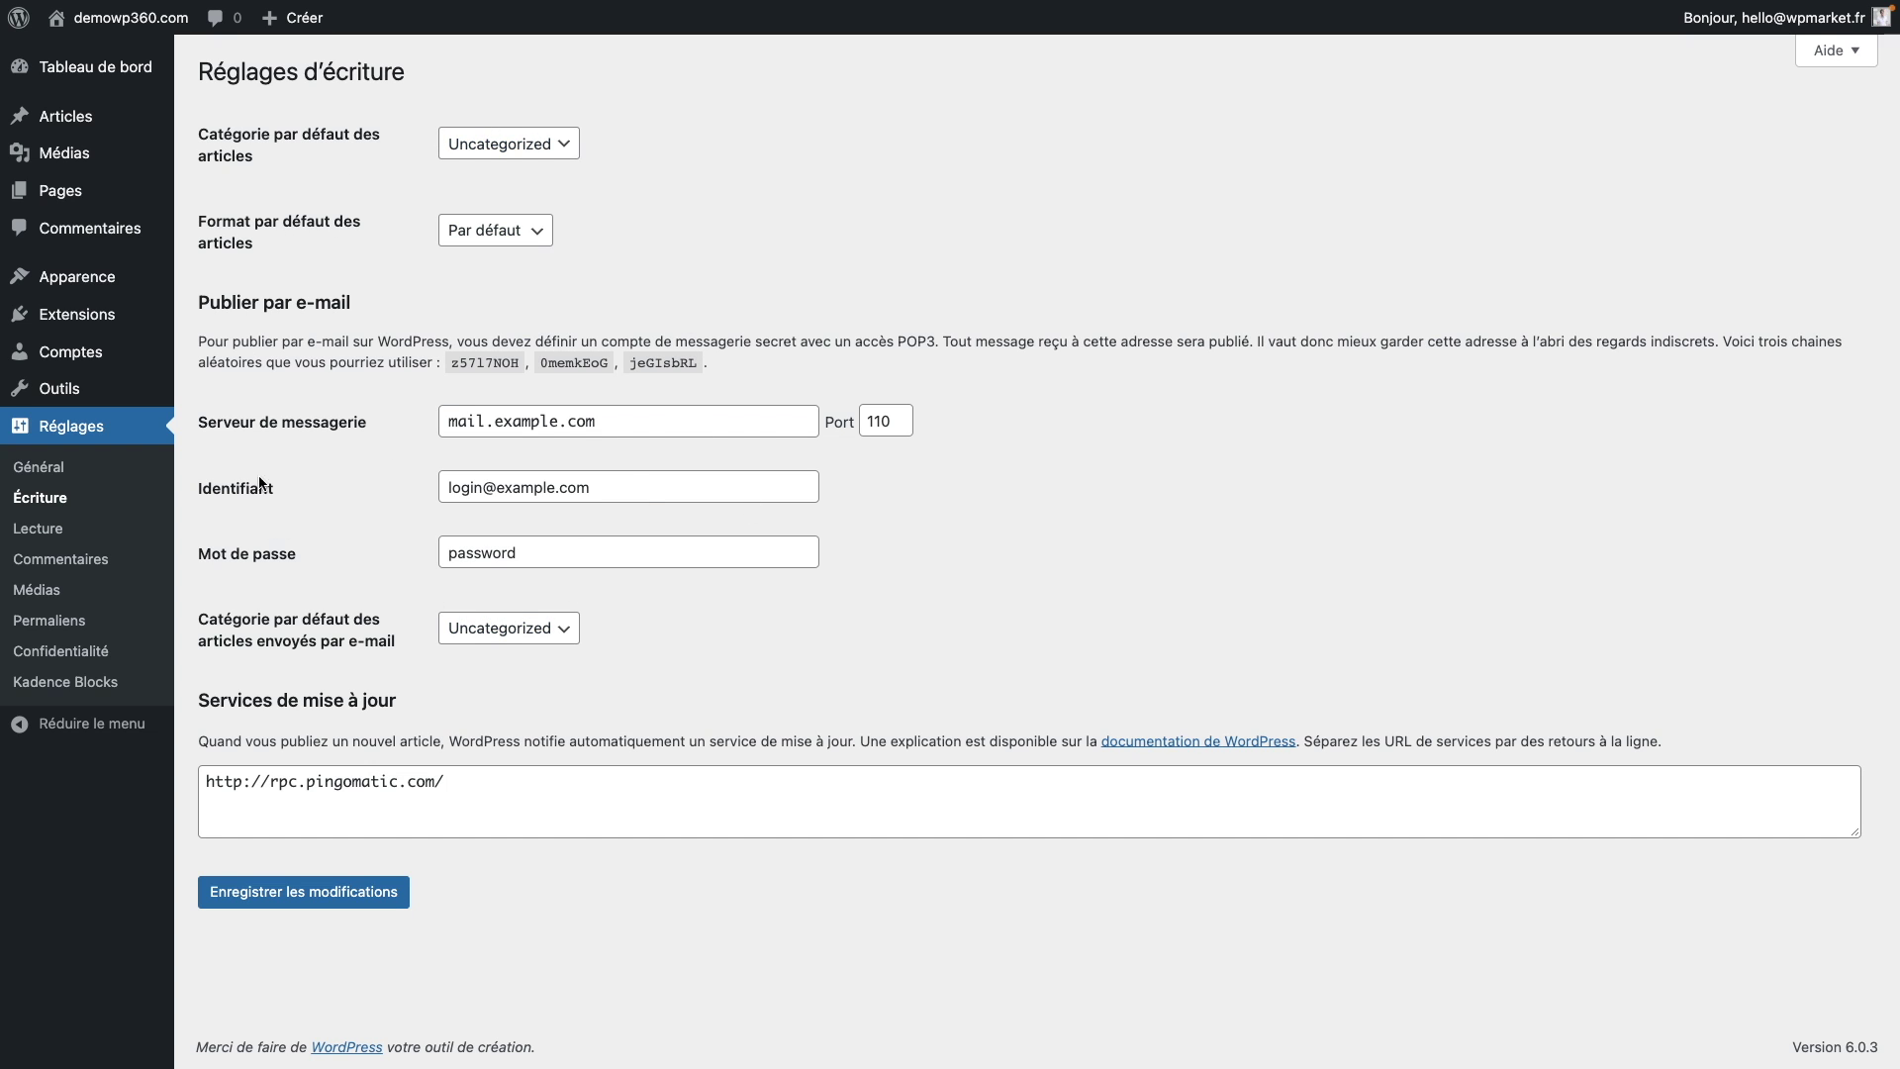
Step: In Reading settings, set the front page to the static page Home page
click(52, 532)
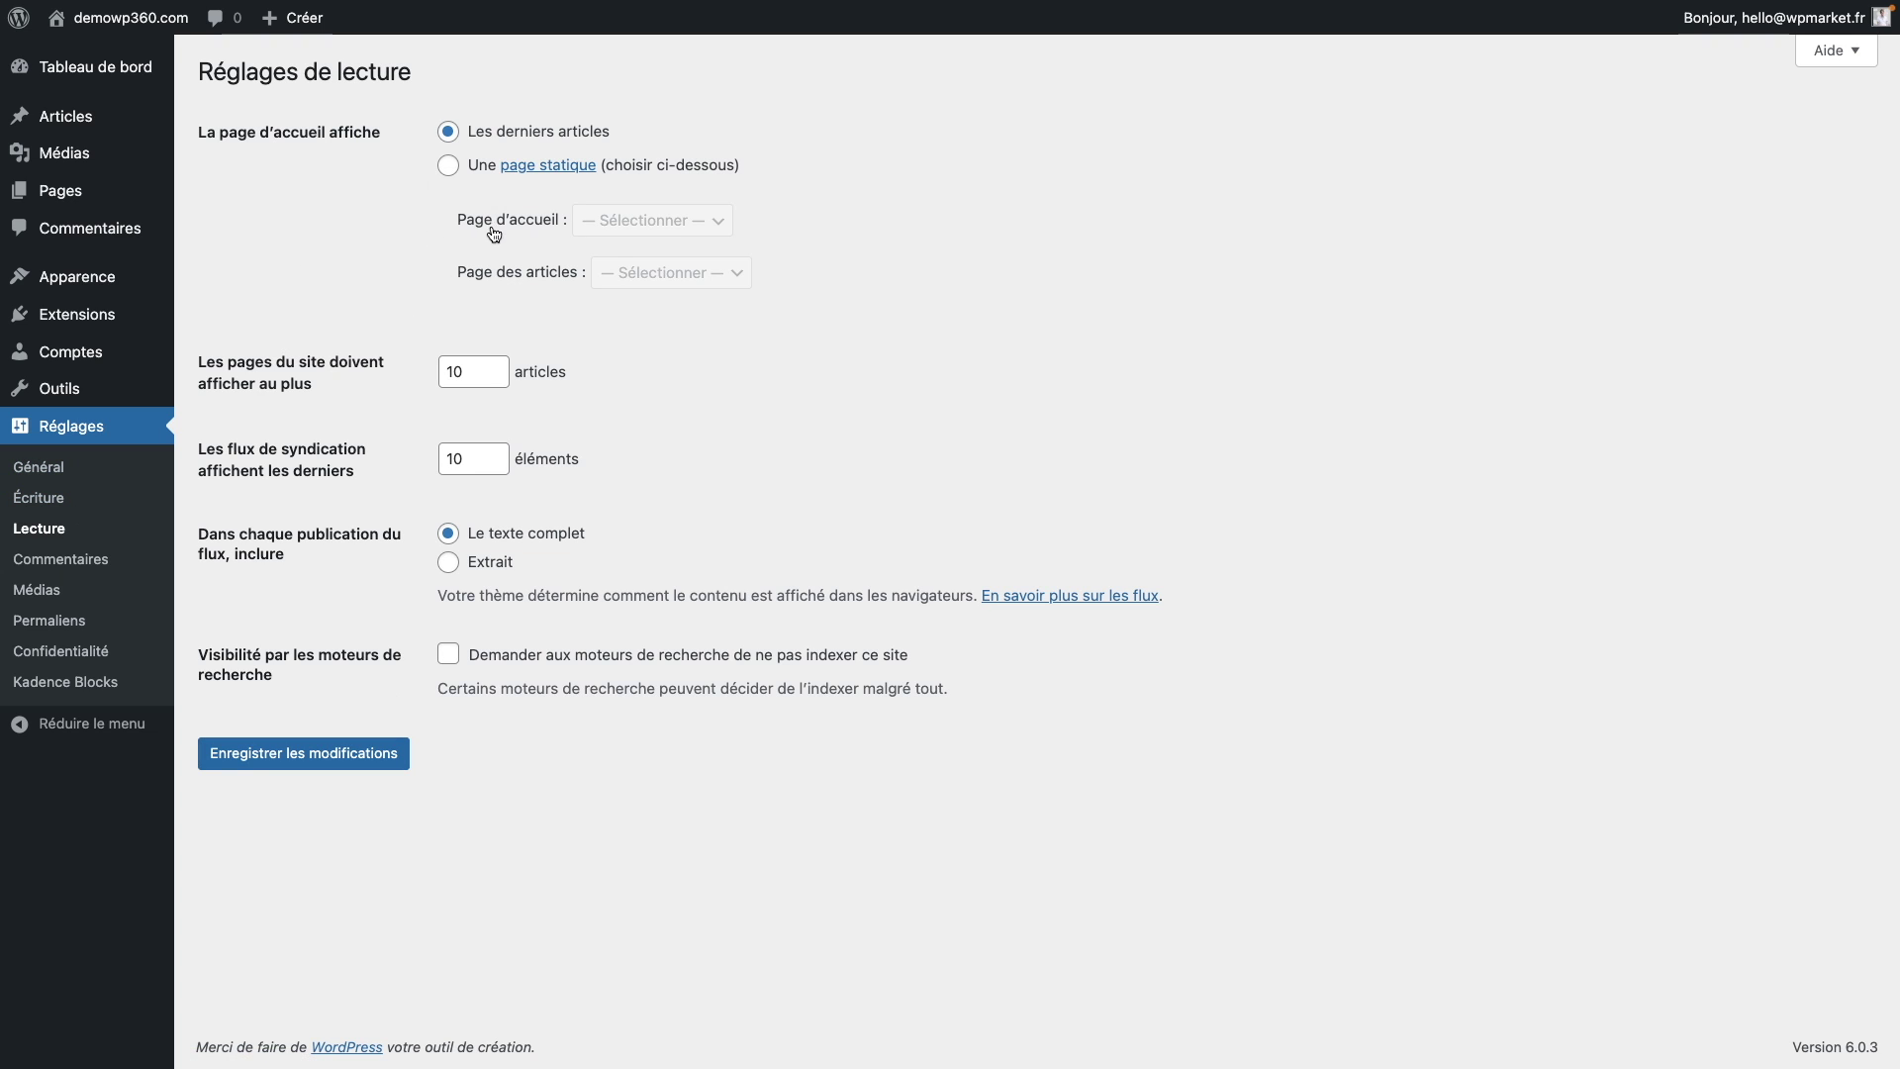
click(452, 168)
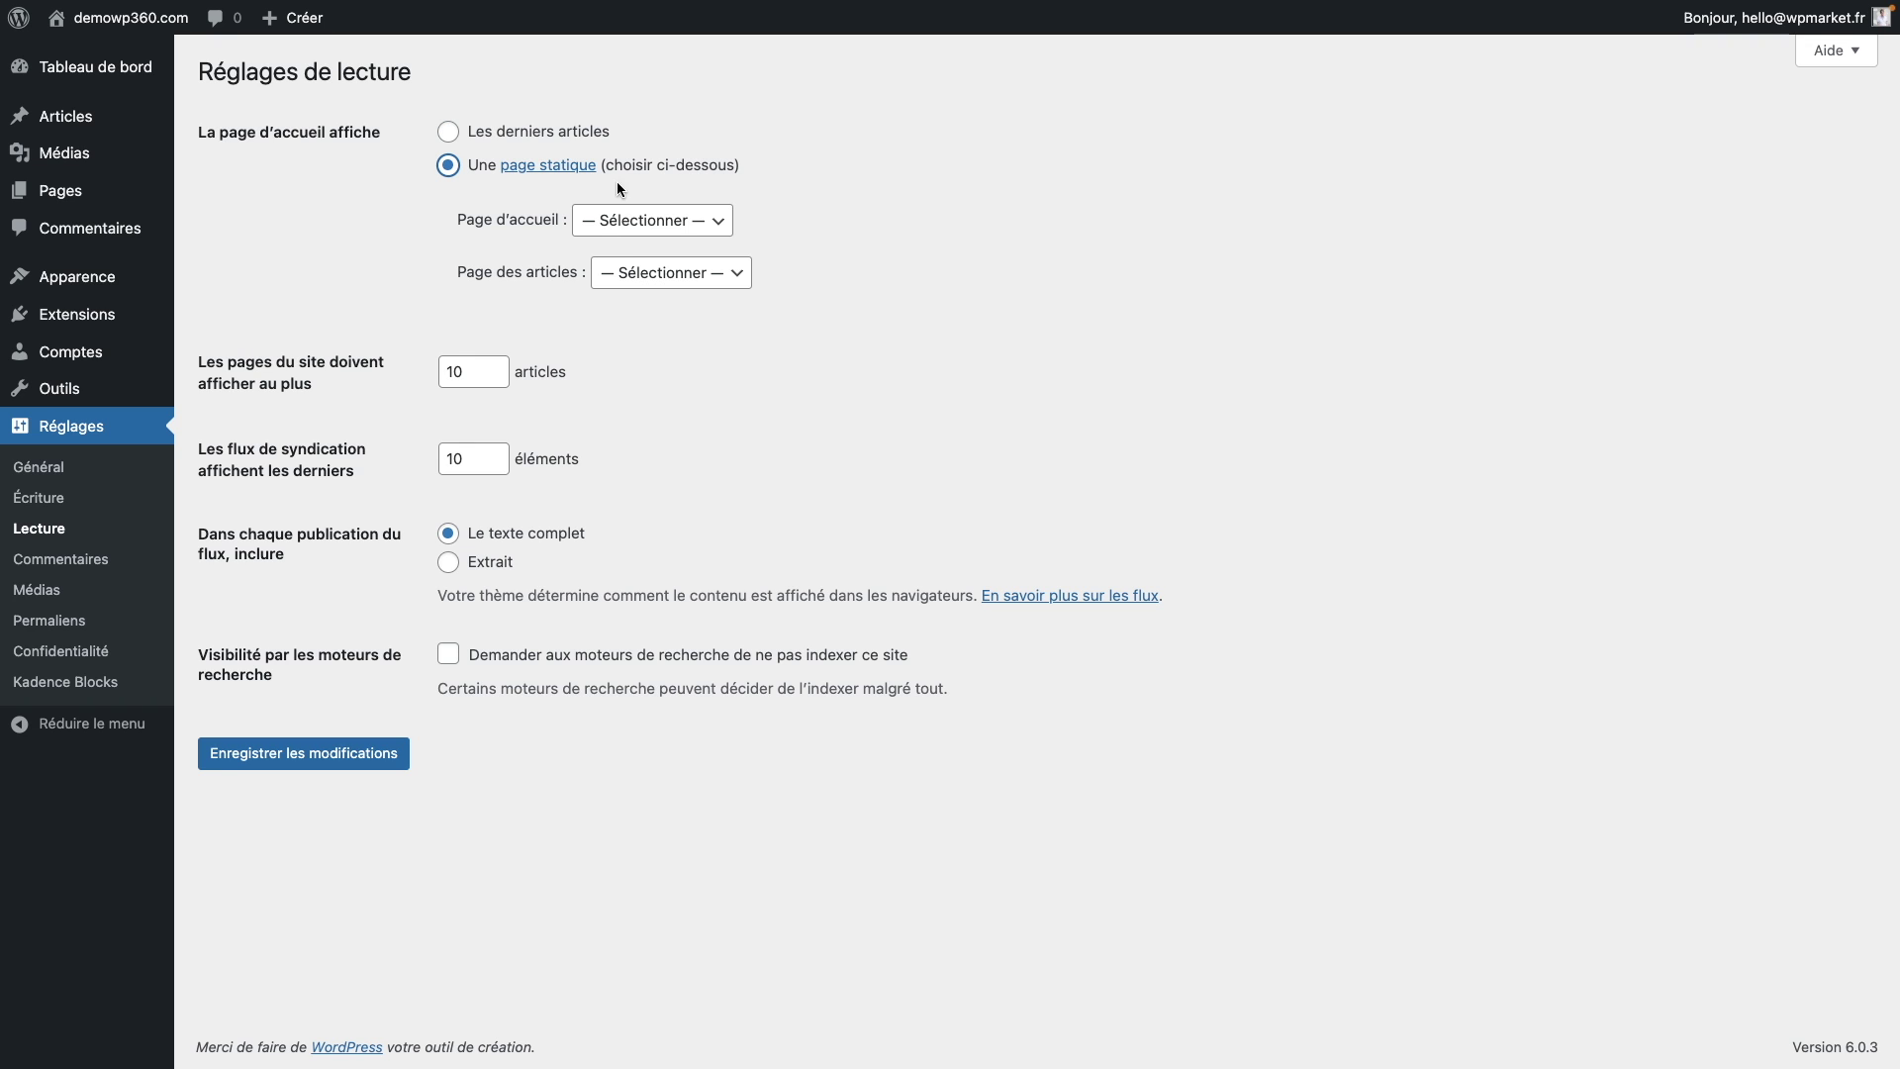
click(677, 227)
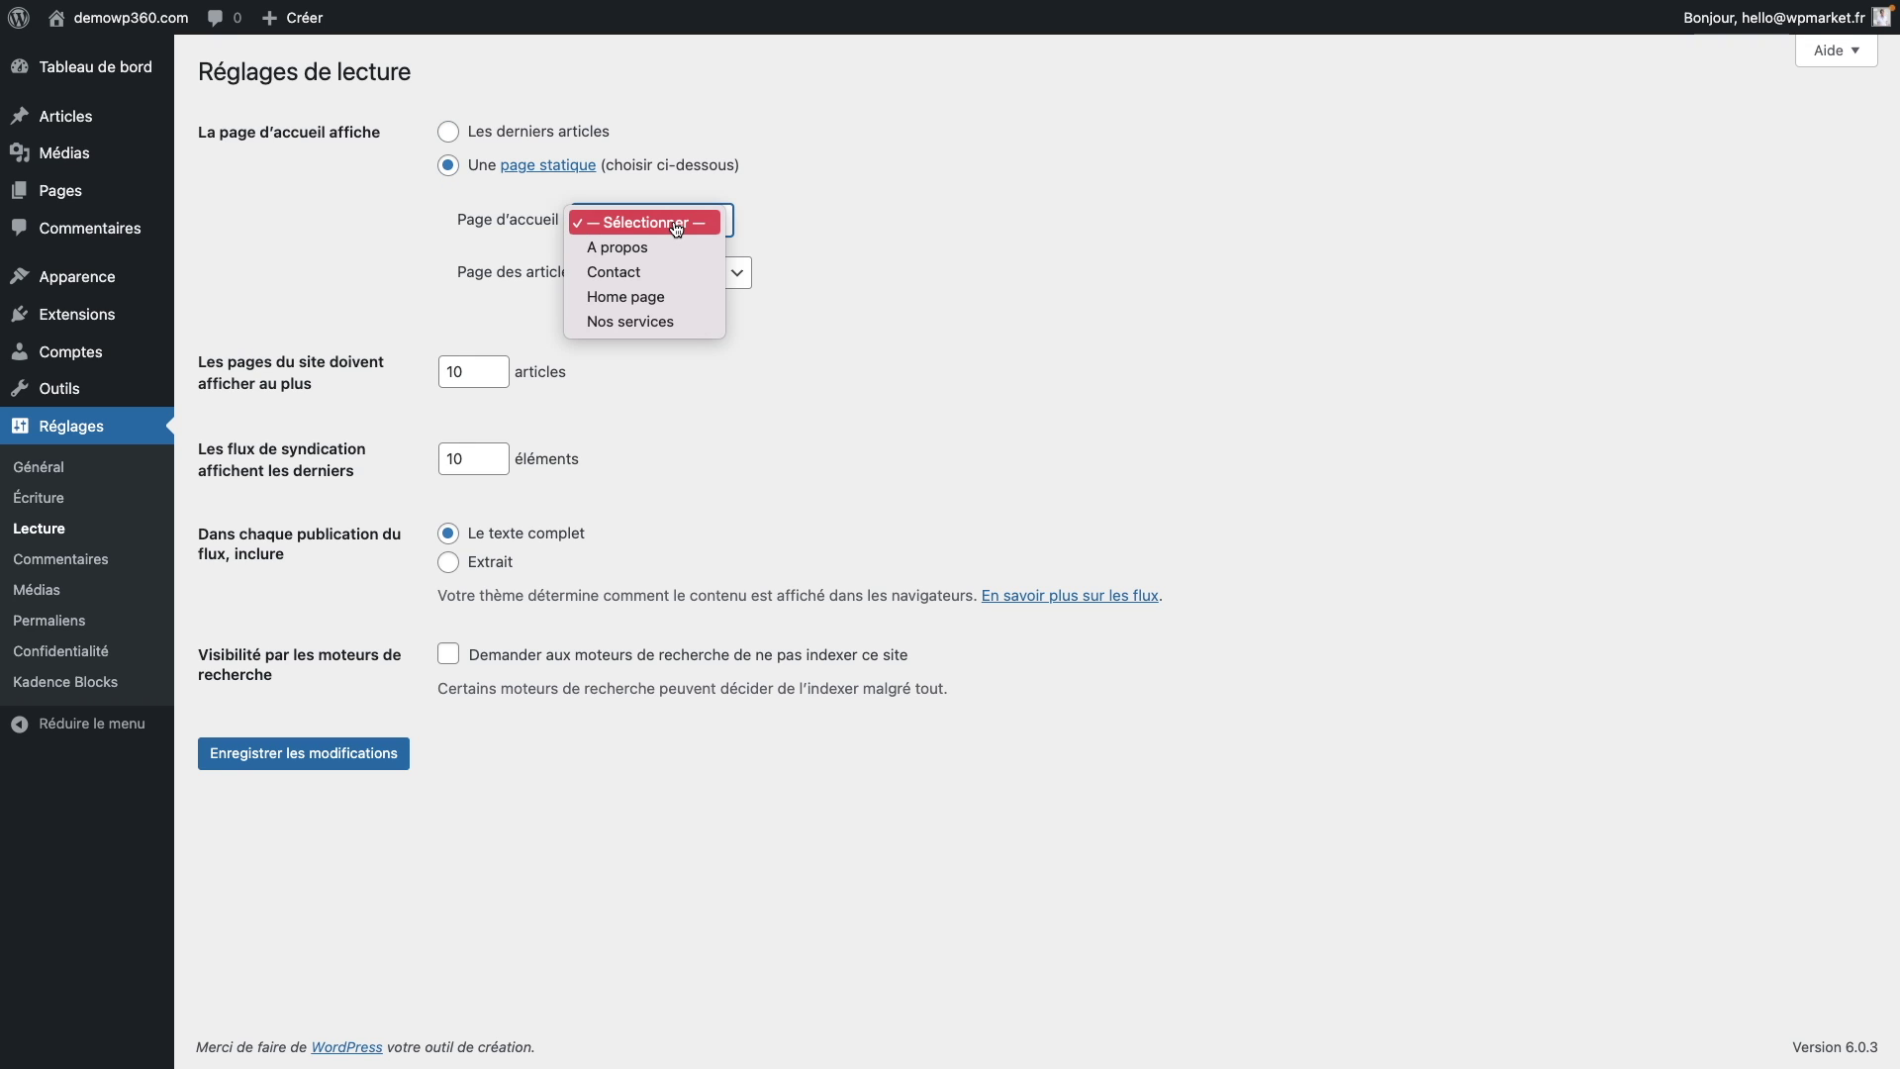
click(670, 295)
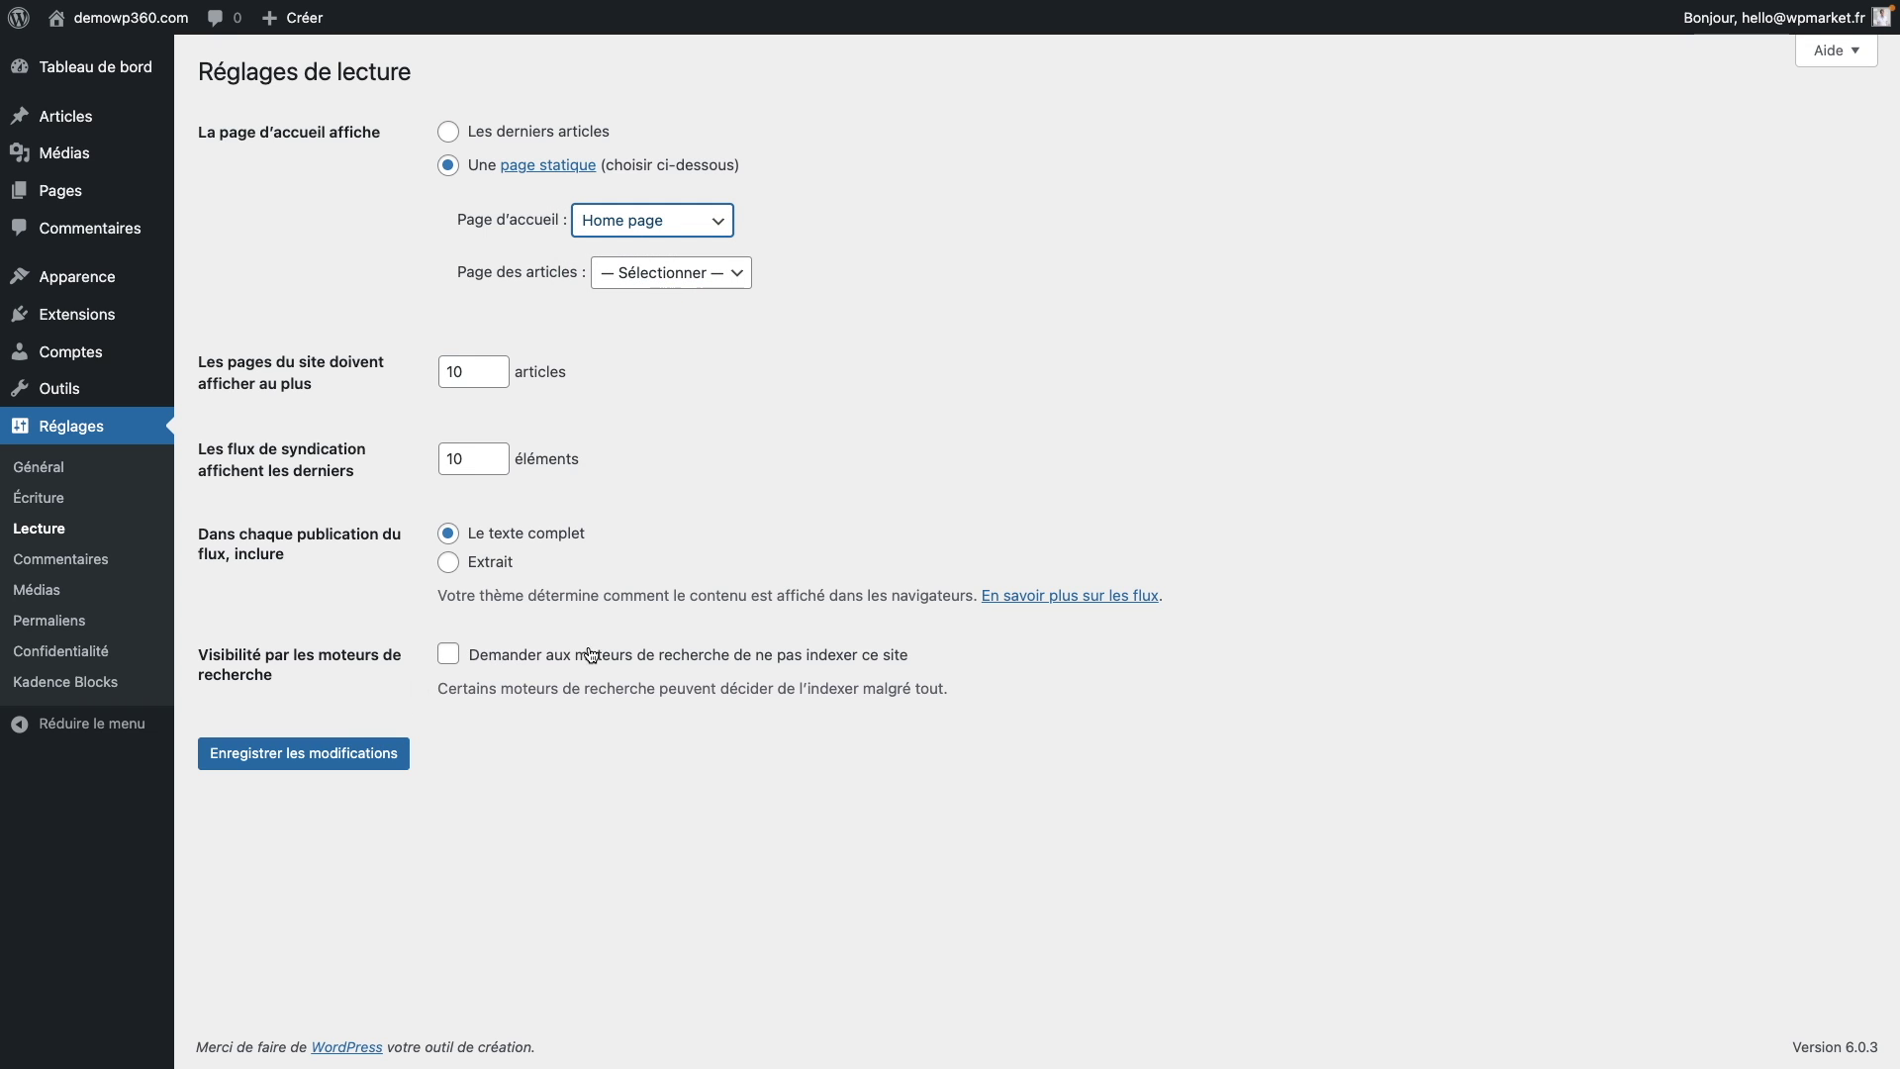
Step: Point out the search engine indexing option and save the reading settings
drag(926, 644, 471, 663)
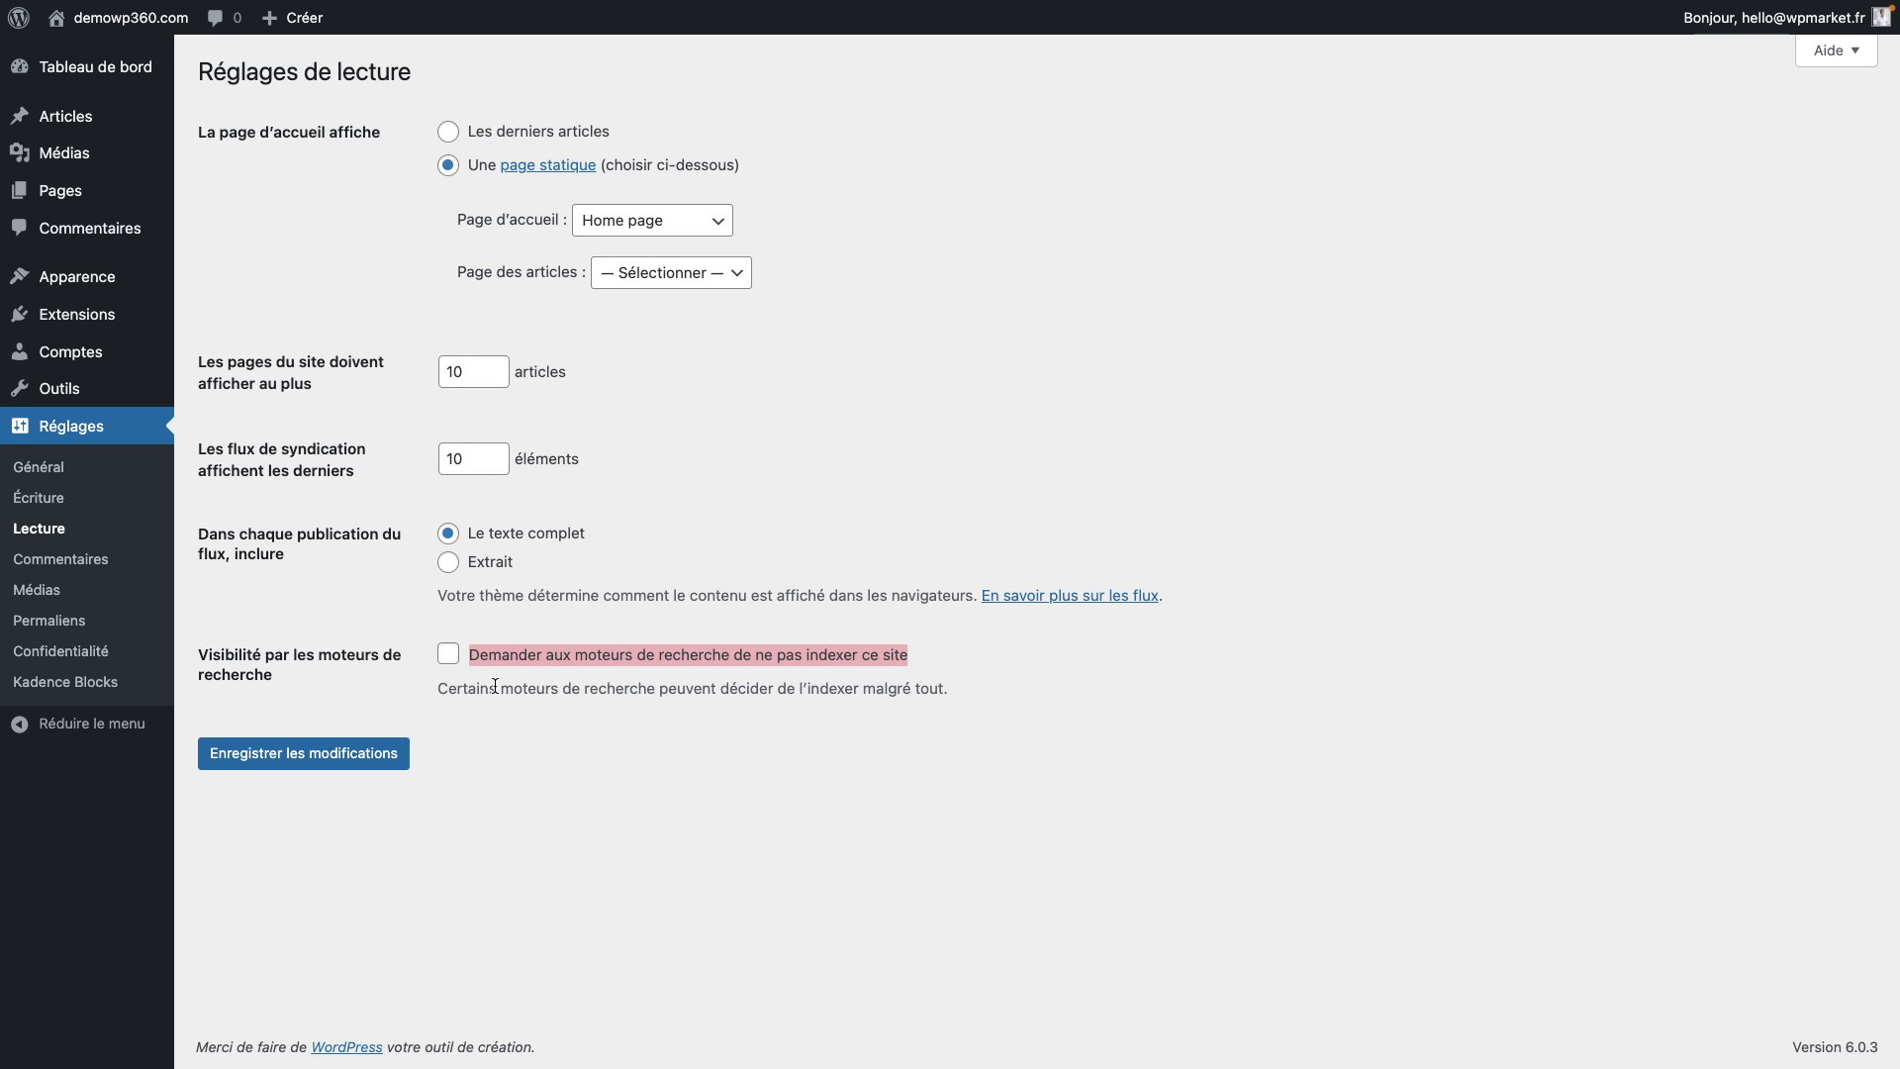
click(374, 649)
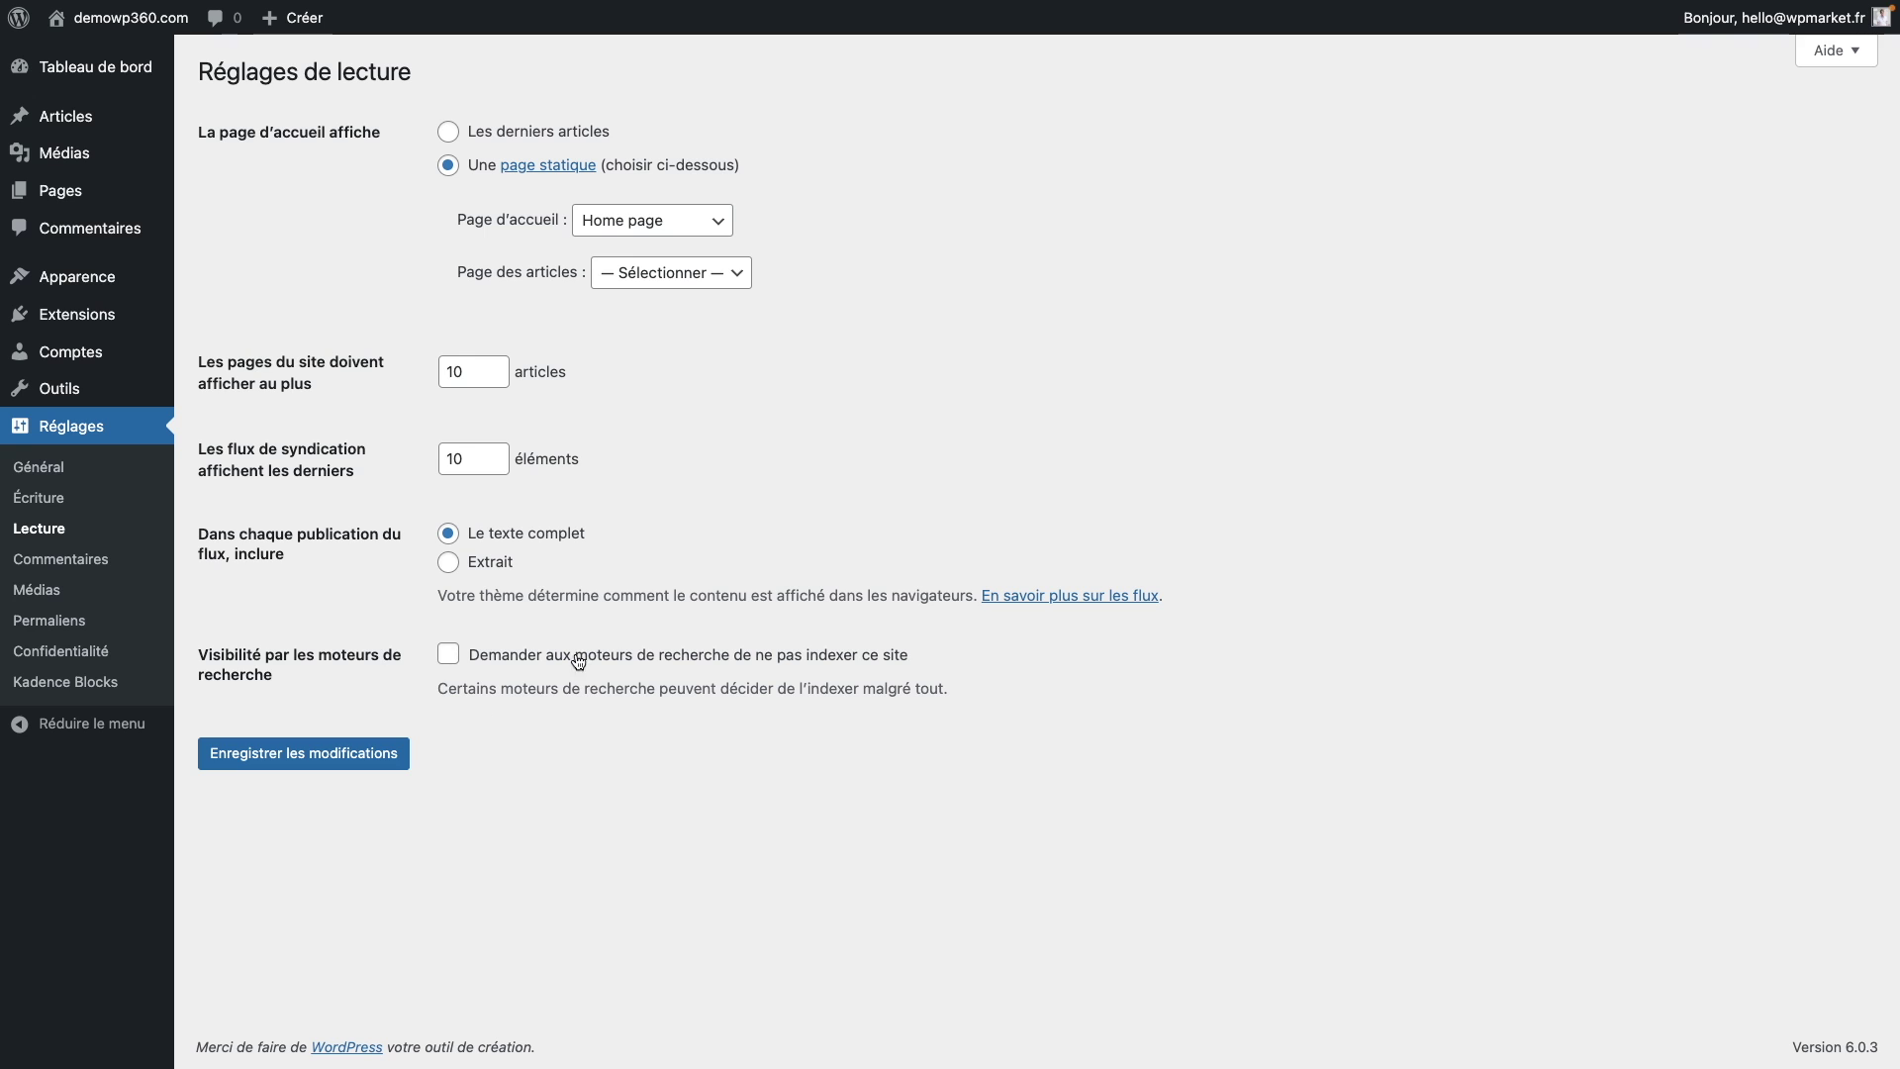
drag(895, 653, 560, 655)
click(312, 754)
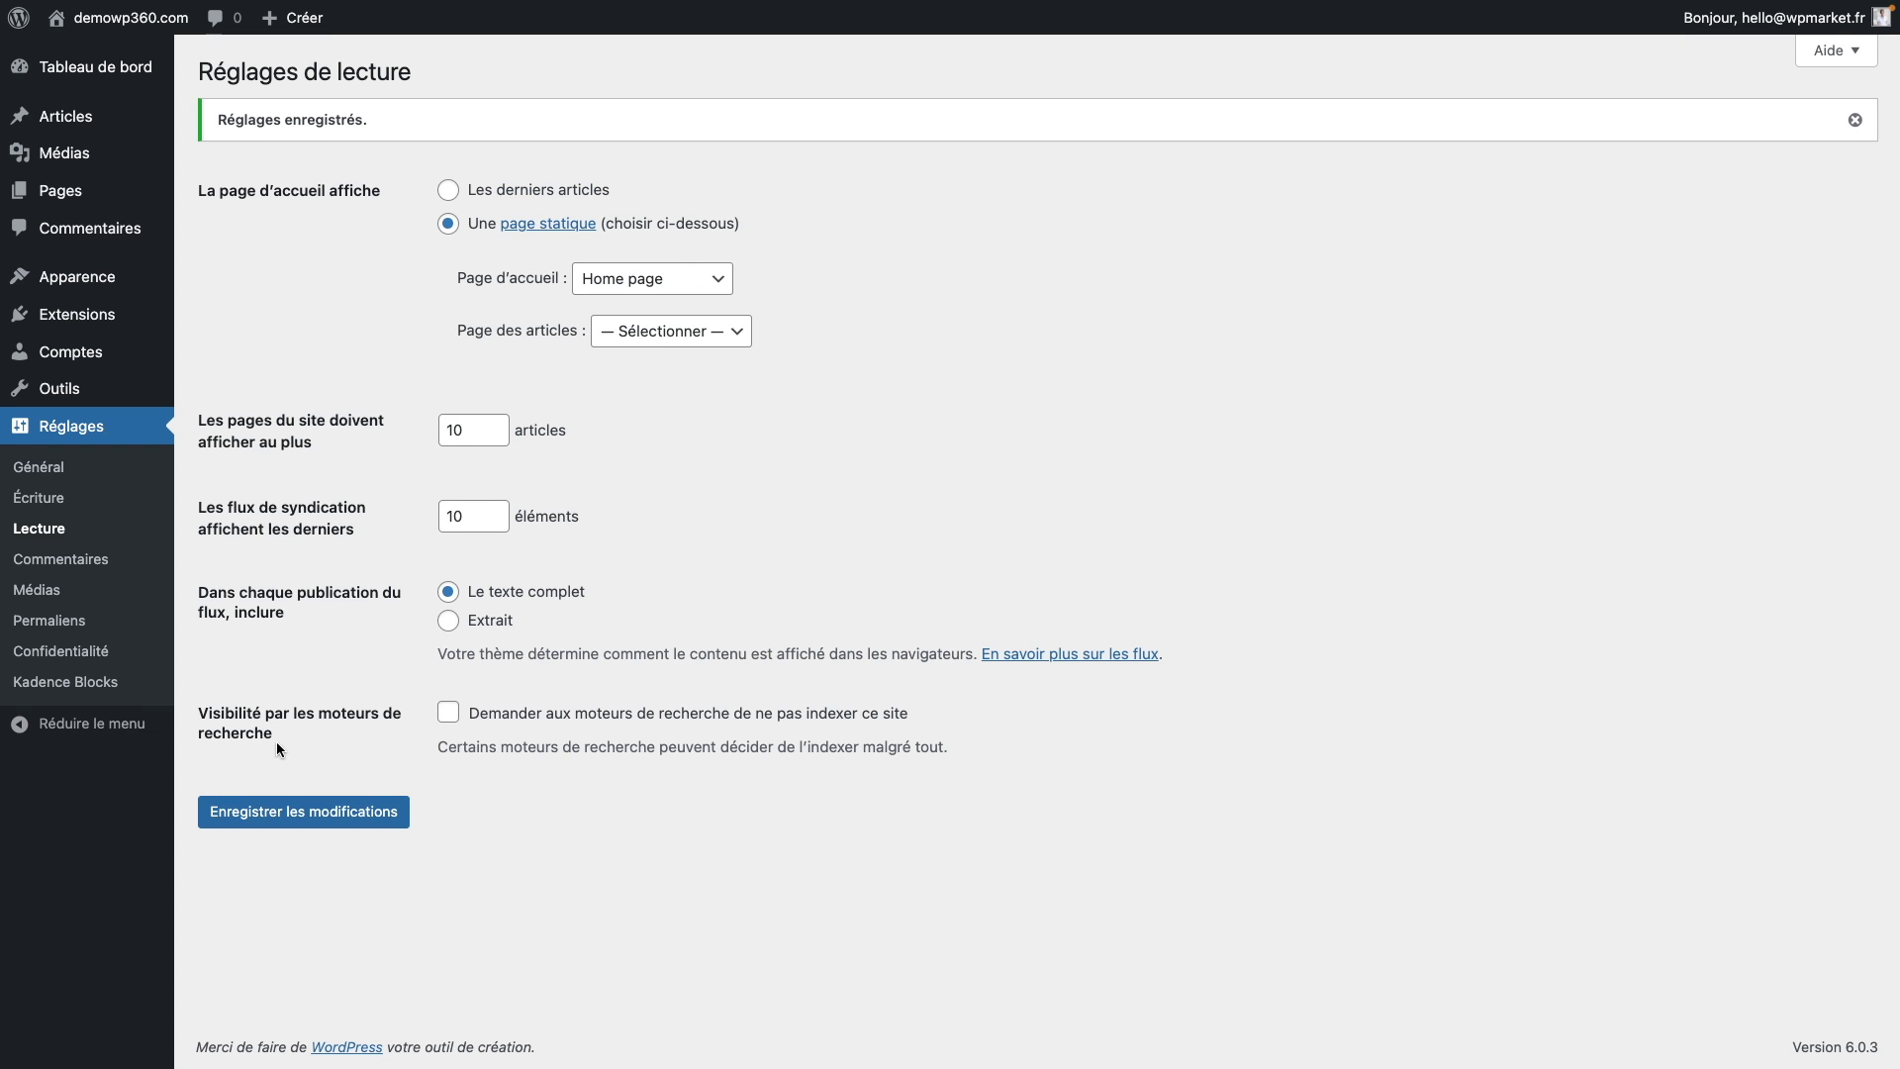
click(61, 559)
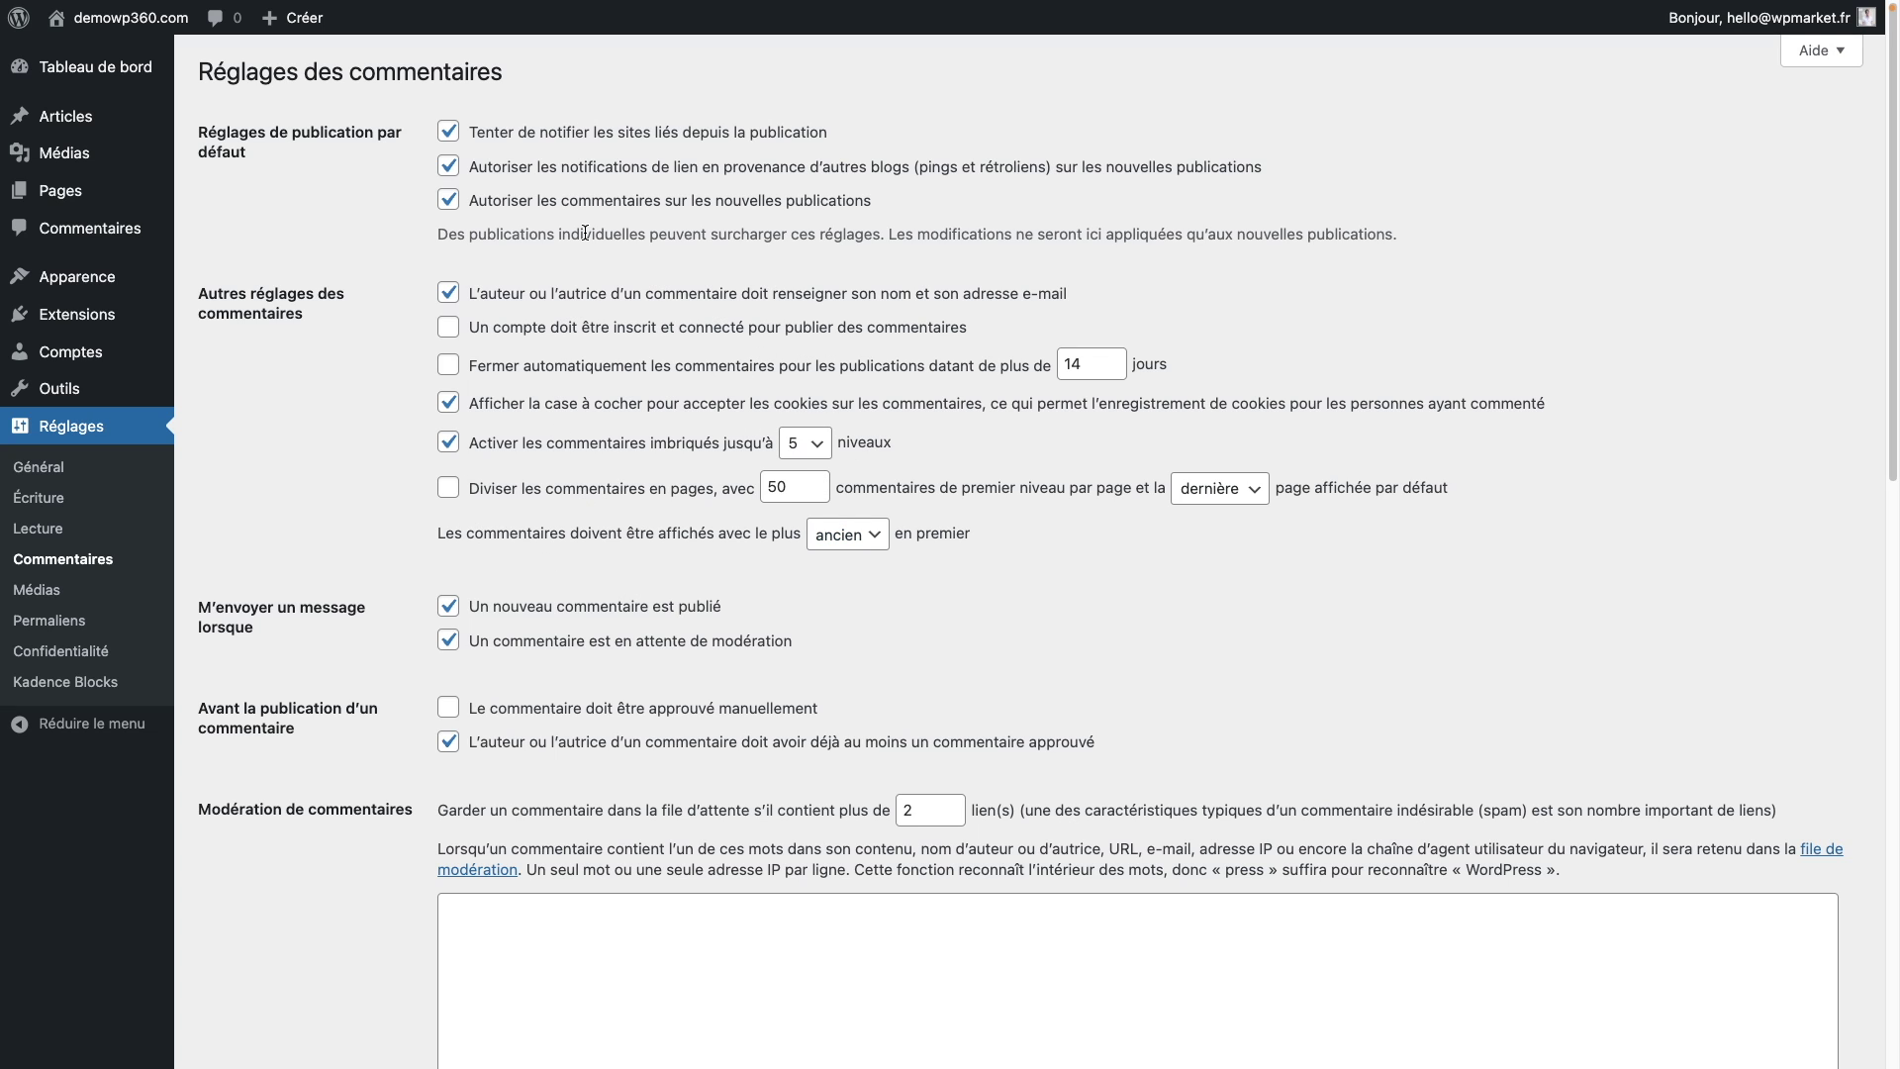
Step: Disallow comments on new posts and save the comment settings
click(467, 201)
scroll(377, 402, down, 15)
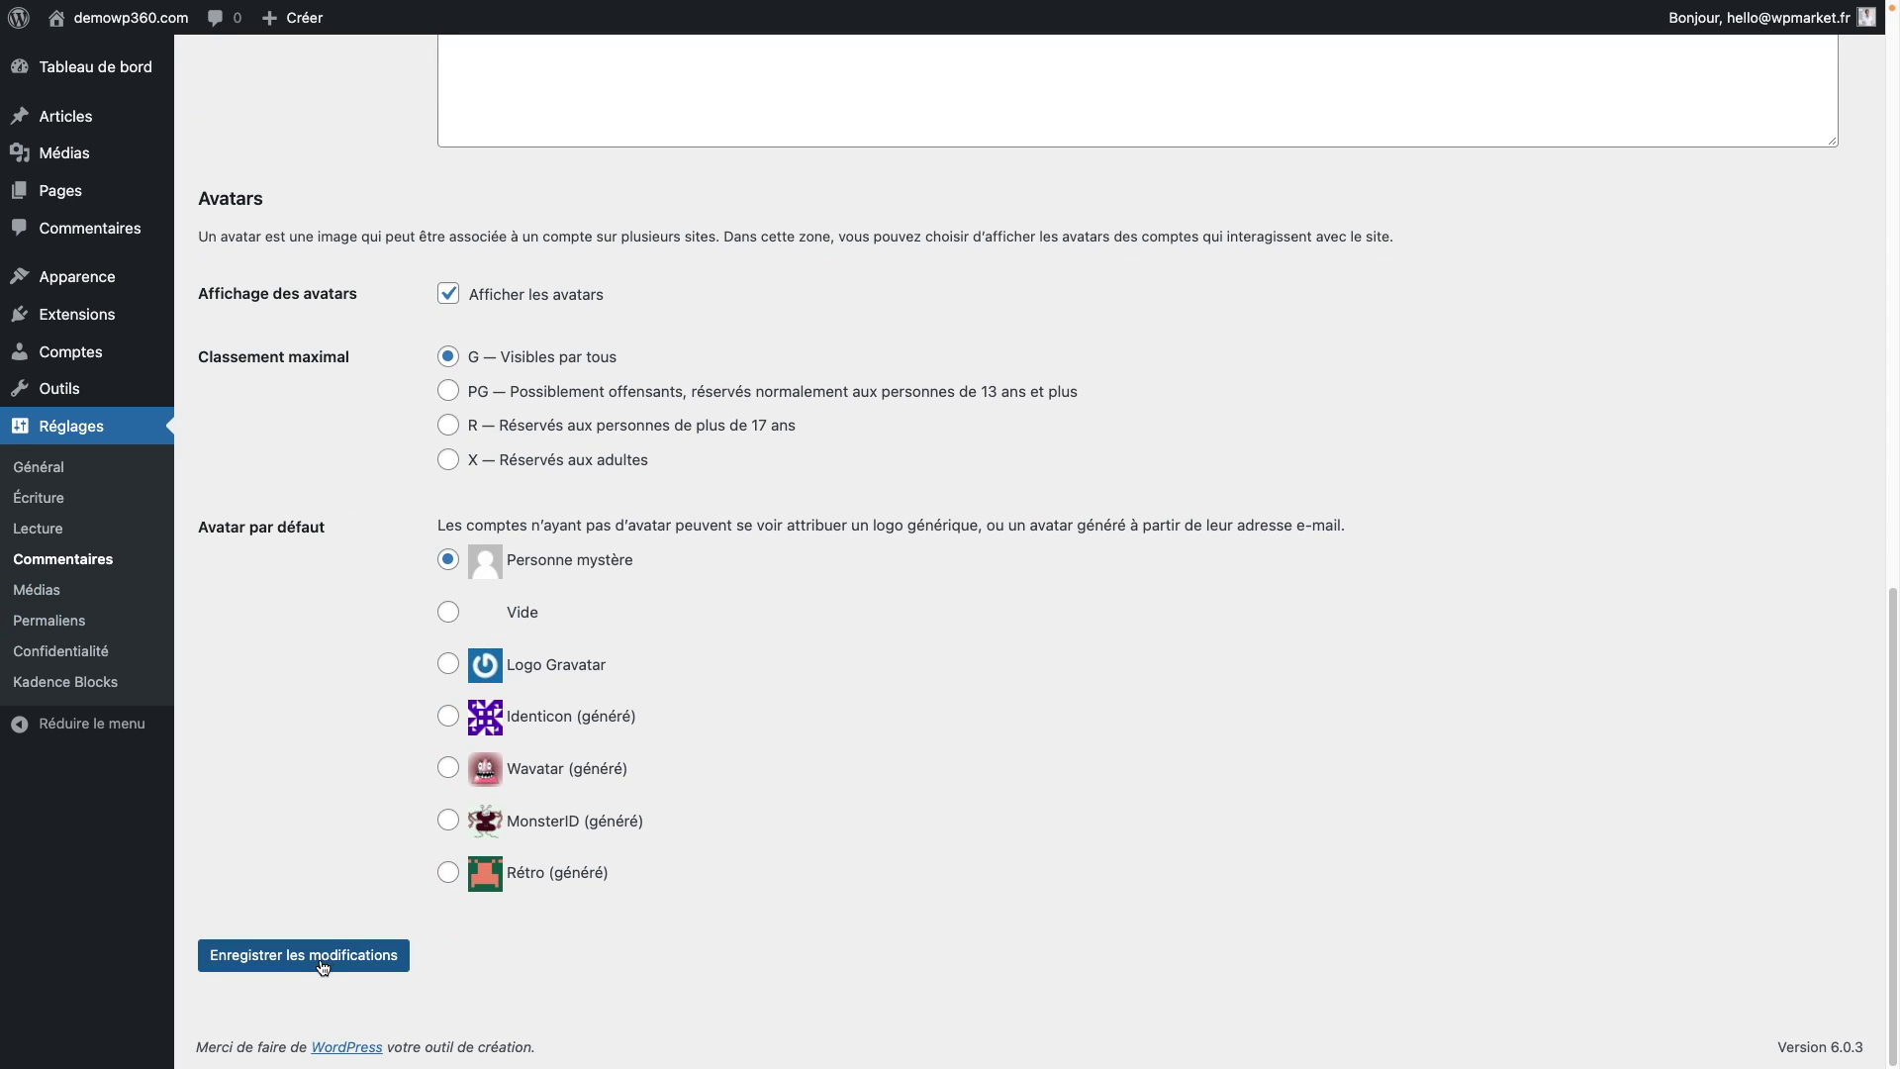
click(323, 967)
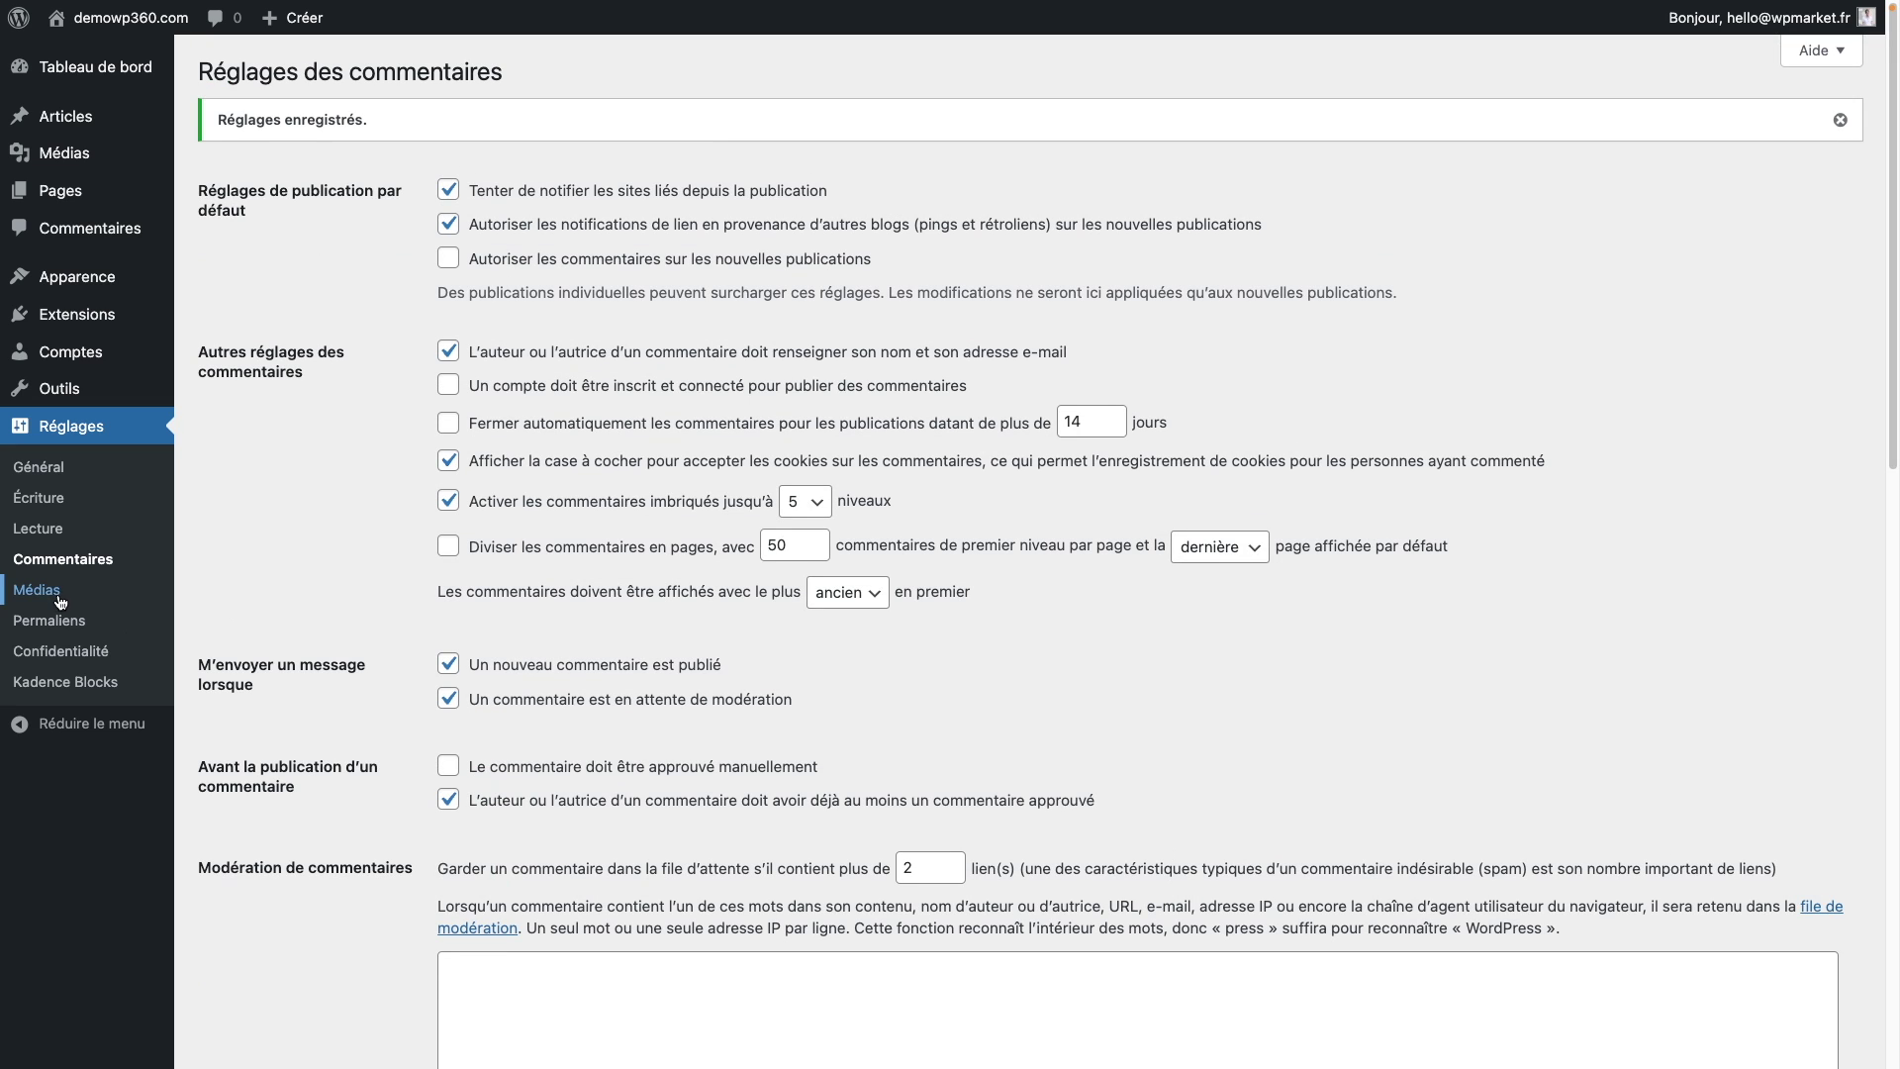
Step: Turn off month/year upload folders in Media settings and save
click(59, 594)
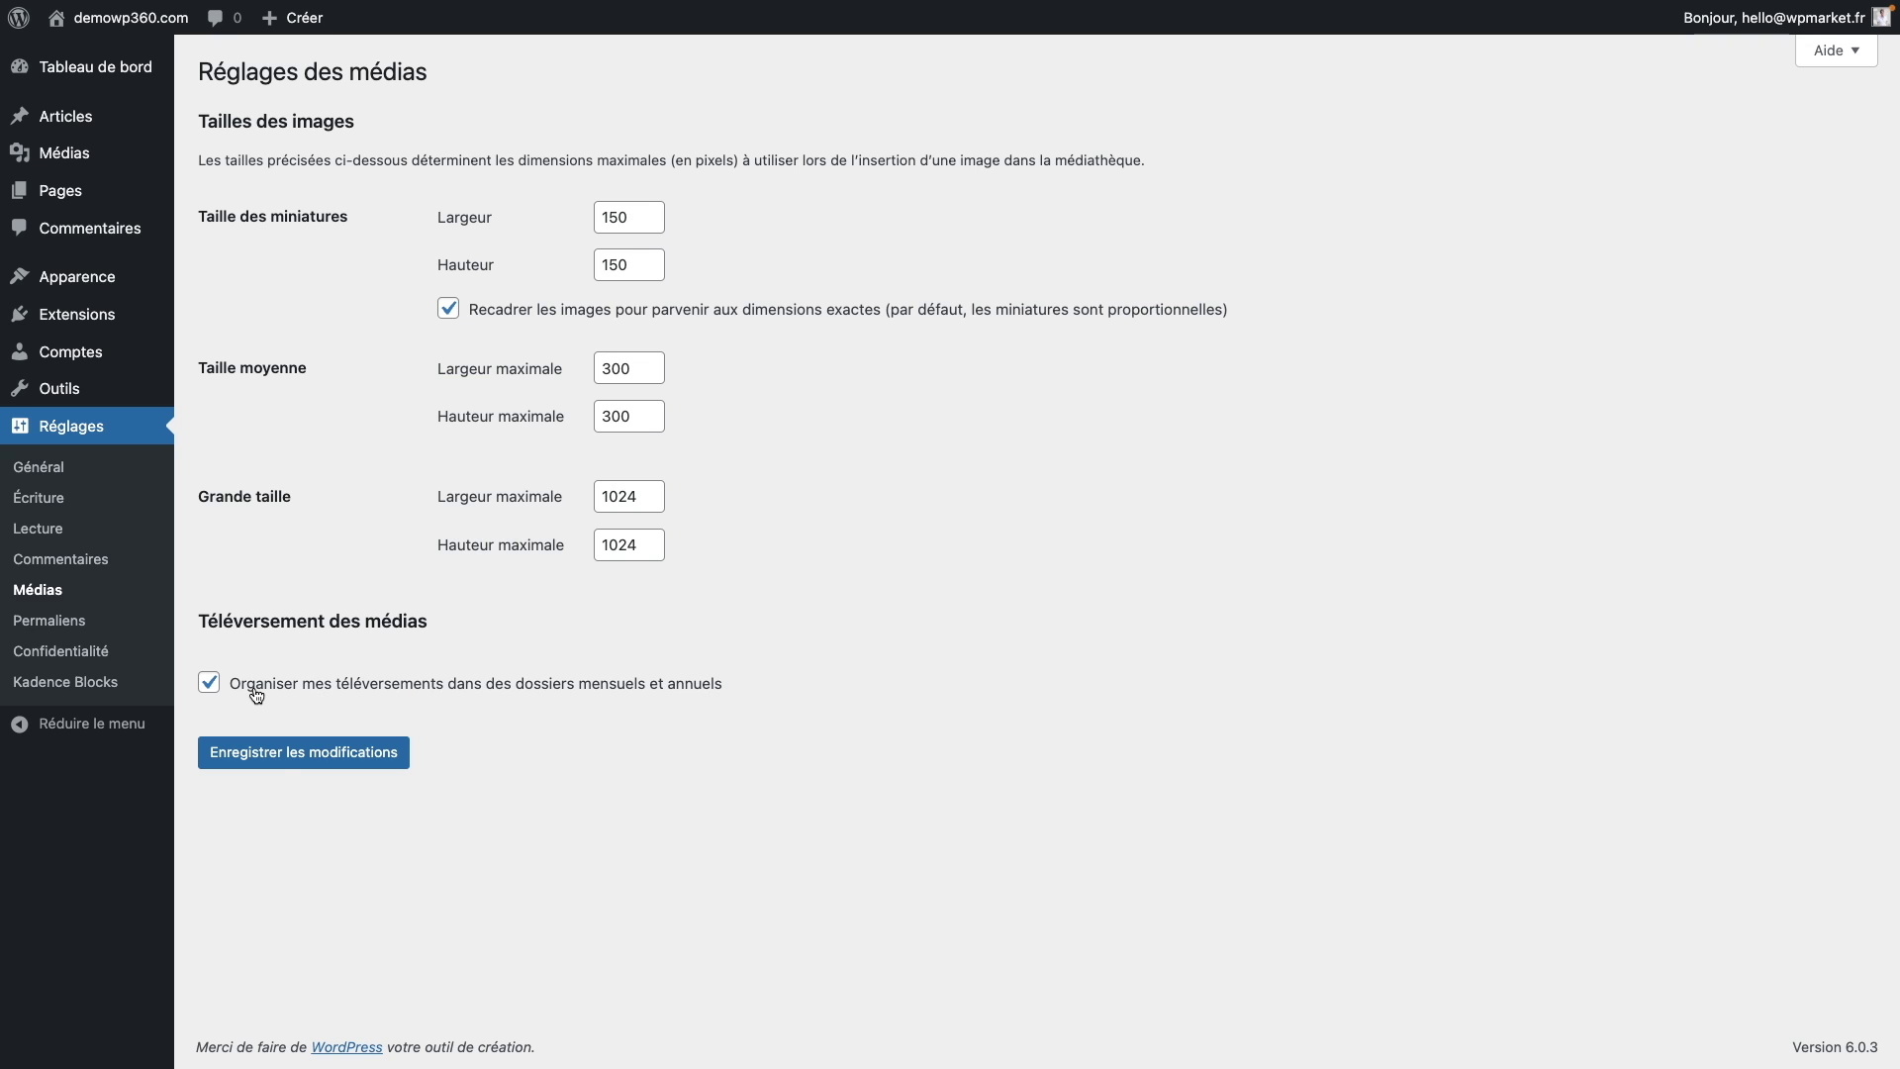
click(209, 683)
click(342, 764)
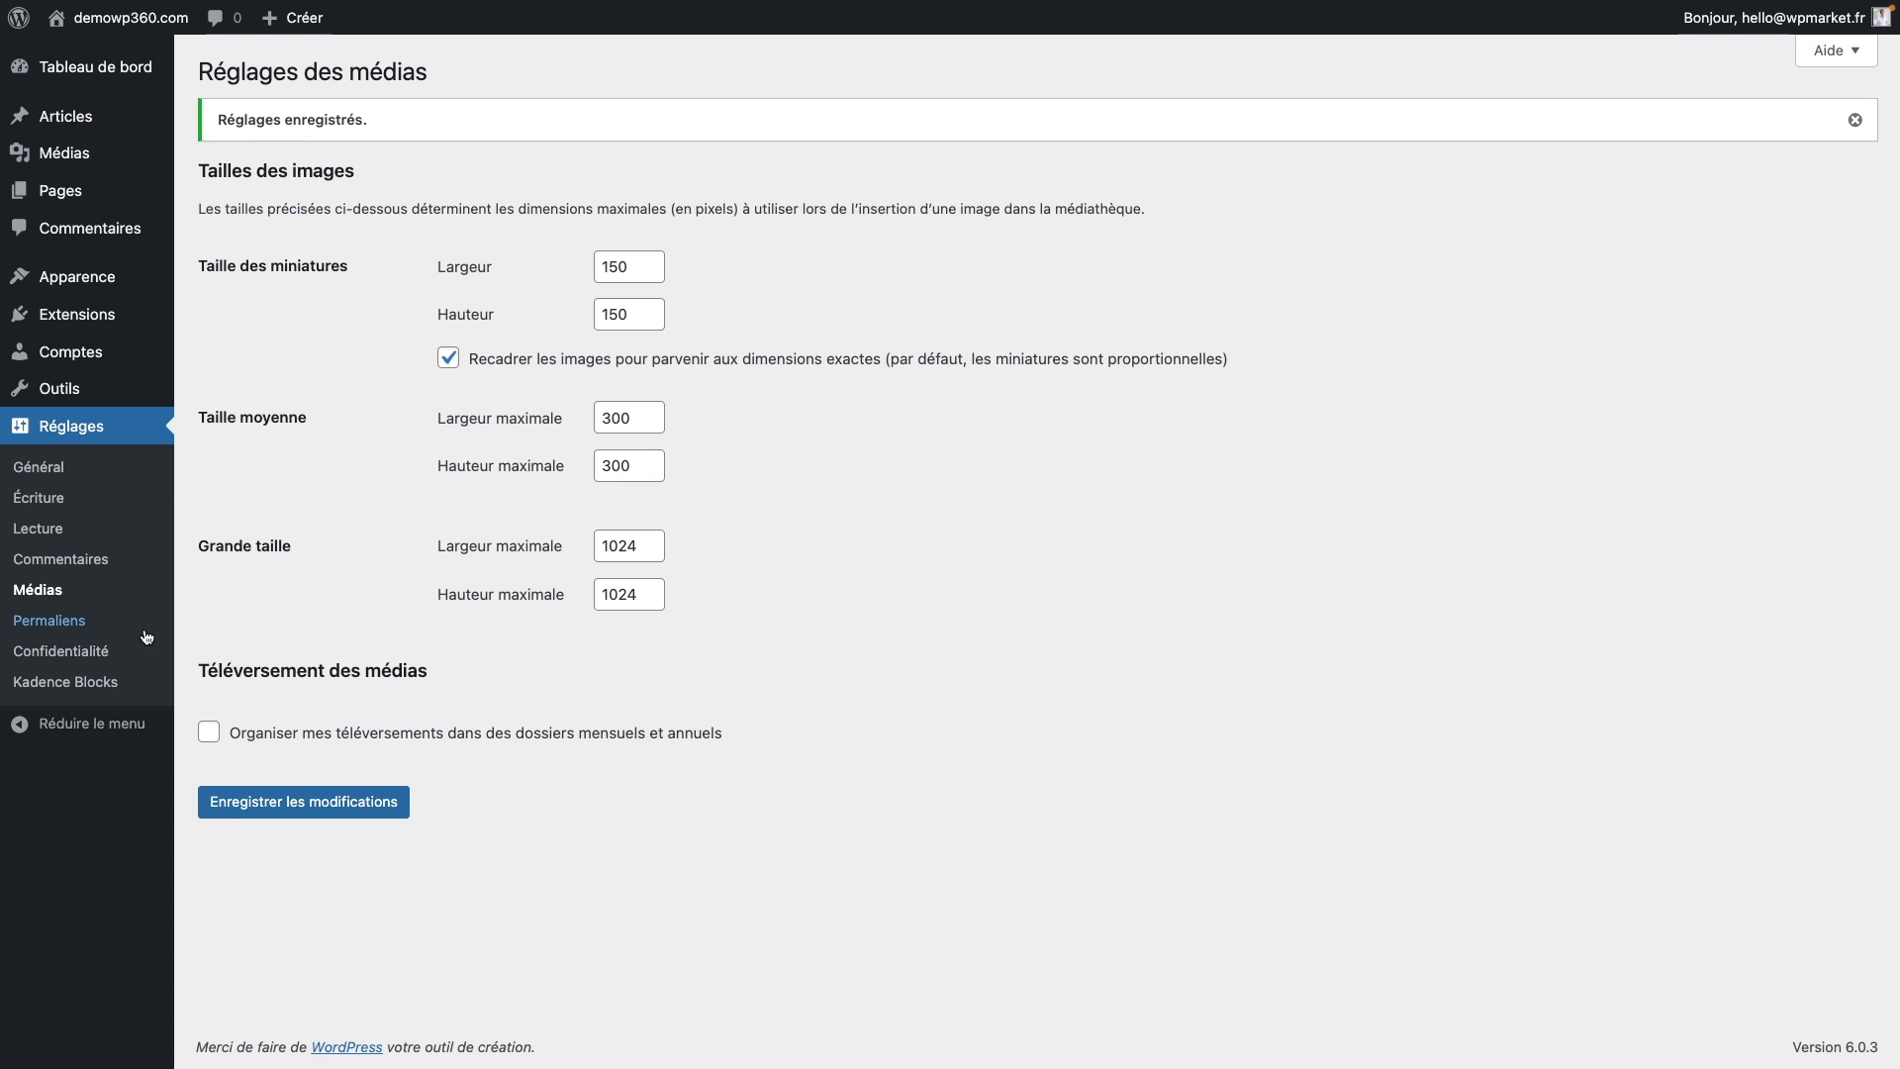
click(99, 630)
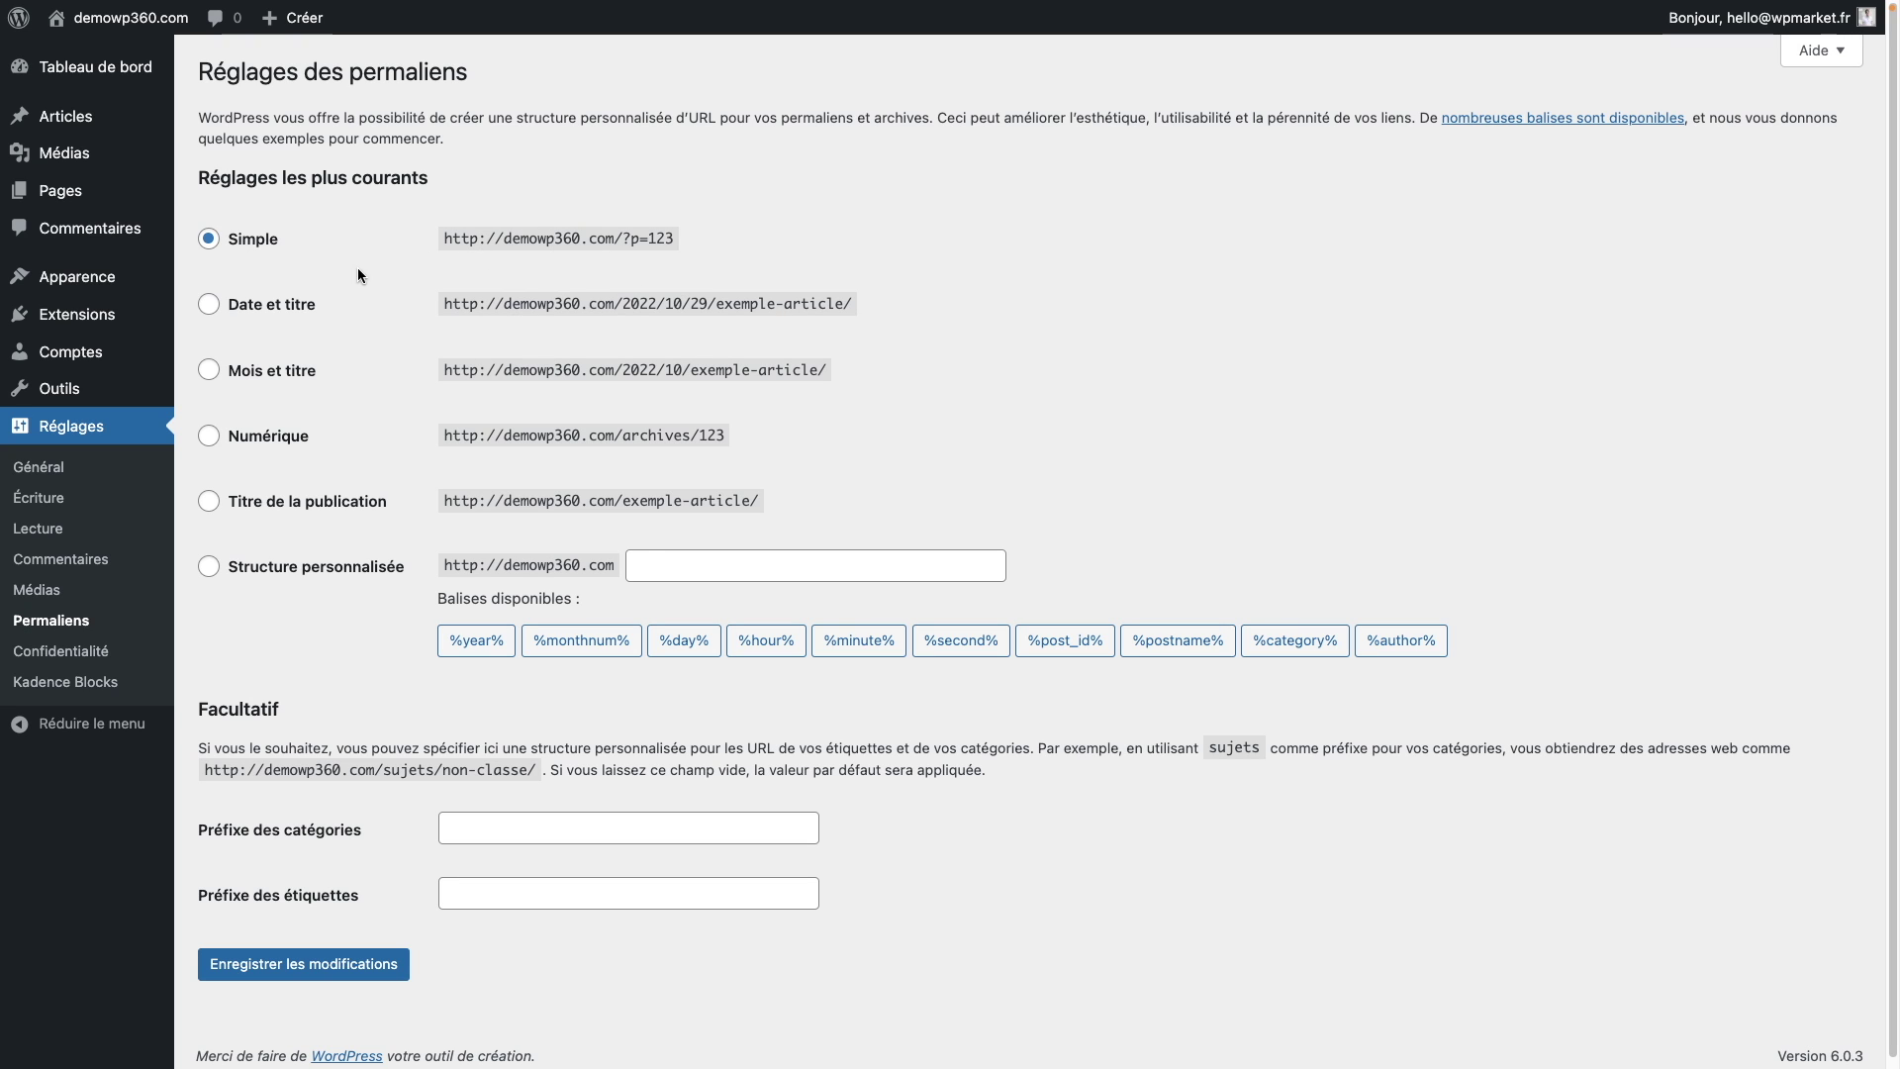
Step: Switch permalinks from plain ?p=123 to Titre de la publication (/%postname%/) and save
drag(722, 243, 445, 234)
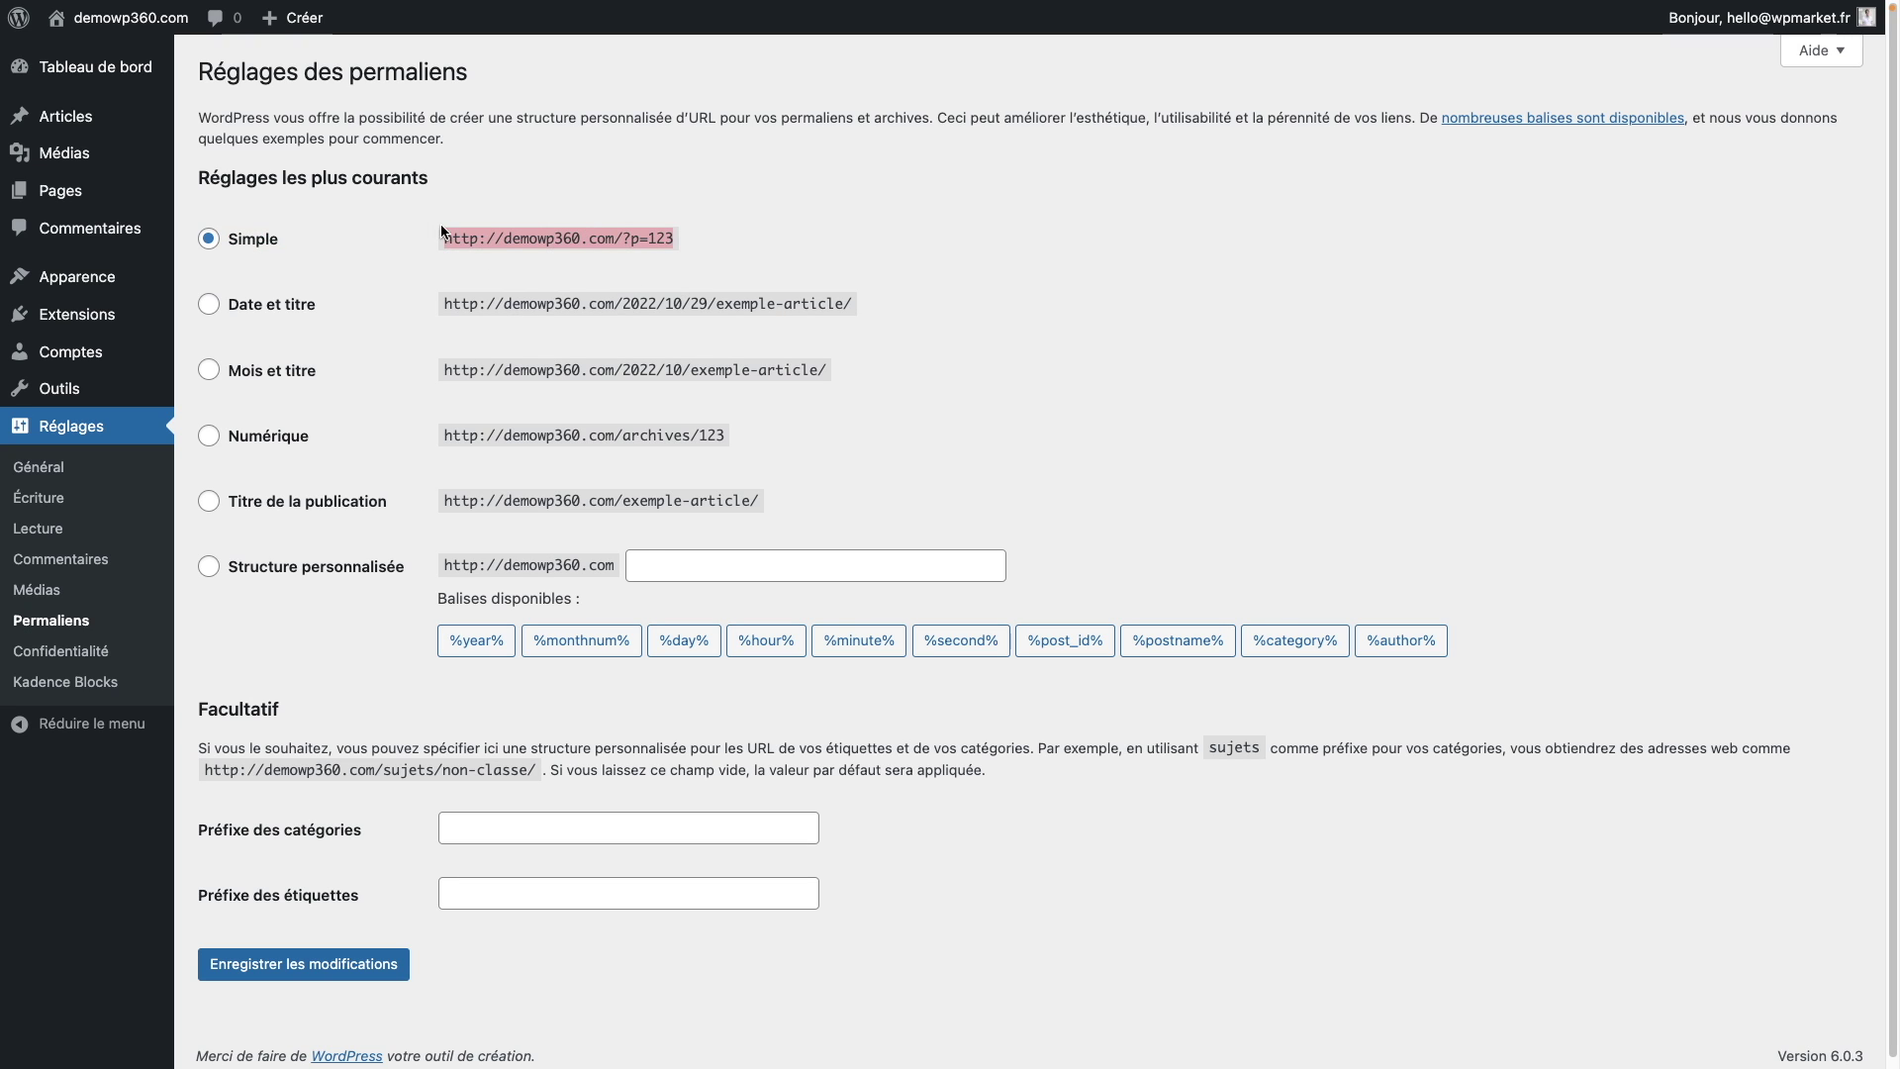
click(253, 508)
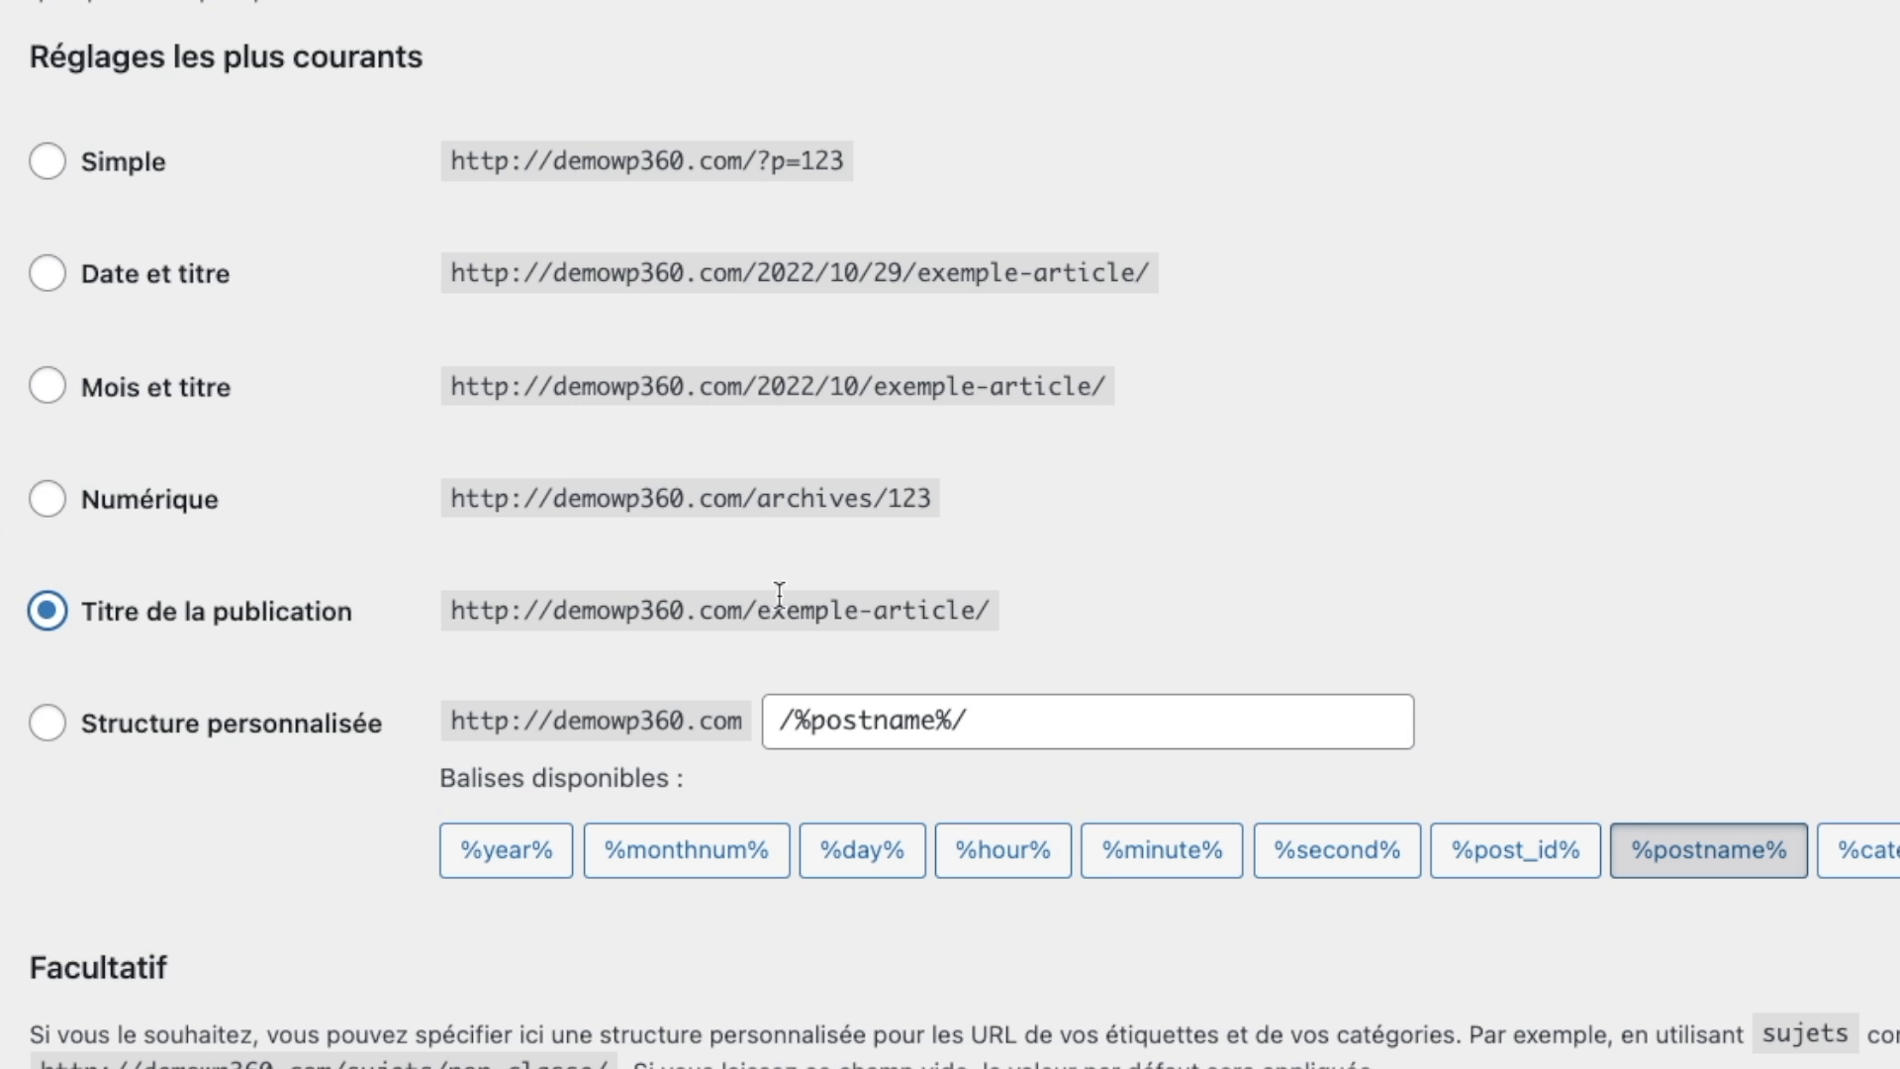
drag(982, 604, 420, 613)
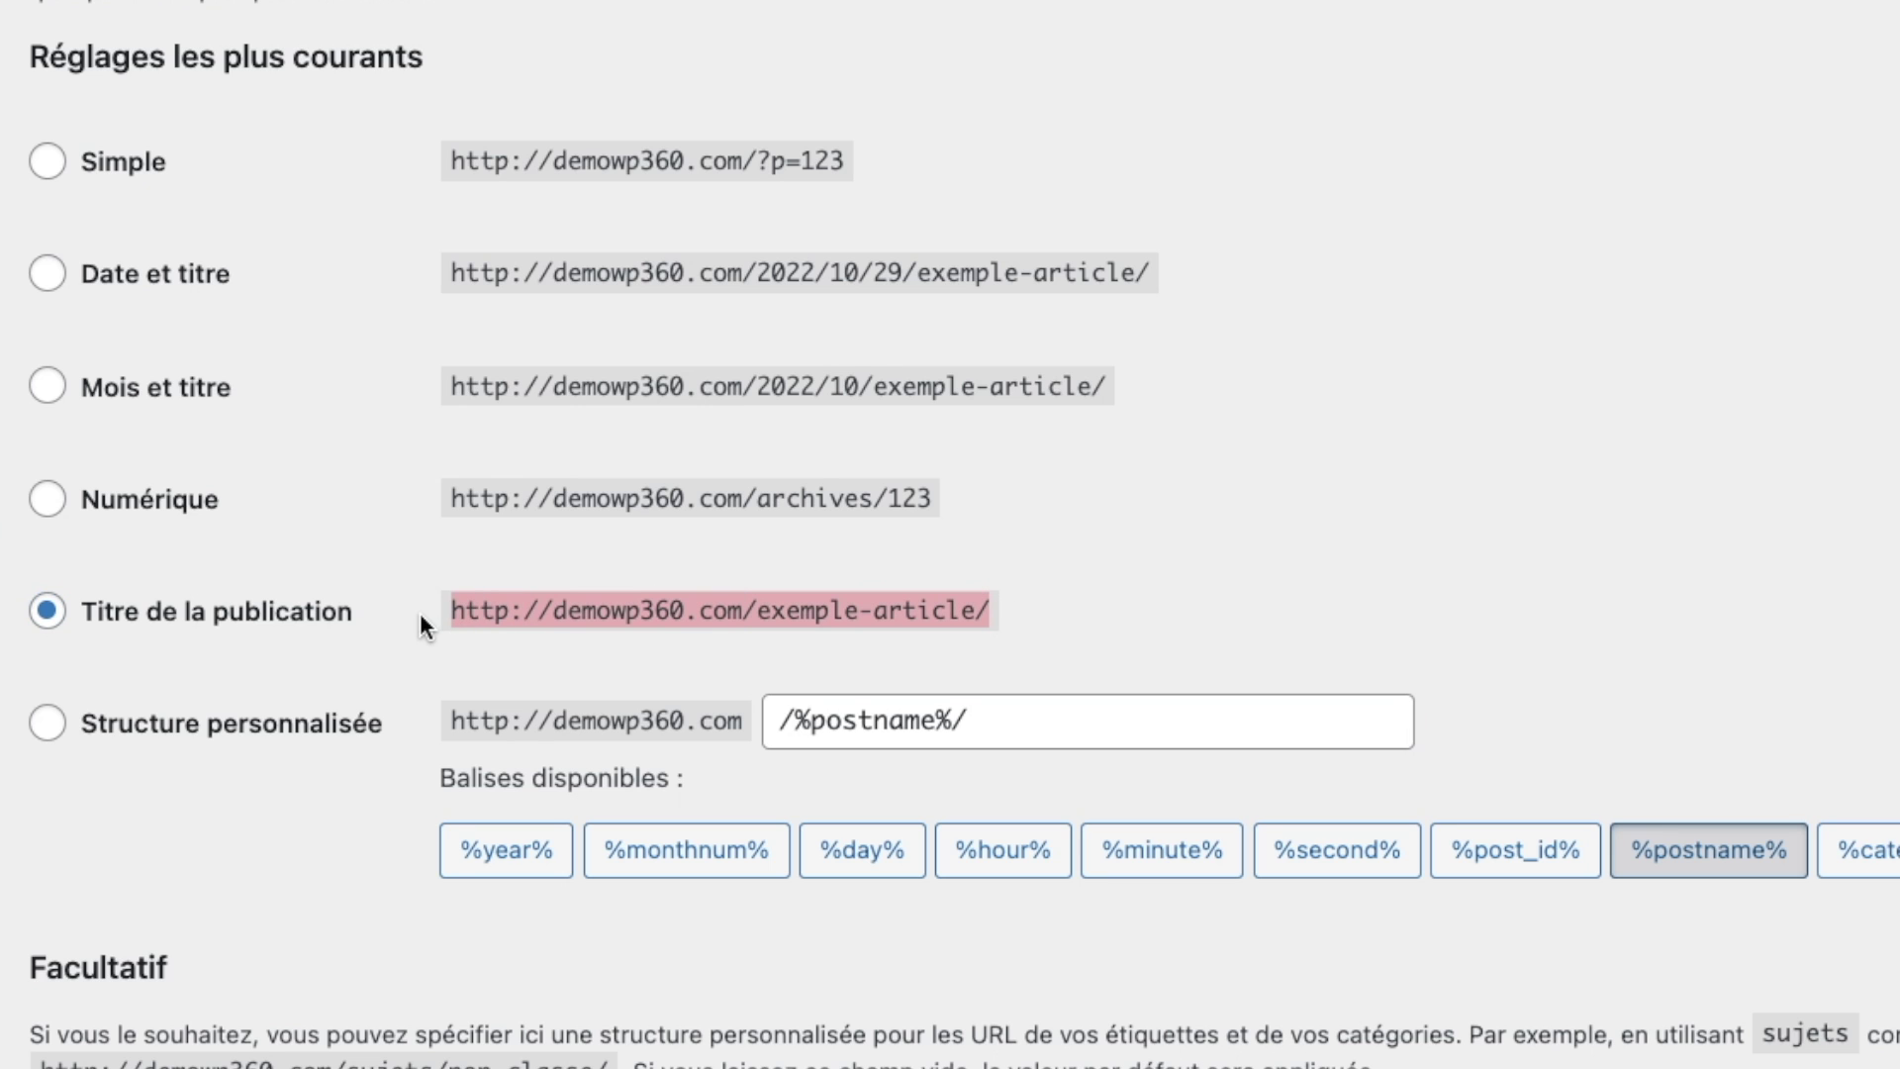
scroll(950, 544, down, 1)
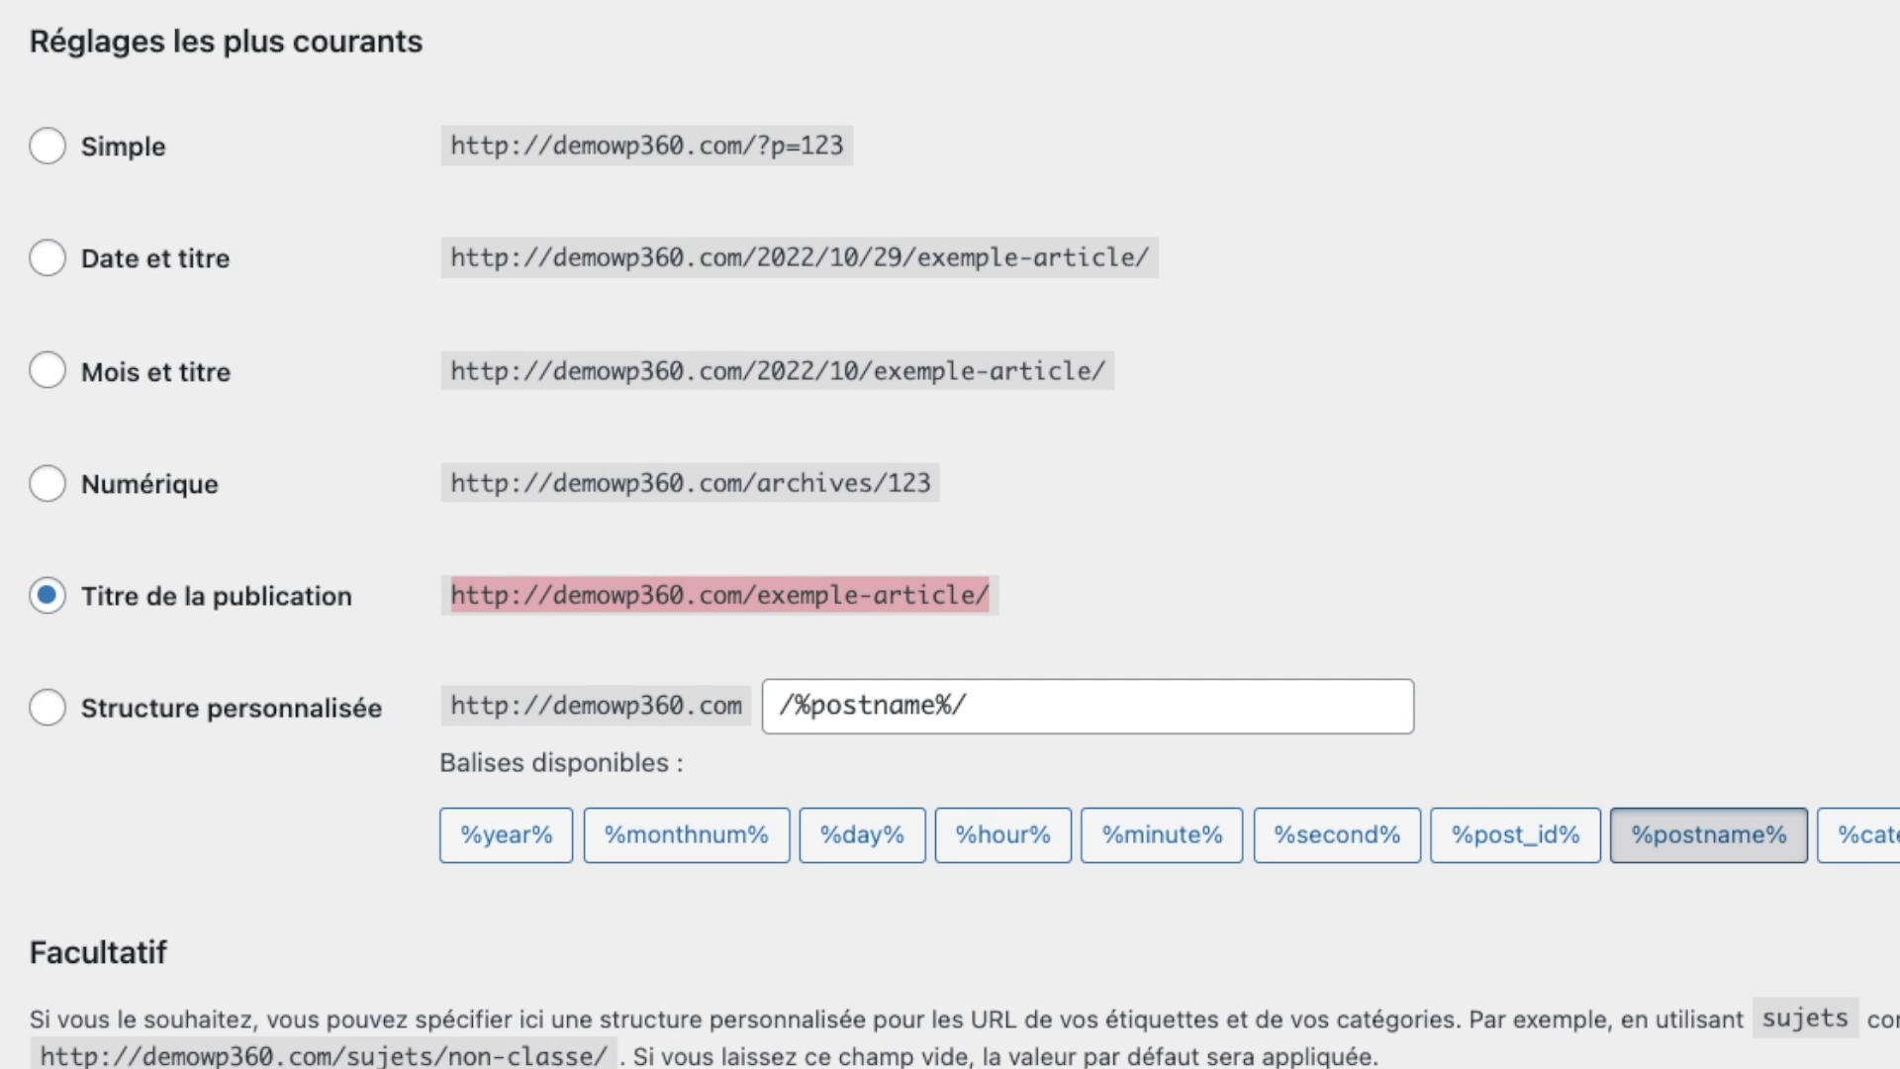
scroll(950, 544, up, 2)
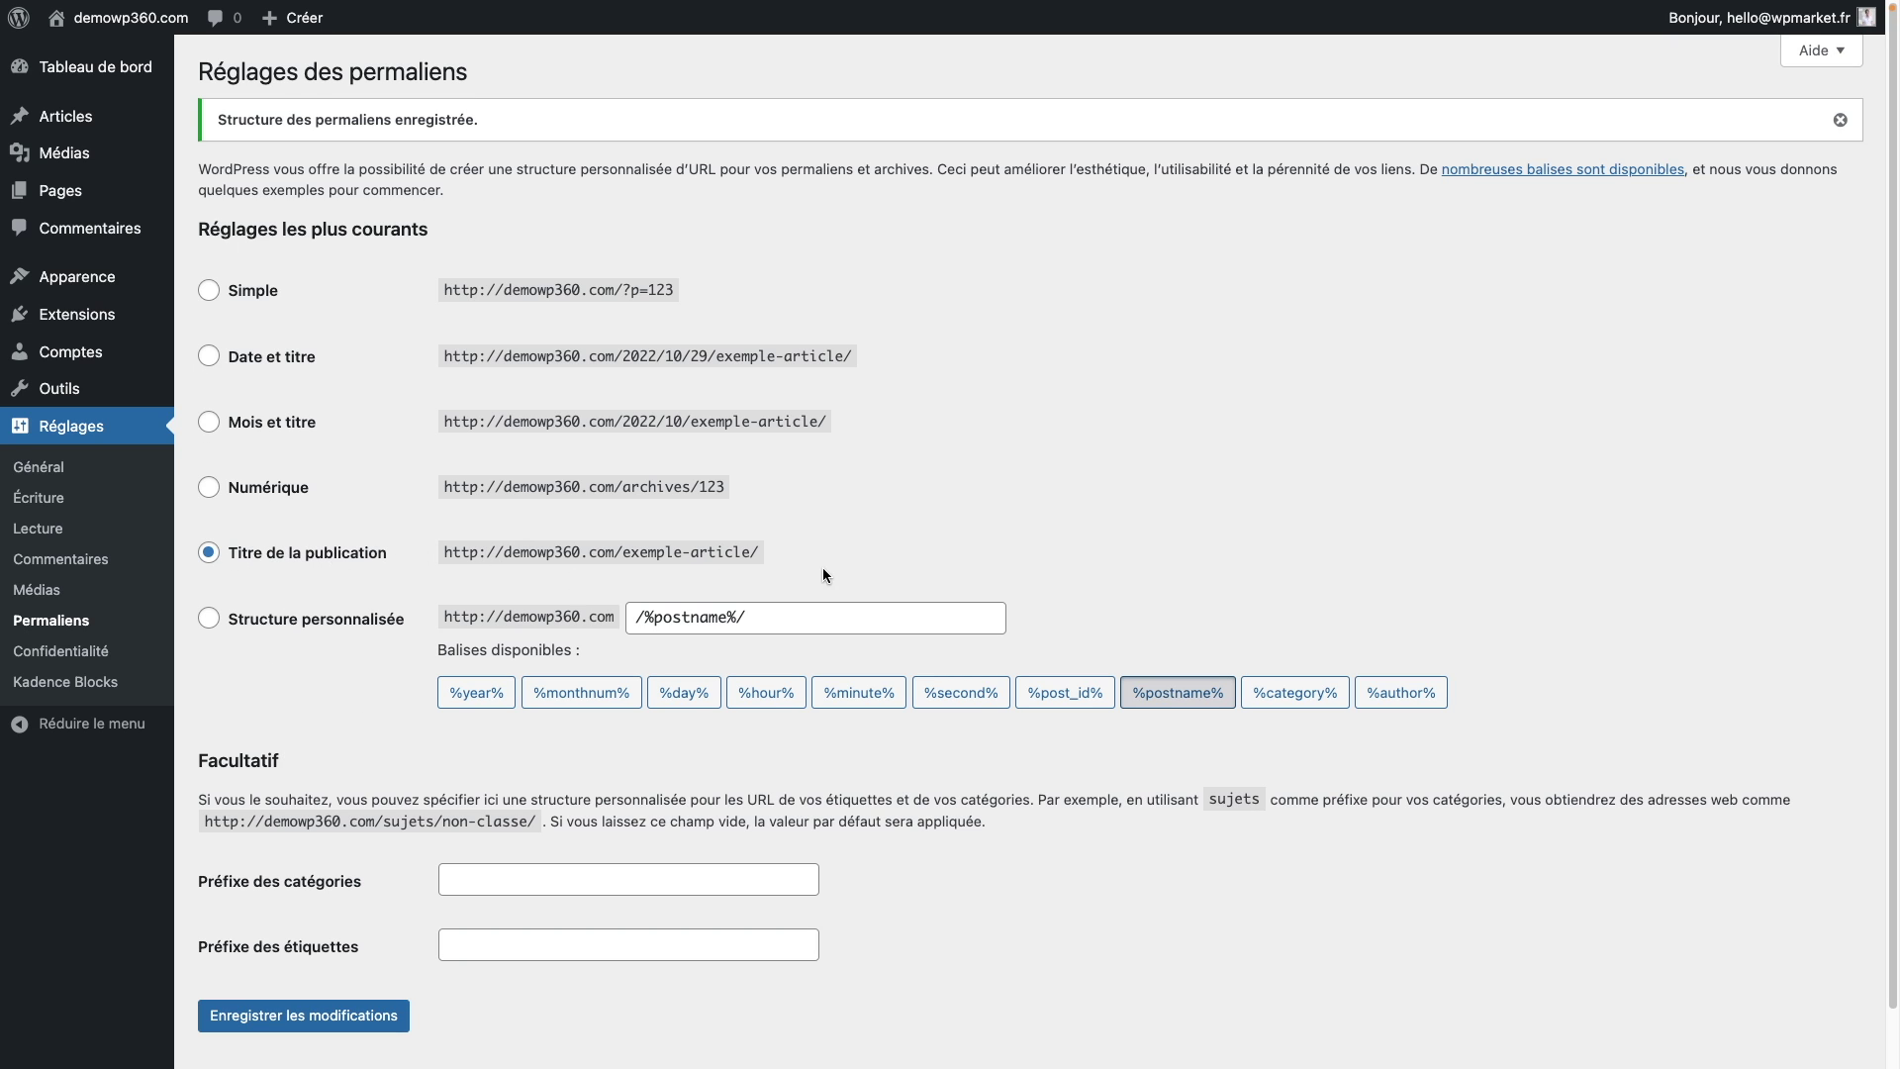
click(104, 691)
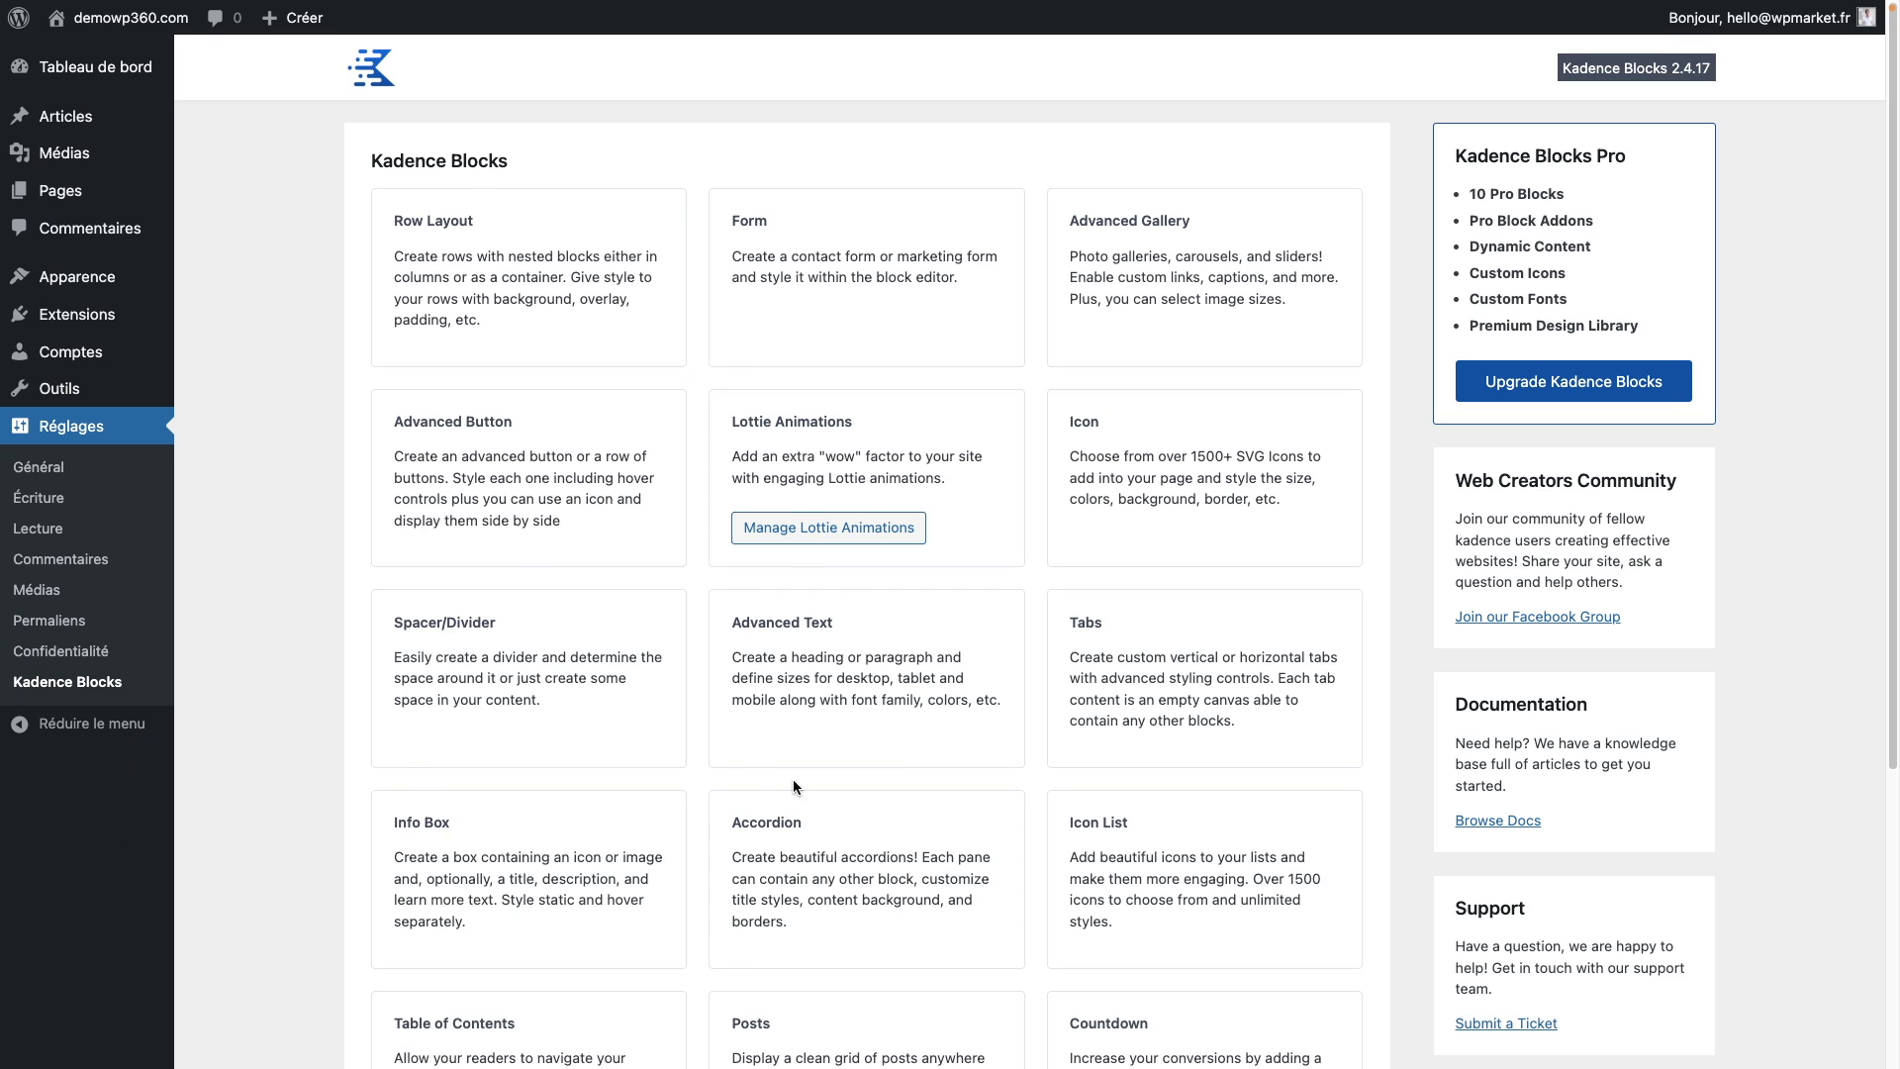
Step: Go to Toutes les pages and open A propos in the block editor
scroll(674, 796, down, 3)
scroll(674, 802, up, 3)
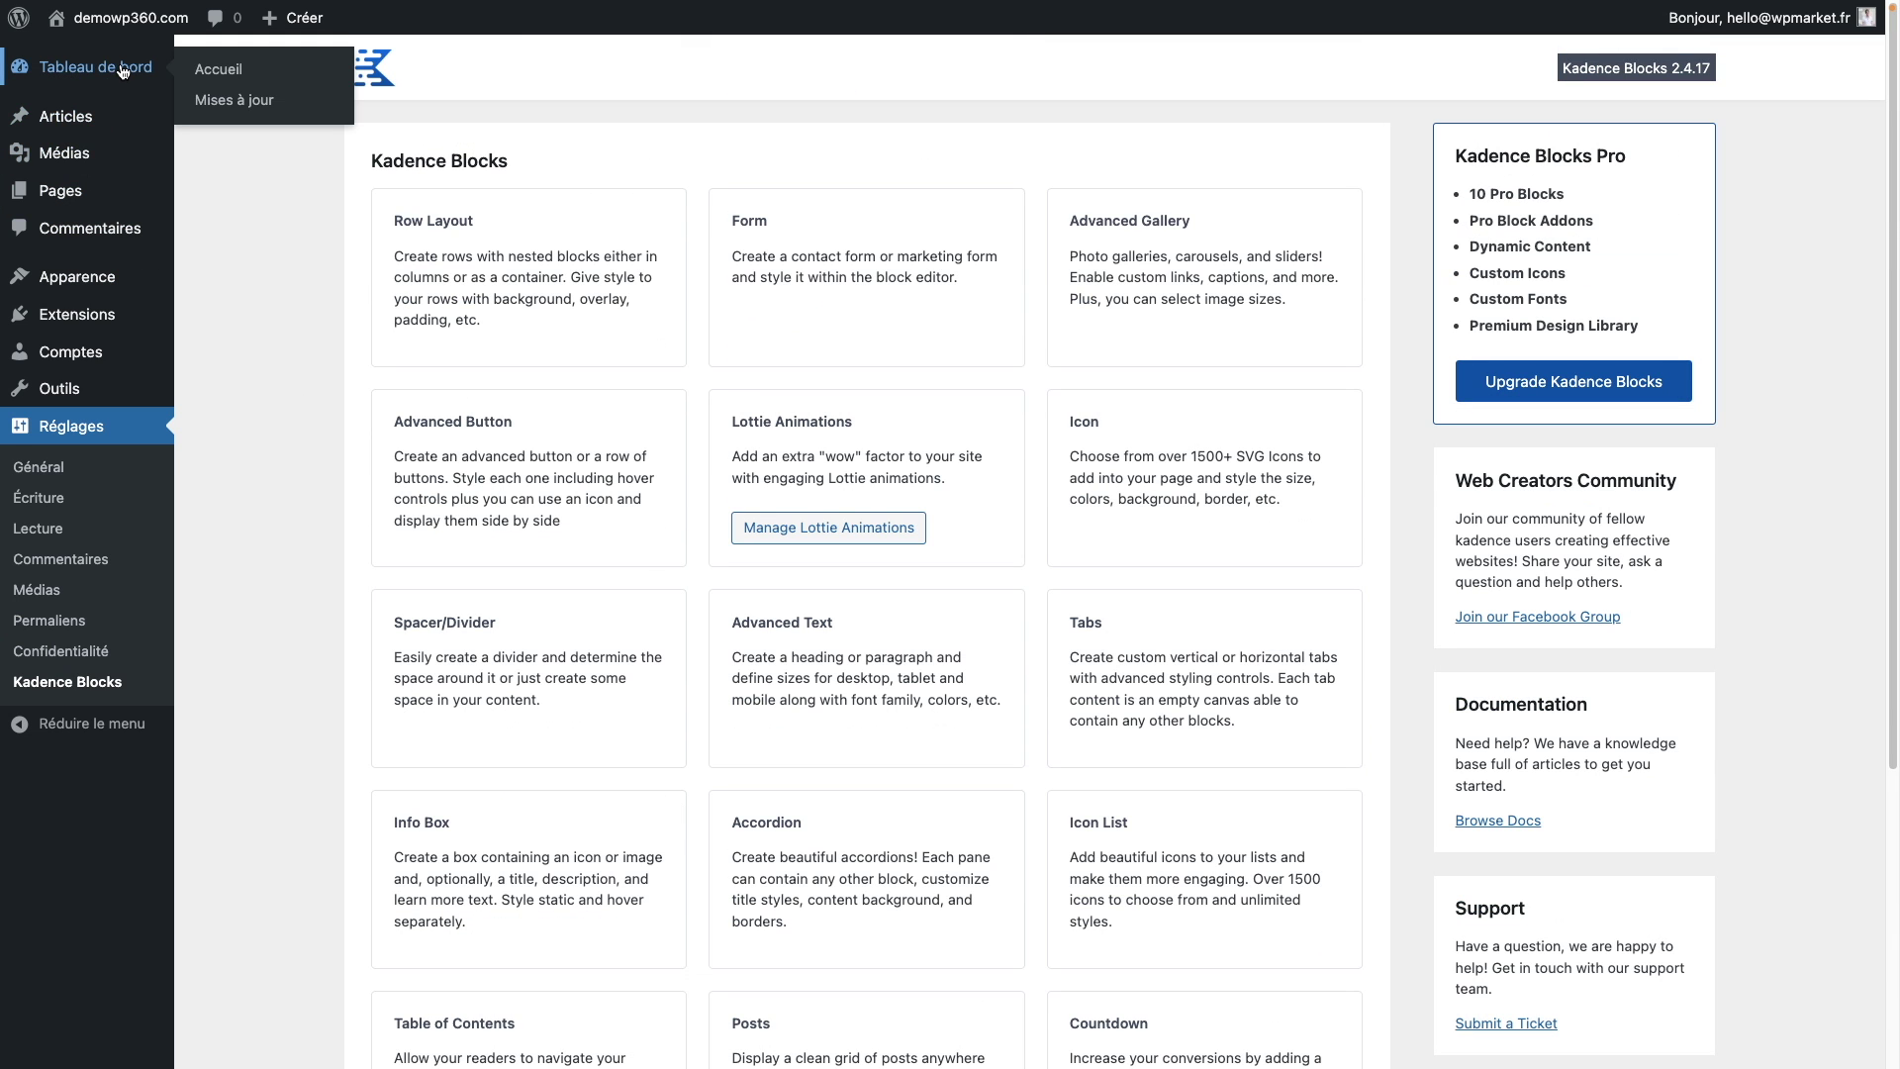
mouse_move(138, 190)
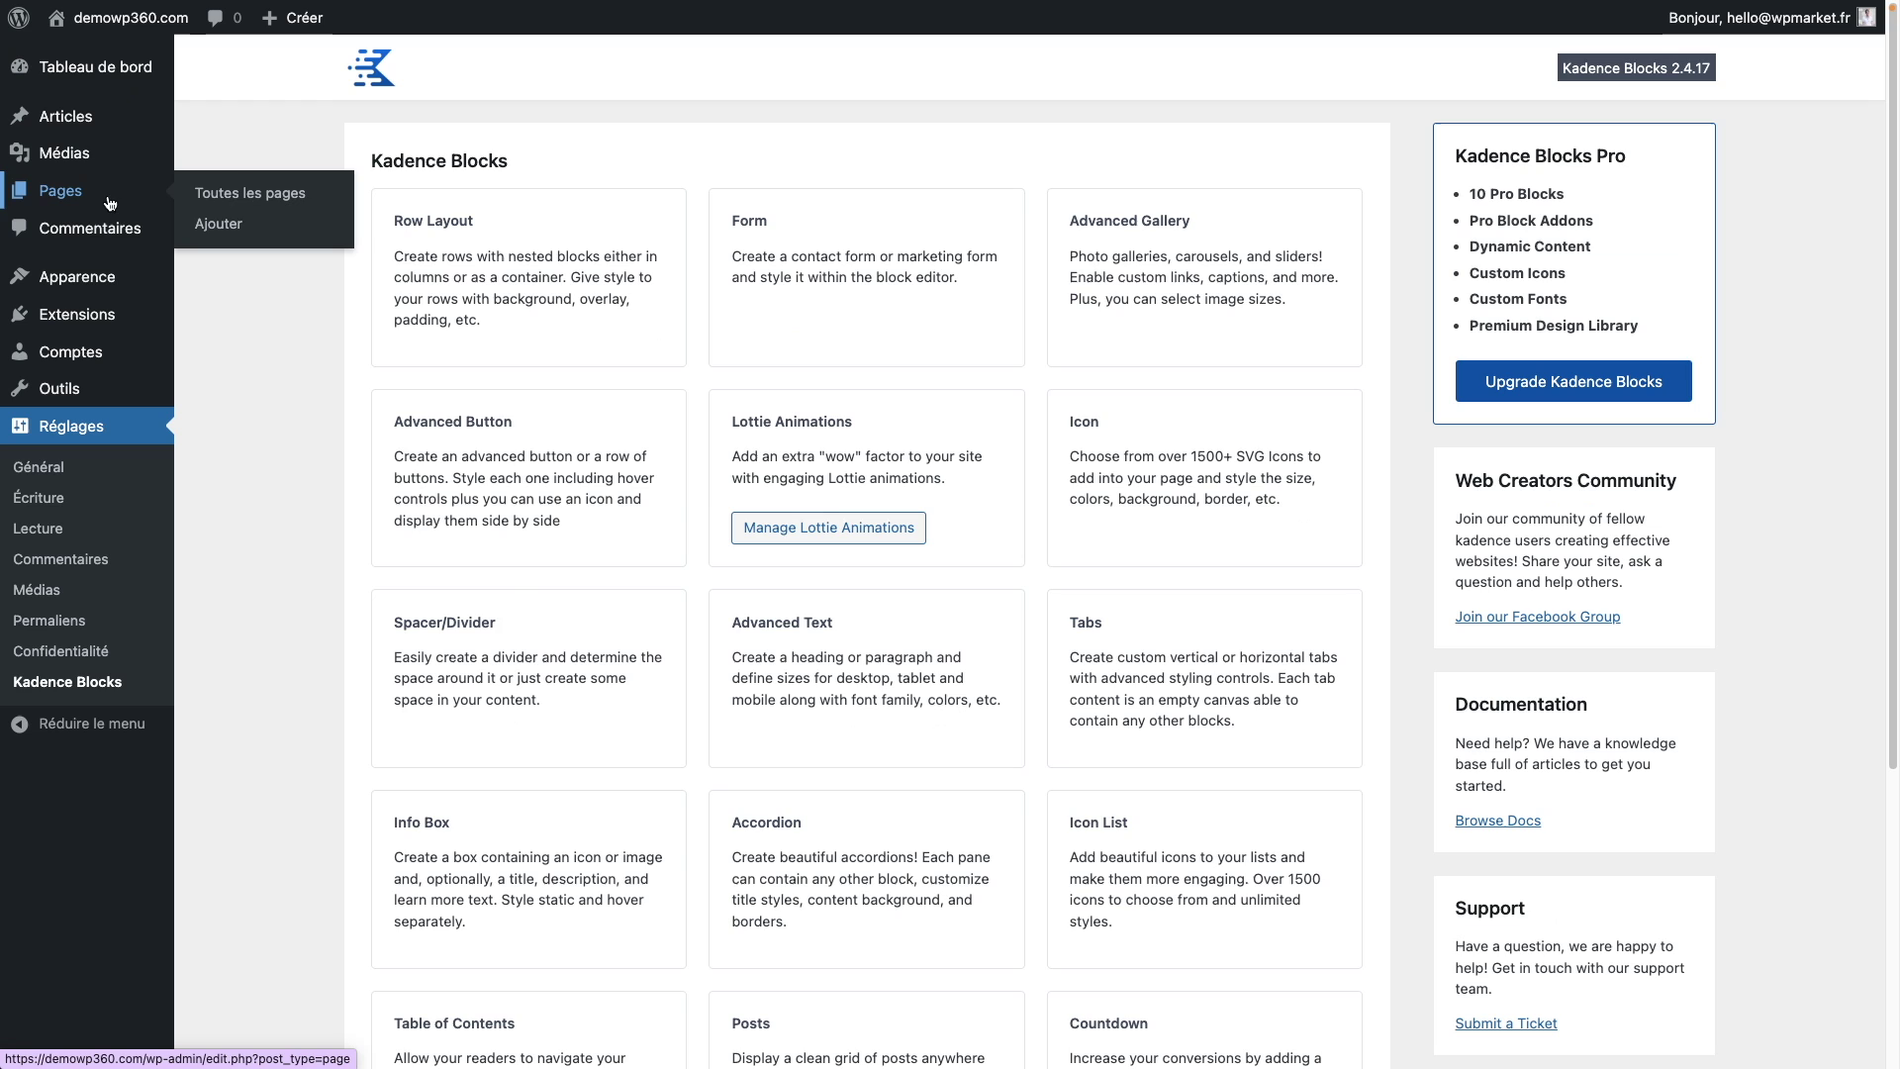
click(262, 203)
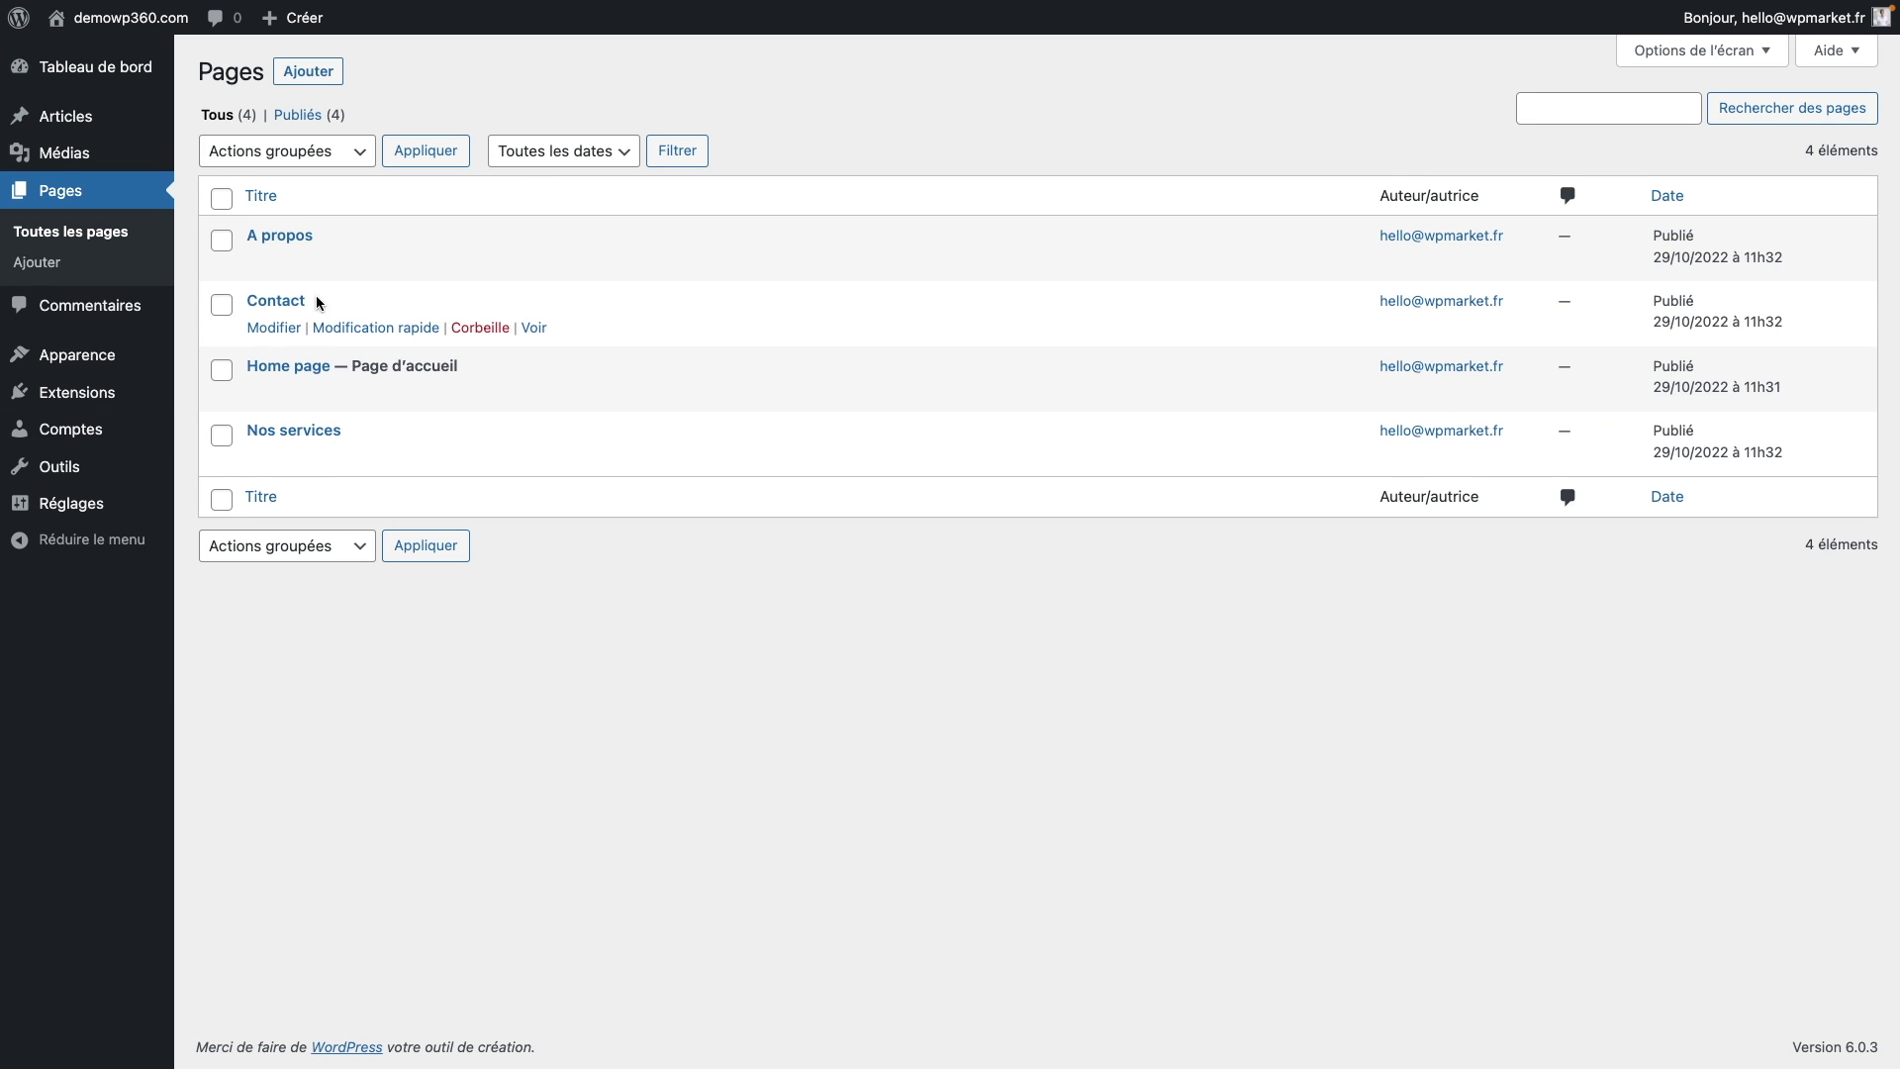
click(271, 264)
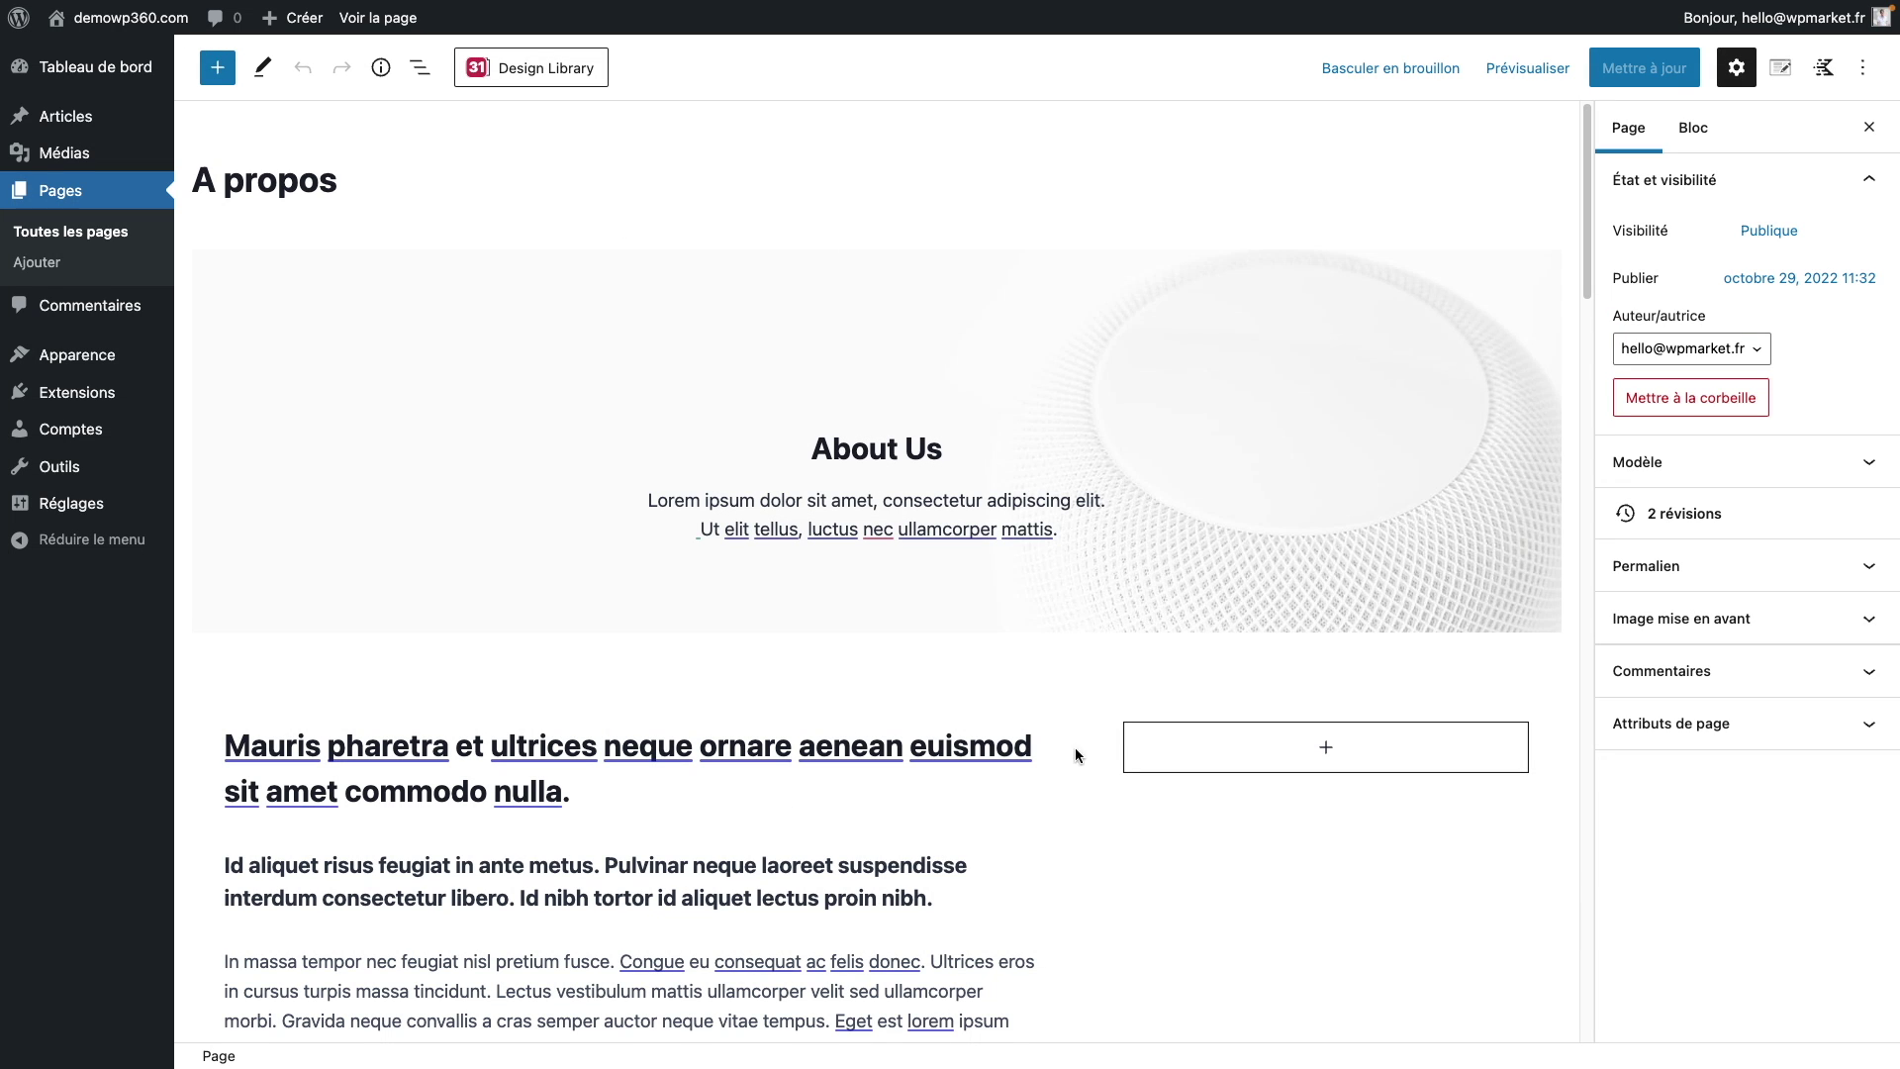
scroll(1054, 895, down, 5)
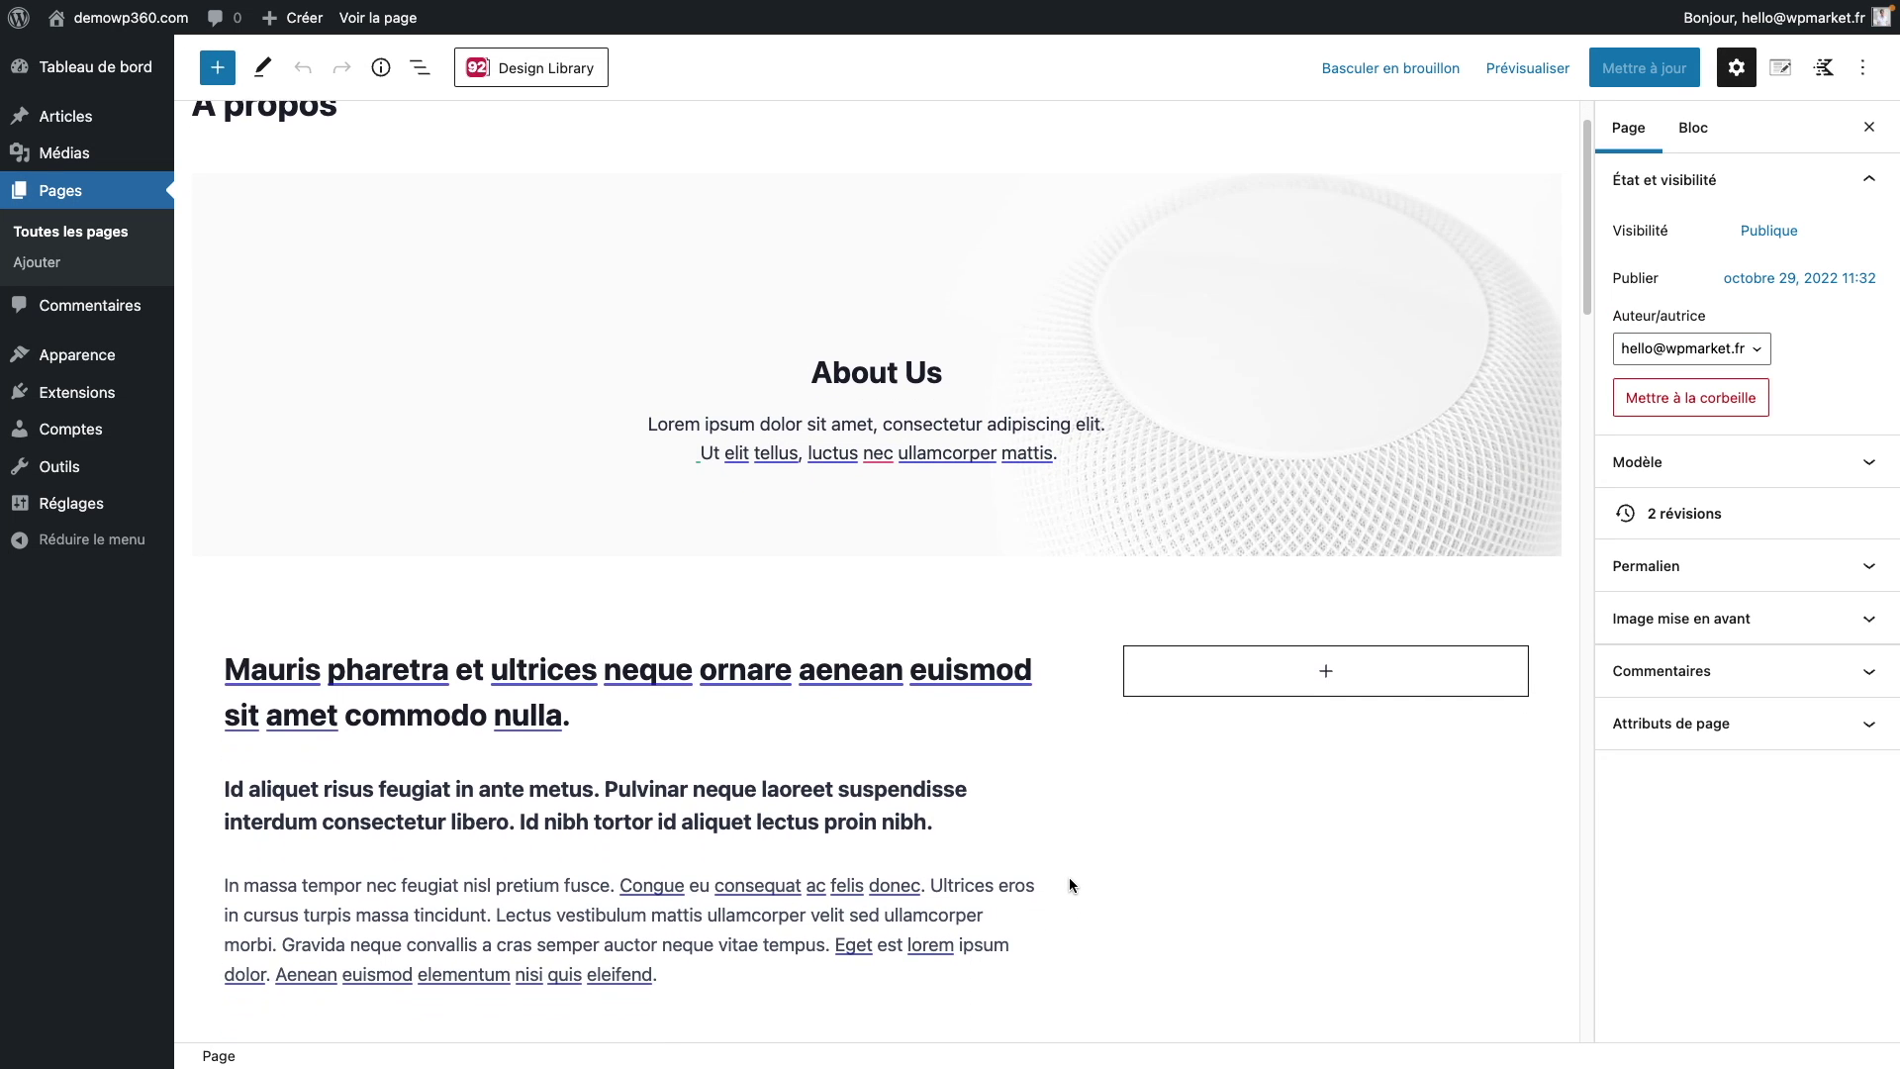
scroll(1070, 884, down, 3)
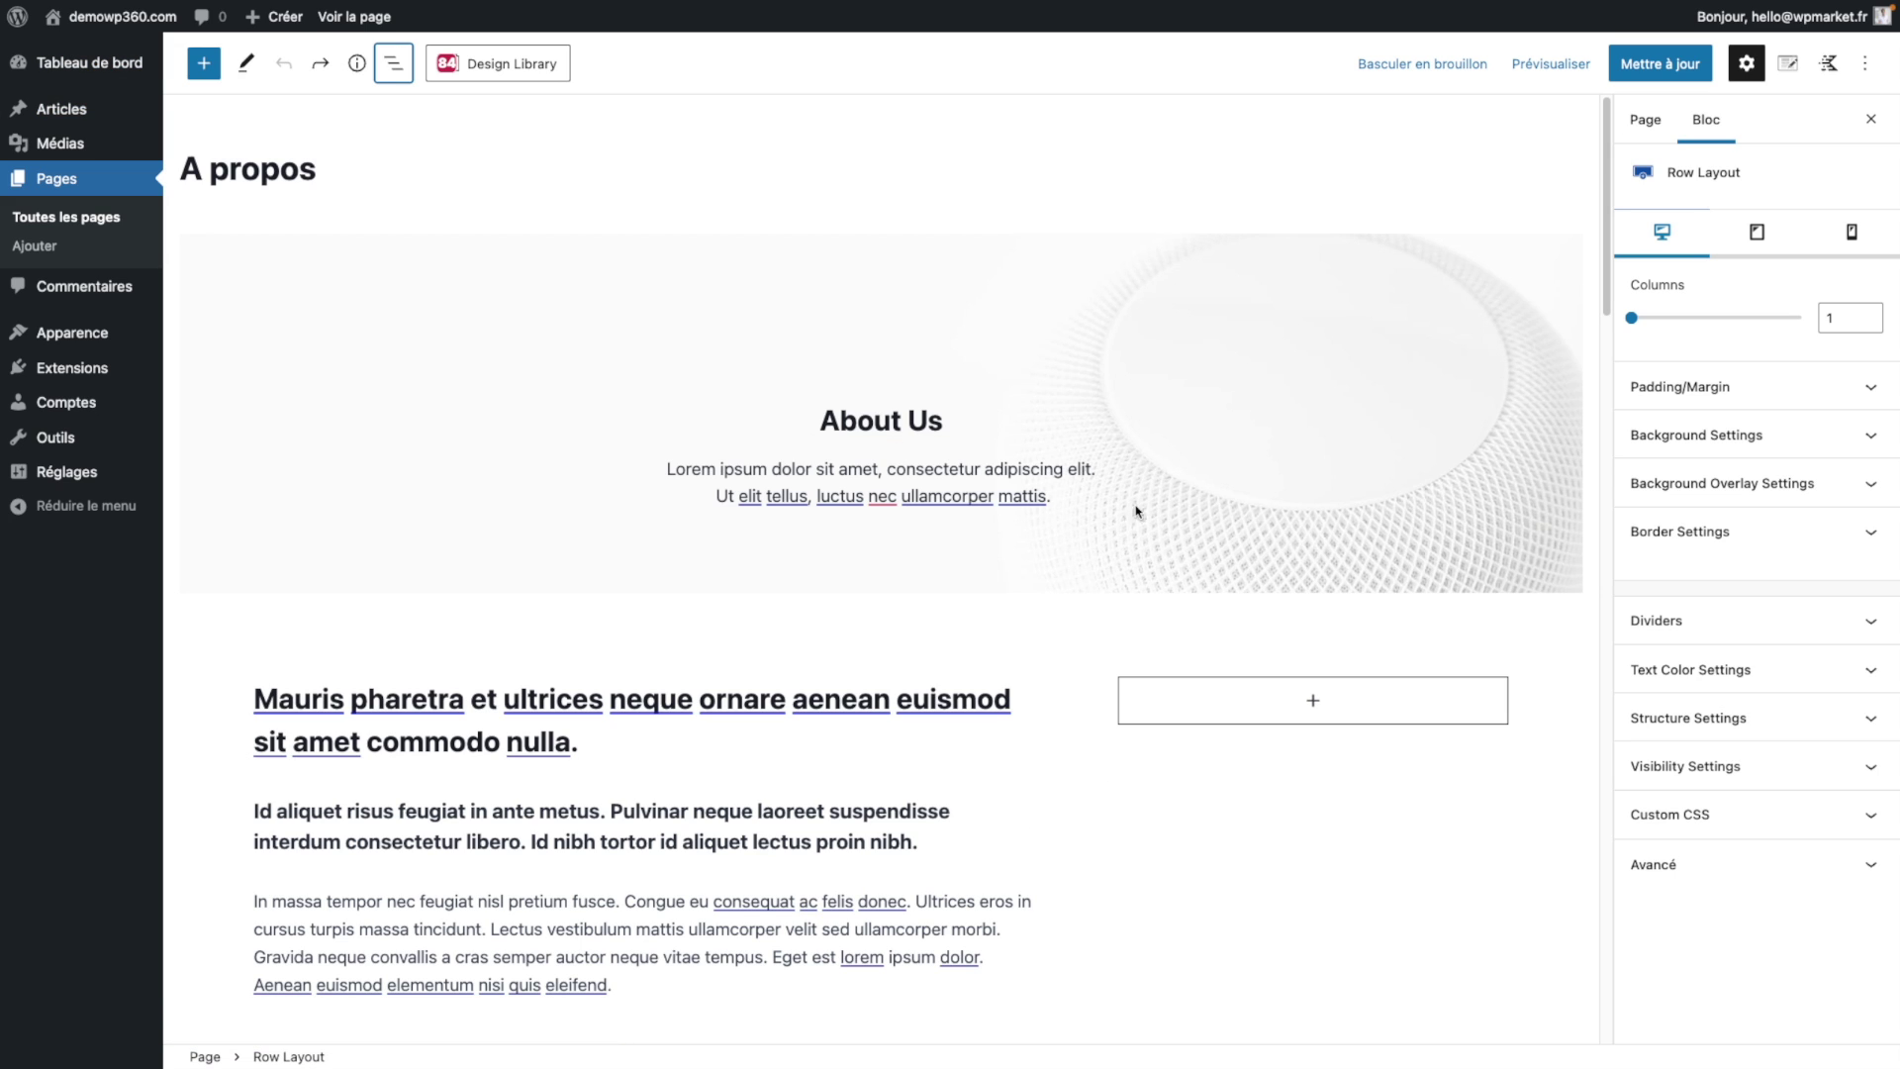
click(1865, 65)
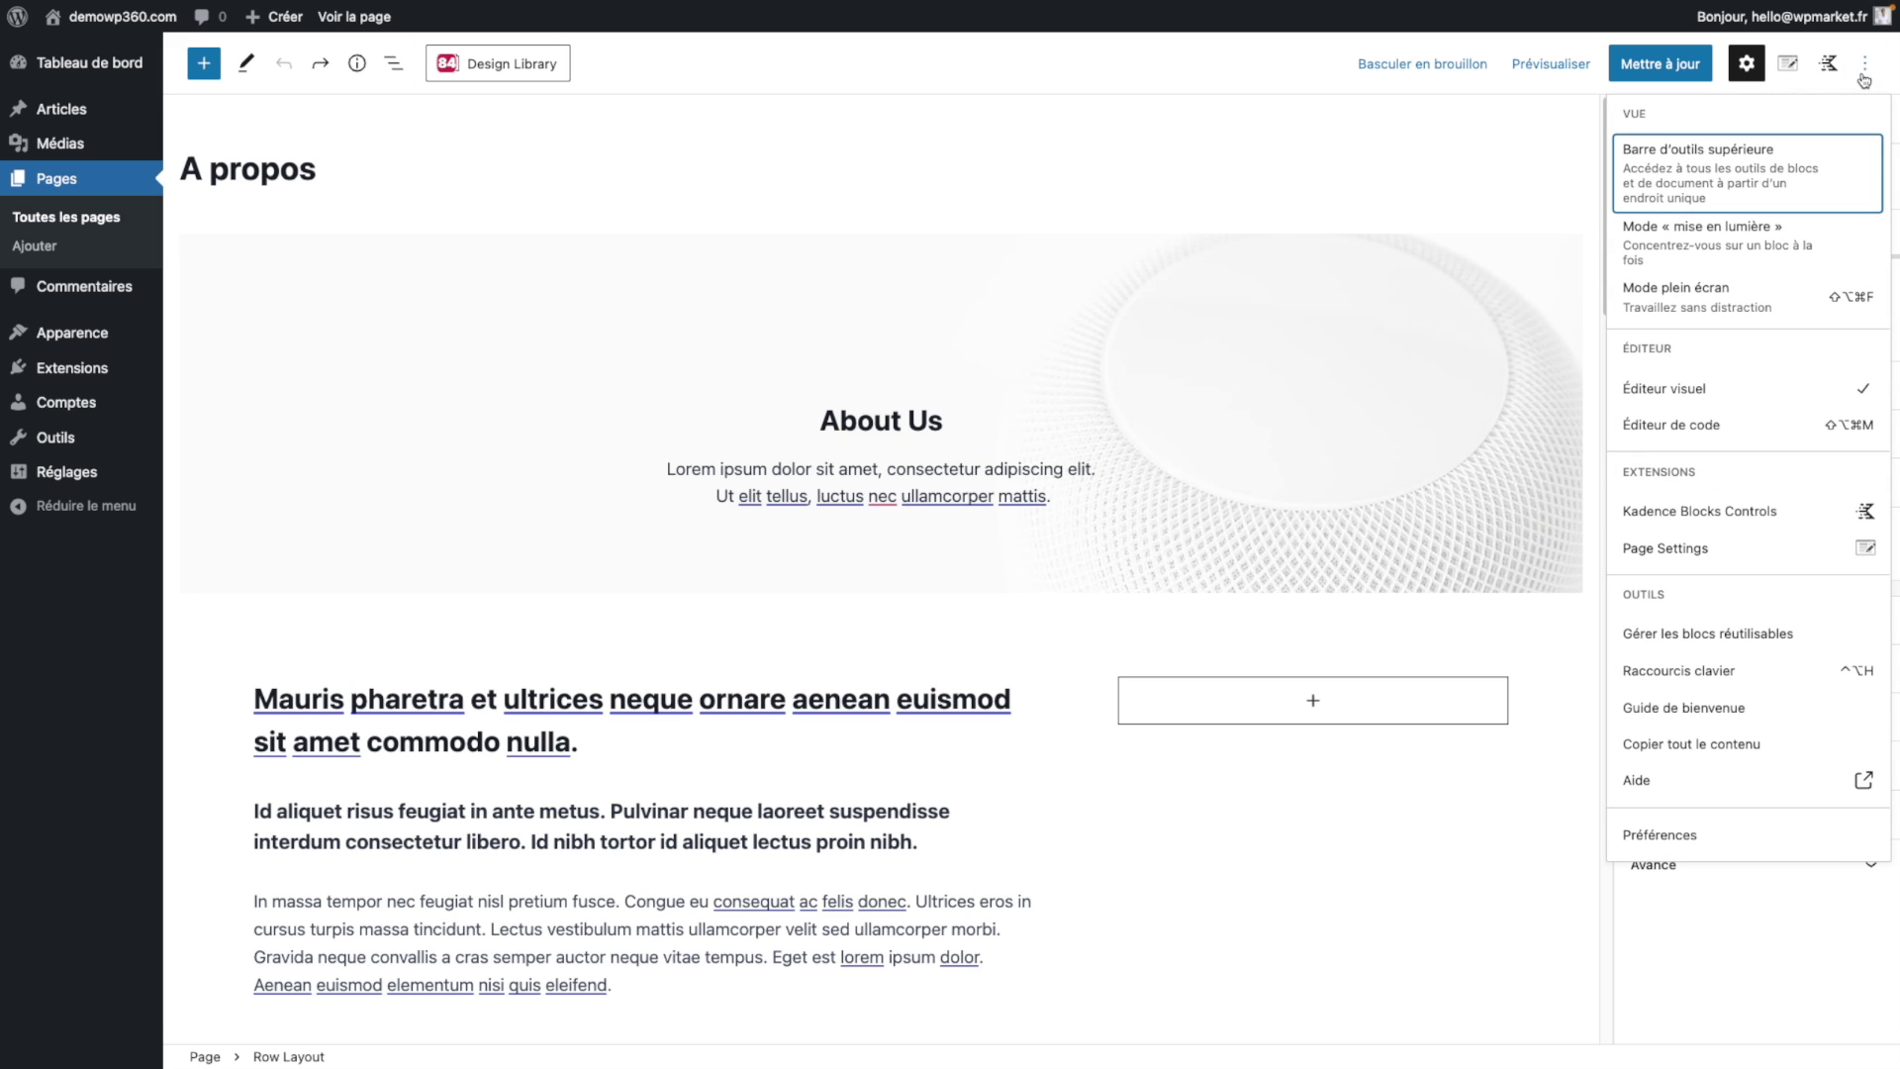
Step: Put the A propos editor in full-screen mode, then select the intro row
click(1751, 292)
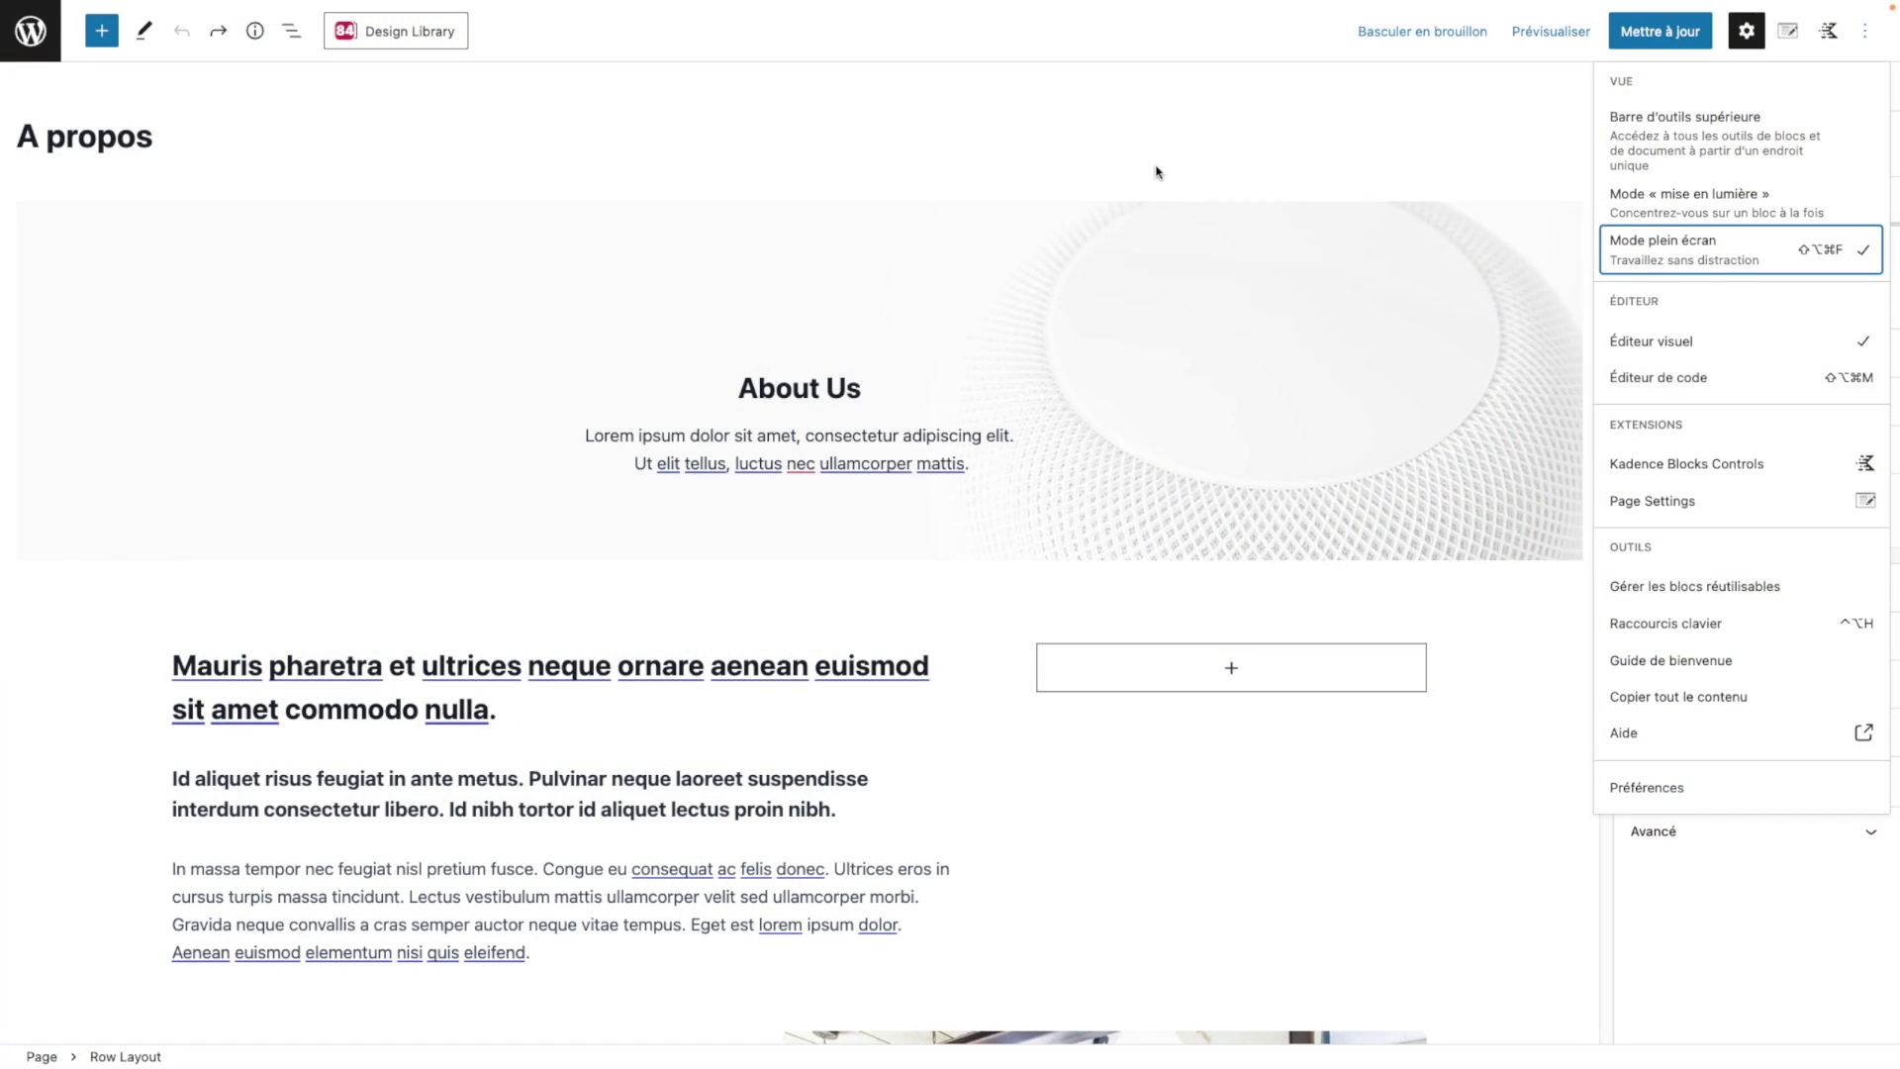
scroll(1039, 509, down, 2)
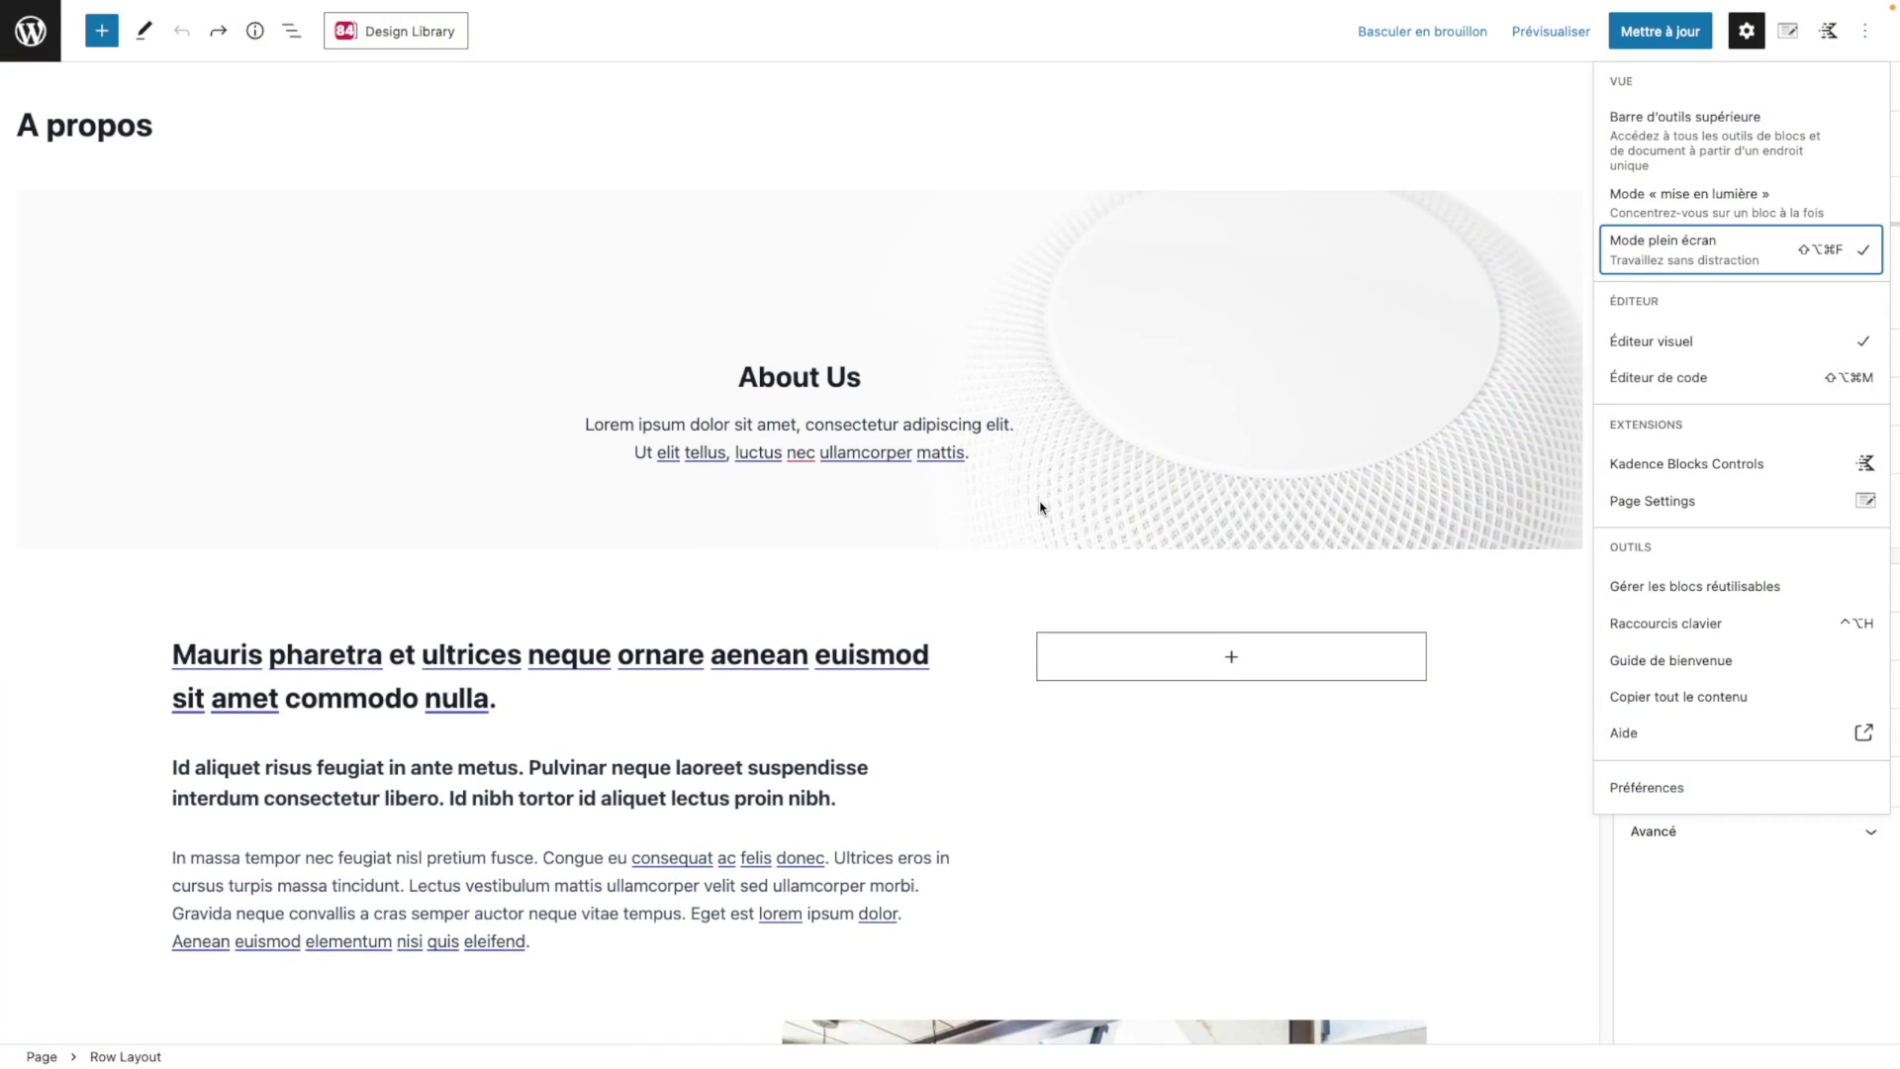
scroll(749, 648, down, 4)
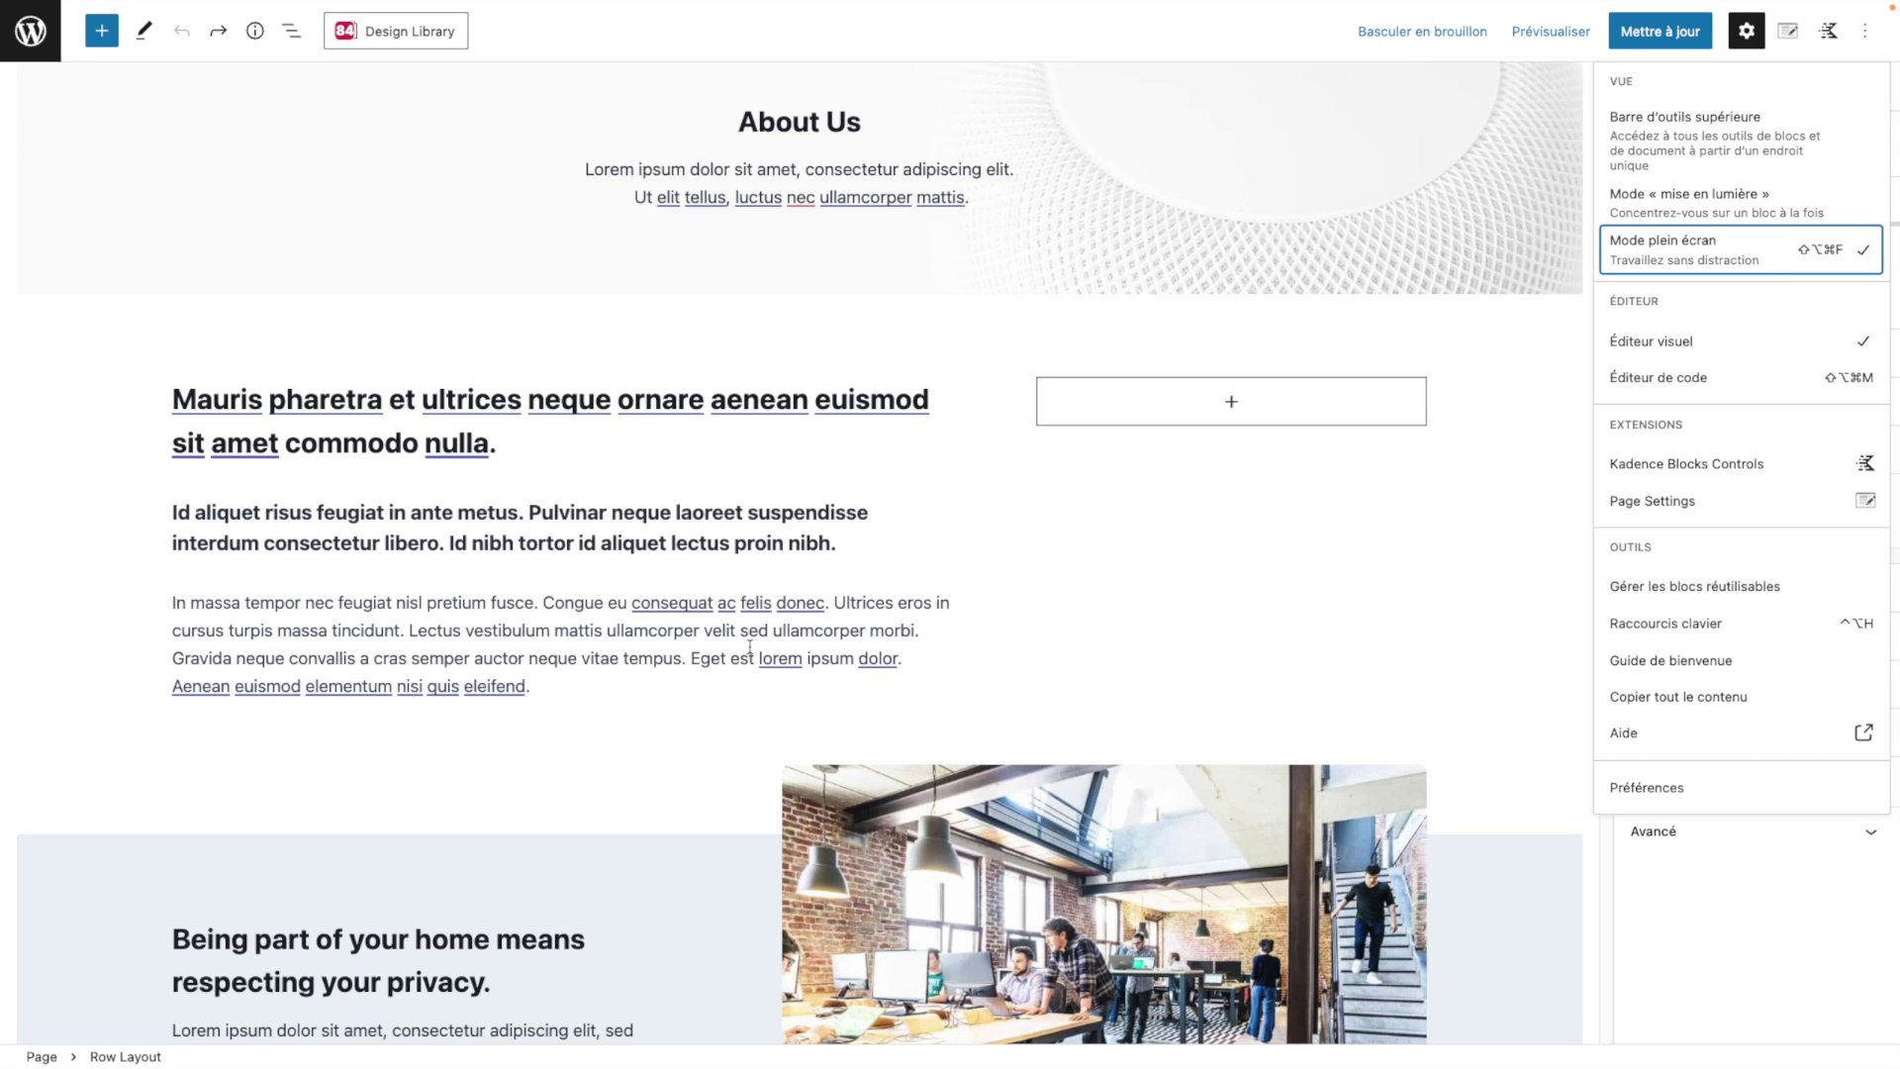
click(852, 556)
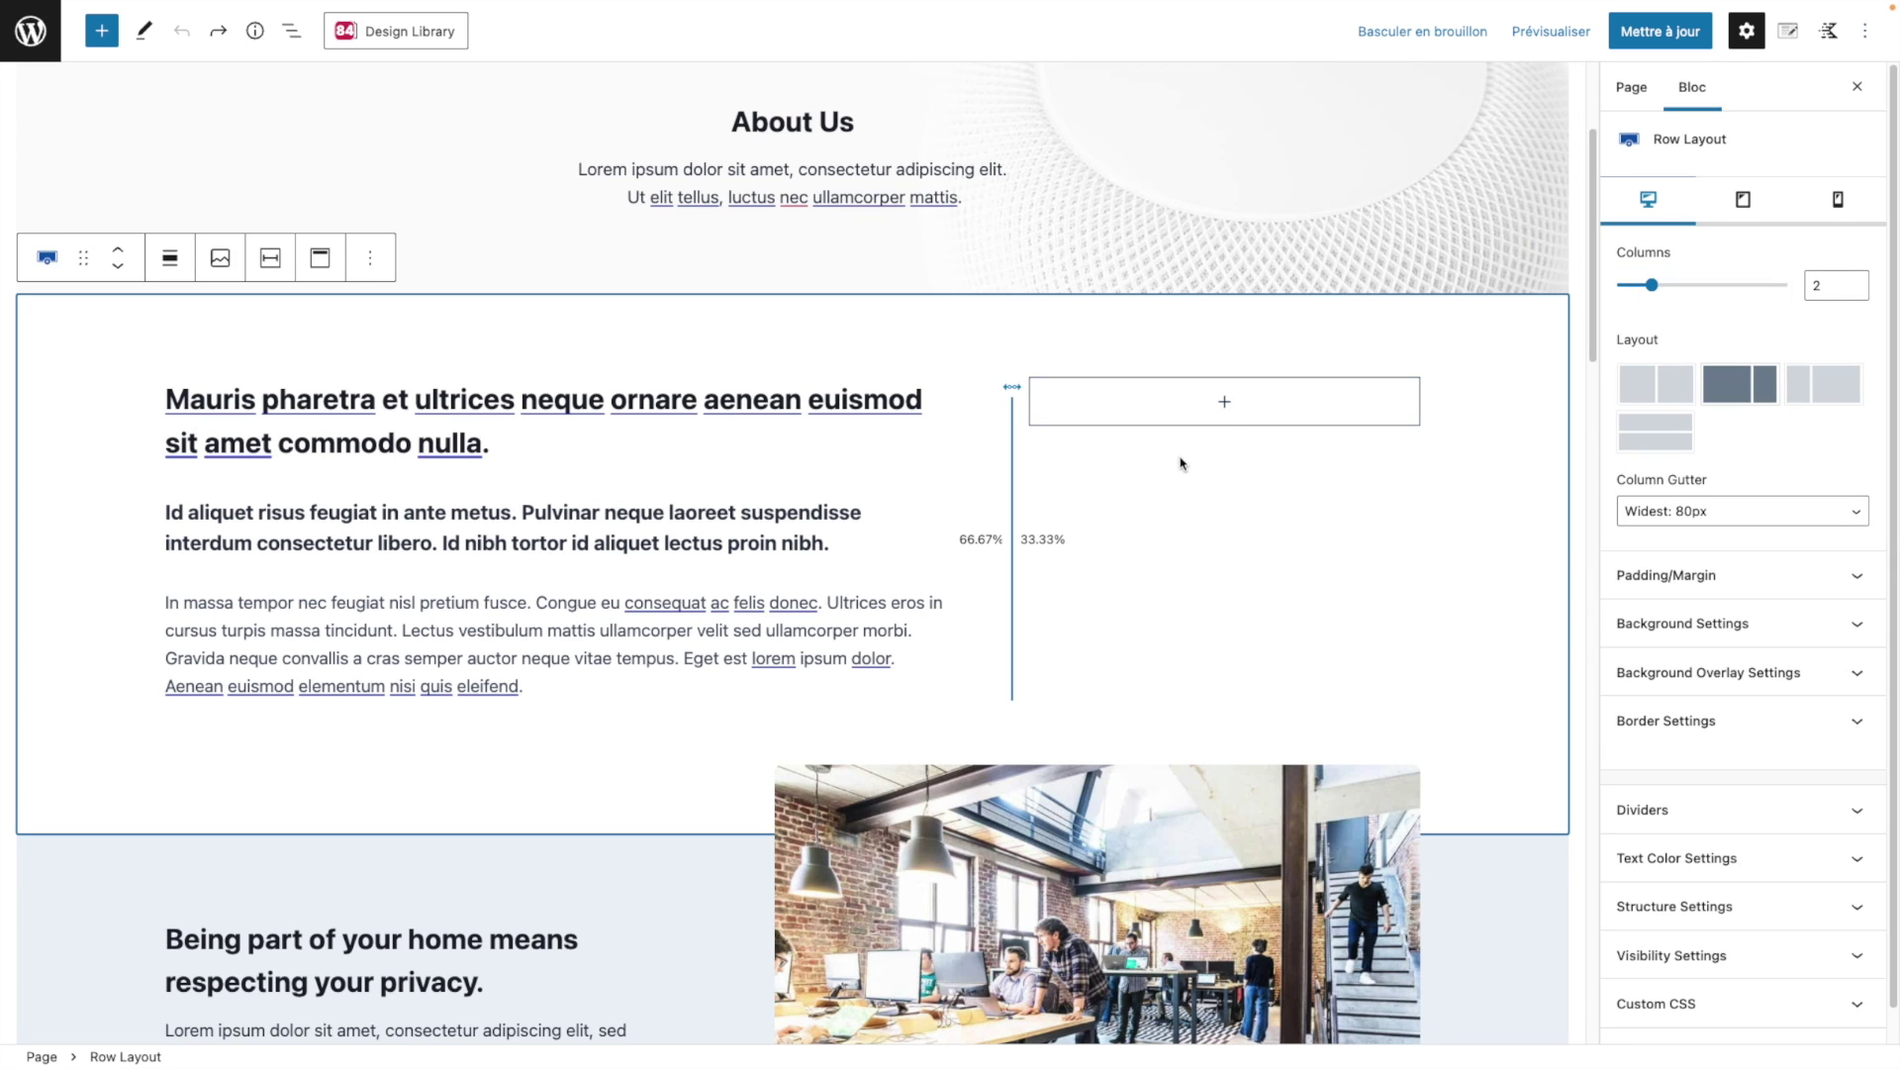
Step: Scroll through the page's Row Layout blocks and open the block outline (List View)
scroll(1201, 624, down, 6)
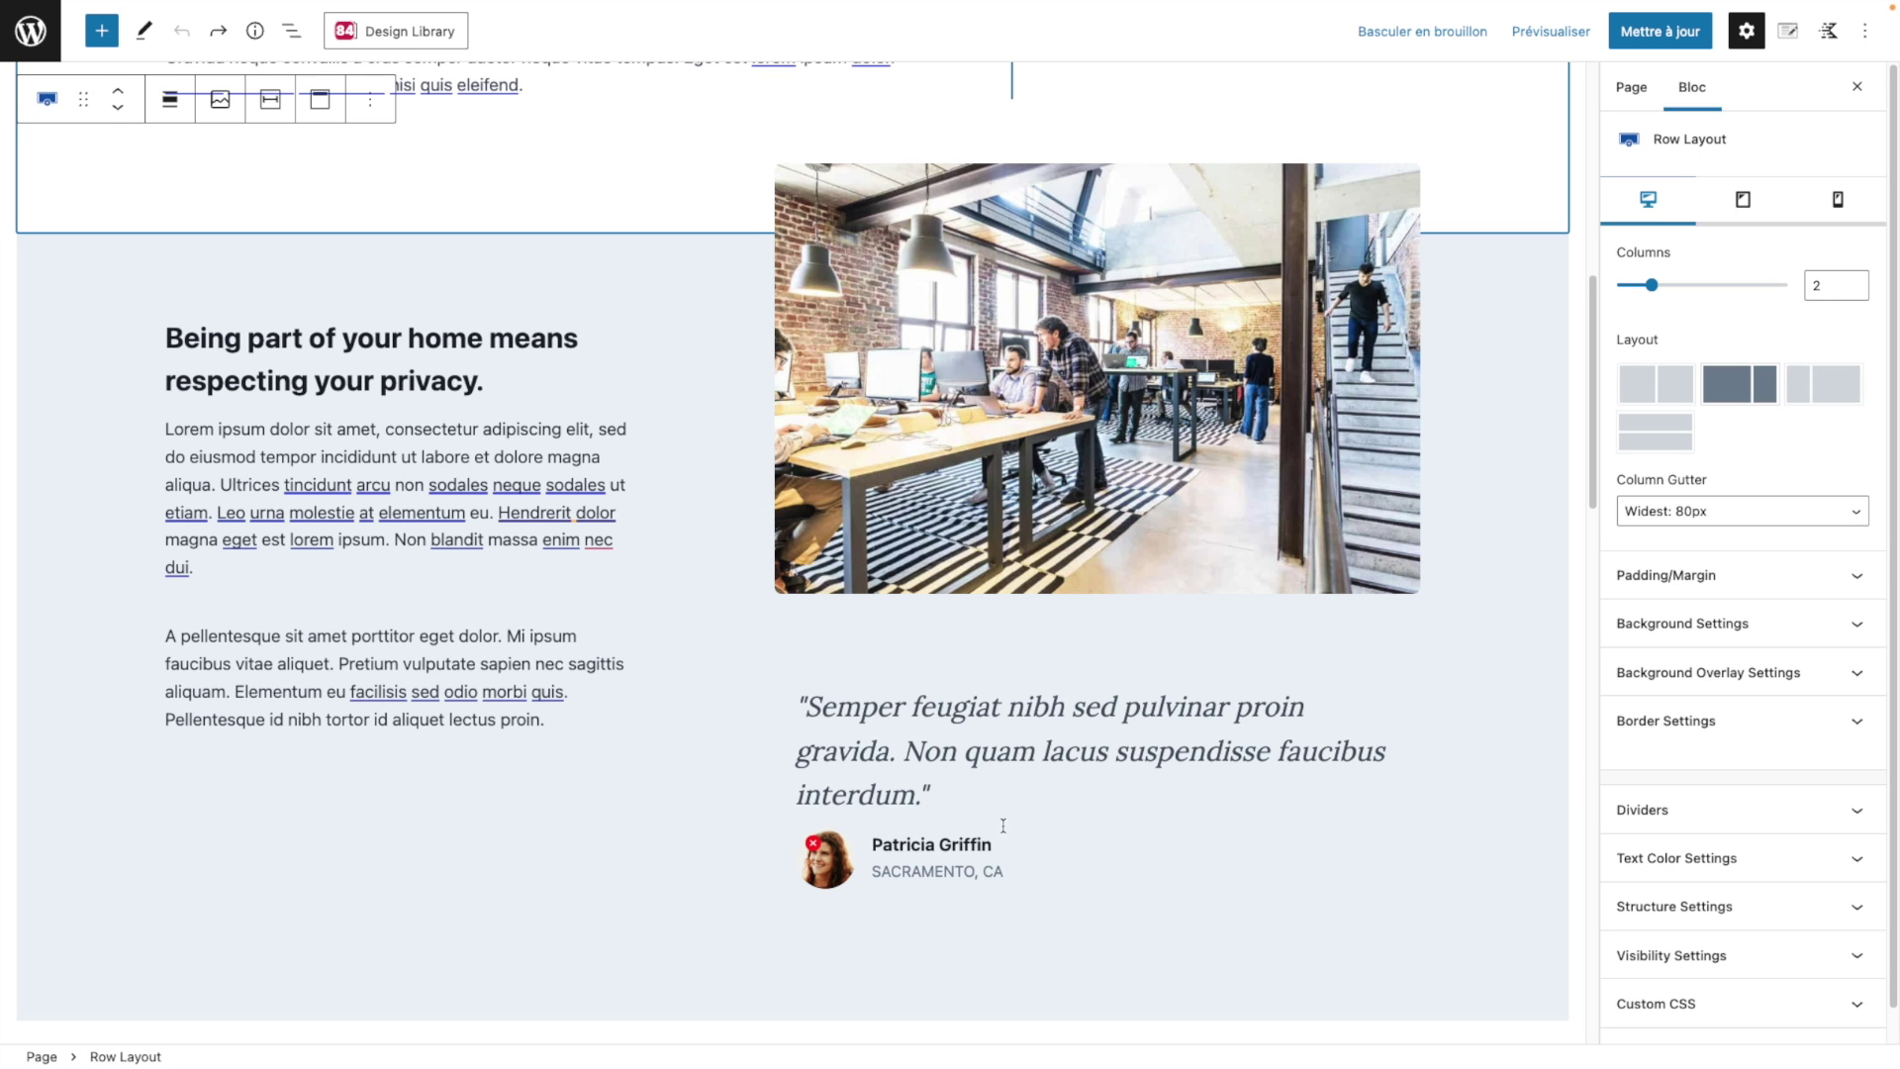
scroll(1002, 824, down, 1)
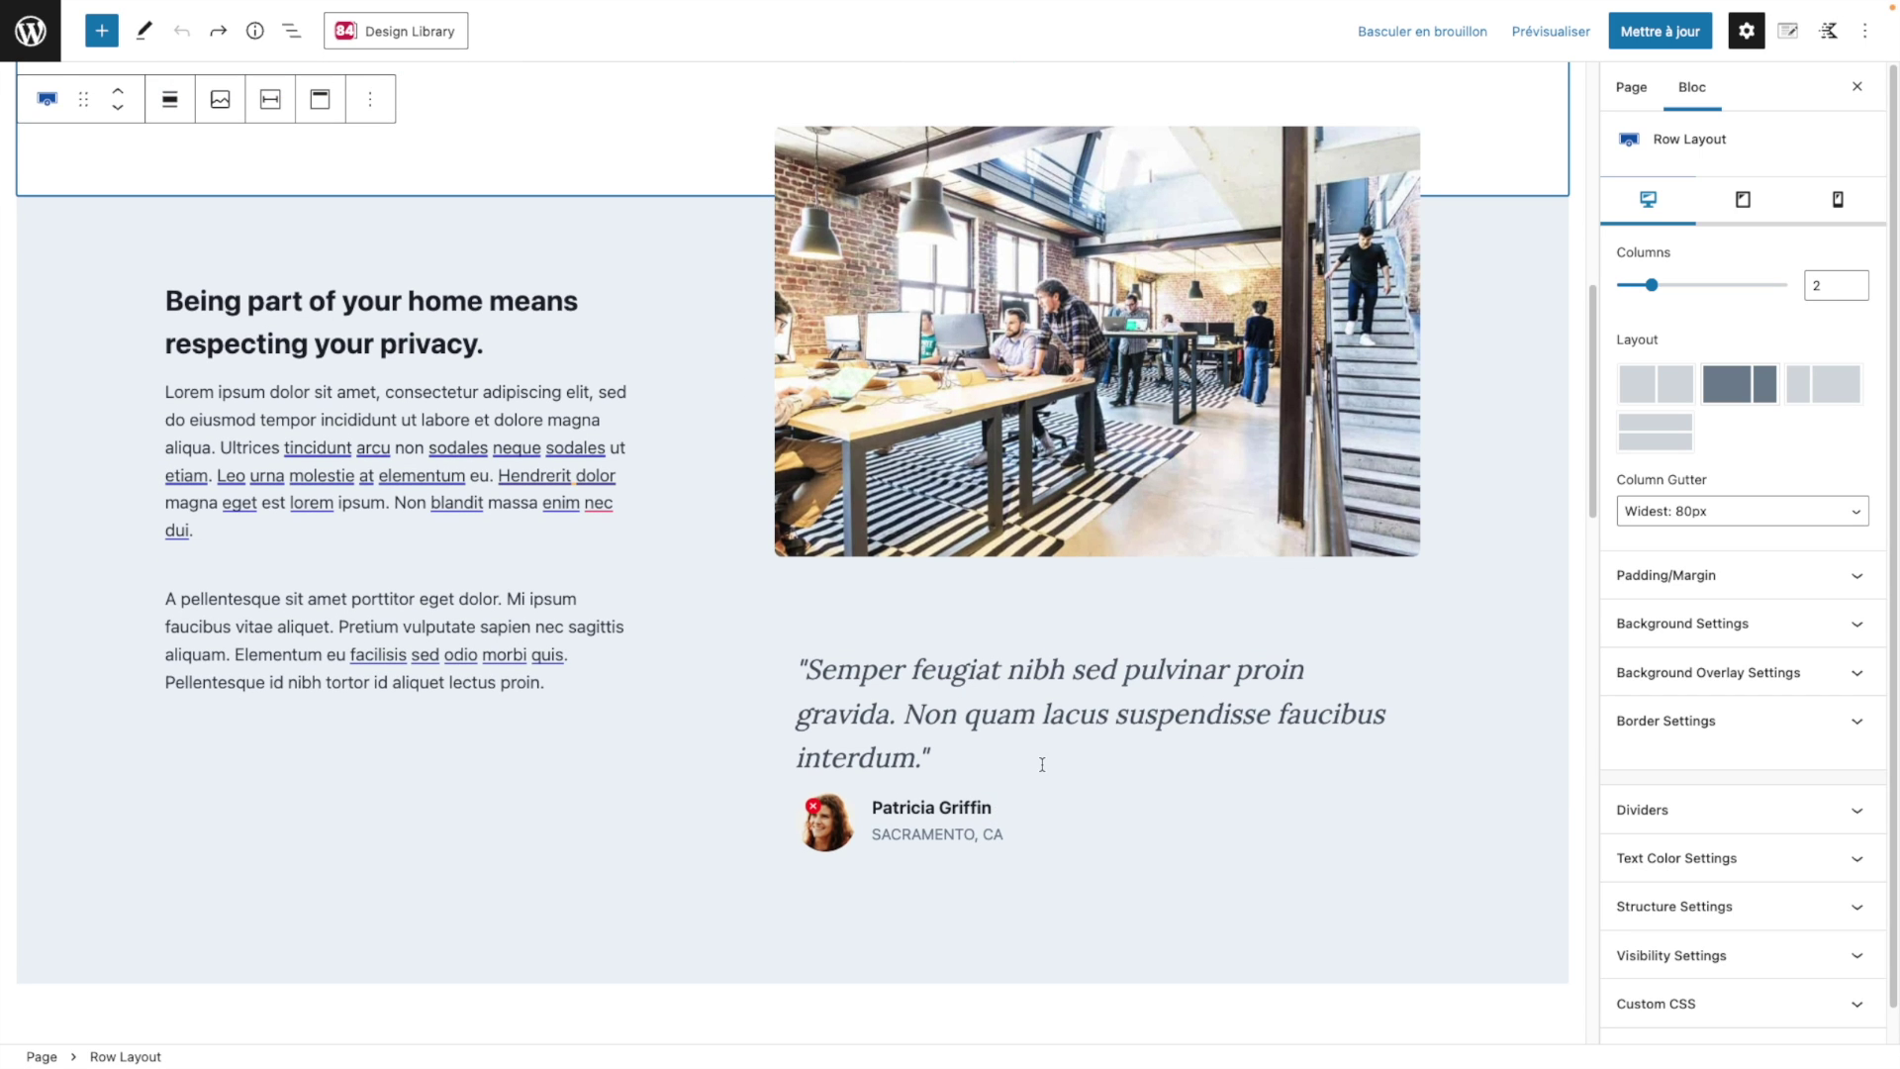
scroll(1042, 764, down, 1)
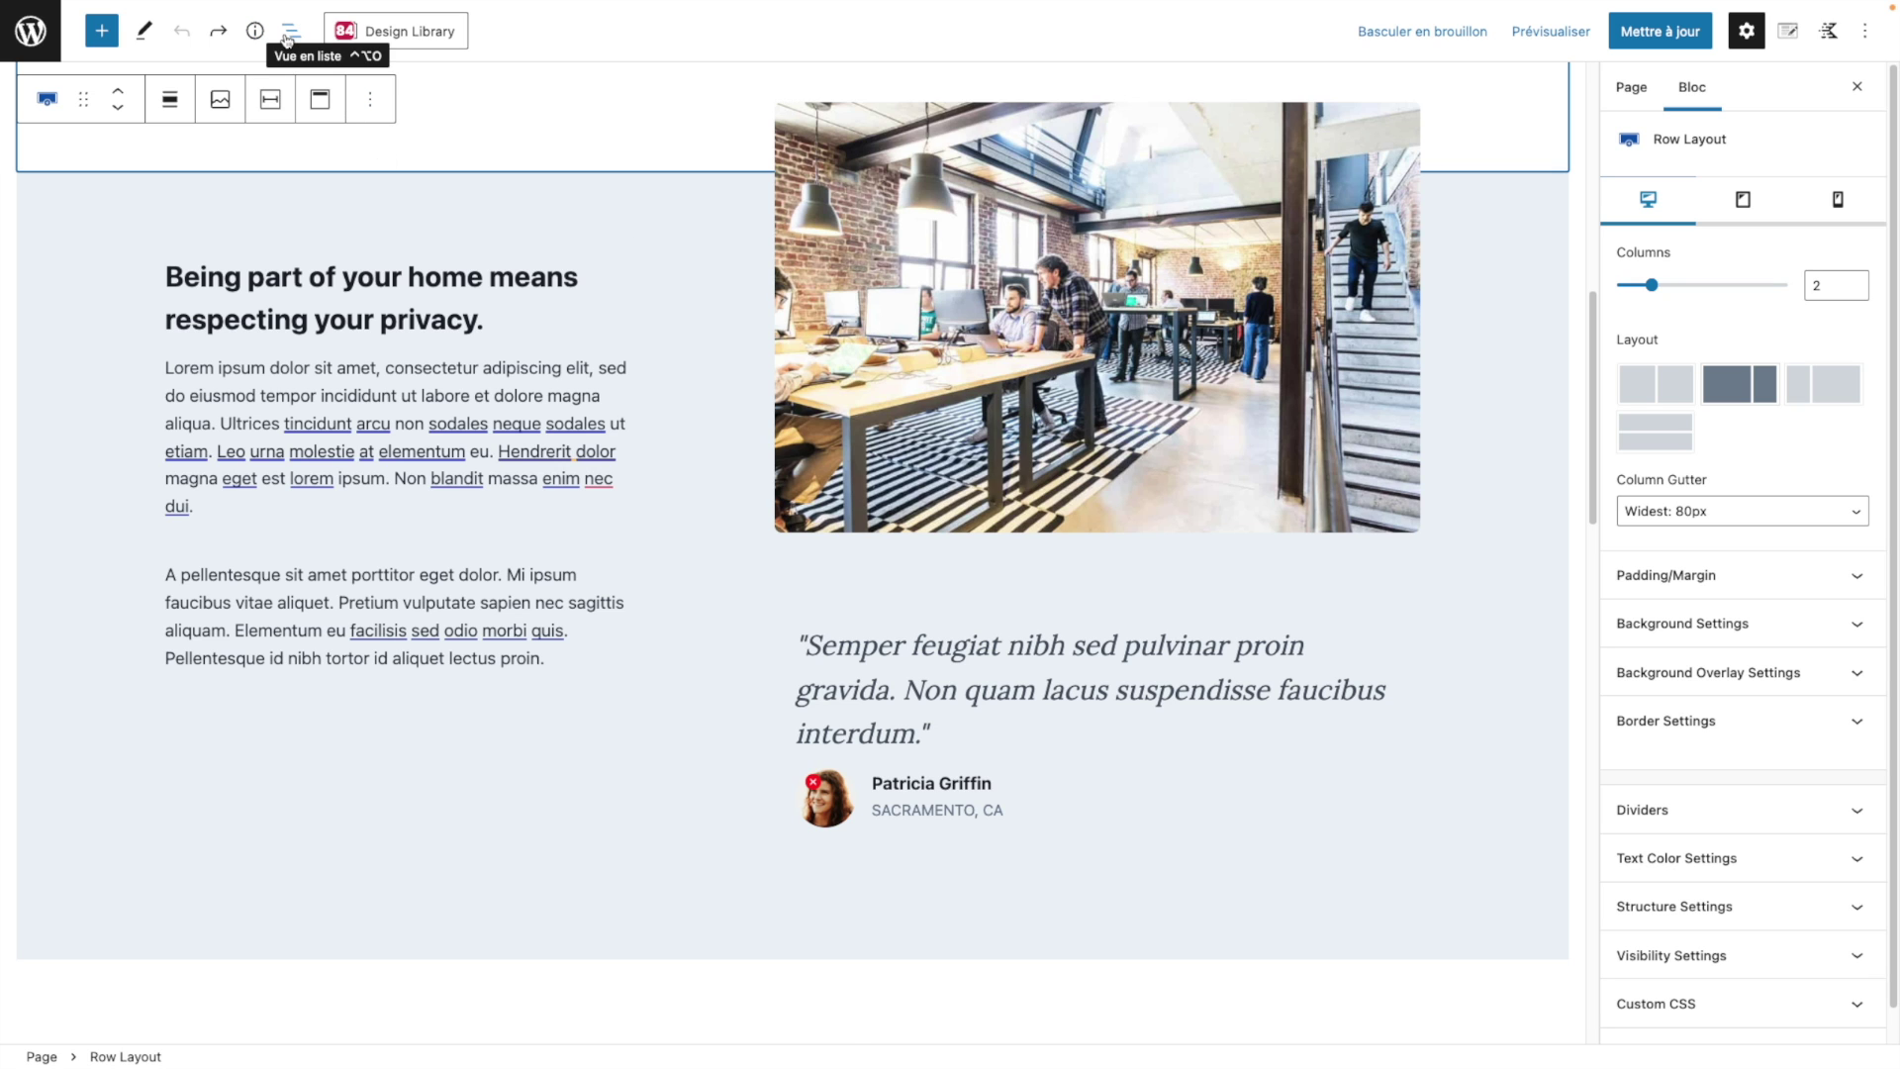
click(287, 37)
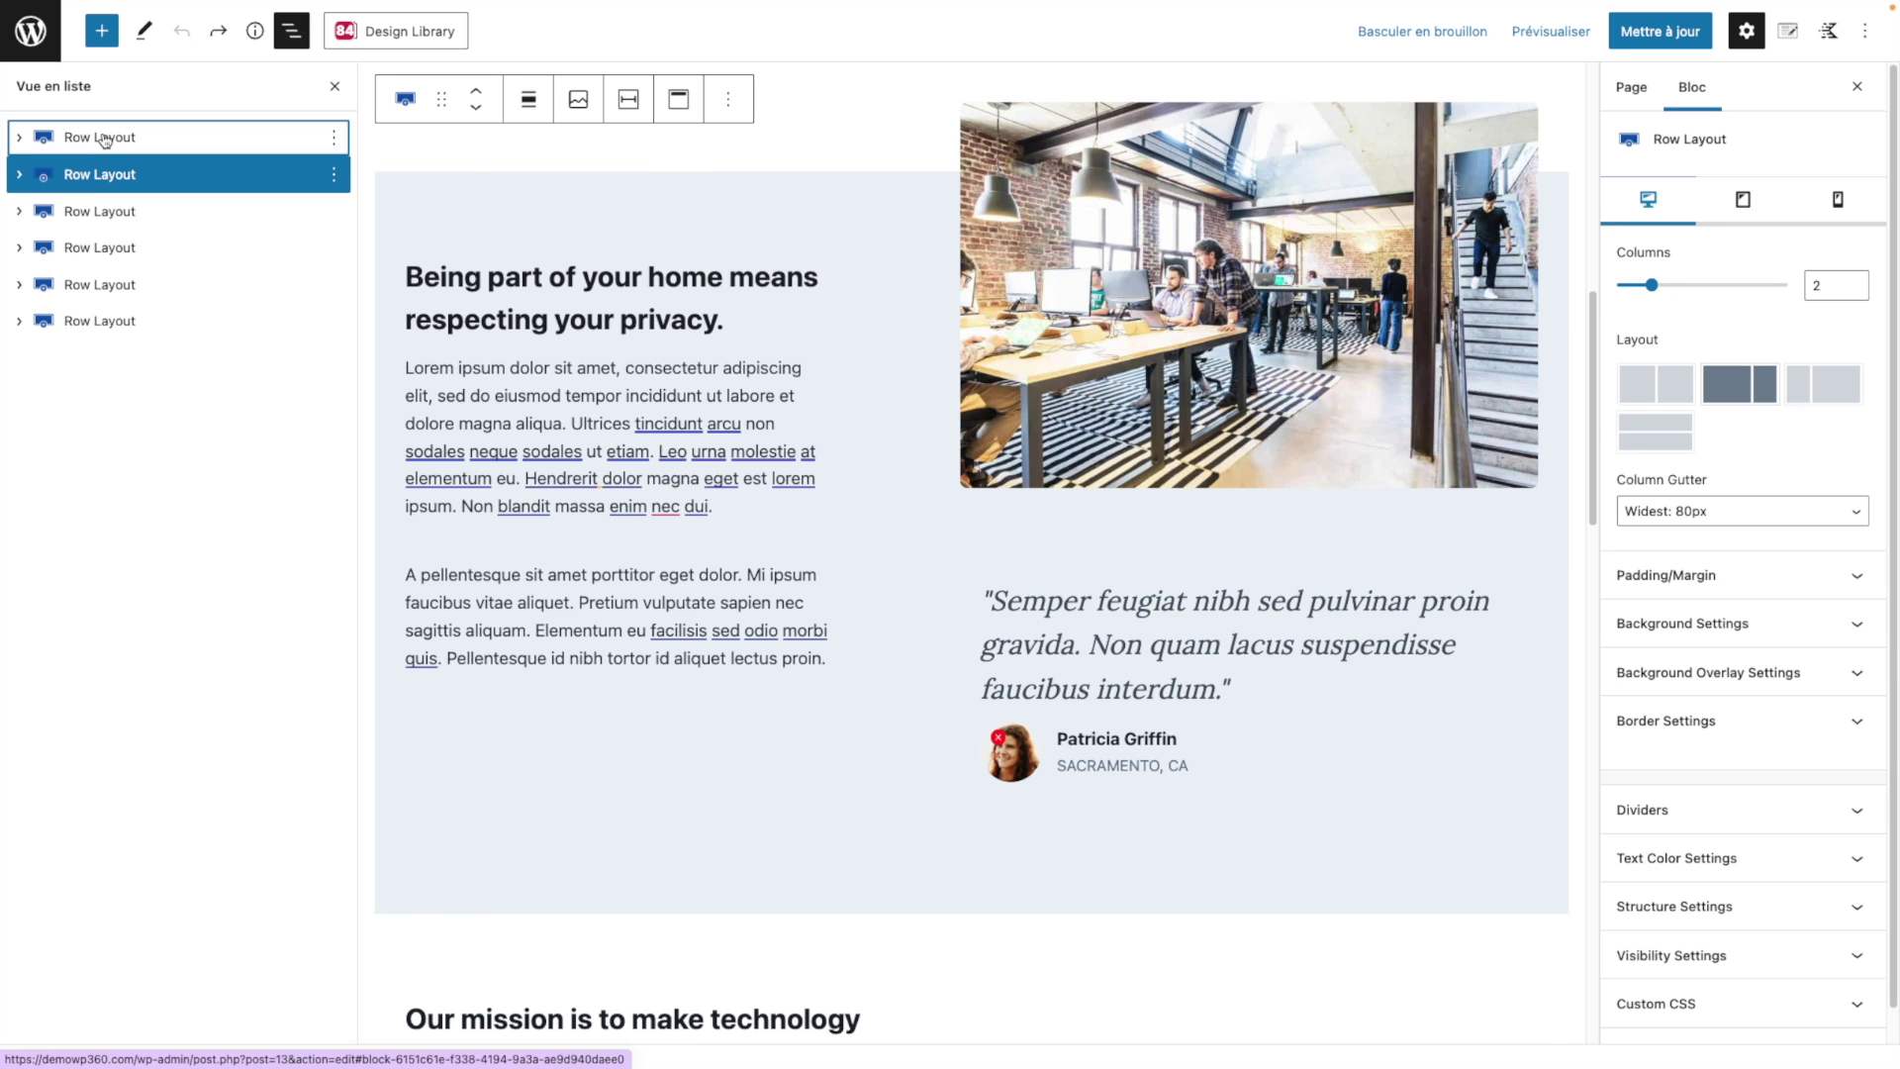
click(104, 140)
click(146, 185)
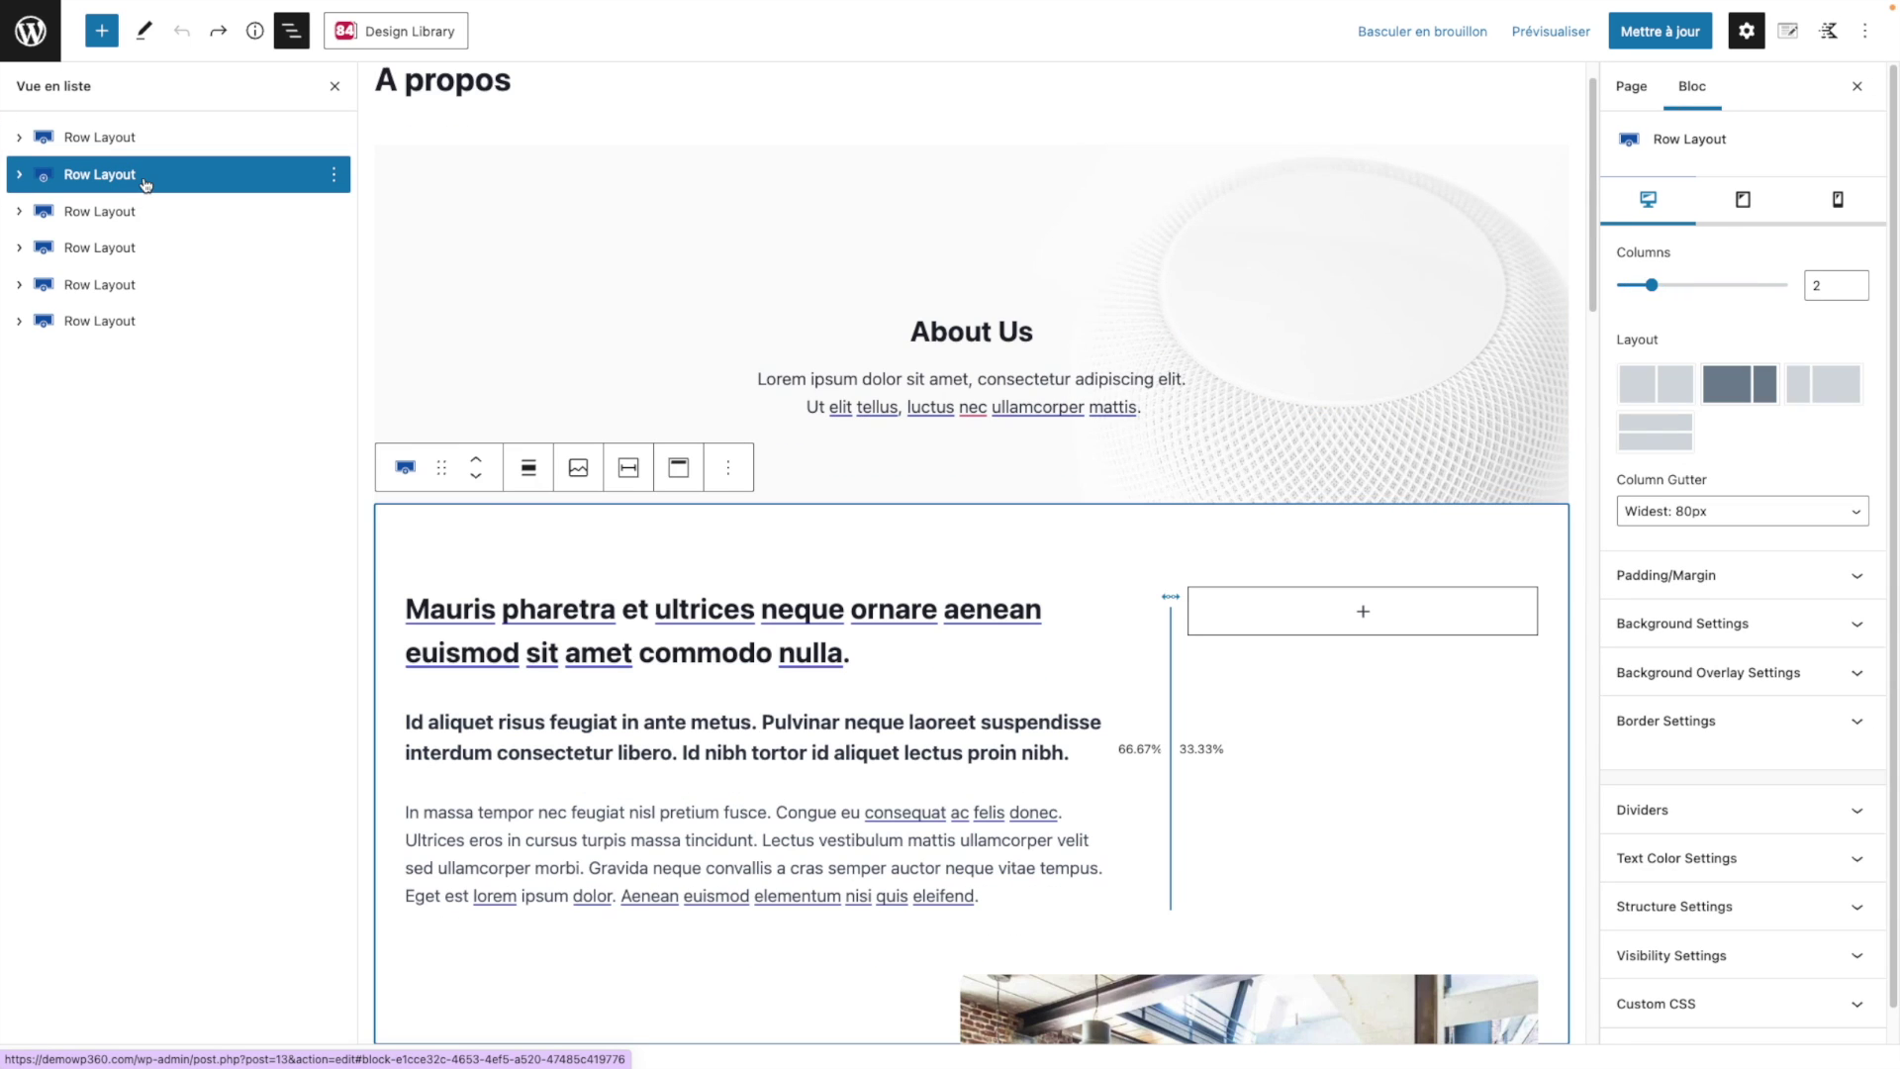
click(147, 212)
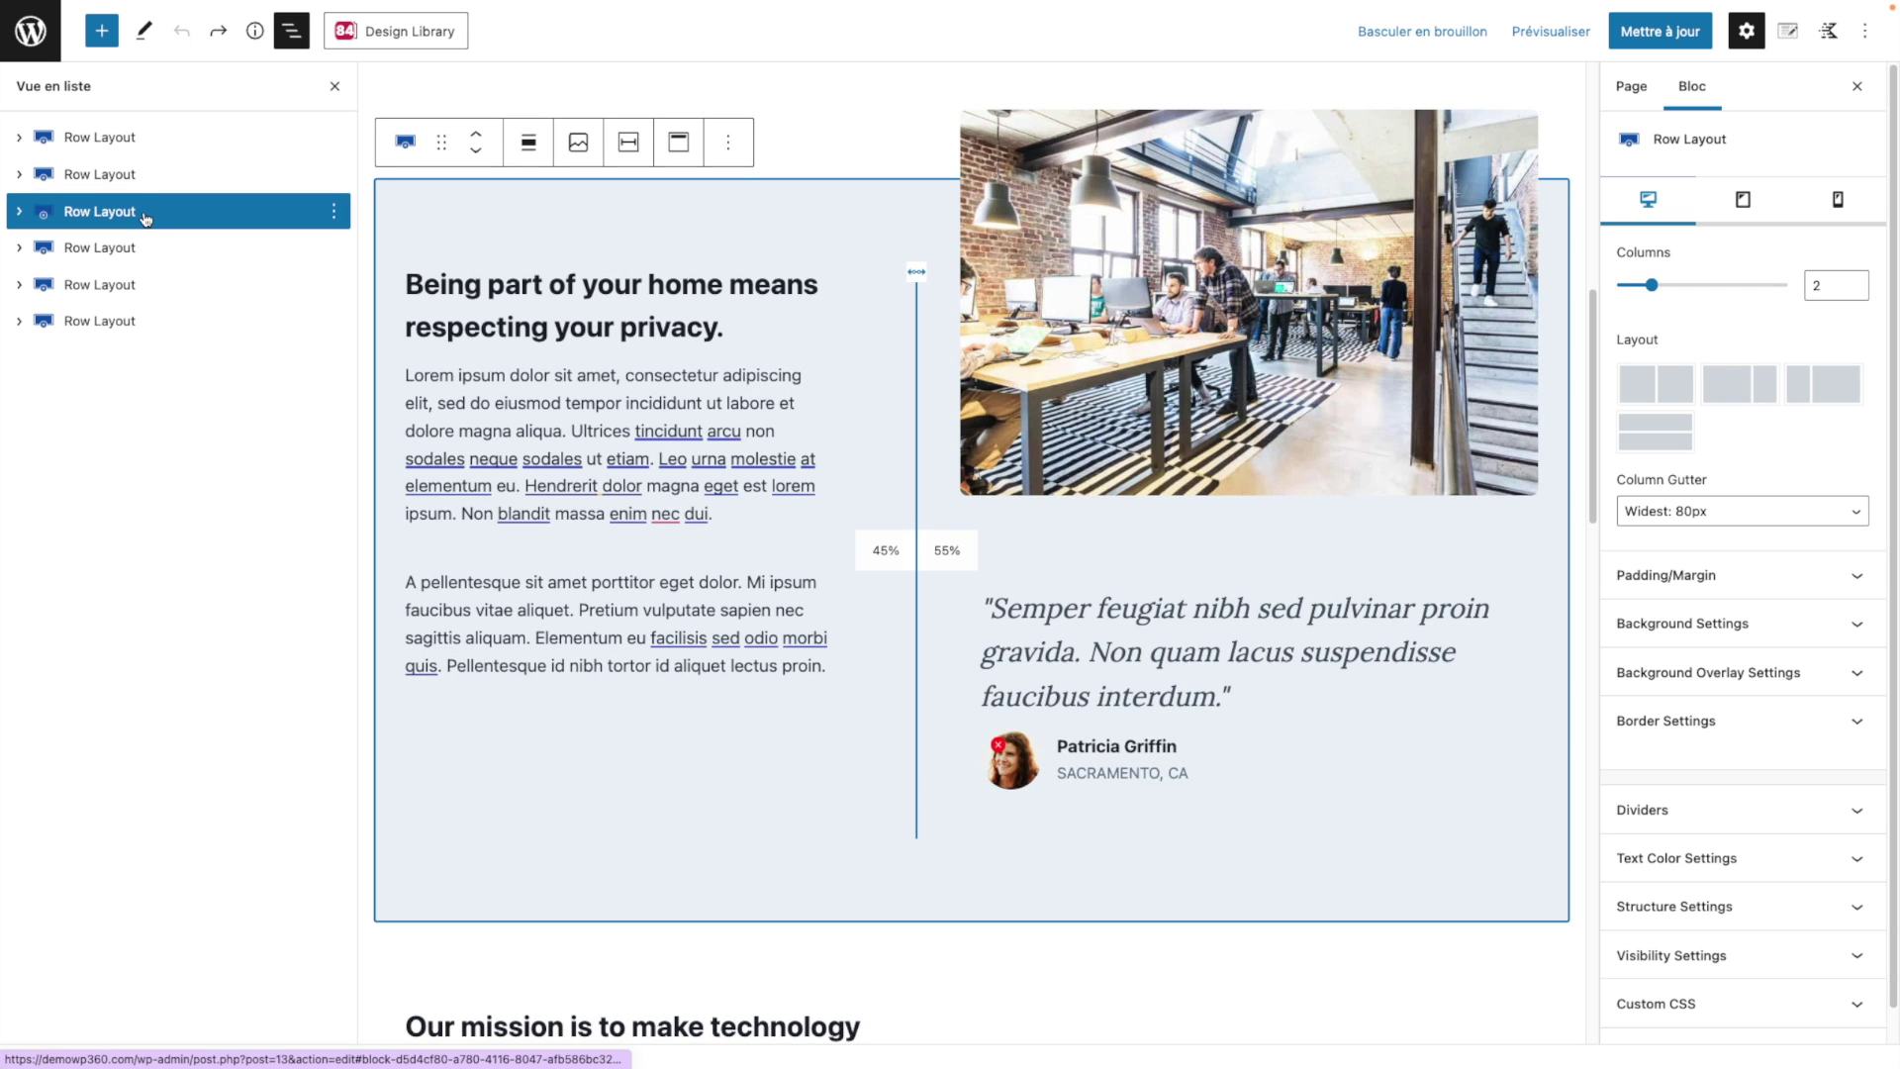
click(149, 253)
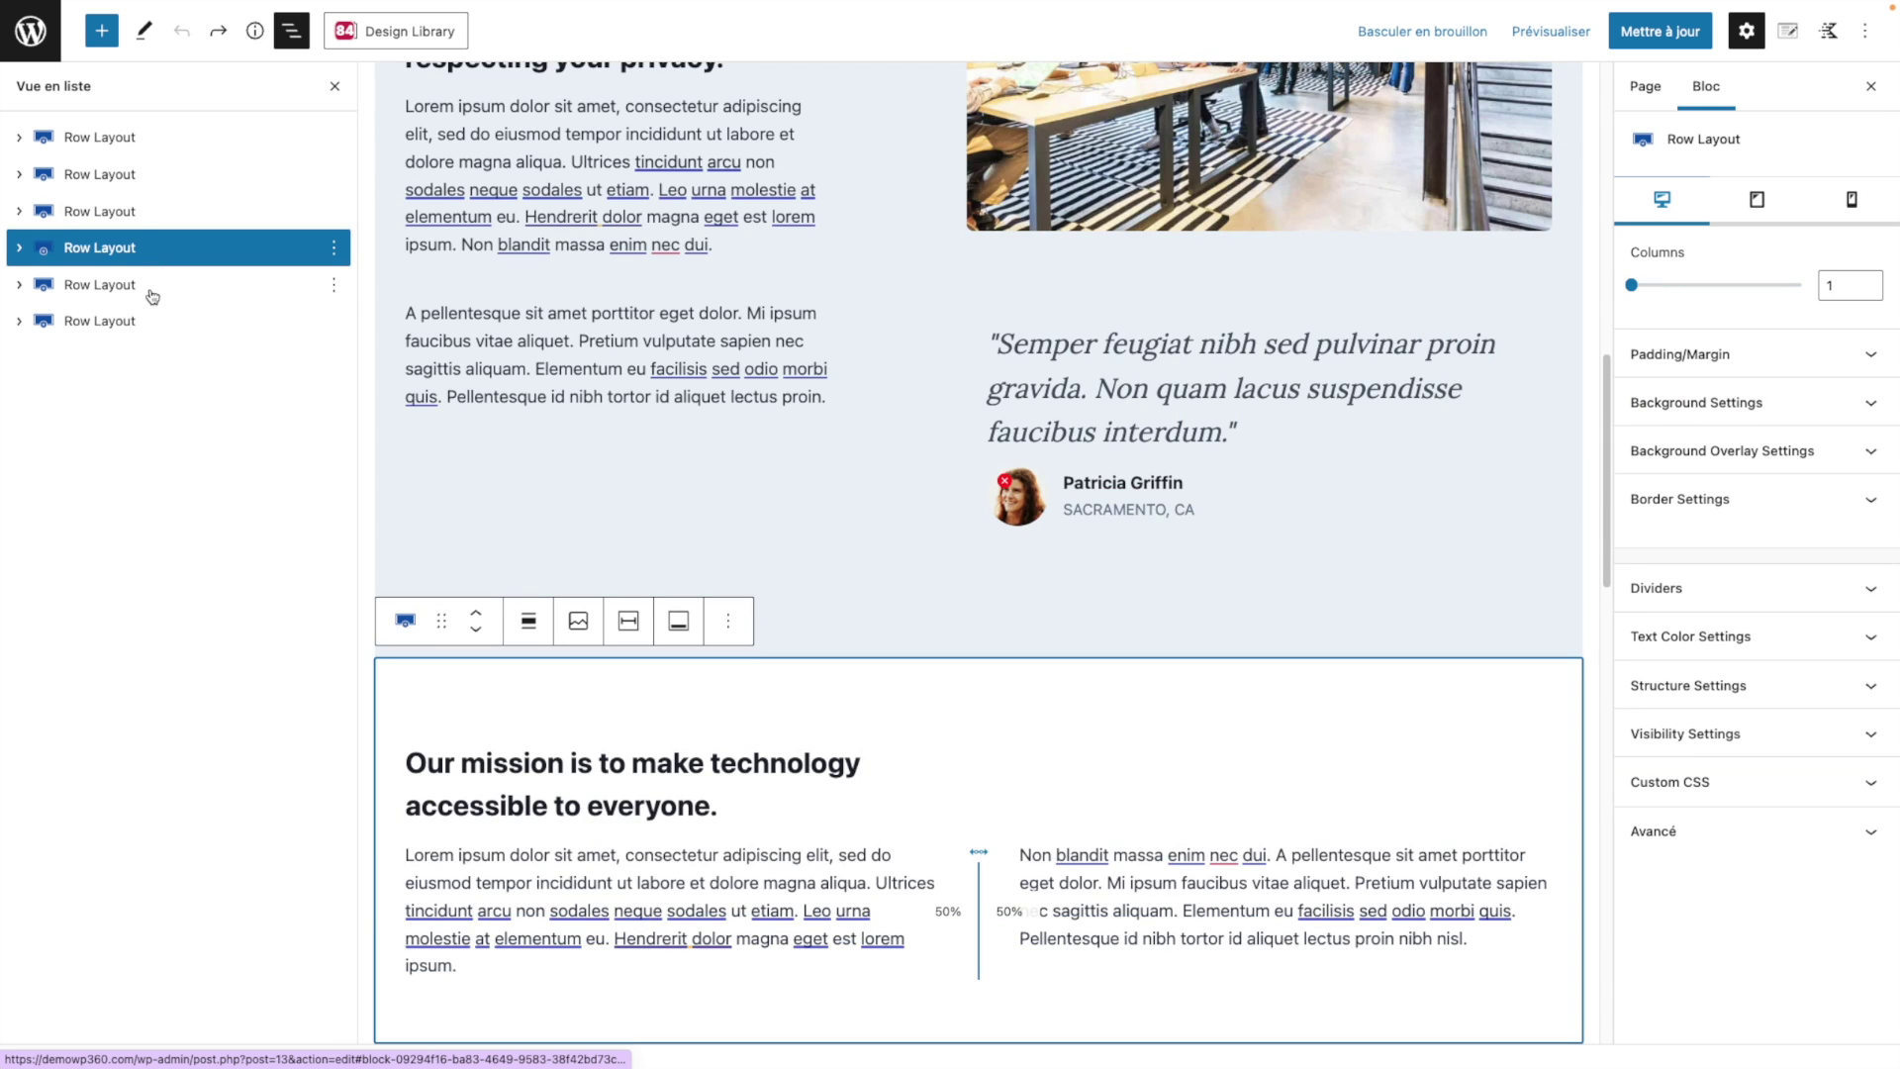
click(152, 287)
click(147, 322)
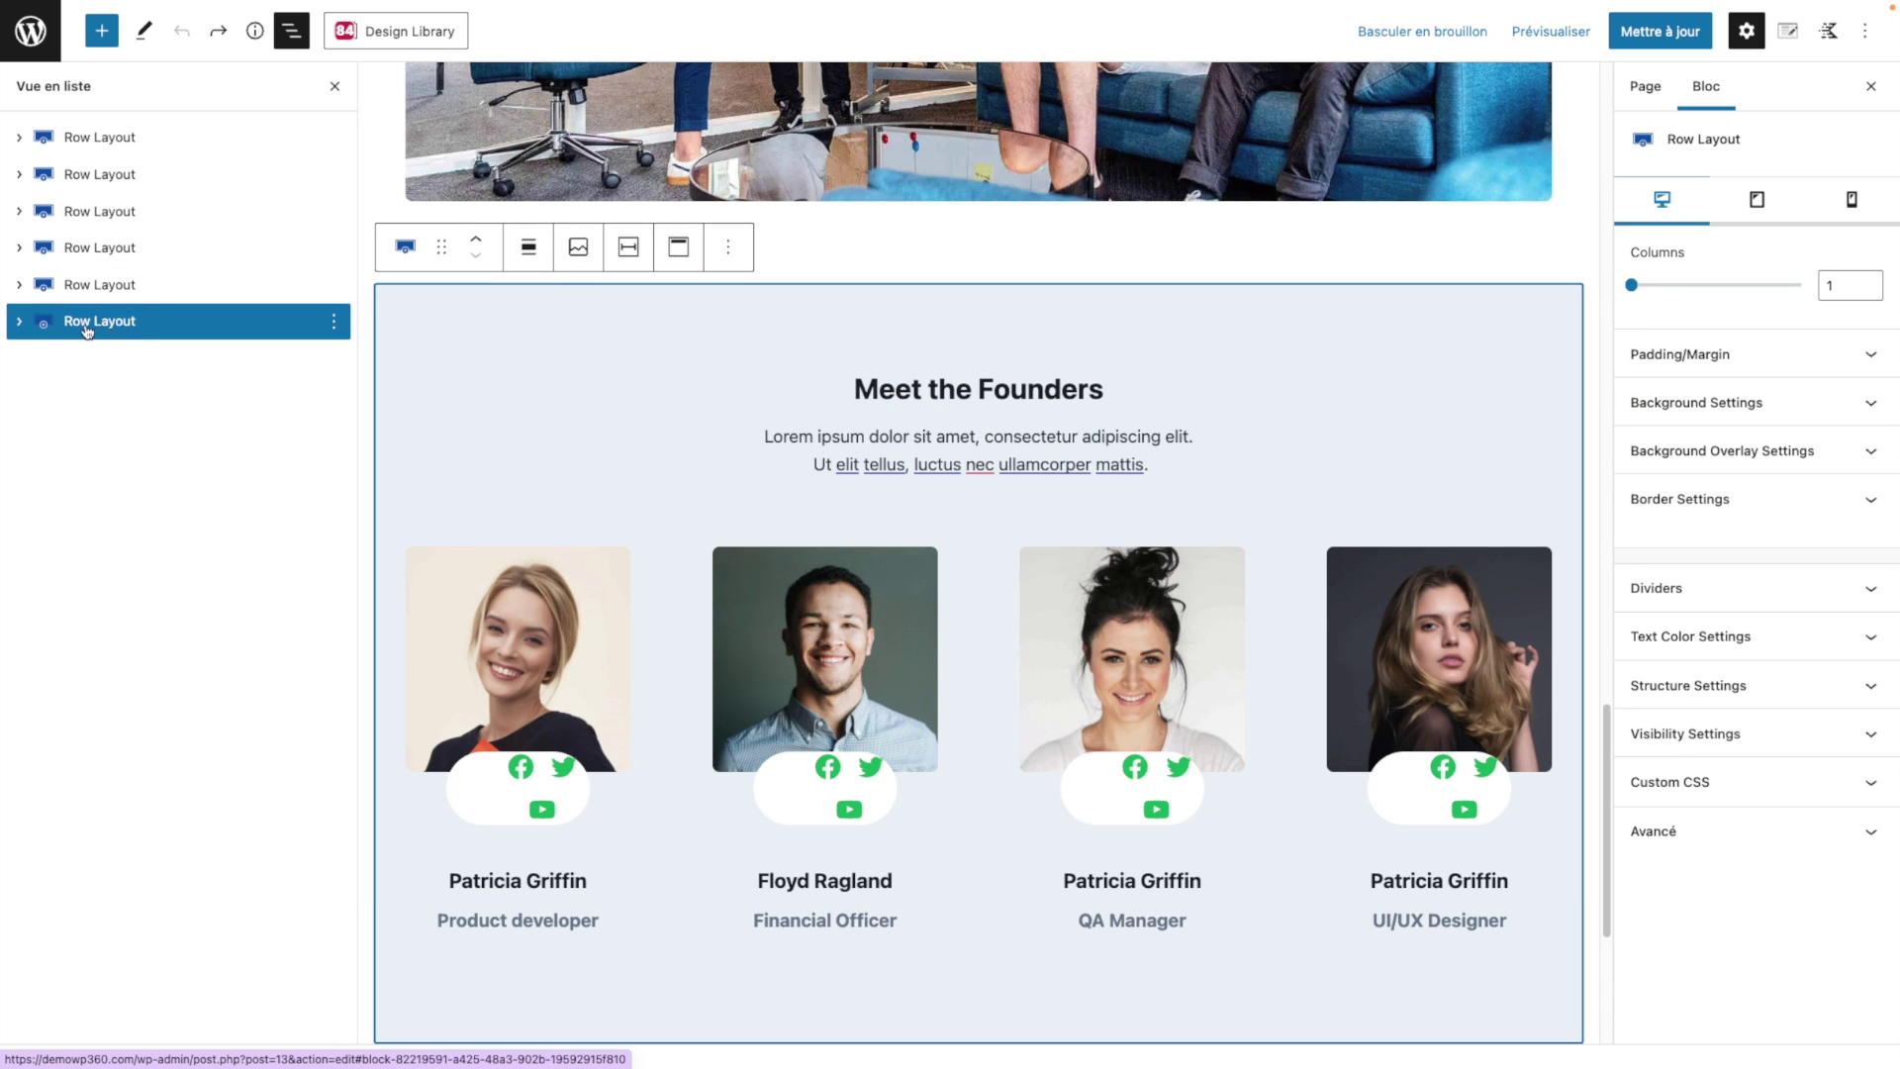
click(140, 174)
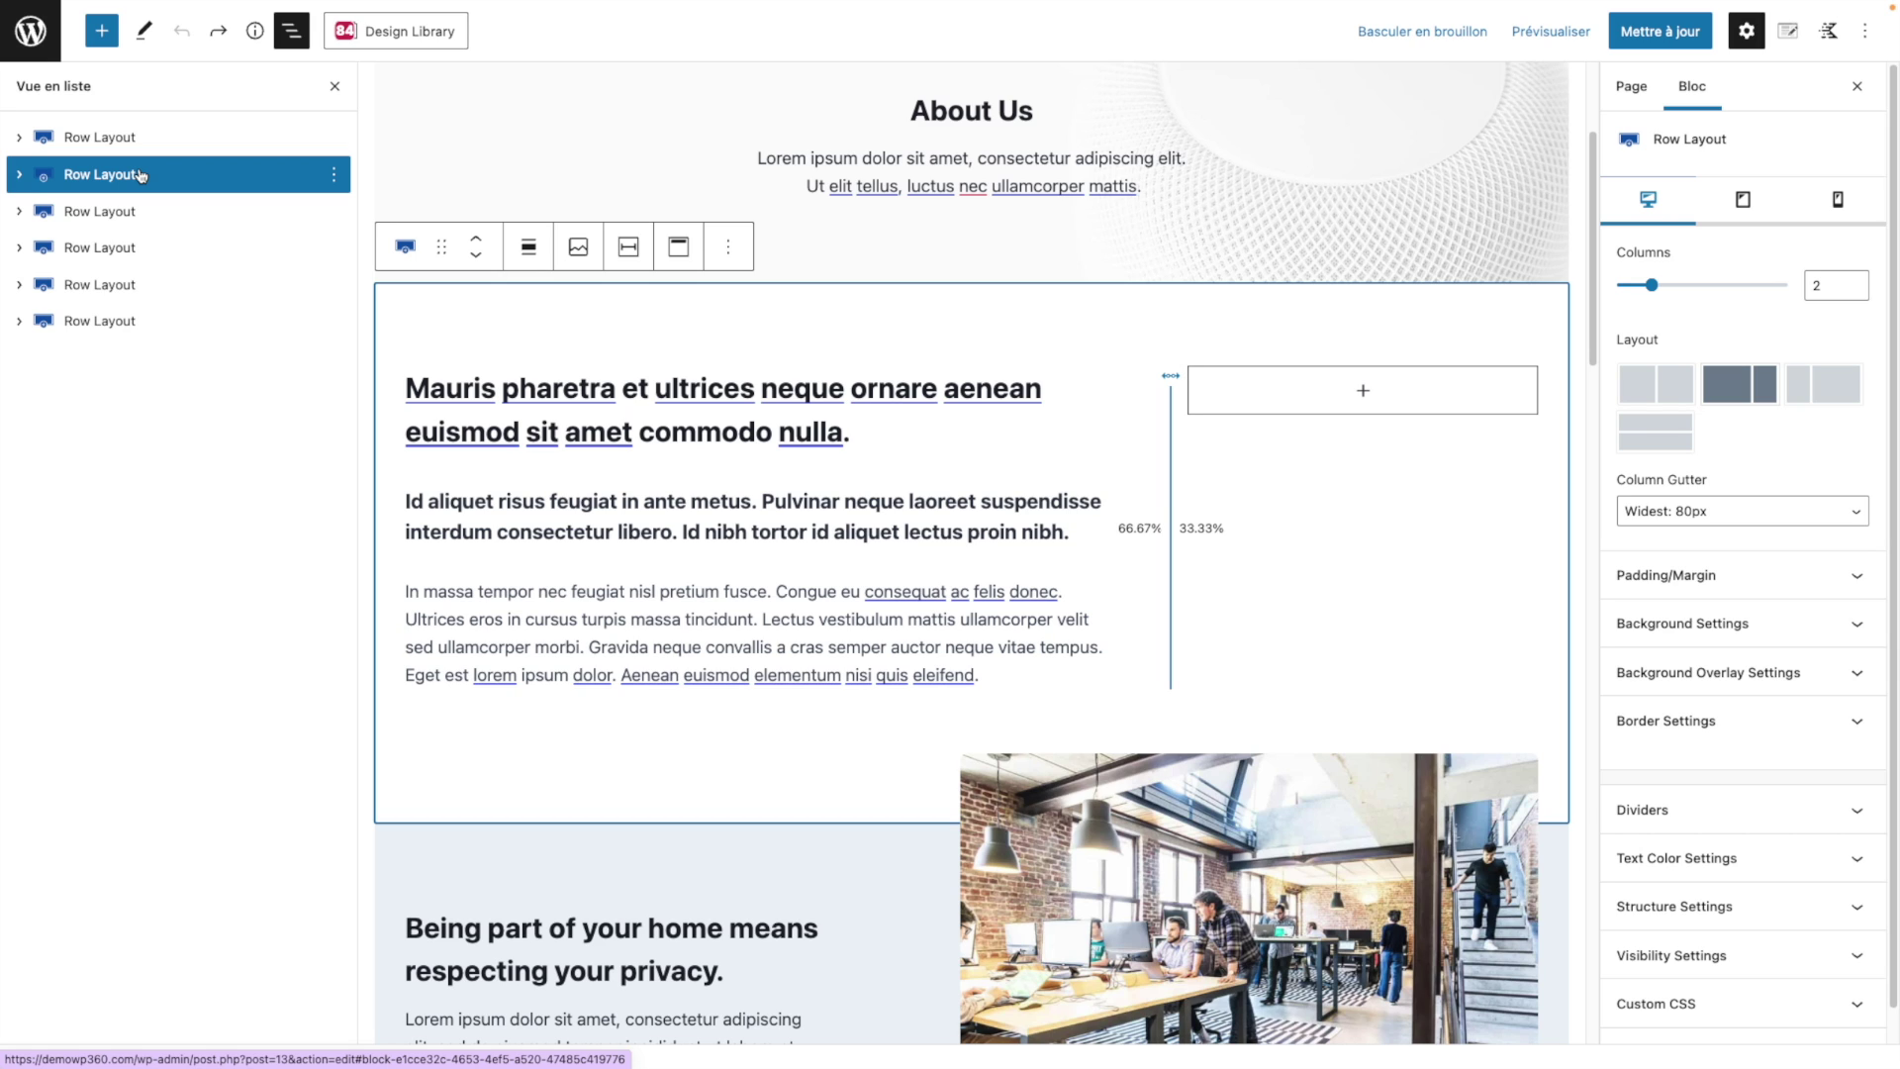
click(20, 175)
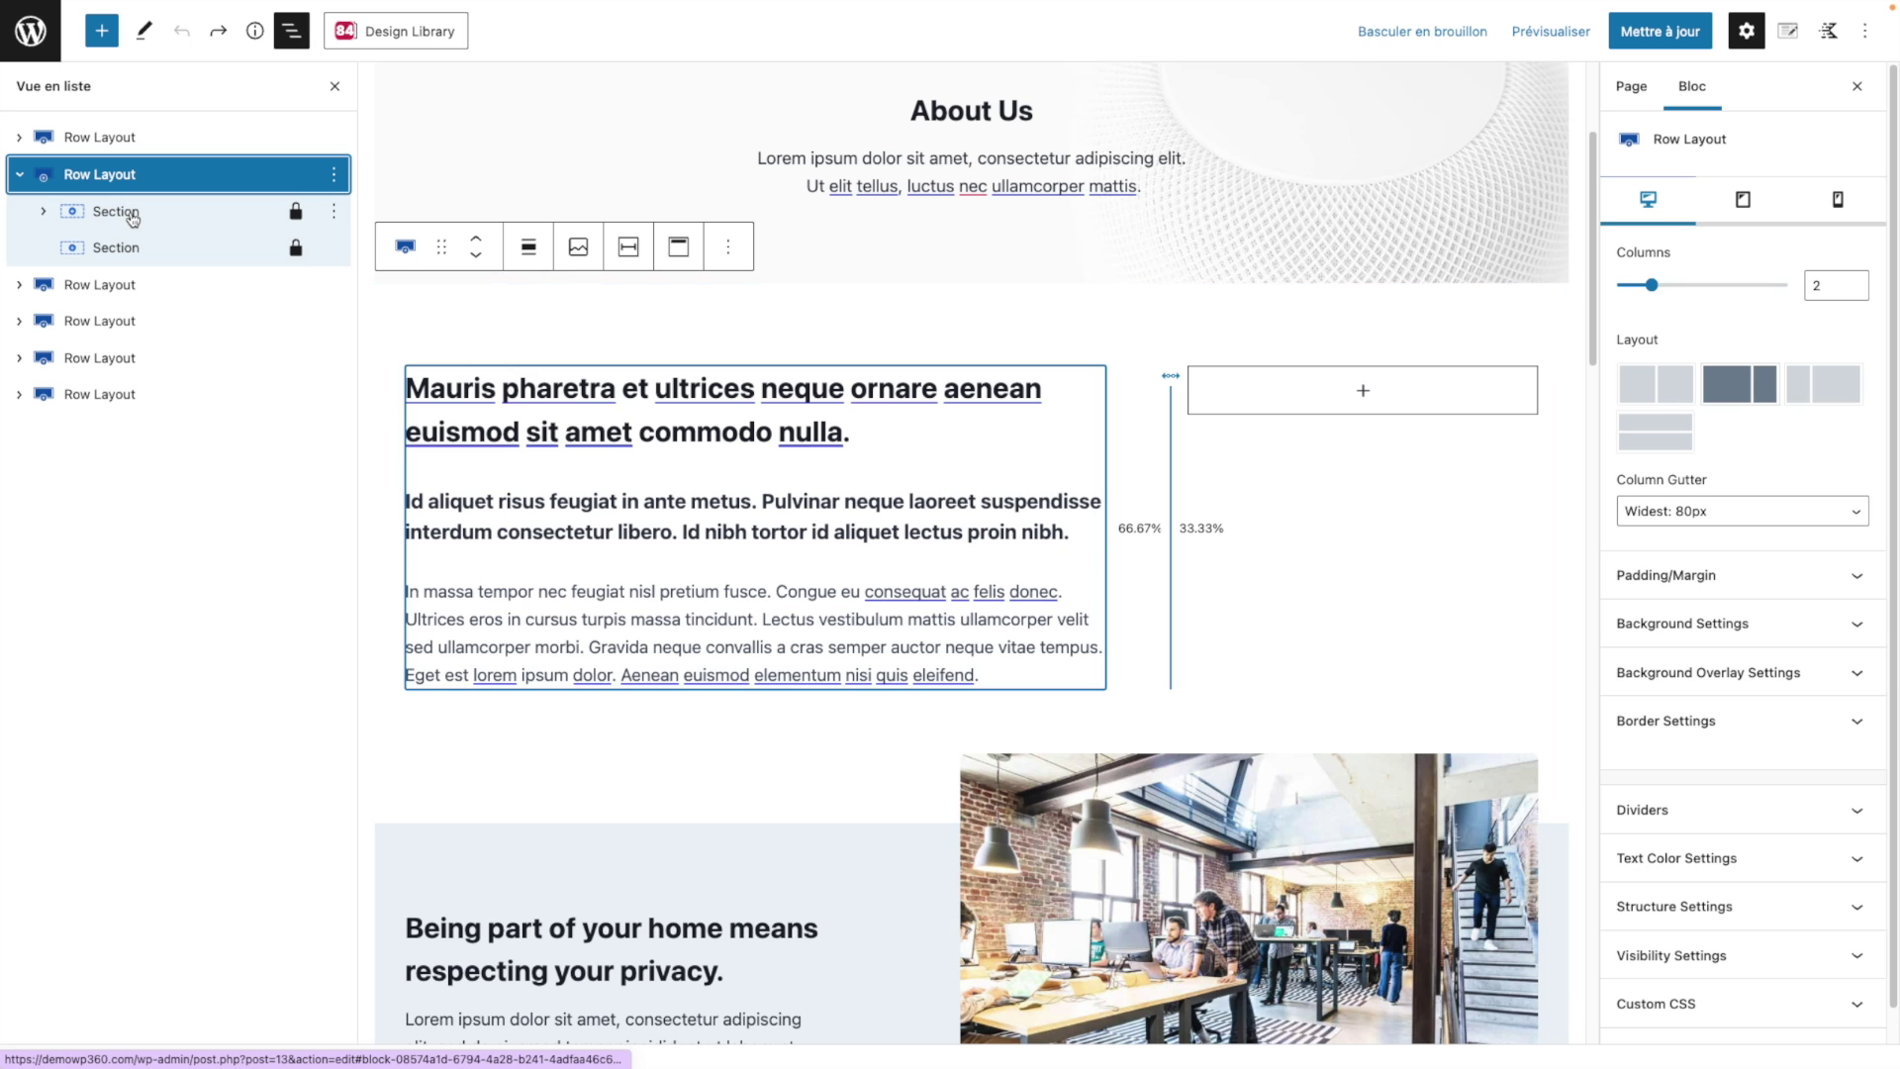
click(176, 222)
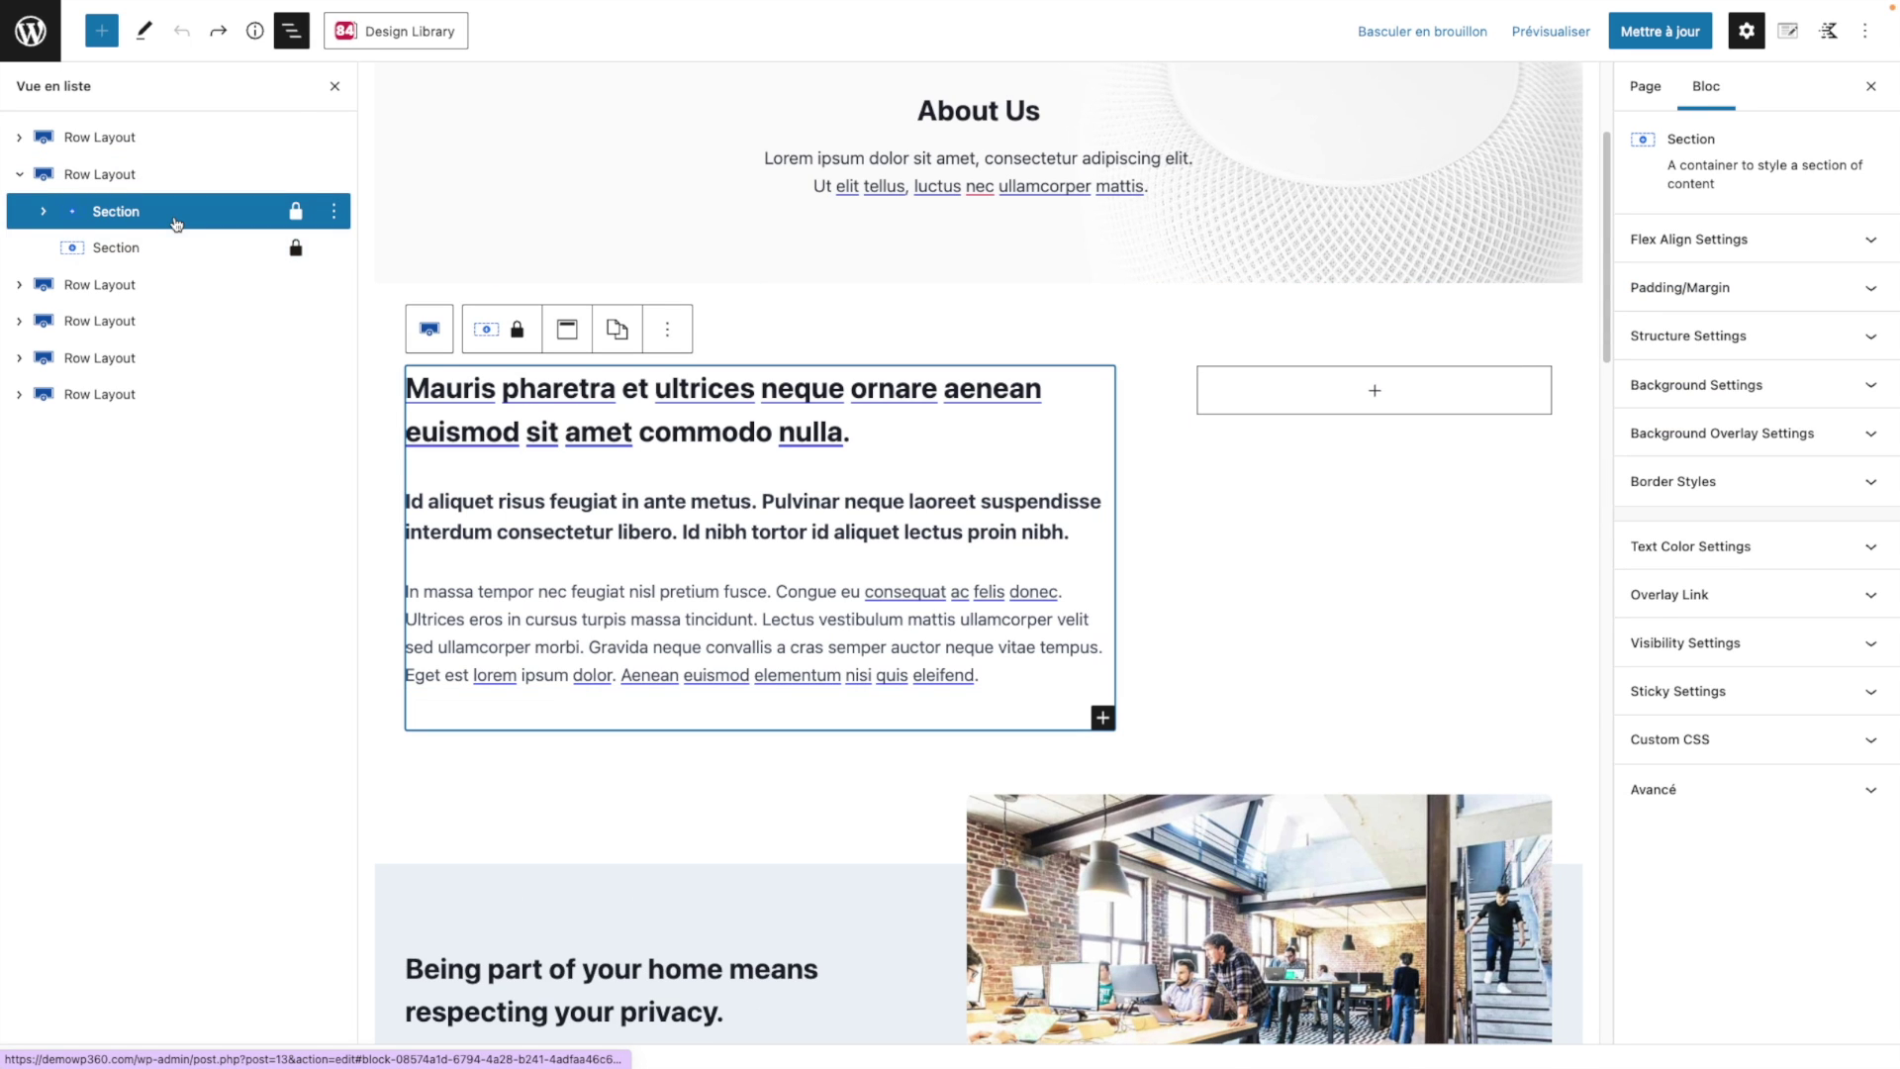
click(174, 253)
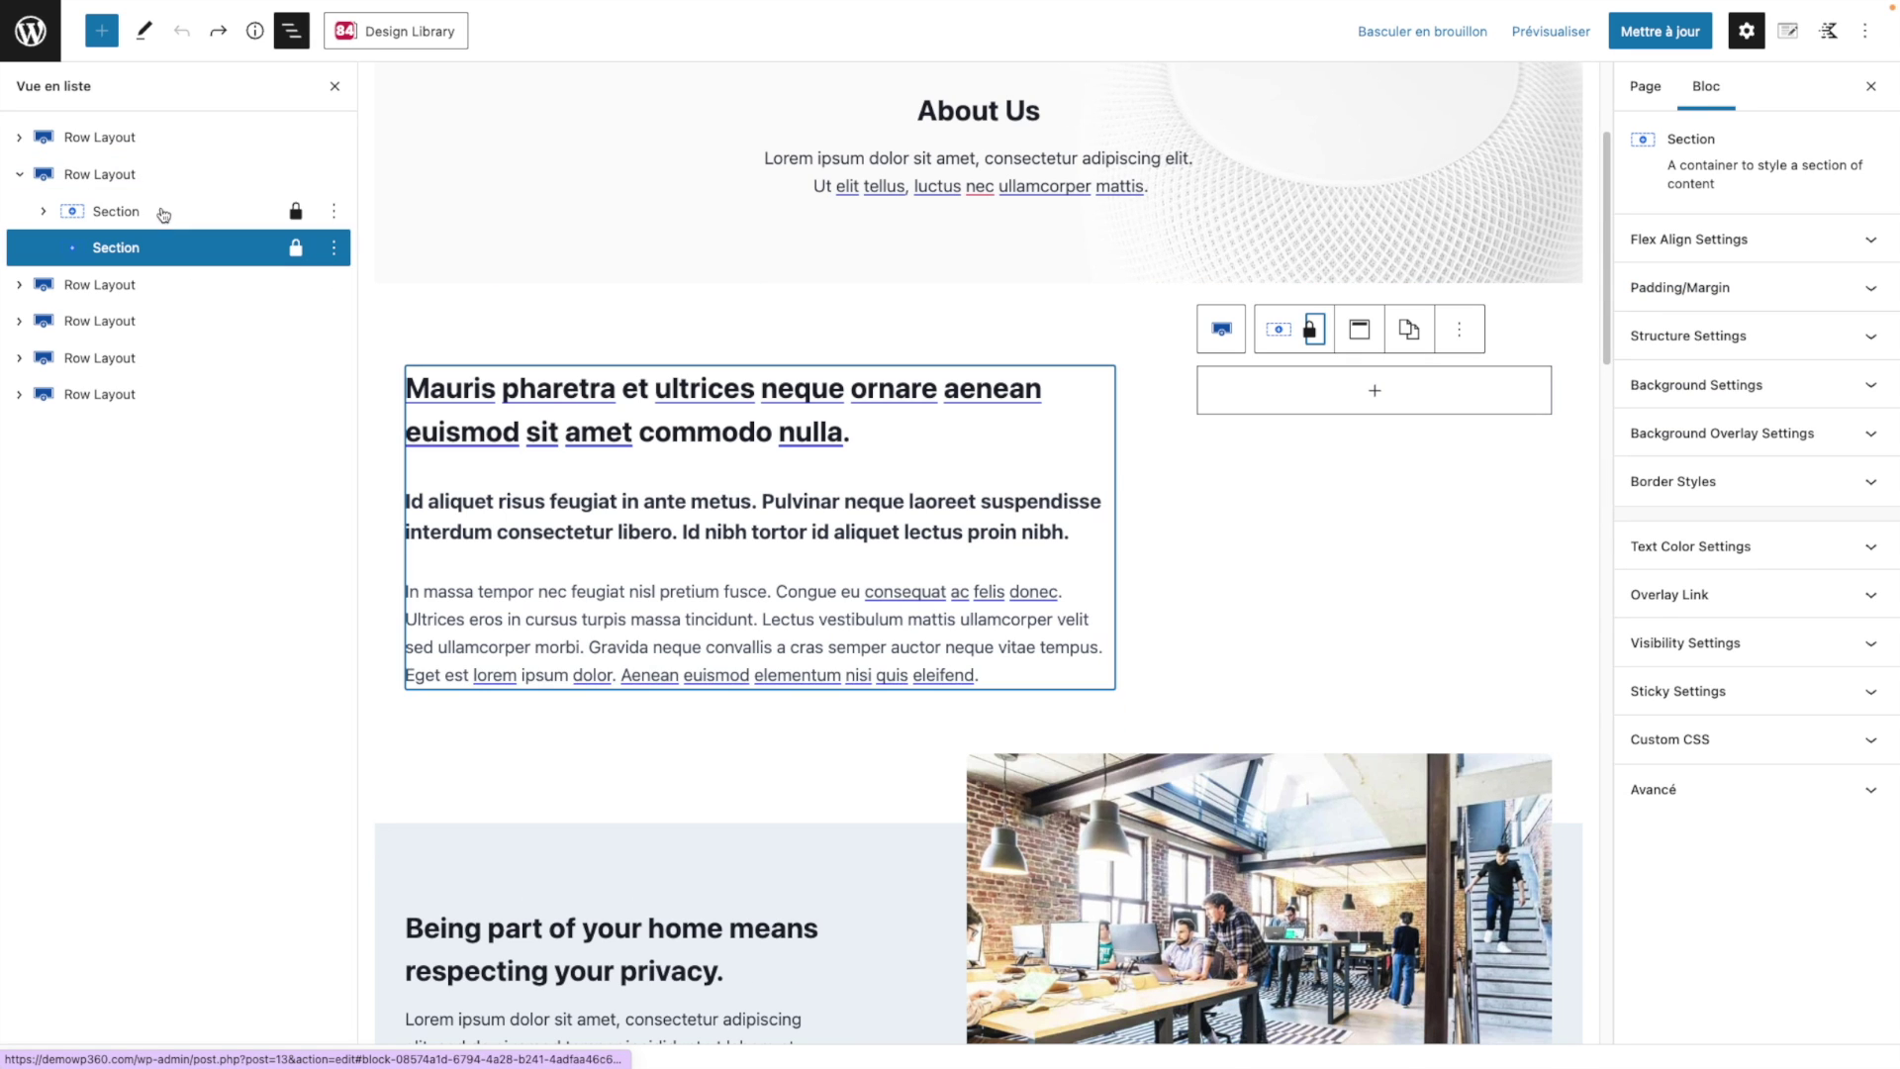
click(83, 140)
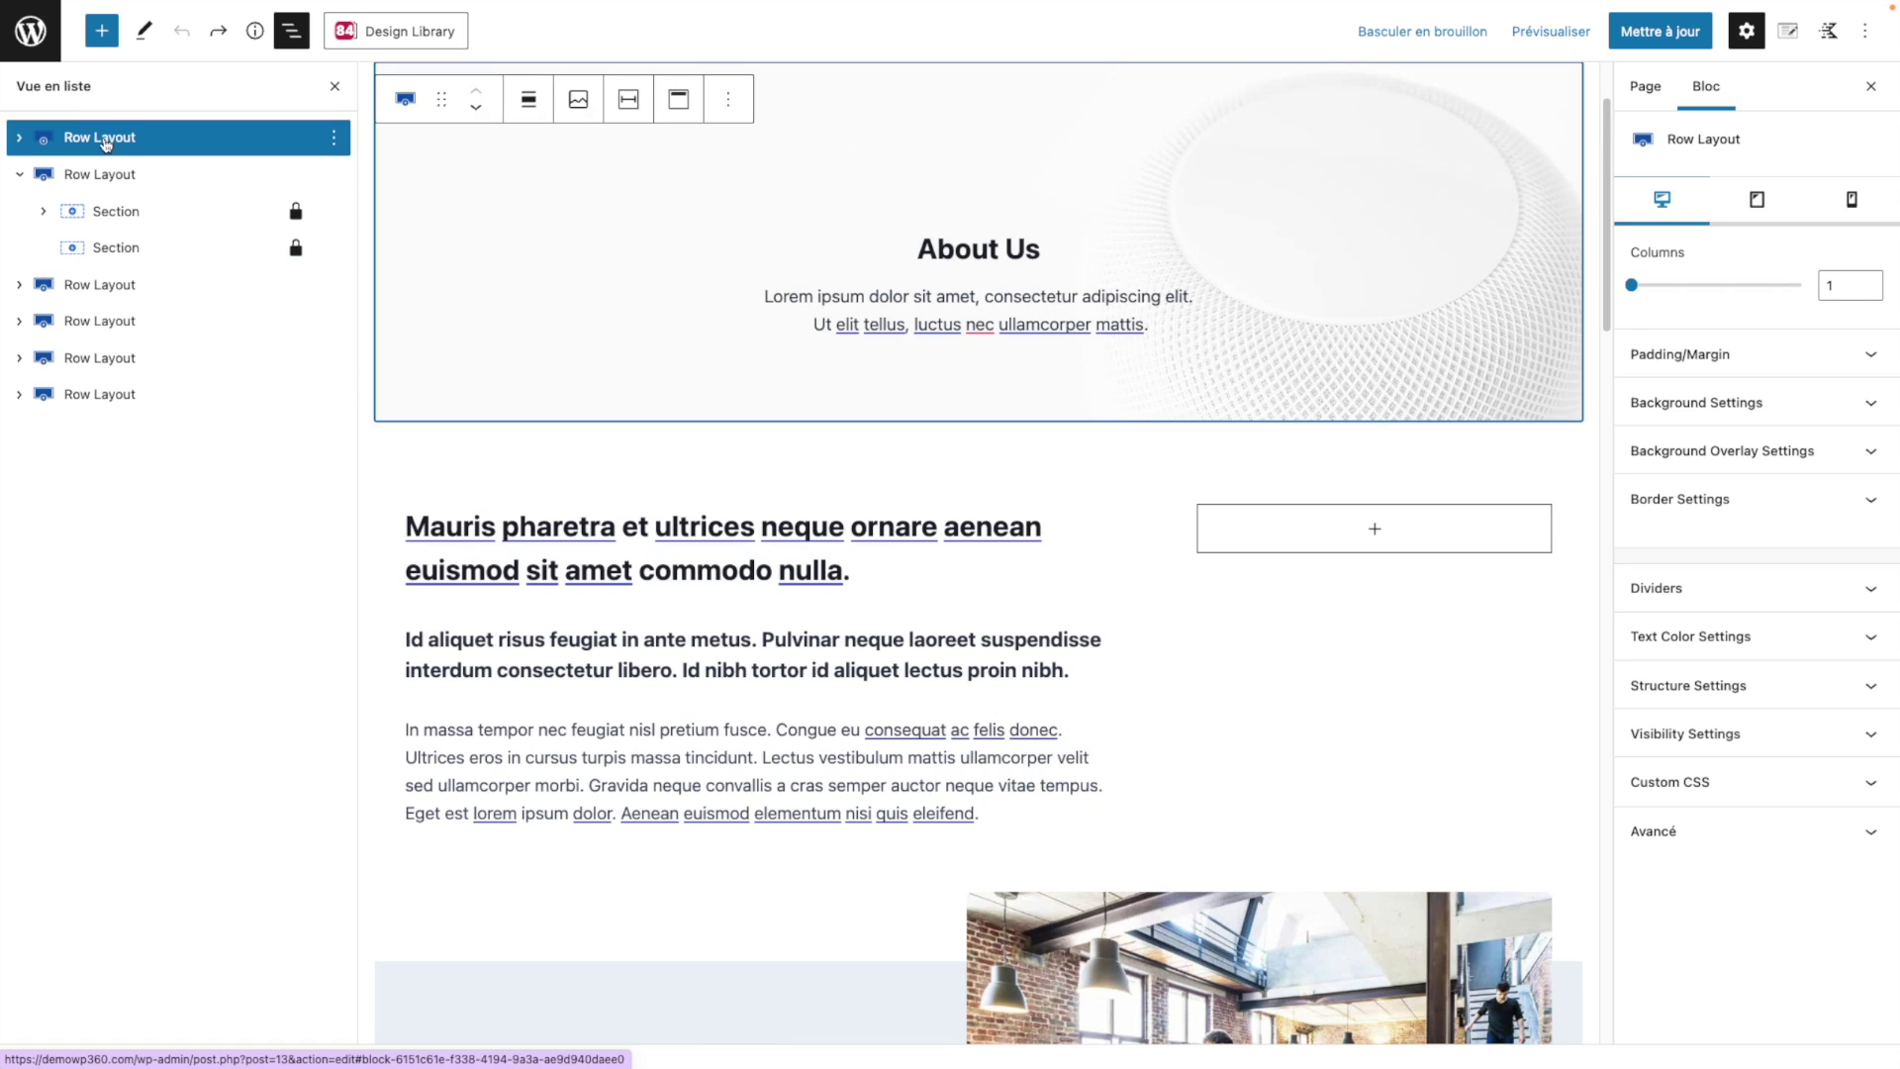
click(21, 140)
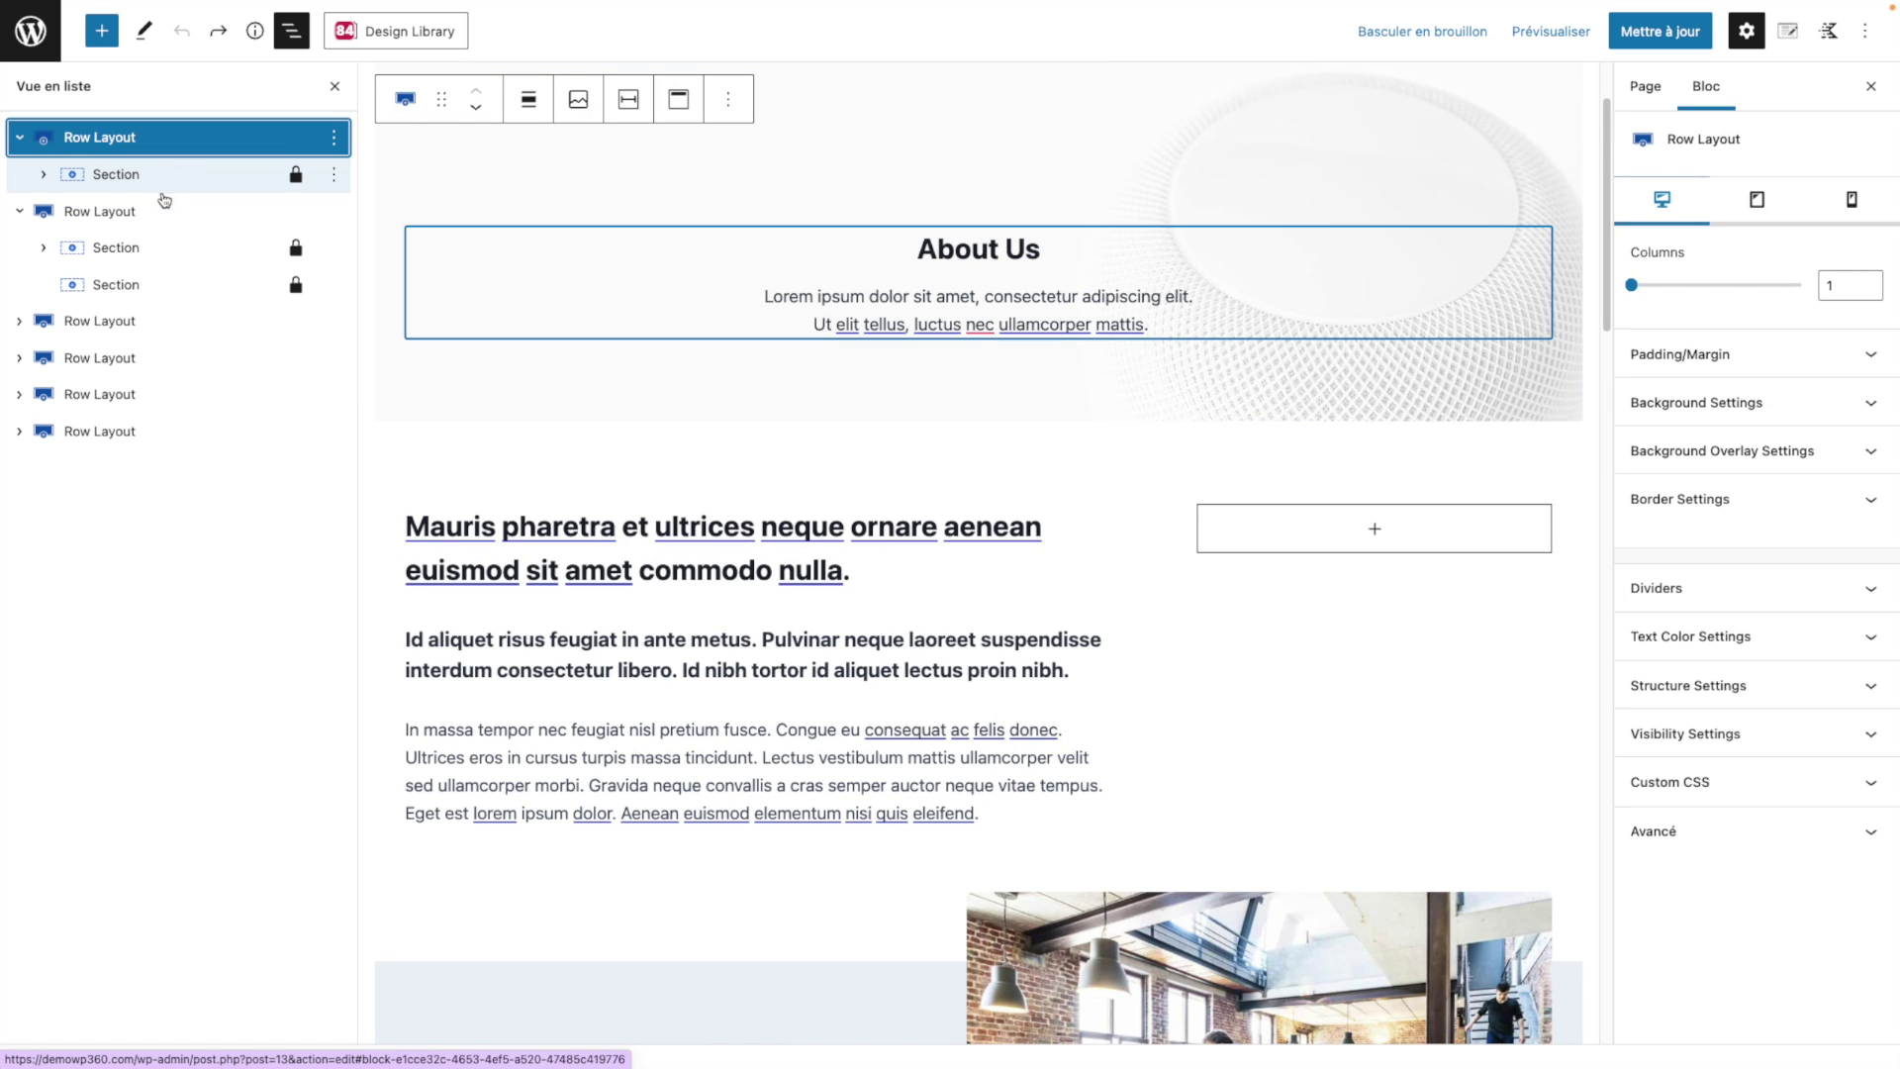
click(112, 214)
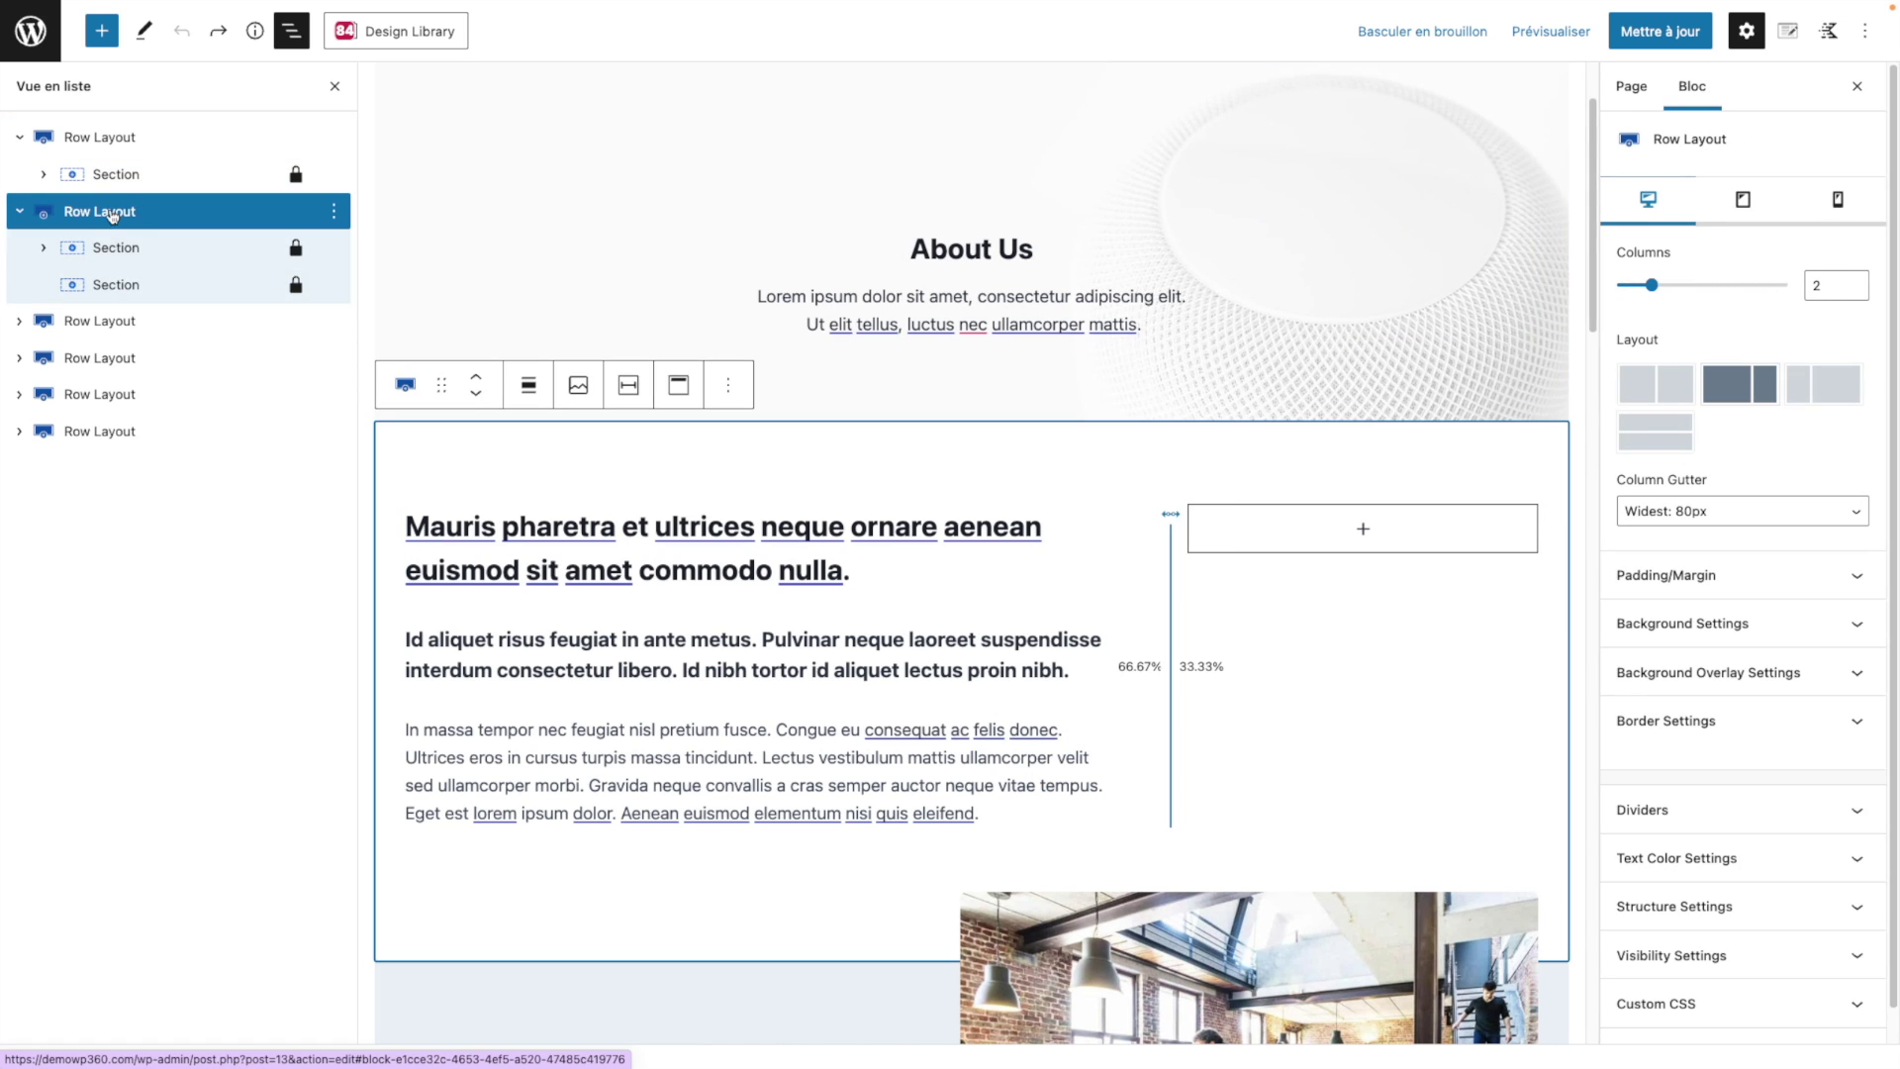
click(123, 211)
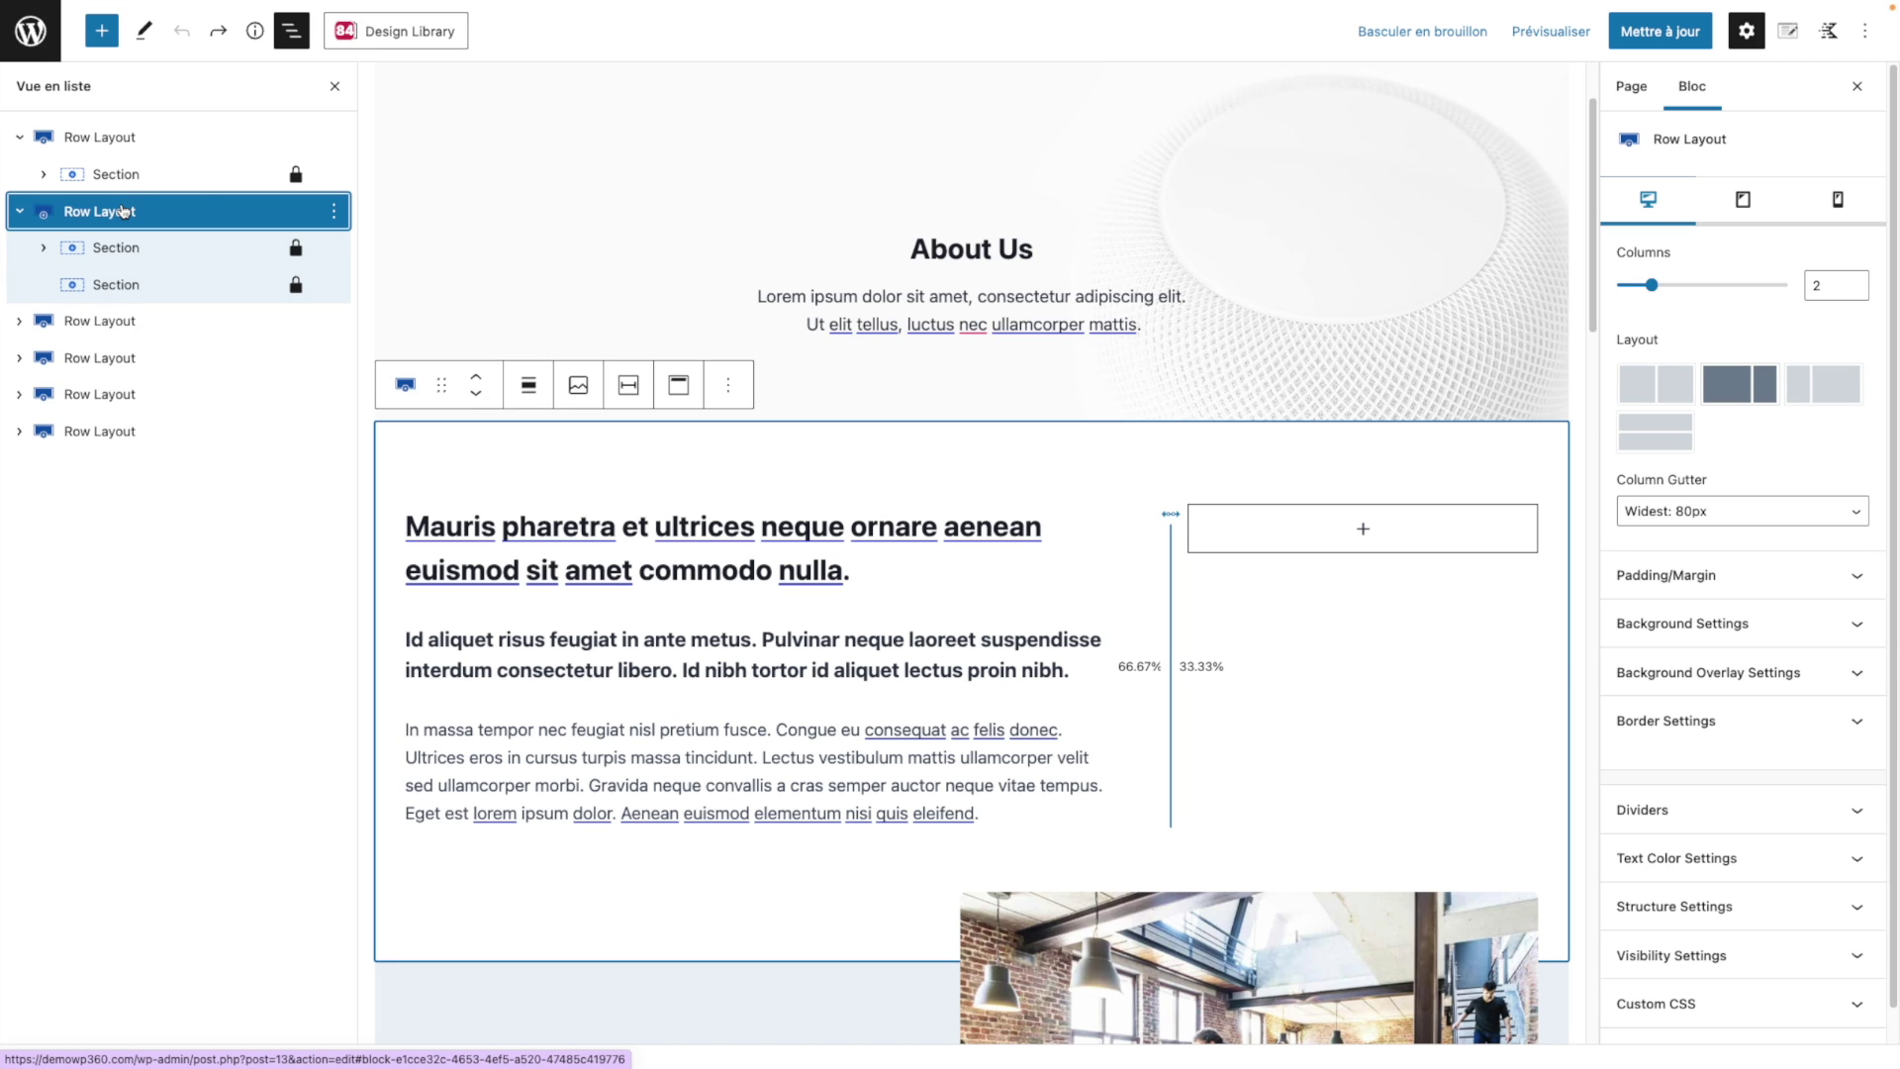
drag(123, 211, 123, 356)
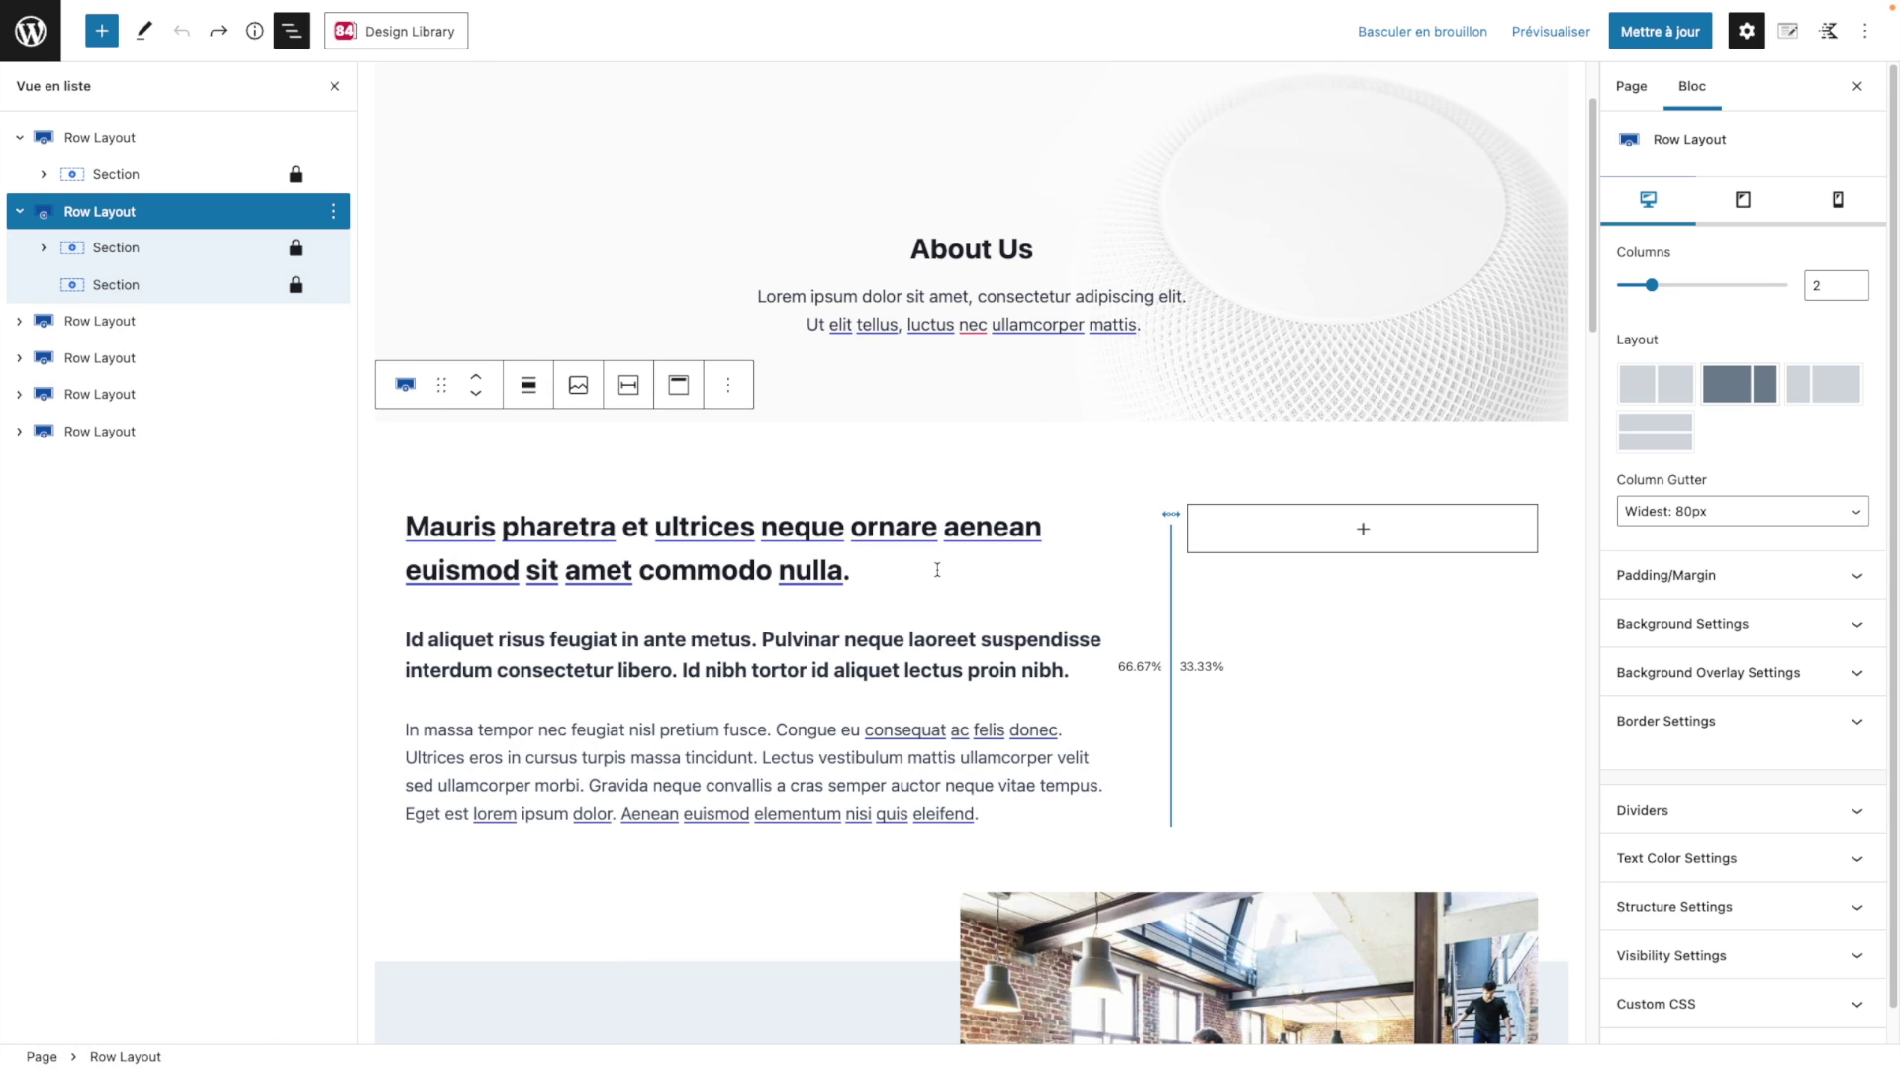
drag(176, 216, 166, 315)
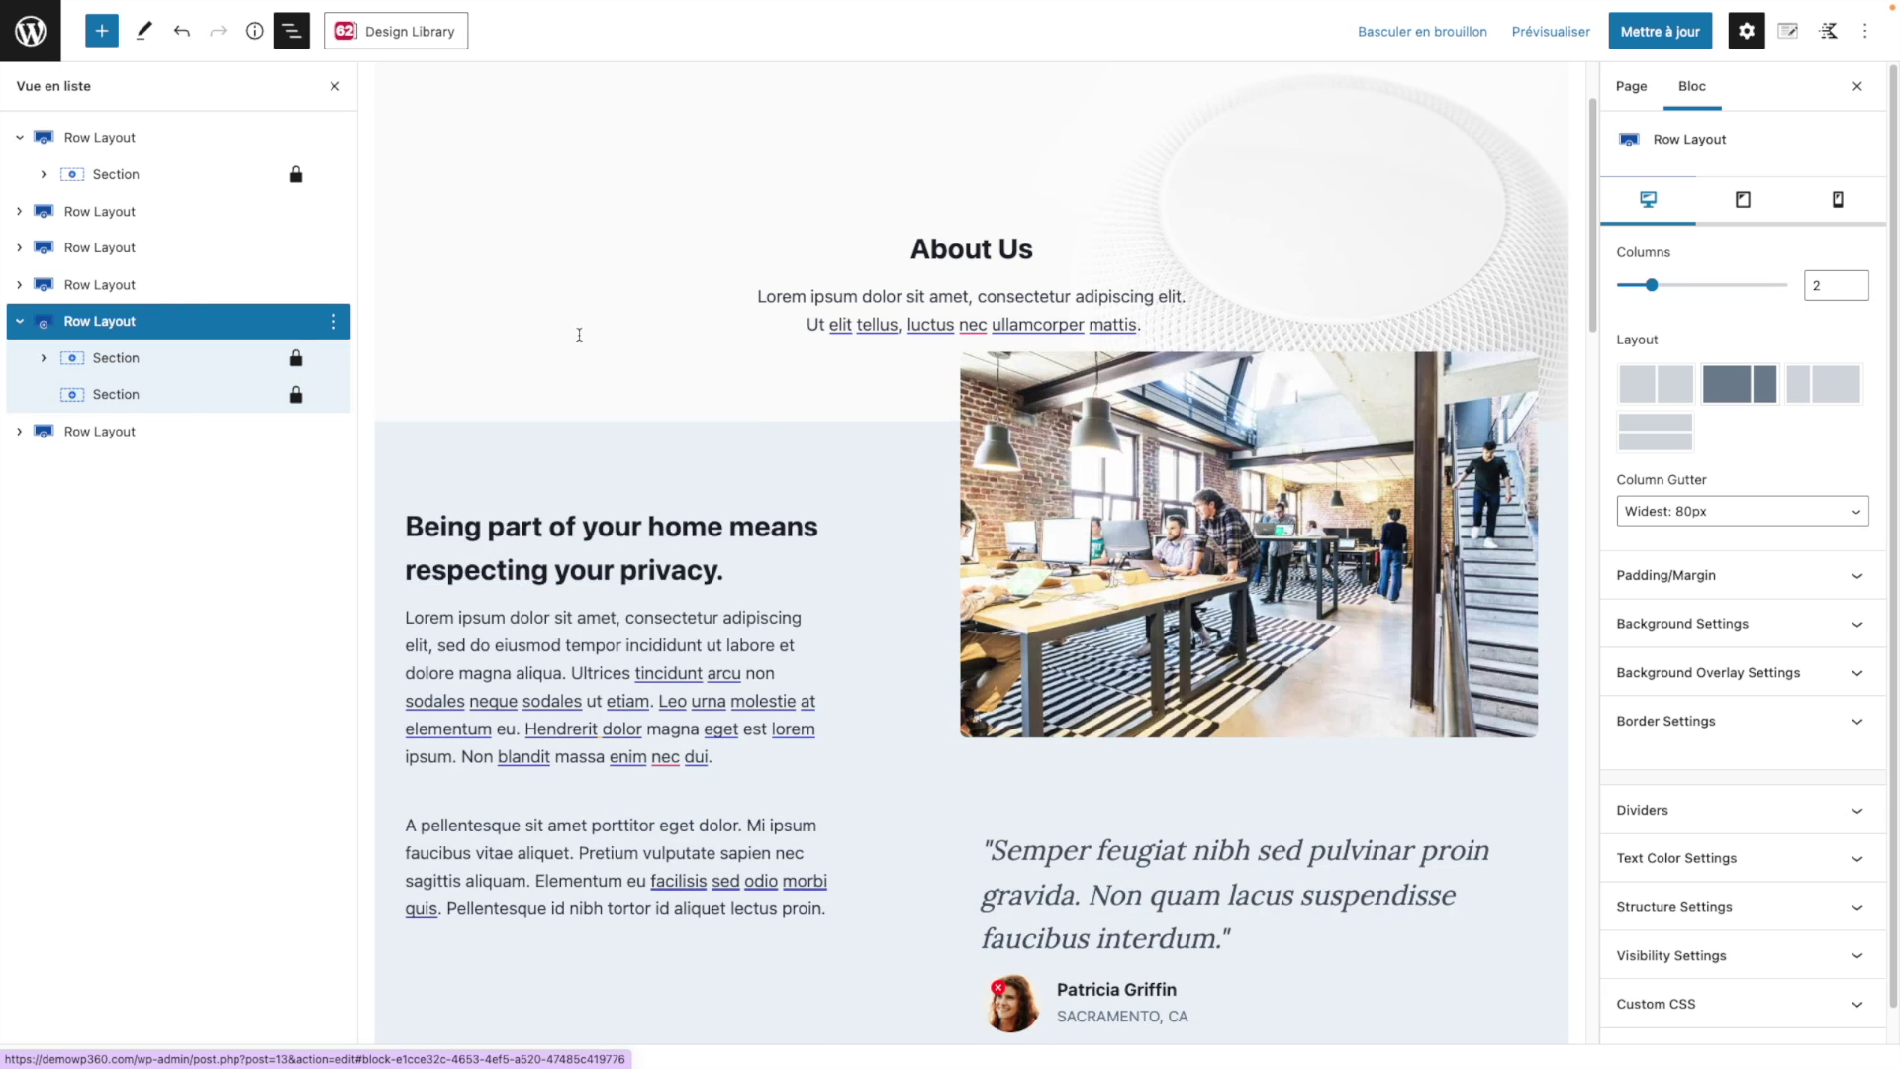
scroll(984, 529, down, 10)
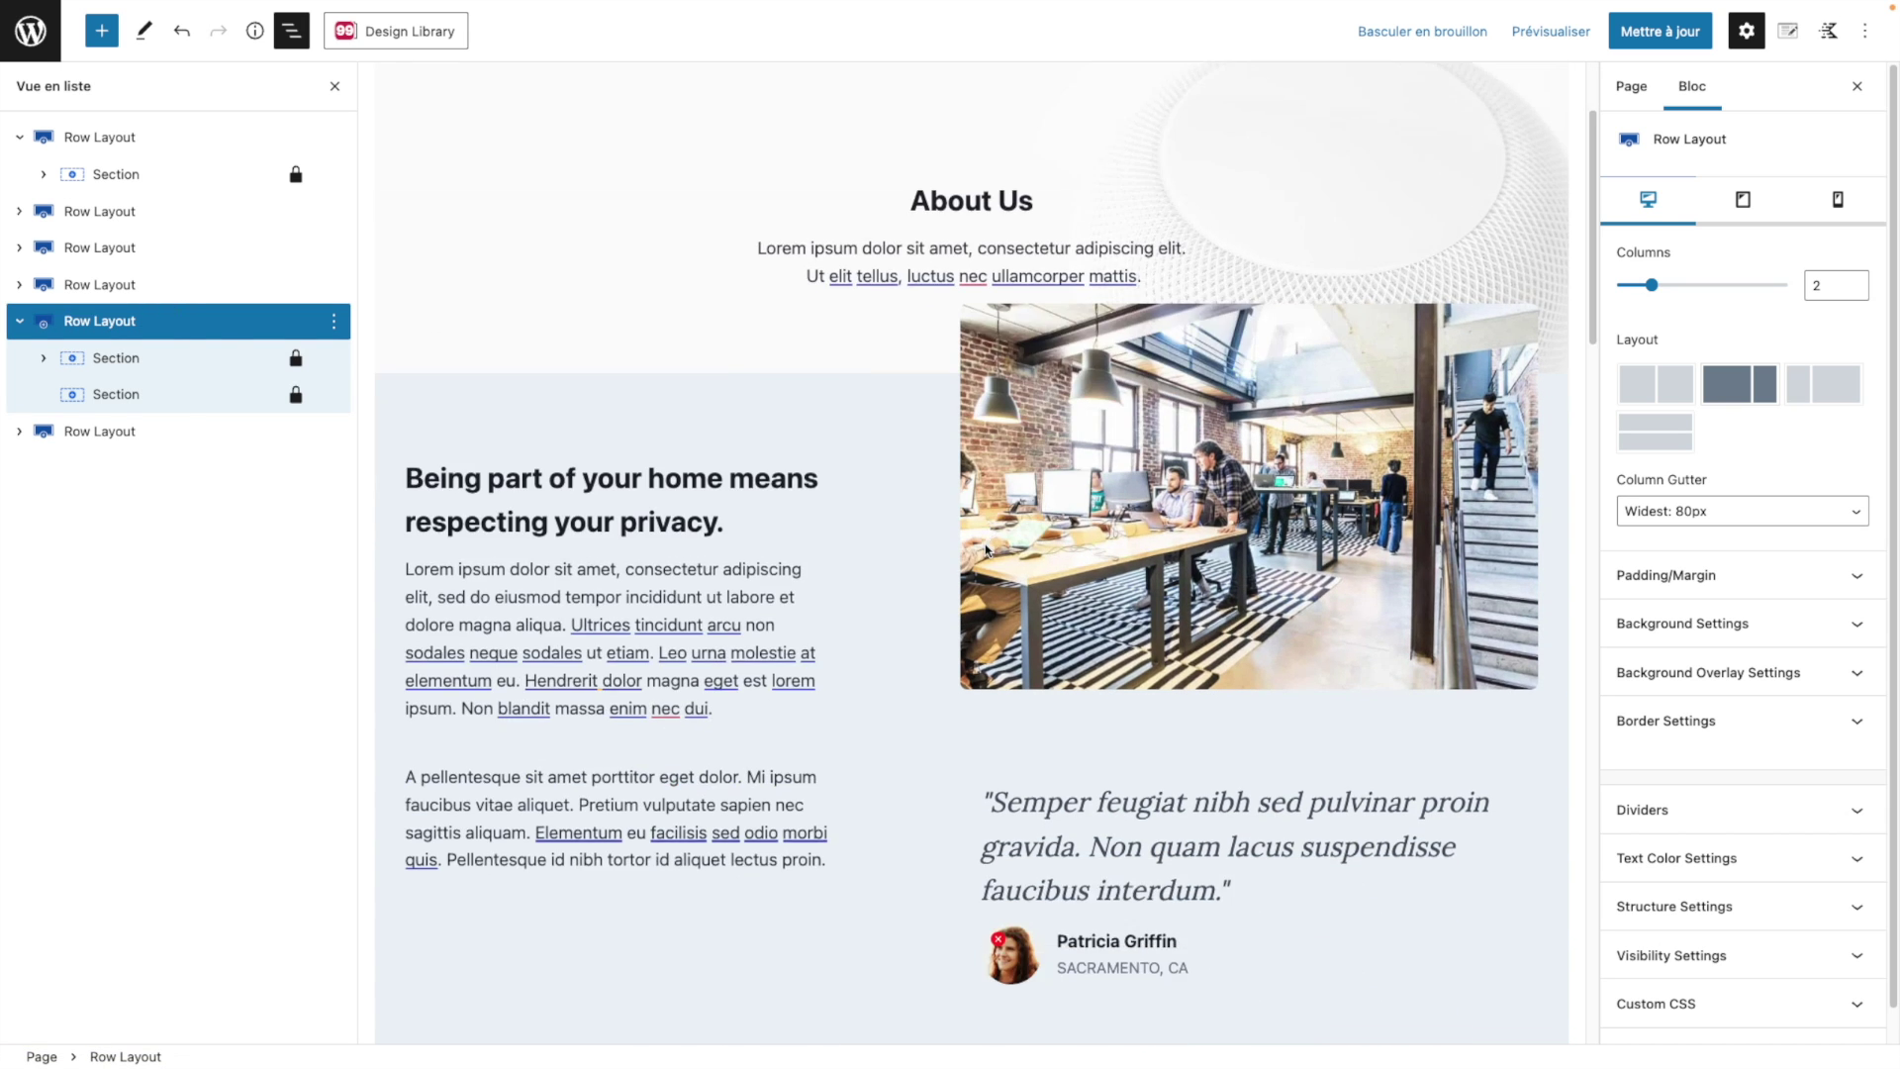
scroll(985, 554, down, 5)
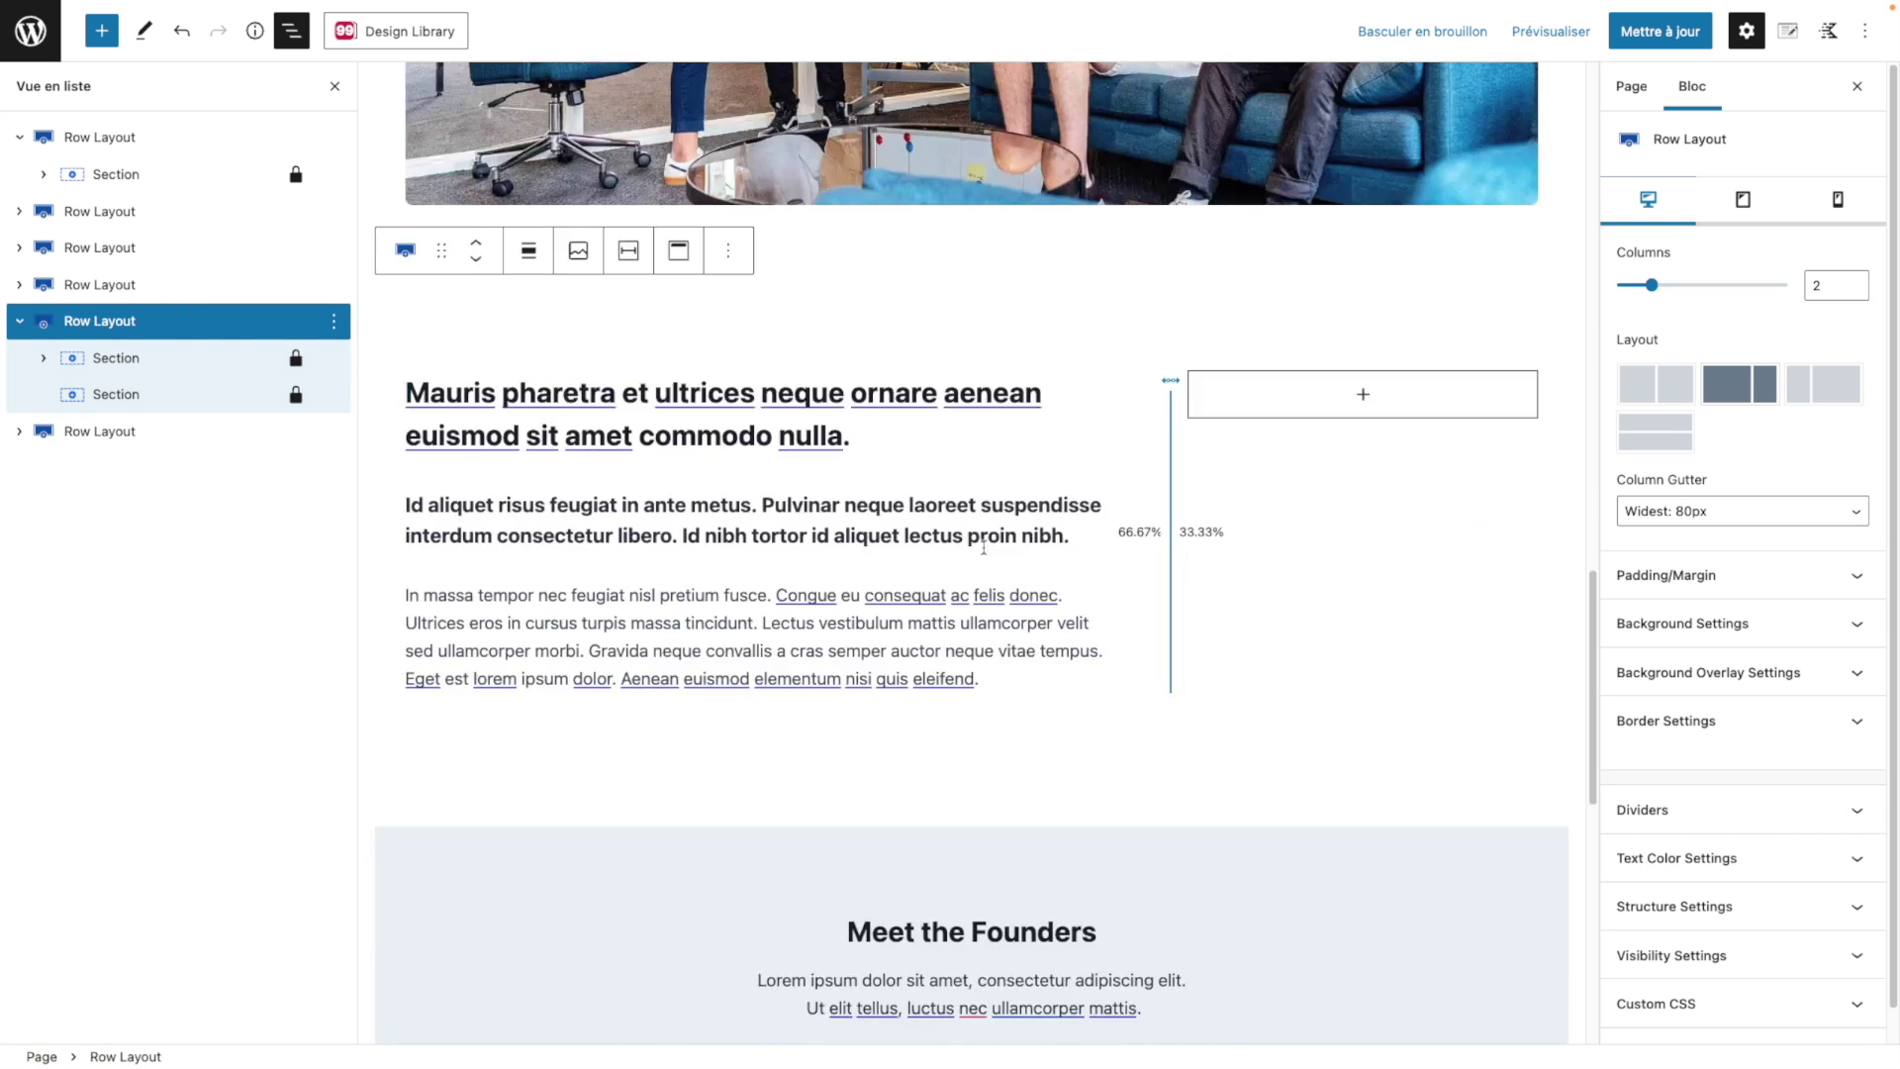
scroll(496, 436, up, 2)
drag(132, 321, 183, 201)
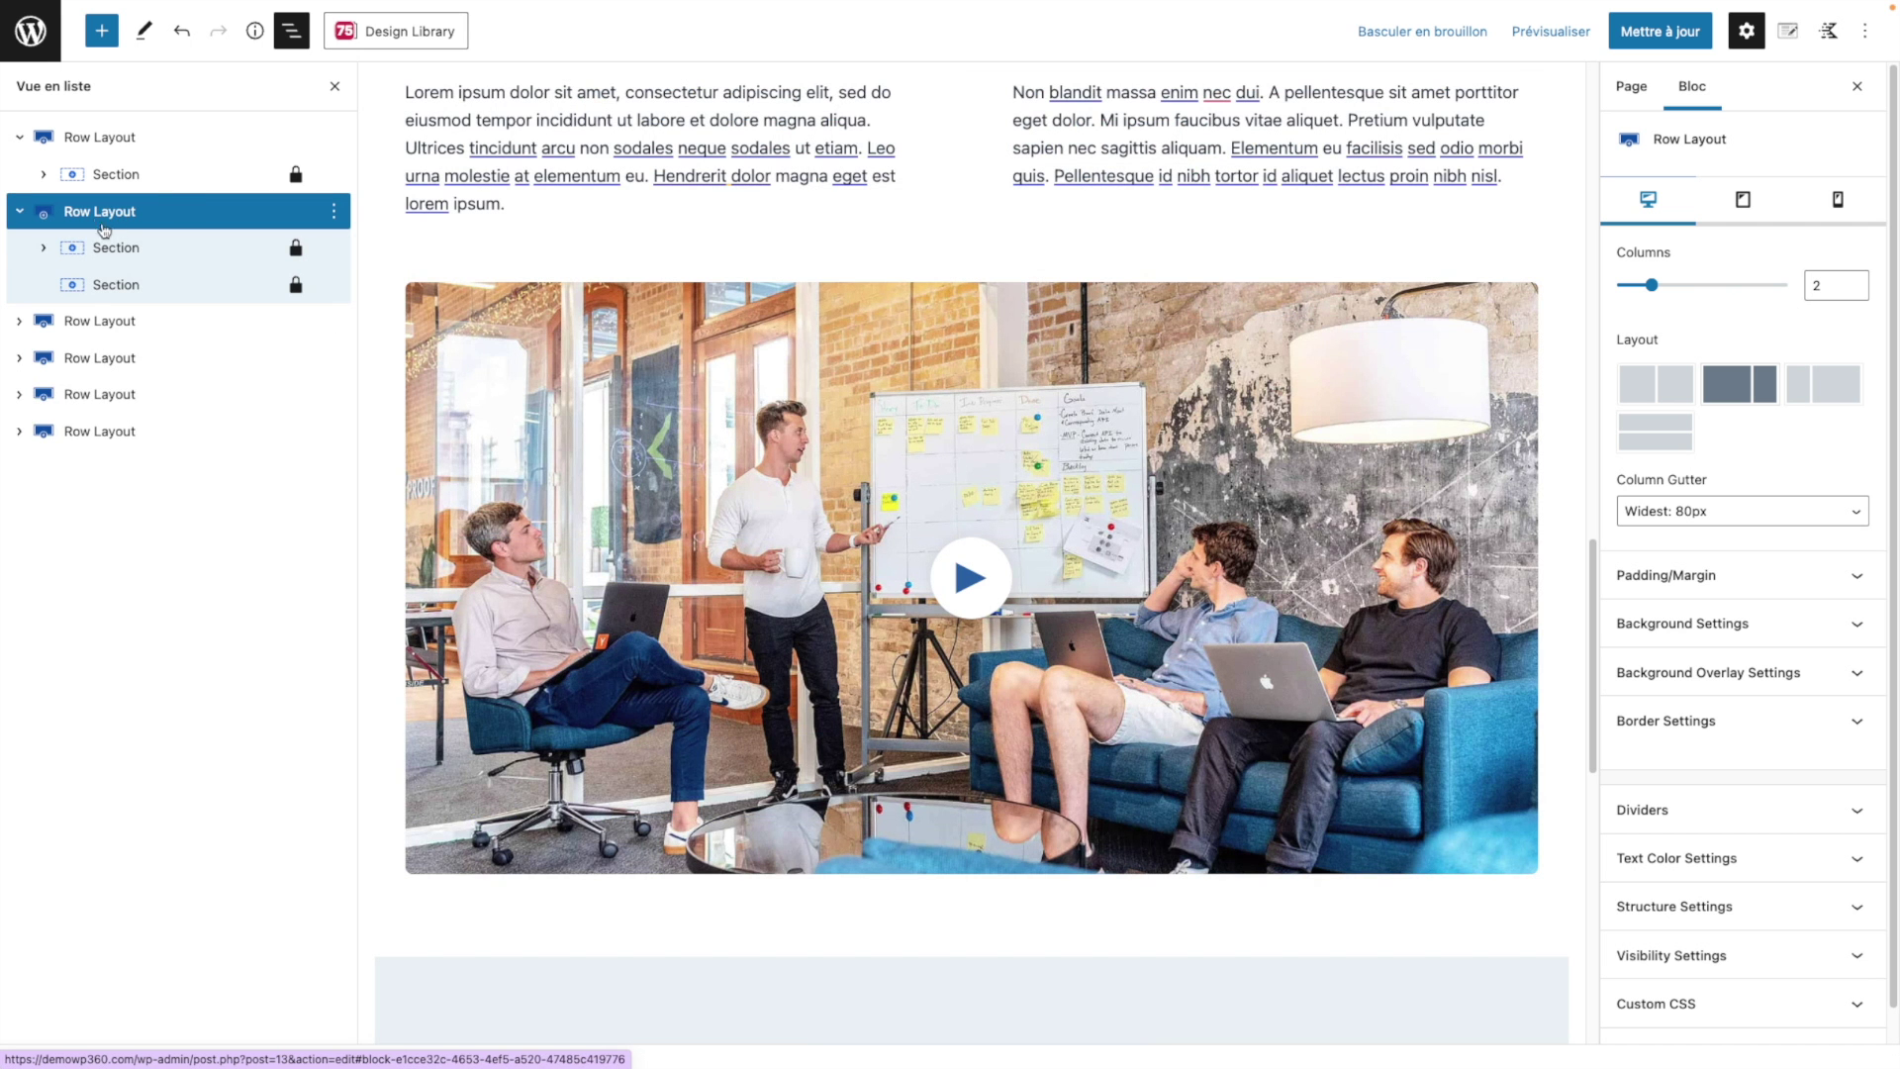
click(44, 248)
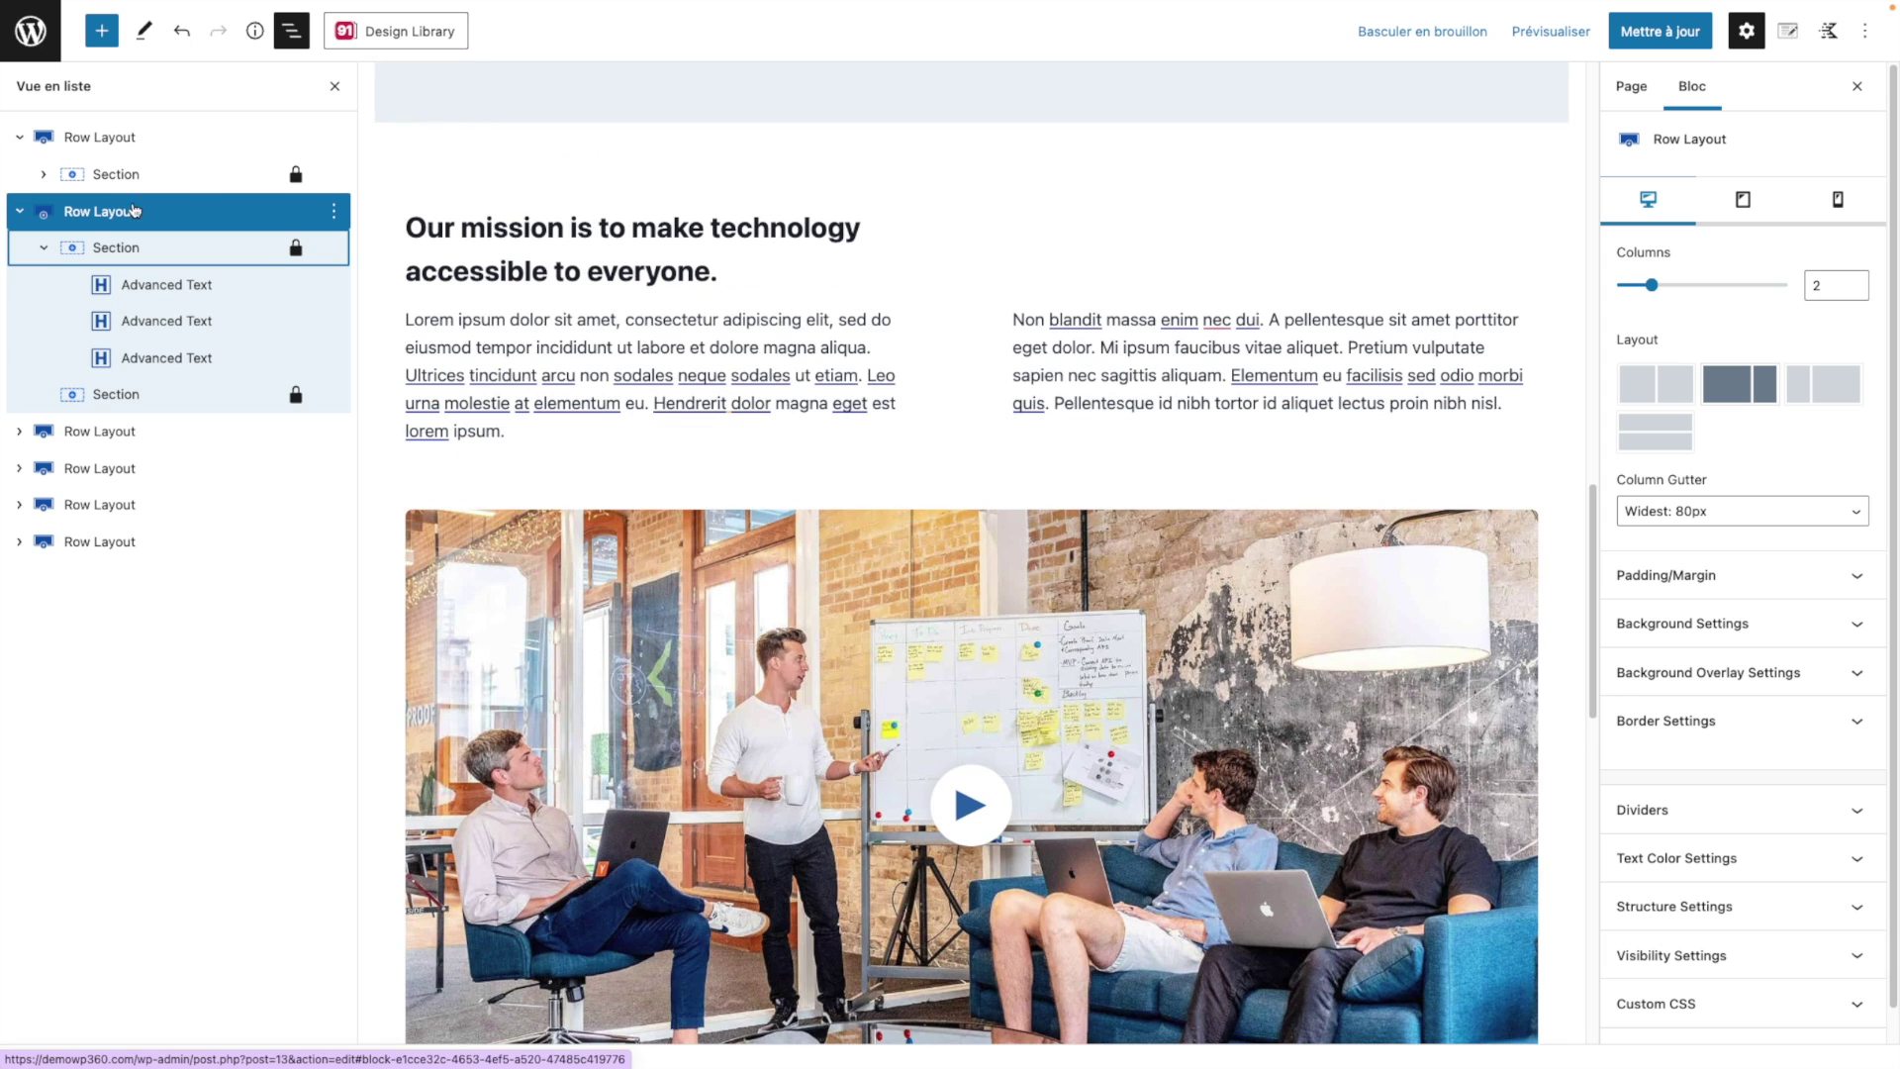
click(130, 210)
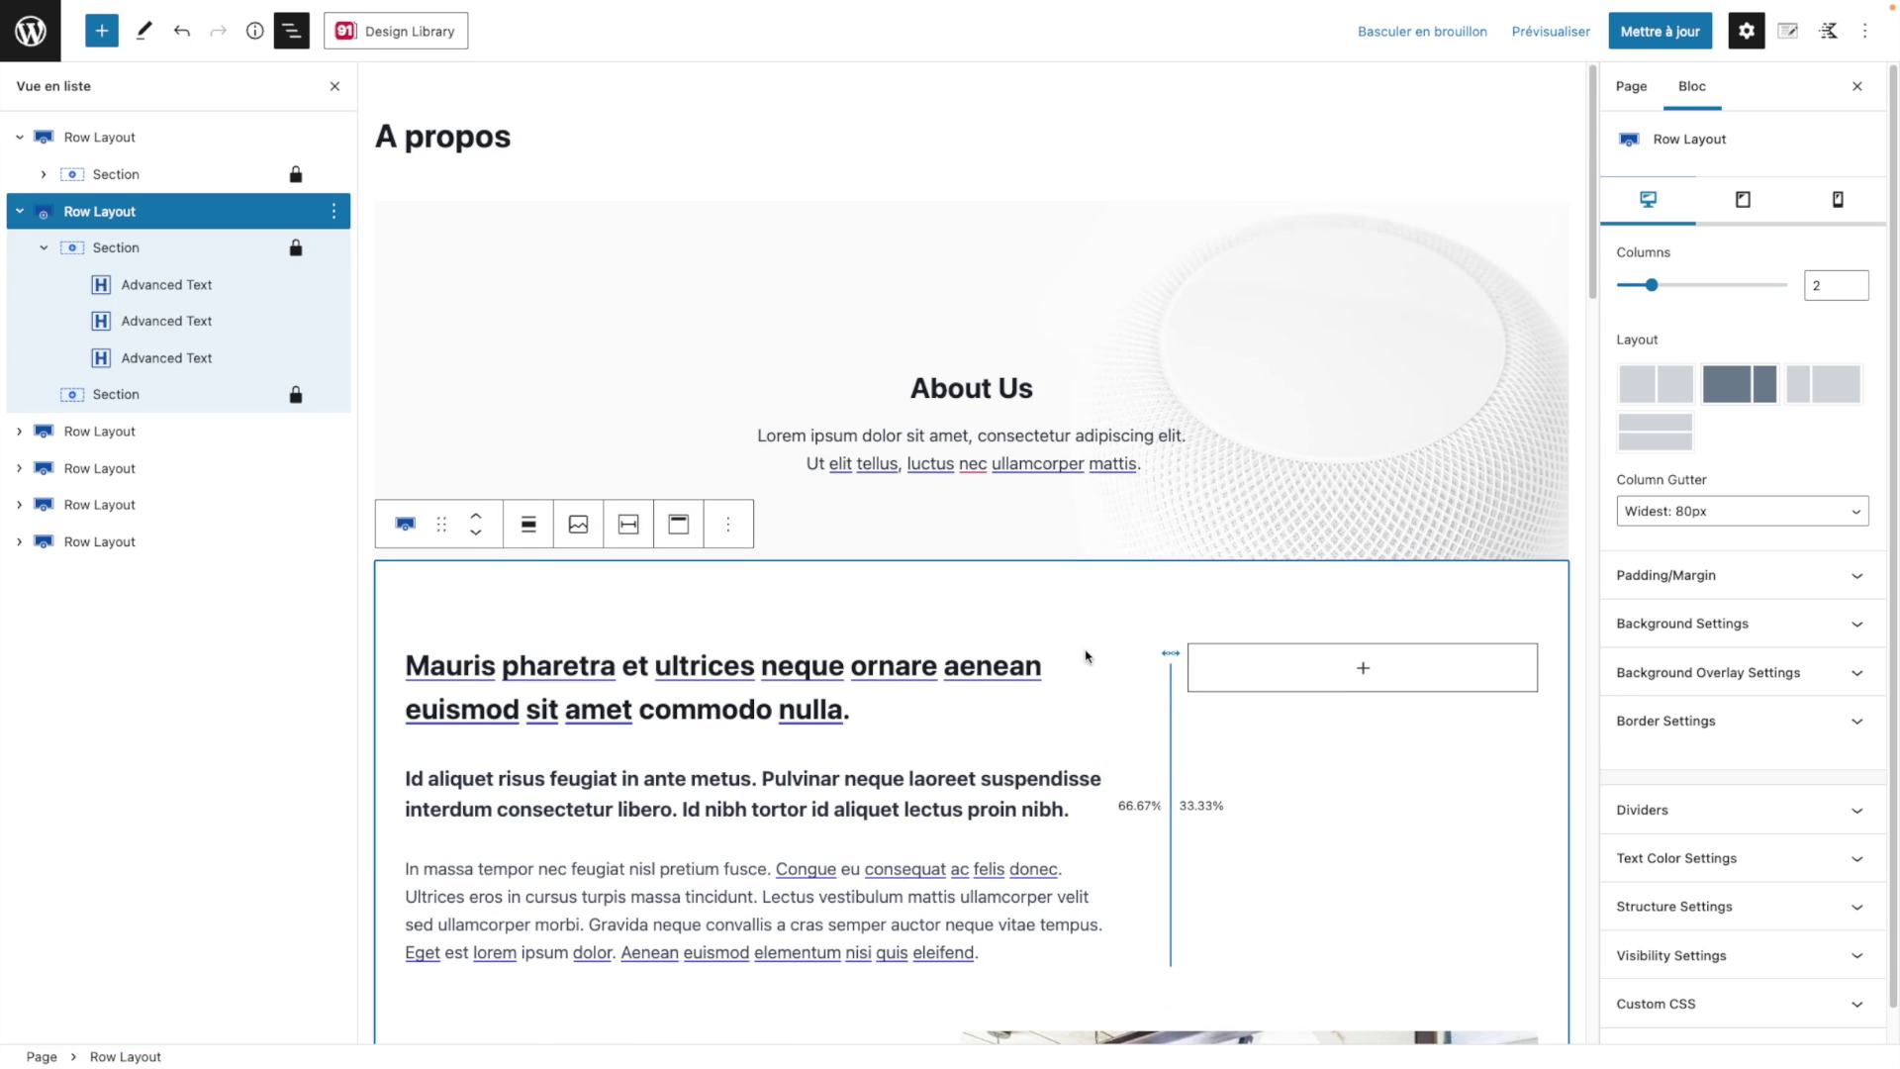
click(99, 248)
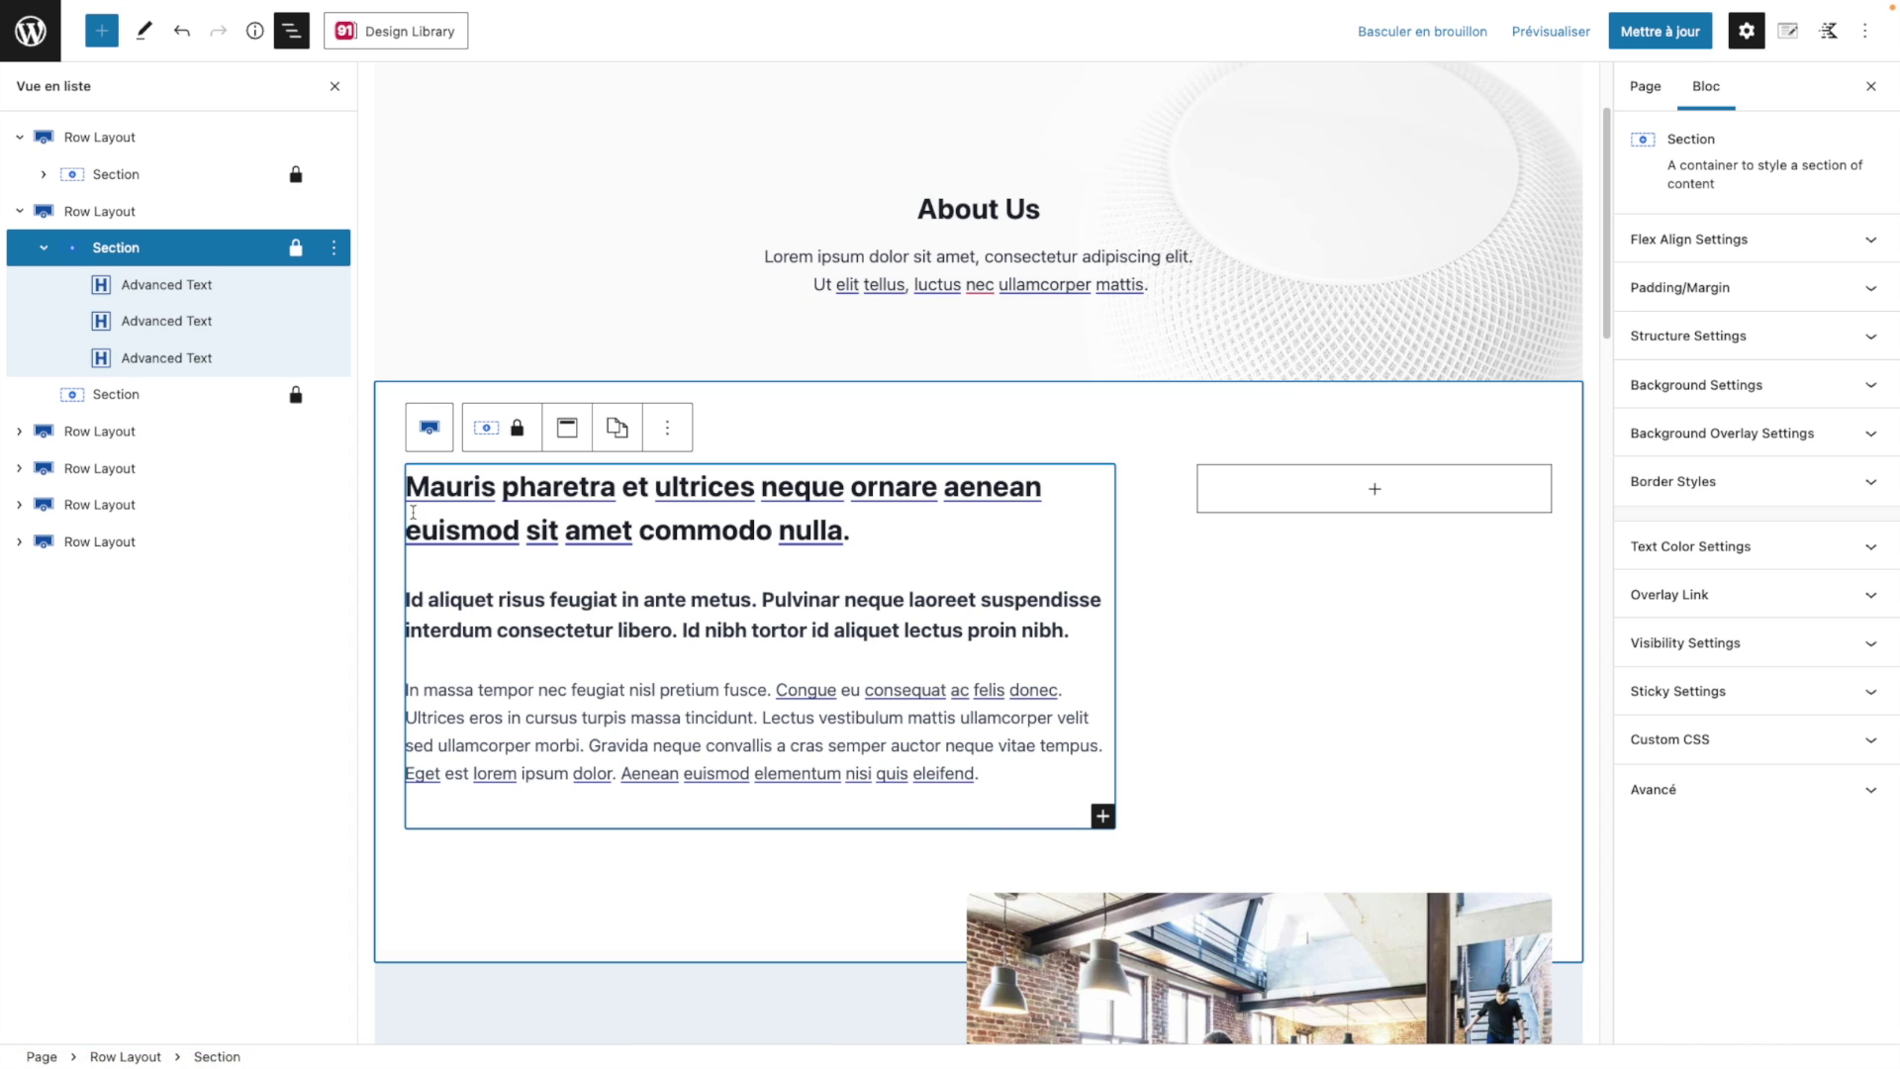
click(215, 297)
click(209, 323)
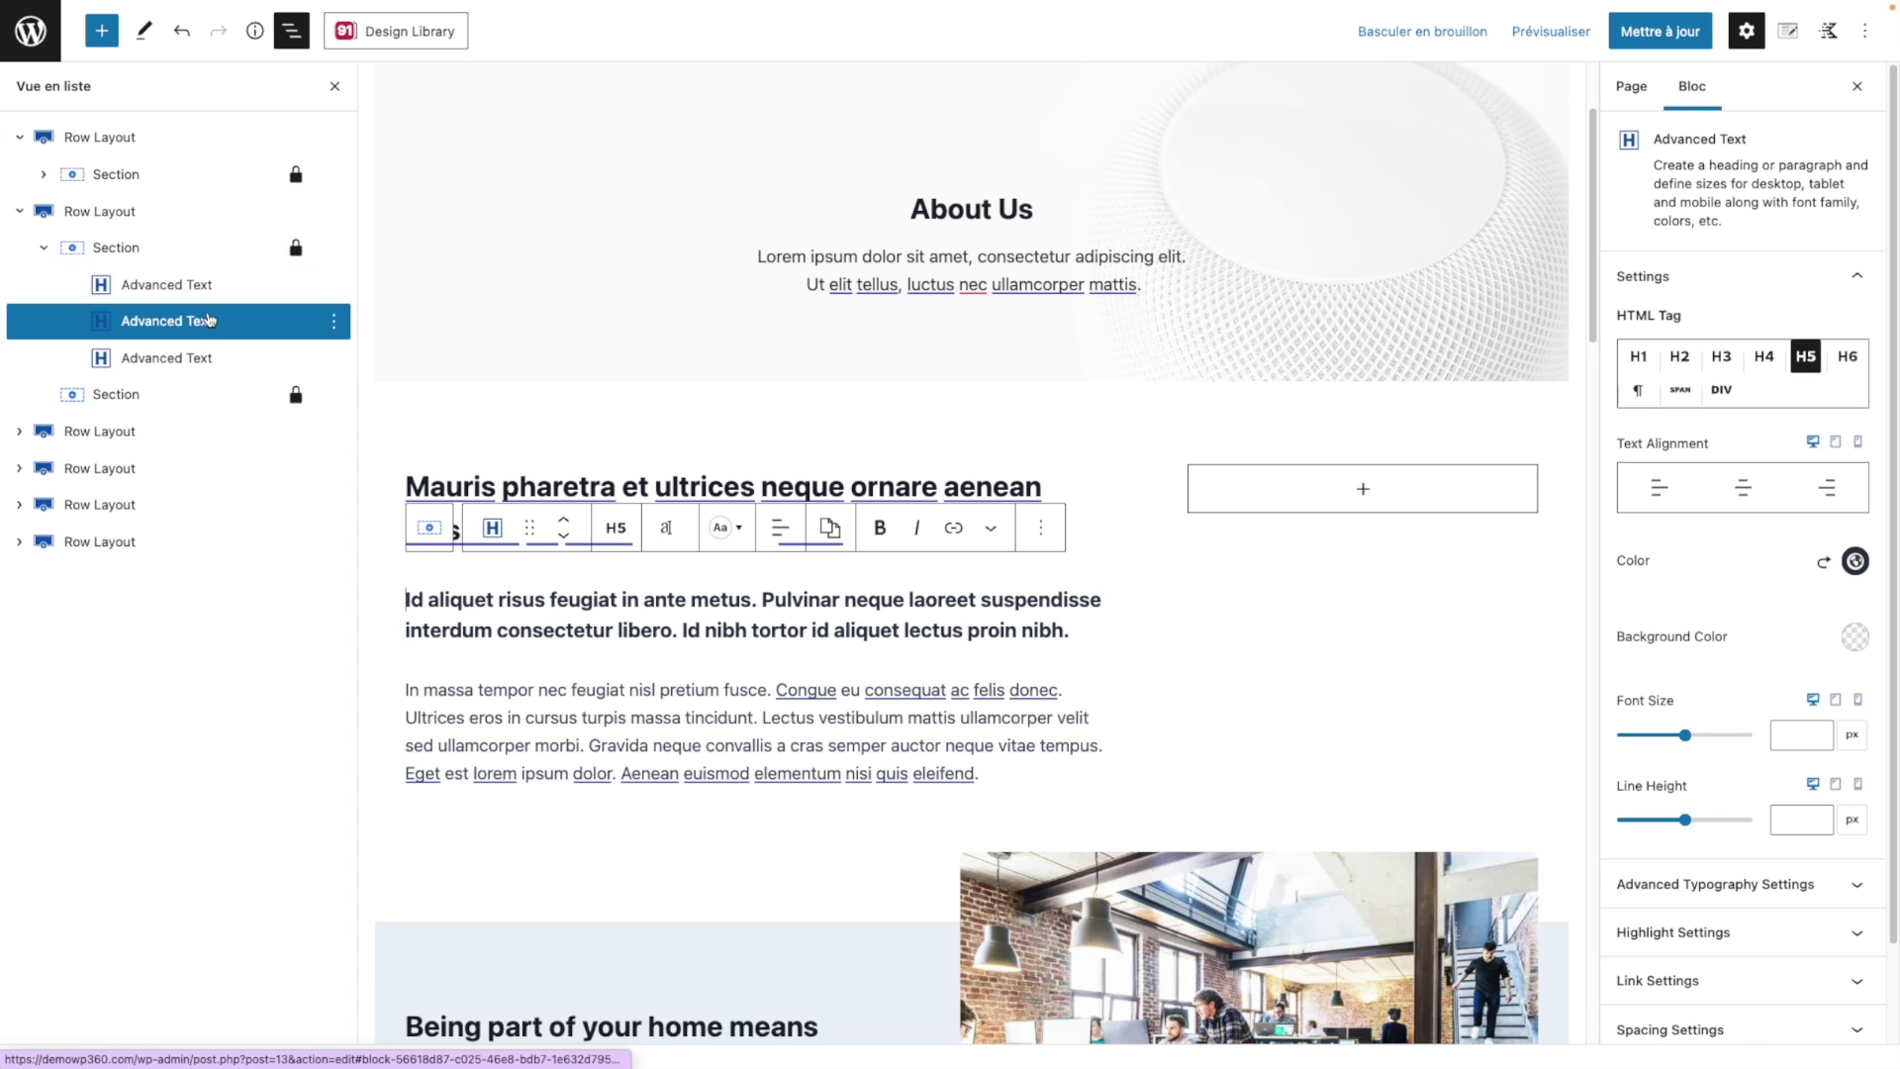
click(208, 362)
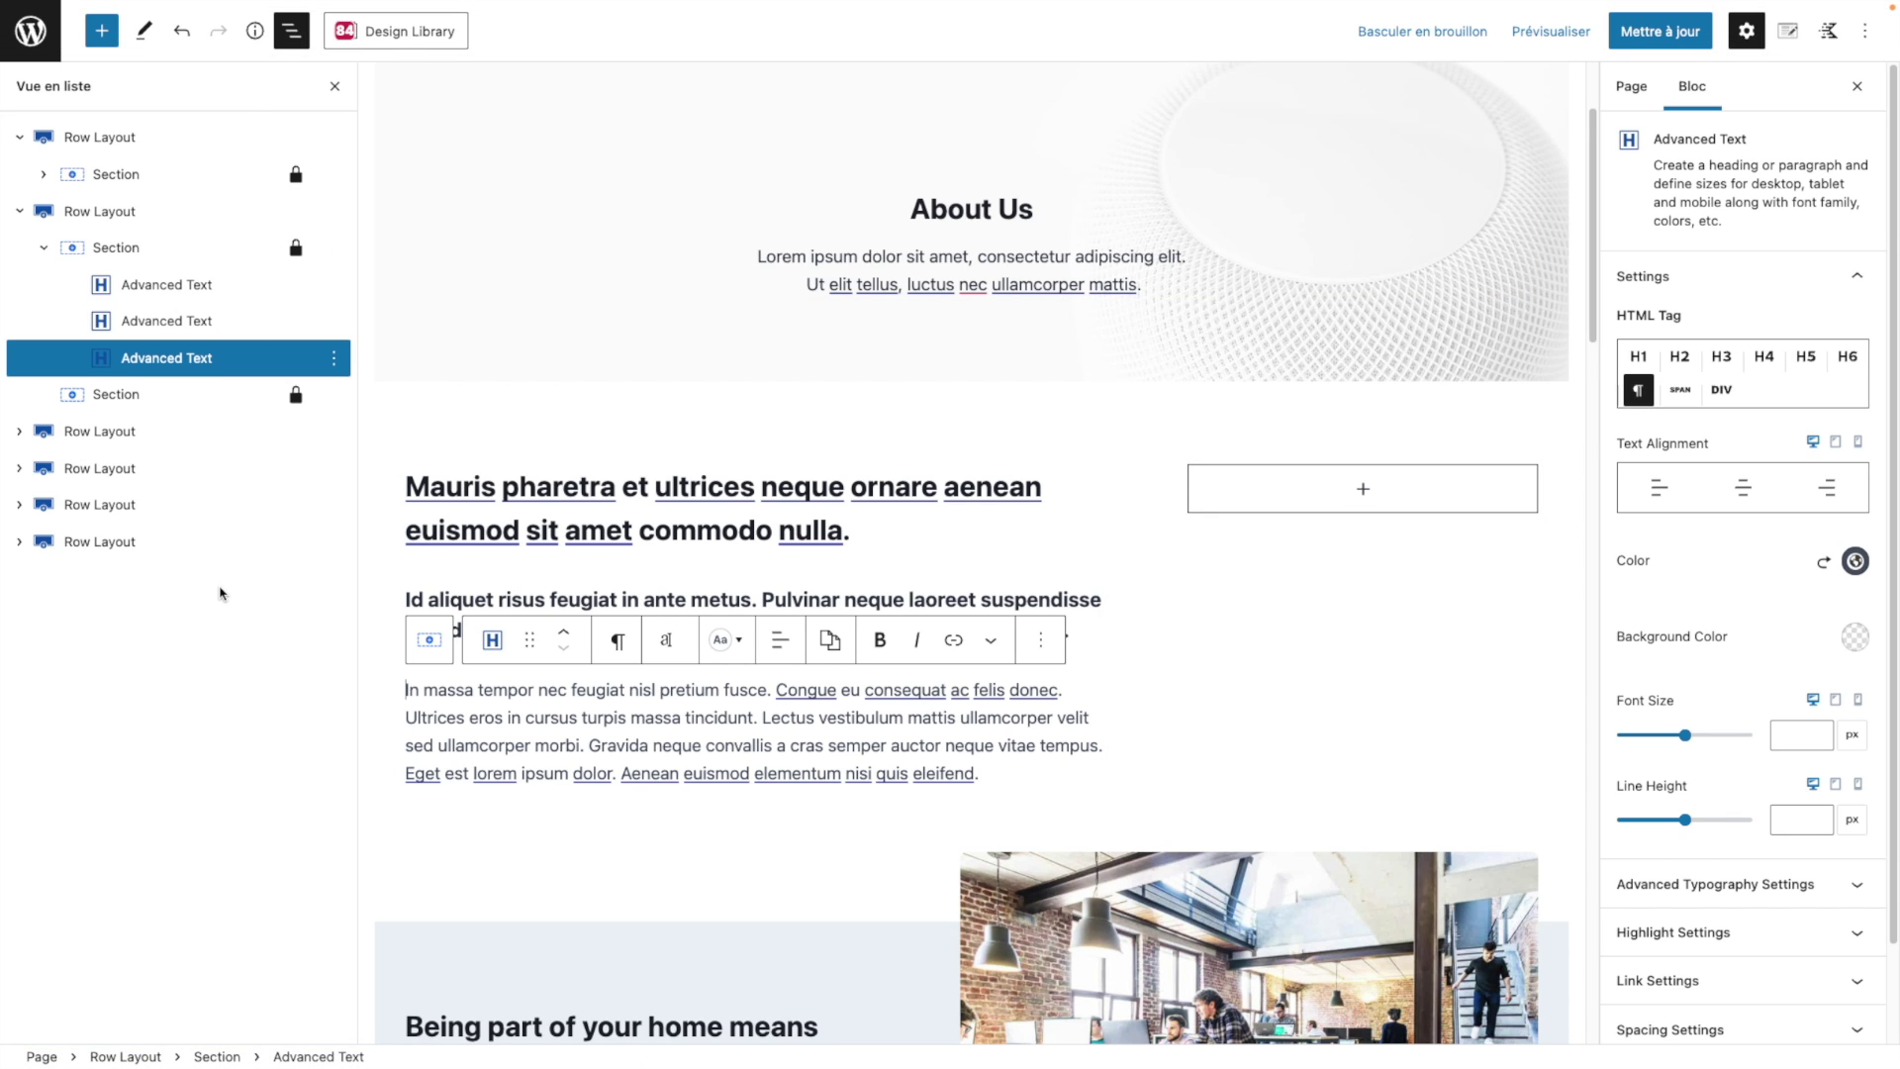
click(119, 209)
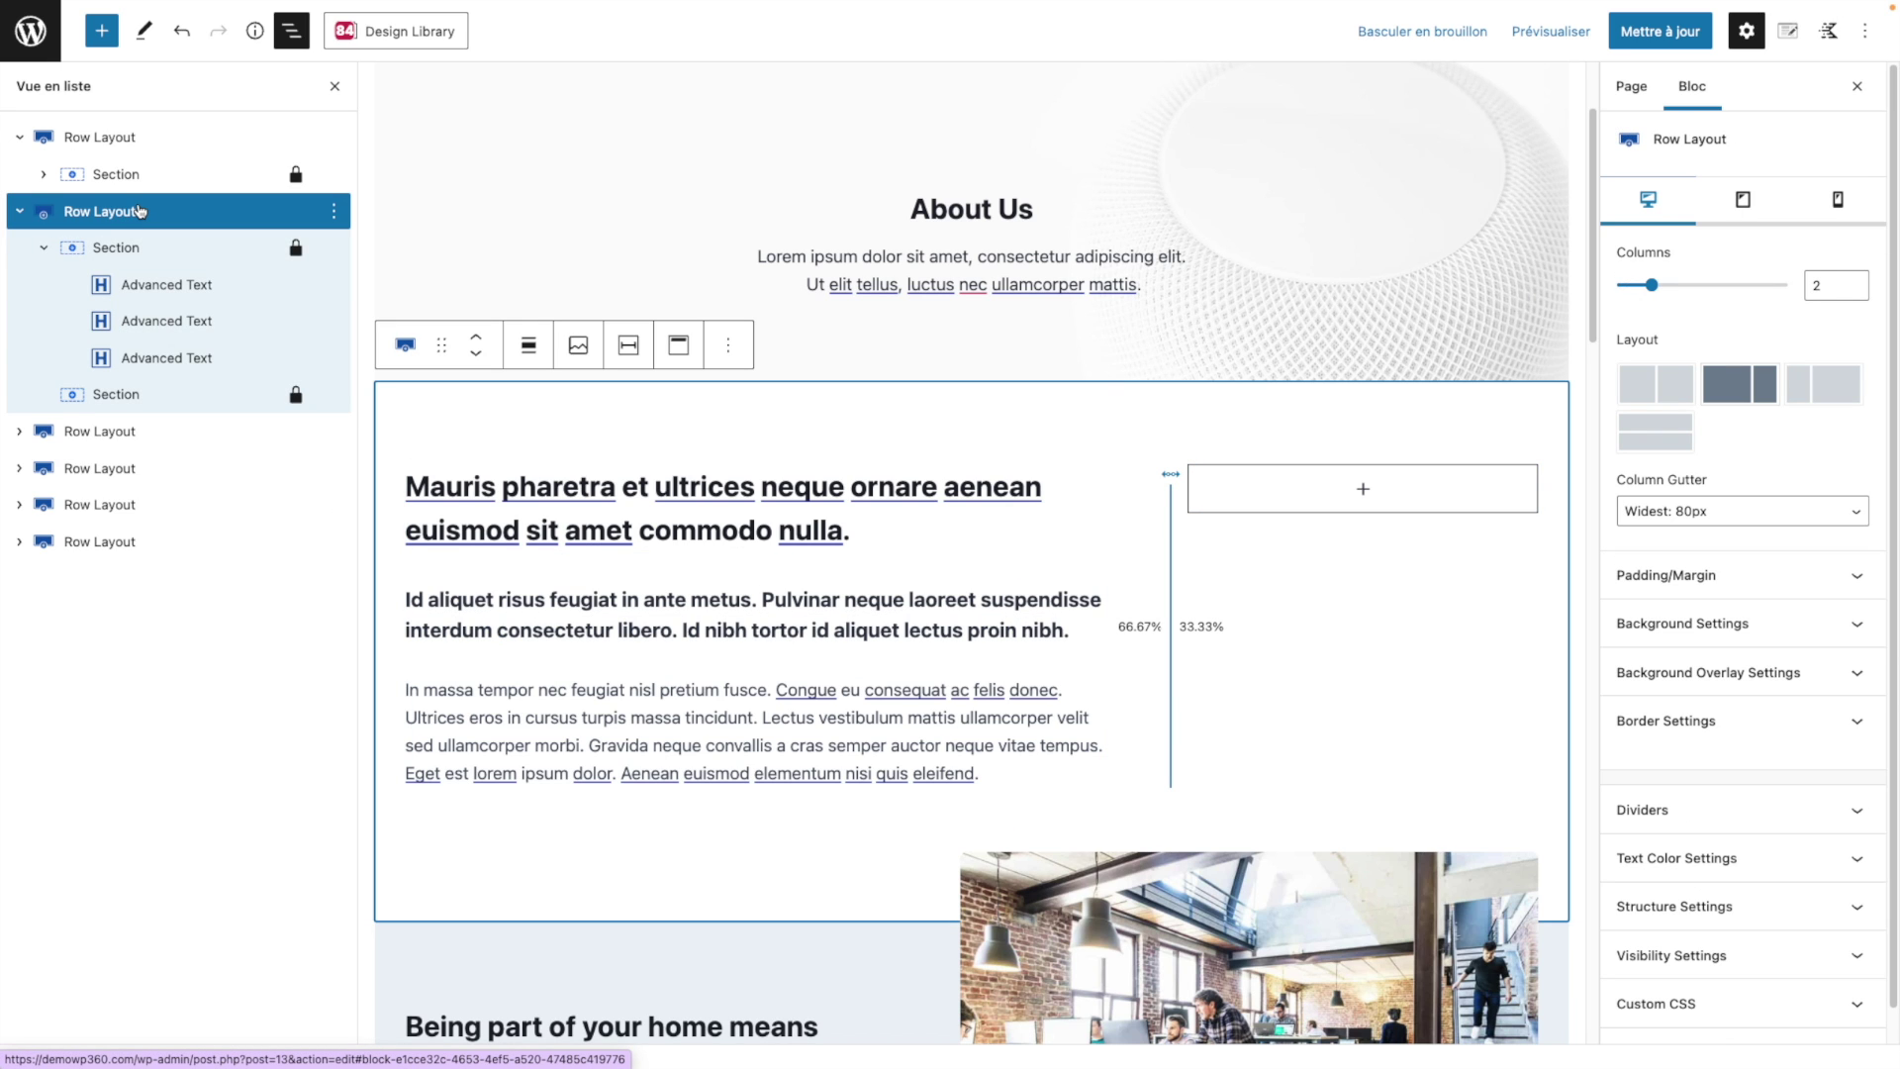
click(198, 294)
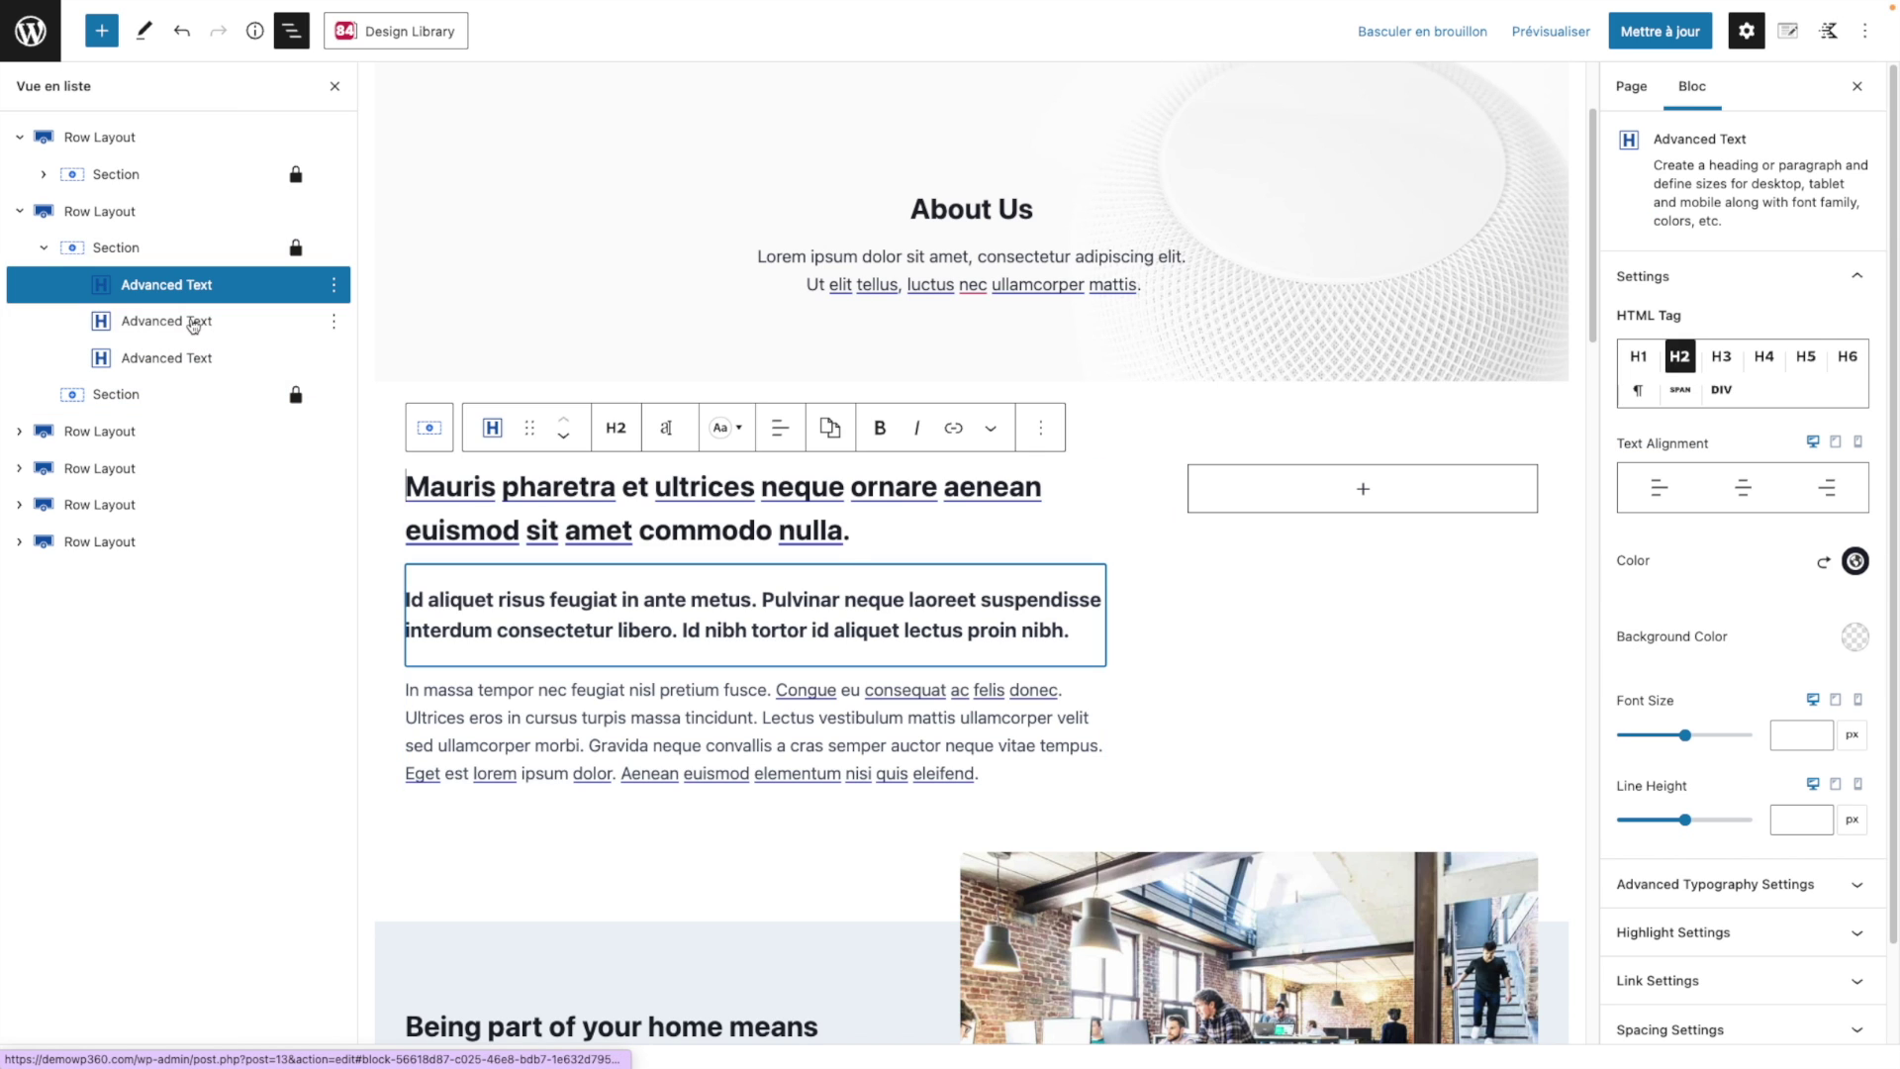
click(193, 323)
click(183, 361)
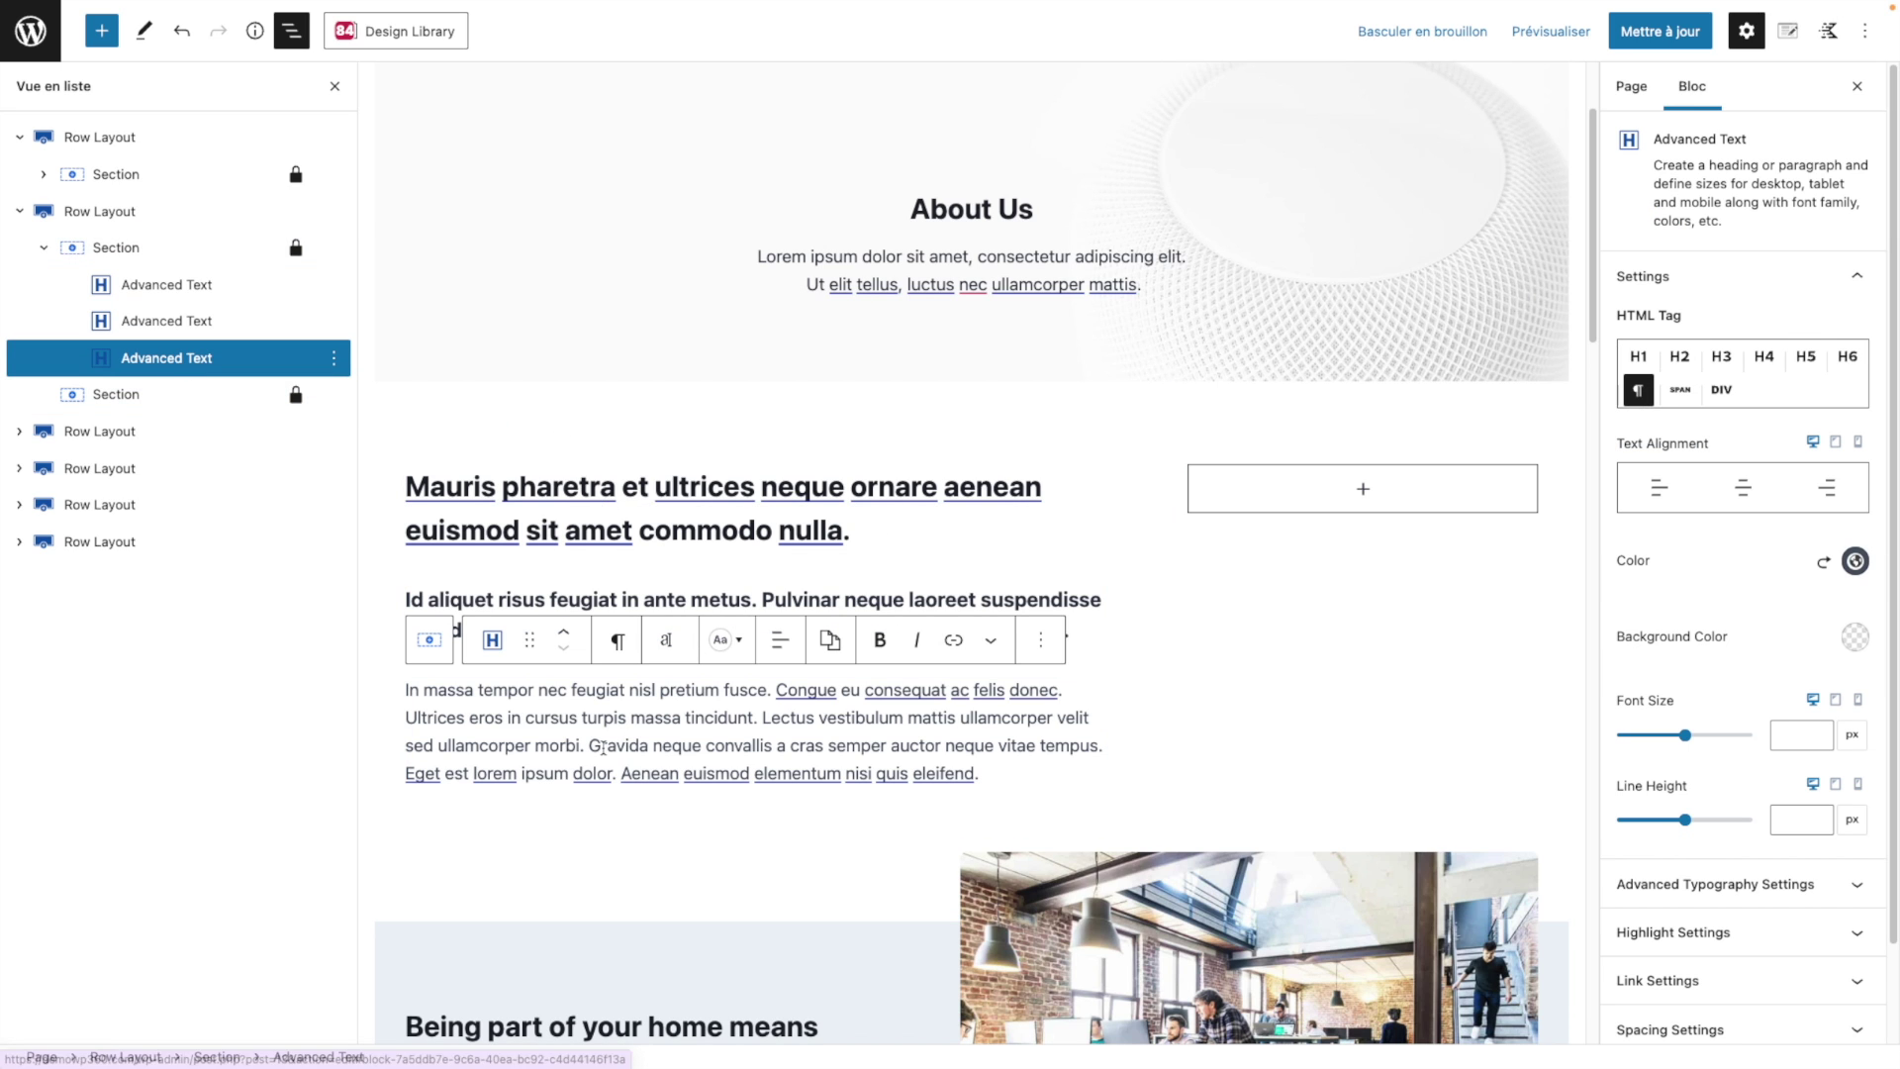
double_click(565, 744)
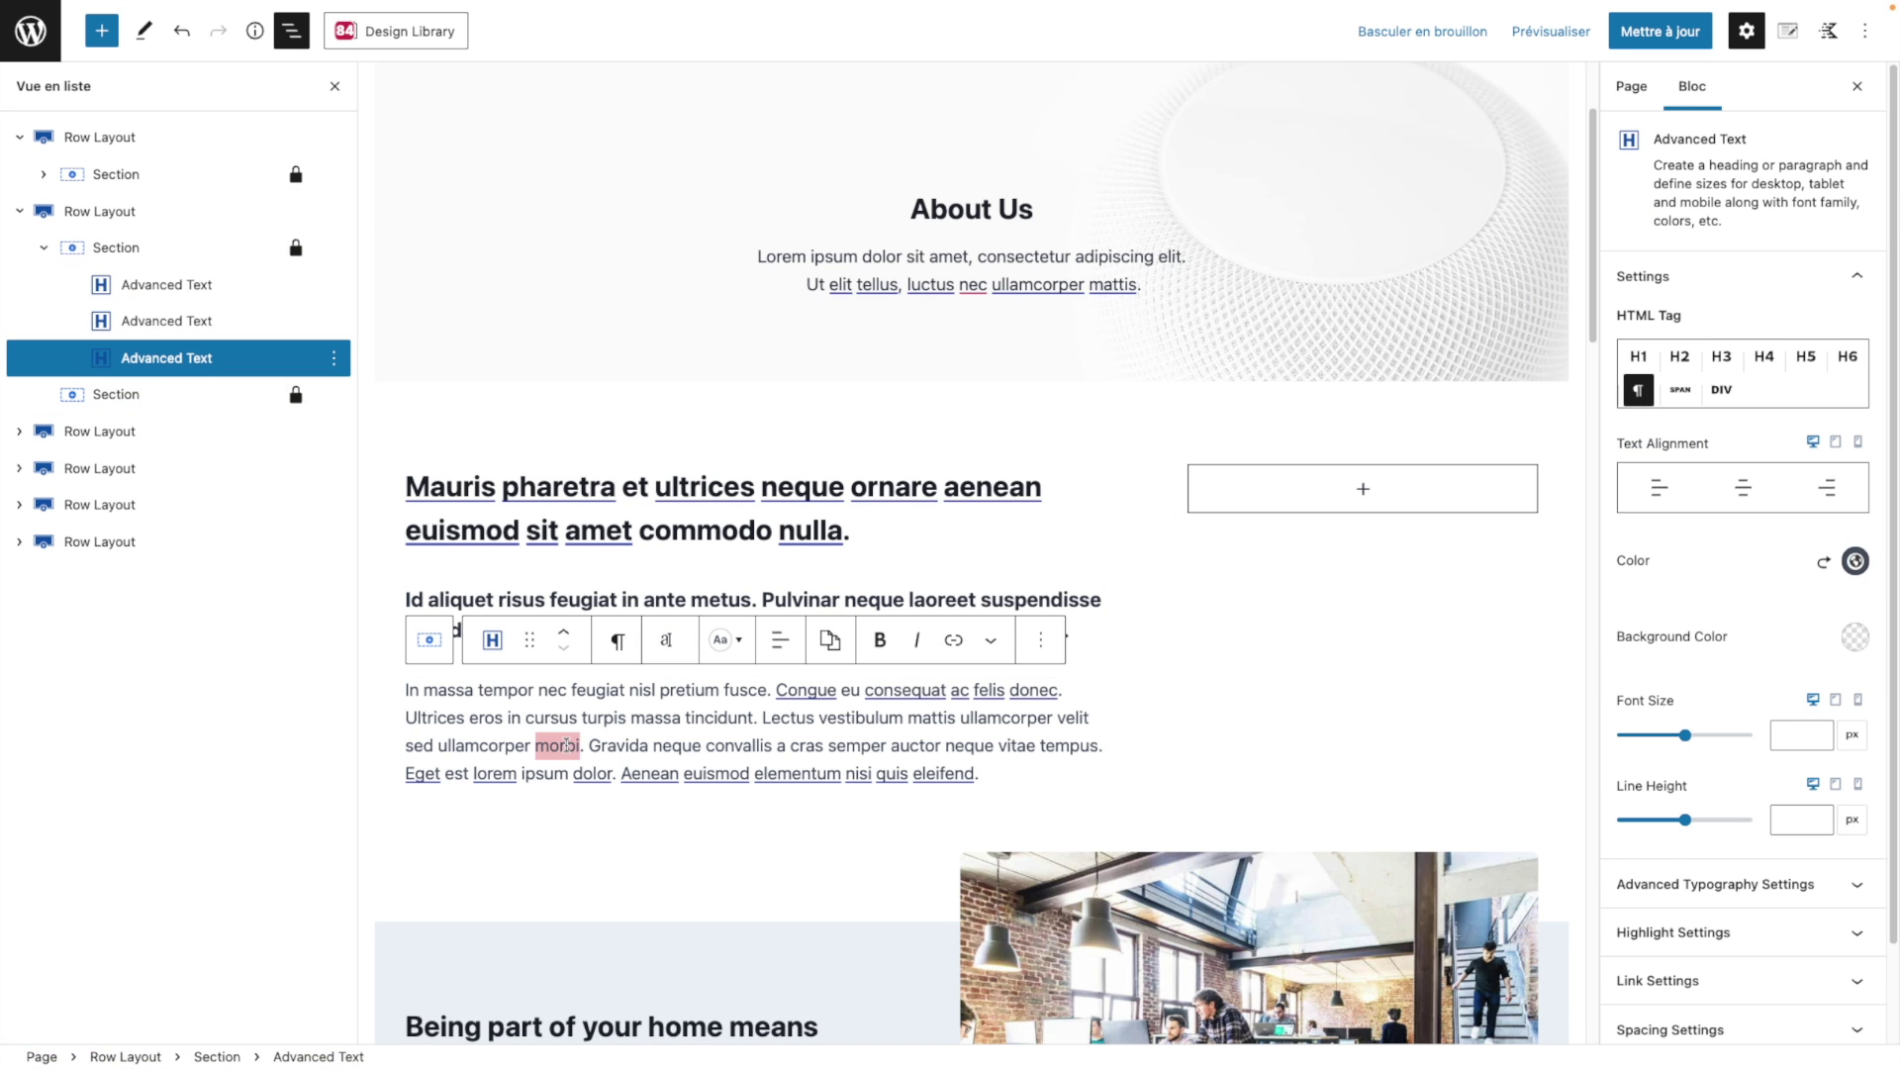
drag(707, 744, 583, 699)
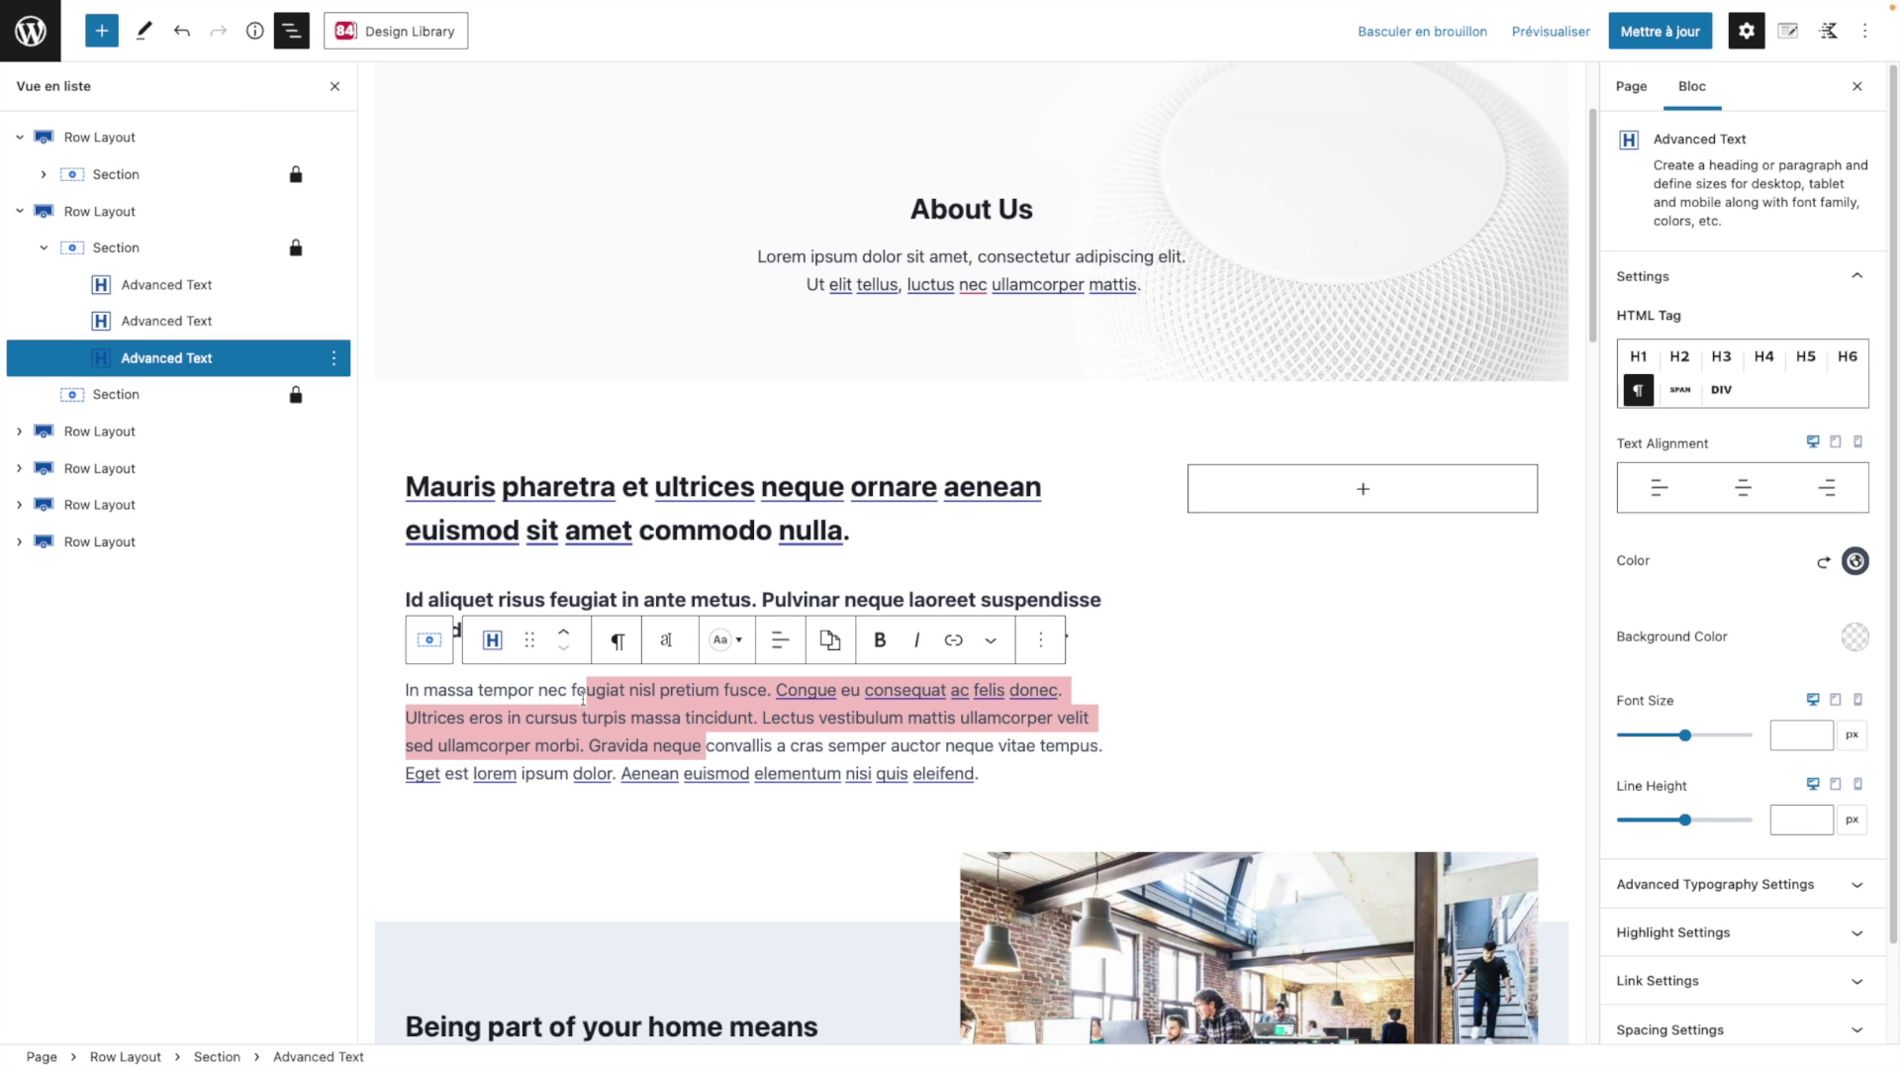
click(117, 247)
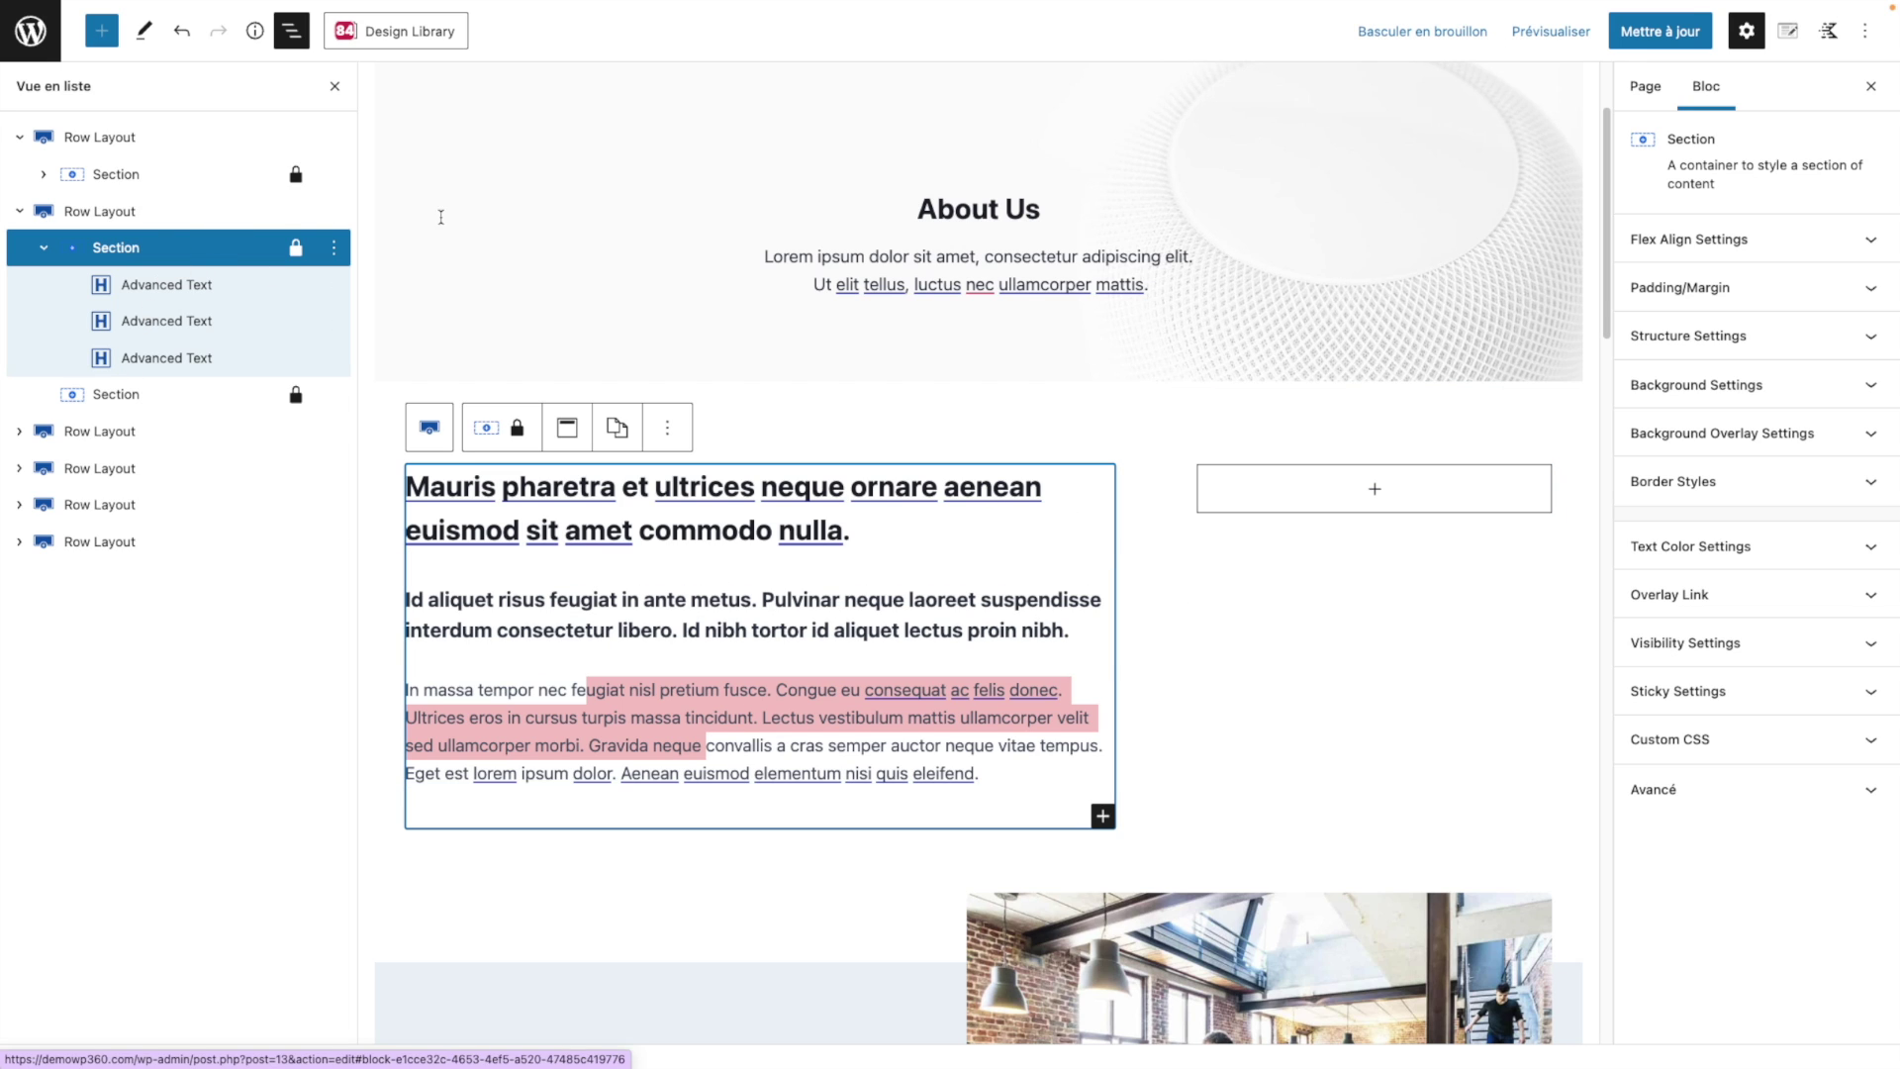
scroll(1161, 579, down, 7)
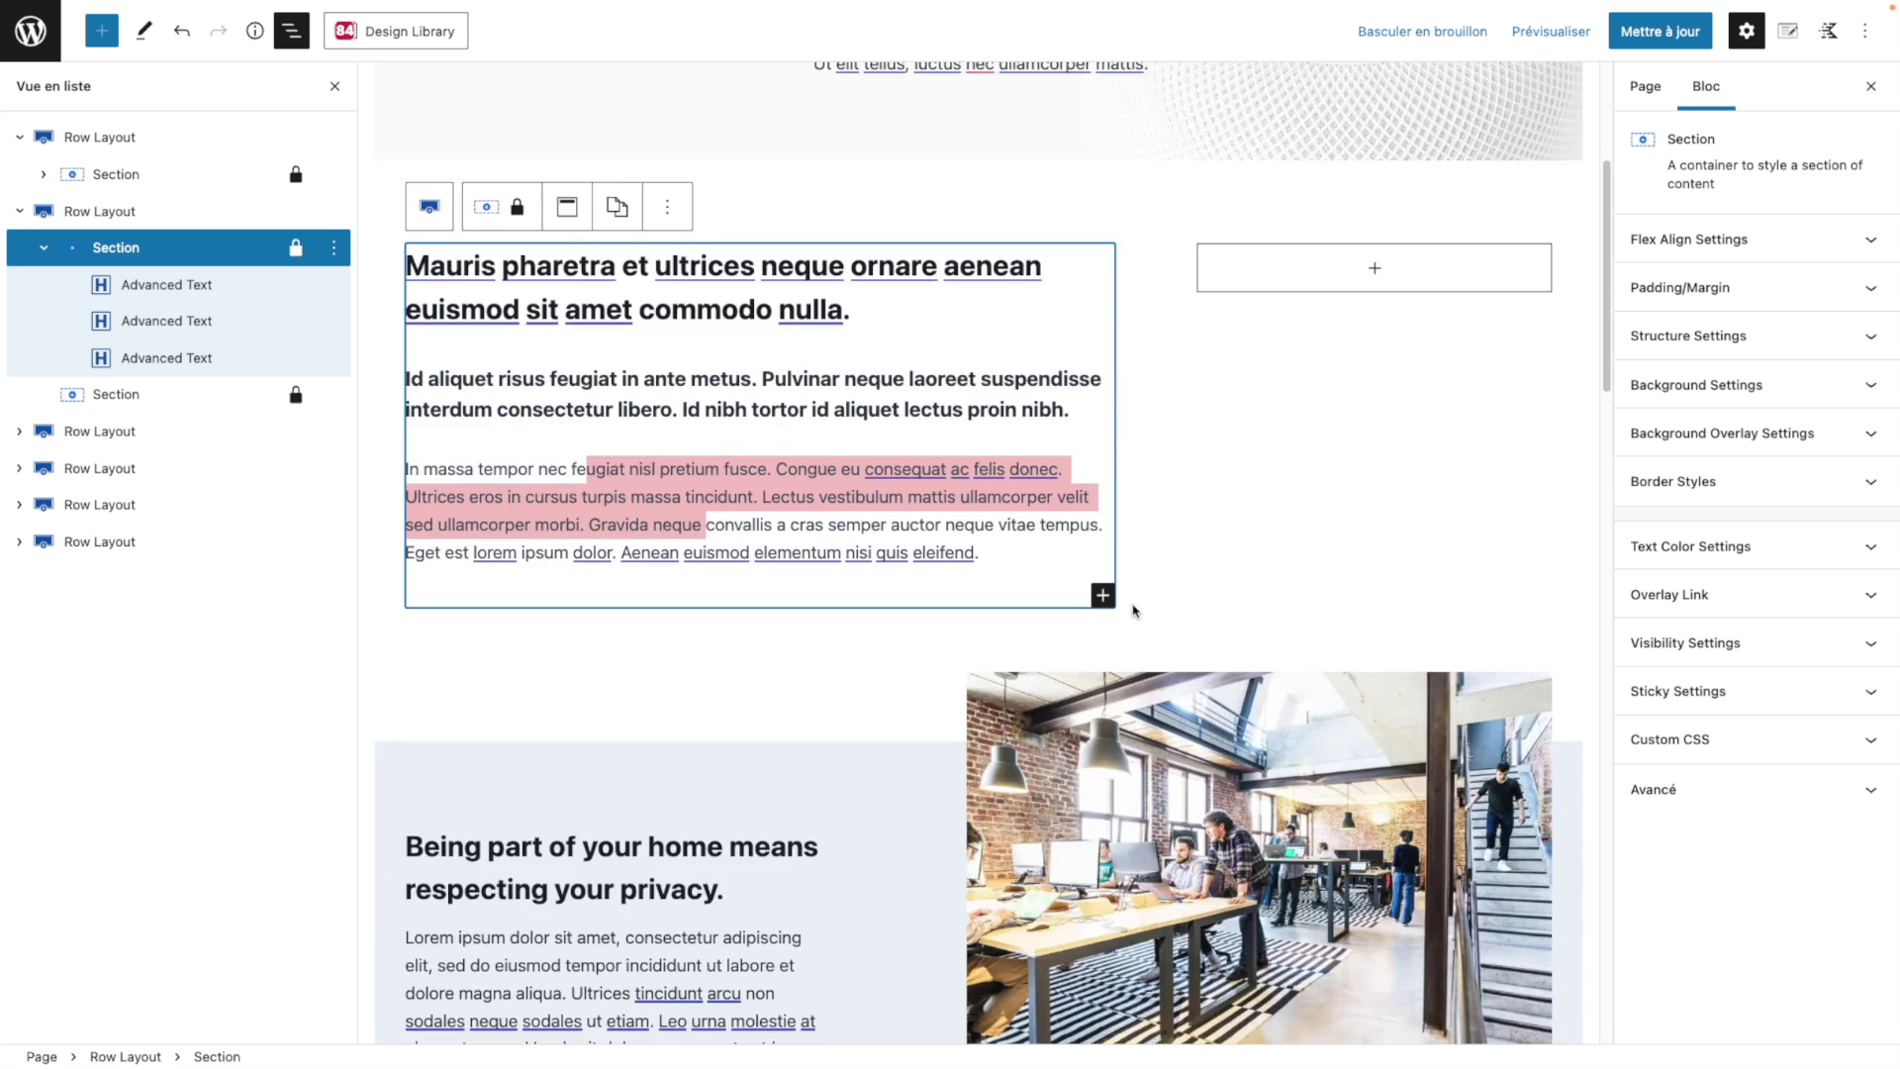
click(879, 436)
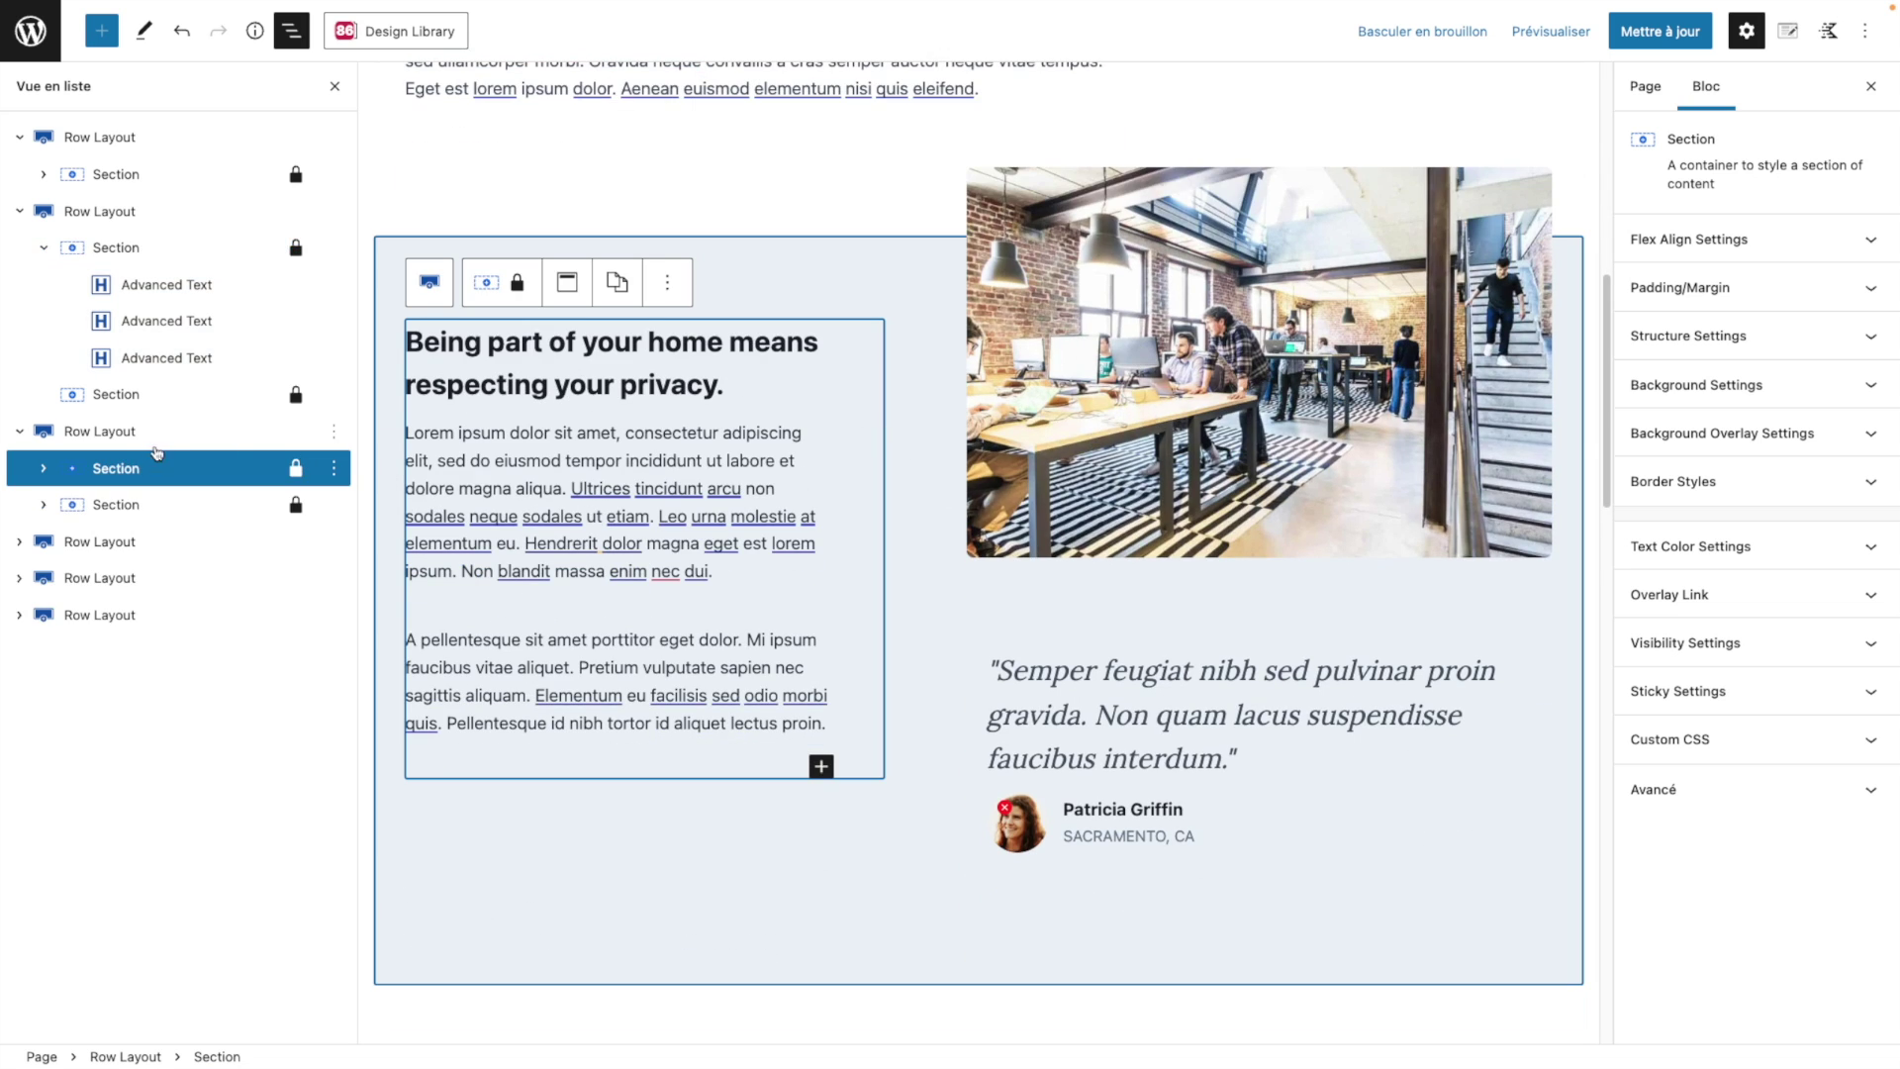
click(292, 35)
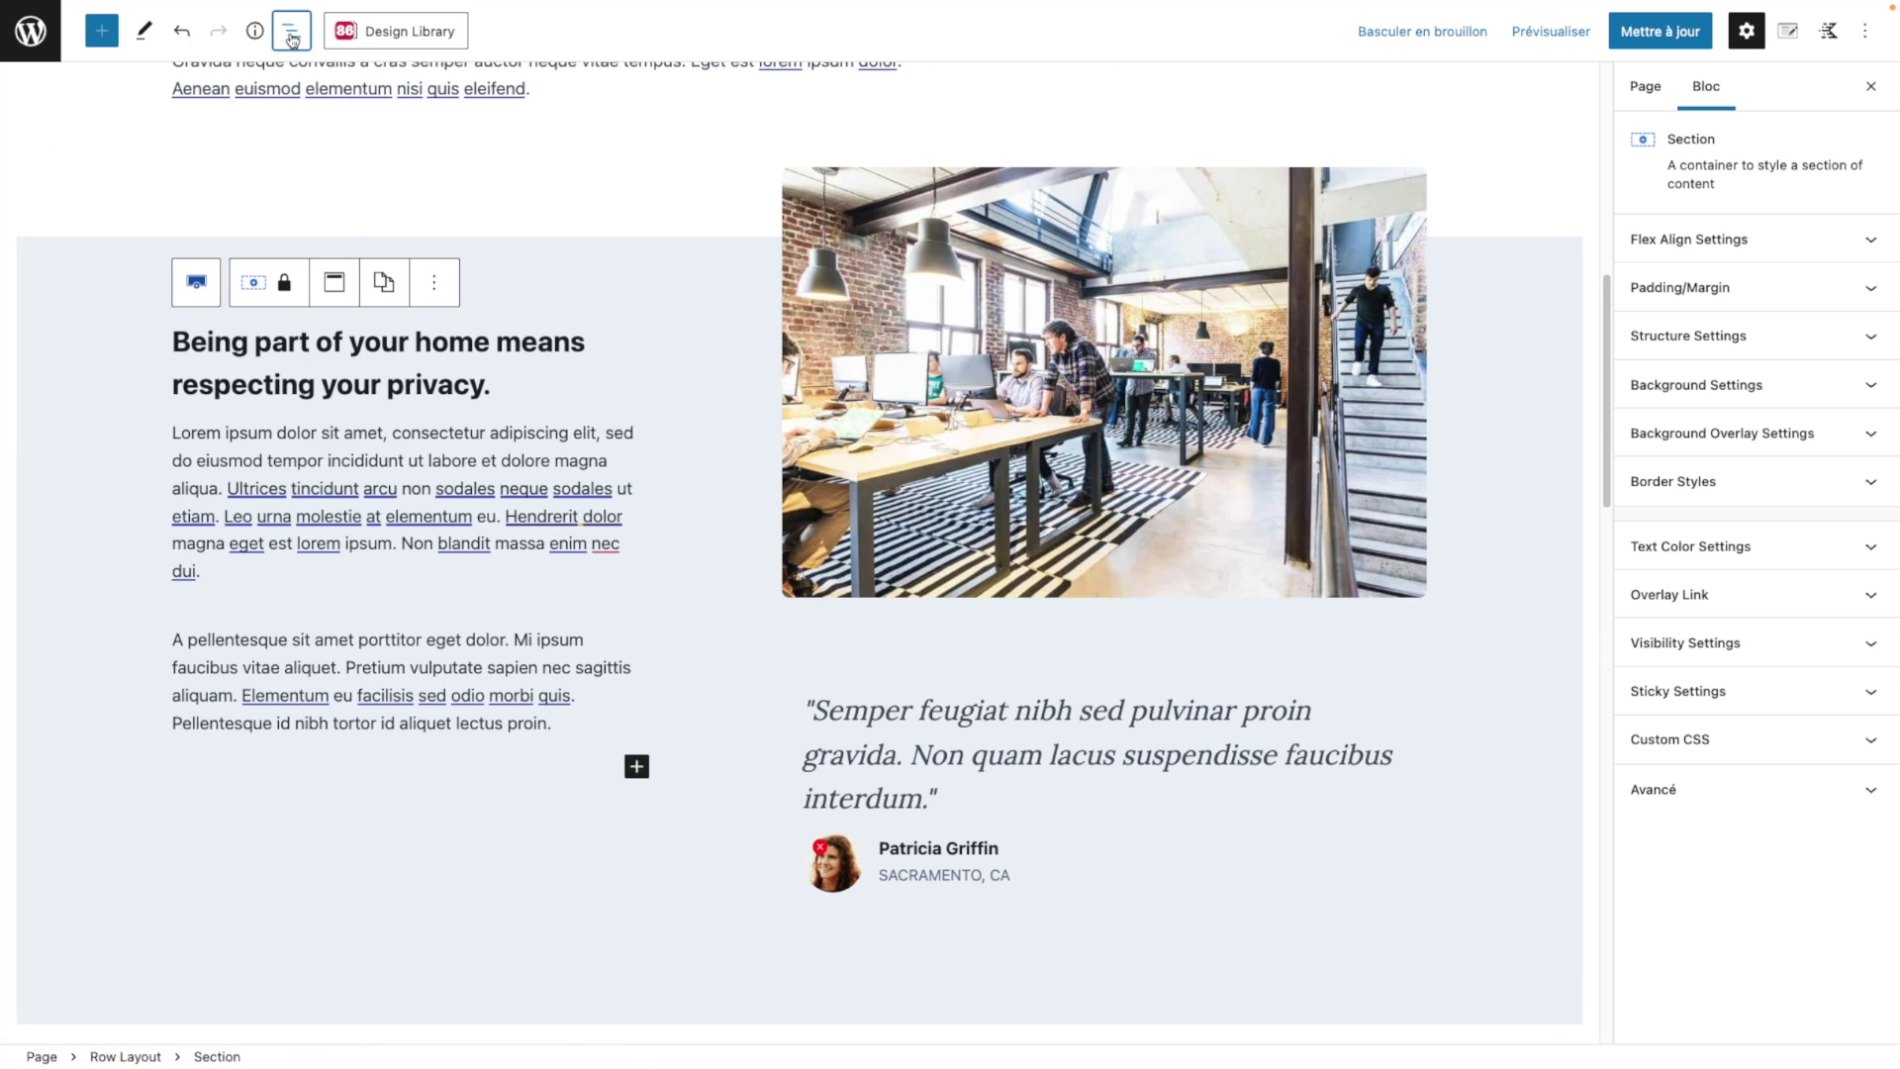
click(292, 35)
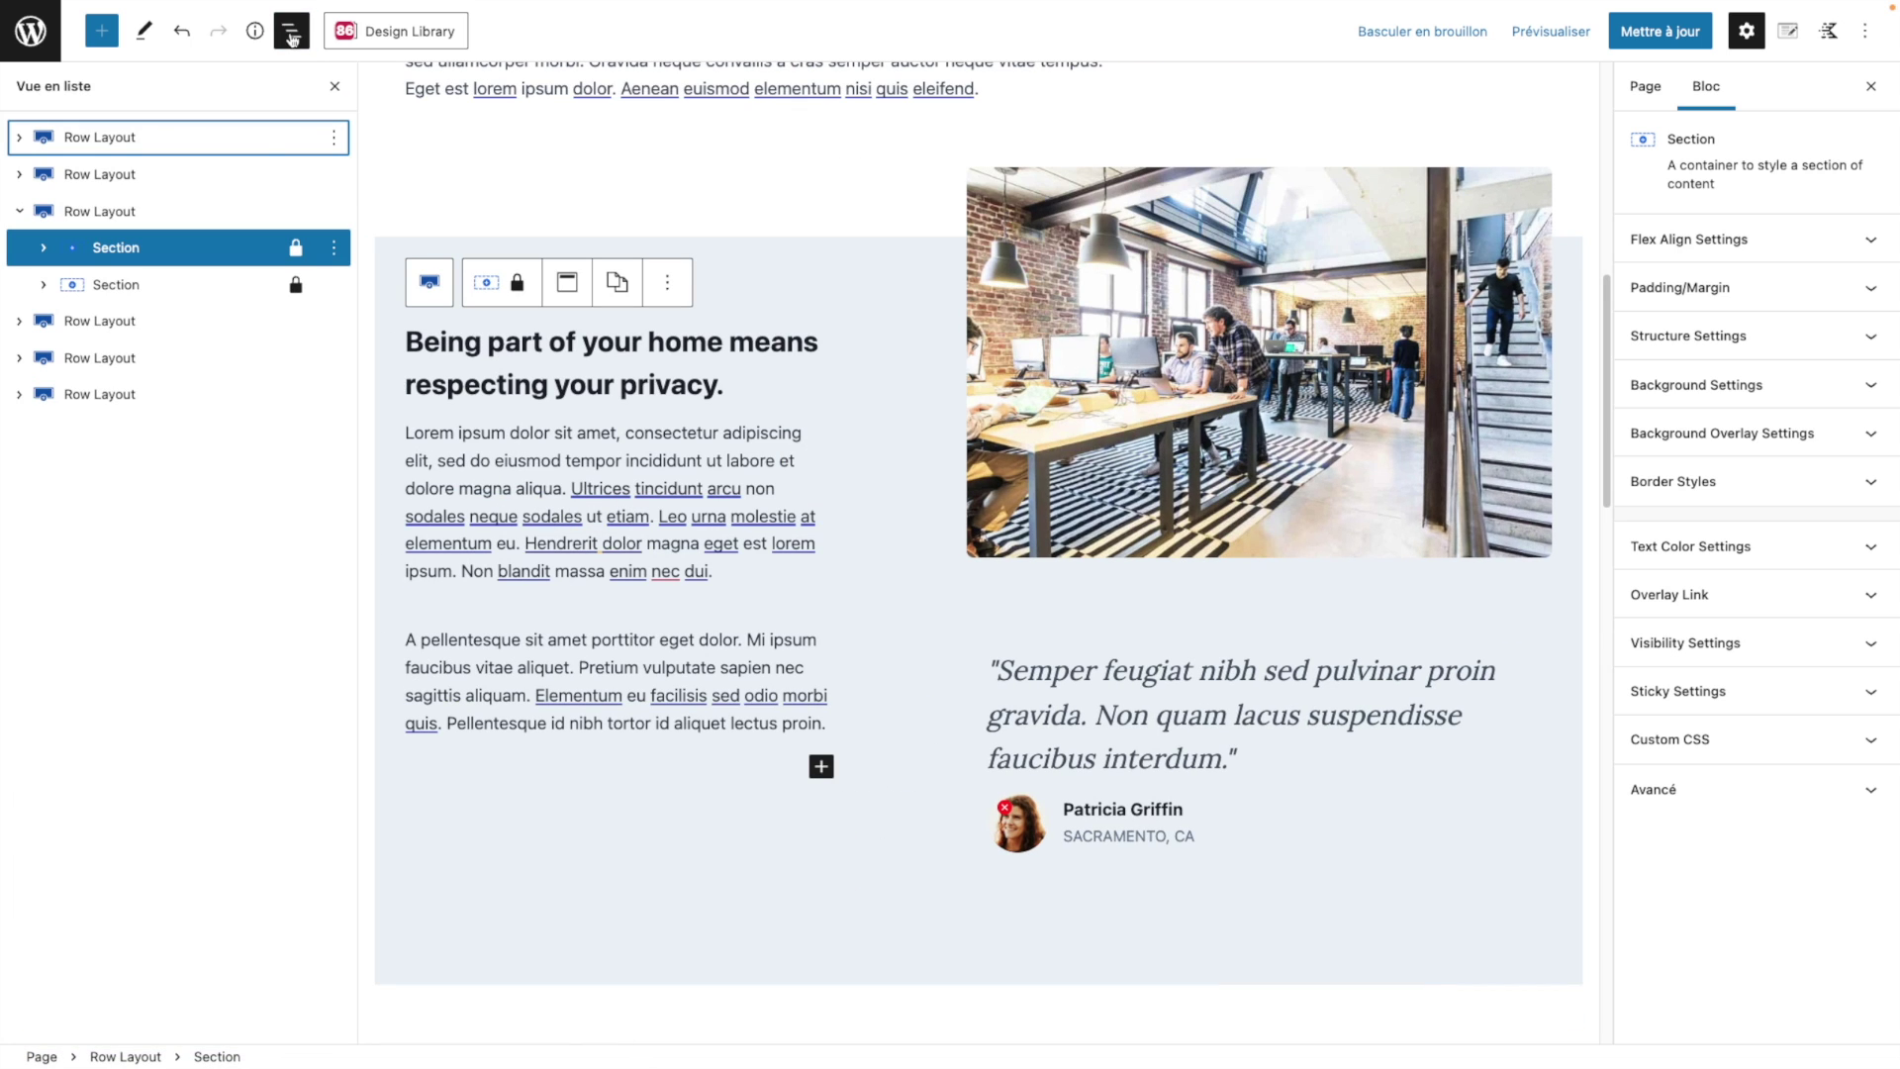
click(143, 324)
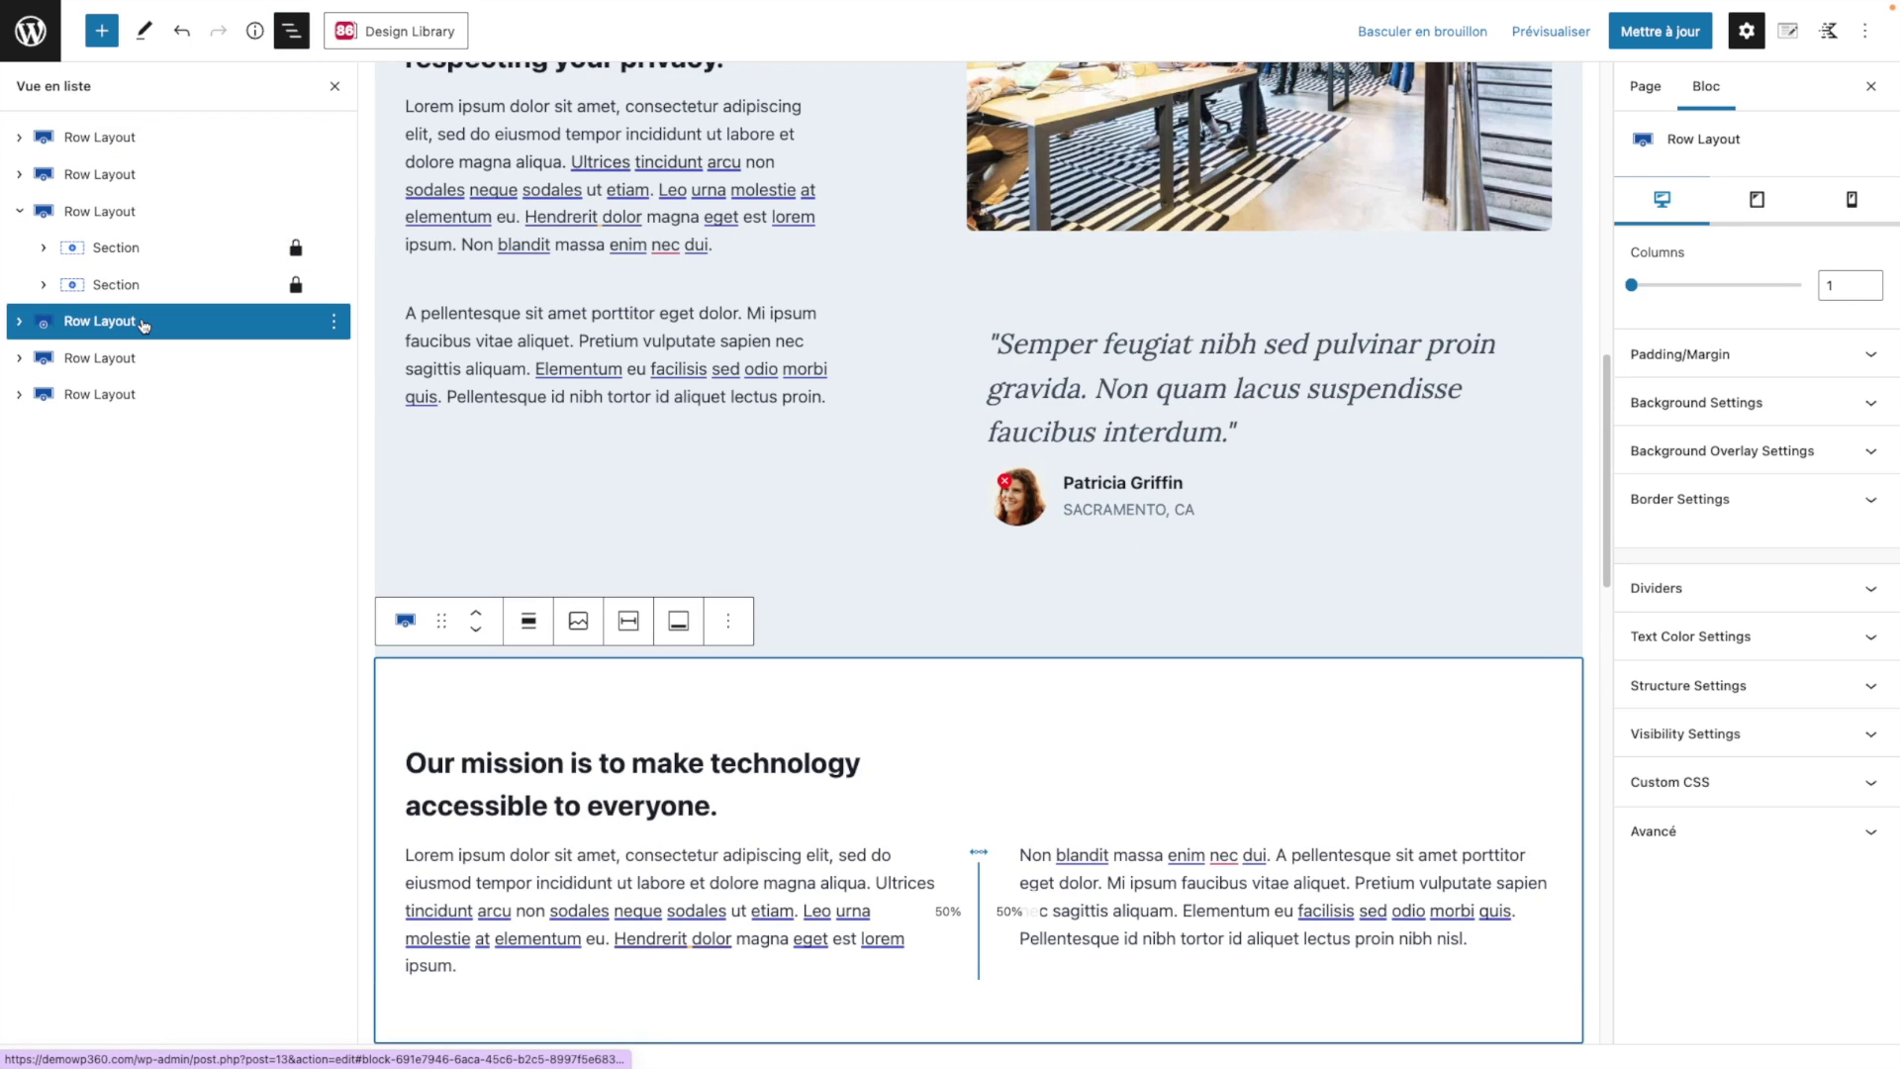
click(92, 226)
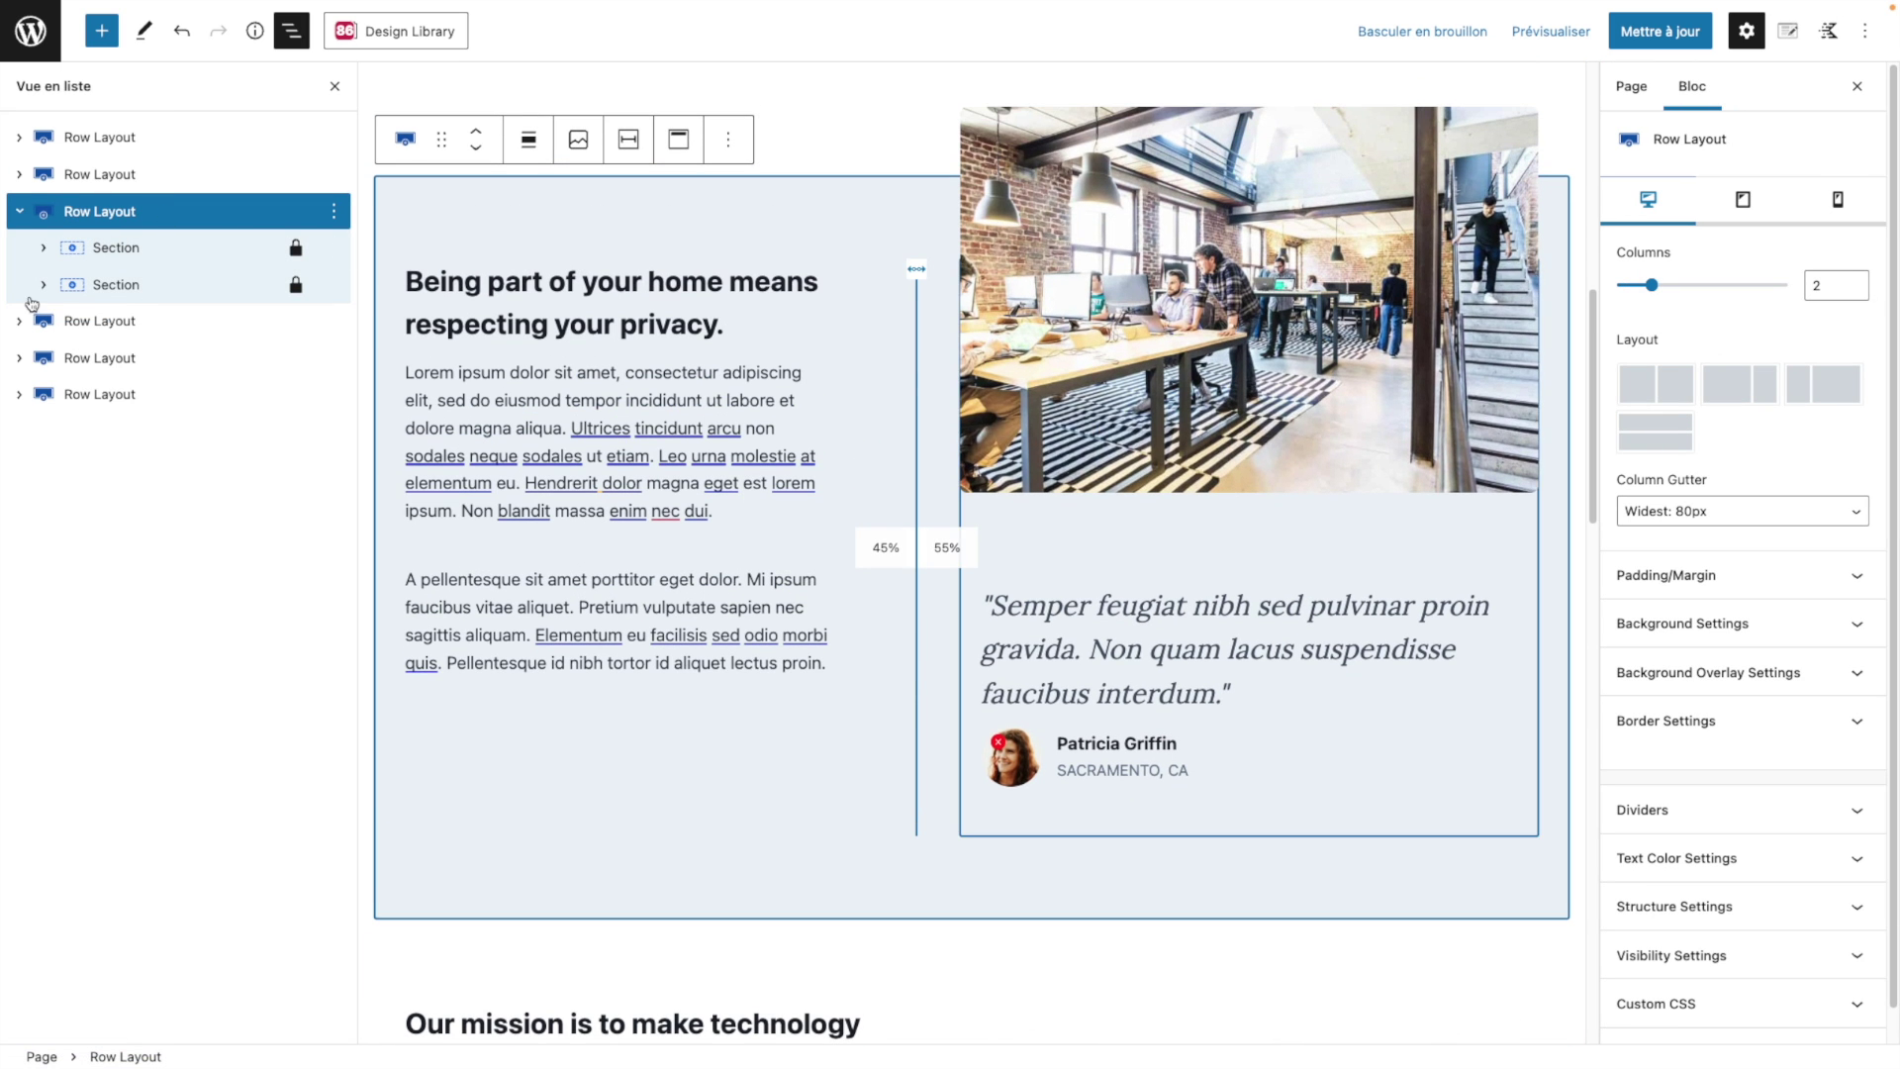
scroll(965, 554, up, 1)
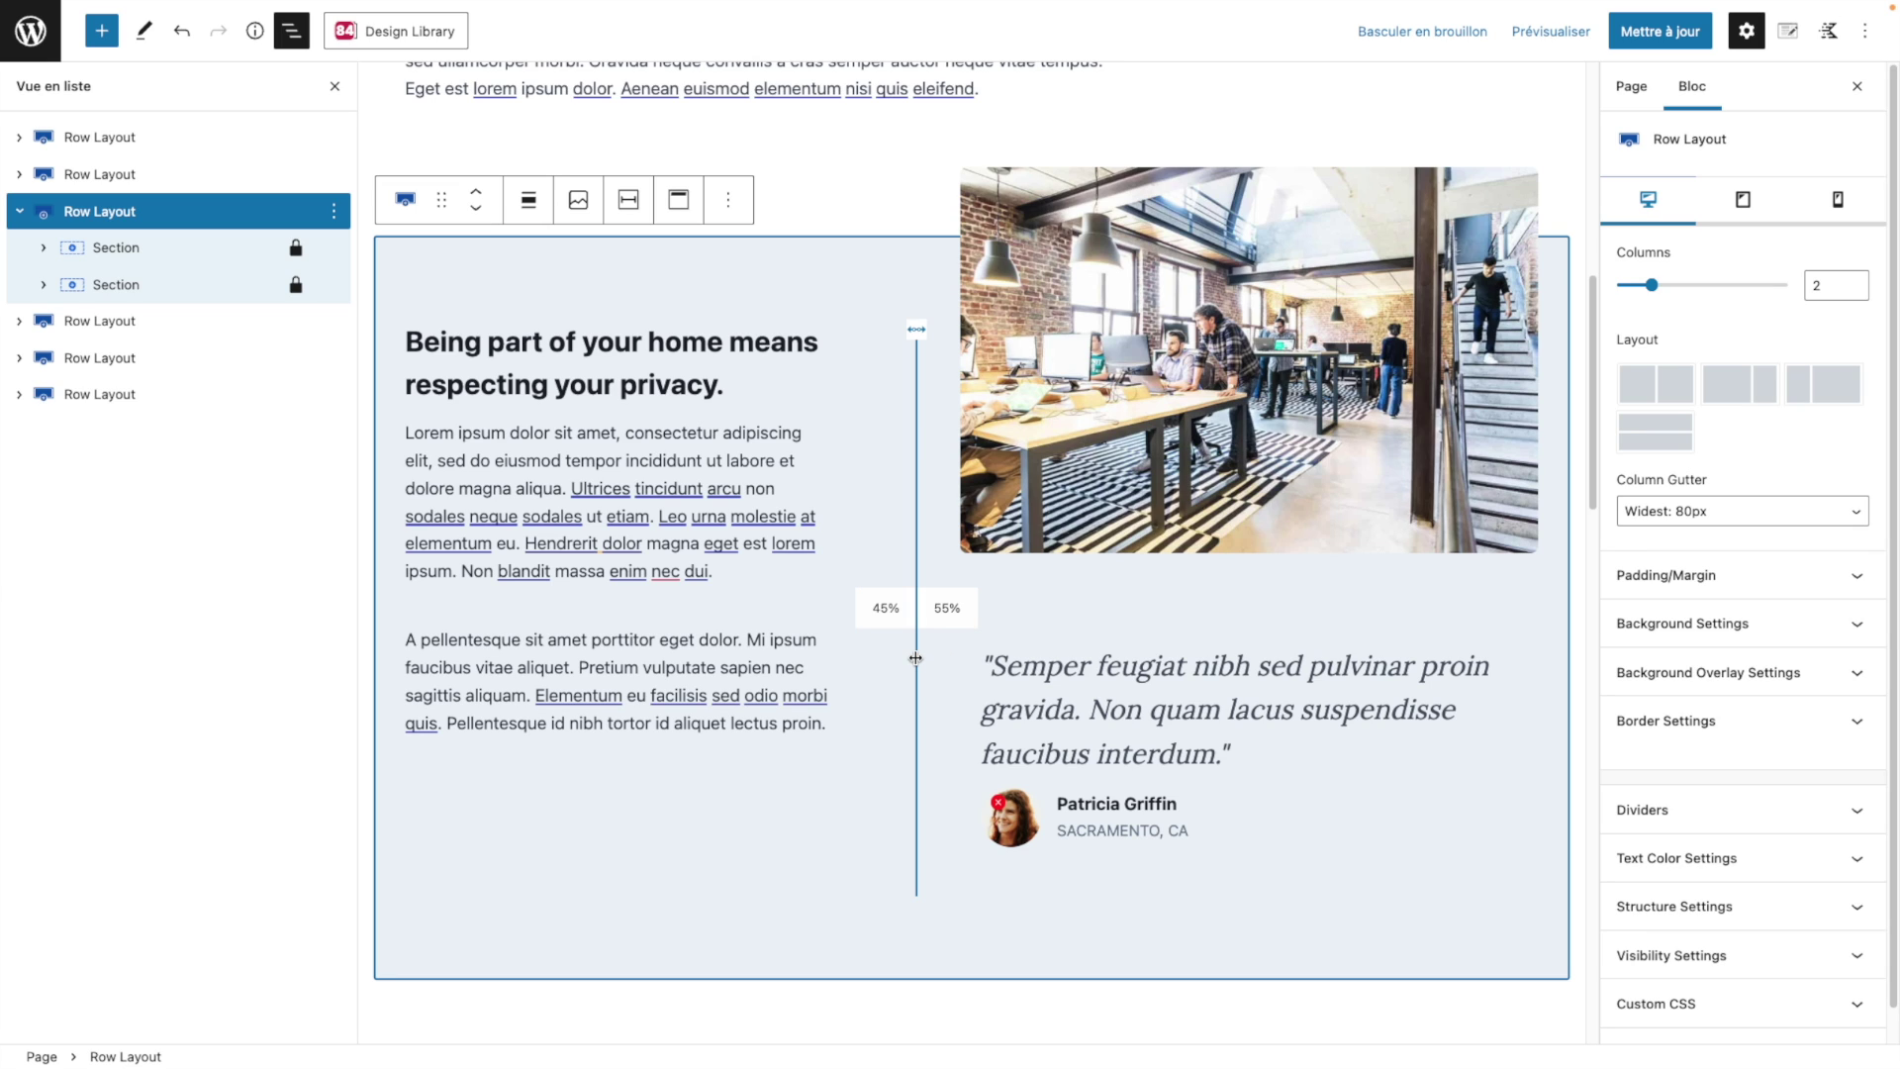
Step: Drag the privacy row's column divider to widen its text column
drag(915, 658, 1109, 654)
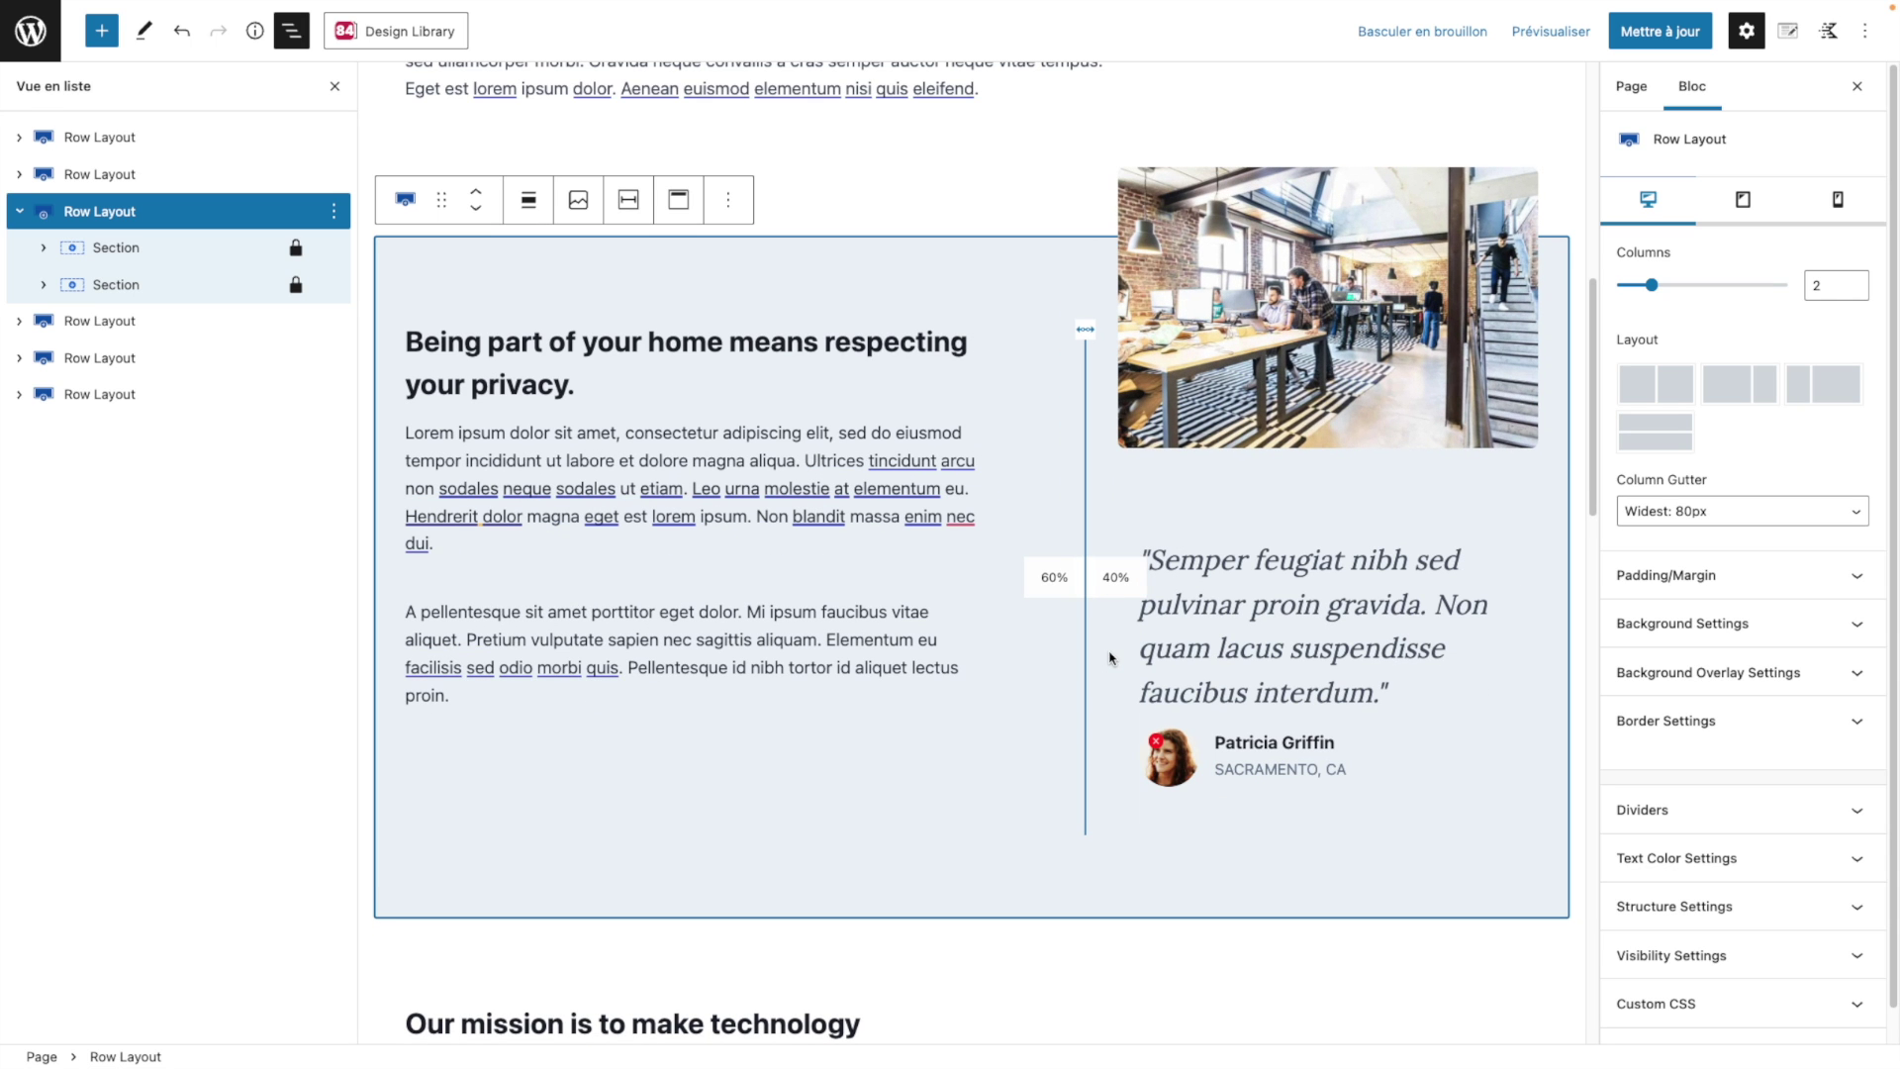
click(143, 174)
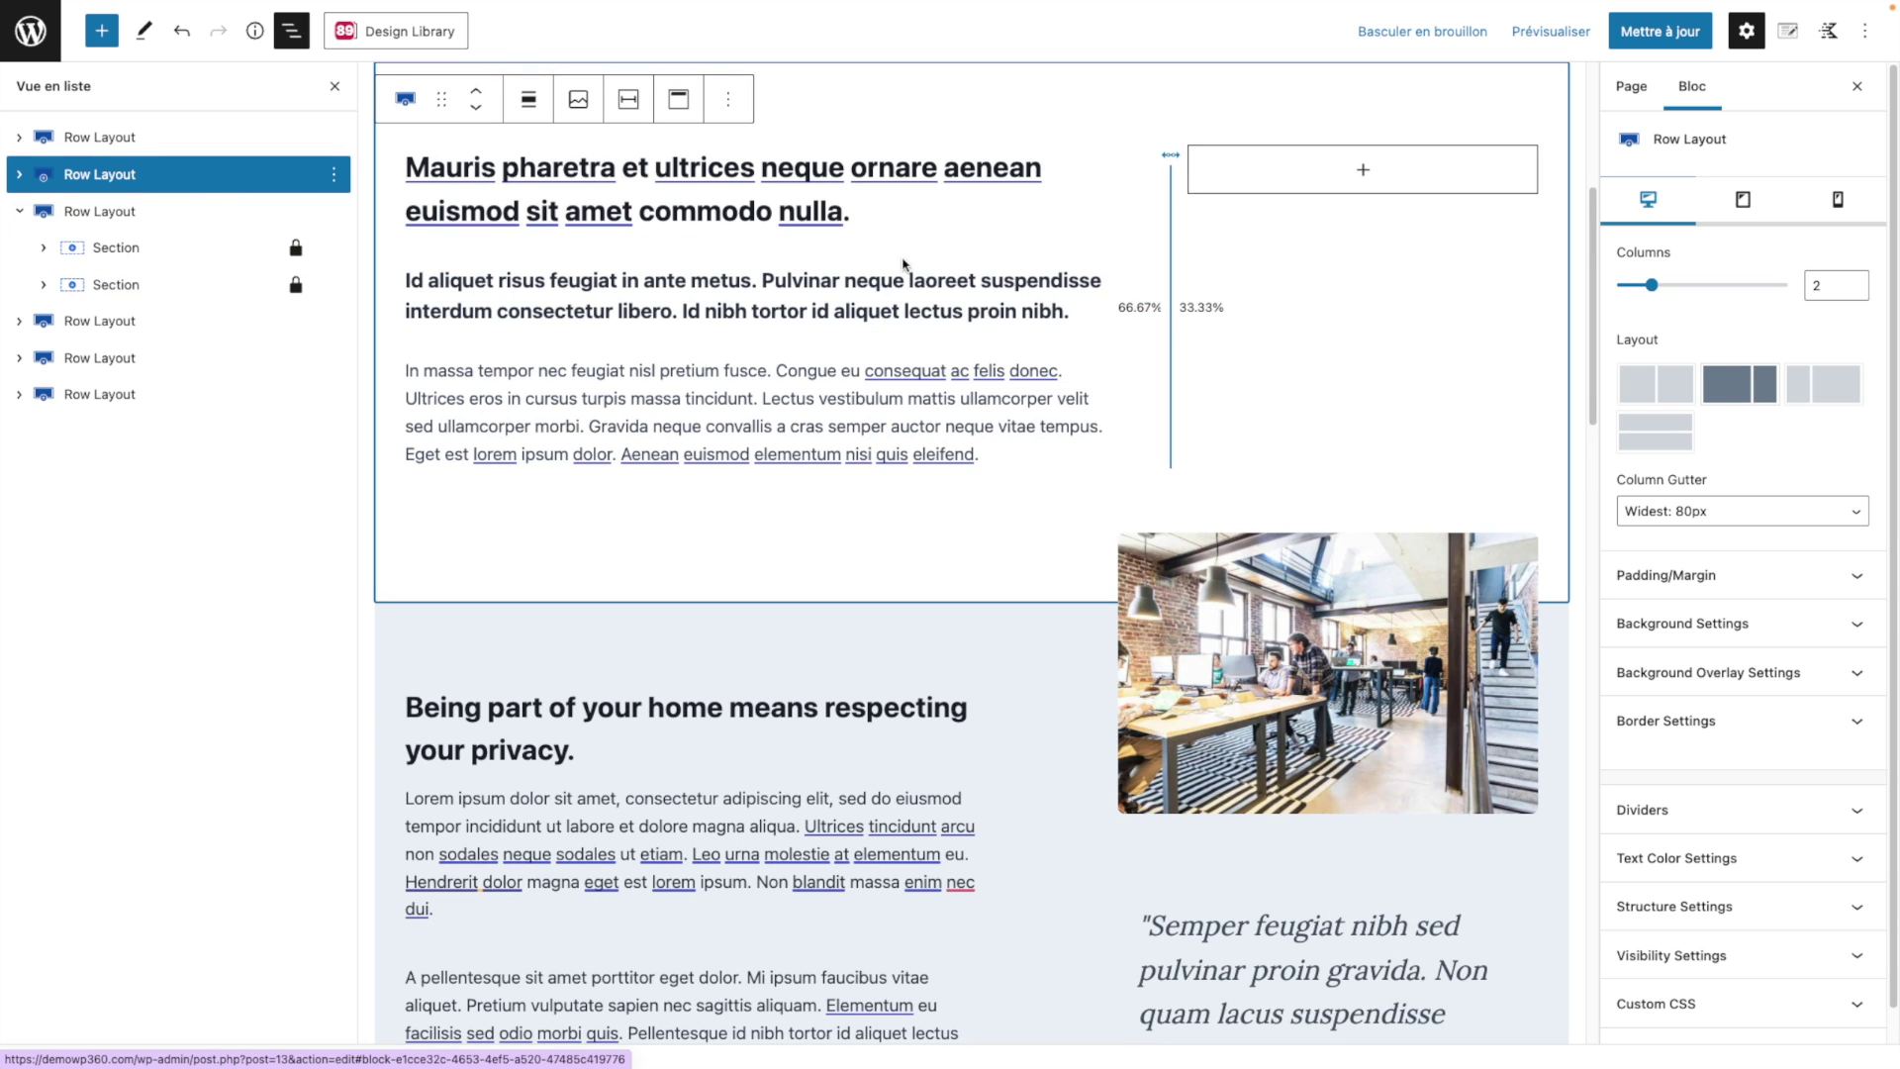
scroll(931, 284, up, 3)
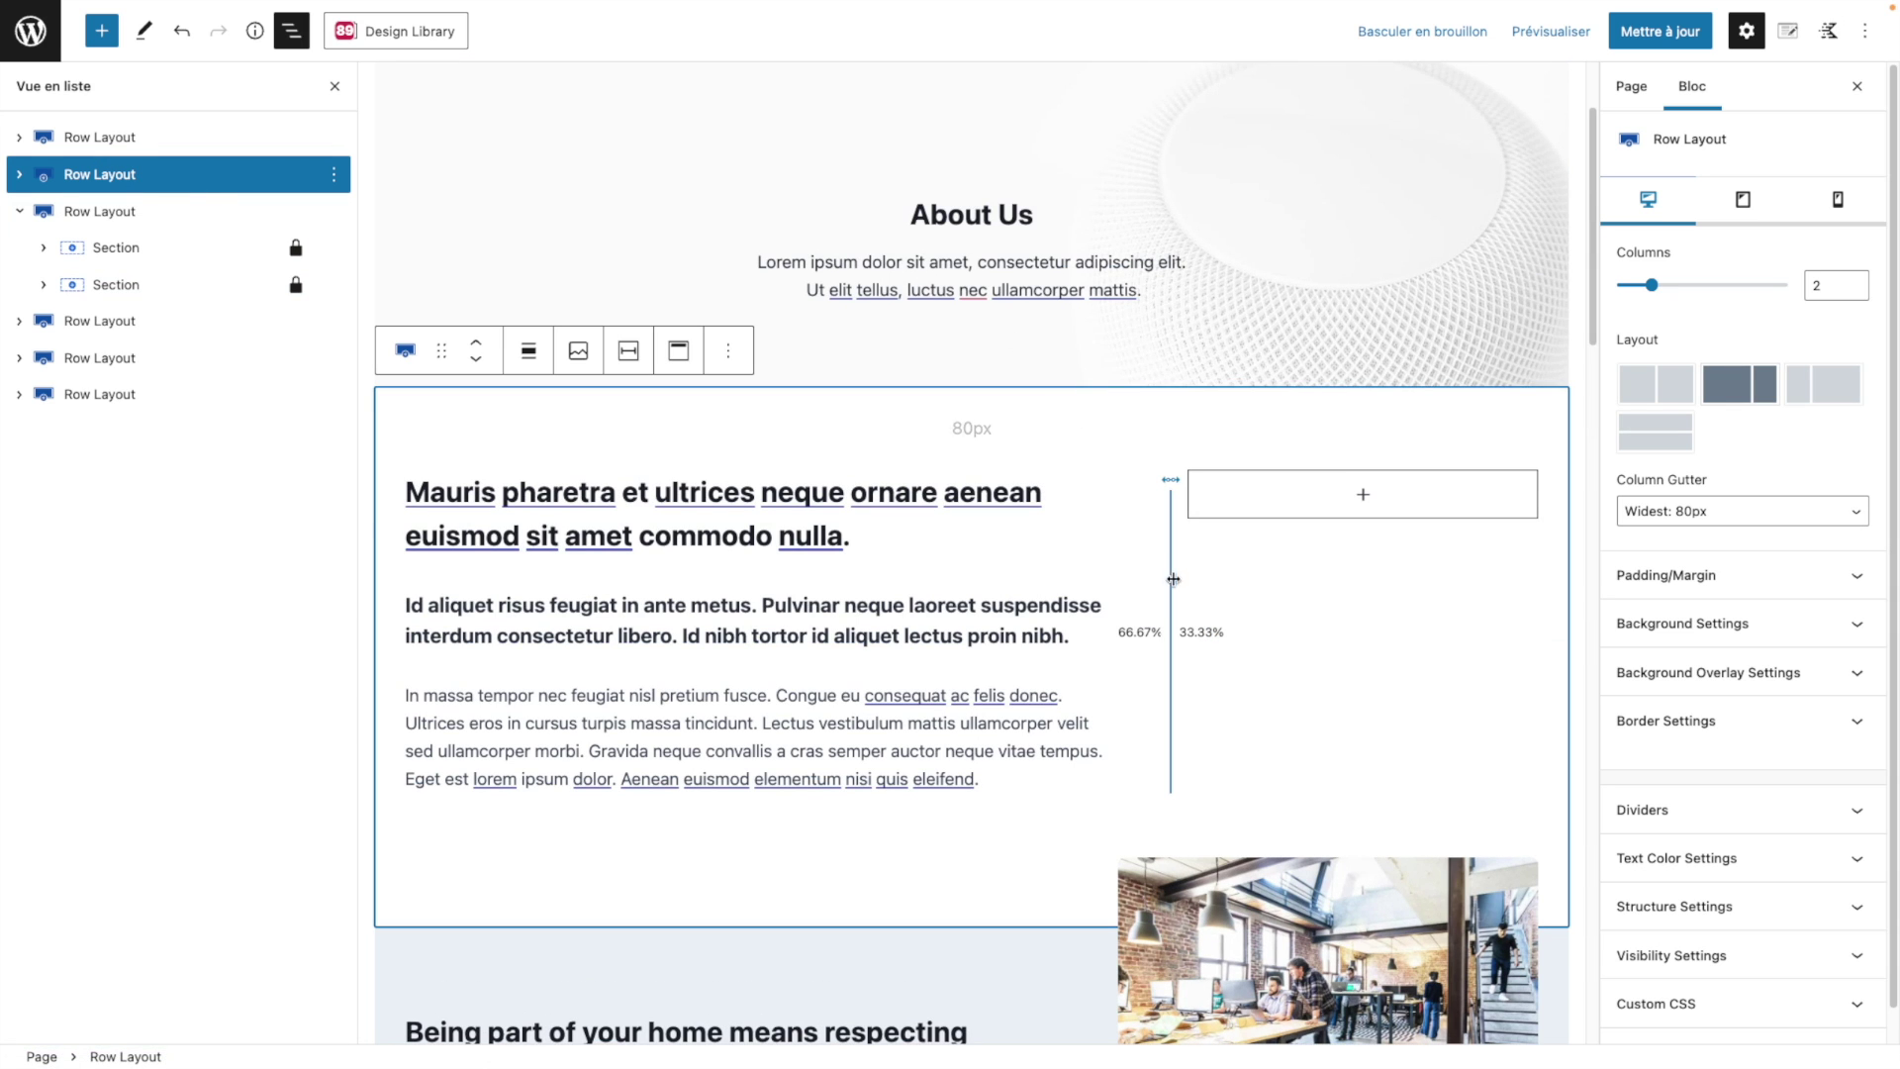
Step: Scroll down and select the two-column row in the Our mission section
scroll(1180, 614, down, 1)
scroll(1179, 609, down, 3)
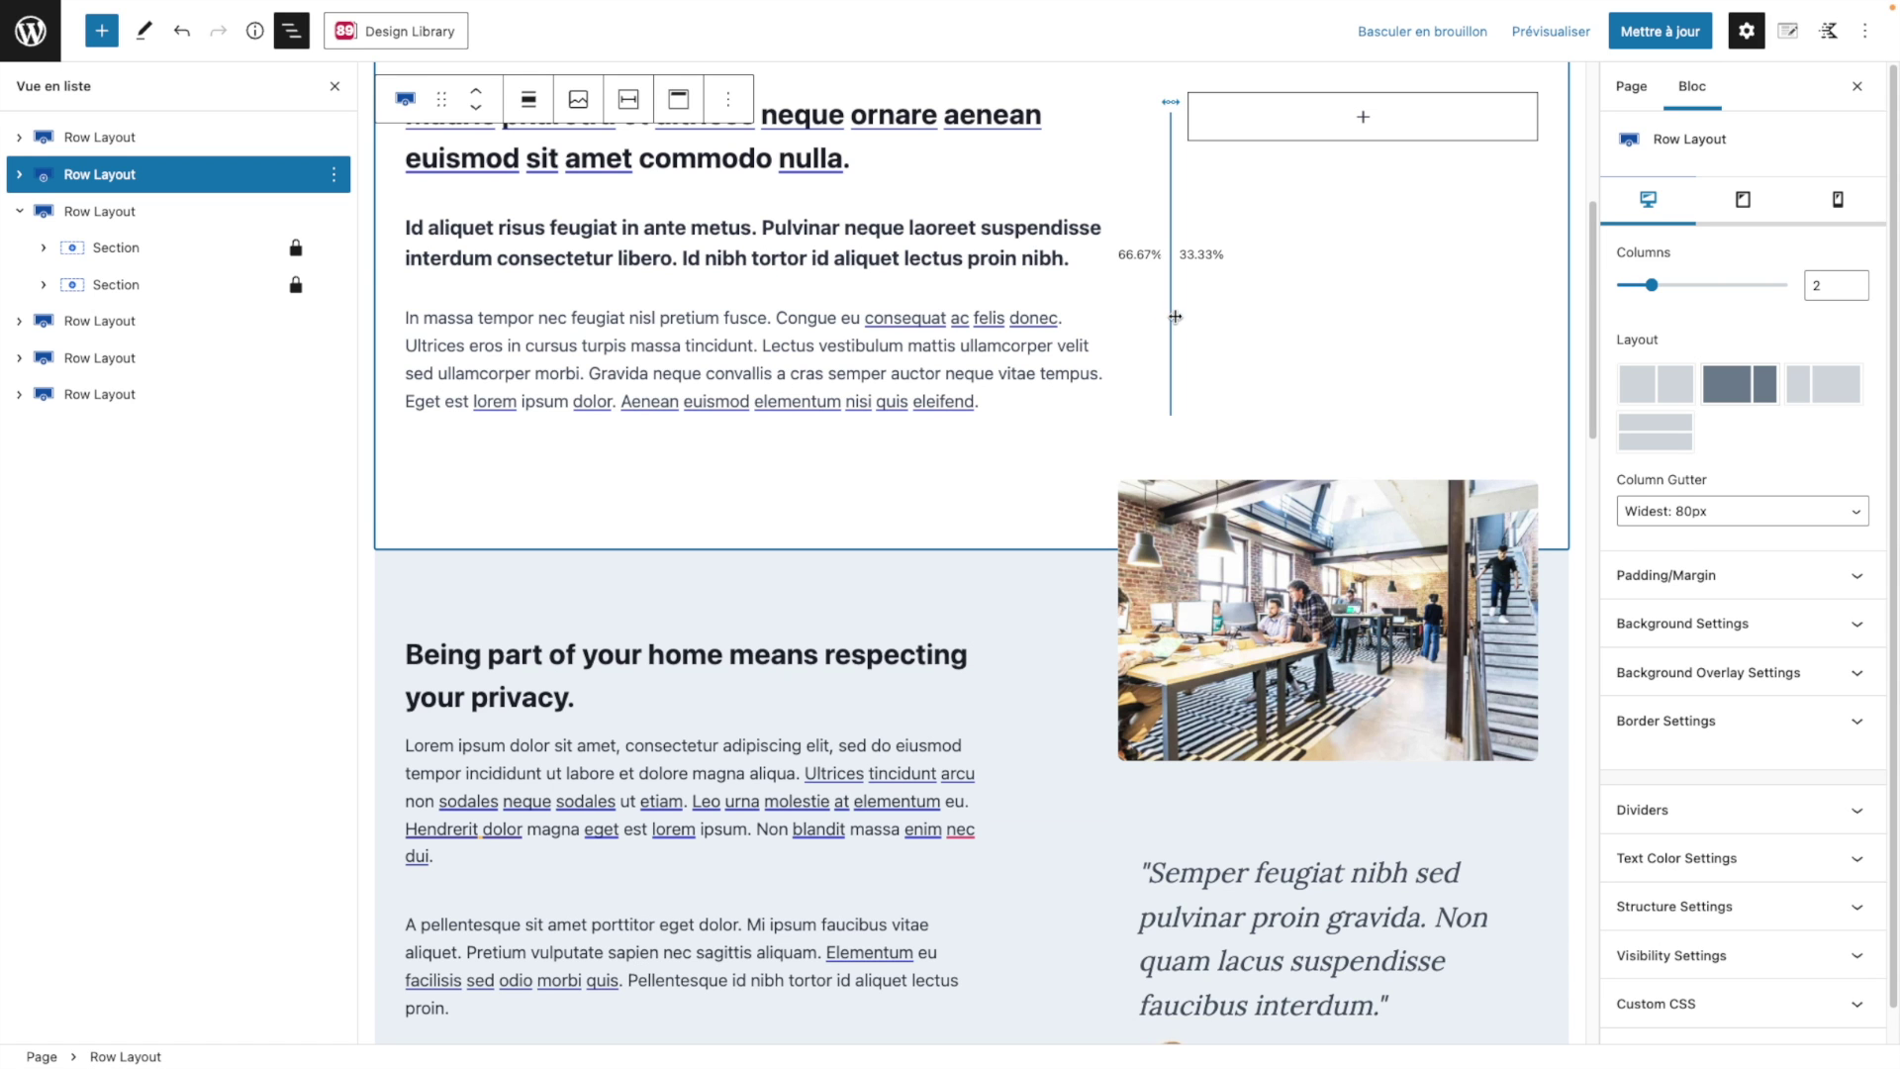
scroll(1082, 429, down, 6)
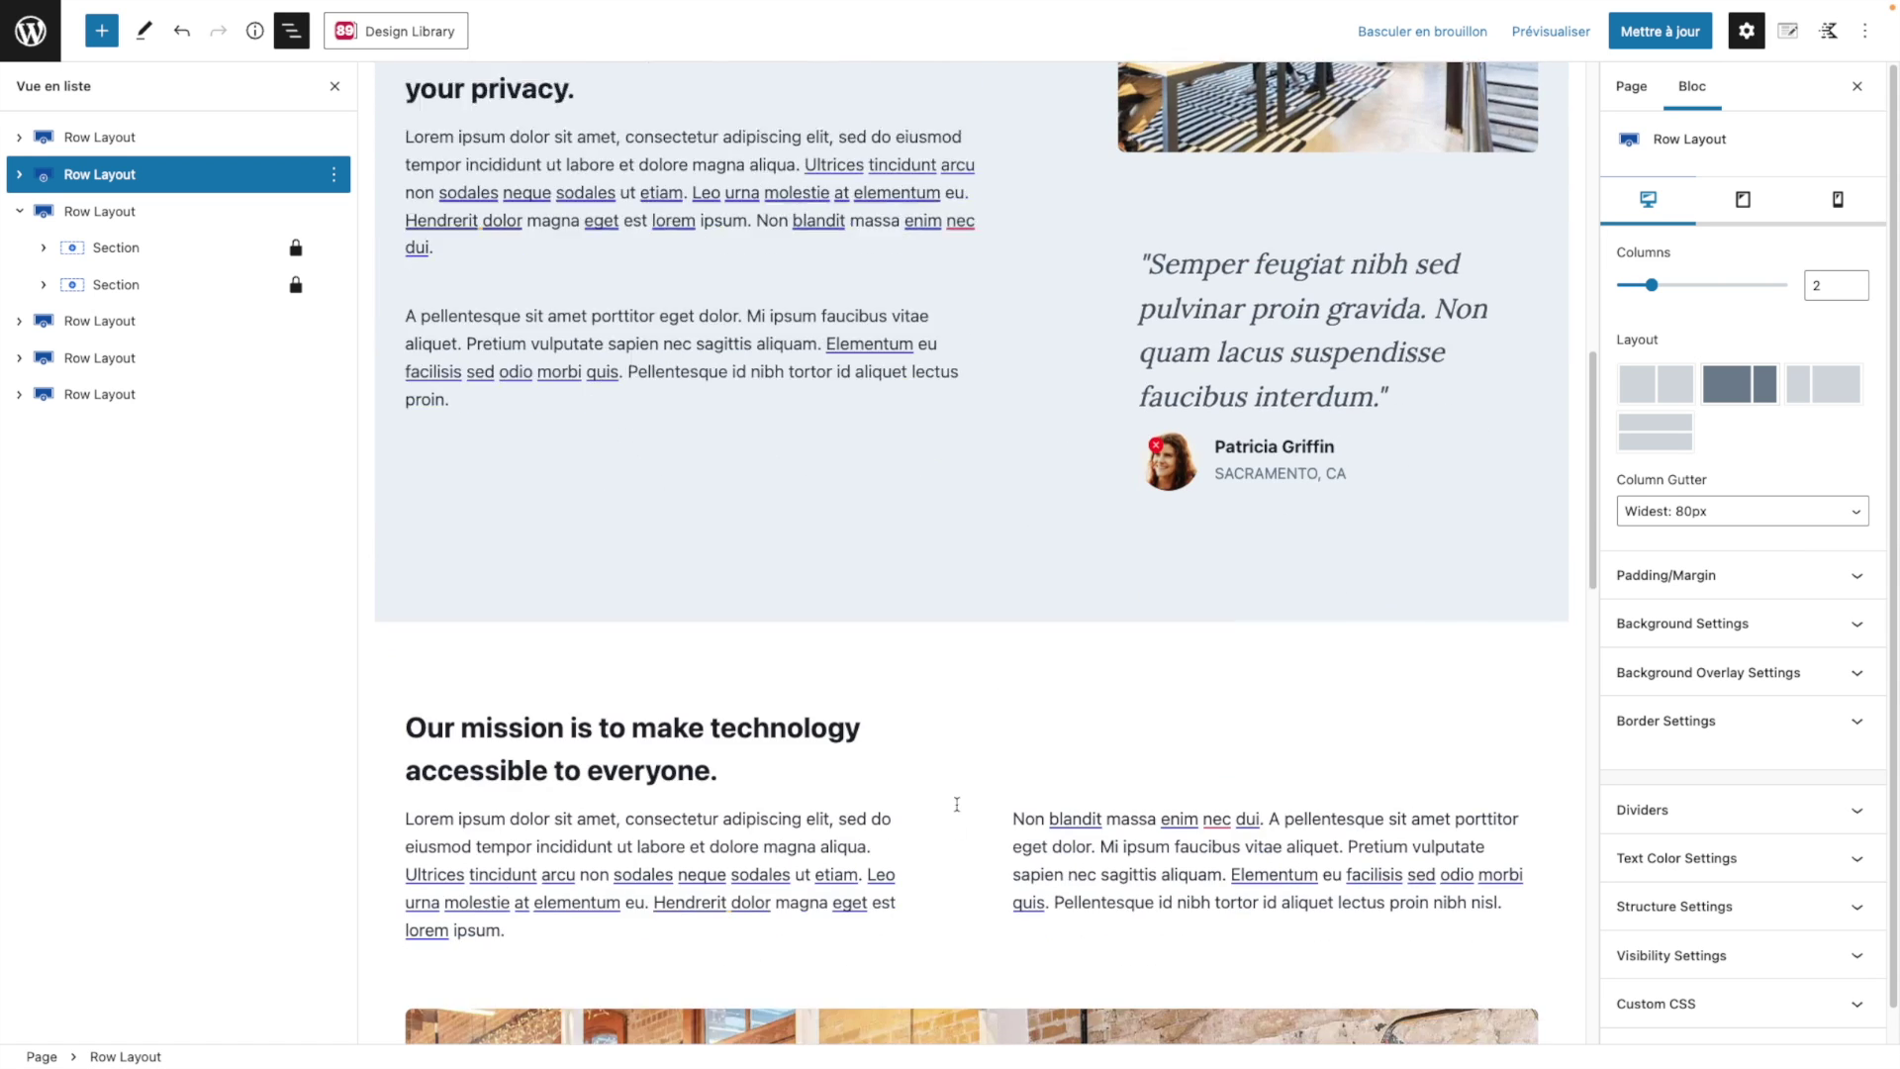
scroll(957, 803, down, 7)
scroll(953, 732, up, 5)
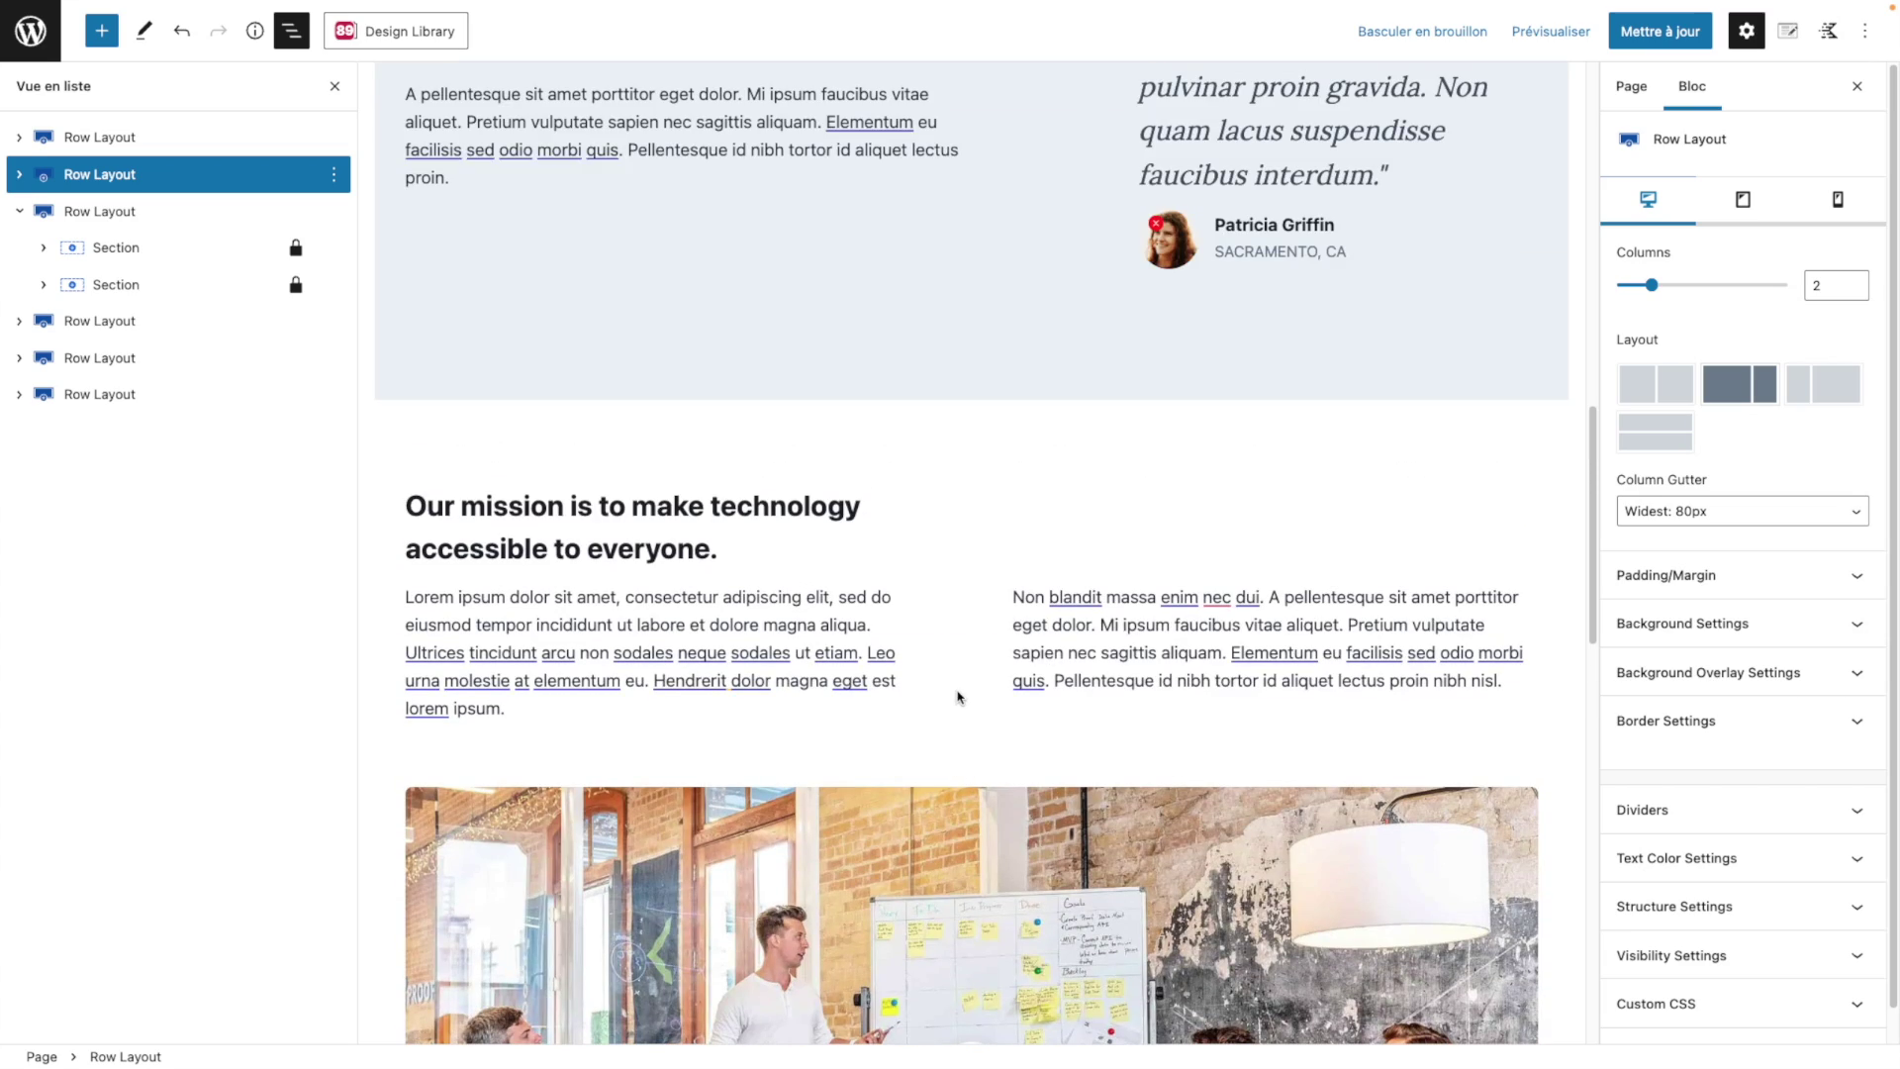
click(920, 604)
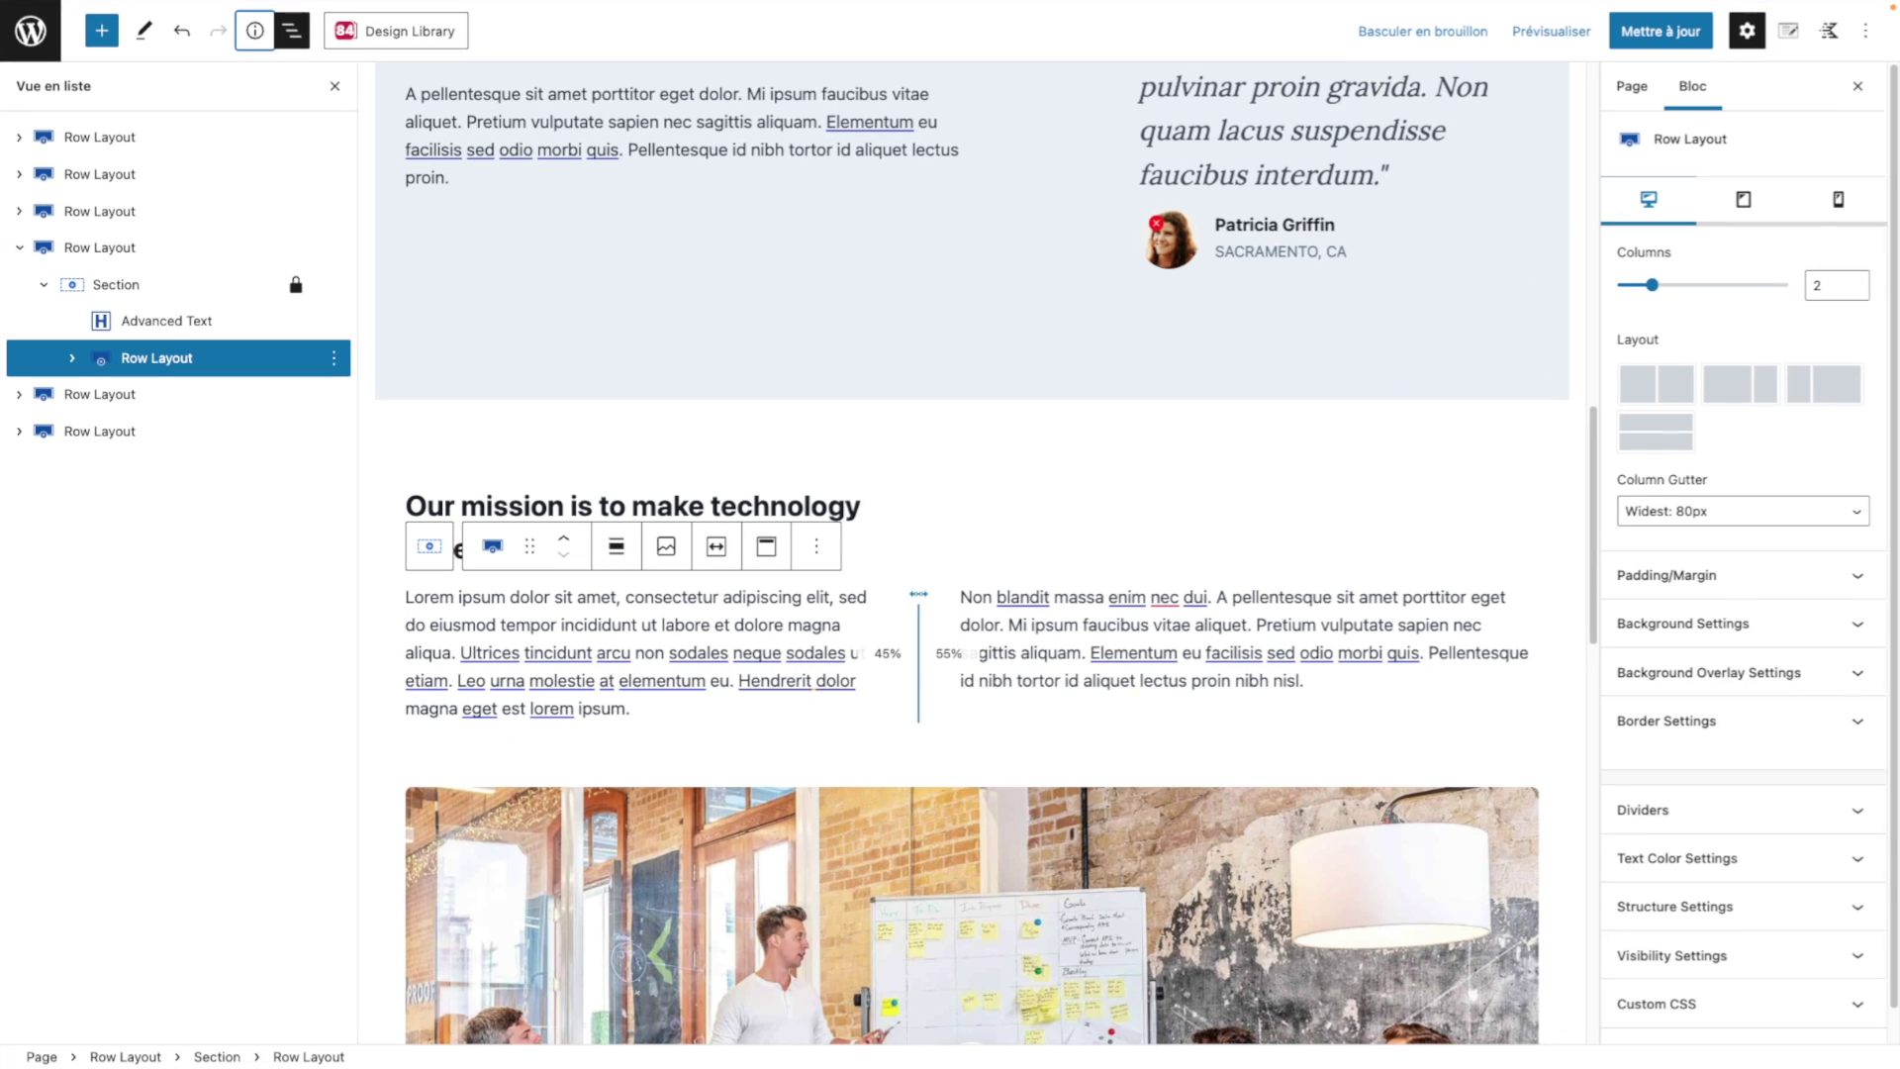
Step: Select the whole Our mission section row and show its block settings sidebar
click(84, 250)
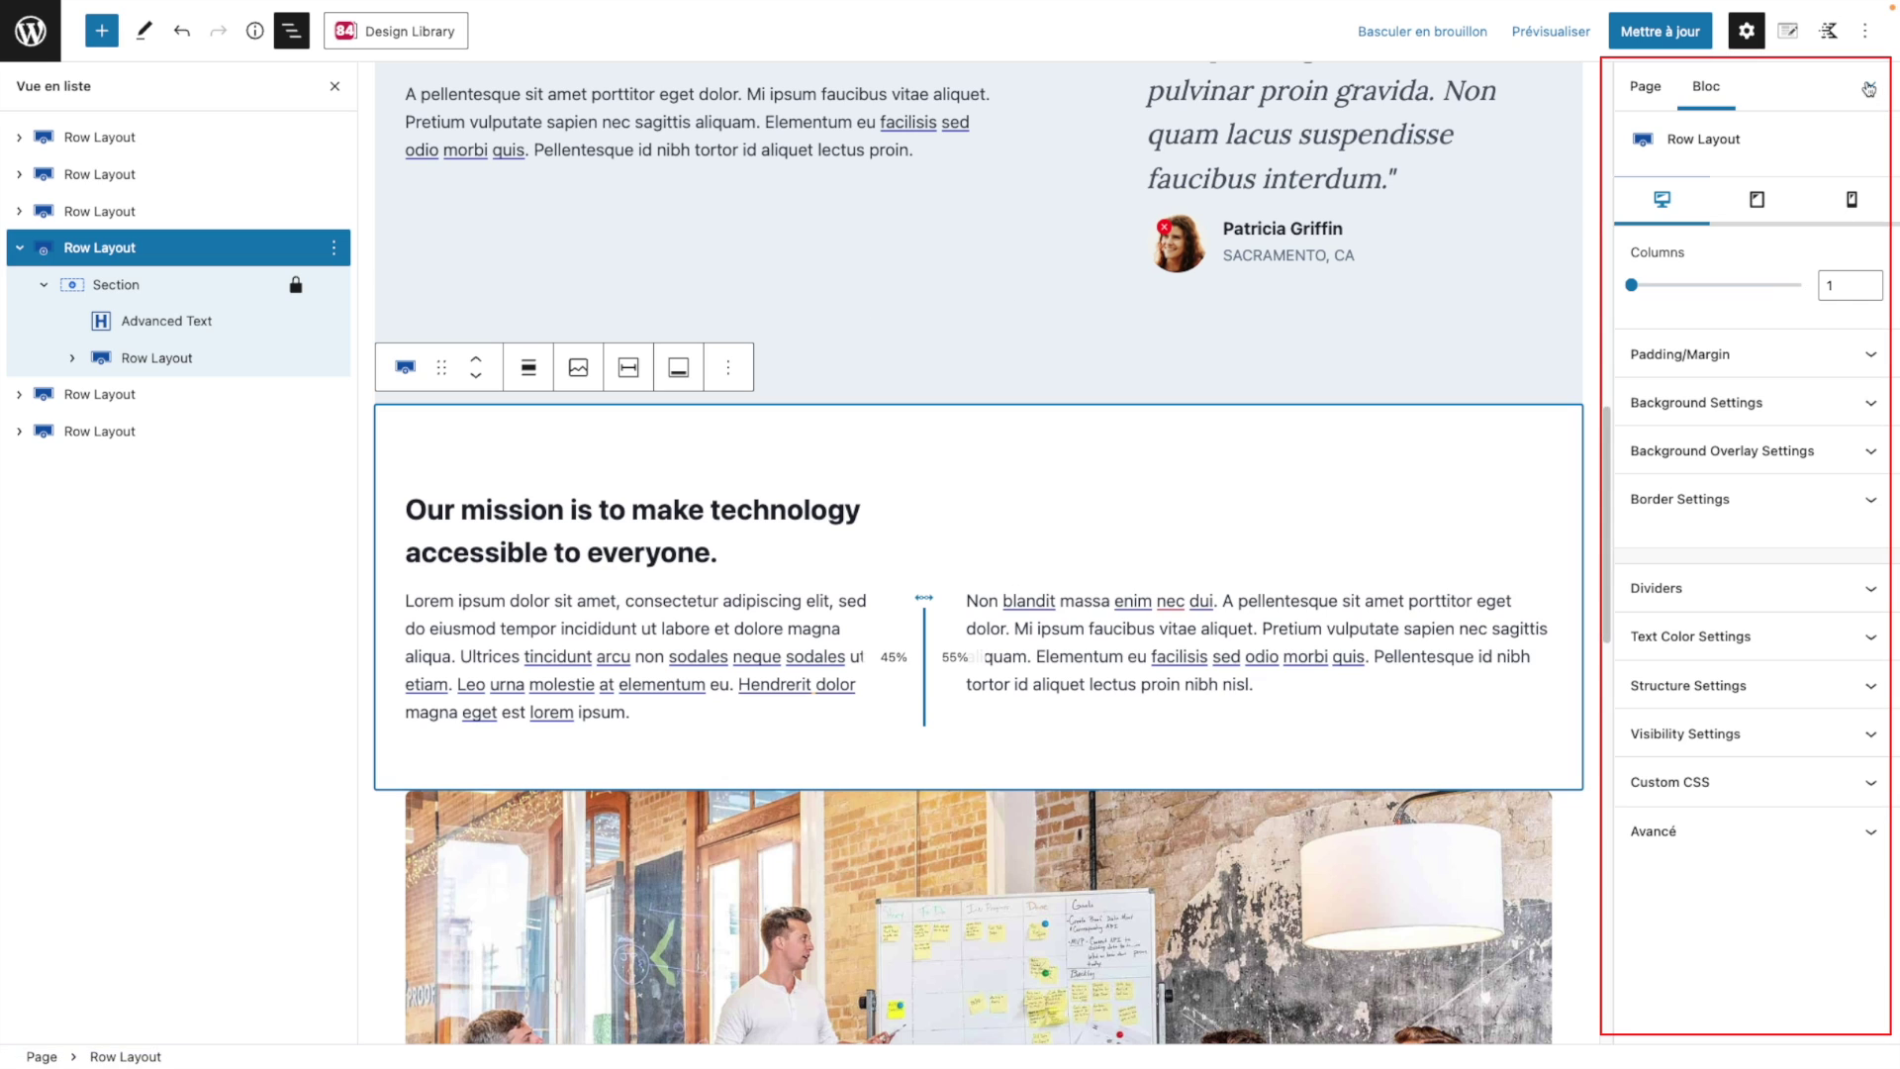
click(1750, 35)
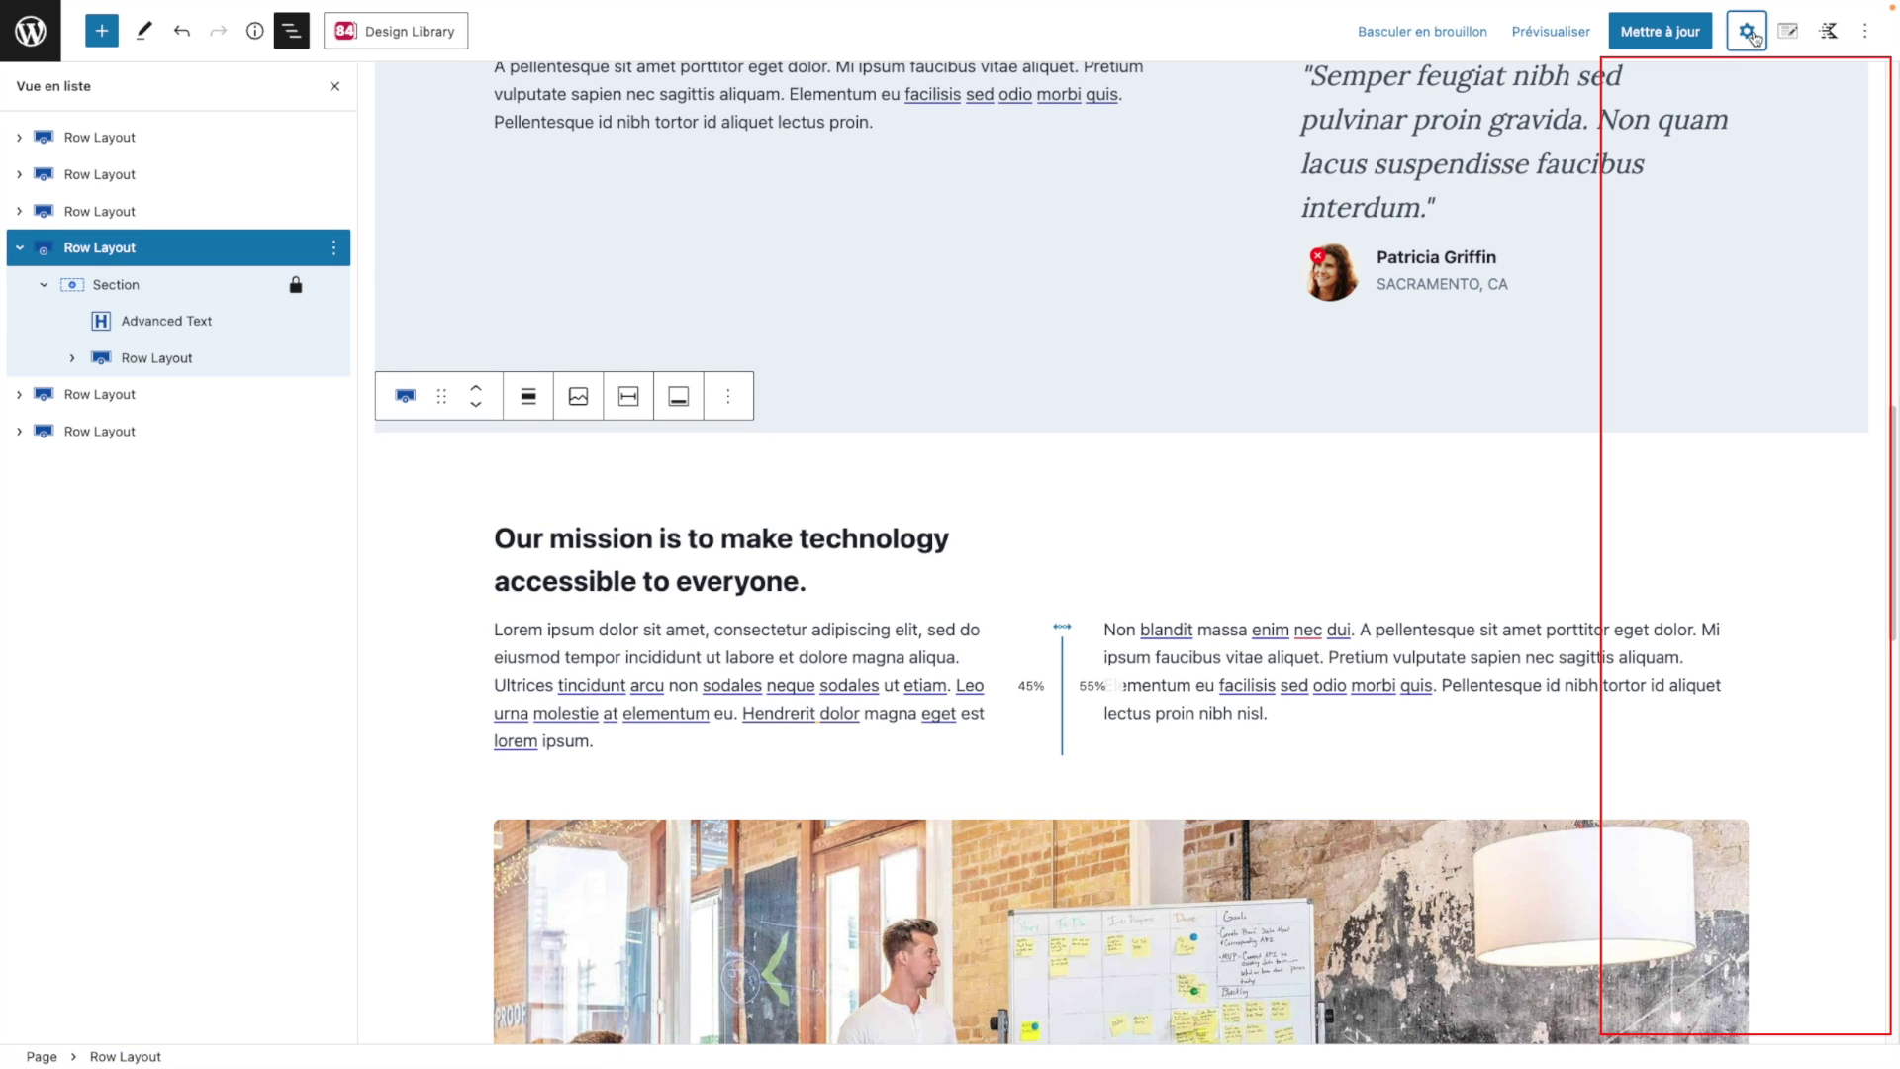
click(1748, 33)
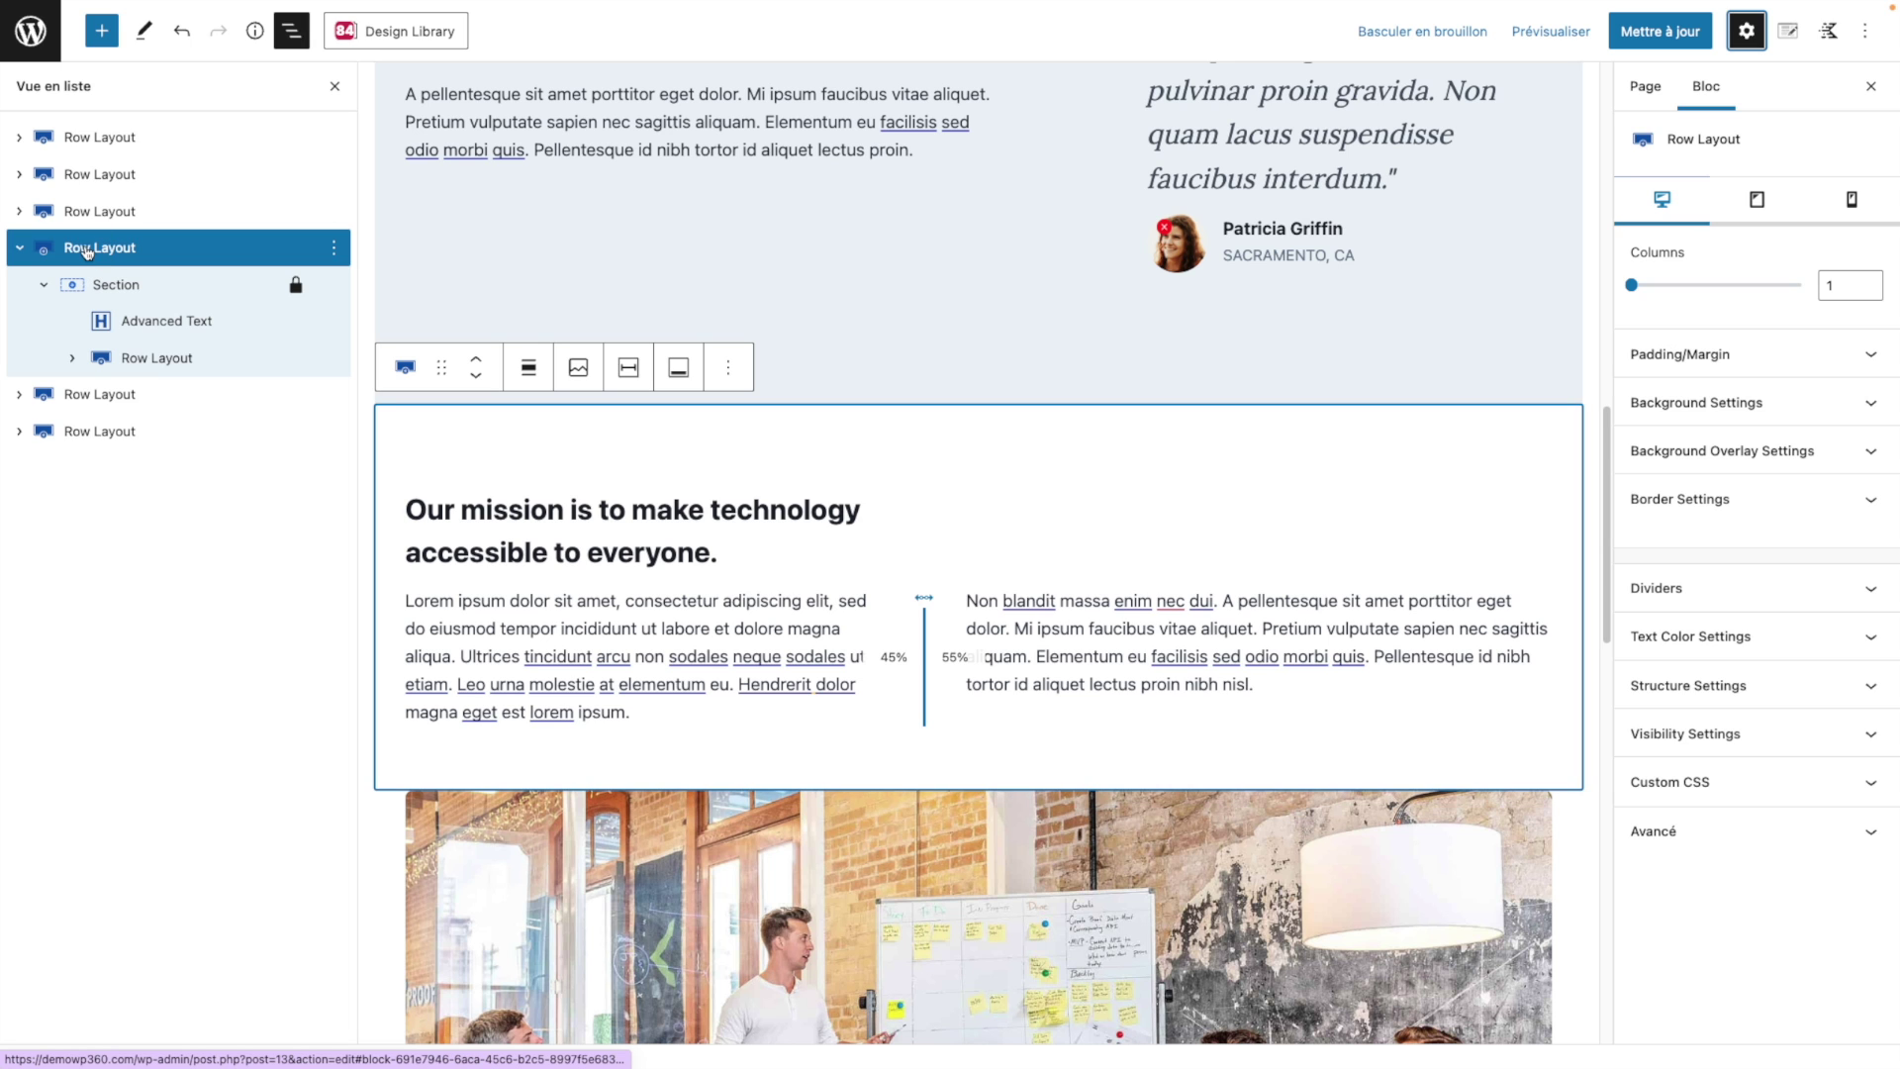
mouse_move(1634, 285)
mouse_down()
mouse_move(1717, 285)
mouse_move(1630, 287)
mouse_up()
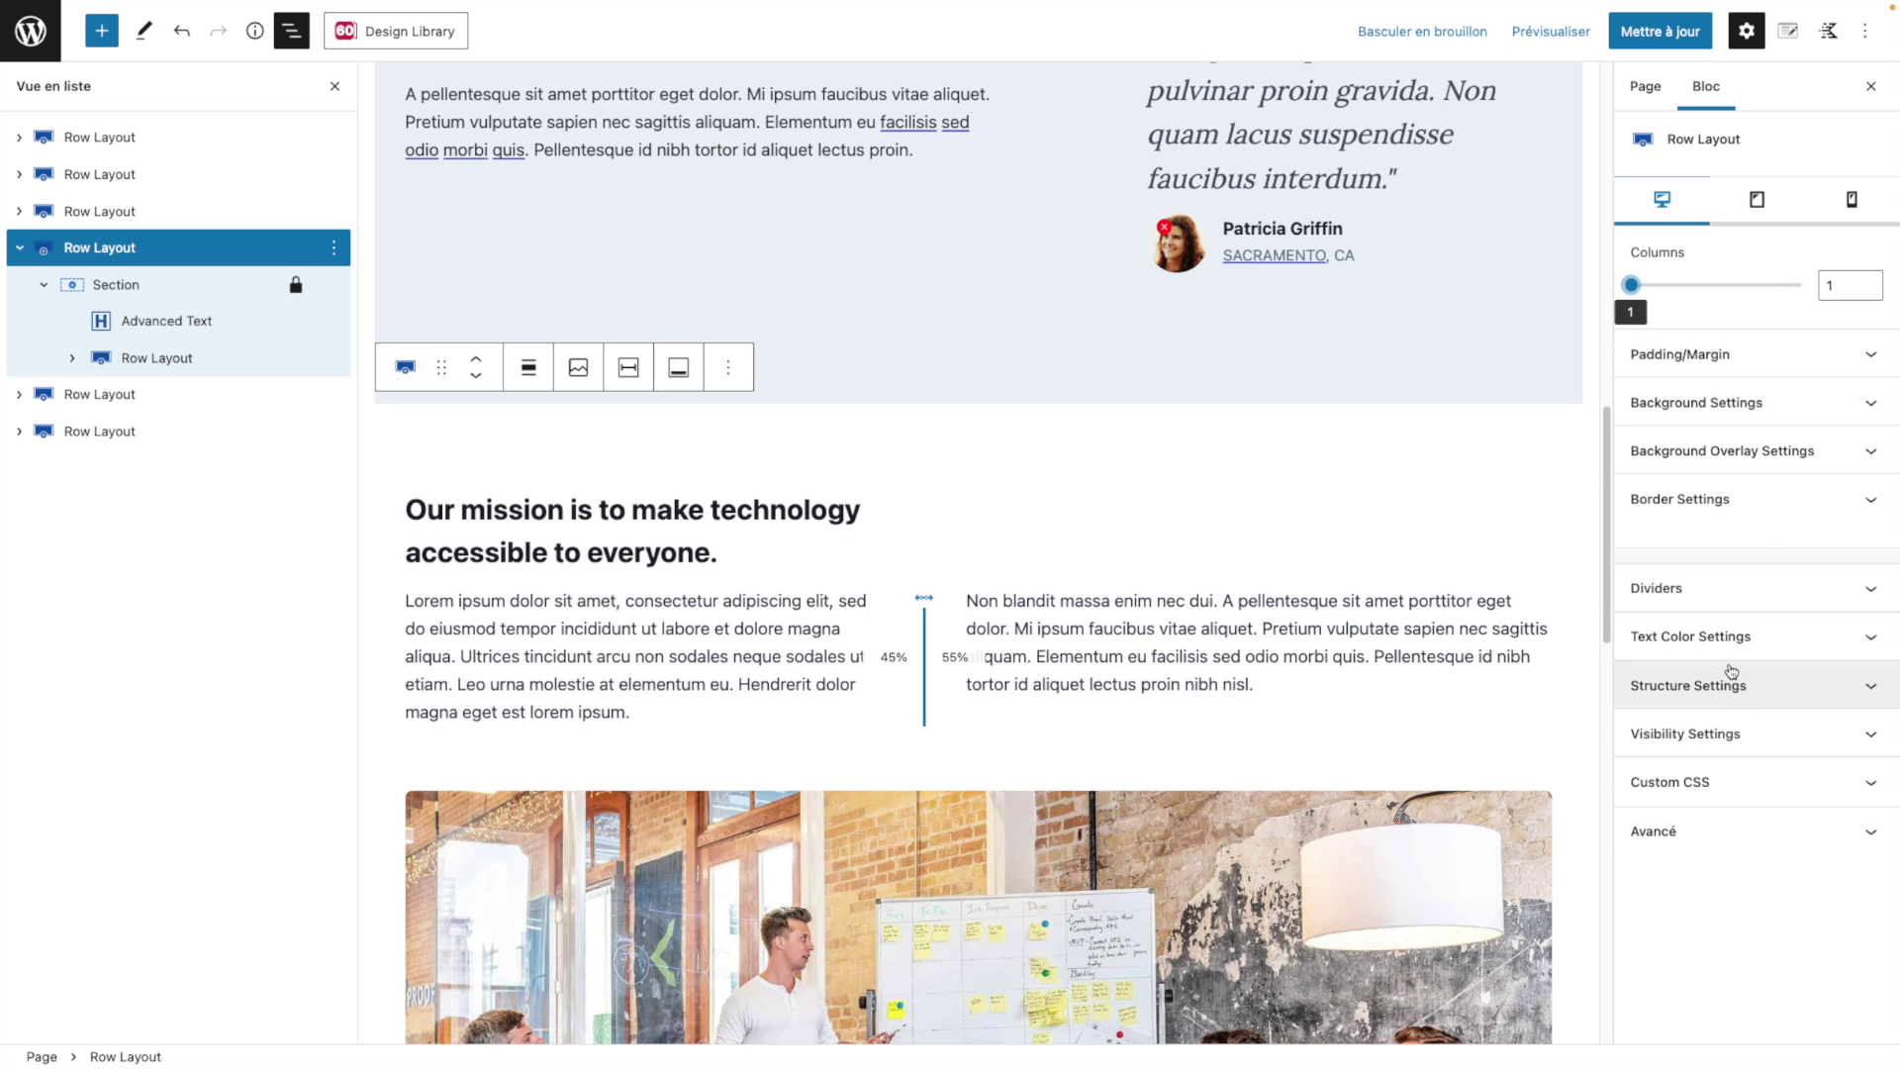
Step: Change the mission row's background colour to white (FFFFFF), then select the About Us hero row
click(1770, 403)
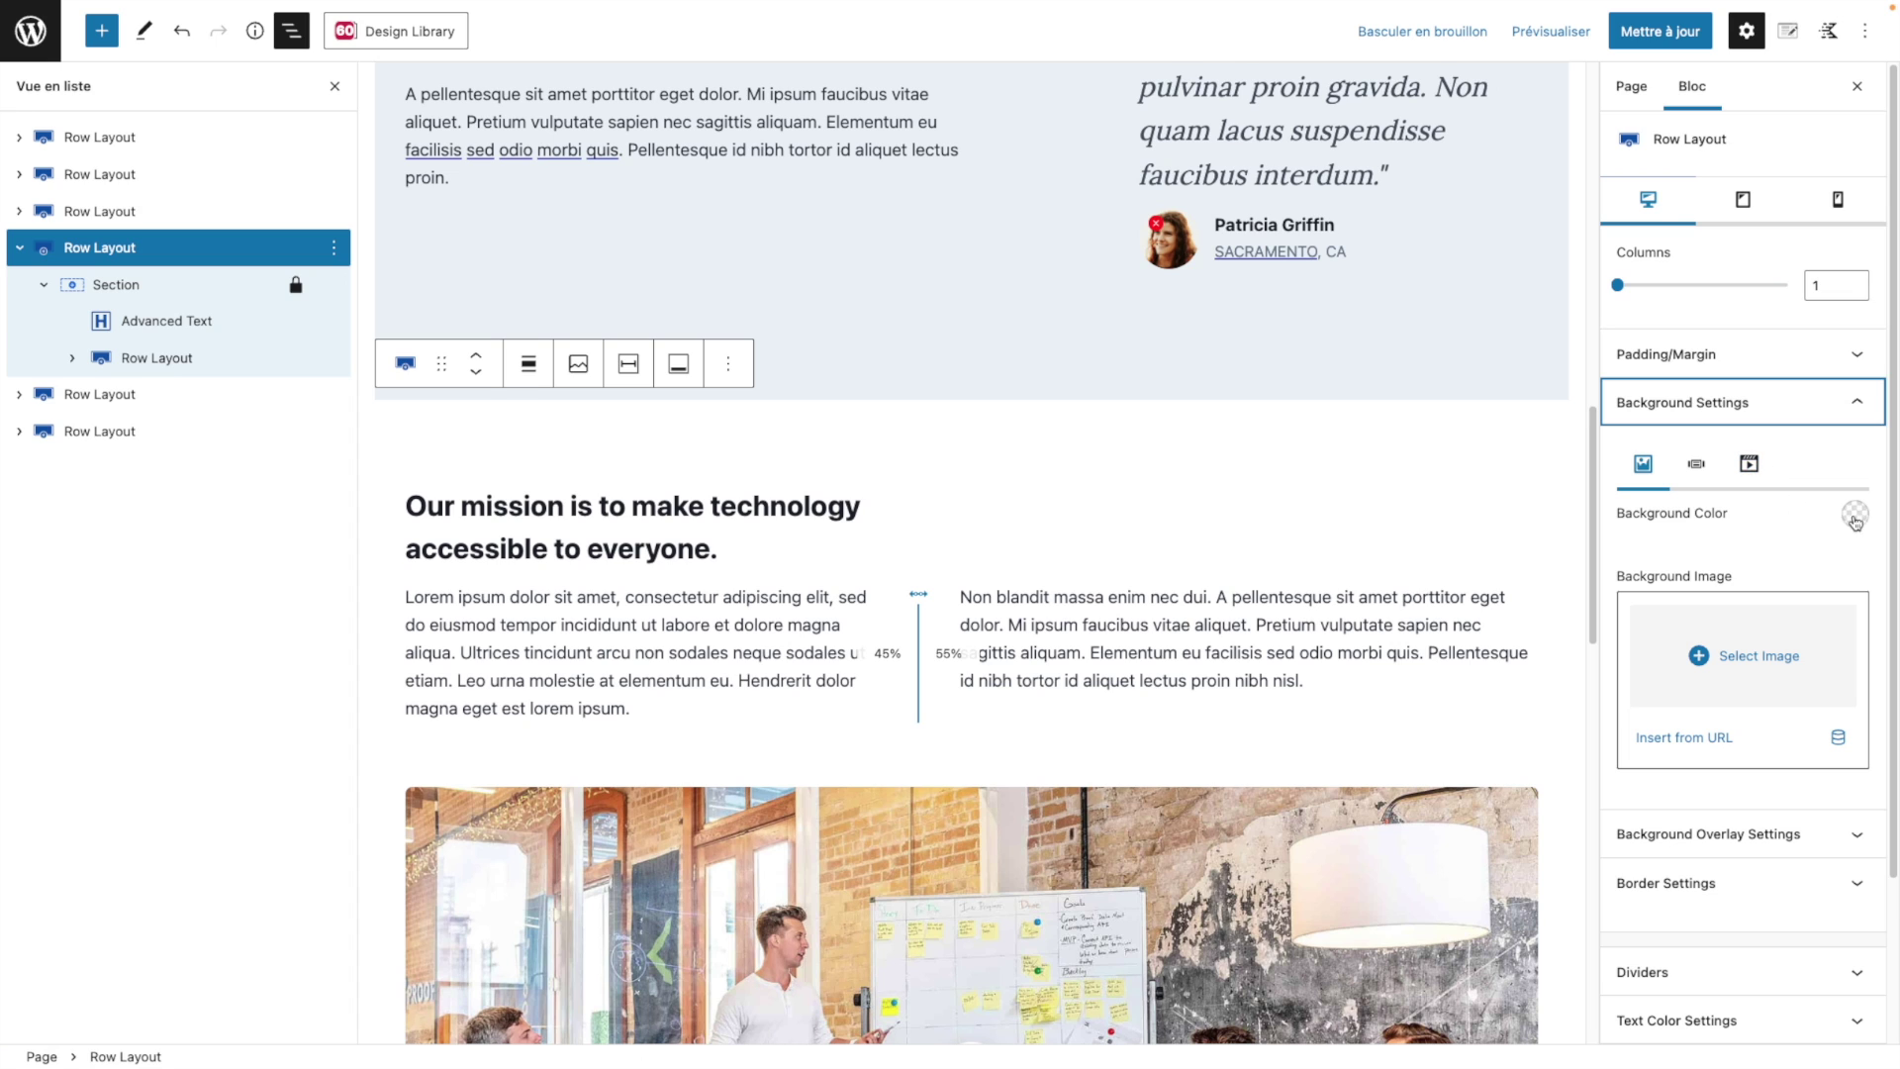
click(1855, 519)
drag(1722, 240, 1768, 193)
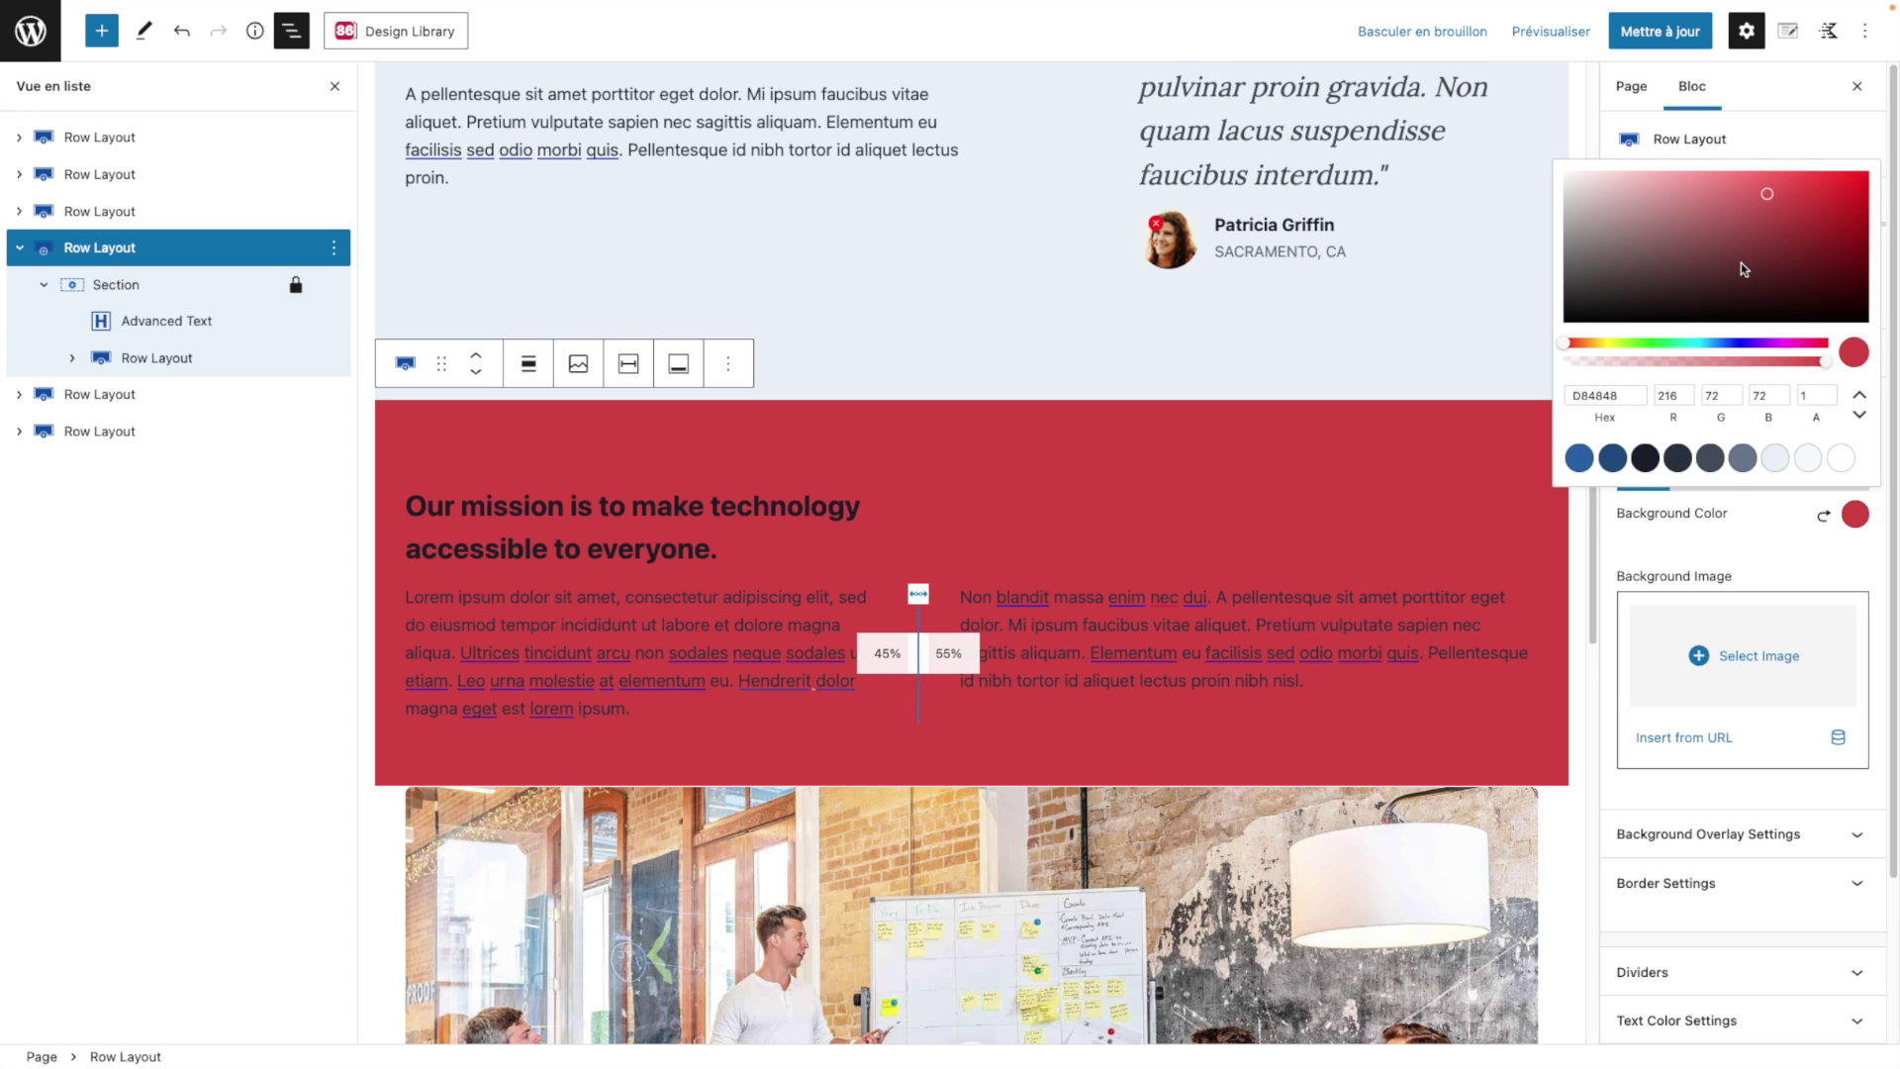
click(1840, 457)
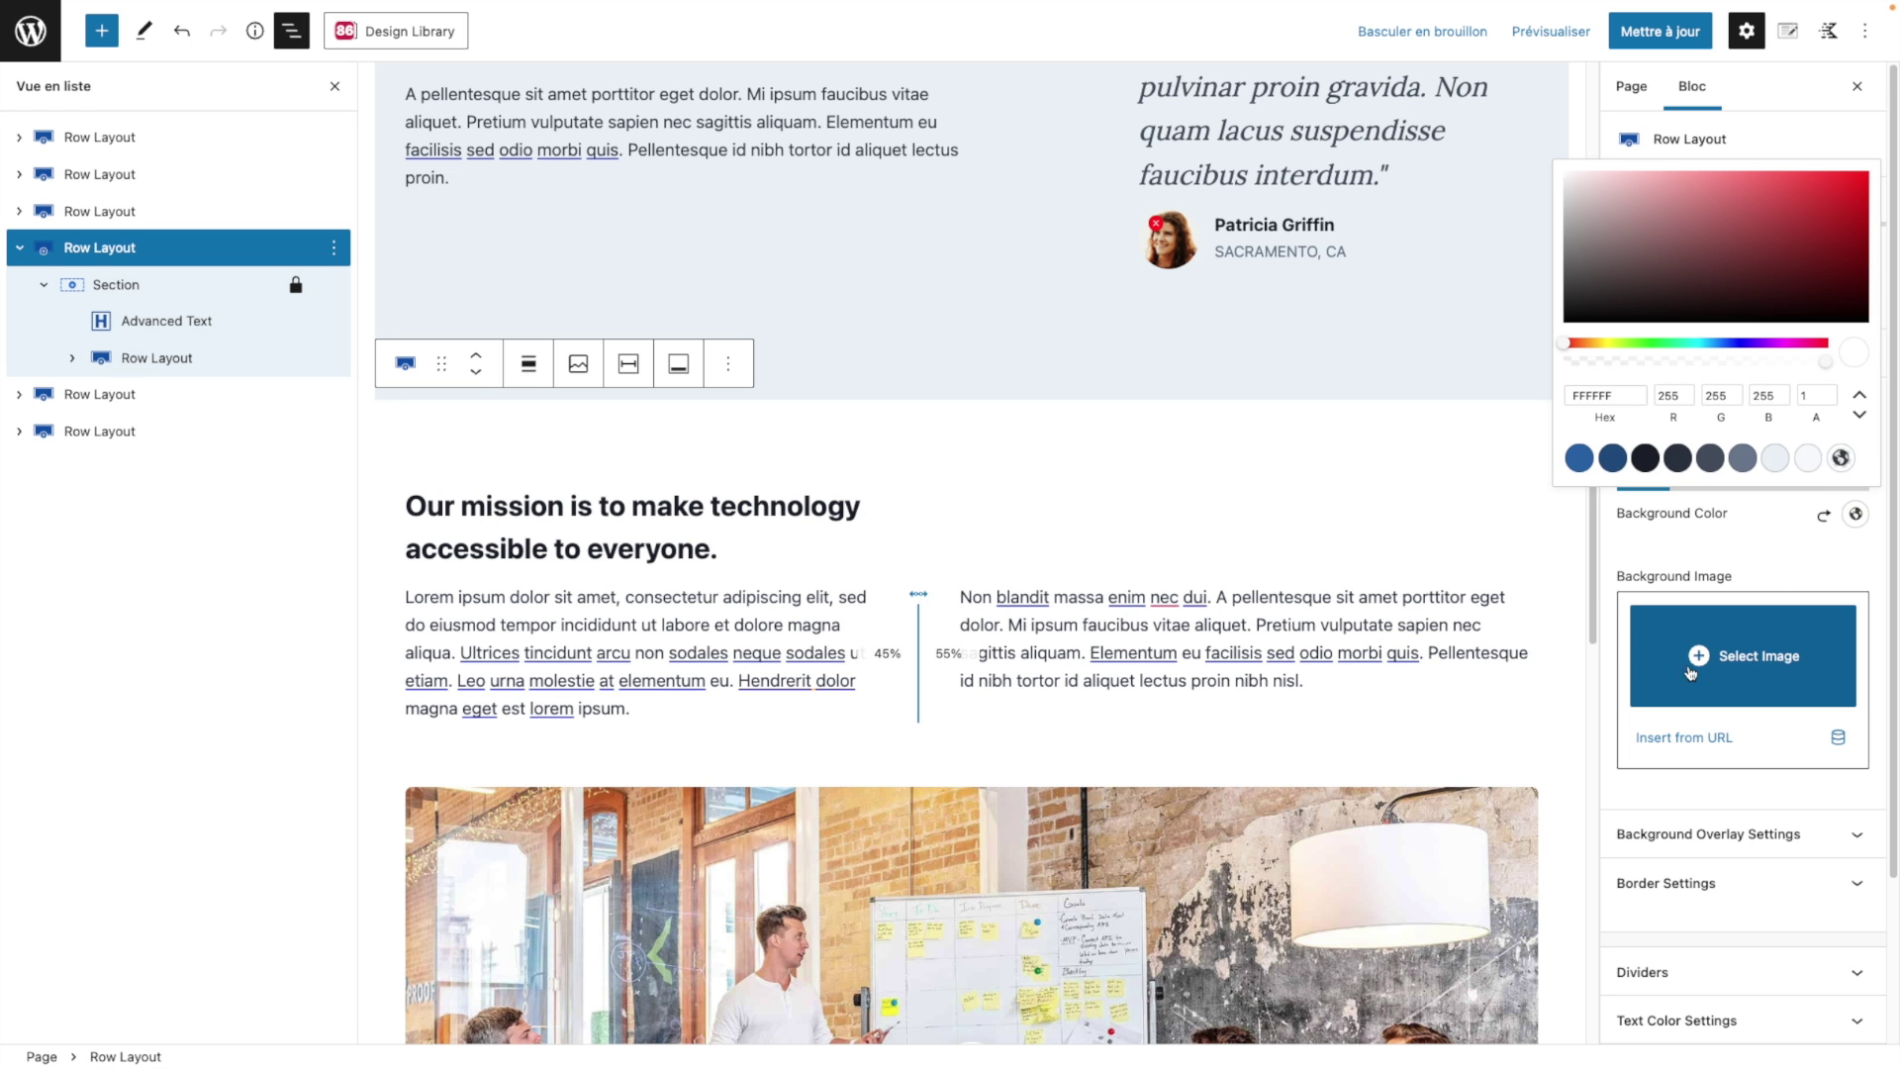
scroll(1148, 442, up, 12)
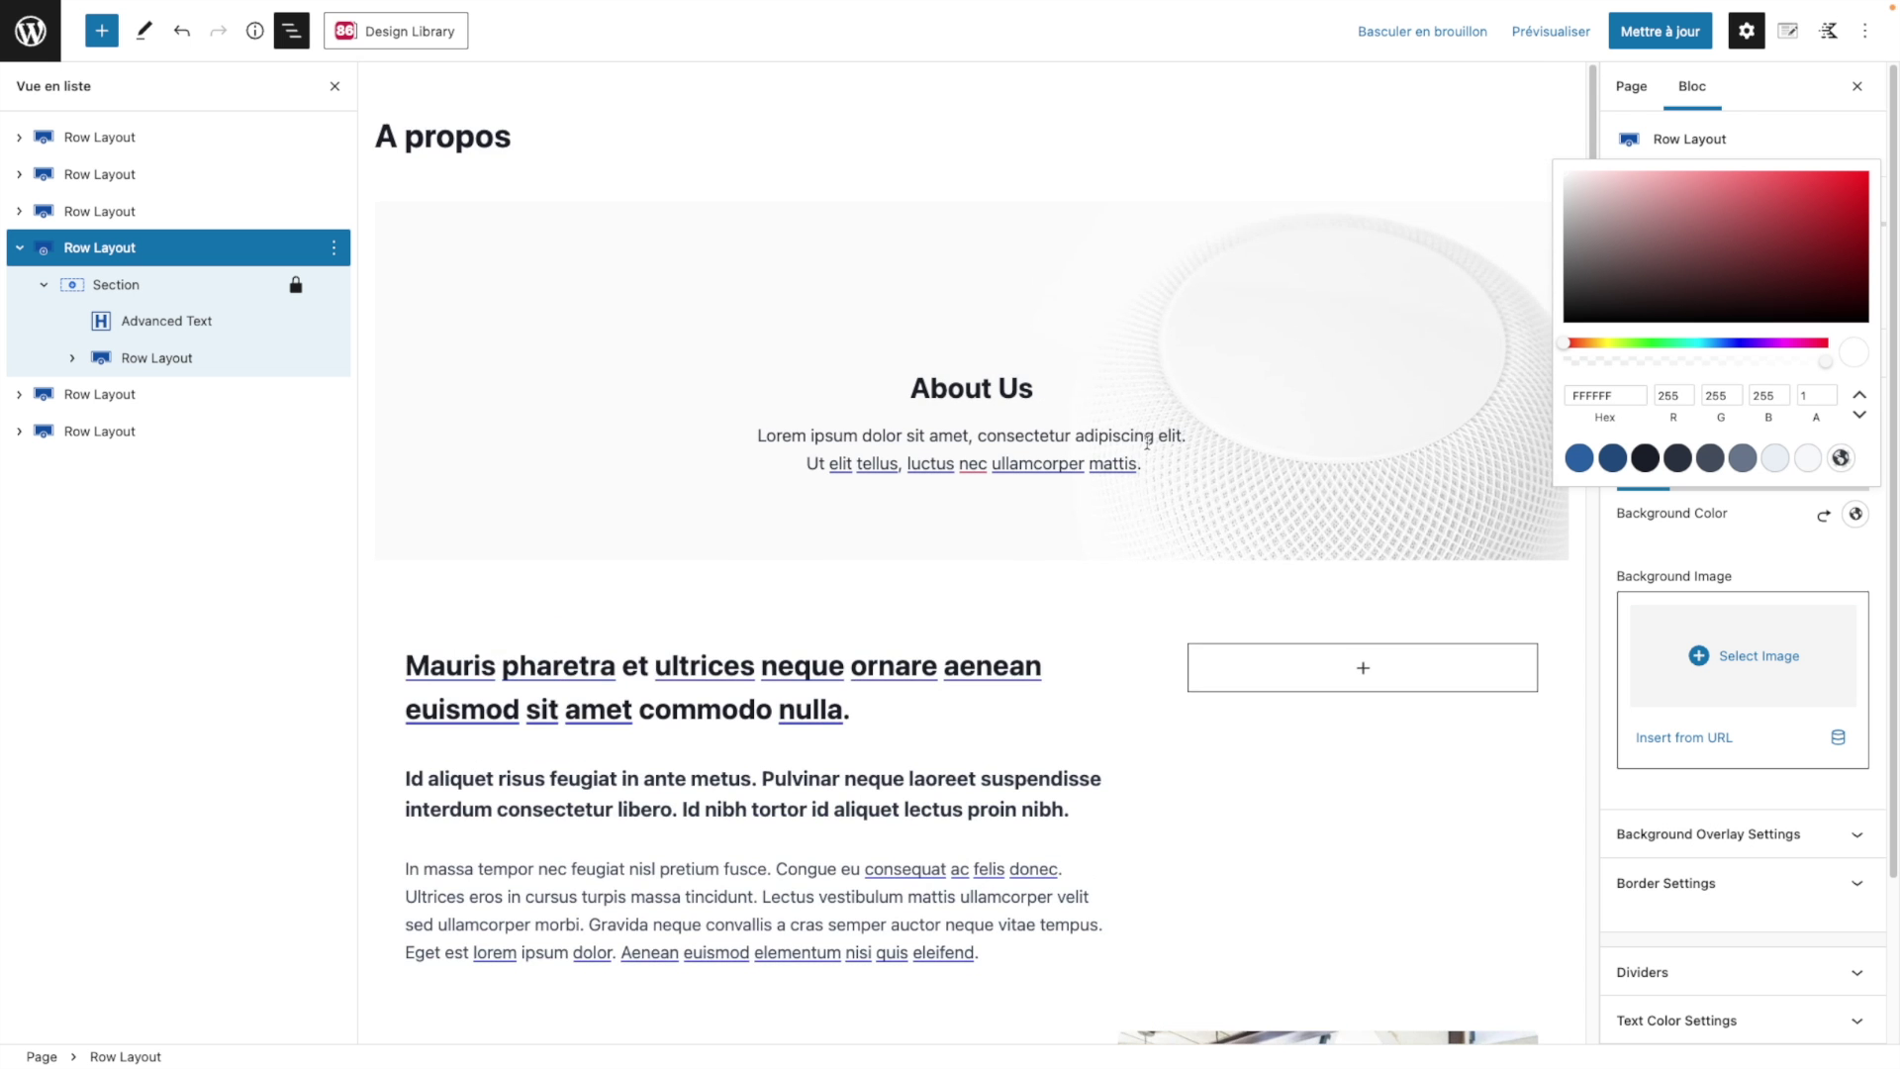
click(970, 308)
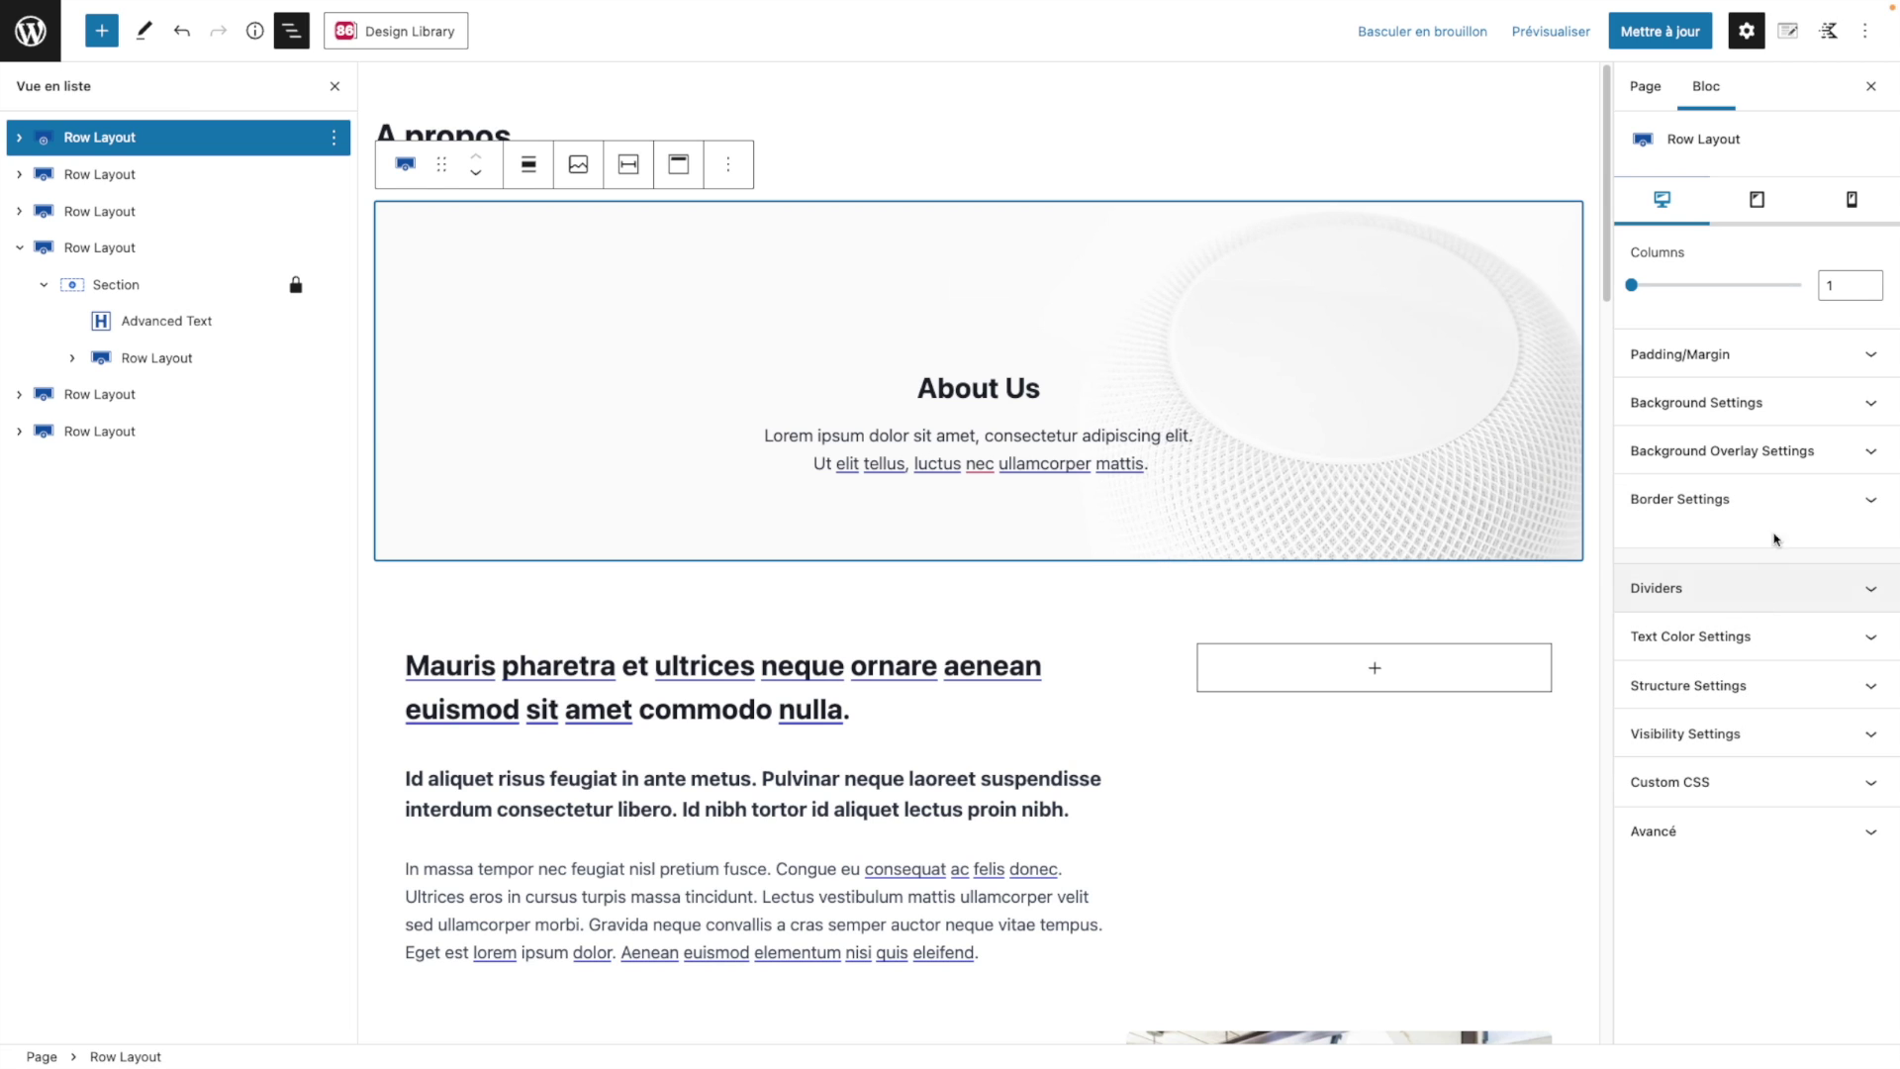
Step: Move the hero's background image focal point to Gauche 23, Haut 15
click(1813, 404)
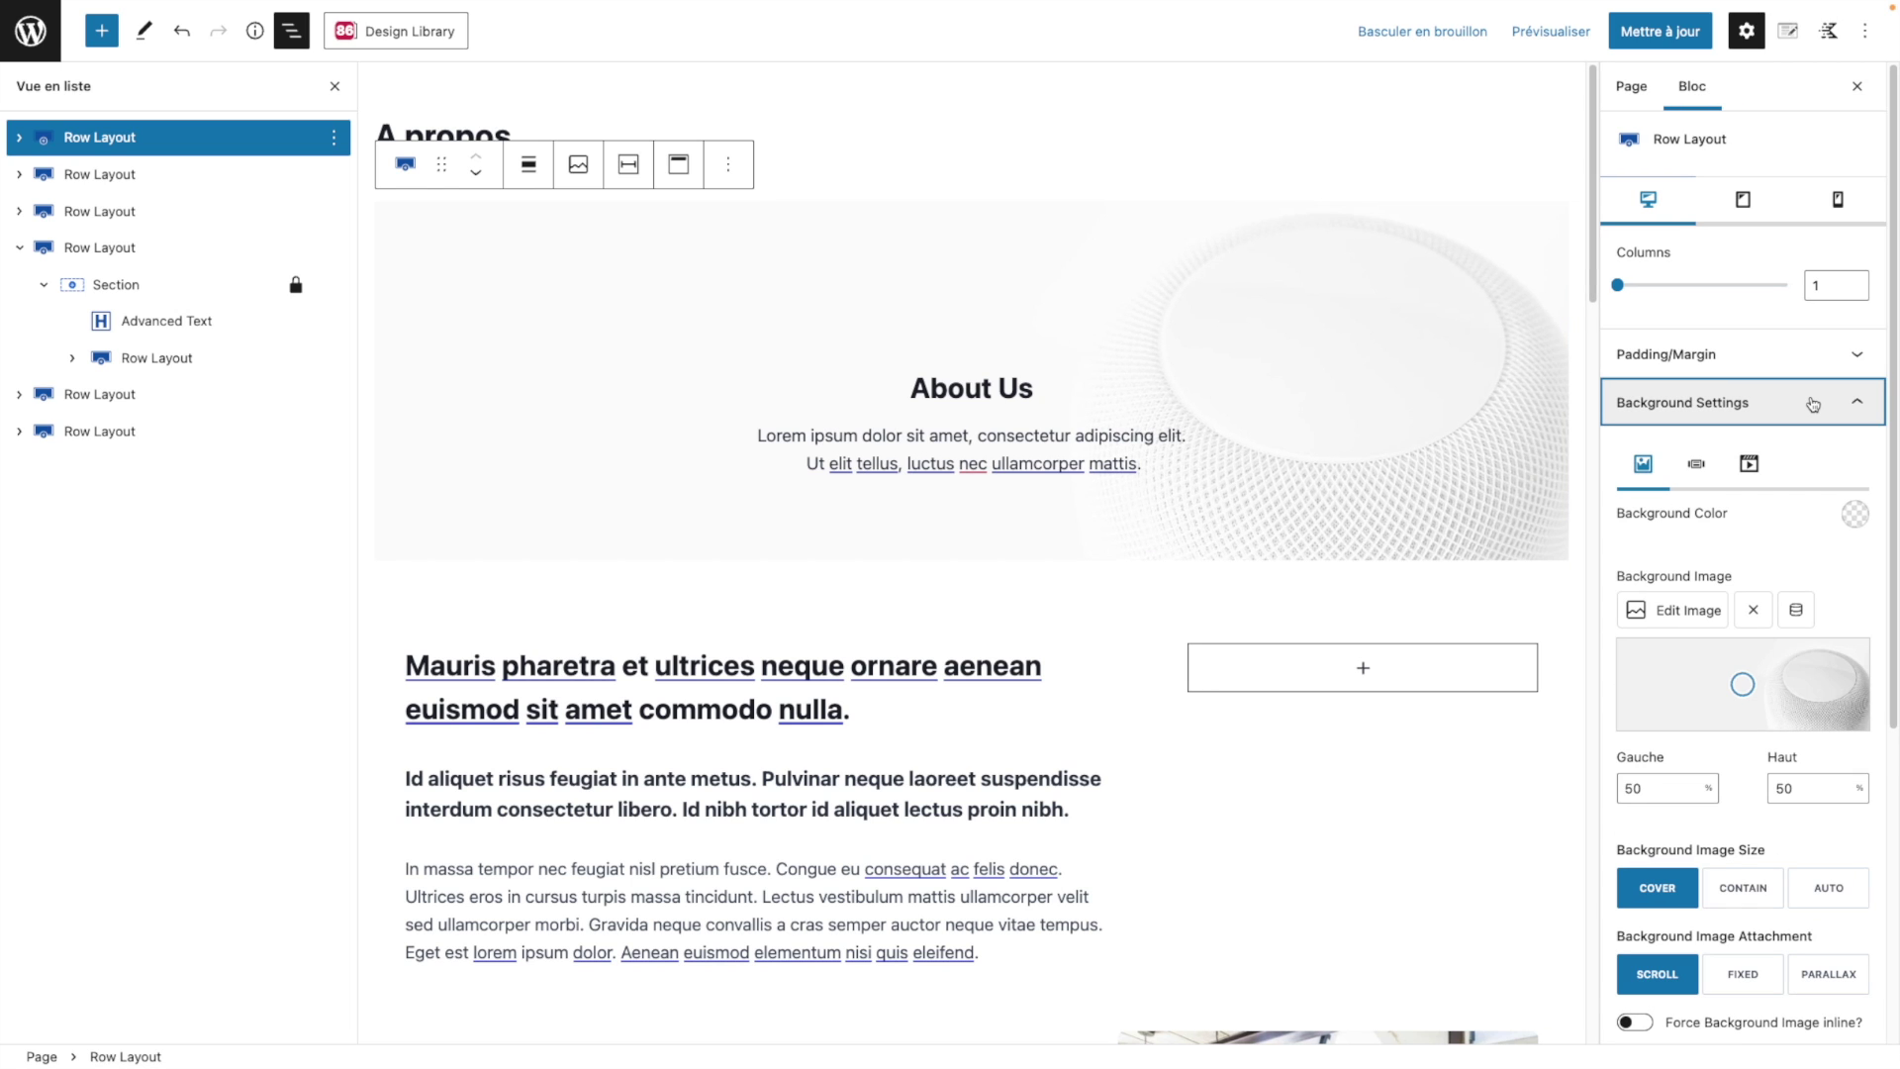
mouse_move(1749, 684)
mouse_down()
mouse_move(1817, 685)
mouse_move(1733, 686)
mouse_move(1668, 669)
mouse_move(1675, 653)
mouse_up()
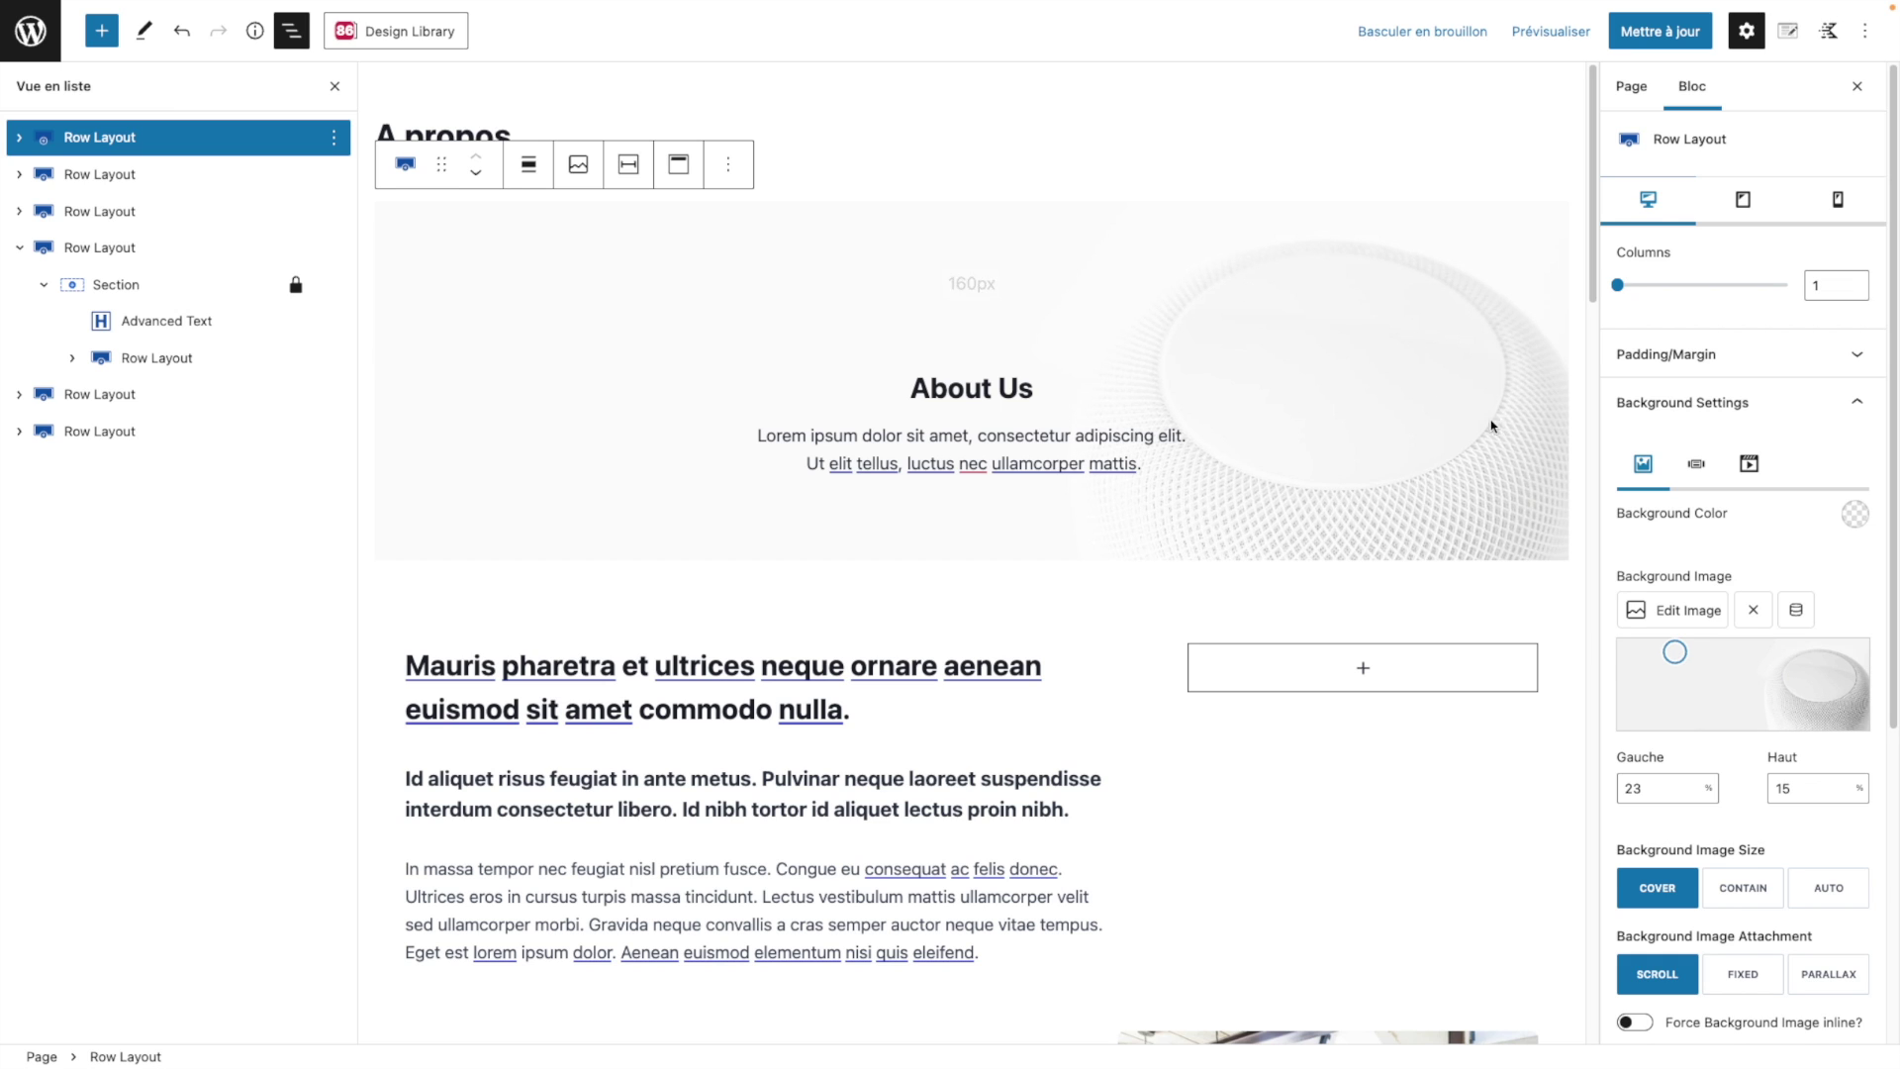
scroll(1831, 757, down, 1)
scroll(1830, 732, down, 6)
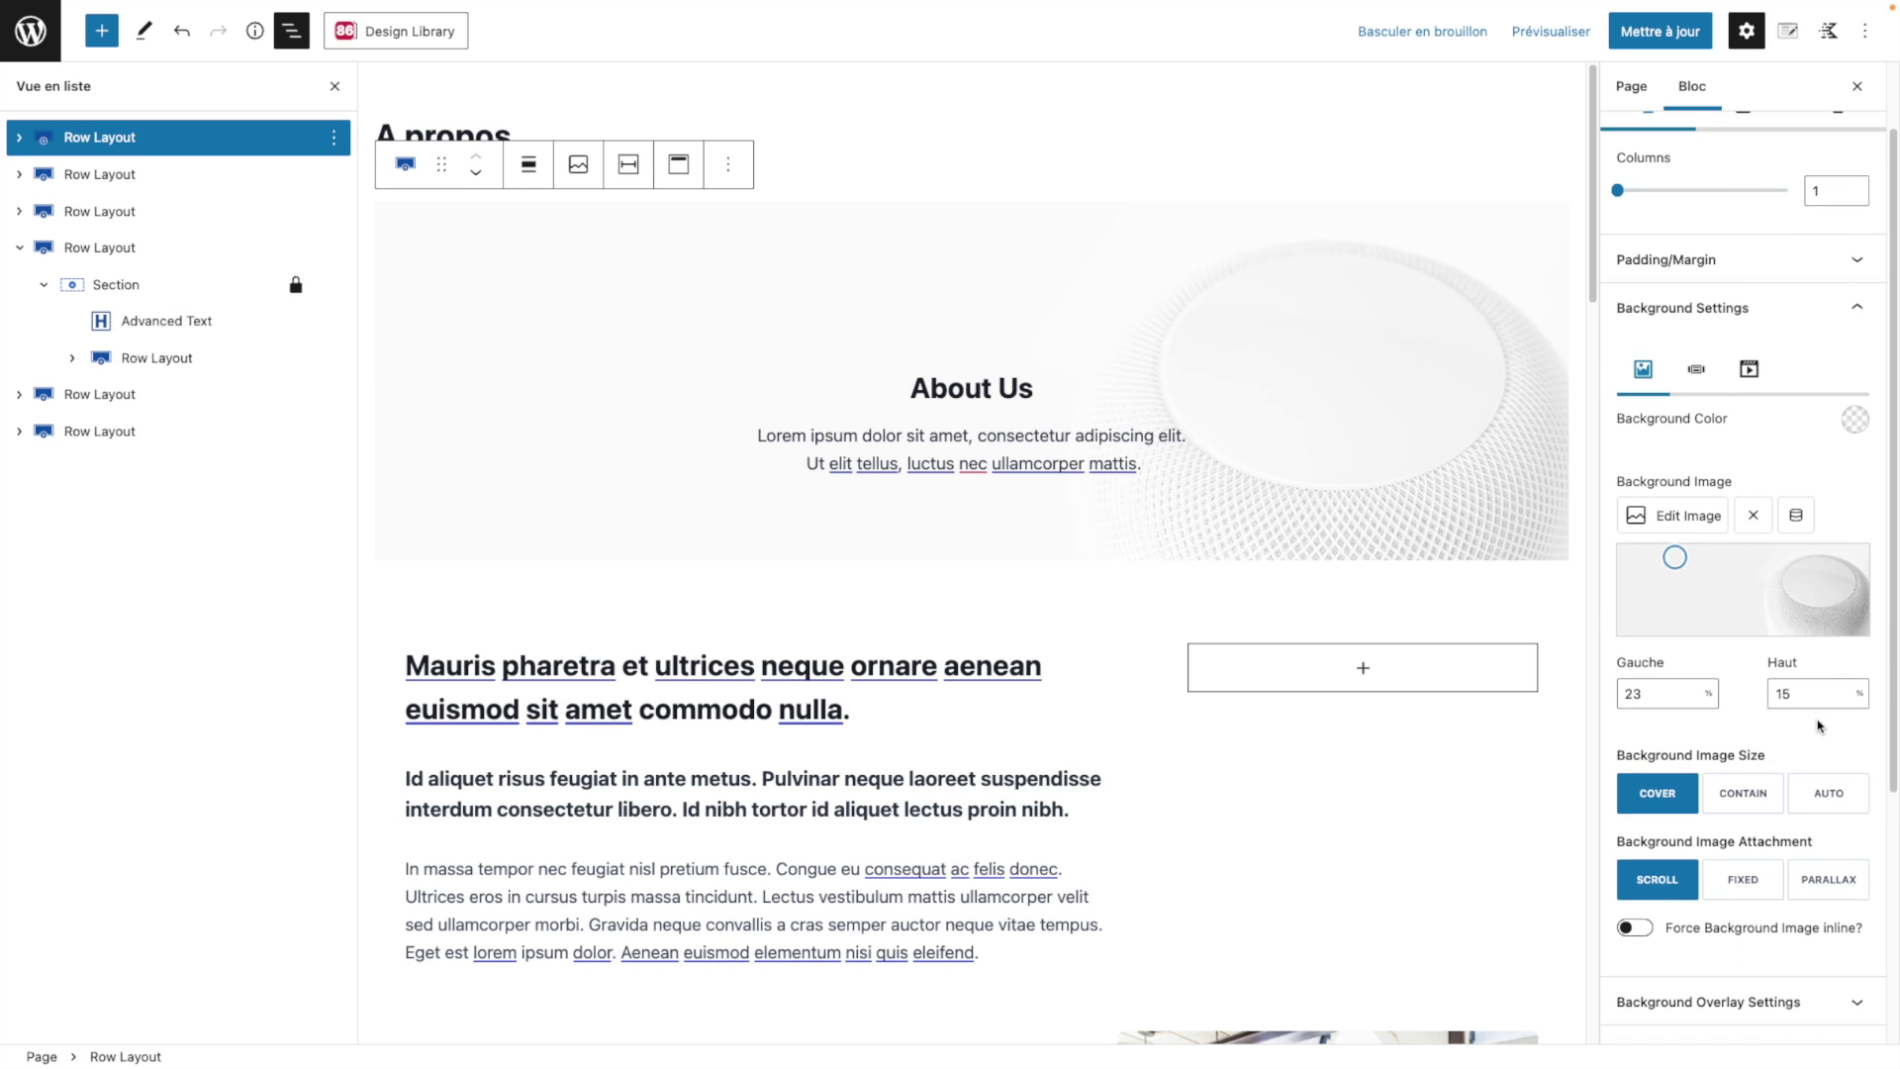
scroll(1816, 721, down, 1)
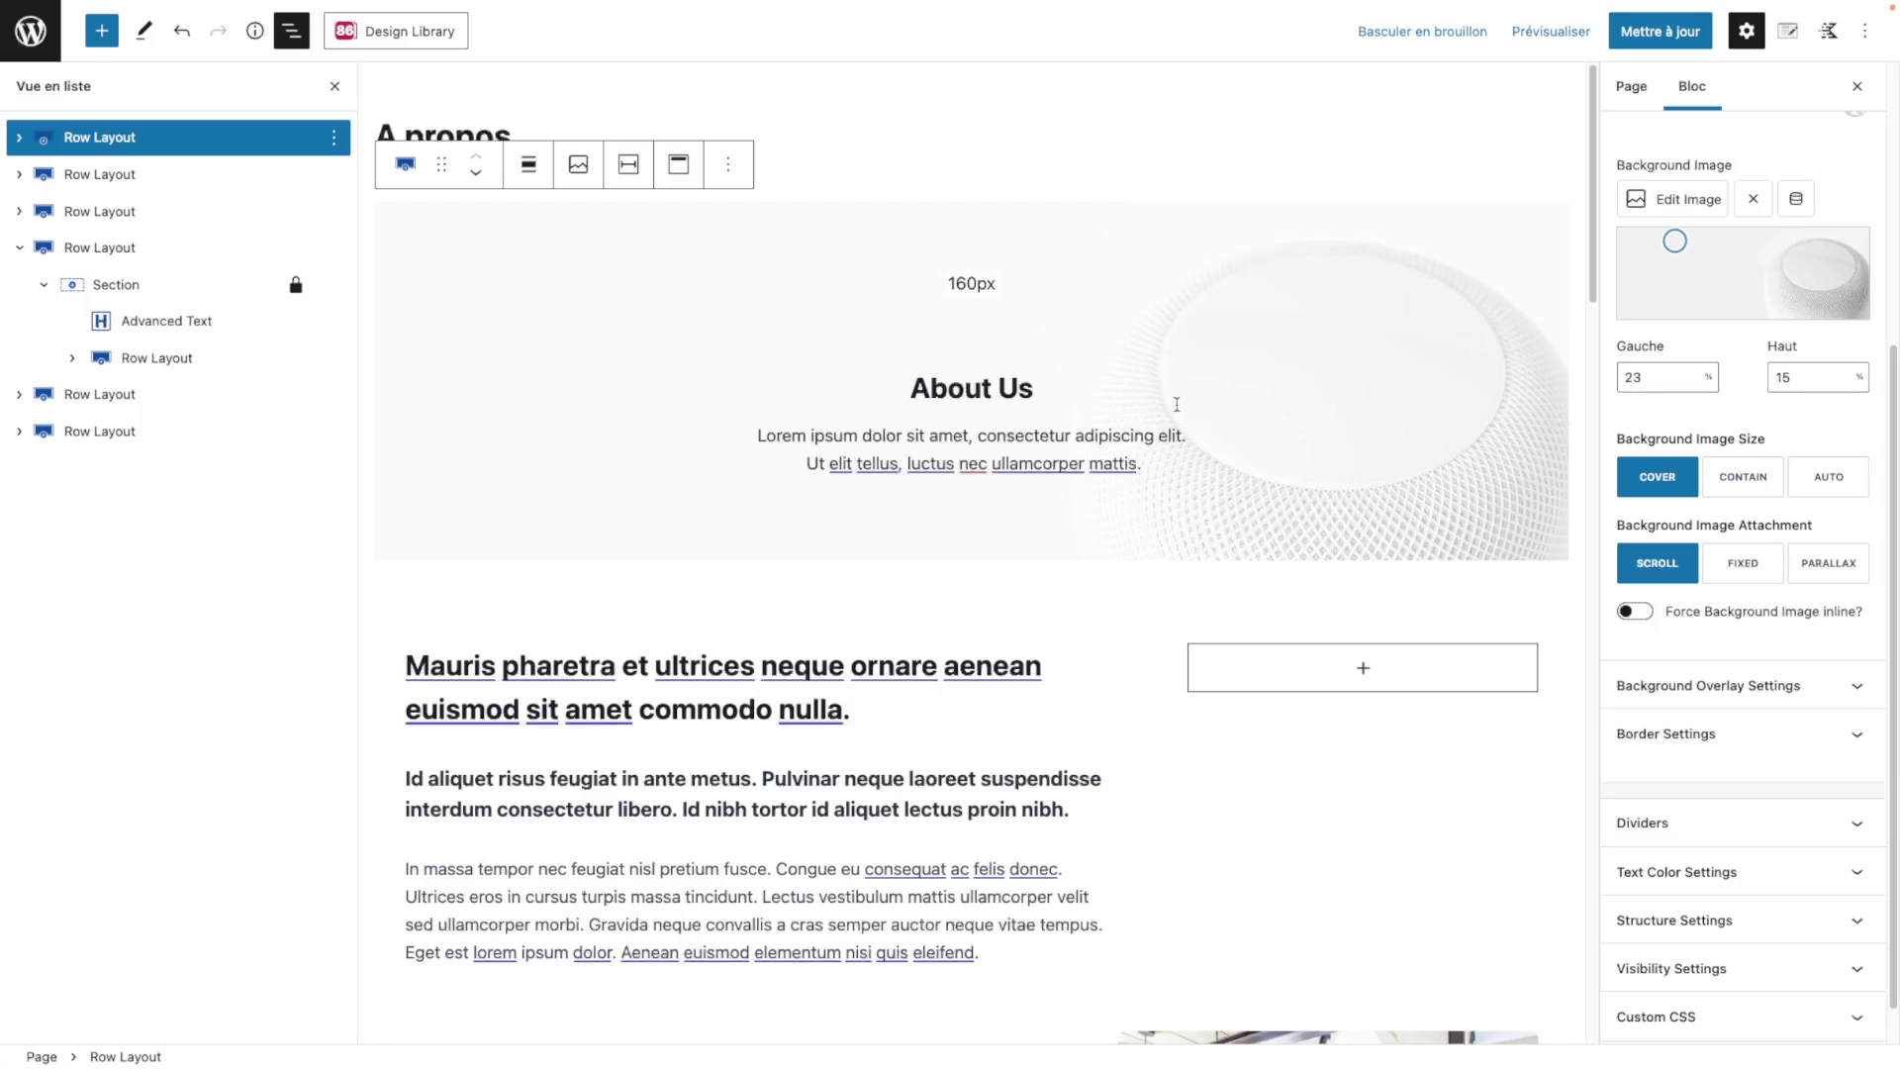
click(100, 175)
Step: Set the In massa Advanced Text block's font size to 26 px
click(645, 840)
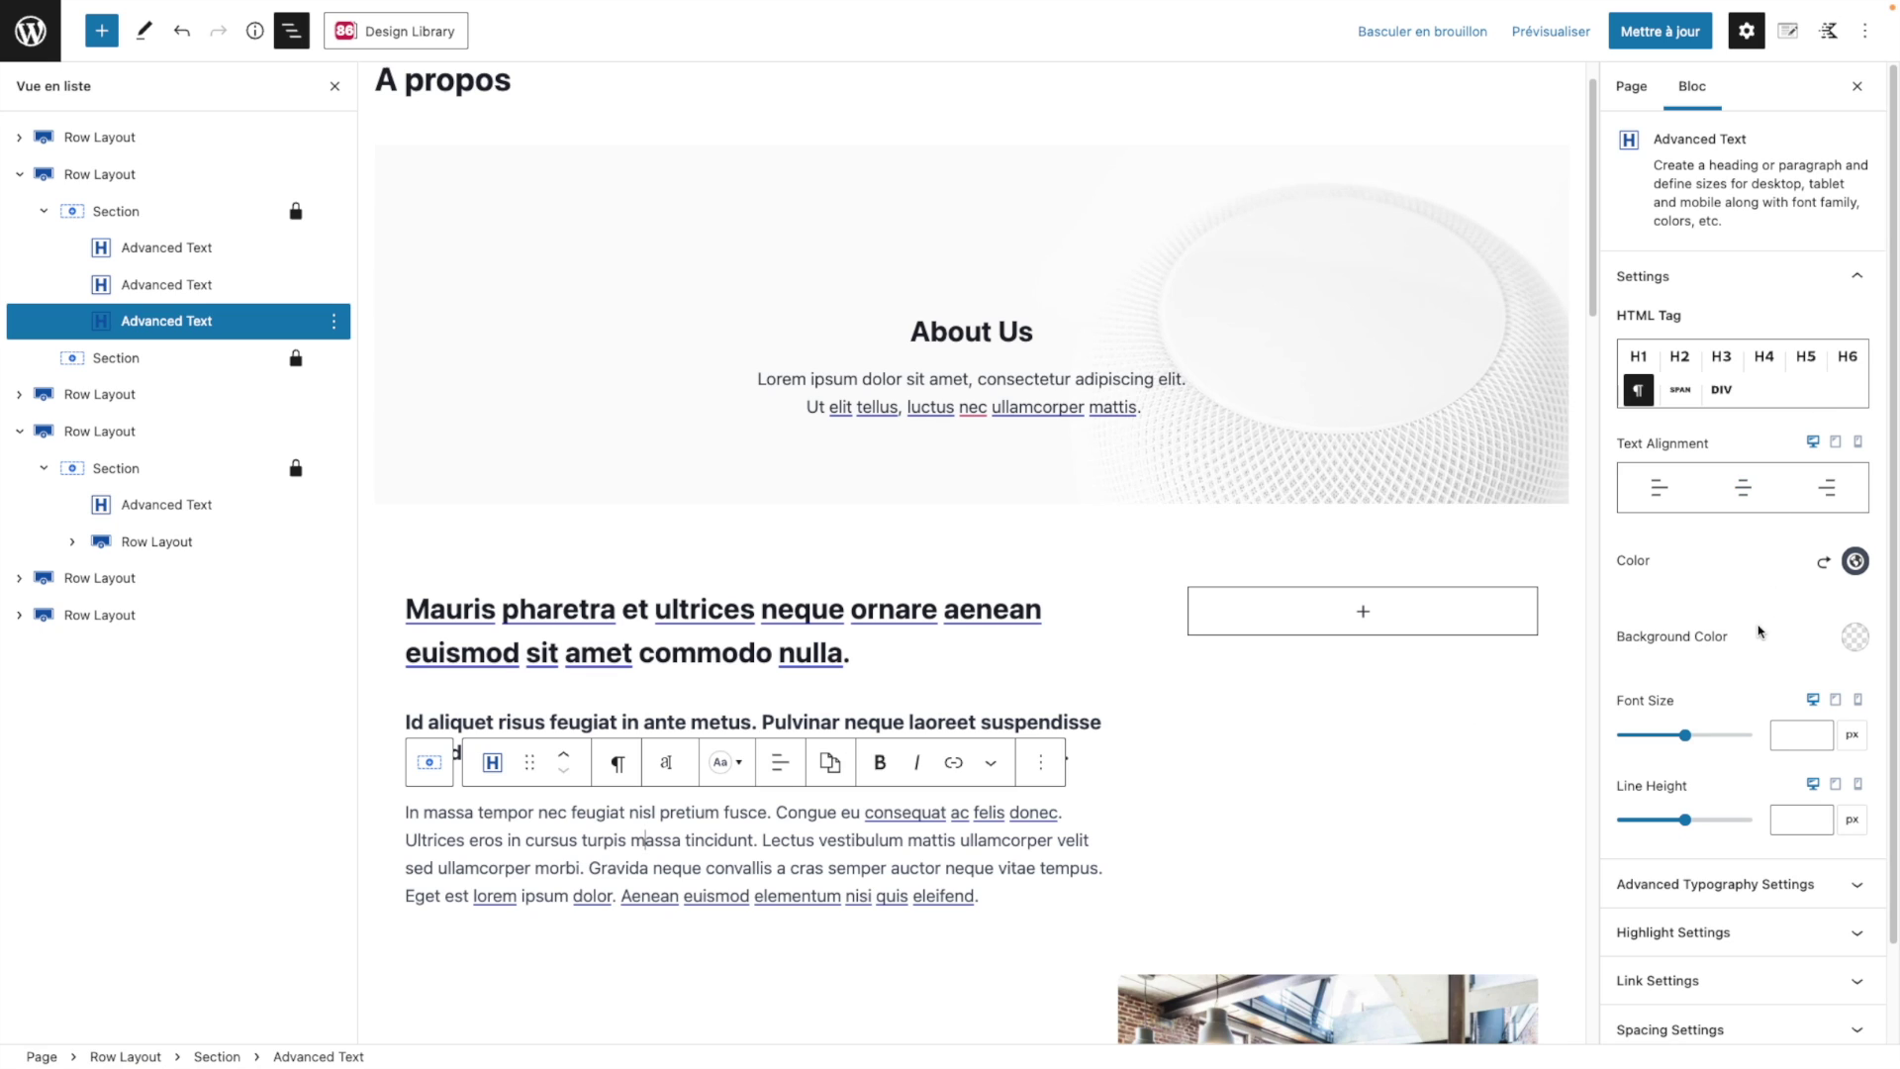
scroll(1755, 638, down, 2)
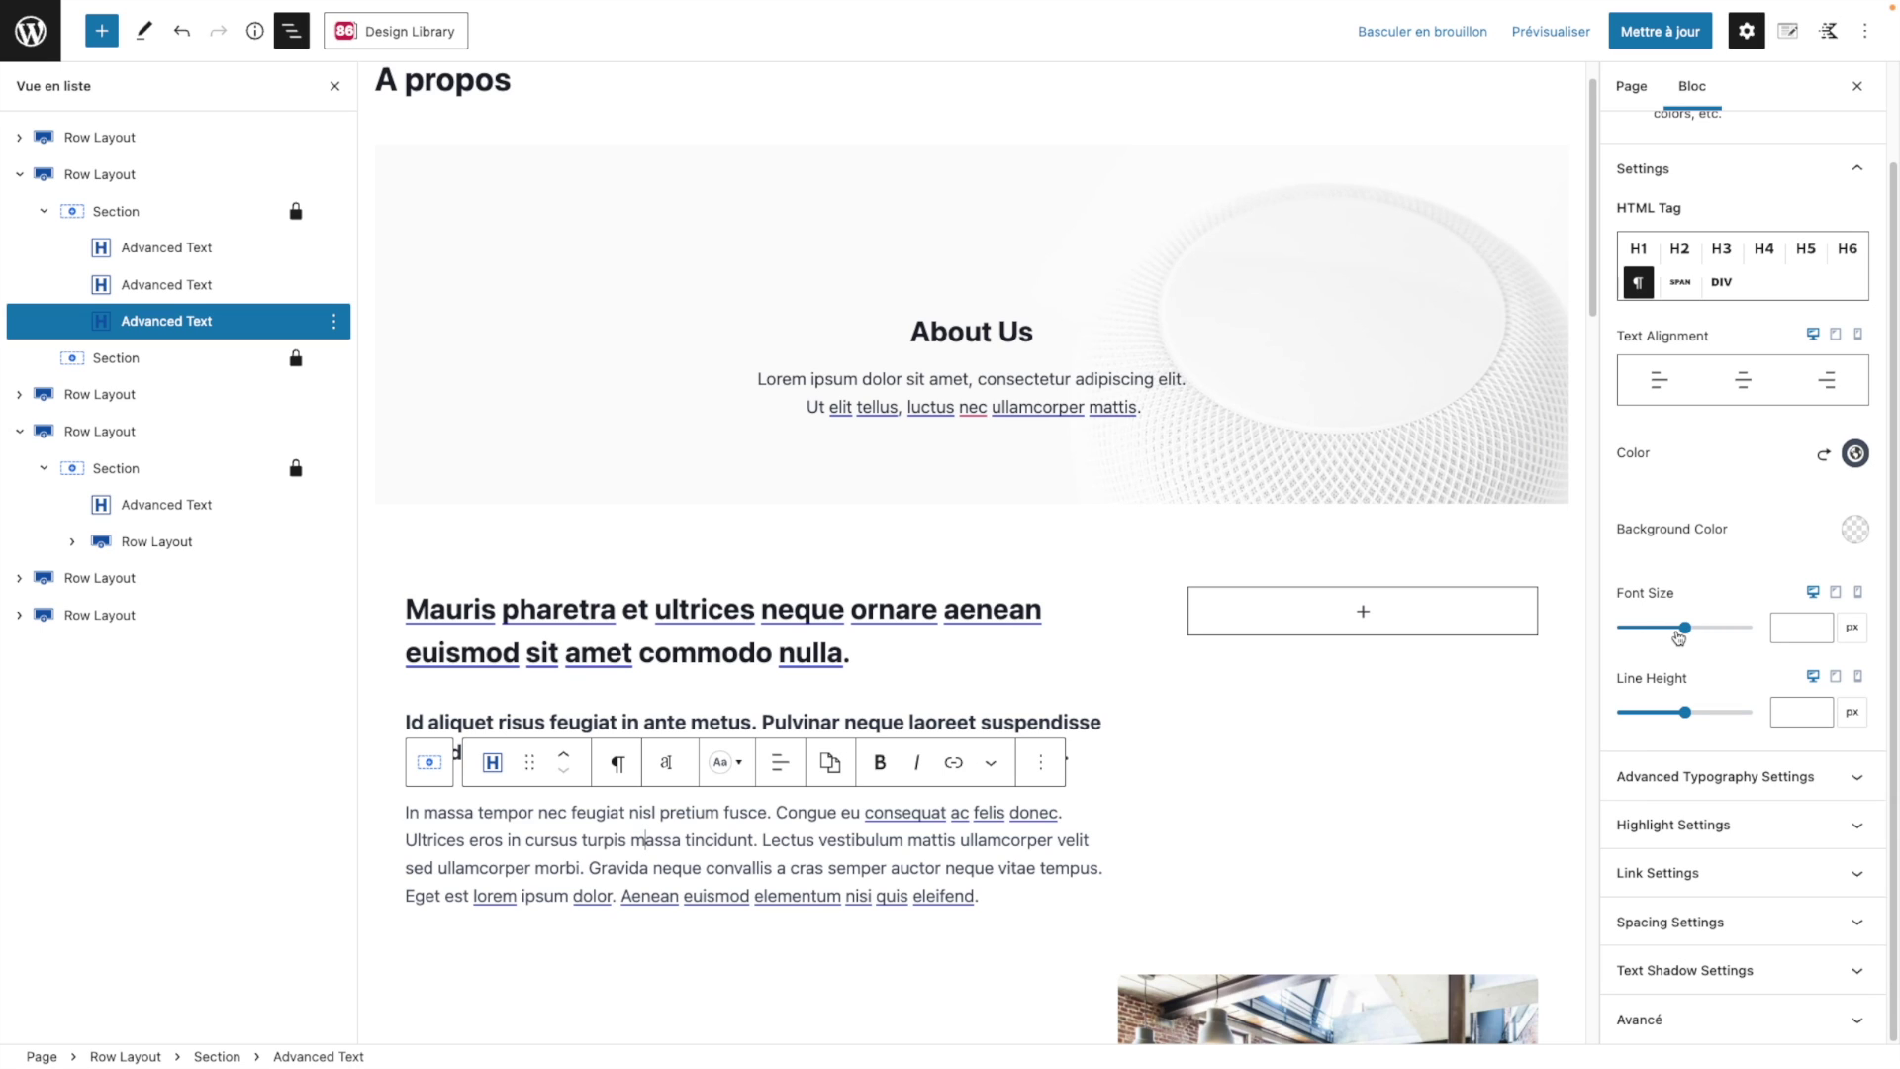
drag(1685, 628, 1633, 645)
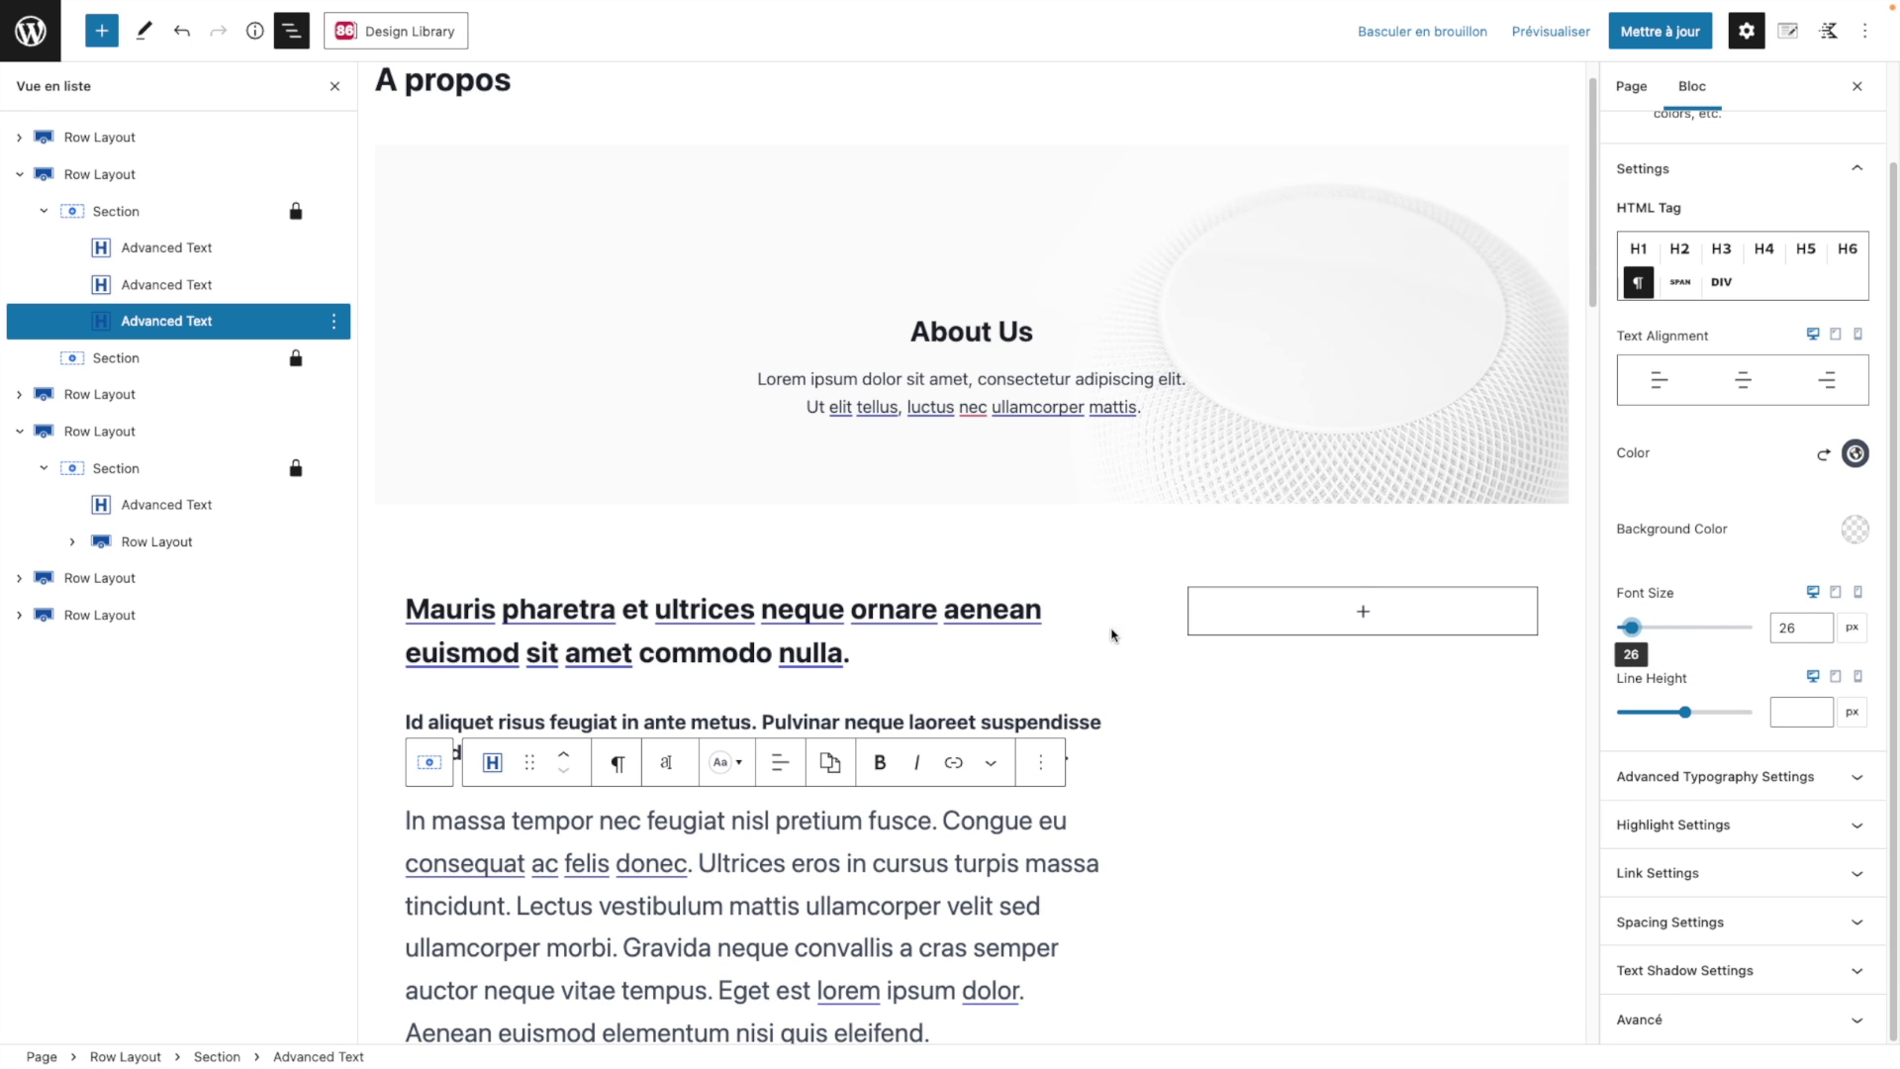
scroll(1215, 655, down, 8)
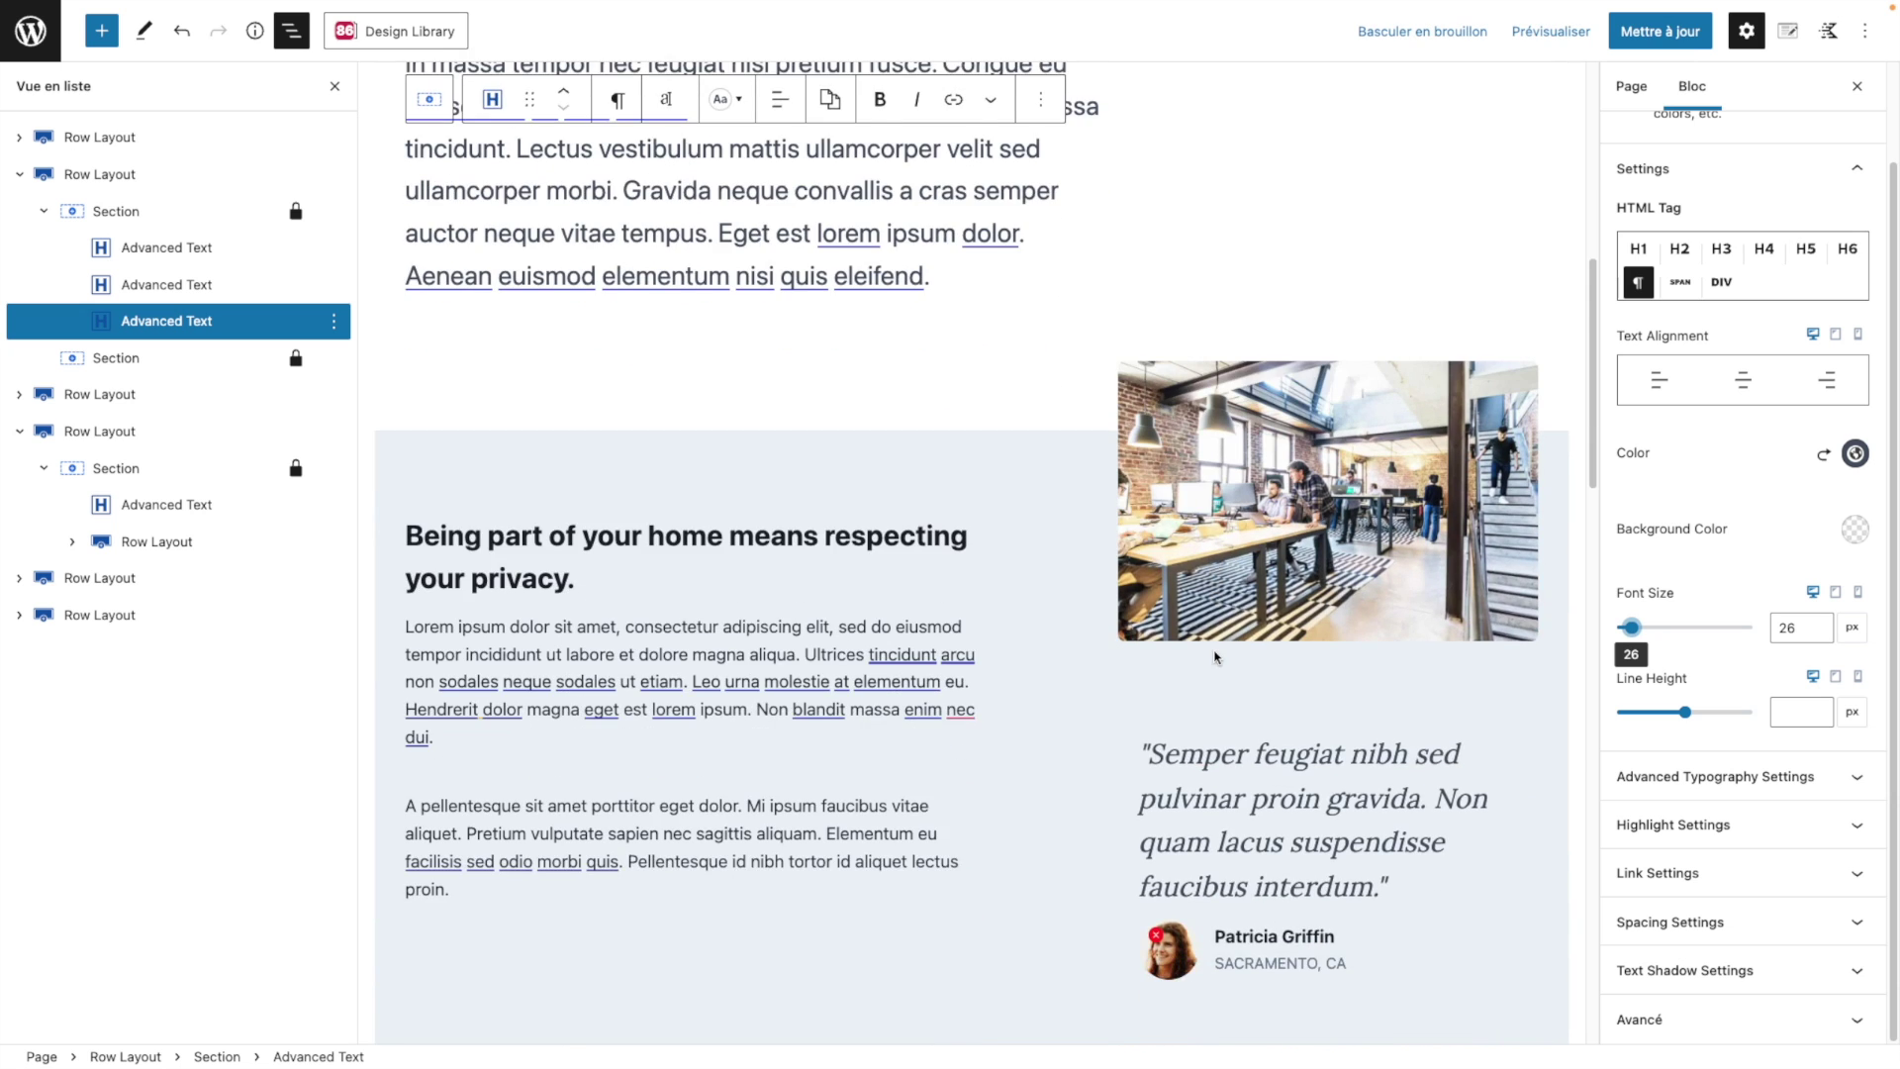
scroll(1216, 655, down, 3)
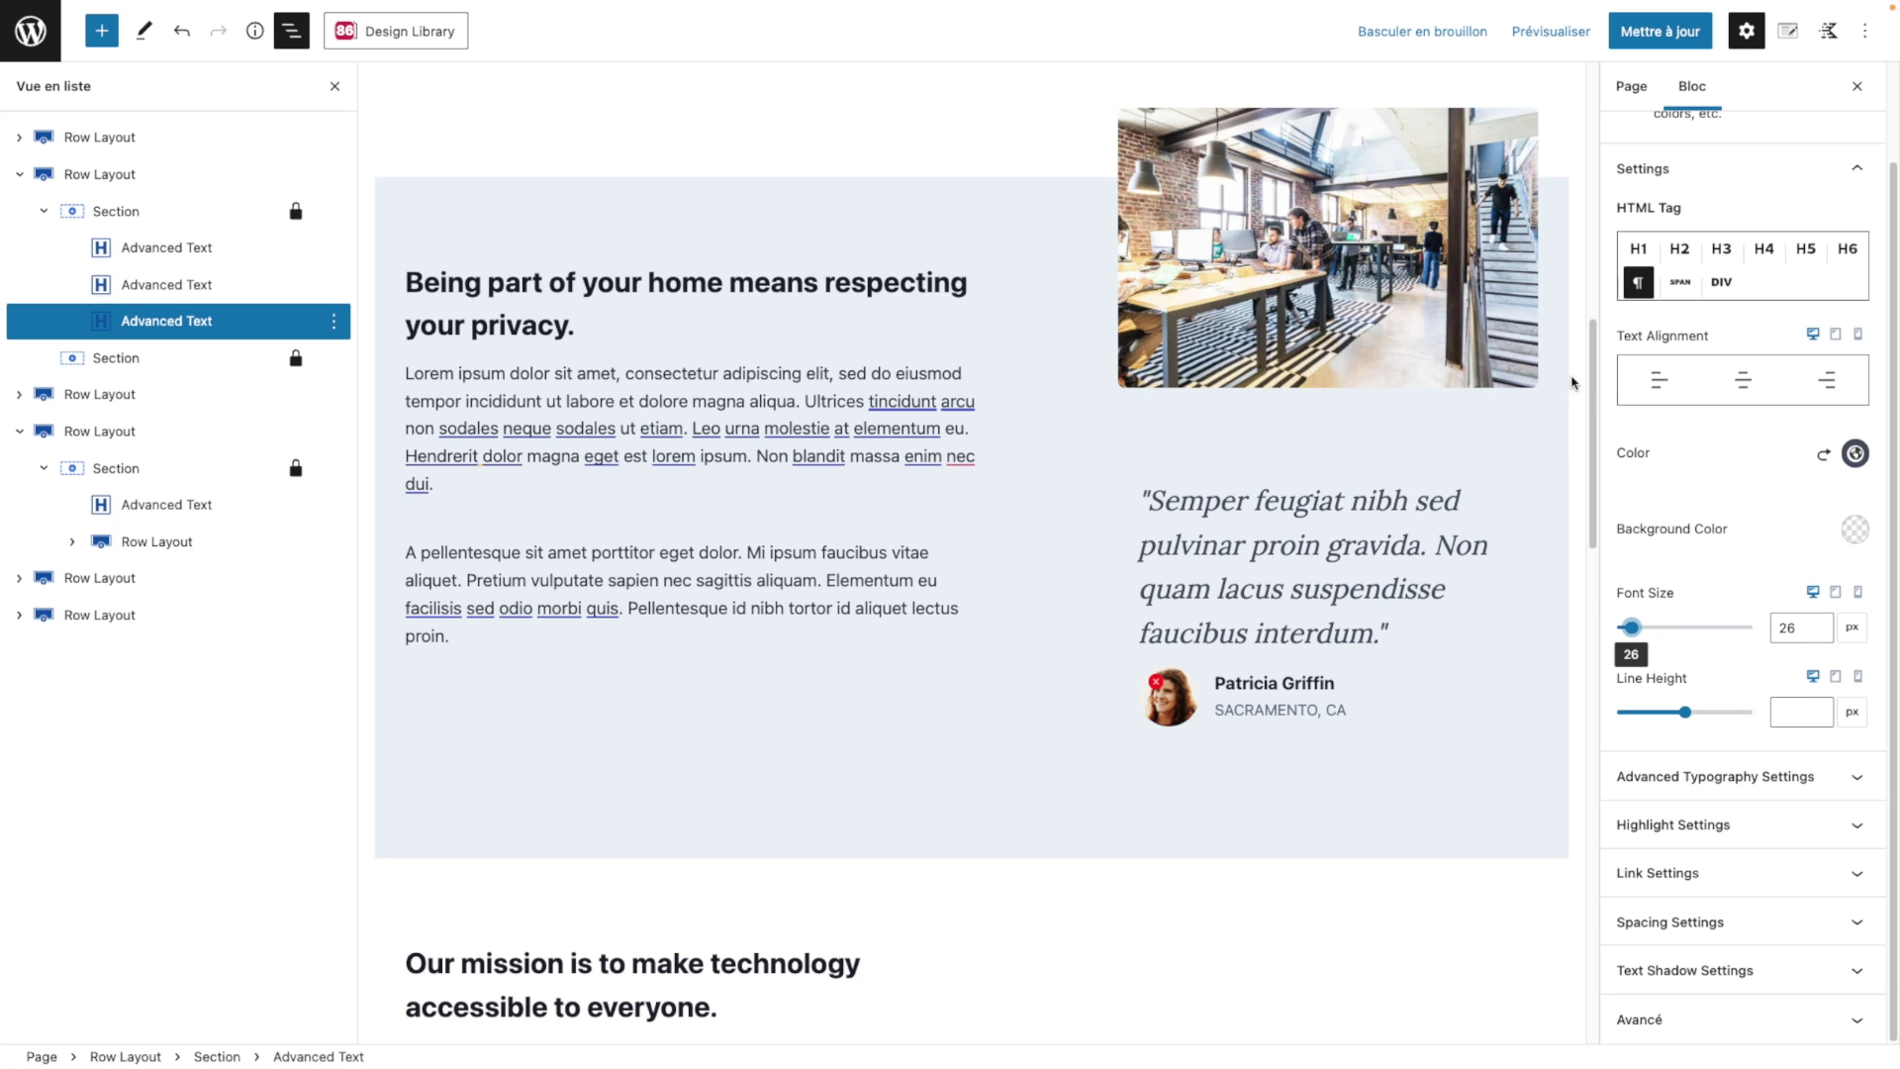
scroll(949, 544, down, 5)
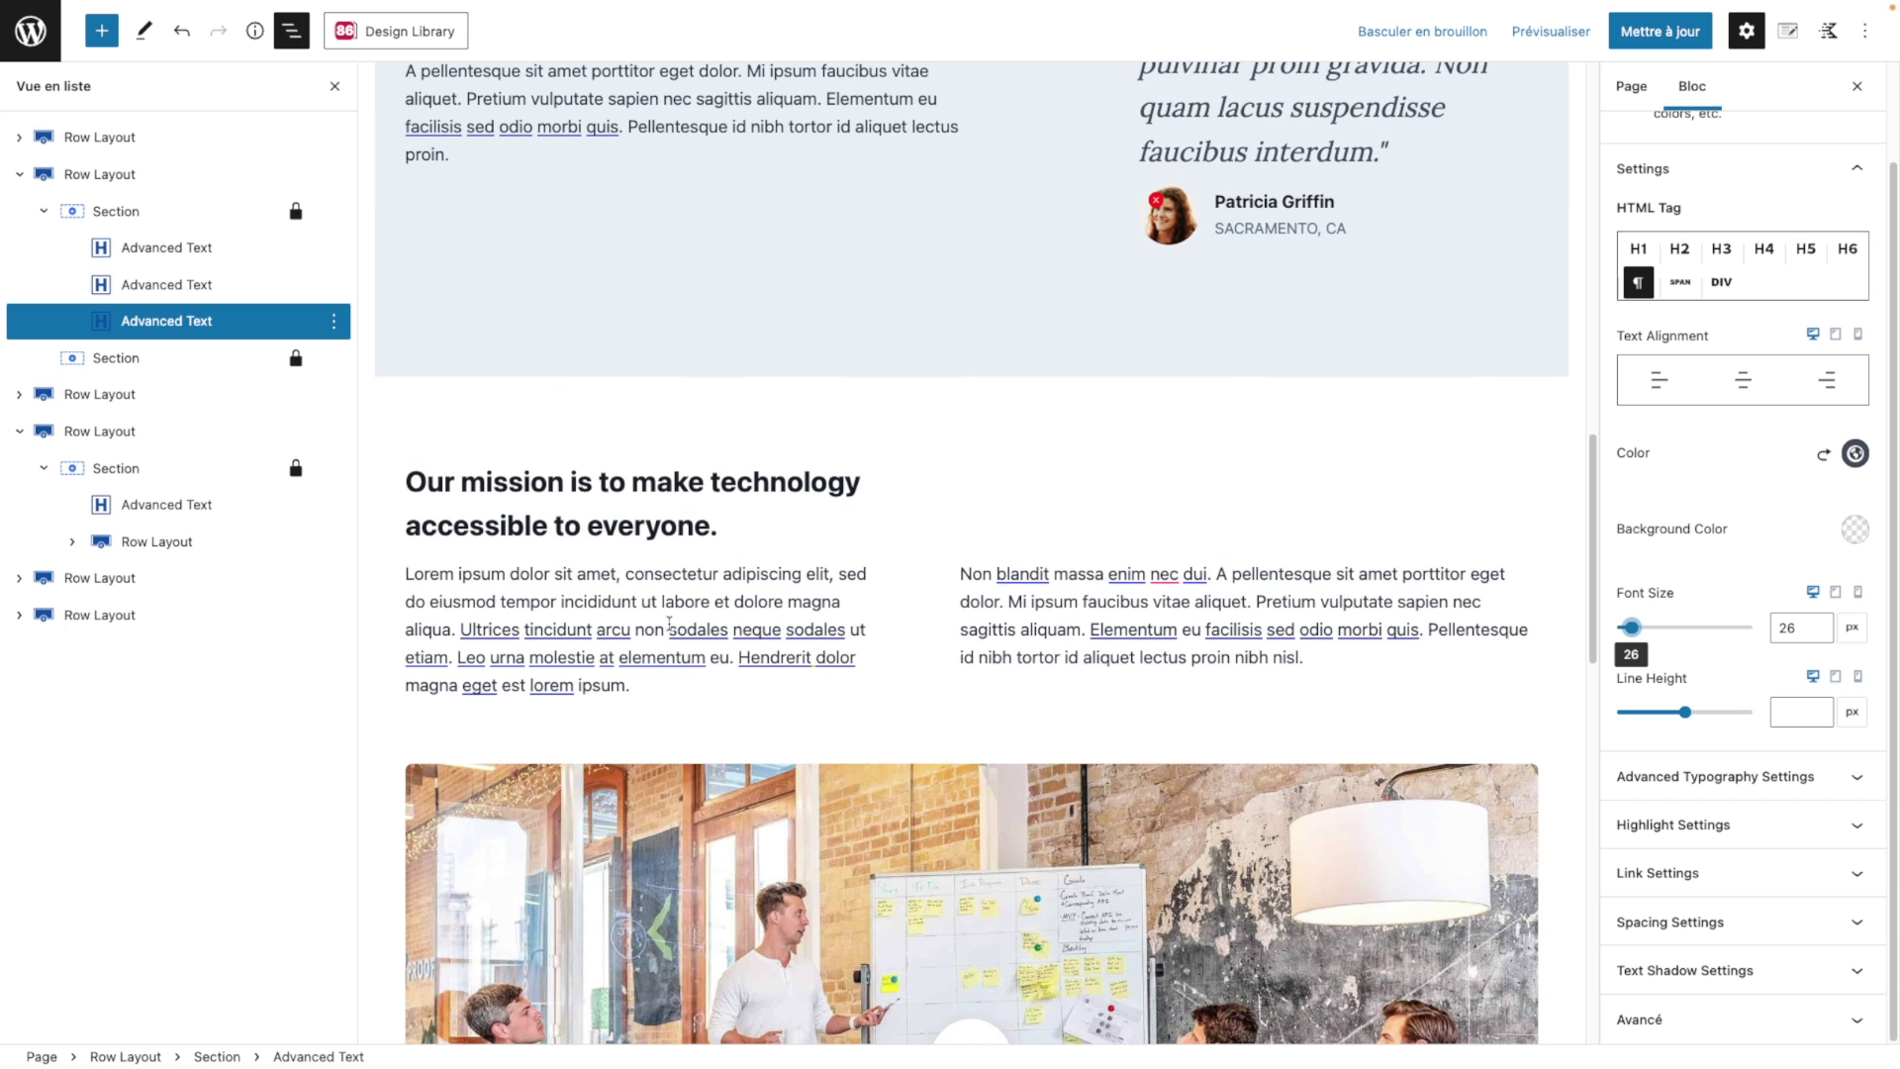
scroll(669, 624, down, 2)
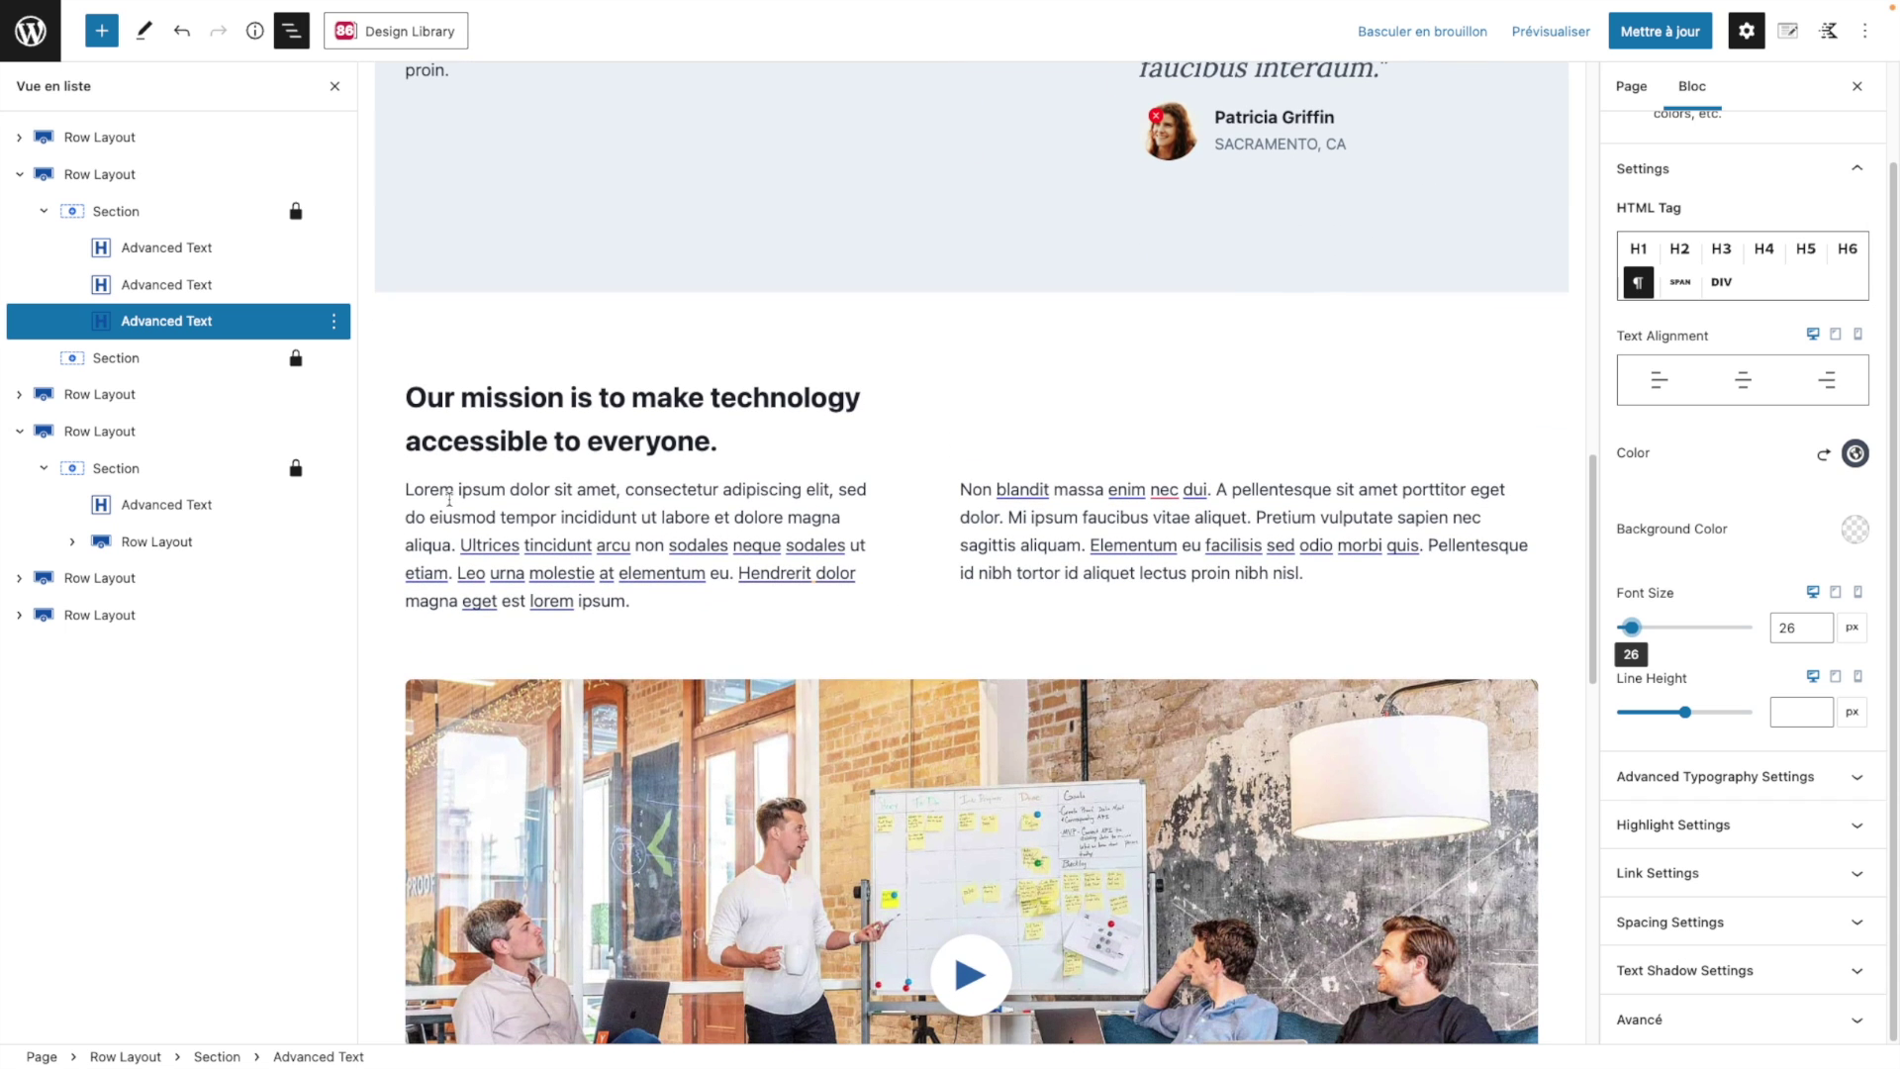
Step: Link the words 'Lorem ipsum' to the Home page by searching 'home'
drag(507, 489, 406, 489)
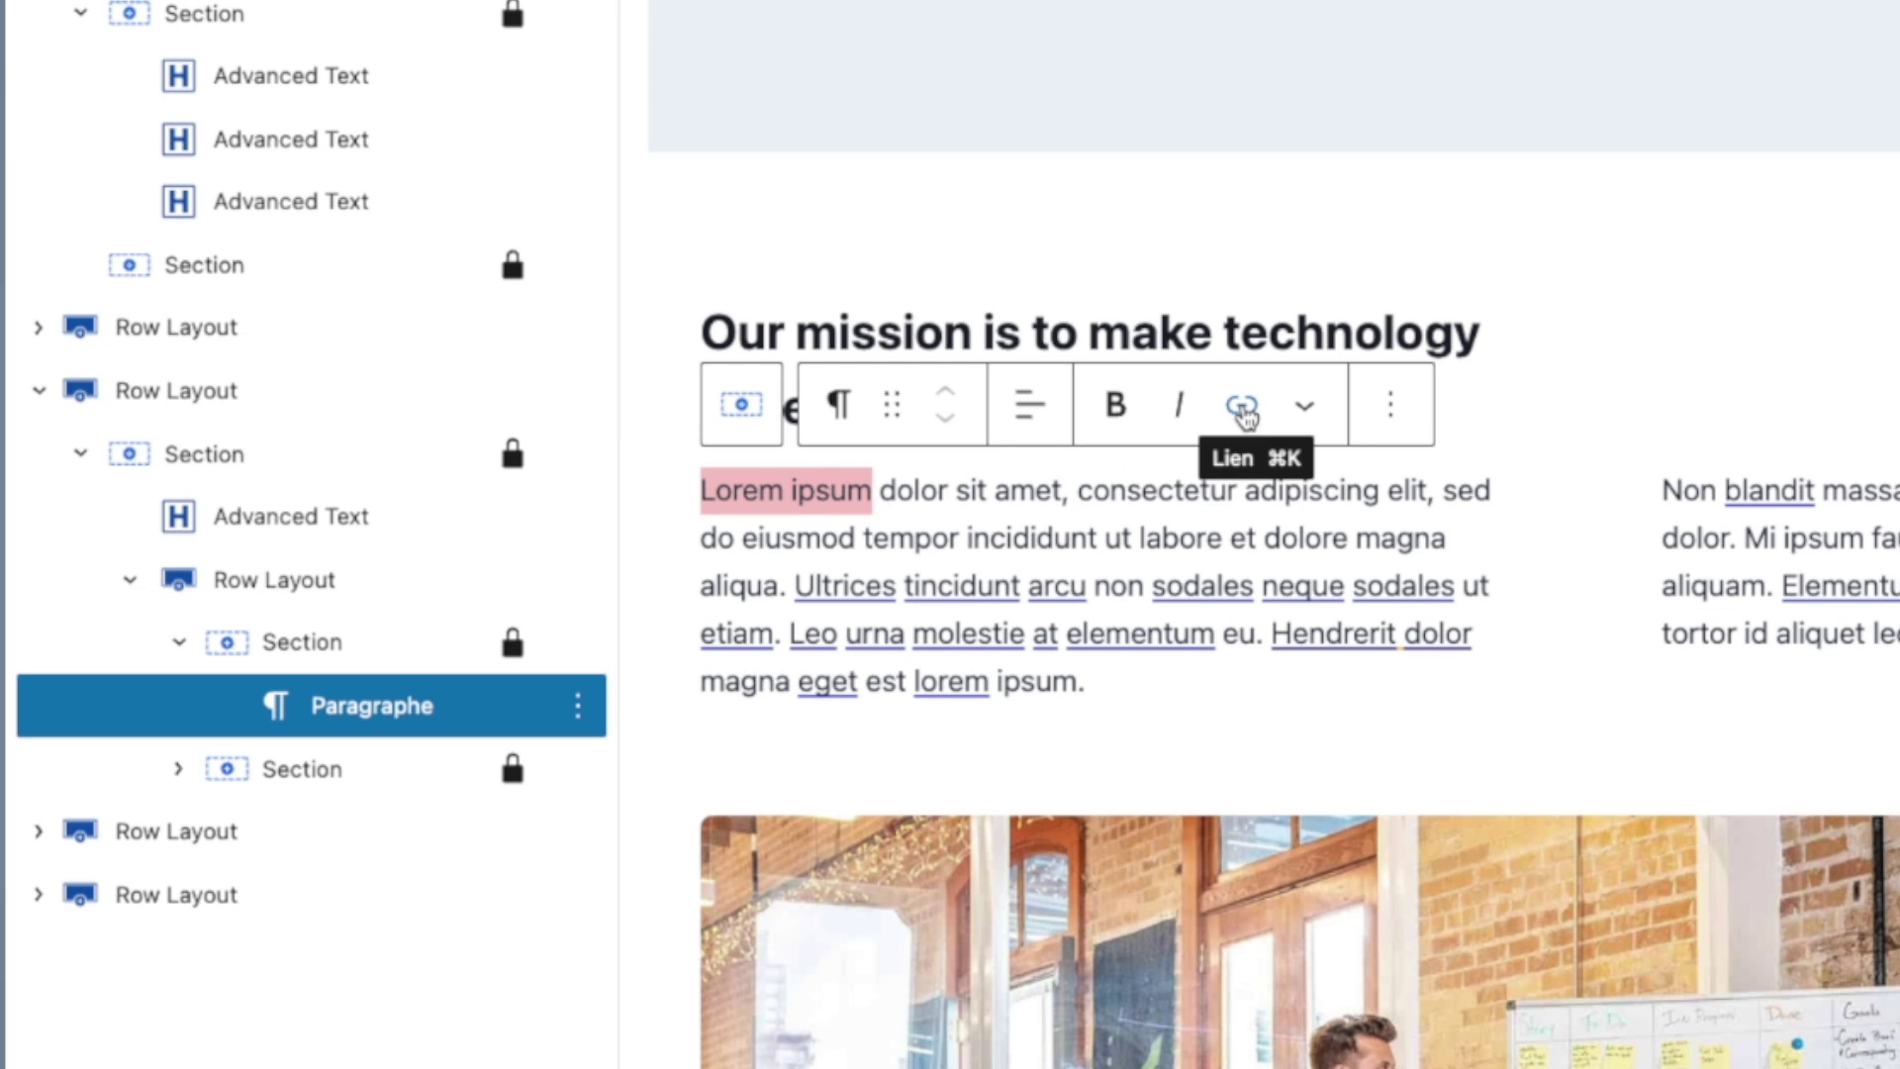
click(1243, 408)
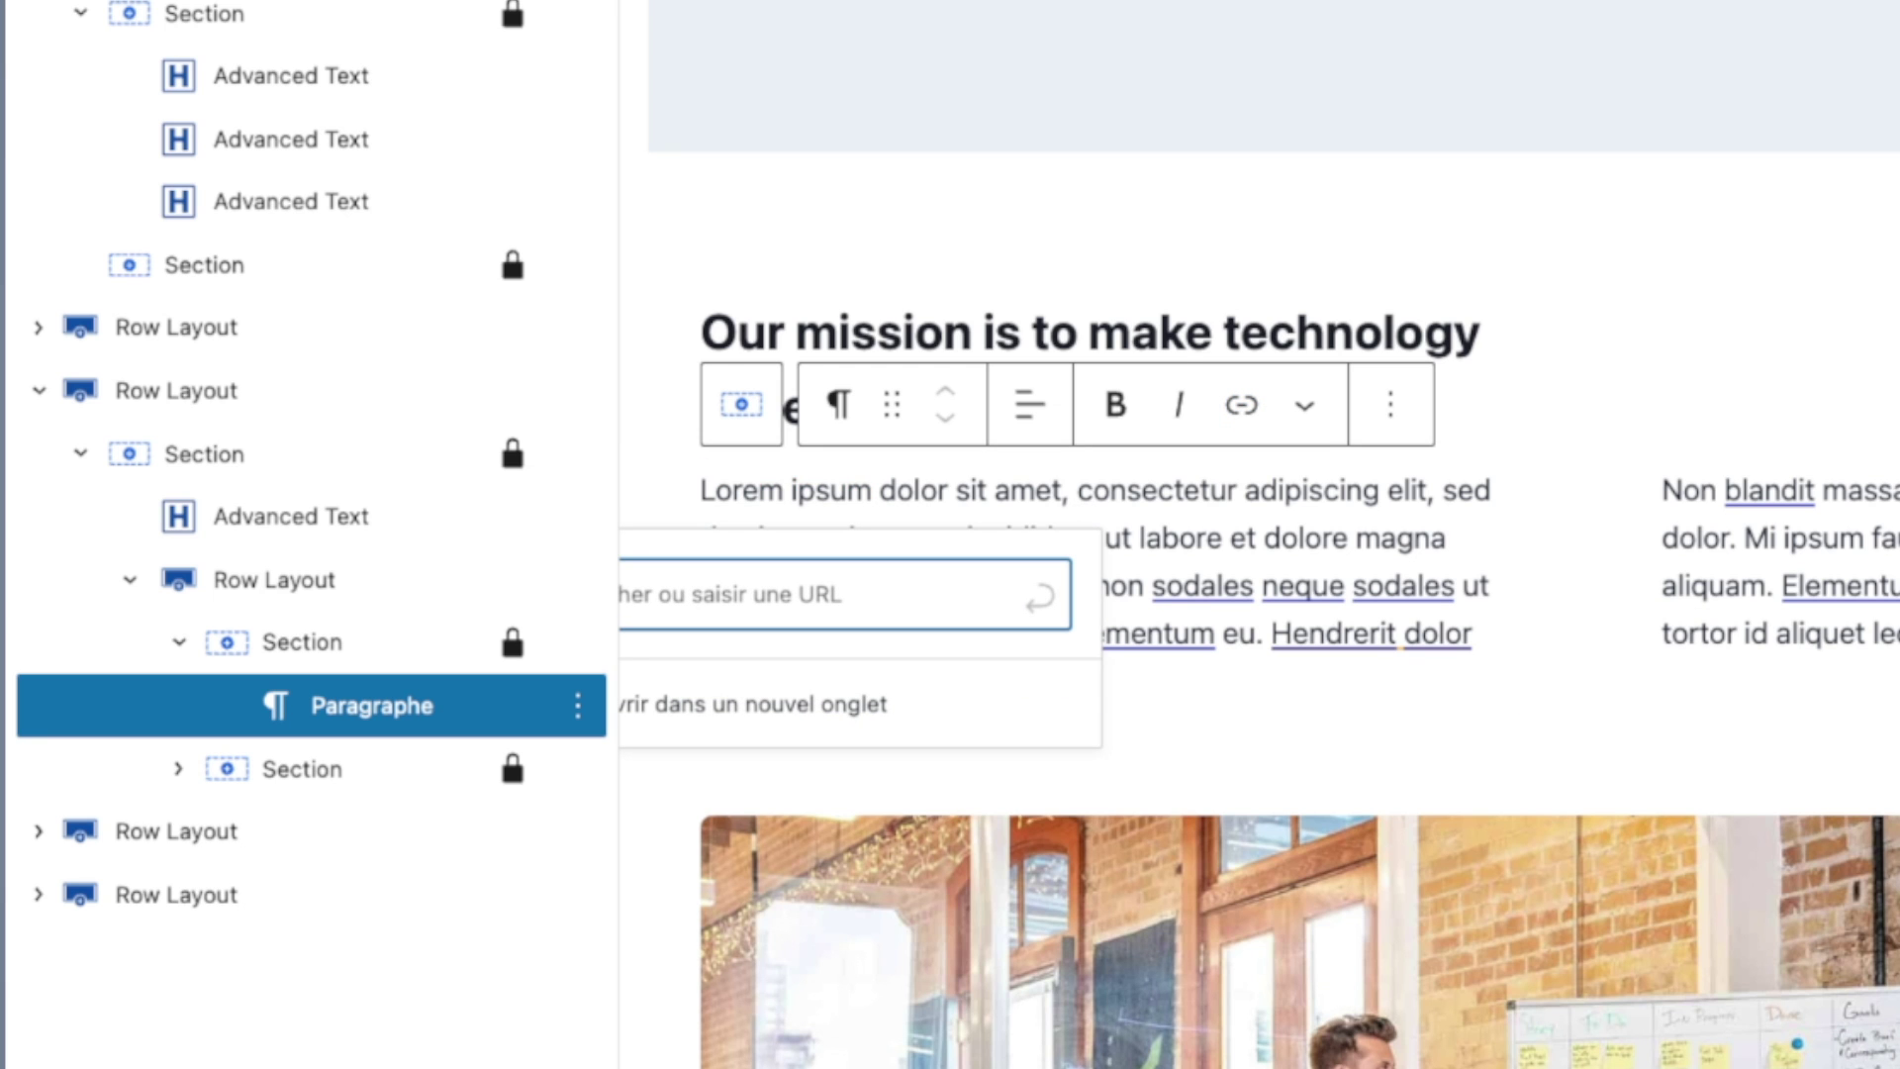
click(576, 3)
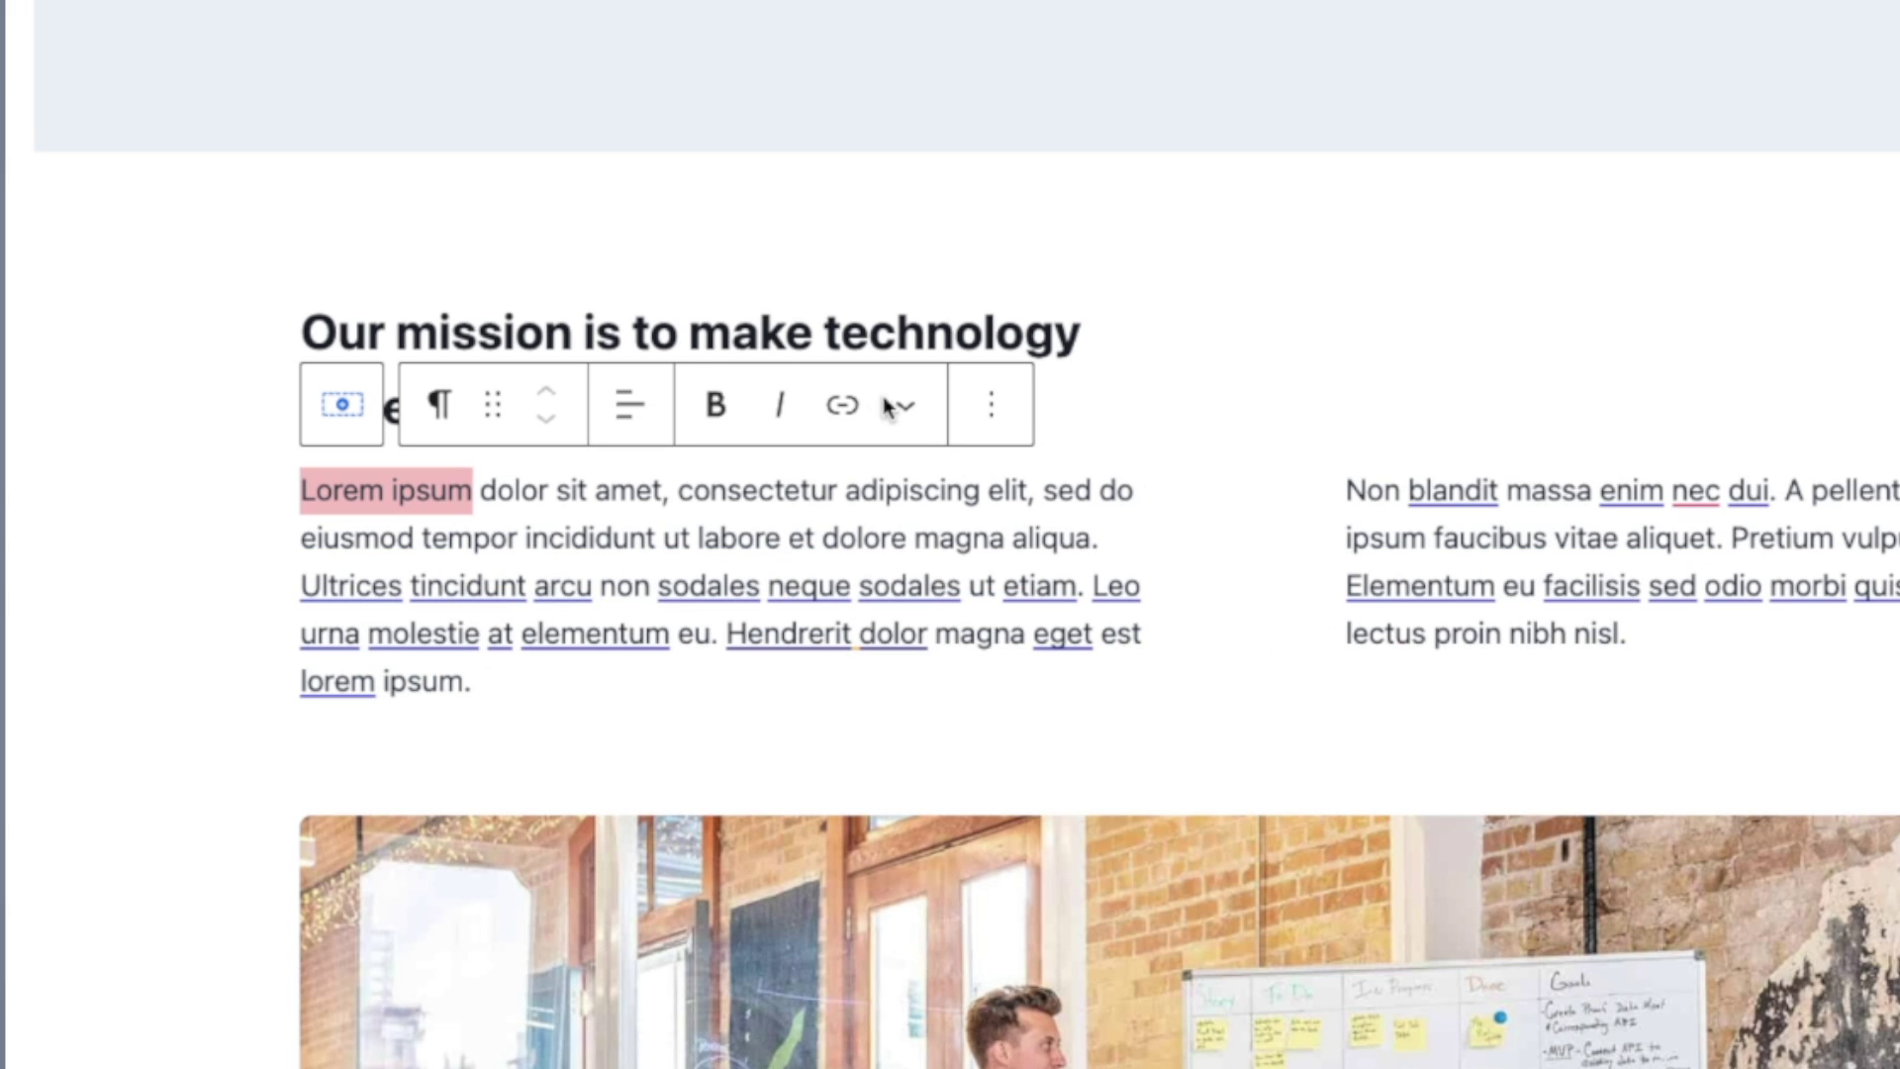
click(839, 412)
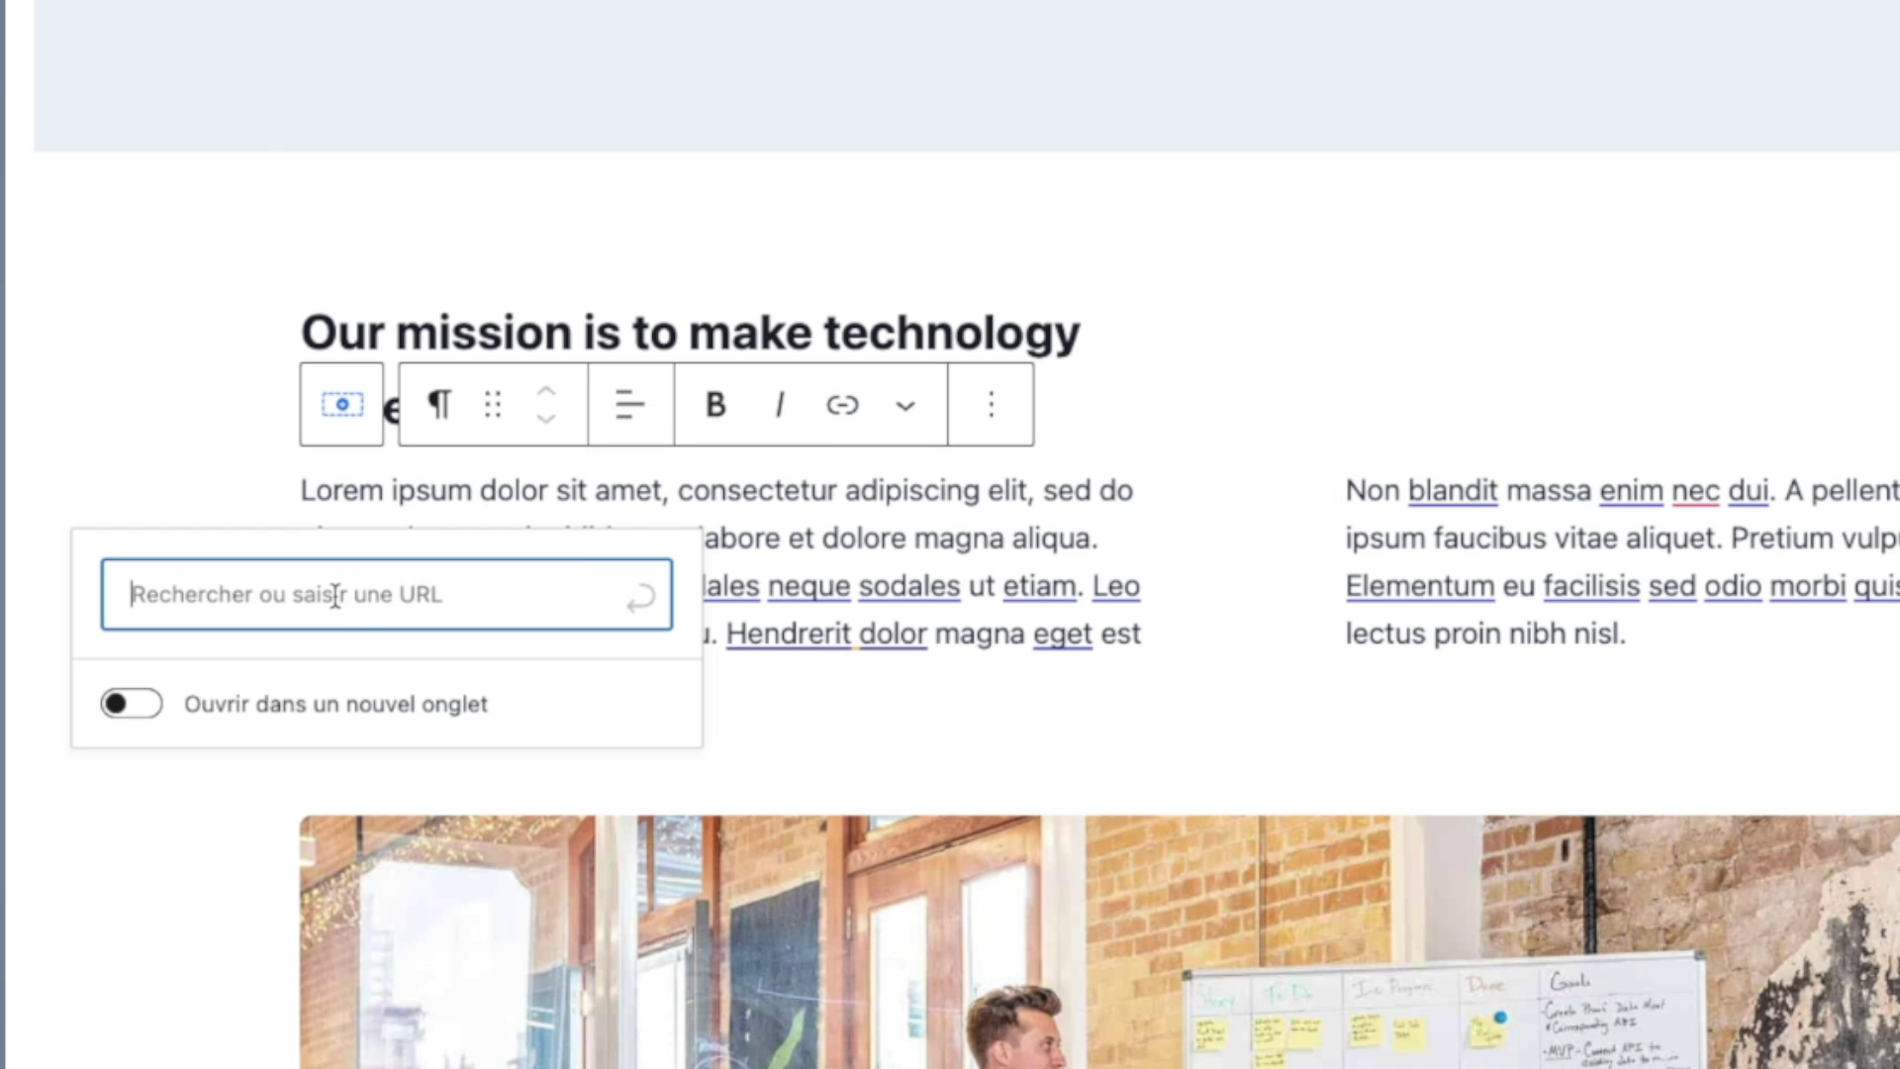
key(Escape)
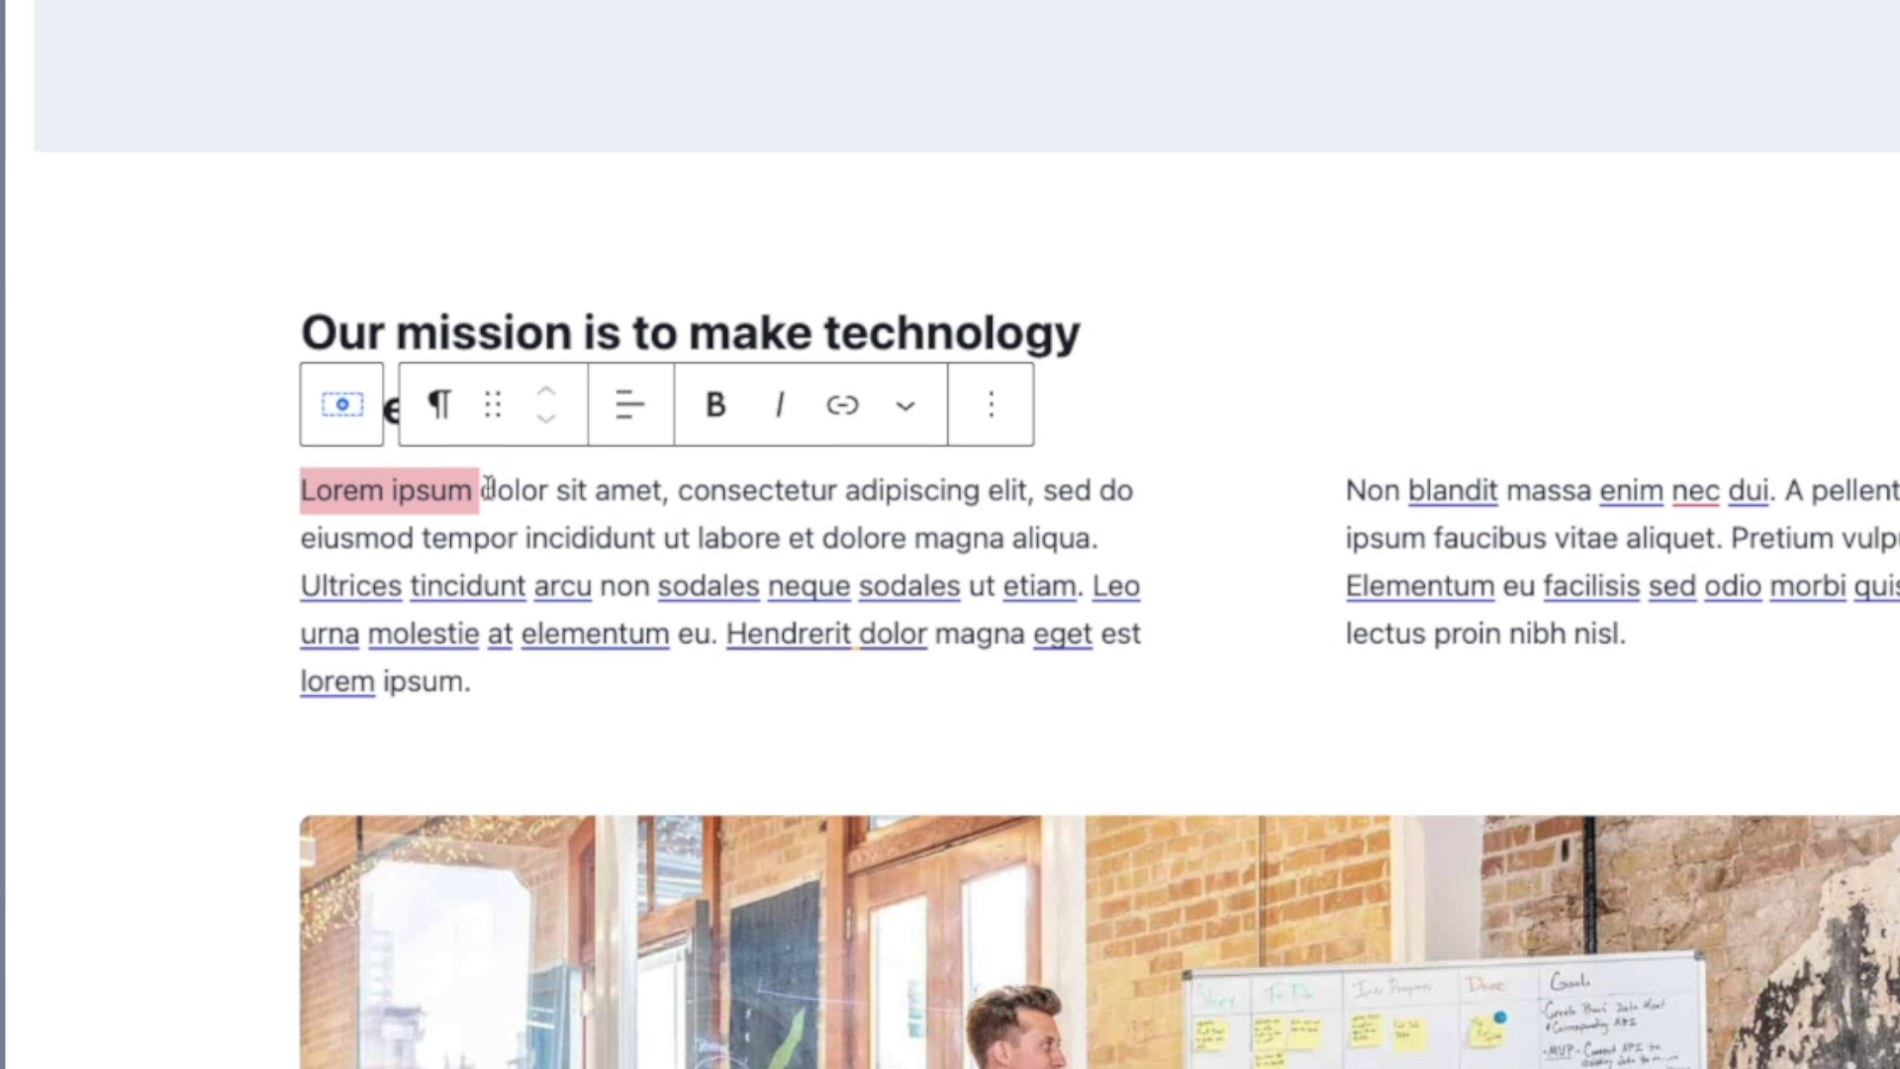
click(841, 406)
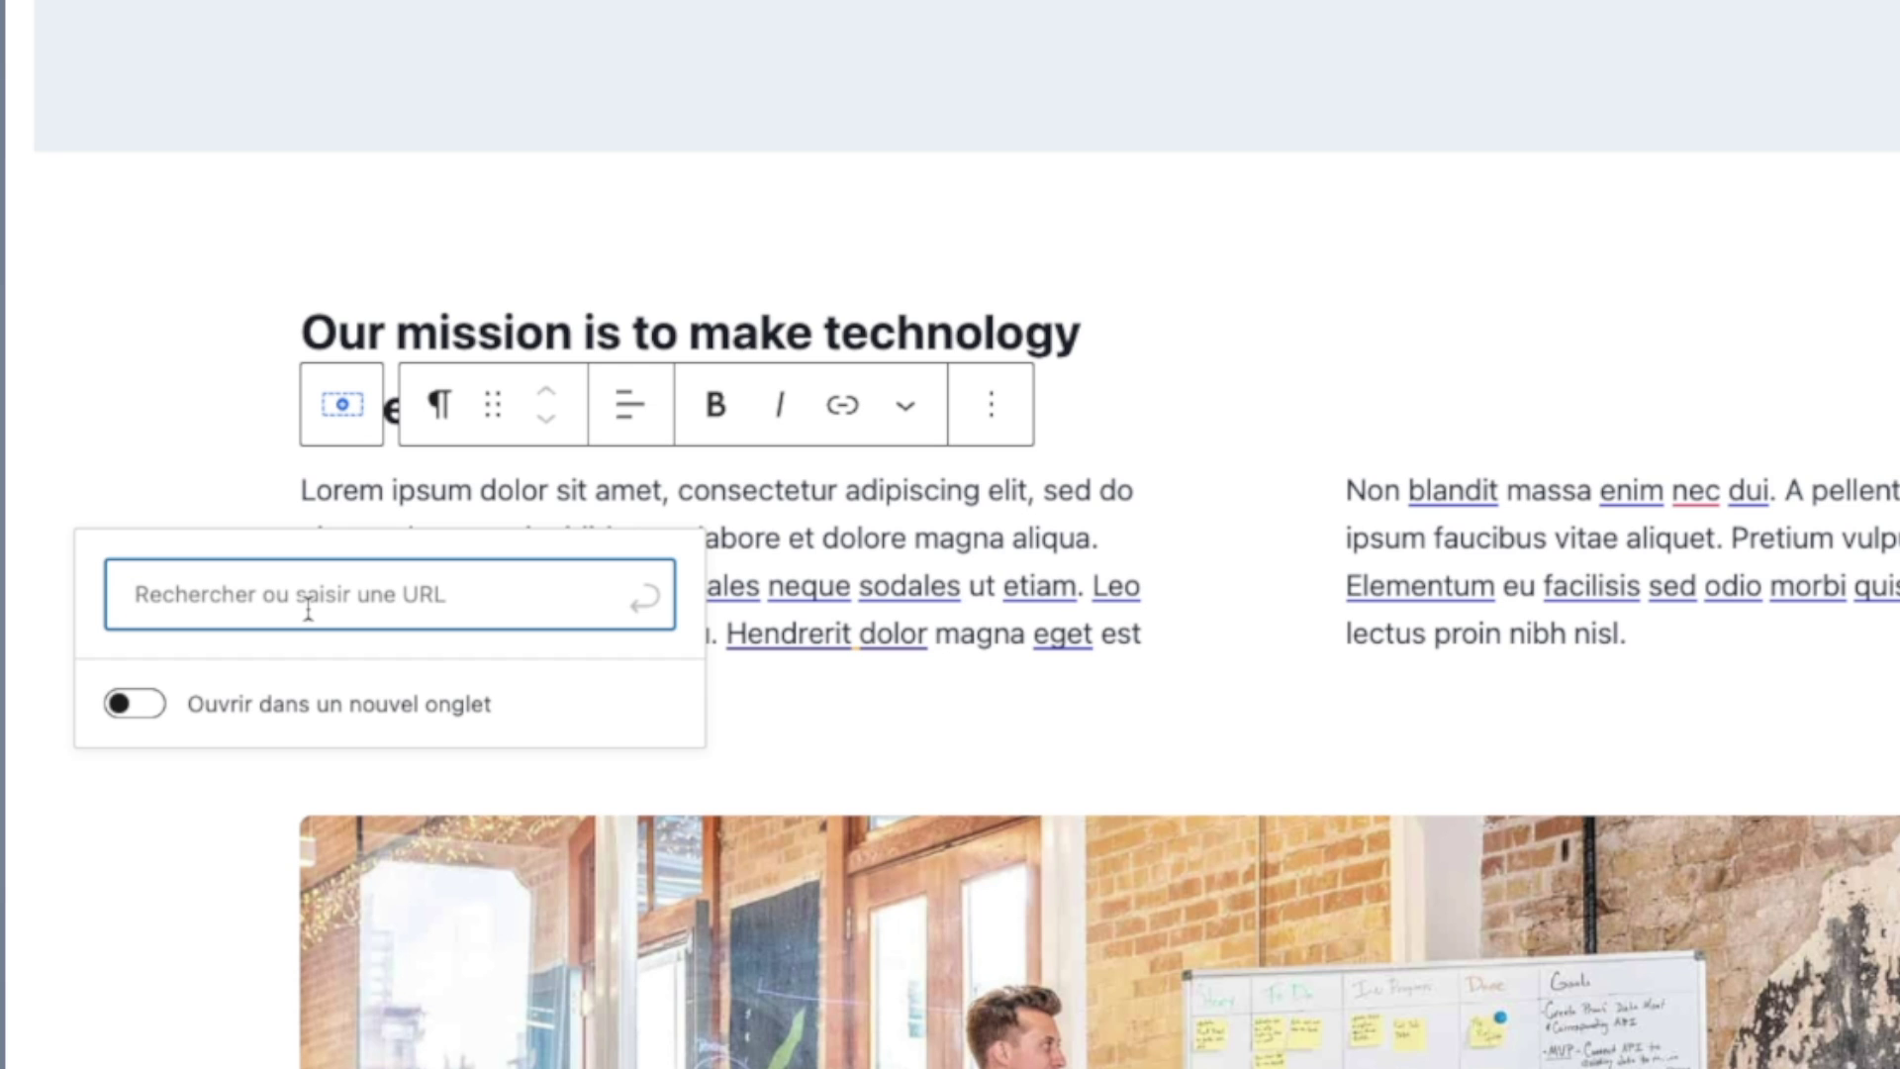
text(home)
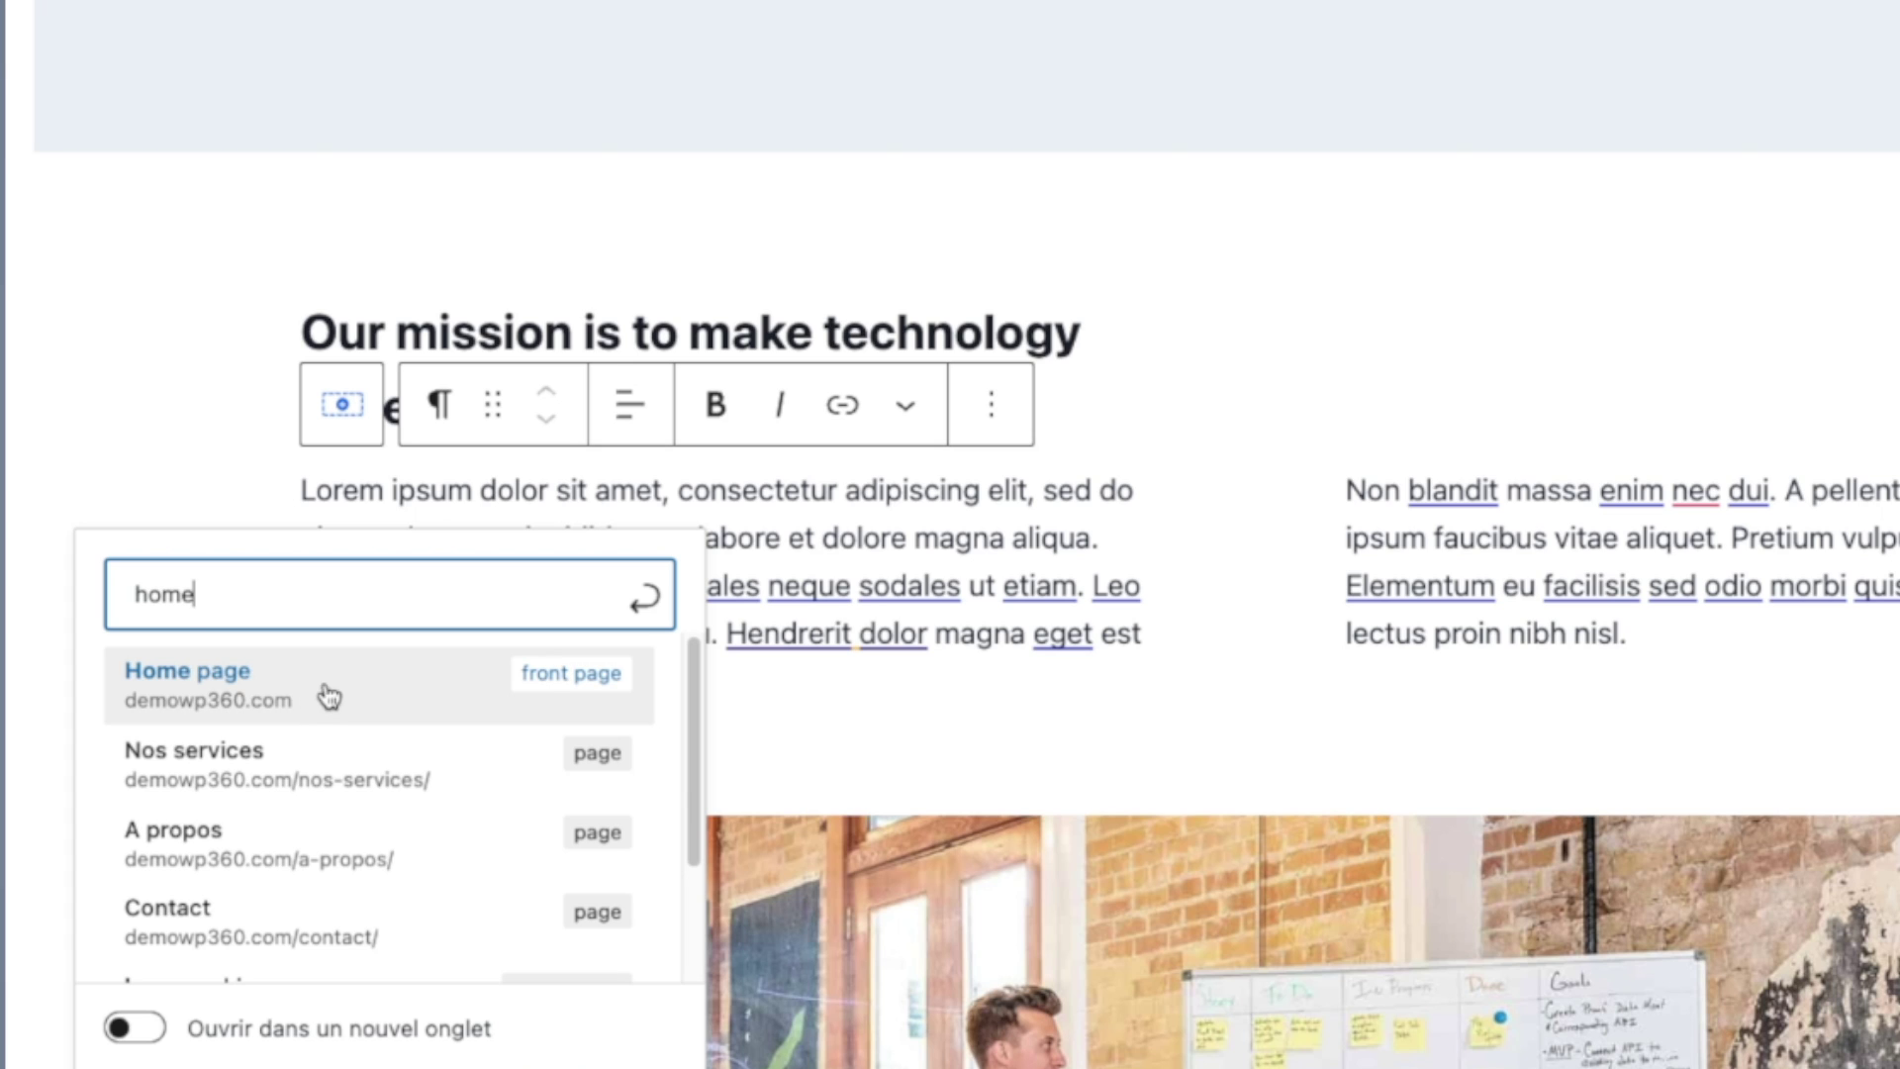
click(522, 691)
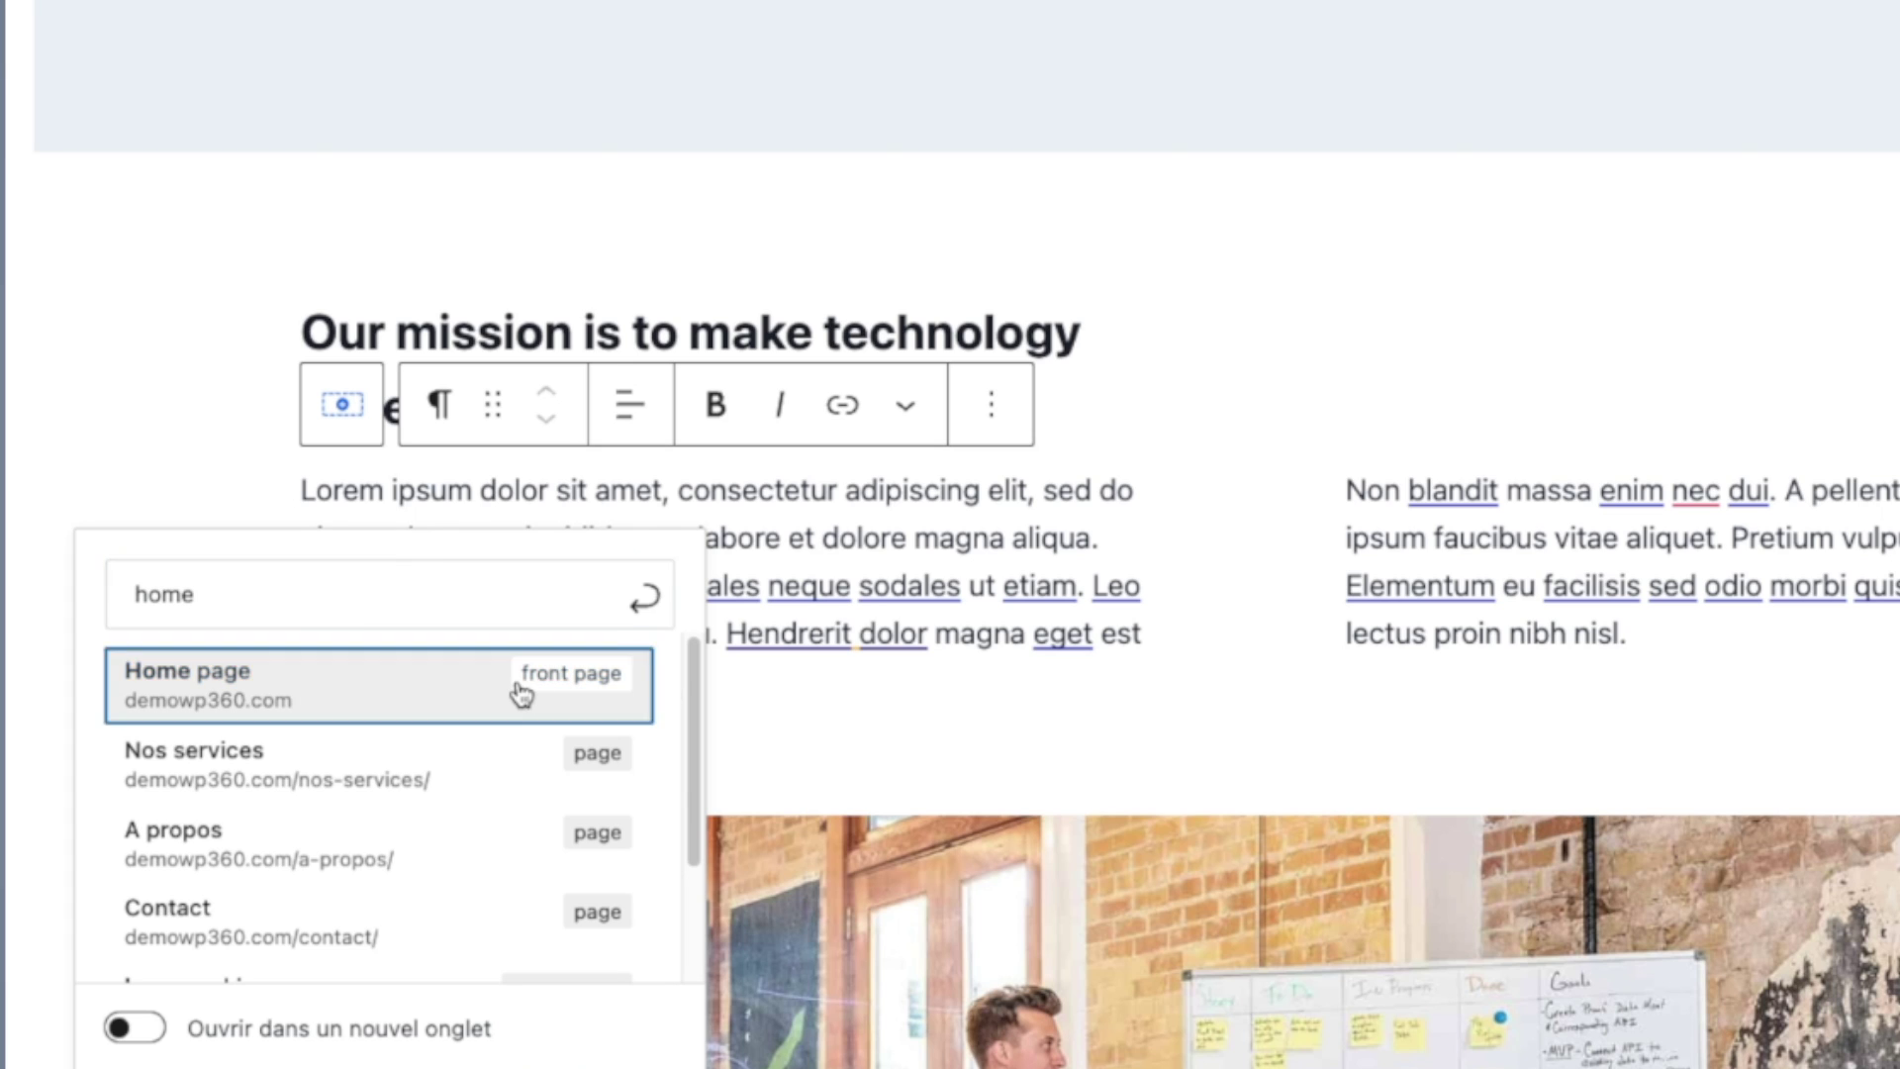
Step: Check the new Lorem ipsum link, then make the word 'dolore' bold
click(410, 490)
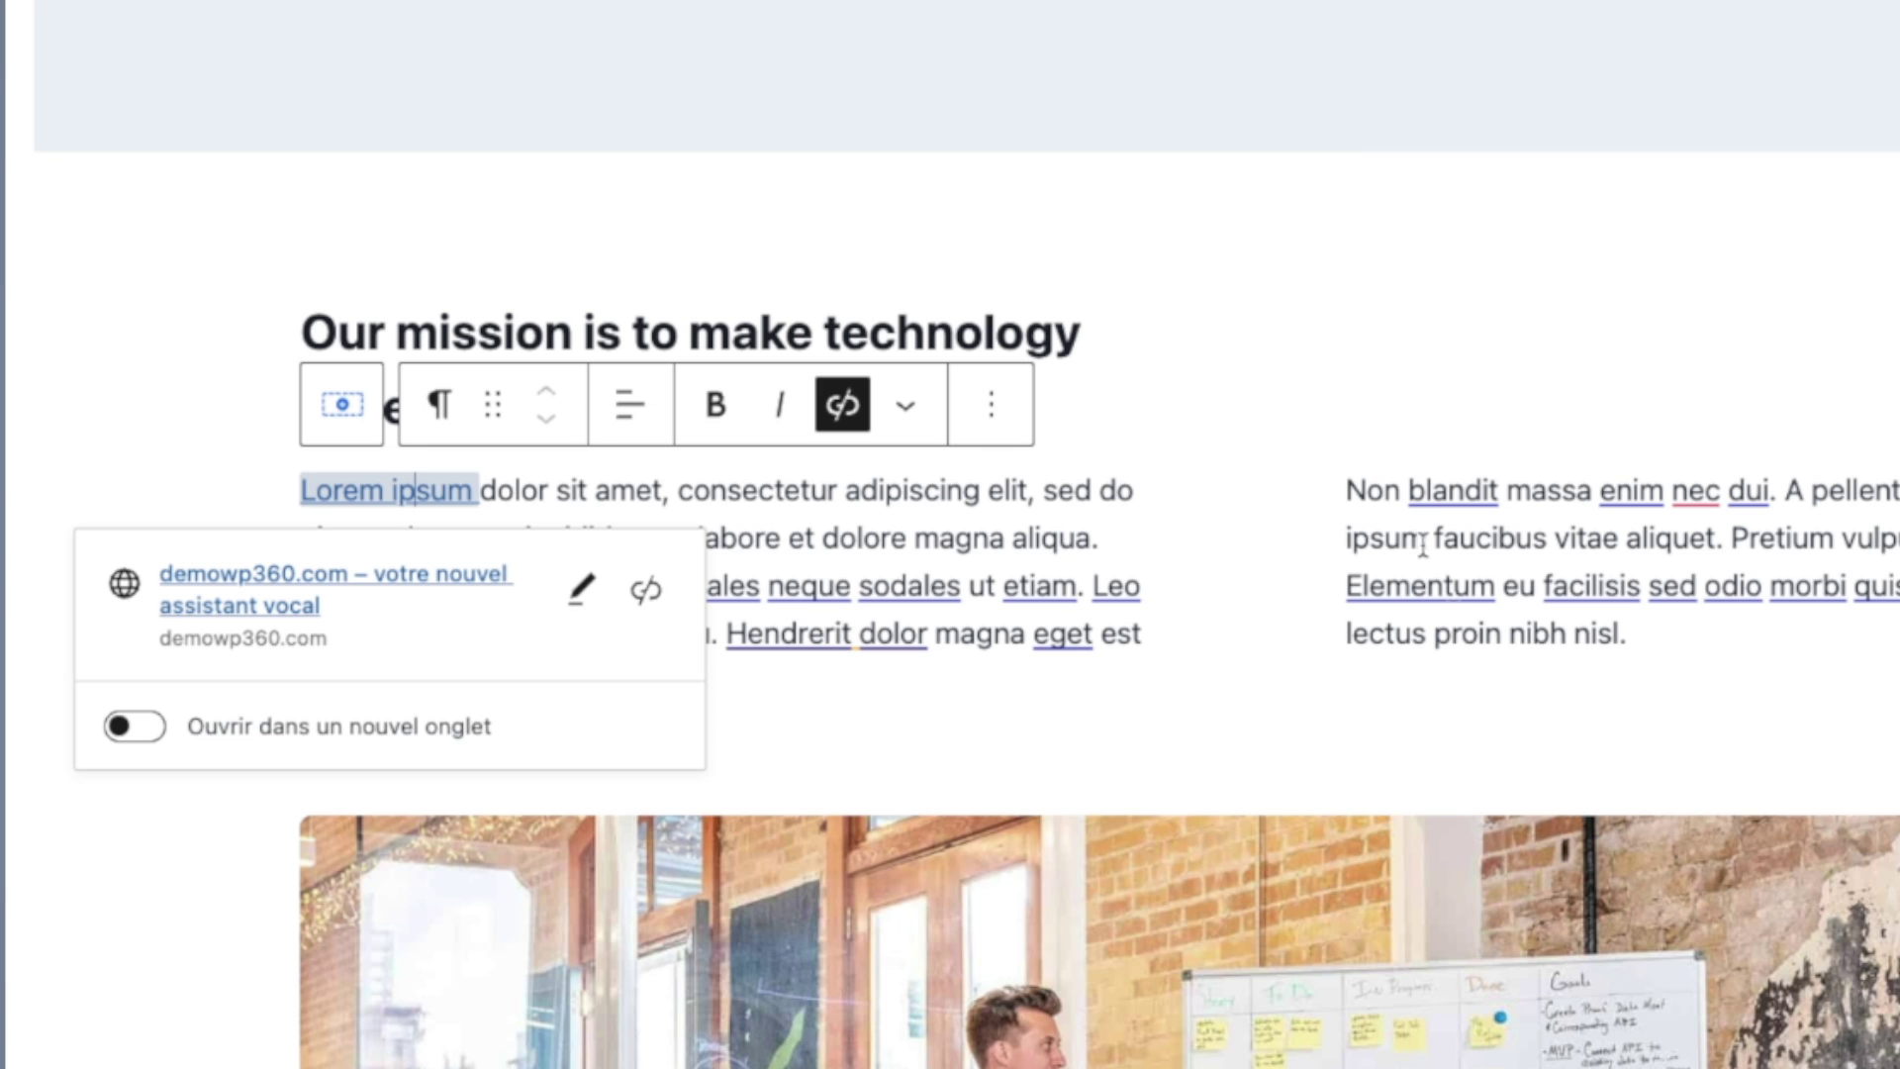
click(1280, 322)
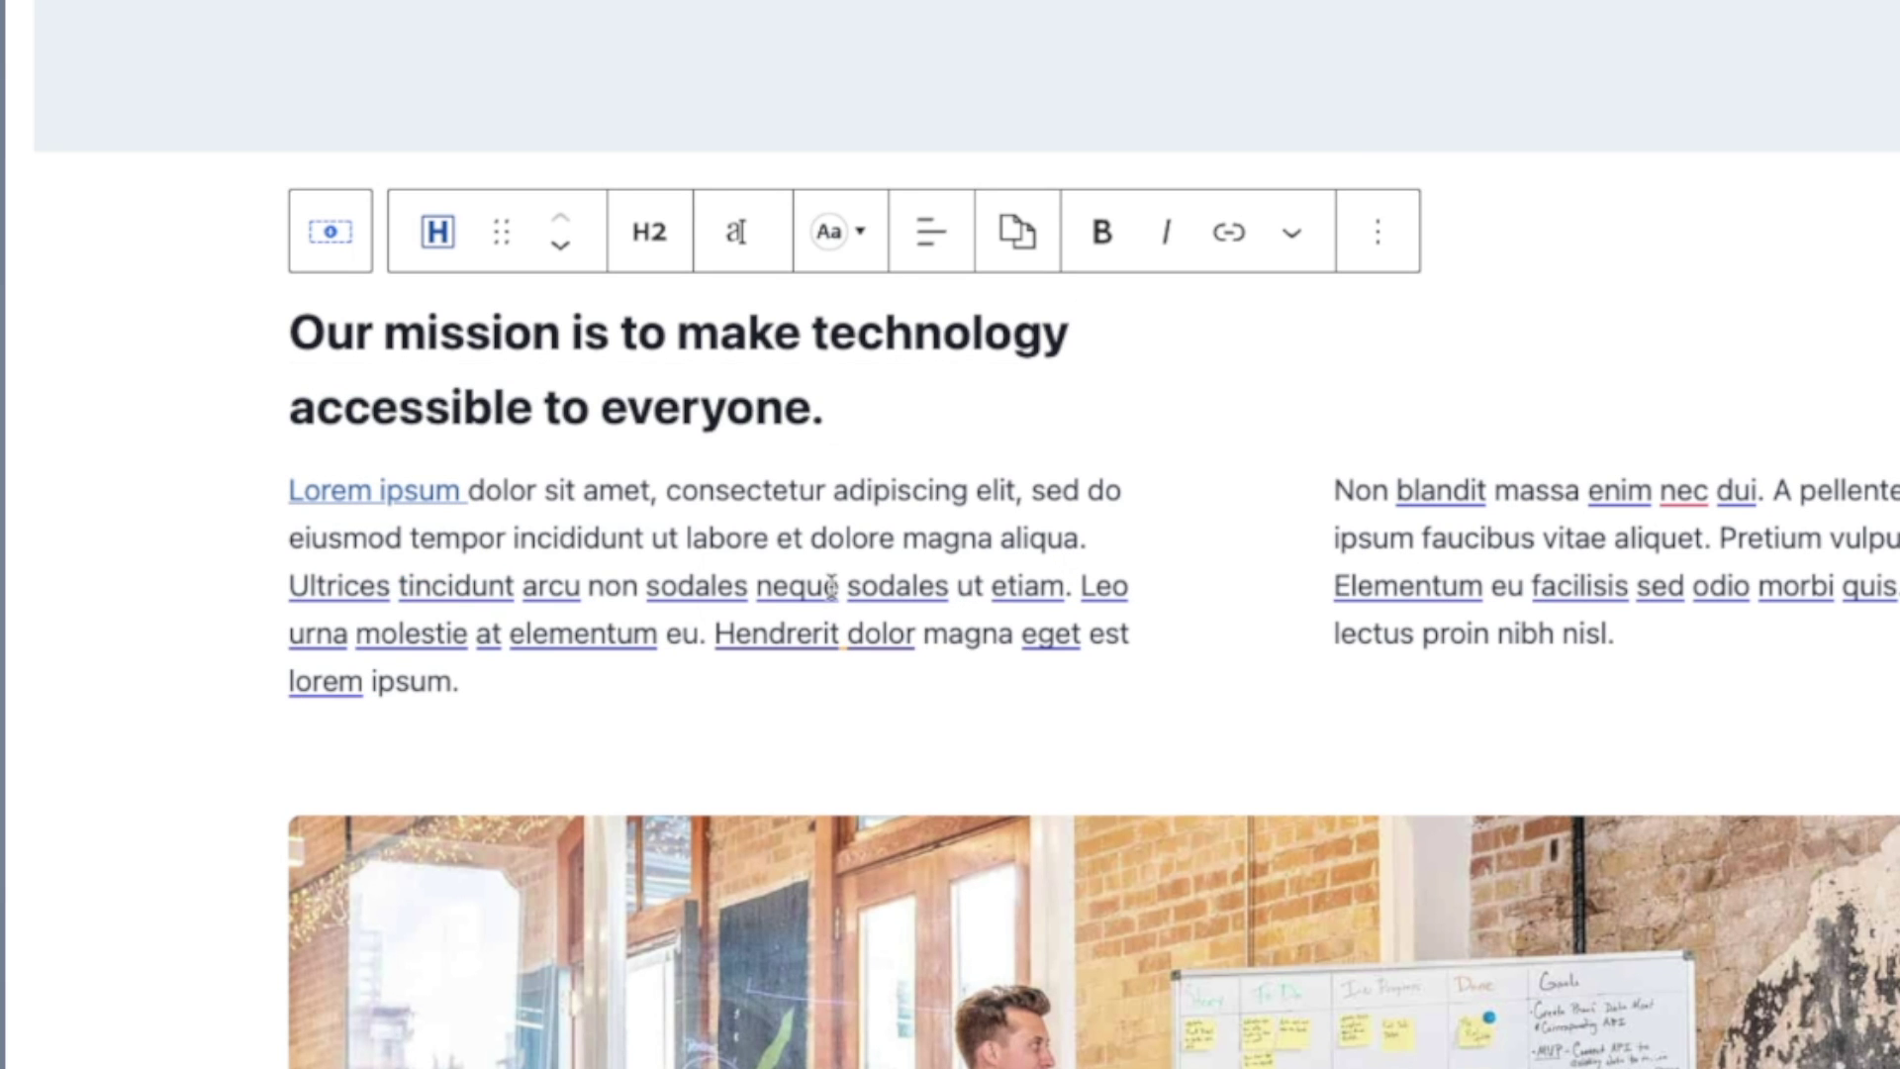
double_click(857, 539)
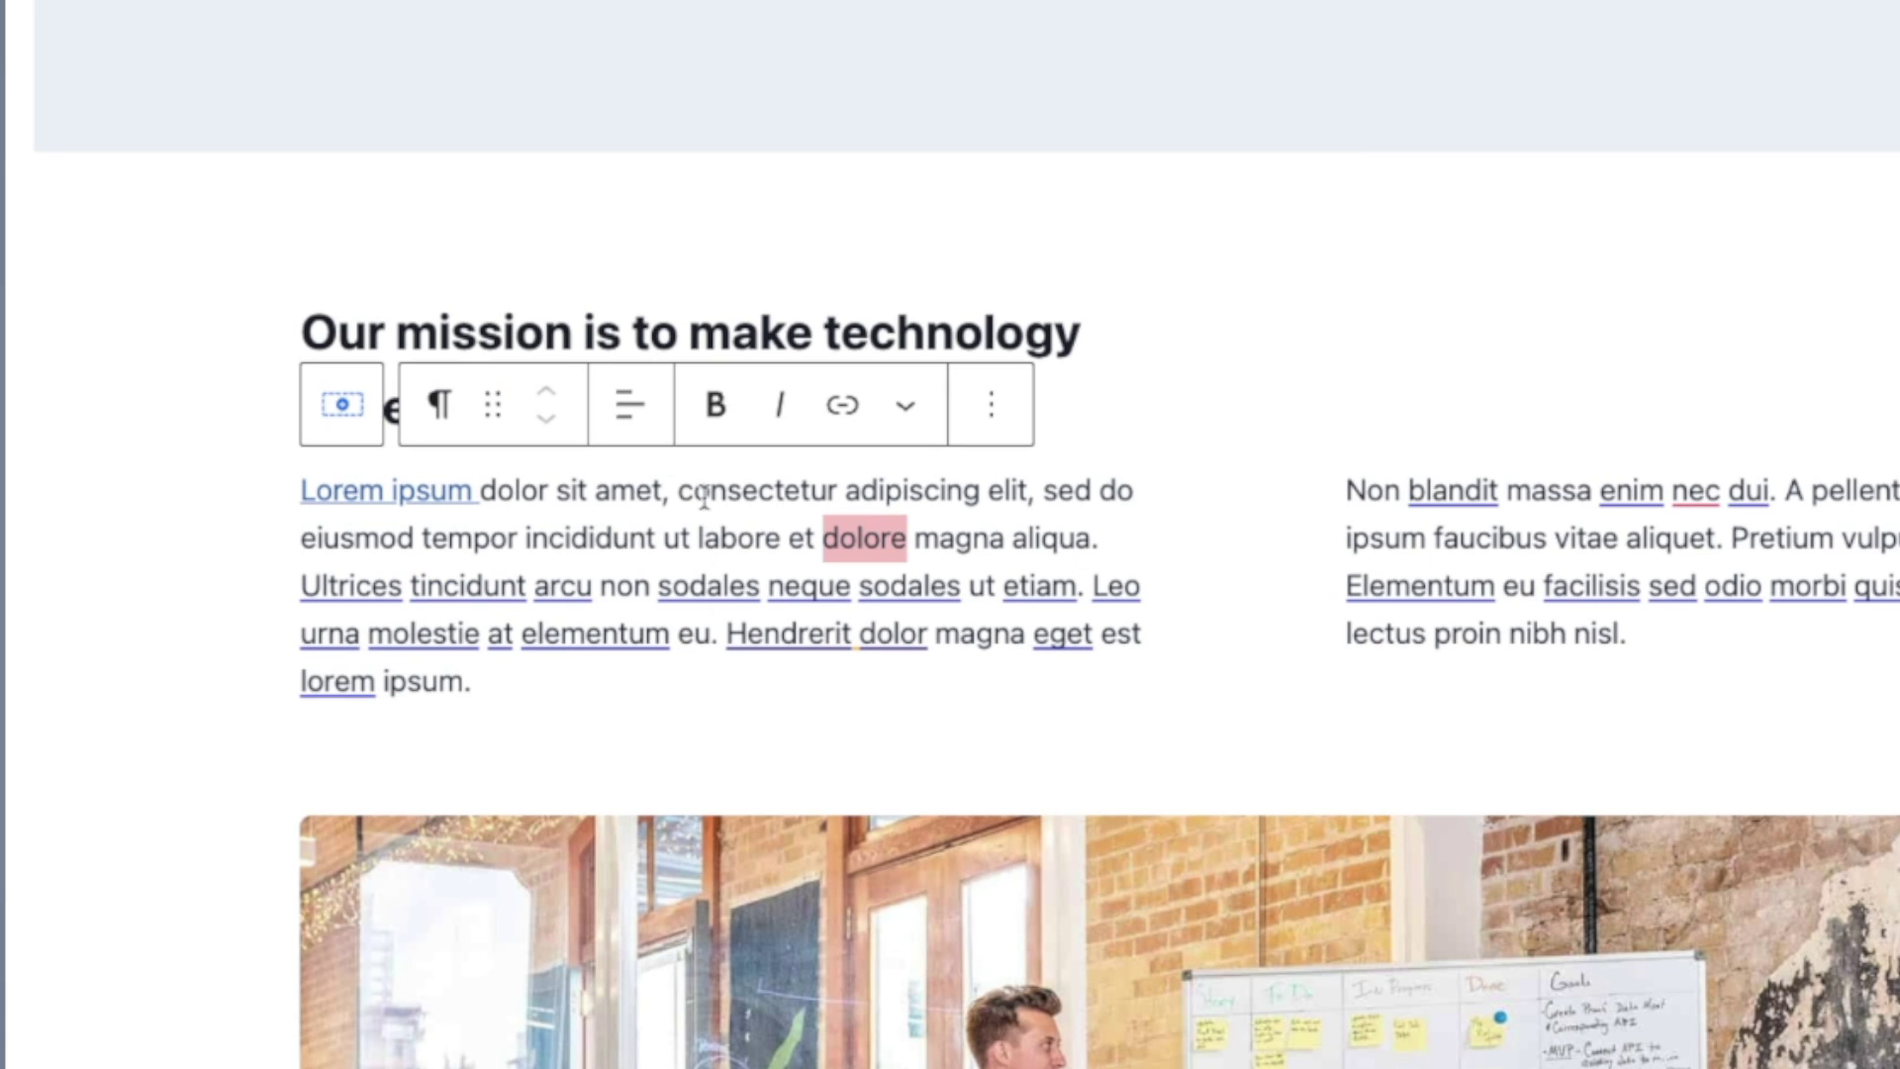
click(713, 411)
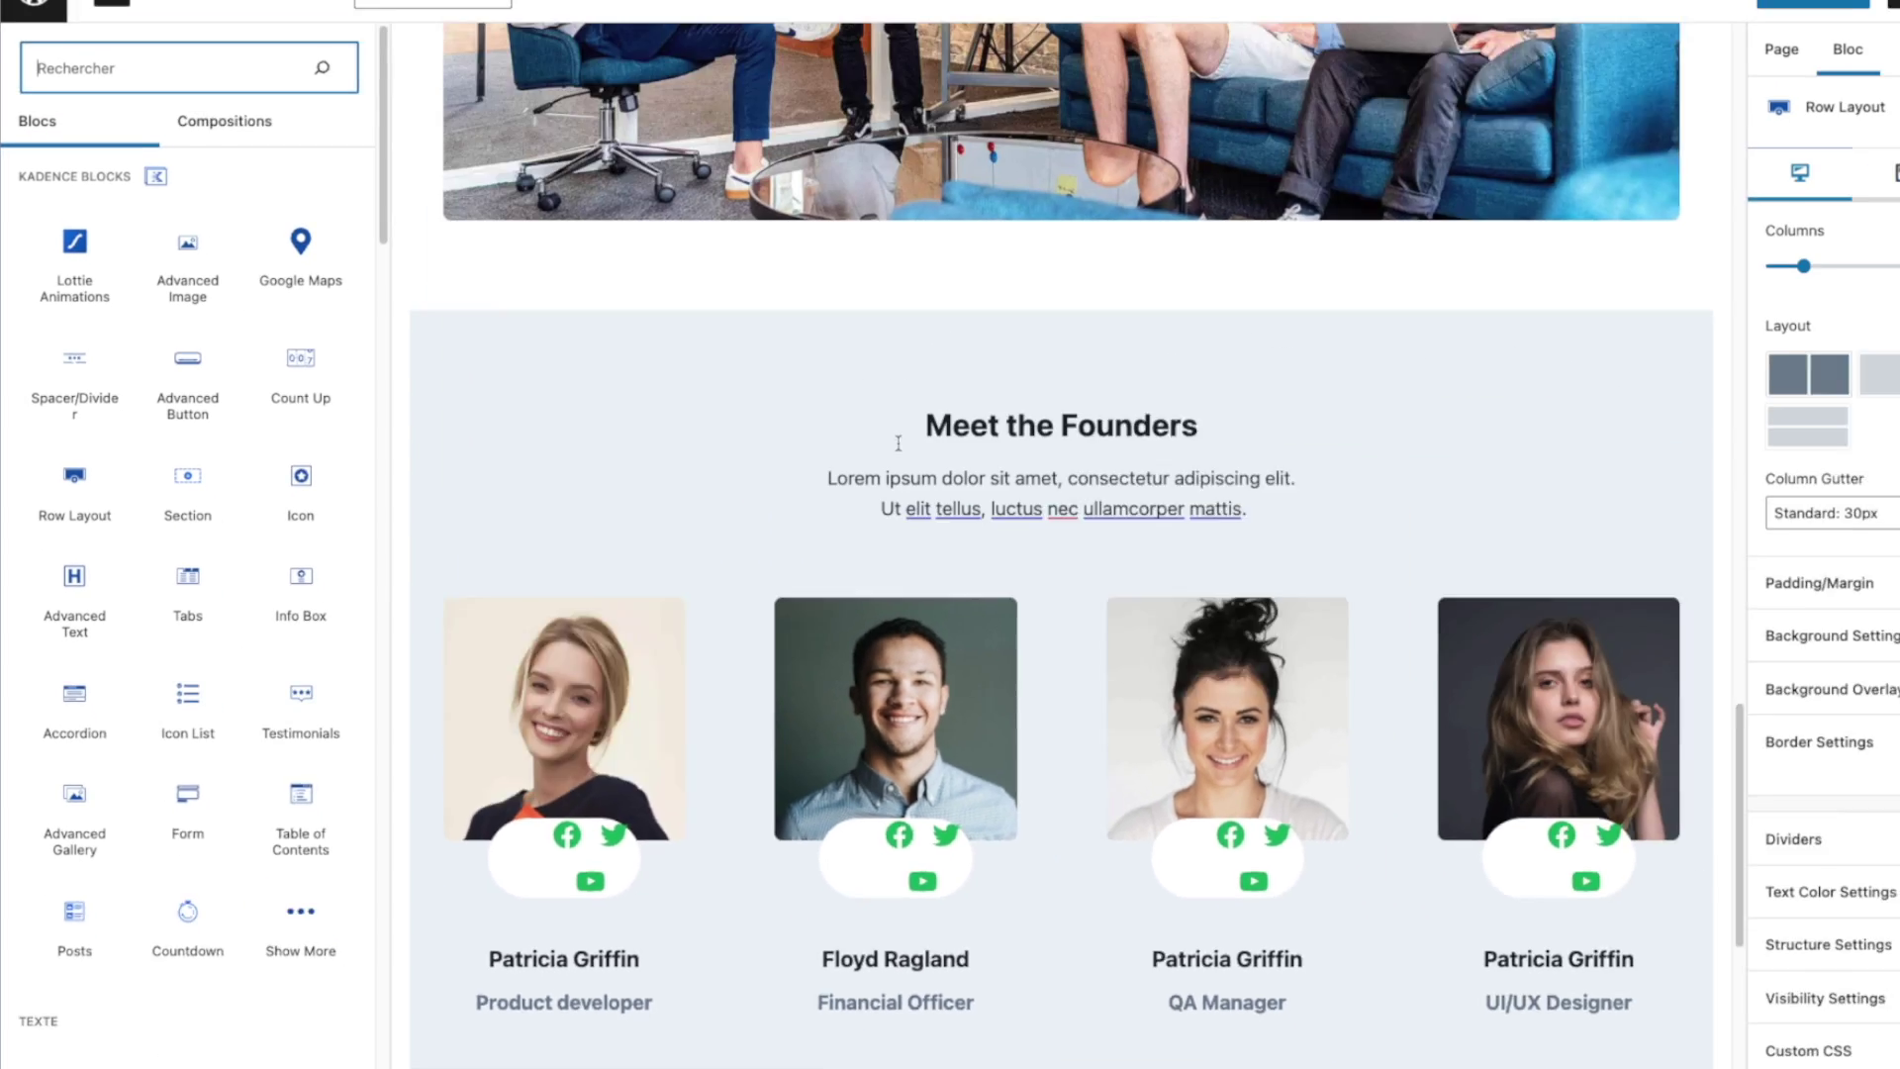
Step: Select the mission section's Row Layout in List View and preview it at tablet width
scroll(955, 419, up, 10)
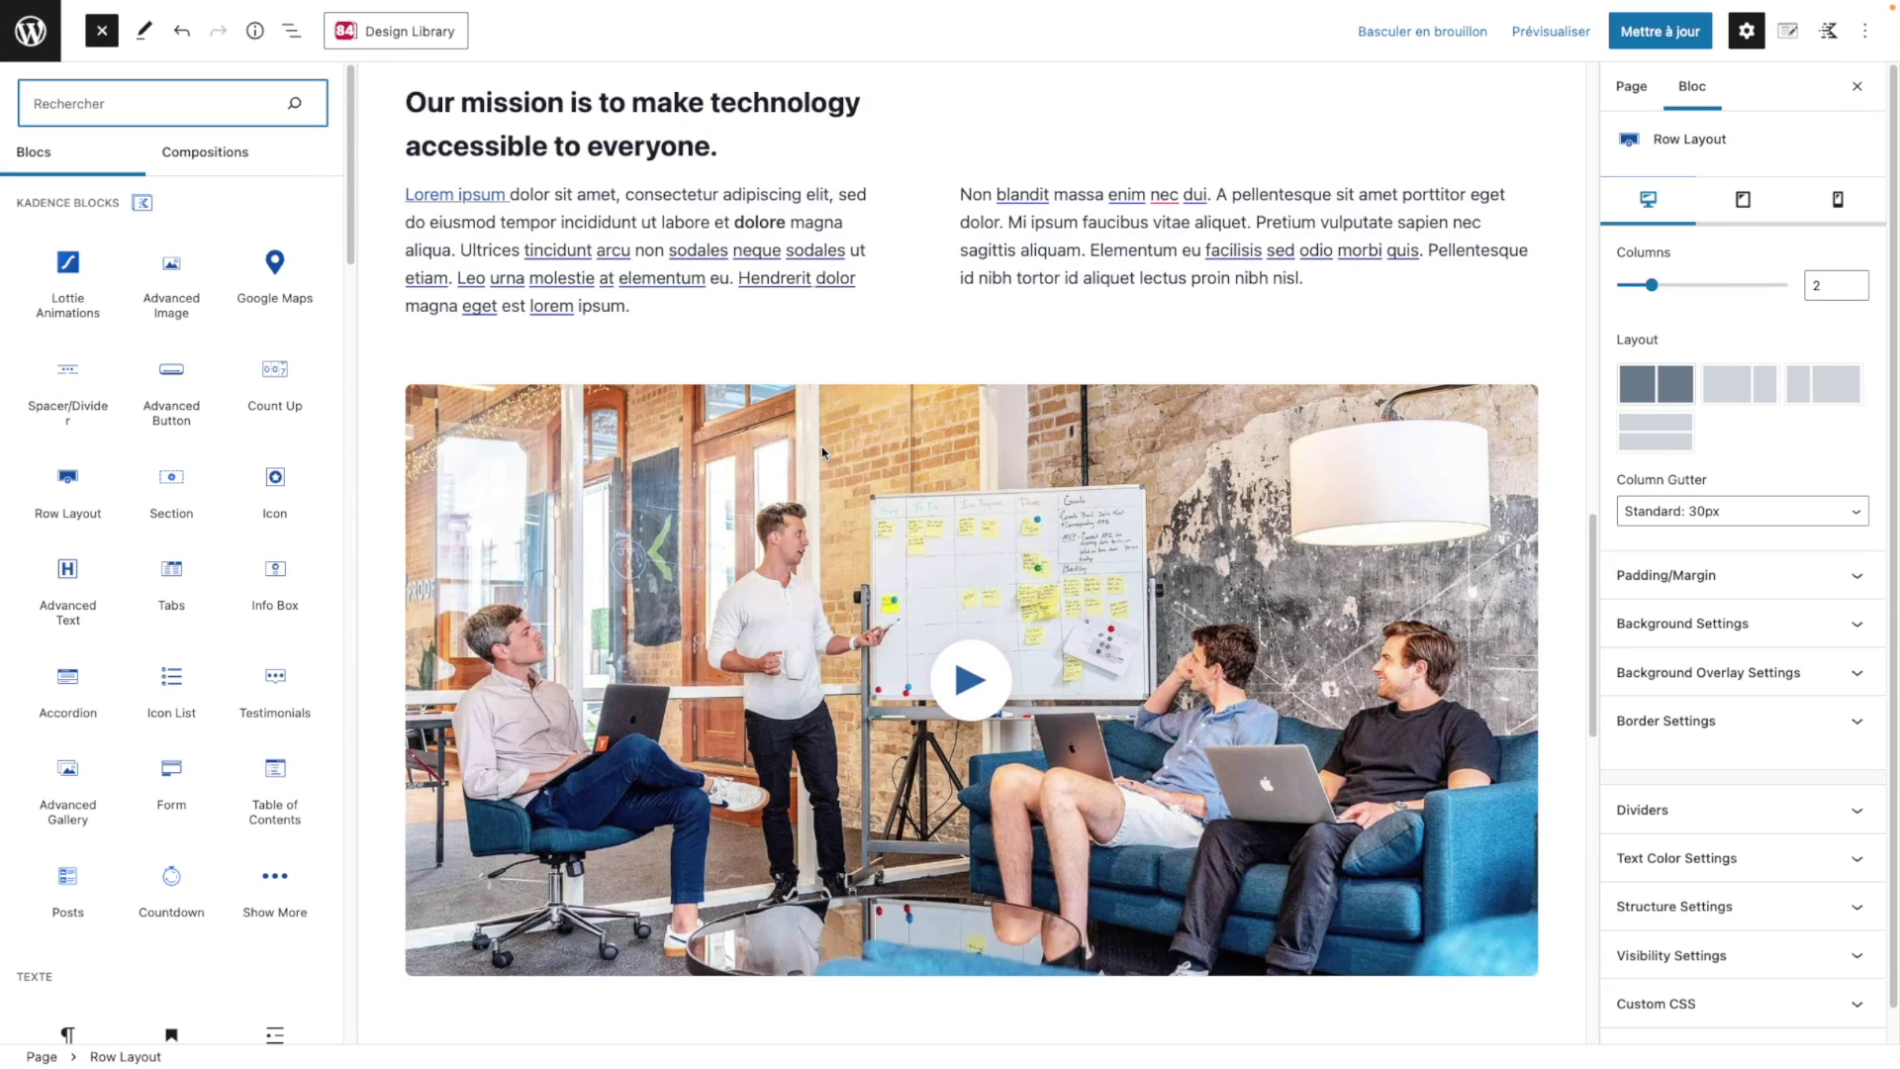
click(778, 257)
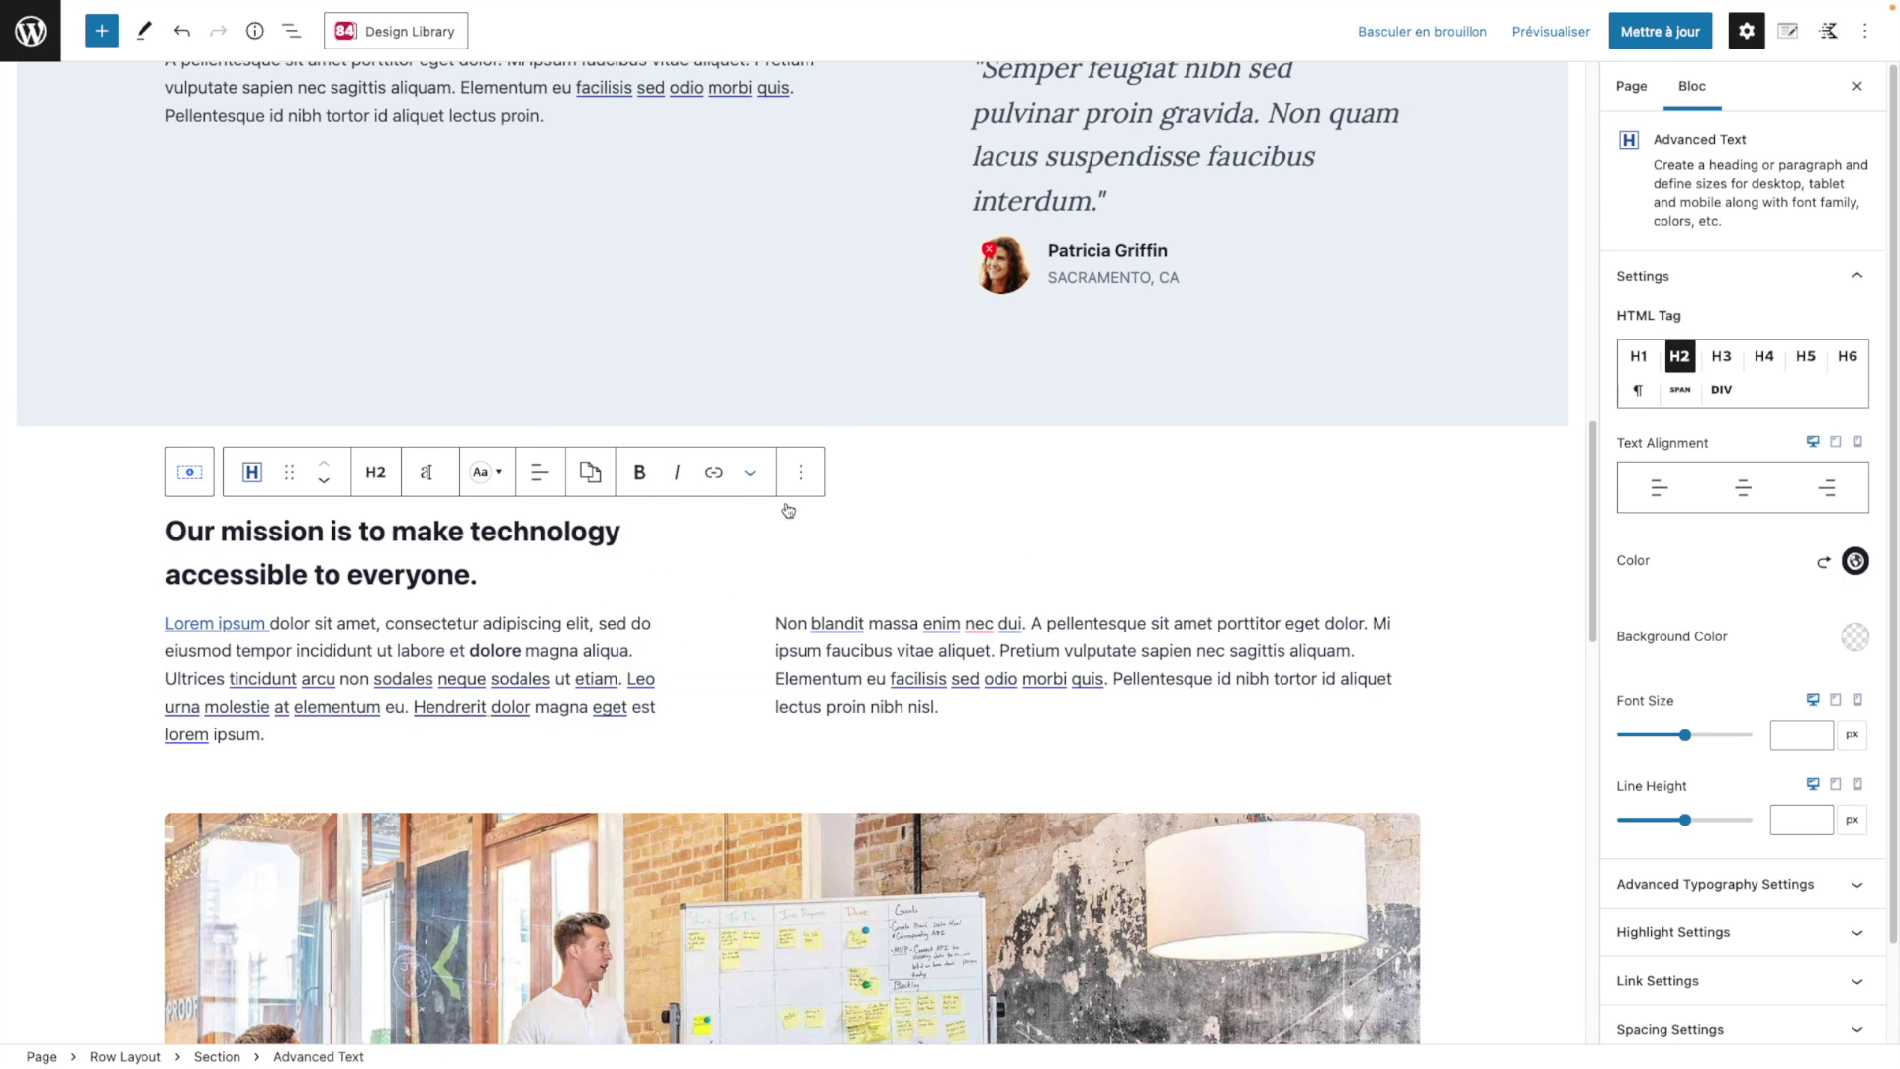
scroll(1049, 318, up, 8)
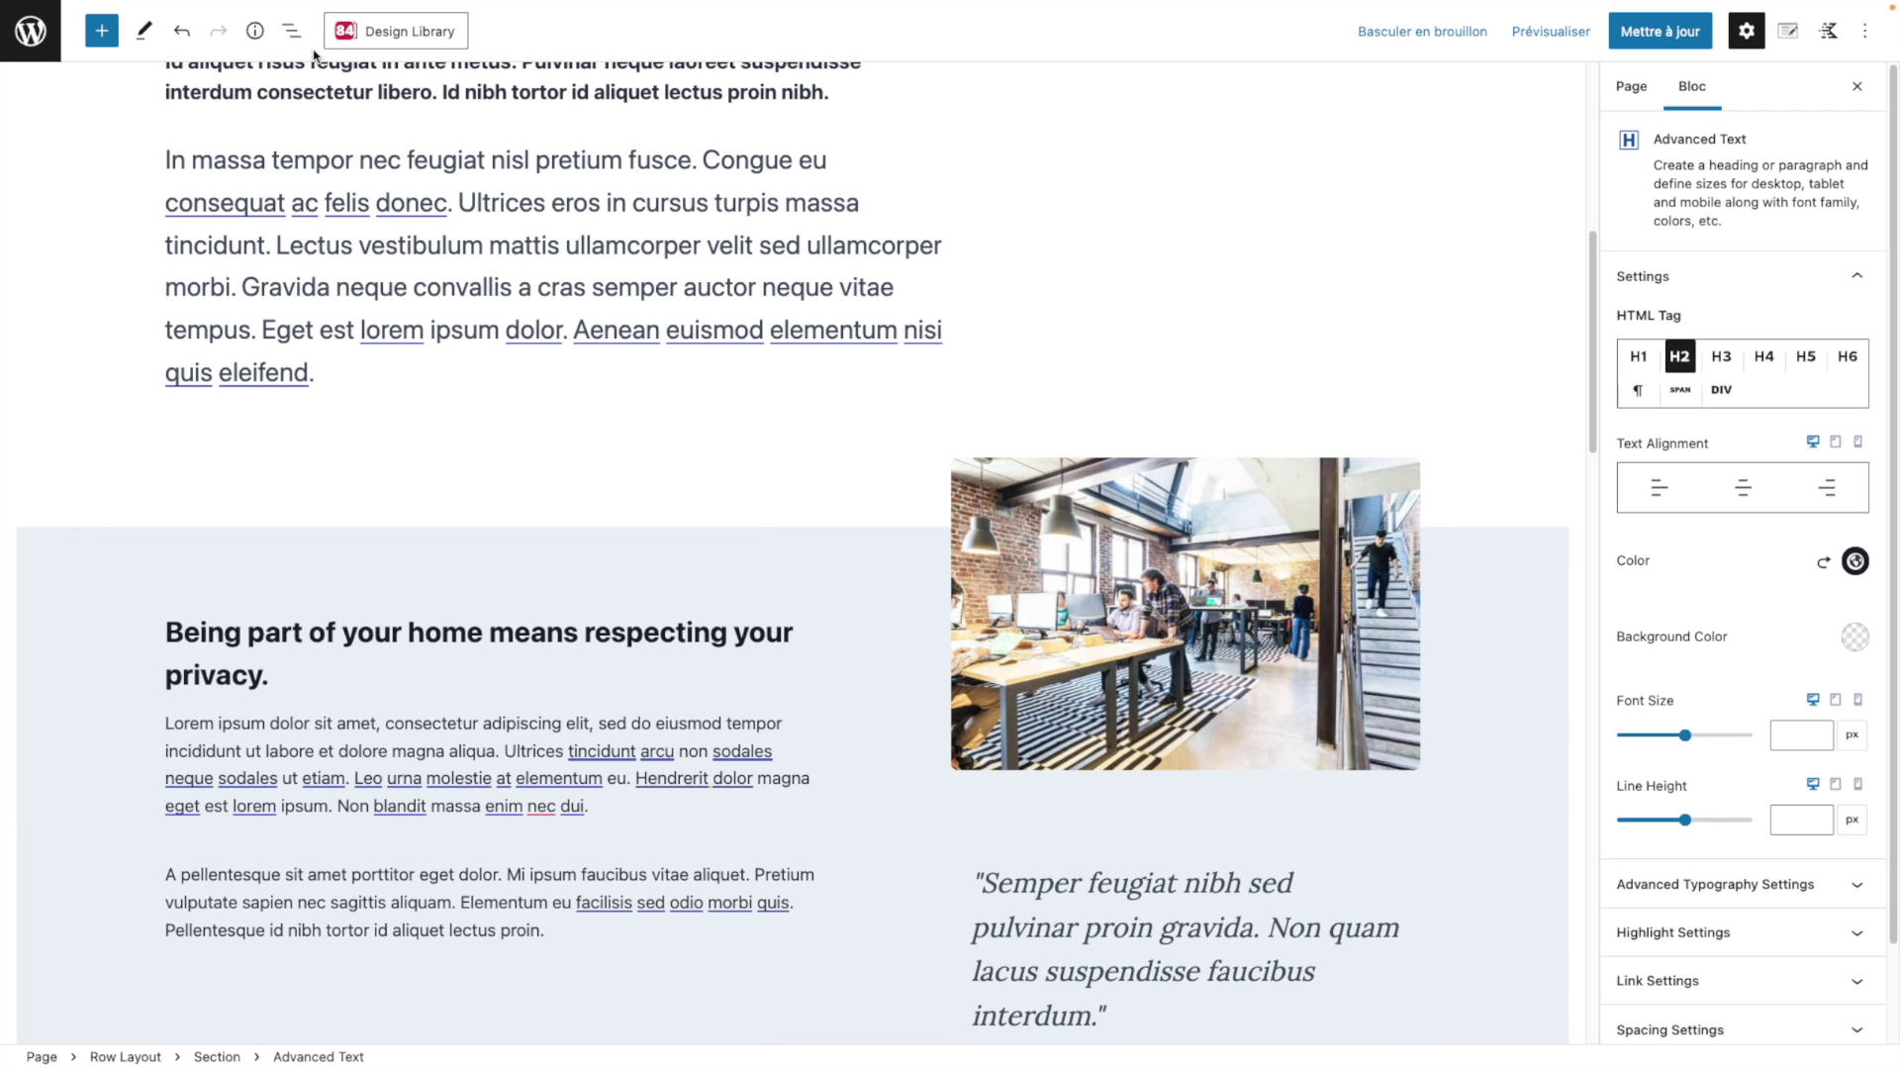
click(291, 31)
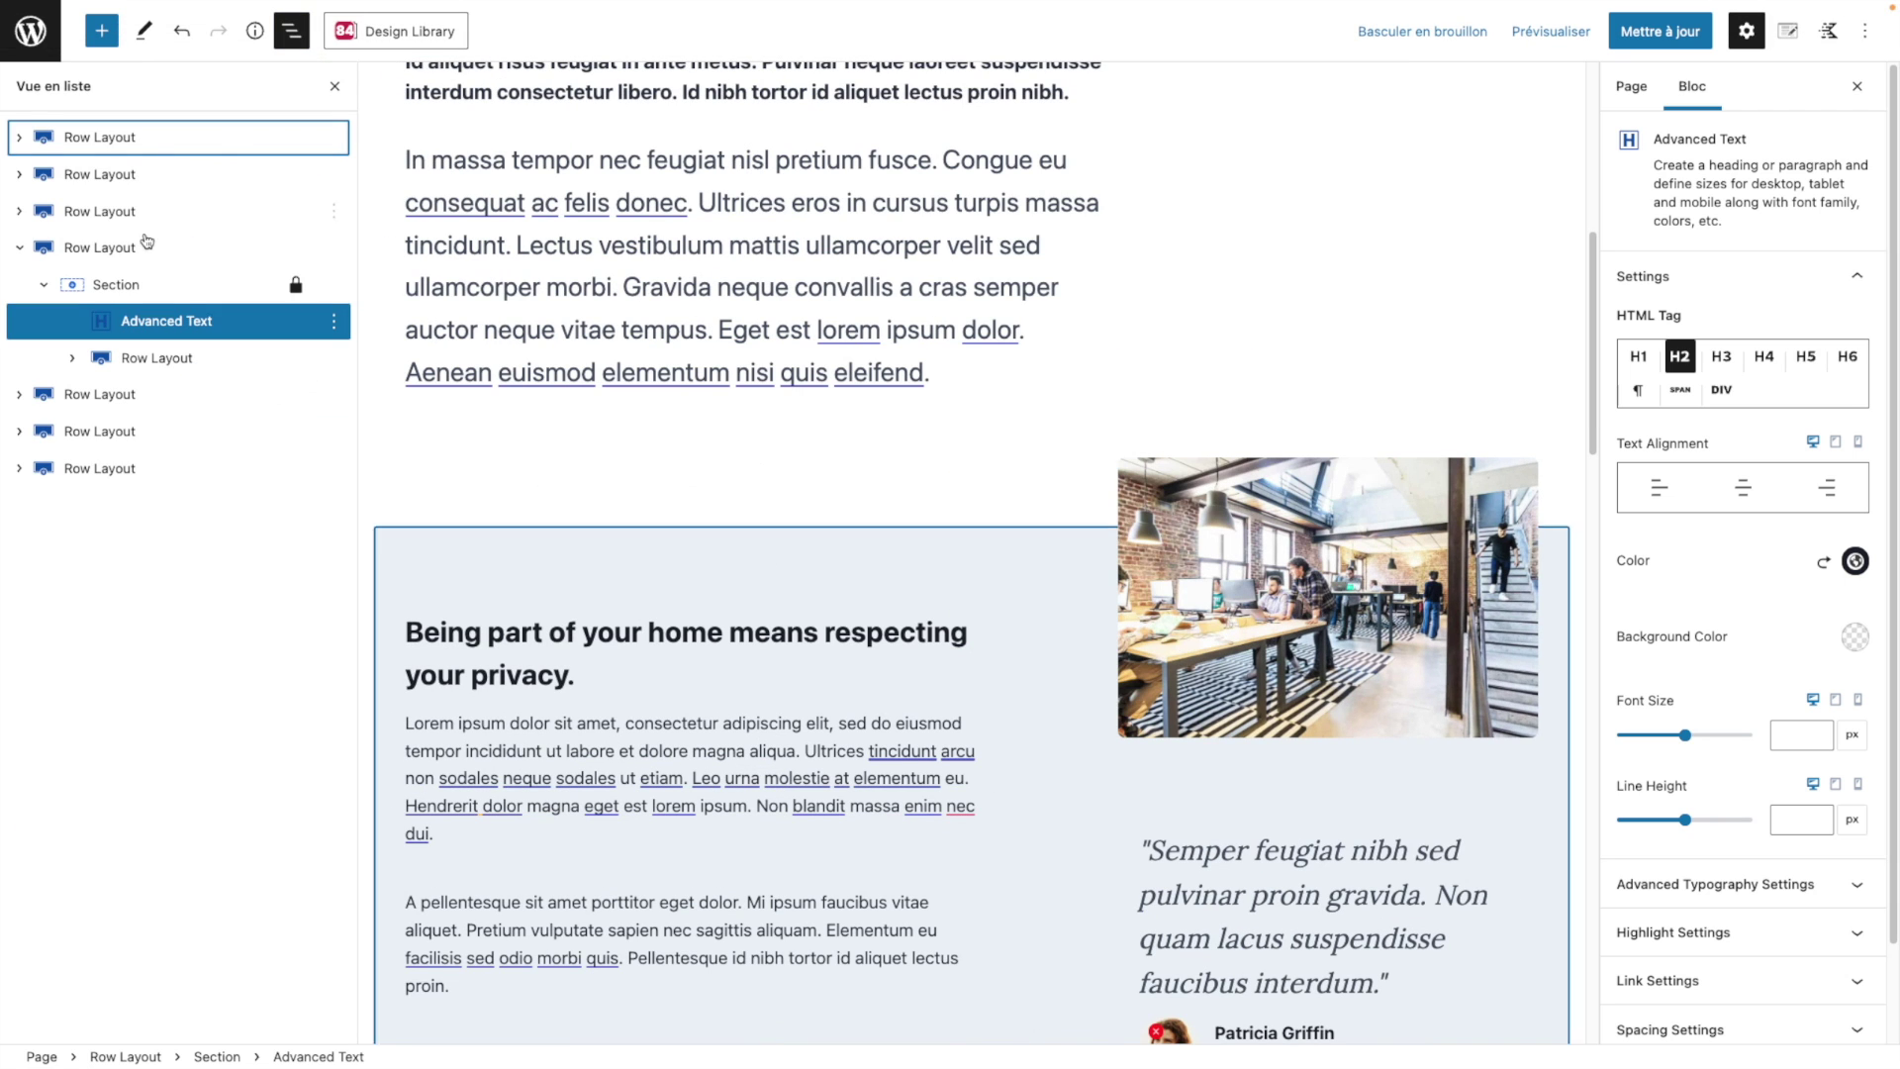
click(126, 255)
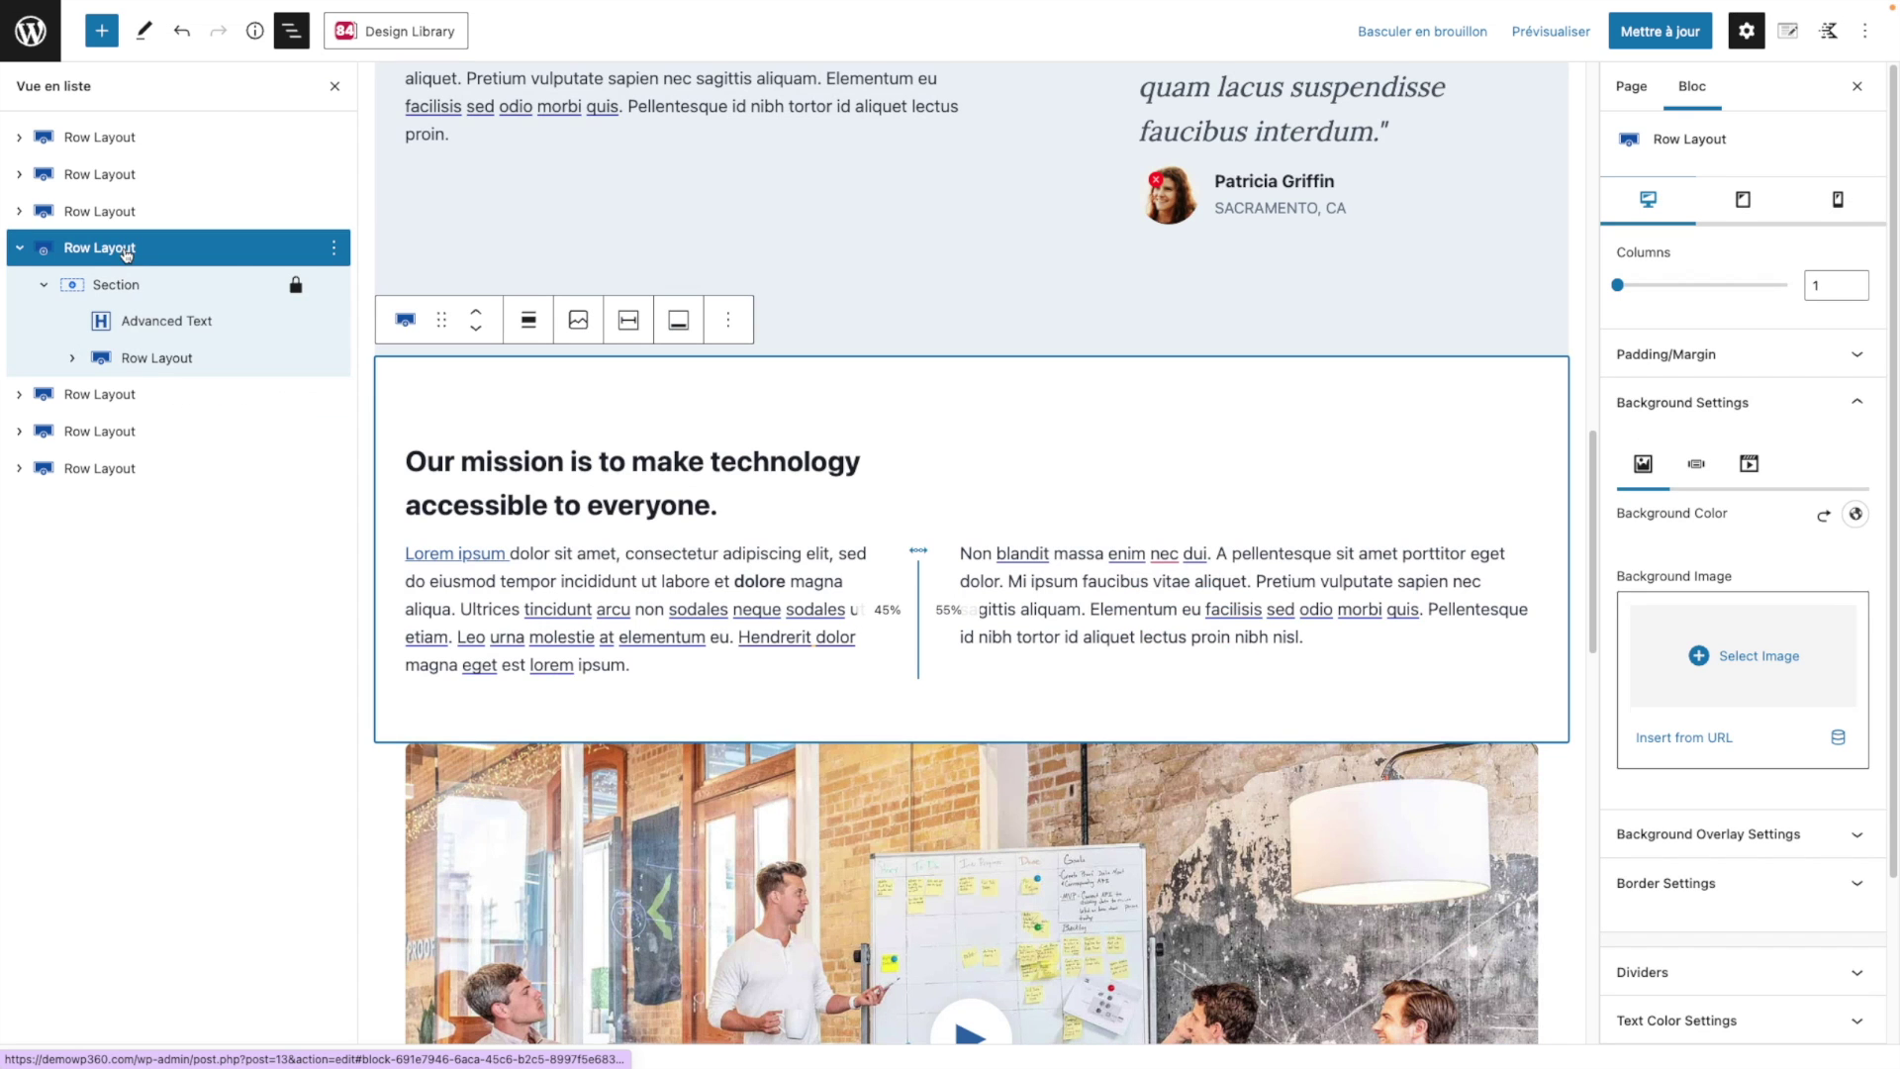
click(1740, 206)
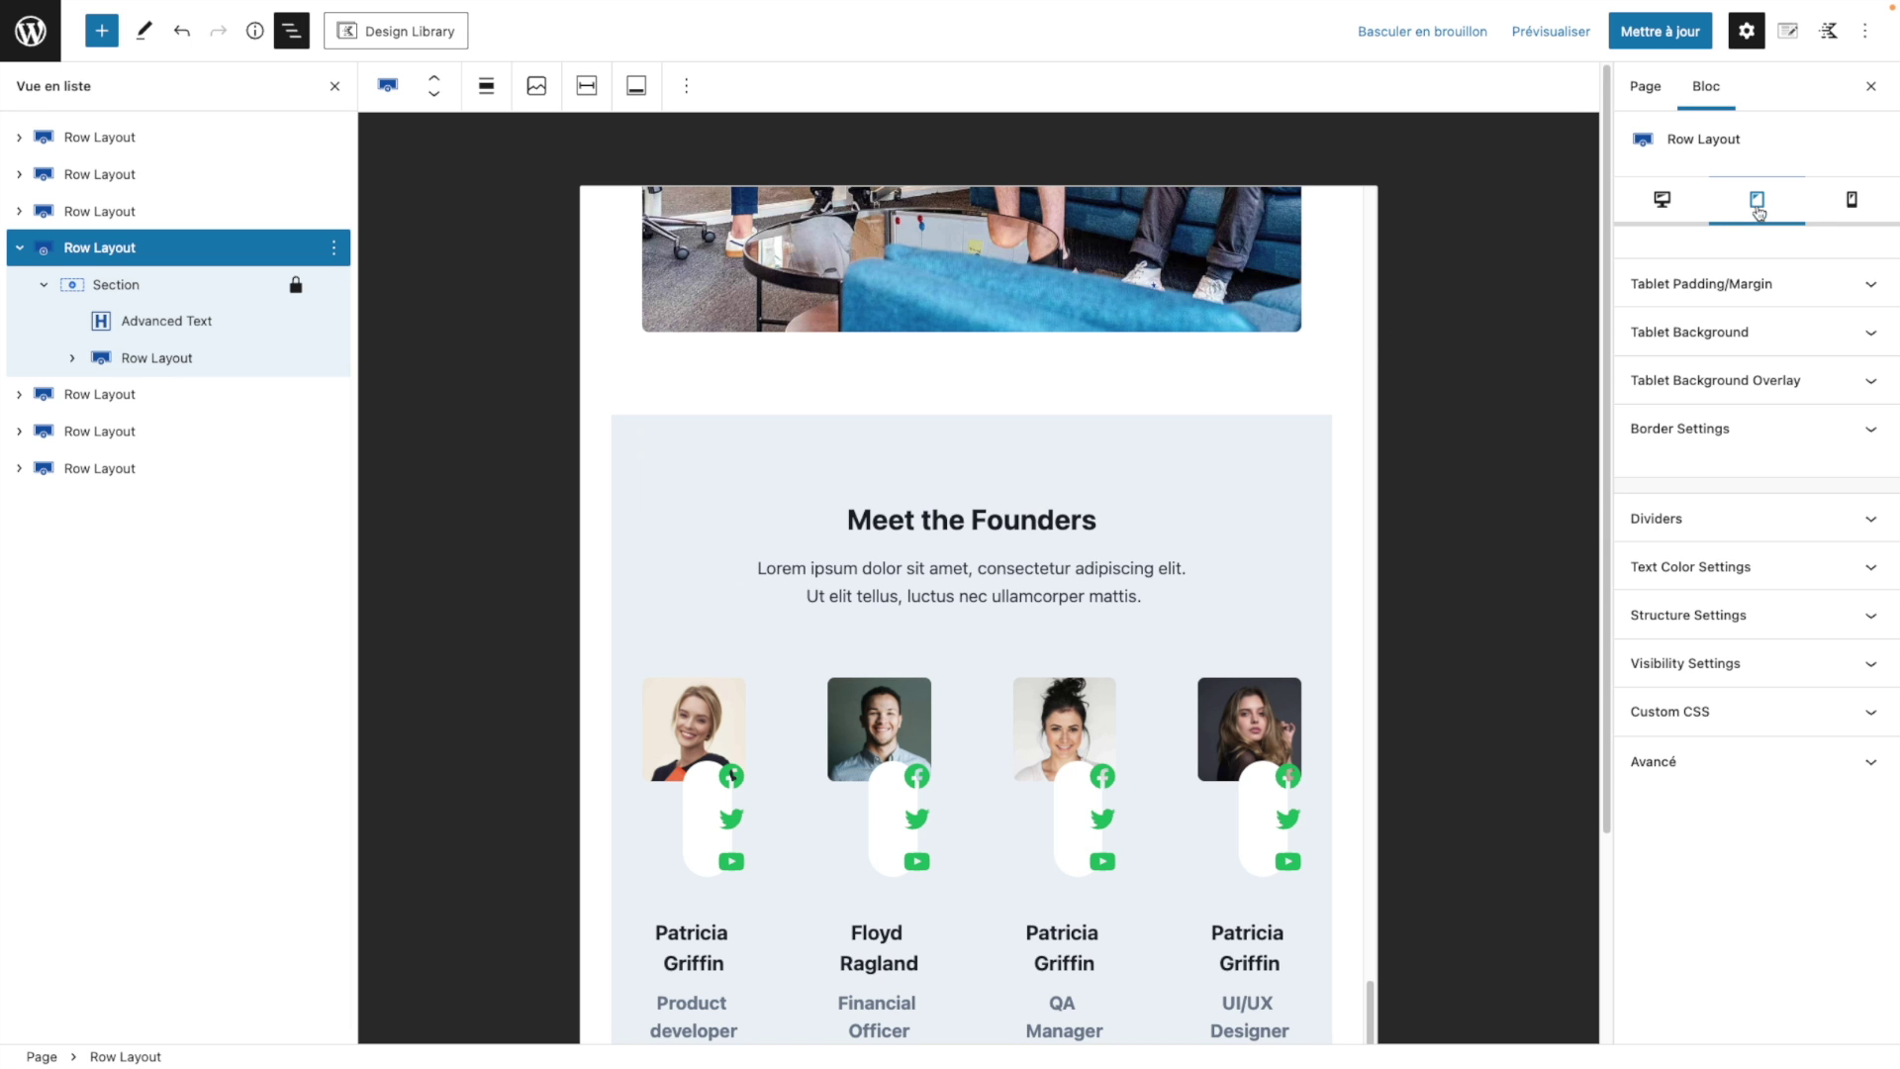
click(1847, 203)
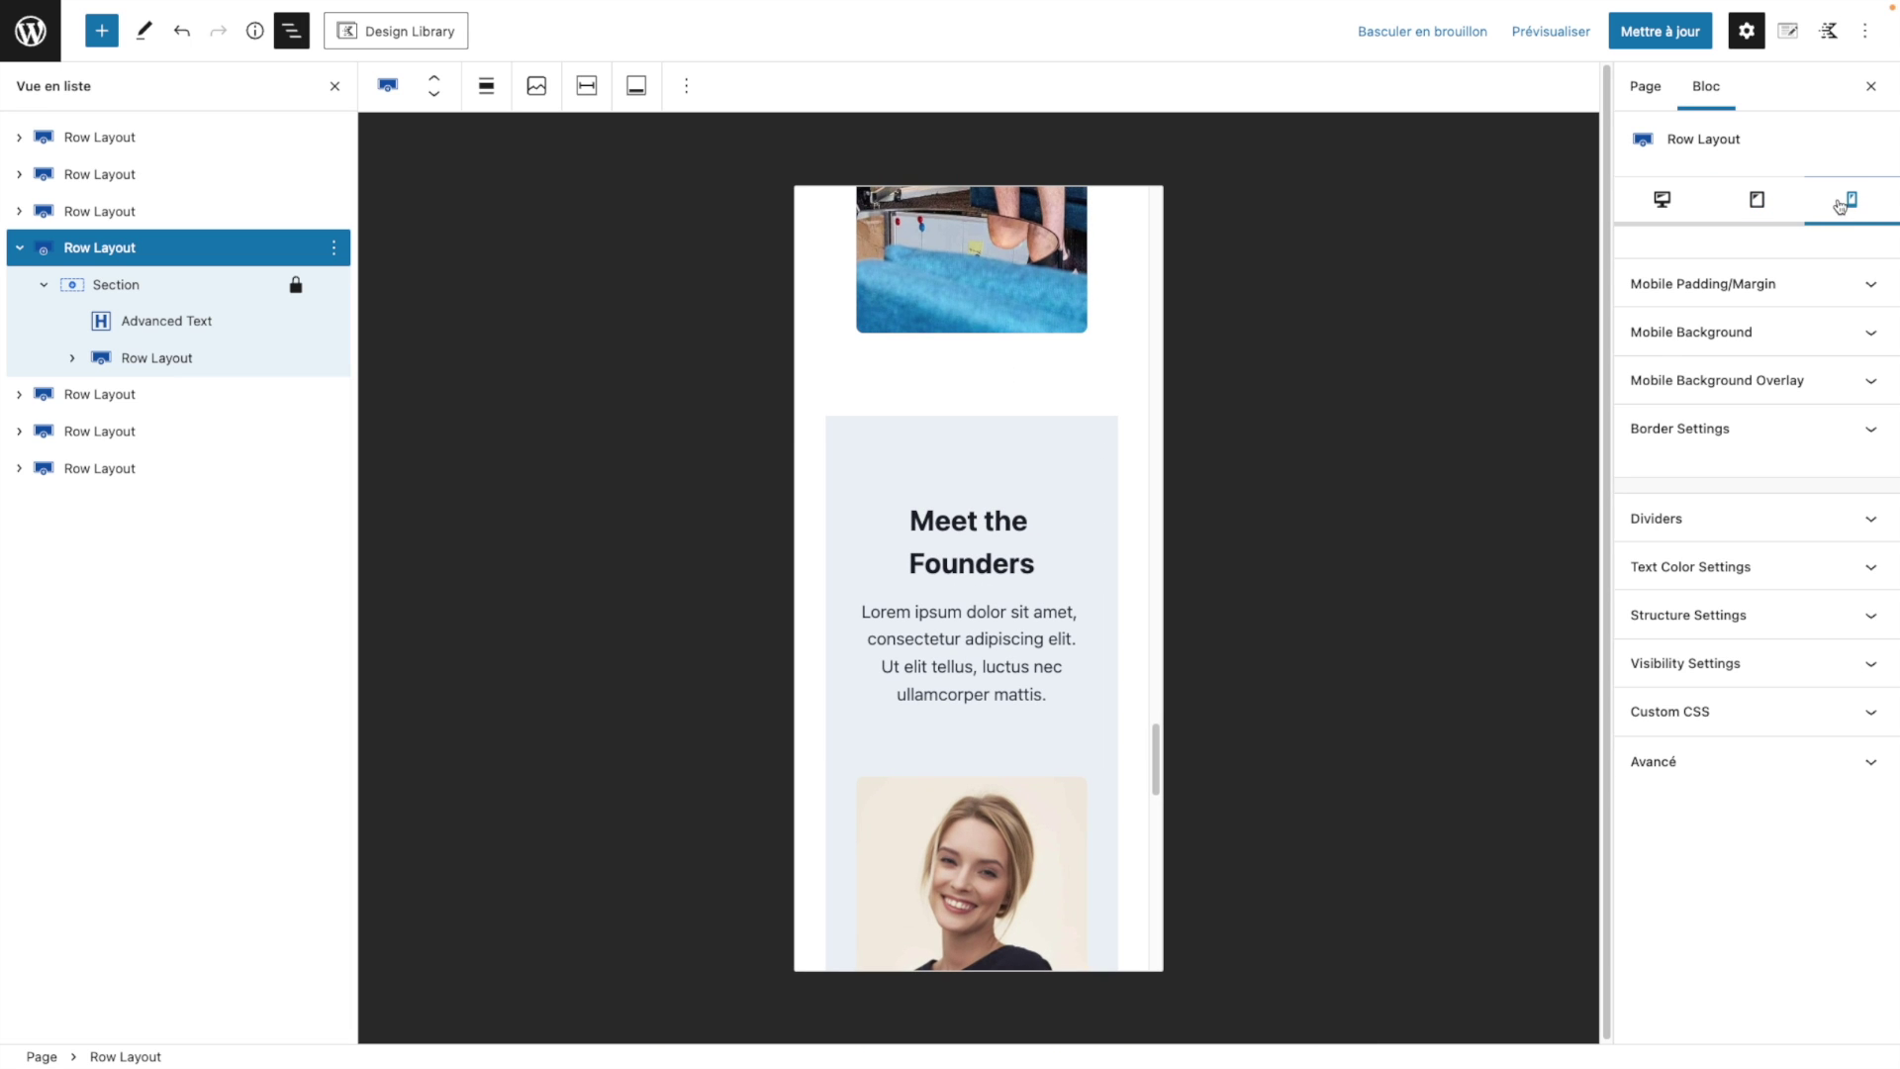
click(1758, 203)
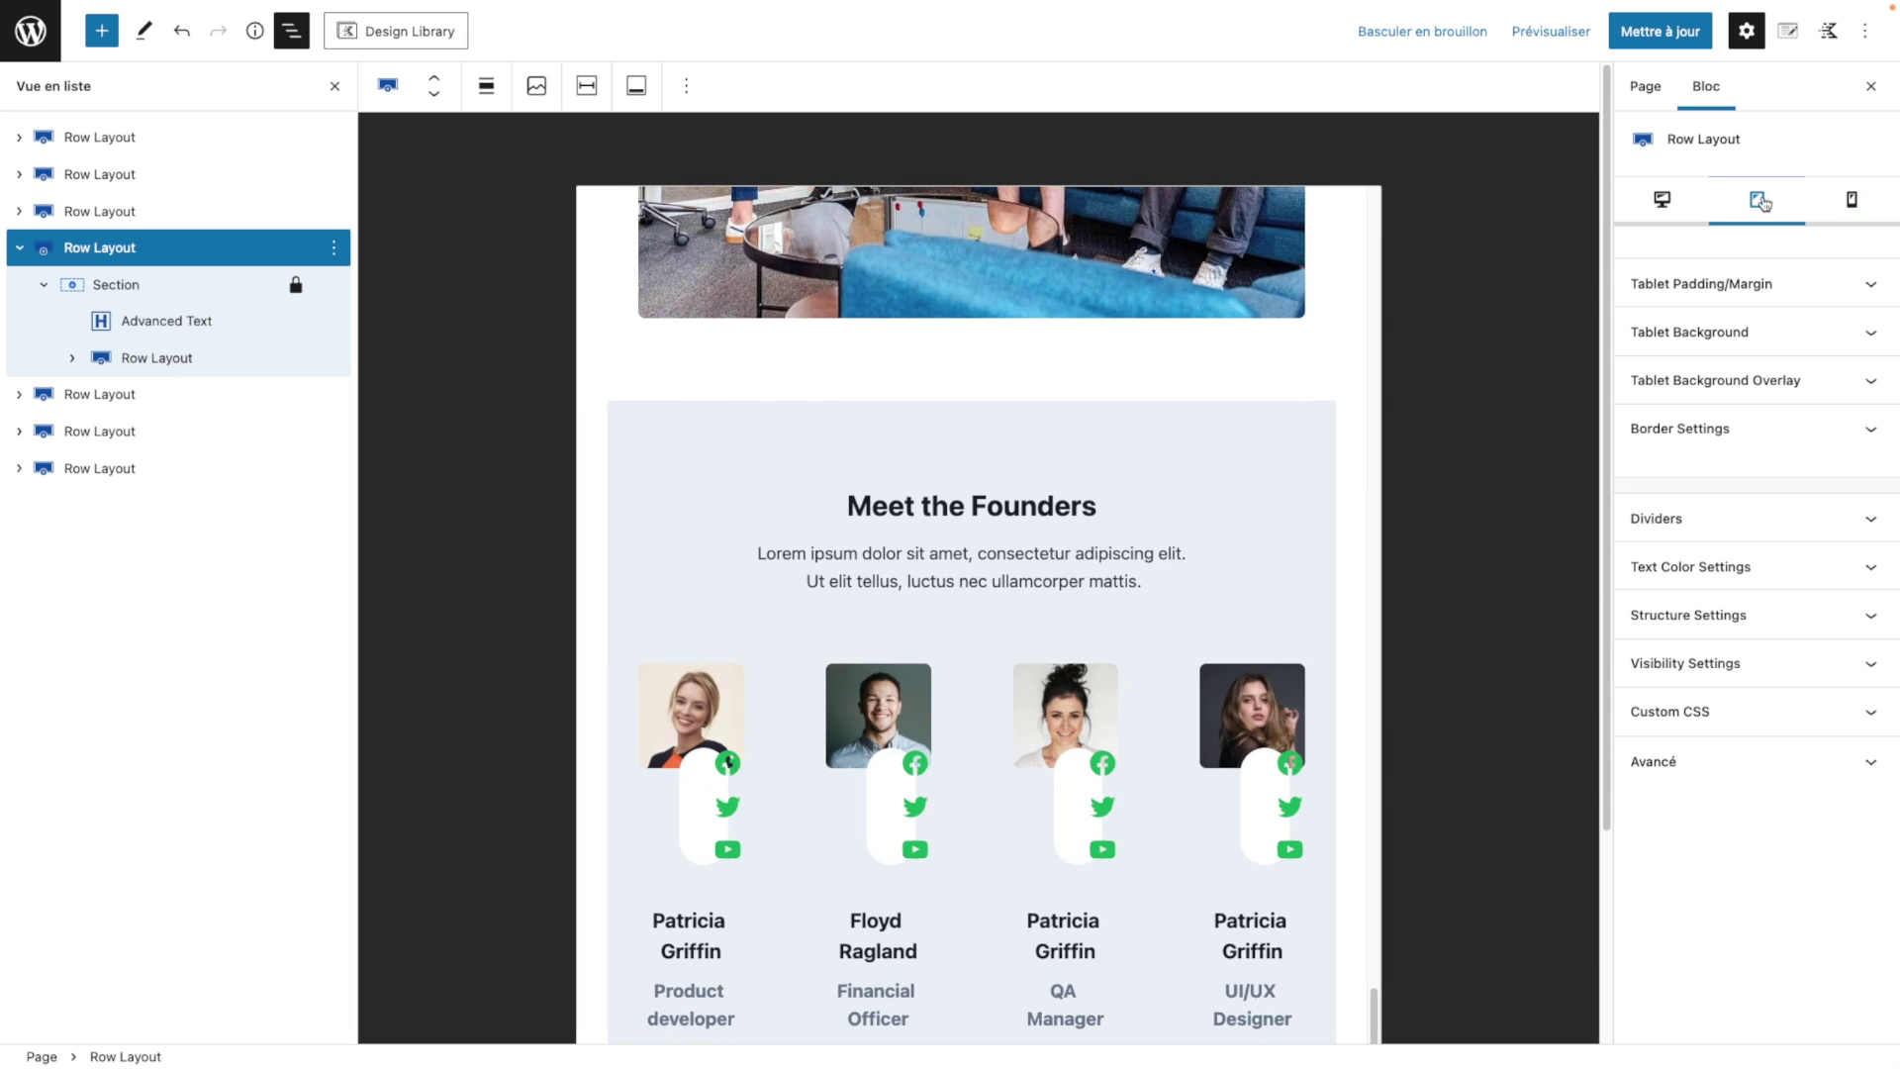
click(1851, 200)
scroll(1005, 628, down, 5)
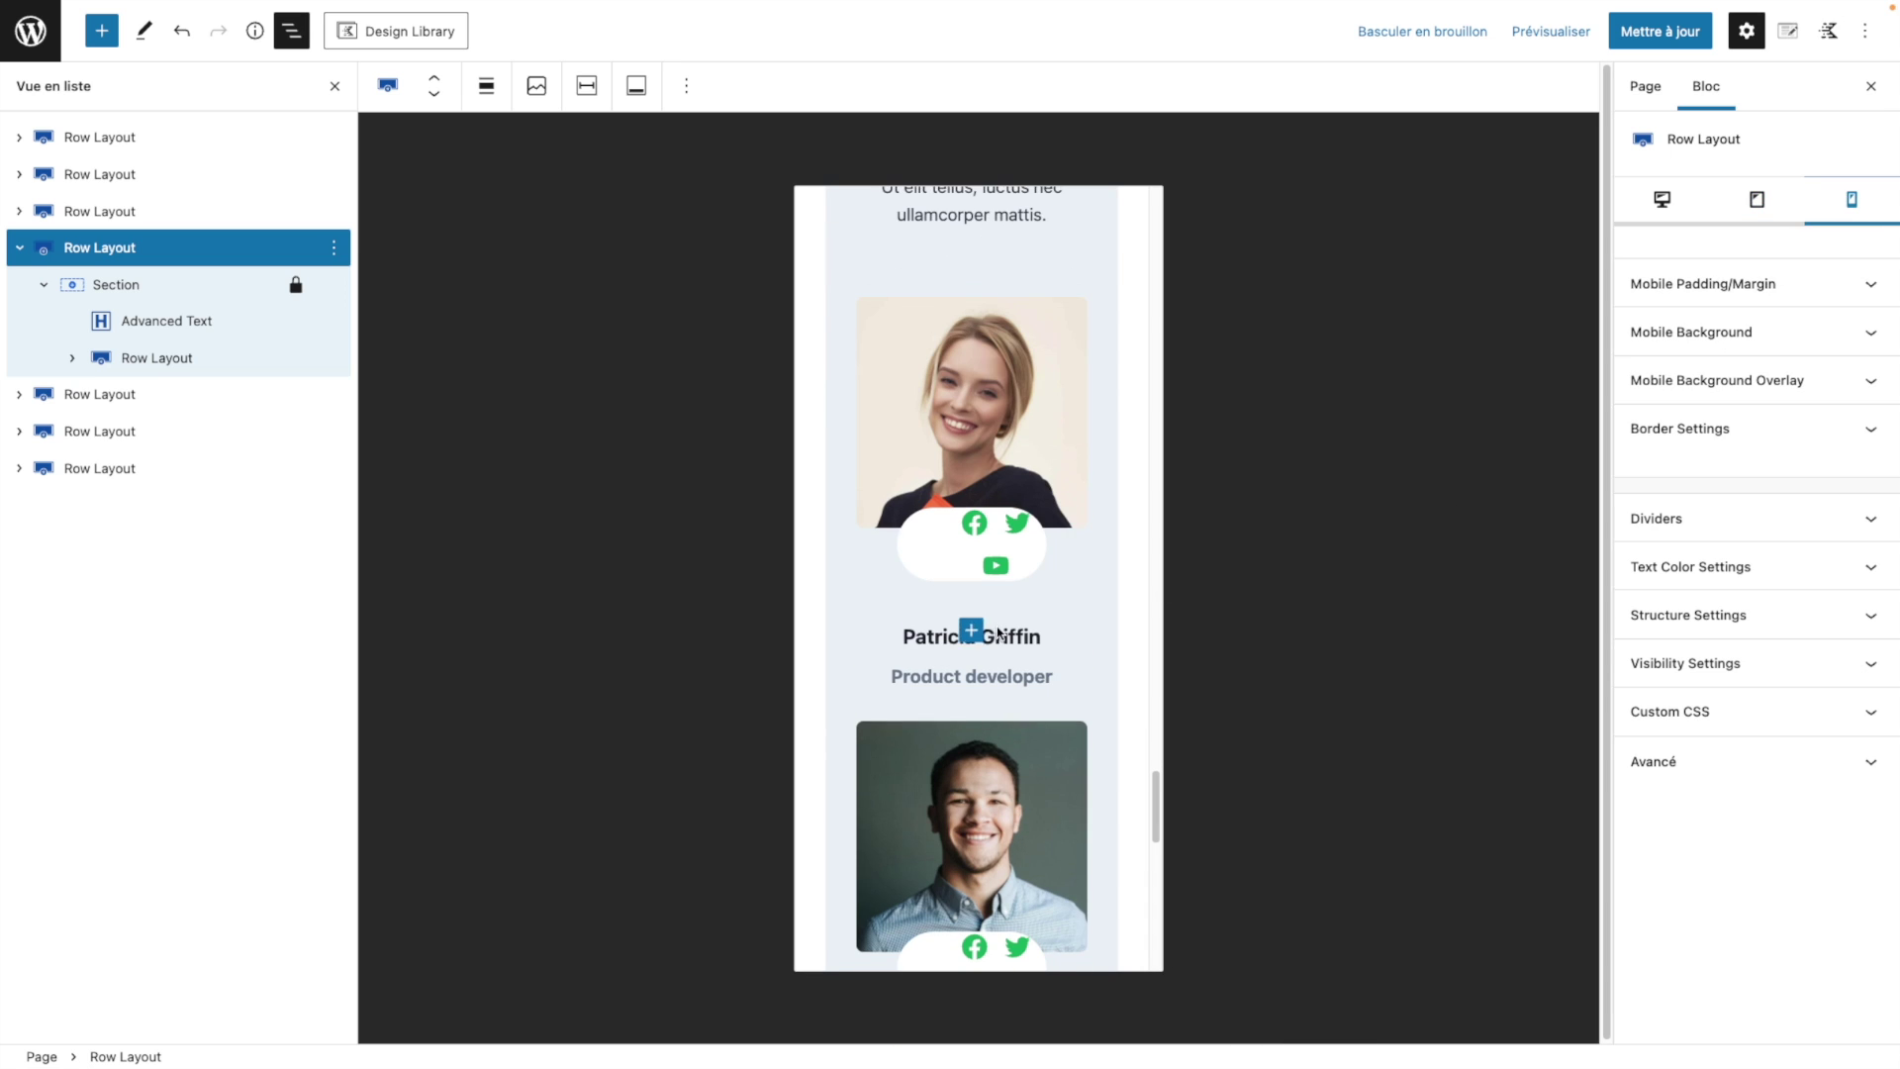
click(1781, 300)
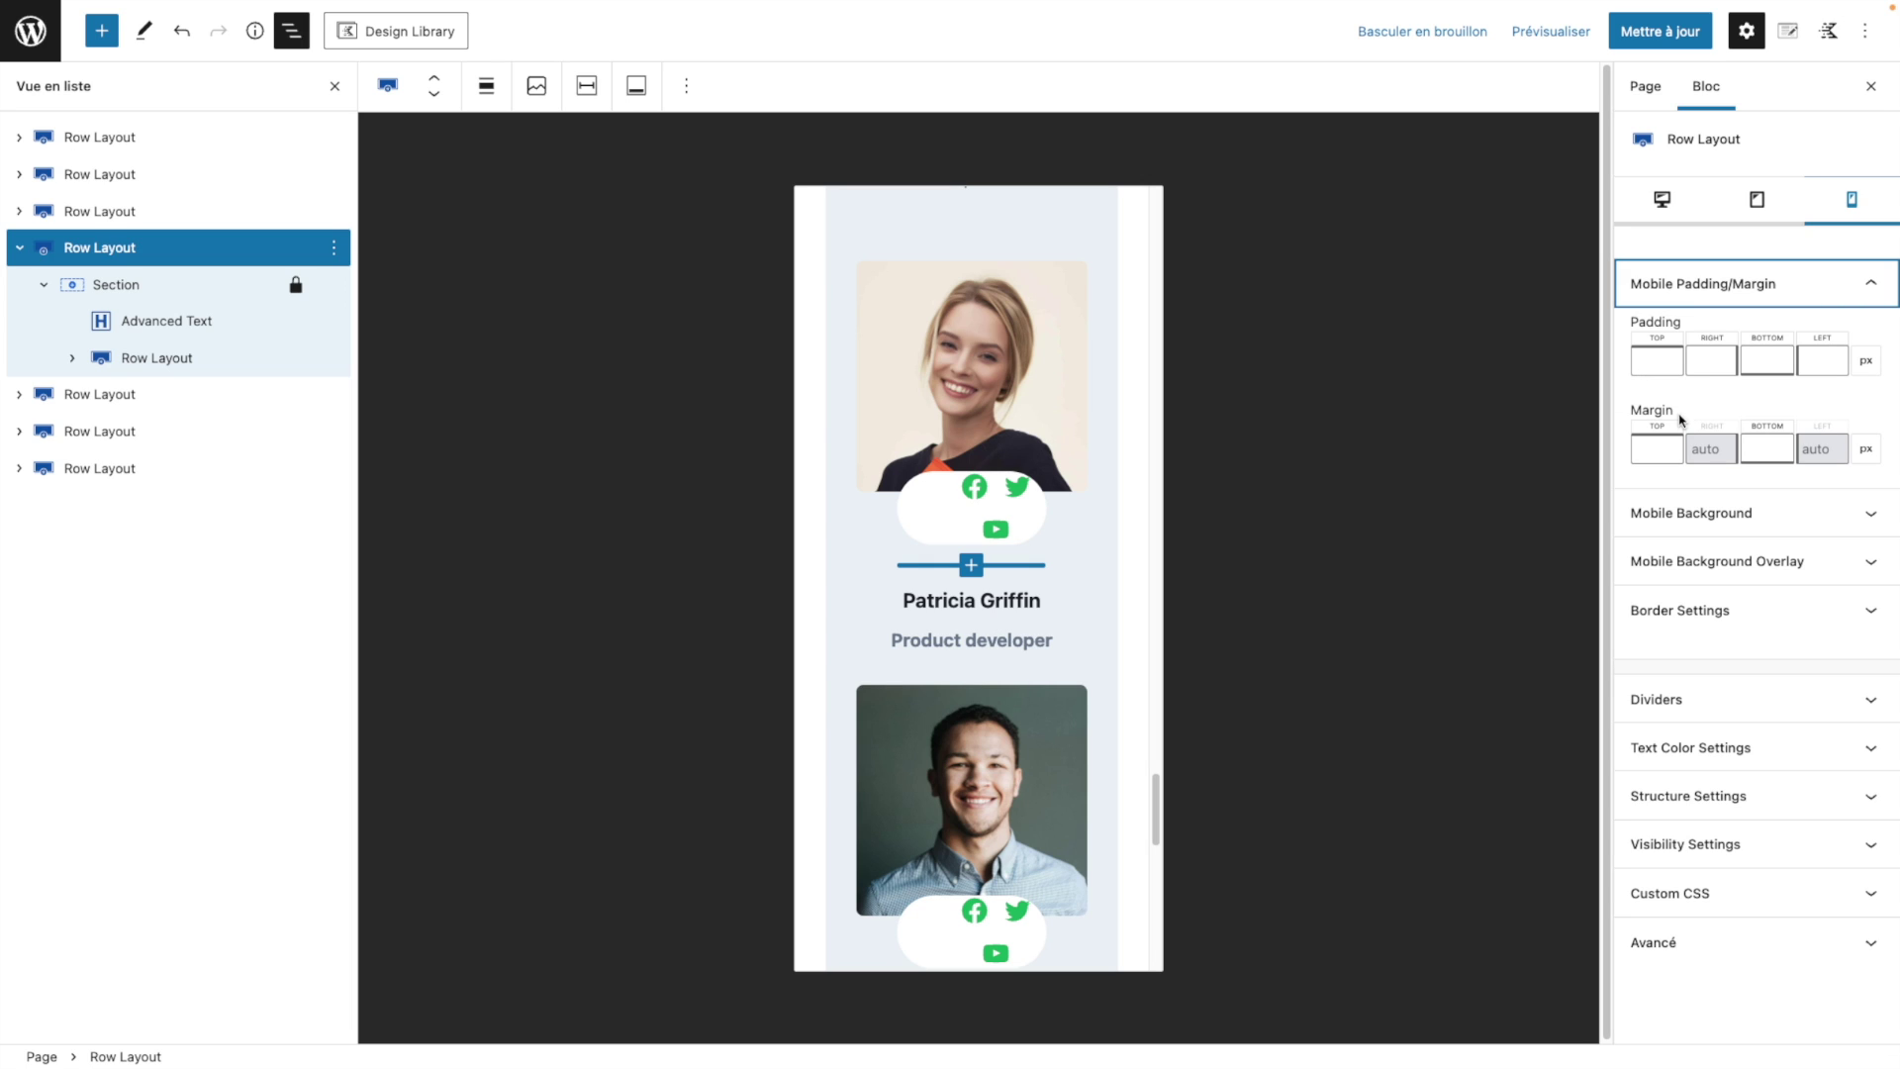
click(1642, 453)
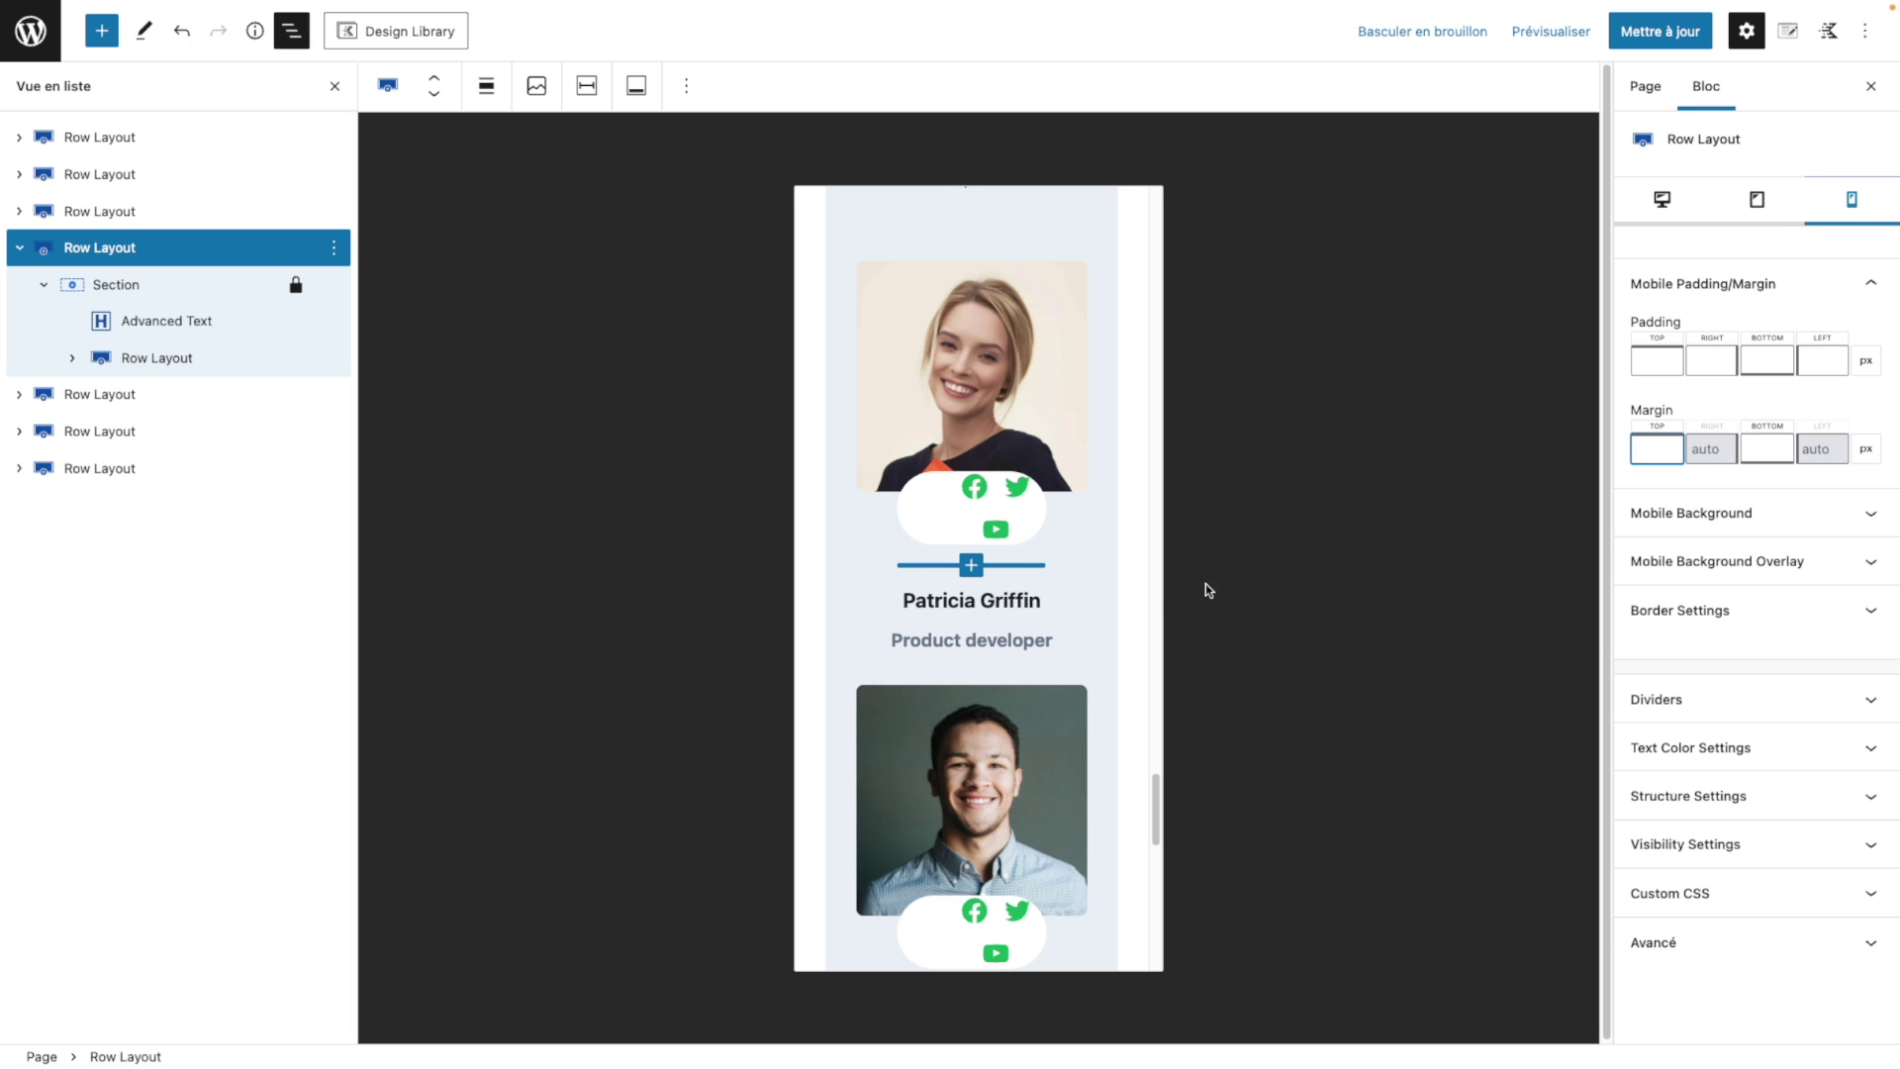
scroll(975, 569, down, 1)
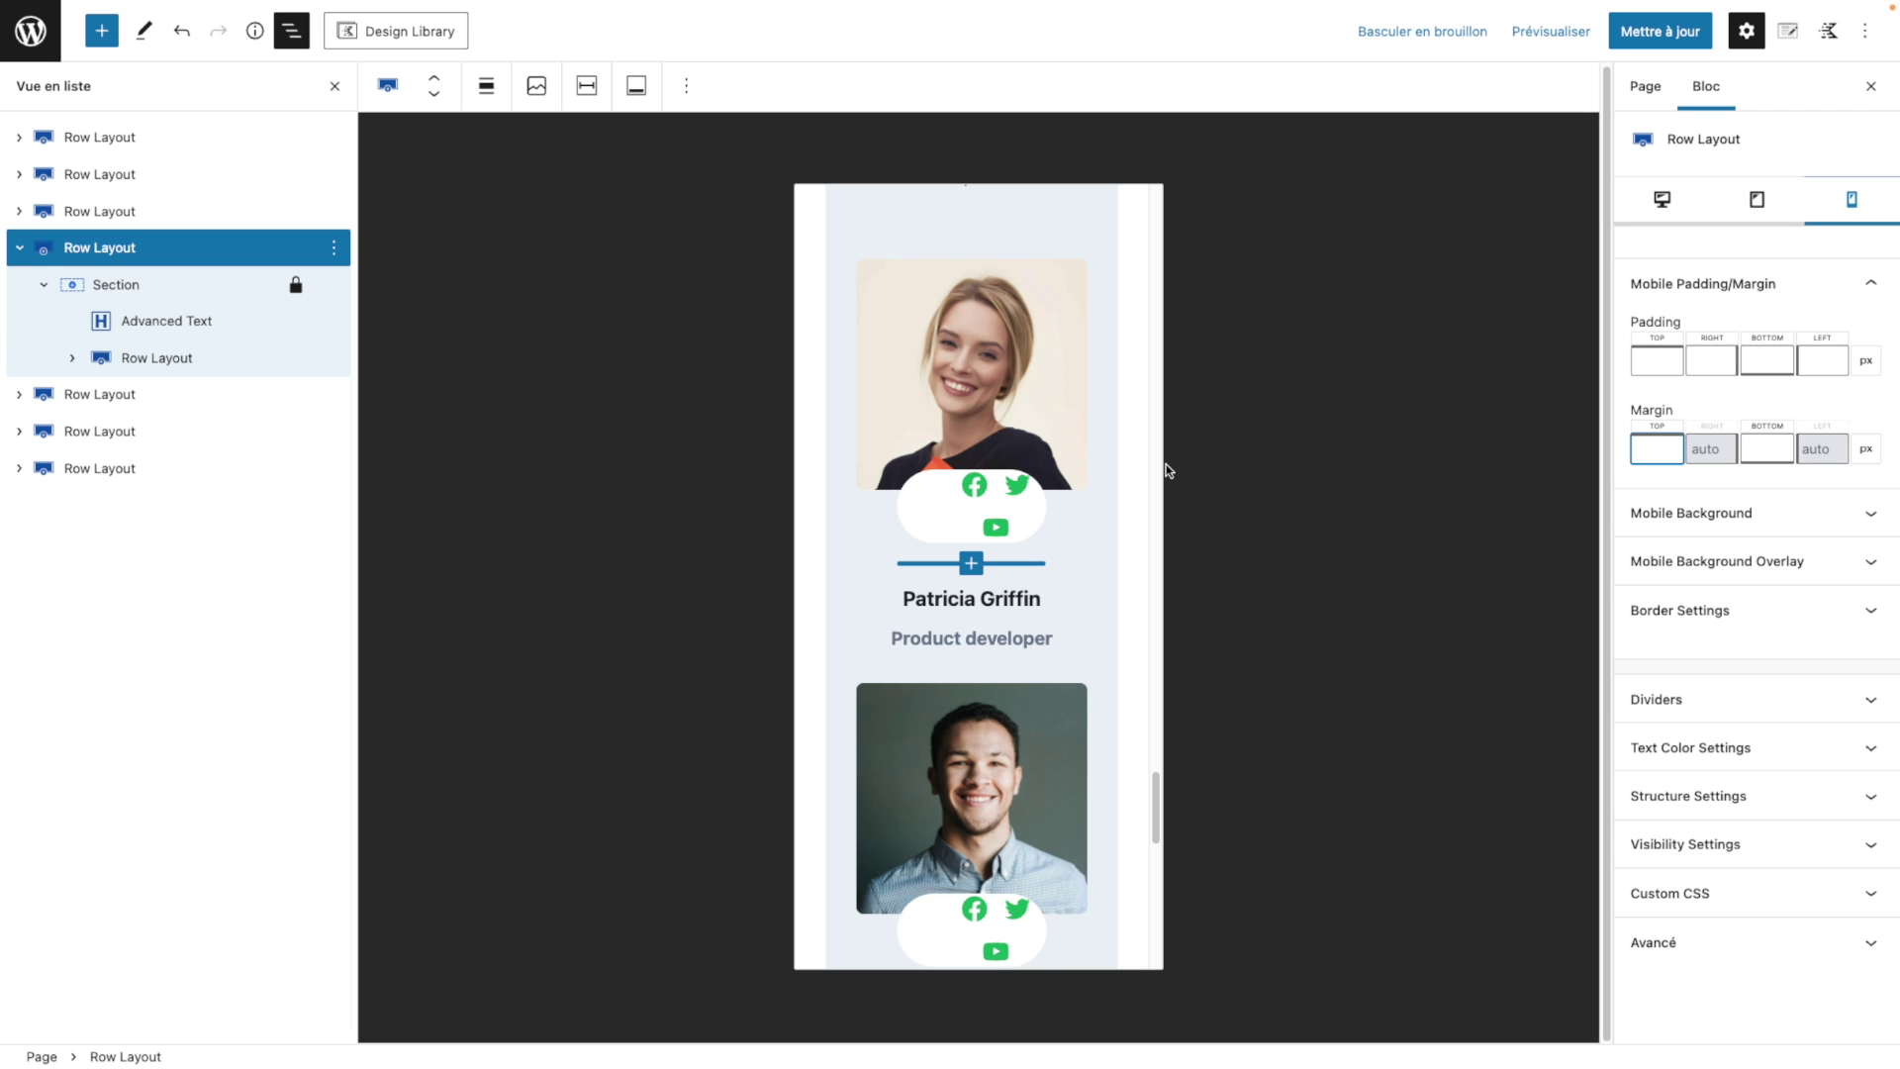
scroll(1145, 479, up, 5)
scroll(1079, 493, up, 10)
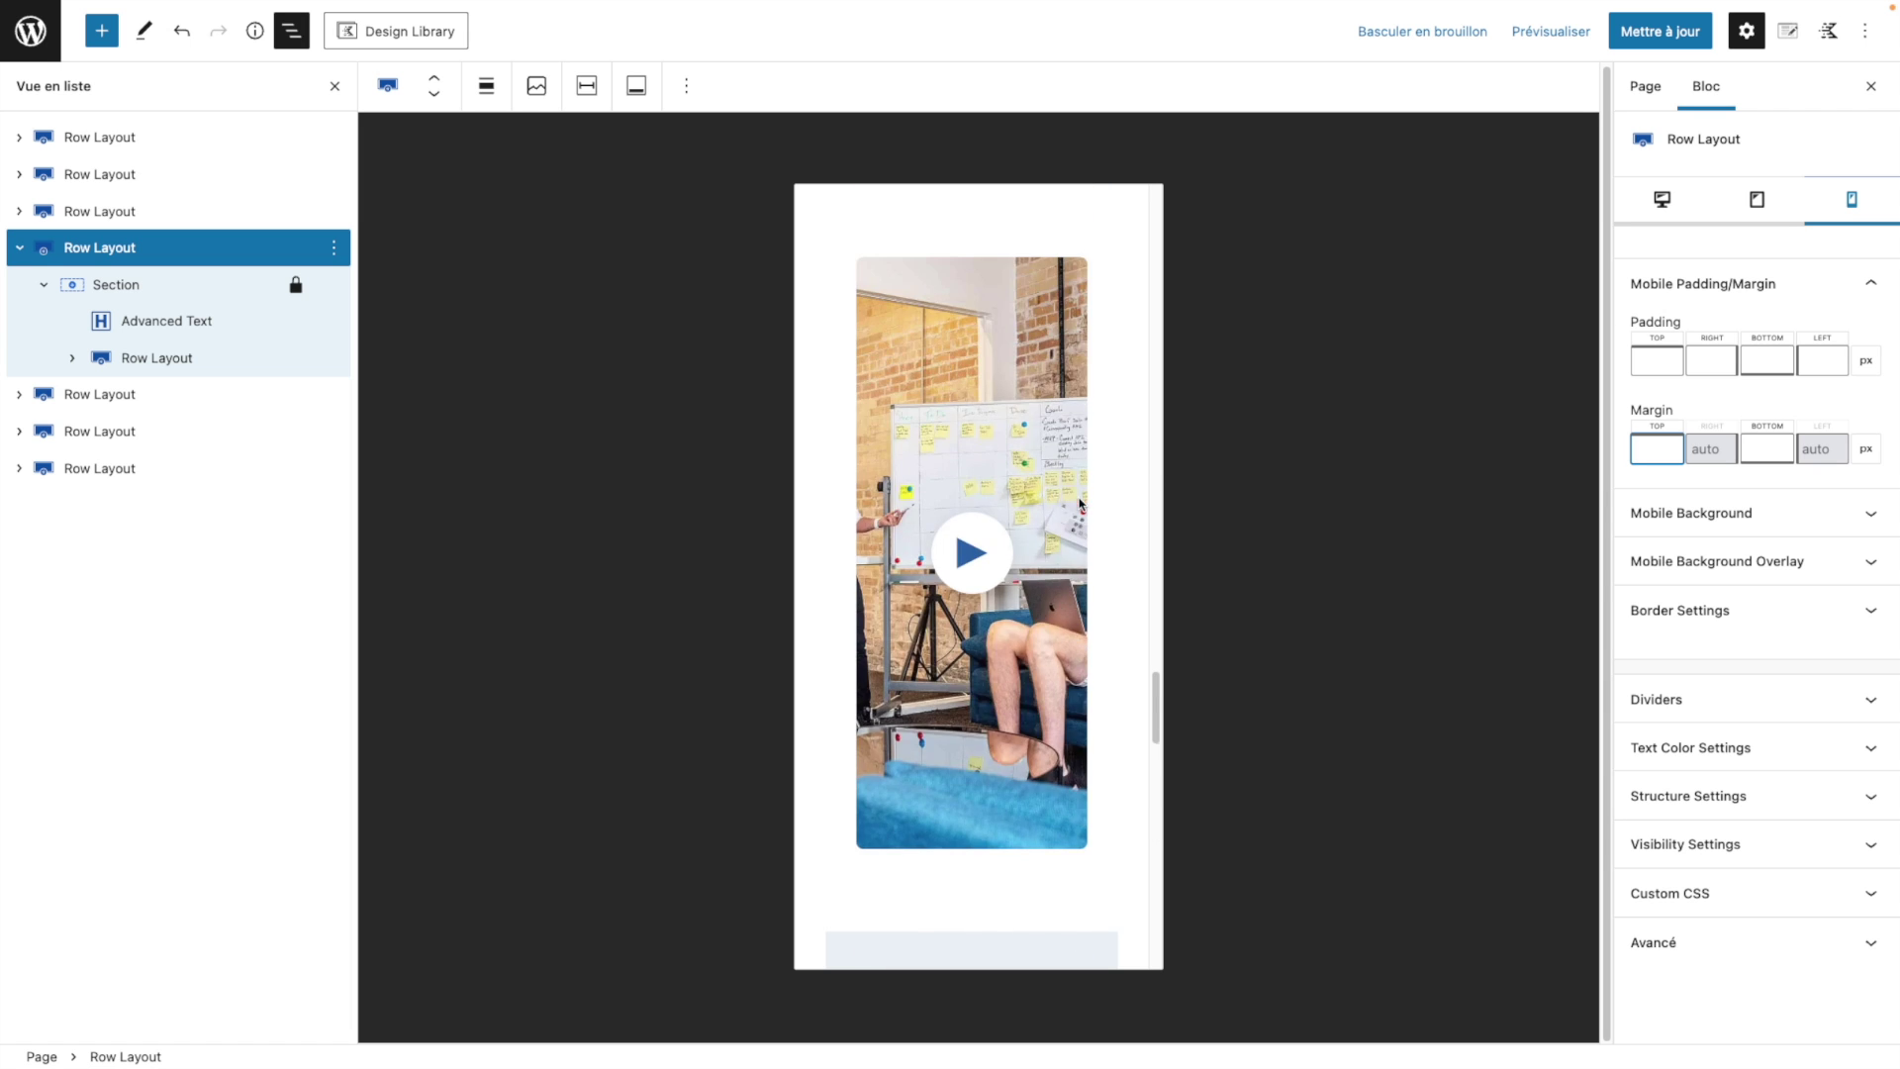
scroll(1070, 488, up, 10)
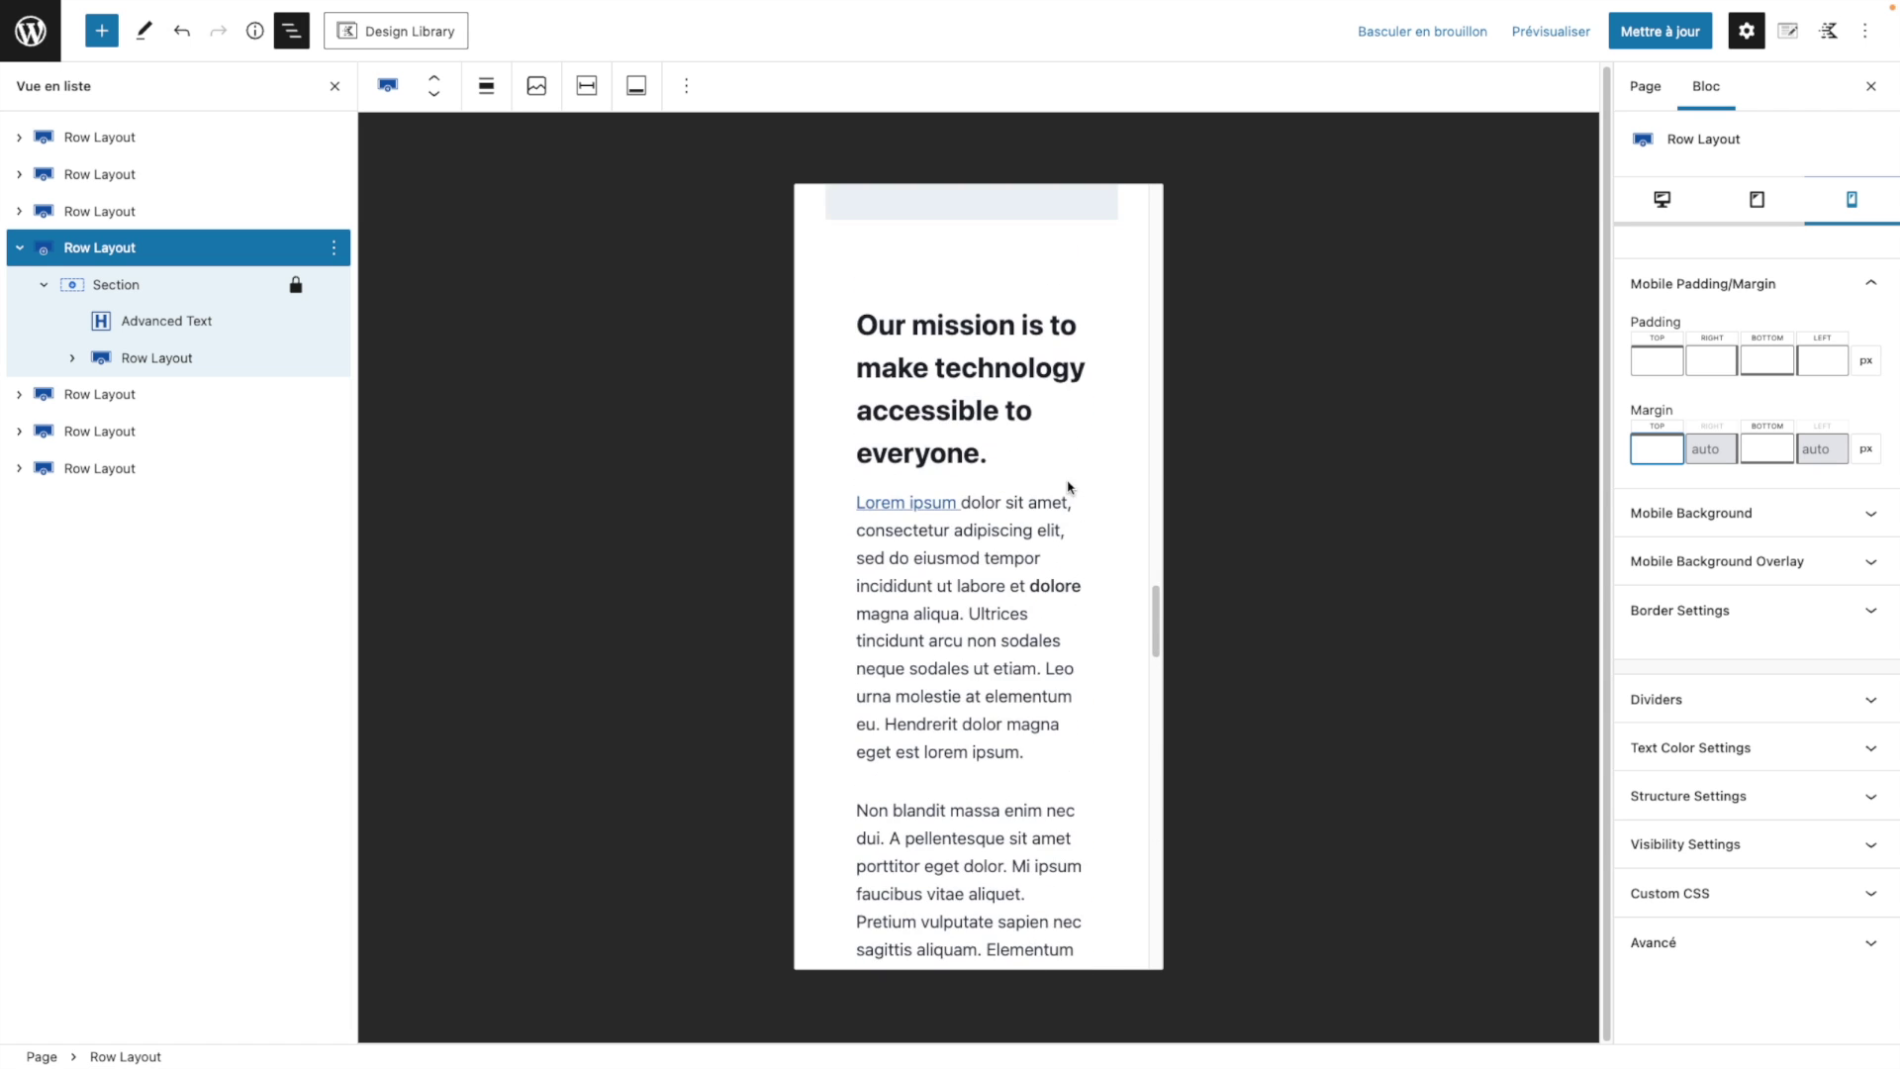
scroll(1024, 605, up, 10)
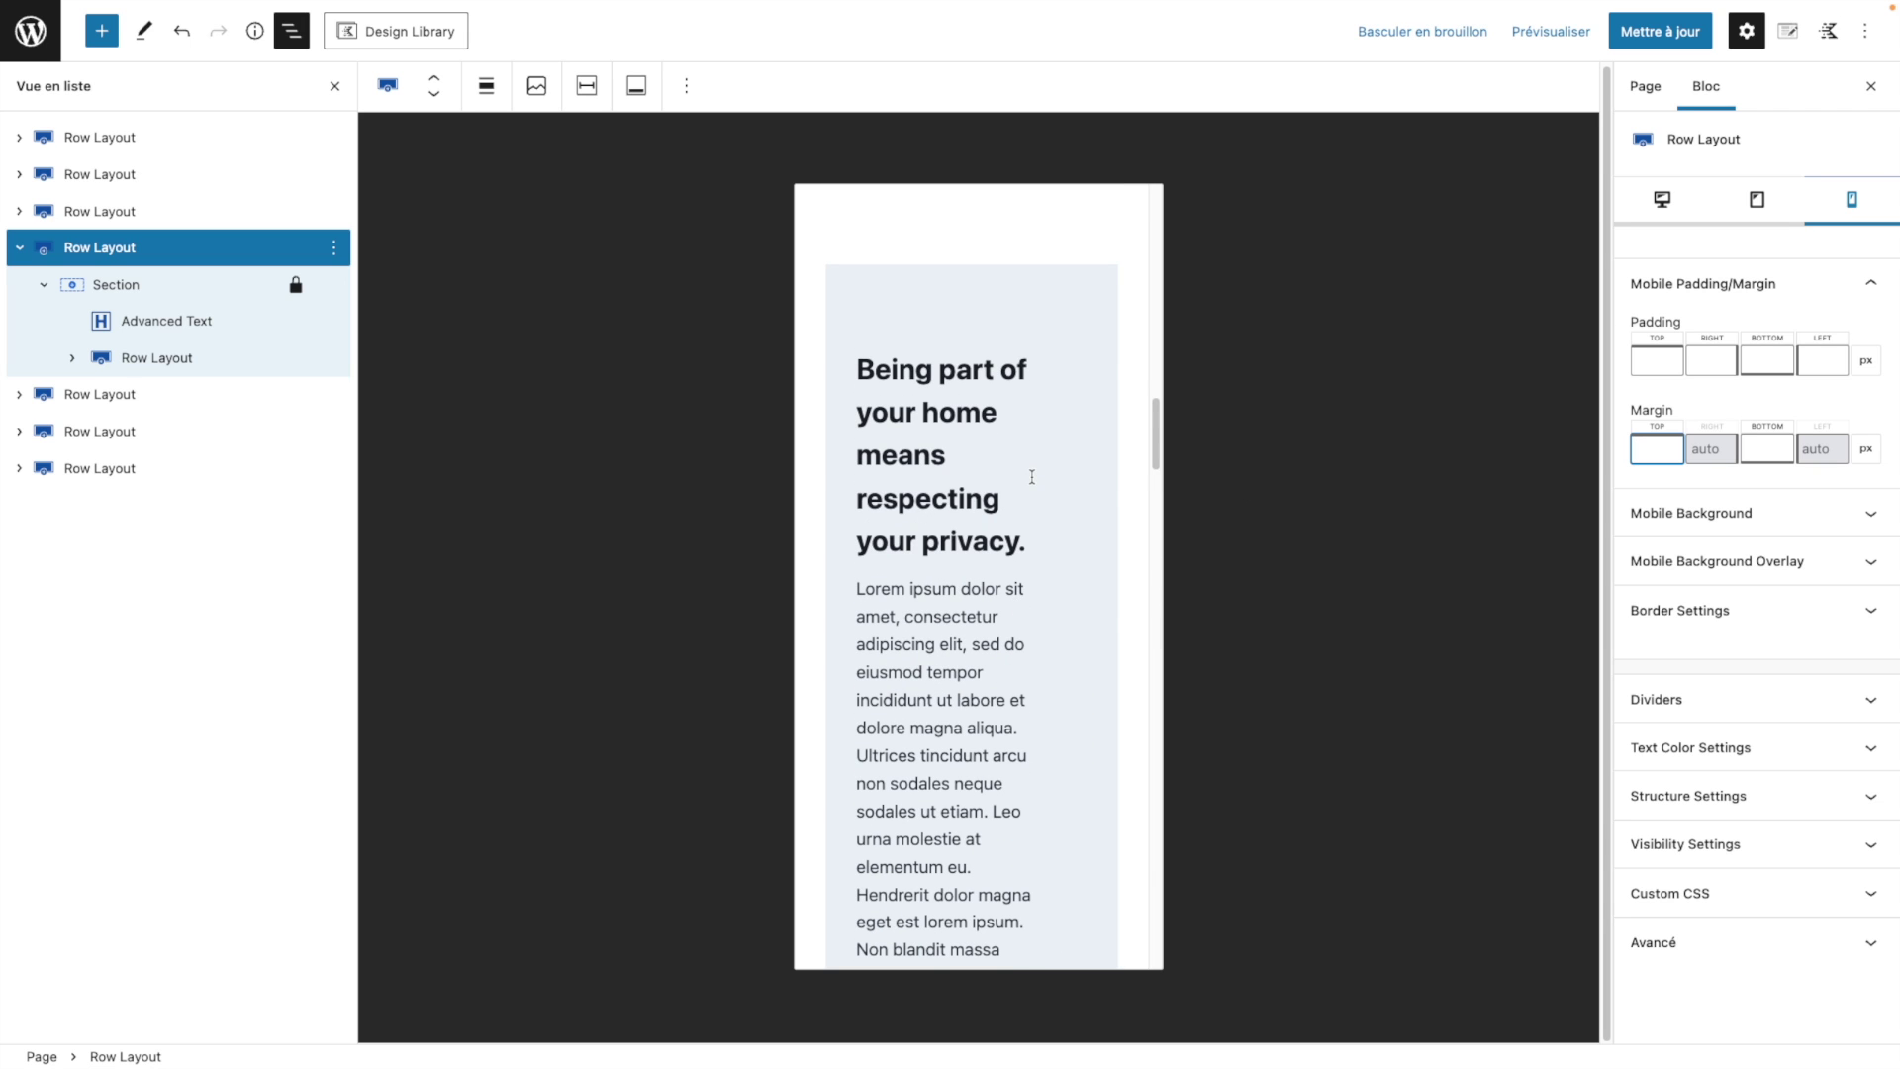
scroll(1032, 477, up, 10)
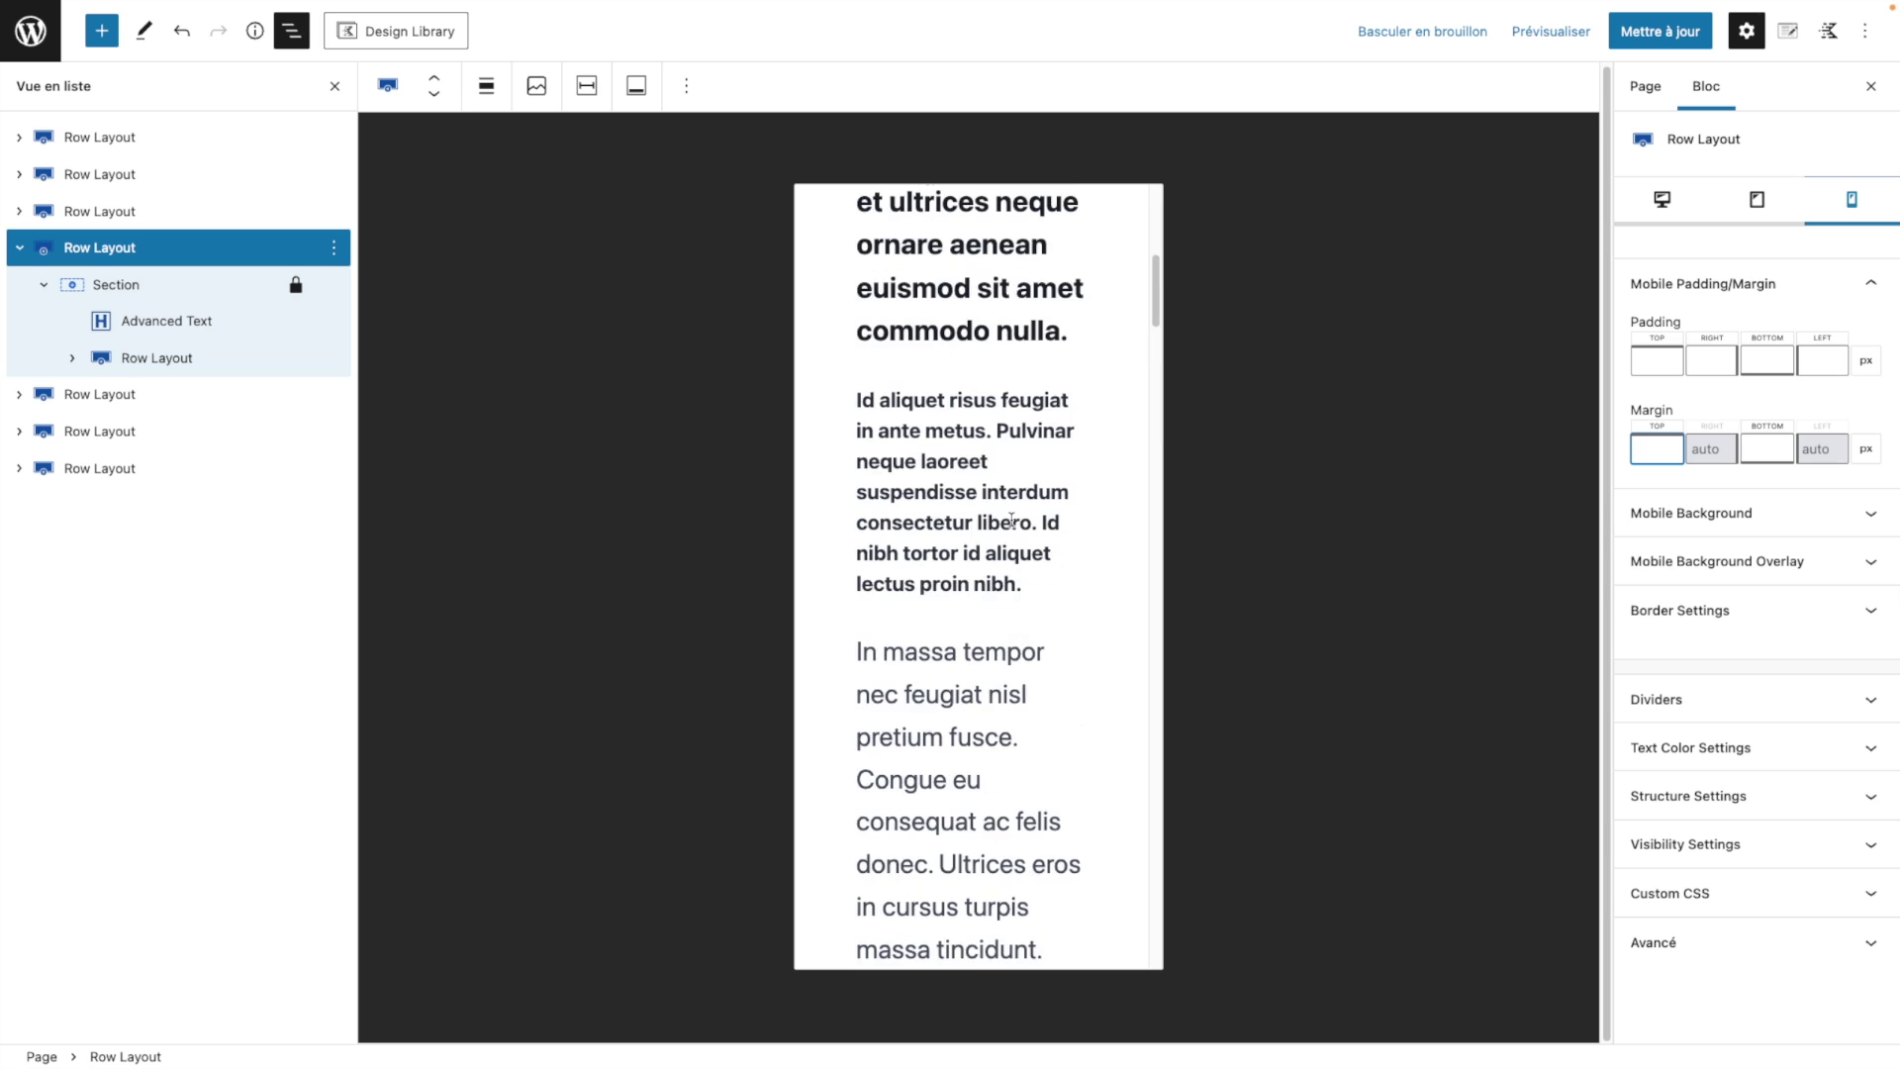
scroll(1012, 520, up, 10)
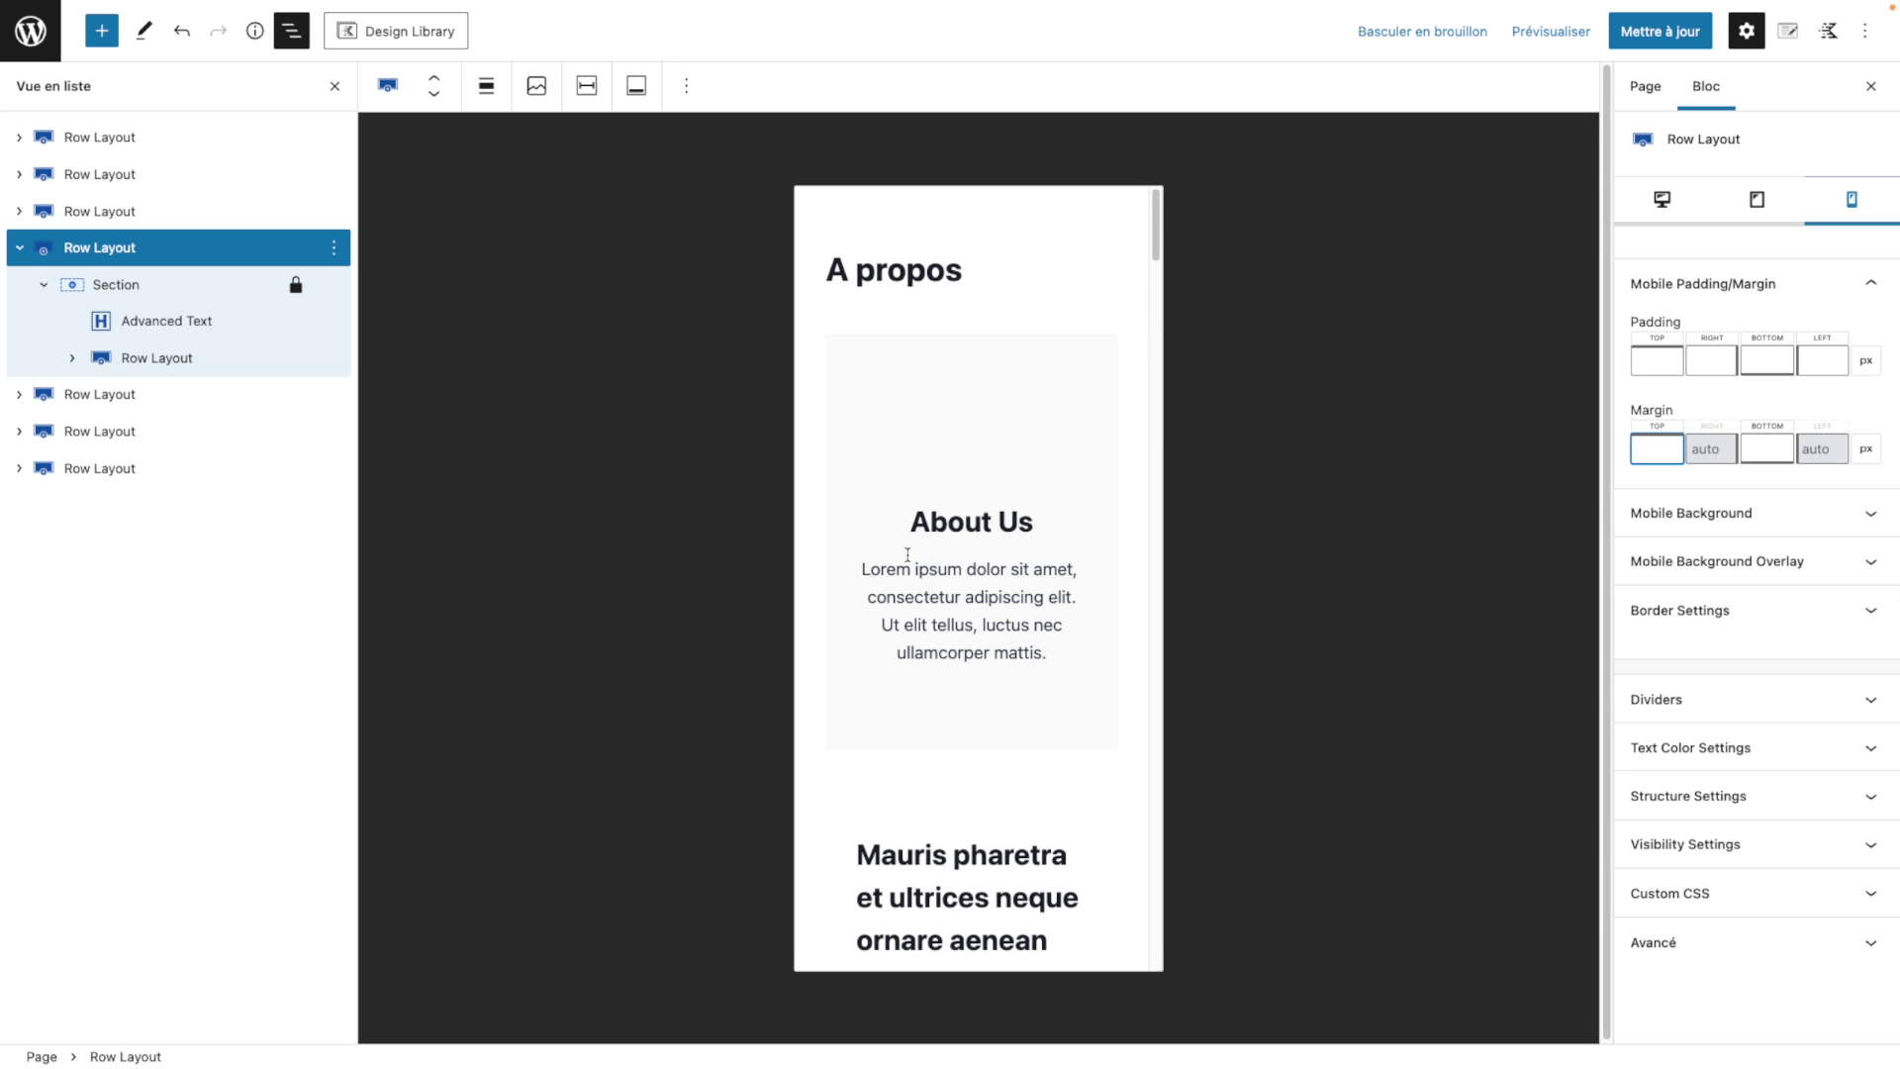
scroll(1022, 567, down, 1)
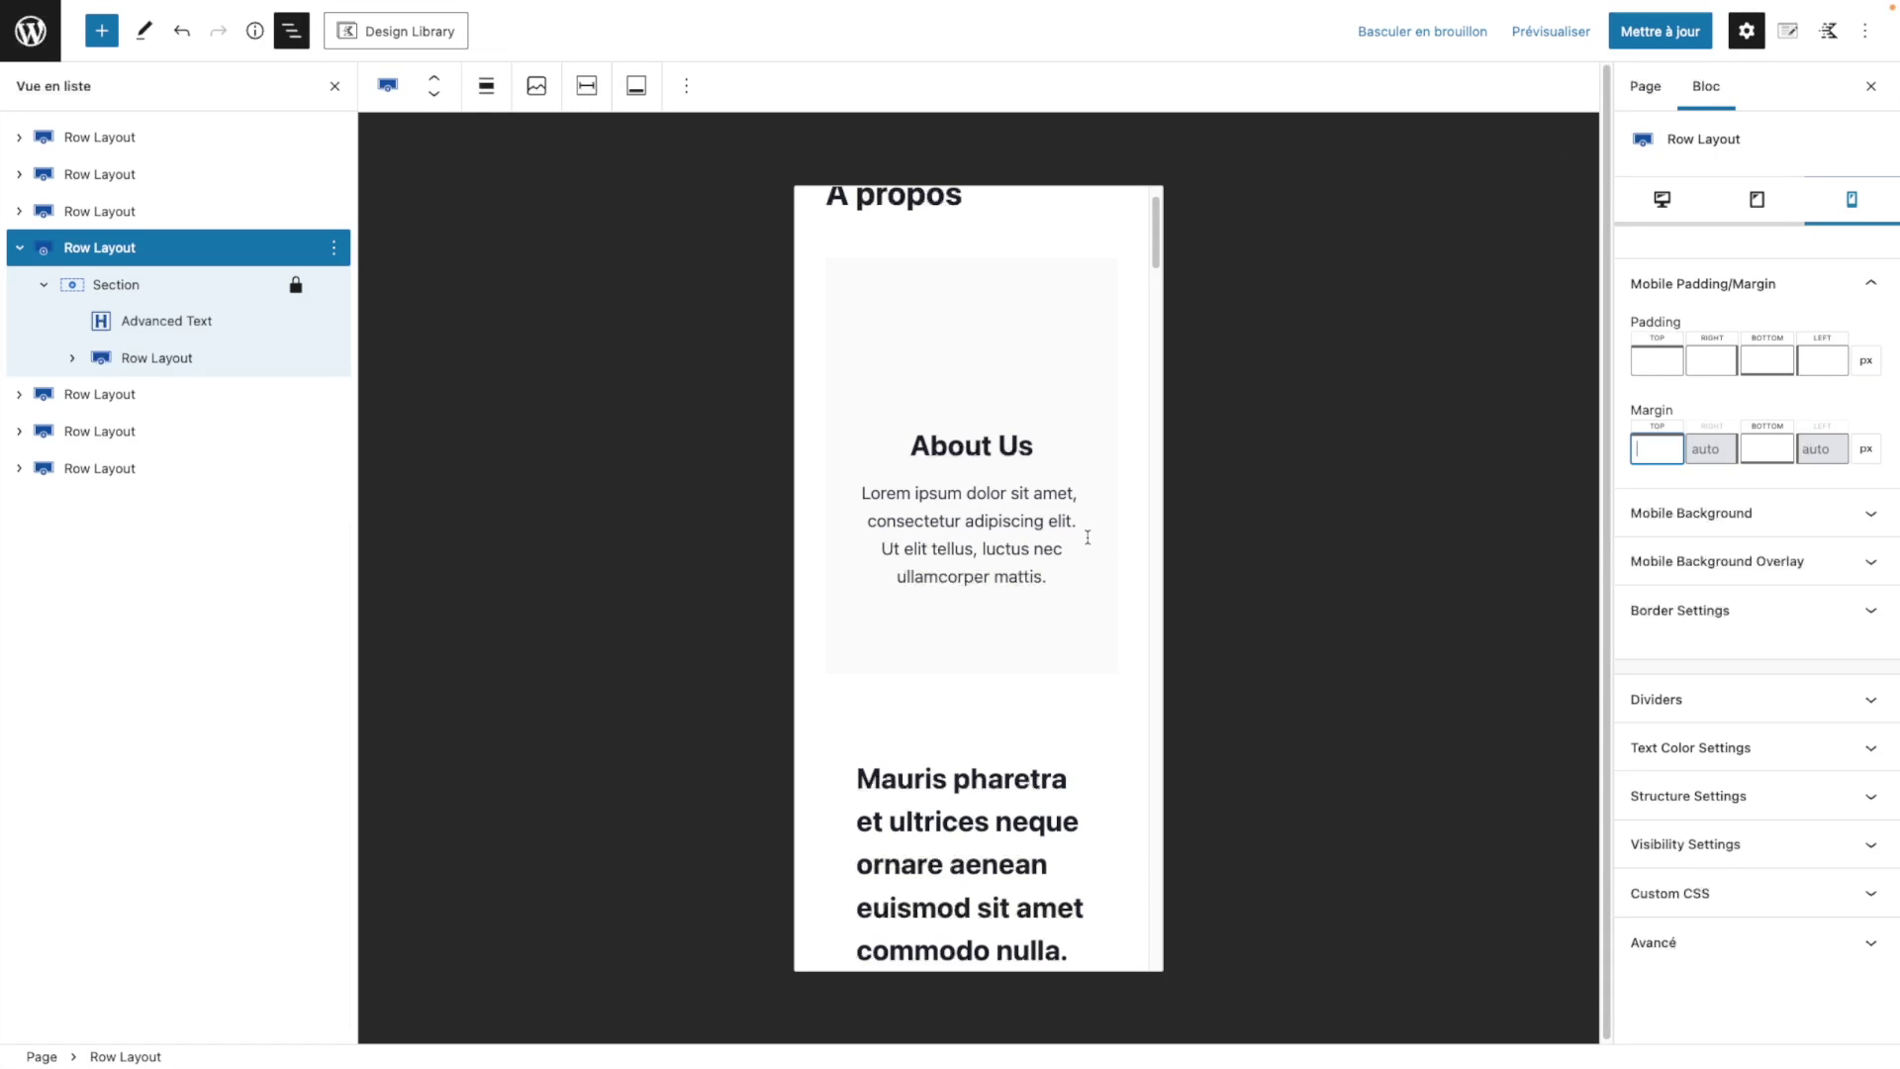
Step: Return to desktop preview and select and expand the second Row Layout in List View
click(1663, 202)
click(1665, 202)
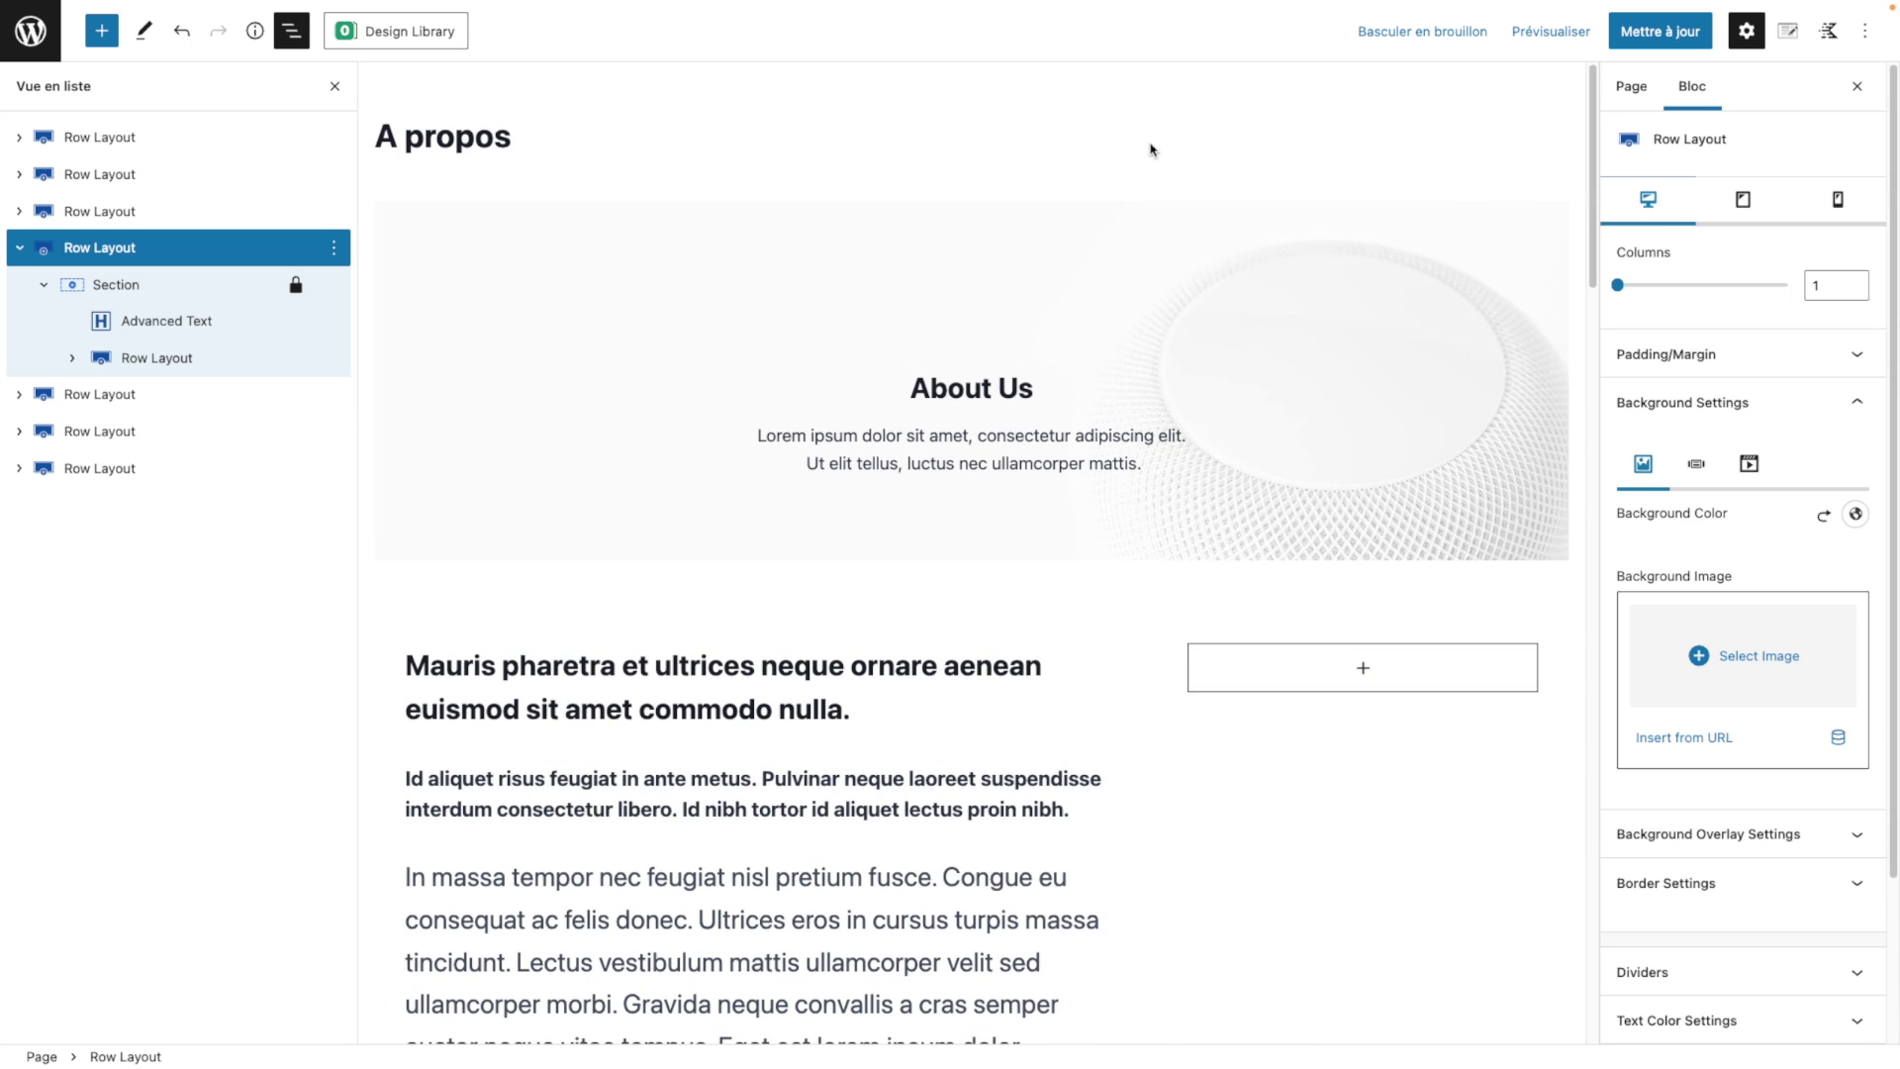
click(293, 31)
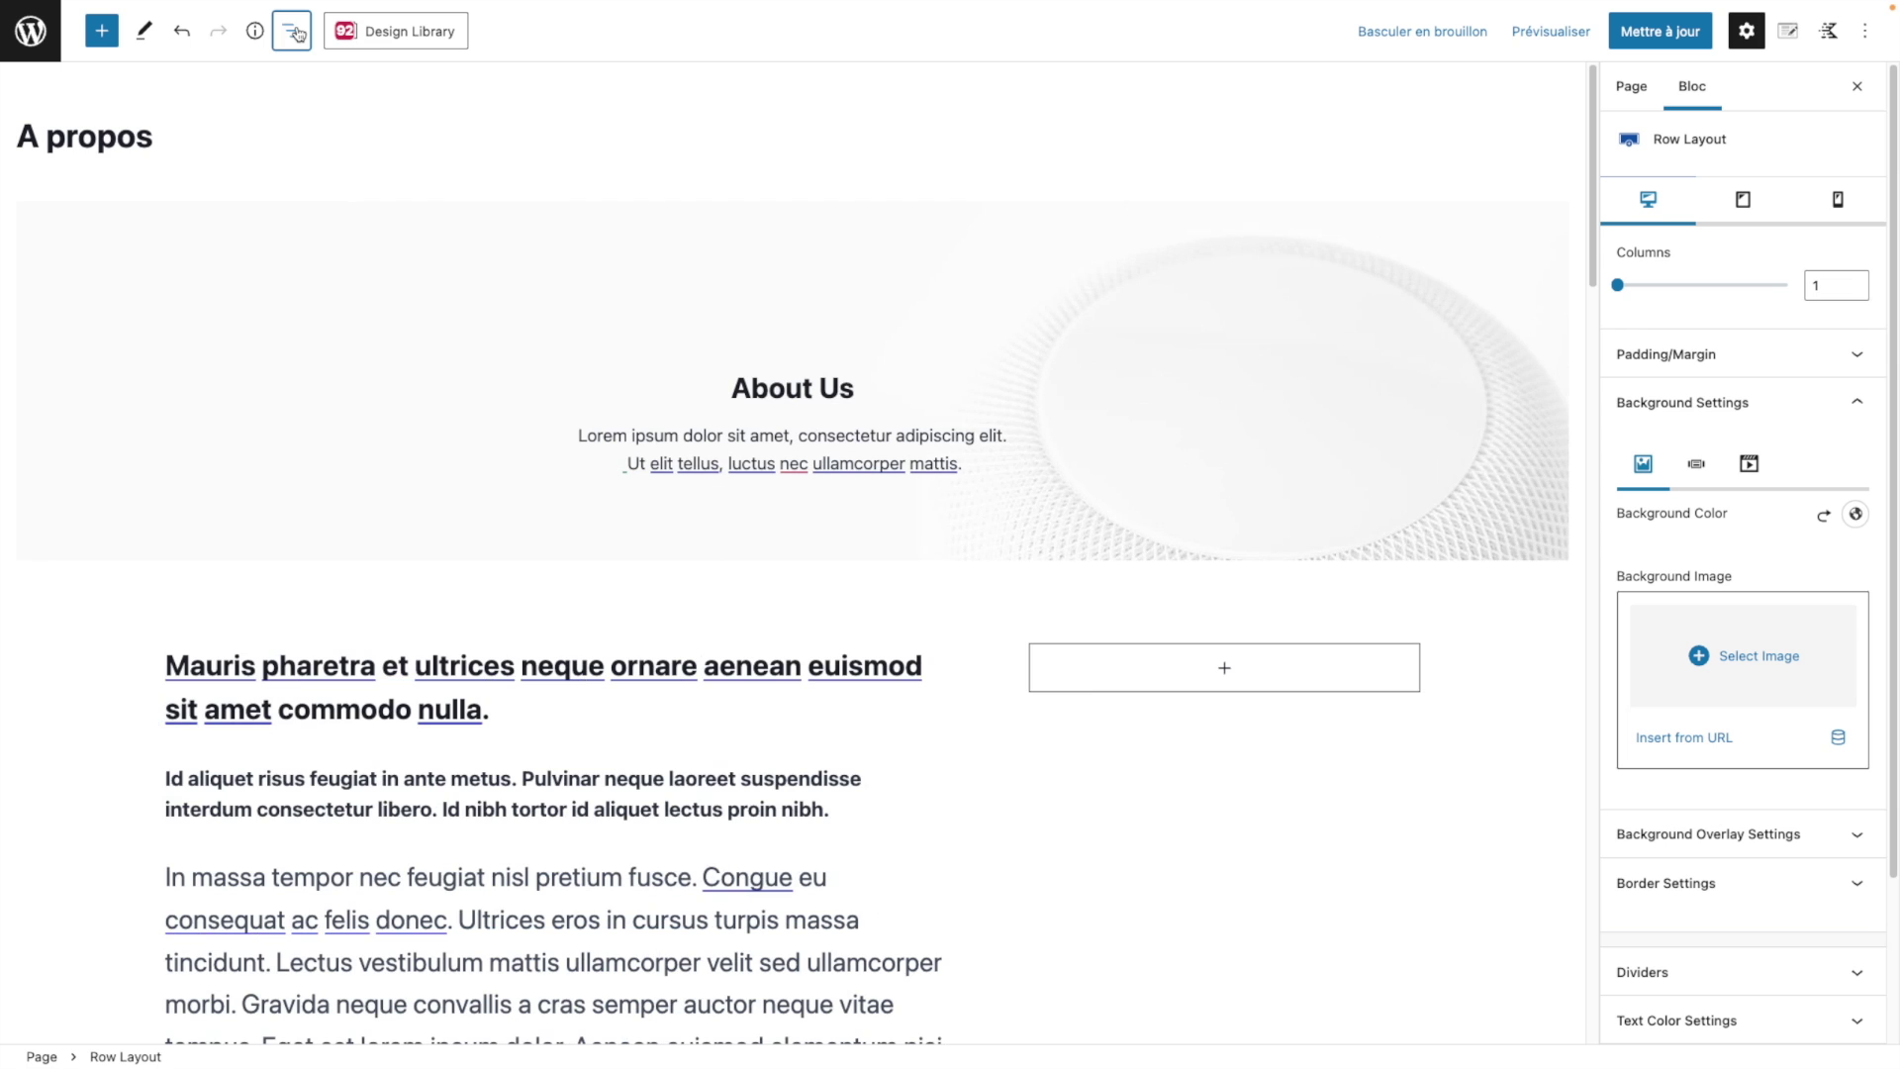
click(292, 32)
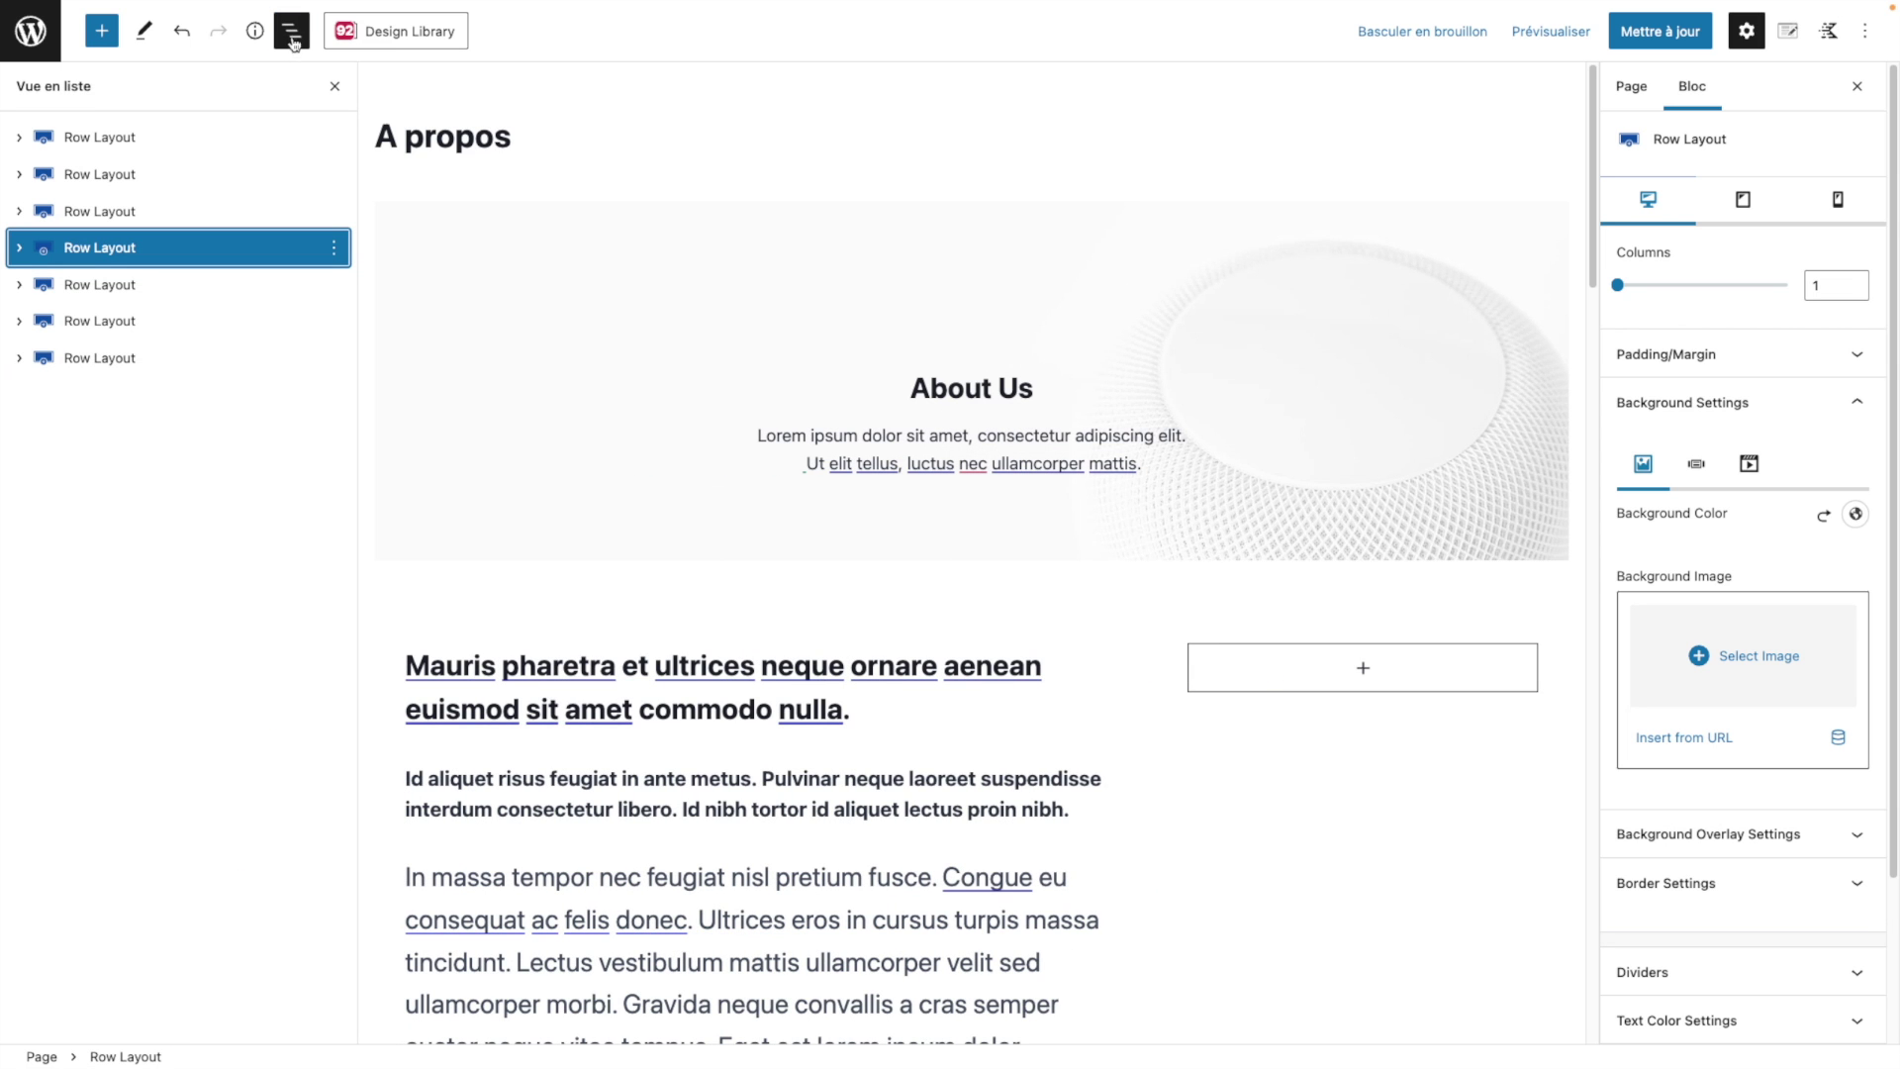
click(198, 136)
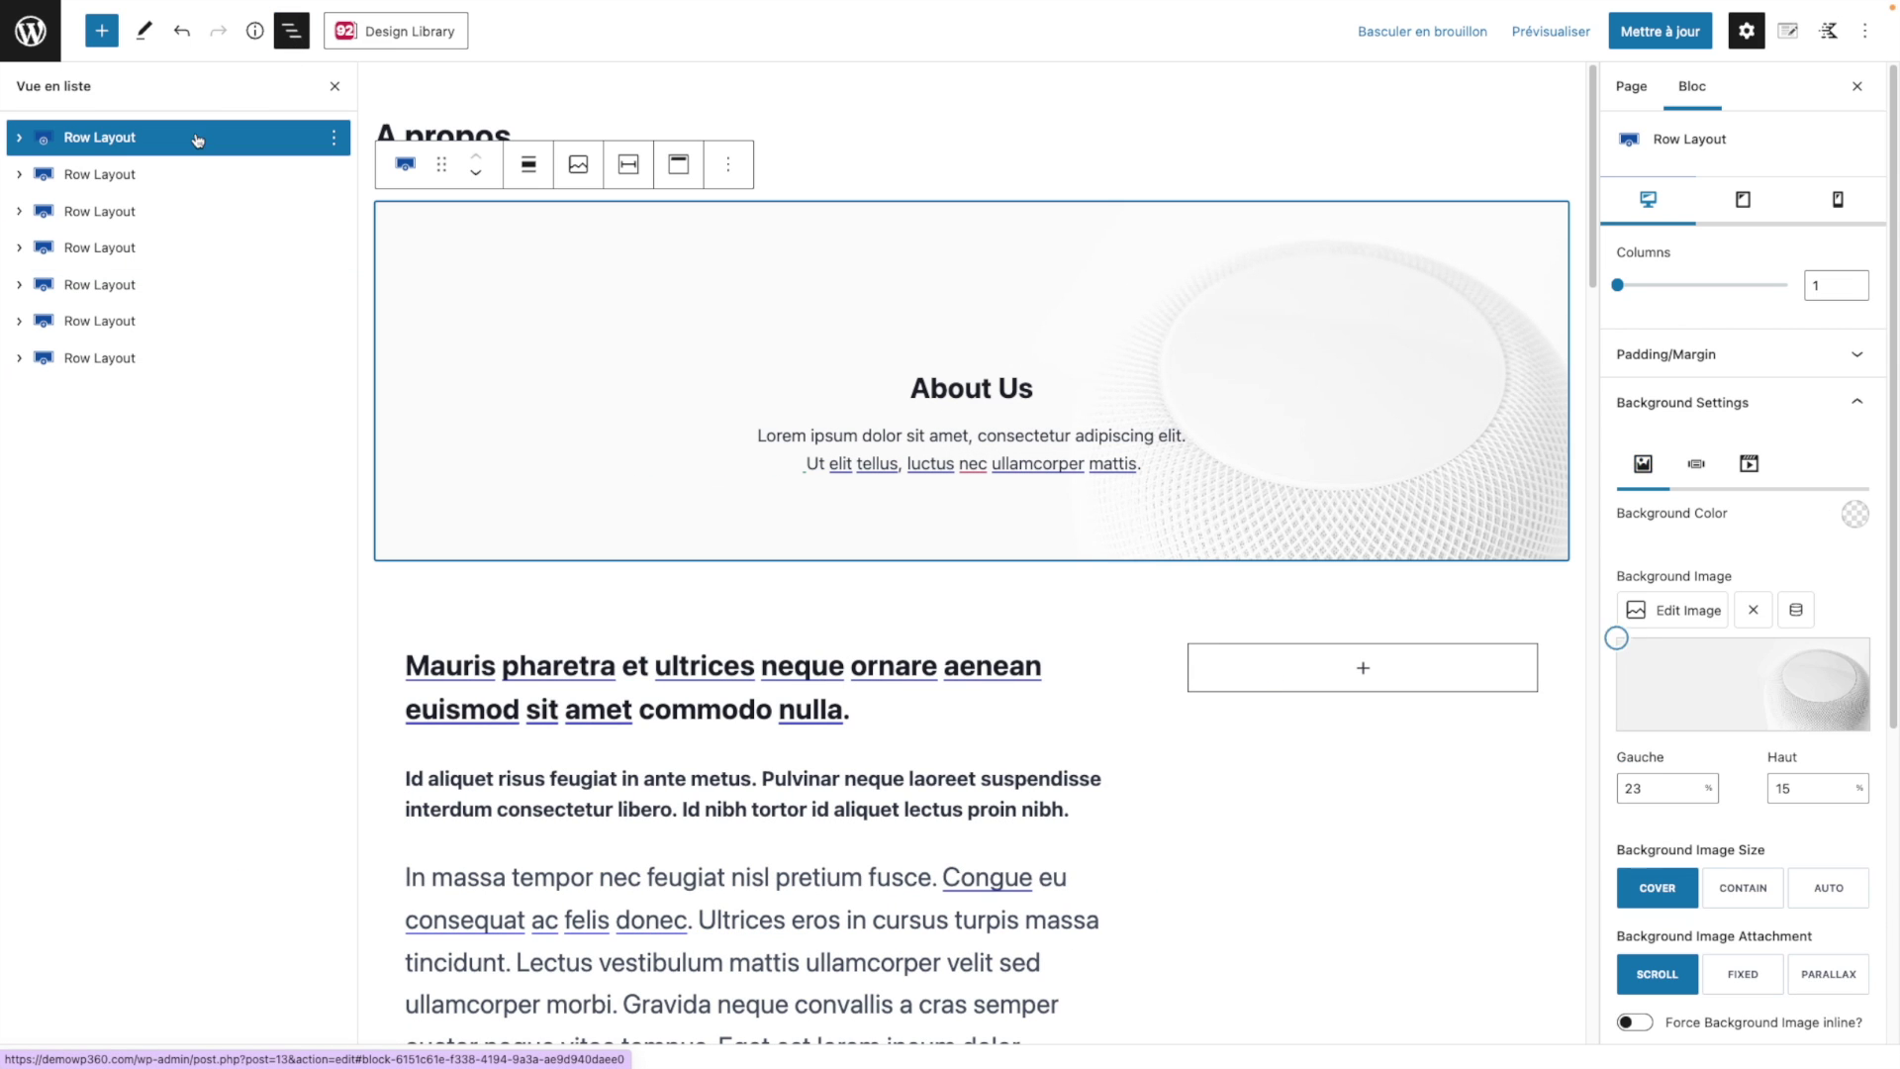
click(153, 179)
click(19, 174)
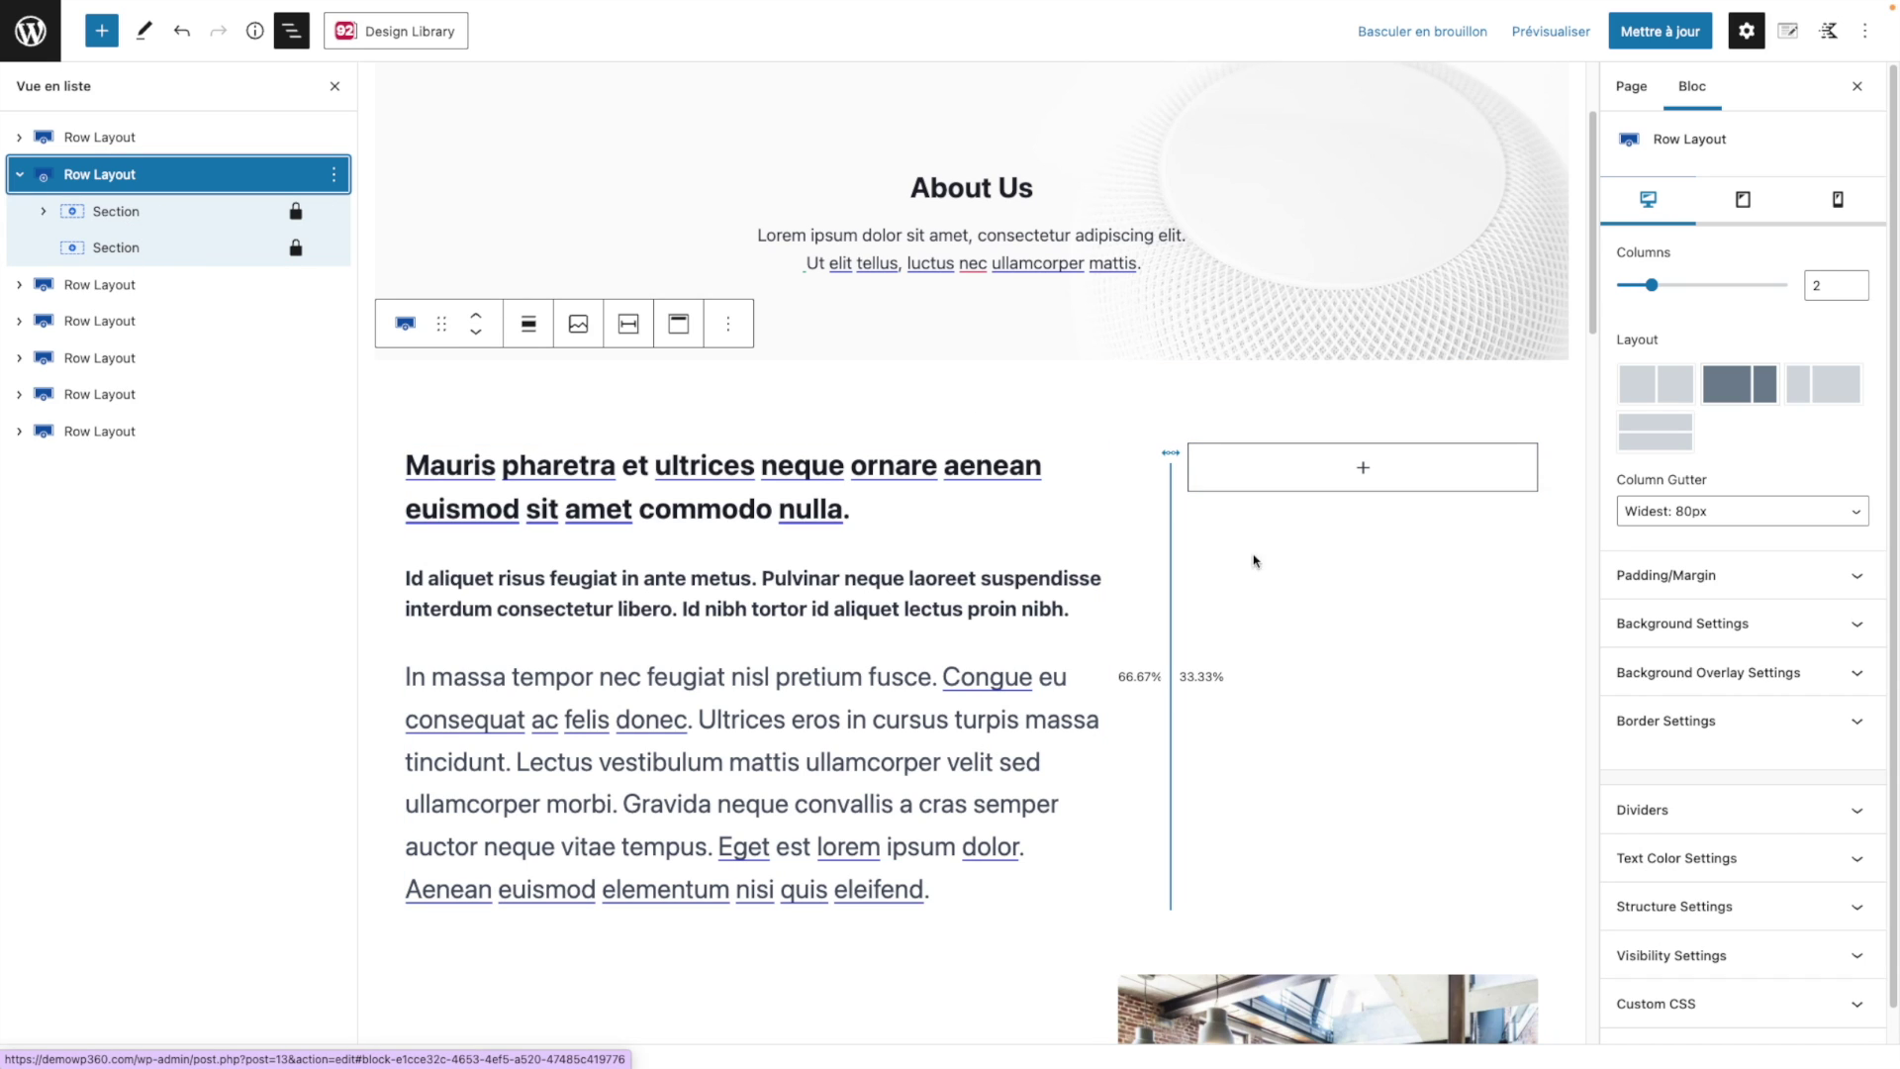
Step: Expand the second row's Padding/Margin, Background, Dividers and Text Color settings
scroll(1727, 416, down, 1)
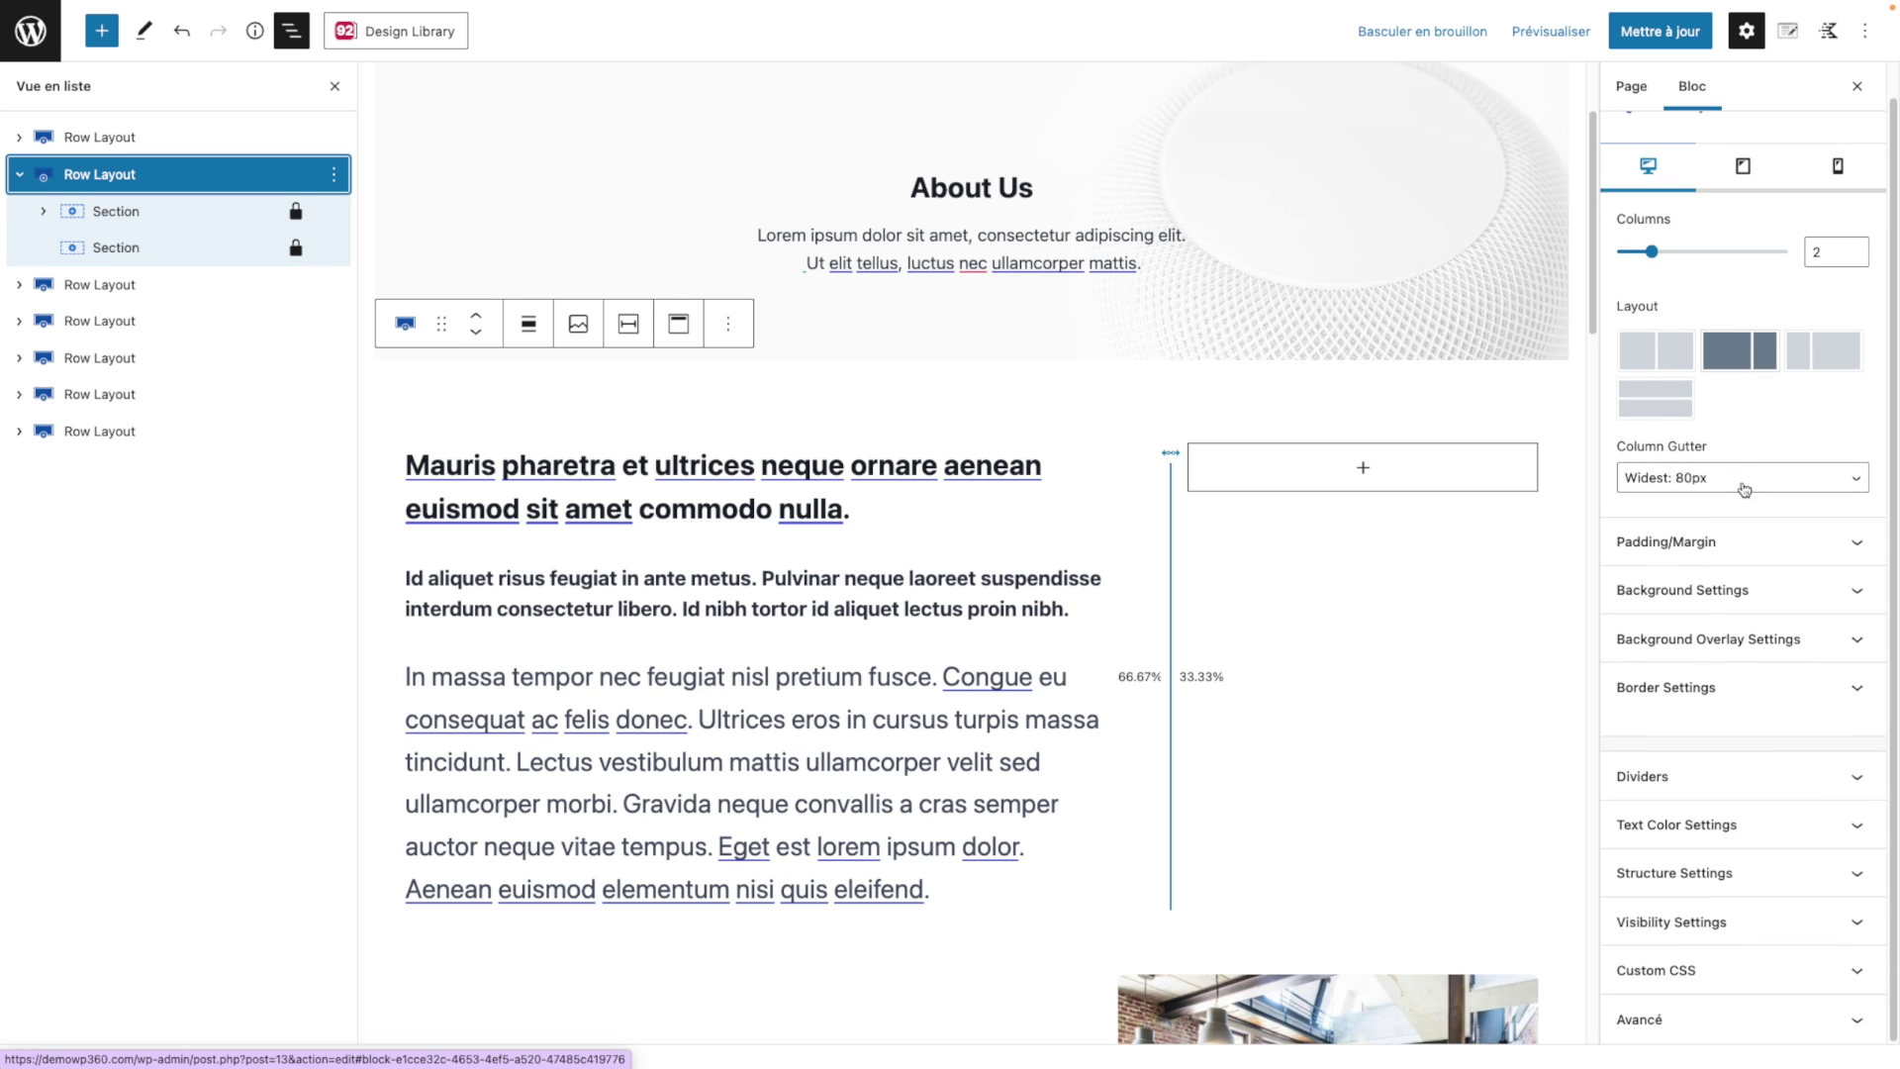
click(1778, 559)
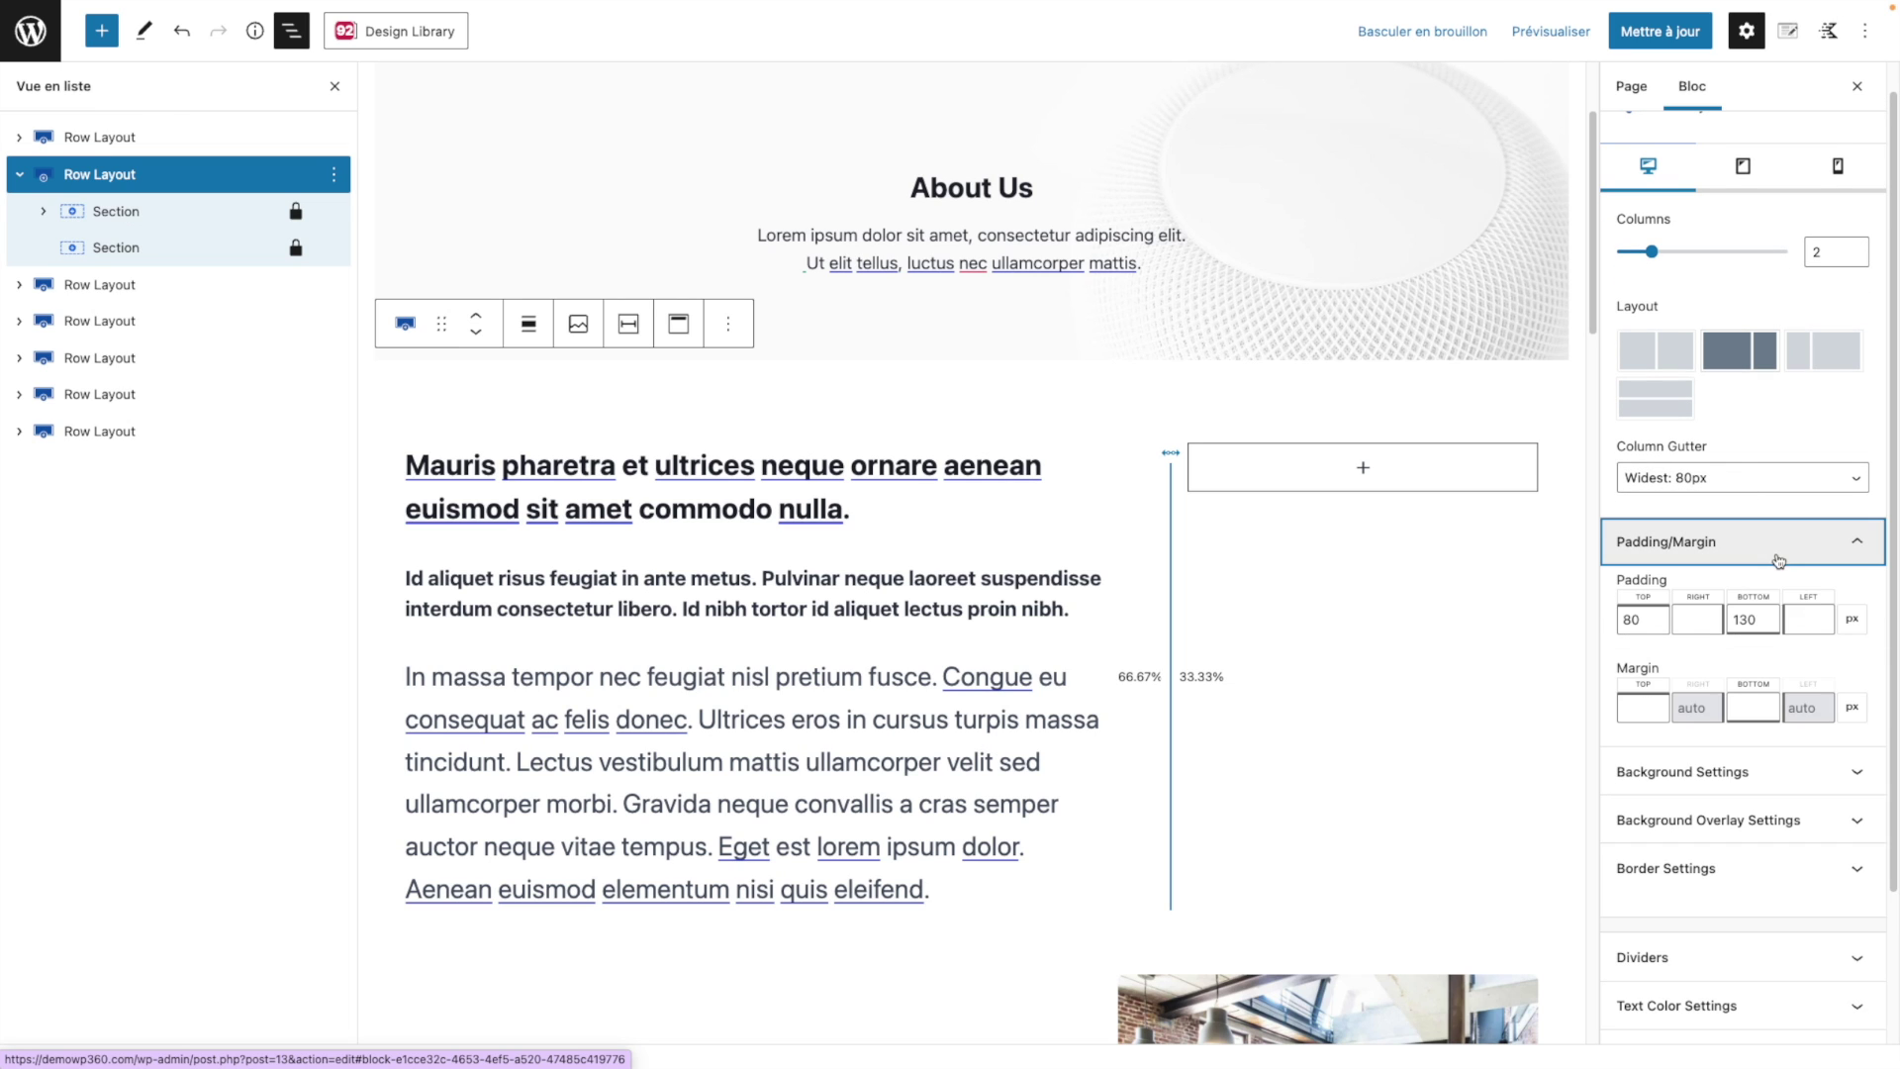
click(1735, 772)
scroll(1739, 876, down, 5)
scroll(1737, 879, down, 1)
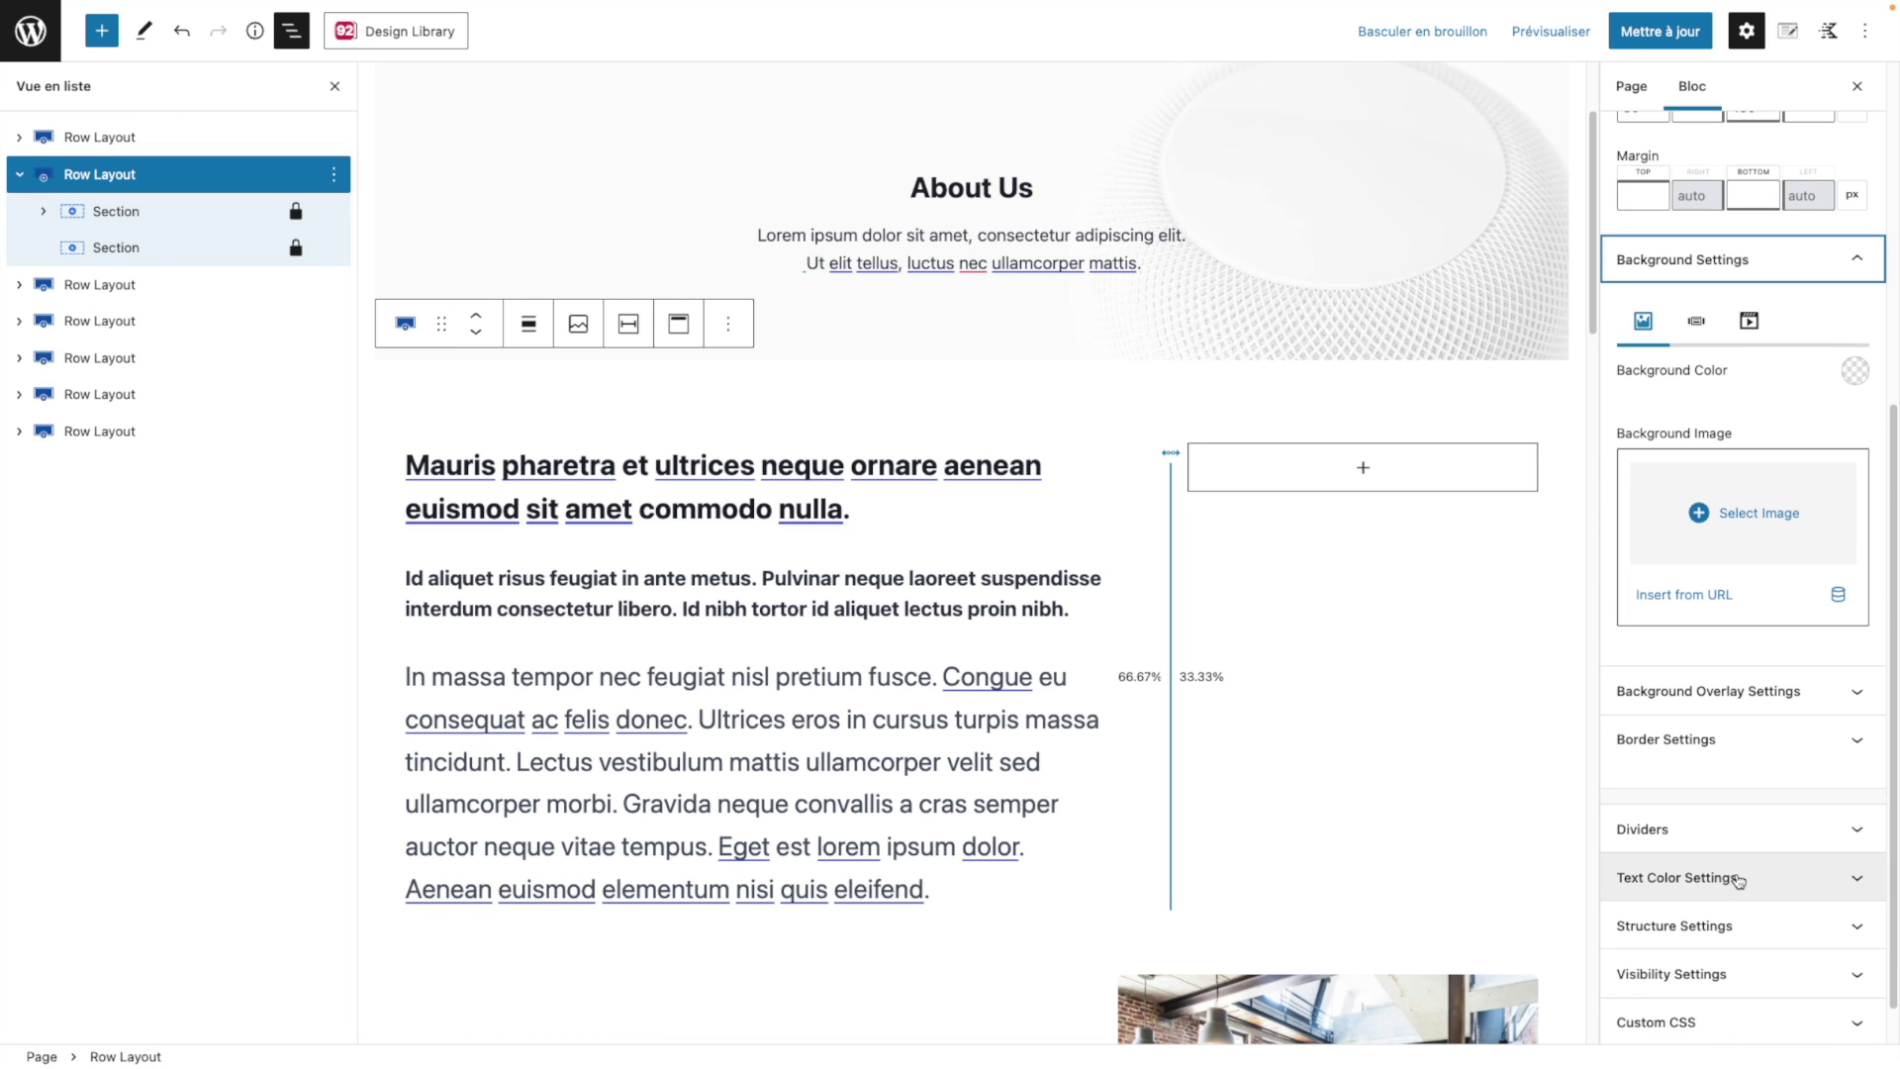
click(1755, 836)
scroll(1753, 890, down, 2)
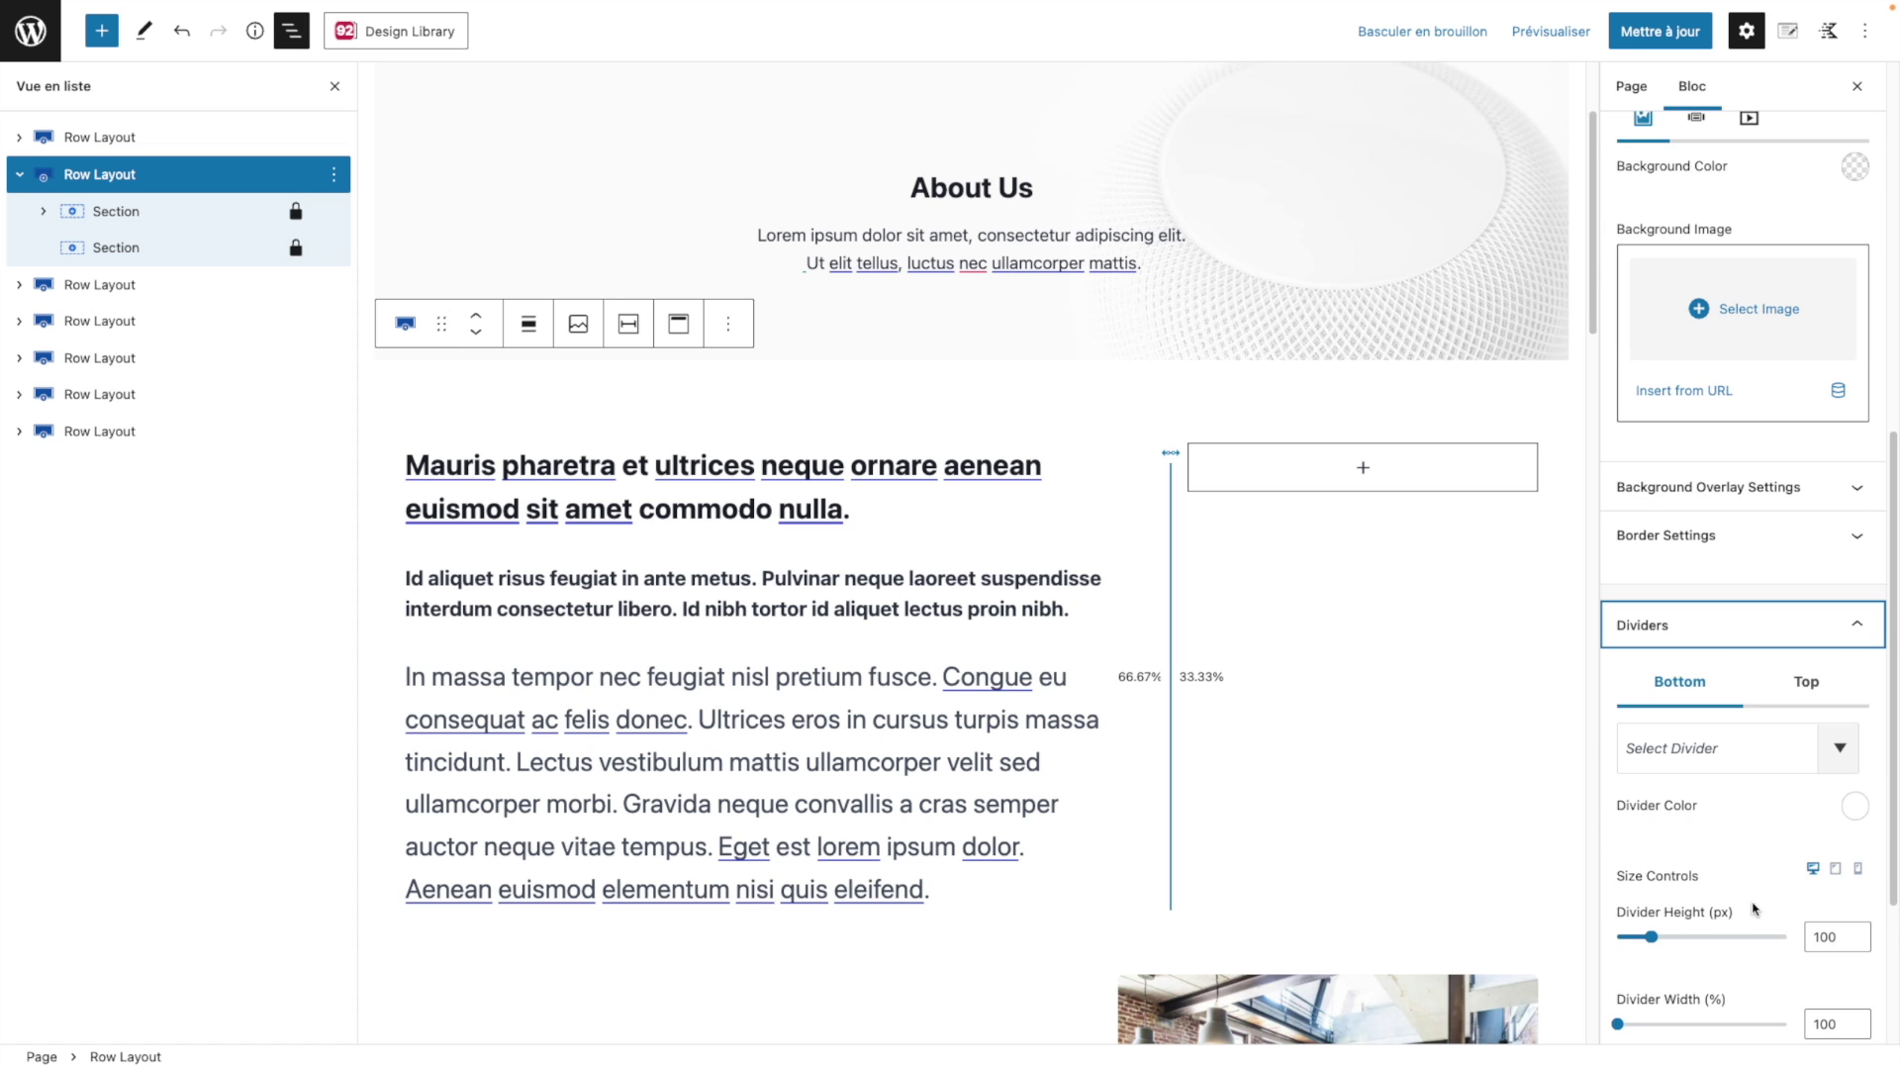
scroll(1742, 757, down, 3)
click(1742, 836)
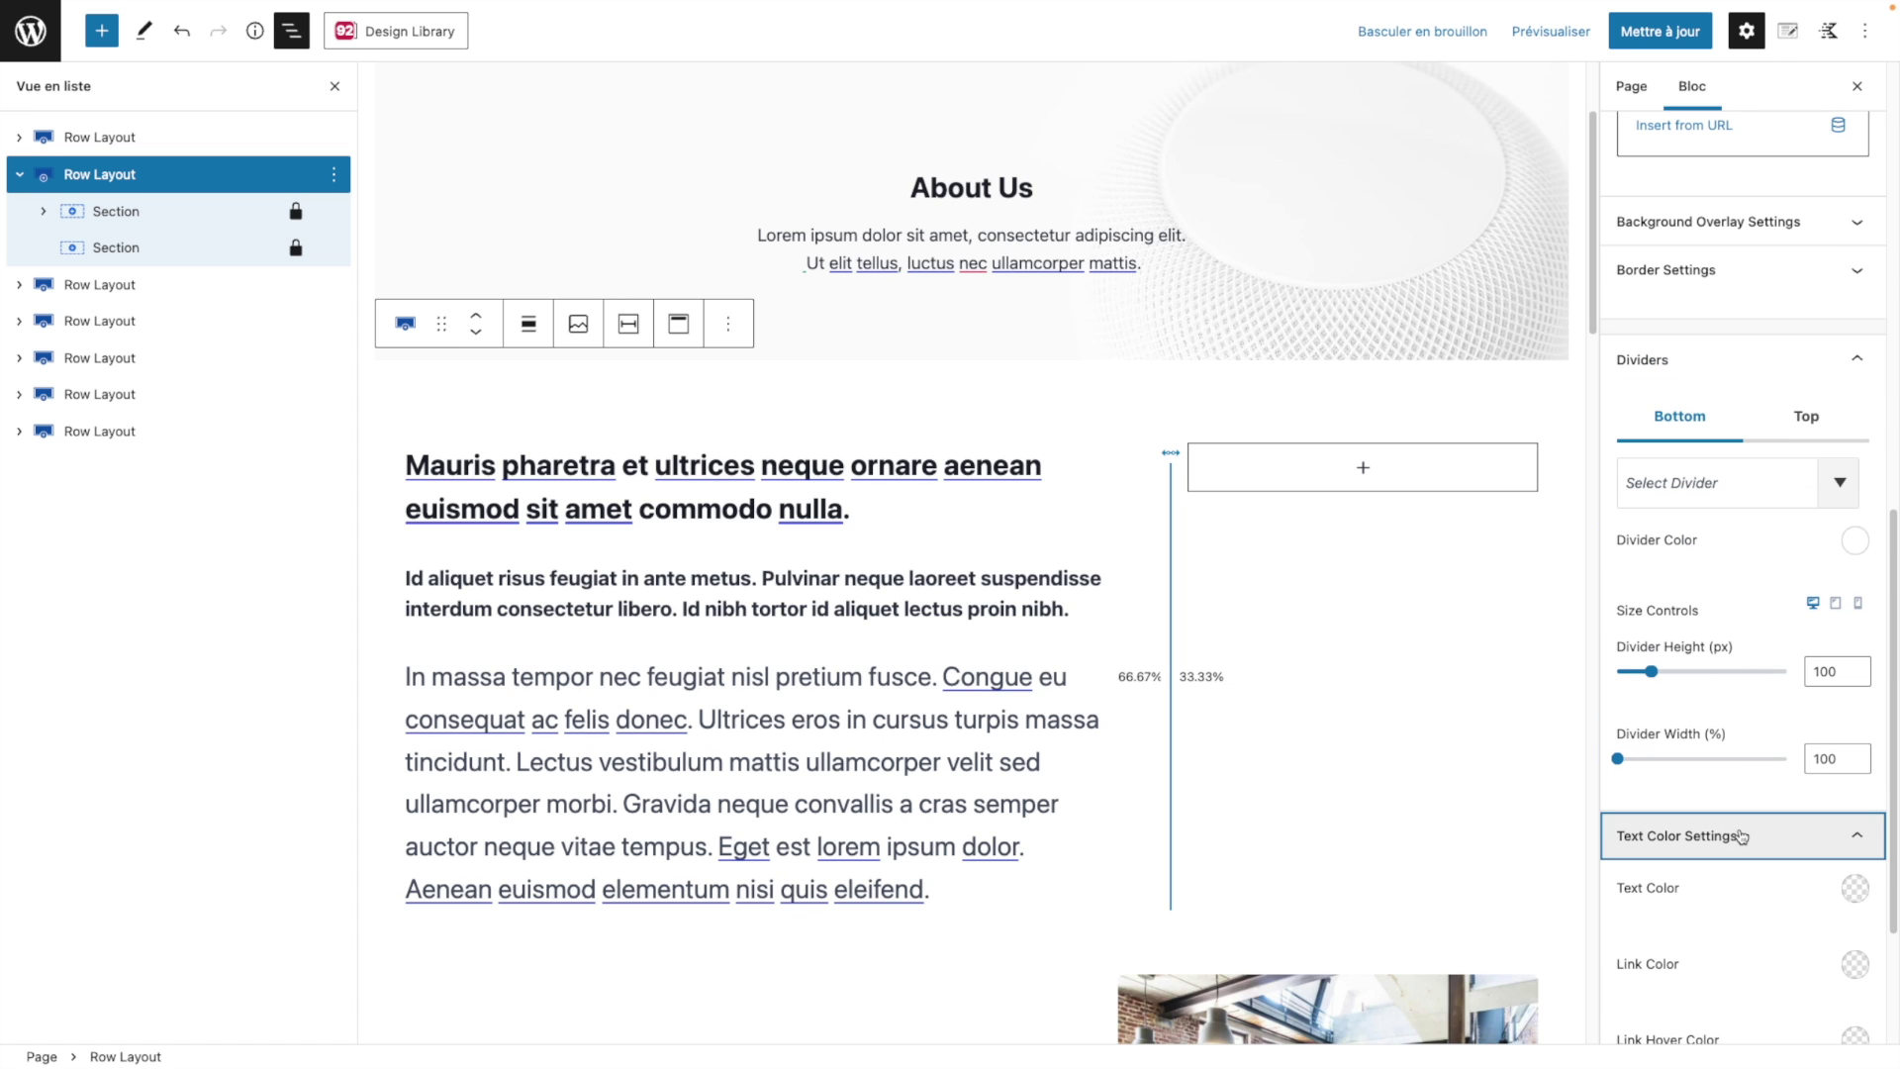
mouse_move(198, 40)
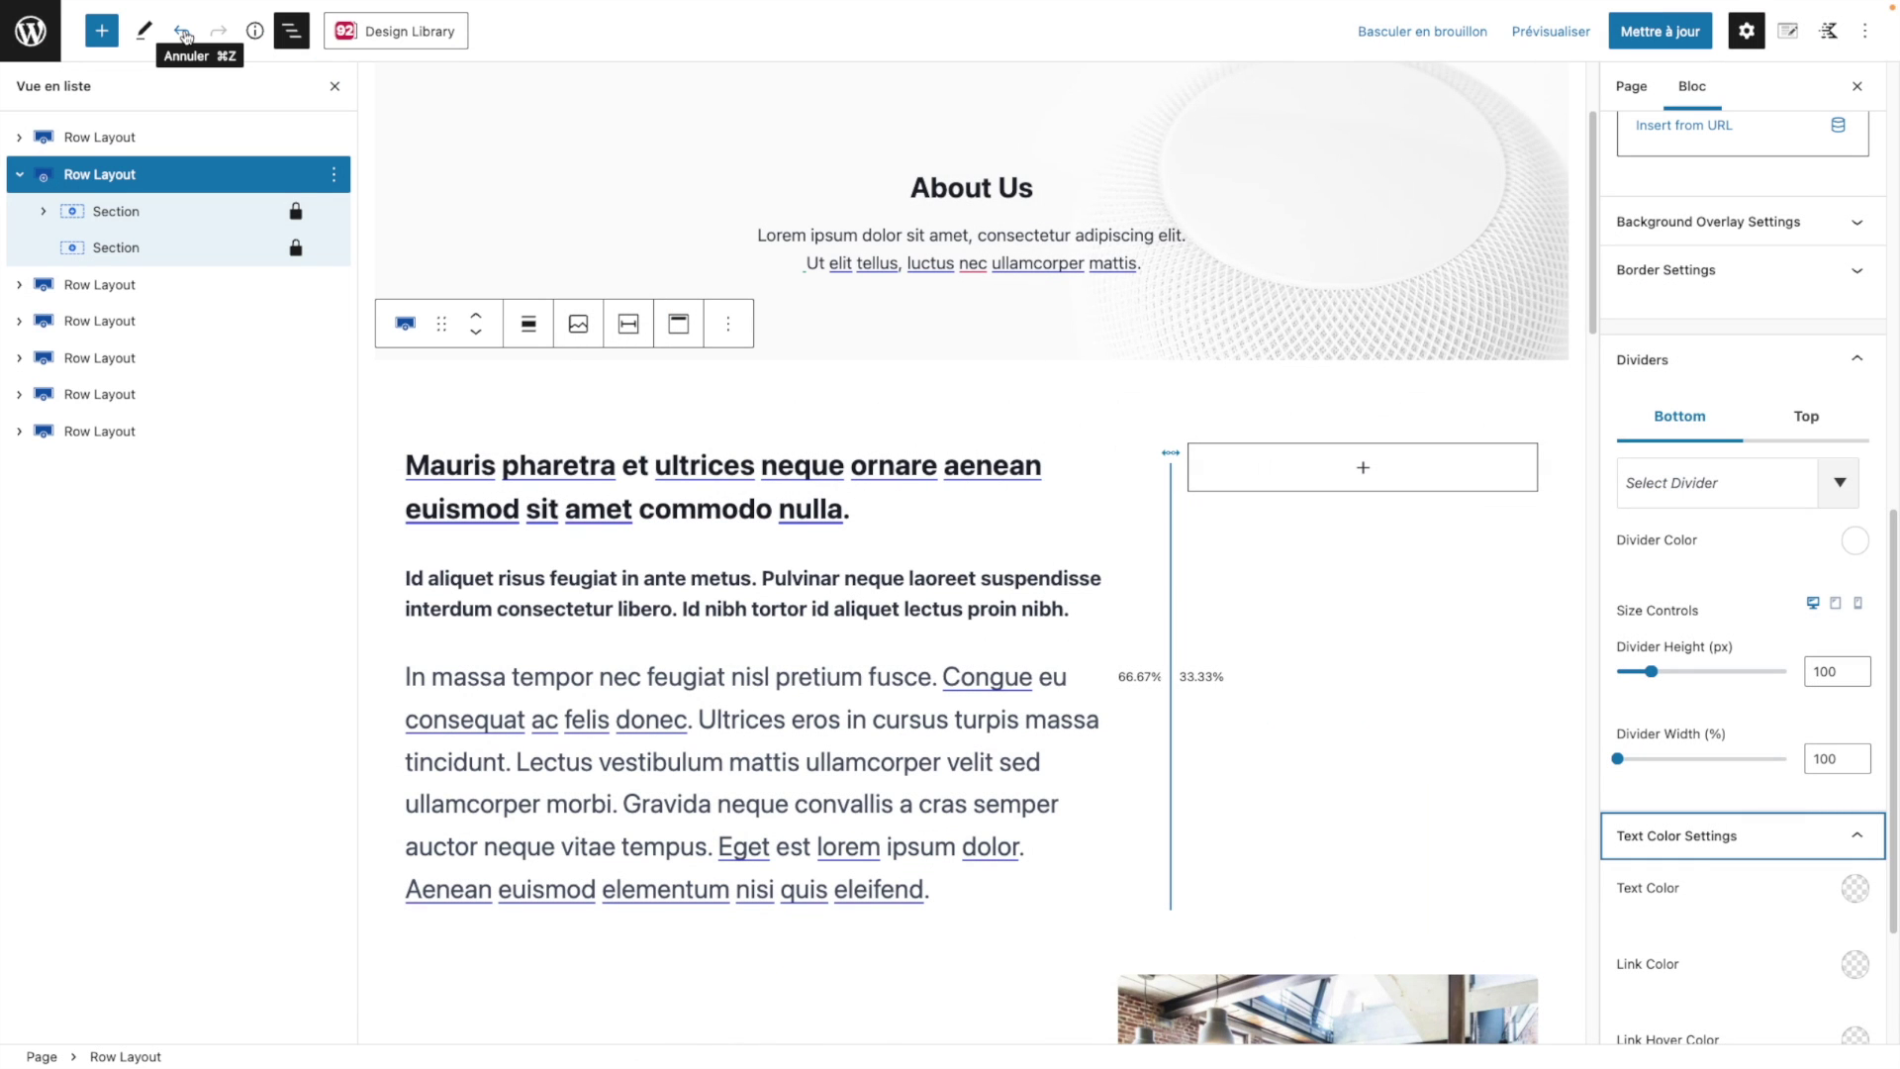
click(42, 37)
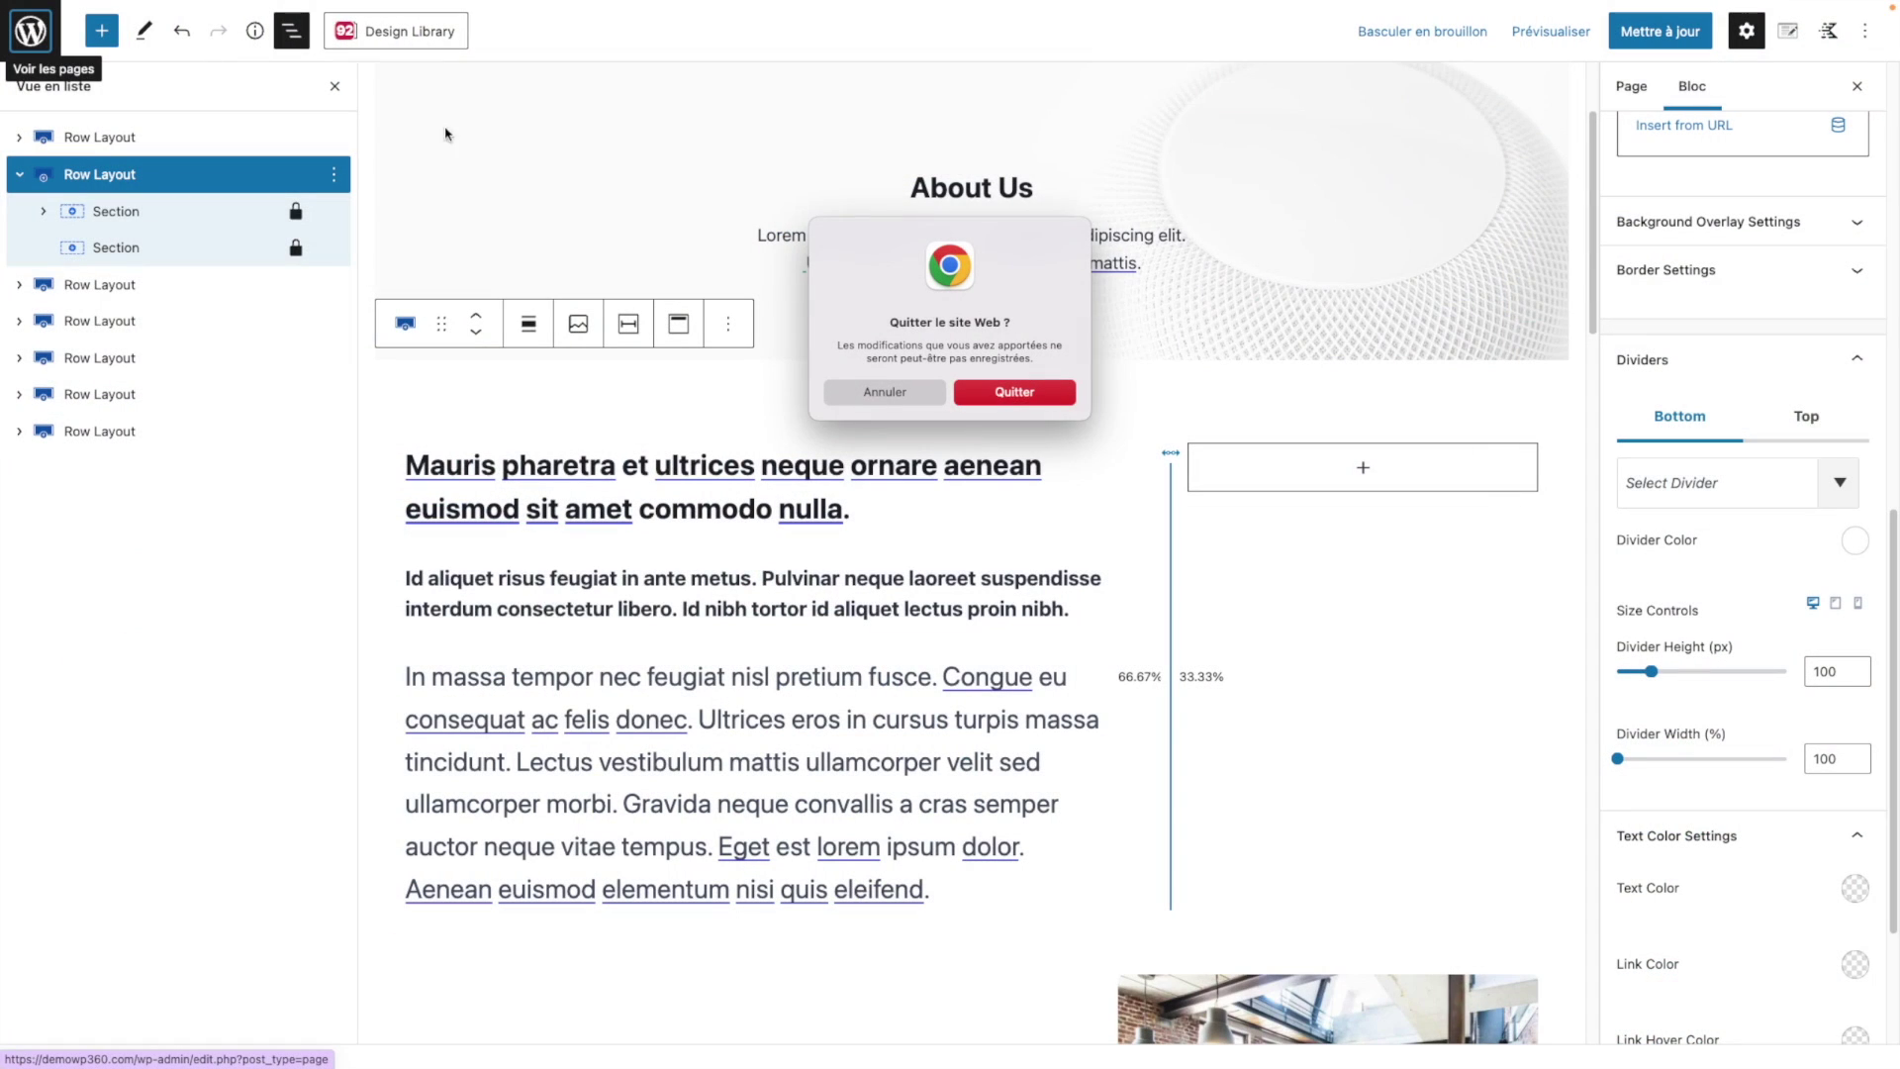
Step: Confirm Quitter in the leave-page warning to return to the Pages list
click(1030, 397)
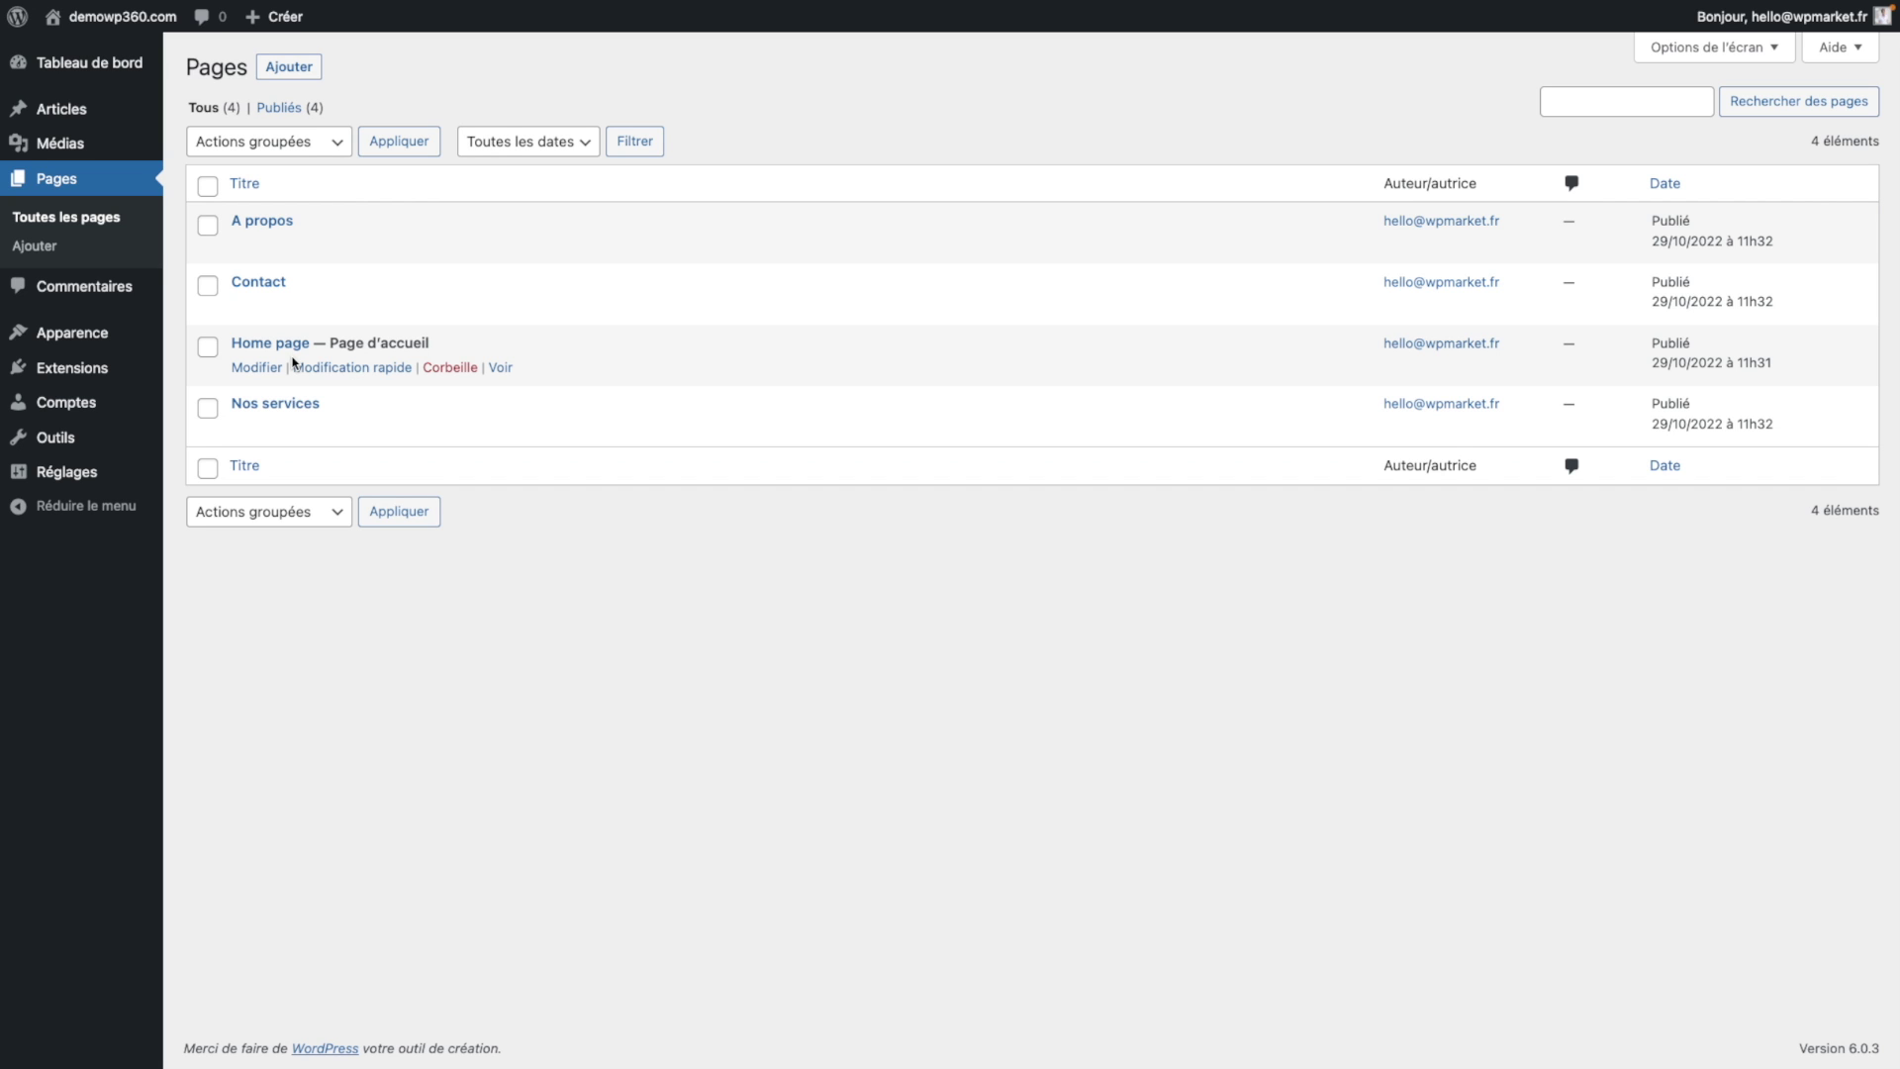
Step: Enable automatic updates for the Kadence Blocks plugin via the Extensions bulk action
click(69, 368)
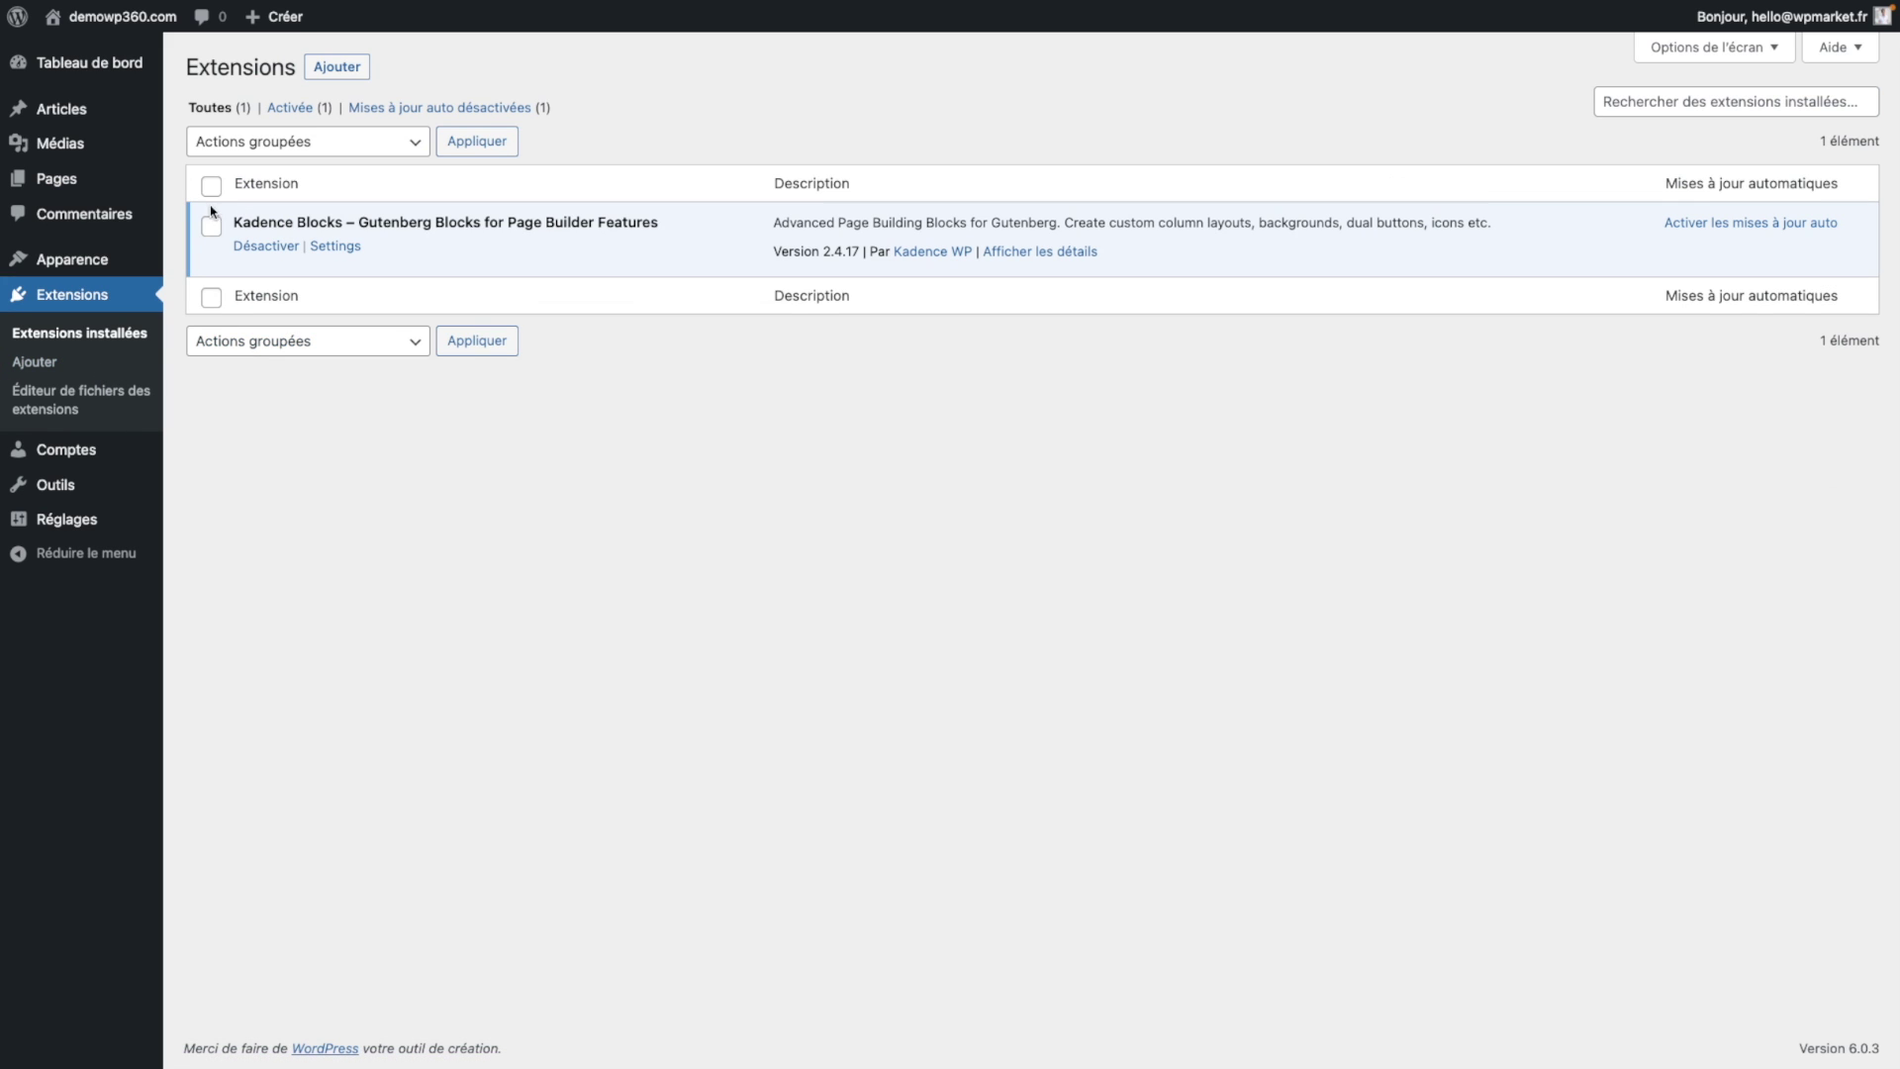
click(211, 228)
click(356, 141)
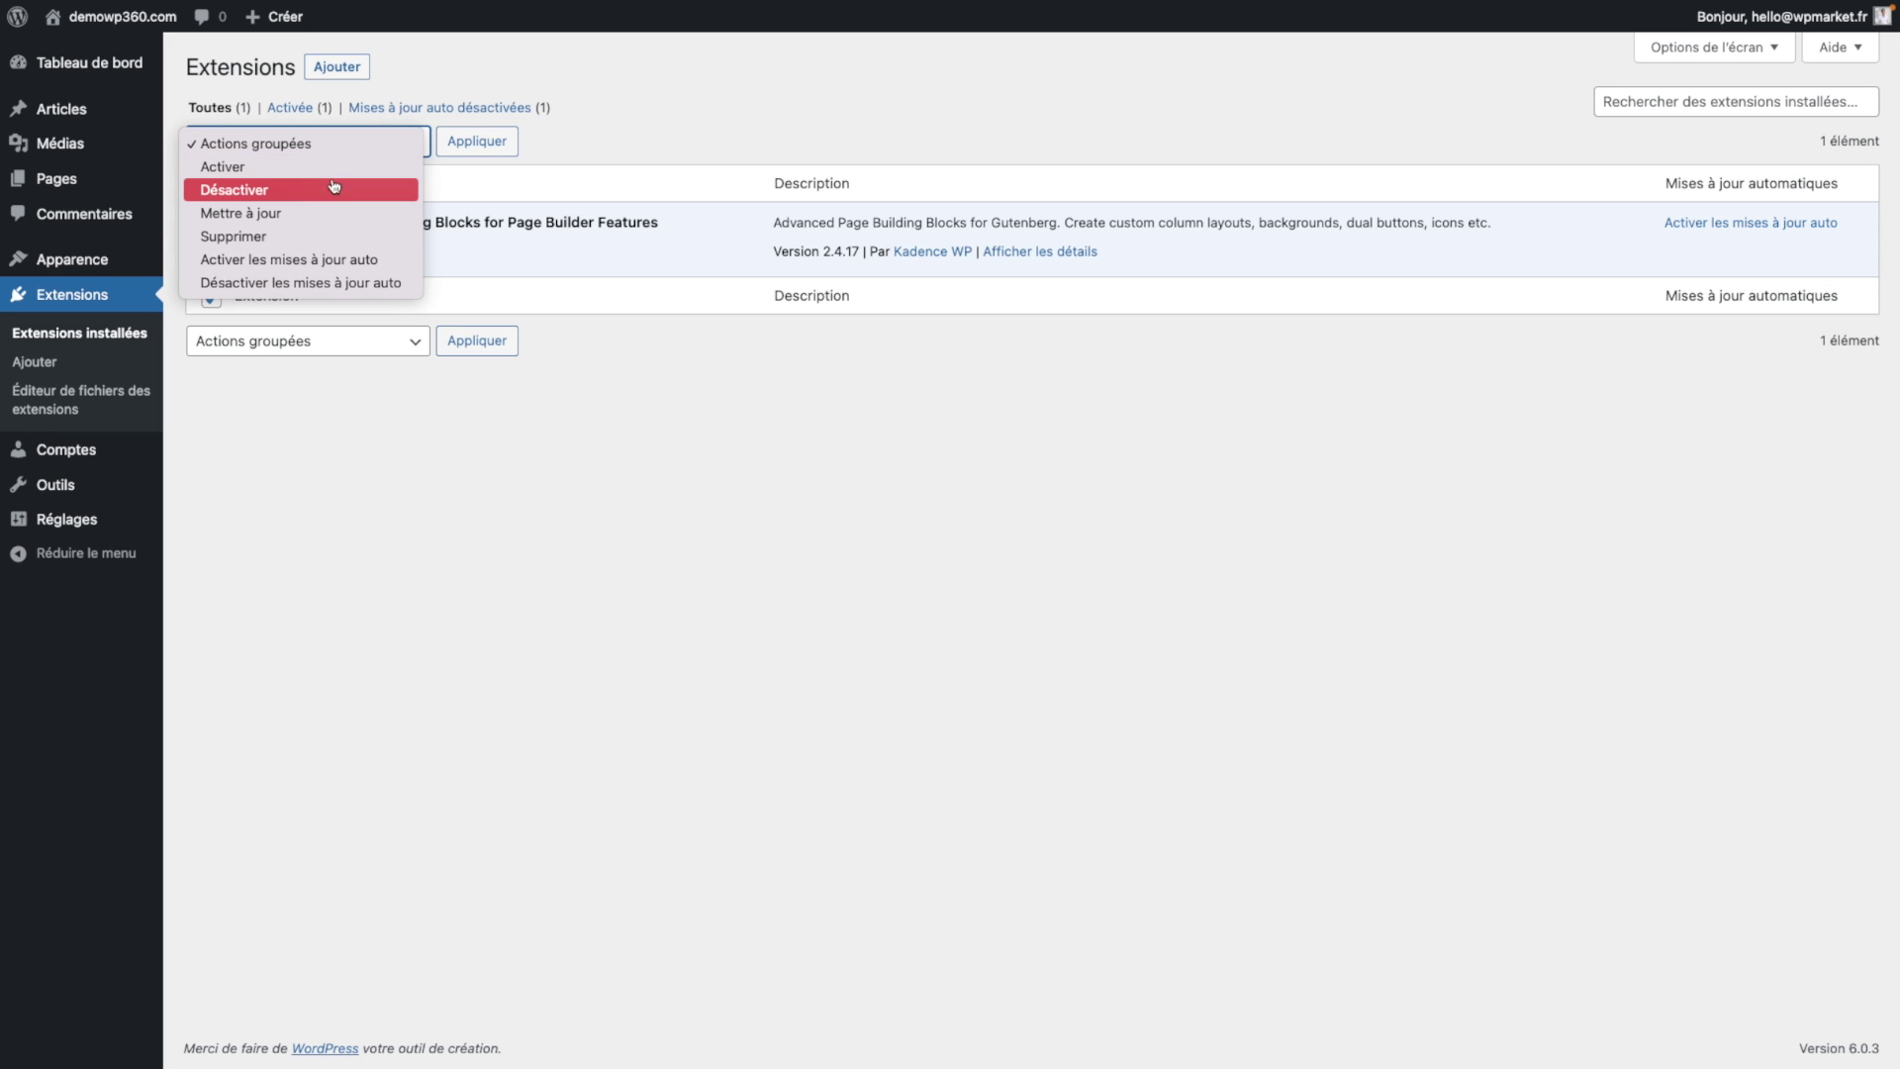
click(353, 262)
click(487, 150)
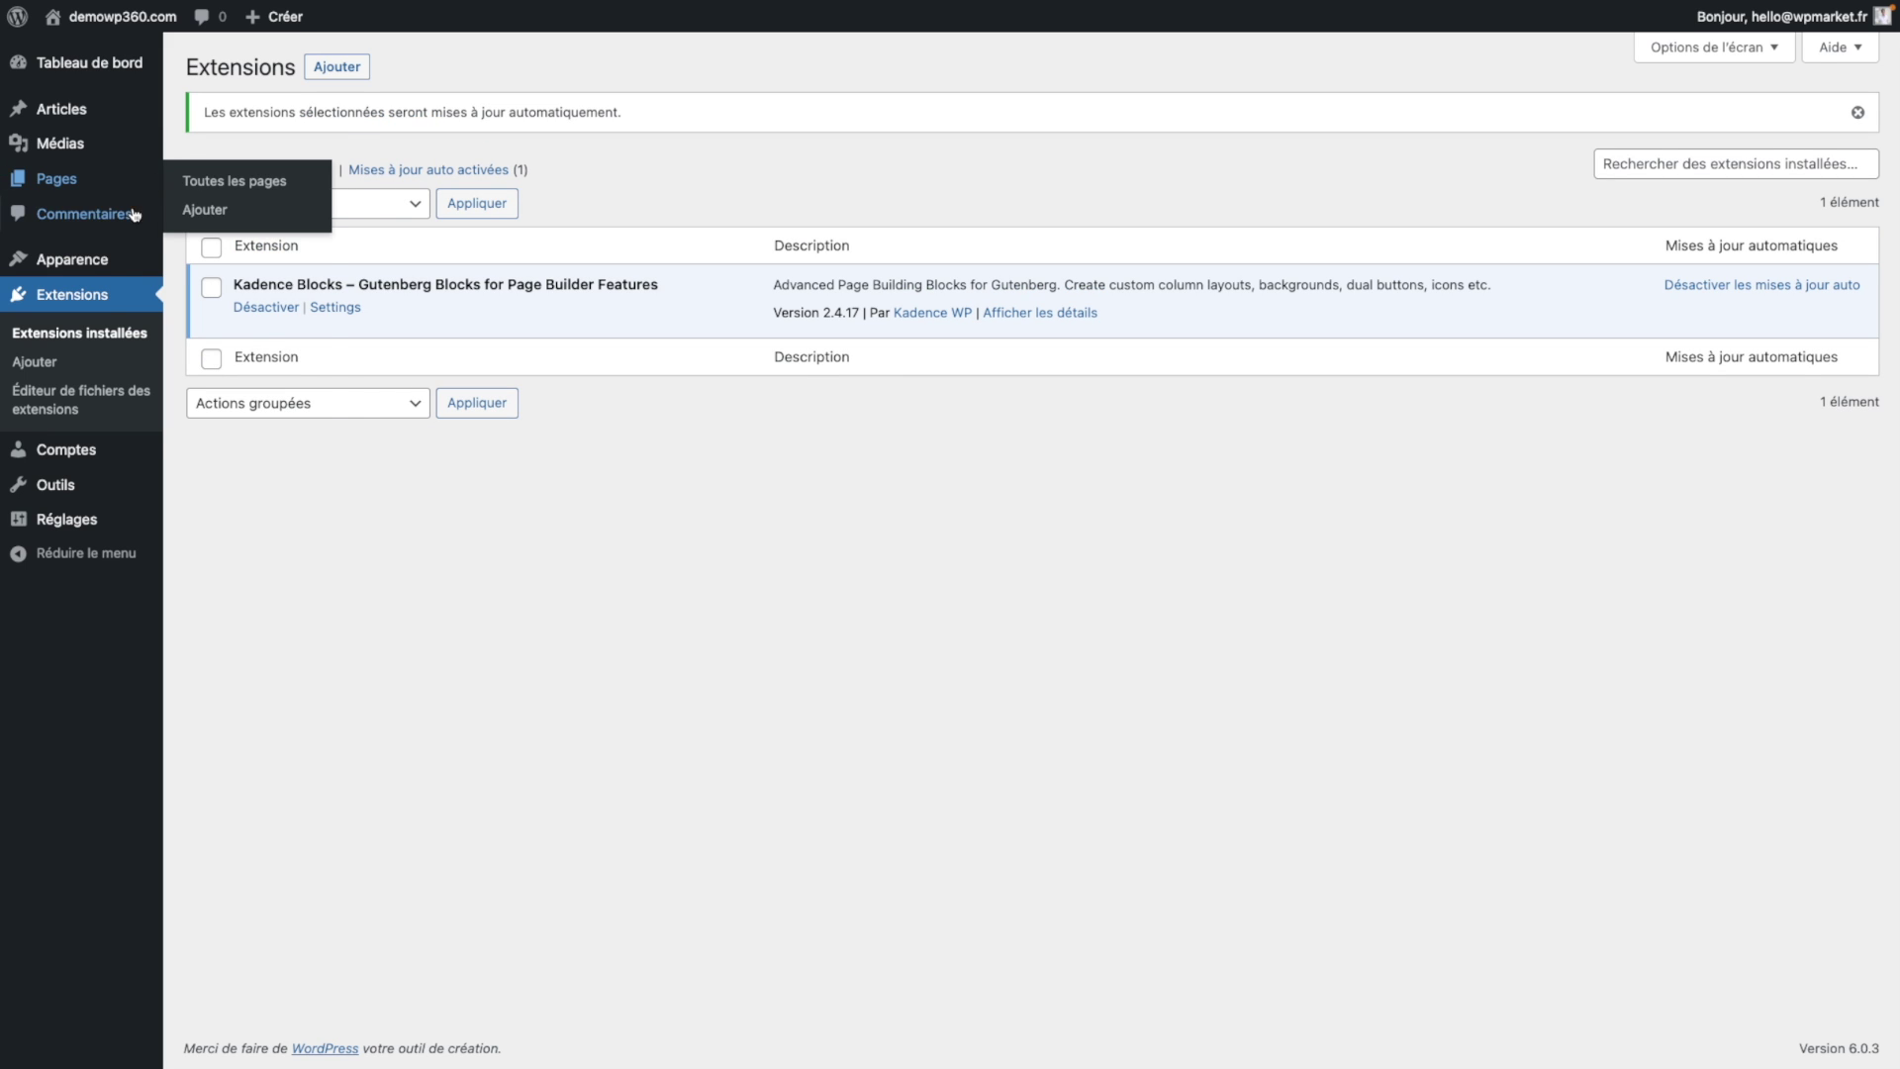
Step: Enable automatic updates for the Kadence theme from its theme details
mouse_move(119, 260)
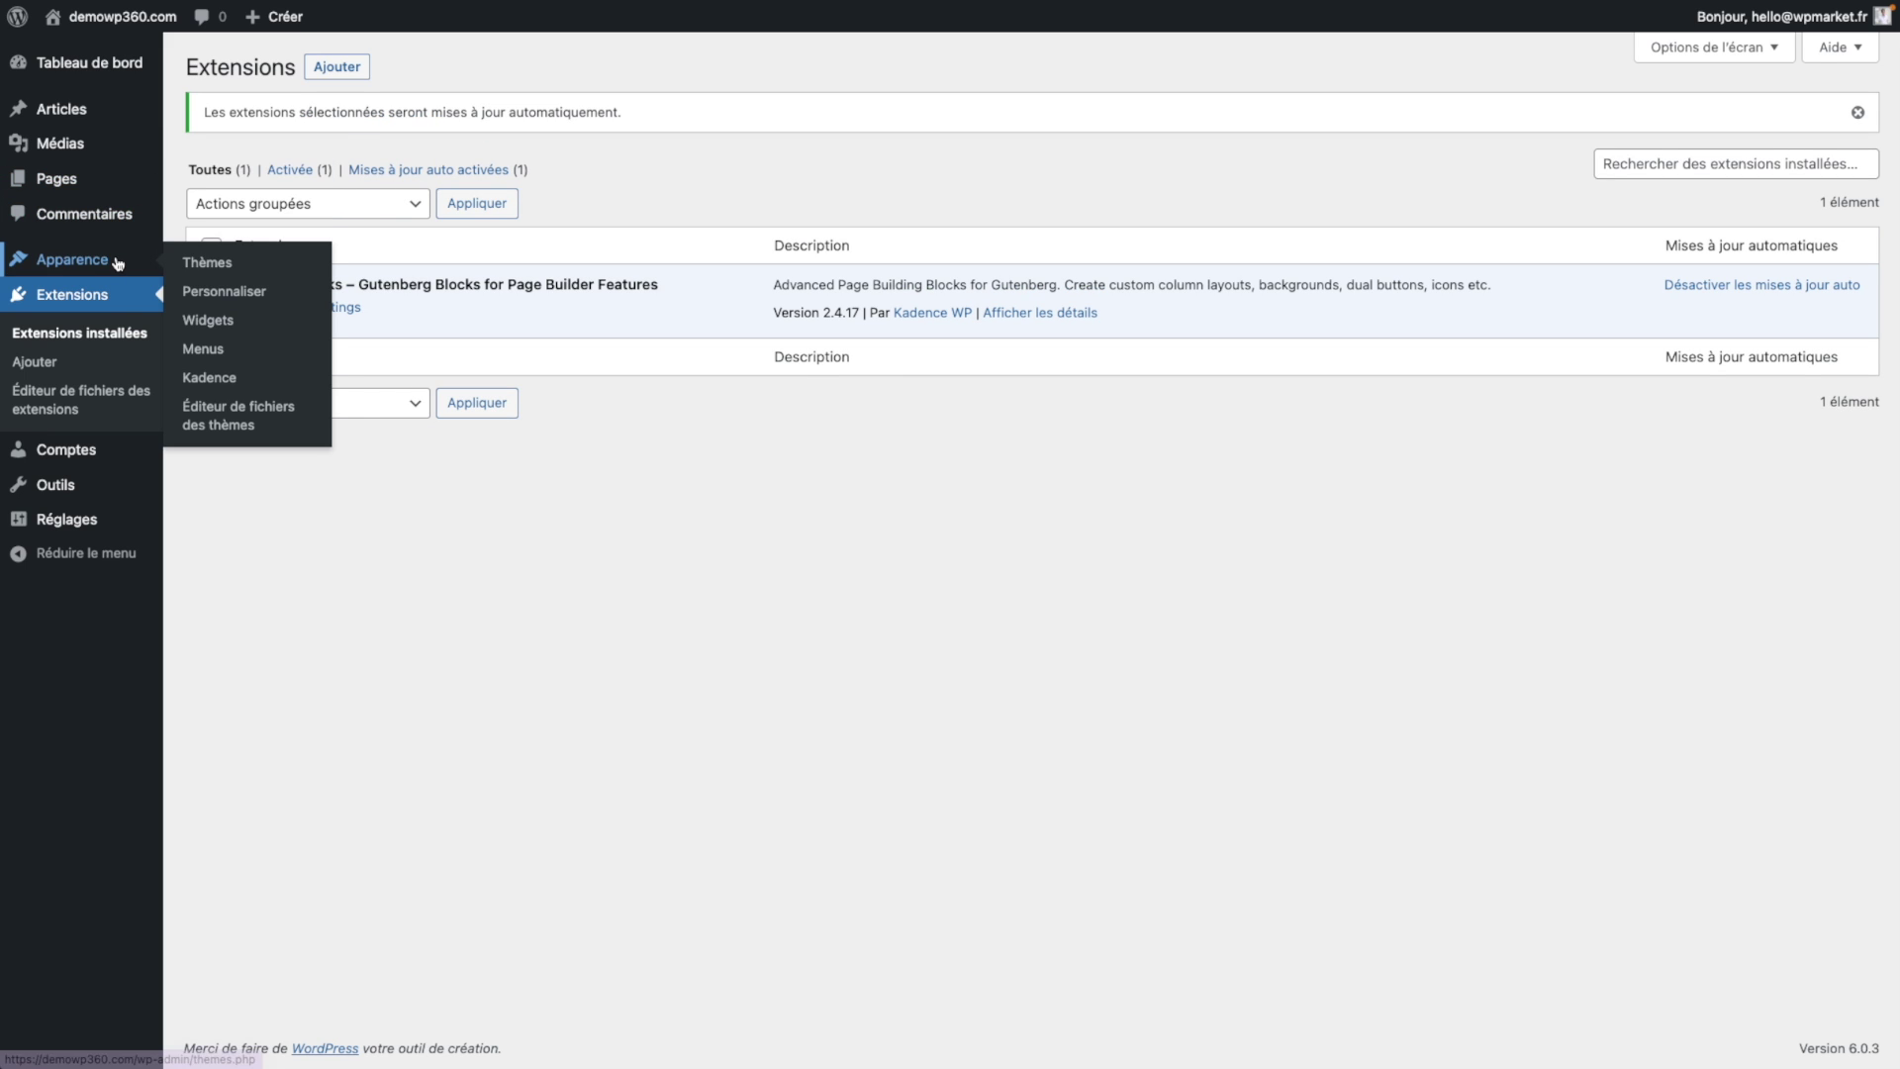
click(220, 265)
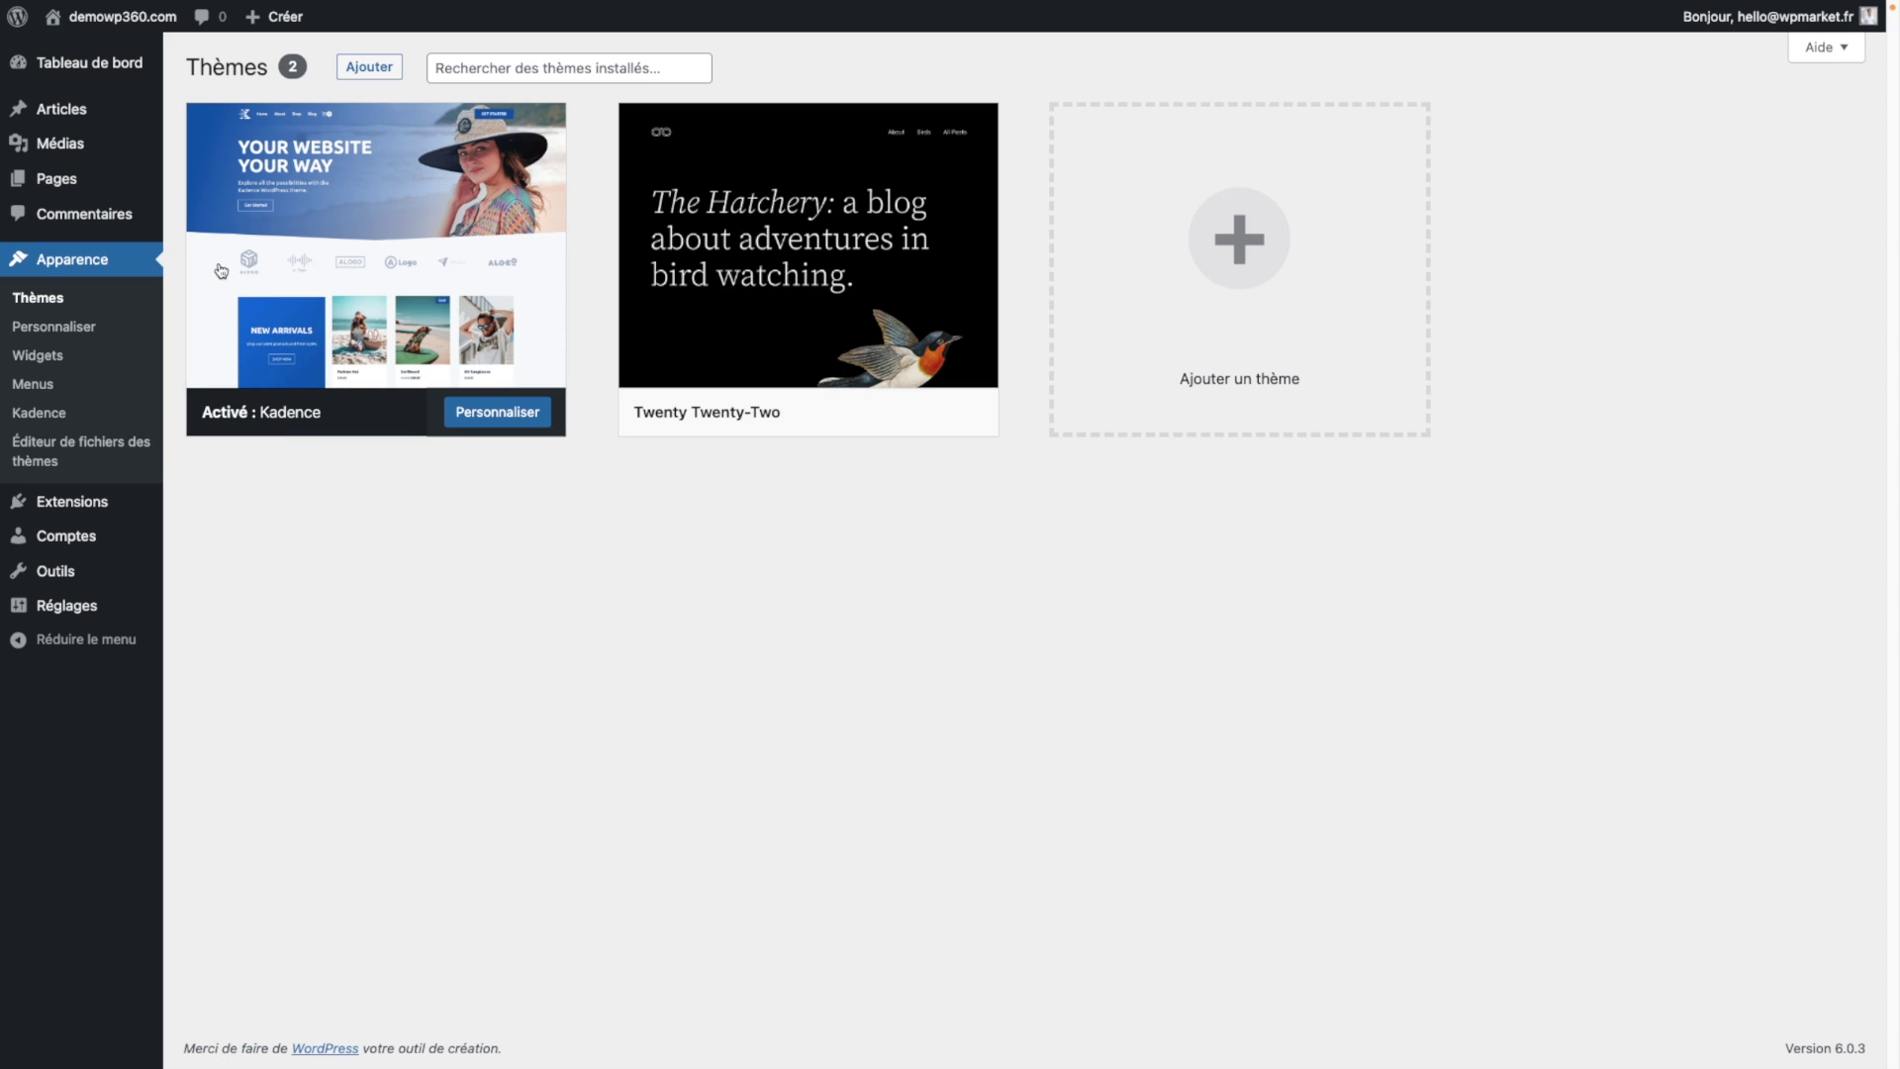
click(442, 190)
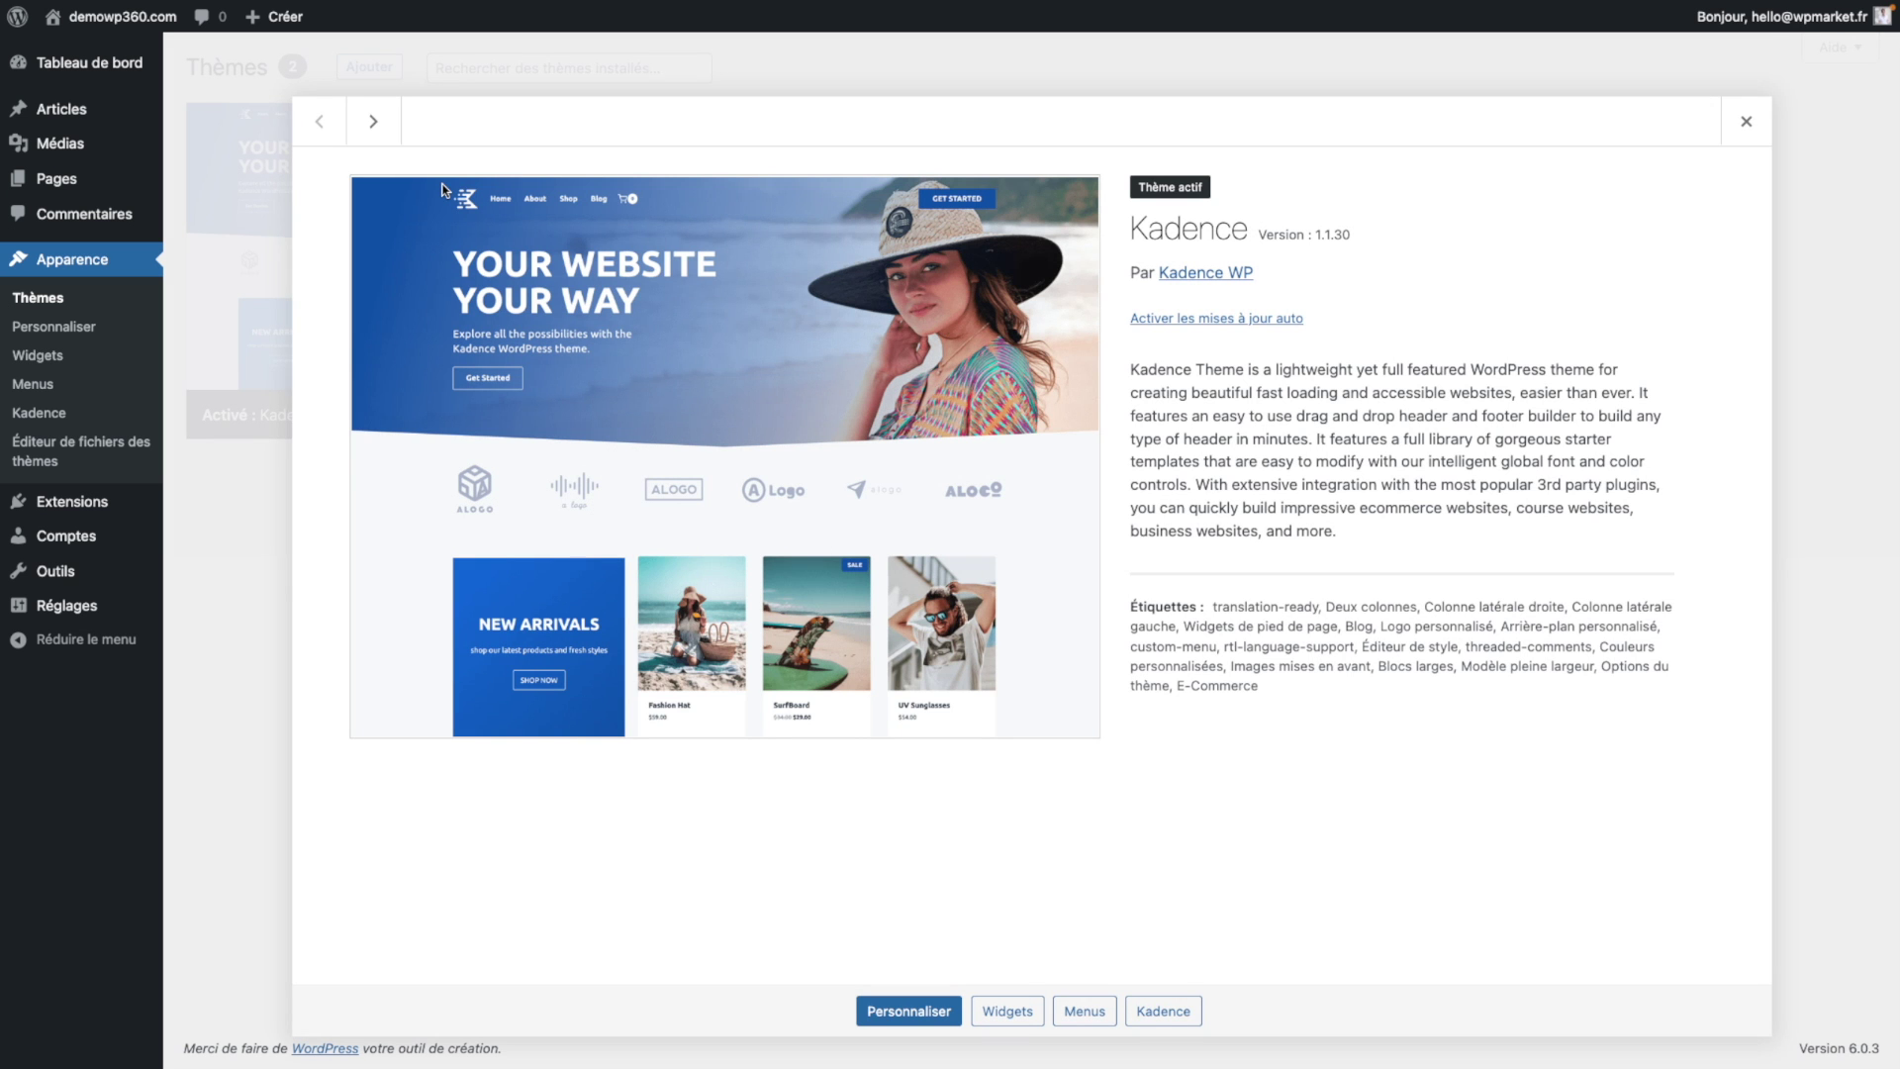
click(1211, 319)
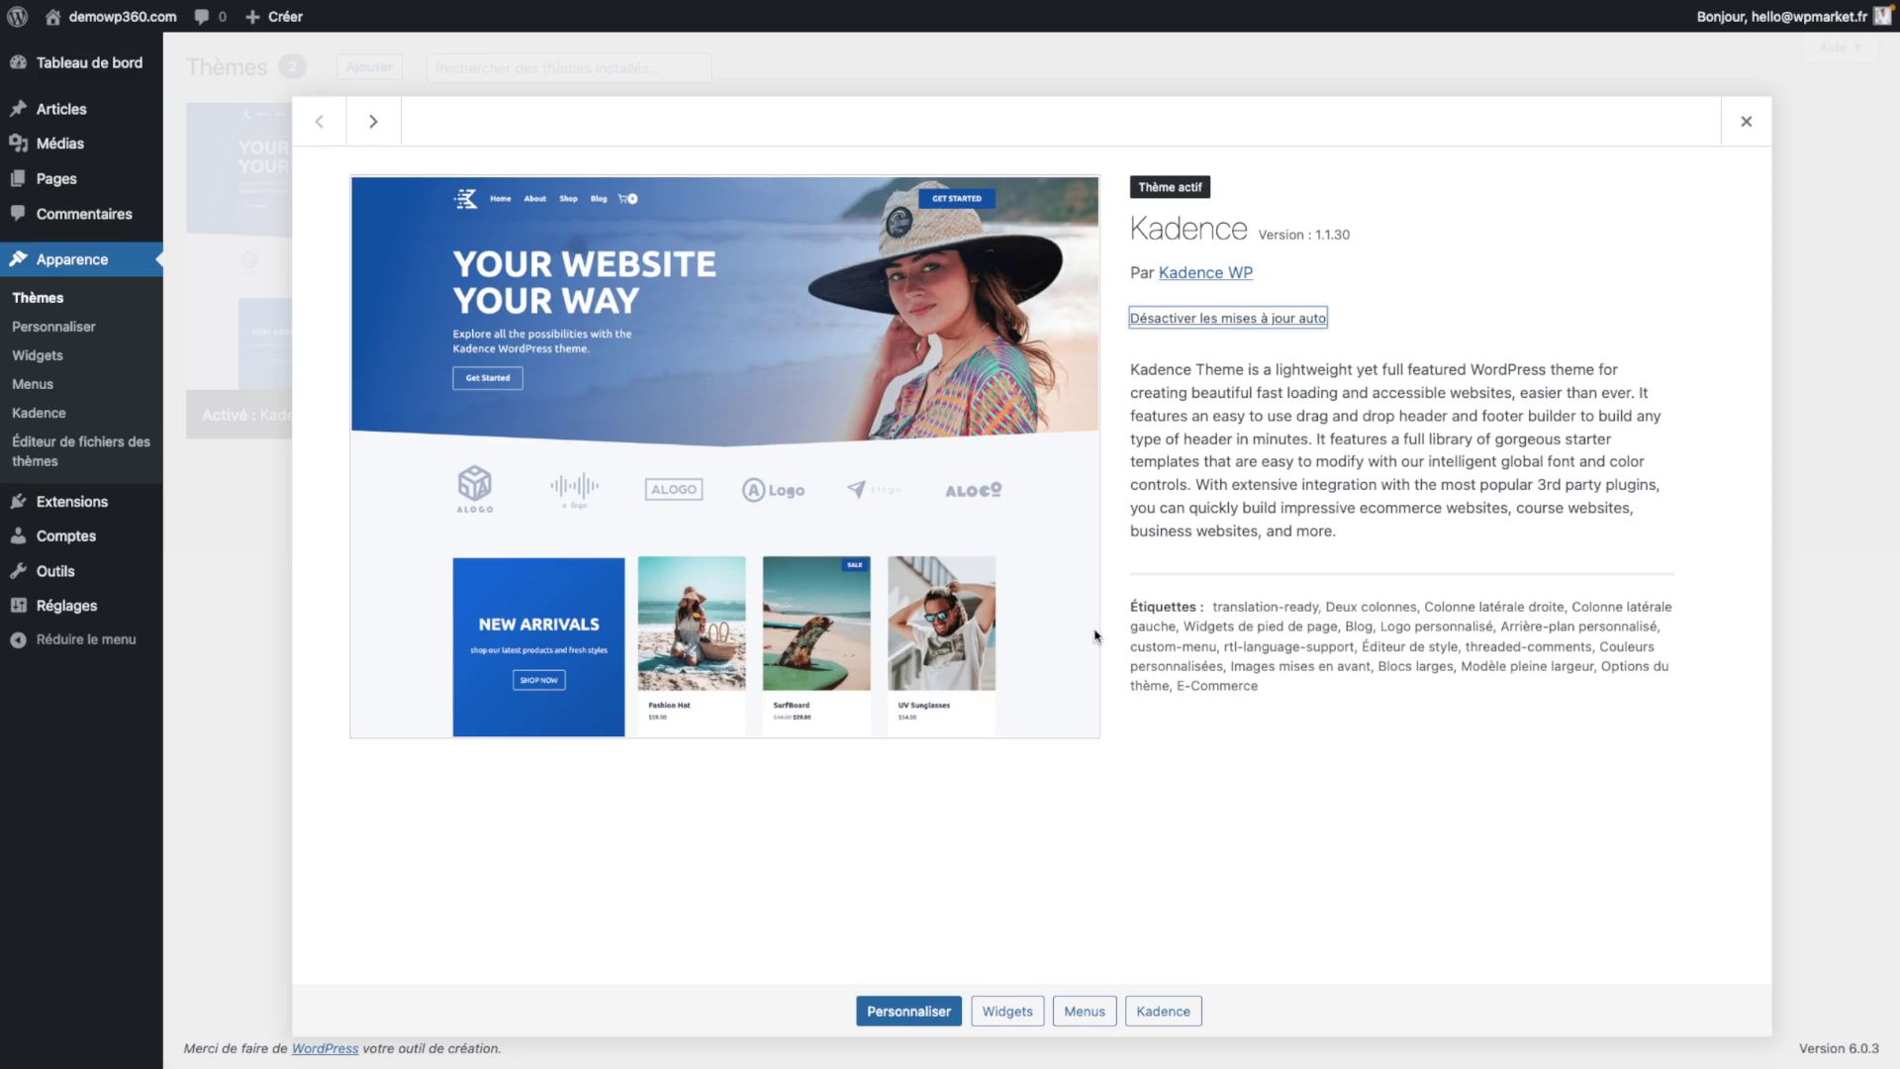